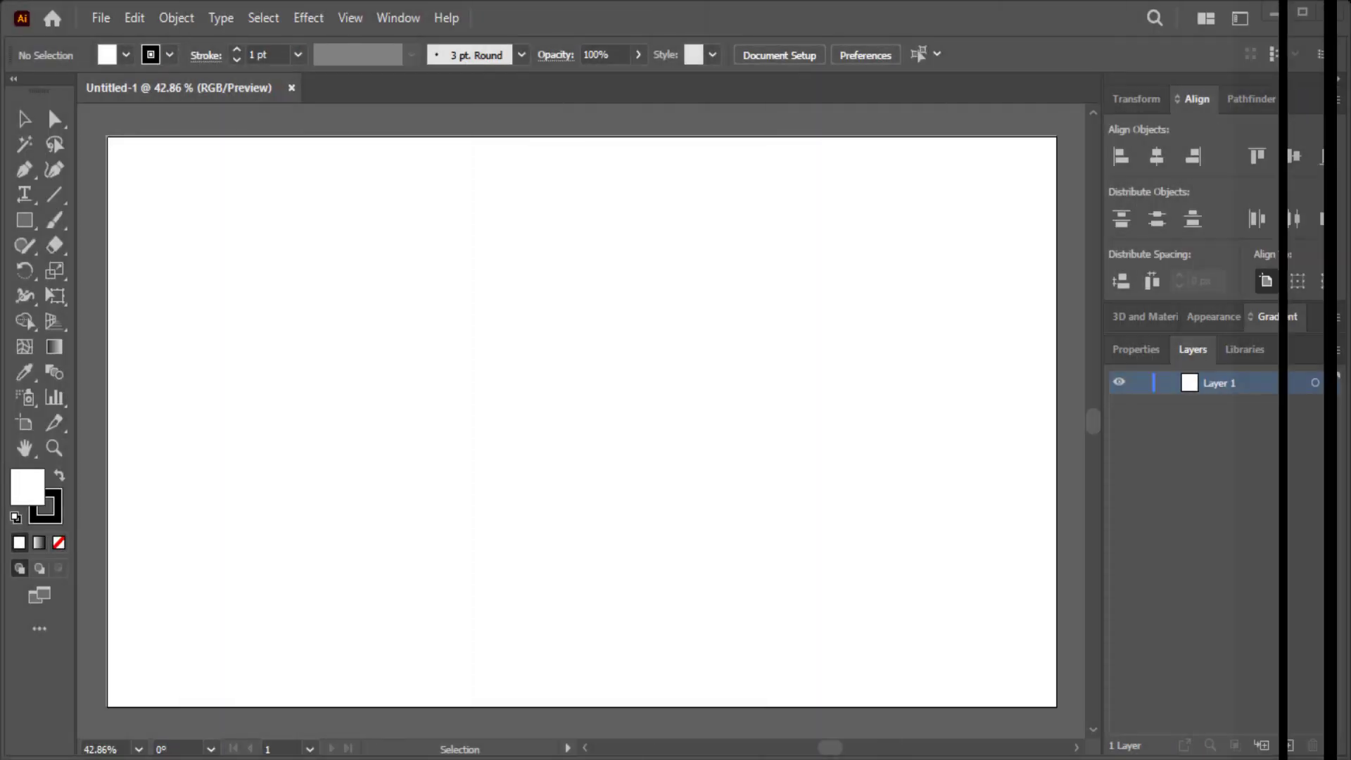
- Draw a long thin bar with rounded ends and fill it medium grey
left_click(25, 220)
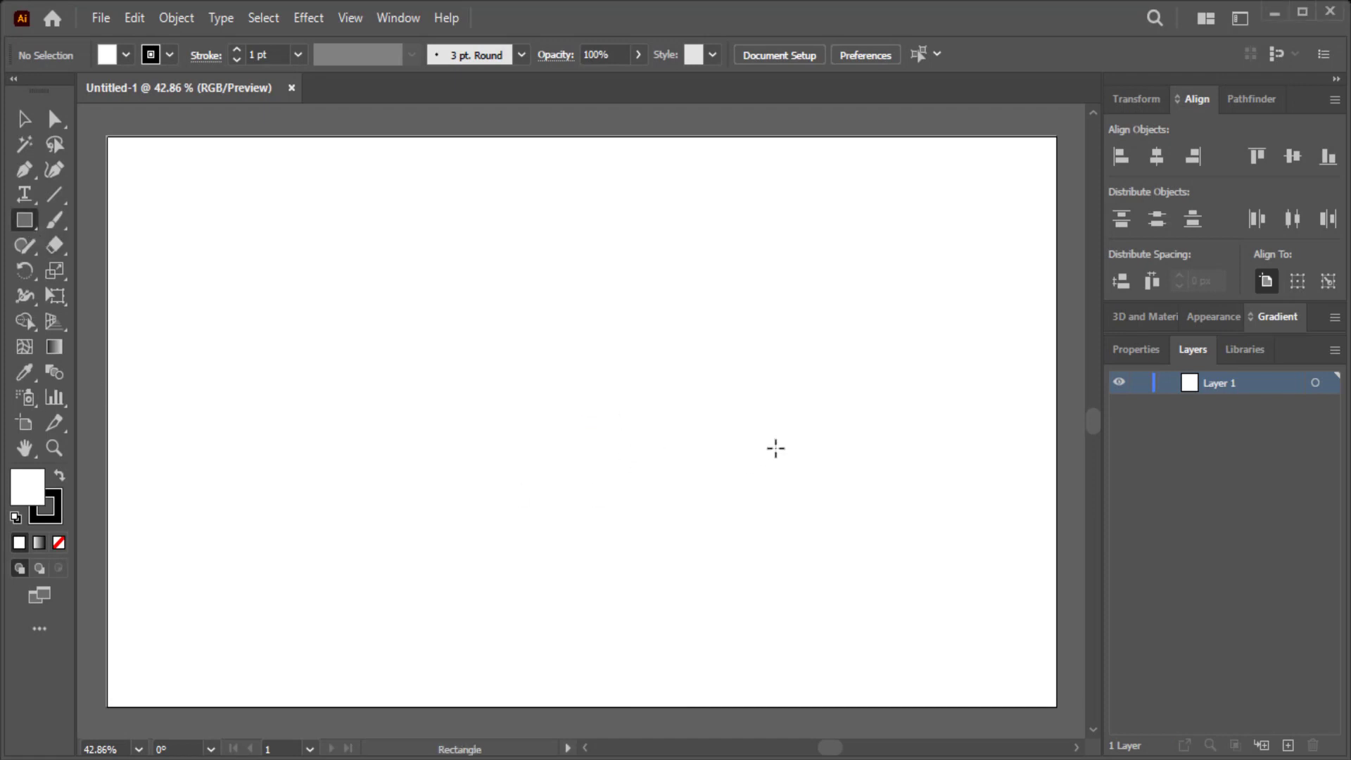
mouse_move(775, 441)
left_mouse_down()
mouse_move(420, 475)
mouse_move(542, 473)
mouse_move(532, 462)
left_mouse_up()
left_click(55, 119)
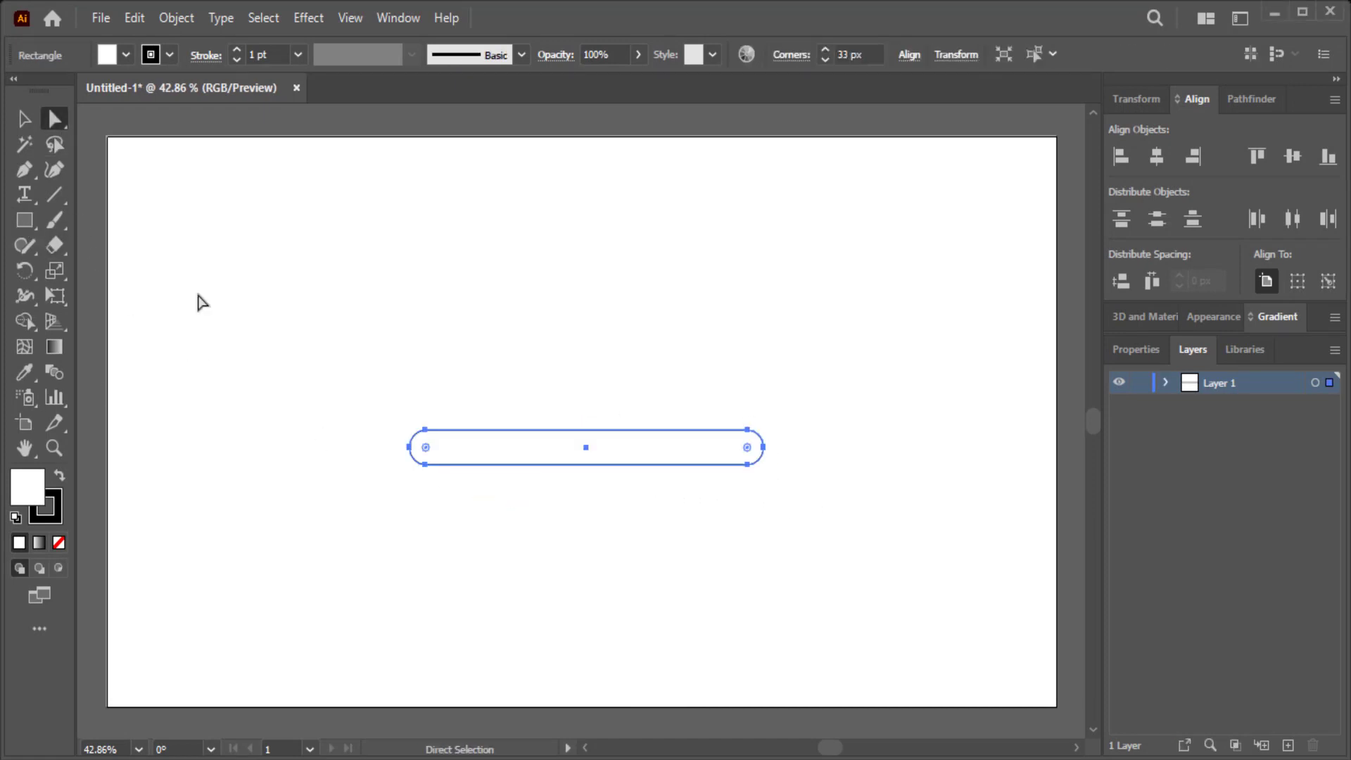
left_click(126, 55)
left_click(124, 152)
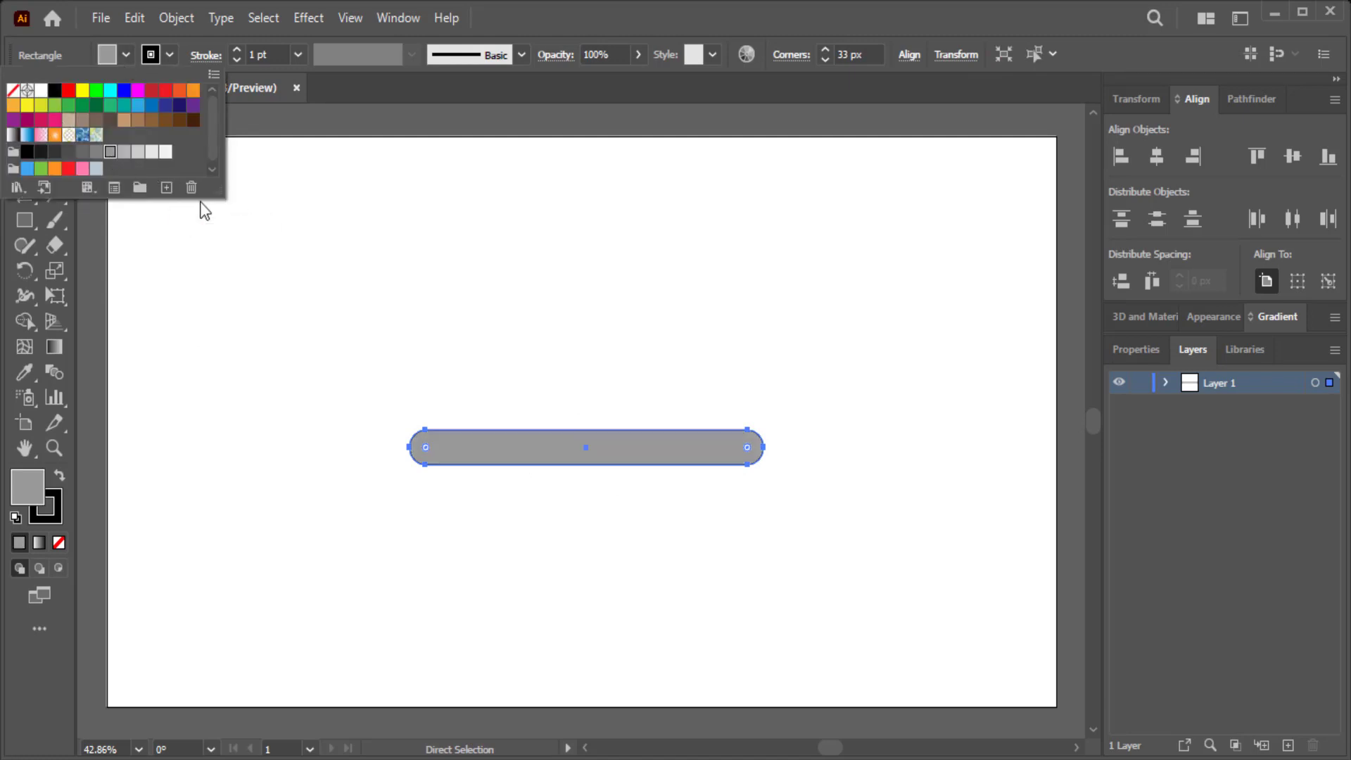
- Draw a large red rectangle below the grey bar
left_click(19, 224)
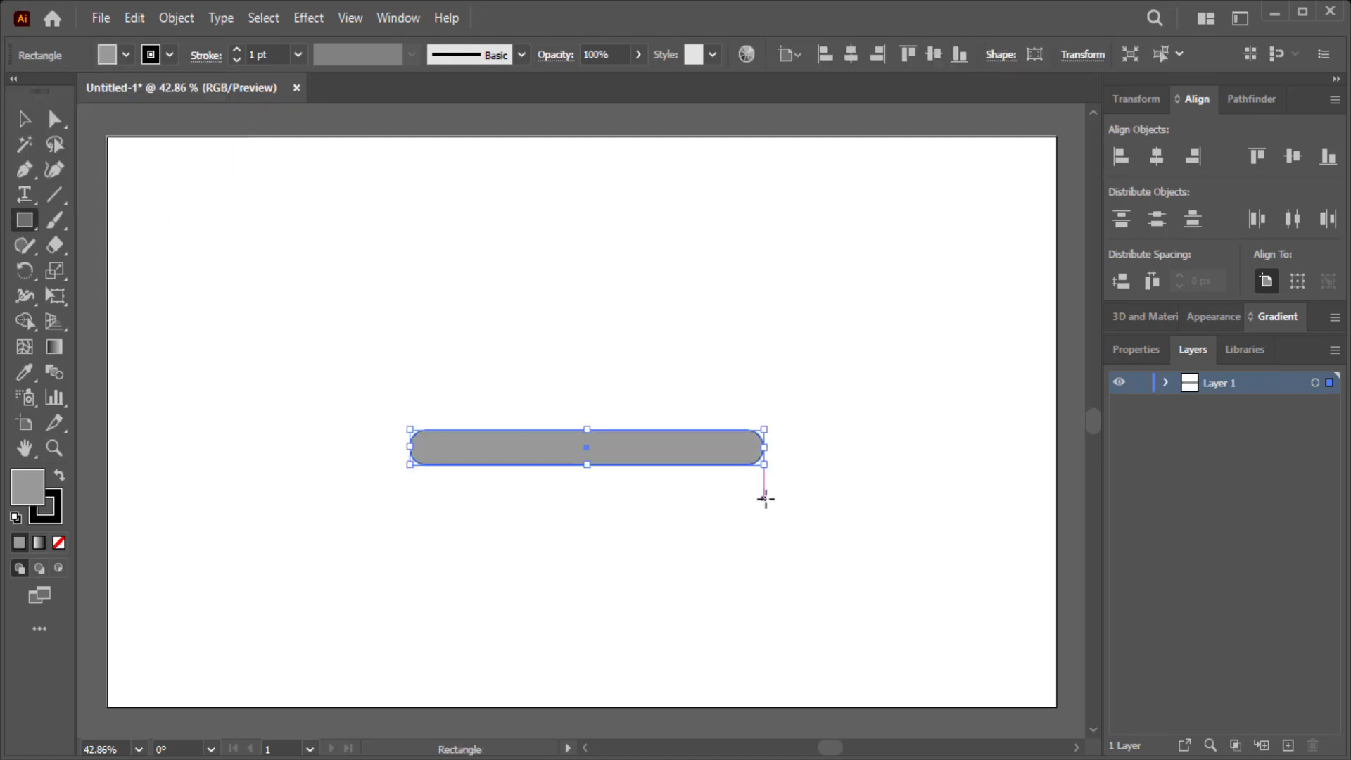
left_click_drag(748, 497, 409, 665)
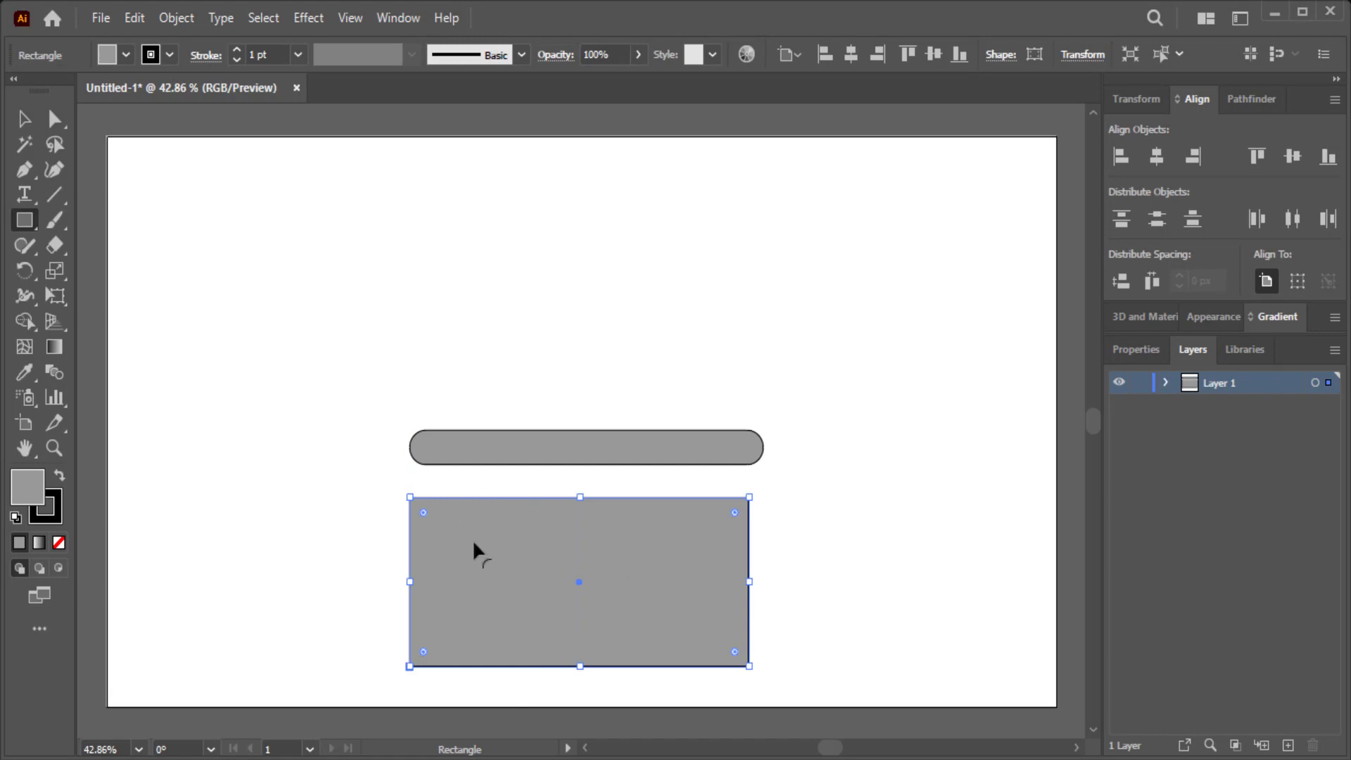
left_click(126, 55)
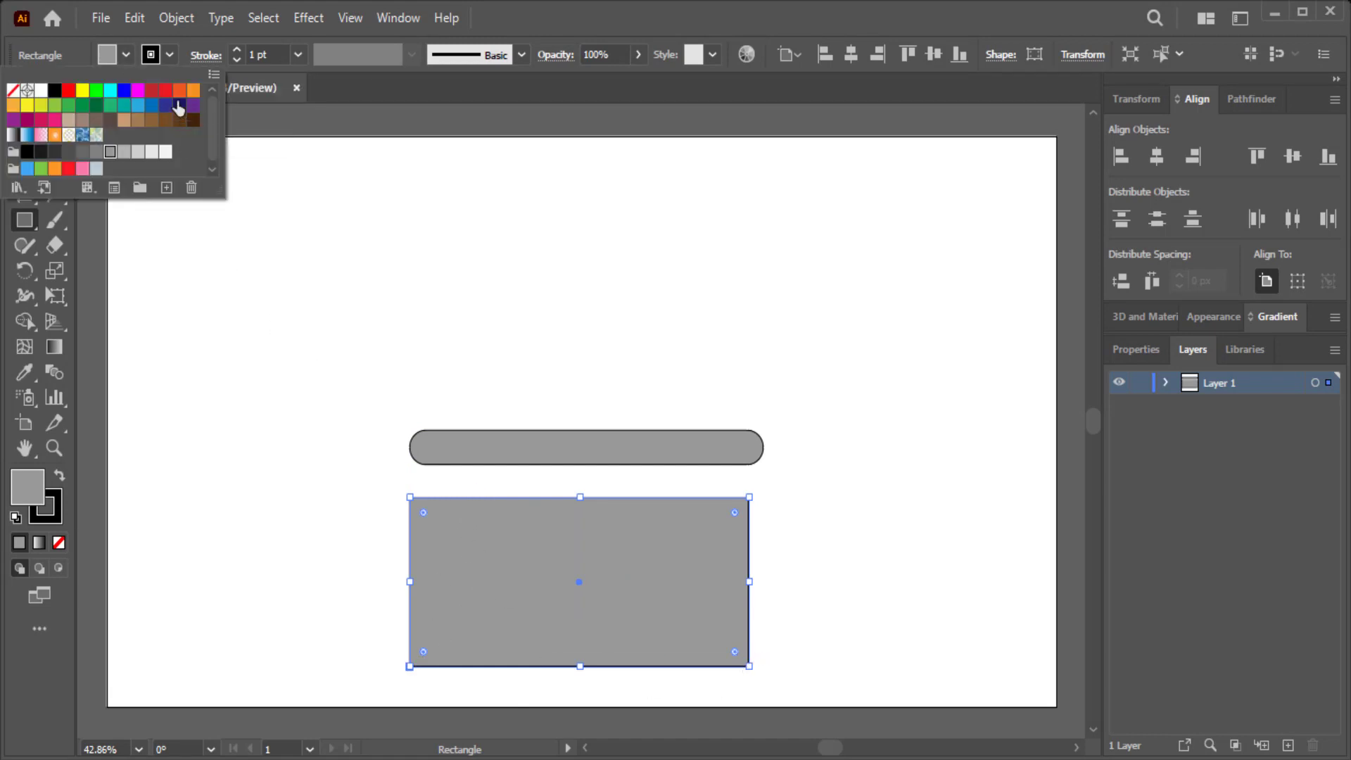
left_click(152, 91)
- Move the grey bar down onto the red rectangle and bring it to the front
key("v")
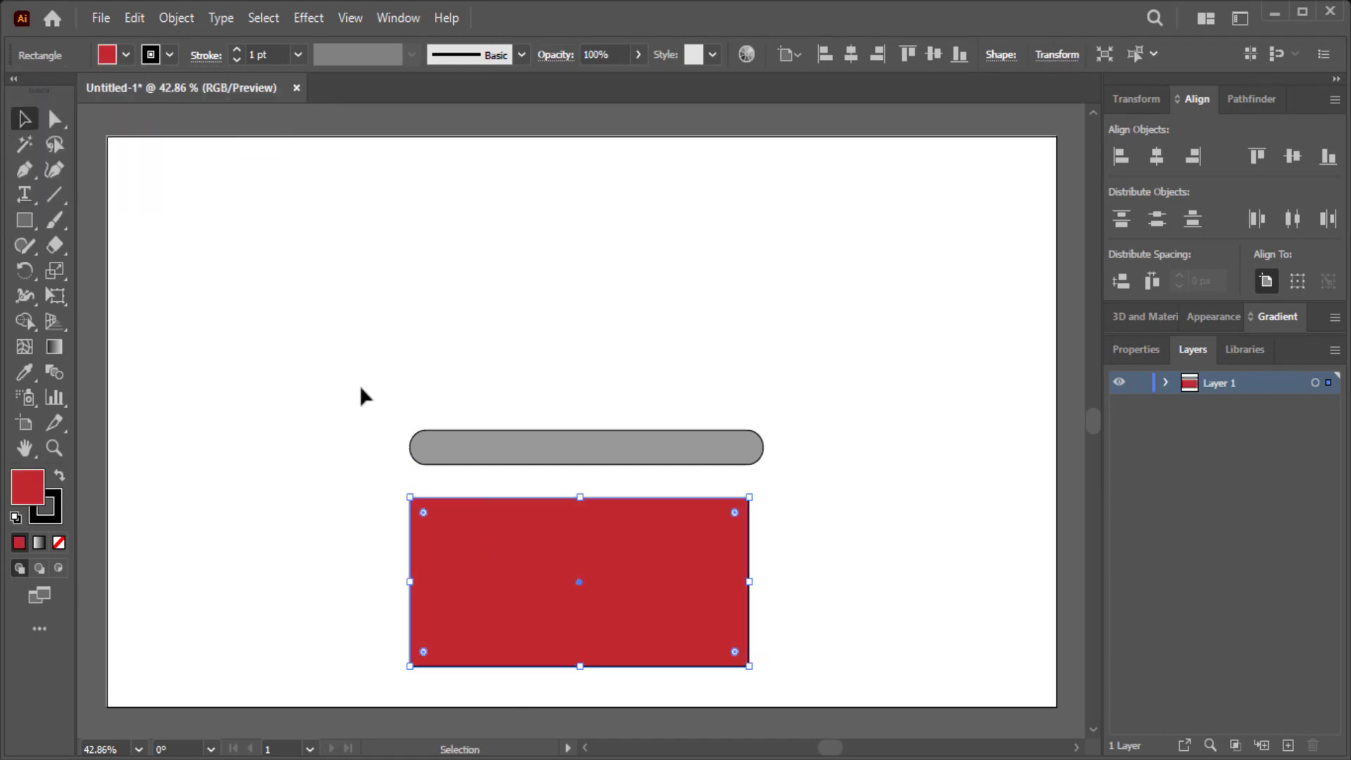
left_click_drag(511, 458, 500, 488)
right_click(500, 488)
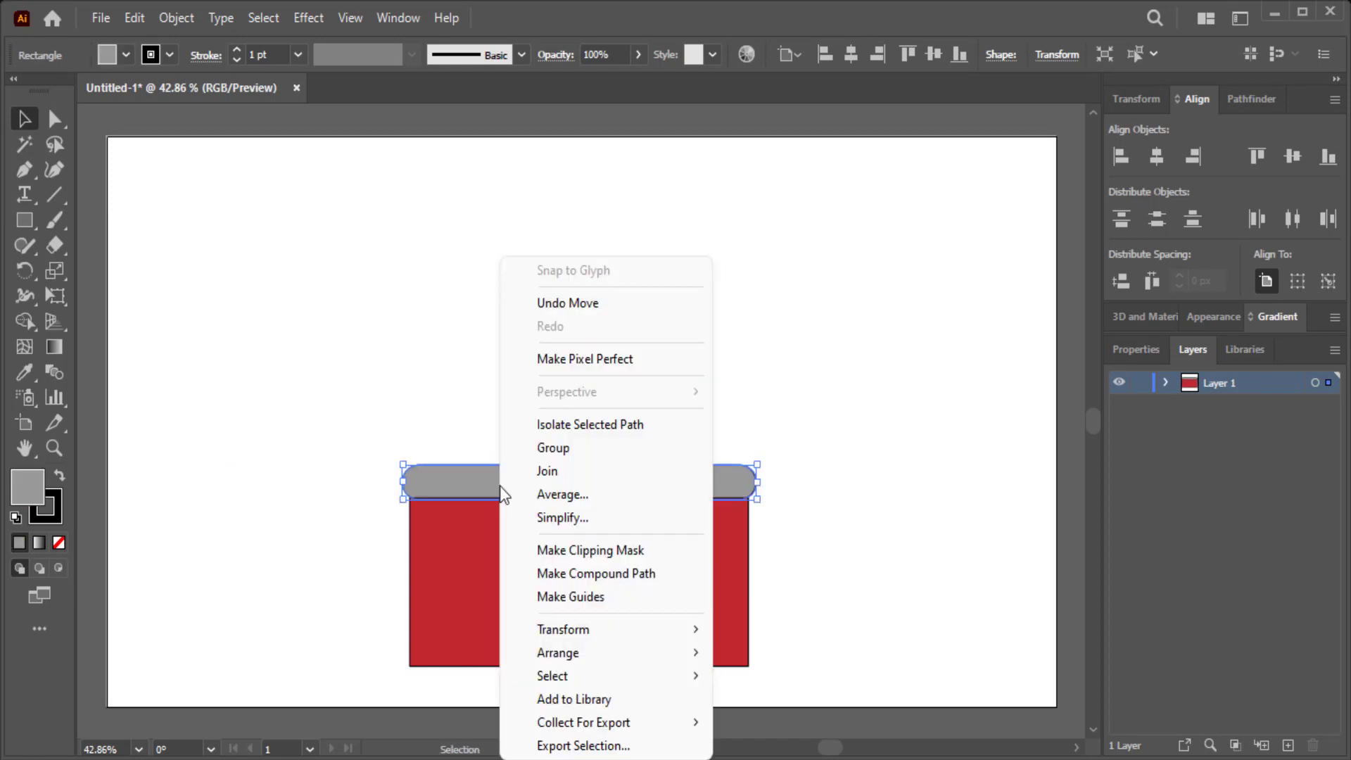
left_click(753, 638)
- Enlarge the bar and red rectangle together, then draw a tall narrow rectangle above
left_click_drag(814, 453, 395, 679)
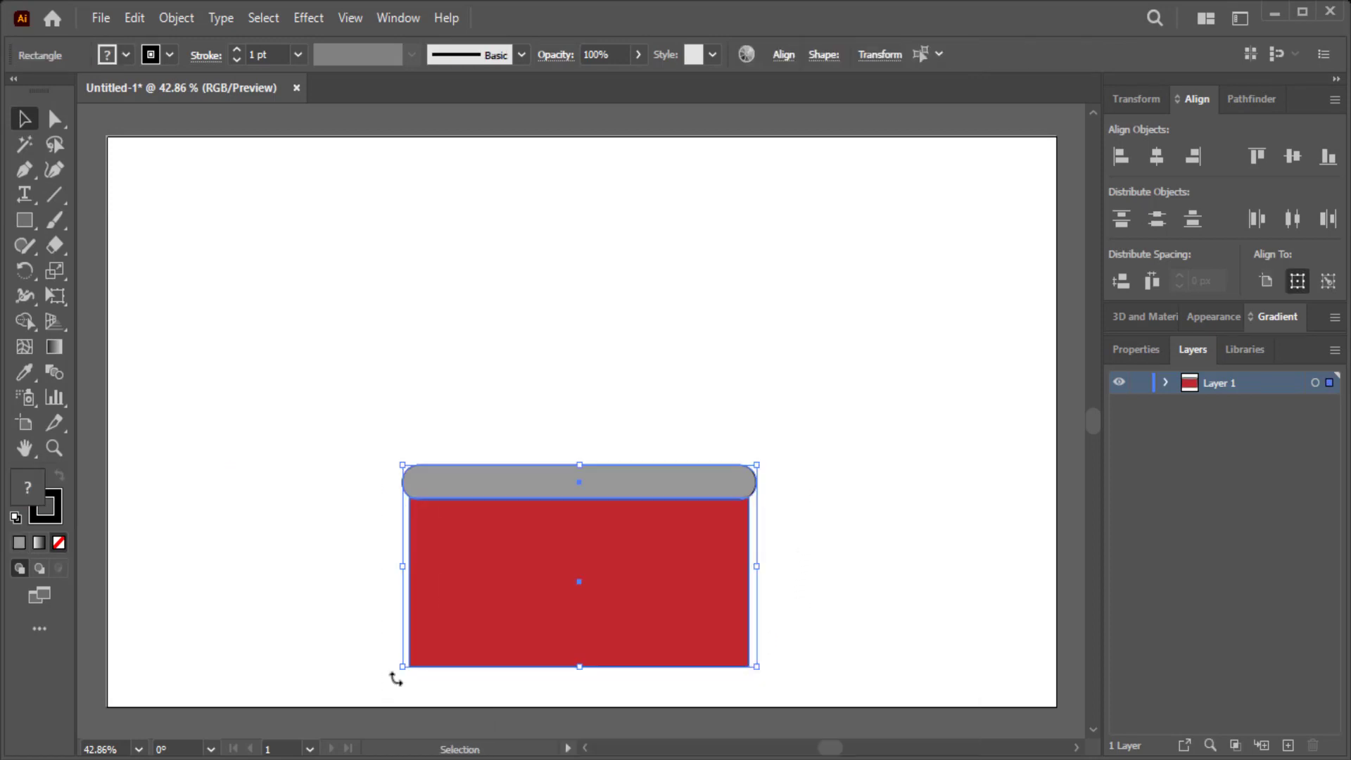
left_click_drag(747, 463, 762, 447)
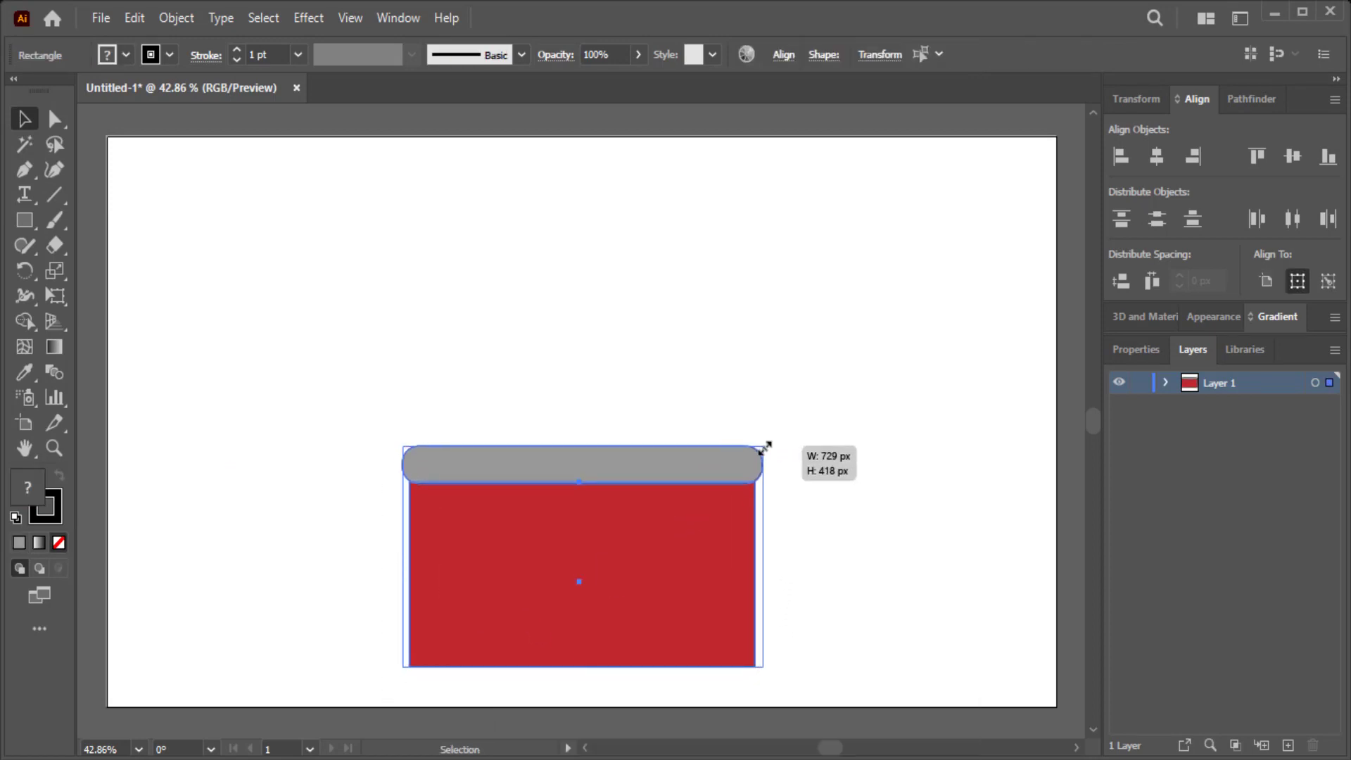
left_click_drag(647, 577, 654, 604)
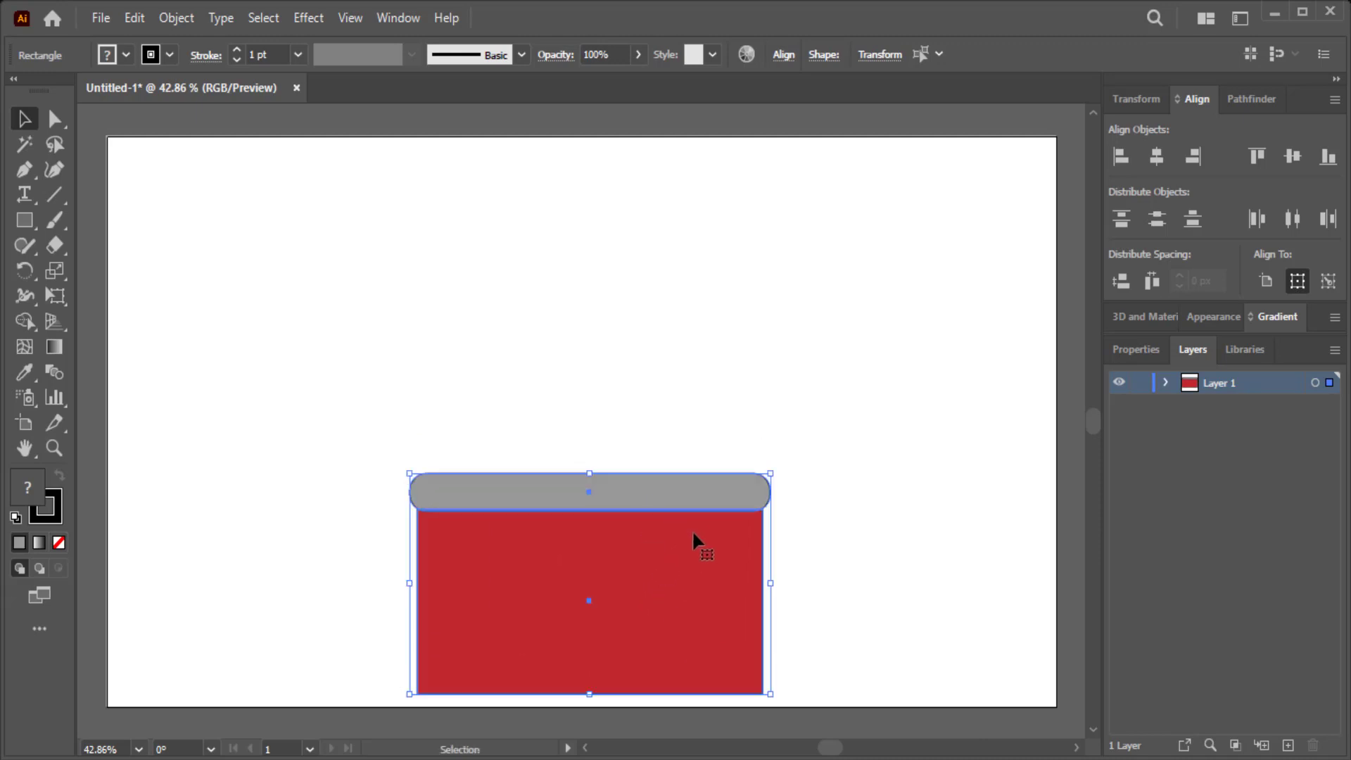
key("m")
left_click_drag(459, 257, 427, 445)
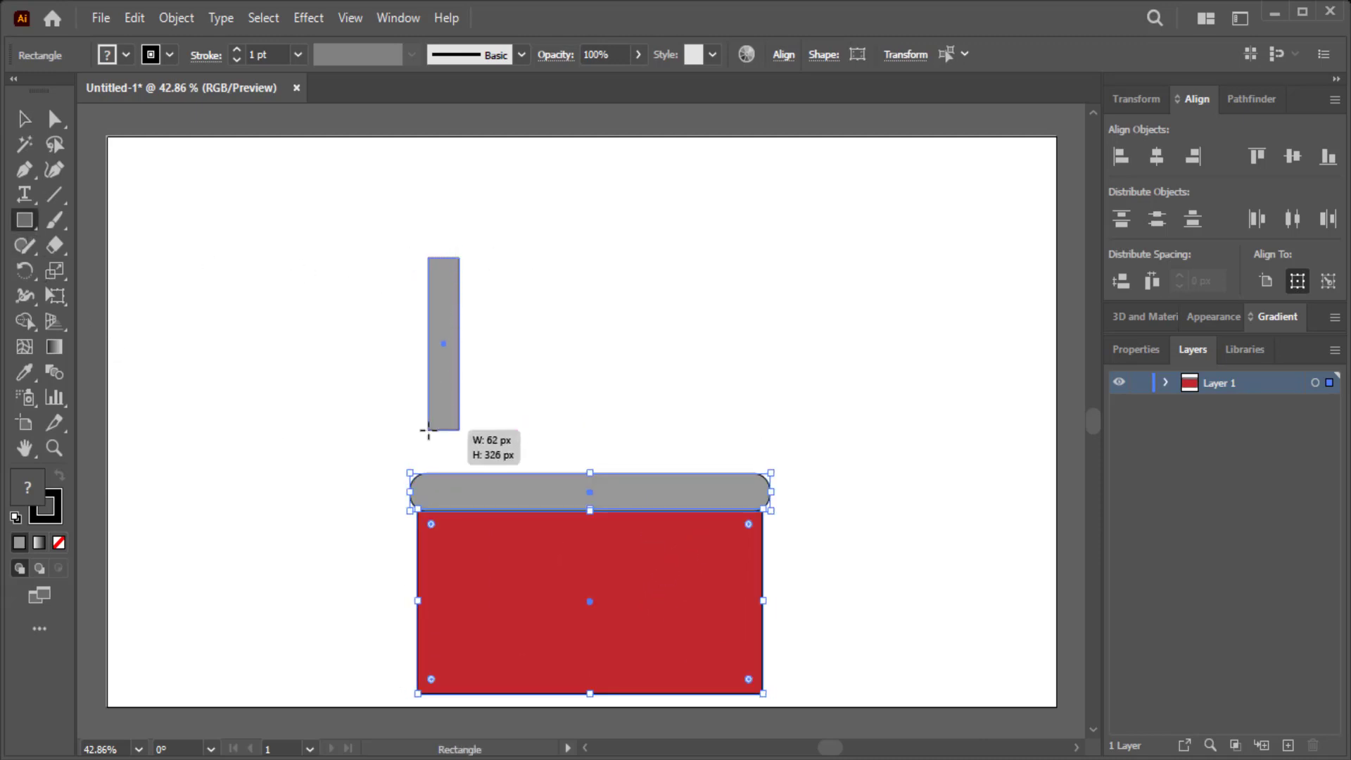
- Give the tall rectangle a beige fill and no outline
left_click(169, 54)
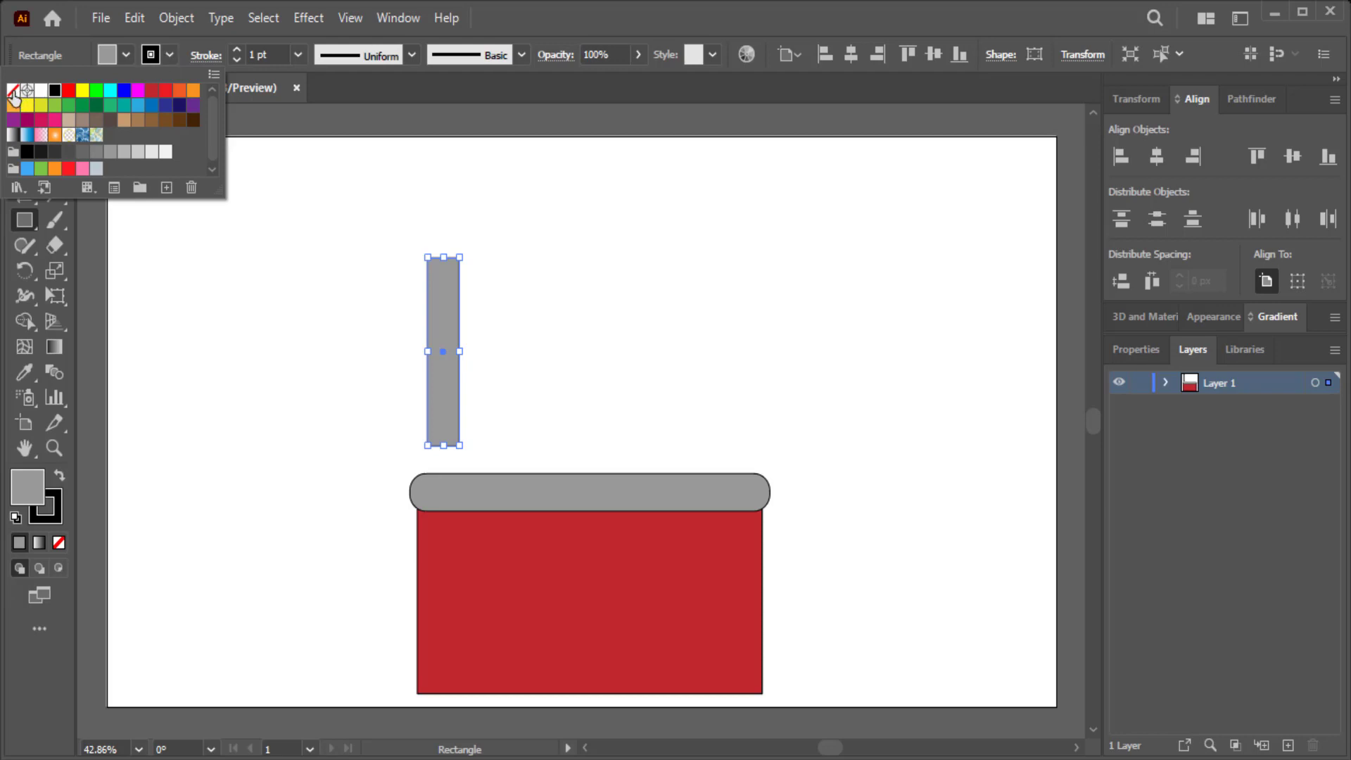
left_click(13, 90)
left_click(64, 121)
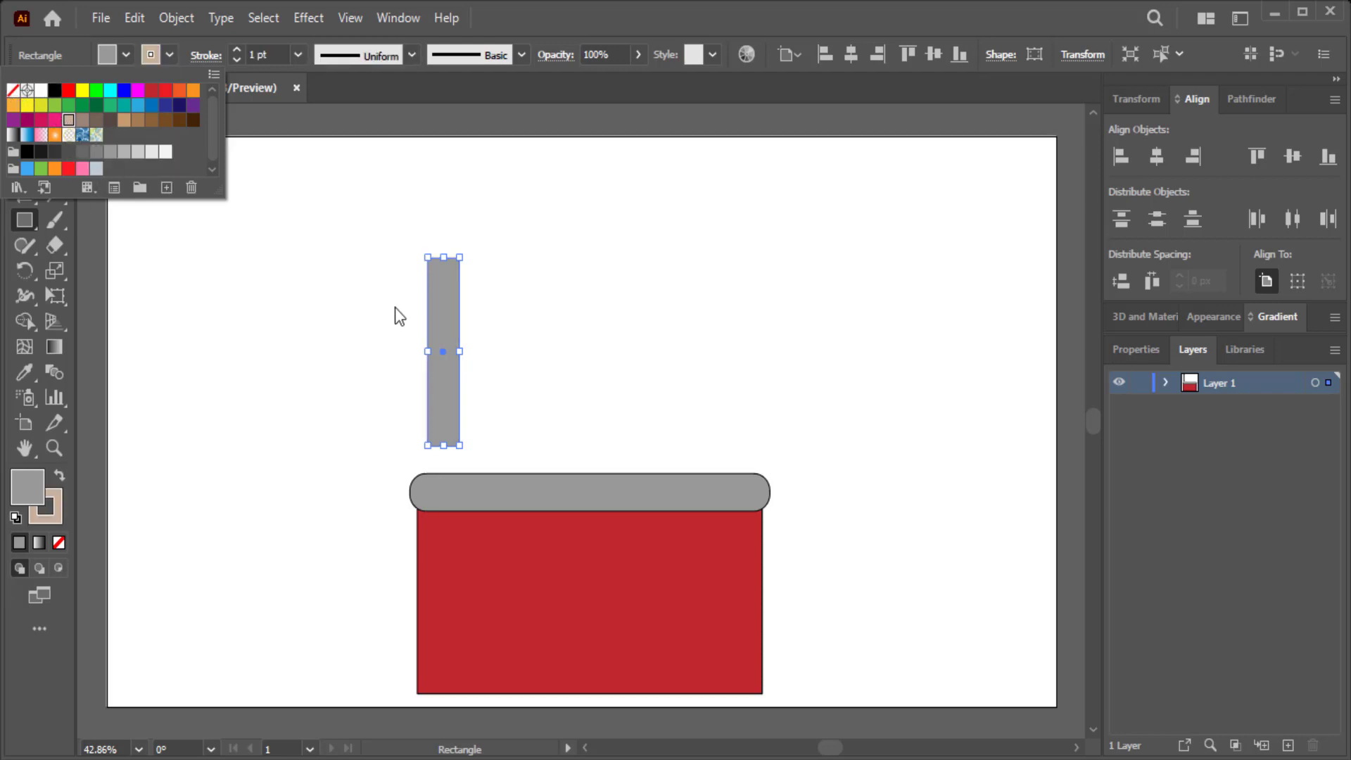
left_click(125, 54)
left_click(69, 125)
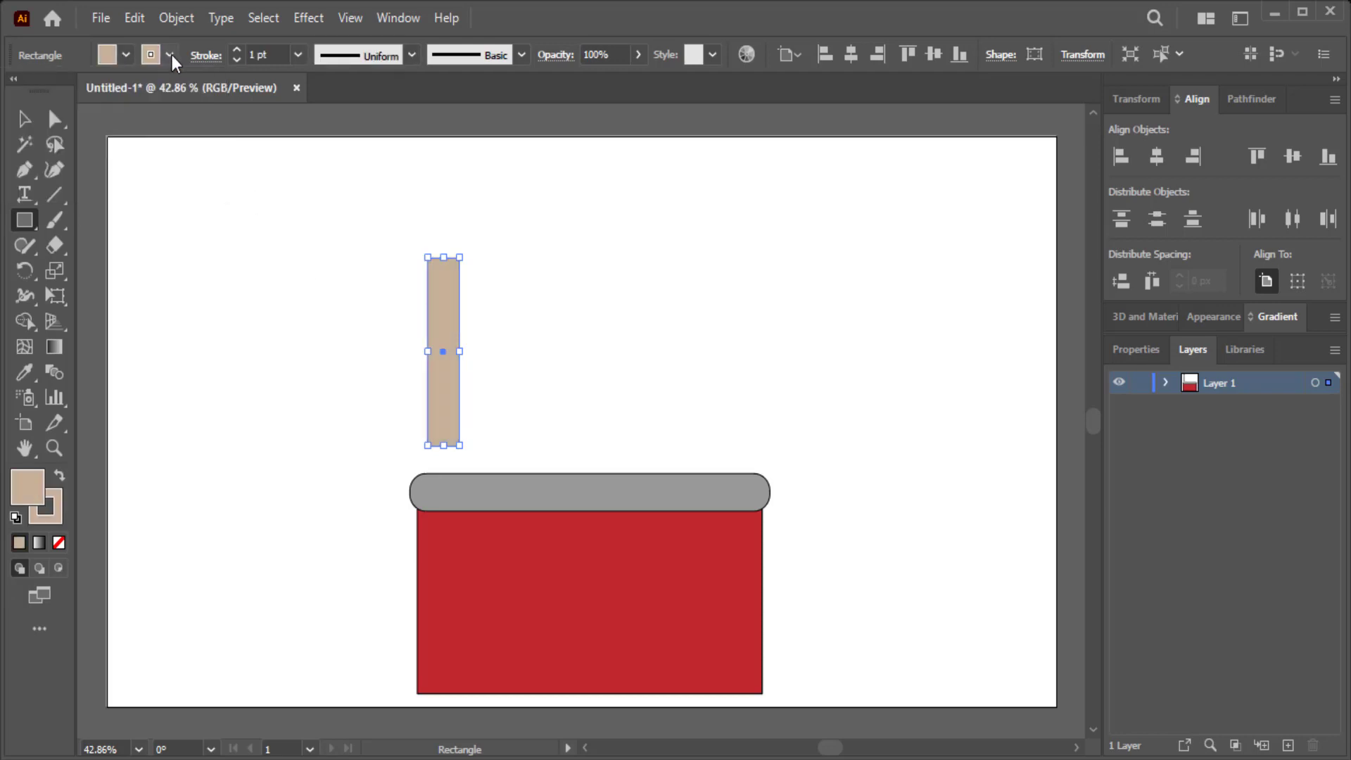
left_click(169, 54)
left_click(13, 90)
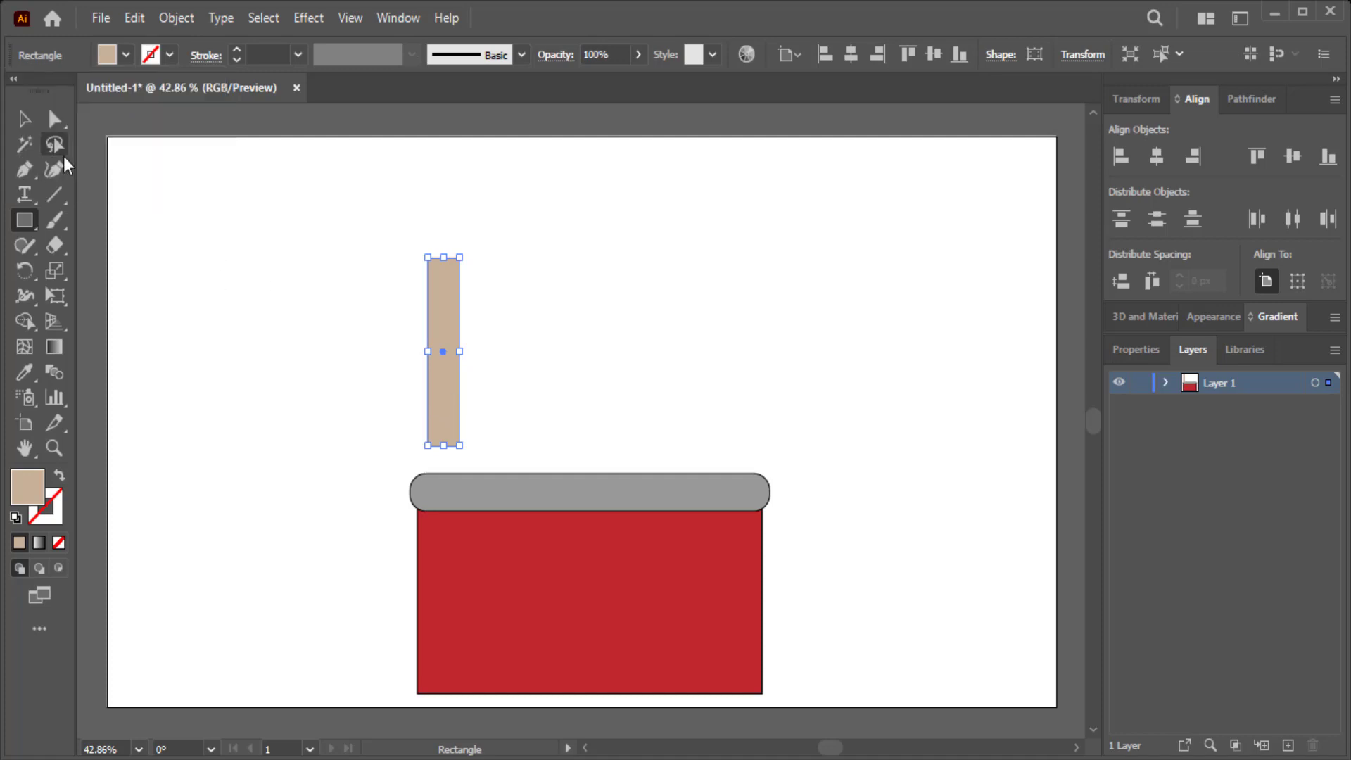
- Place the beige post at the bar's left end, making it slightly taller and wider
key("v")
left_click_drag(448, 403, 436, 469)
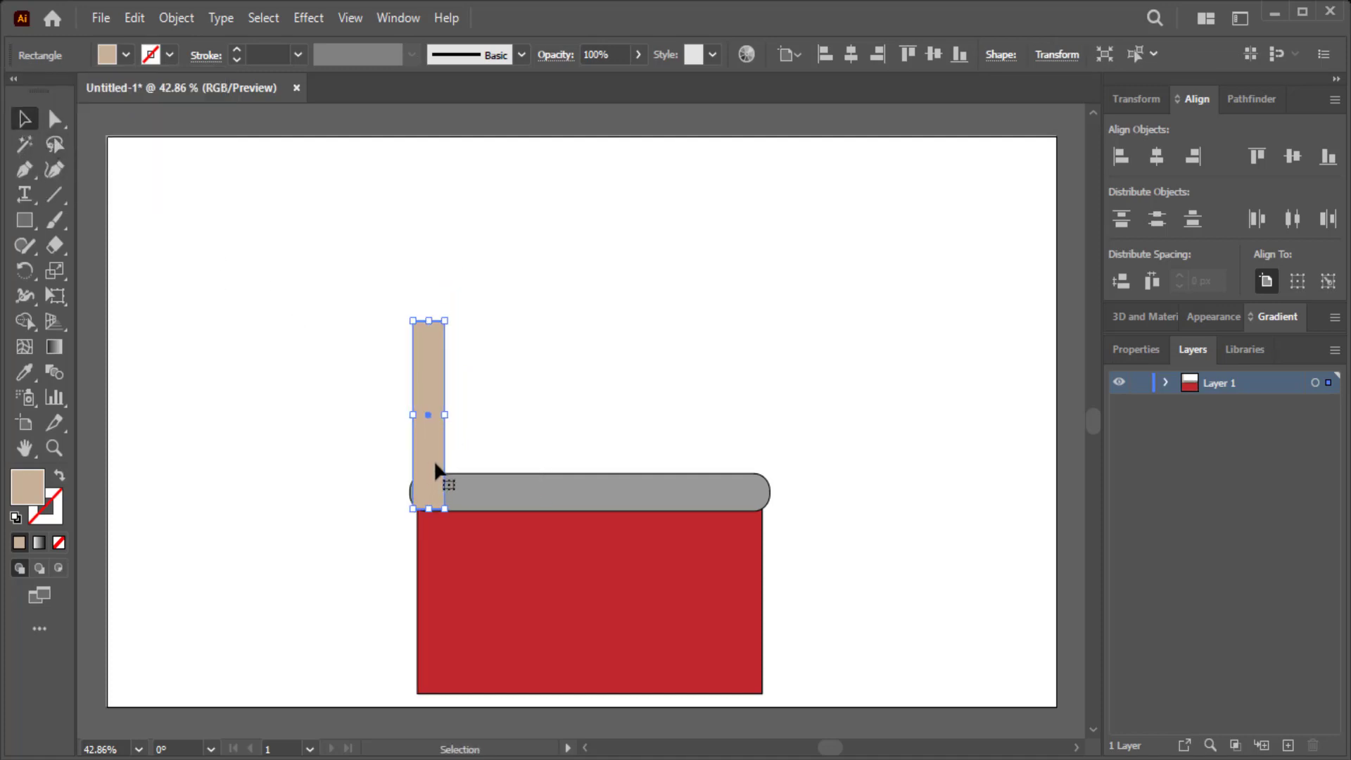
key("Right")
key("Right")
key("Right")
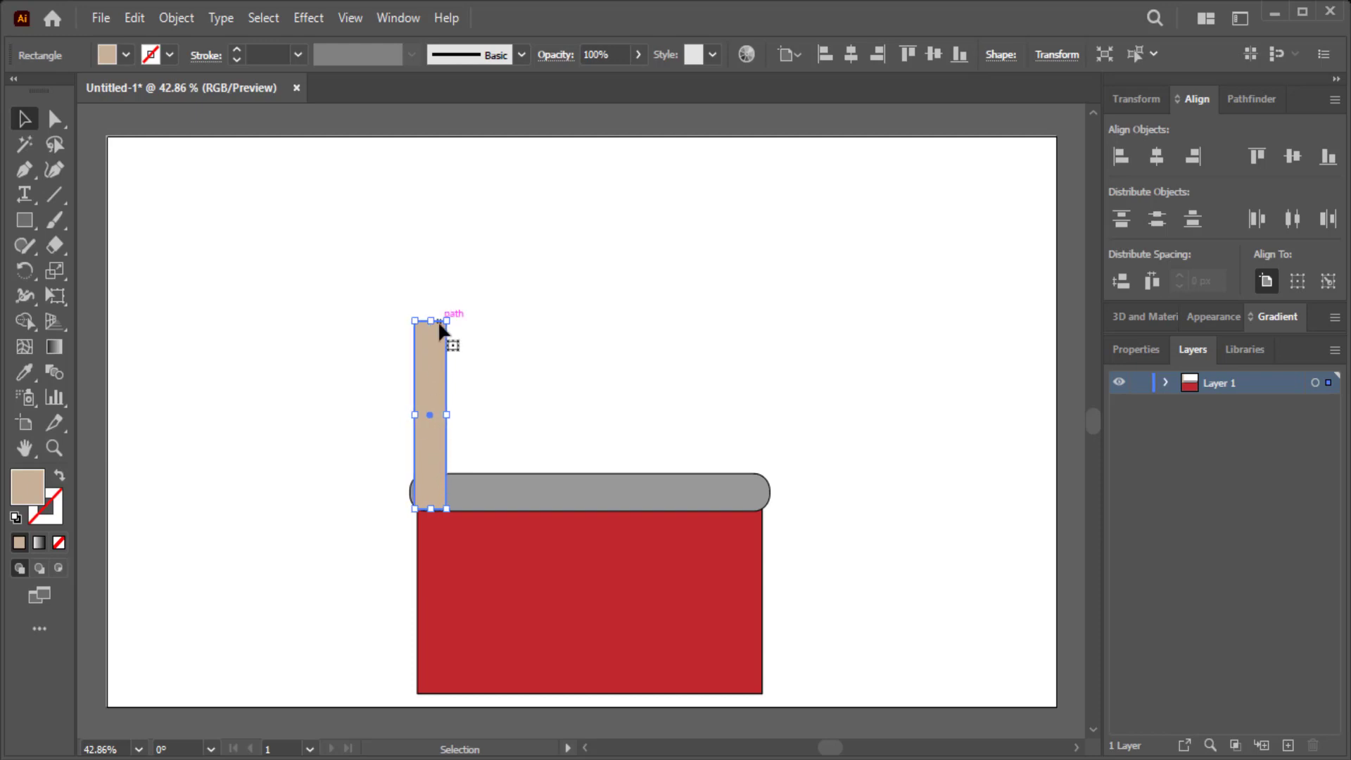
left_click_drag(440, 325, 451, 300)
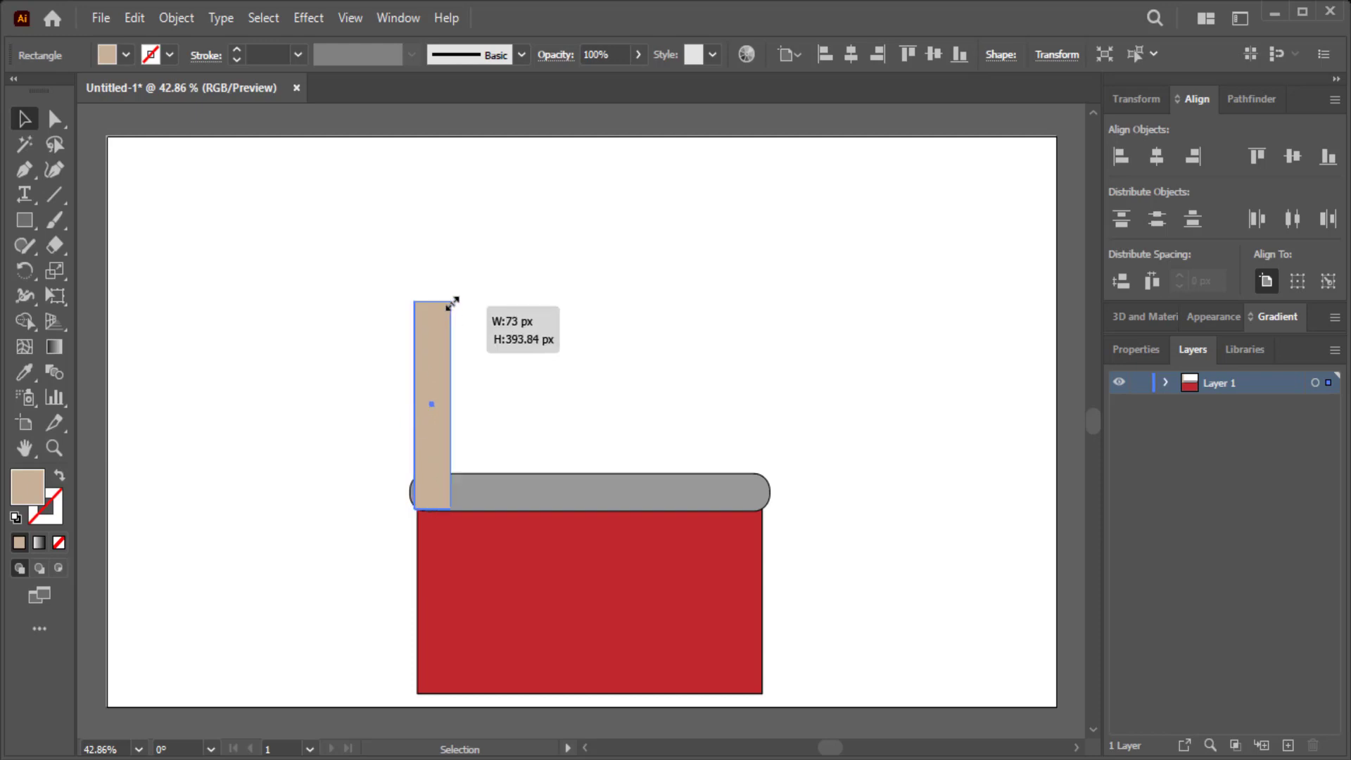
- Make a mirrored copy of the post and move it to the bar's right end
left_click_drag(24, 289, 106, 292)
double_click(24, 270)
left_click(858, 576)
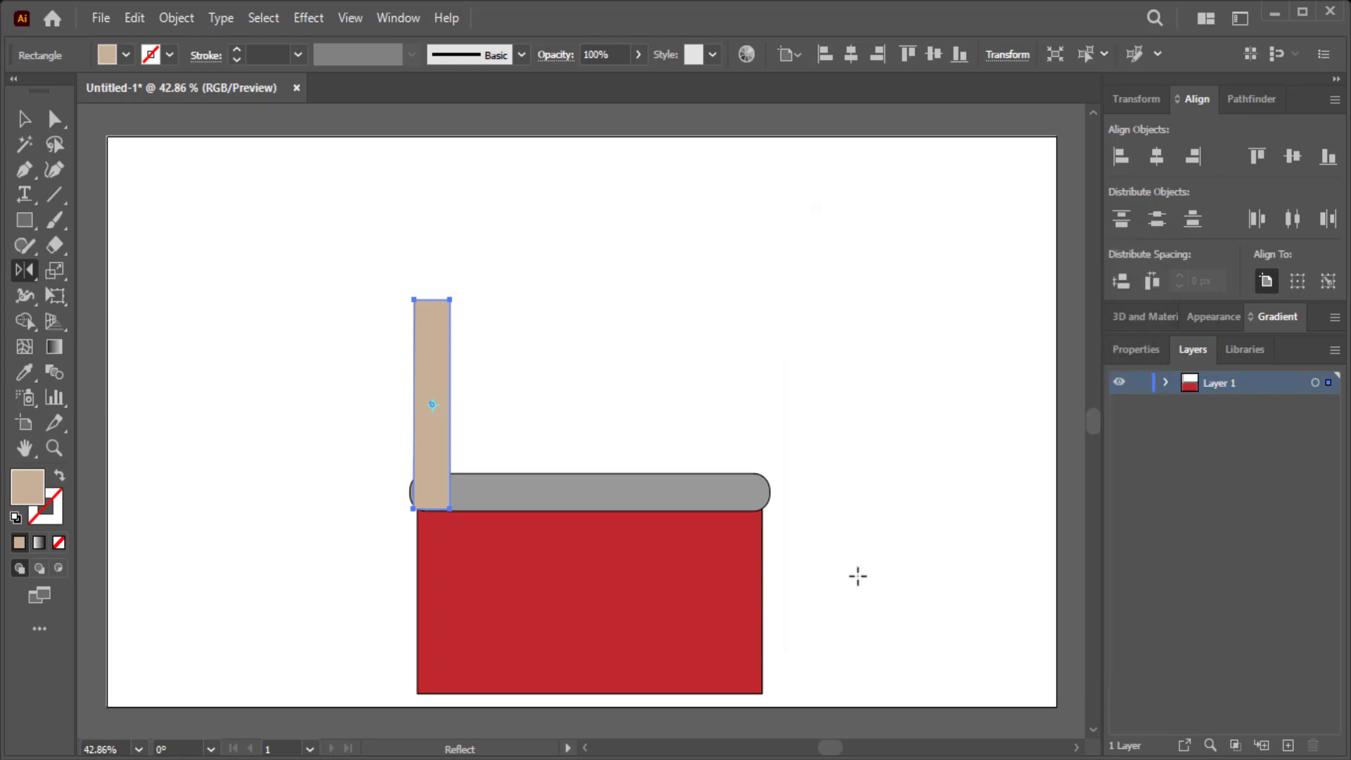
left_click(22, 121)
left_click_drag(431, 450, 743, 450)
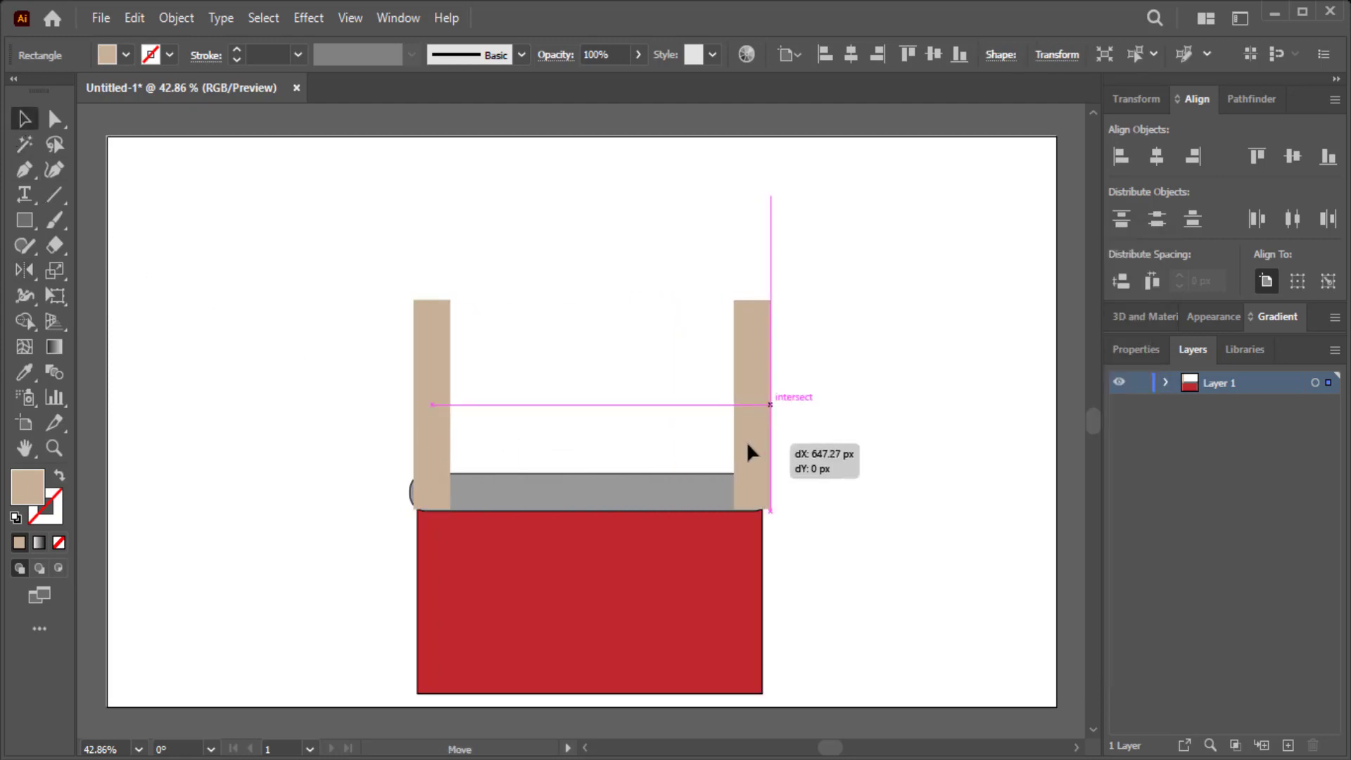
- Bring the grey bar in front of both posts
left_click(772, 442)
right_click(615, 504)
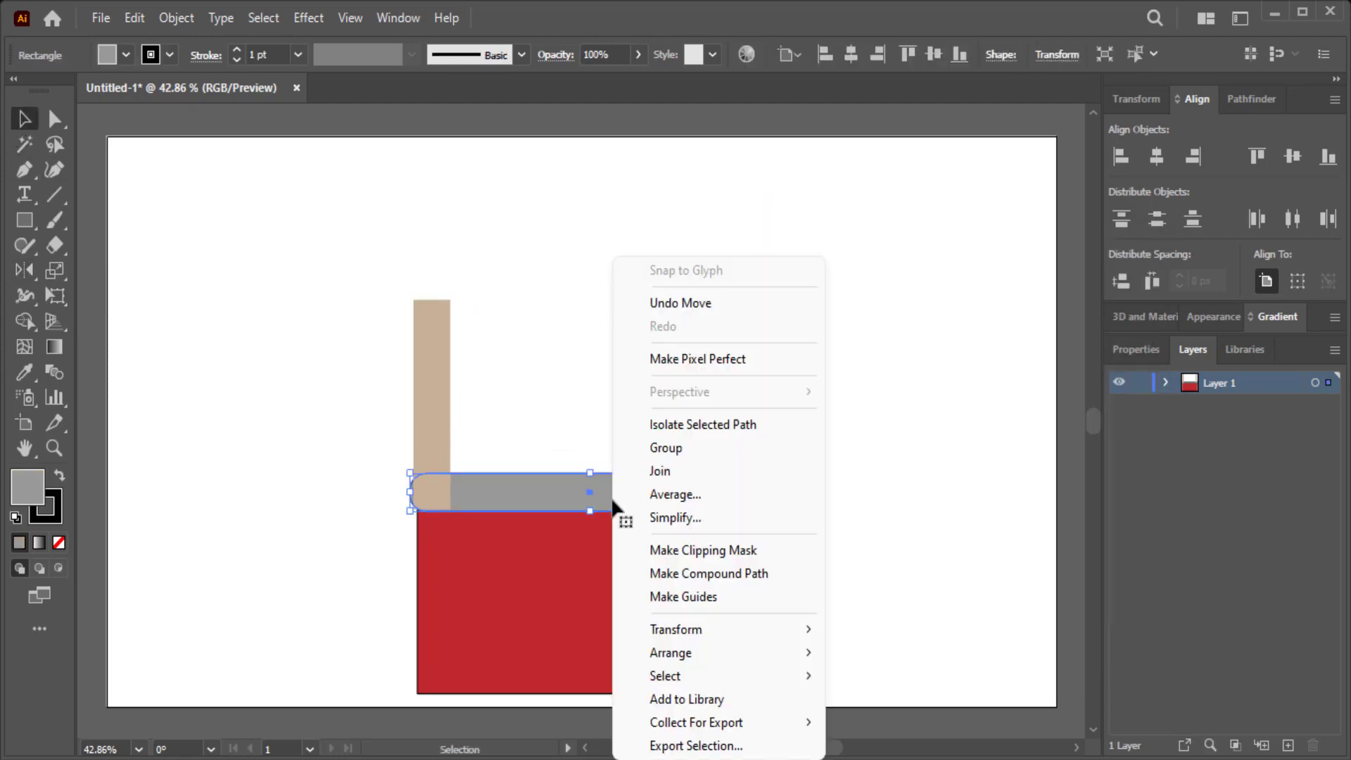
left_click(862, 654)
left_click(854, 594)
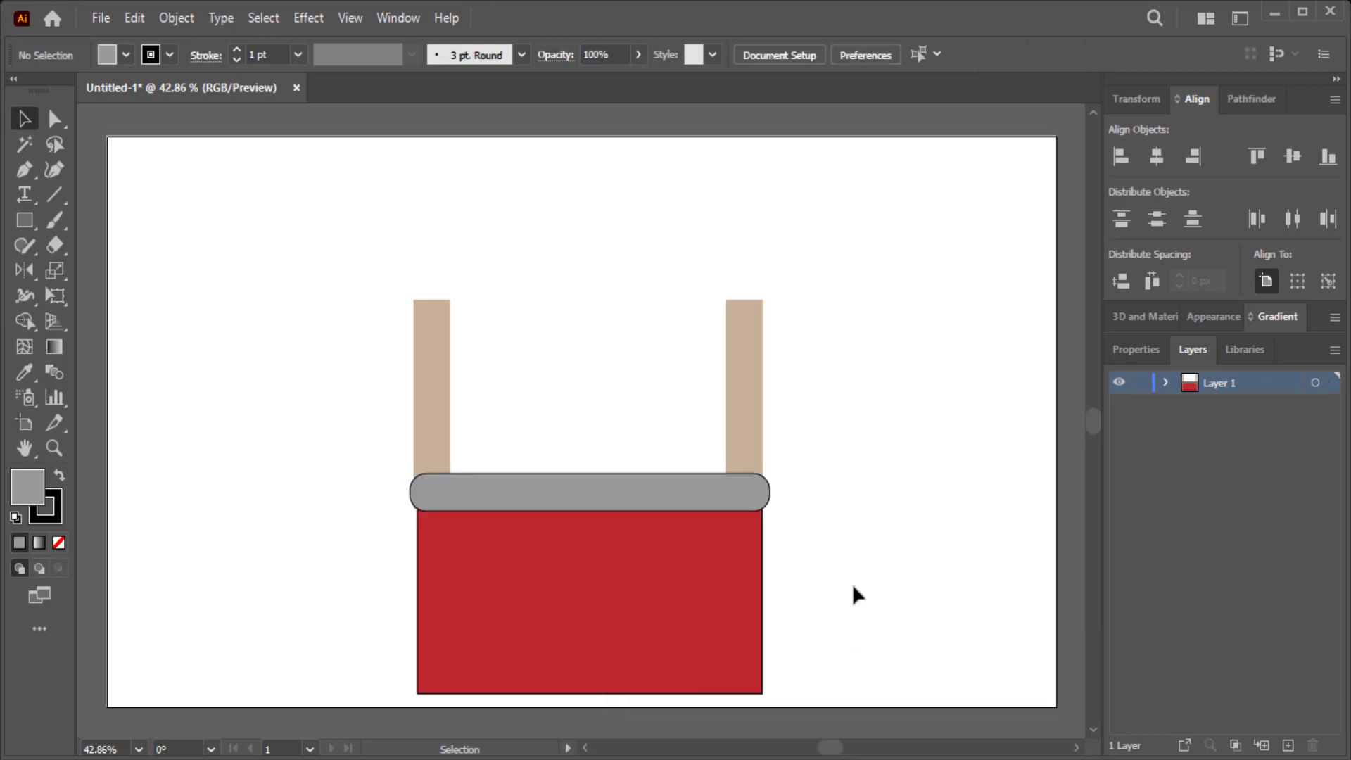
left_click(606, 480)
- Widen the grey bar slightly and draw a wide rectangle above the posts
left_click_drag(769, 512, 778, 517)
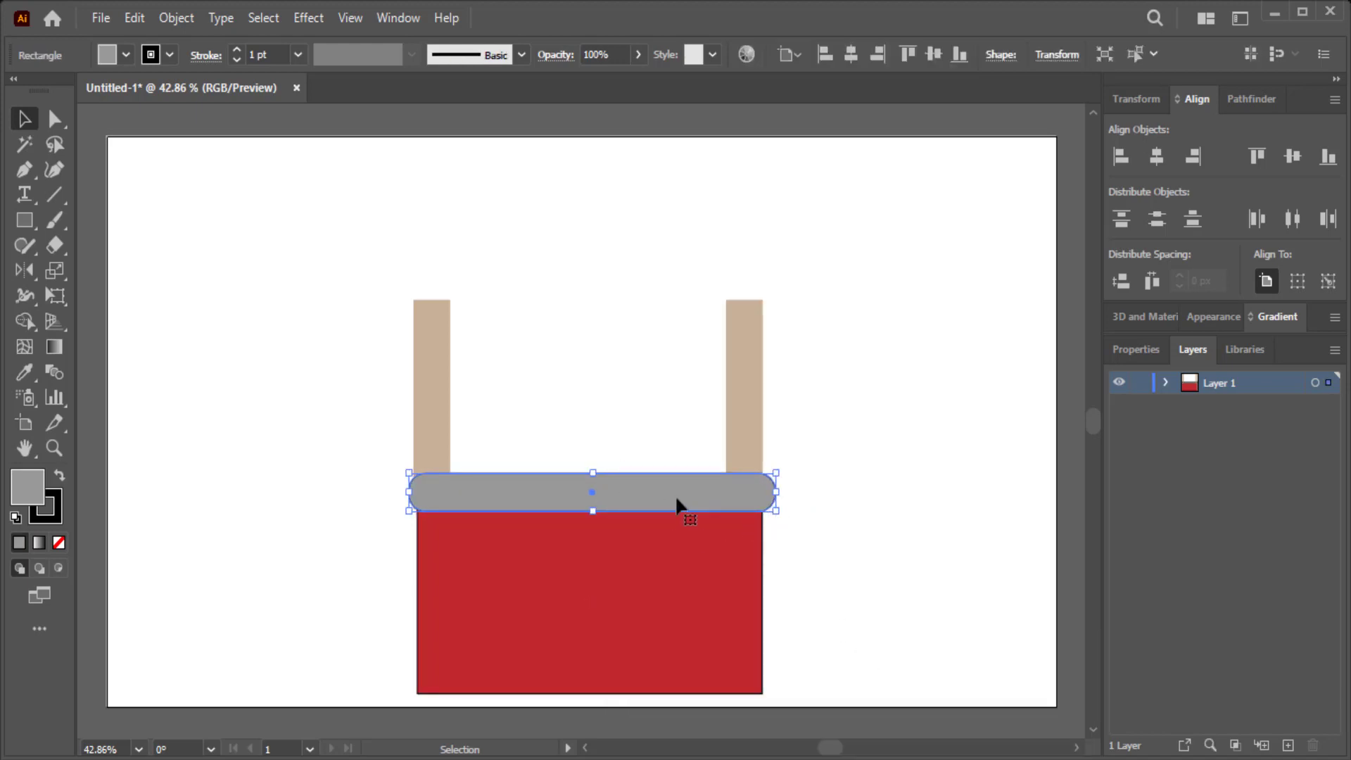
left_click(854, 413)
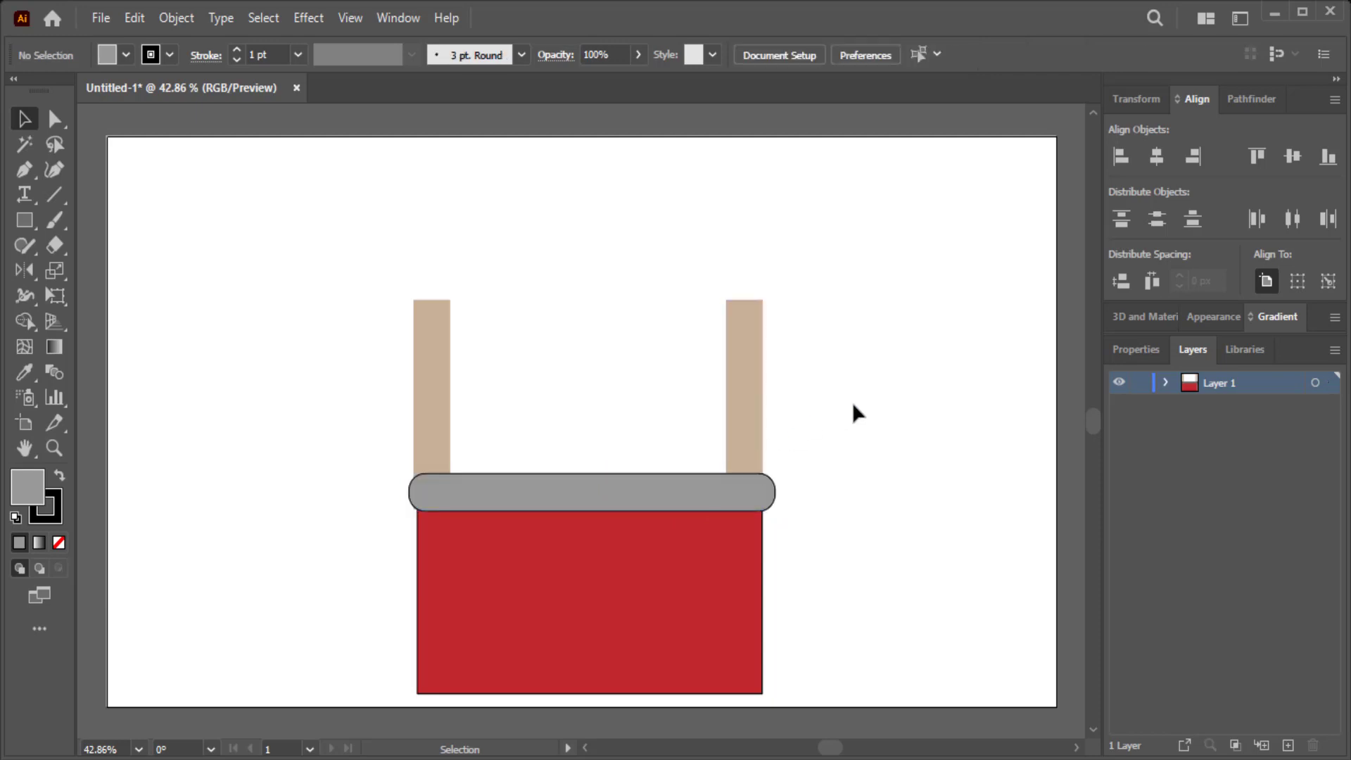
left_click(648, 492)
left_click(24, 219)
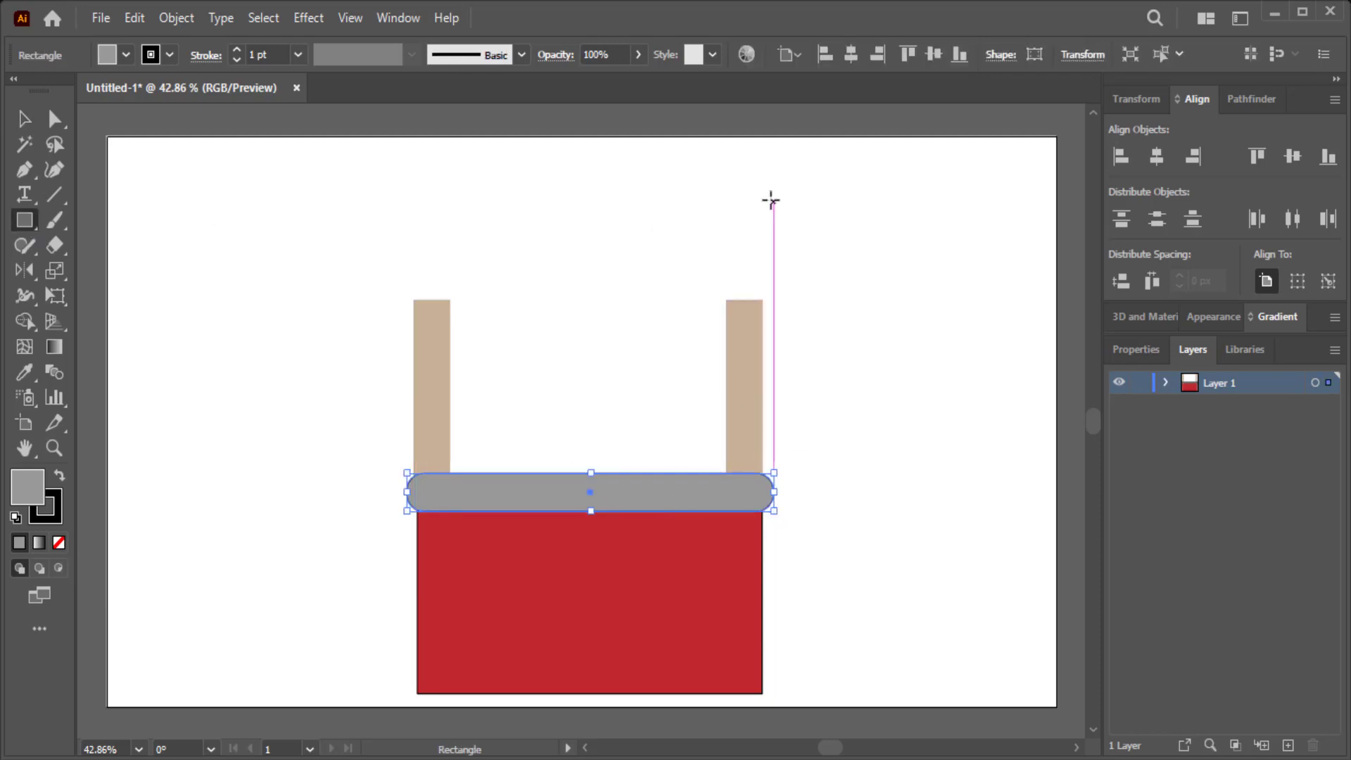
mouse_move(774, 193)
left_mouse_down()
mouse_move(621, 230)
mouse_move(415, 233)
left_mouse_up()
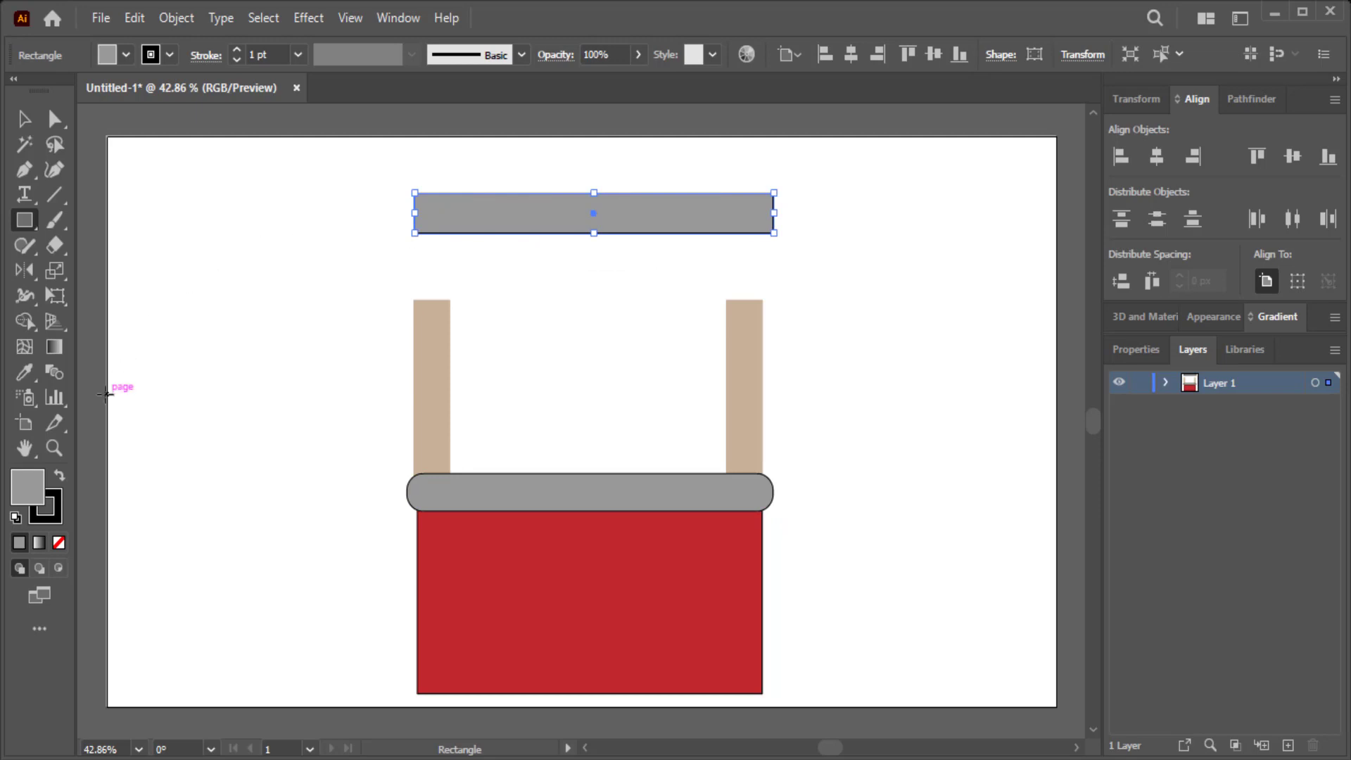
- Give the top rectangle the posts' tan fill, lightened to pale peach
left_click(25, 372)
left_click(424, 360)
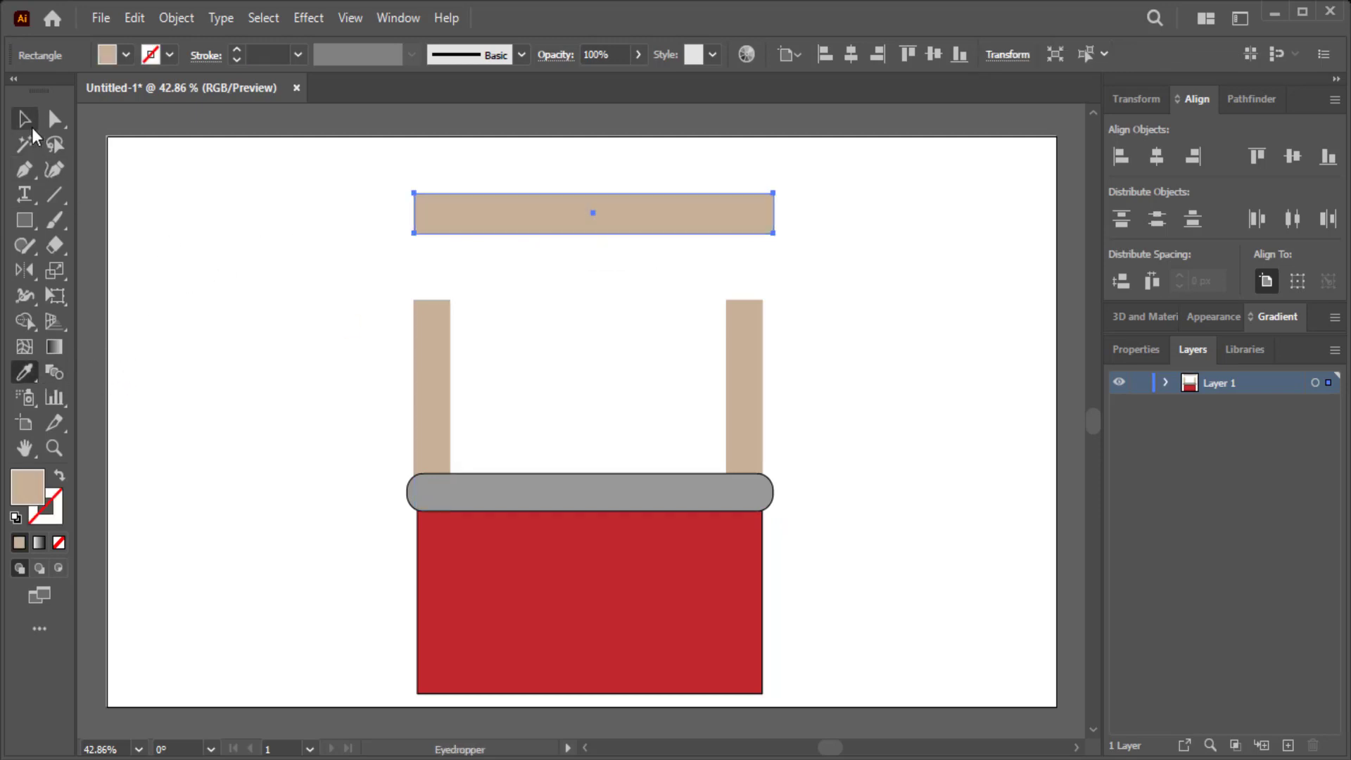
double_click(26, 493)
left_click_drag(790, 328, 820, 290)
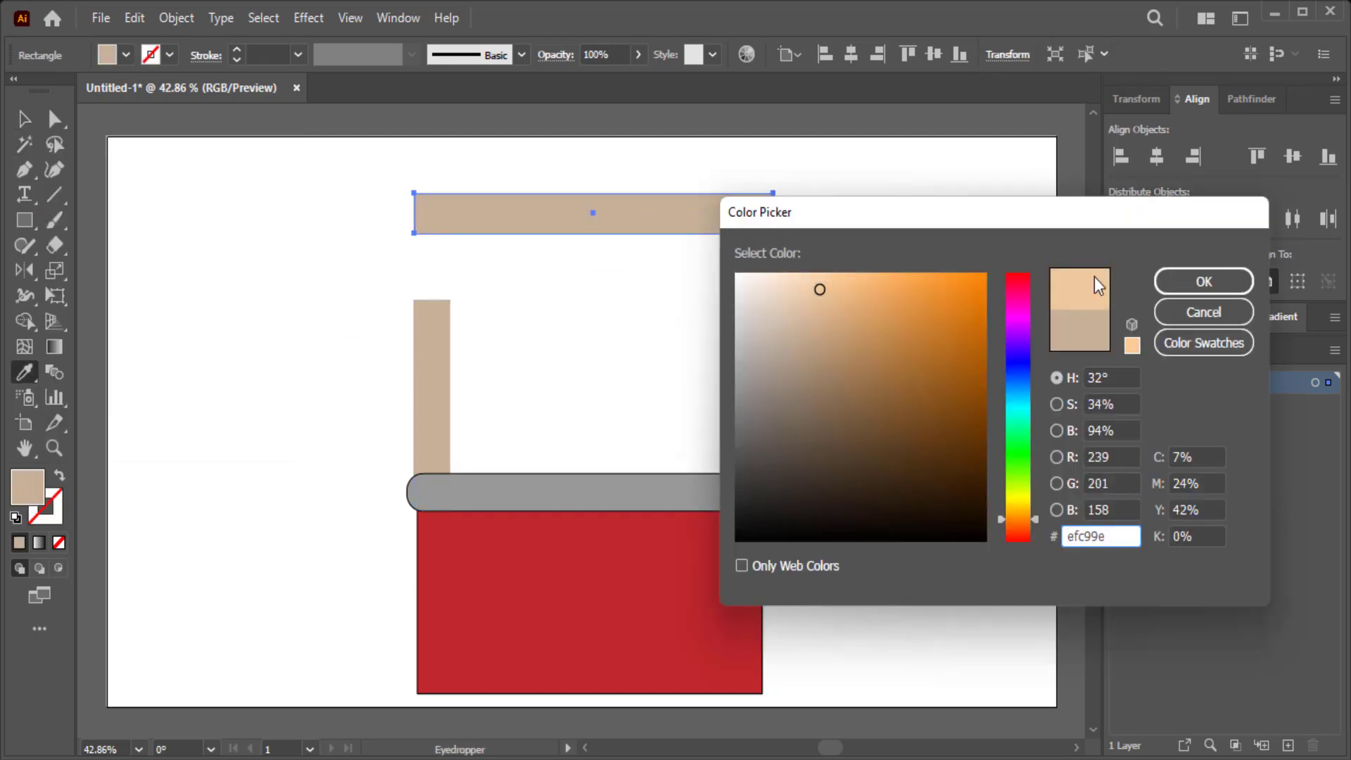
left_click(1203, 282)
- Copy the top bar's peach fill onto the left and right posts with the Eyedropper
key("v")
left_click(430, 405)
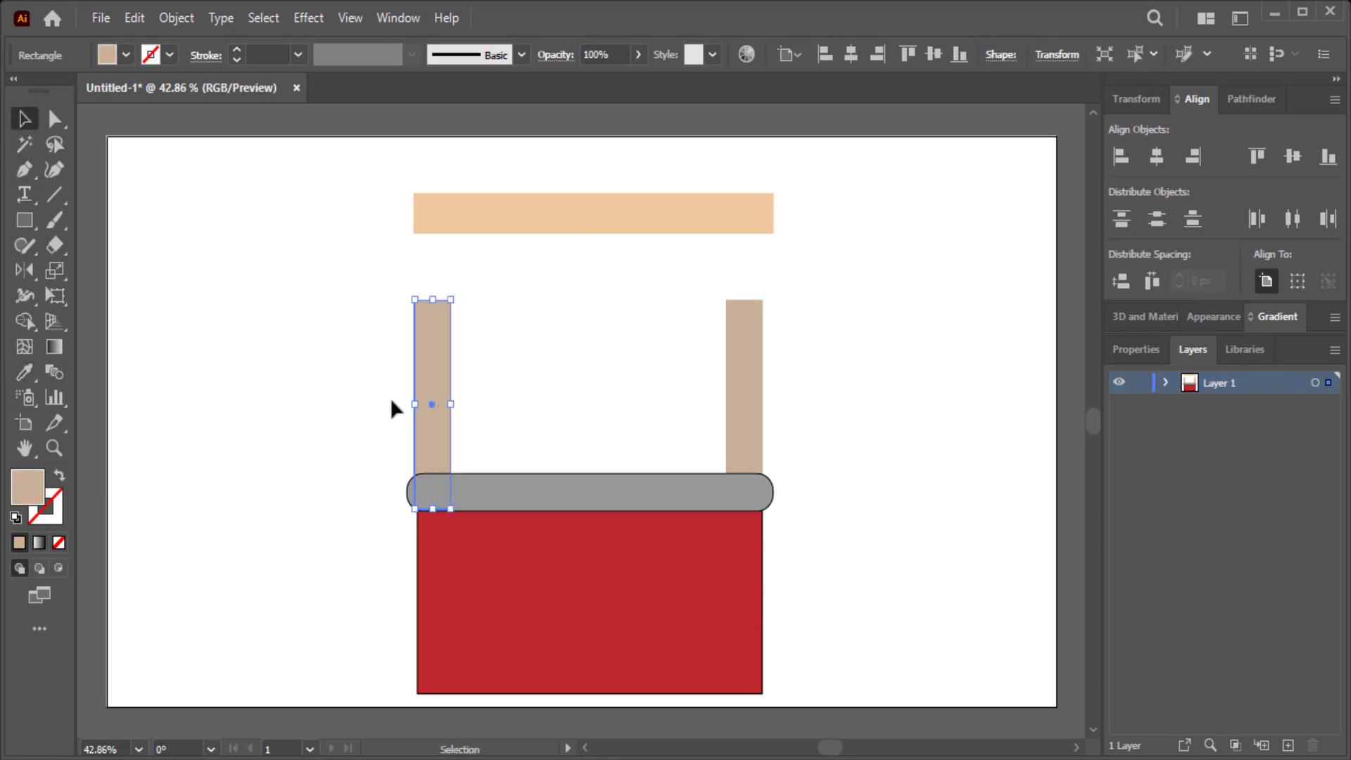
left_click(25, 372)
left_click(513, 202)
key("v")
left_click(742, 374)
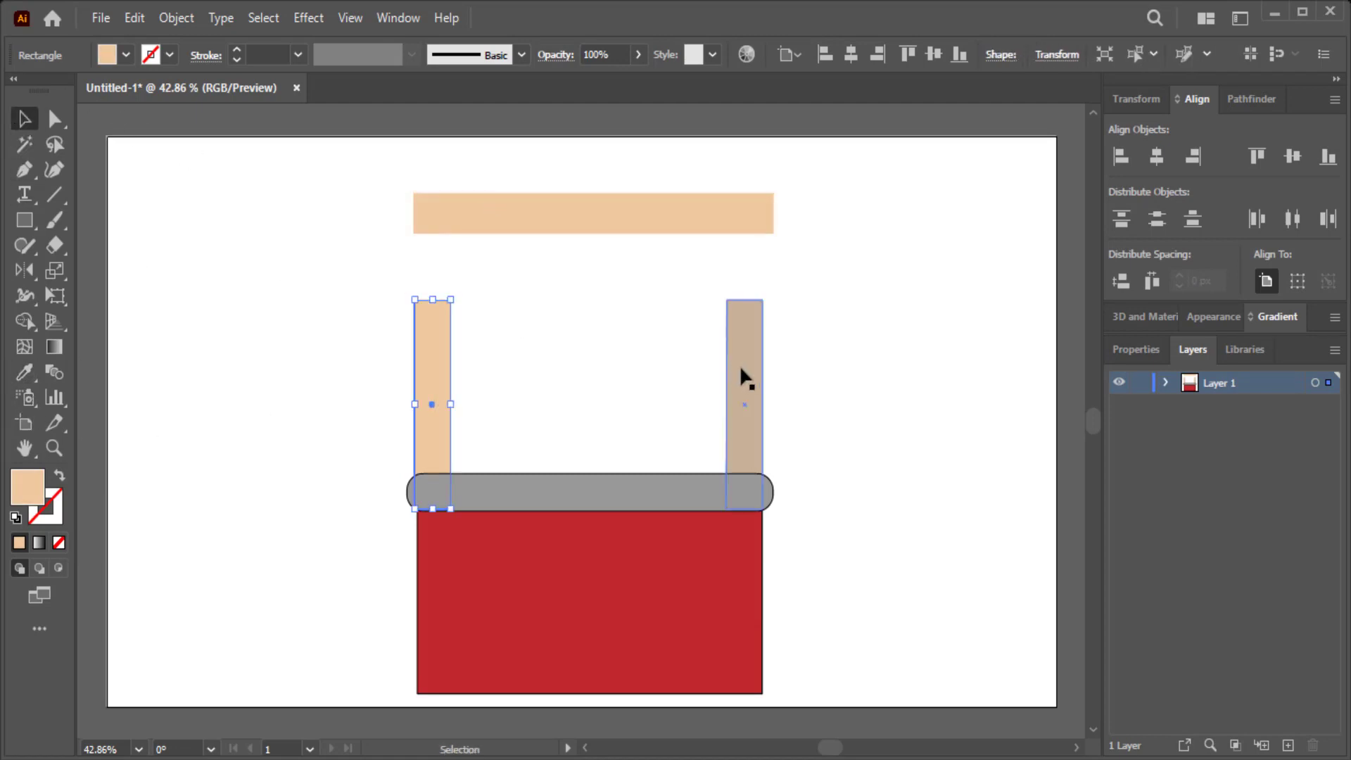
left_click(559, 204)
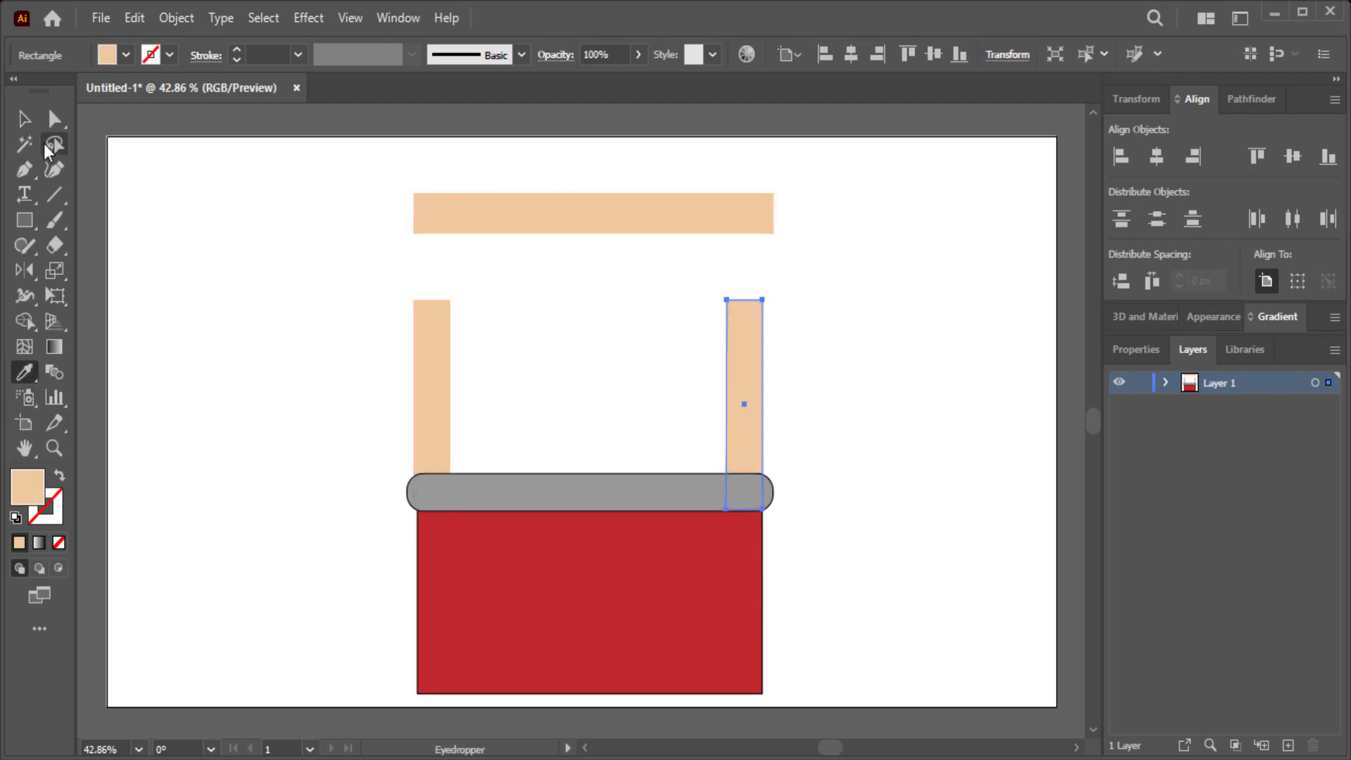
- Shrink the posts and counter together and nudge them slightly right and up
left_click(18, 121)
left_click_drag(834, 292, 433, 524)
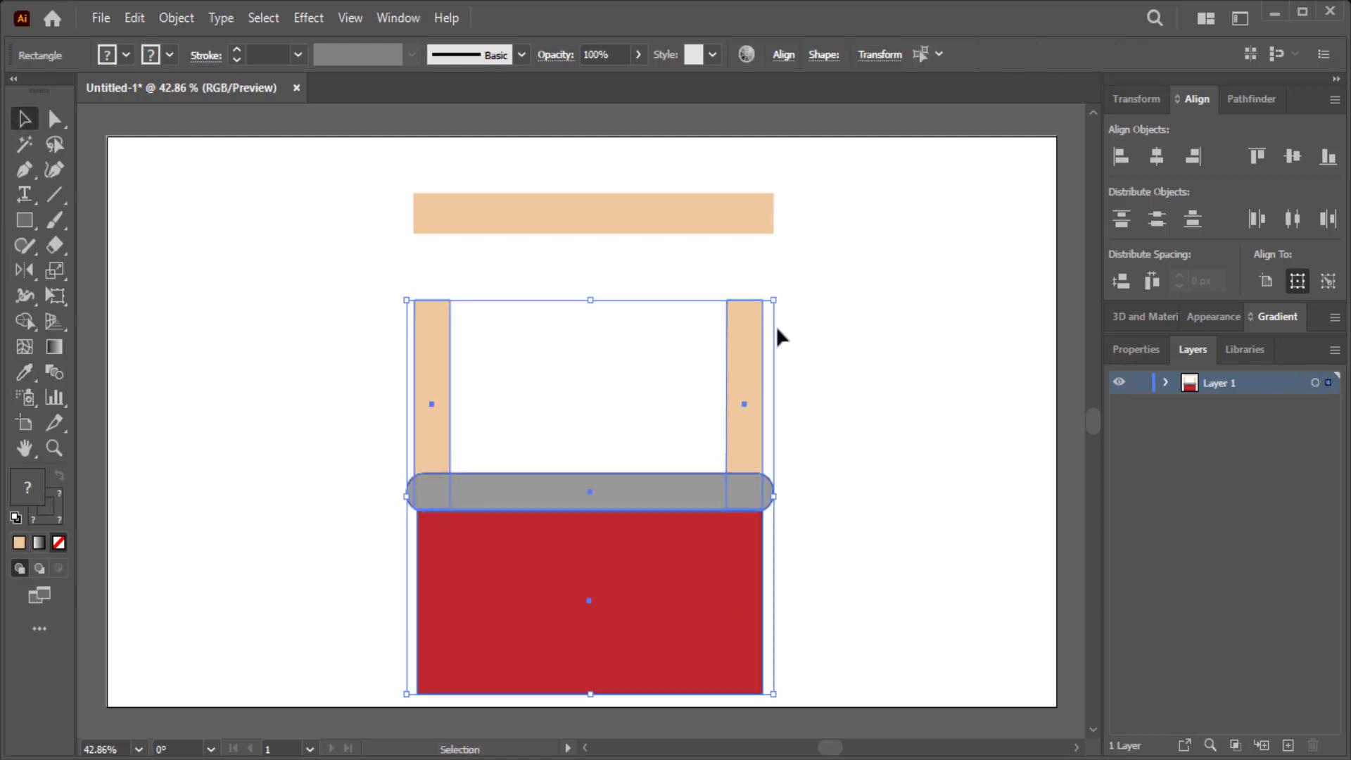
left_click_drag(774, 300, 746, 337)
left_click_drag(633, 555, 642, 546)
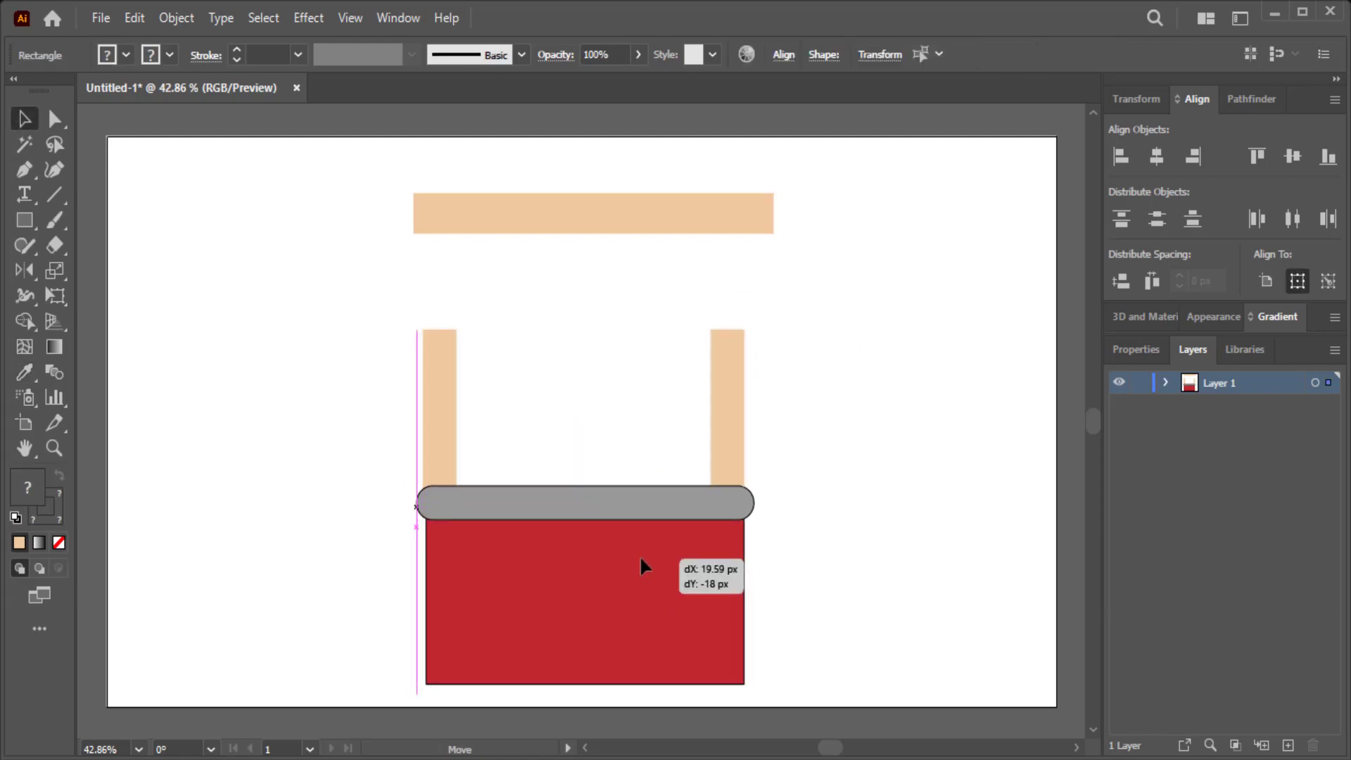
- Round the ends of the top peach bar and move it down toward the posts
left_click_drag(623, 236, 614, 215)
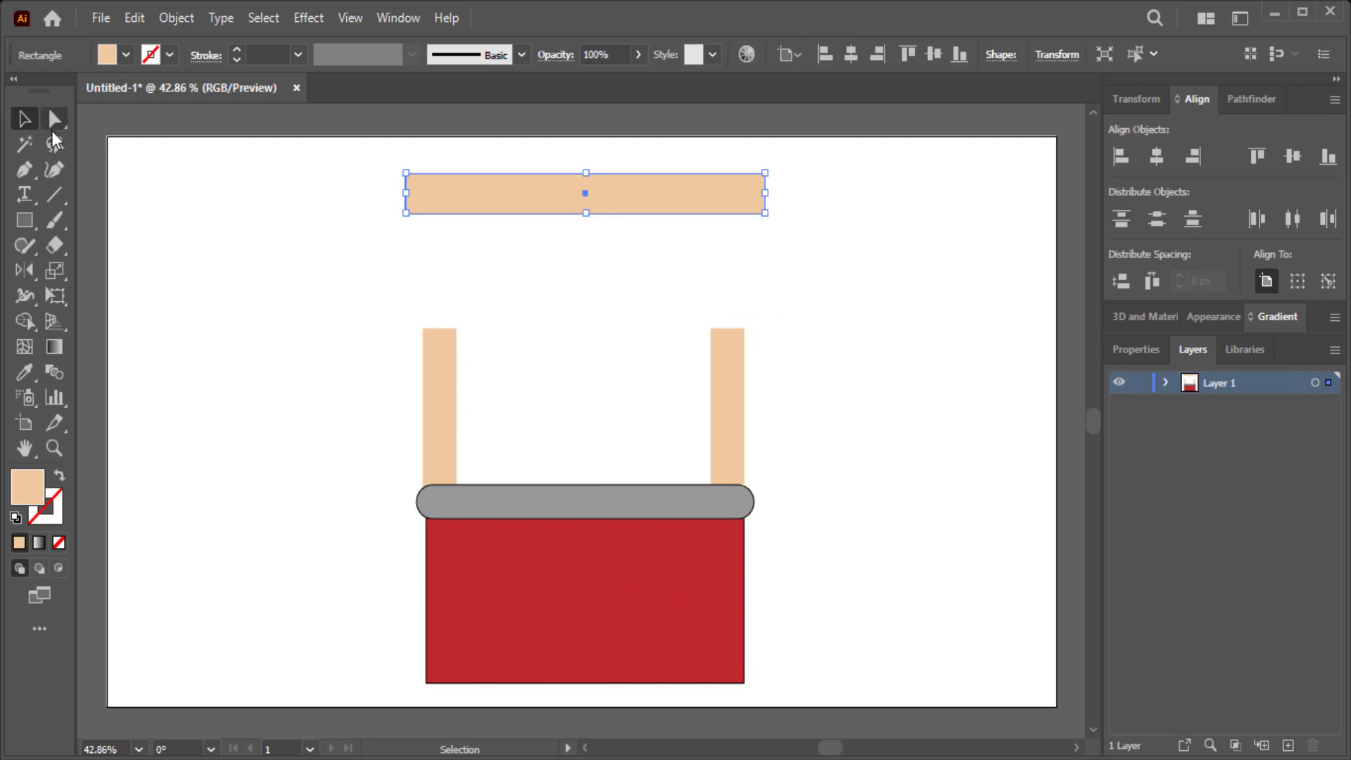
left_click(54, 119)
left_click_drag(415, 205, 446, 213)
left_click(567, 217)
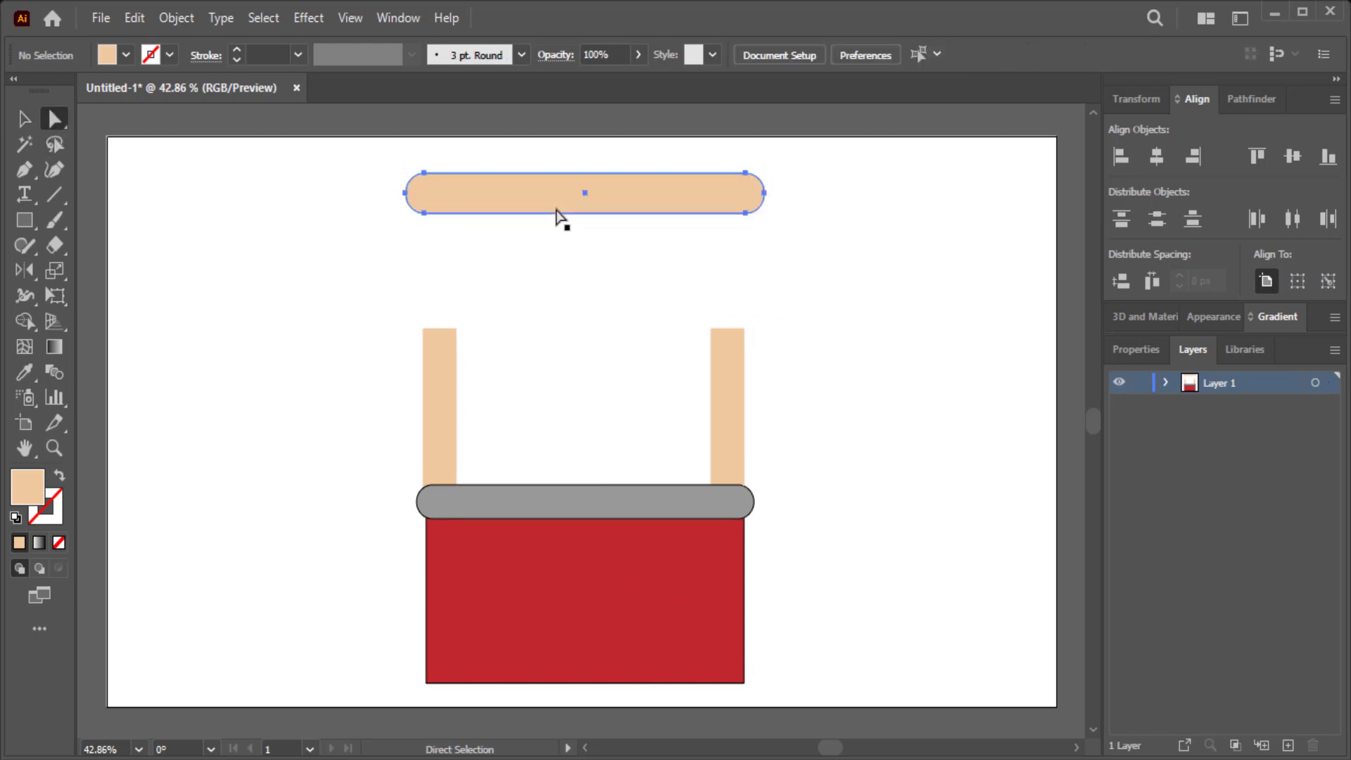
left_click_drag(556, 211, 556, 263)
- Widen and centre the rounded top bar, then draw a small rectangle left of the stall
key("v")
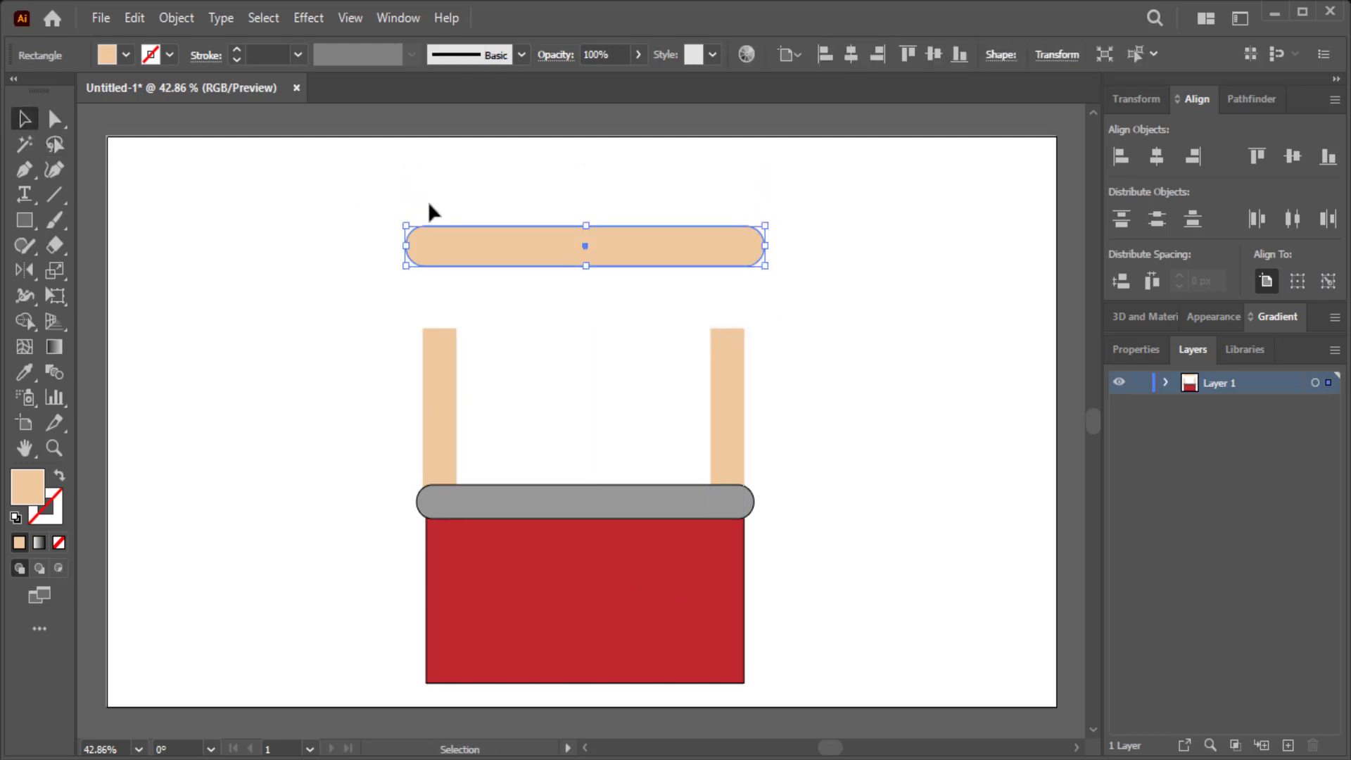
left_click_drag(765, 267, 826, 271)
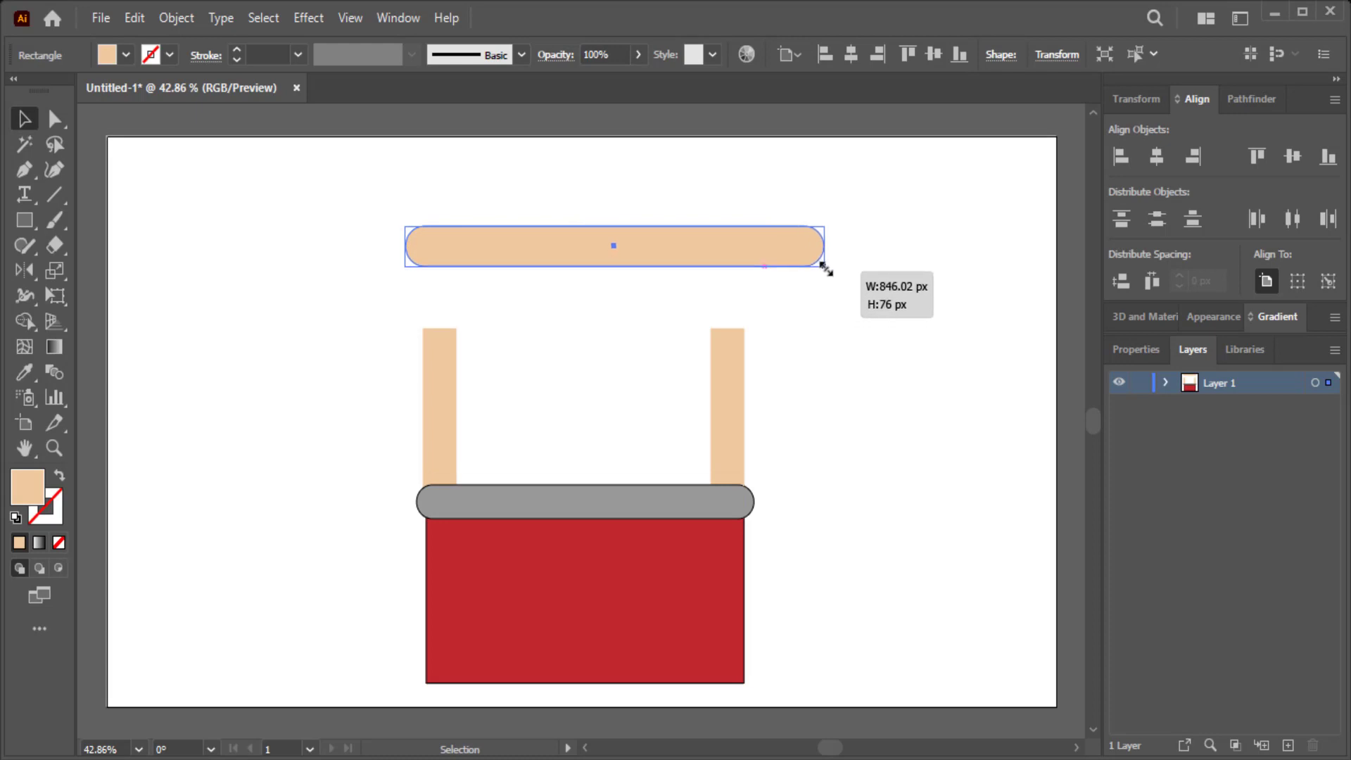
left_click_drag(703, 268, 674, 269)
left_click_drag(795, 270, 801, 274)
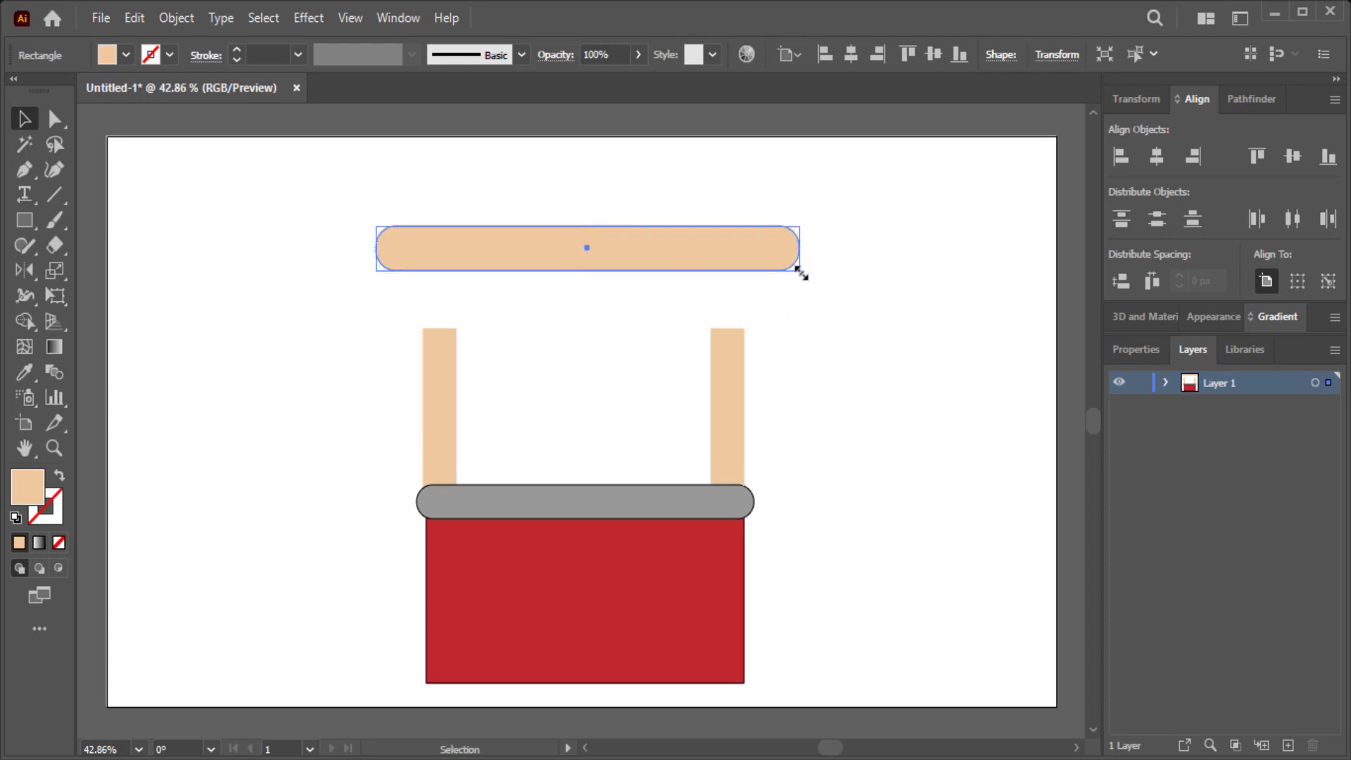
left_click_drag(629, 271, 627, 236)
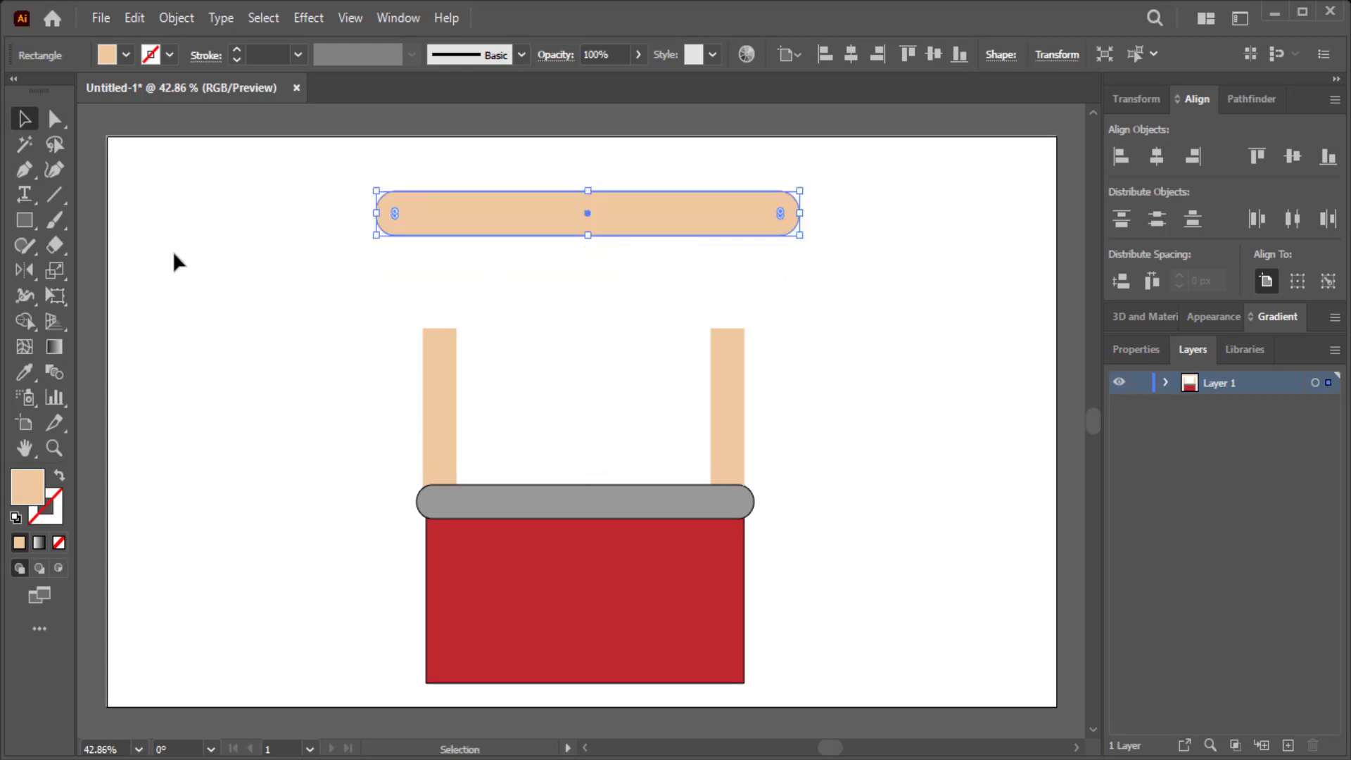
left_click(24, 224)
left_click_drag(280, 243, 217, 365)
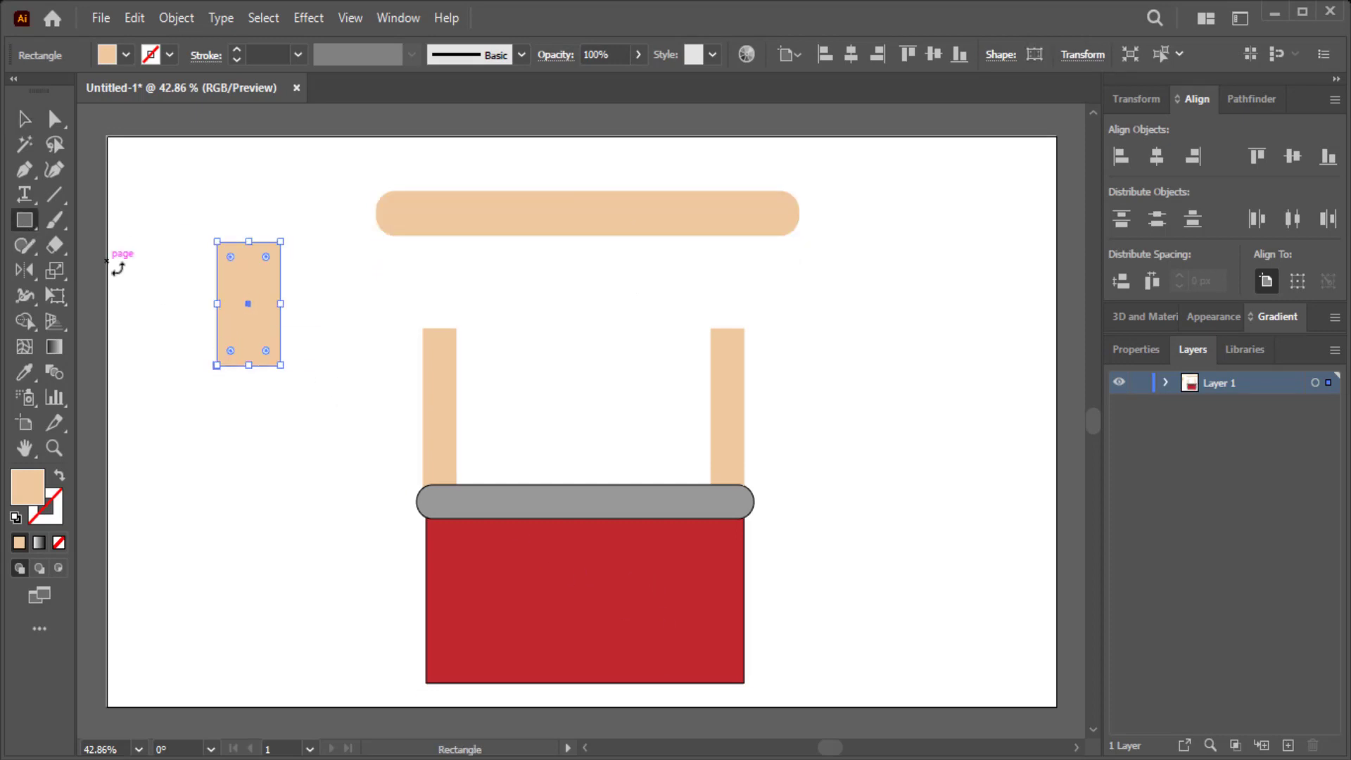
- Place the small rectangle under the roof by the left post and fill it red
key("v")
left_click_drag(238, 313, 287, 313)
left_click_drag(320, 250, 426, 289)
left_click(123, 55)
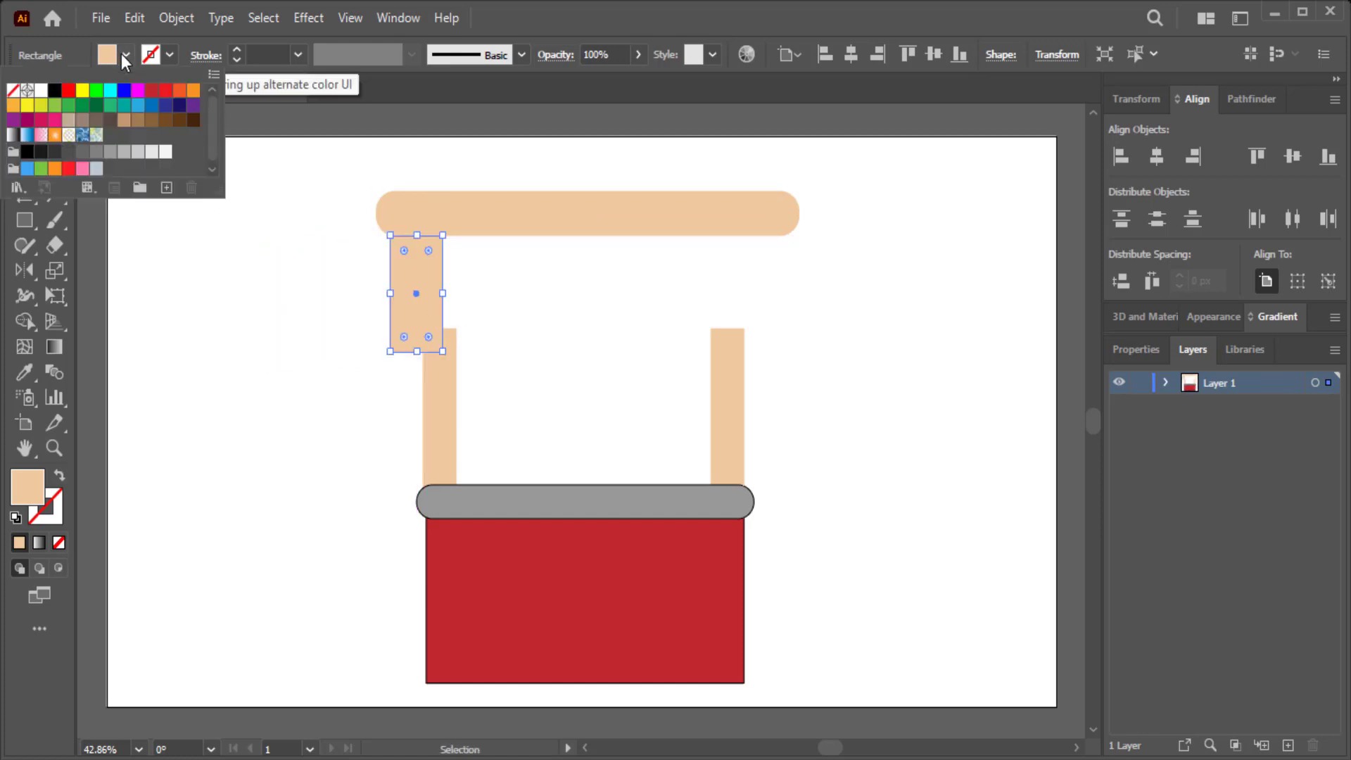
left_click(151, 93)
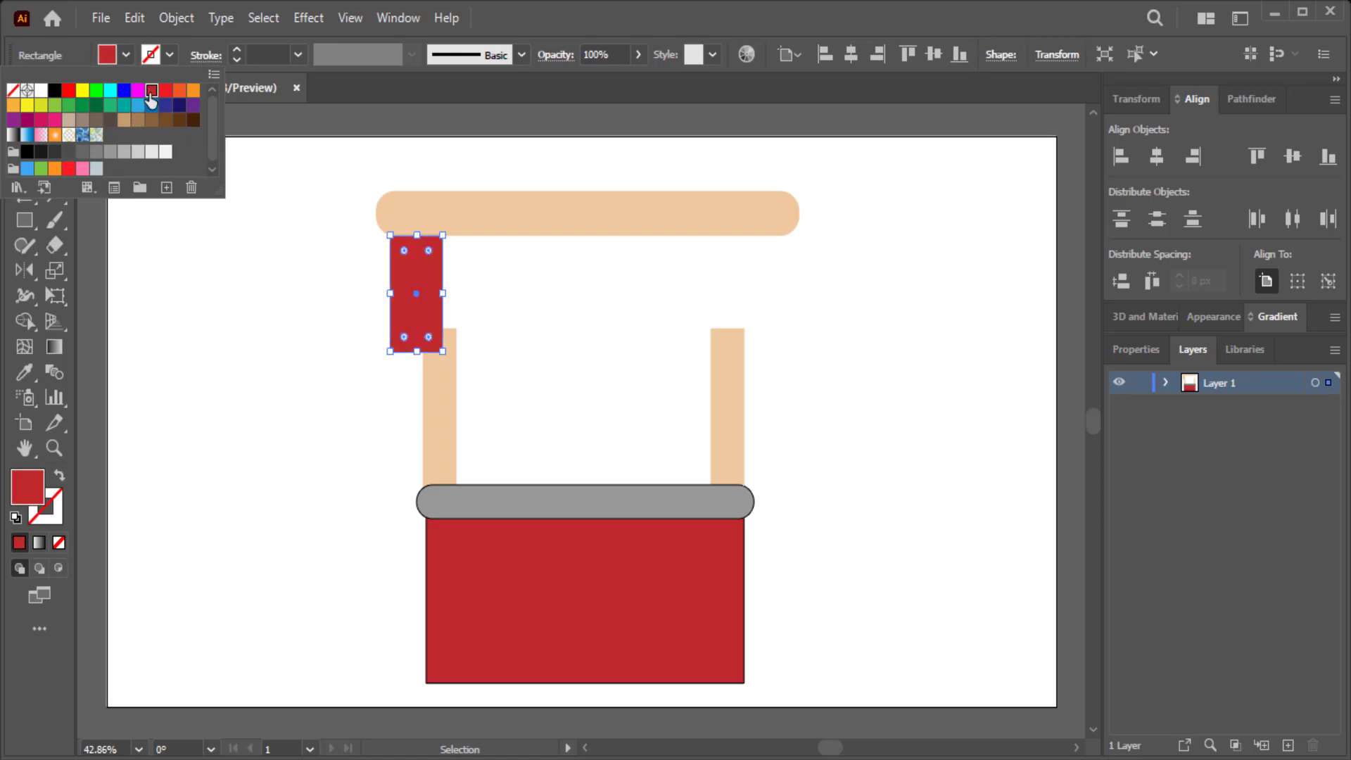
- Duplicate the red strip into a row, delete the extra, and stretch it beneath the roof
left_click(226, 325)
left_click(416, 280)
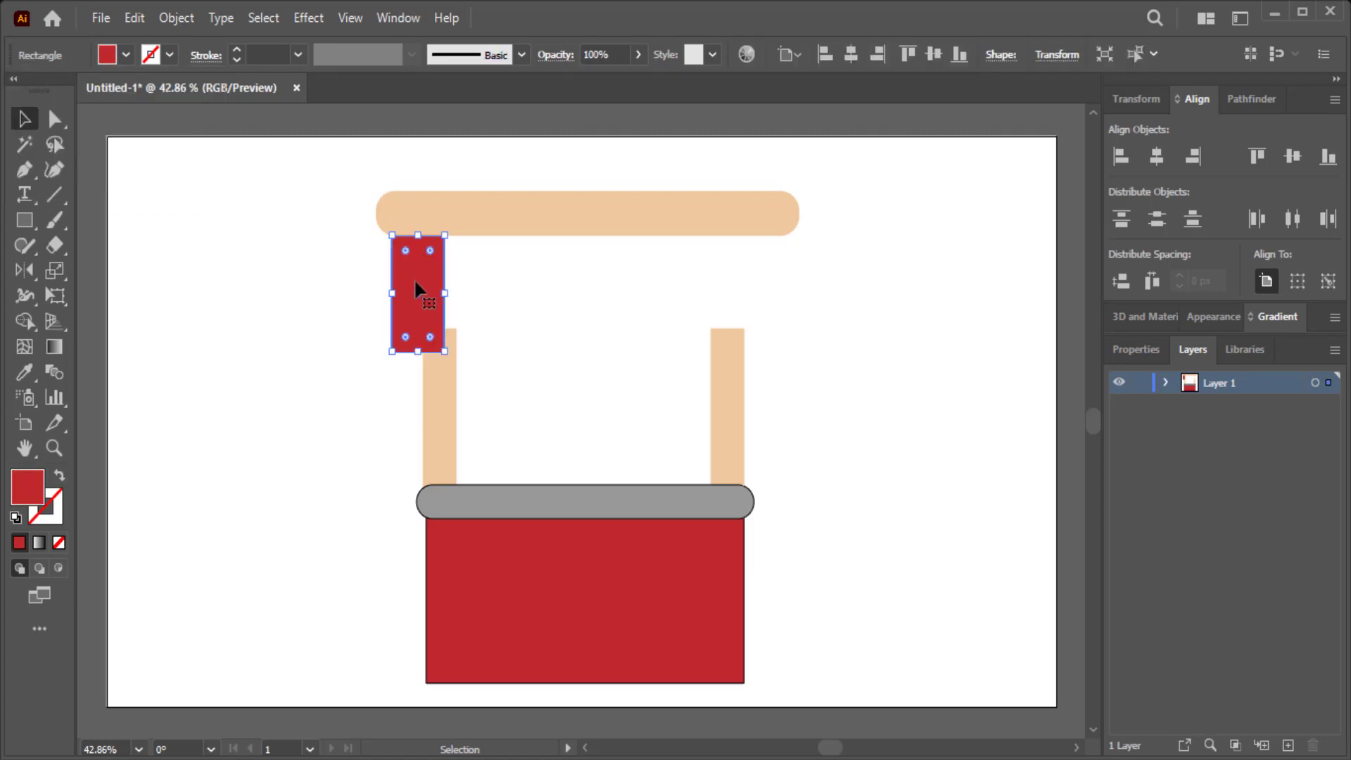
left_click_drag(416, 288, 468, 288, "alt")
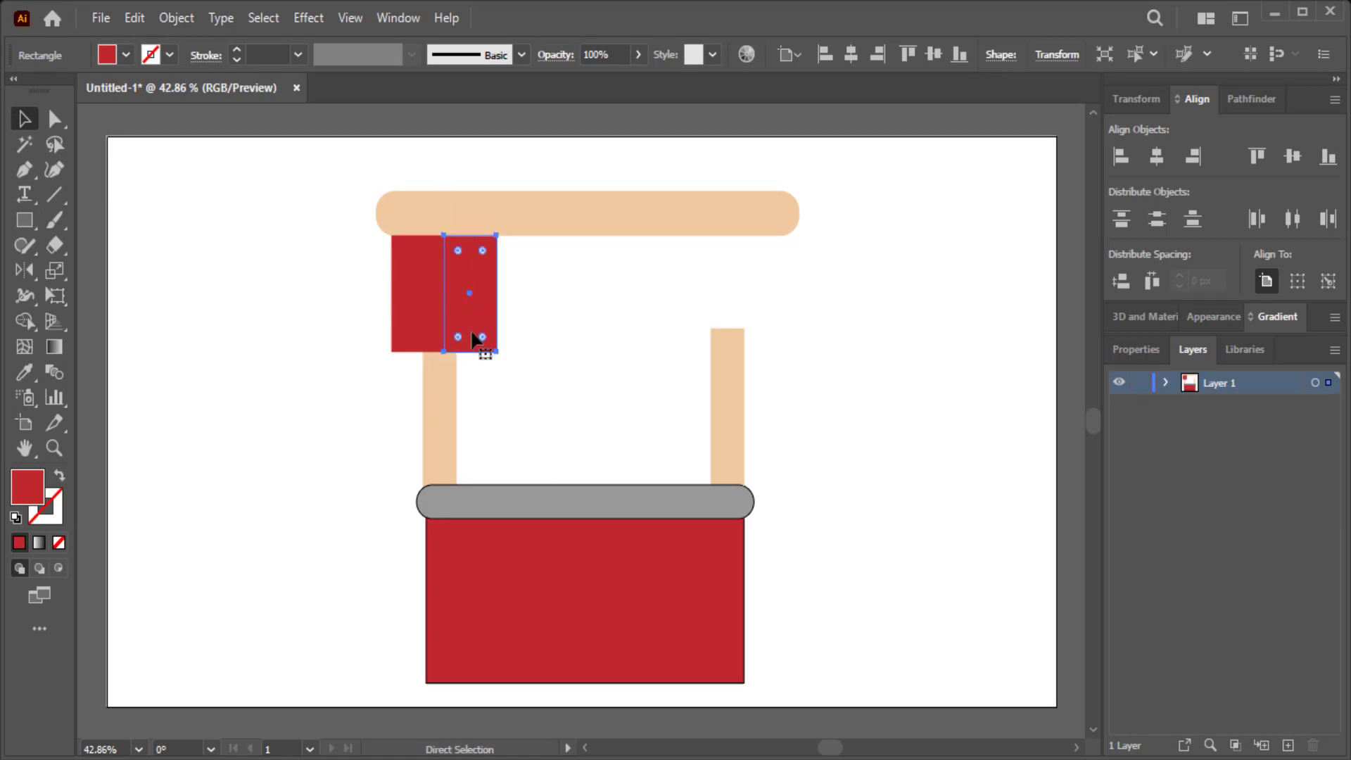
key("ctrl+d")
key("ctrl+d")
key("ctrl+d")
key("ctrl+d")
key("ctrl+d")
mouse_move(790, 299)
left_mouse_down()
mouse_move(874, 301)
mouse_move(356, 298)
left_mouse_up()
key("Delete")
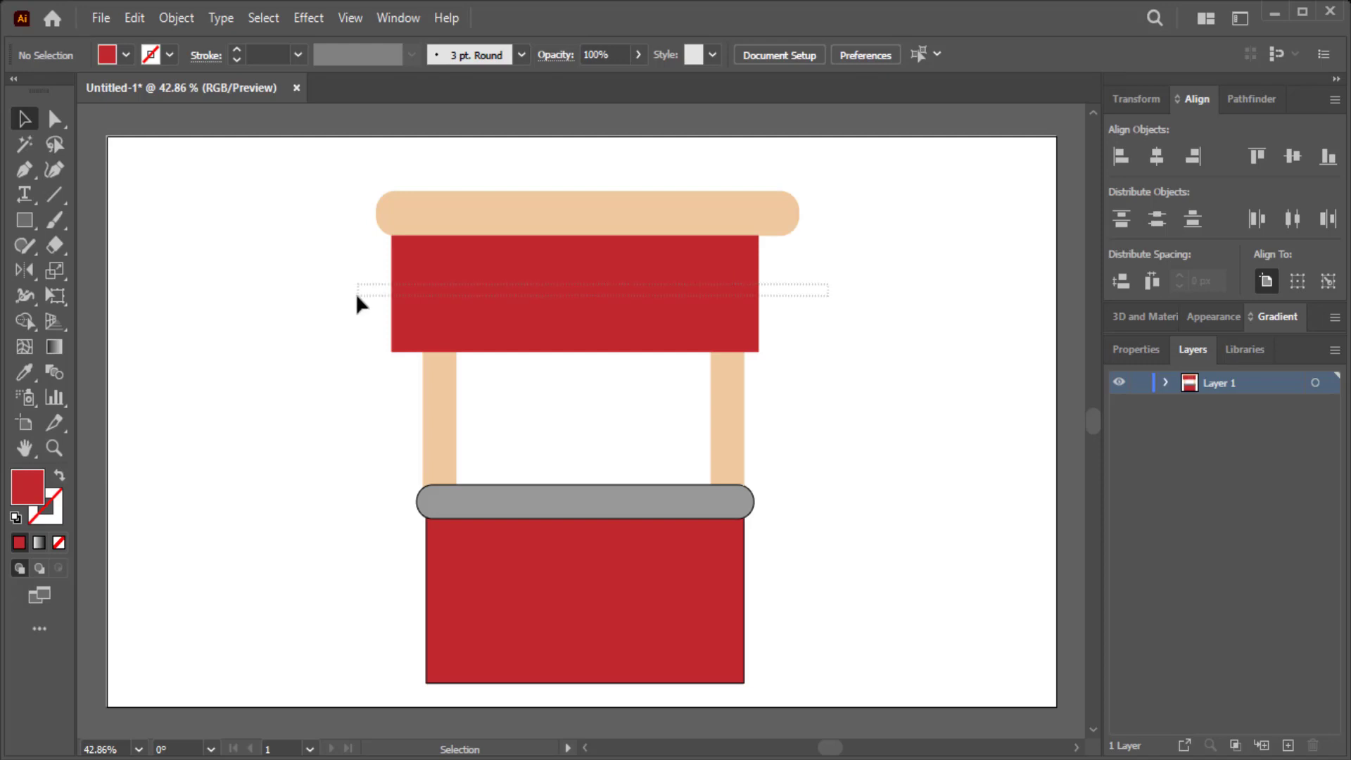
left_click_drag(764, 293, 788, 293)
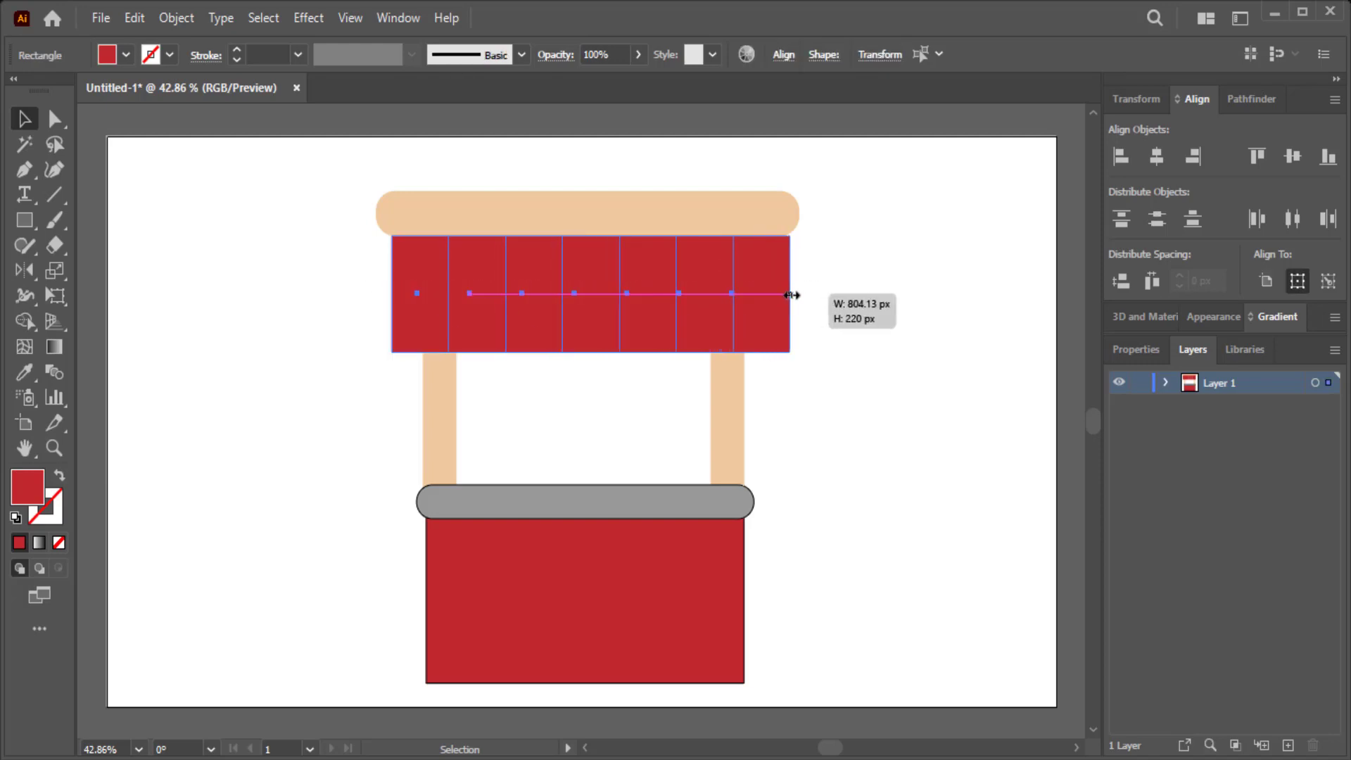
left_click(850, 303)
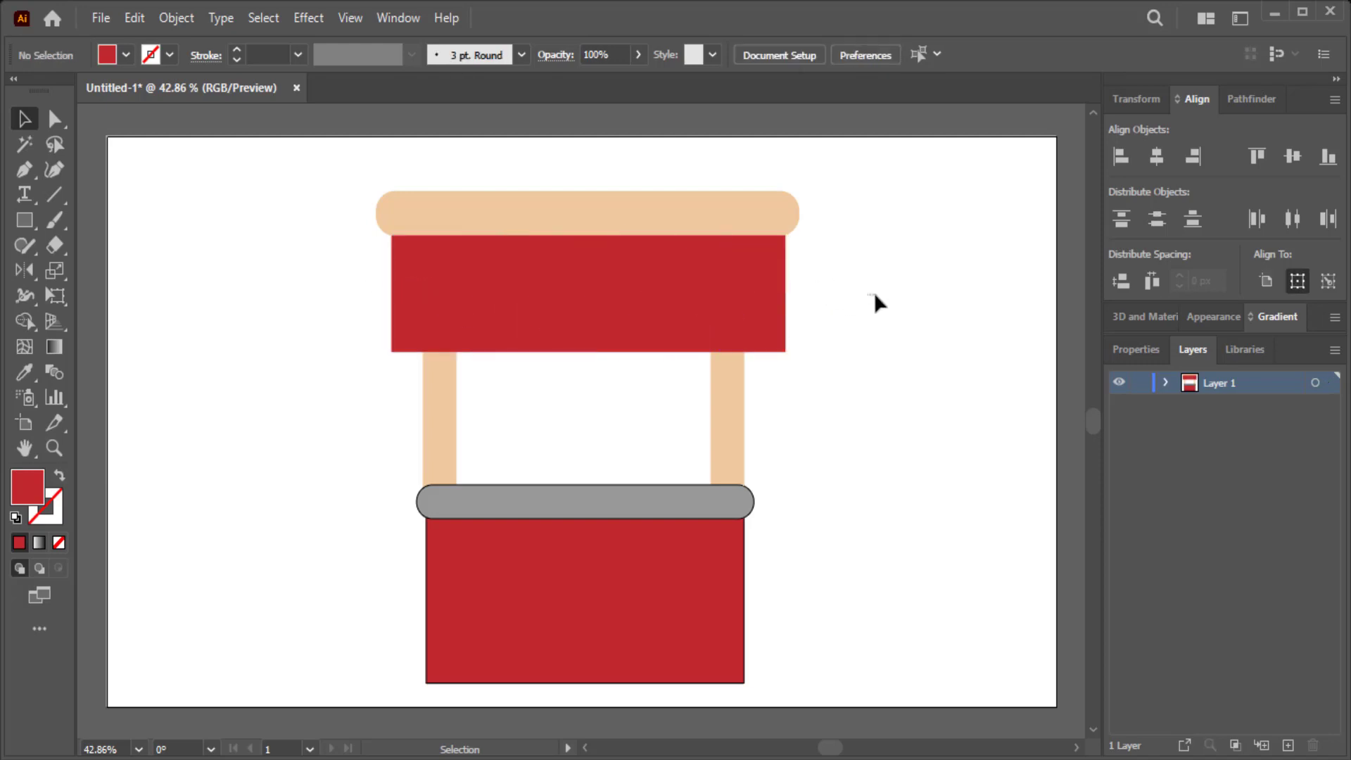
- Round the bottoms of the four rightmost red strips into scallops
left_click_drag(876, 299, 356, 310)
key("a")
left_click(744, 336)
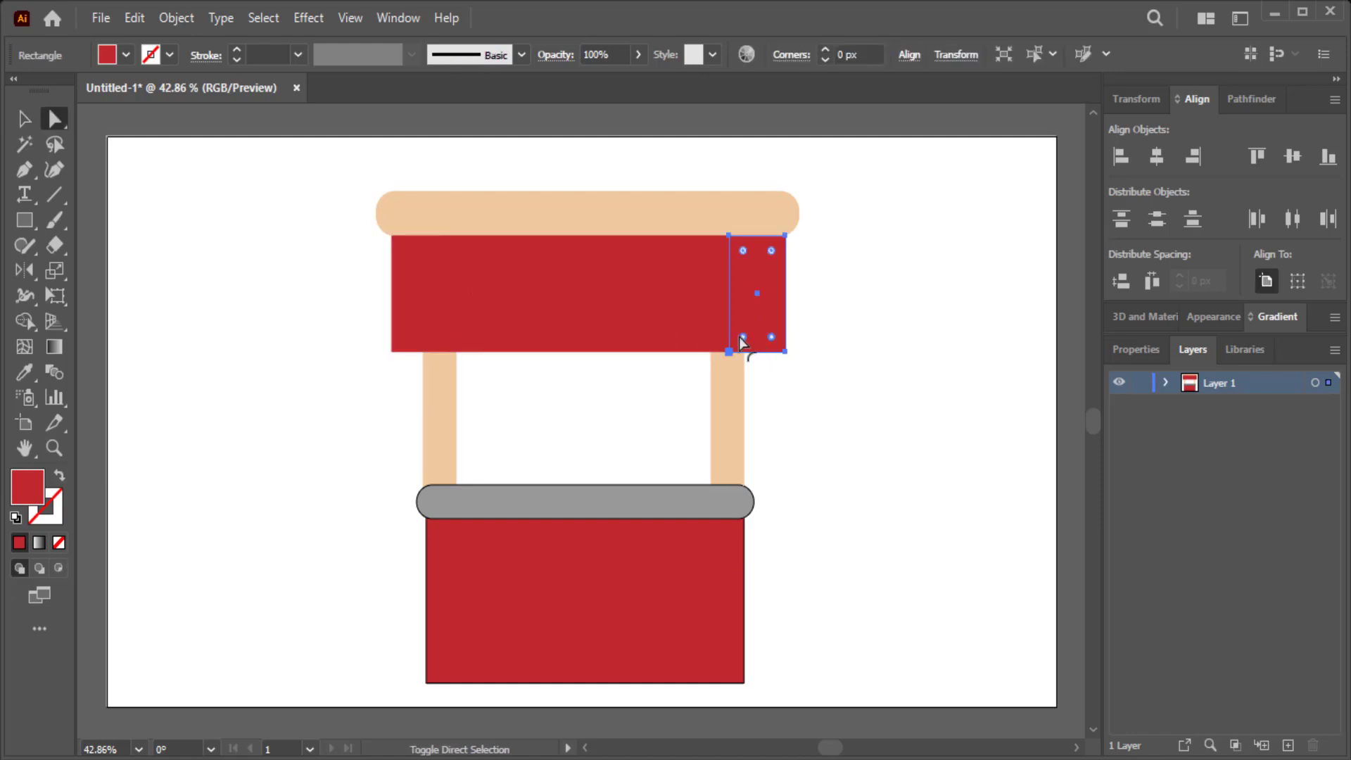
left_click_drag(743, 337, 750, 318)
left_click(710, 334)
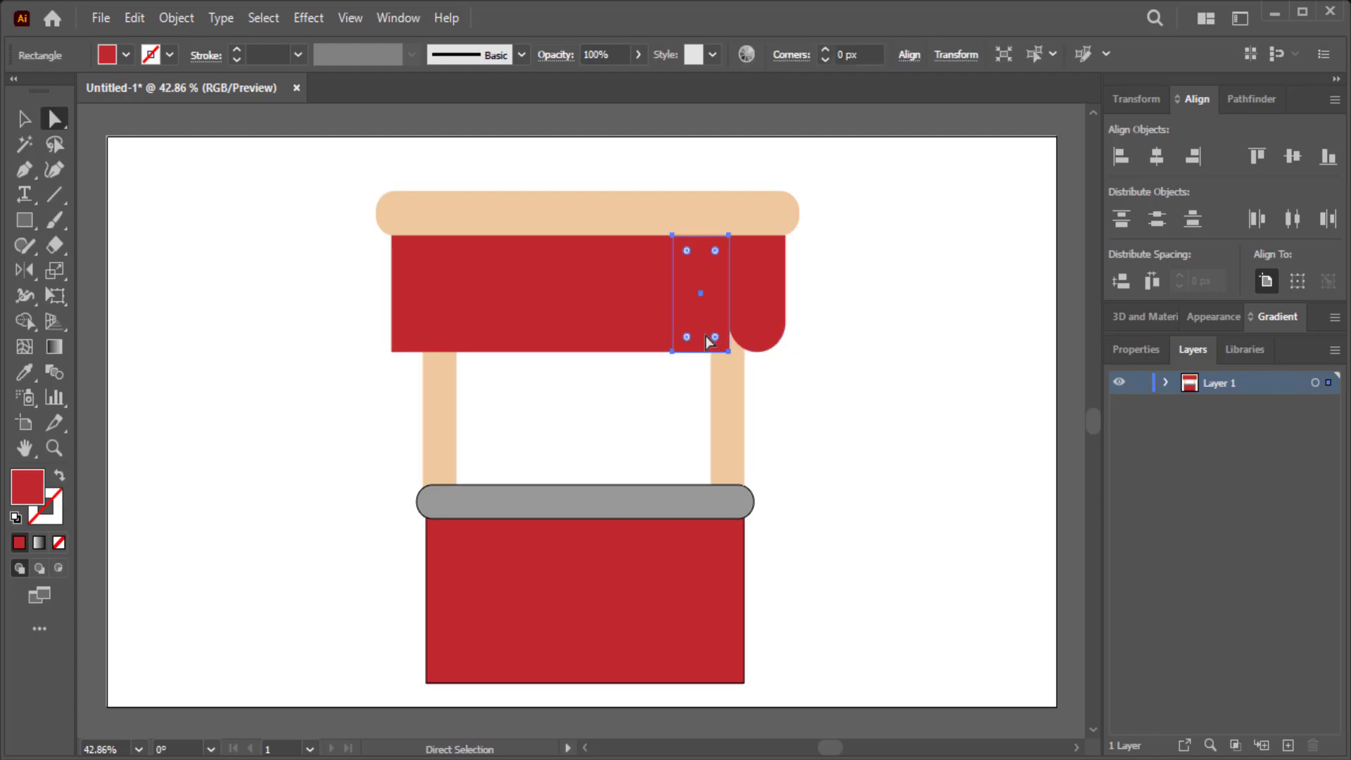
left_click_drag(715, 338, 703, 303)
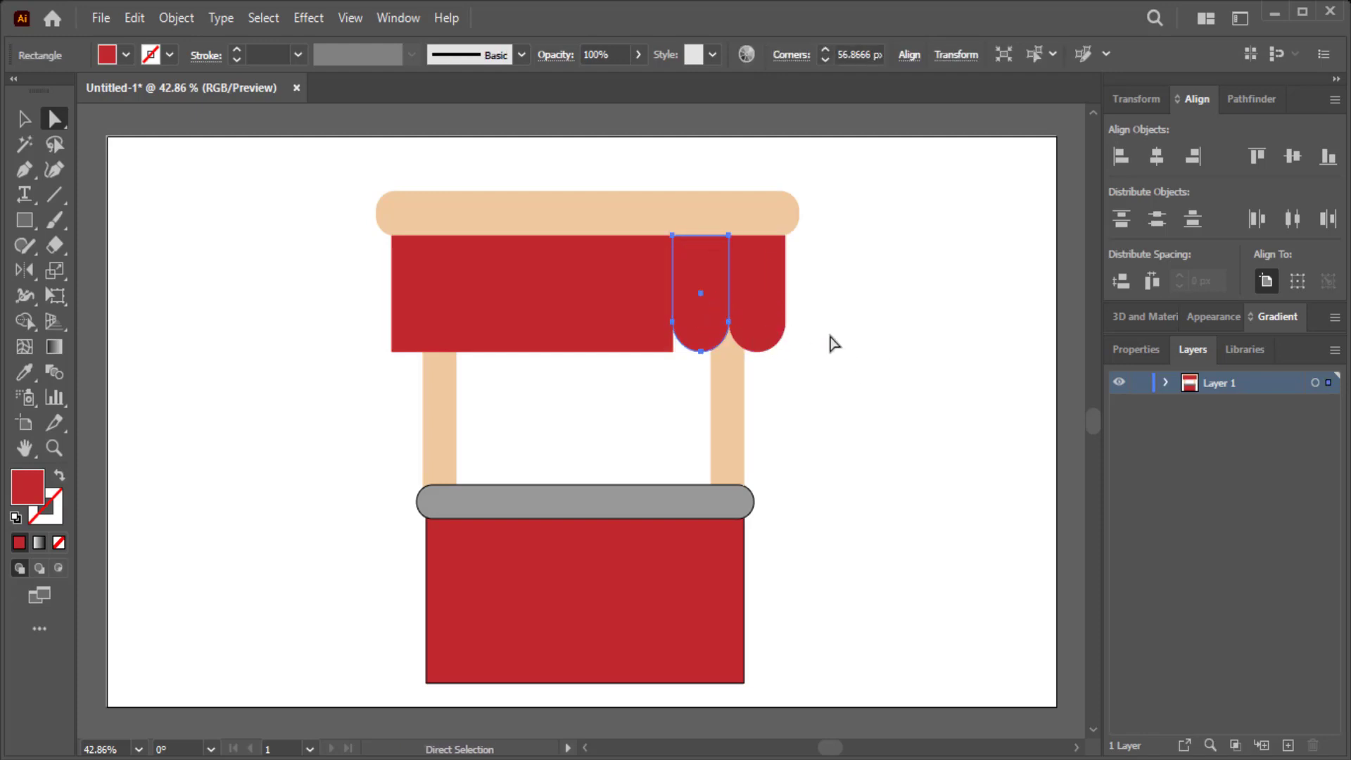
left_click(654, 343)
left_click_drag(633, 339, 640, 302)
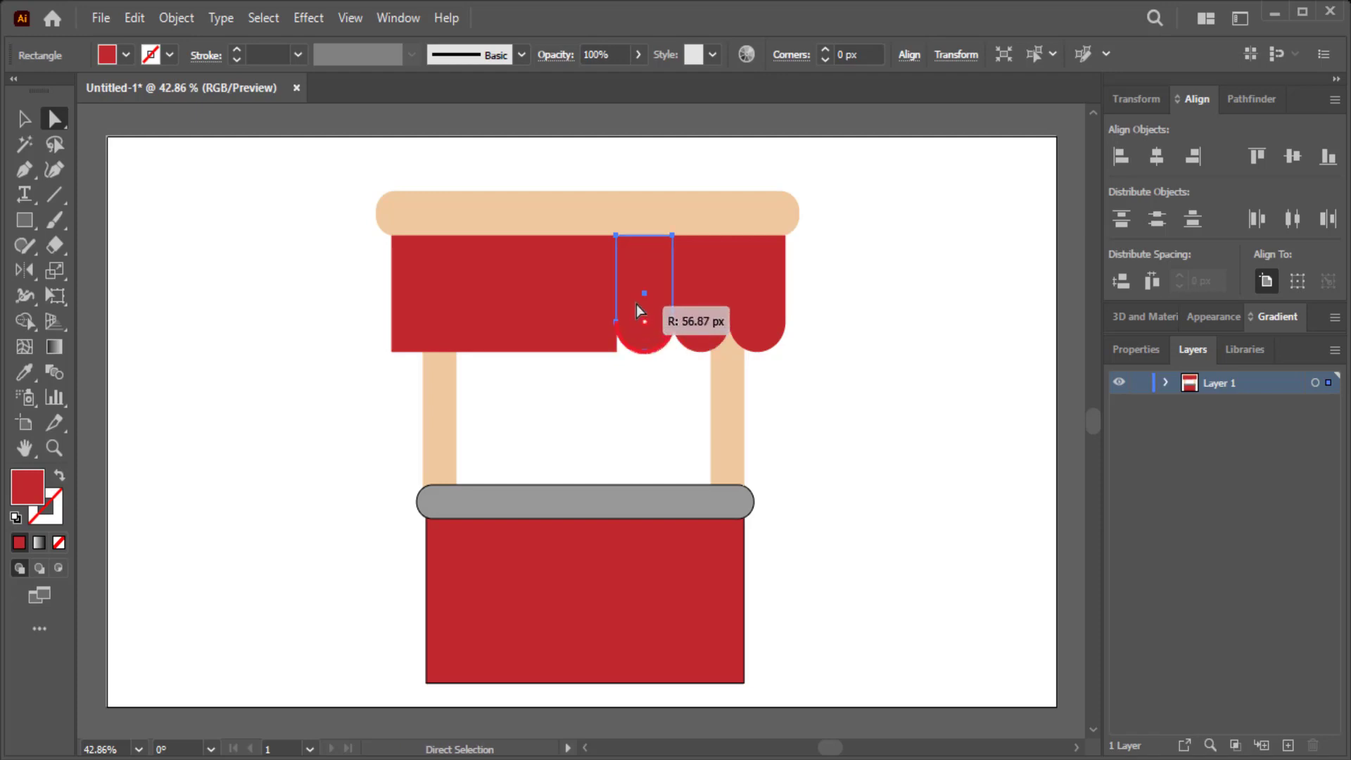
left_click(603, 345)
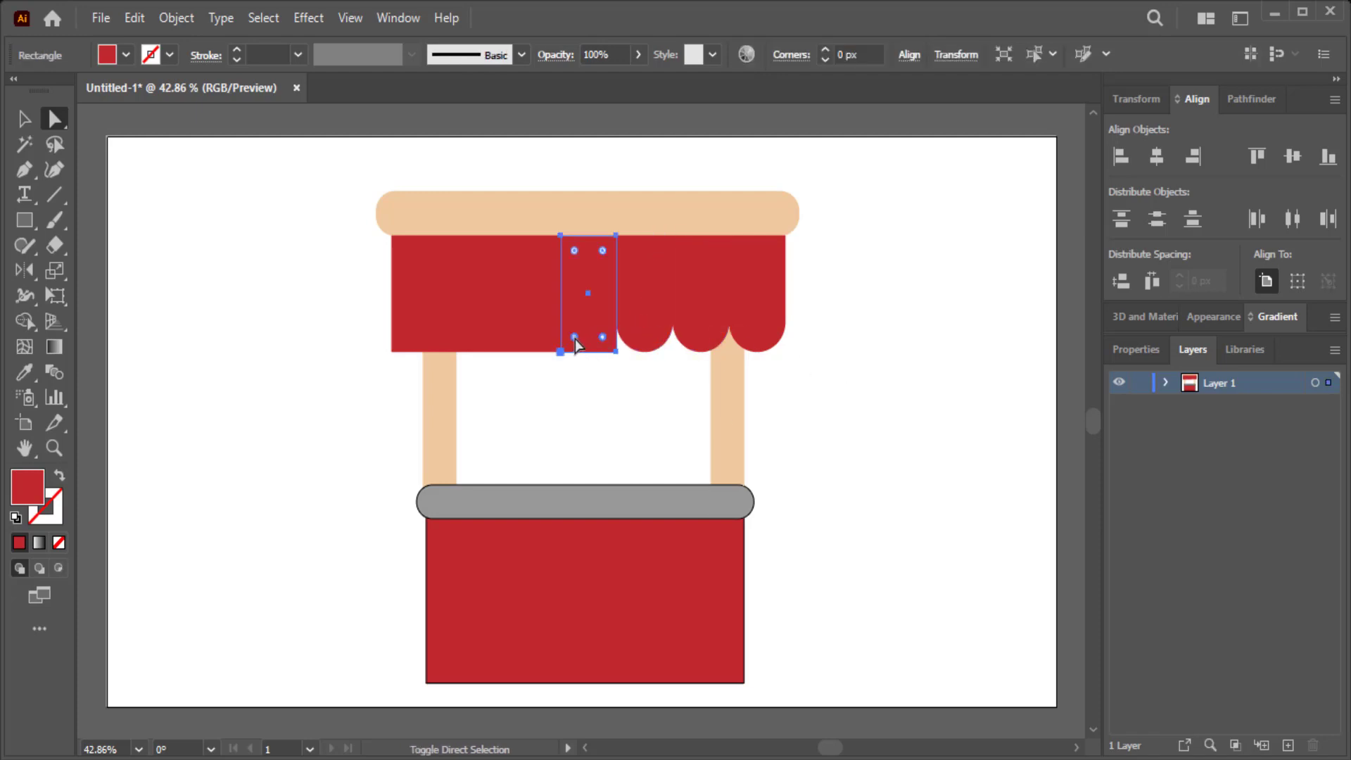
left_click_drag(575, 338, 580, 304)
- Round the bottoms of the three leftmost red strips into scallops
left_click(547, 342)
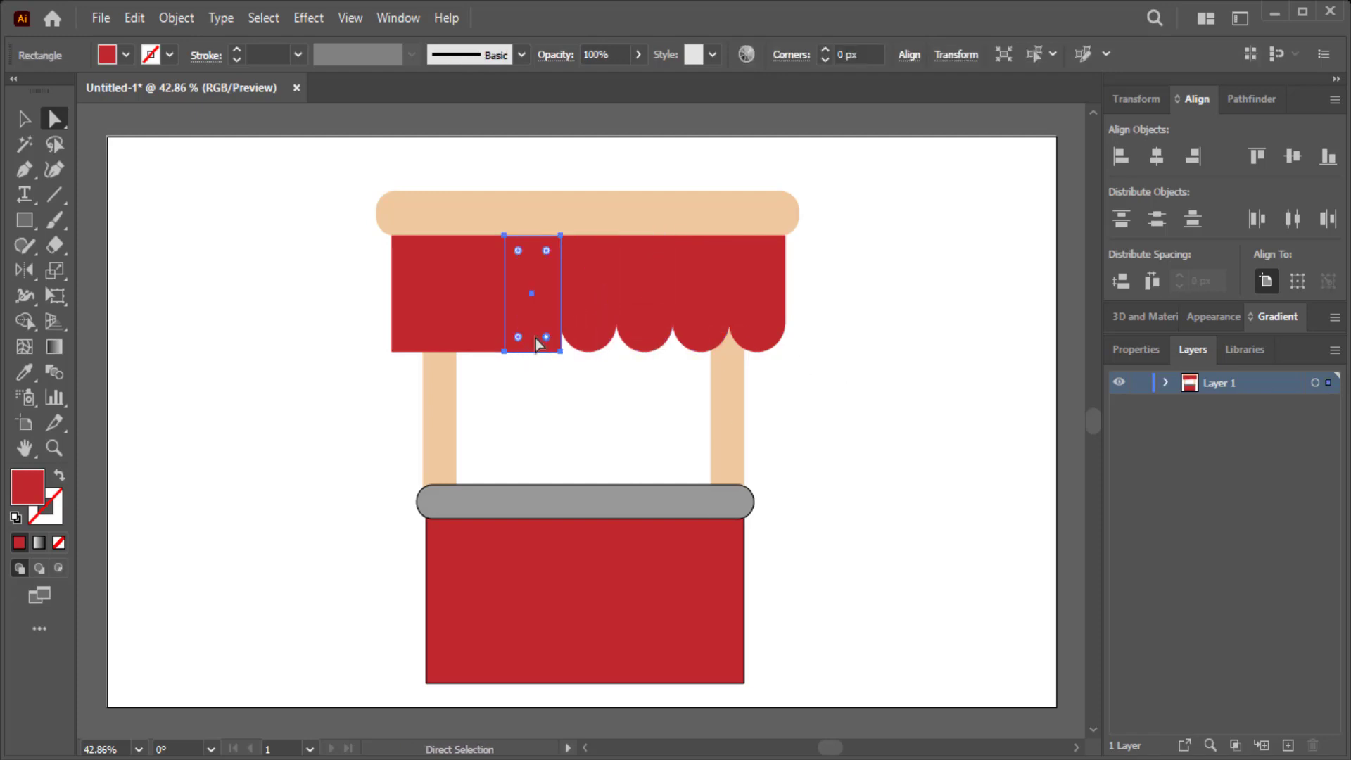
left_click_drag(519, 342, 524, 304)
left_click(467, 320)
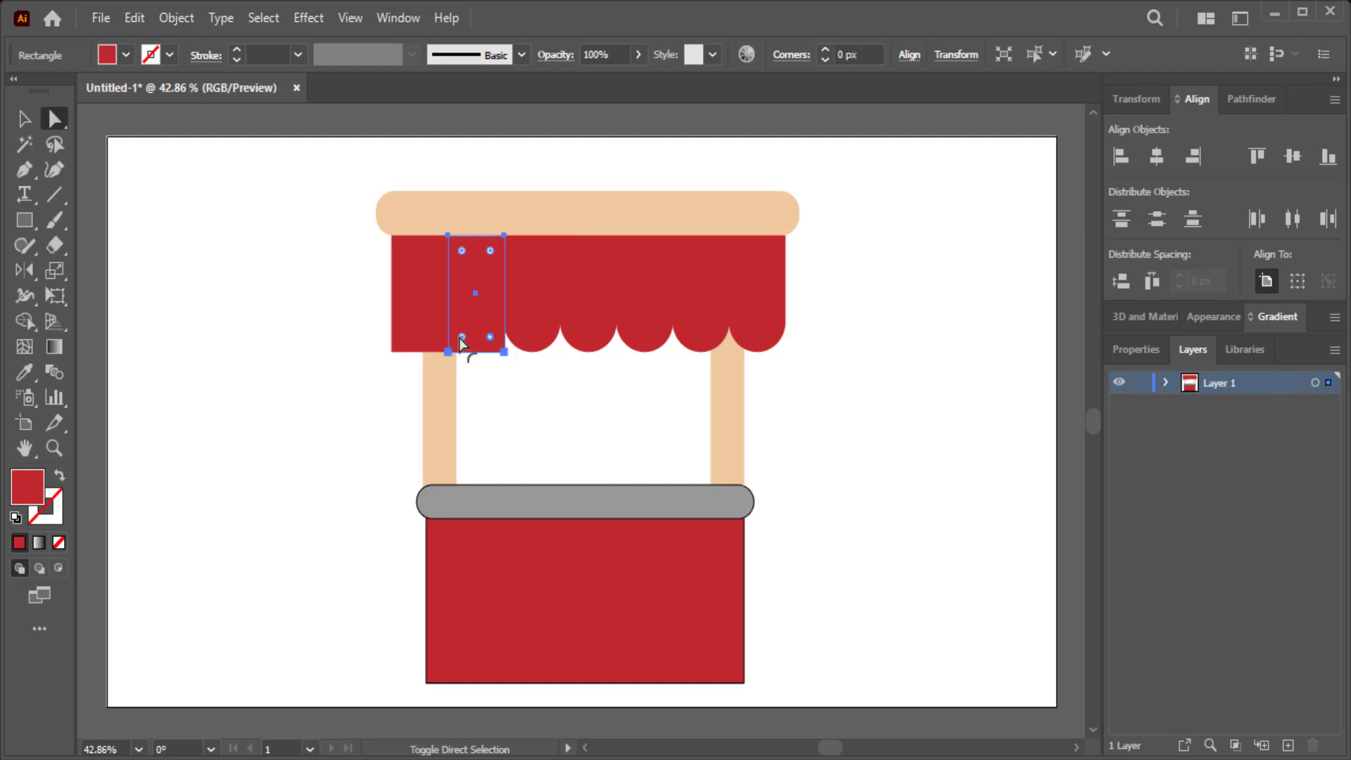
left_click_drag(462, 343, 474, 294)
left_click(428, 319)
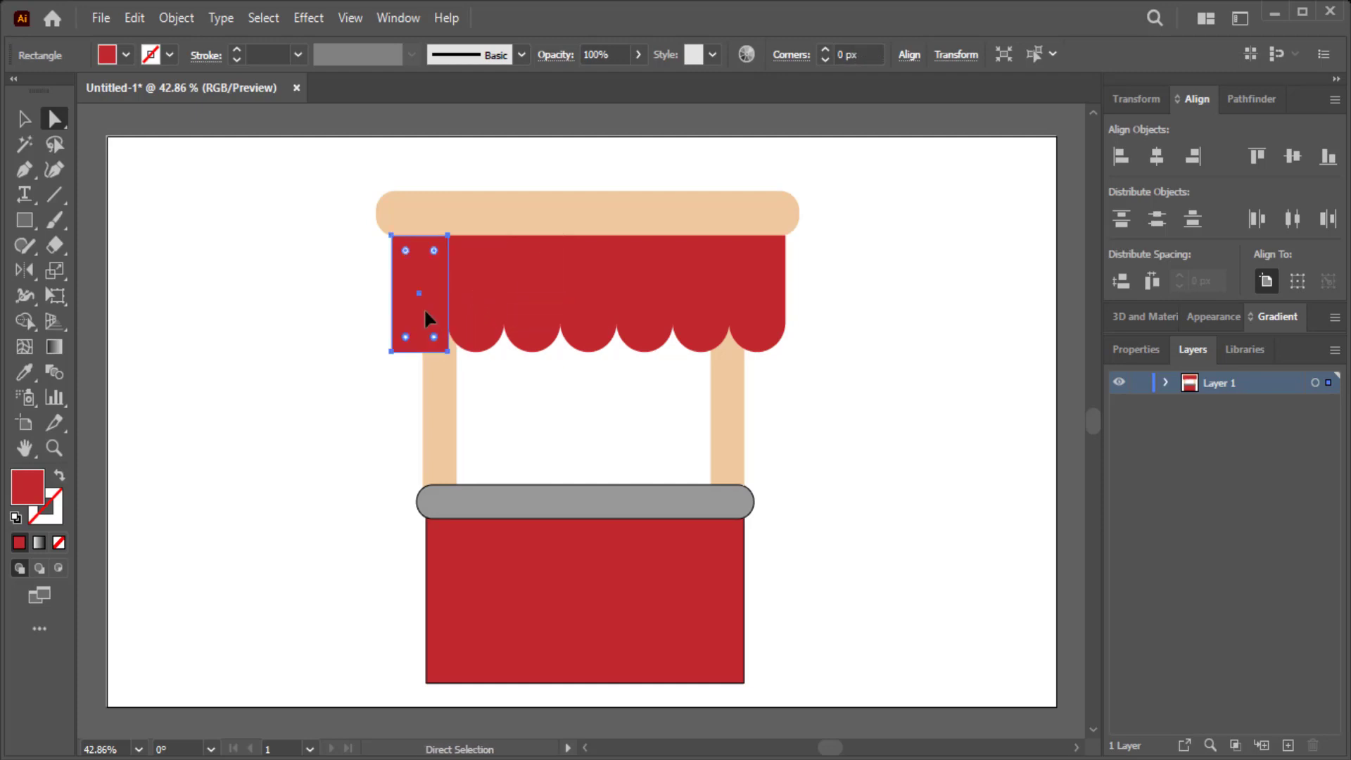
left_click_drag(410, 344, 415, 303)
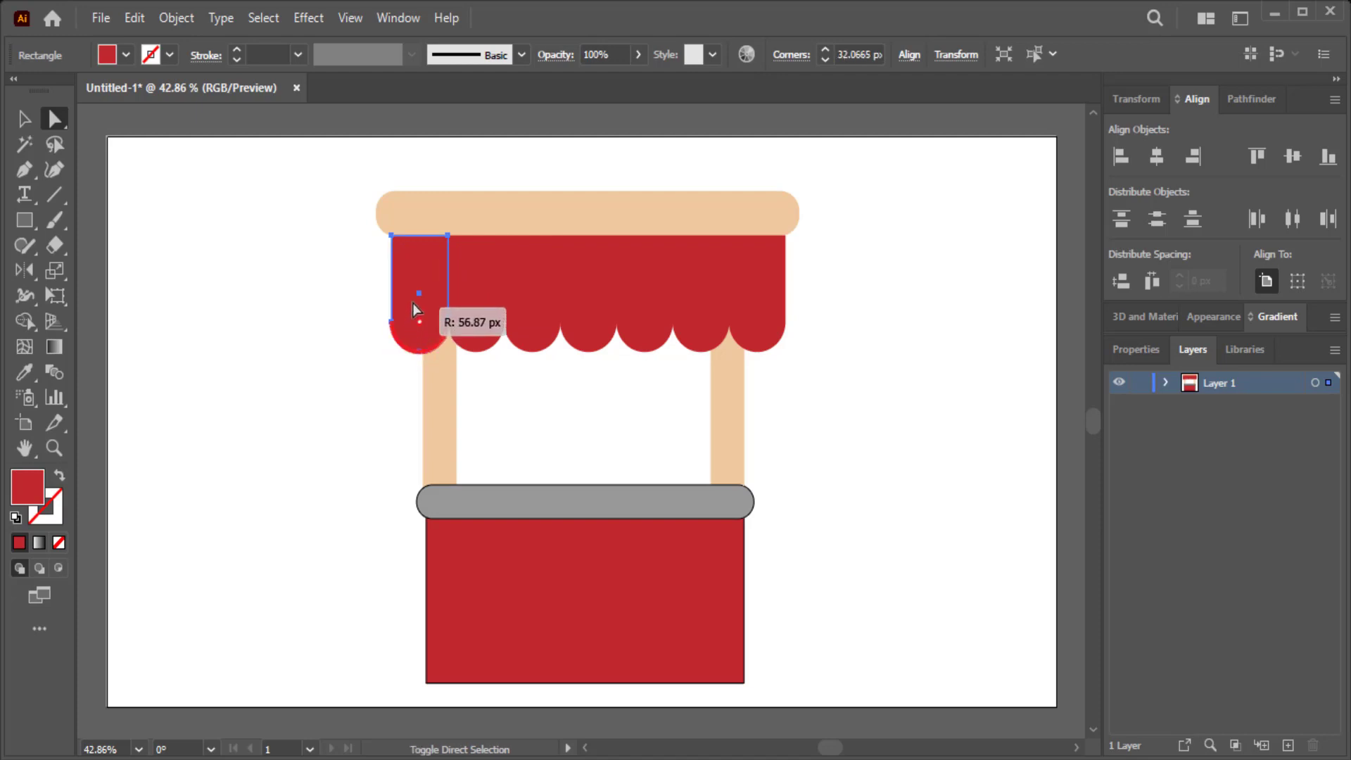
left_click(311, 344)
- Fill alternate awning strips, starting with the second and fourth, white
left_click(483, 305)
left_click(125, 55)
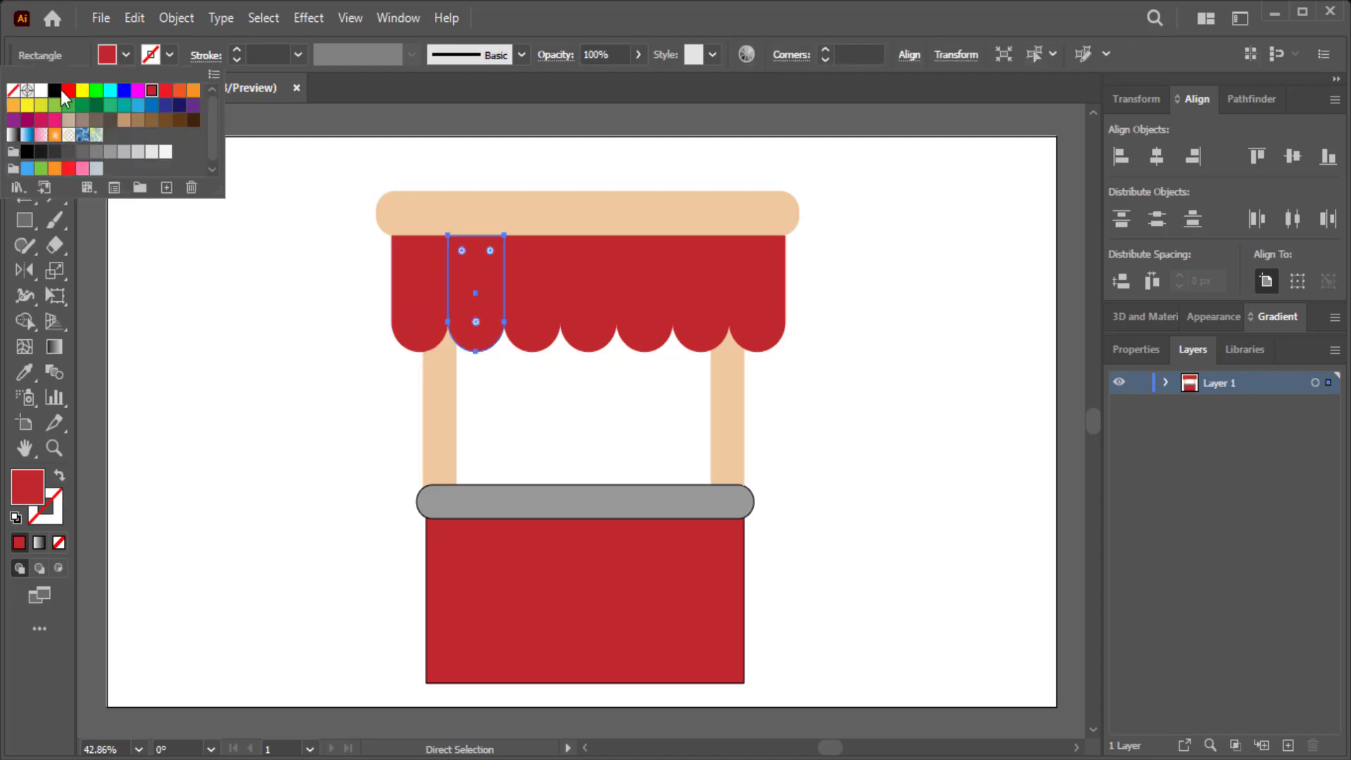
left_click(61, 90)
key("Escape")
left_click(582, 293)
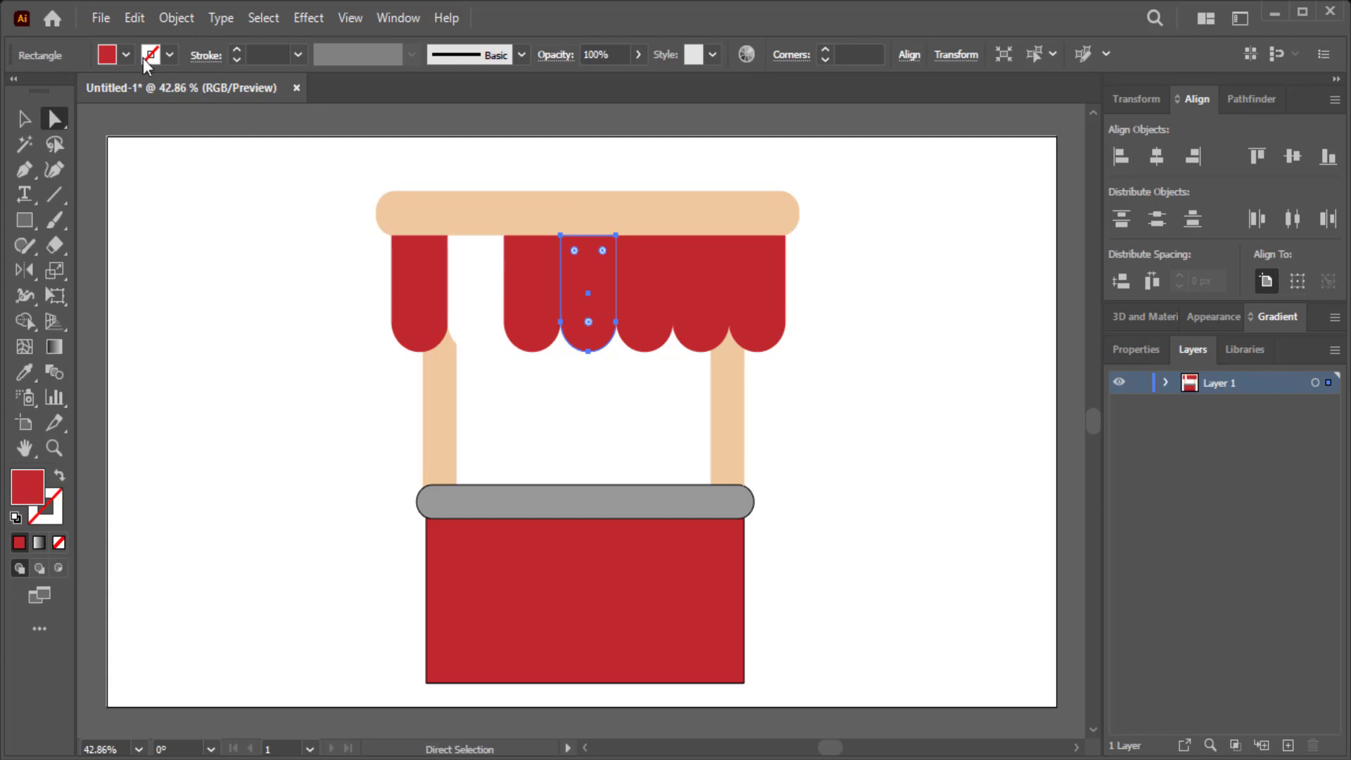
left_click(125, 55)
left_click(41, 90)
left_click(707, 298)
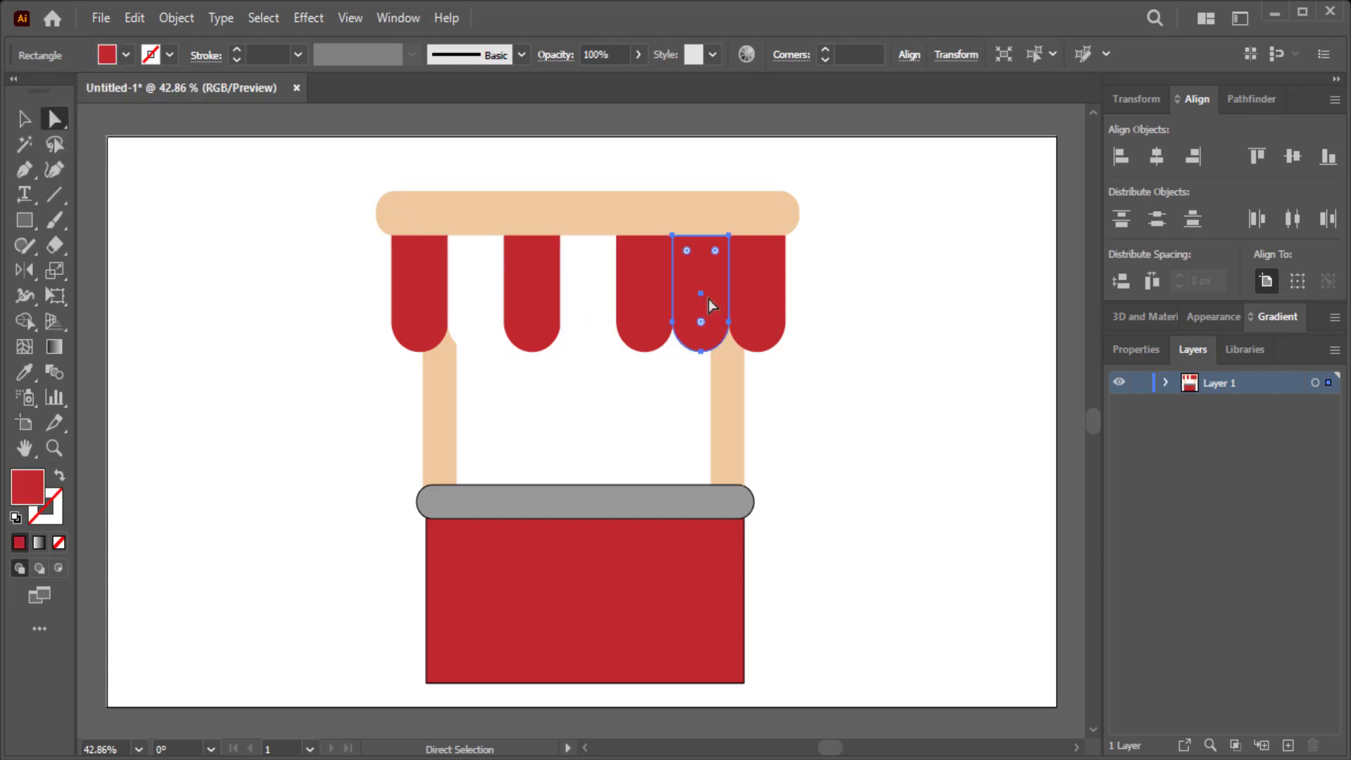
left_click(126, 56)
left_click(41, 90)
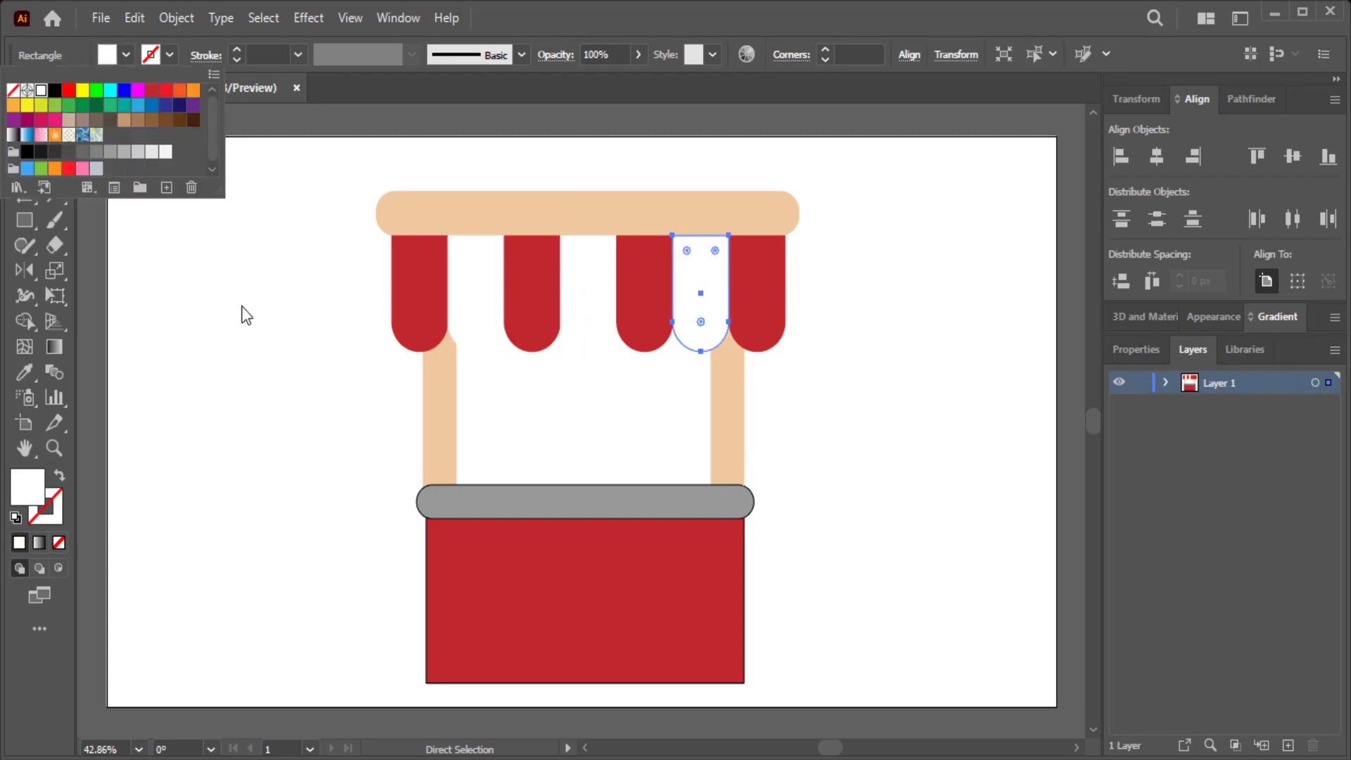
key("Escape")
- Draw an artboard-size rectangle and fill it with the Pastels Blue gradient
key("m")
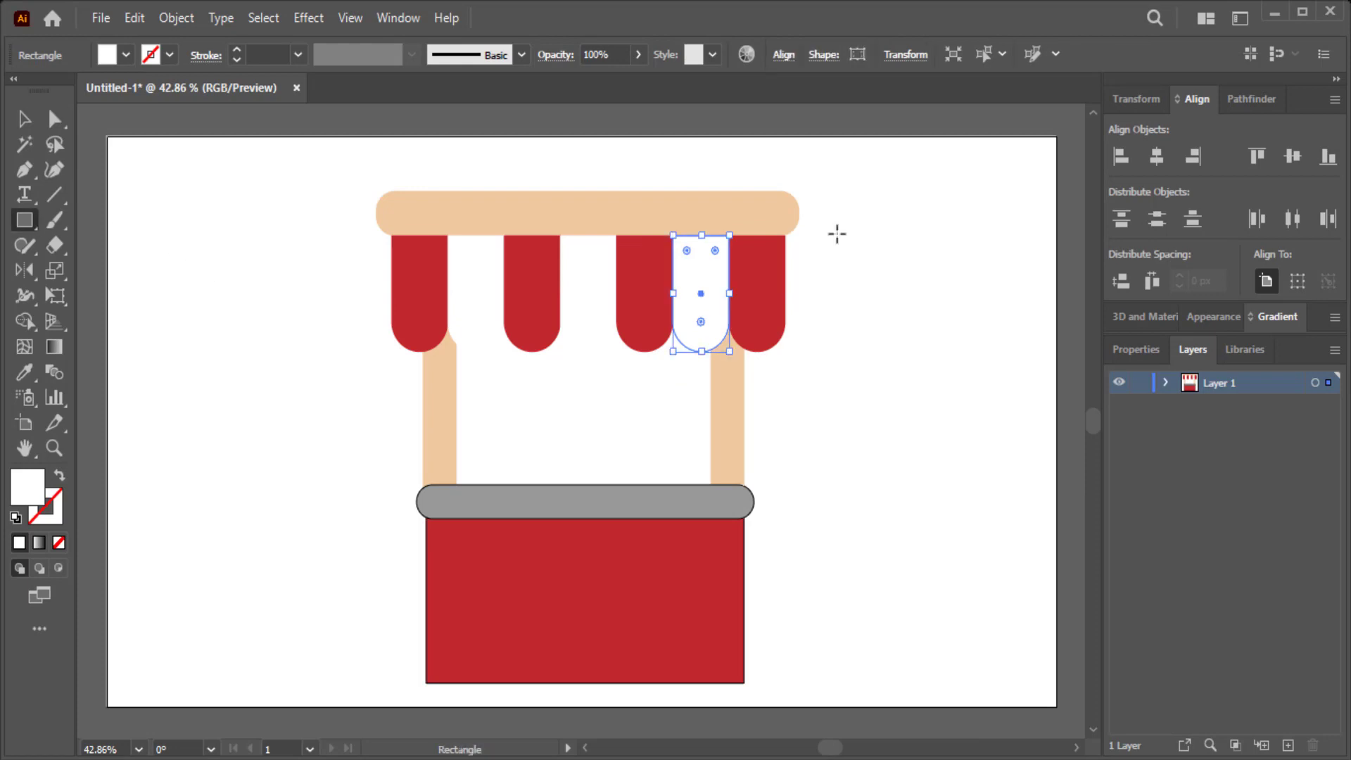
left_click_drag(1056, 136, 902, 246)
left_click_drag(214, 681, 108, 706)
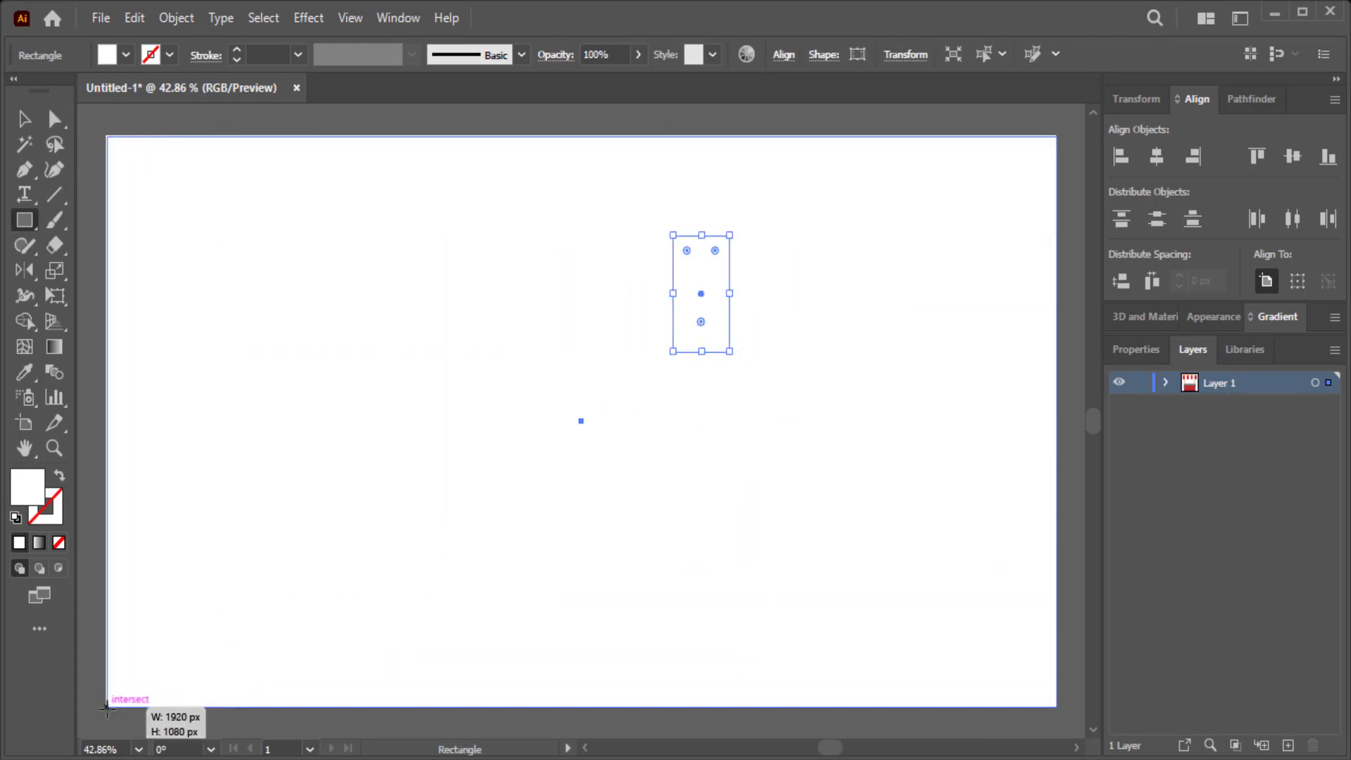
left_click(126, 54)
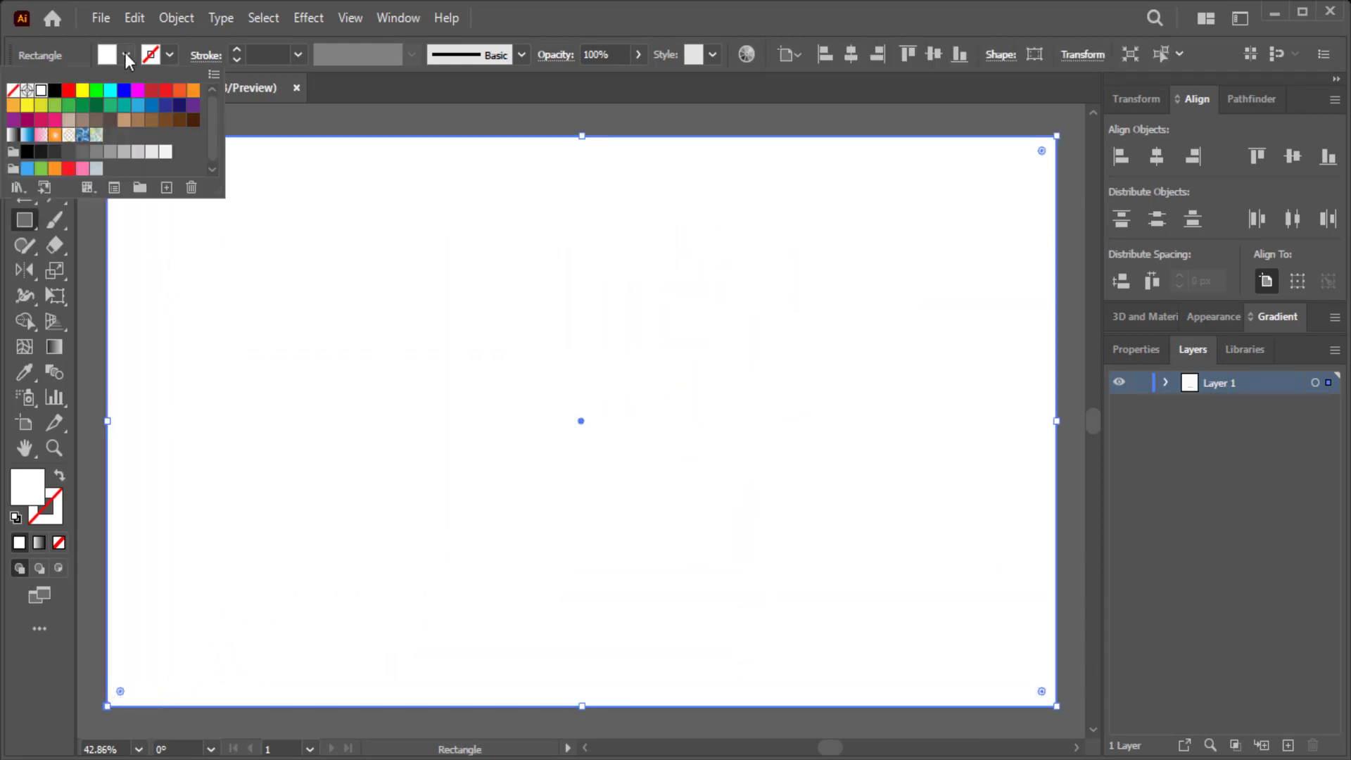
left_click(17, 187)
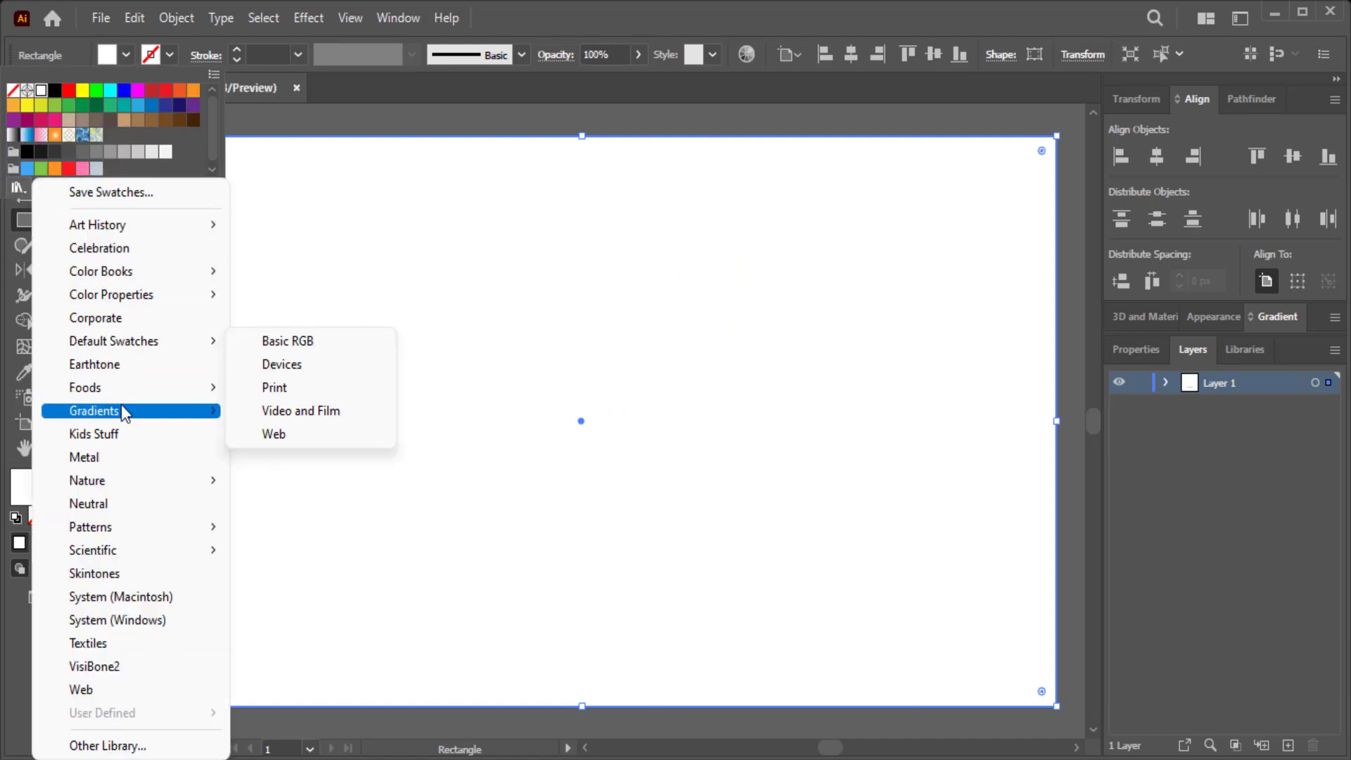
left_click(310, 405)
left_click(636, 474)
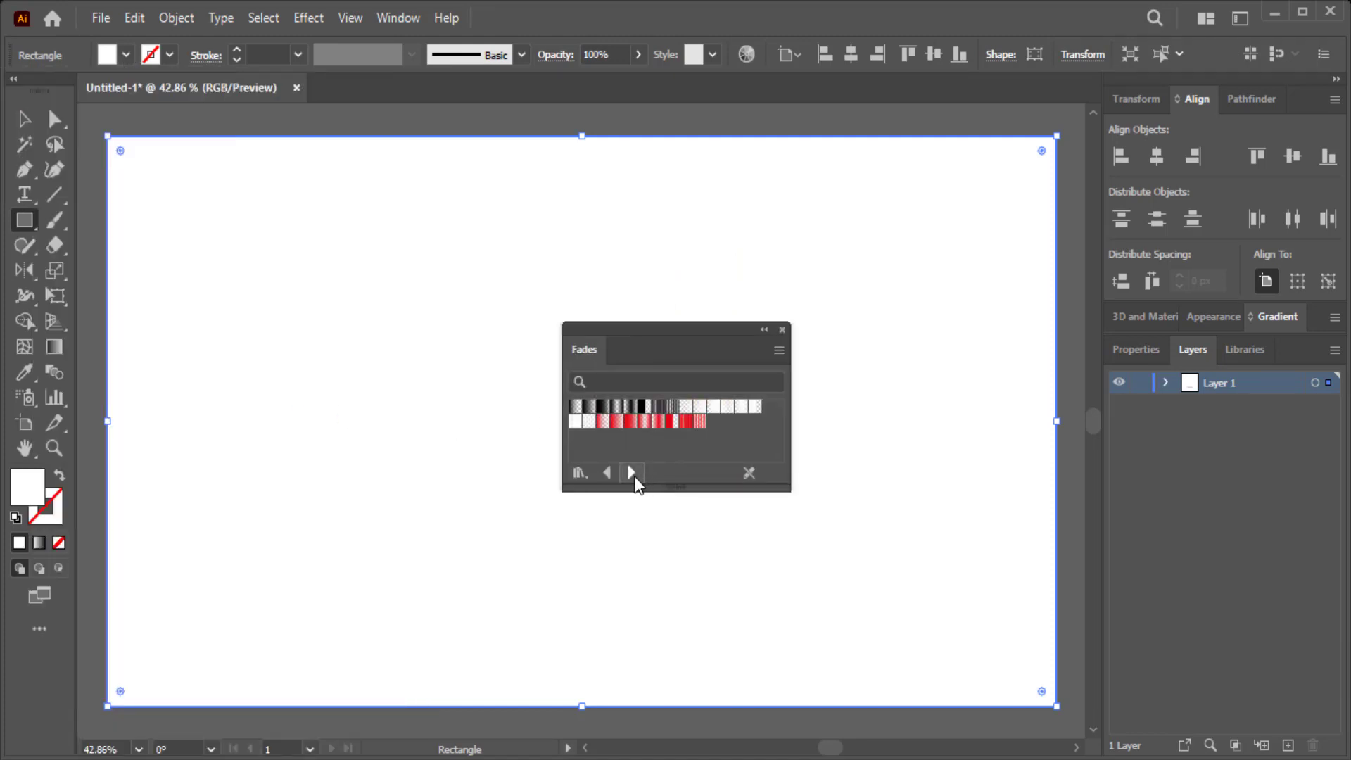
left_click(635, 475)
left_click(712, 406)
left_click(727, 409)
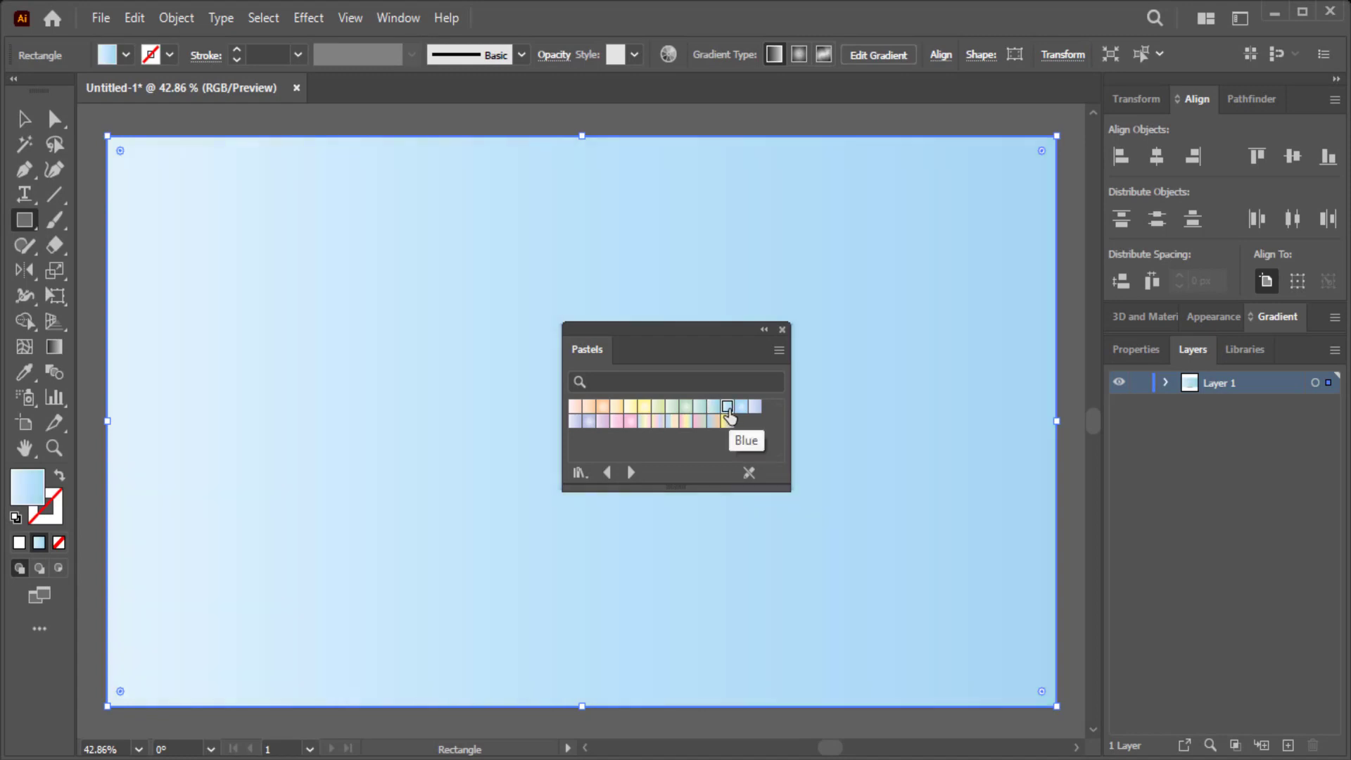
left_click(783, 329)
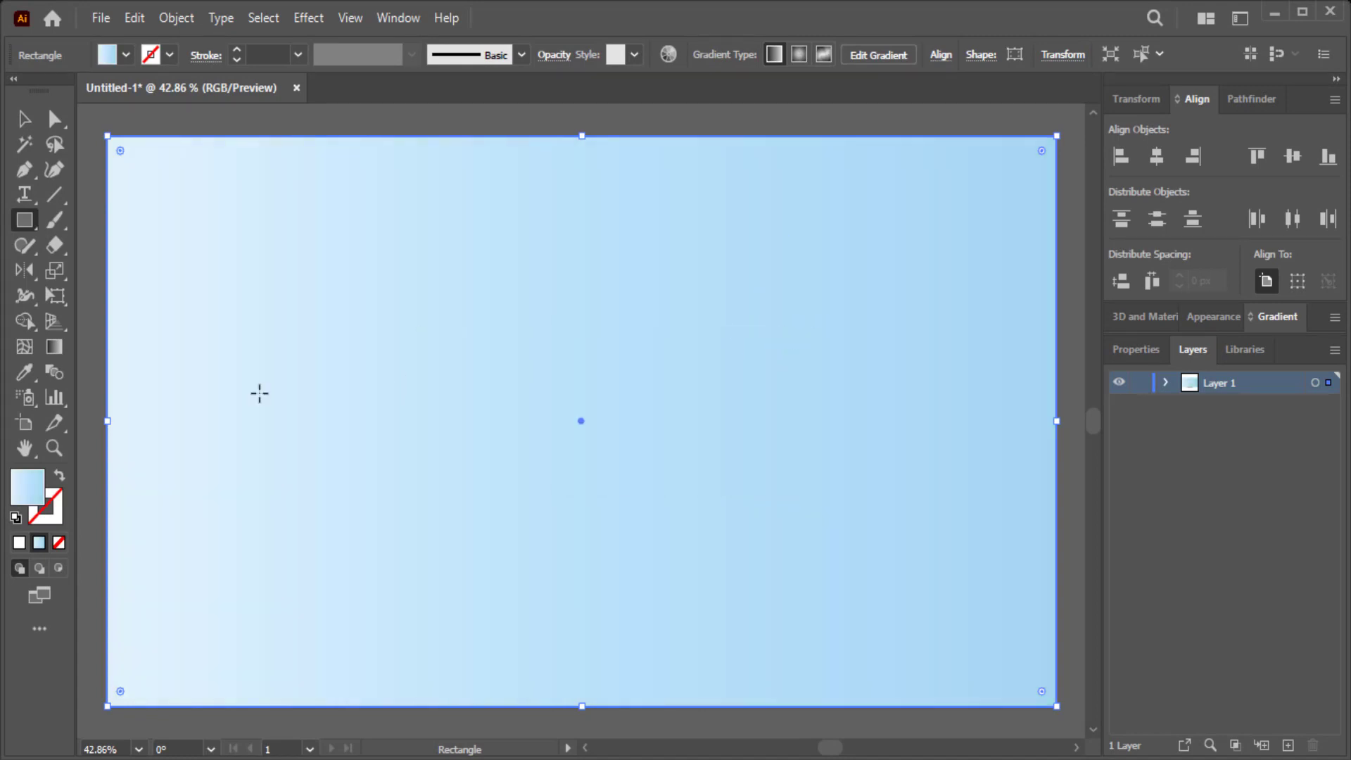
- Make the gradient run vertically bottom to top and send the background to the back
left_click(58, 354)
left_click_drag(579, 674, 583, 123)
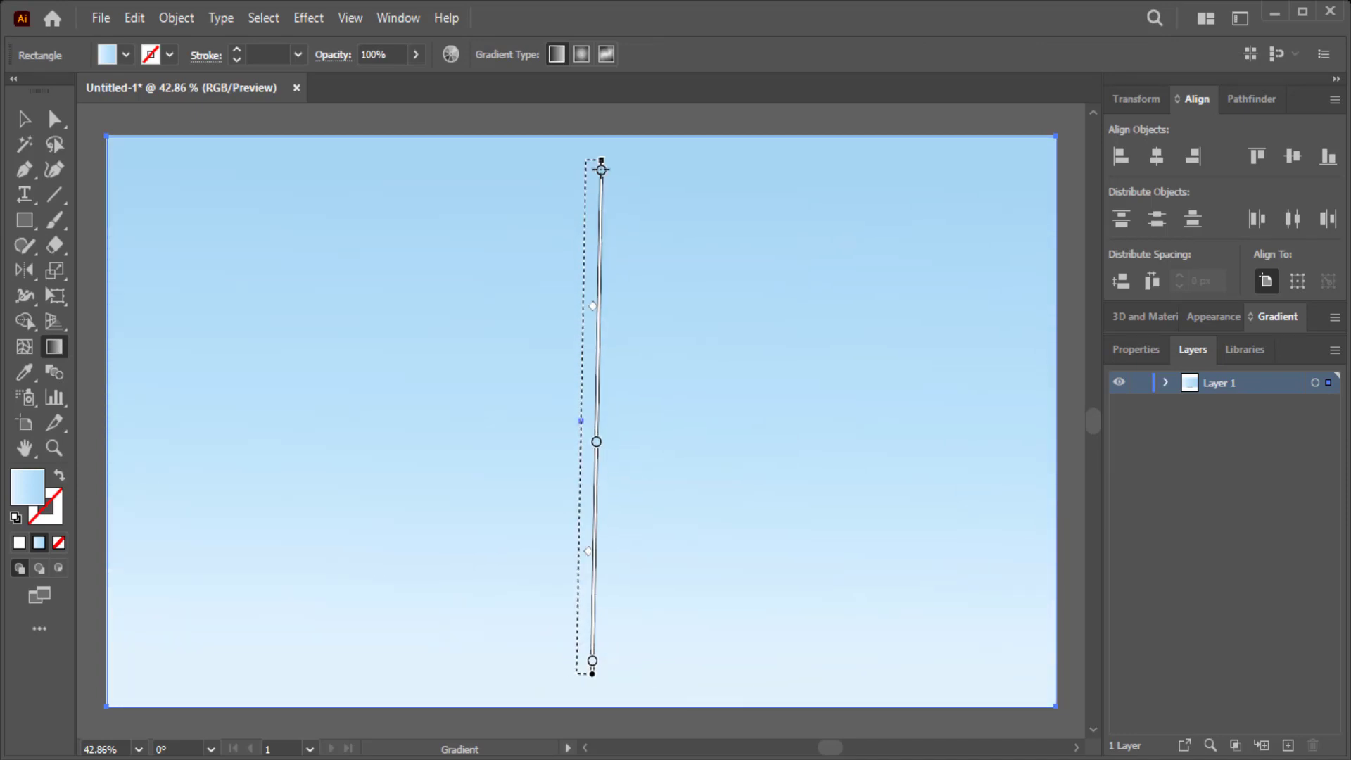
left_click(24, 120)
right_click(257, 227)
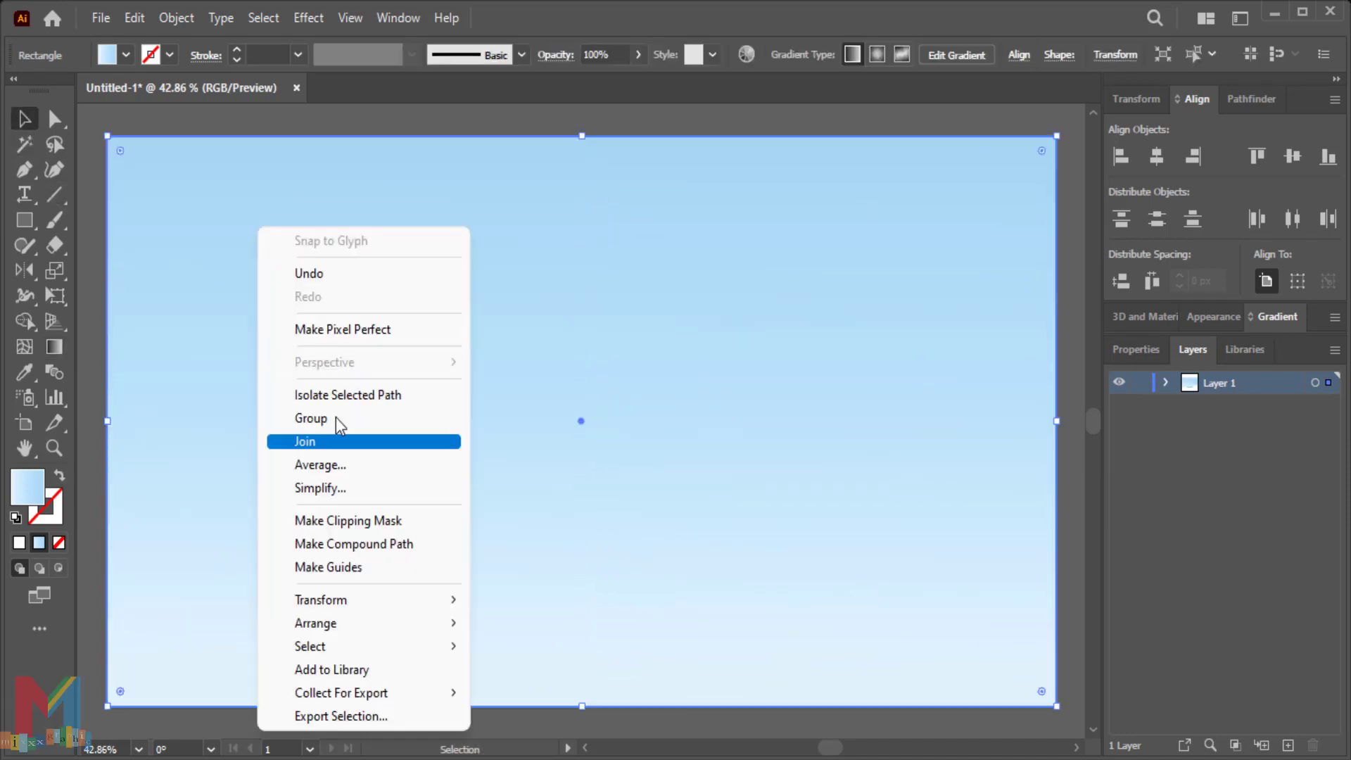
left_click(546, 686)
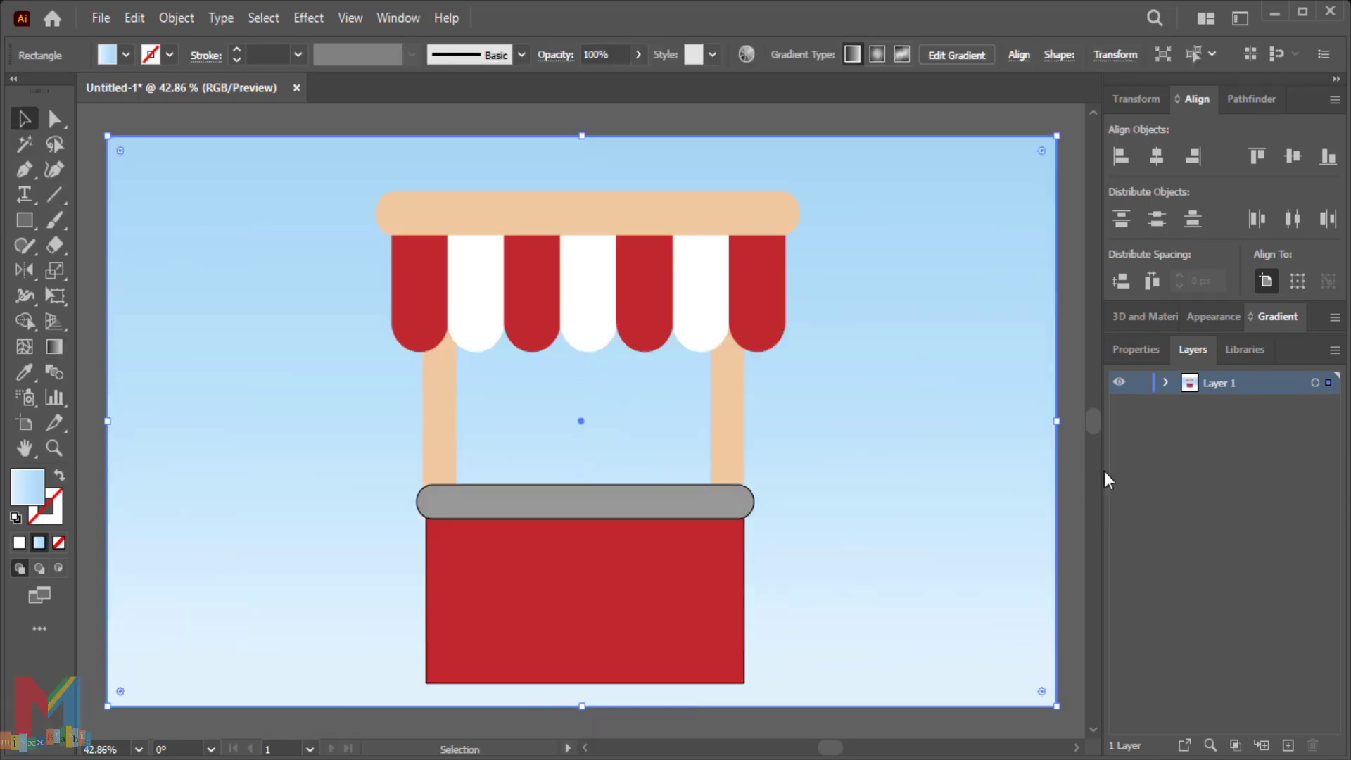
- Shrink the stall slightly, shift it up and right, and draw a rectangle to its left
left_click(1166, 382)
left_click(868, 596)
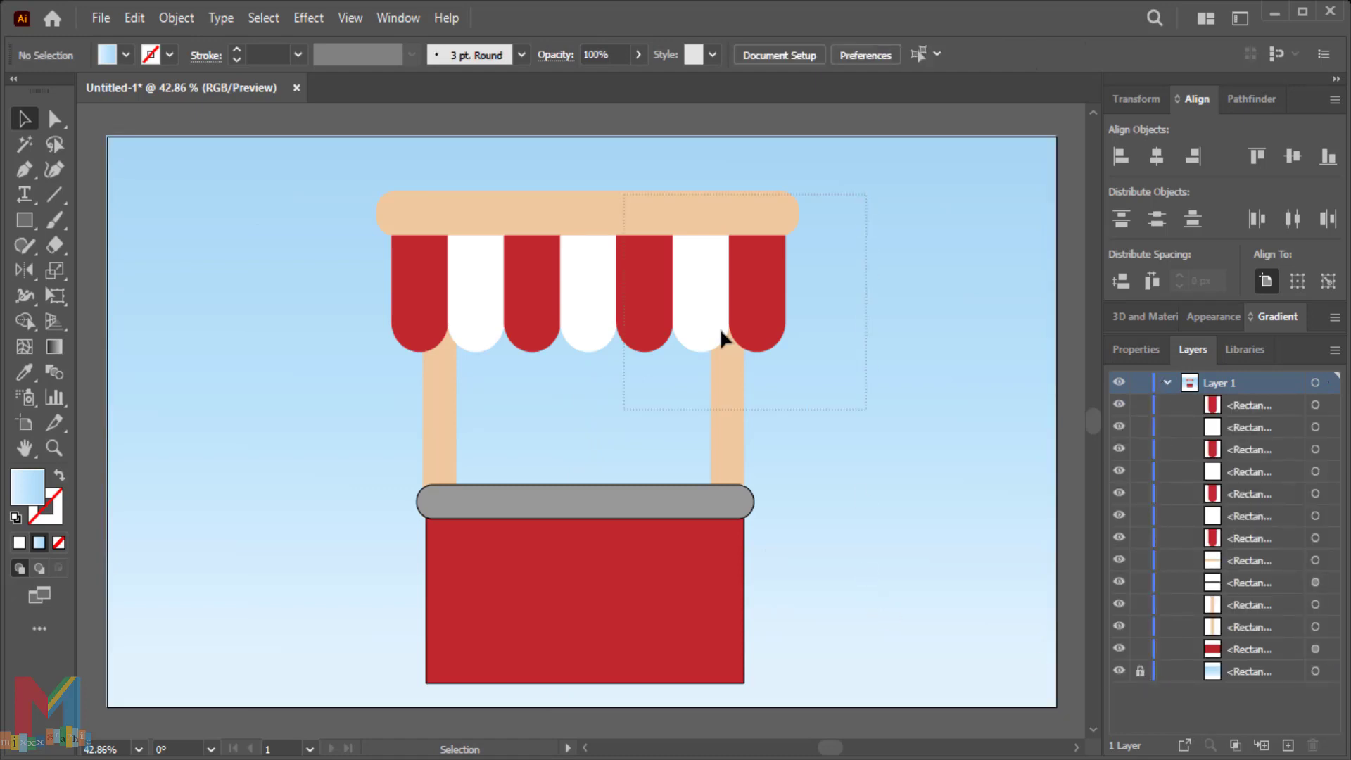
left_click_drag(720, 327, 380, 693)
mouse_move(798, 192)
left_mouse_down()
mouse_move(745, 276)
mouse_move(732, 273)
left_mouse_up()
left_click_drag(590, 633, 618, 612)
left_click(845, 533)
left_click(21, 222)
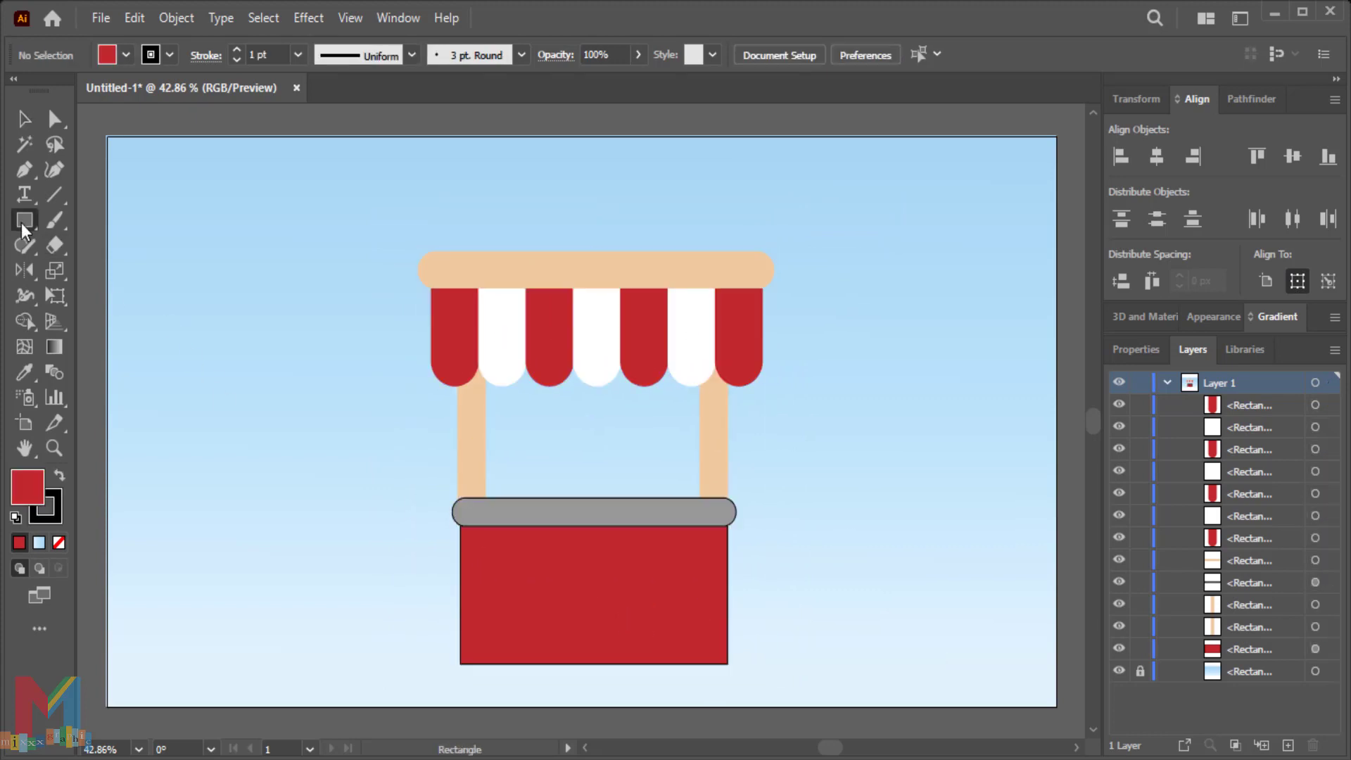
left_click_drag(341, 302, 163, 366)
- Duplicate the red rectangle directly below it and fill the thin copy black
left_click(23, 118)
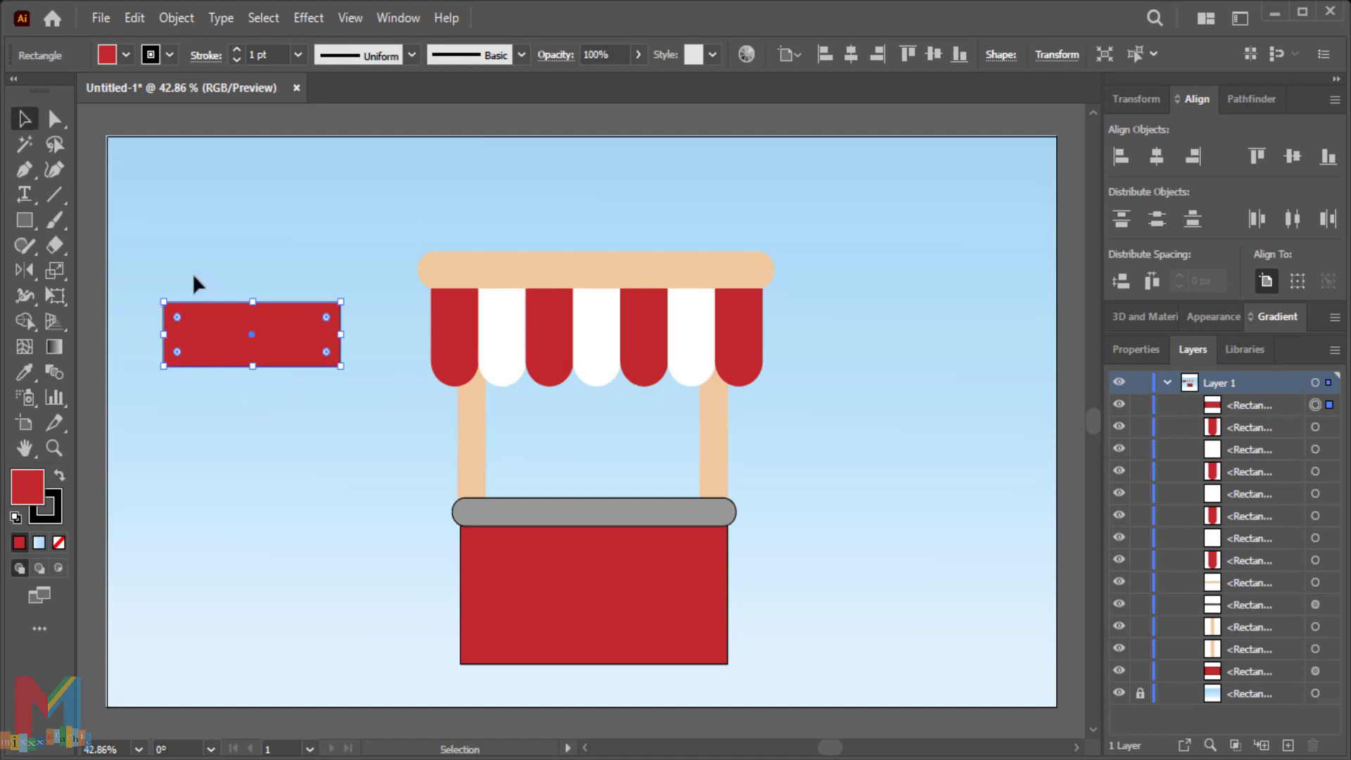
mouse_move(276, 360)
left_mouse_down()
mouse_move(277, 426)
mouse_move(255, 386)
mouse_move(217, 381)
left_mouse_up()
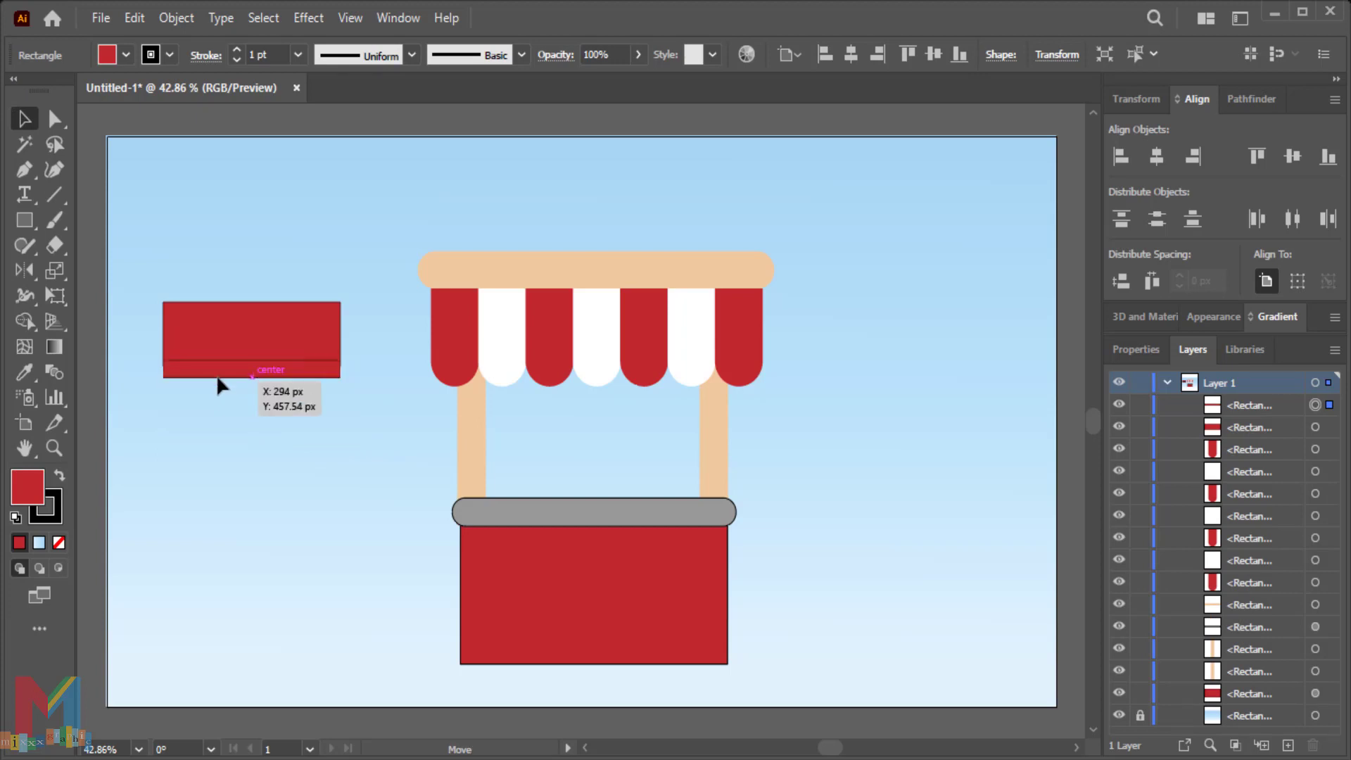
left_click(223, 429)
left_click(255, 375)
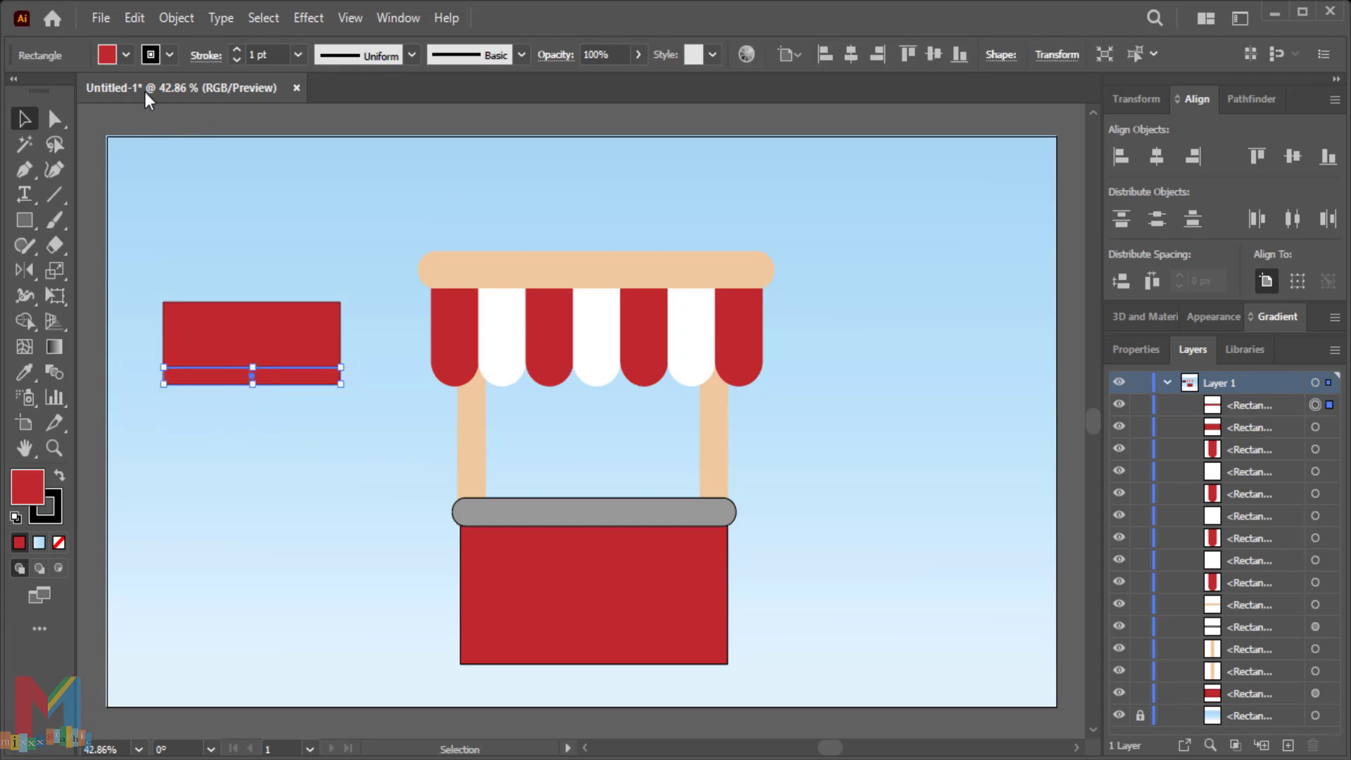
left_click(107, 55)
left_click(55, 90)
- Remove the upper rectangle's stroke and fill it blue
left_click(268, 318)
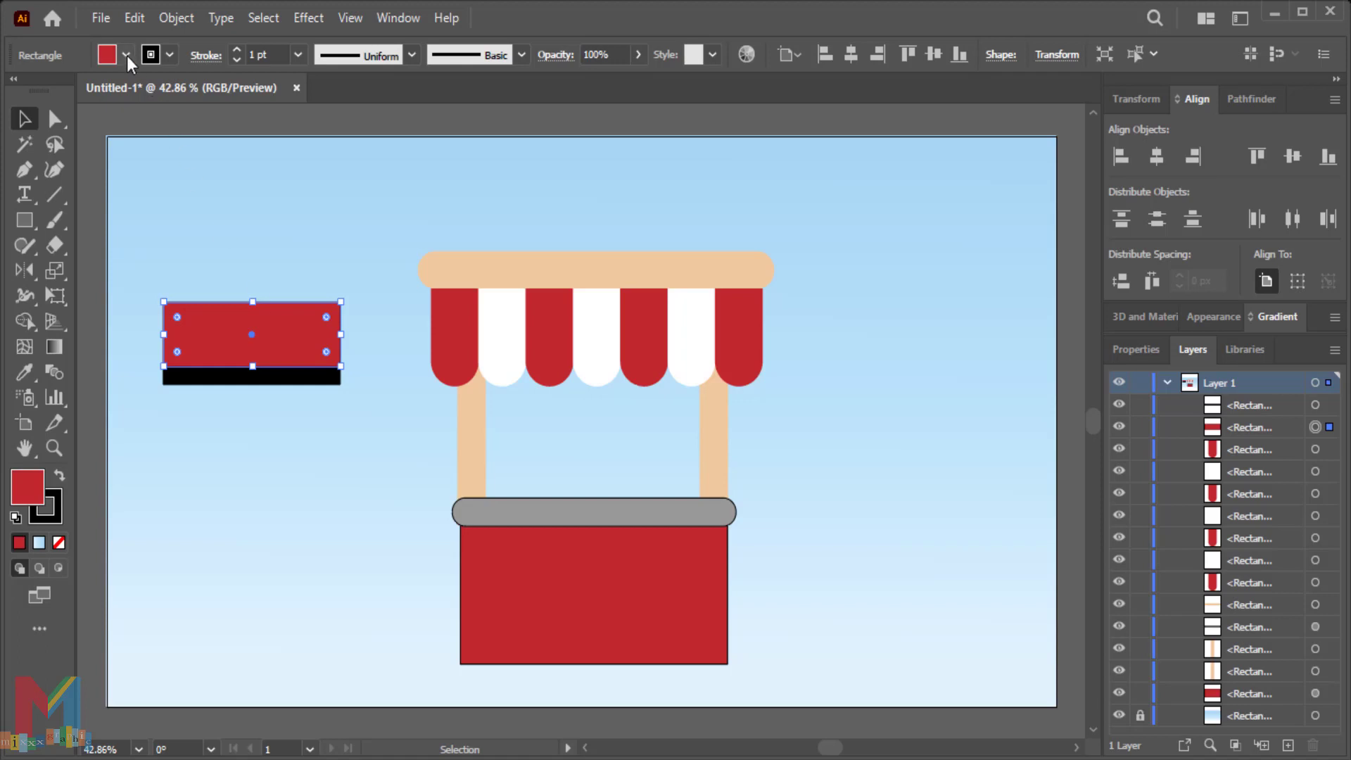
left_click(170, 56)
left_click(13, 90)
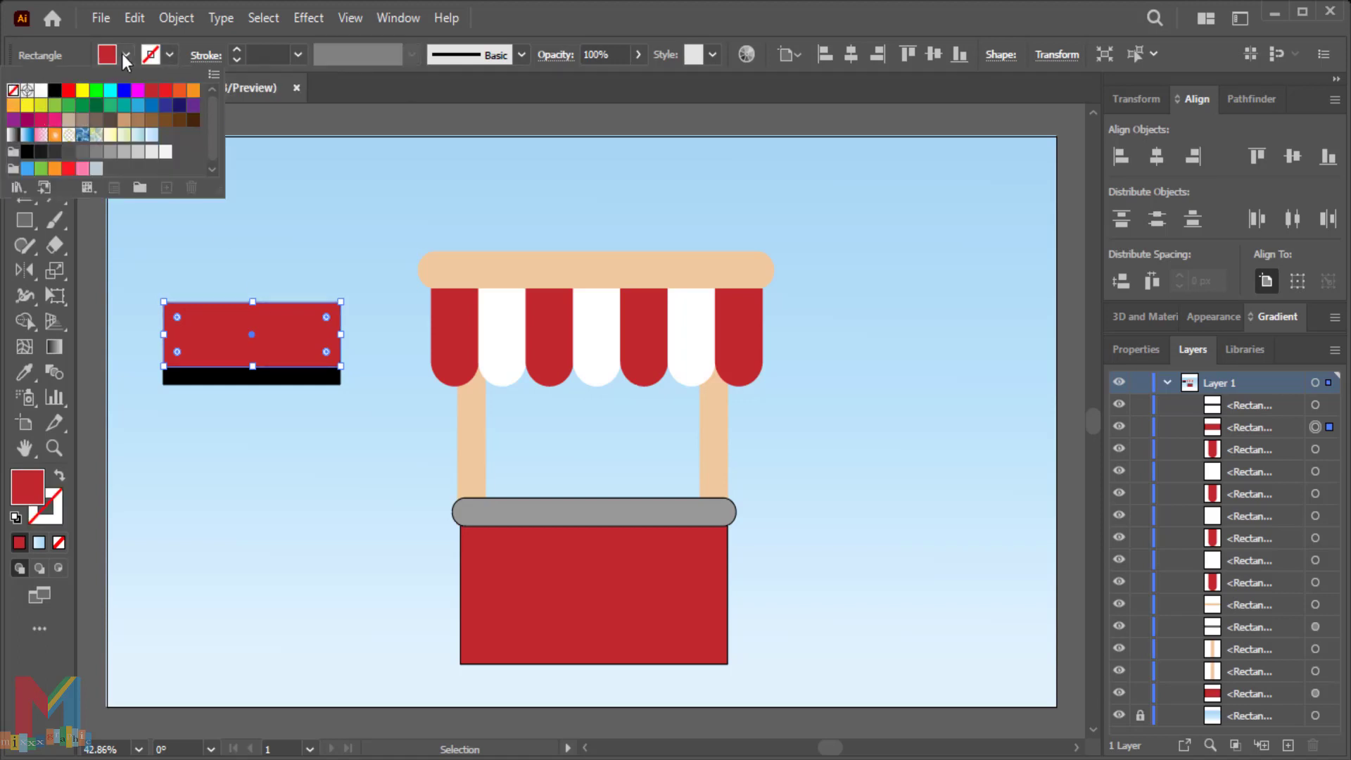
left_click(123, 55)
left_click(151, 105)
left_click(260, 223)
left_click(328, 233)
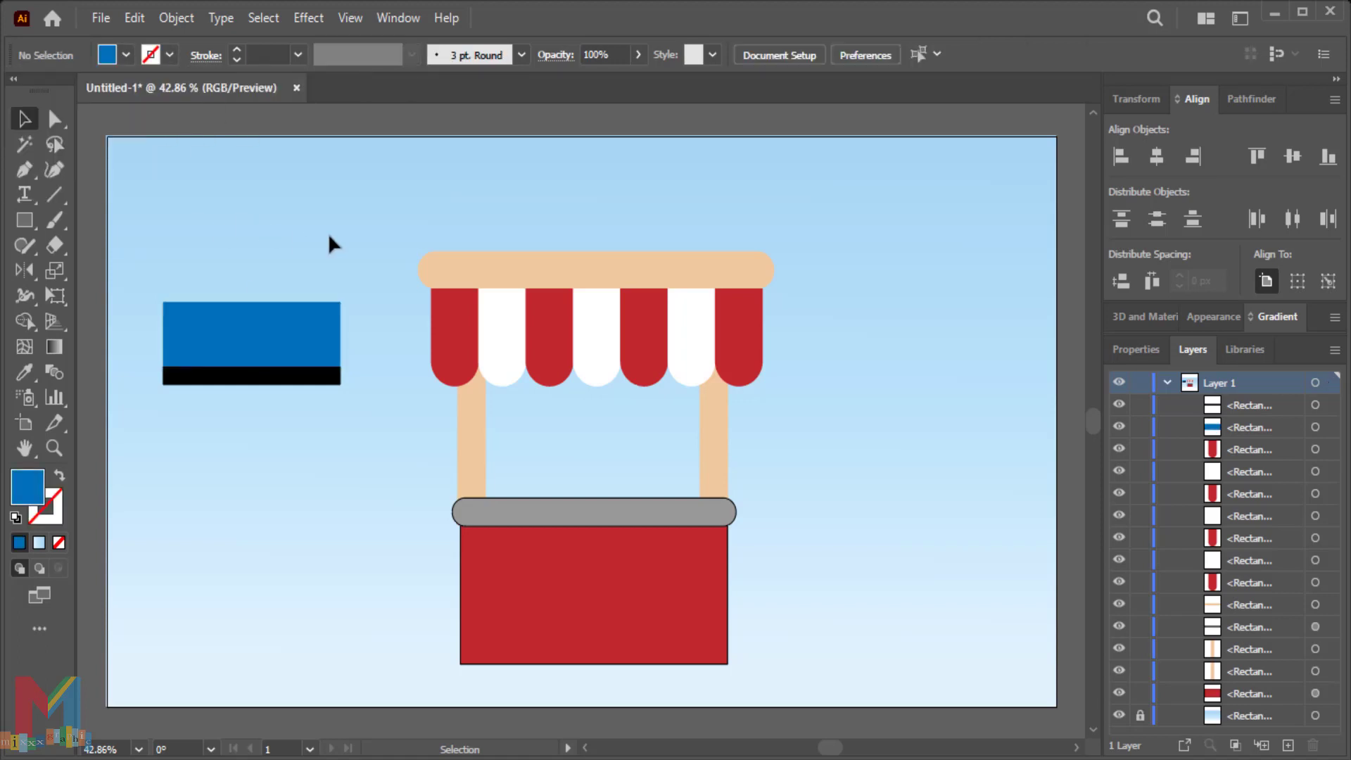
- Duplicate the blue panel below the black strip as a tall blue cabinet body
left_click(273, 392)
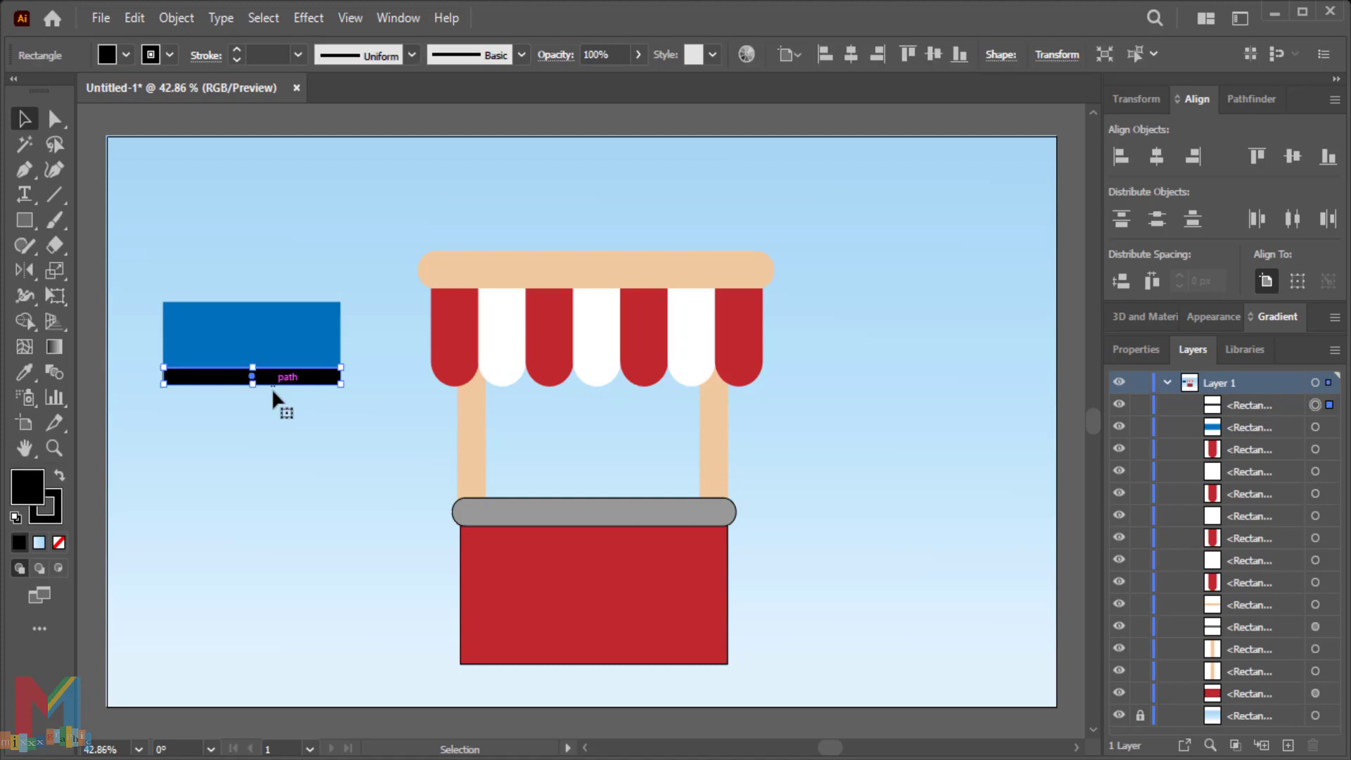
left_click(297, 456)
mouse_move(149, 450)
left_mouse_down()
mouse_move(239, 366)
mouse_move(230, 311)
mouse_move(269, 371)
mouse_move(238, 599)
left_mouse_up()
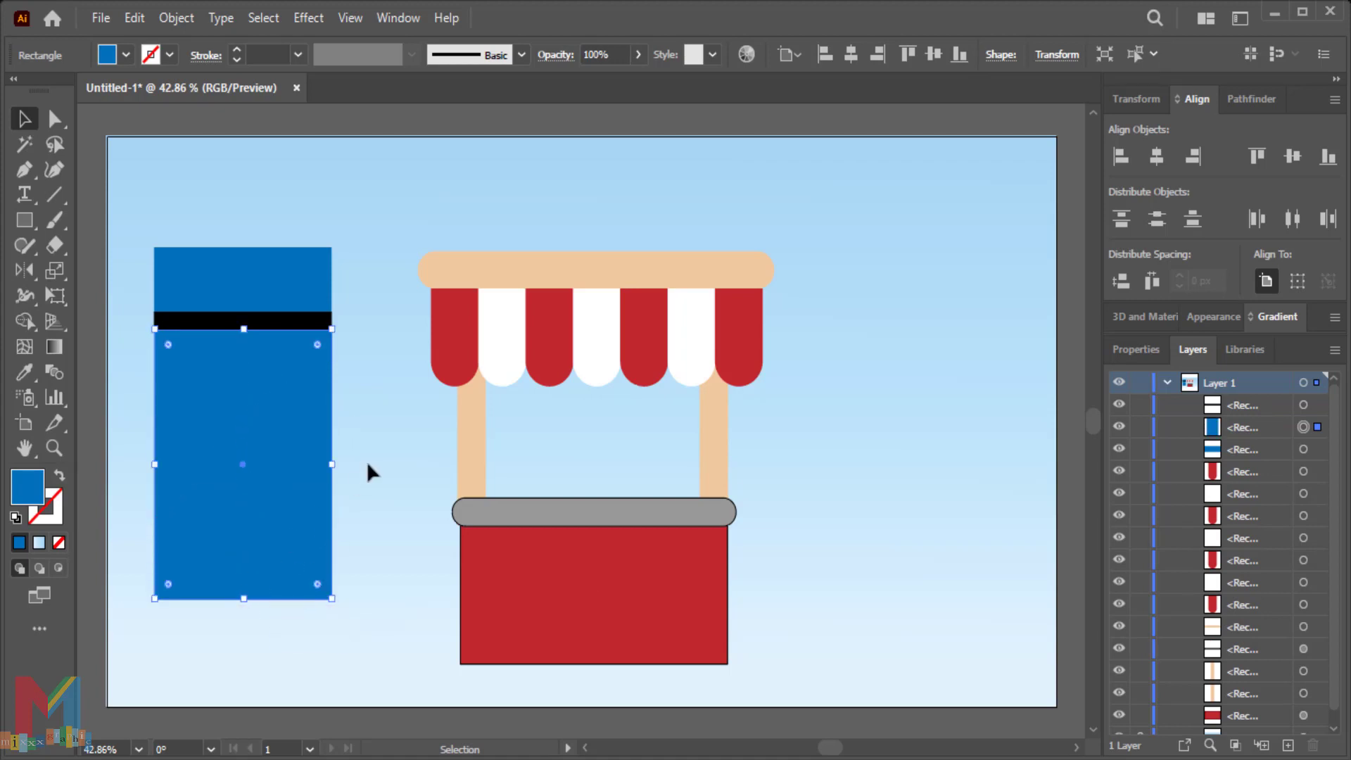
left_click(369, 463)
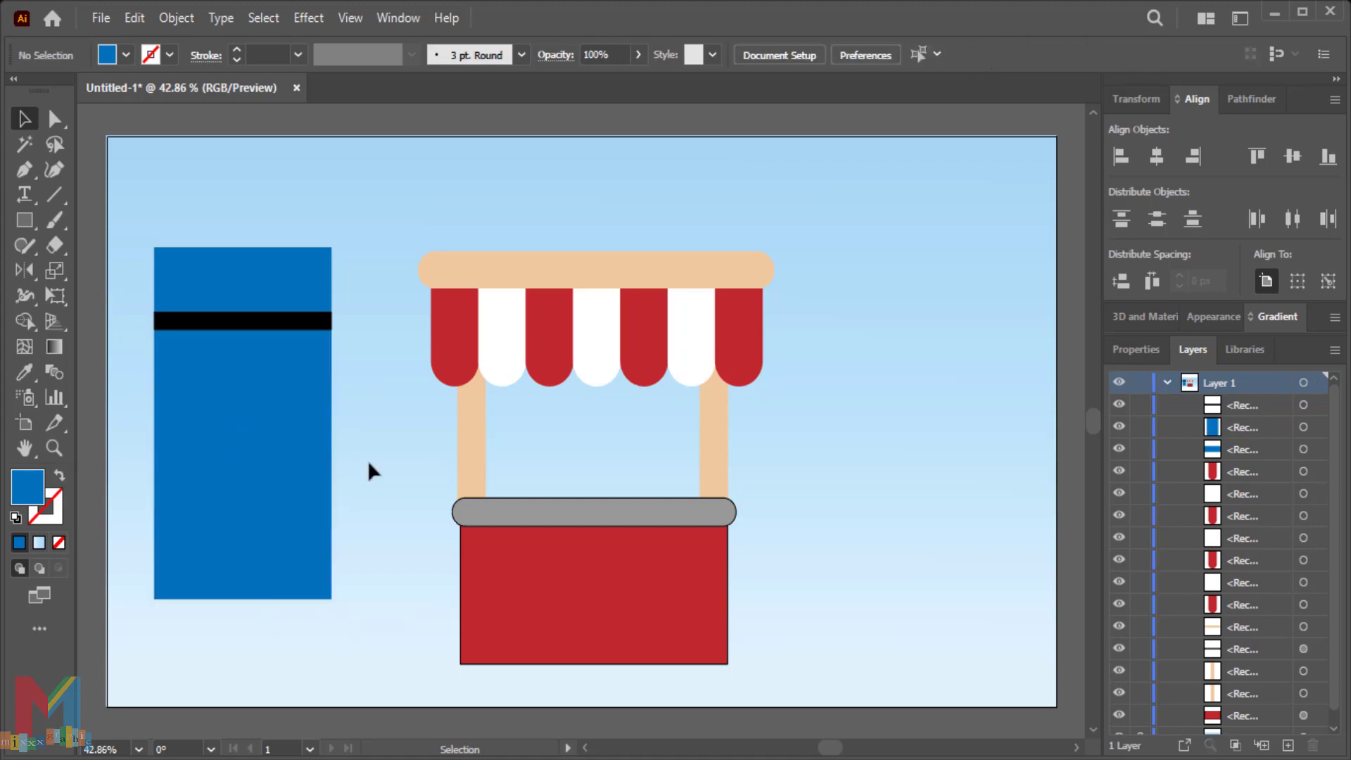
- Paste a grey copy behind the body, shrink it into an inner door panel, and nudge the cabinet up
left_click(282, 471)
left_click(134, 18)
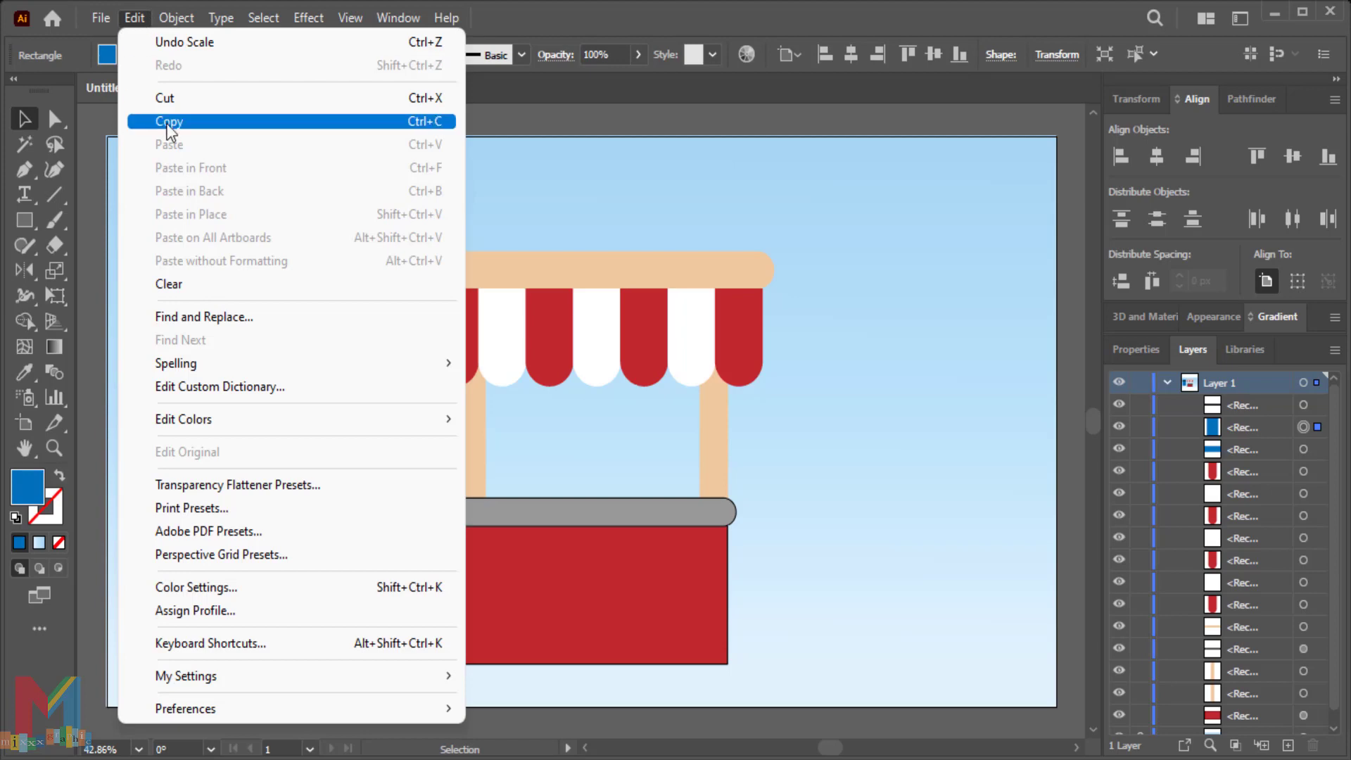
left_click(169, 121)
left_click(133, 18)
left_click(211, 184)
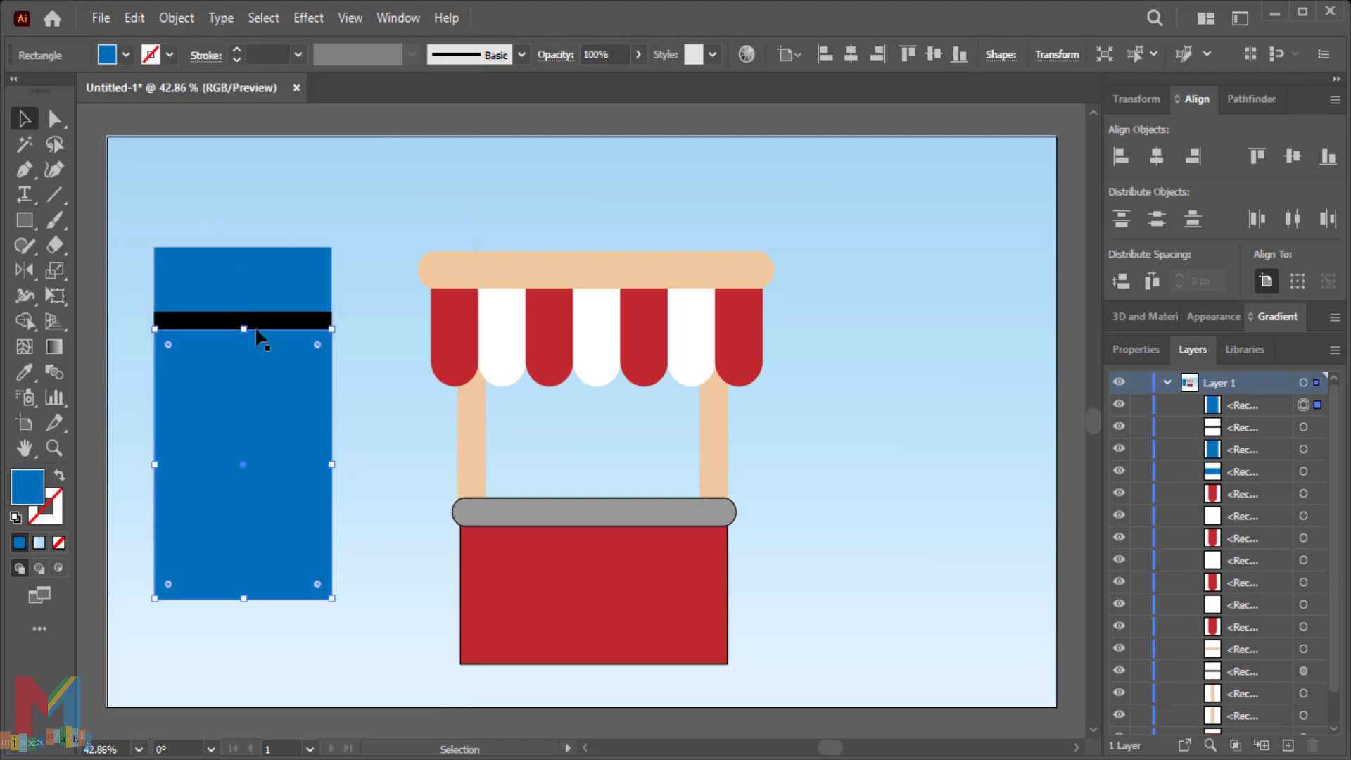
left_click(125, 55)
left_click(95, 152)
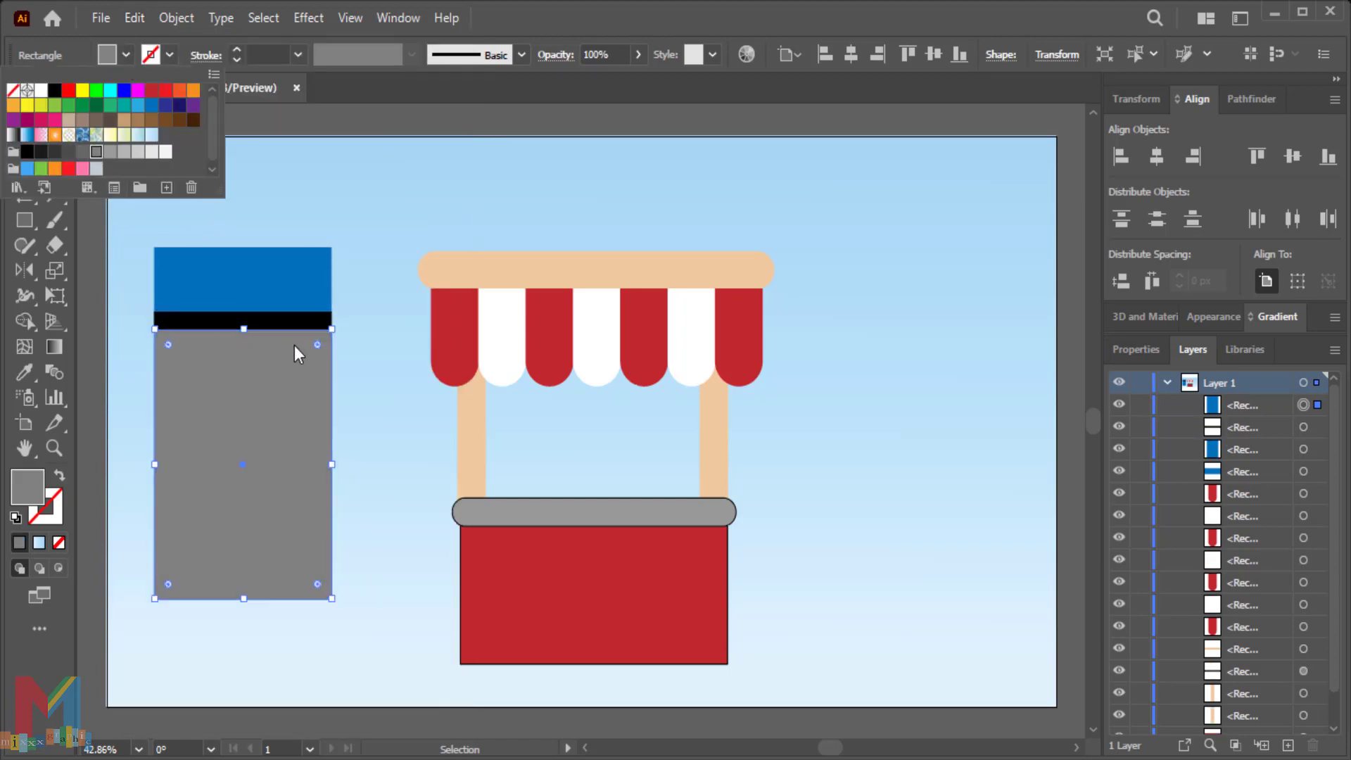
left_click_drag(332, 330, 322, 343)
left_click(390, 341)
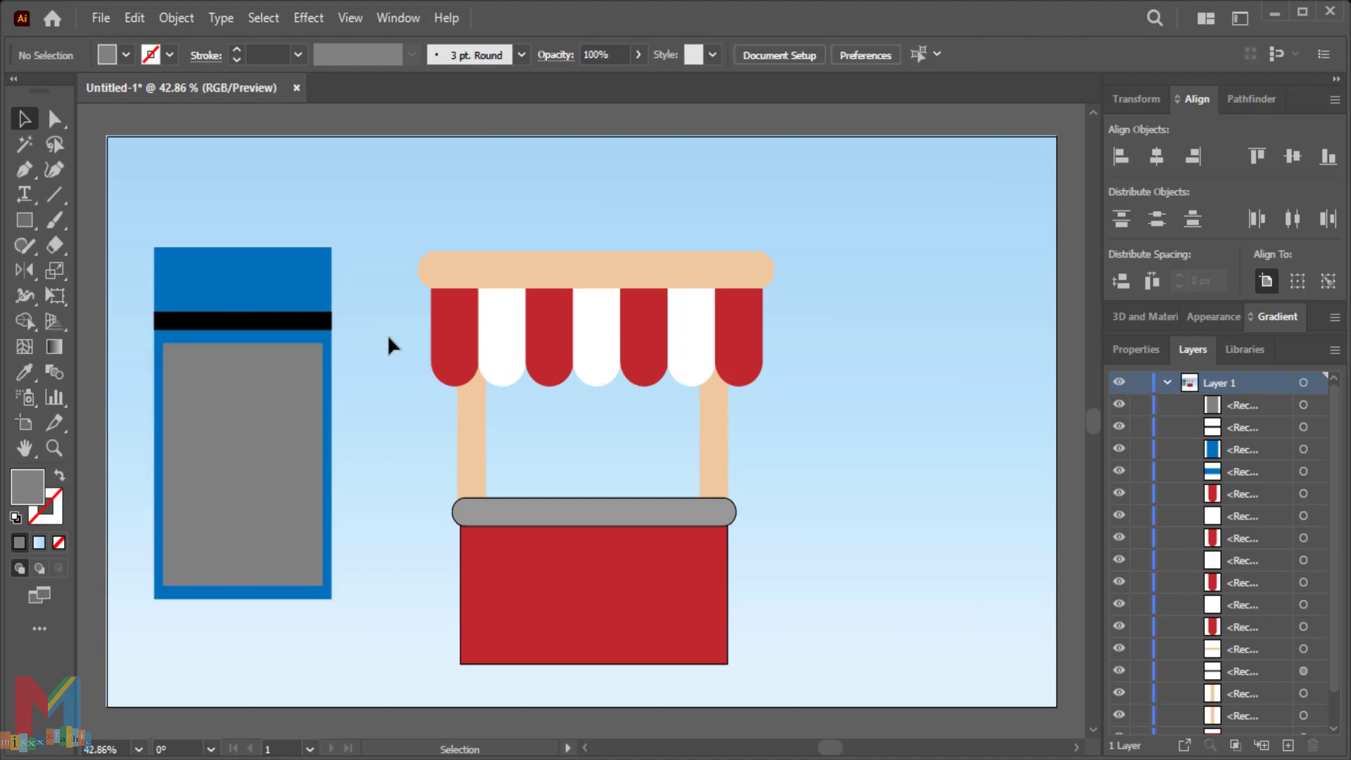
left_click_drag(391, 214, 262, 375)
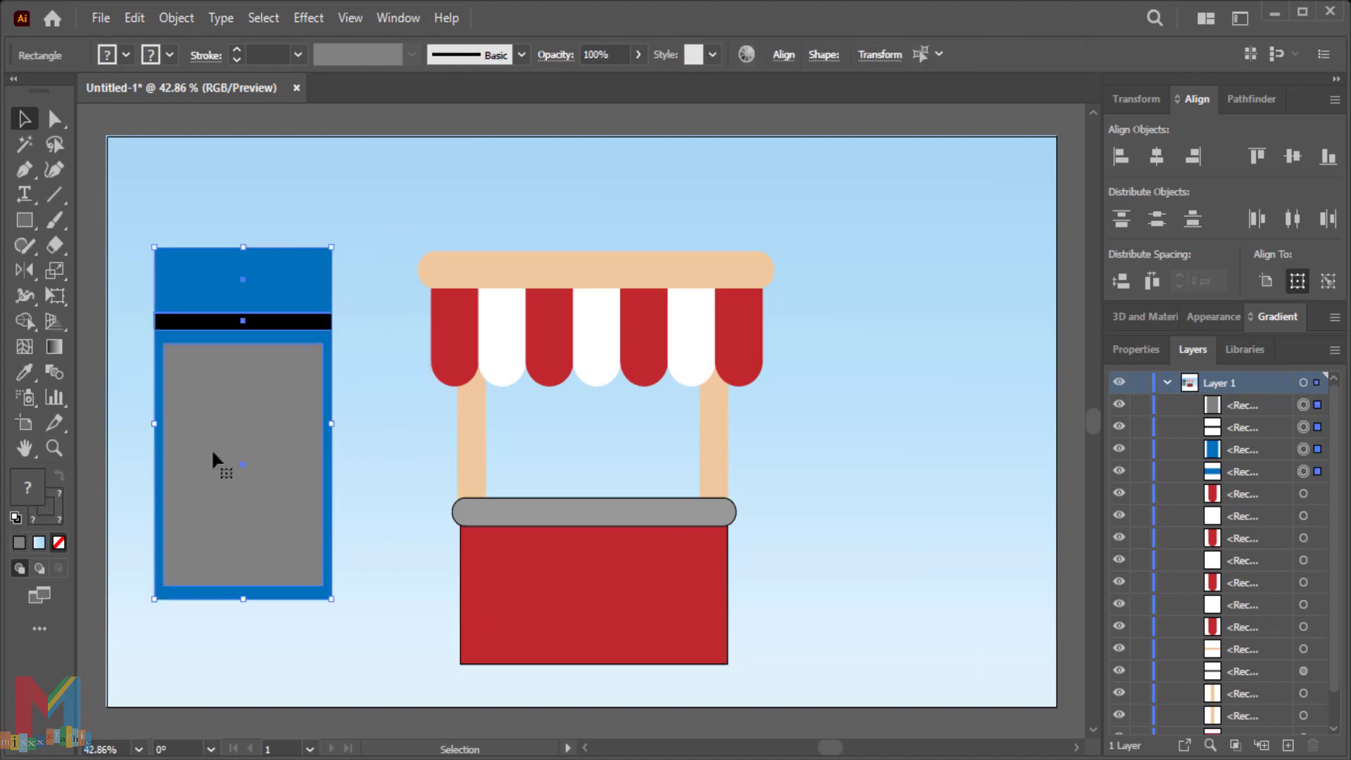
left_click_drag(211, 449, 213, 425)
left_click(308, 155)
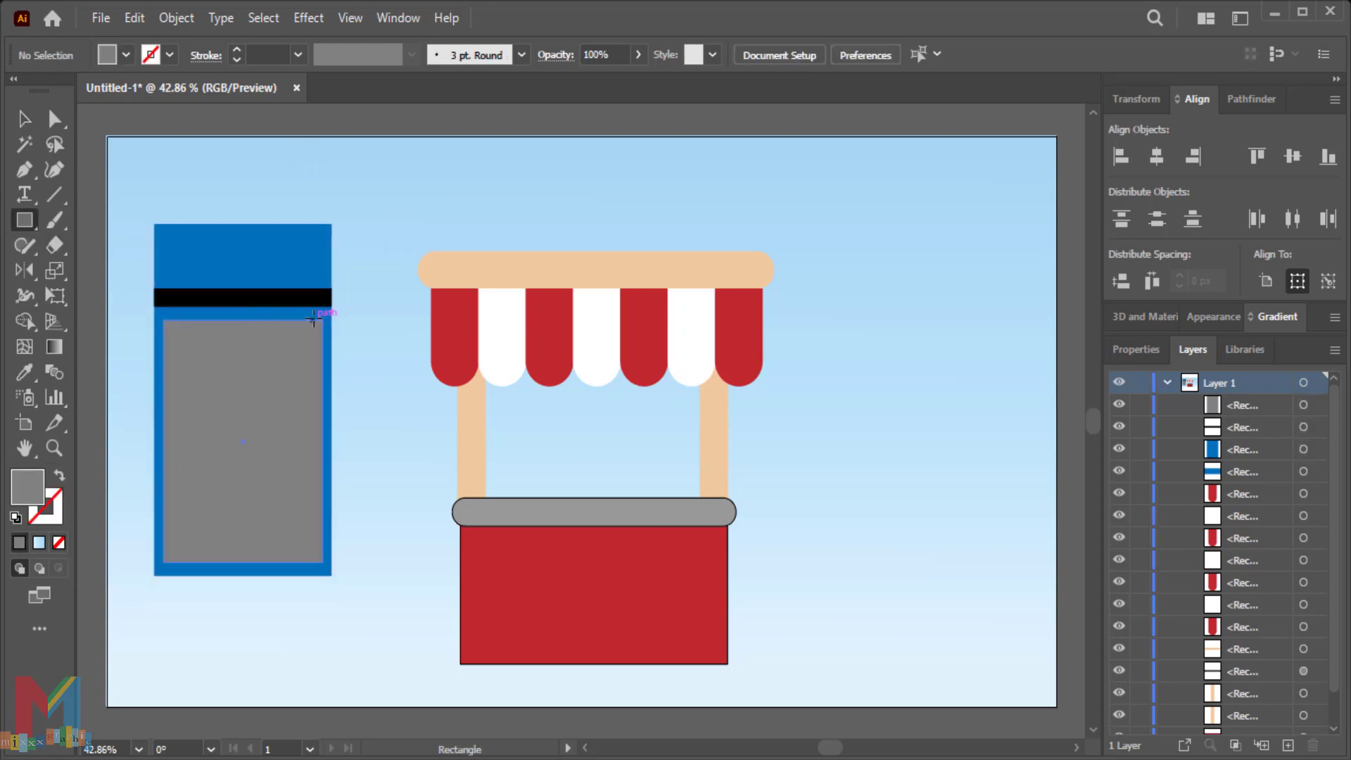
- Add a lighter grey strip along the door's right edge and copy it to the left edge
left_click_drag(313, 318, 309, 563)
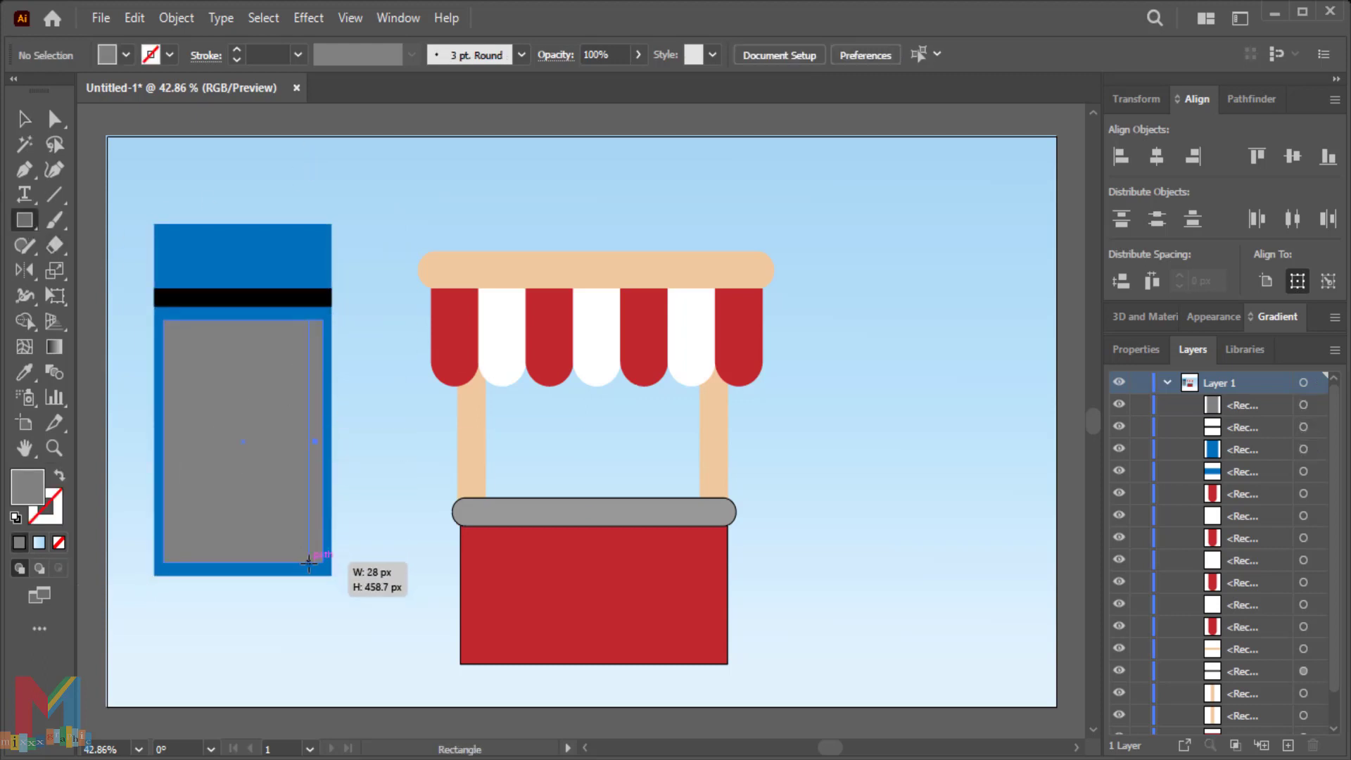
left_click(126, 55)
left_click(117, 151)
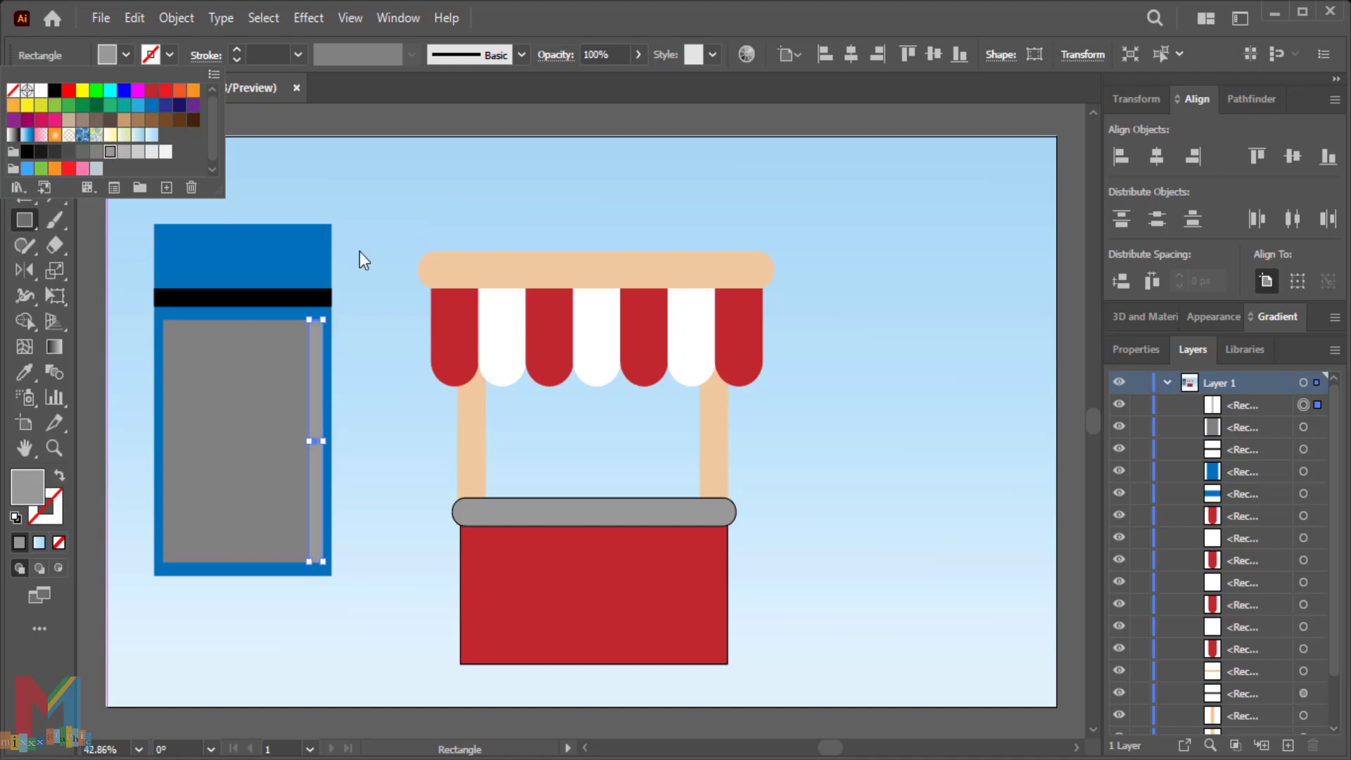
key("Escape")
key("v")
left_click(366, 191)
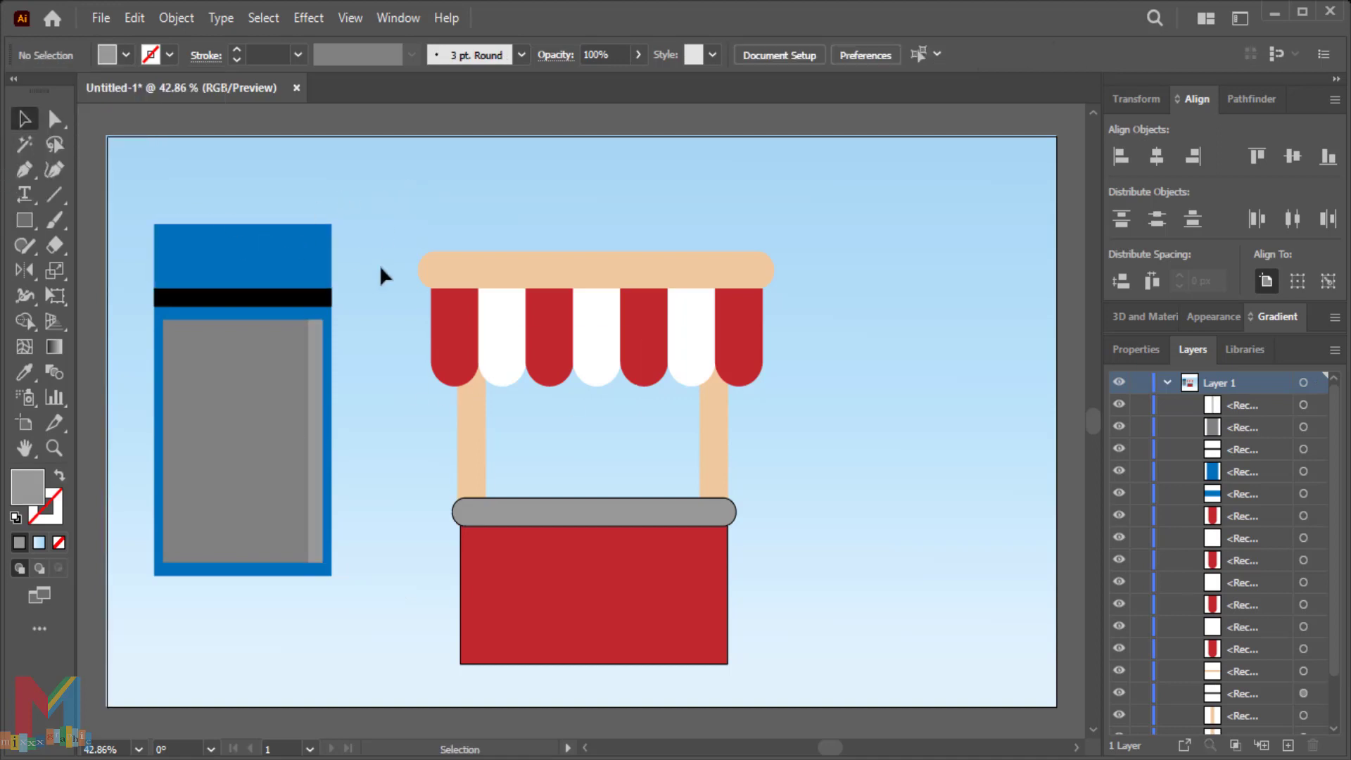
left_click_drag(316, 488, 172, 485)
- Draw a thin bar across the grey door and copy it lower, making two shelf bars
left_click(260, 619)
scroll(273, 591, "up", 1)
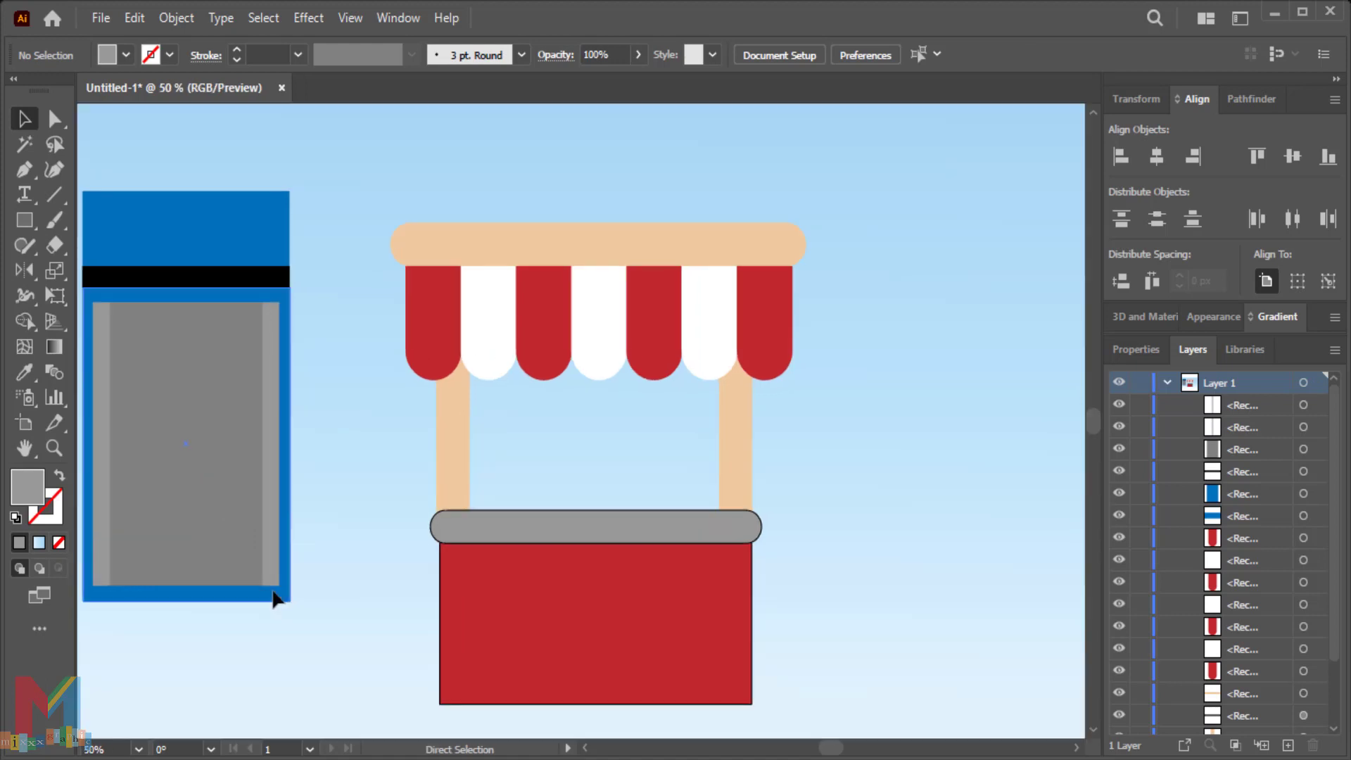
mouse_move(272, 596)
left_mouse_down()
mouse_move(422, 627)
mouse_move(447, 600)
left_mouse_up()
scroll(423, 628, "up", 1)
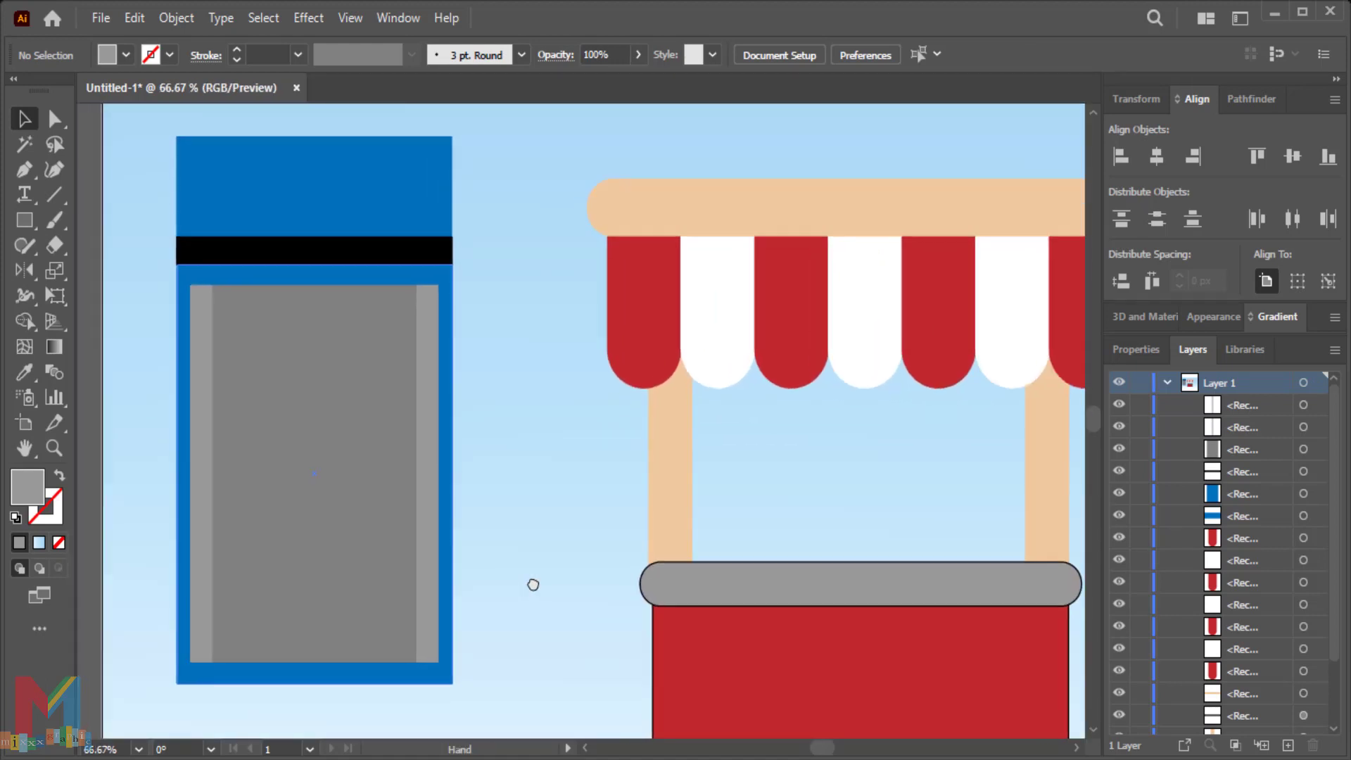
left_click(24, 219)
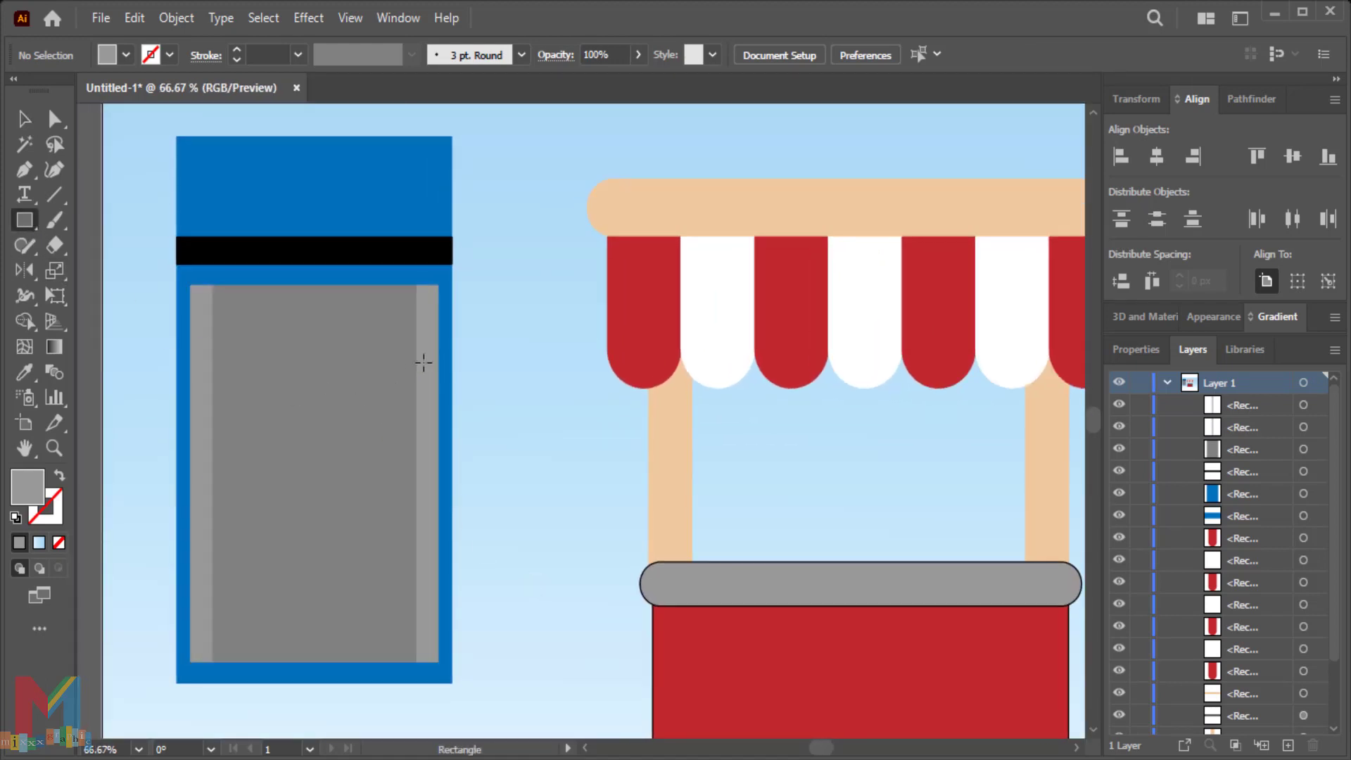
left_click_drag(424, 361, 207, 387)
left_click(24, 119)
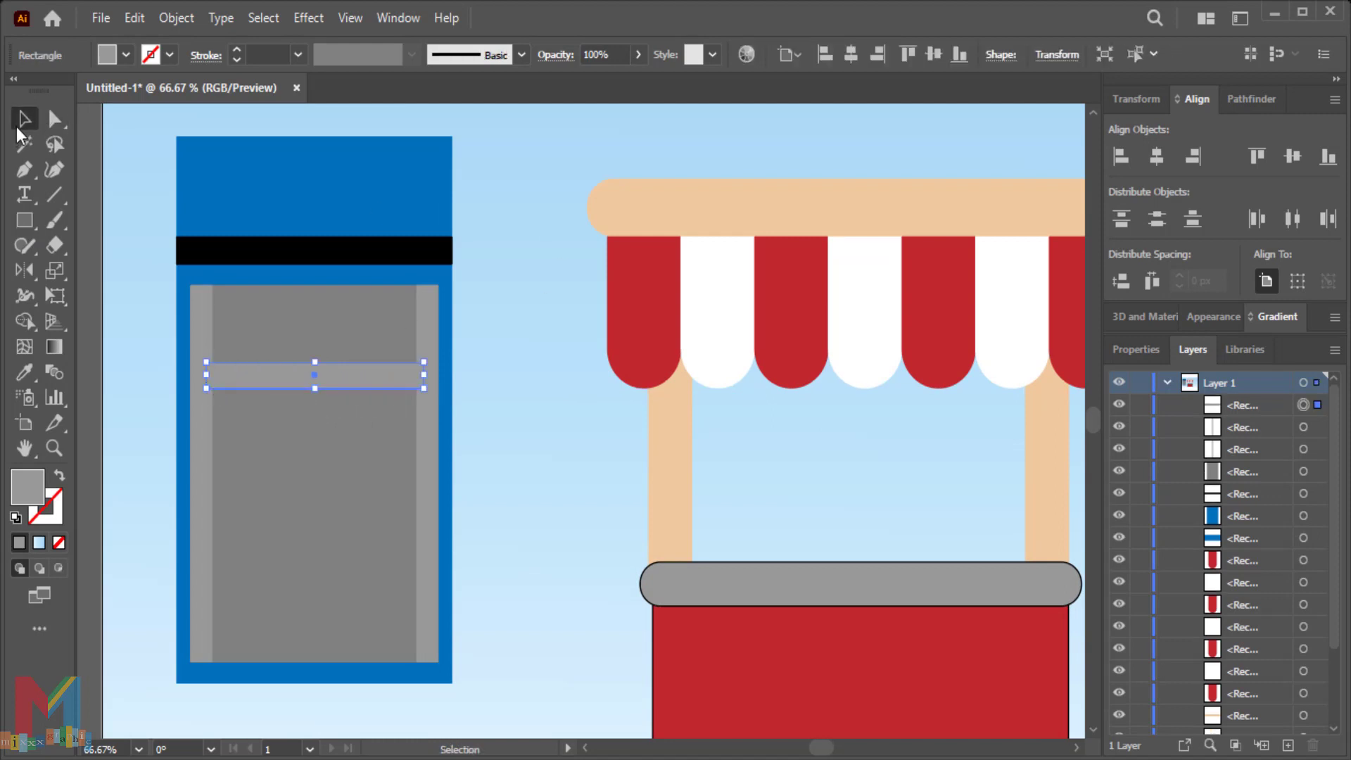
left_click(517, 248)
mouse_move(343, 380)
left_mouse_down()
mouse_move(339, 533)
mouse_move(343, 544)
mouse_move(359, 524)
mouse_move(362, 655)
left_mouse_up()
left_click(513, 508)
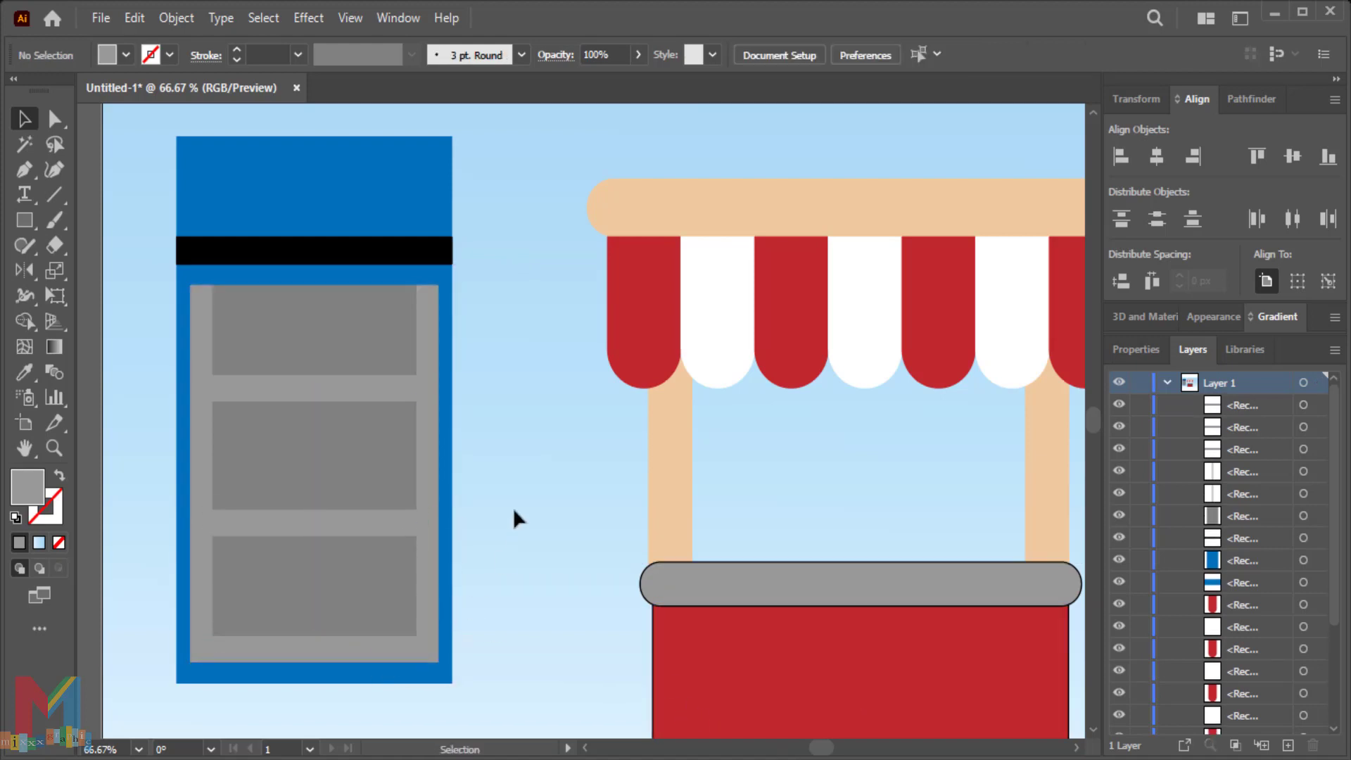
scroll(535, 598, "down", 3)
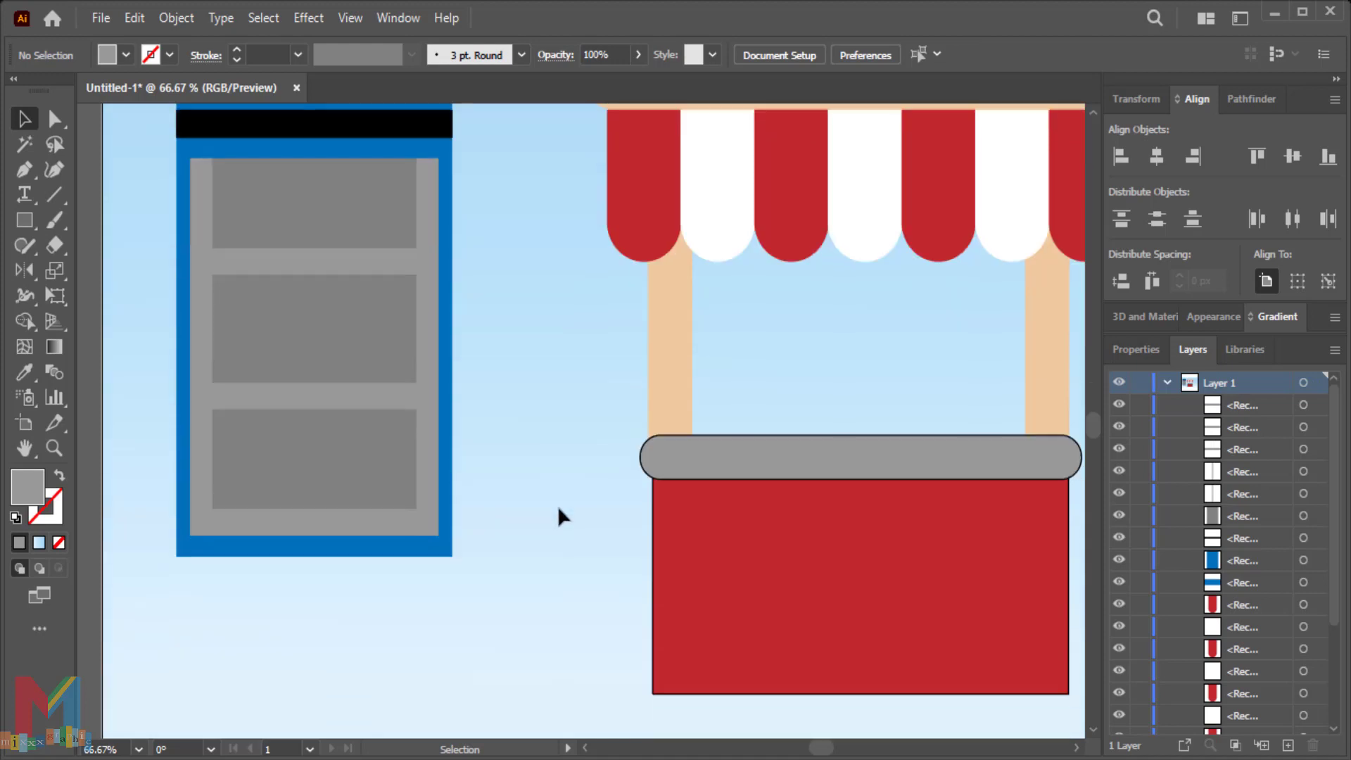
scroll(558, 492, "down", 2)
- Draw a wide black base rectangle under the blue cabinet
left_click(24, 219)
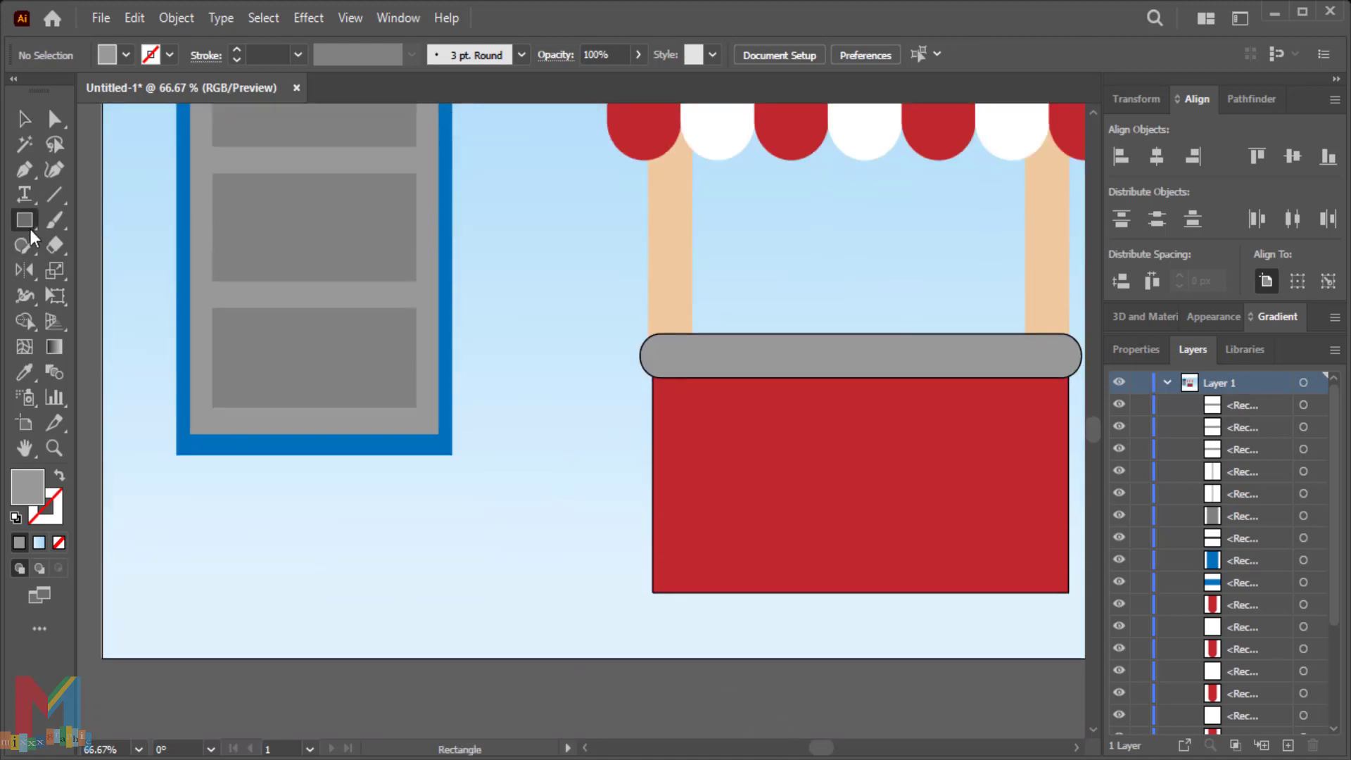
mouse_move(451, 455)
left_mouse_down()
mouse_move(176, 566)
mouse_move(176, 582)
left_mouse_up()
left_click(125, 56)
left_click(62, 98)
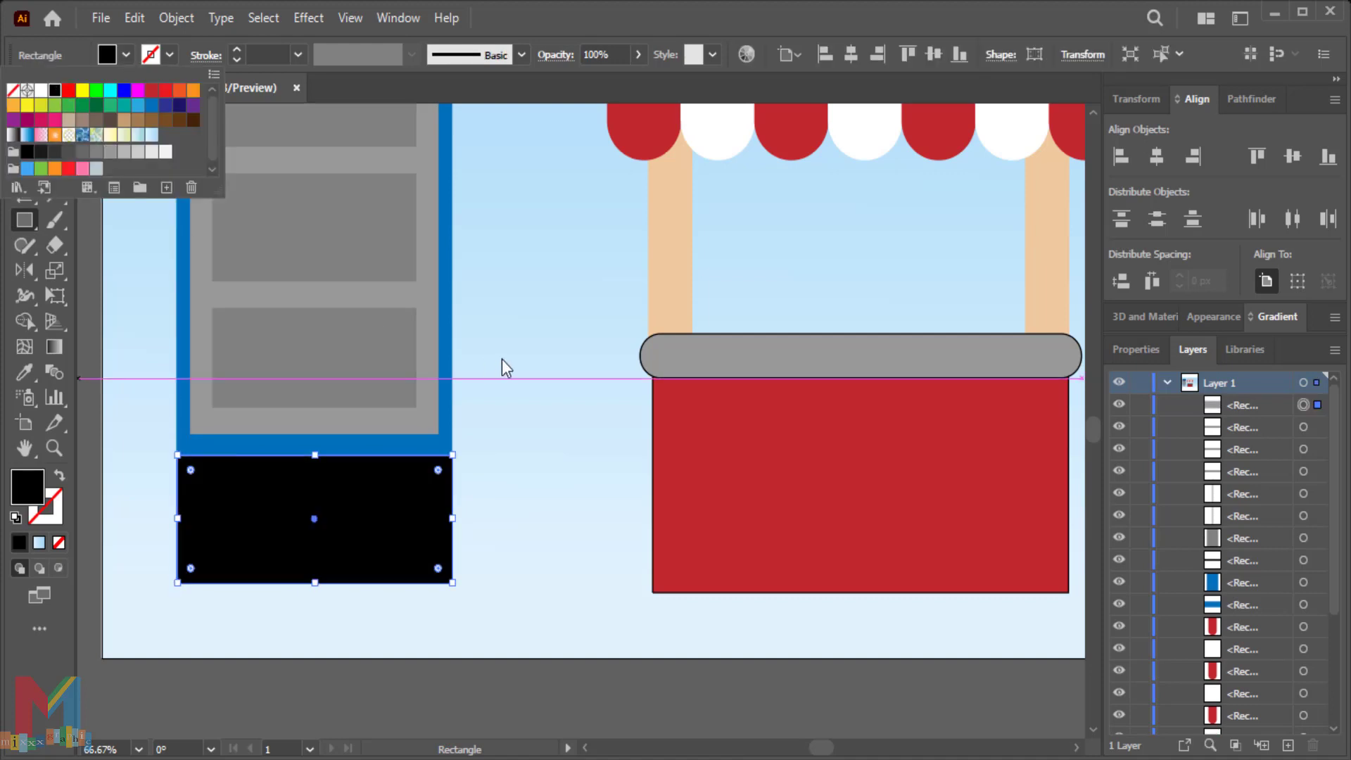
key("v")
left_click(493, 322)
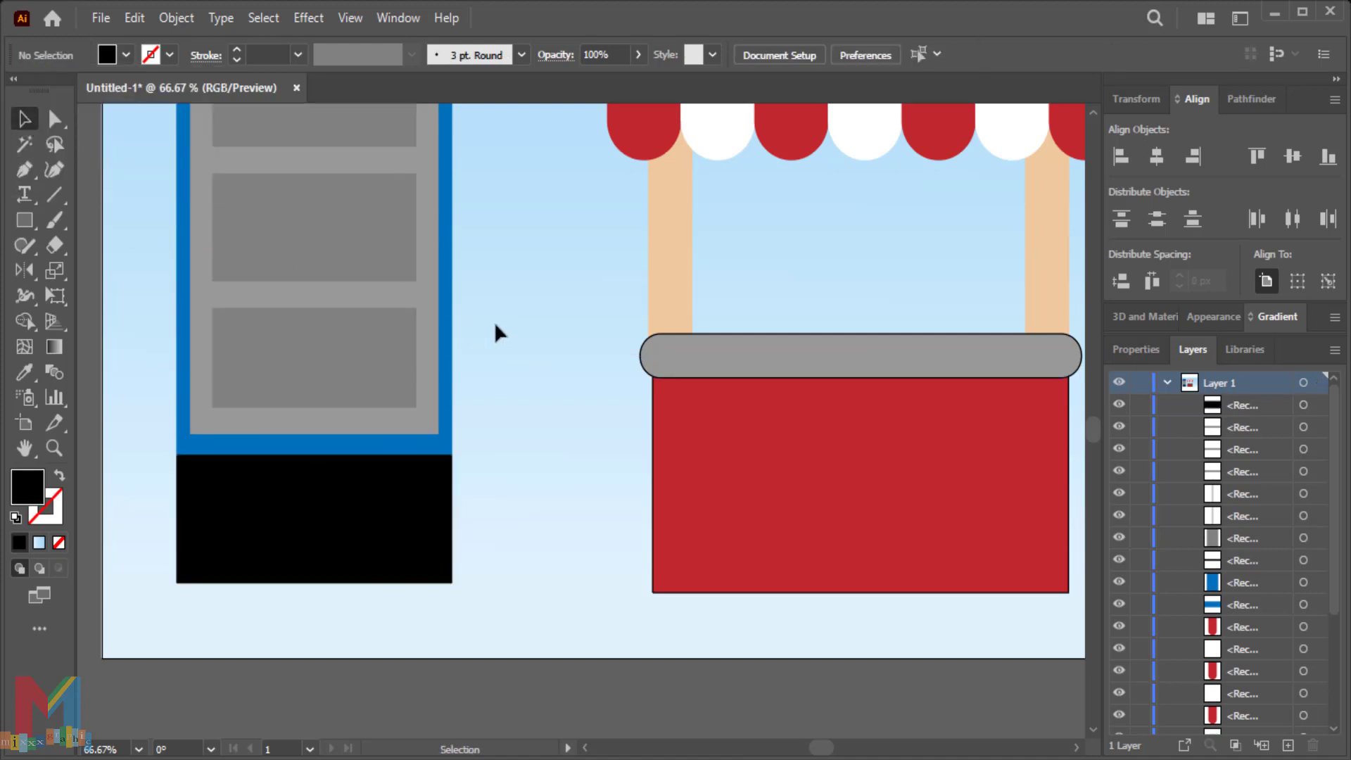
- Add a small leg under the base's right corner and copy it to the left corner
left_click(29, 224)
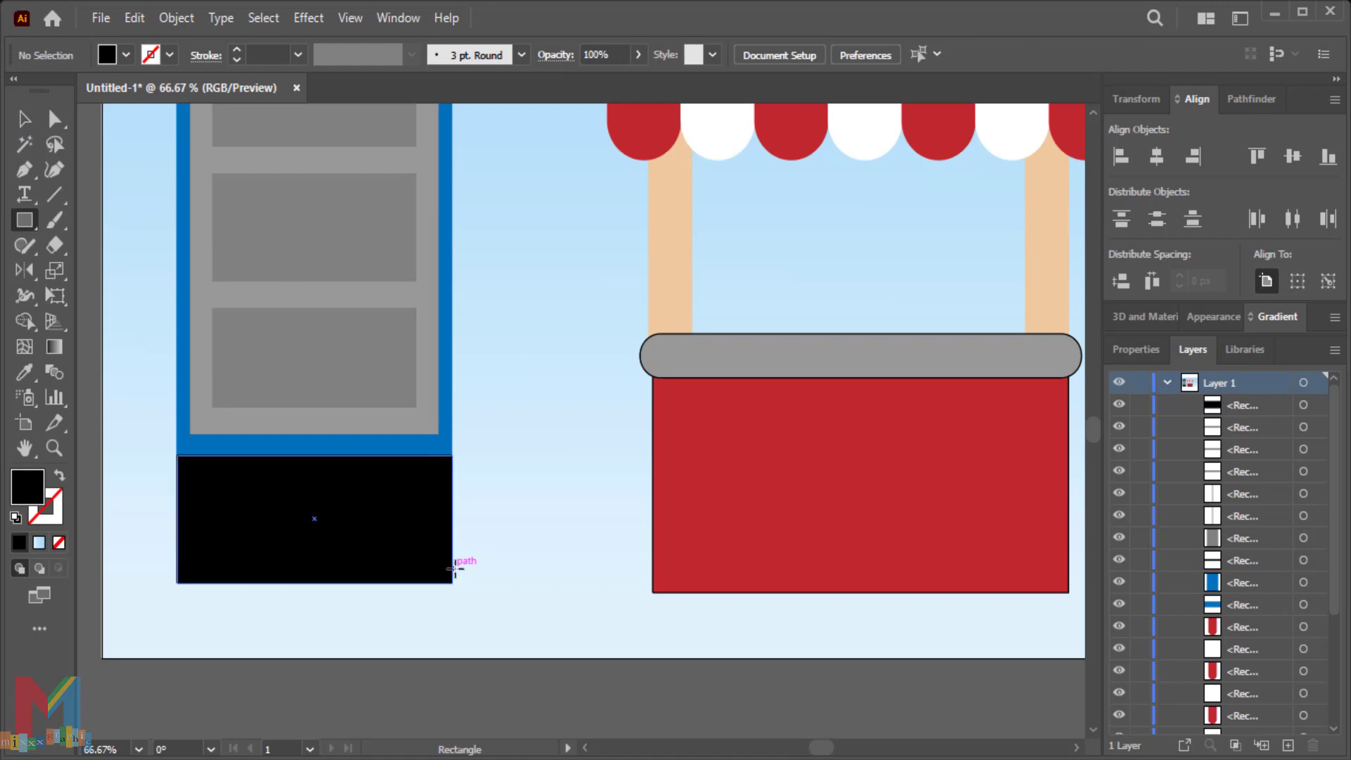
left_click_drag(452, 568, 424, 638)
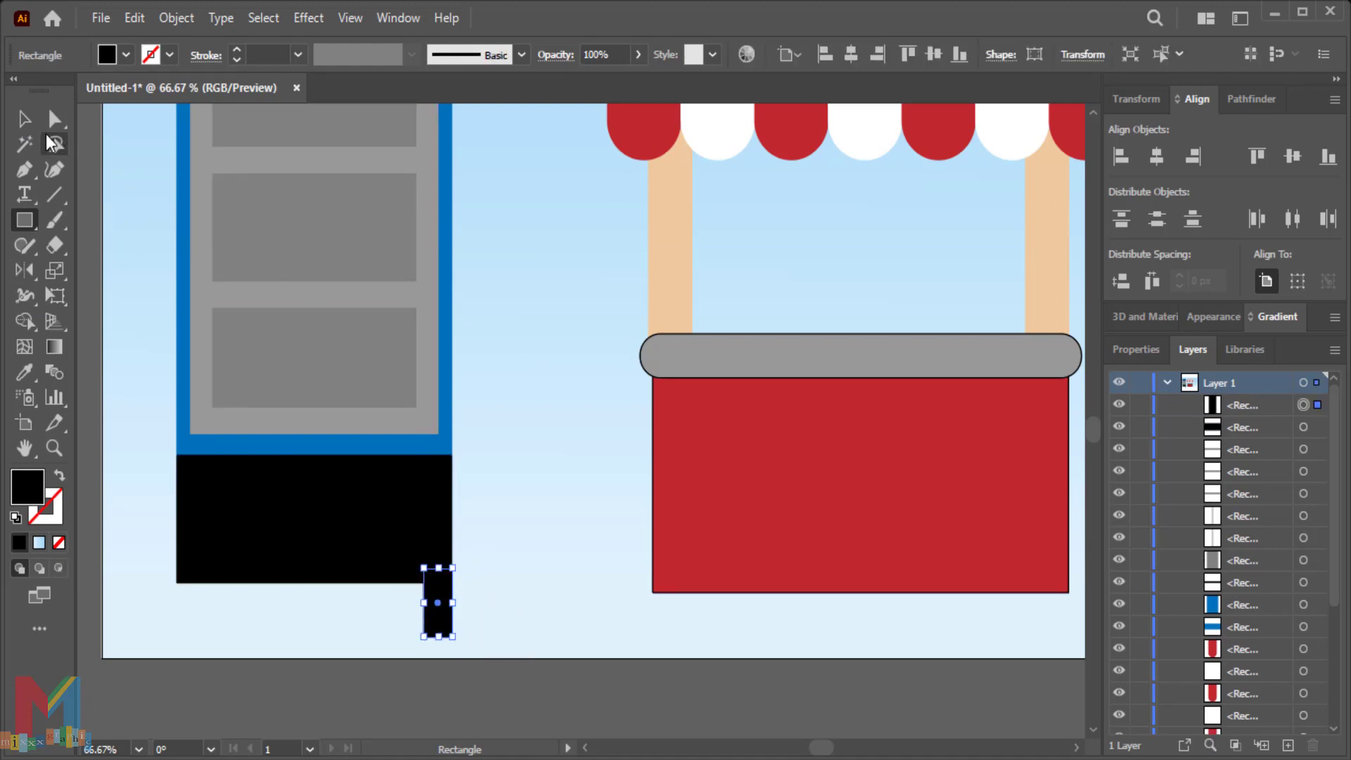
key("v")
left_click(528, 390)
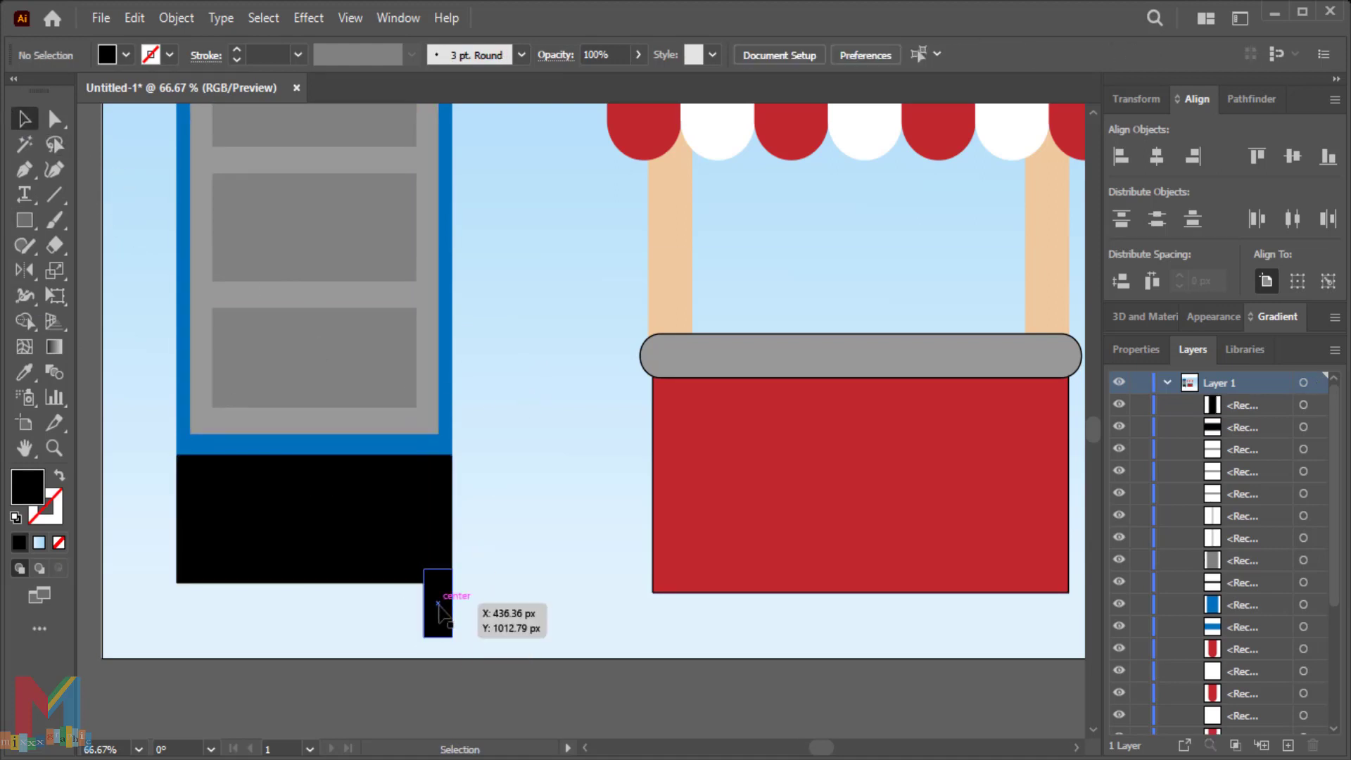
left_click_drag(438, 603, 196, 615)
left_click(512, 441)
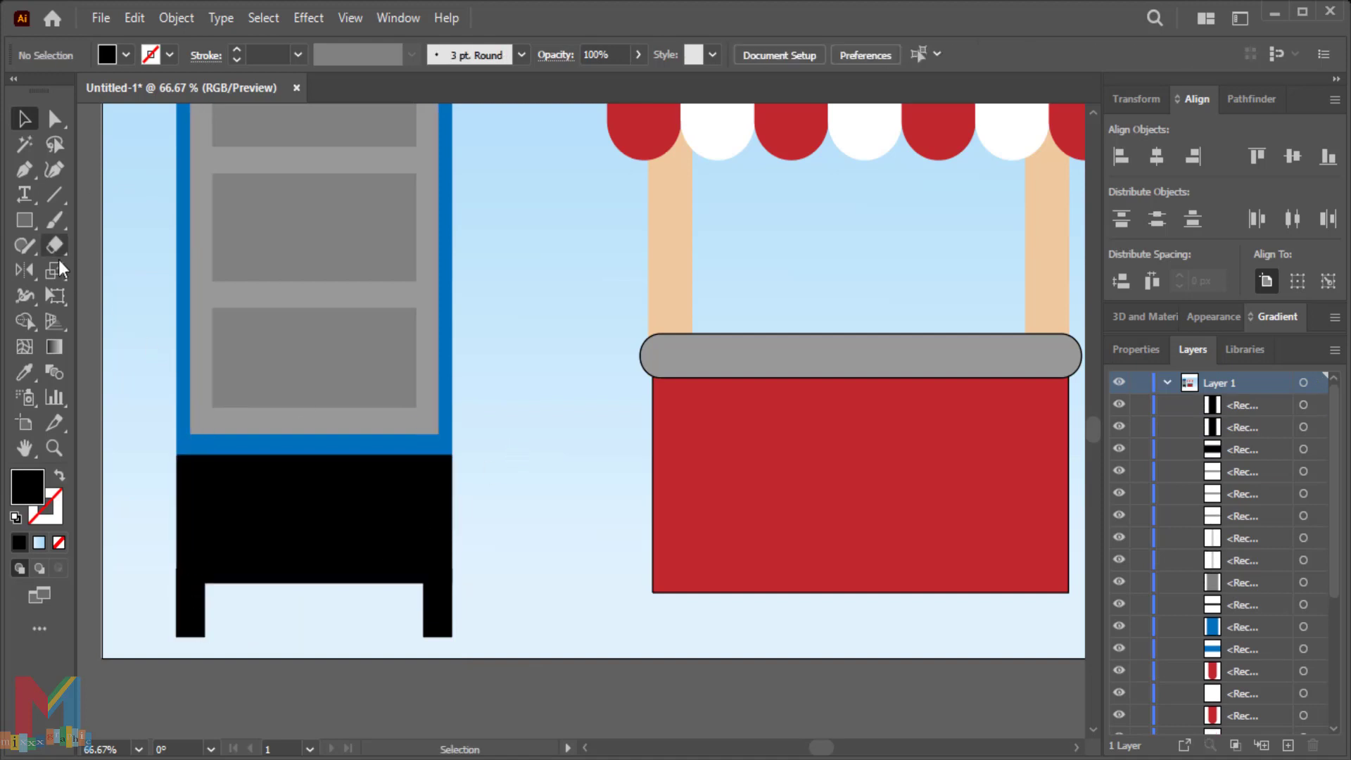
left_click(25, 219)
- Draw a thin grey bar on the black base and fully round its corners
left_click_drag(406, 485, 206, 497)
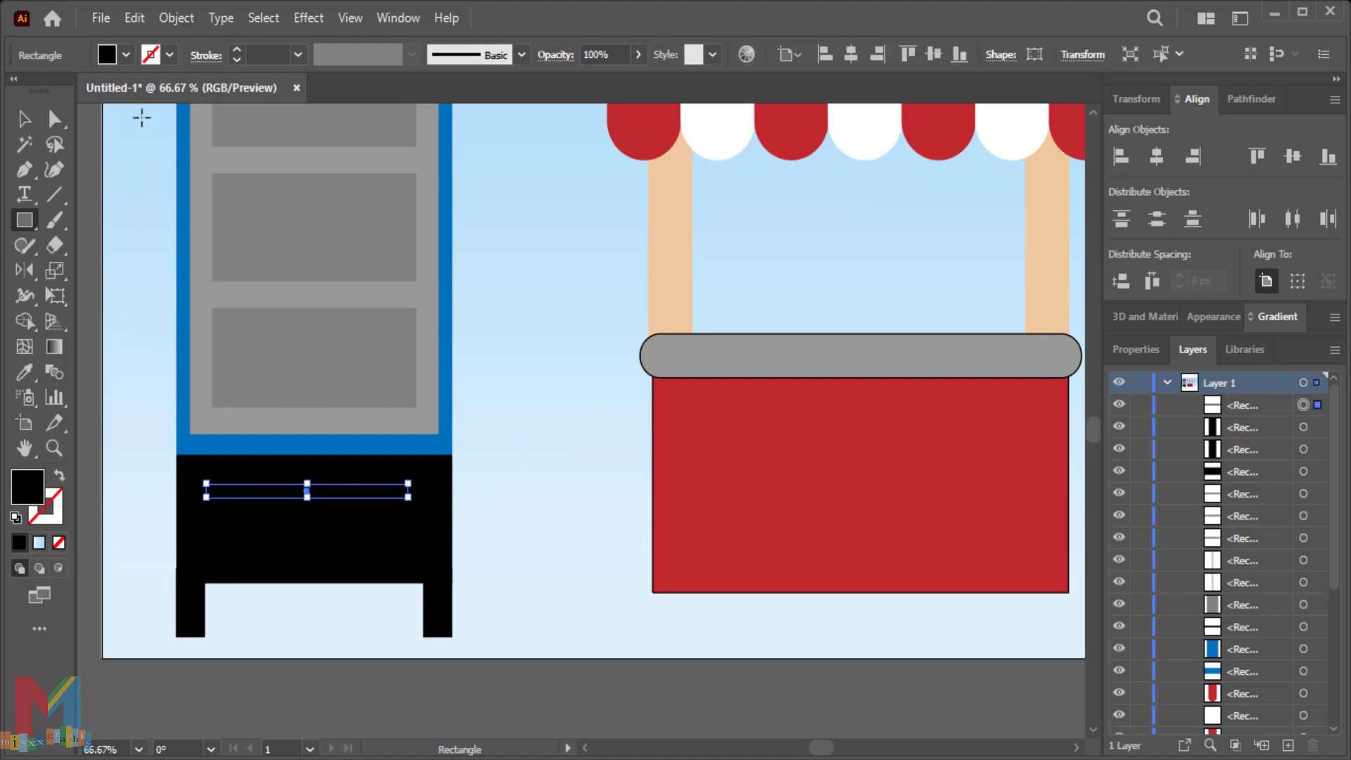
left_click(125, 55)
left_click(83, 151)
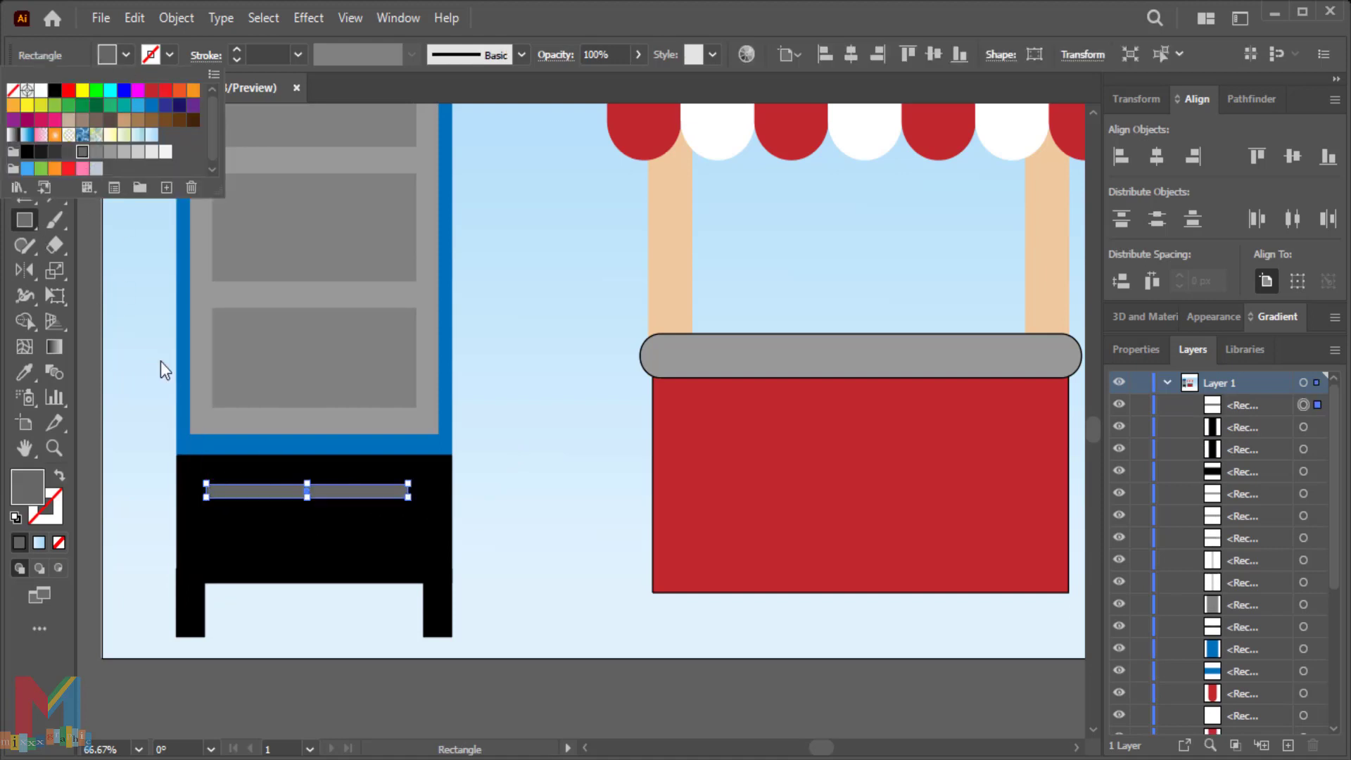
left_click(108, 294)
key("a")
left_click_drag(217, 490, 257, 494)
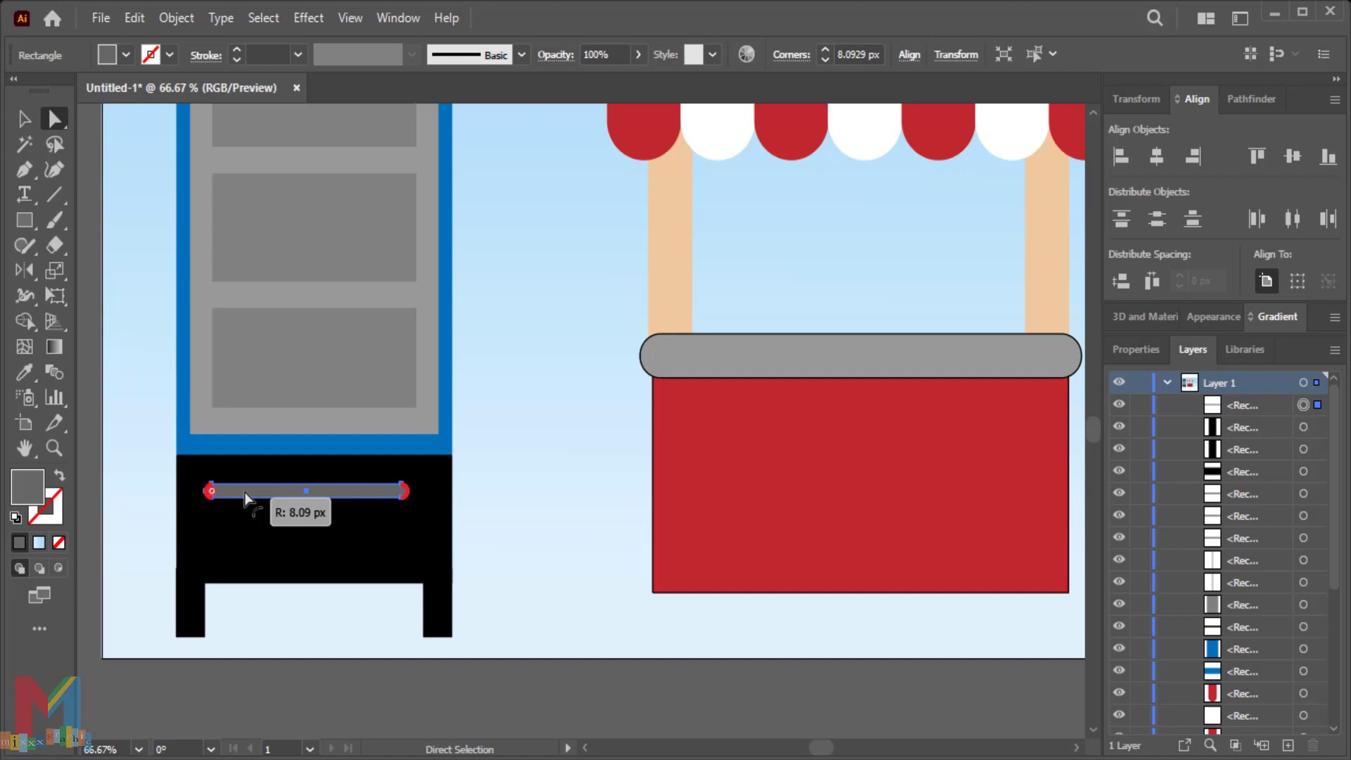
- Position the grey bar and duplicate it twice below into three stacked vent slats
left_click(22, 121)
left_click(508, 391)
left_click_drag(346, 497, 356, 551)
left_click(517, 512)
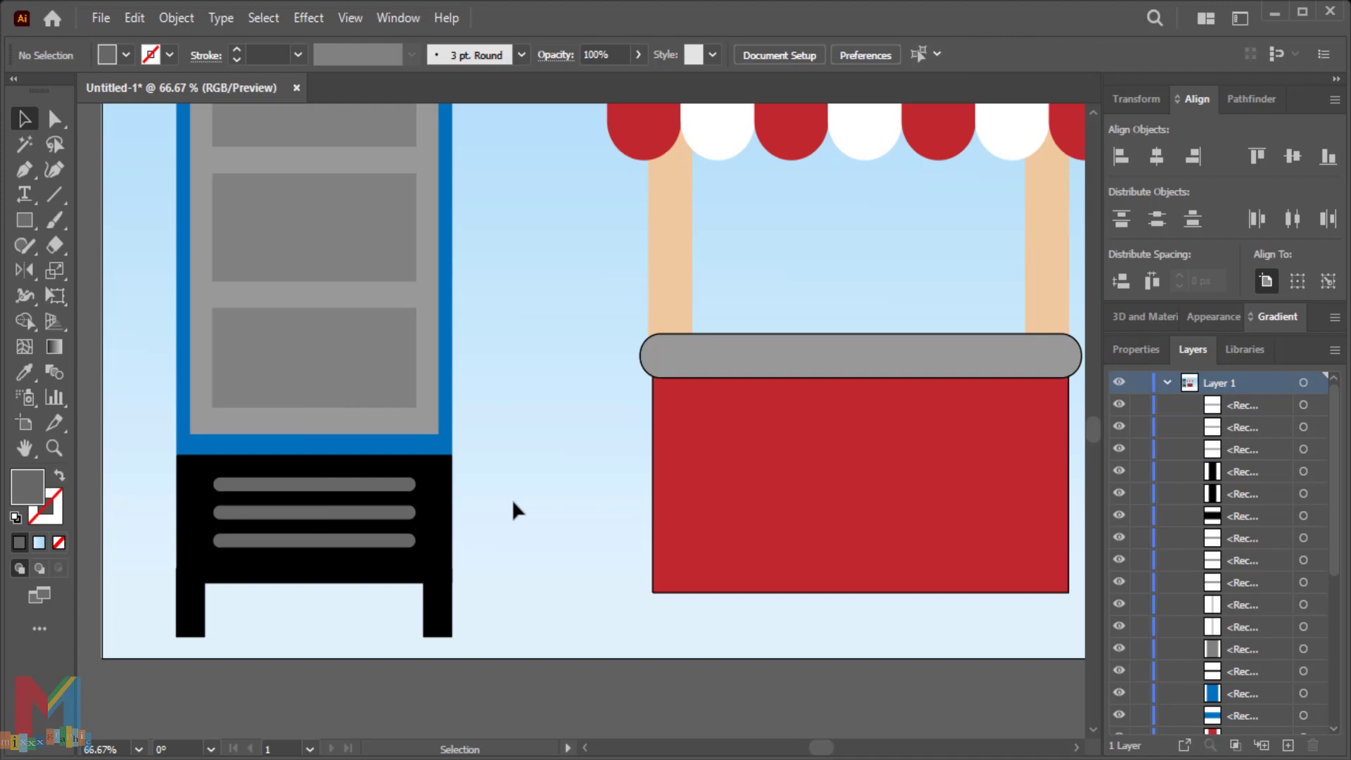
scroll(513, 501, "up", 3)
scroll(513, 501, "up", 1)
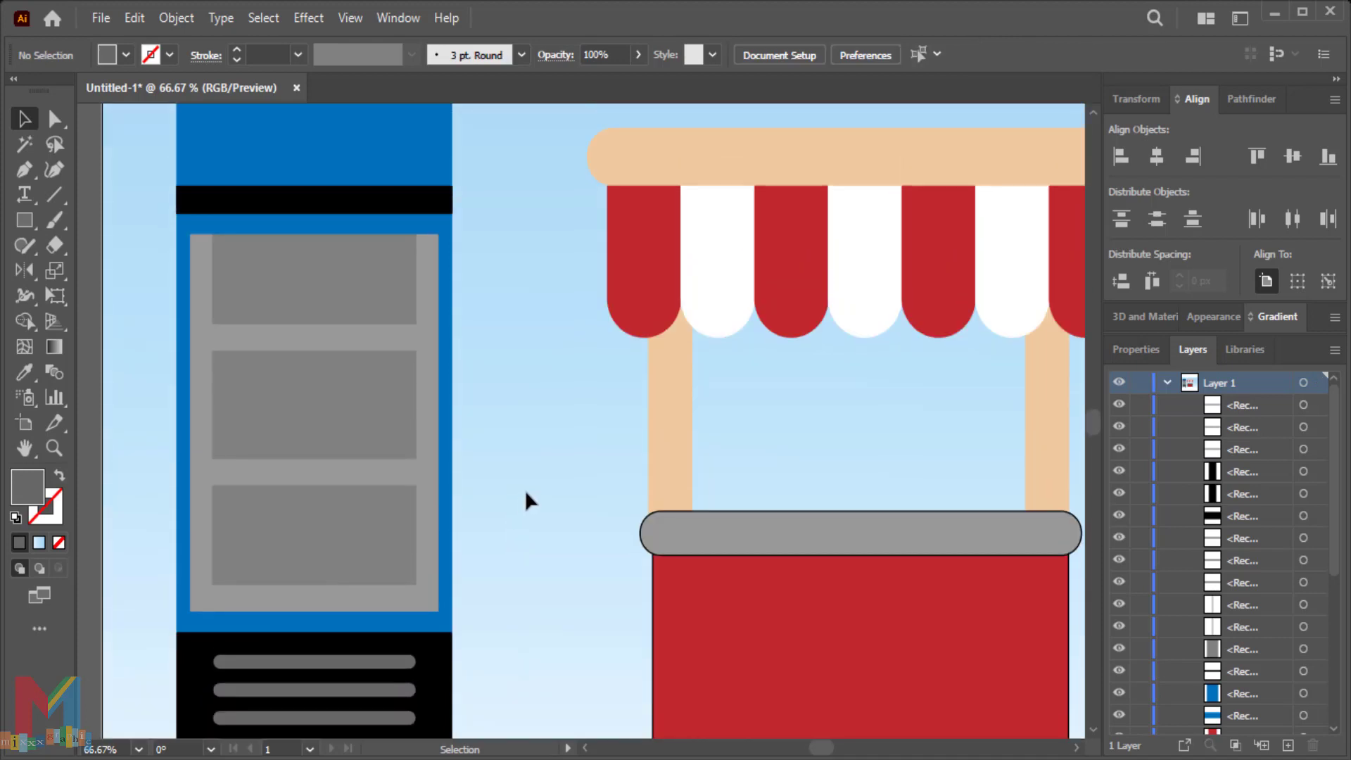
- Draw a small rectangle beside the cabinet with the Sky gradient, lightening its left blue stop
left_click_drag(568, 348, 531, 432)
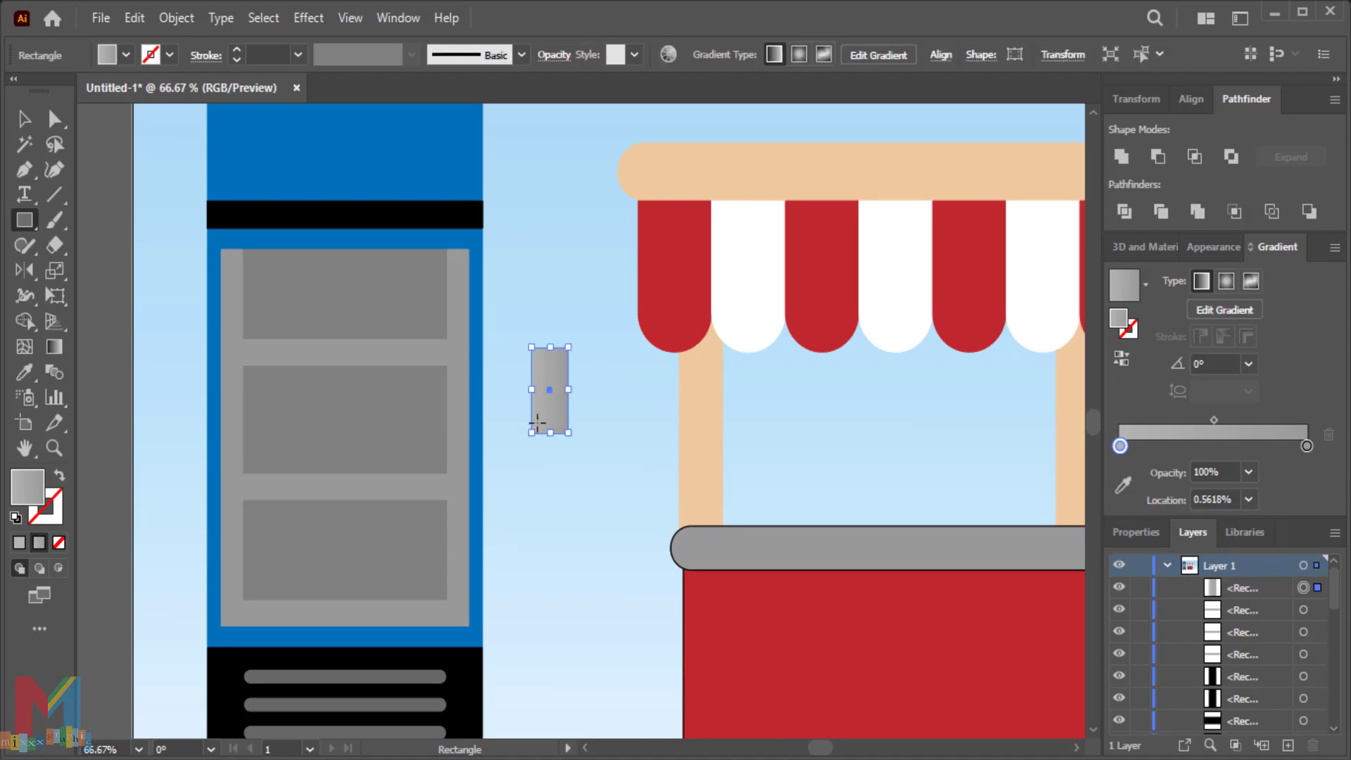
left_click(1146, 285)
scroll(1056, 394, "up", 5)
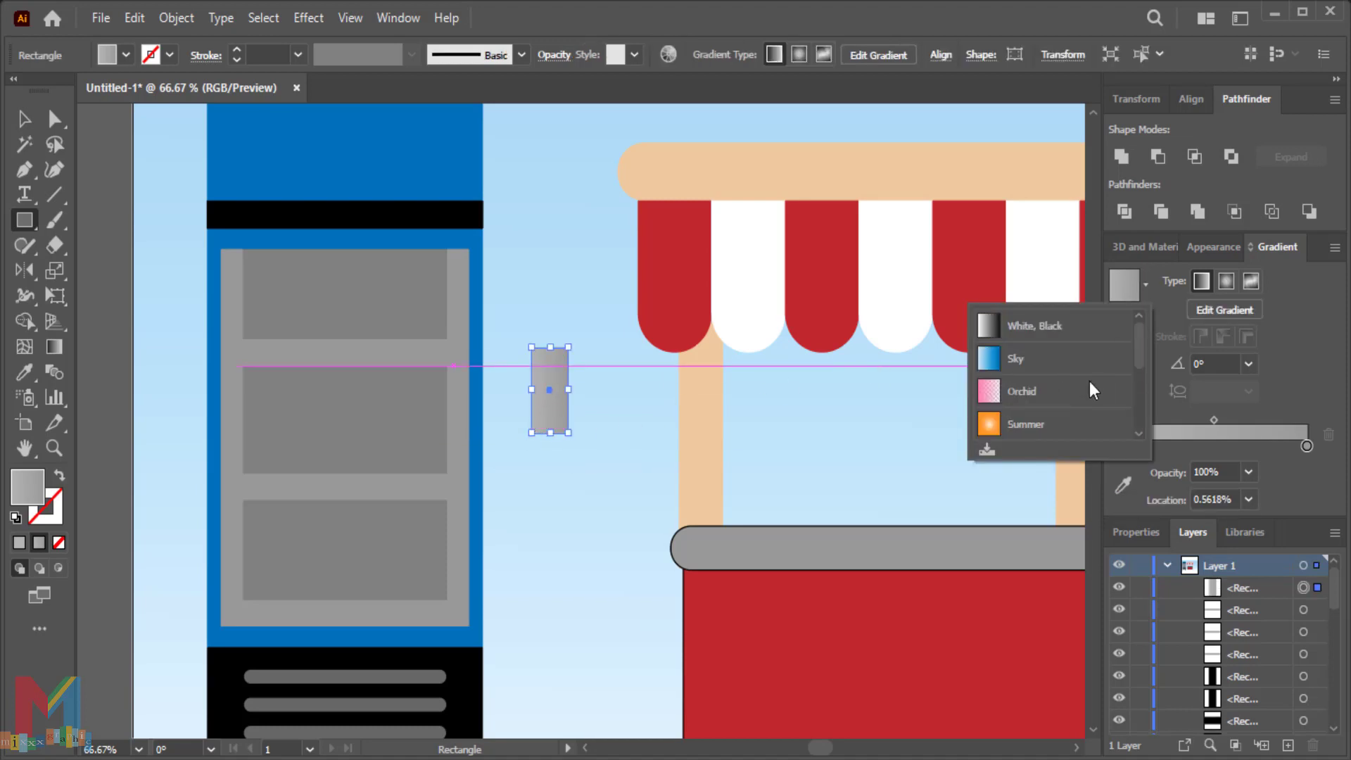
left_click(1070, 362)
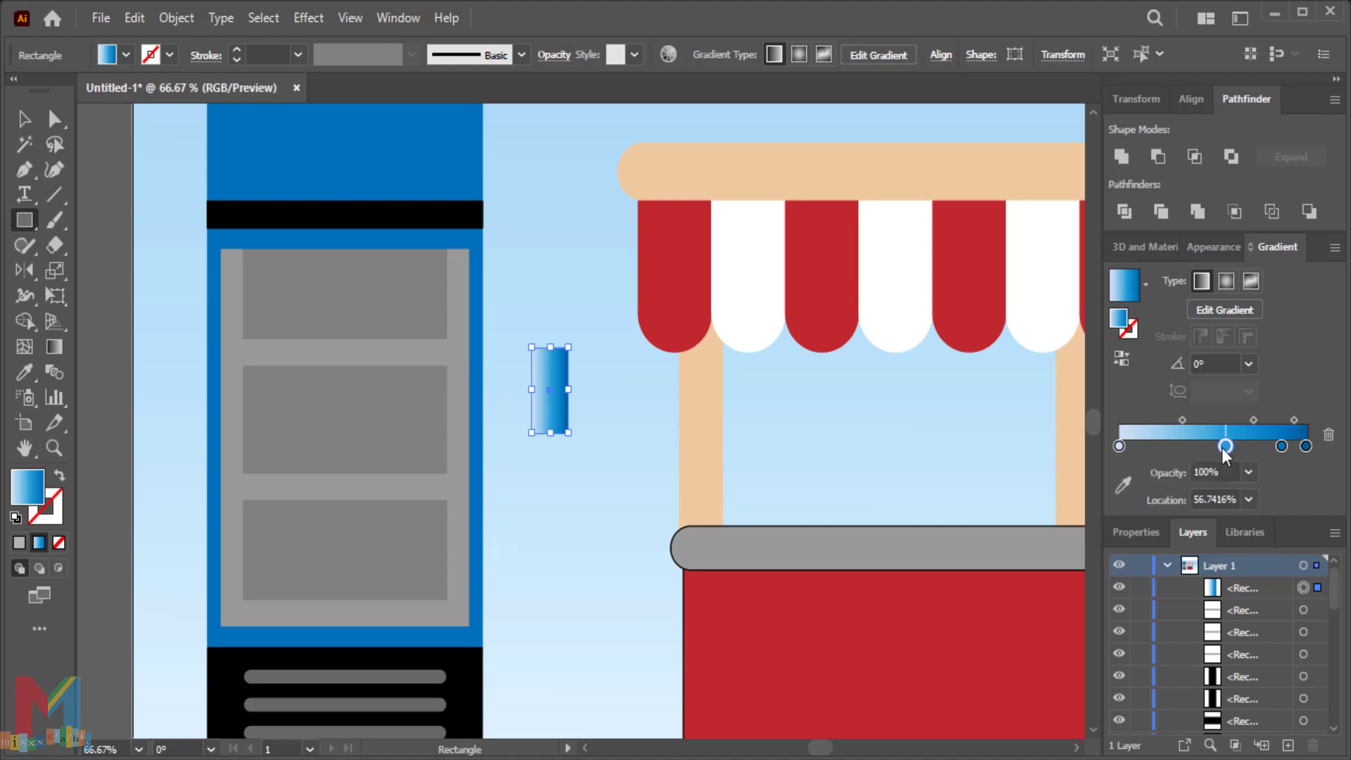
mouse_move(1225, 445)
left_mouse_down()
mouse_move(1148, 445)
mouse_move(1329, 434)
mouse_move(1119, 449)
left_mouse_up()
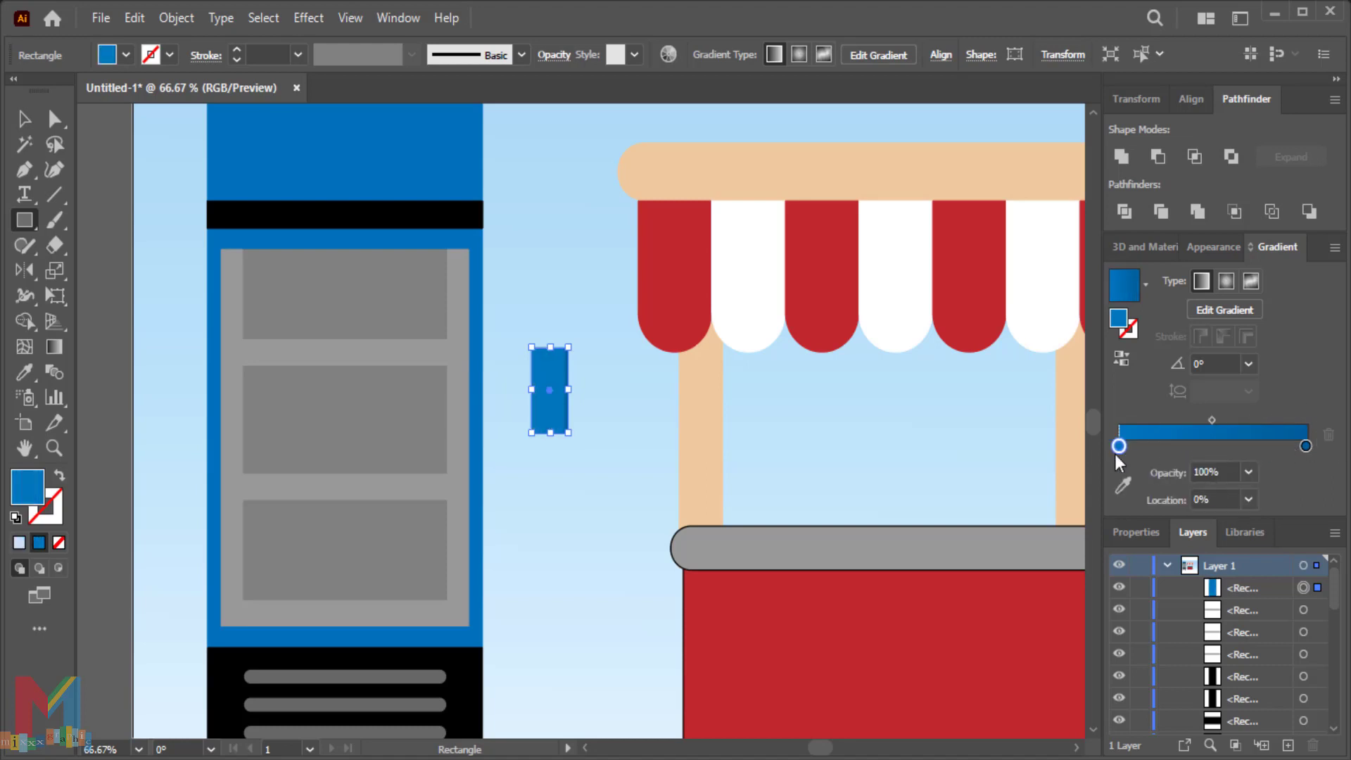
double_click(1119, 446)
left_click(1151, 528)
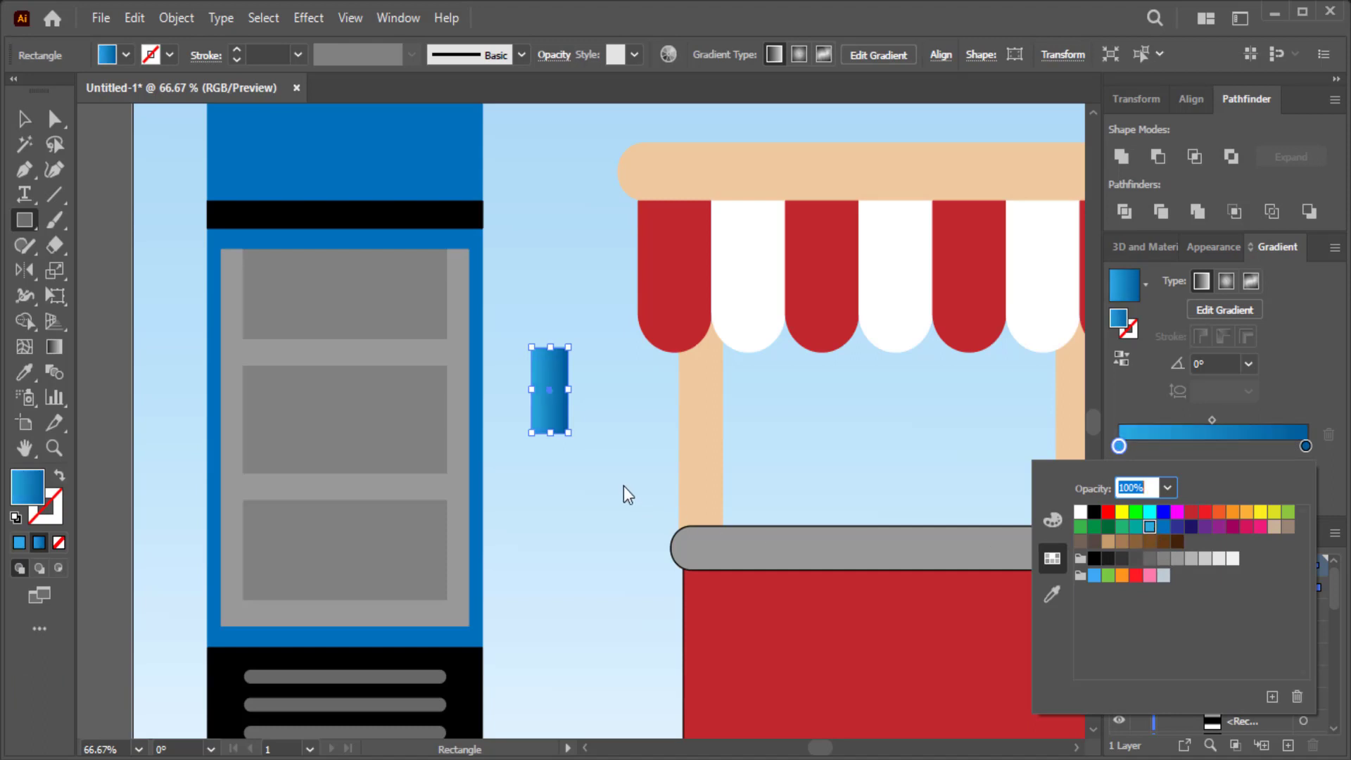
key("Escape")
key("v")
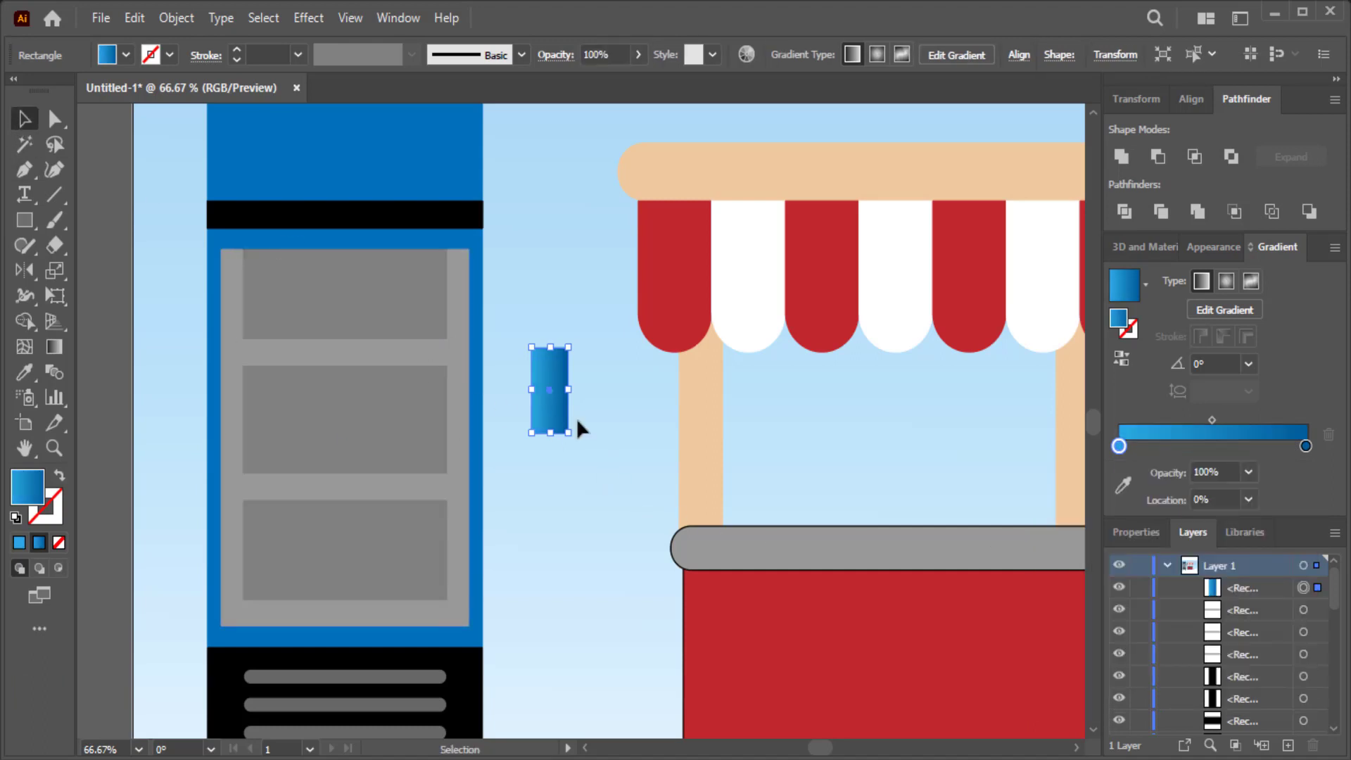
left_click(576, 422)
key("ctrl+plus")
key("ctrl+plus")
- Round the blue can's corners and draw a flat light grey ellipse below it
left_click(511, 318)
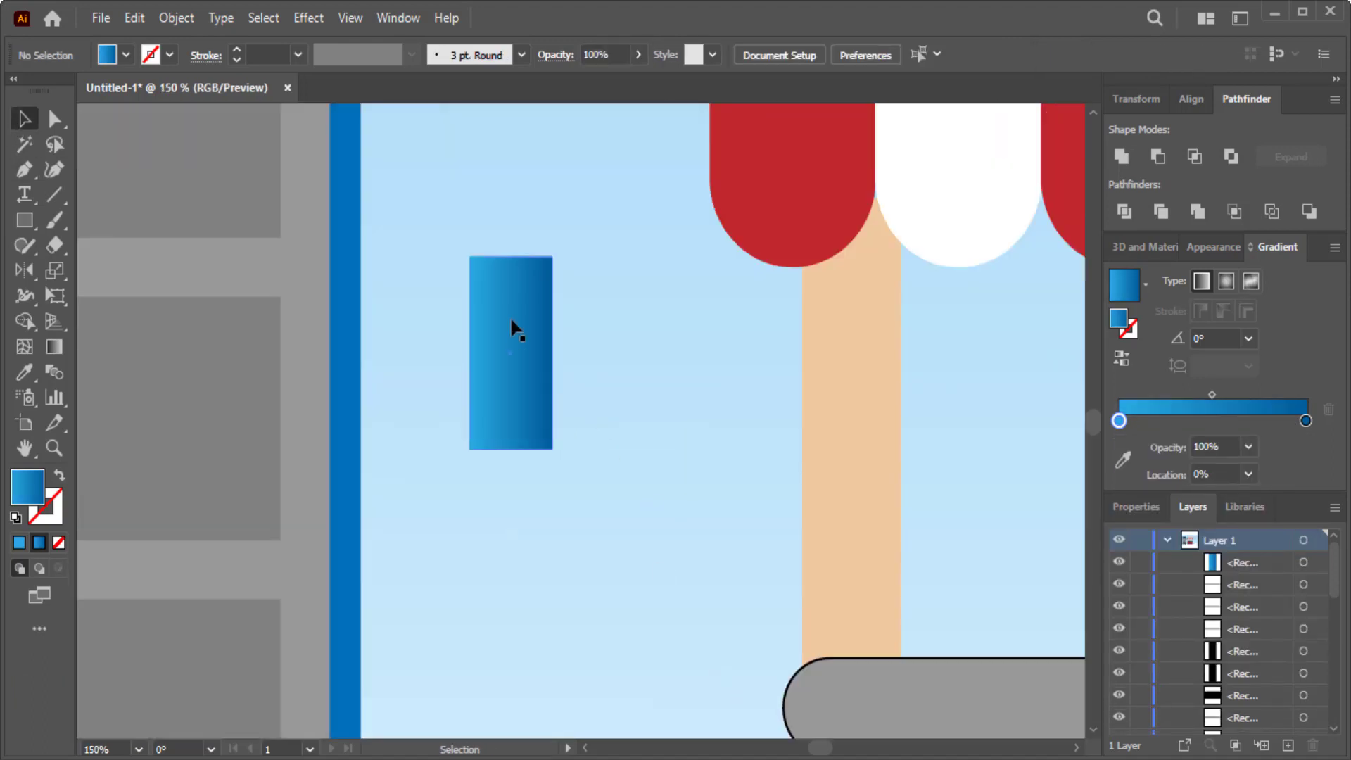
left_click_drag(484, 278, 486, 282)
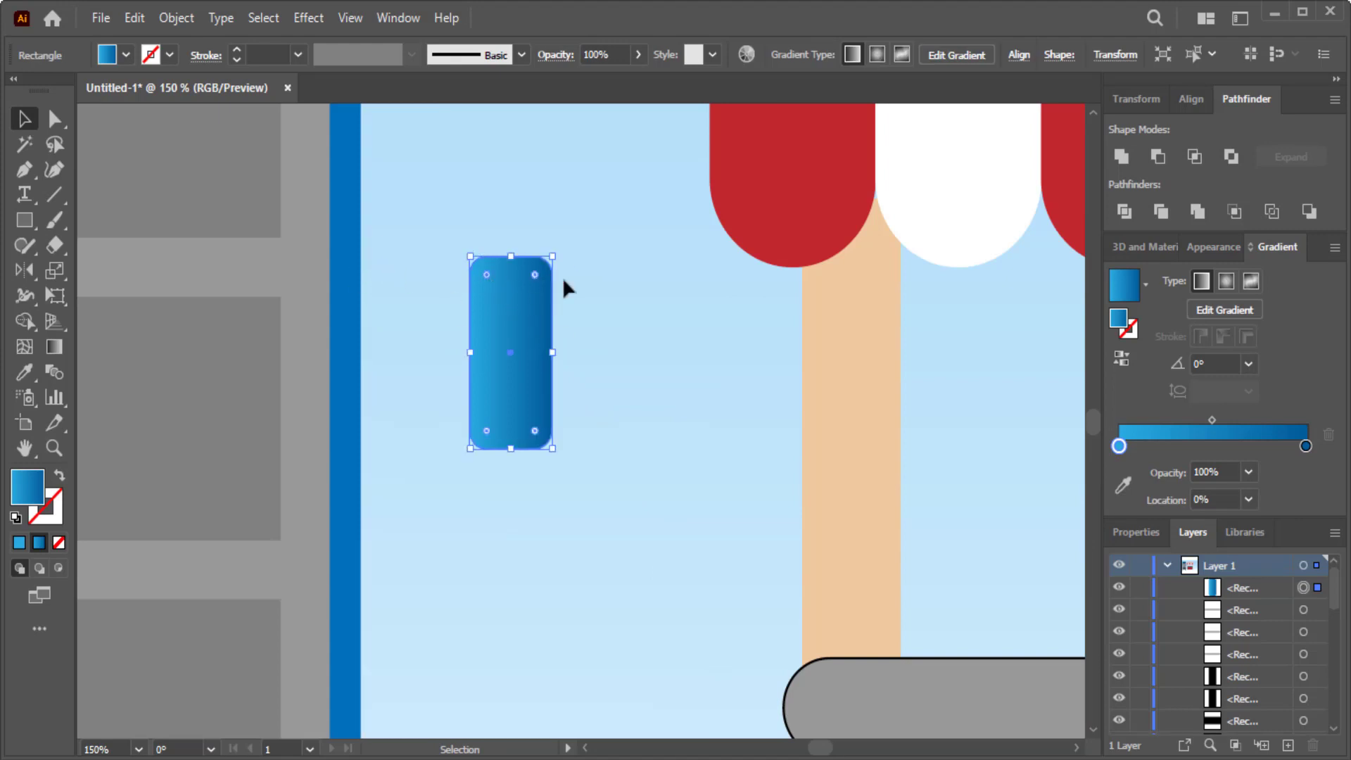
left_click(612, 282)
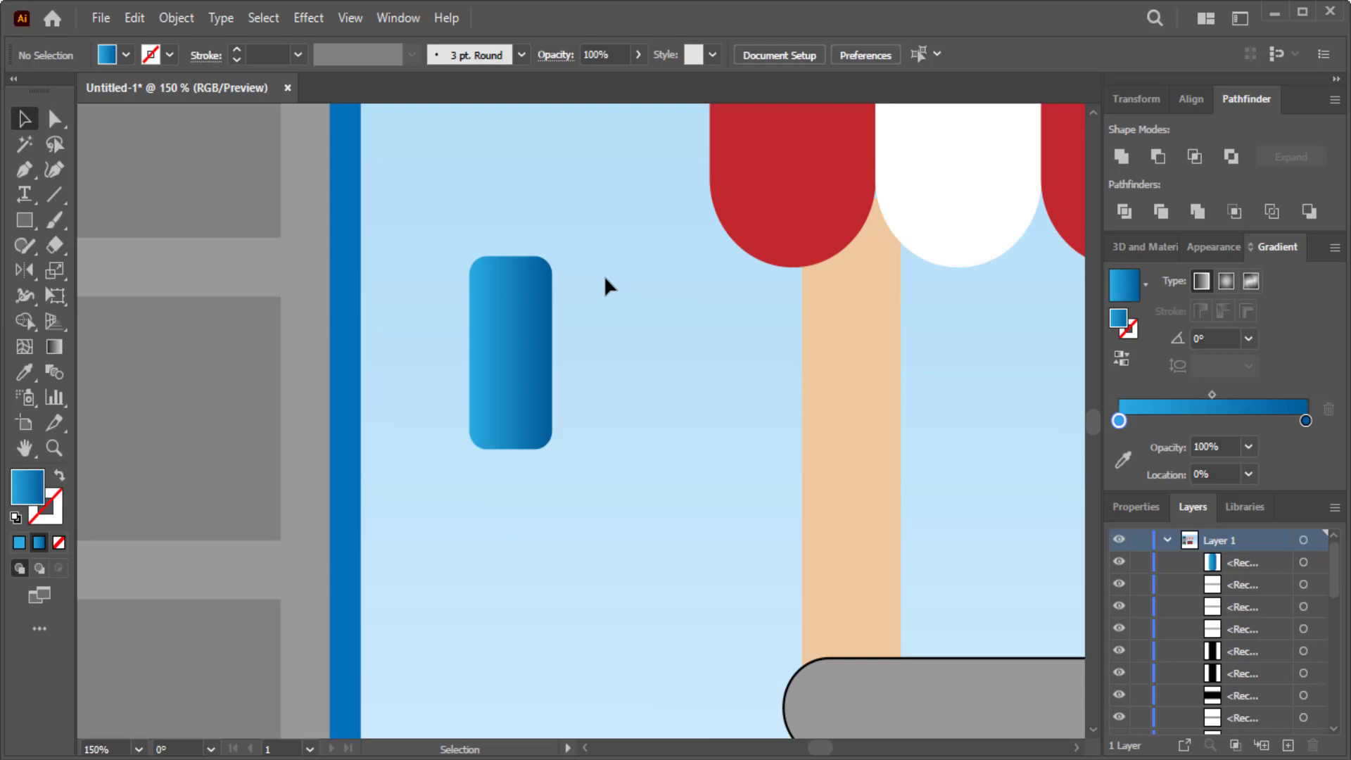
right_click(29, 226)
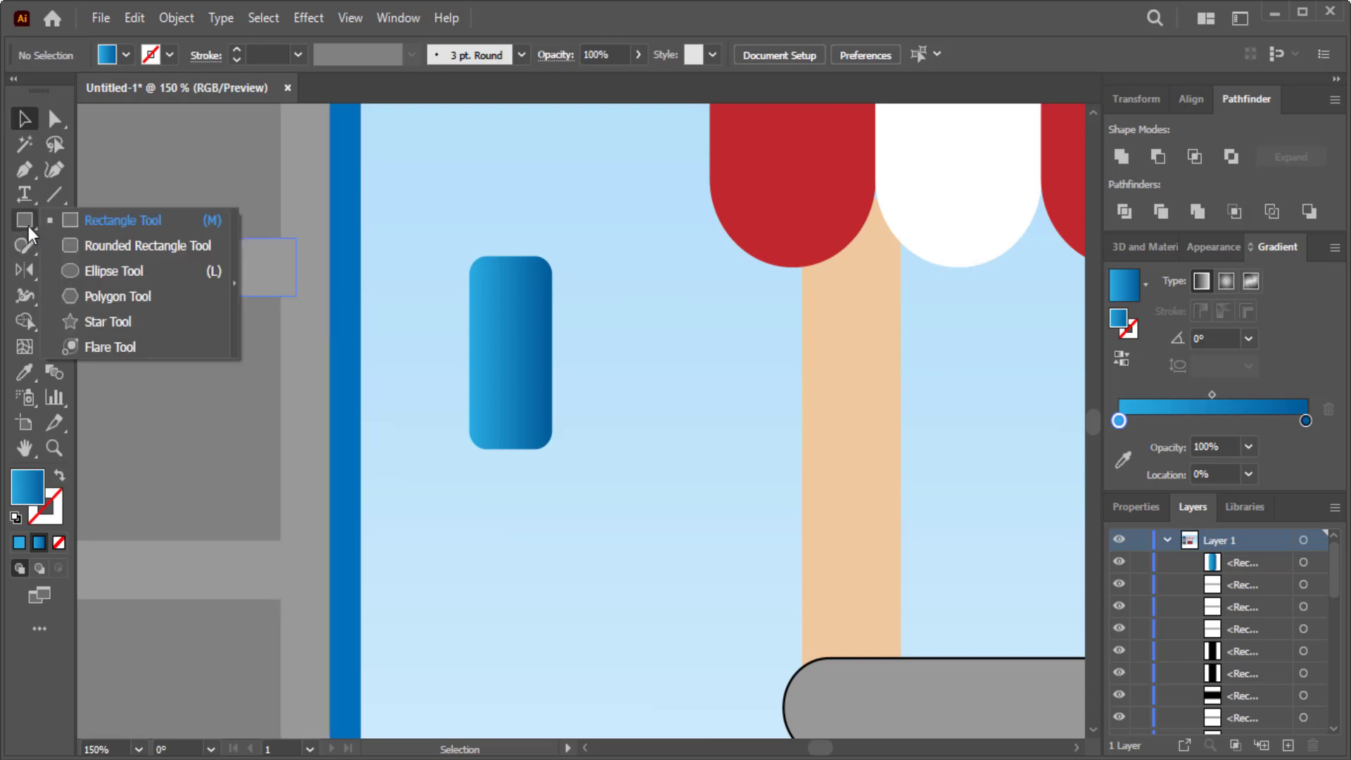
left_click(99, 273)
left_click_drag(551, 494, 462, 524)
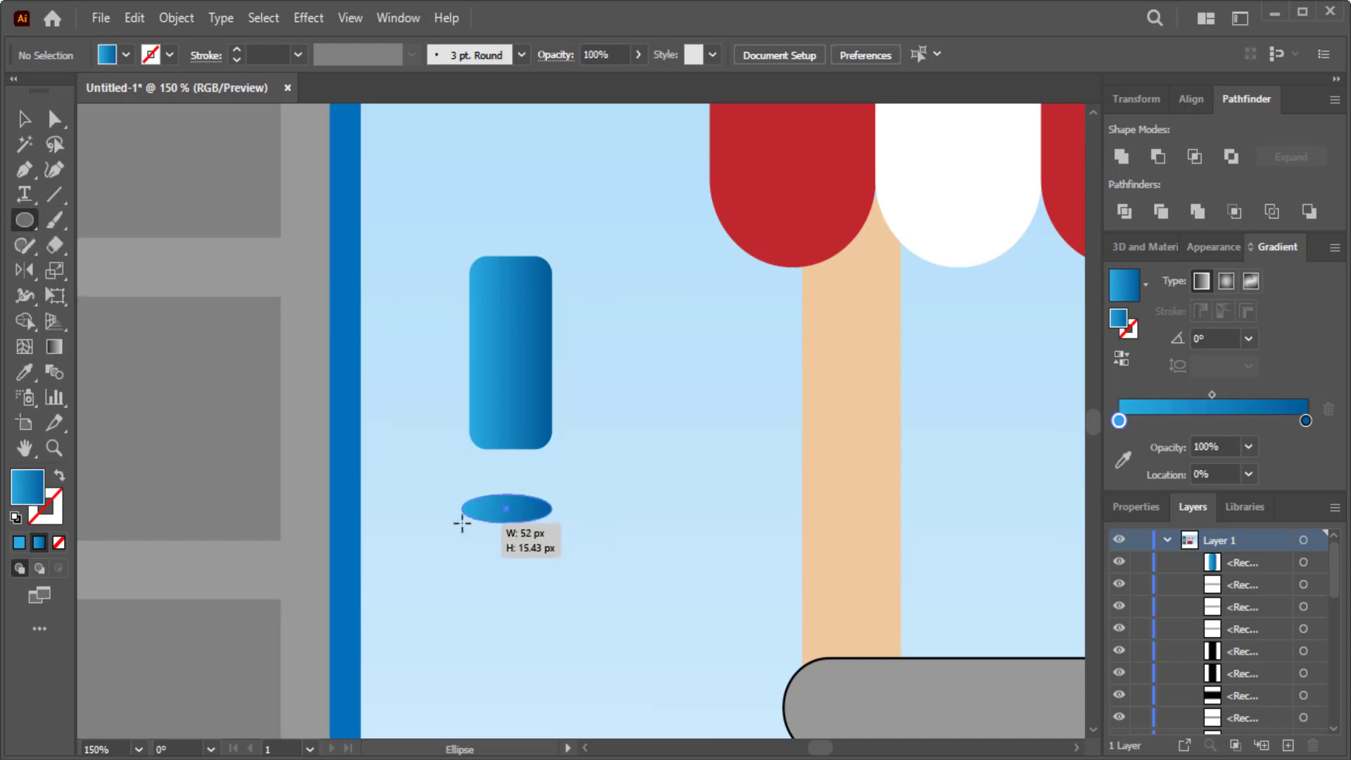
left_click(126, 55)
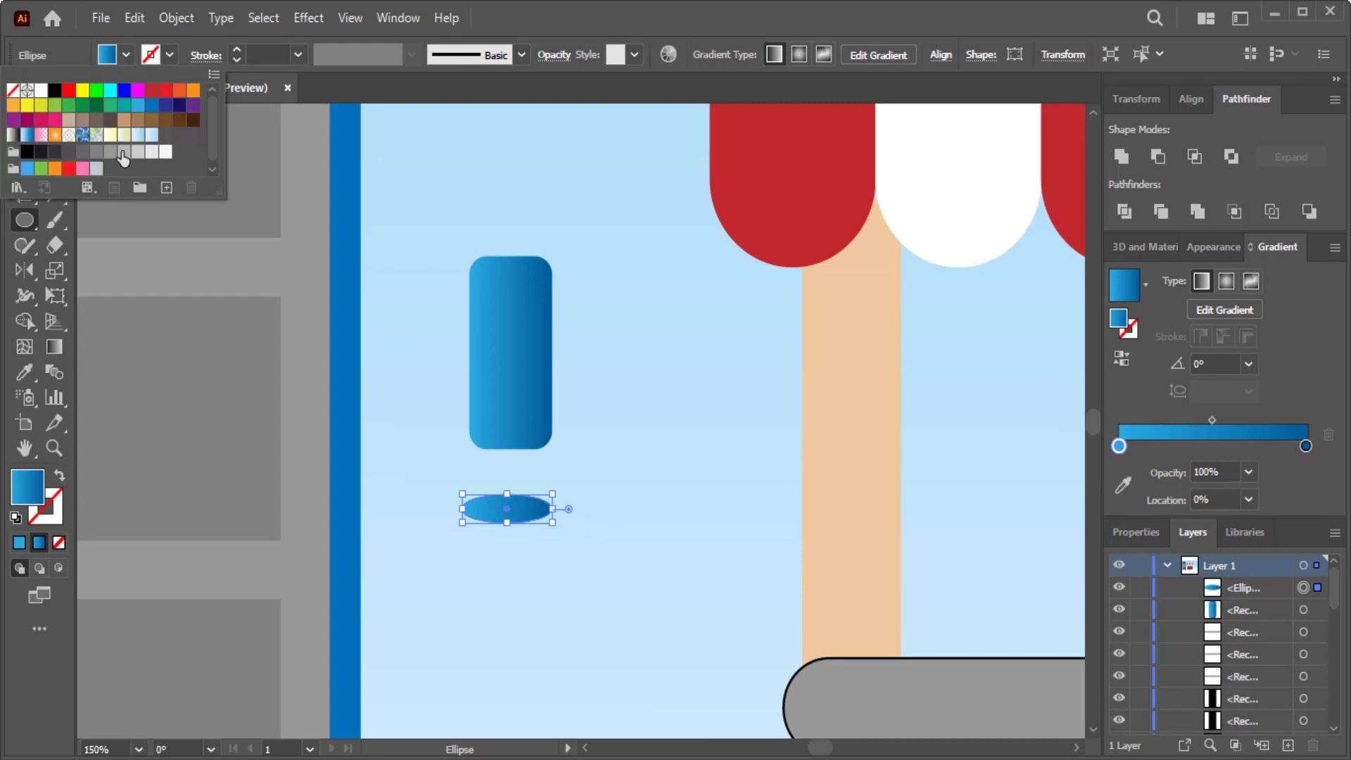
left_click(123, 153)
left_click(623, 455)
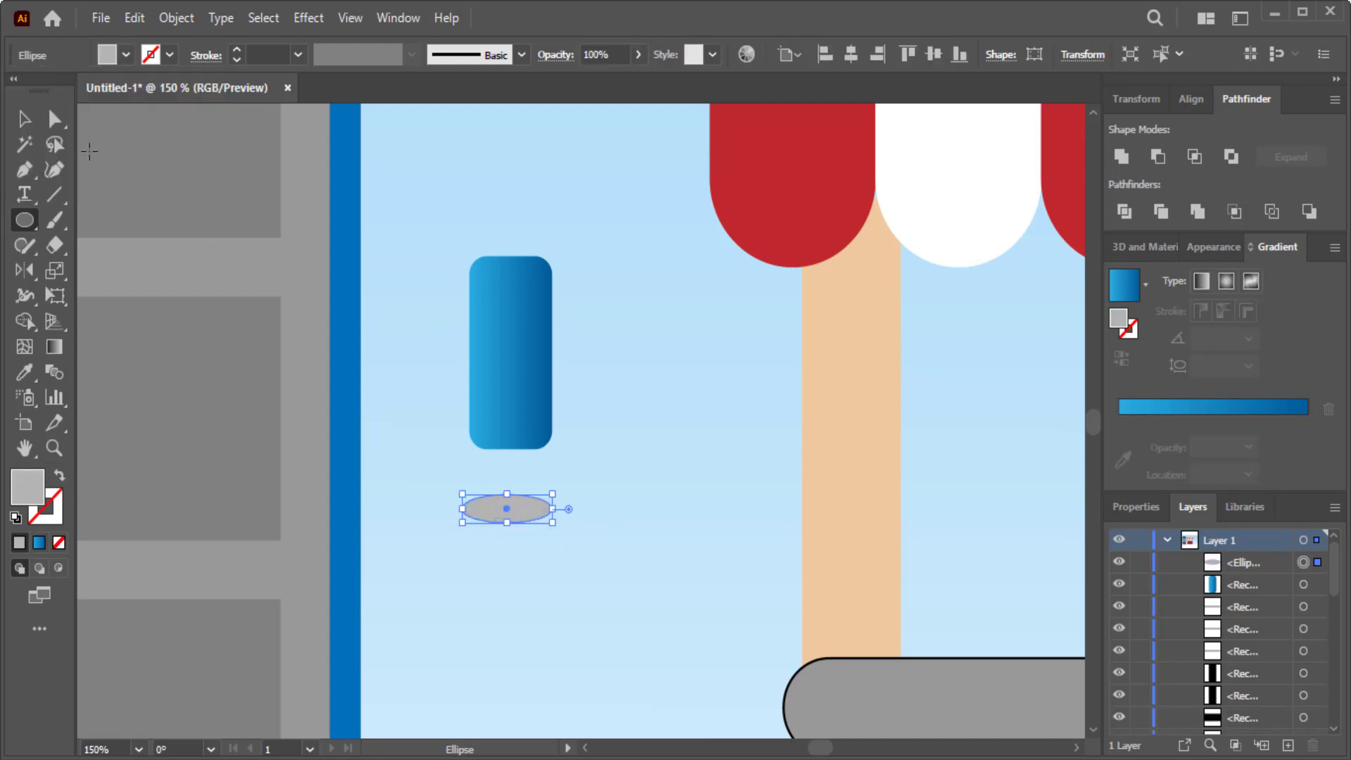
left_click(24, 118)
left_click(381, 277)
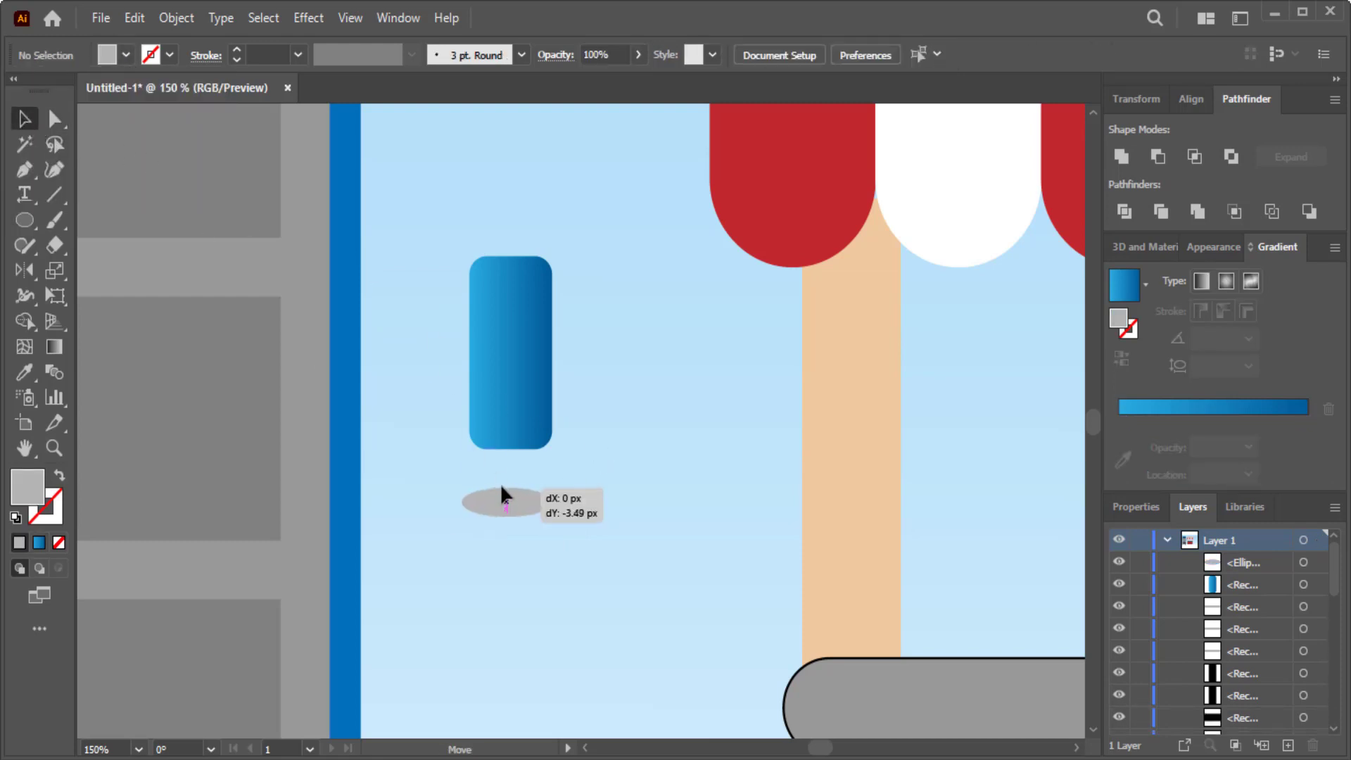
- Subtract a raised ellipse copy with Minus Front to make a crescent, and tuck it under the can
left_click(500, 501)
left_click_drag(499, 523, 499, 517)
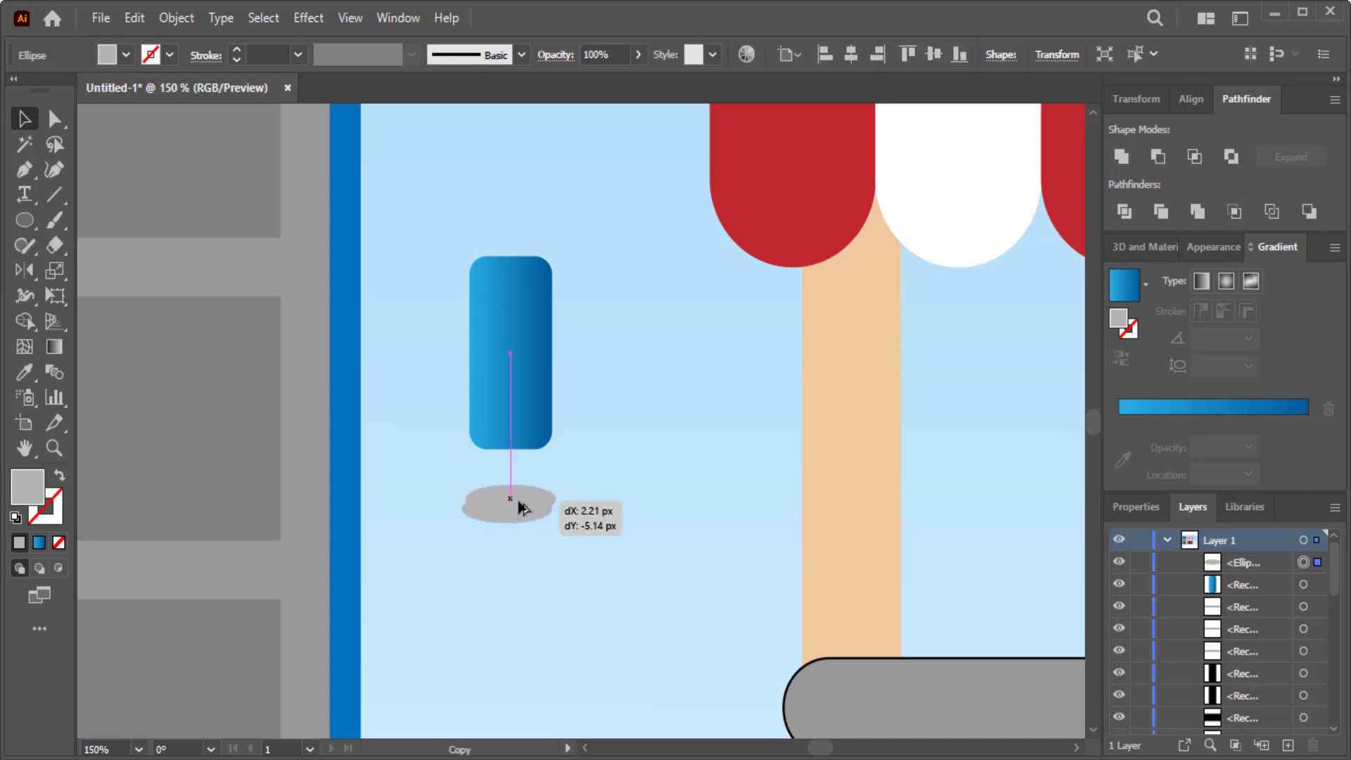
left_click_drag(602, 501, 482, 543)
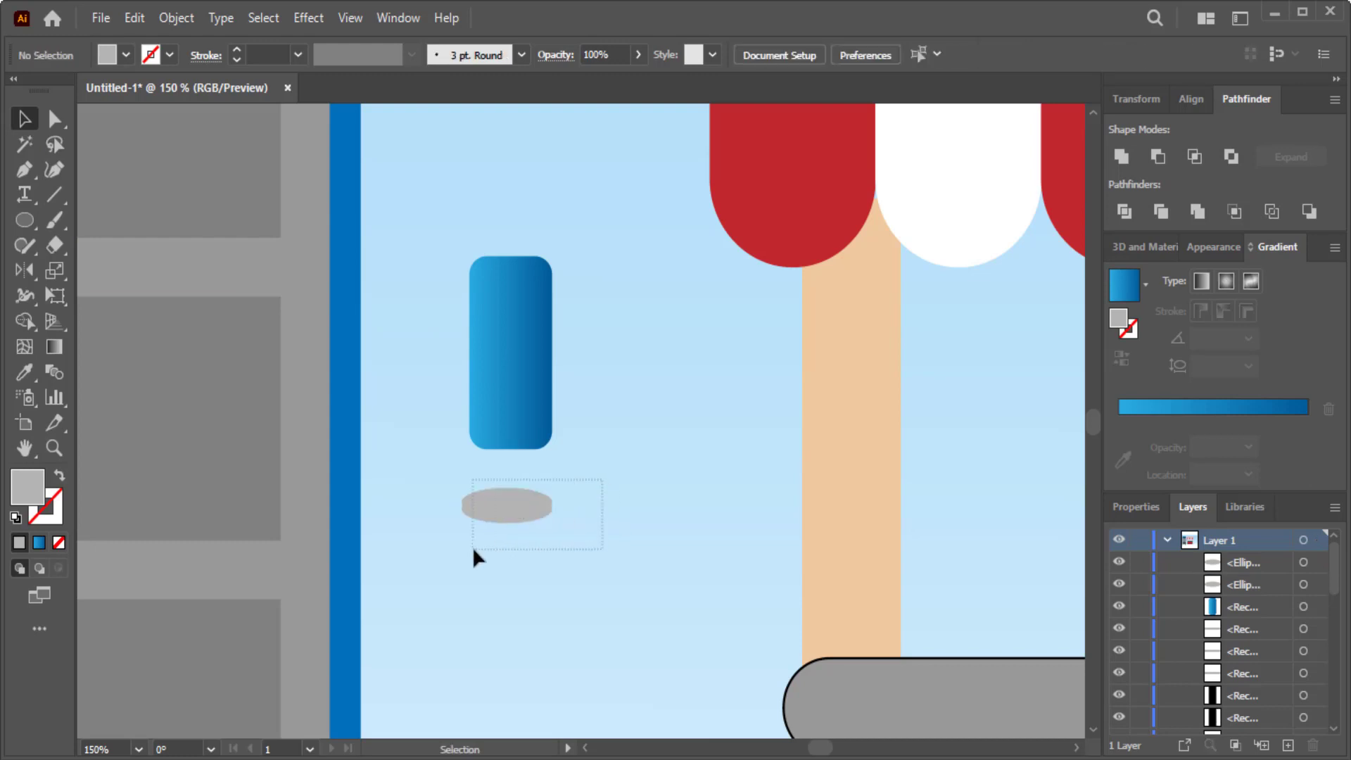
left_click(1158, 156)
left_click(617, 516)
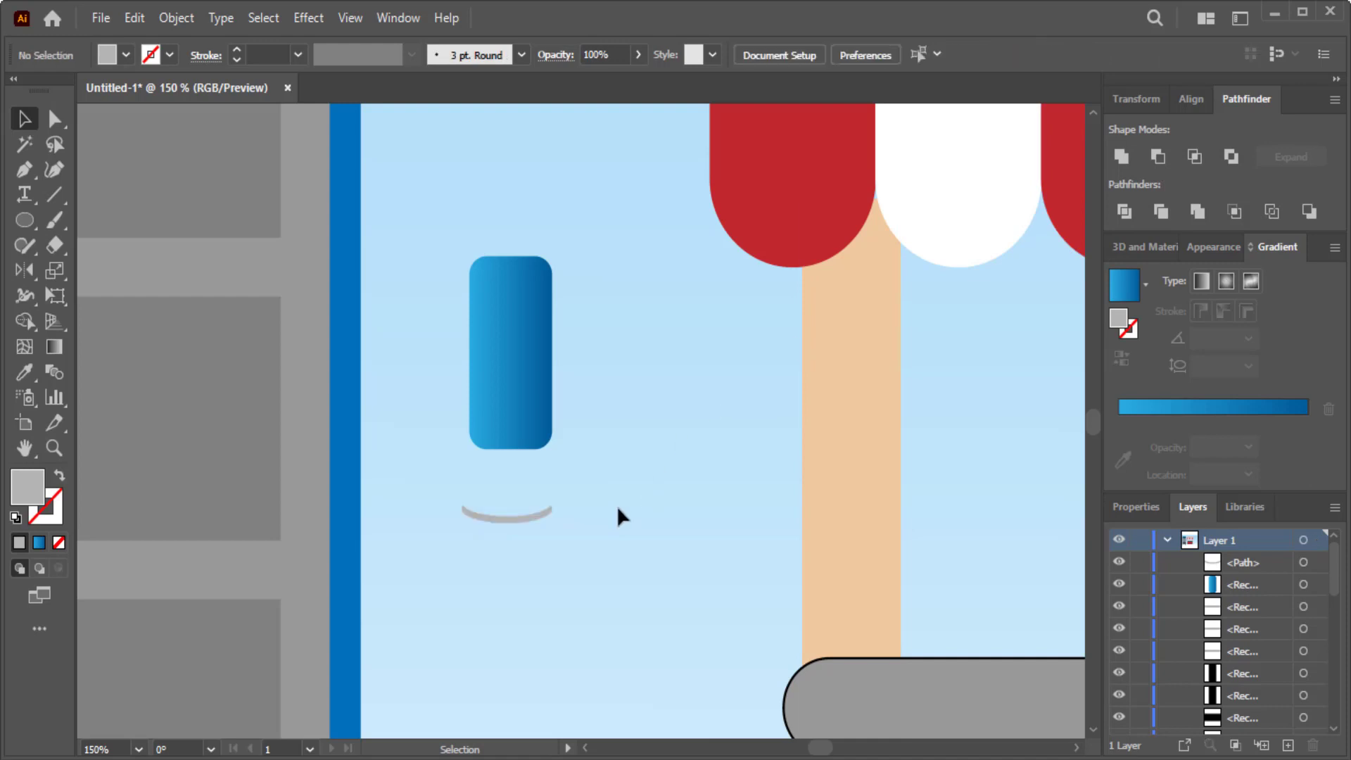
left_click_drag(515, 521, 521, 449)
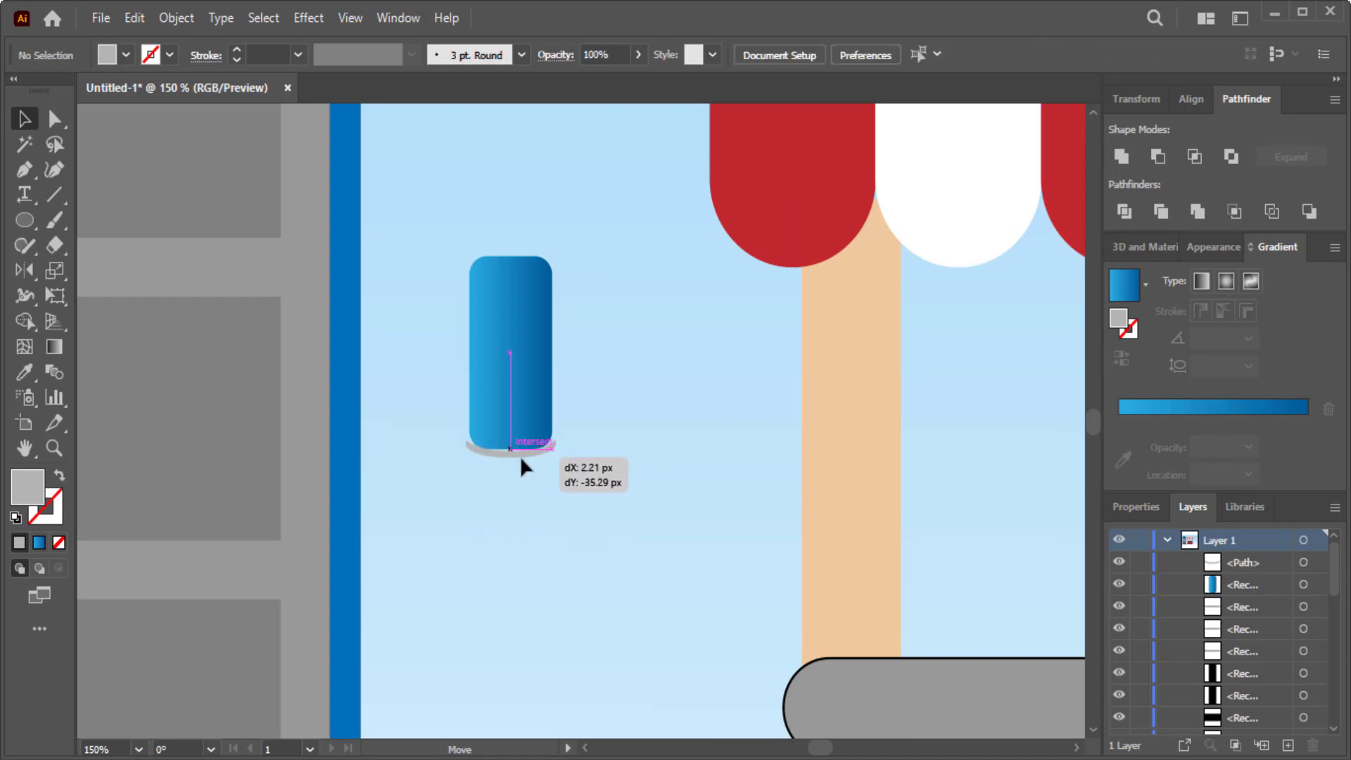
left_click(572, 478)
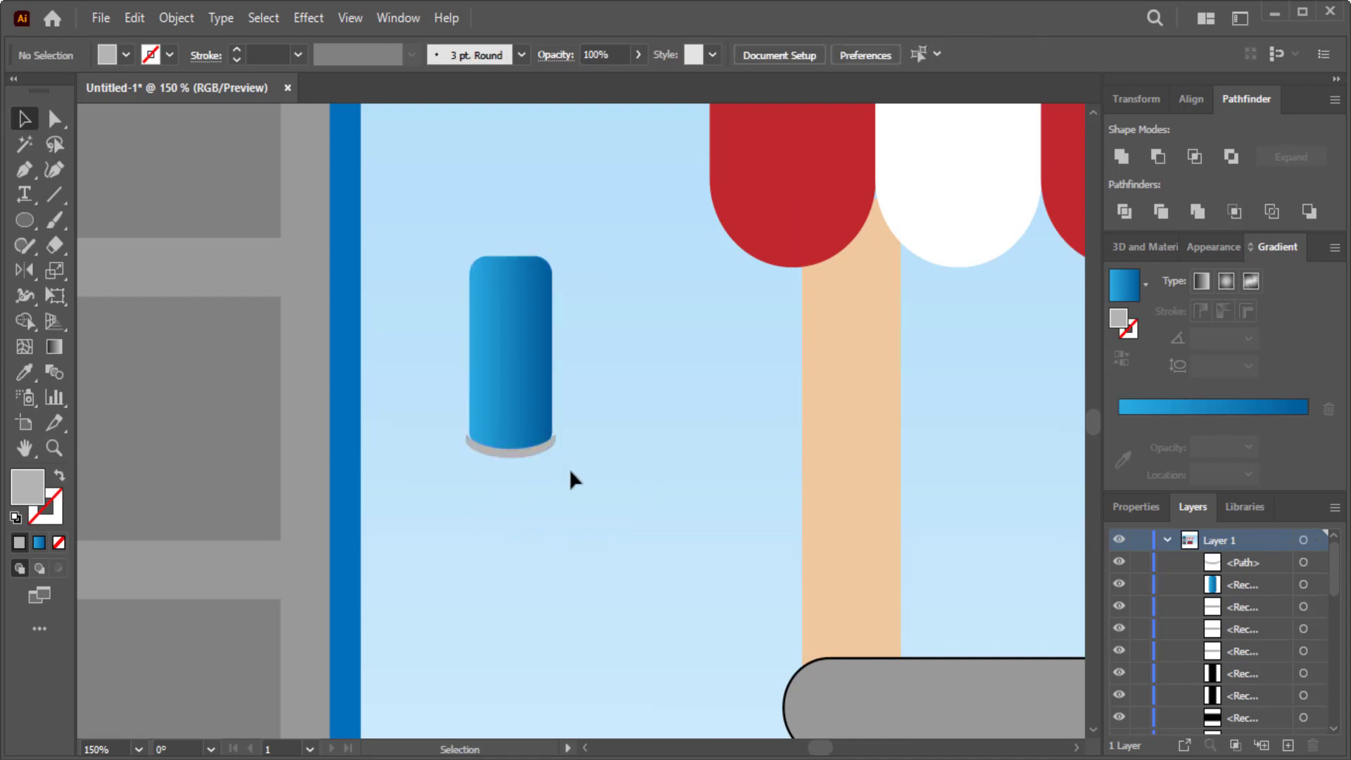
left_click(542, 451)
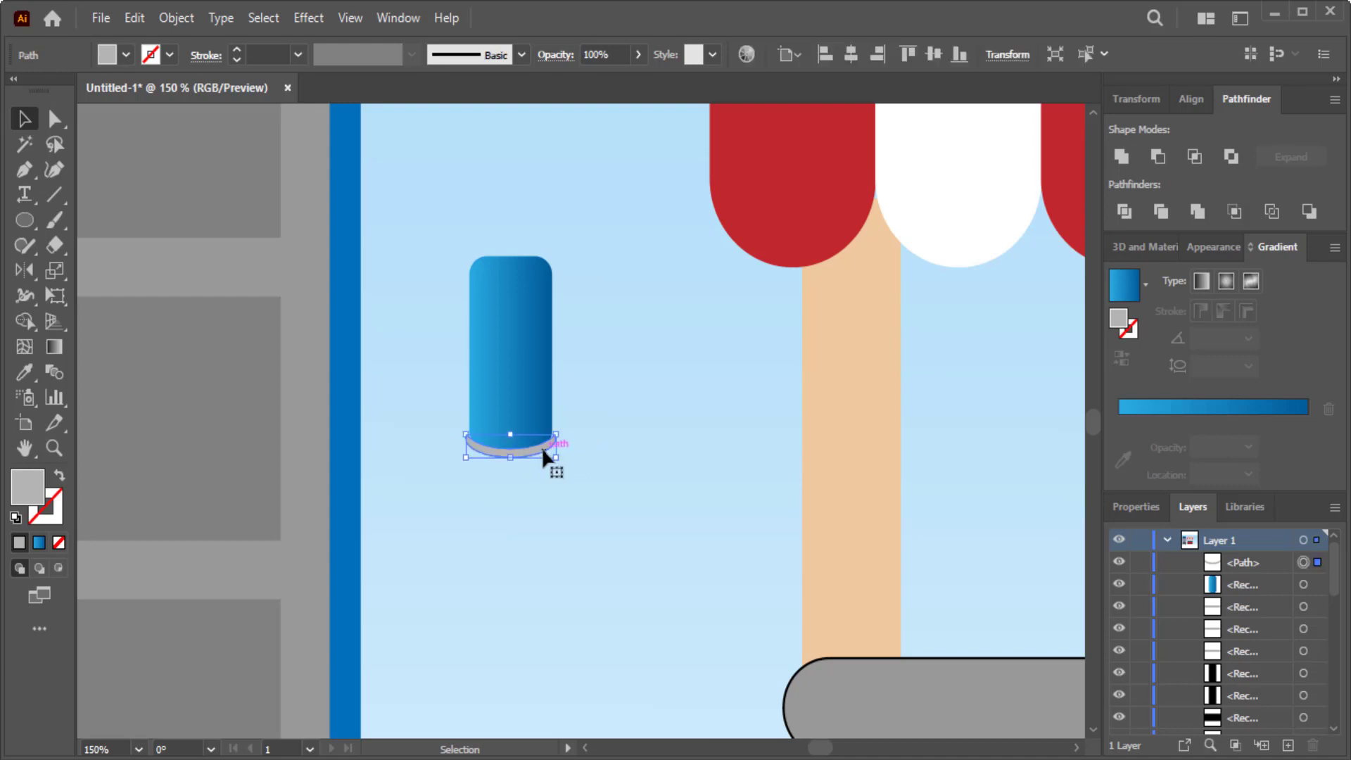
- Stretch the crescent's left and right sides to match the can's width
key("ctrl+plus")
key("ctrl+plus")
key("v")
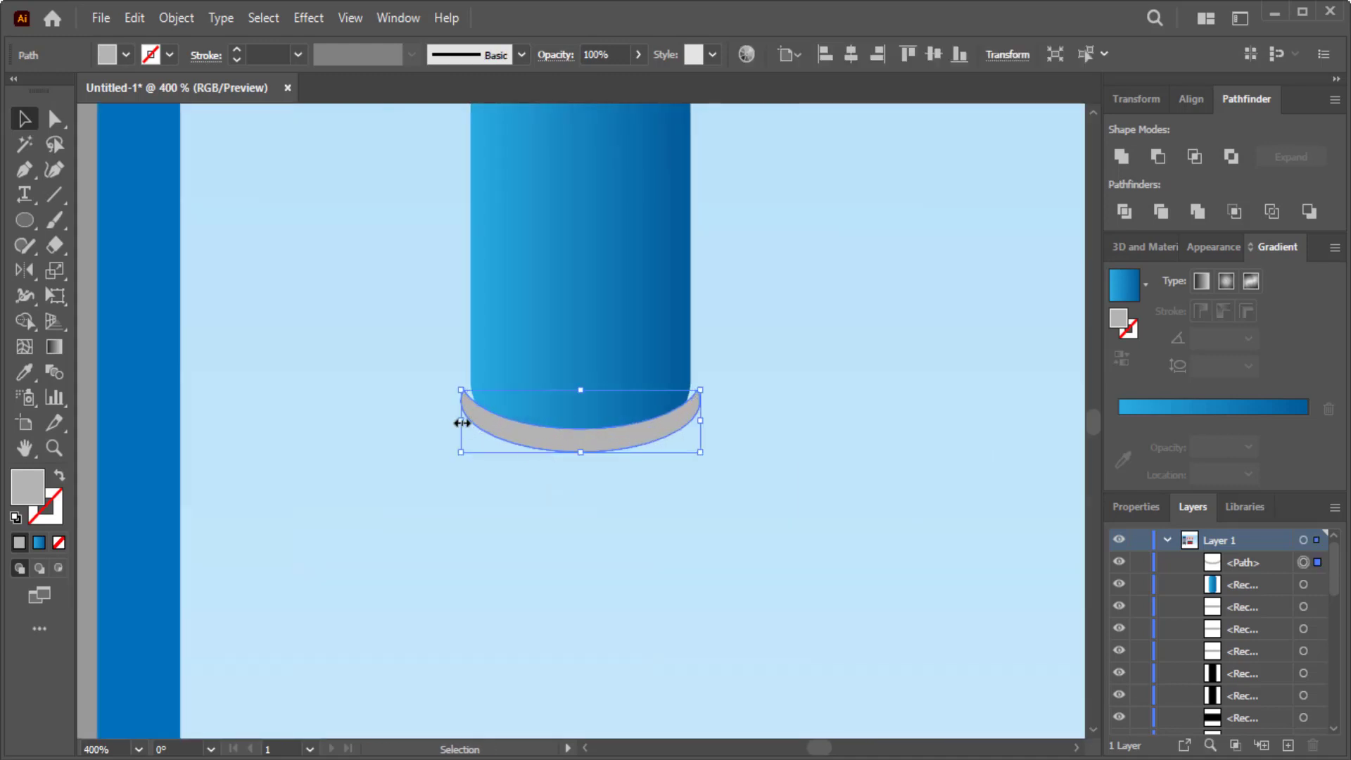
left_click_drag(459, 420, 470, 423)
left_click_drag(699, 420, 692, 421)
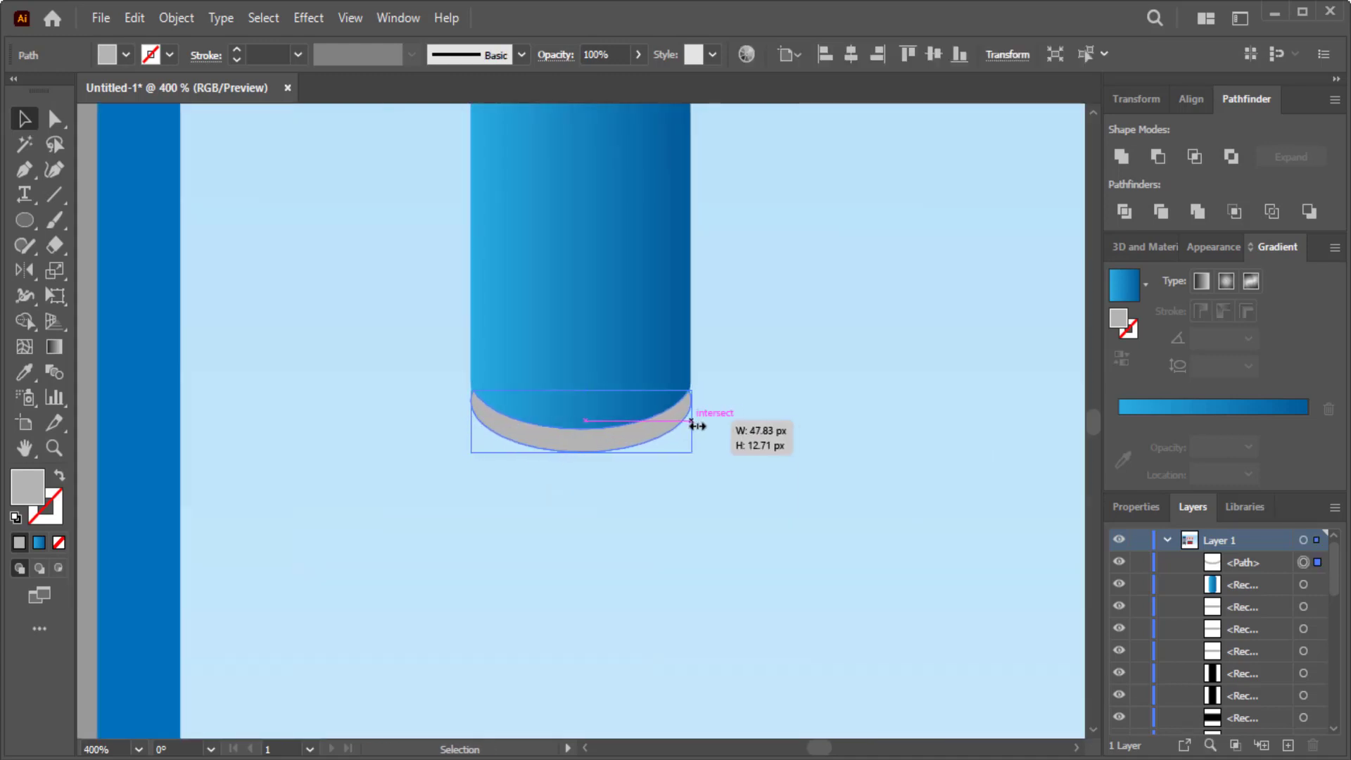
left_click(743, 445)
left_click(683, 421)
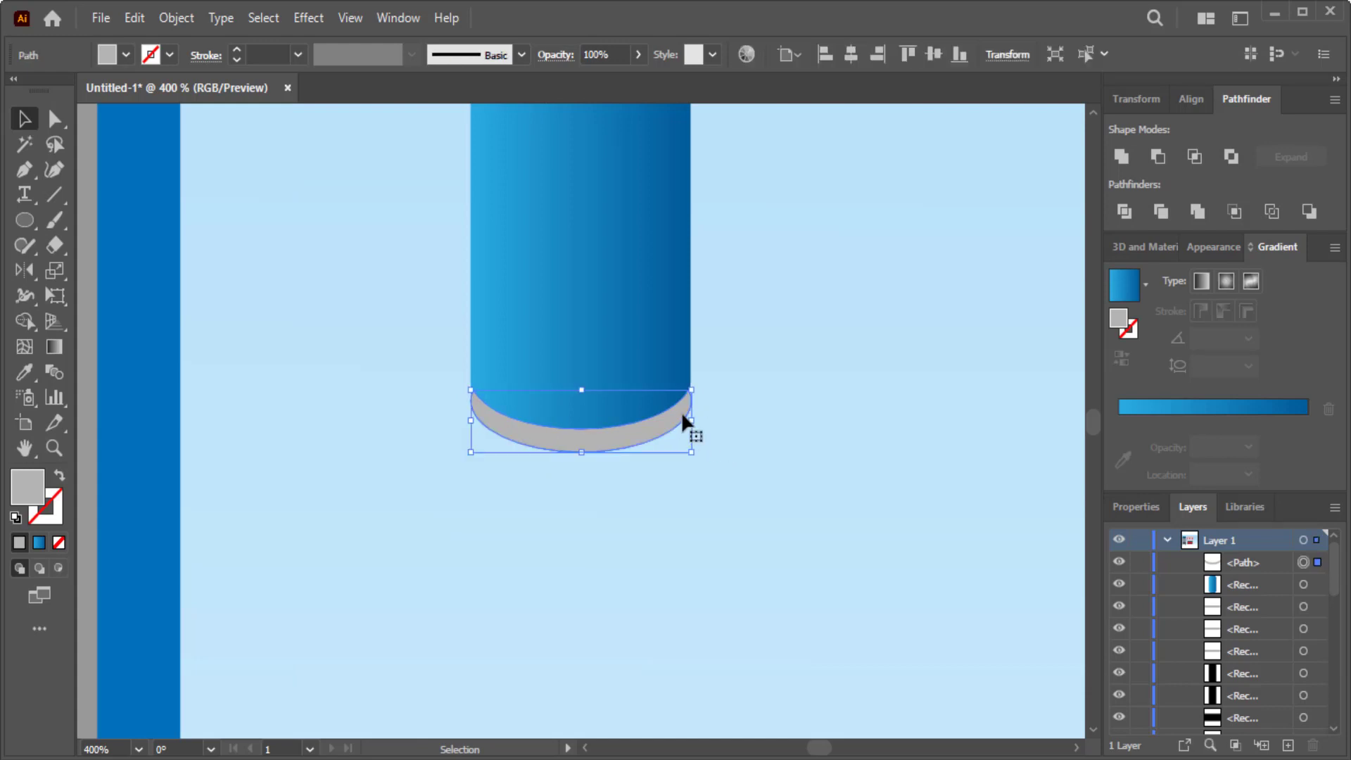
left_click(761, 420)
left_click(688, 424)
- Fill the rim with the White, Black gradient and change its dark stop to light grey
left_click(1145, 287)
scroll(1036, 331, "up", 3)
left_click(1036, 328)
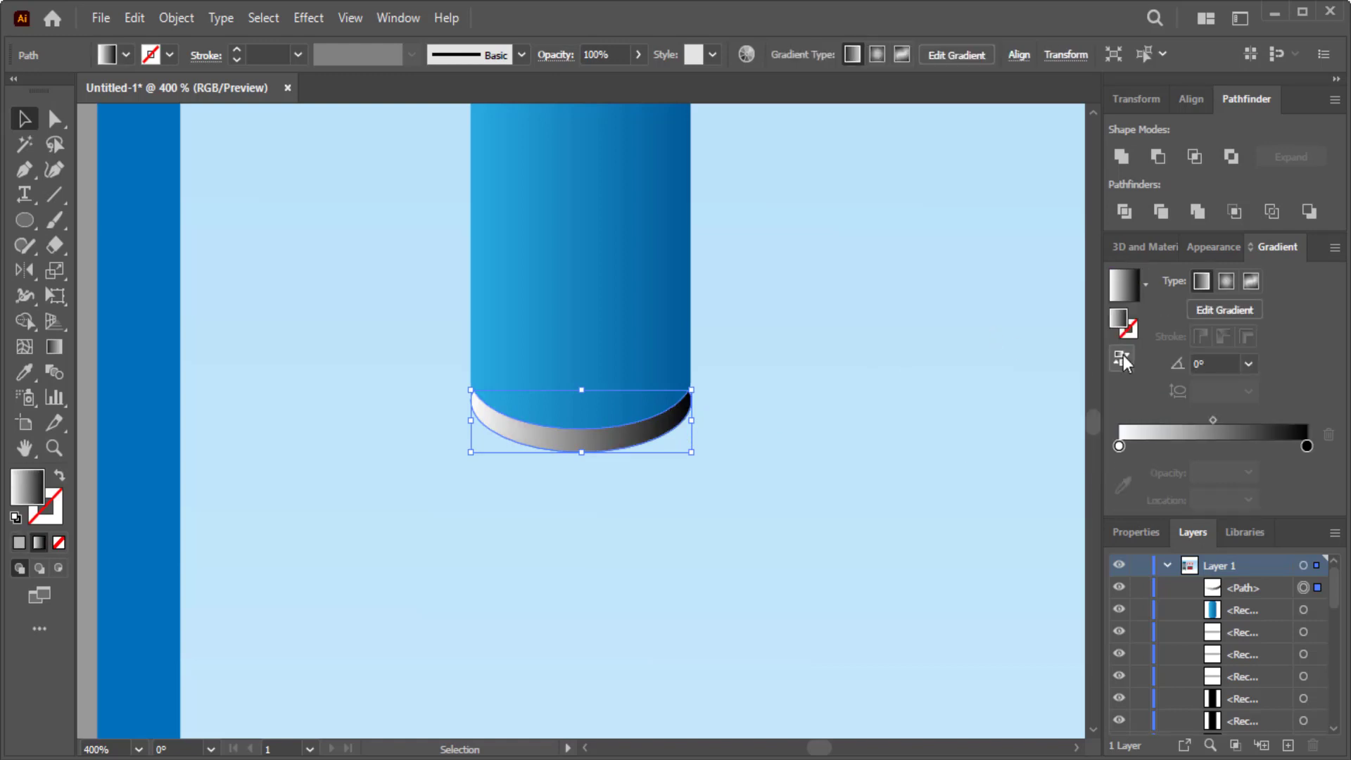
double_click(1307, 446)
left_click(1161, 557)
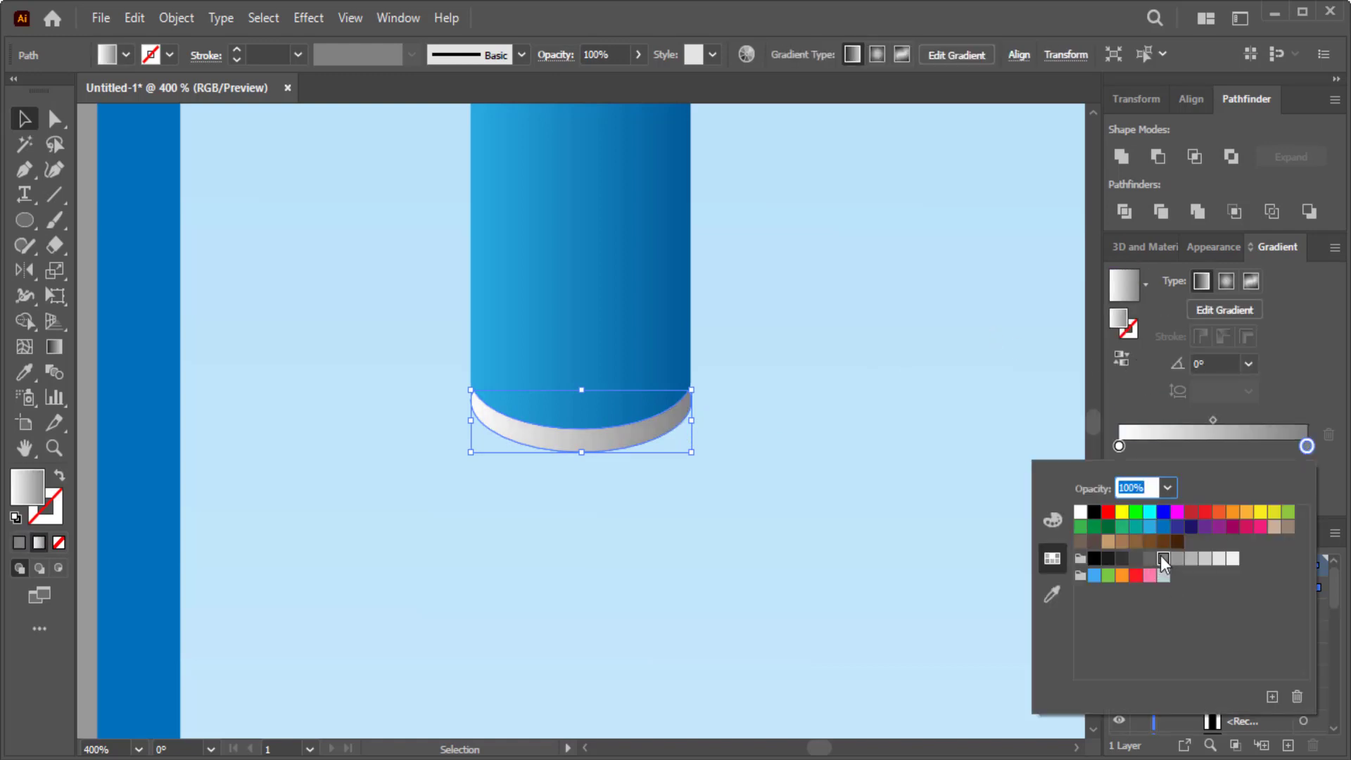
left_click(877, 539)
left_click(859, 501)
scroll(860, 501, "up", 2)
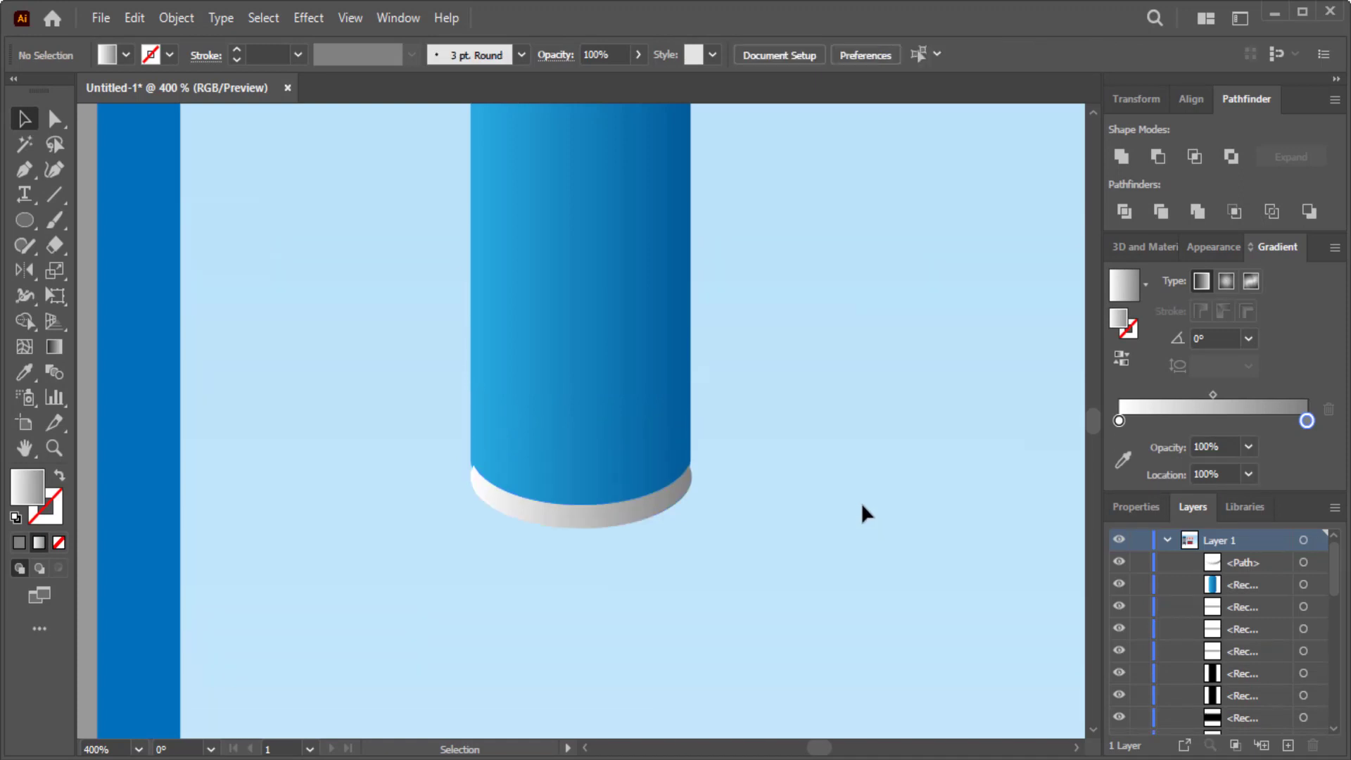
scroll(860, 501, "up", 2)
scroll(860, 501, "up", 2)
- Copy the white bottom rim up to the top of the blue can
scroll(732, 584, "down", 1)
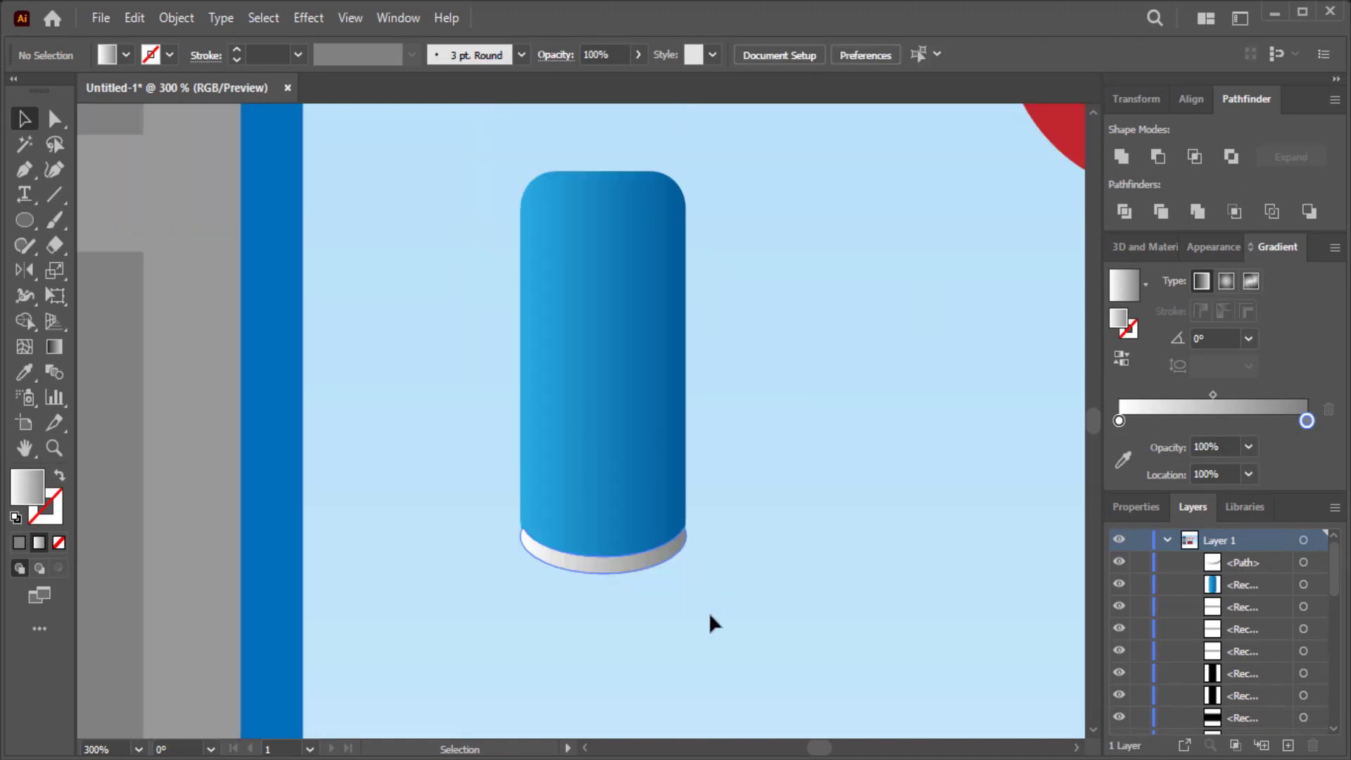
left_click_drag(617, 560, 618, 220)
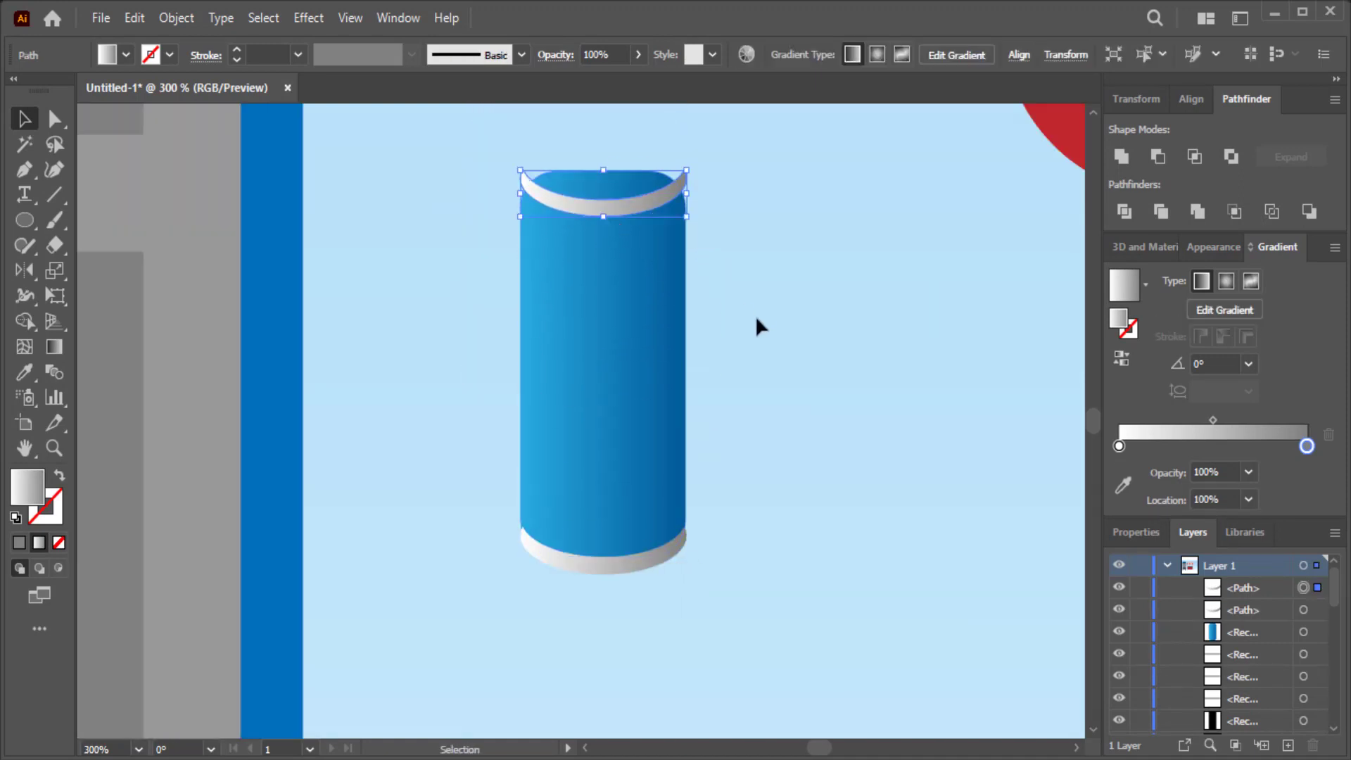
left_click_drag(640, 320, 637, 518)
- Add an ellipse lid with a vertical light-grey gradient, seated on the top rim
left_click(32, 222)
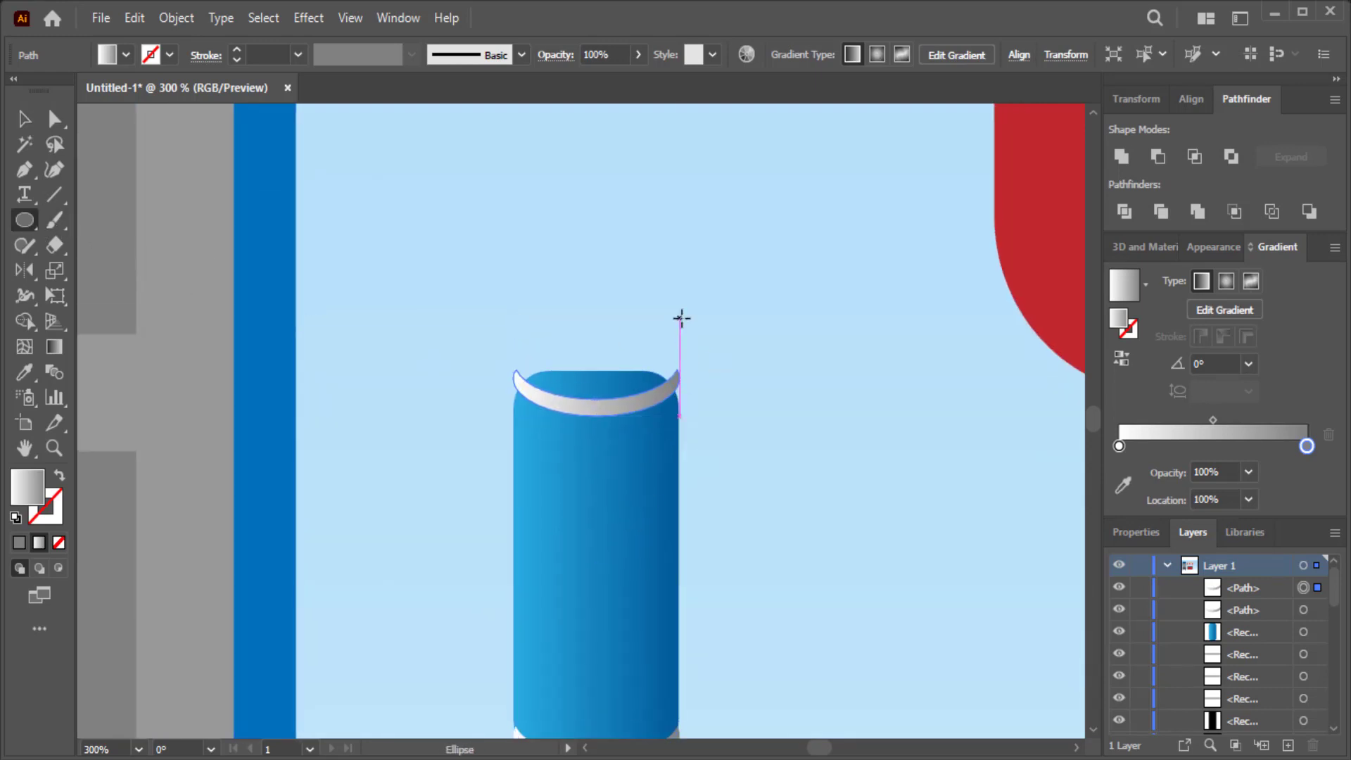
left_click_drag(678, 307, 512, 359)
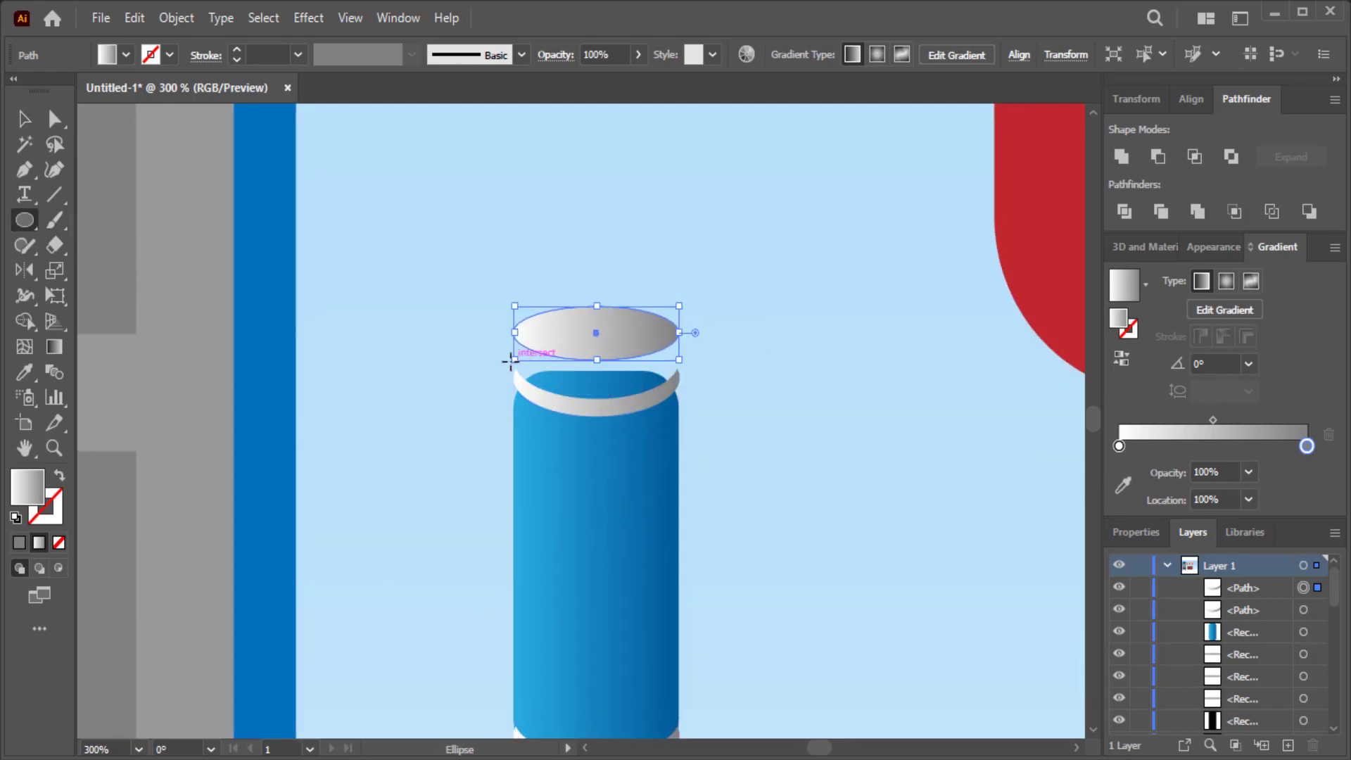
left_click(1119, 446)
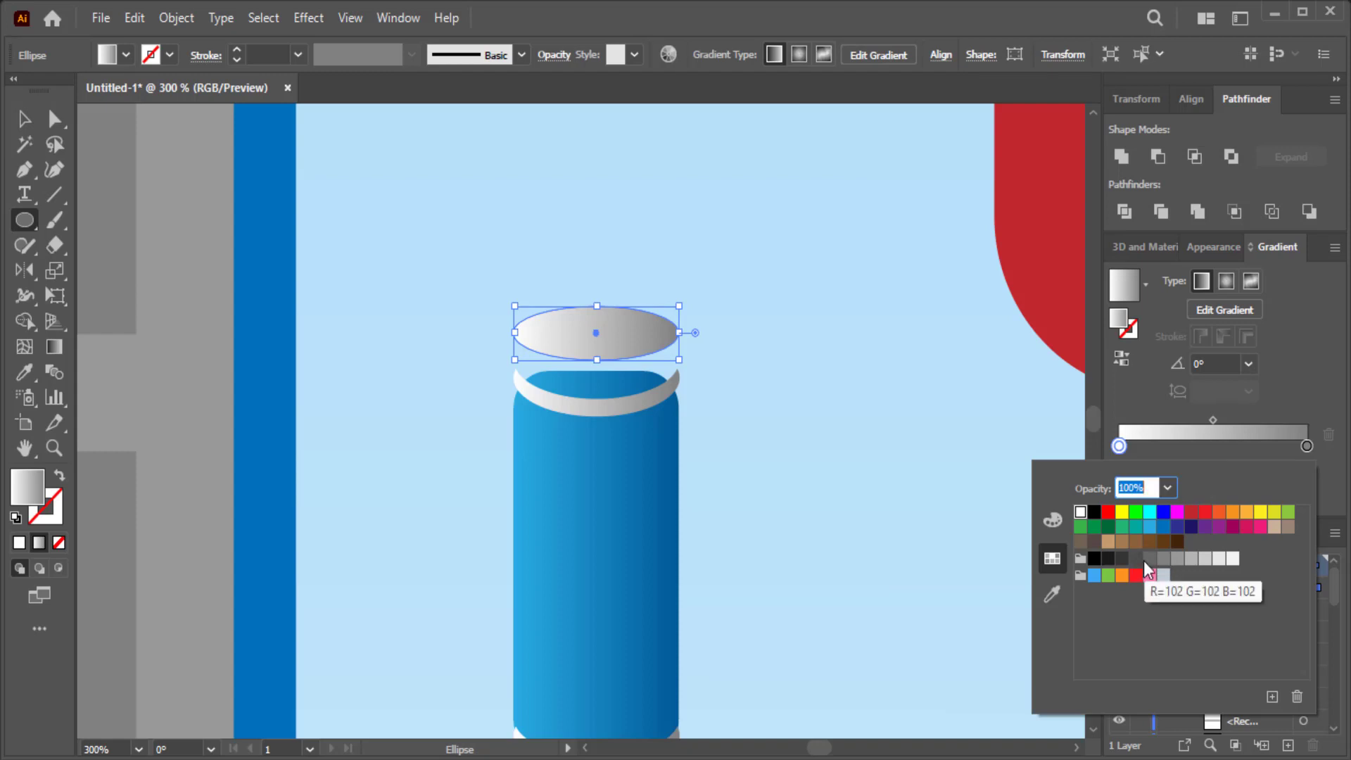
left_click(1163, 560)
left_click(1177, 560)
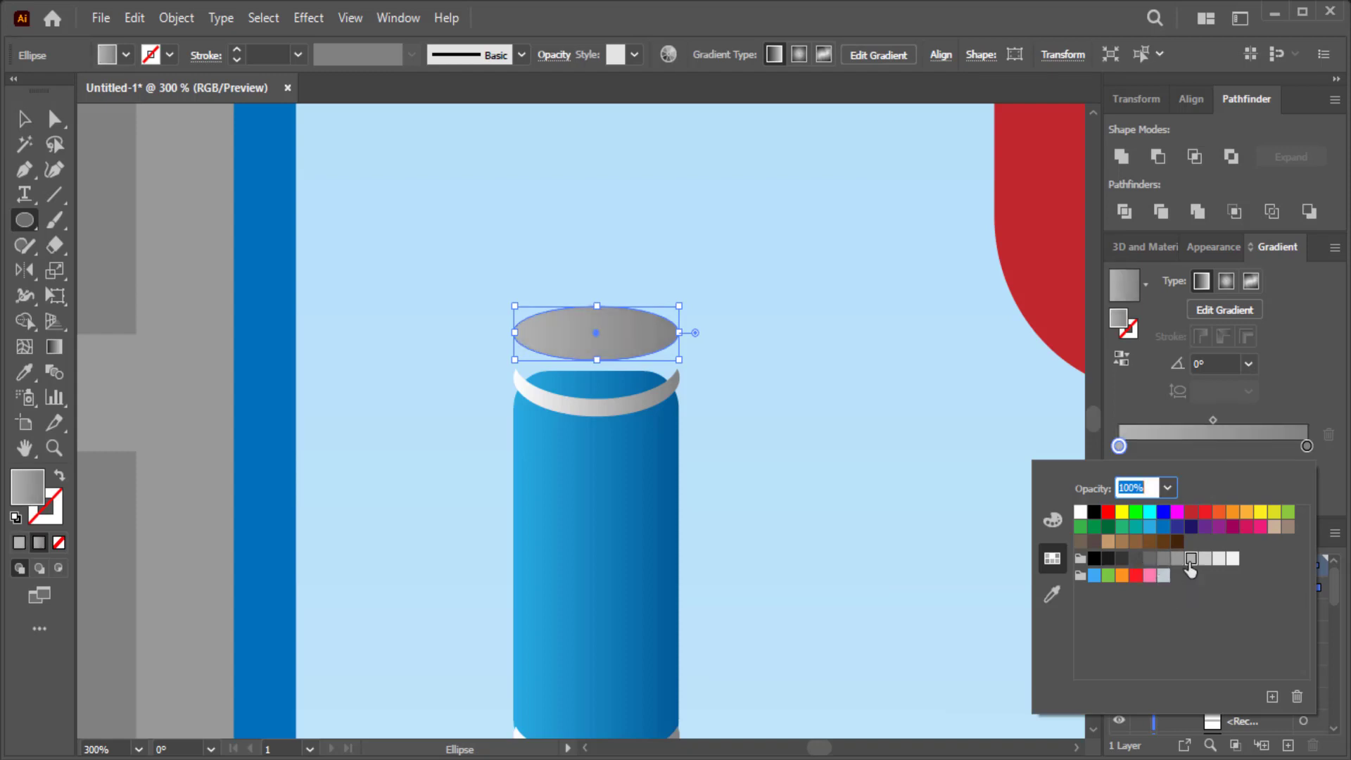
left_click(1203, 560)
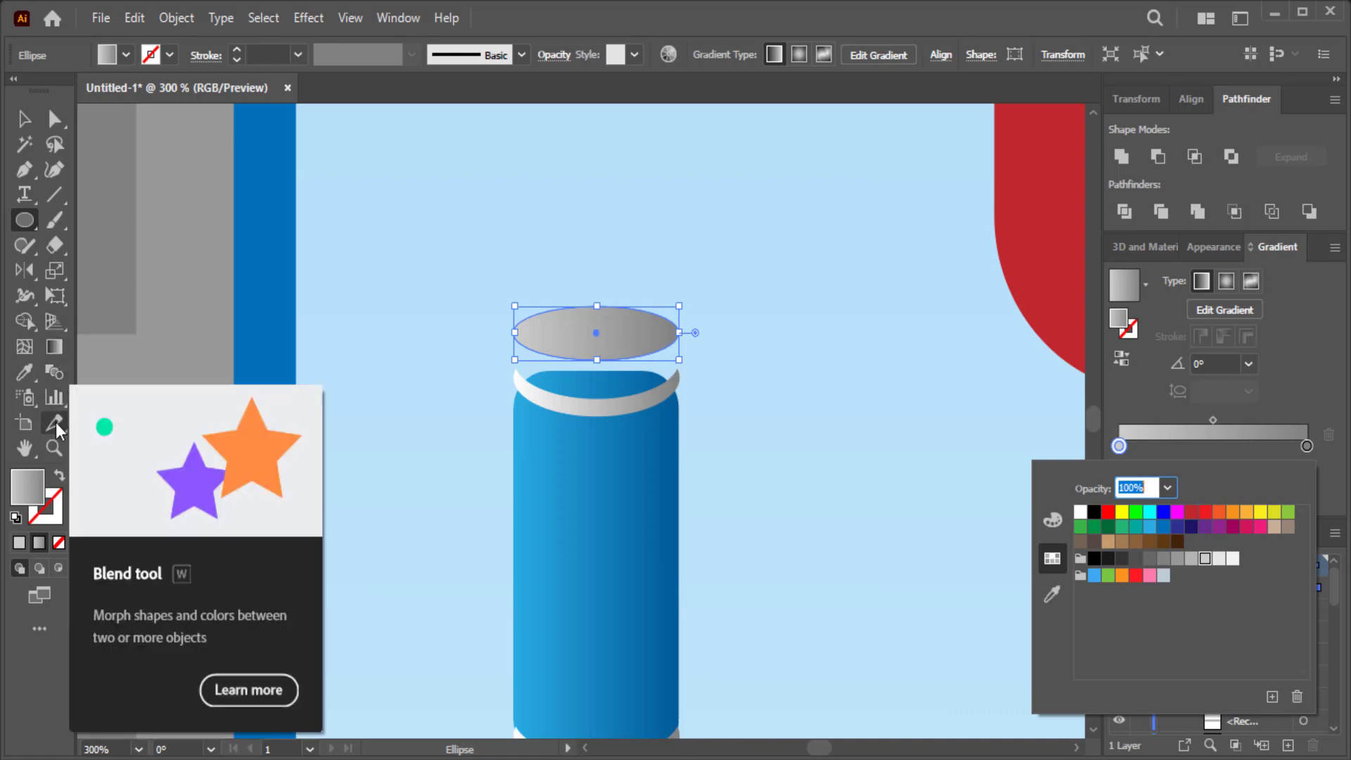
left_click(50, 356)
key("g")
left_click_drag(637, 209, 636, 376)
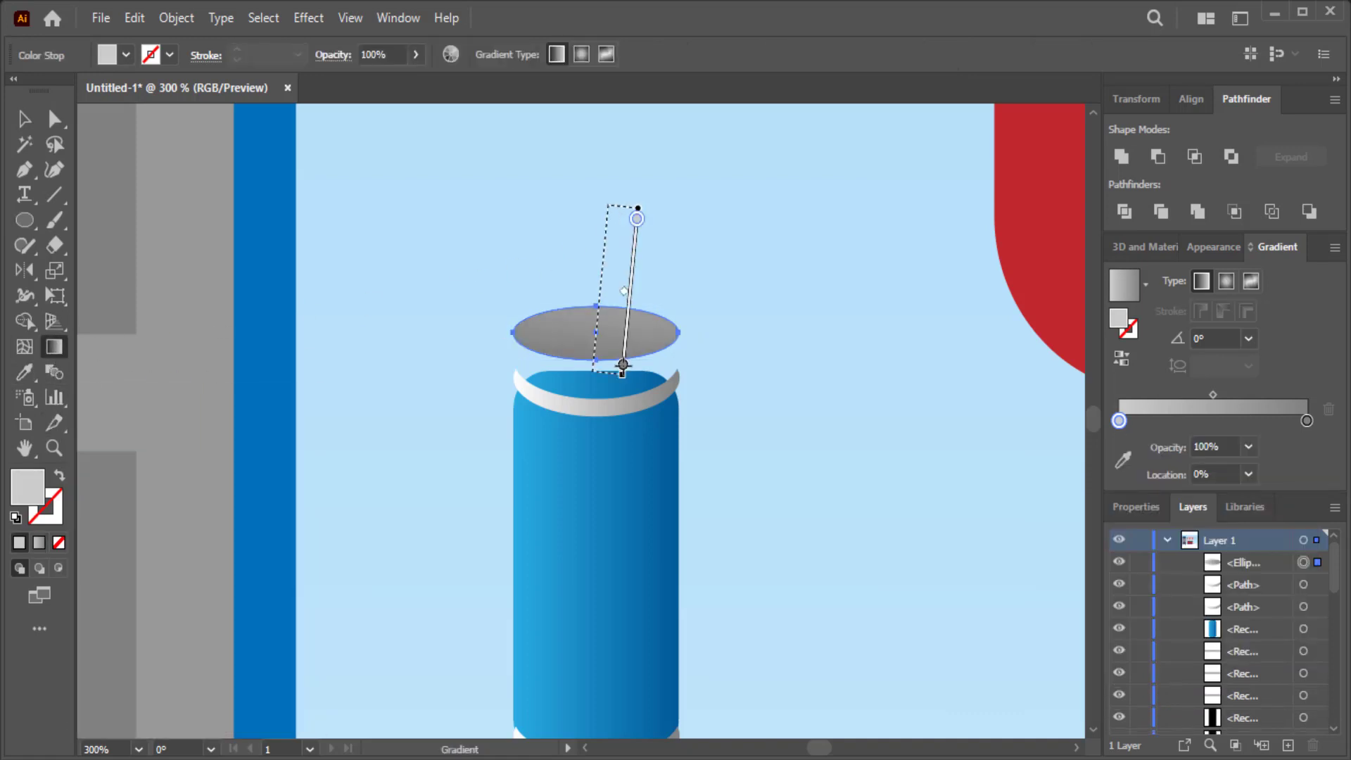
key("v")
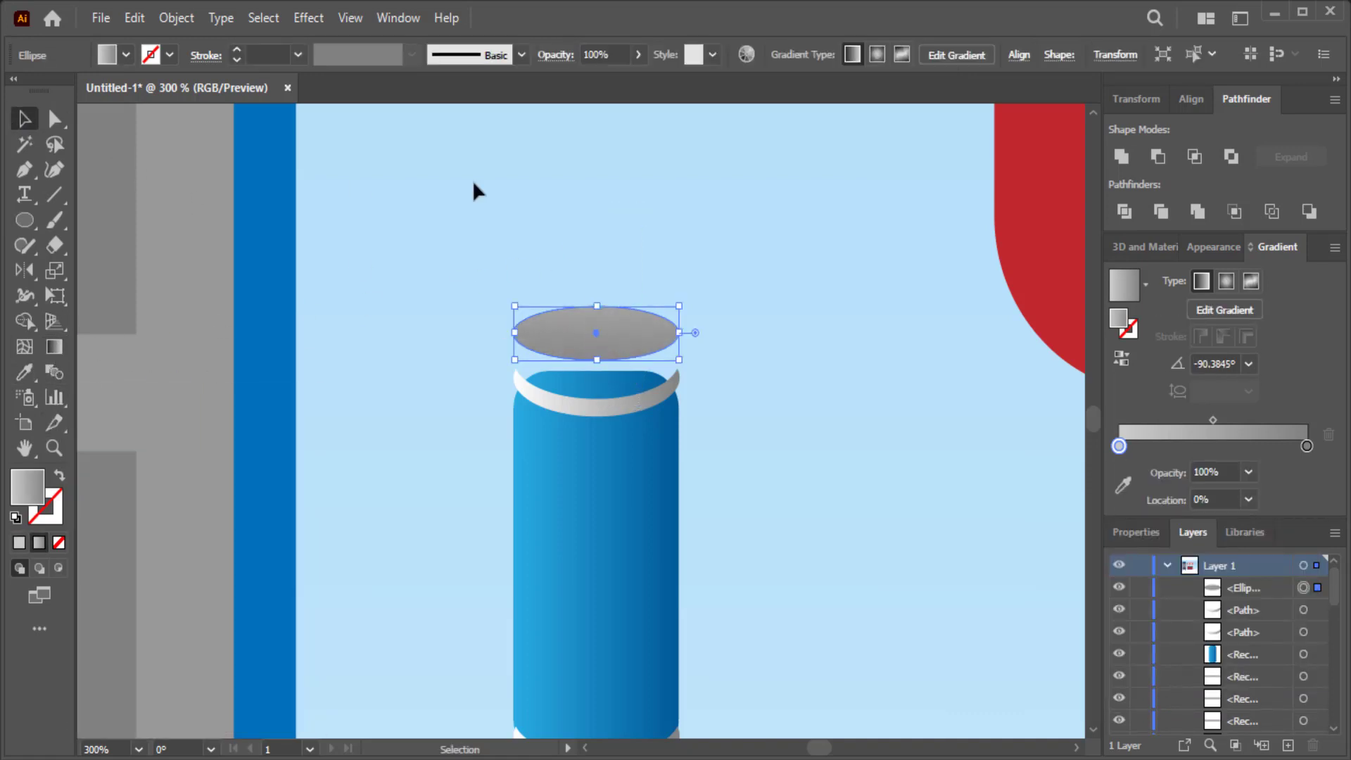
left_click(472, 180)
left_click_drag(581, 341, 584, 365)
- Group the lid, both rims and the can body into one object
left_click(744, 299)
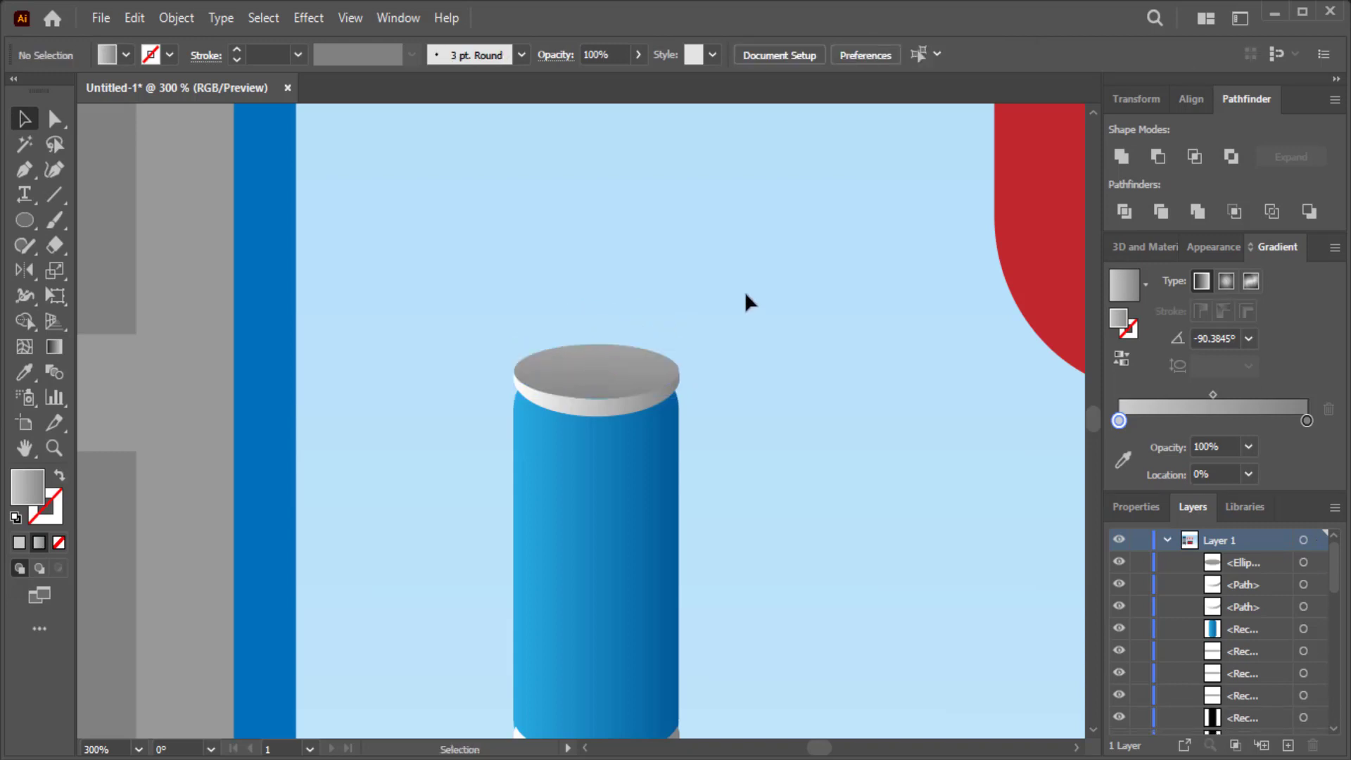
left_click_drag(745, 290, 461, 619)
scroll(487, 394, "down", 2)
left_click(547, 664, "shift")
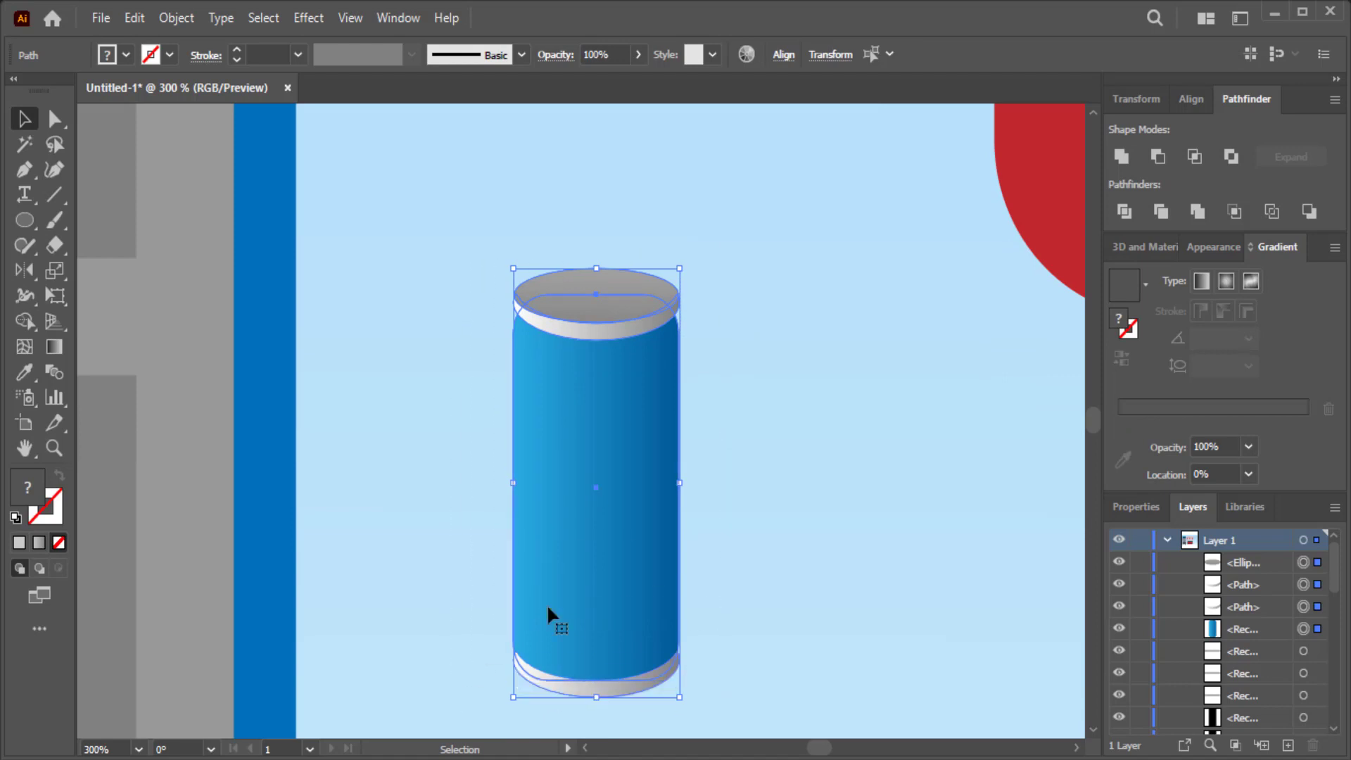
right_click(605, 519)
left_click(660, 201)
key("ctrl+minus")
key("ctrl+minus")
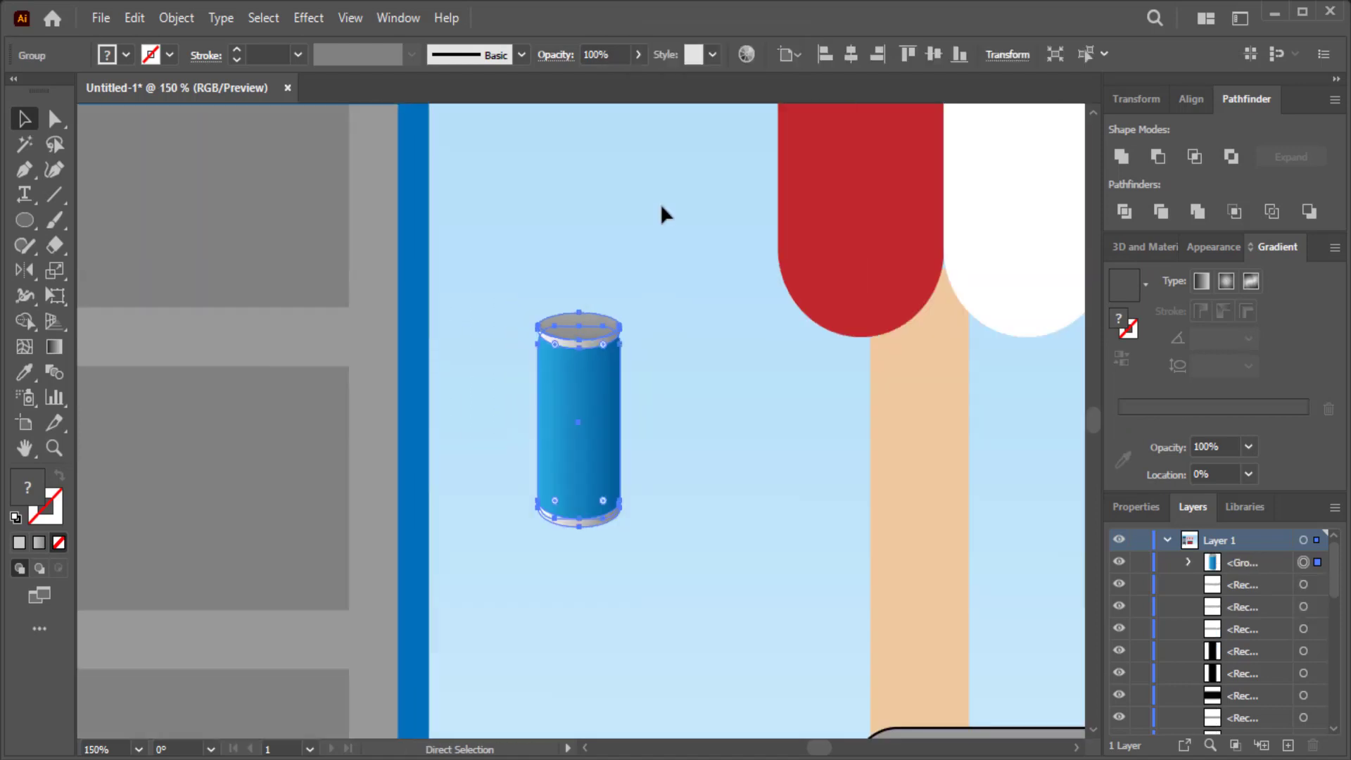
key("ctrl+minus")
key("ctrl+minus")
- Shrink the grouped can and place it at the left of the fridge's top shelf
left_click_drag(596, 376, 593, 389)
left_click(630, 405)
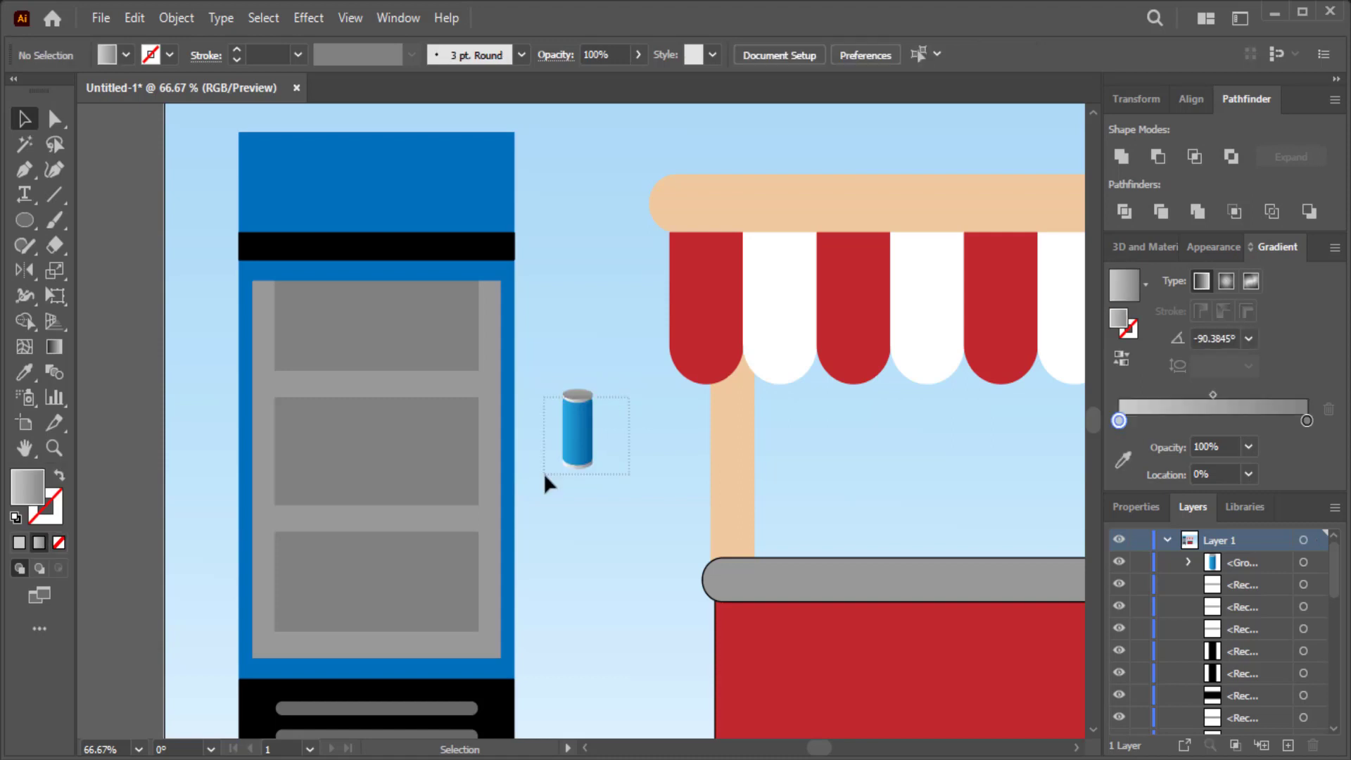
left_click(569, 458)
left_click_drag(576, 455, 301, 367)
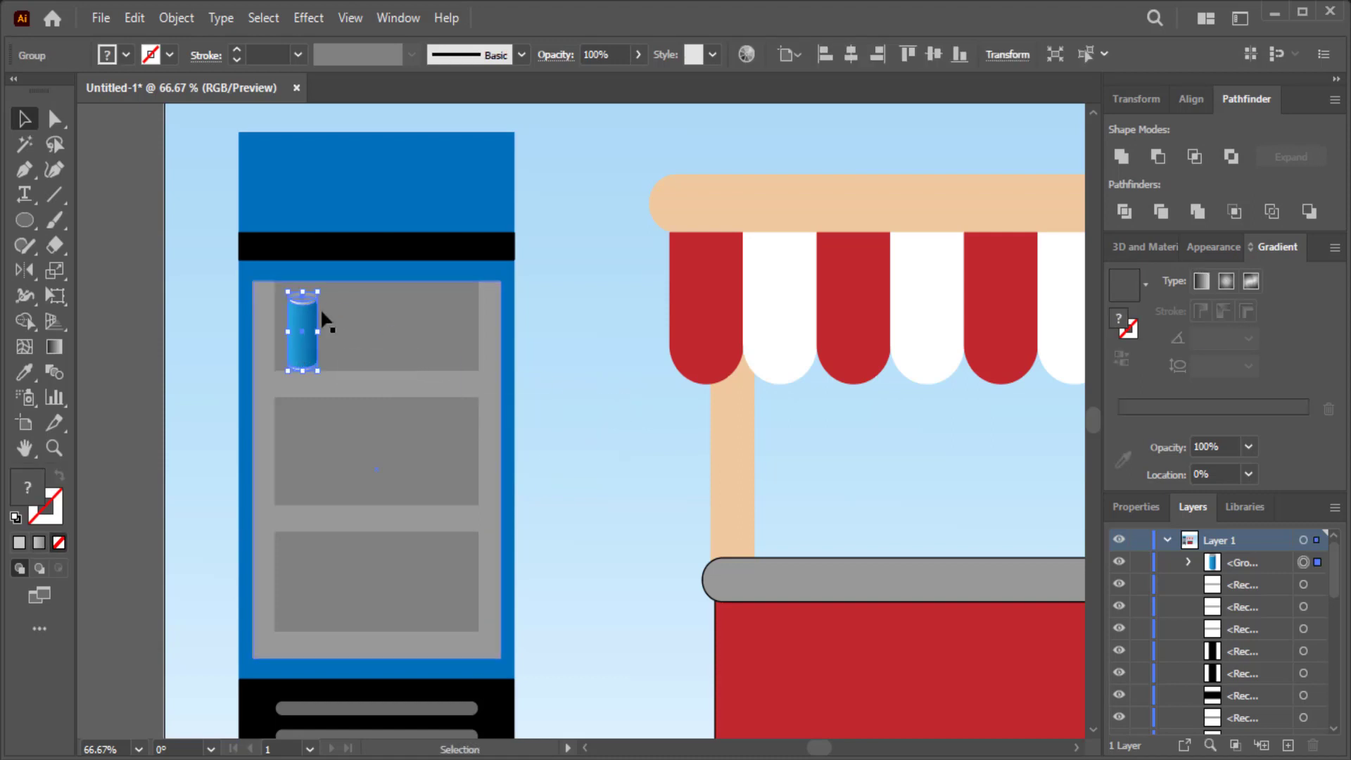
left_click_drag(319, 306, 317, 304)
key("ctrl+equal")
key("ctrl+equal")
- Duplicate the can with Ctrl+D into six evenly spaced cans, deleting the extra seventh
left_click_drag(234, 329, 304, 329)
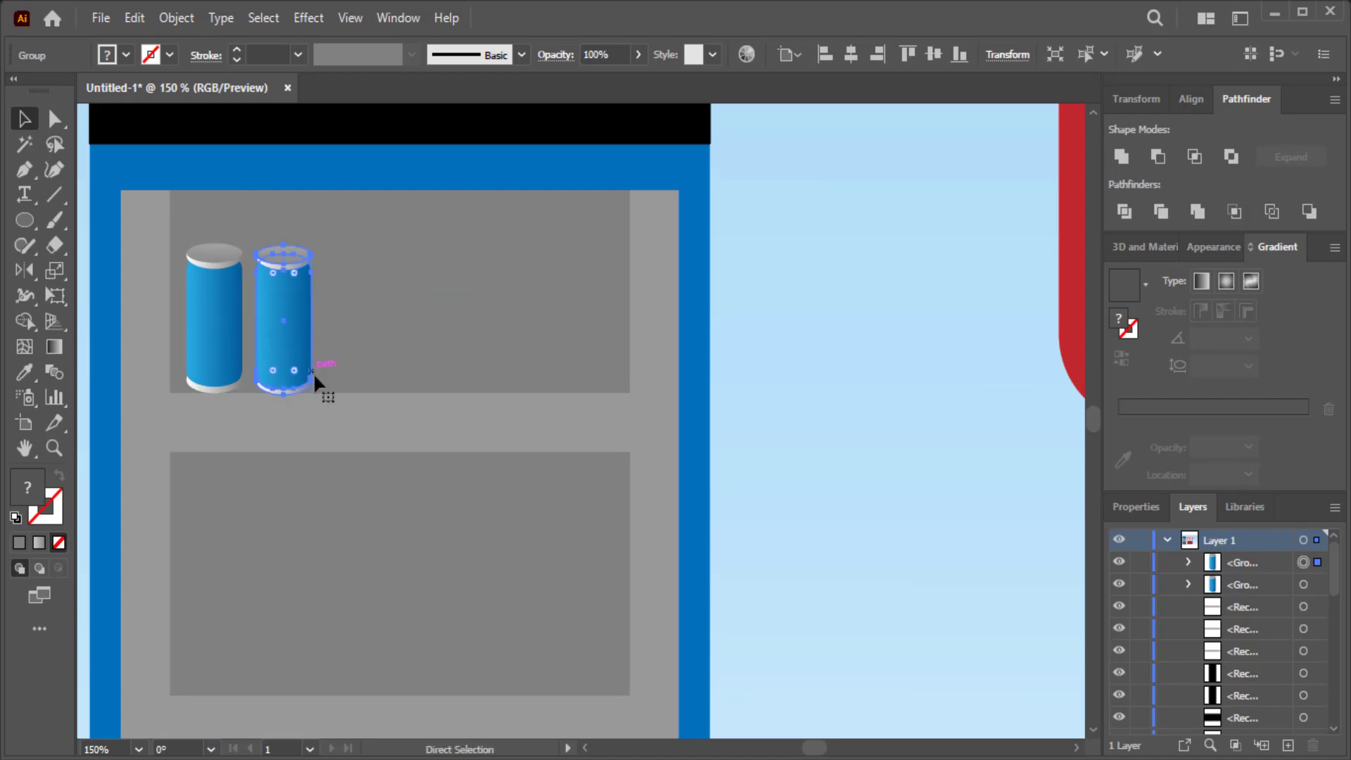
key("ctrl+d")
key("ctrl+d")
key("ctrl+d")
key("ctrl+d")
key("ctrl+d")
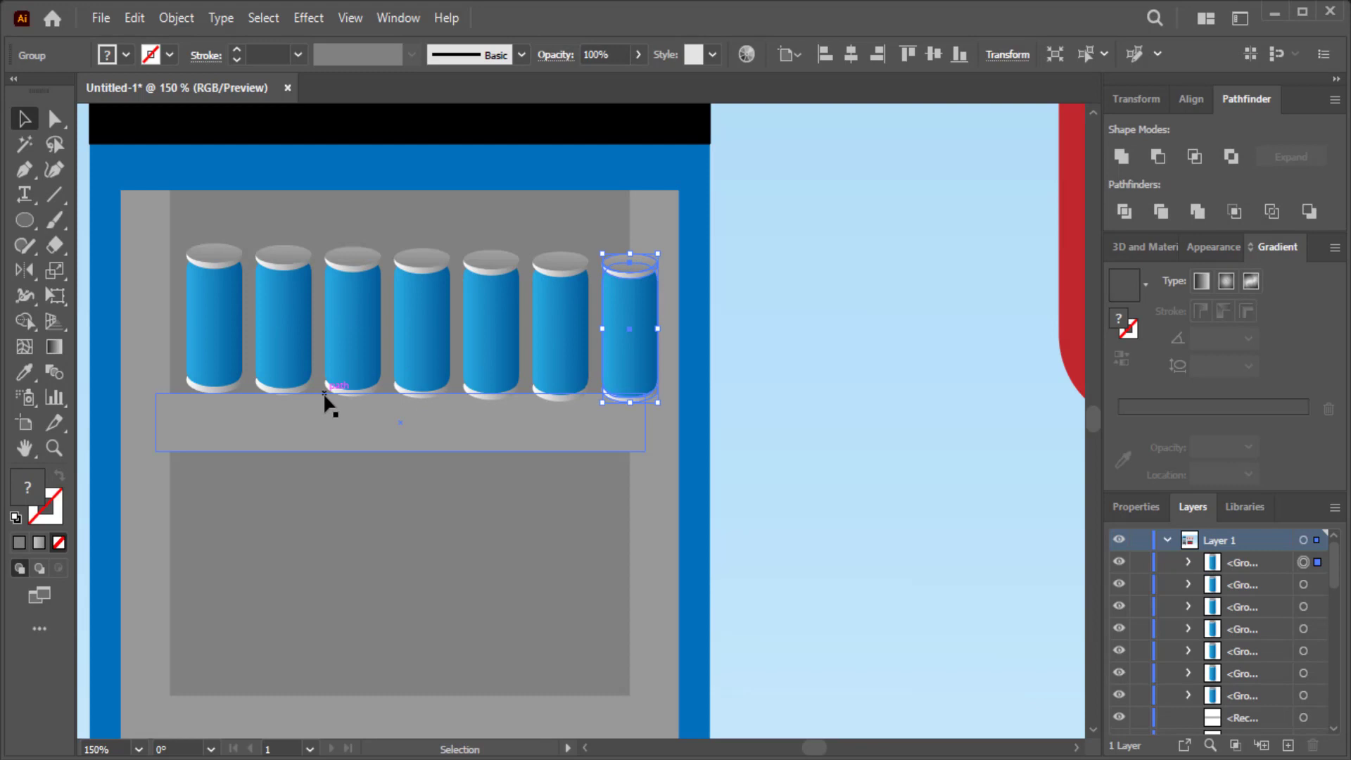
key("Delete")
left_click(538, 341)
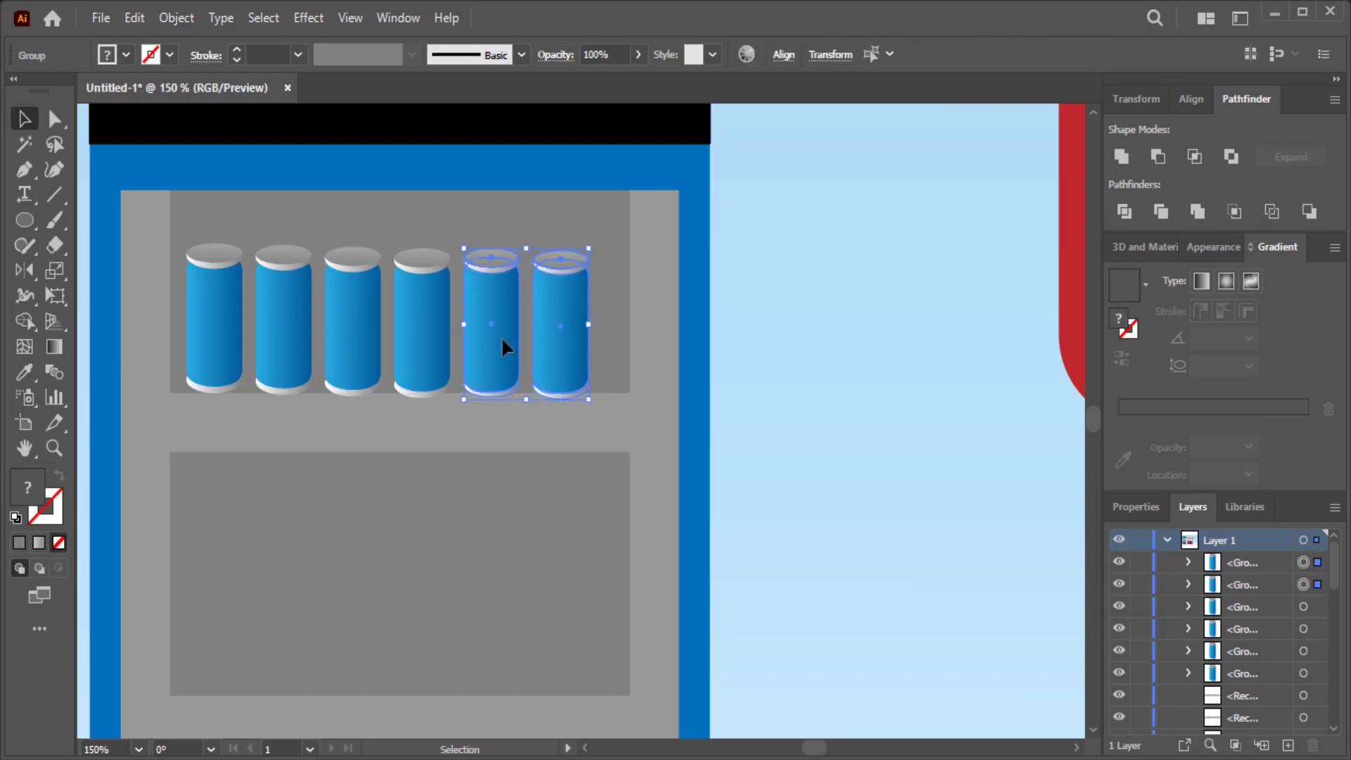
left_click(443, 360)
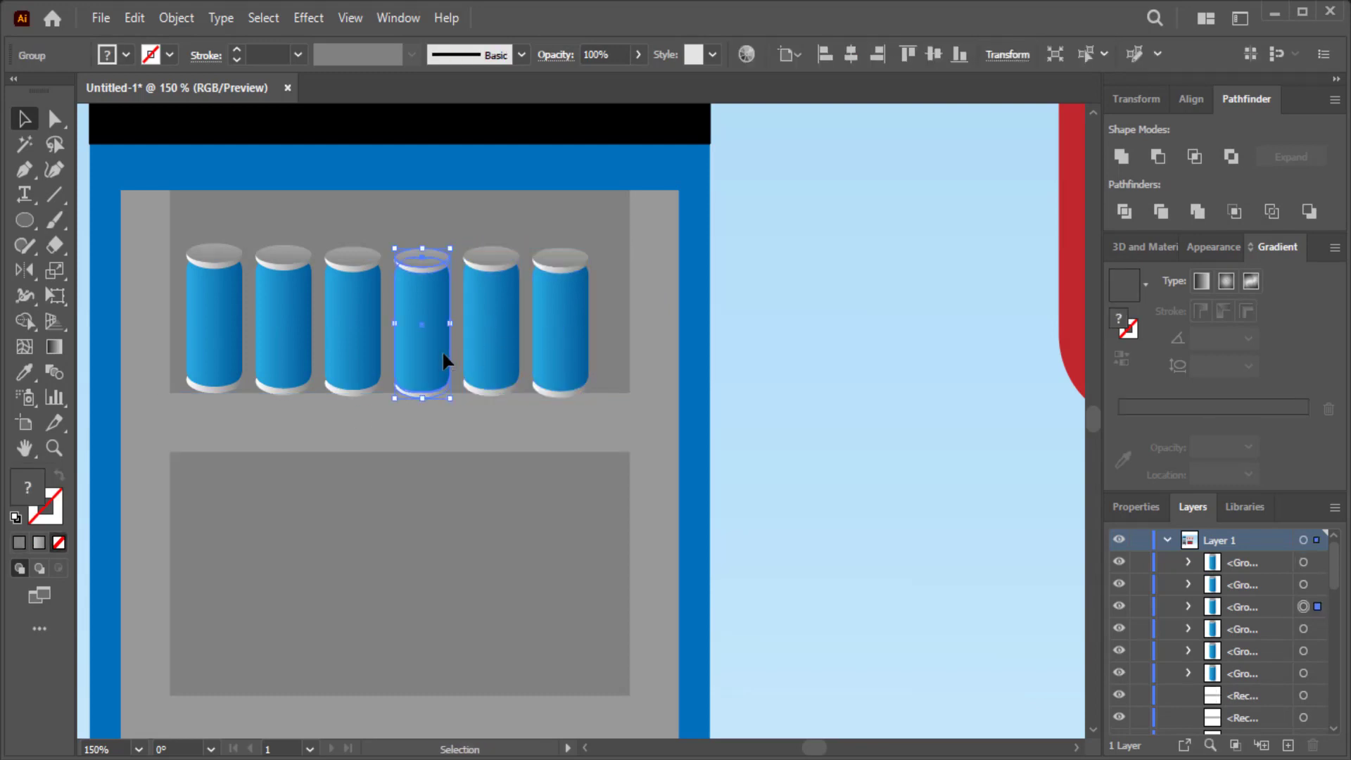
left_click(806, 370)
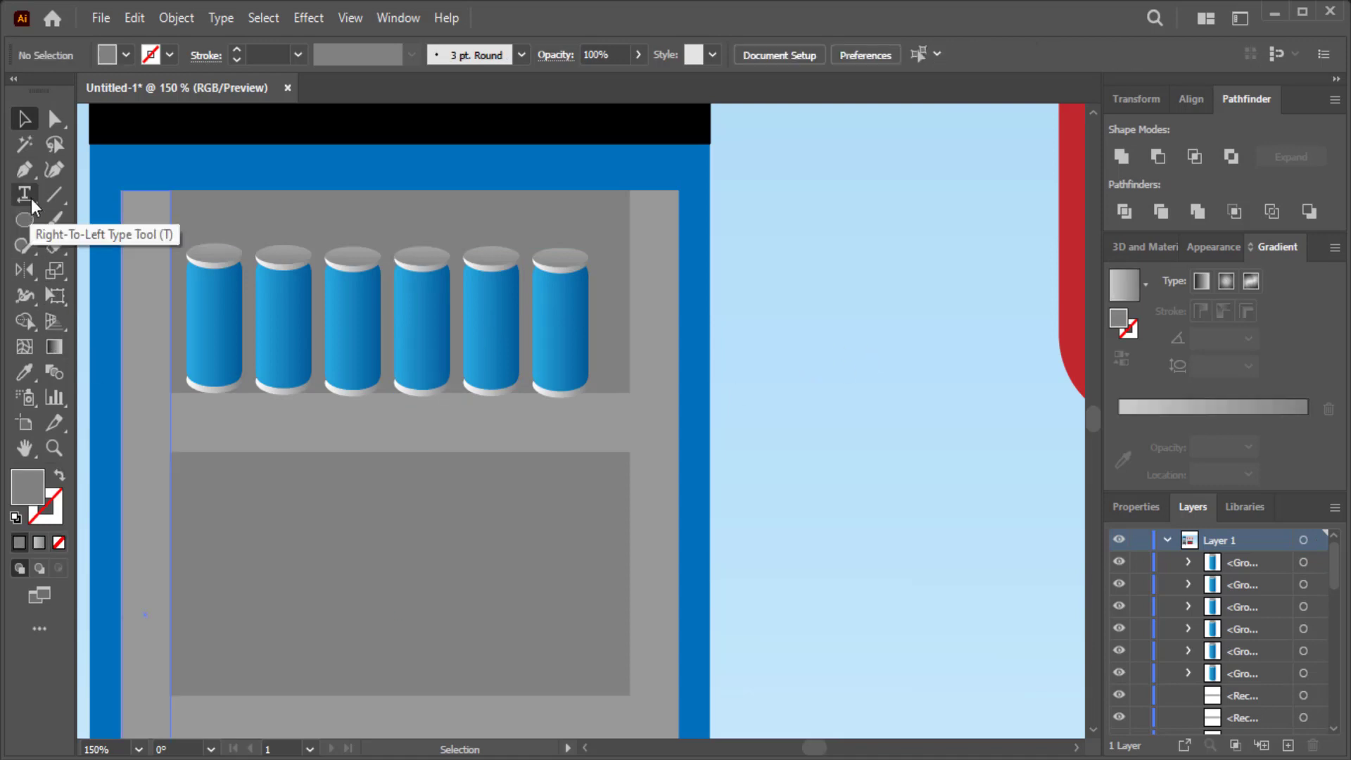
- Draw a thin black shelf bar under the cans and send it behind them
left_click_drag(26, 222, 84, 219)
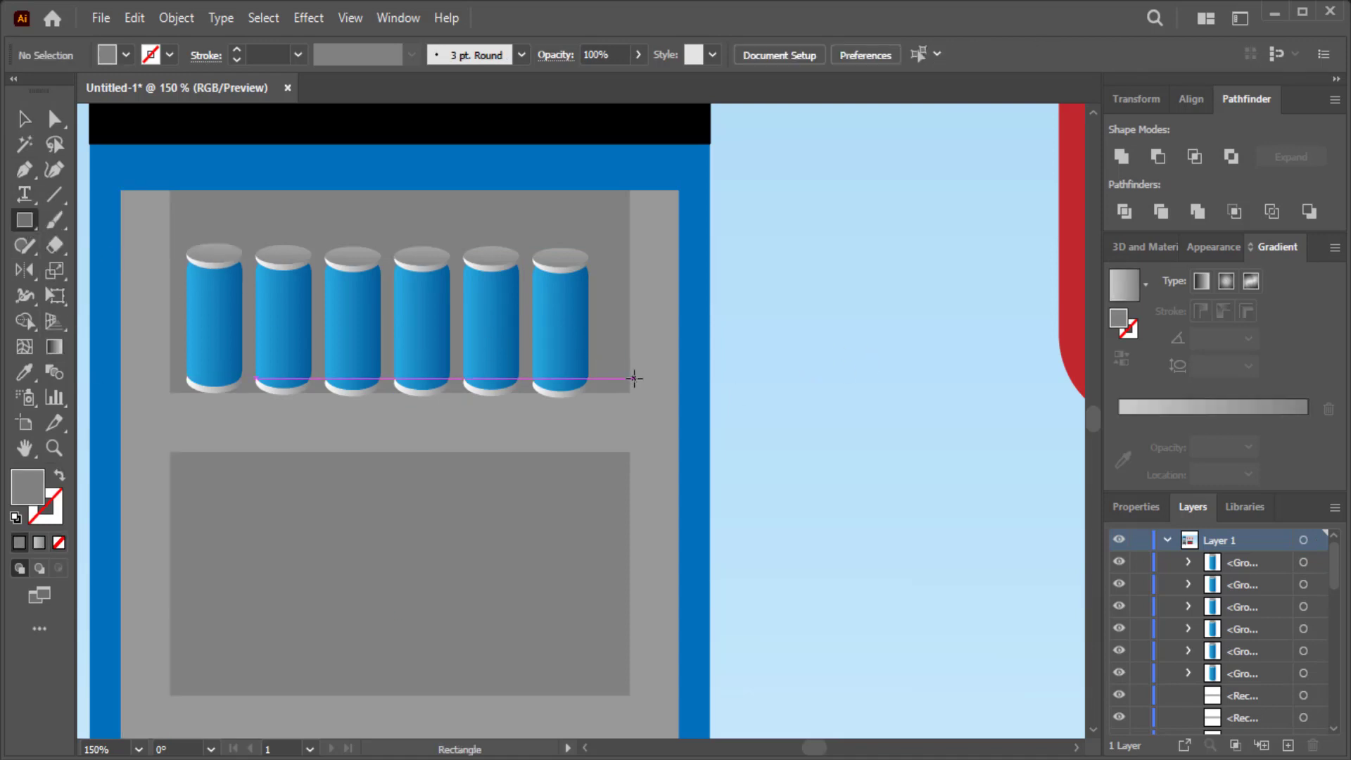
left_click_drag(635, 380, 171, 395)
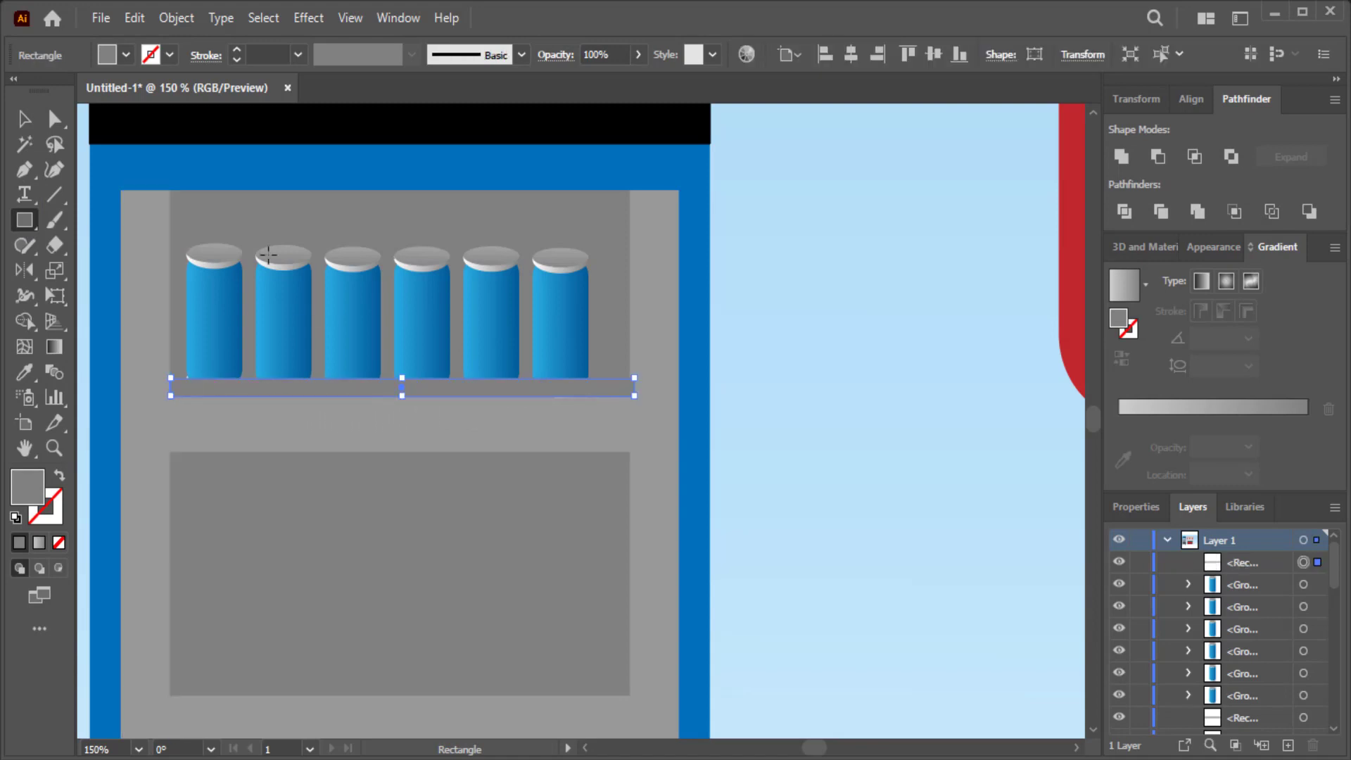
left_click(125, 55)
left_click(55, 90)
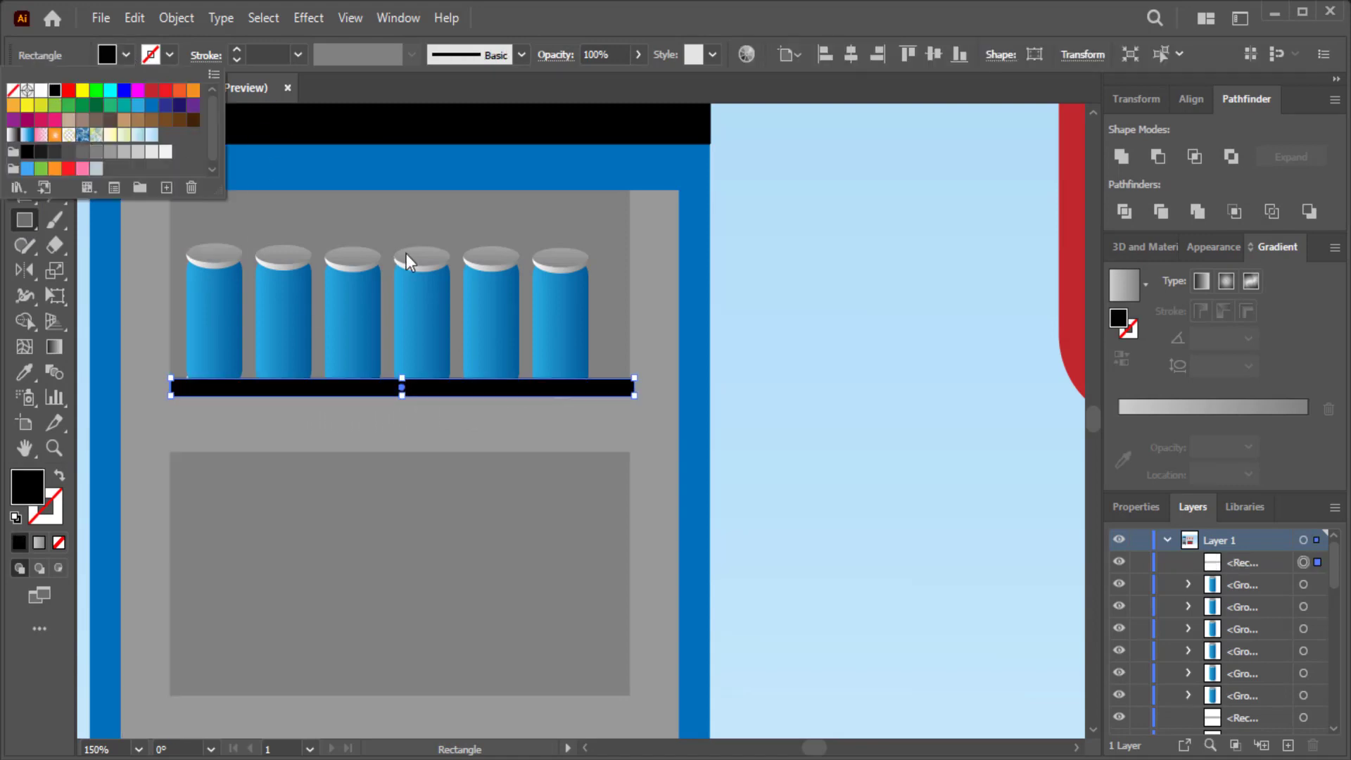
key("Escape")
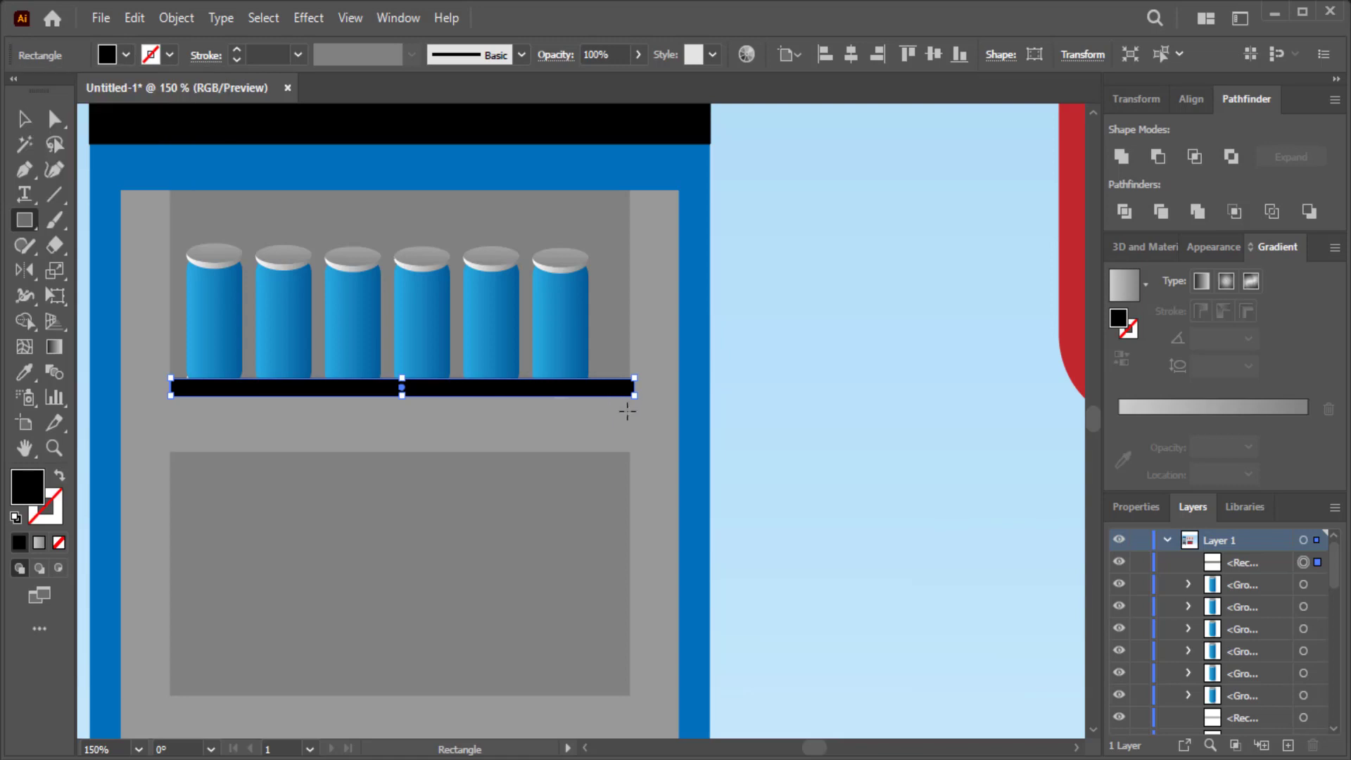
left_click(31, 122)
left_click_drag(1243, 563, 1243, 705)
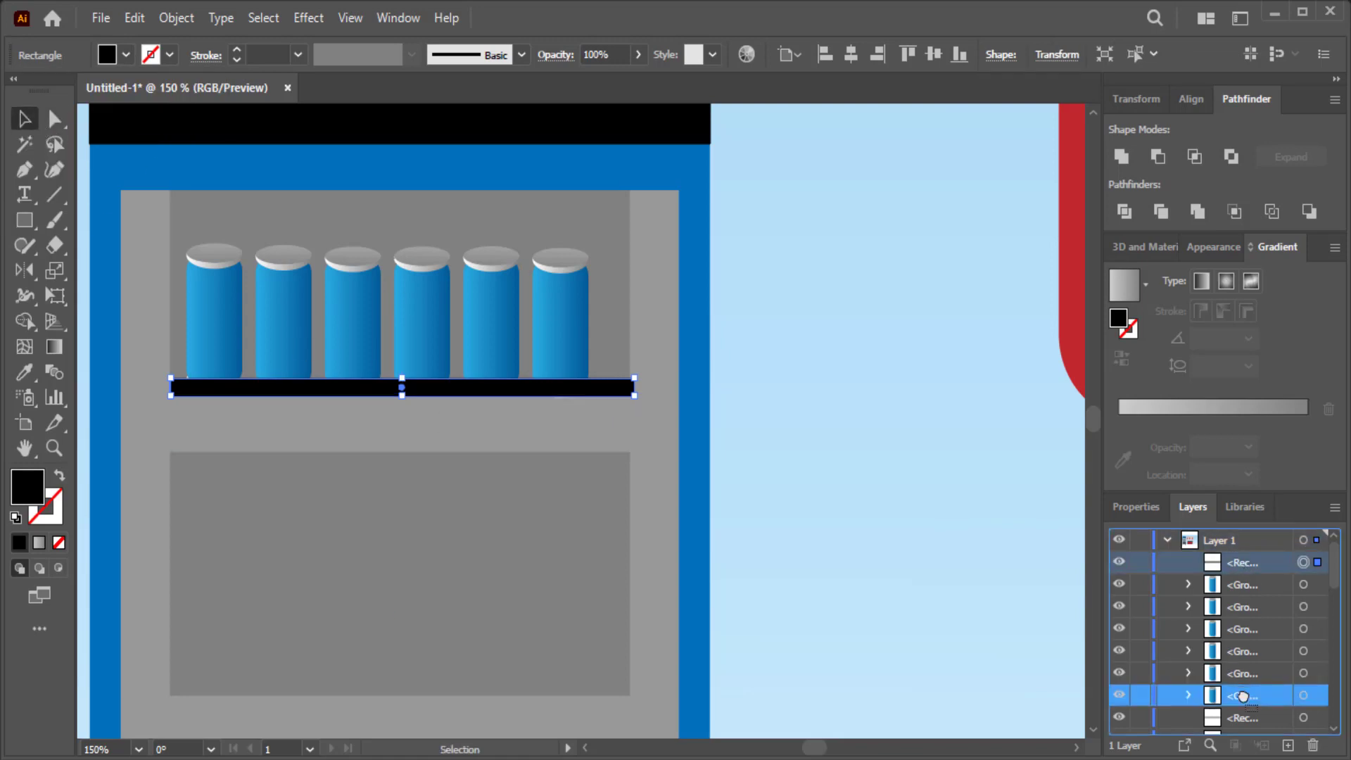
left_click(911, 529)
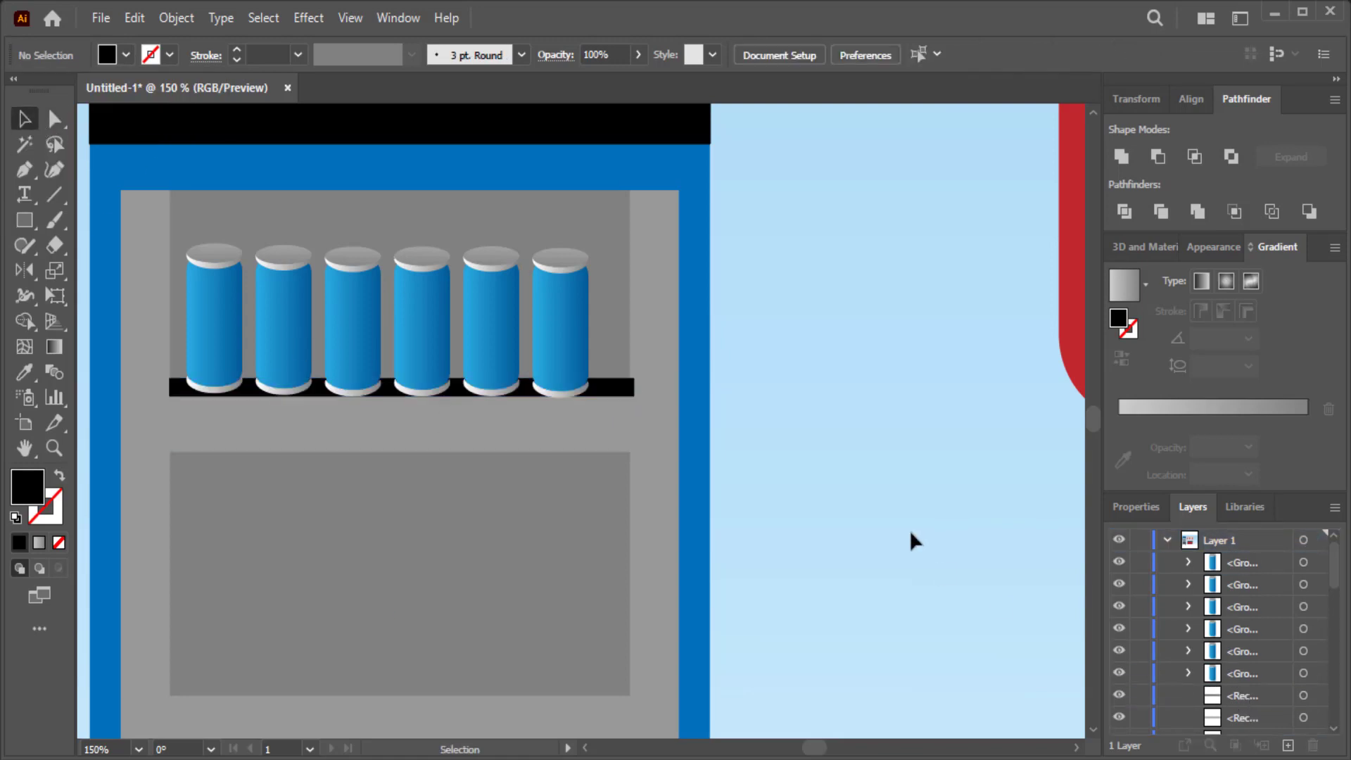
- Nudge the first can down and resize the shelf bar to fit under the row
left_click(218, 268)
key("Down")
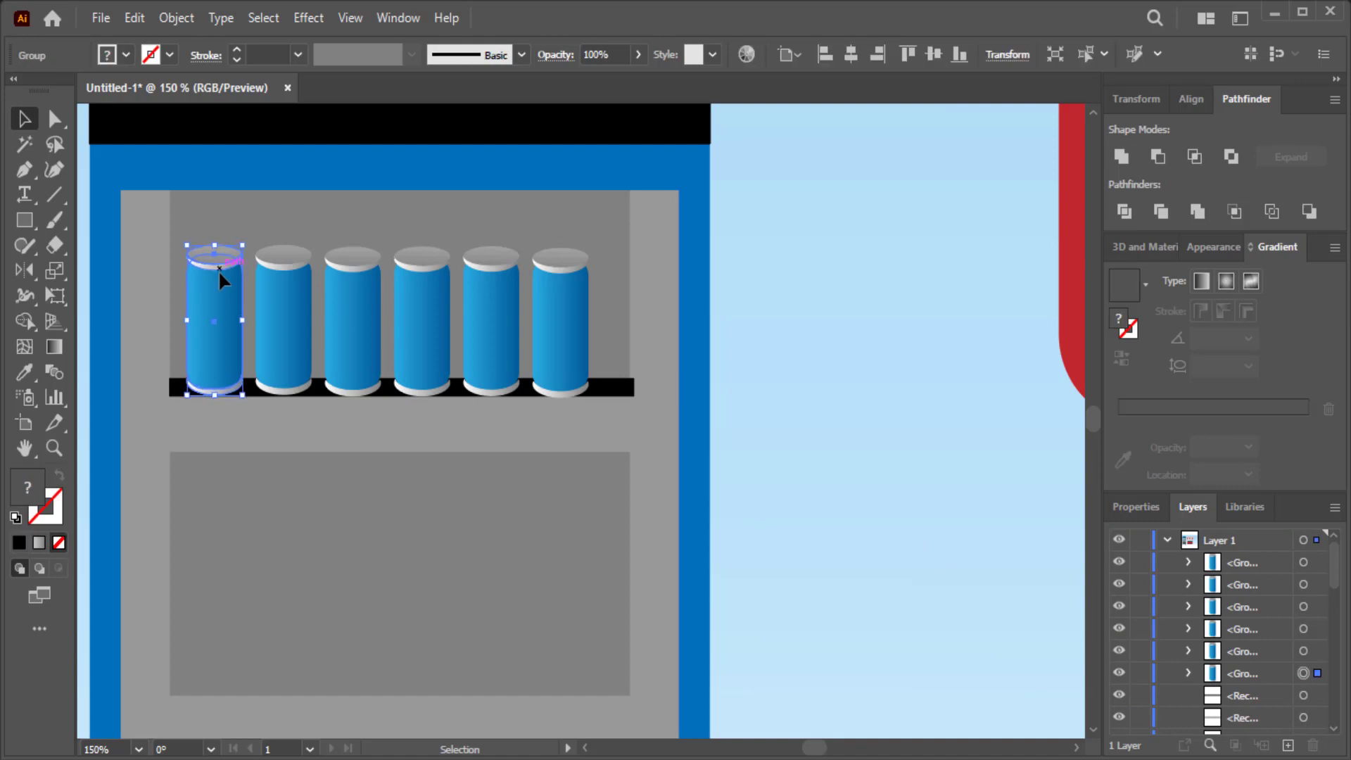
key("Down")
left_click(777, 346)
left_click(628, 391)
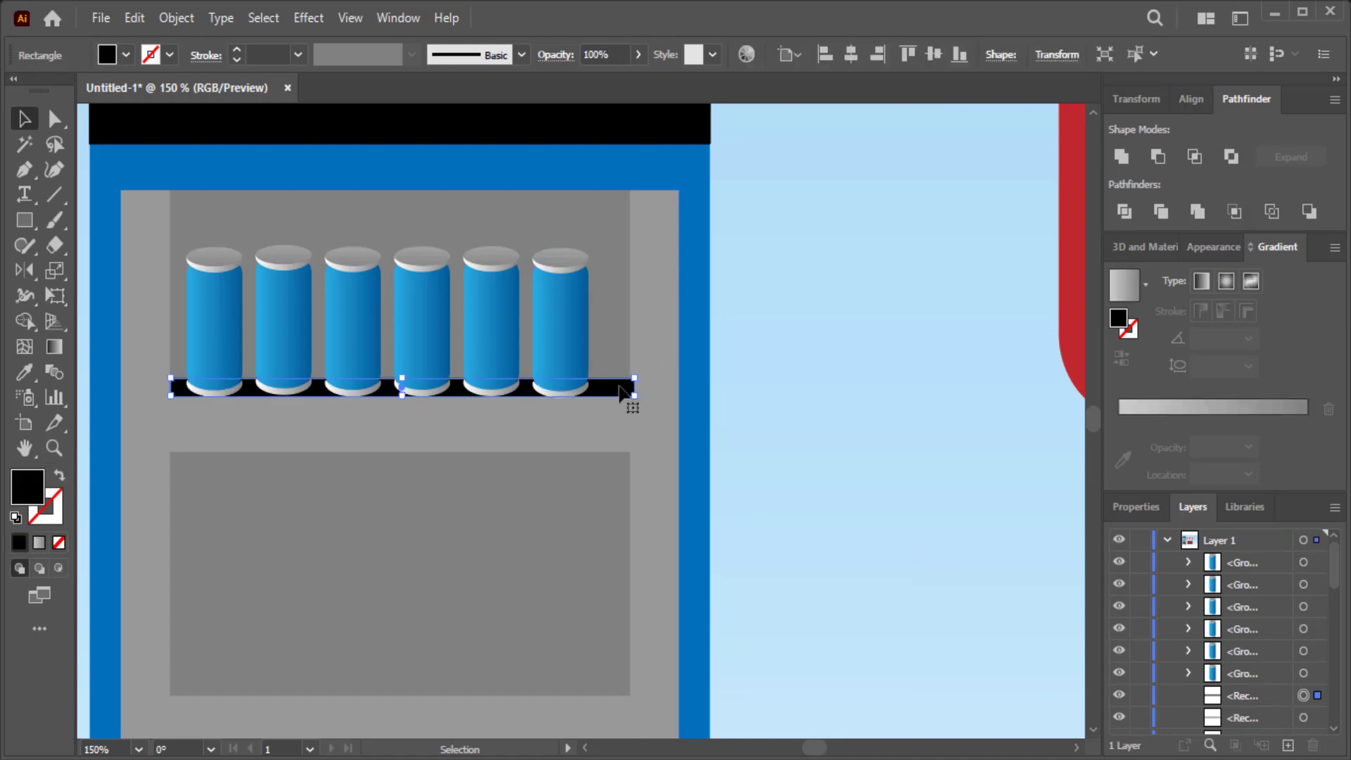
left_click_drag(633, 396, 633, 397)
left_click(808, 421)
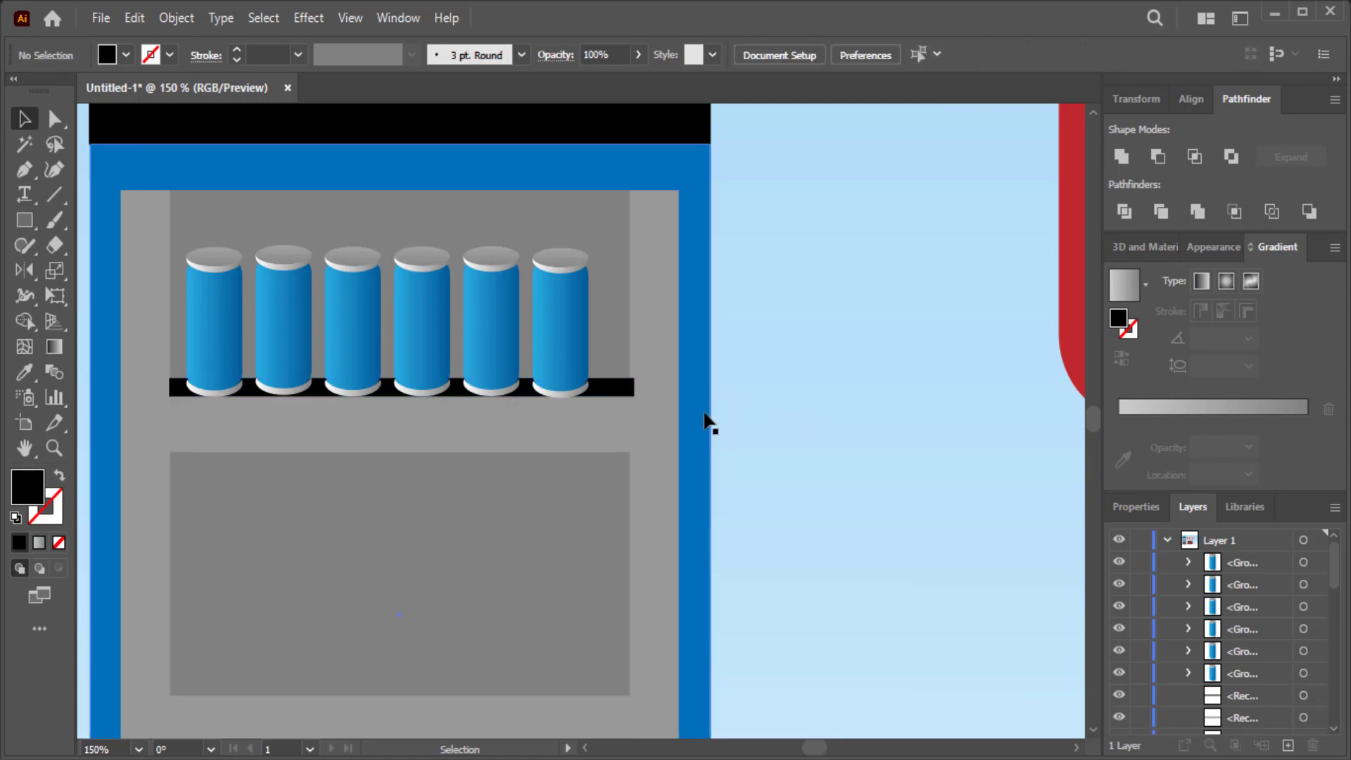
- Copy the black shelf bar down to the bottoms of the lower compartments
scroll(705, 422, "down", 2)
mouse_move(628, 315)
left_mouse_down()
mouse_move(603, 477)
mouse_move(625, 602)
left_mouse_up()
scroll(704, 493, "down", 5)
scroll(712, 433, "down", 1)
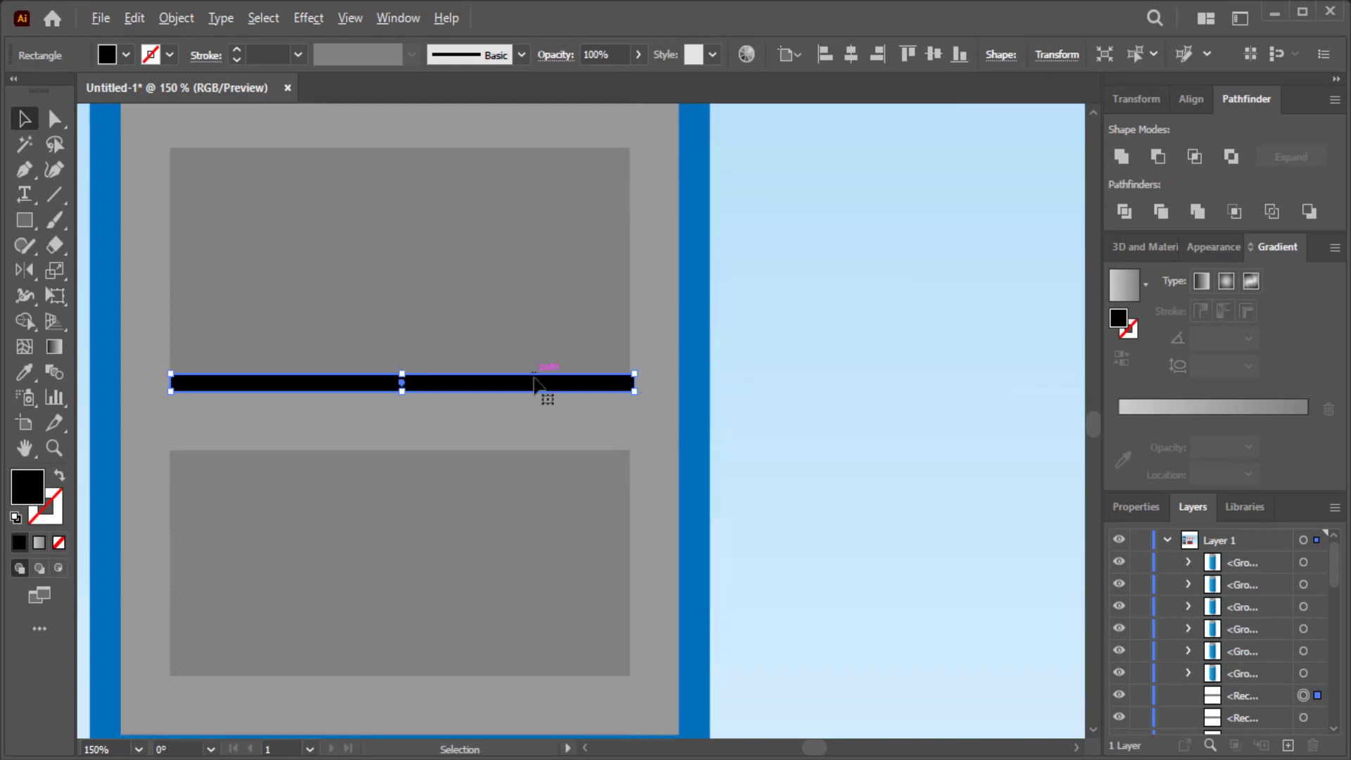
left_click_drag(534, 390, 543, 673)
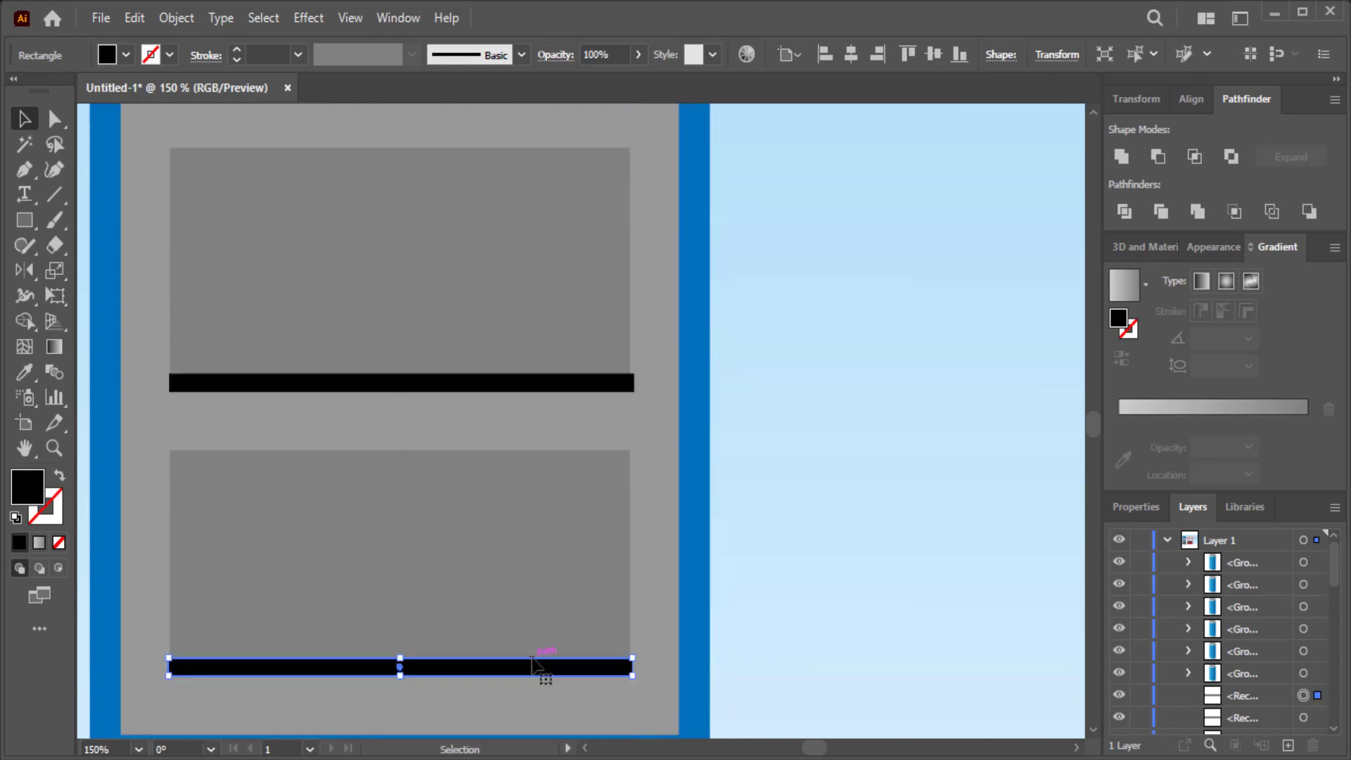
scroll(591, 484, "down", 4)
scroll(592, 475, "up", 5)
- Copy the row of six cans onto the second and bottom shelves
left_click(563, 301)
left_click(493, 317, "shift")
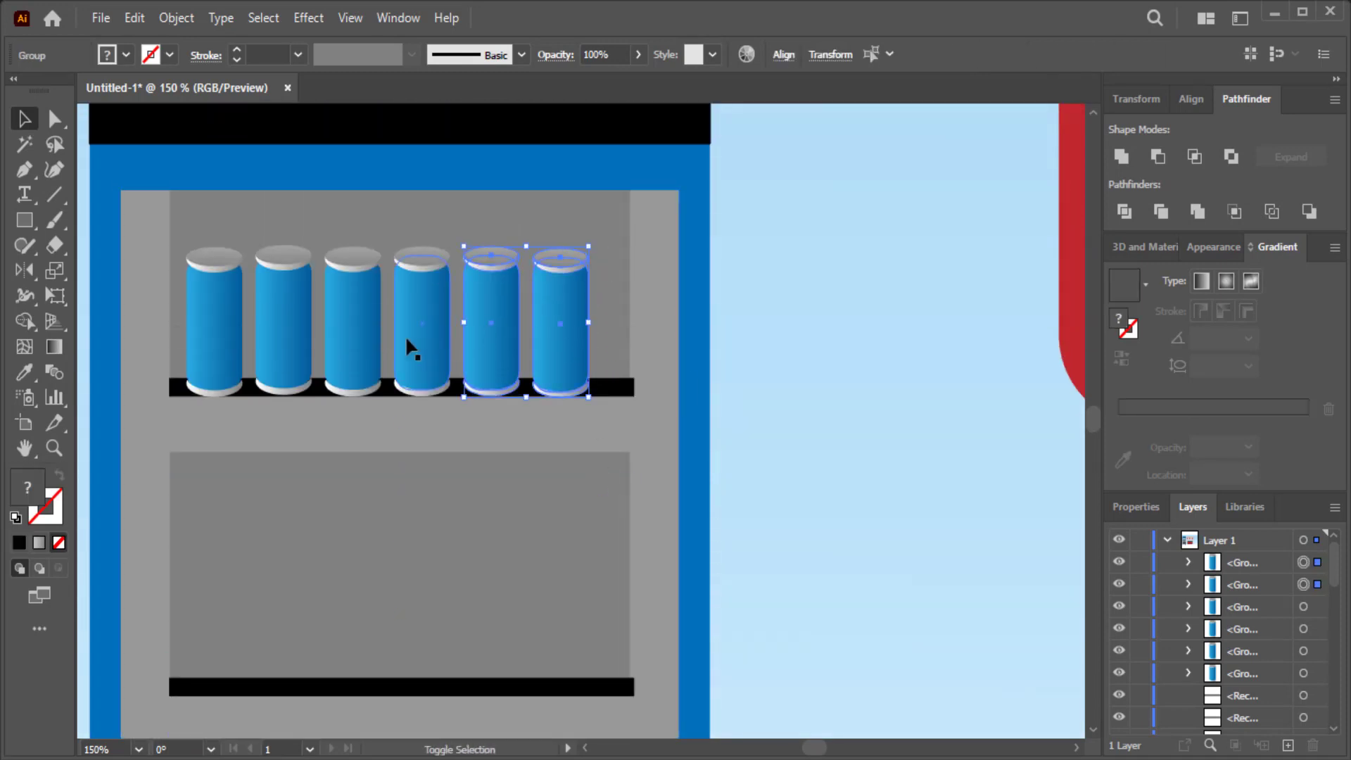
left_click(406, 337, "shift")
left_click(352, 324, "shift")
left_click(301, 366, "shift")
left_click(205, 363, "shift")
mouse_move(204, 363)
left_mouse_down()
mouse_move(221, 667)
mouse_move(209, 657)
left_mouse_up()
scroll(230, 522, "down", 6)
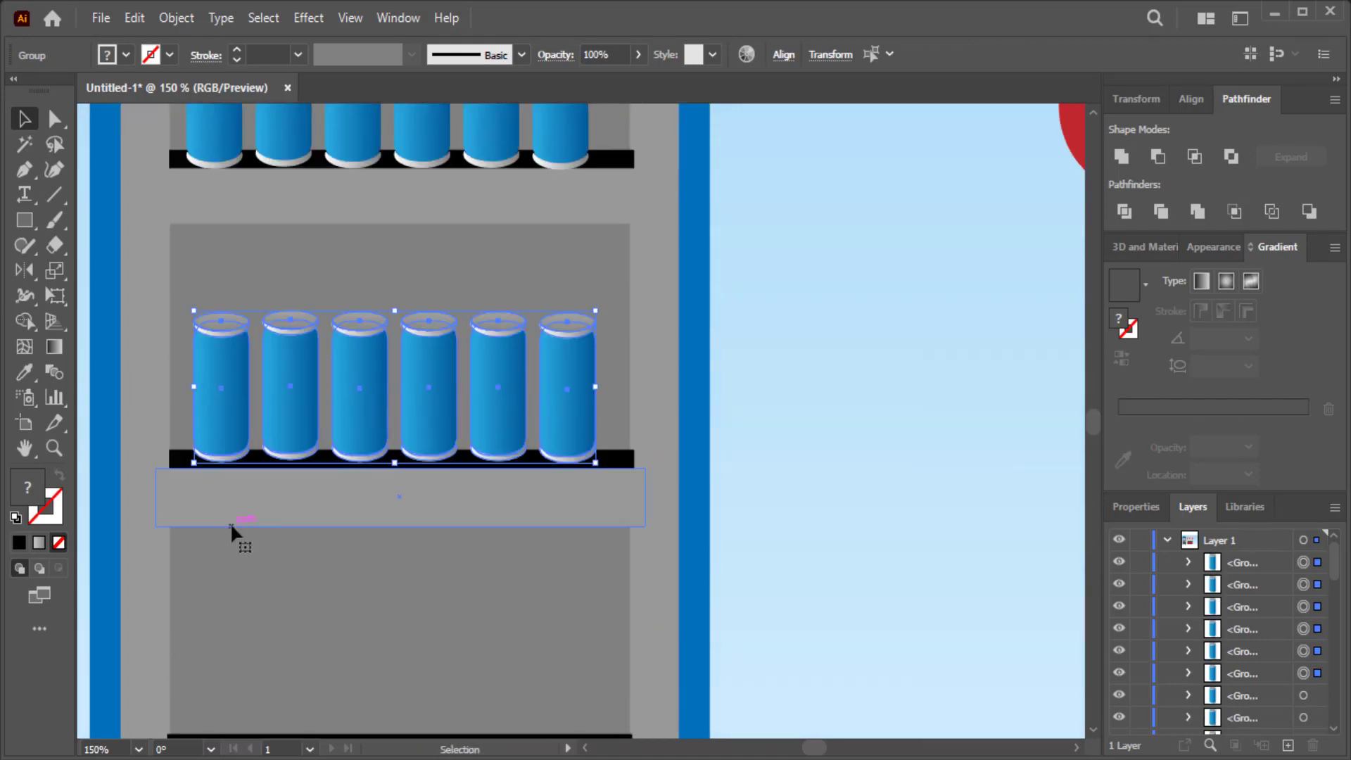
scroll(233, 495, "down", 3)
left_click_drag(218, 352, 218, 642)
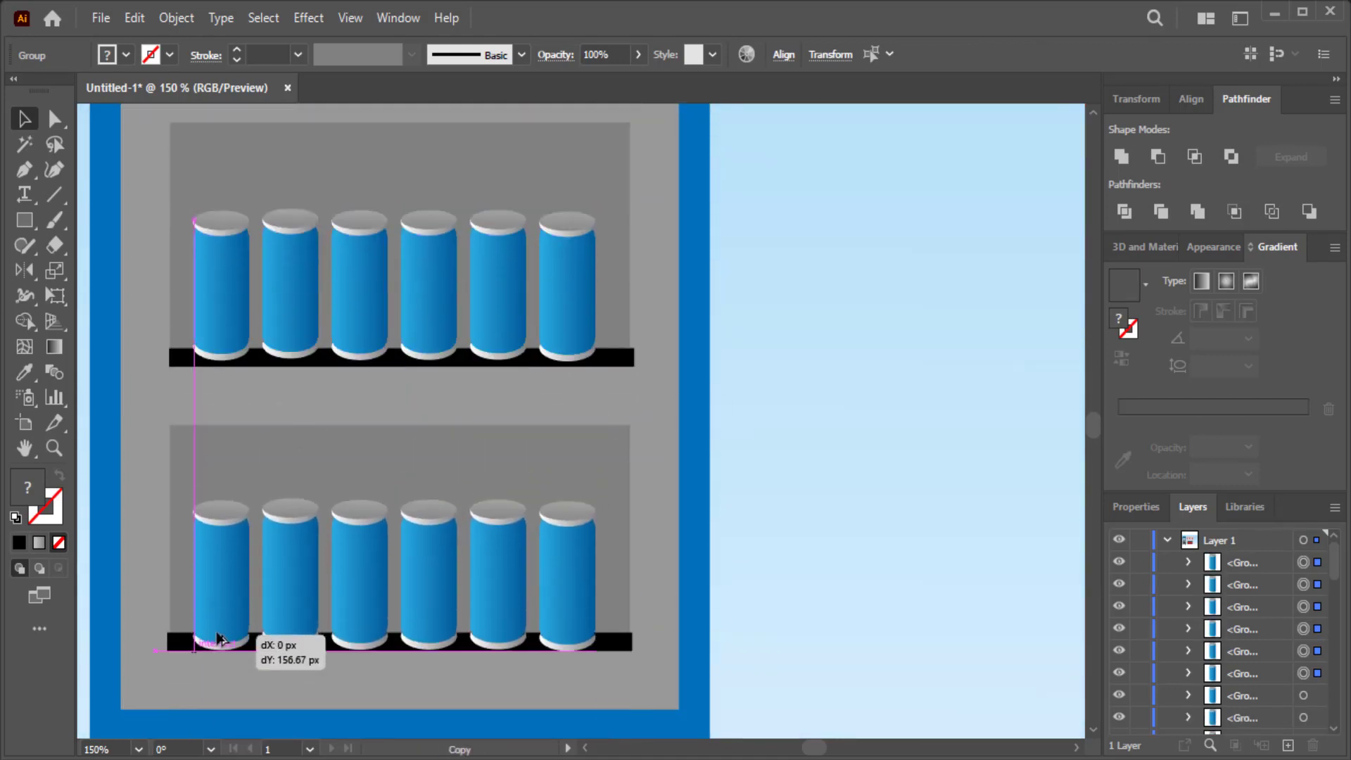
- Scale the whole fridge down slightly and move it up a little
left_click(761, 414)
left_click(584, 303)
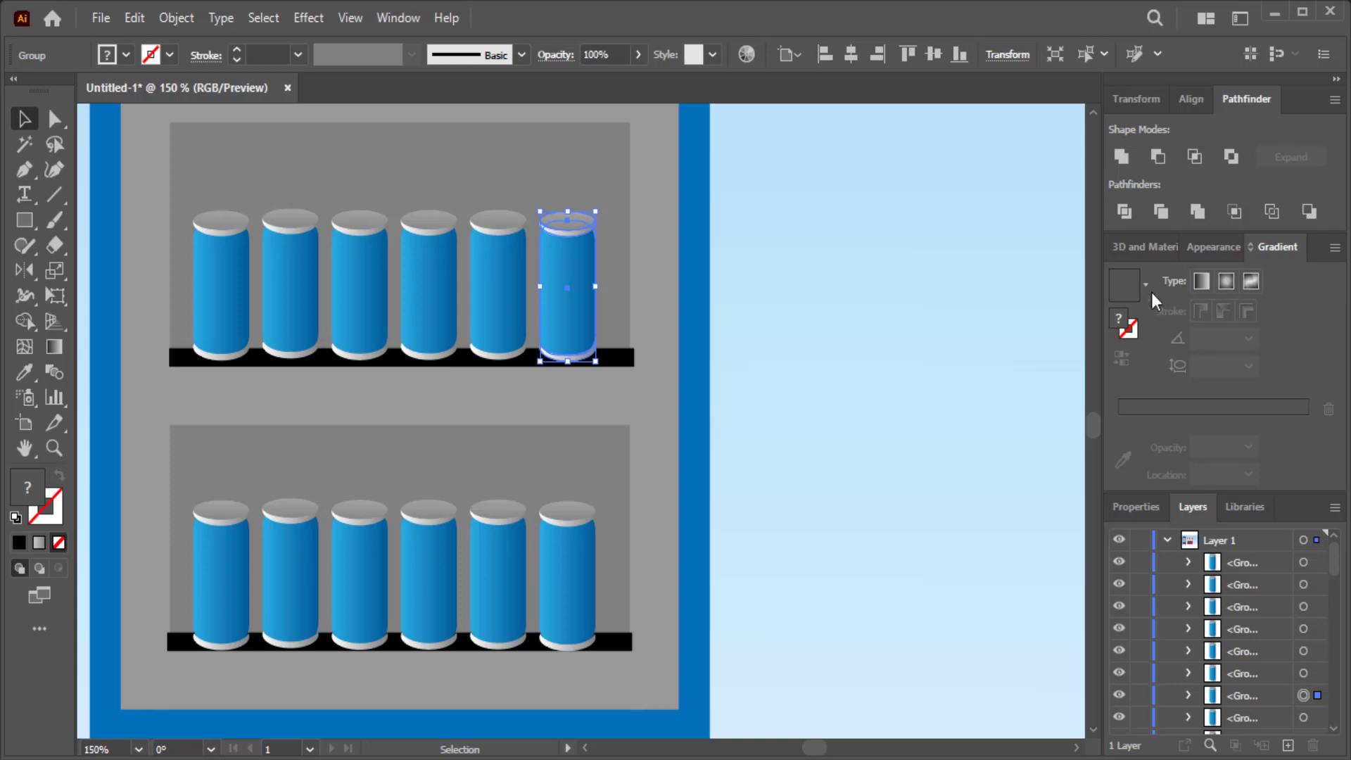
right_click(563, 292)
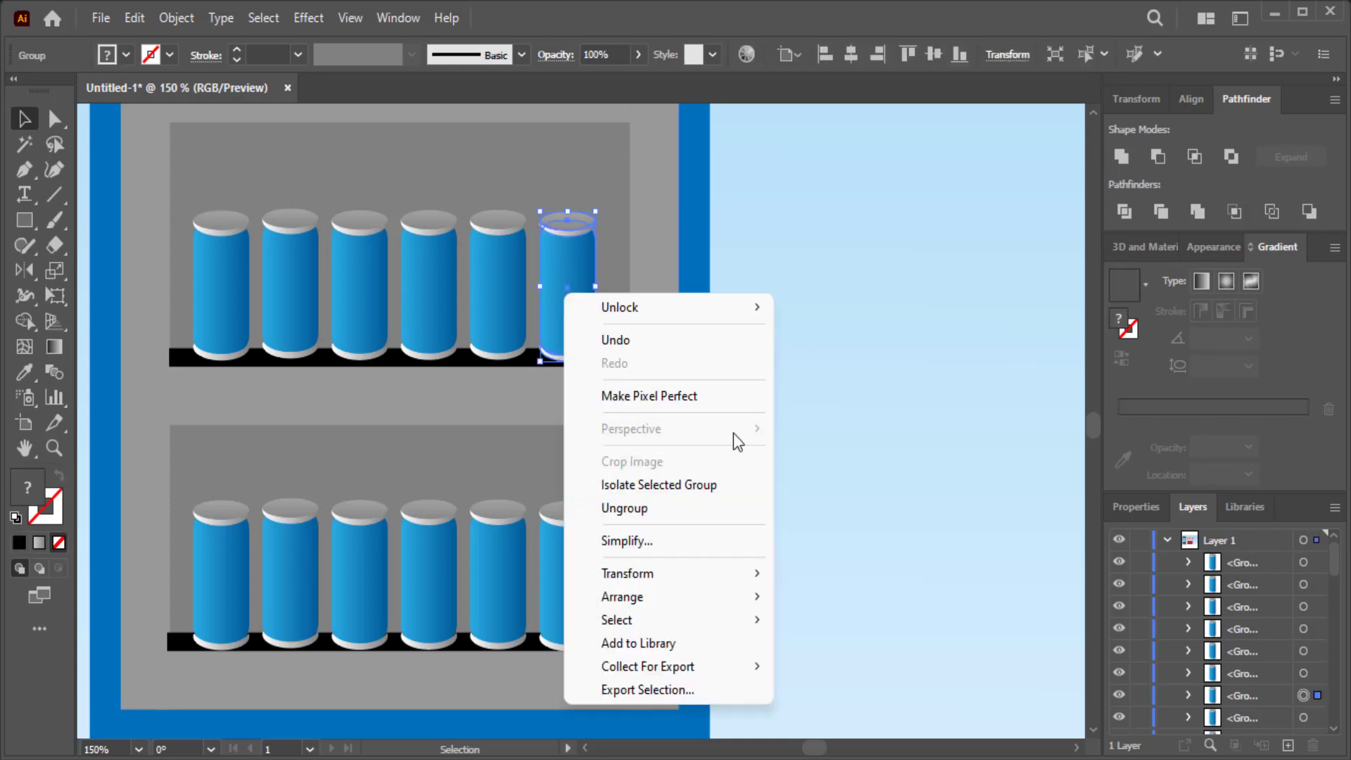
left_click(838, 362)
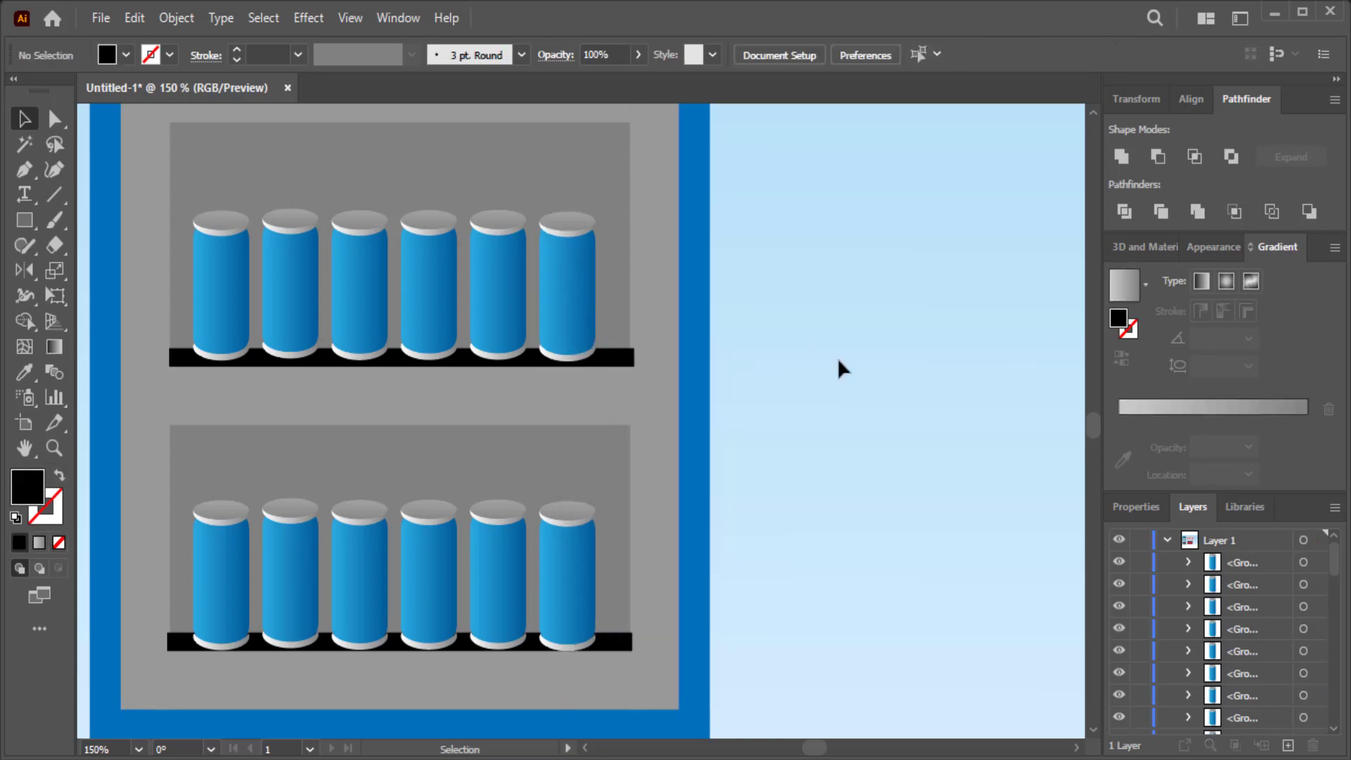
key("ctrl+minus")
key("ctrl+minus")
key("ctrl+minus")
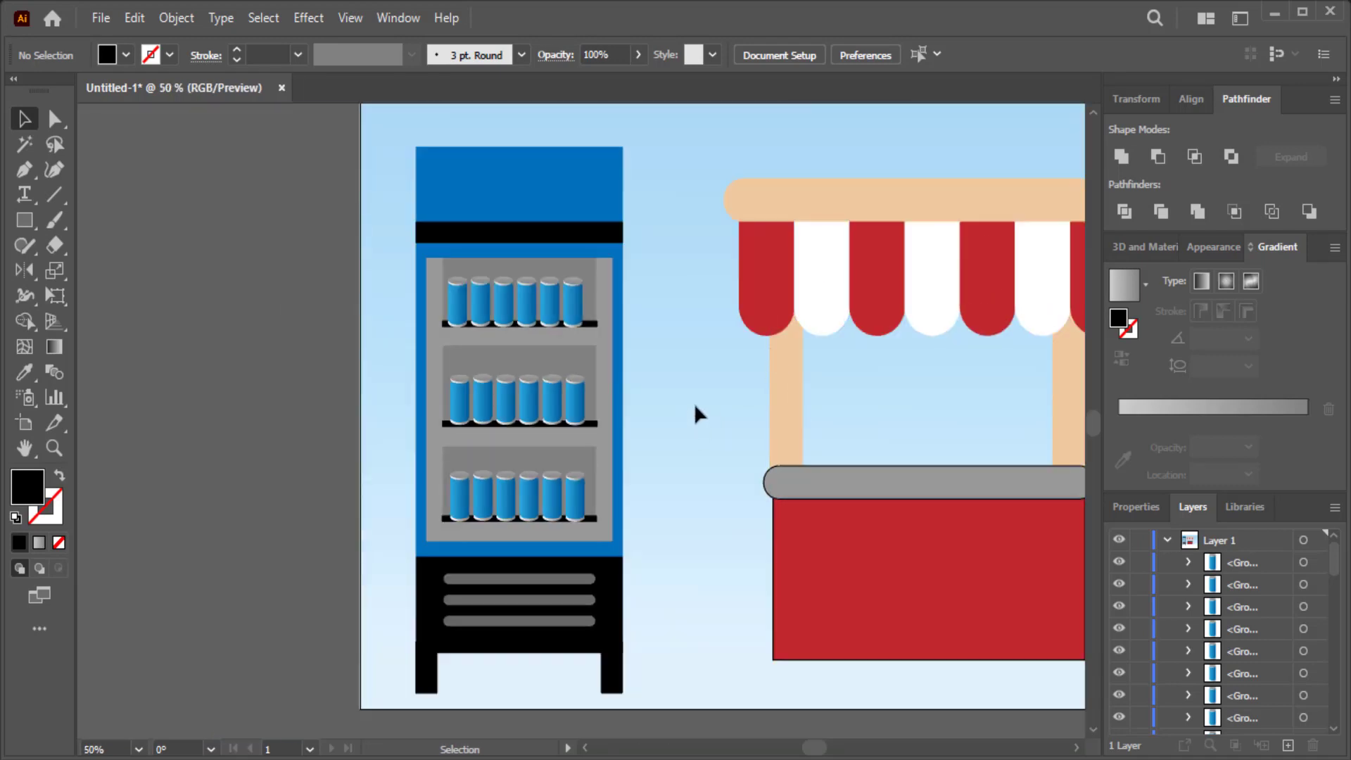
left_click_drag(469, 522, 409, 649)
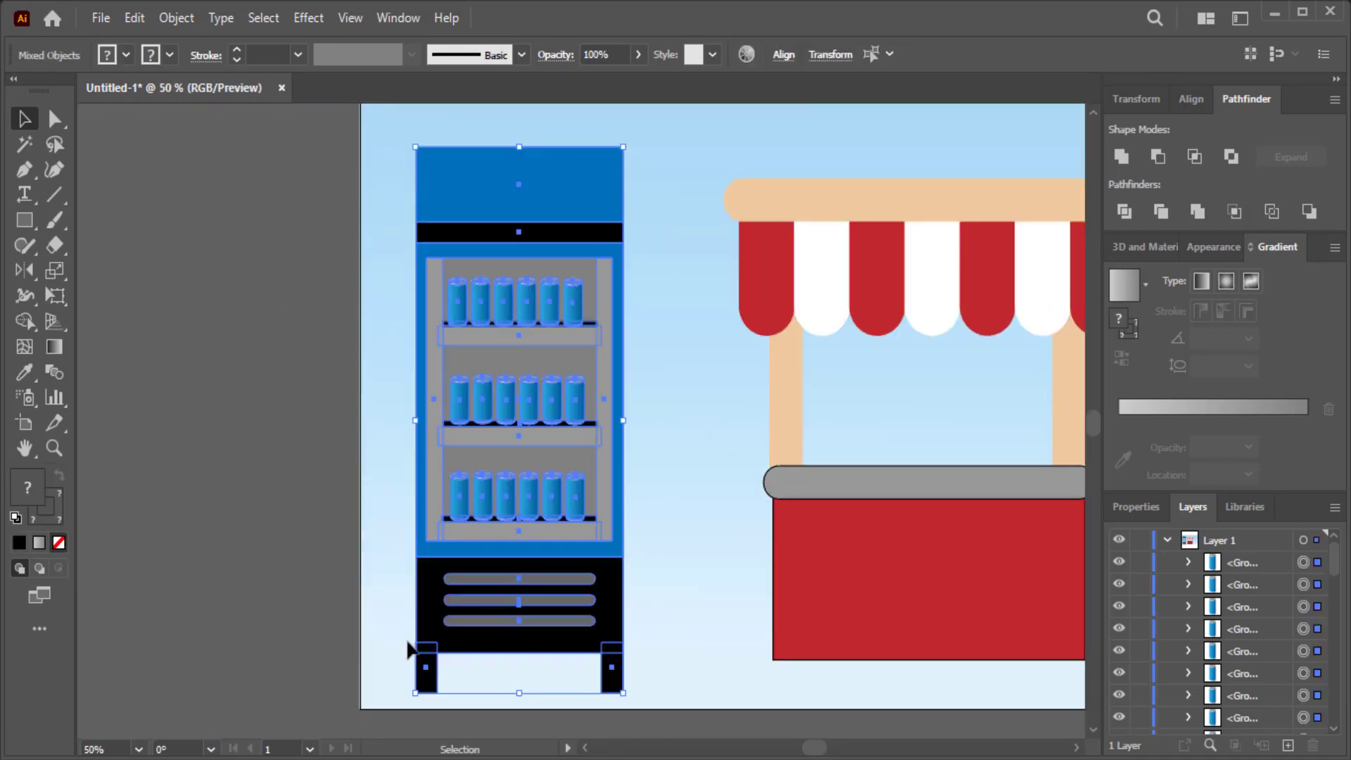
left_click_drag(624, 148, 617, 197)
left_click_drag(587, 395, 587, 379)
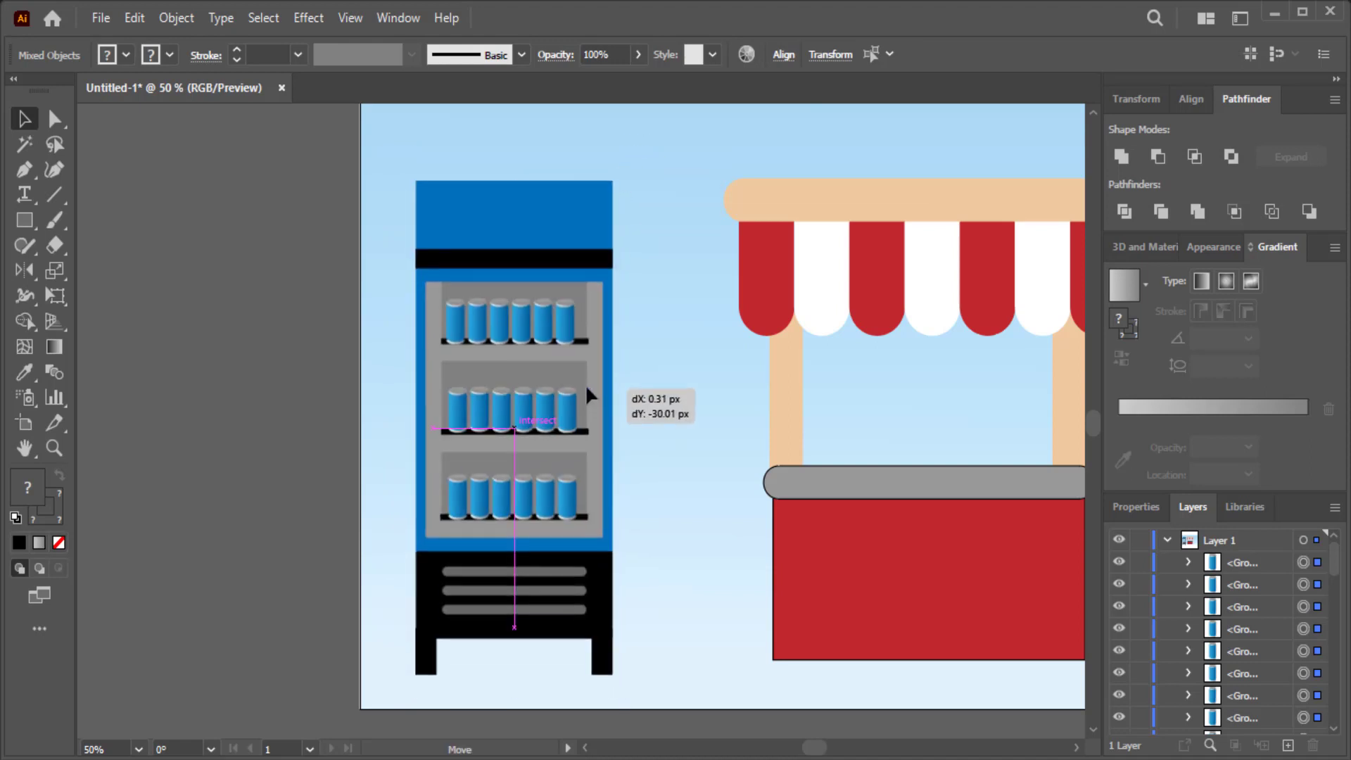
left_click(668, 380)
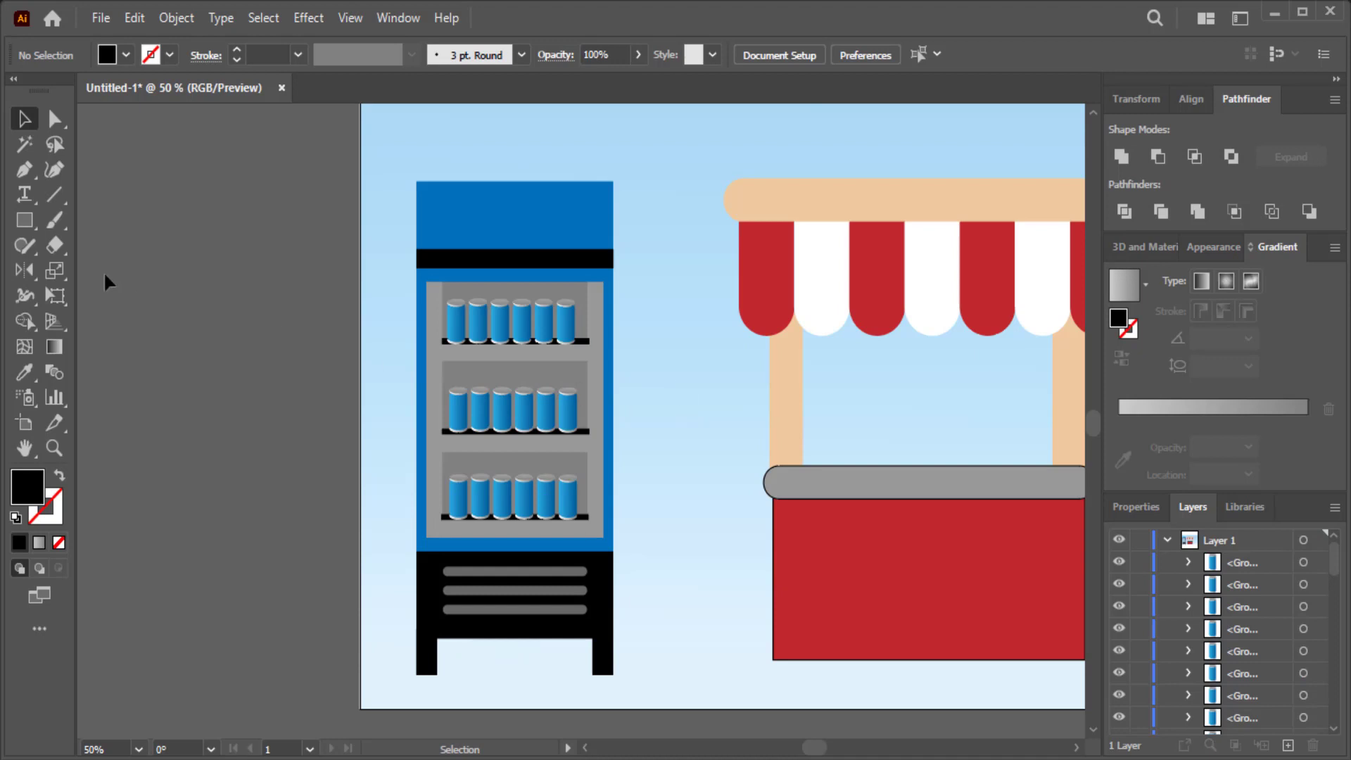
- Draw a gradient-filled rectangle over the right half of the shelves with Lighten blend mode
left_click_drag(603, 282, 503, 536)
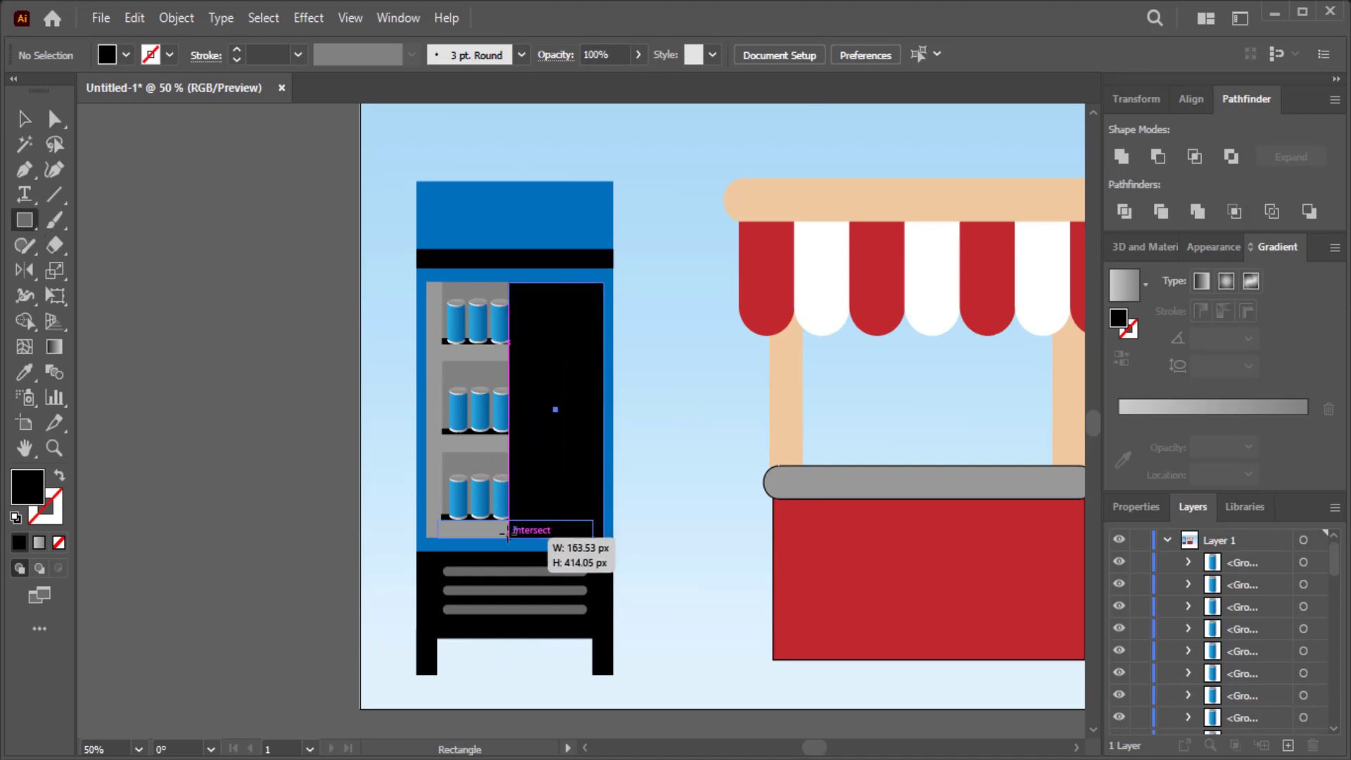
left_click(25, 120)
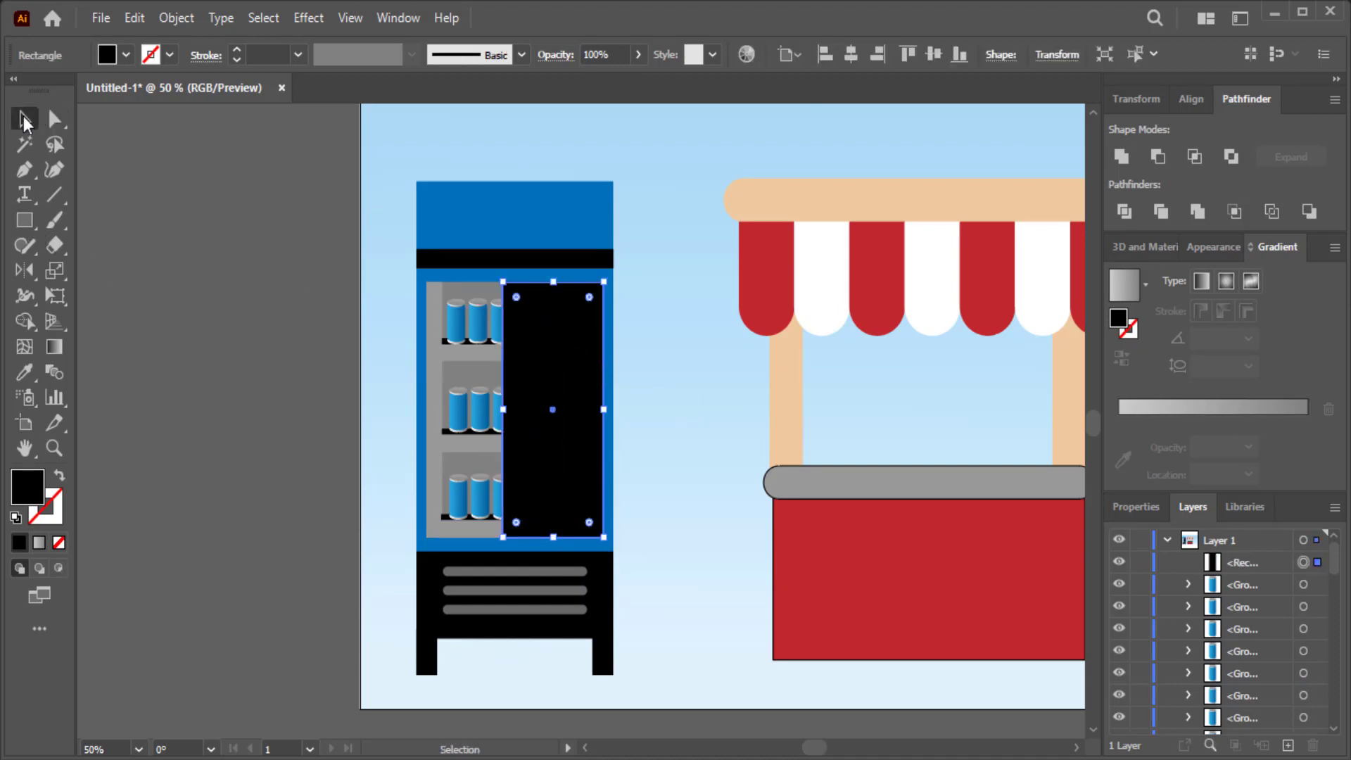
left_click(1123, 285)
left_click(555, 54)
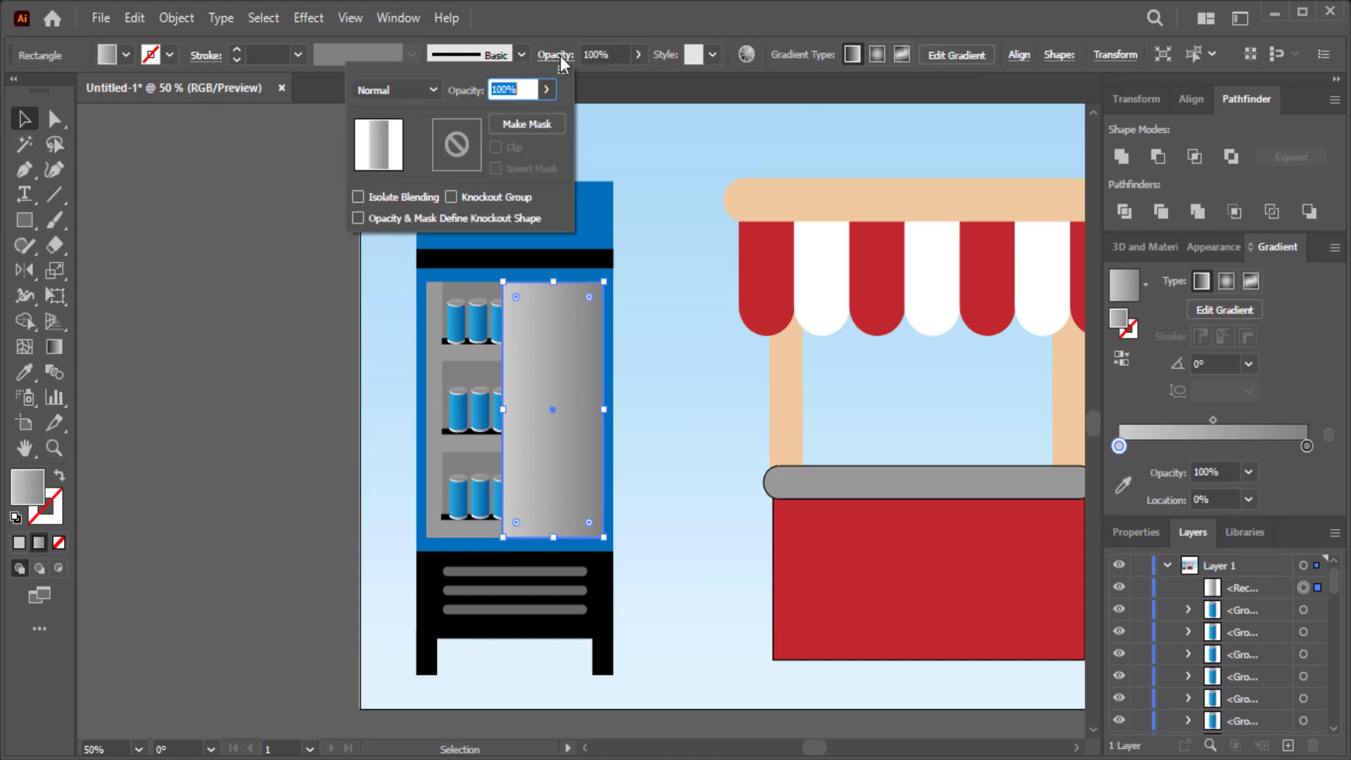
left_click(396, 90)
left_click(394, 216)
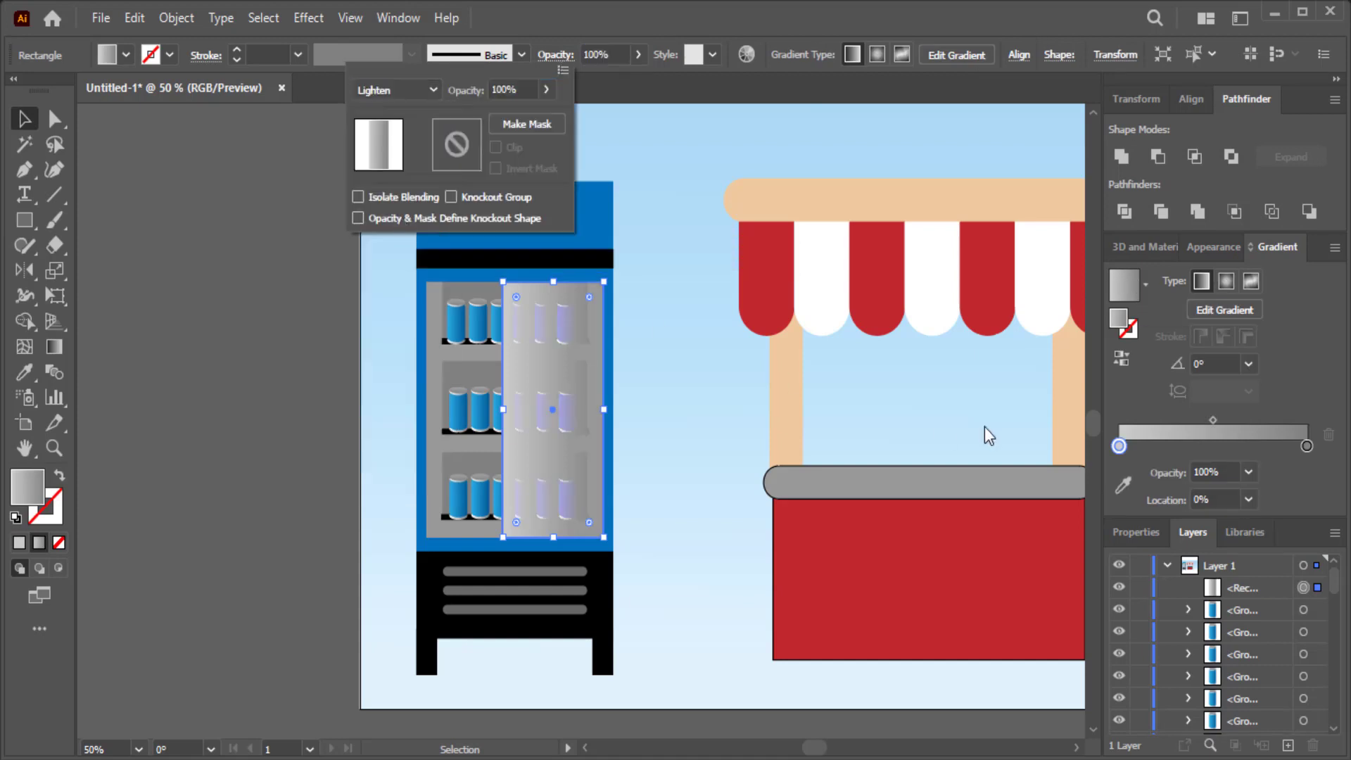
- Make the gradient white to 0% opacity and lower the panel's opacity to about 46%
double_click(1118, 446)
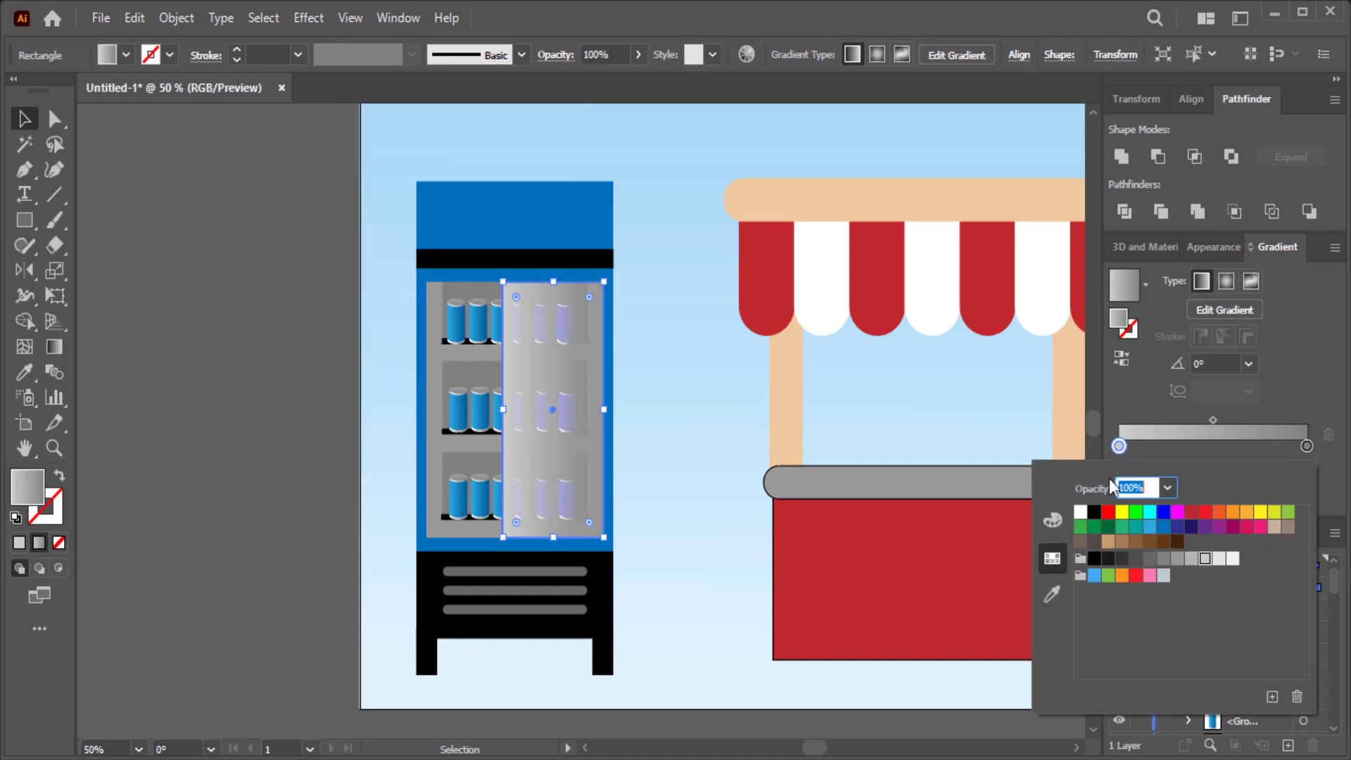
left_click(1081, 511)
left_click(1306, 446)
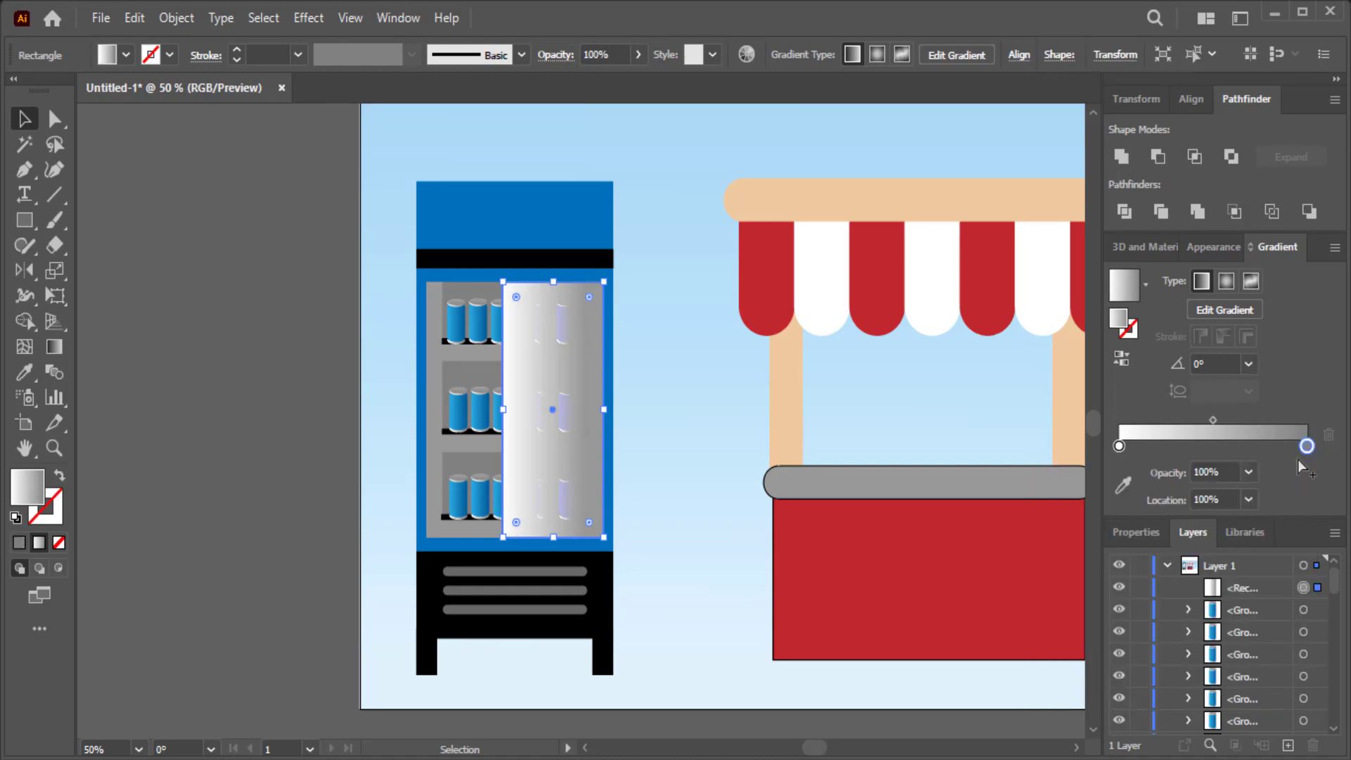
left_click(1248, 472)
left_click(1270, 495)
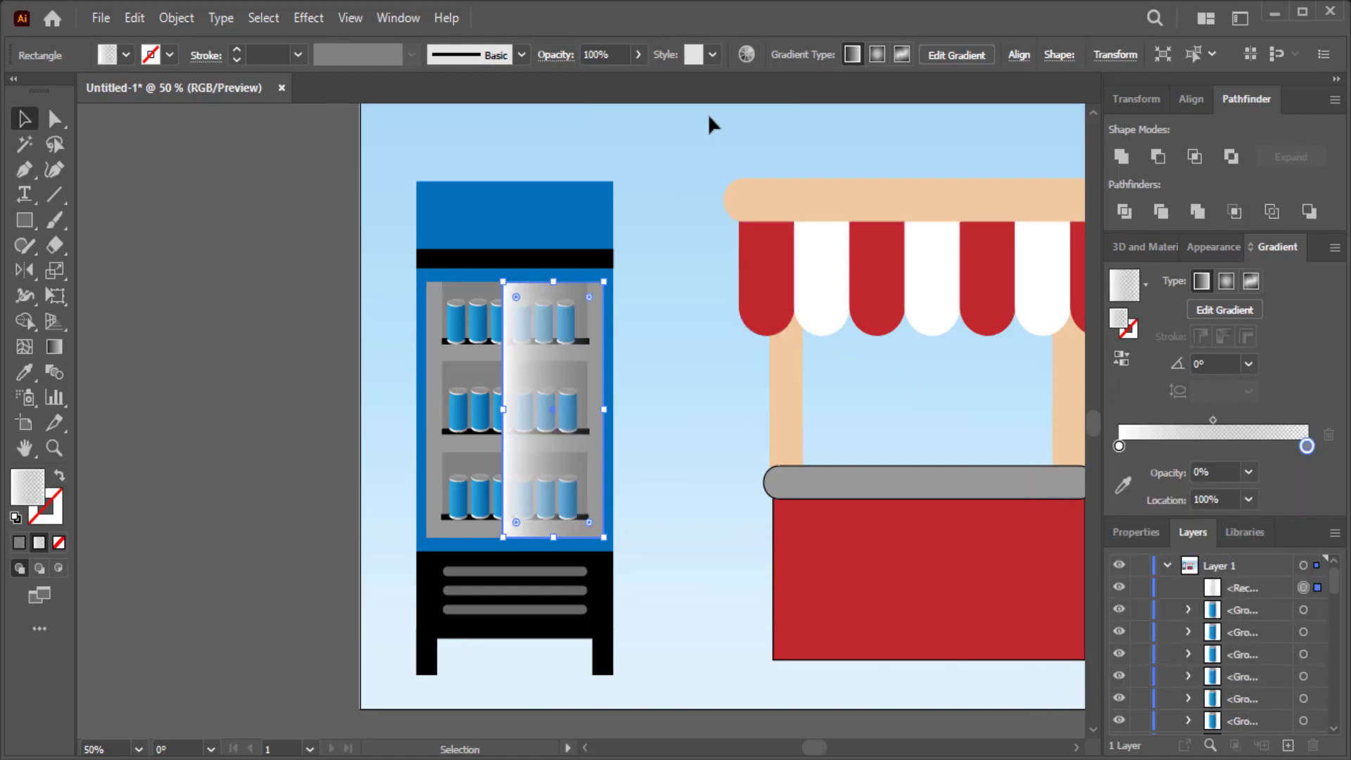
left_click(638, 55)
left_click_drag(626, 81, 594, 84)
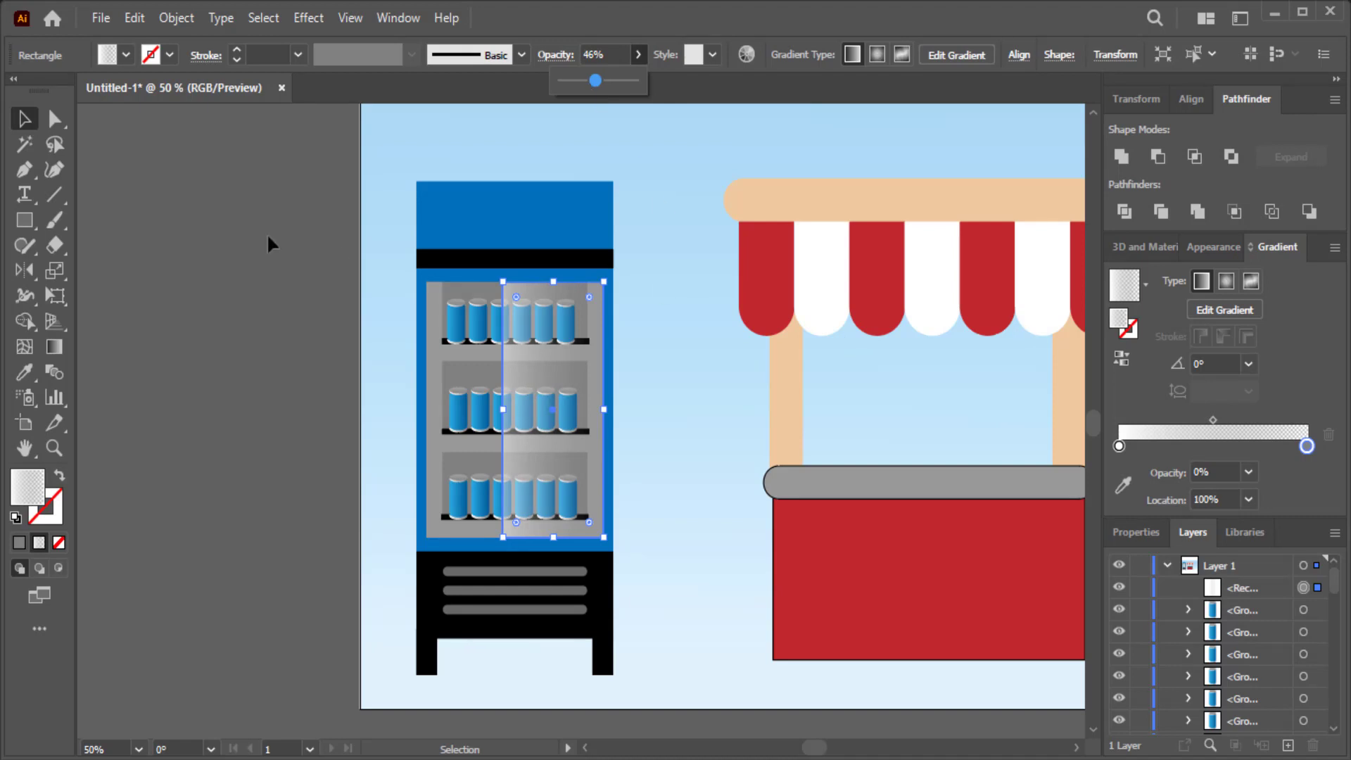
left_click(107, 200)
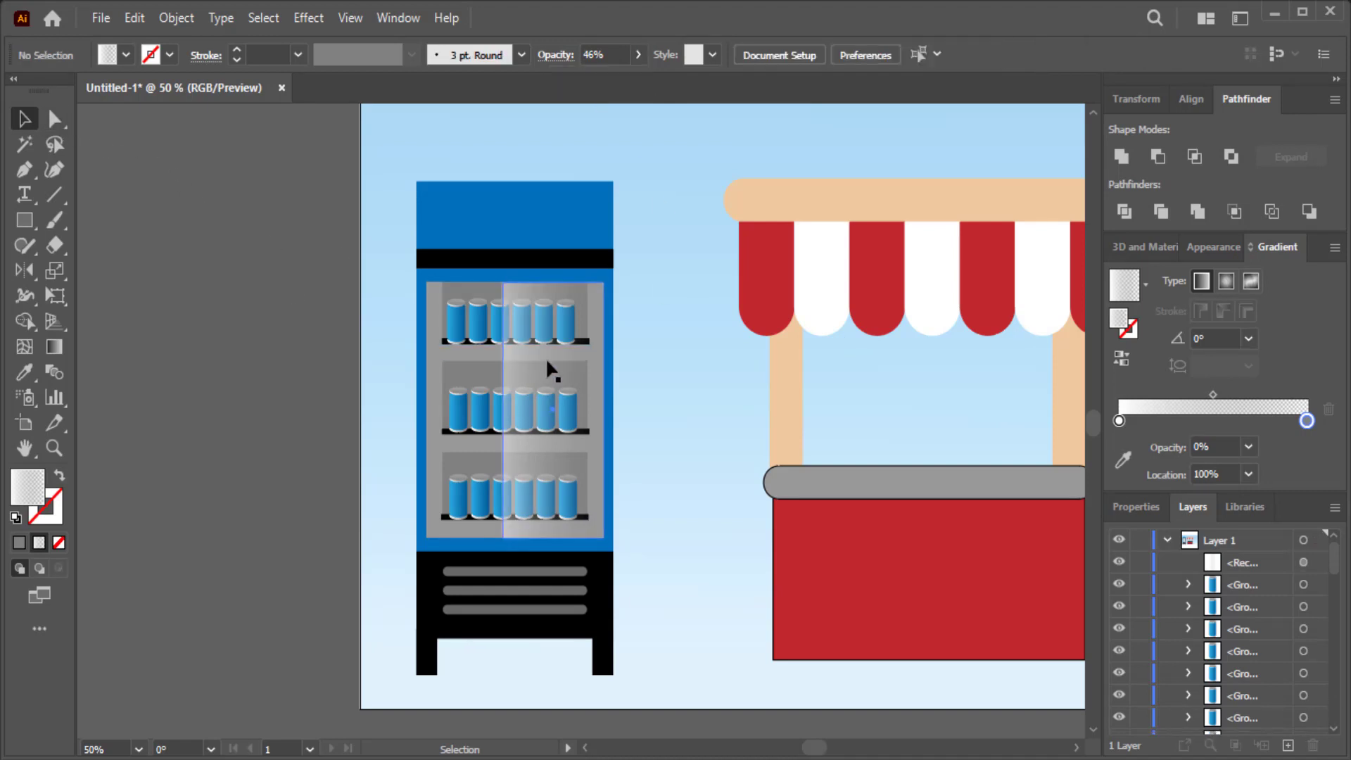
left_click(503, 410)
- Copy the glass panel onto the cabinet's left half and fit both panels to their halves
left_click_drag(503, 410, 508, 409)
left_click(691, 318)
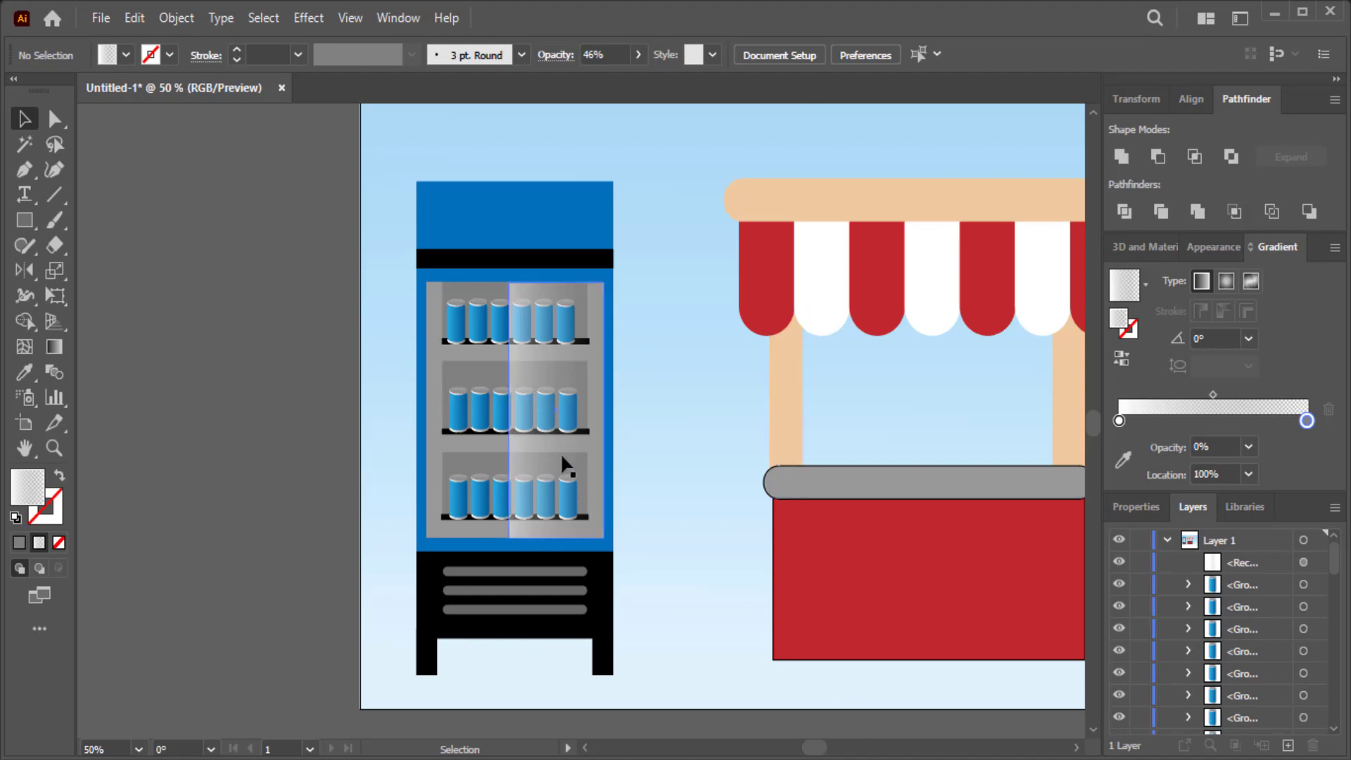
mouse_move(560, 450)
left_mouse_down()
mouse_move(493, 463)
mouse_move(479, 456)
mouse_move(484, 421)
left_mouse_up()
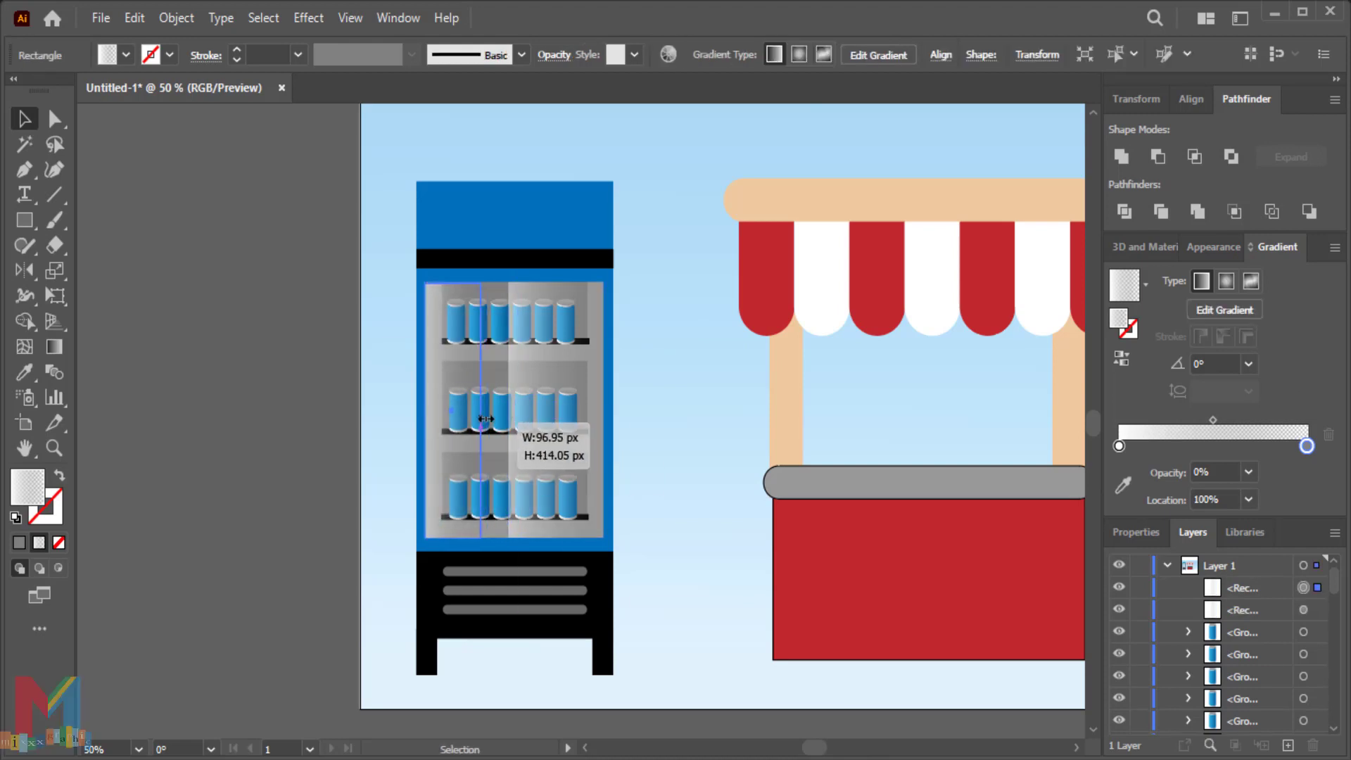
left_click(648, 390)
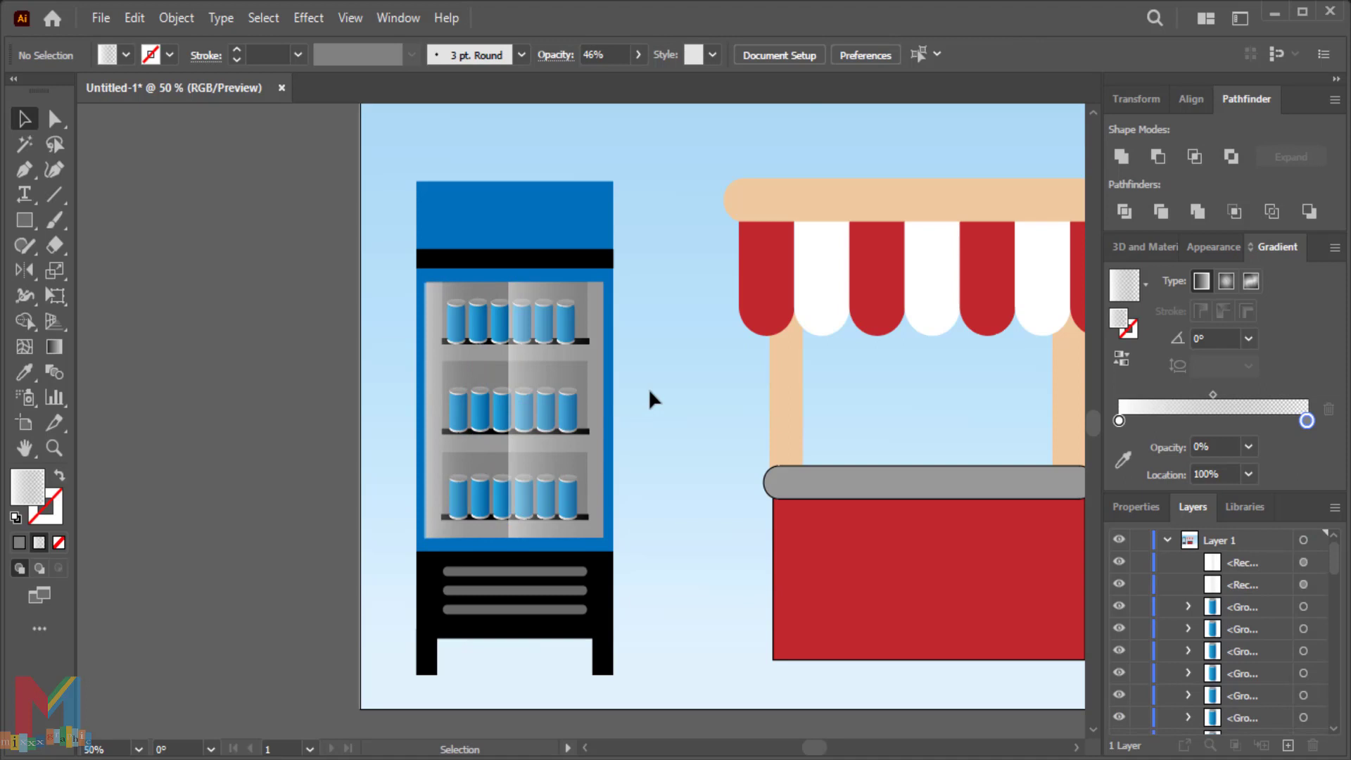
left_click(556, 422)
mouse_move(512, 415)
left_mouse_down()
mouse_move(536, 419)
mouse_move(473, 431)
left_mouse_up()
left_click(461, 431)
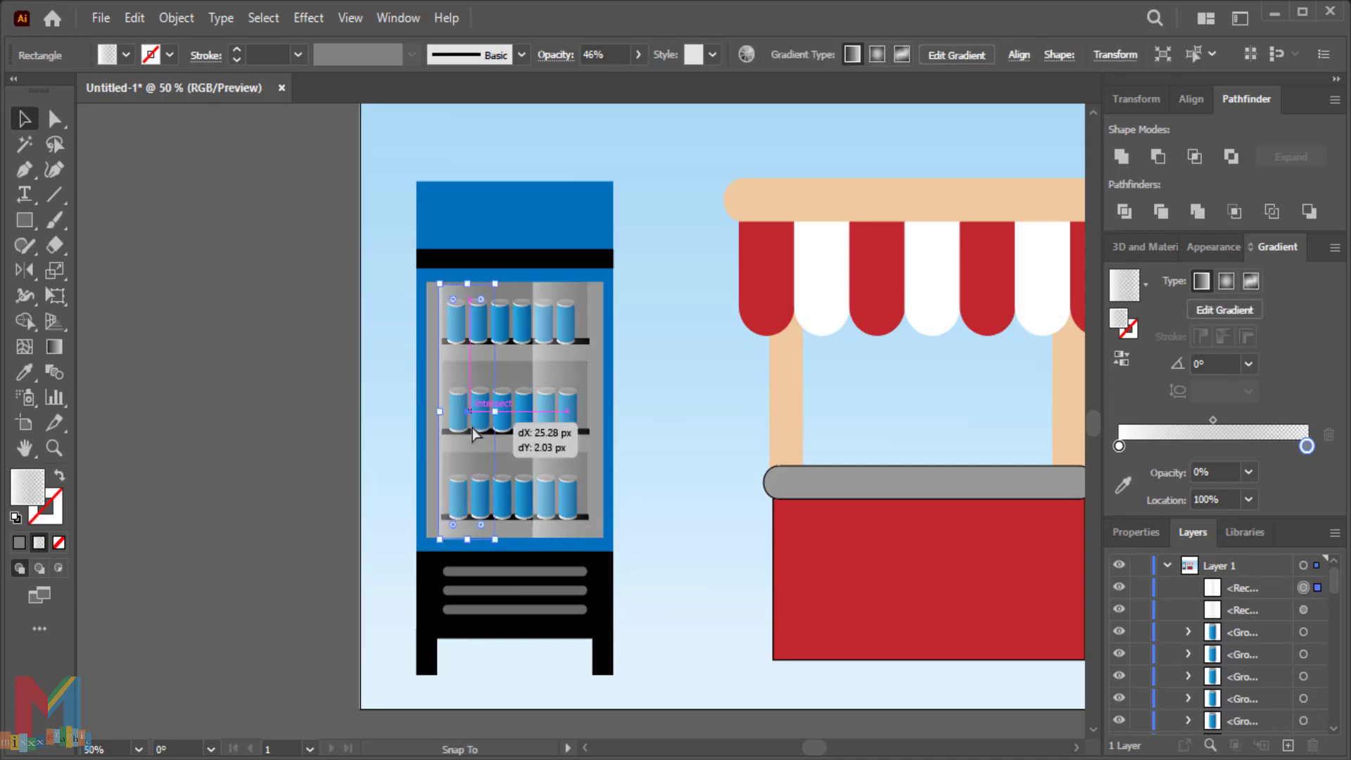
left_click(672, 406)
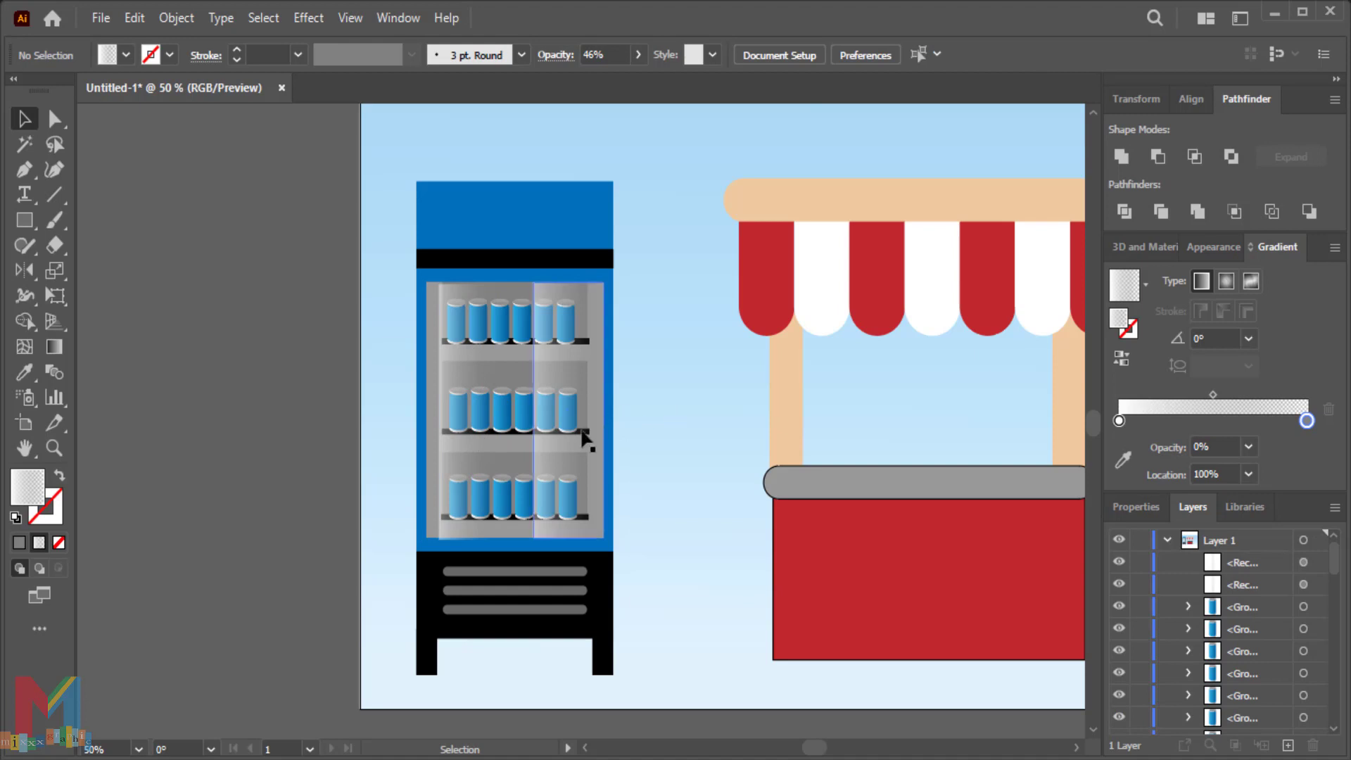
left_click(543, 438)
- Pan to the stall, select all its parts and move it slightly left
mouse_move(667, 396)
left_mouse_down()
mouse_move(401, 430)
mouse_move(200, 432)
left_mouse_up()
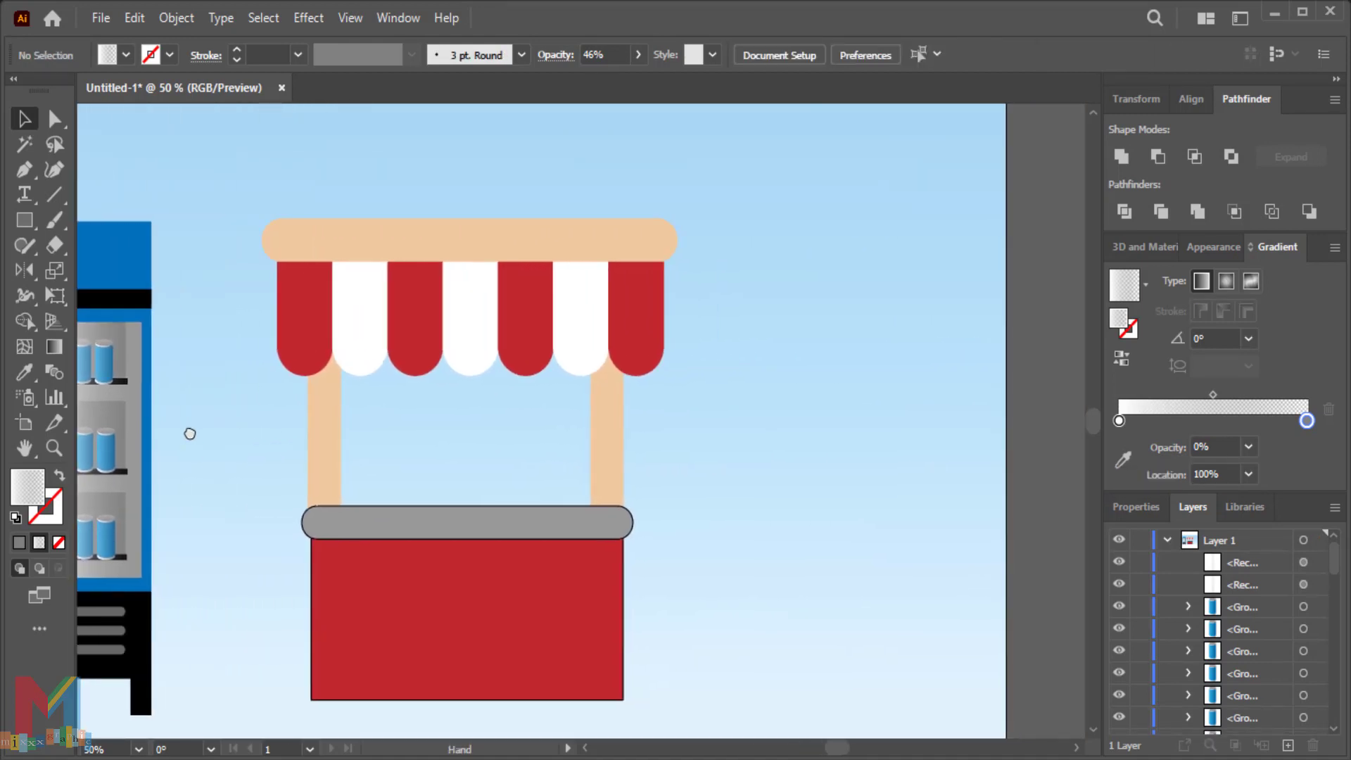
left_click_drag(329, 651, 329, 651)
left_click_drag(452, 594, 410, 595)
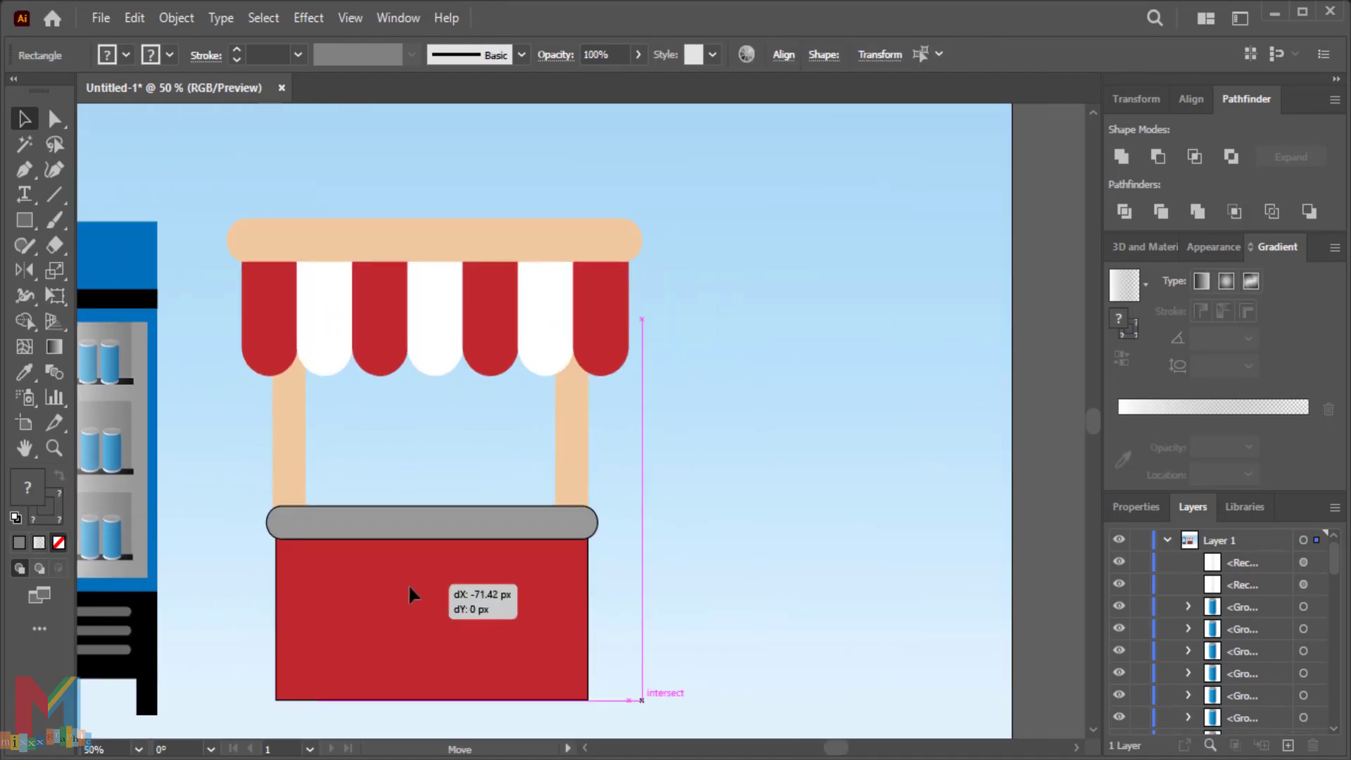
- Draw a red rectangle right of the stall and curve its sides with the Curvature tool
left_click(796, 491)
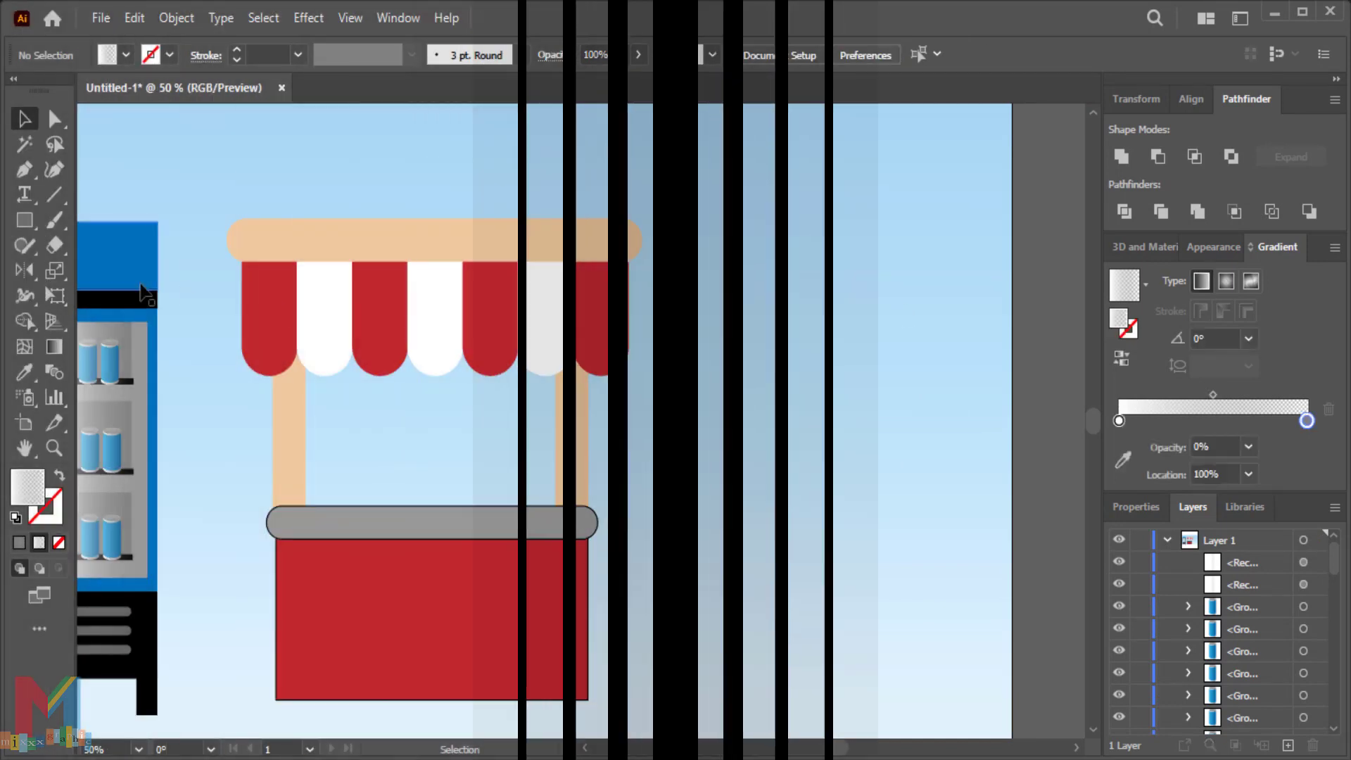
left_click(24, 220)
mouse_move(778, 568)
left_mouse_down()
mouse_move(797, 544)
mouse_move(650, 630)
left_mouse_up()
left_click(125, 55)
left_click(151, 90)
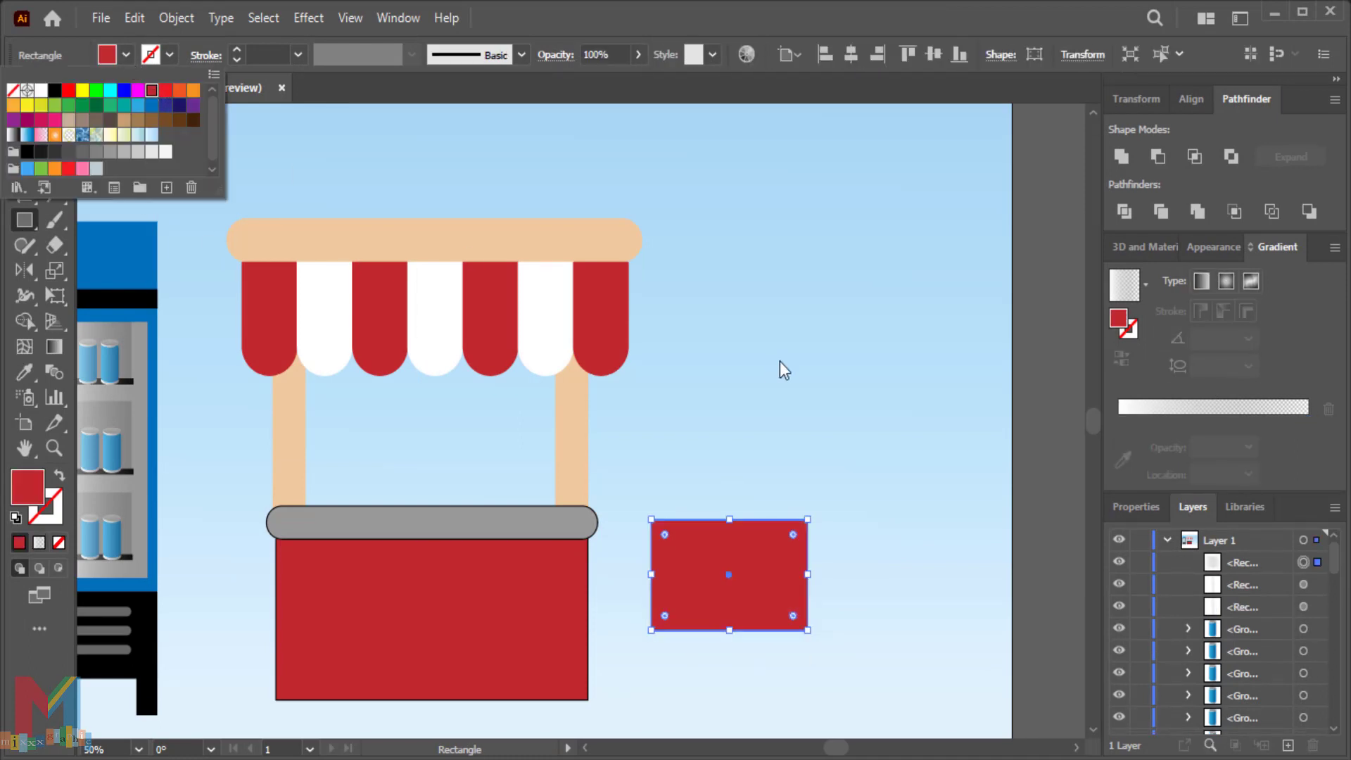
left_click(767, 330)
left_click(54, 170)
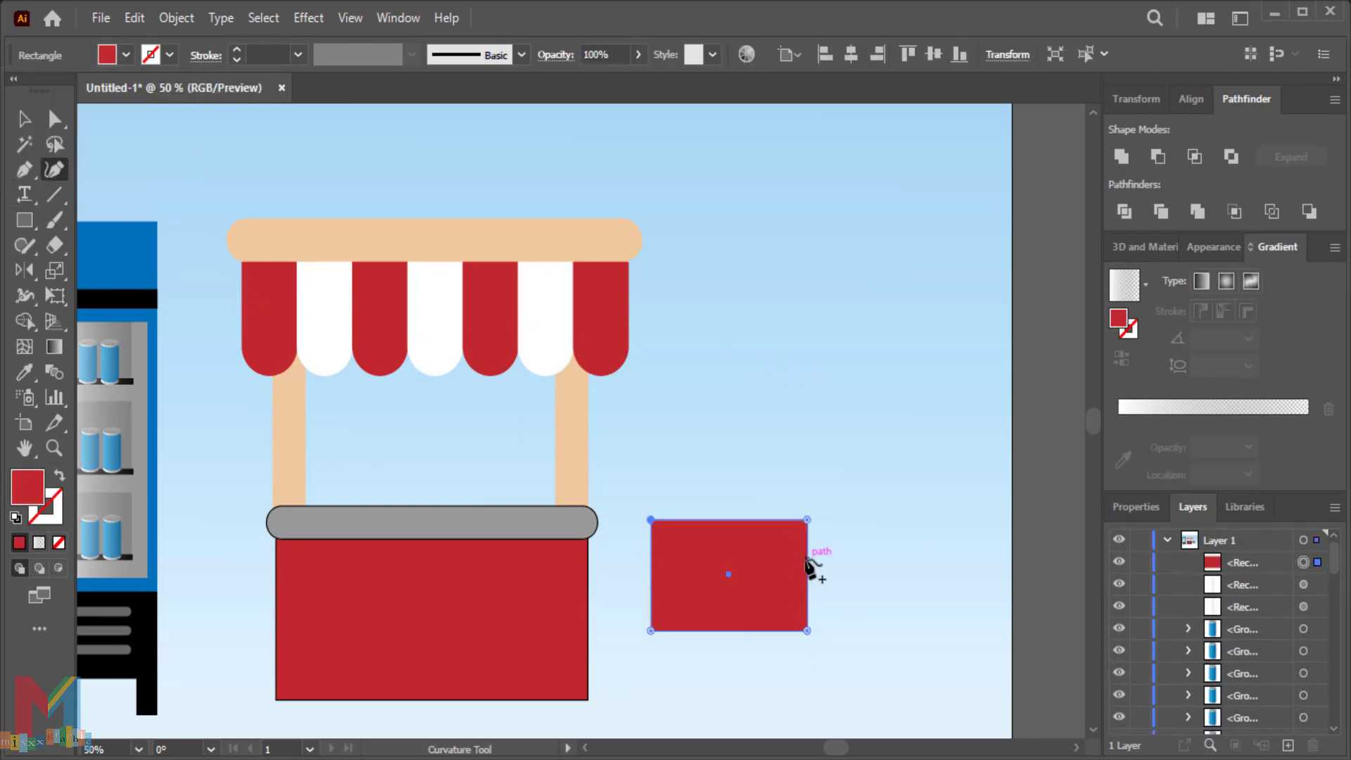
left_click_drag(807, 560, 773, 567)
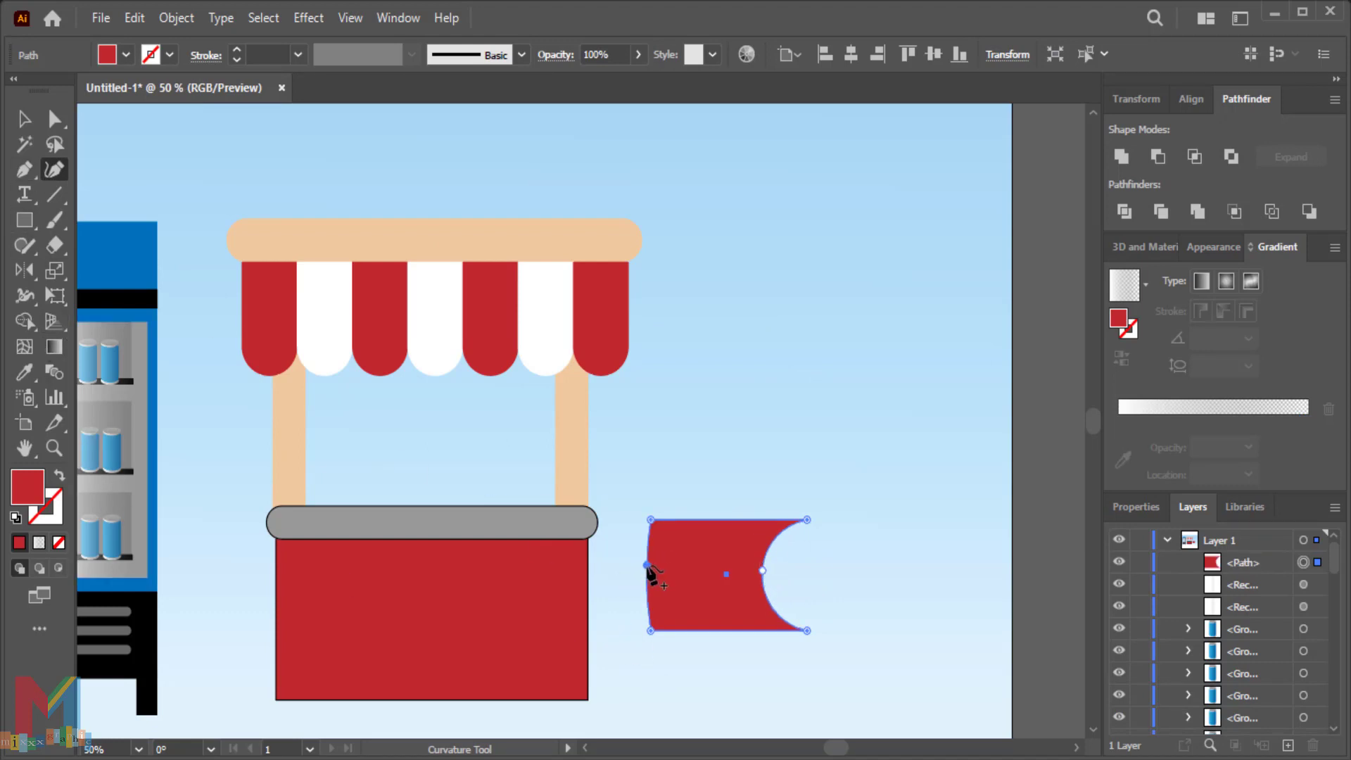
mouse_move(647, 565)
left_mouse_down()
mouse_move(625, 565)
mouse_move(705, 589)
left_mouse_up()
left_click(24, 119)
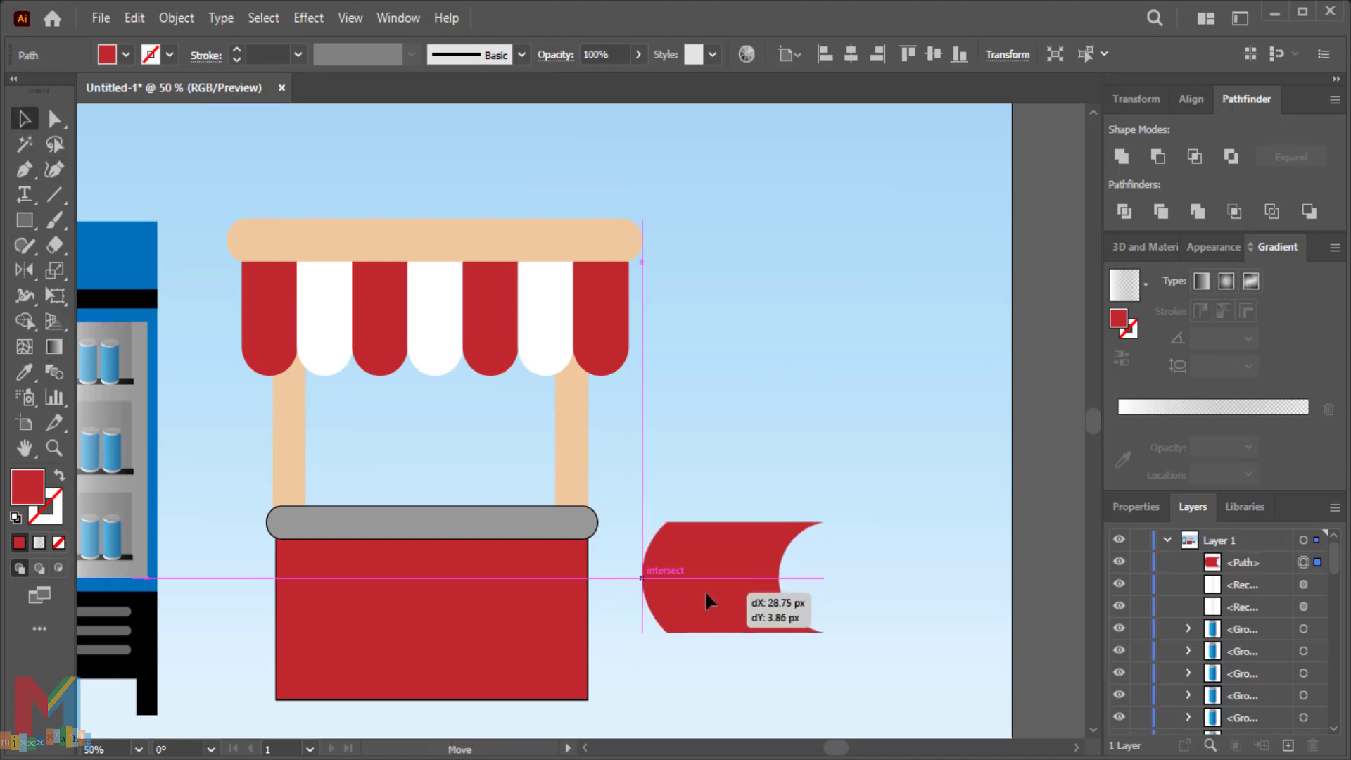
- Draw a black seat above the red body with a bent top edge and rounded top corners
left_click(24, 219)
left_click_drag(869, 483, 723, 527)
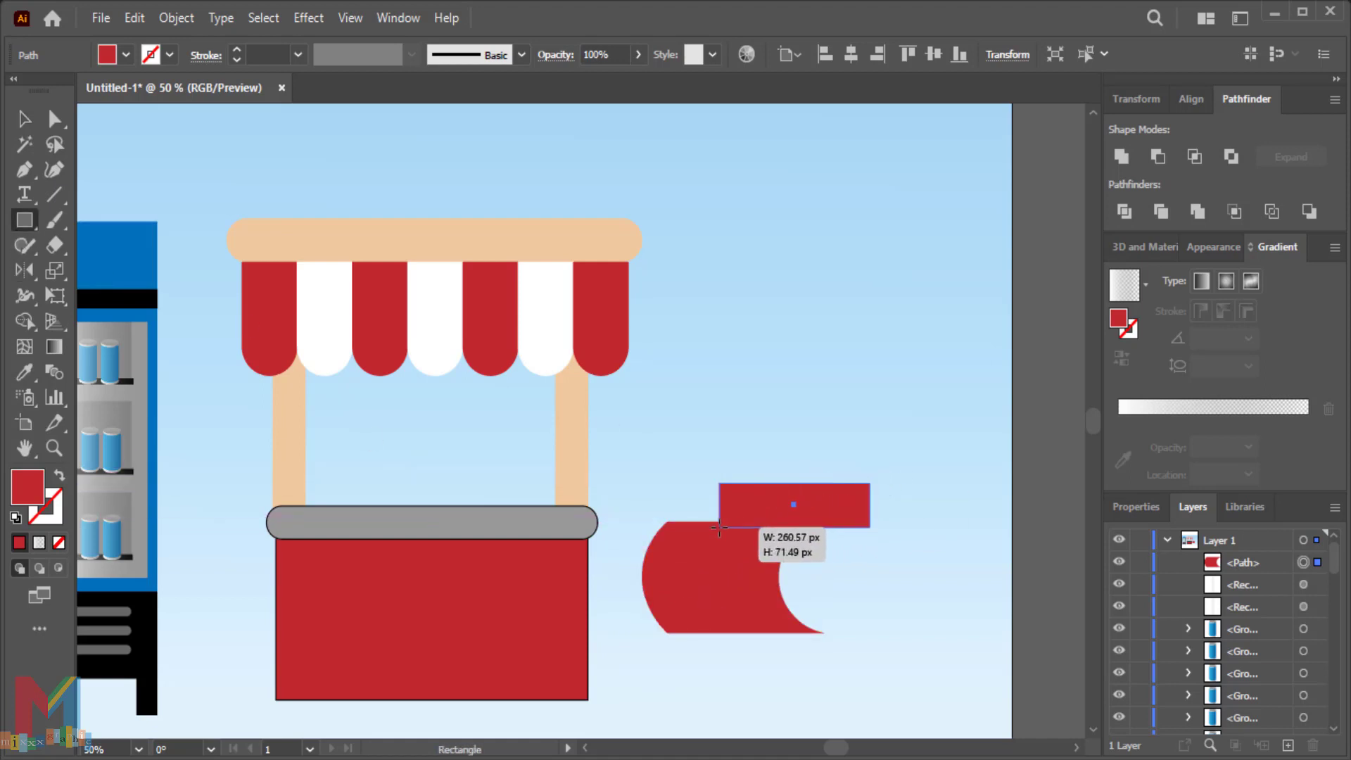
left_click(125, 55)
left_click(50, 94)
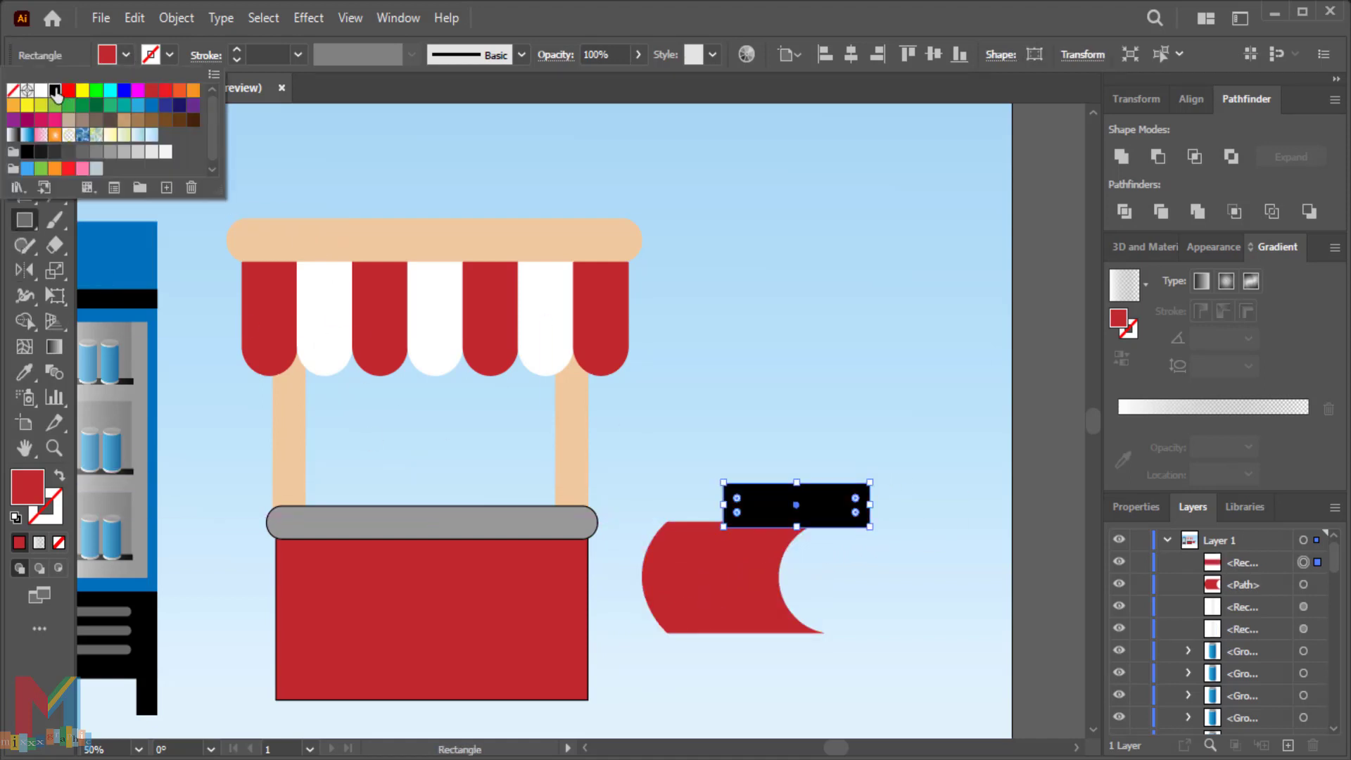
left_click(54, 170)
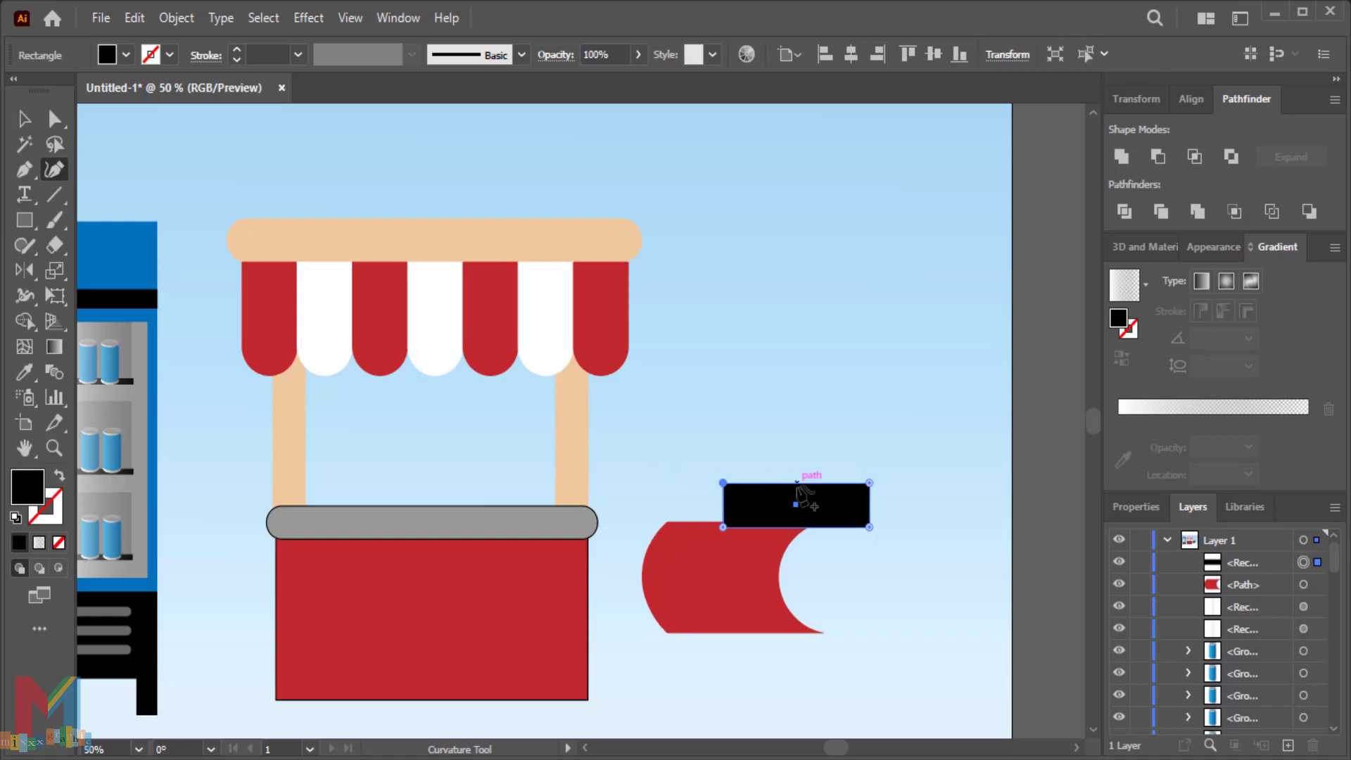
left_click_drag(796, 484, 814, 444)
left_click(54, 119)
left_click(814, 447)
left_click(868, 484)
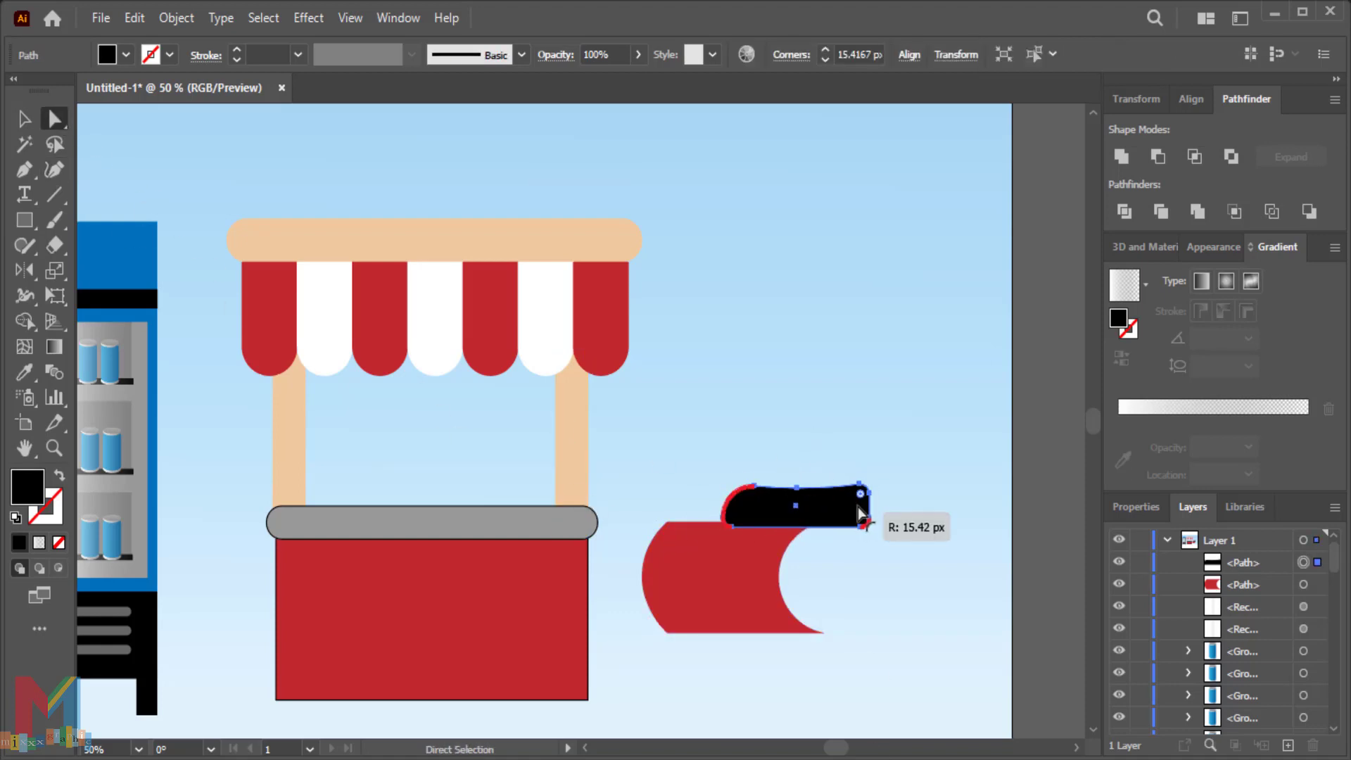
left_click_drag(856, 499, 859, 507)
left_click(914, 467)
left_click(905, 467)
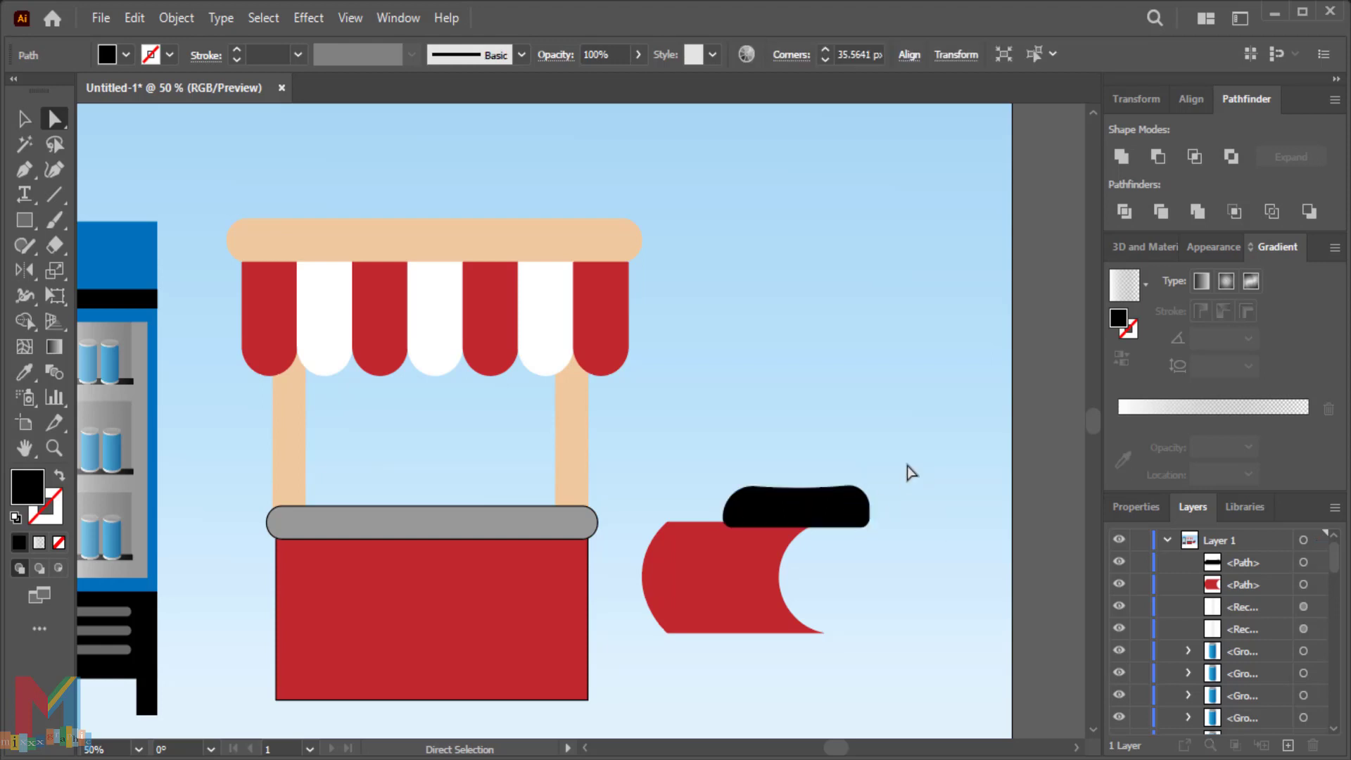
scroll(886, 436, "down", 2)
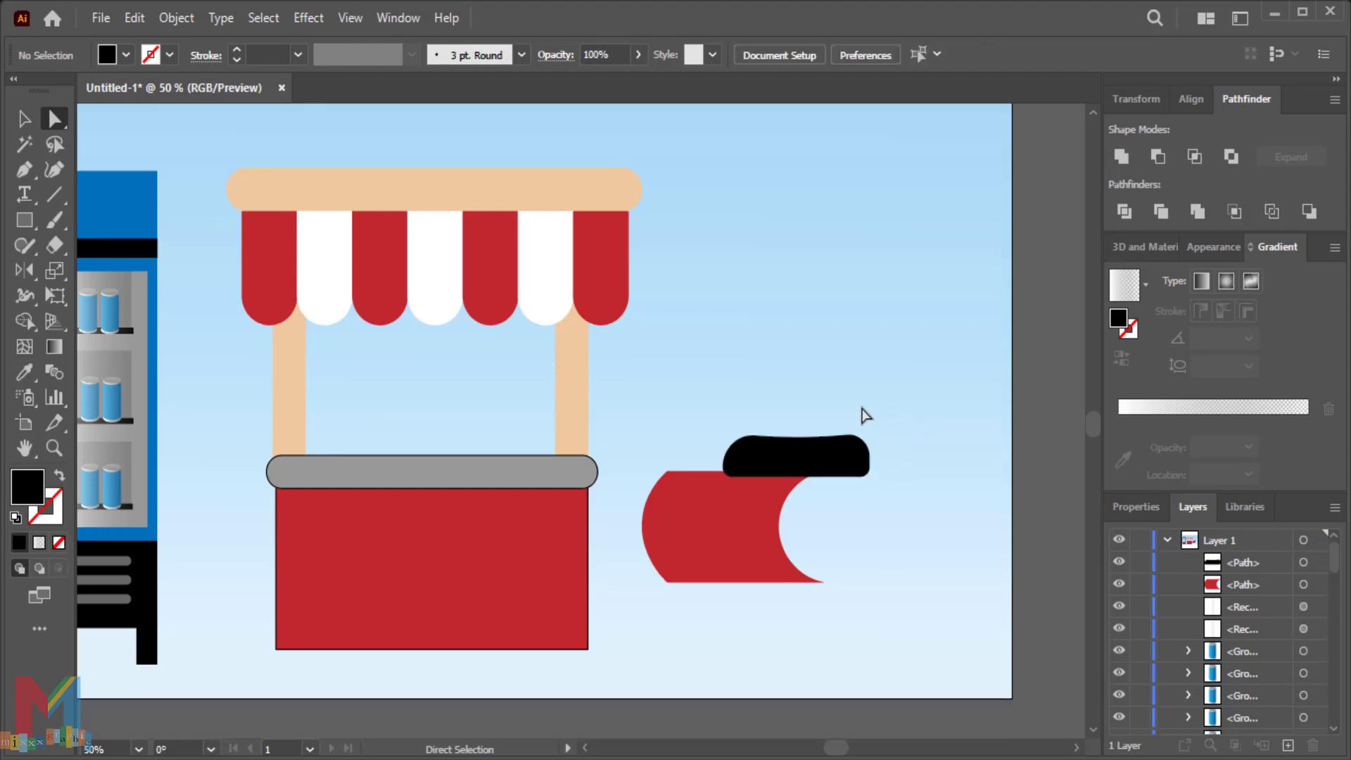
- Draw a thin red bar at the body's lower right with no outline
left_click(22, 223)
mouse_move(863, 581)
left_mouse_down()
mouse_move(931, 561)
mouse_move(764, 581)
left_mouse_up()
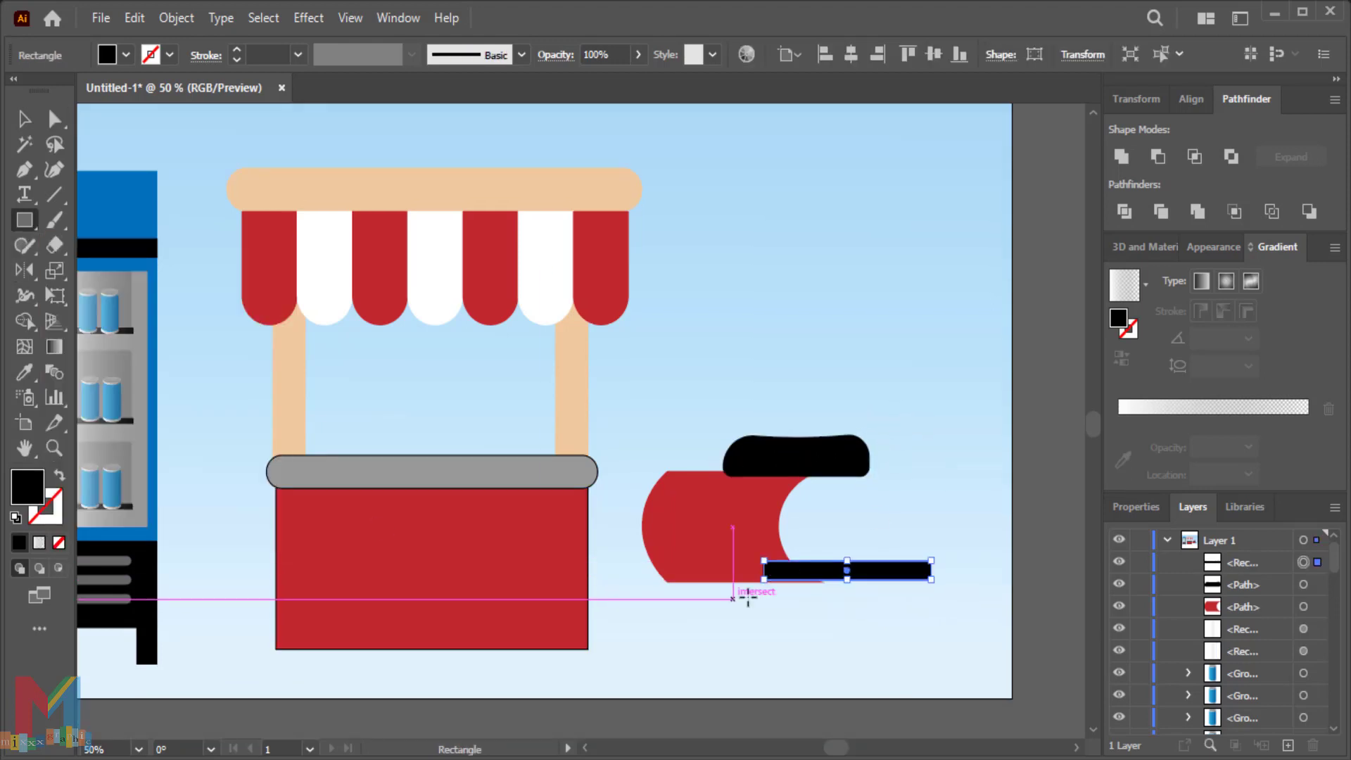
left_click_drag(848, 563, 848, 557)
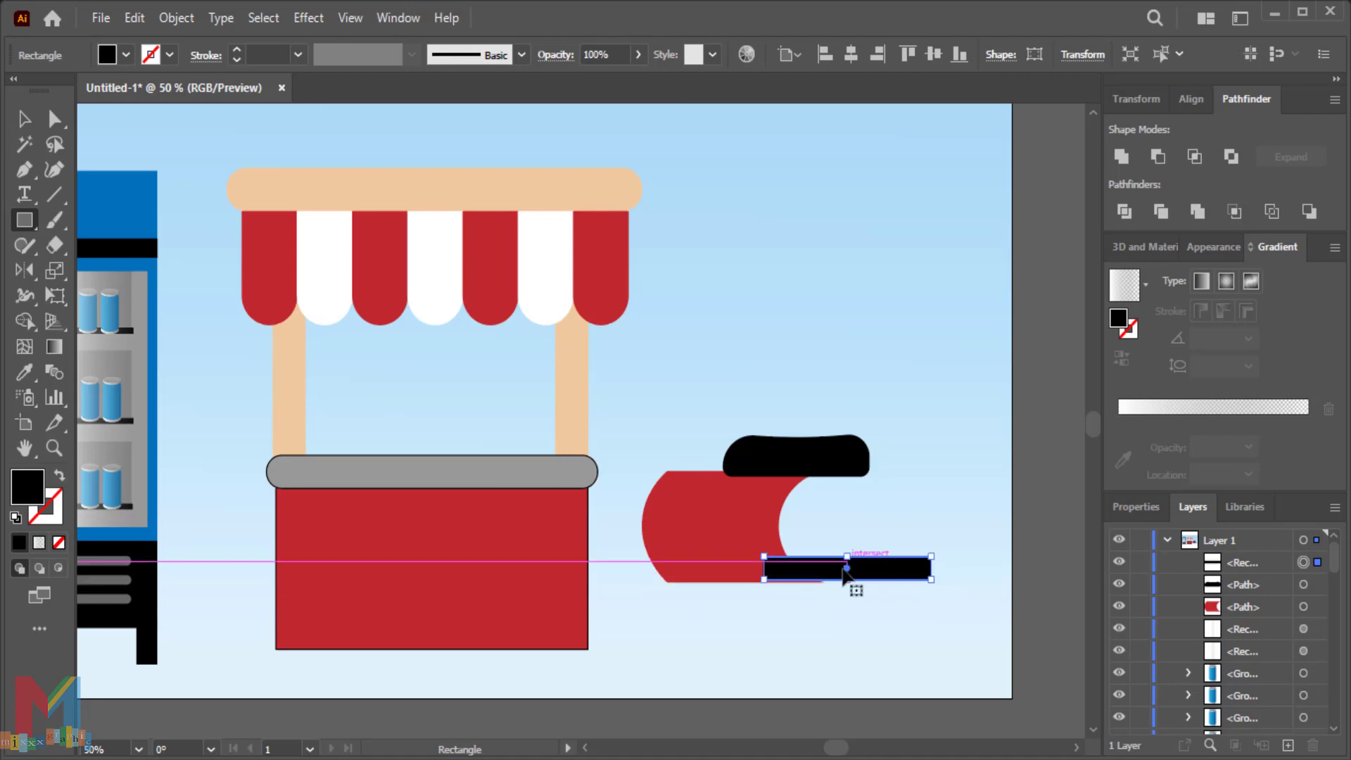
key("i")
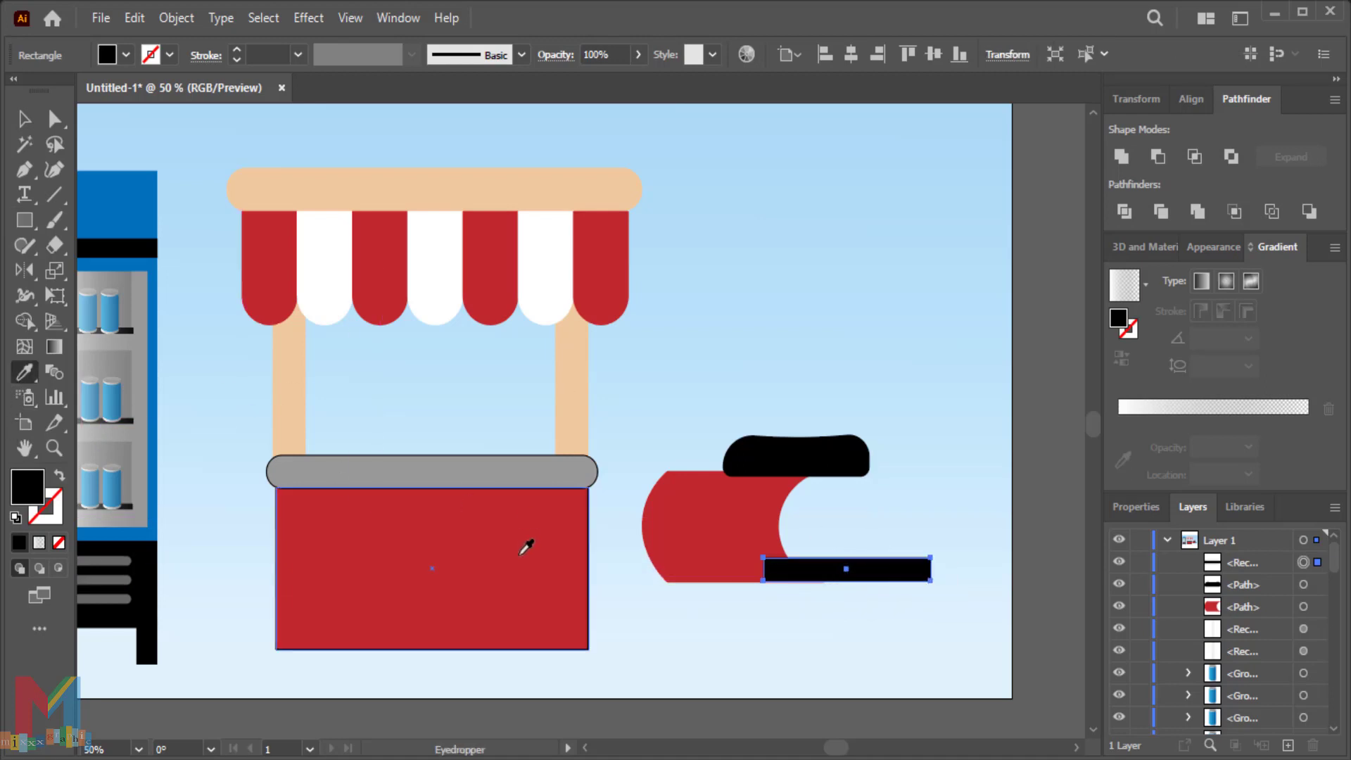
left_click(521, 546)
key("v")
left_click_drag(859, 564, 853, 550)
left_click(172, 55)
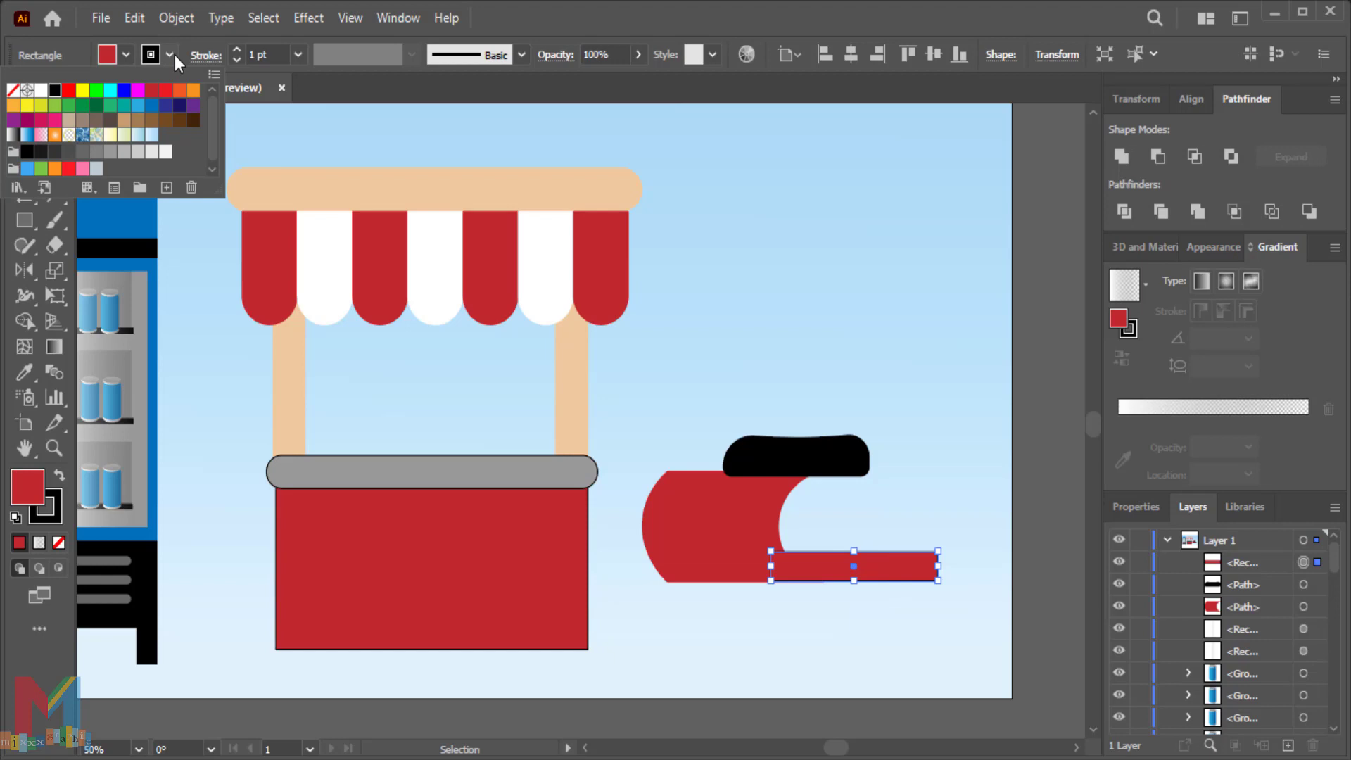
left_click(16, 91)
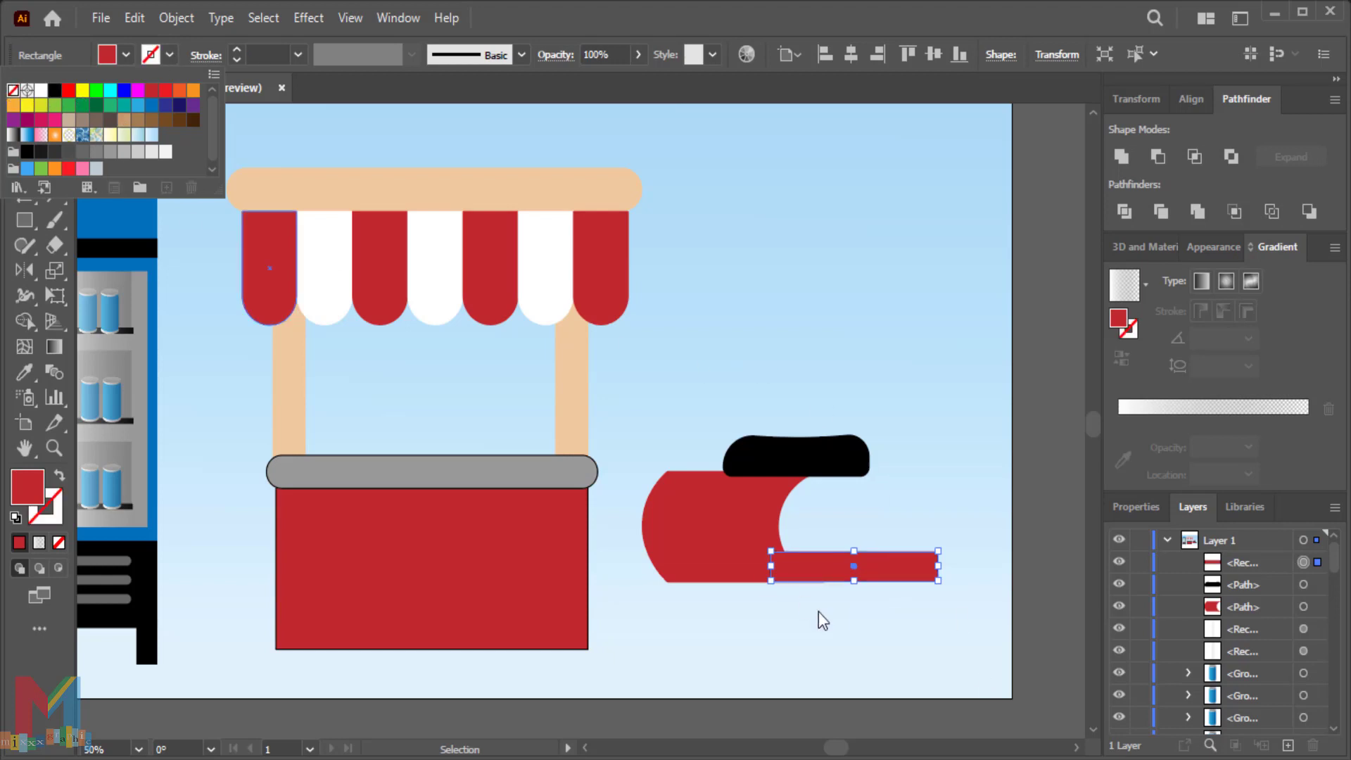
- Curve the bar's top edge downward and scale the scooter body, seat and bottom piece down slightly
left_click(54, 170)
left_click_drag(852, 559, 859, 566)
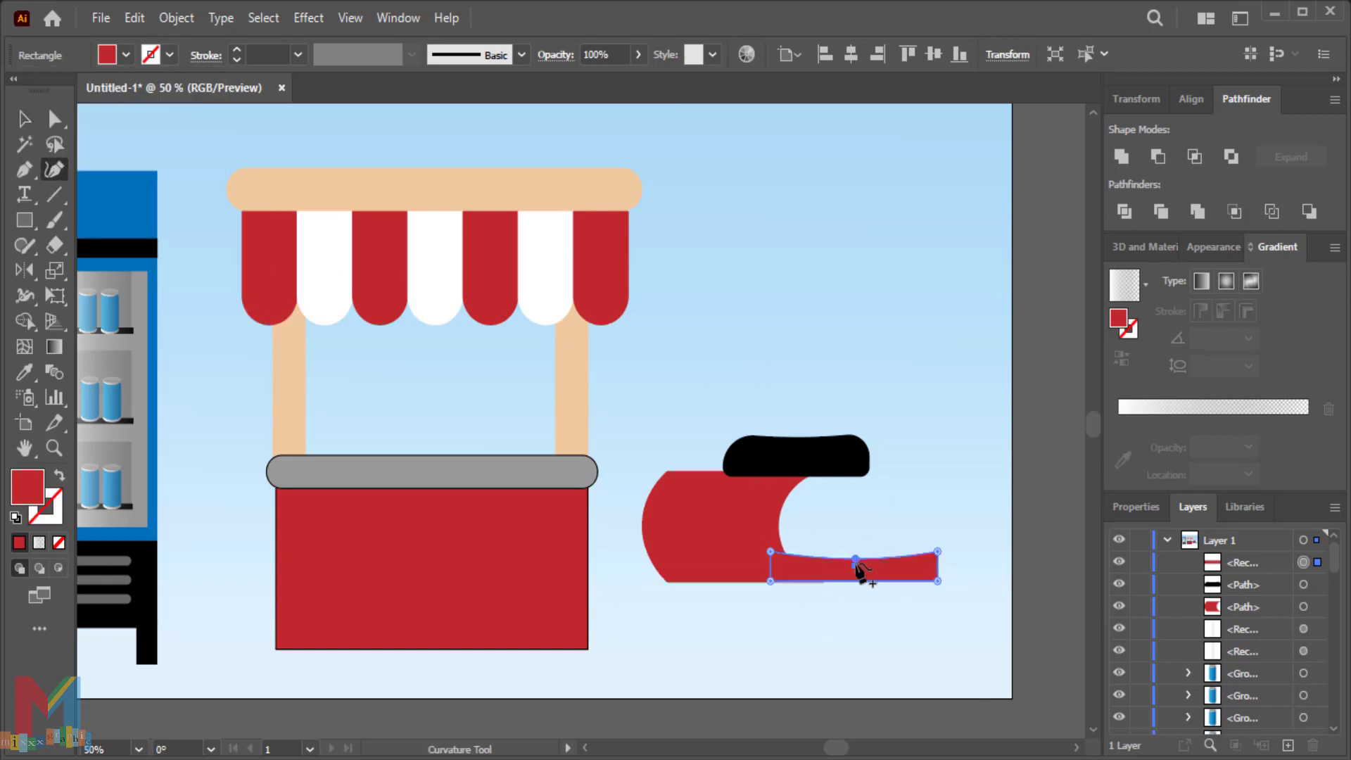
key("v")
left_click(740, 633)
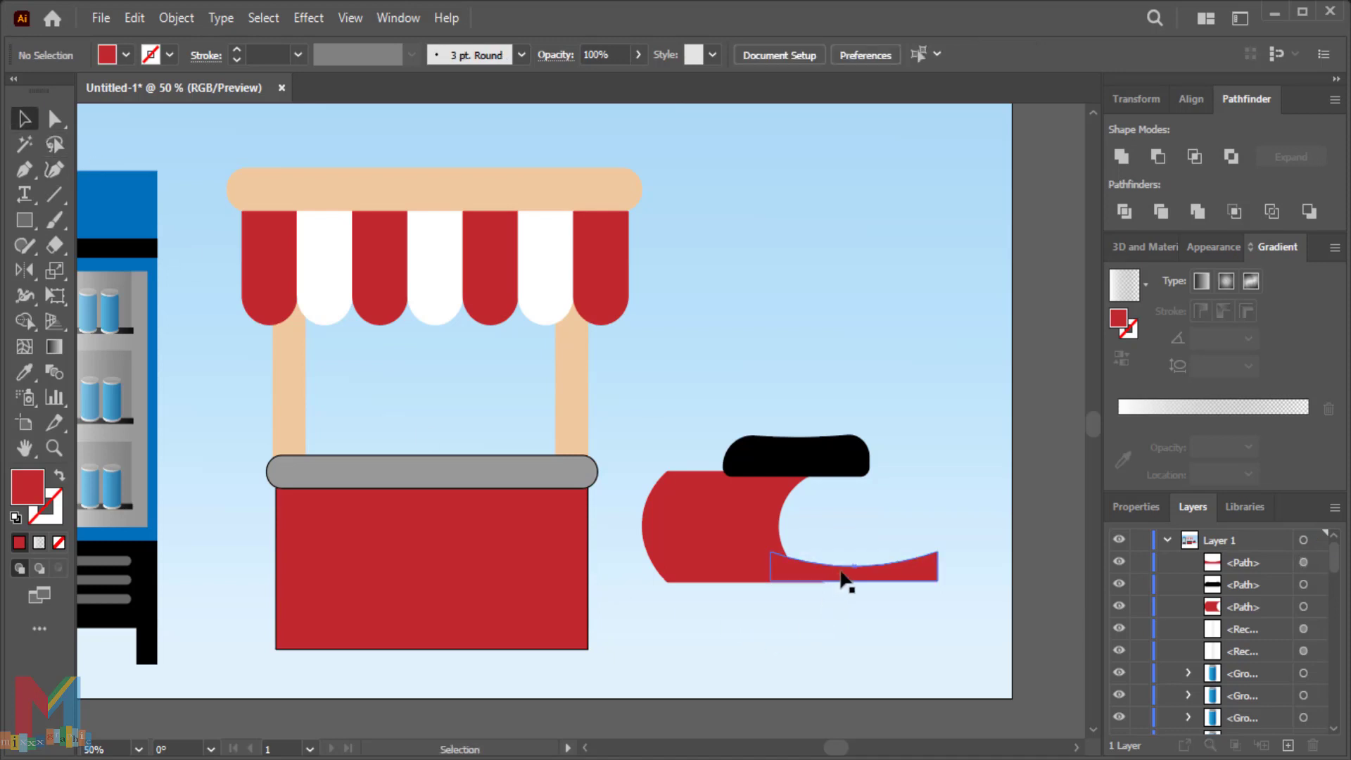
left_click(845, 576)
left_click(860, 631)
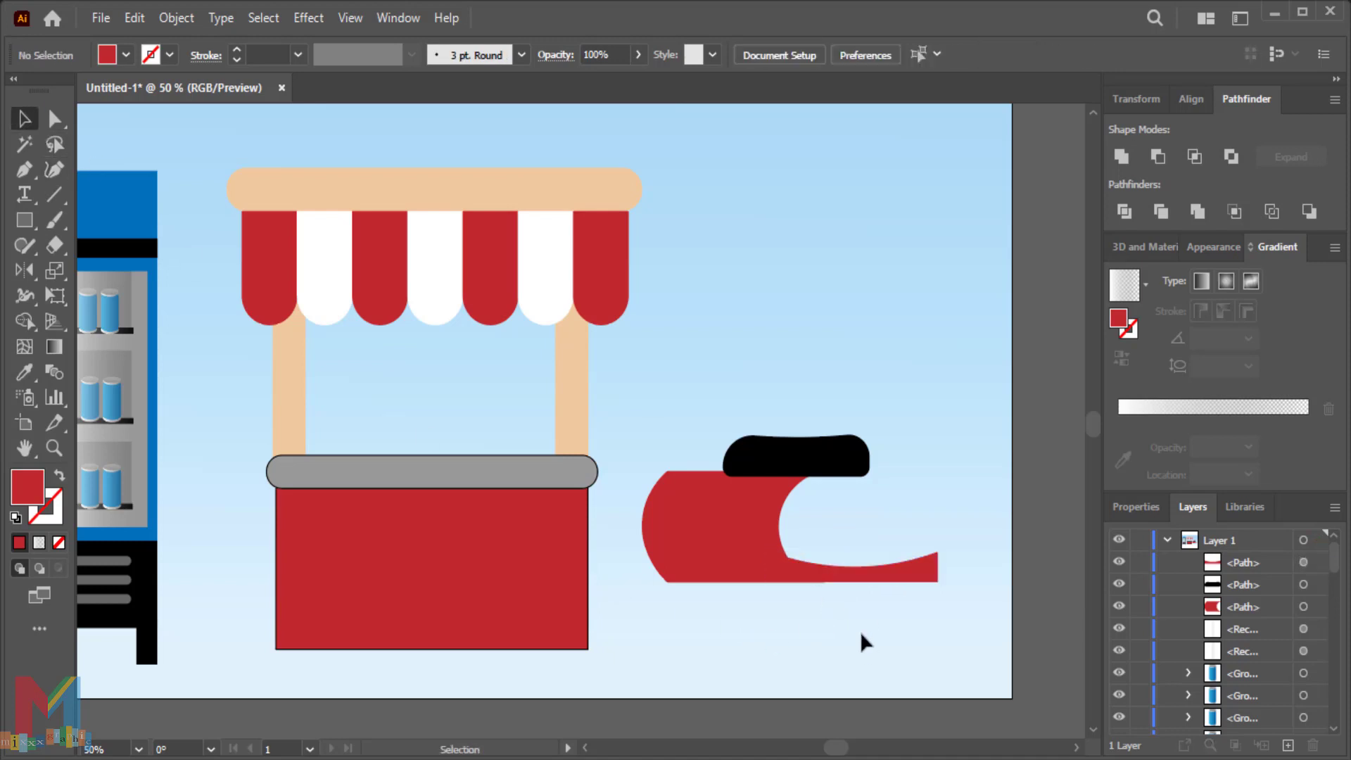
left_click_drag(947, 423, 674, 631)
left_click_drag(935, 432, 903, 444)
- Draw a curved front shield with the Pen tool, rising from the body's bottom right end
left_click(915, 464)
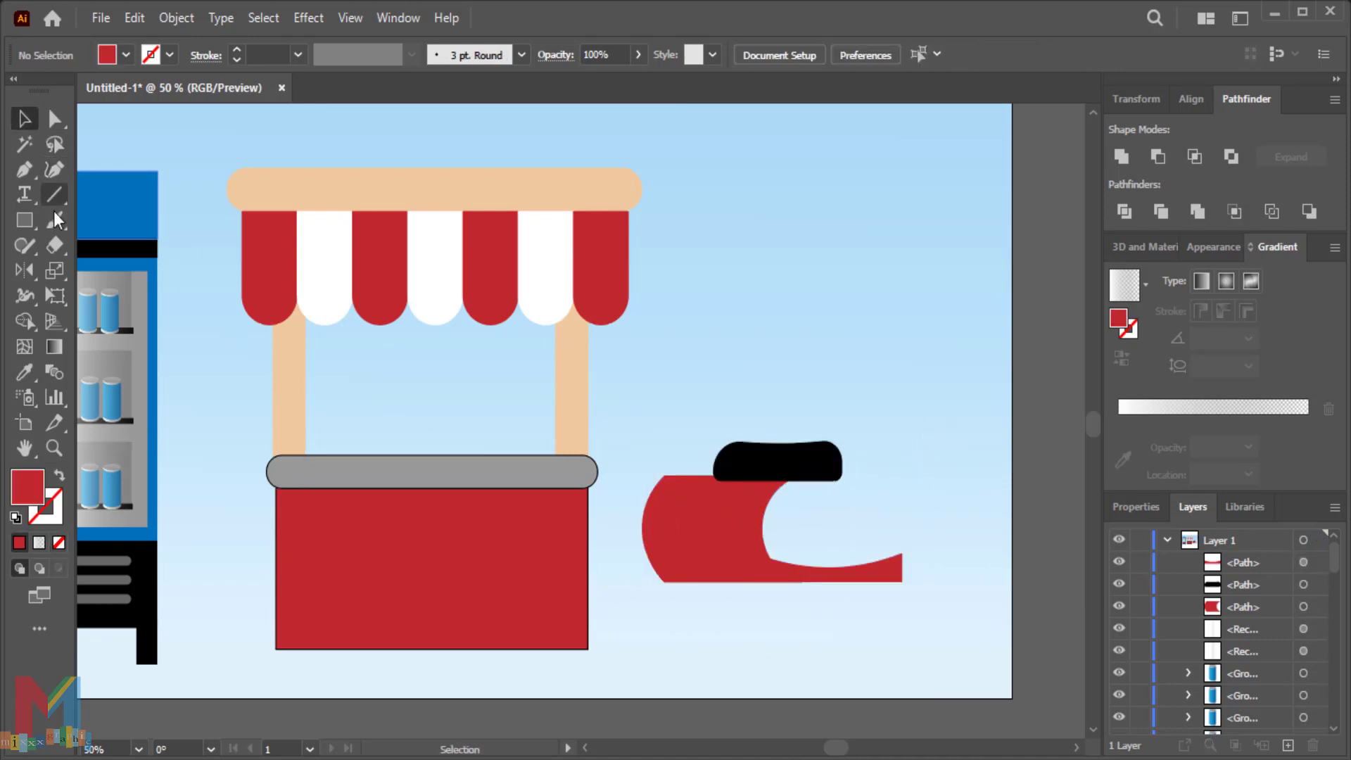
left_click(24, 169)
left_click(946, 410)
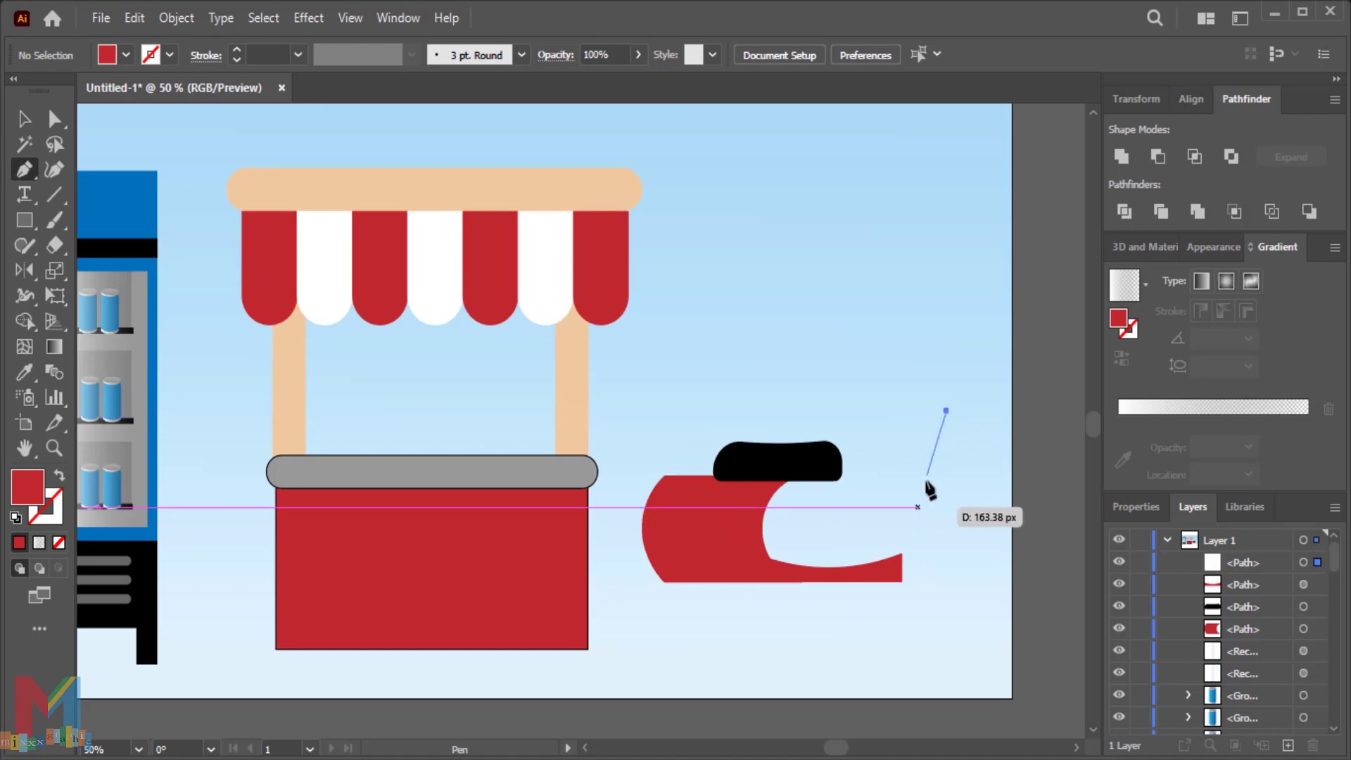
left_click(902, 582)
left_click(857, 582)
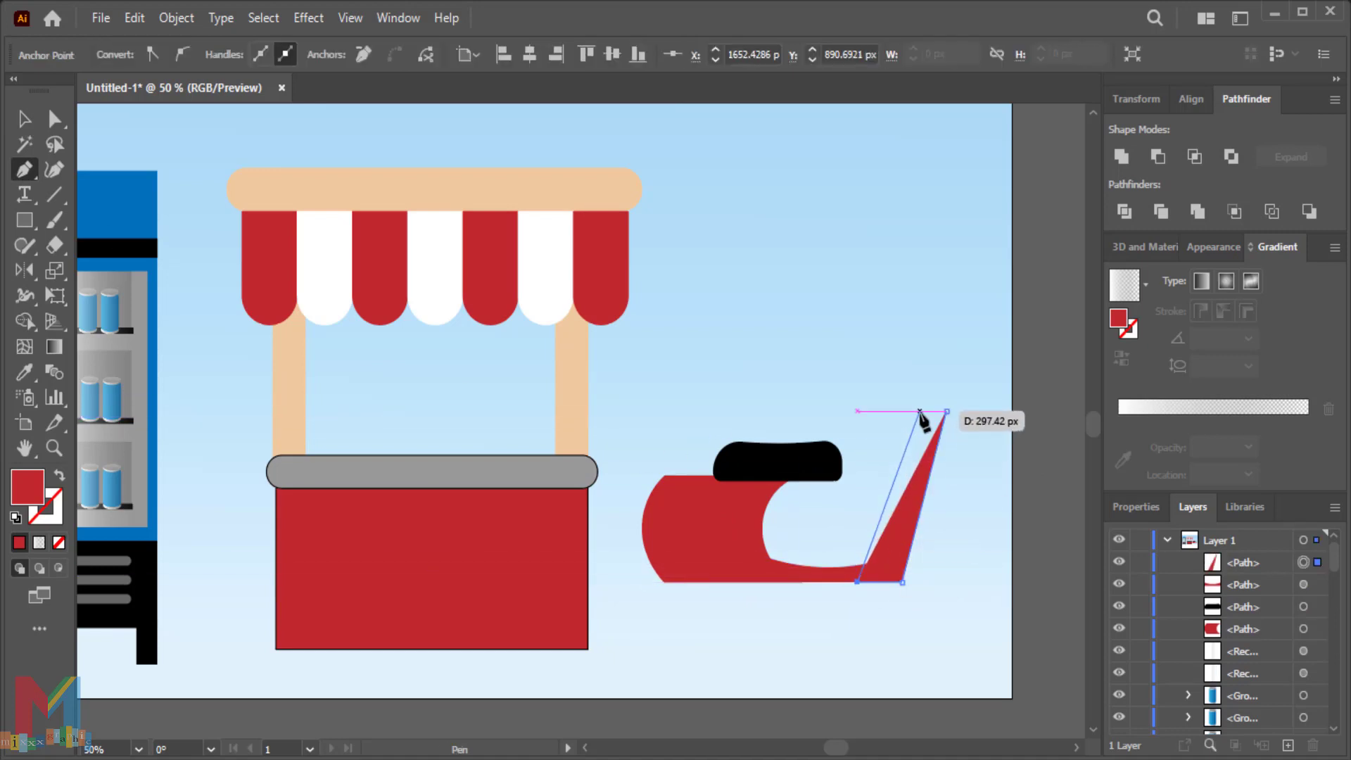
key("ctrl+z")
key("ctrl+z")
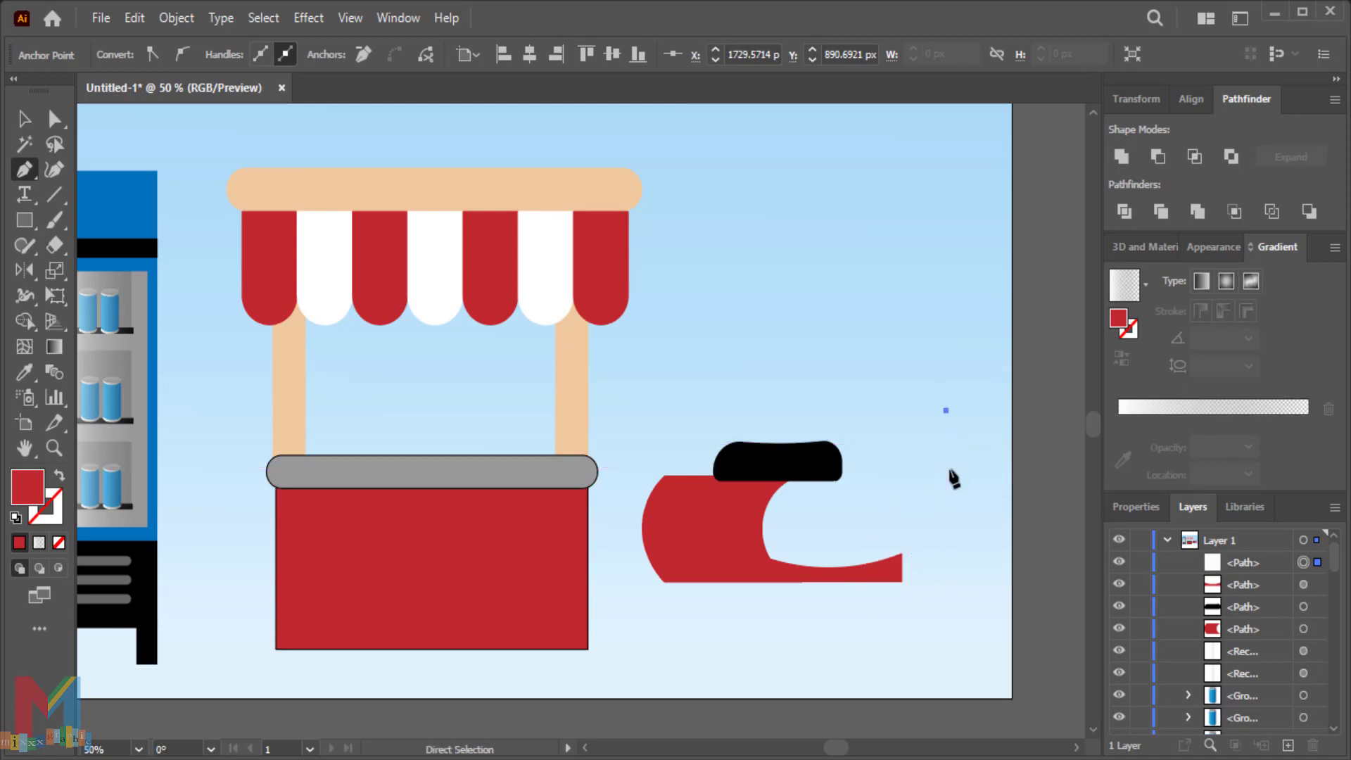
mouse_move(902, 581)
left_mouse_down()
mouse_move(843, 577)
mouse_move(844, 591)
left_mouse_up()
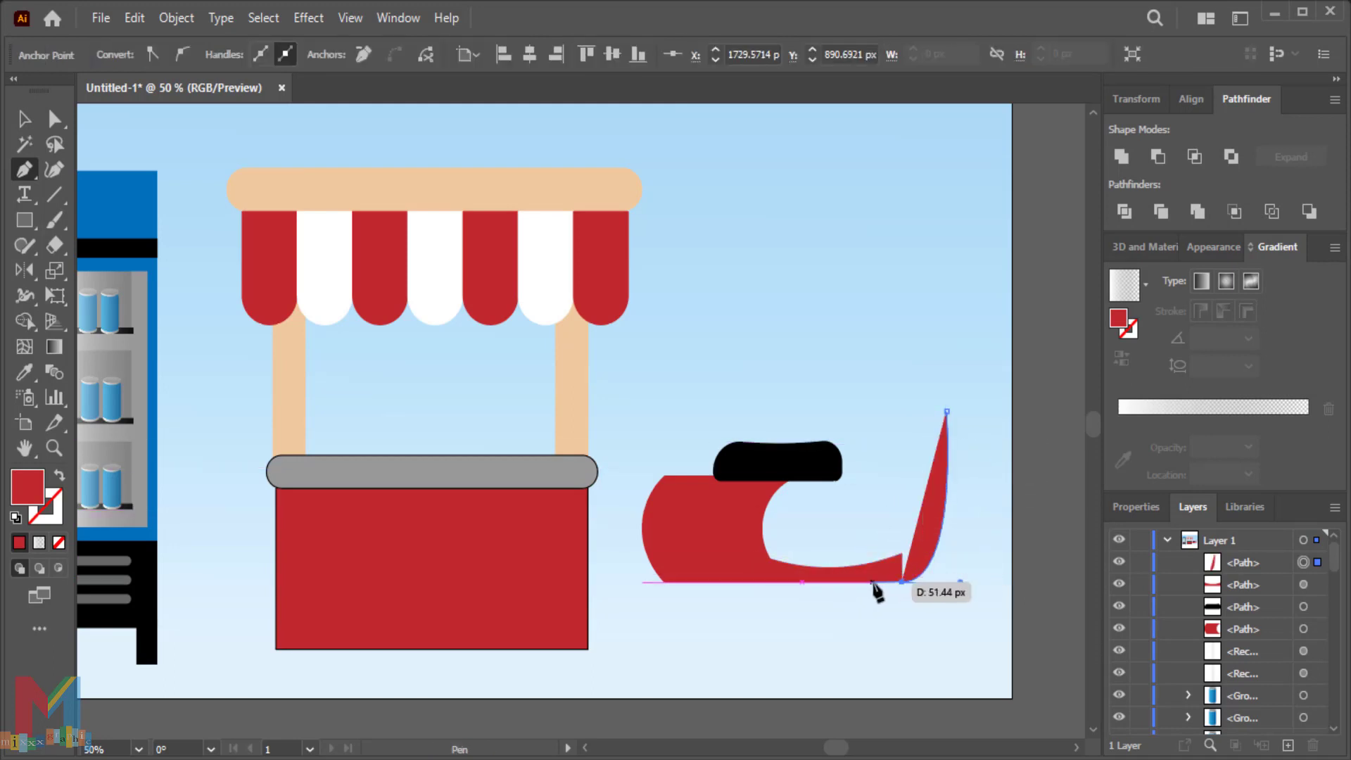
left_click(856, 582)
mouse_move(928, 410)
left_mouse_down()
mouse_move(892, 383)
mouse_move(909, 310)
left_mouse_up()
left_click_drag(910, 303, 953, 415)
left_click(687, 196, "ctrl")
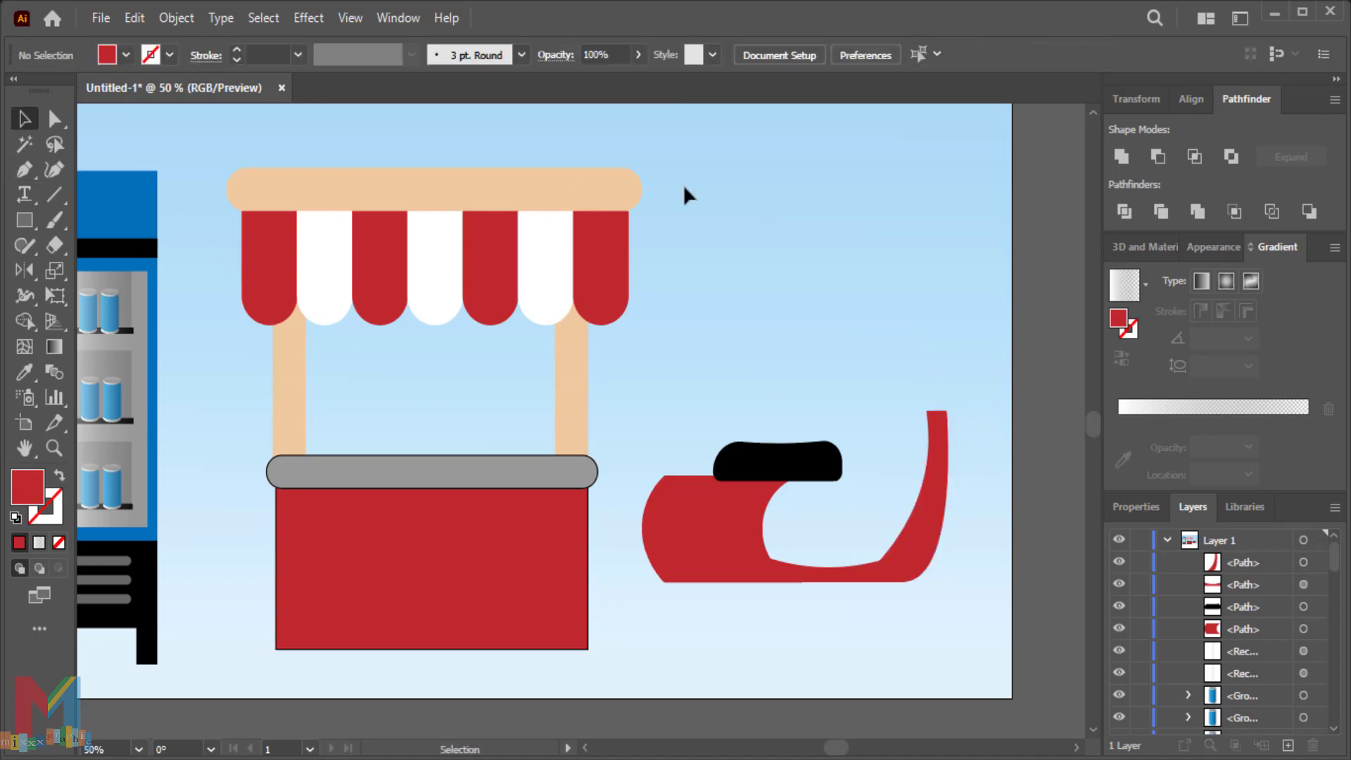
- Widen the curved shield toward the right
left_click(922, 552)
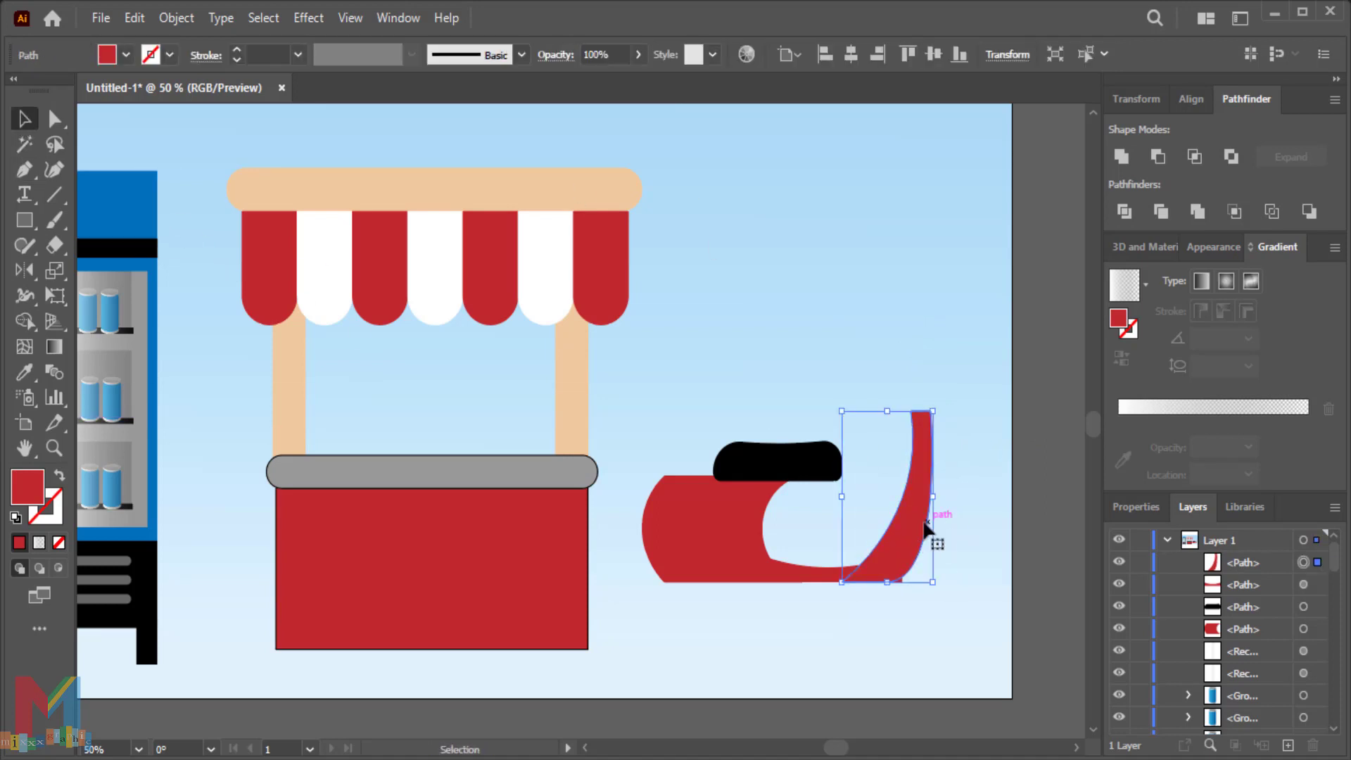
left_click_drag(940, 499, 949, 500)
left_click(976, 573)
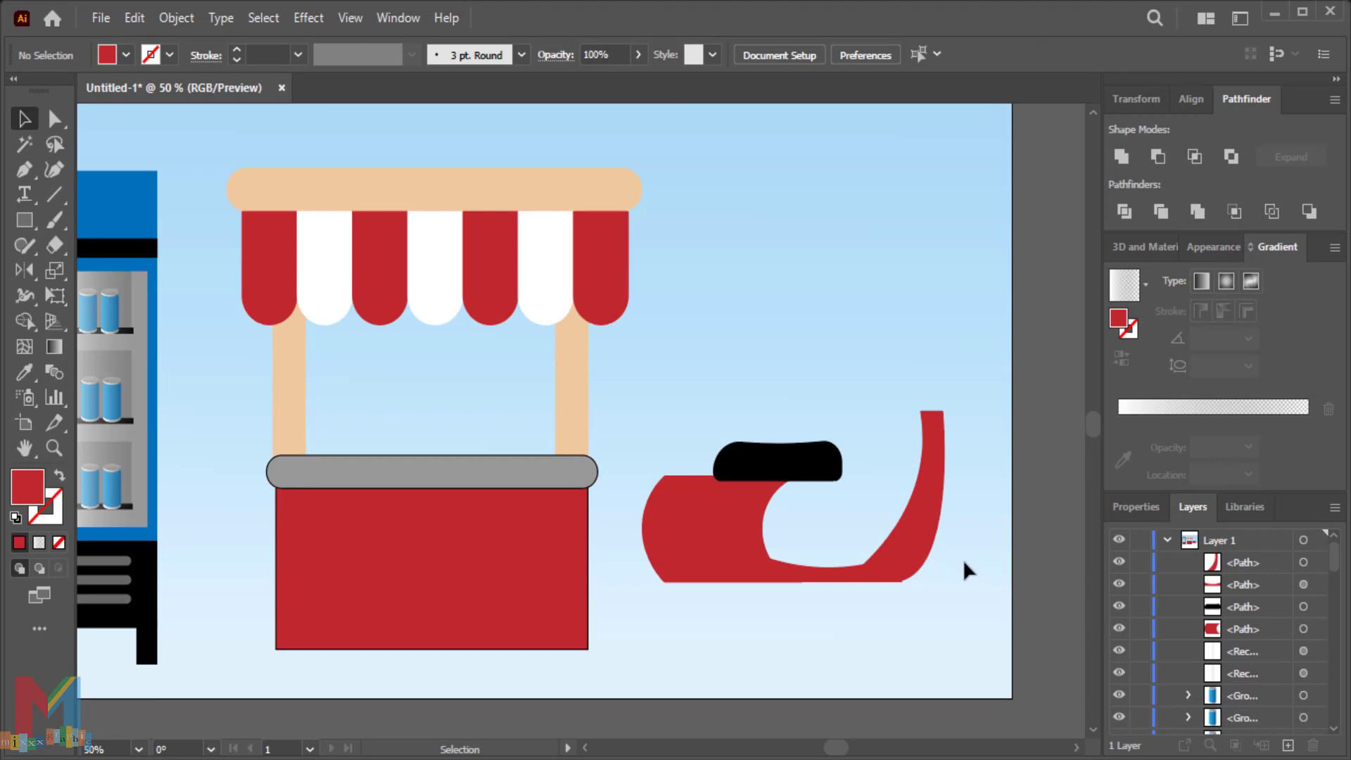
key("a")
key("v")
left_click(956, 594)
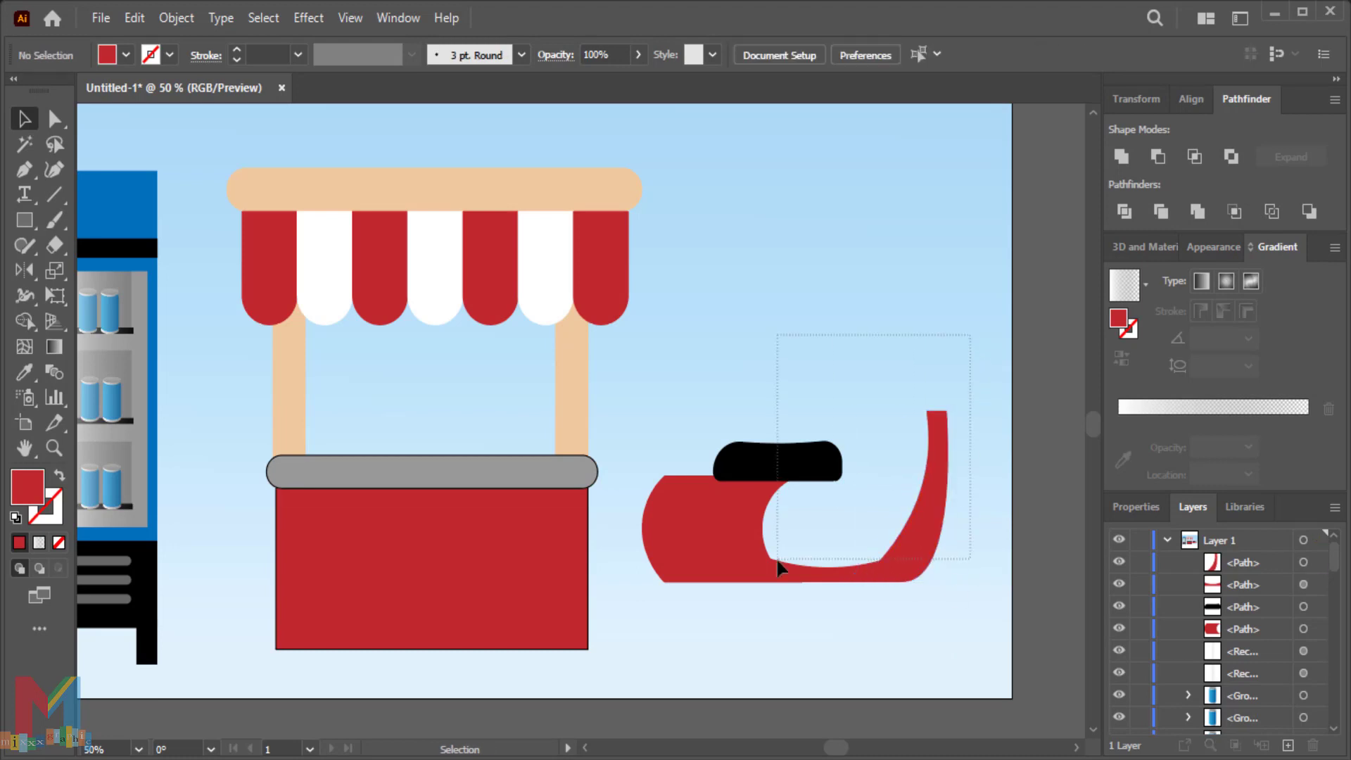
- Draw a red oval at the scooter's front and nudge it slightly upward
key("ctrl+a")
left_click_drag(24, 219, 105, 272)
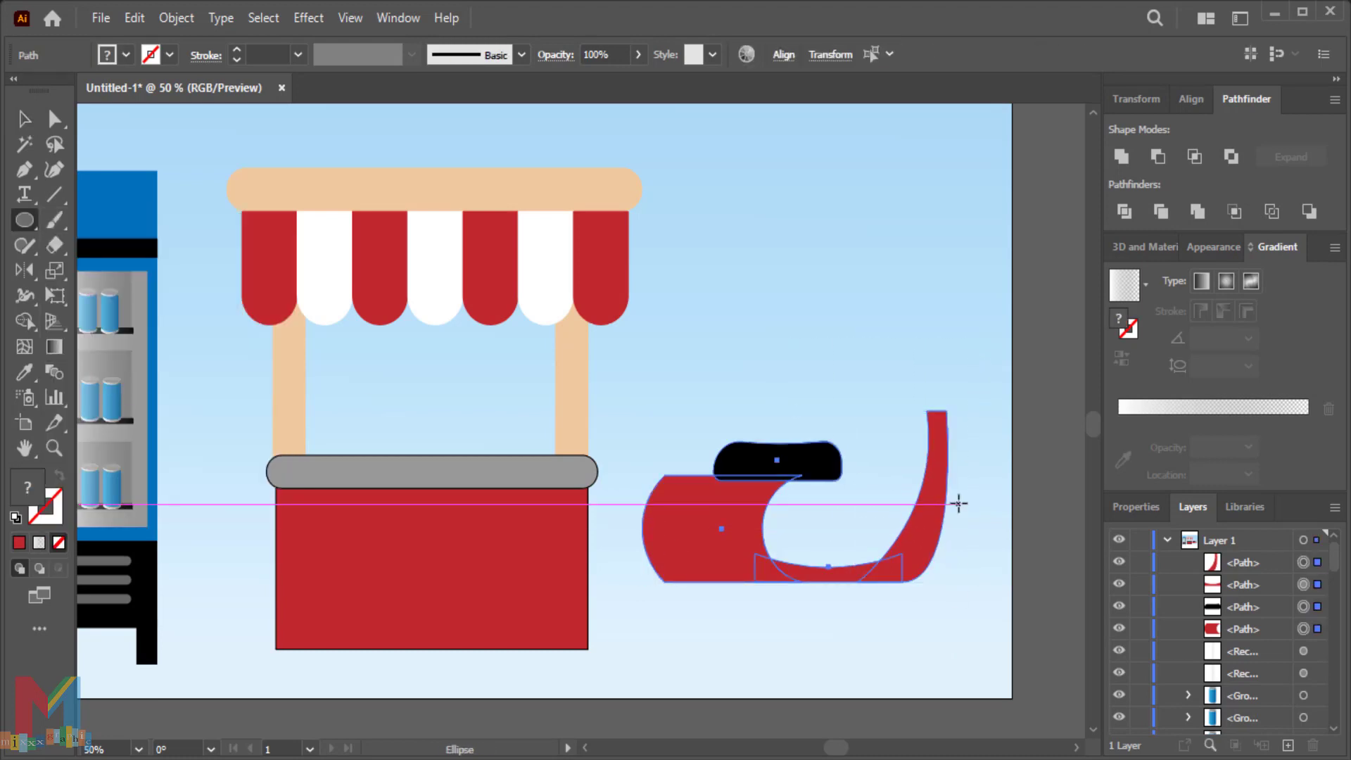
left_click_drag(959, 503, 914, 566)
key("v")
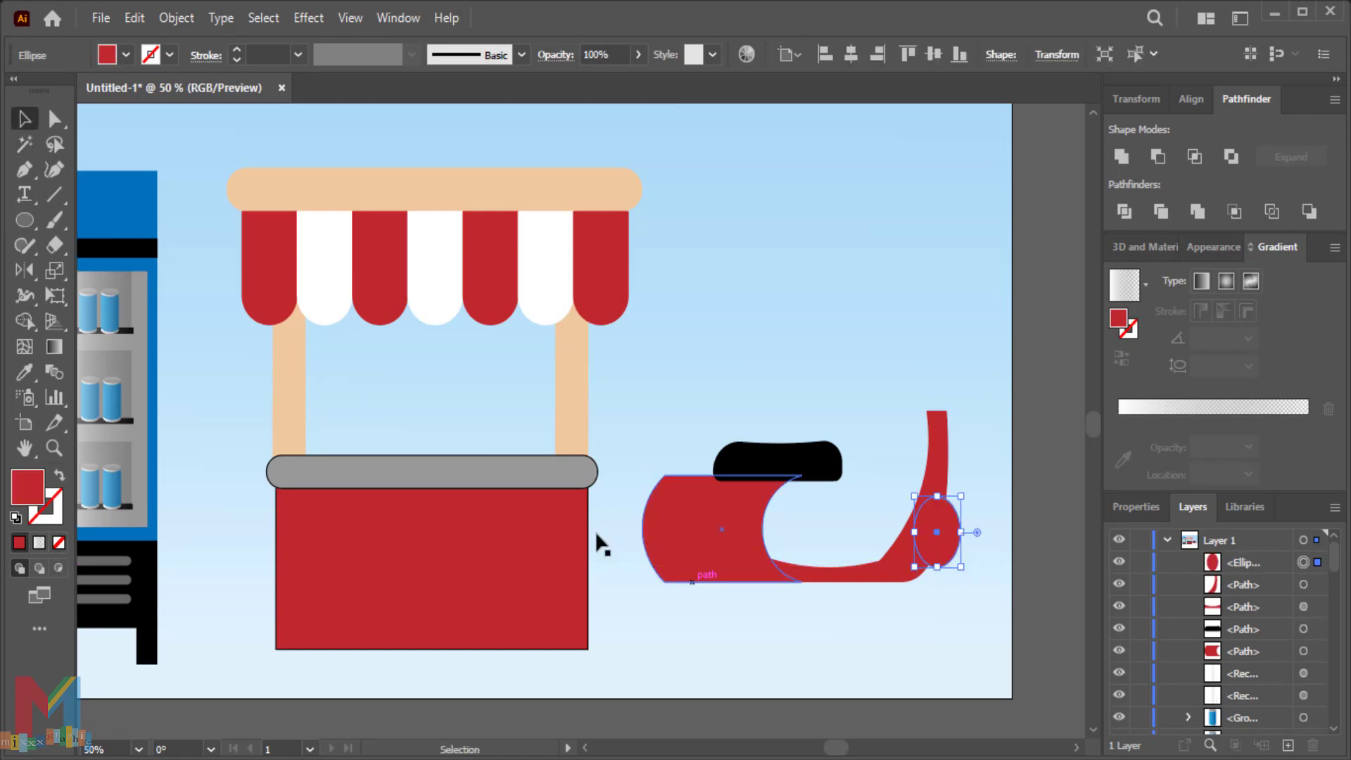
left_click_drag(946, 559, 946, 556)
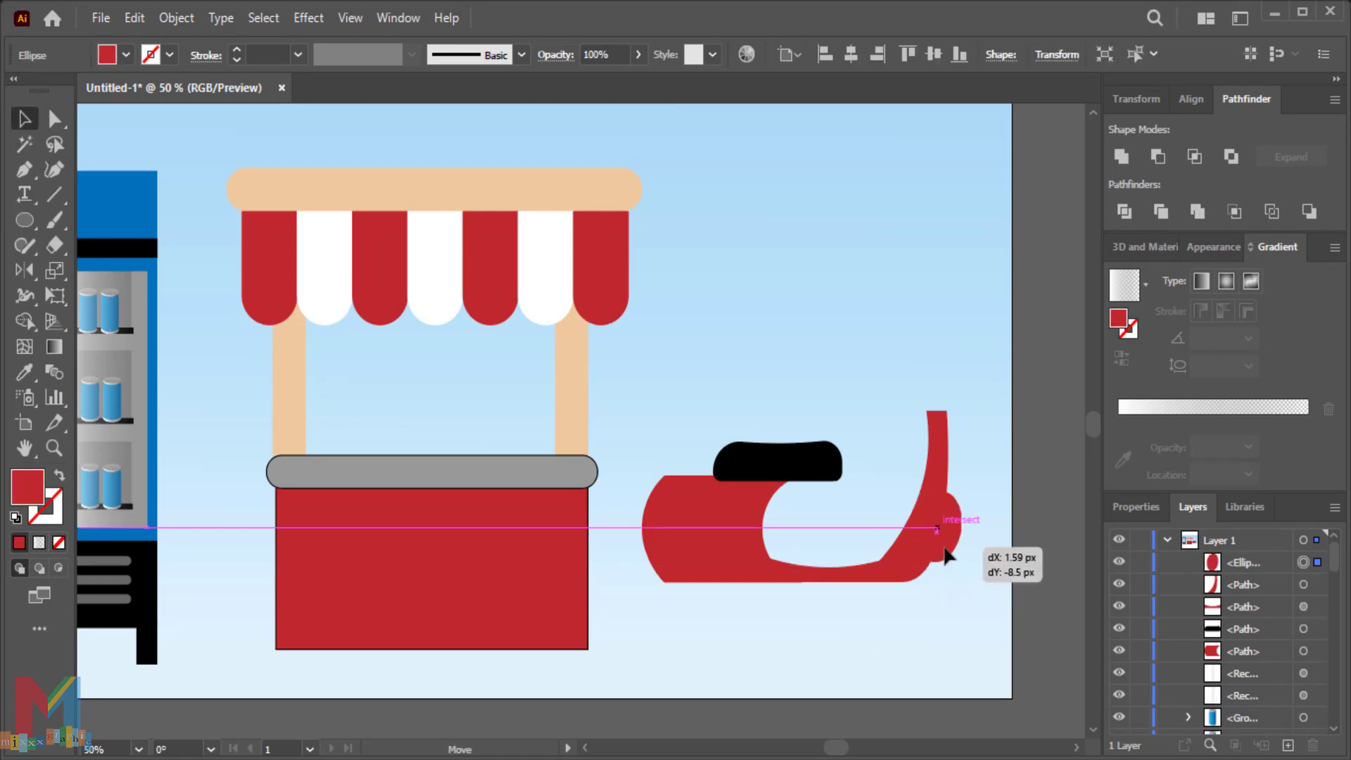
left_click(944, 639)
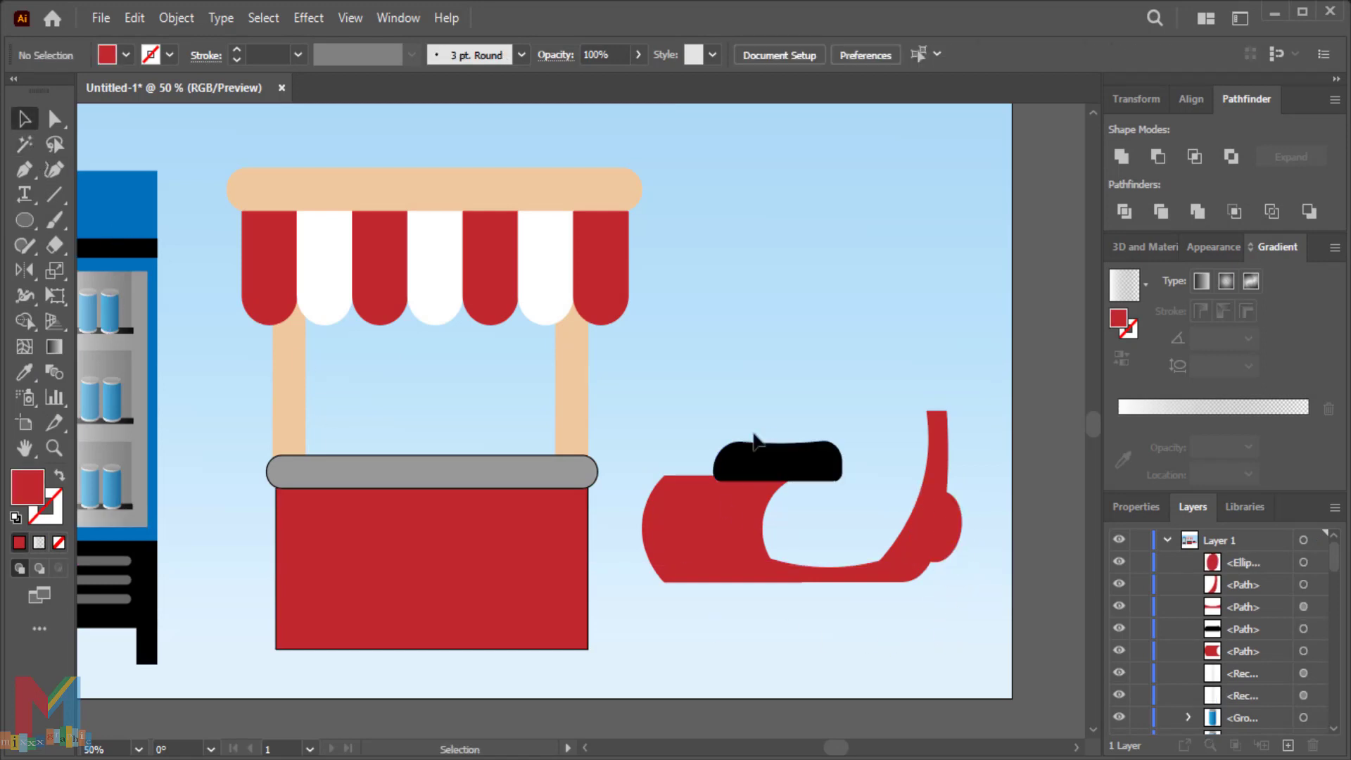
- Stretch the seat and body slightly and pull the body's left edge inward
left_click_drag(756, 426, 690, 535)
left_click_drag(845, 511, 863, 512)
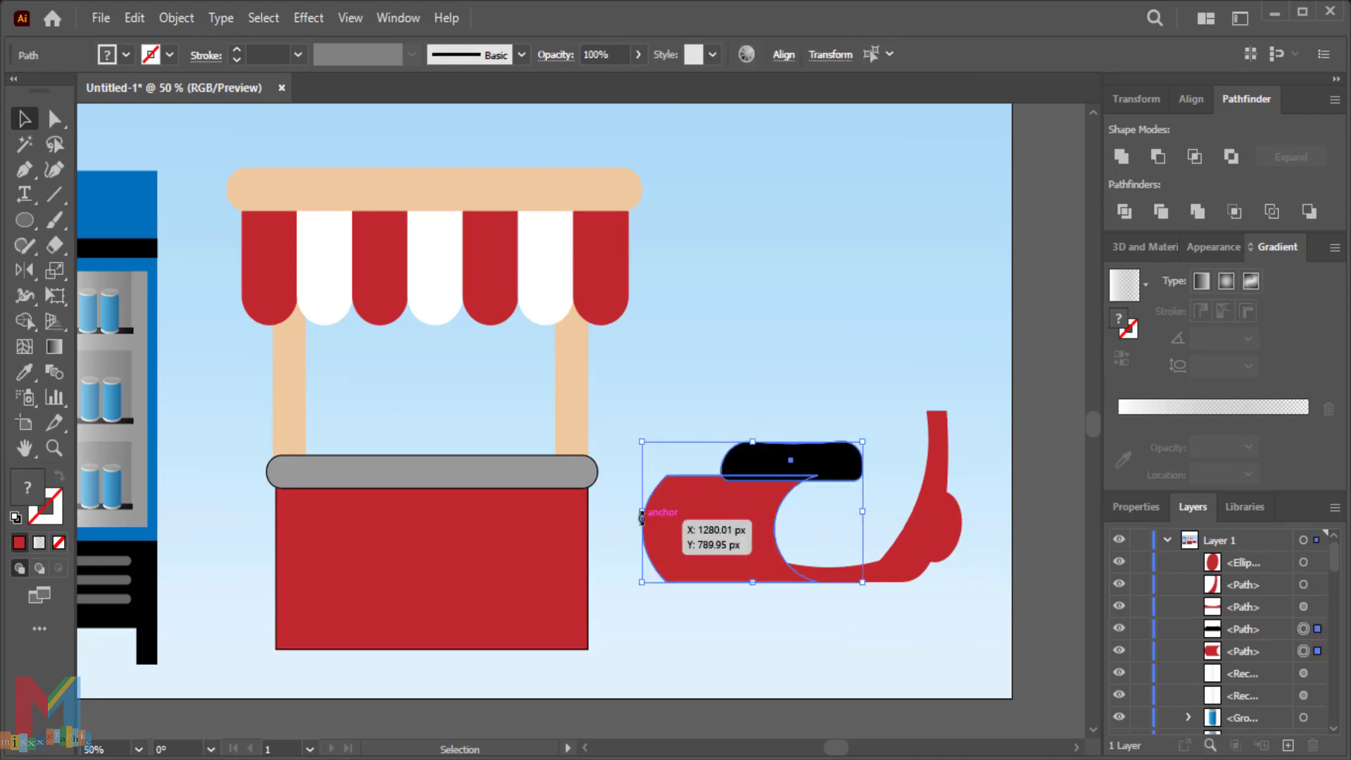
left_click_drag(641, 518, 670, 518)
left_click(745, 644)
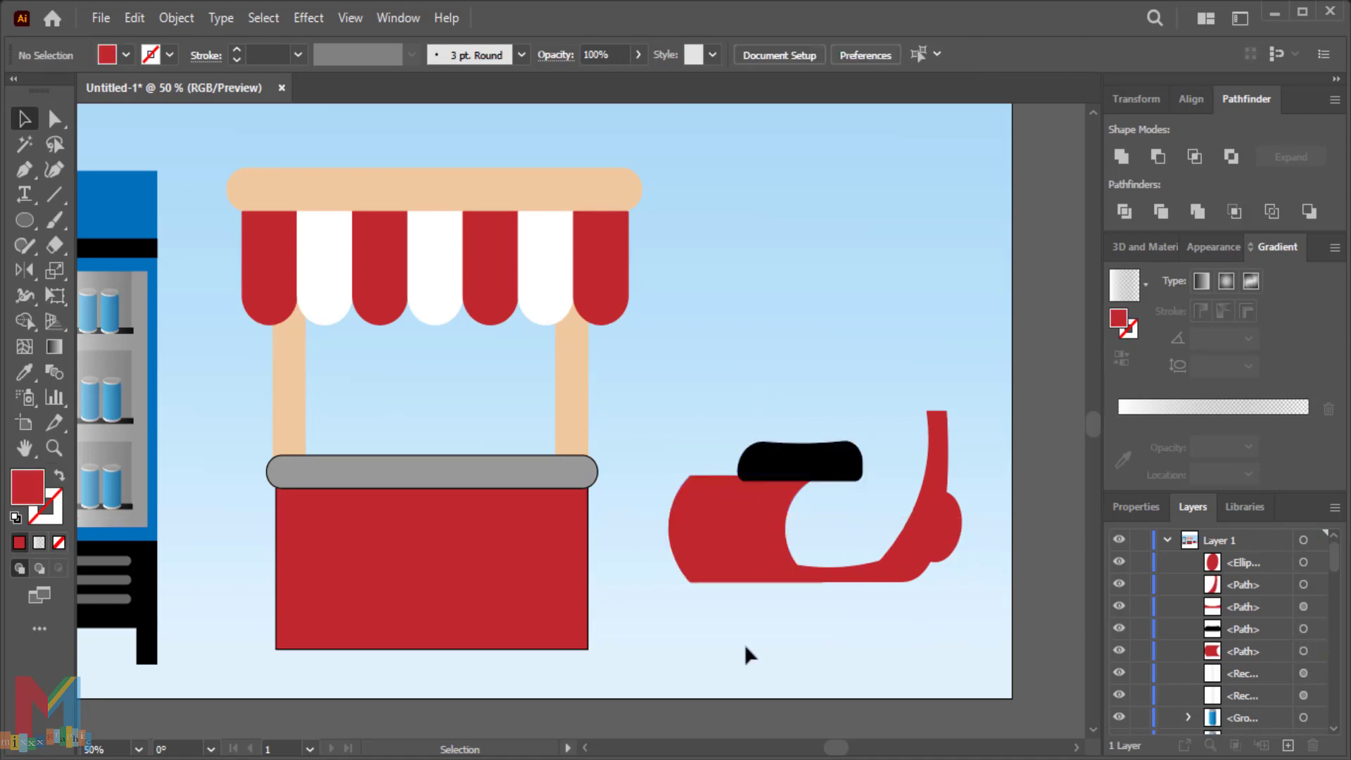
key("ctrl+plus")
key("shift+grave")
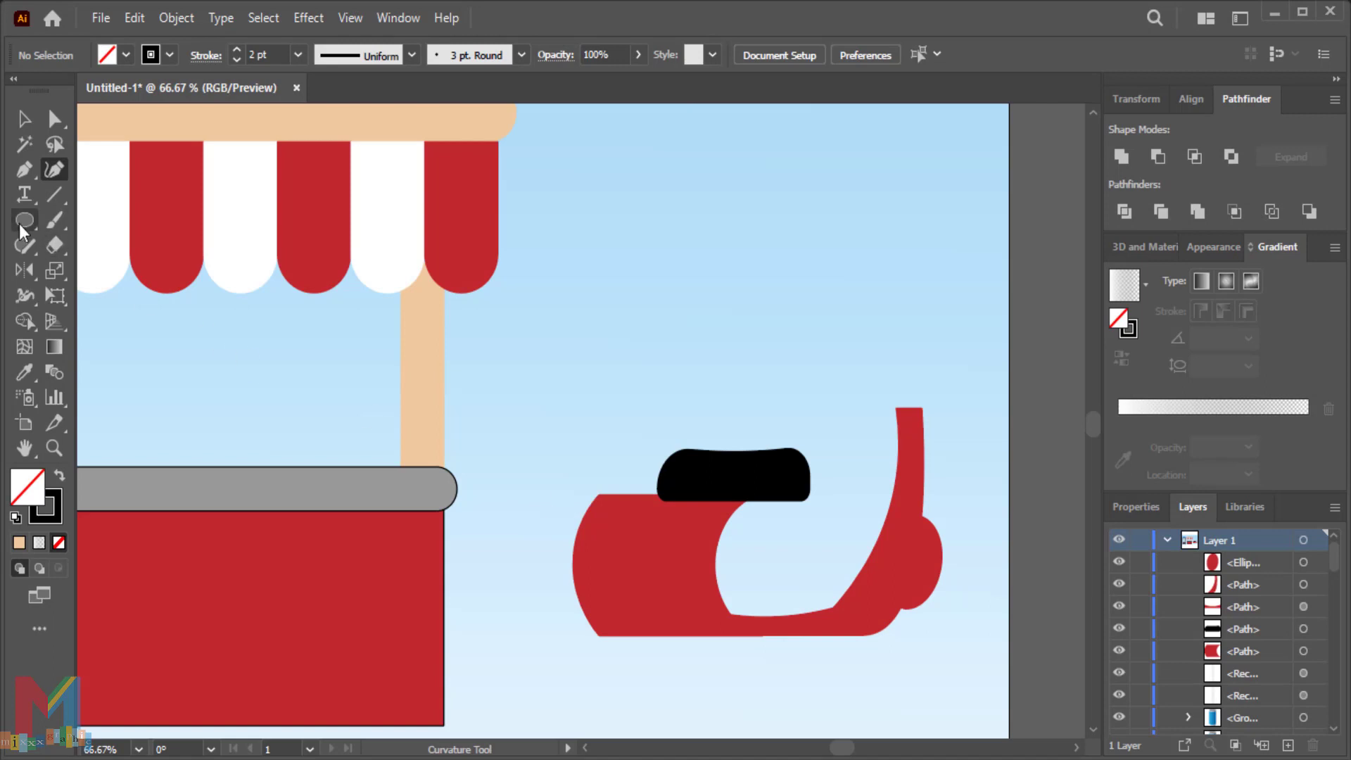
- Draw a red-filled circle over the body's left end, narrowed and raised
left_click(23, 222)
left_click_drag(707, 535, 561, 690)
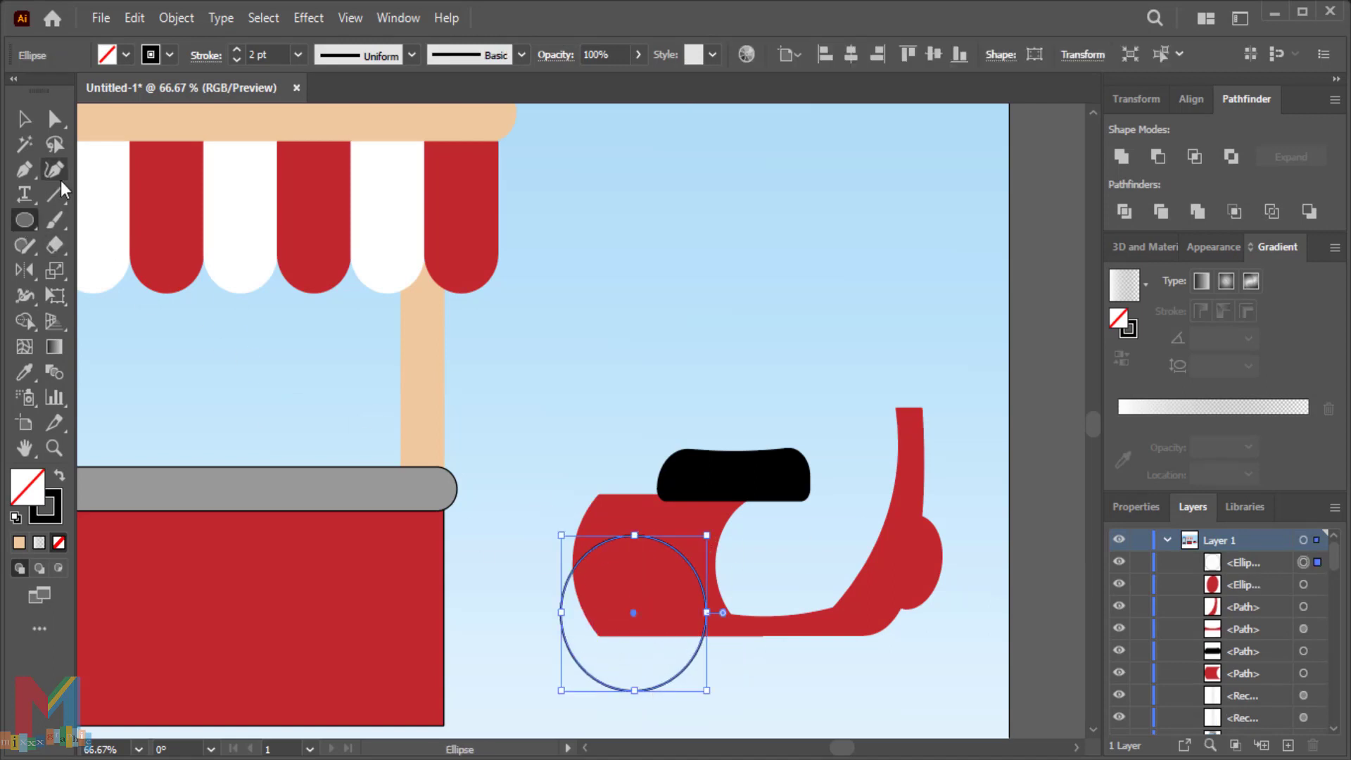
left_click(126, 54)
left_click(166, 90)
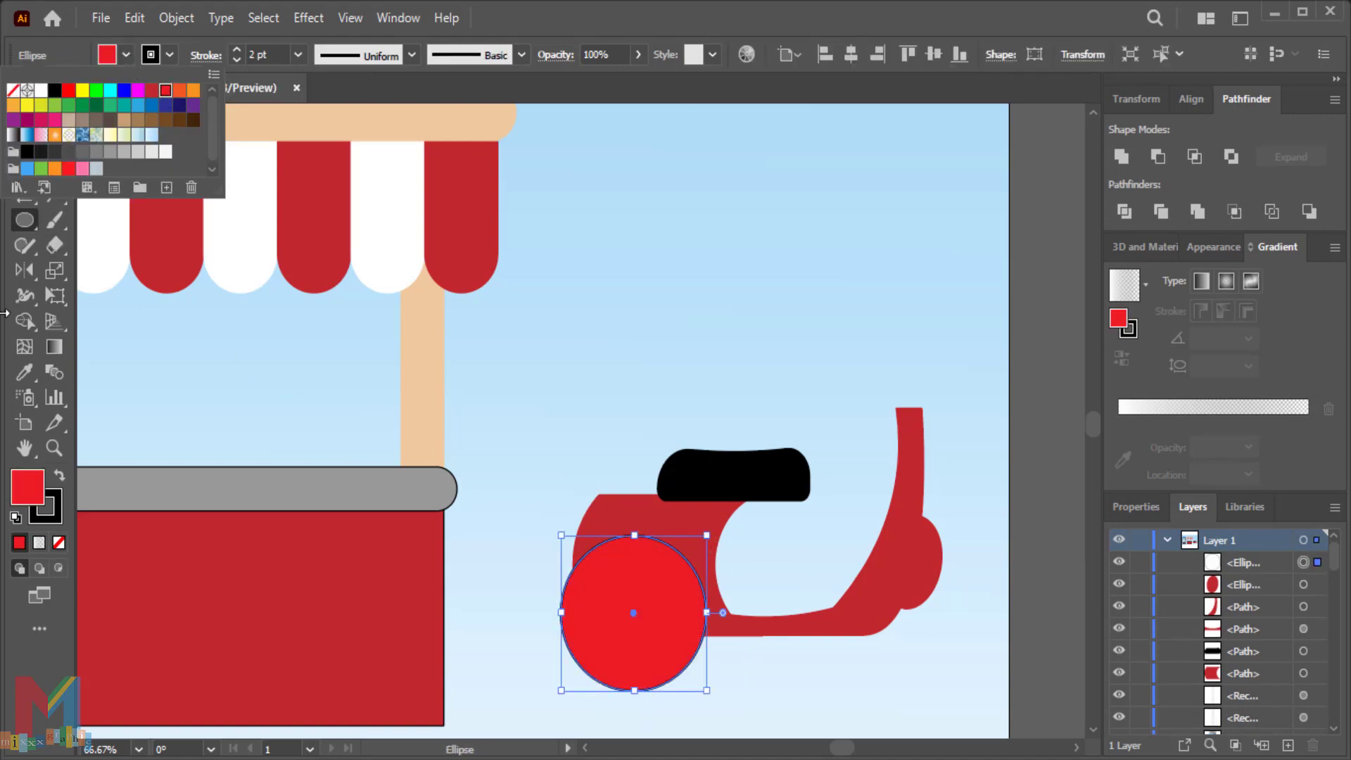
left_click(24, 119)
left_click_drag(612, 630, 631, 634)
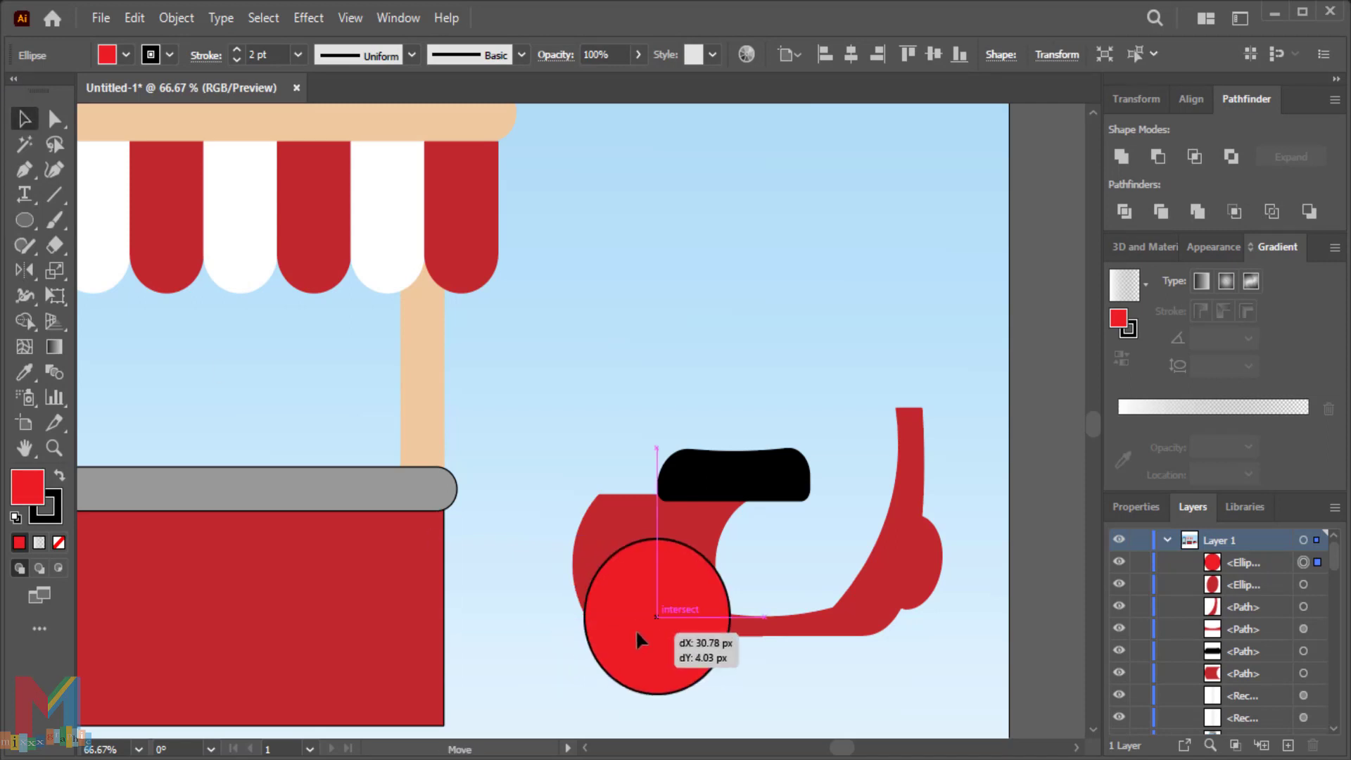
left_click_drag(727, 624, 678, 608)
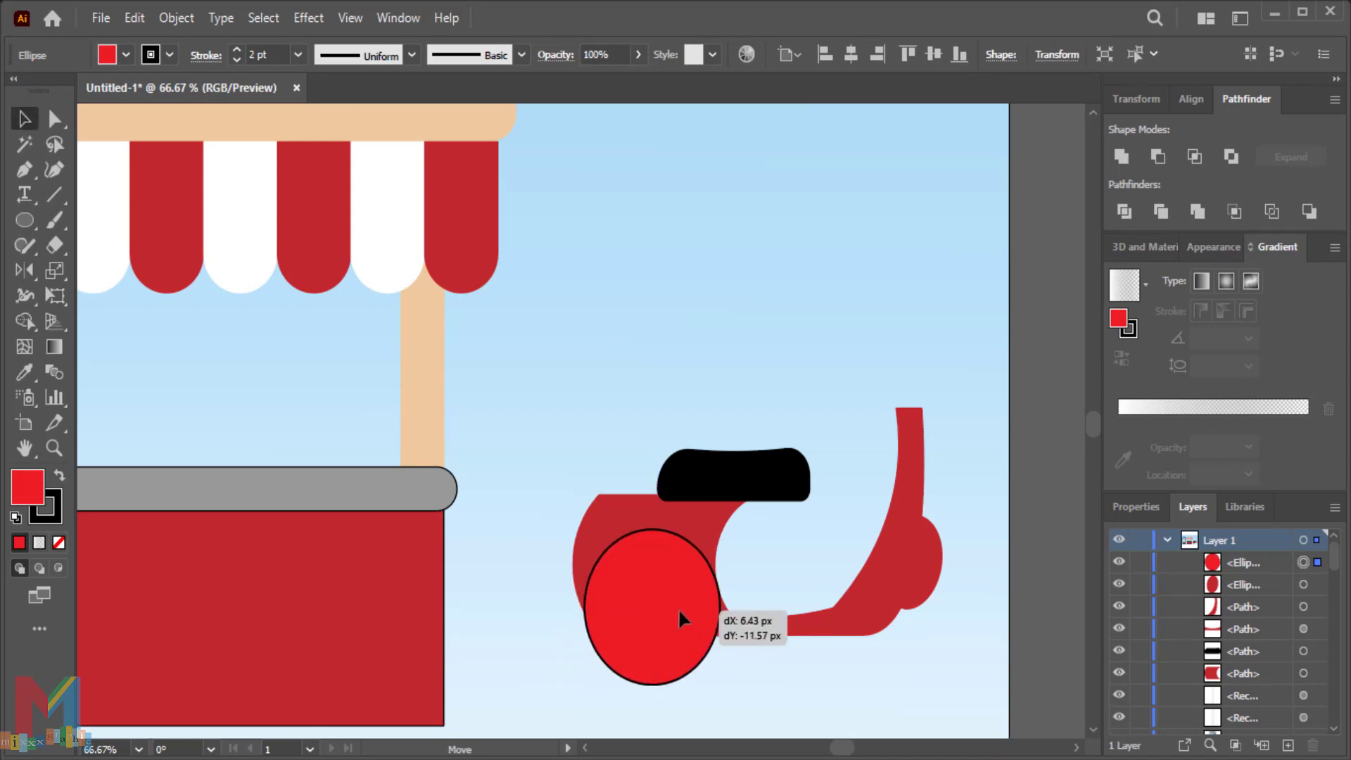
- Remove the circle's outline and fine-tune its position on the body
left_click(169, 55)
left_click(41, 90)
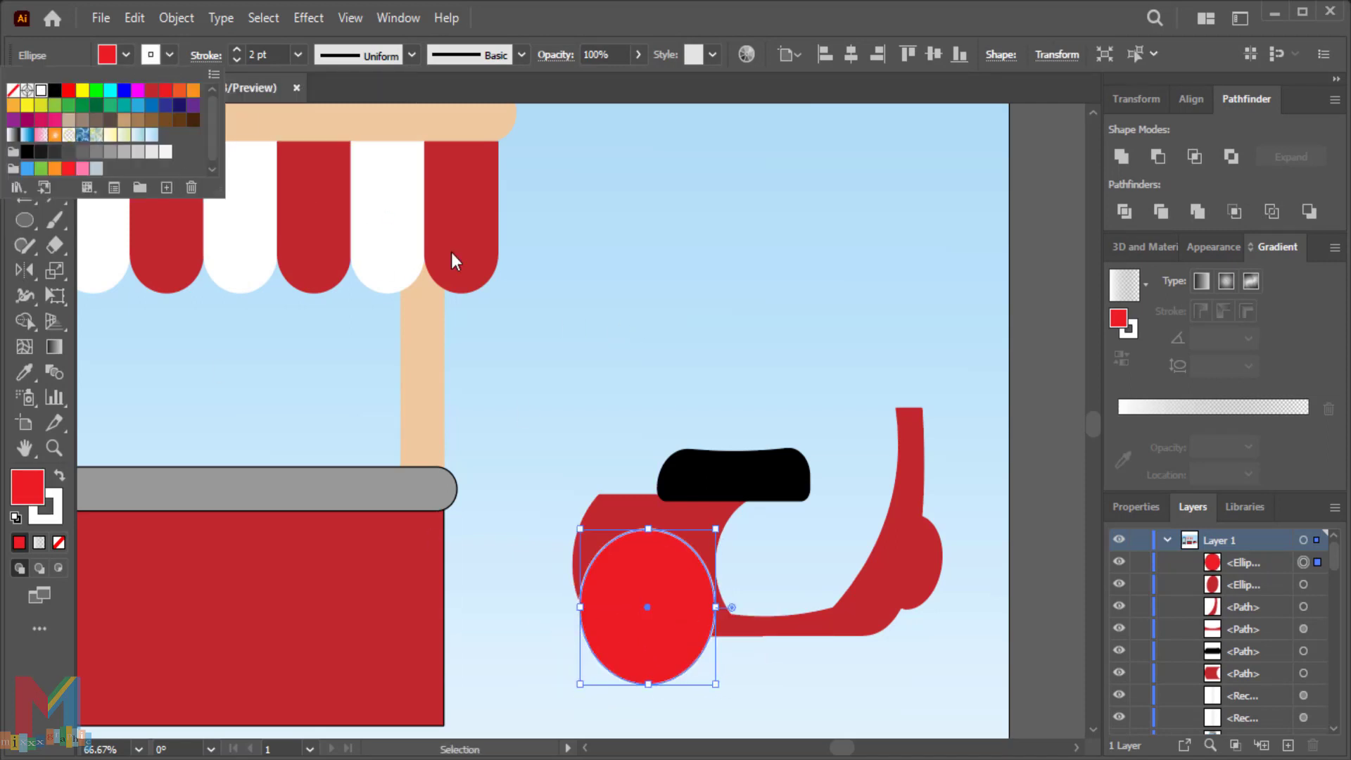
left_click(15, 90)
left_click(703, 262)
left_click_drag(651, 609, 648, 598)
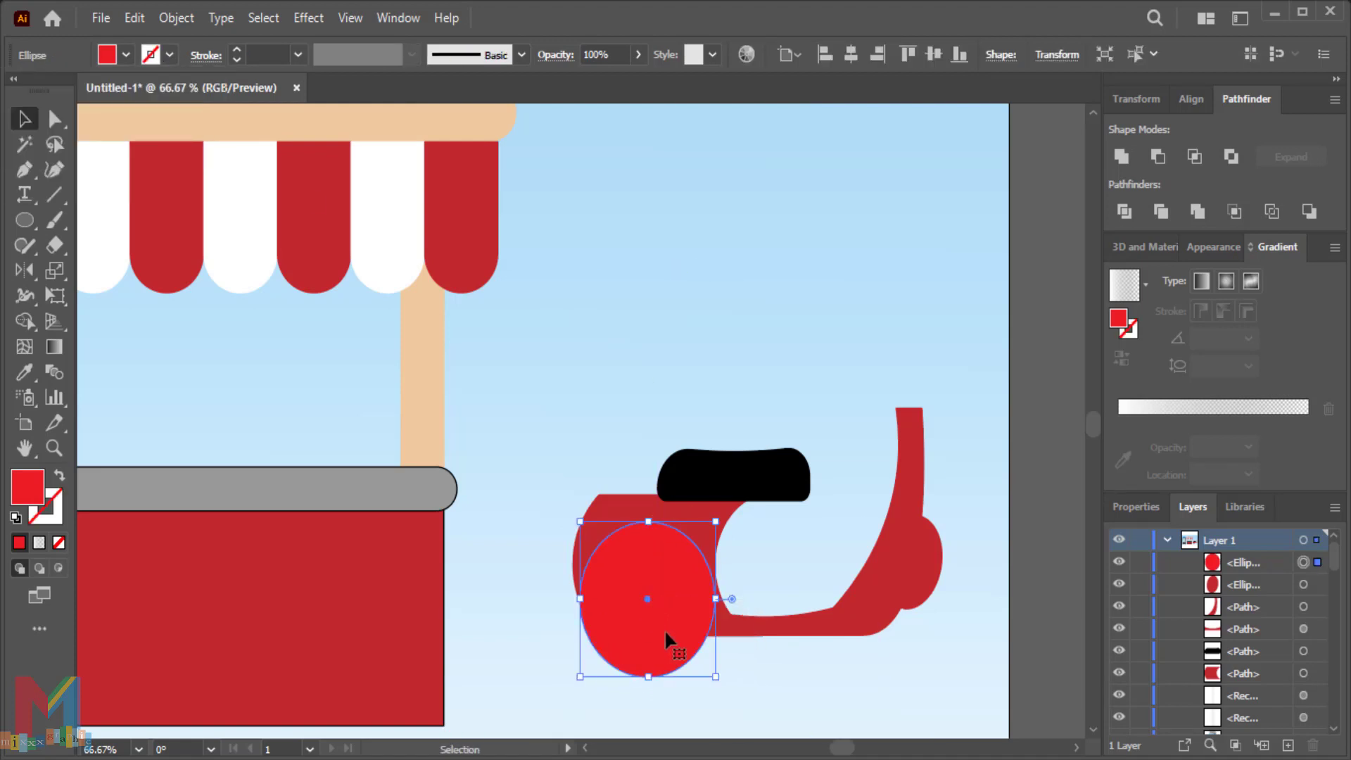
- Trim the circle with the Shape Builder, deleting the part below the body
left_click_drag(964, 606, 567, 685)
left_click(25, 321)
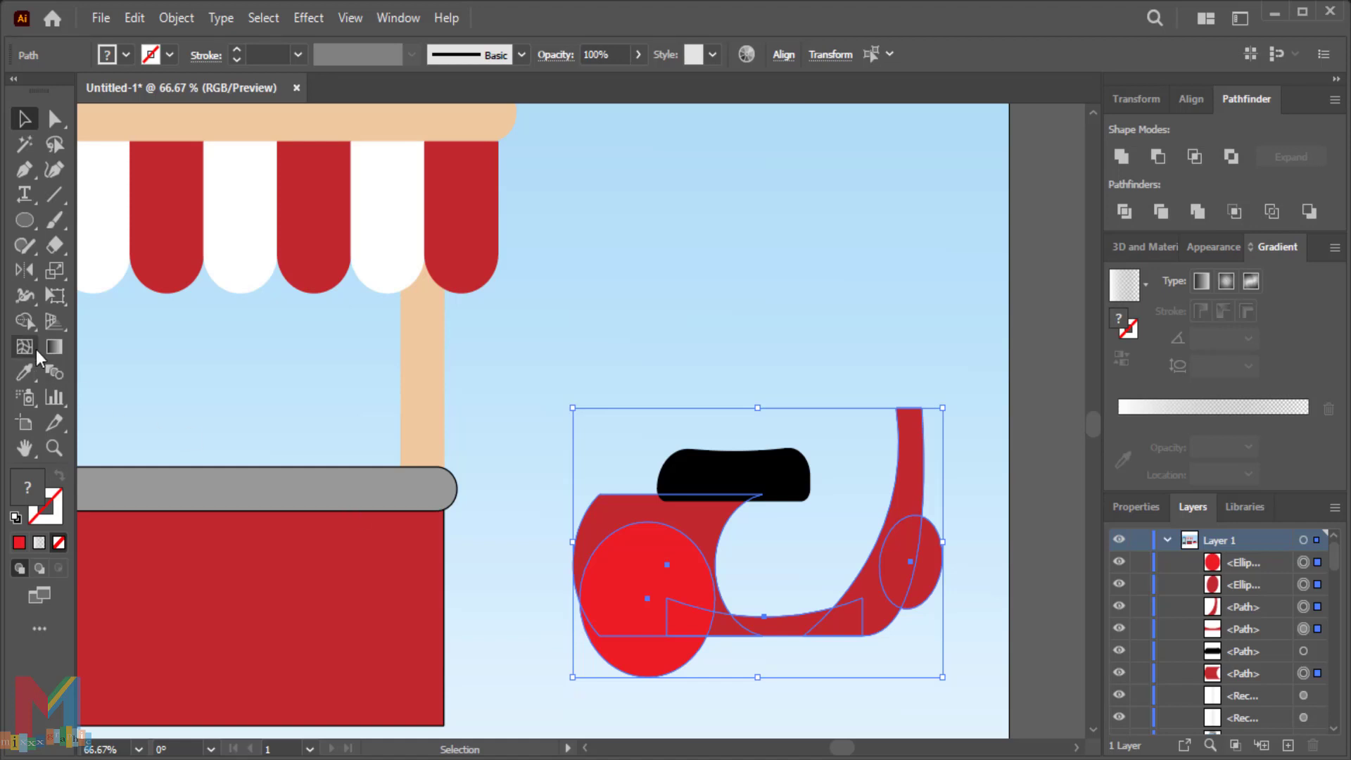
left_click_drag(597, 662, 558, 640)
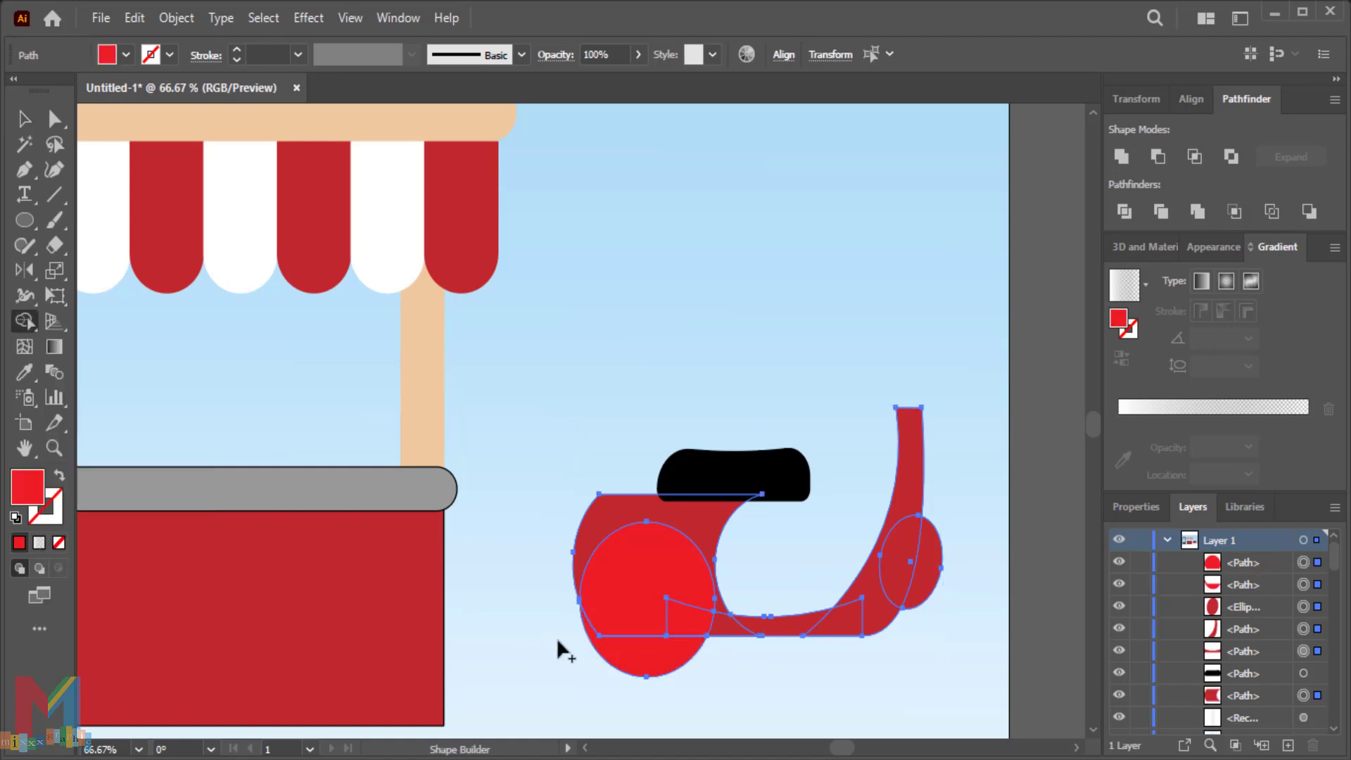
left_click(635, 664, "alt")
left_click(23, 116)
left_click(428, 230)
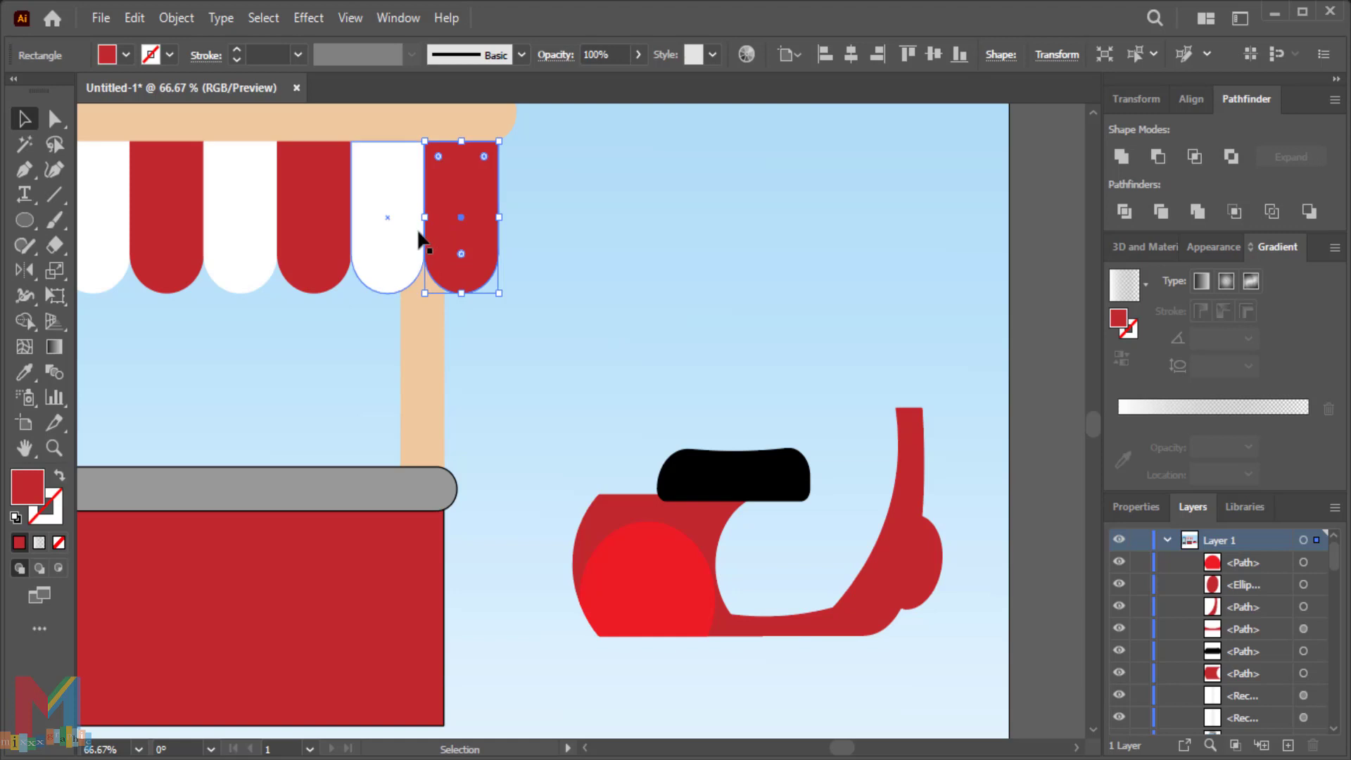
- Reshape the red side panel with the Curvature tool, shifting its top point and rounding the upper-left curve
left_click(638, 560)
key("a")
key("shift+grave")
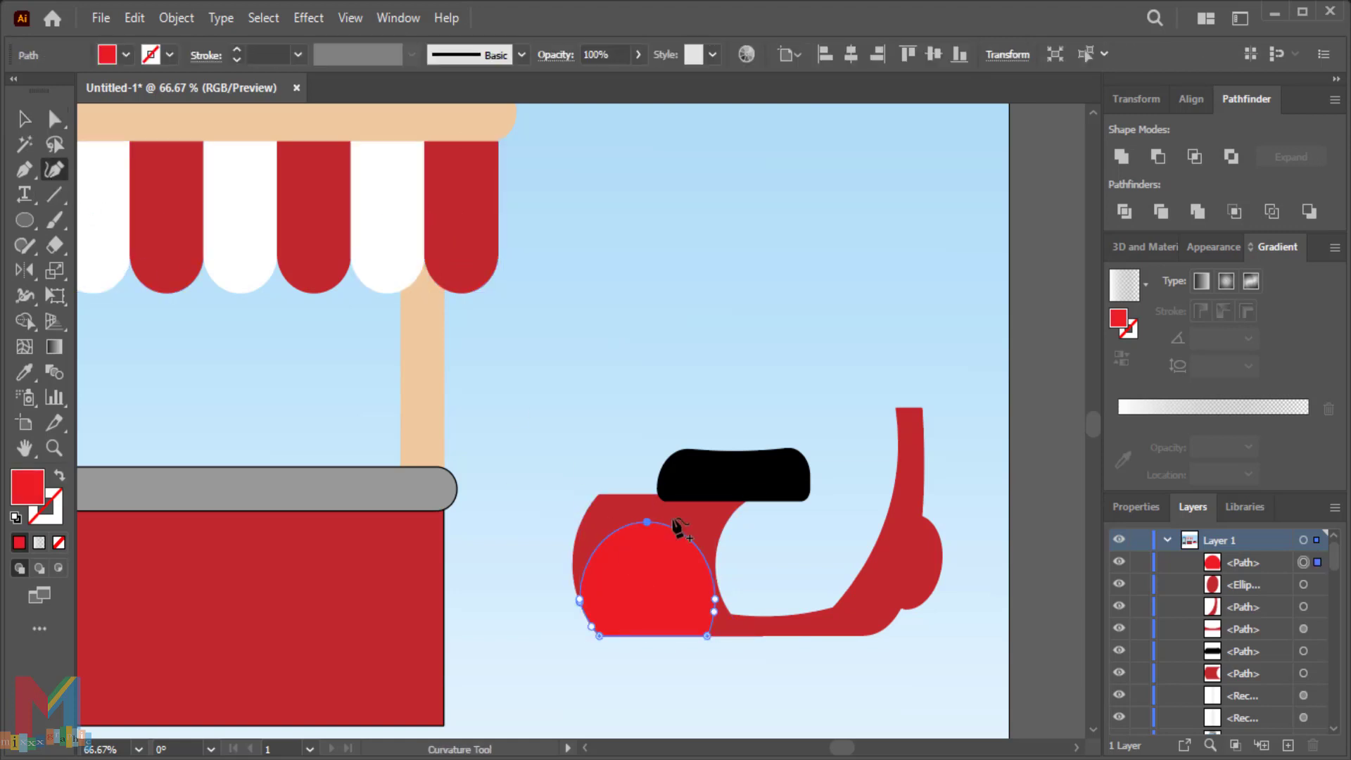
mouse_move(648, 522)
left_mouse_down()
mouse_move(689, 512)
mouse_move(673, 518)
left_mouse_up()
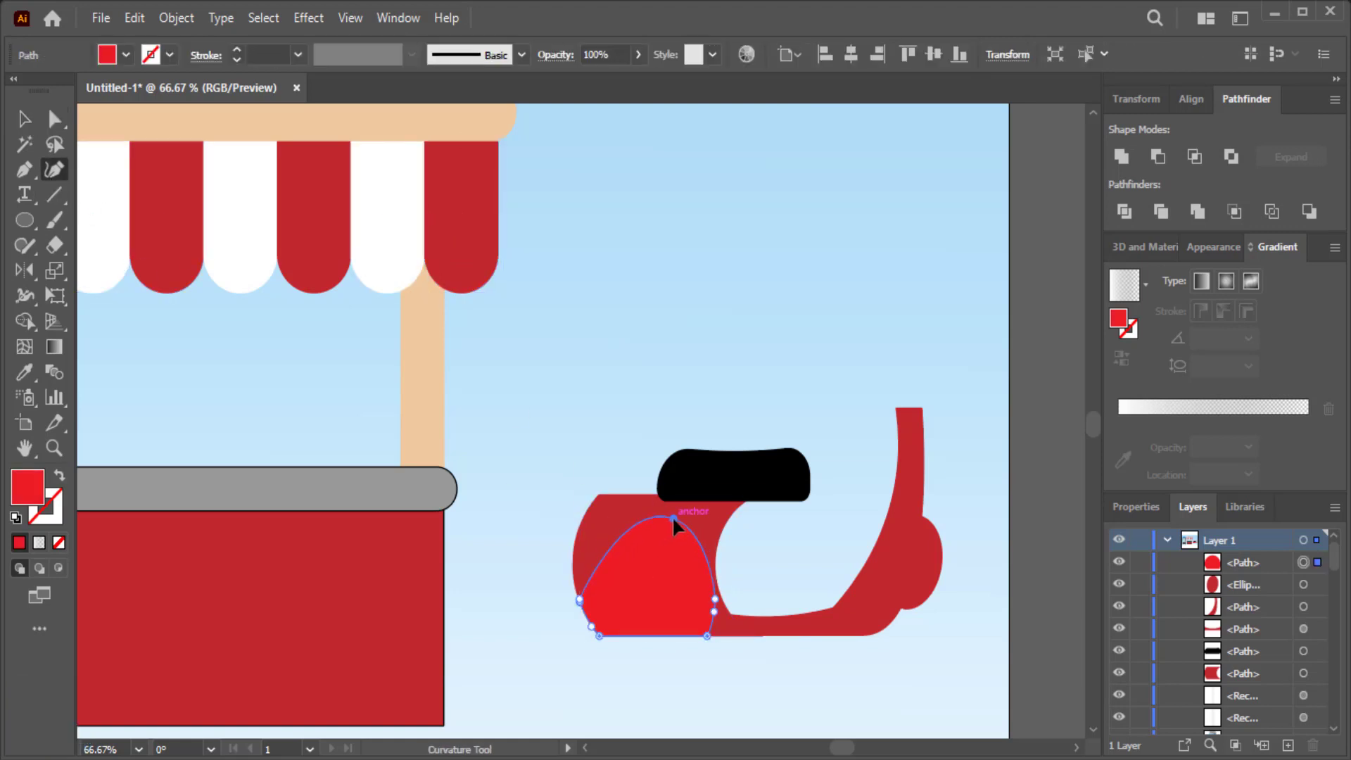
left_click(598, 547)
mouse_move(598, 546)
left_mouse_down()
mouse_move(587, 536)
mouse_move(598, 546)
left_mouse_up()
left_click_drag(674, 519, 674, 527)
key("v")
left_click(549, 266)
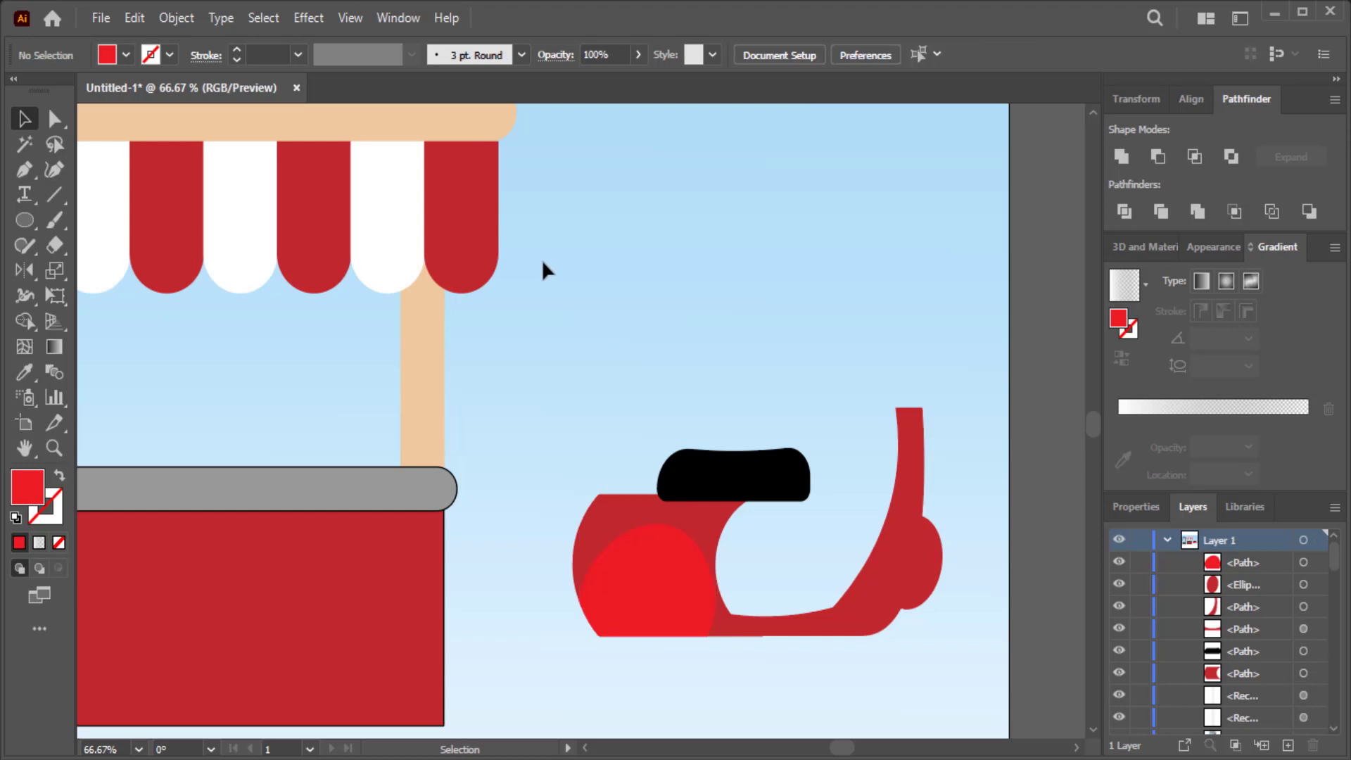
- Draw a straight line across the panel with no fill and an orange 2 pt stroke
left_click(24, 170)
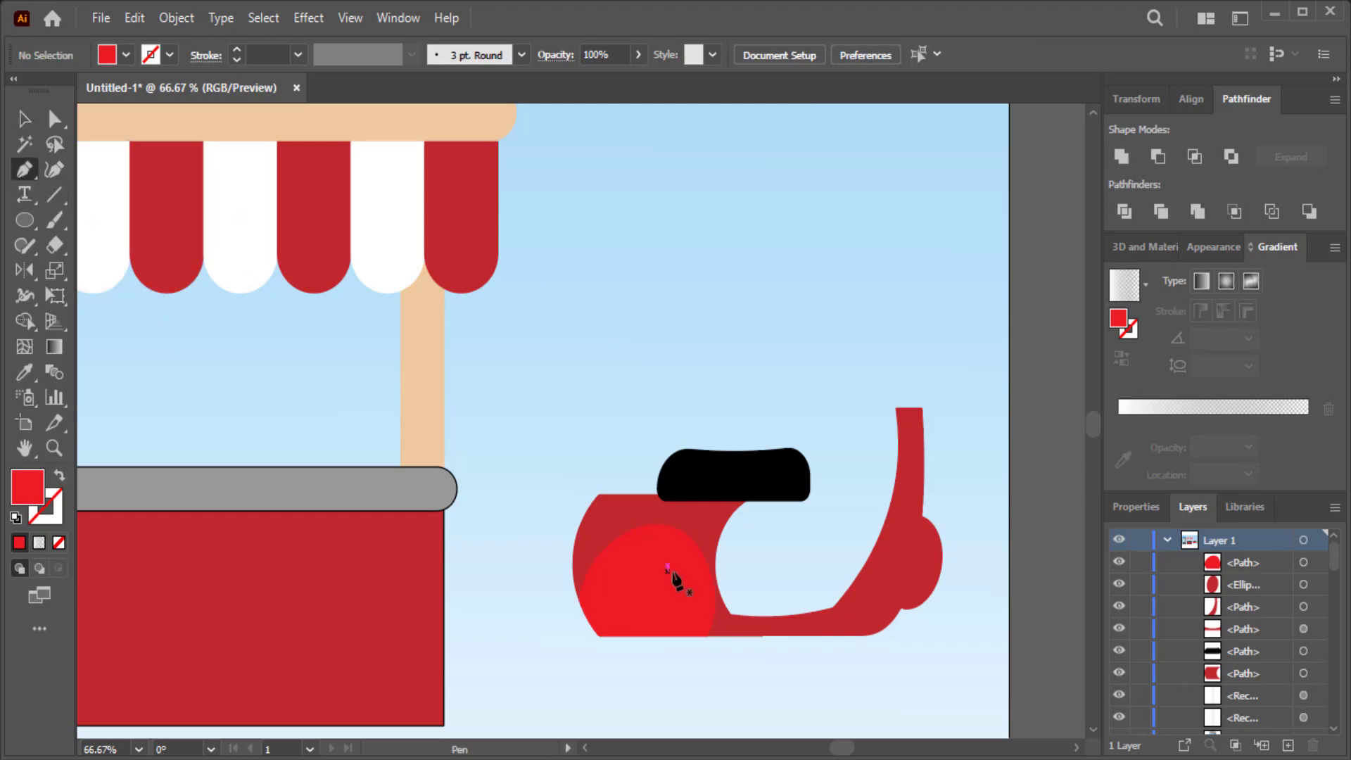
left_click(617, 593)
left_click(692, 596)
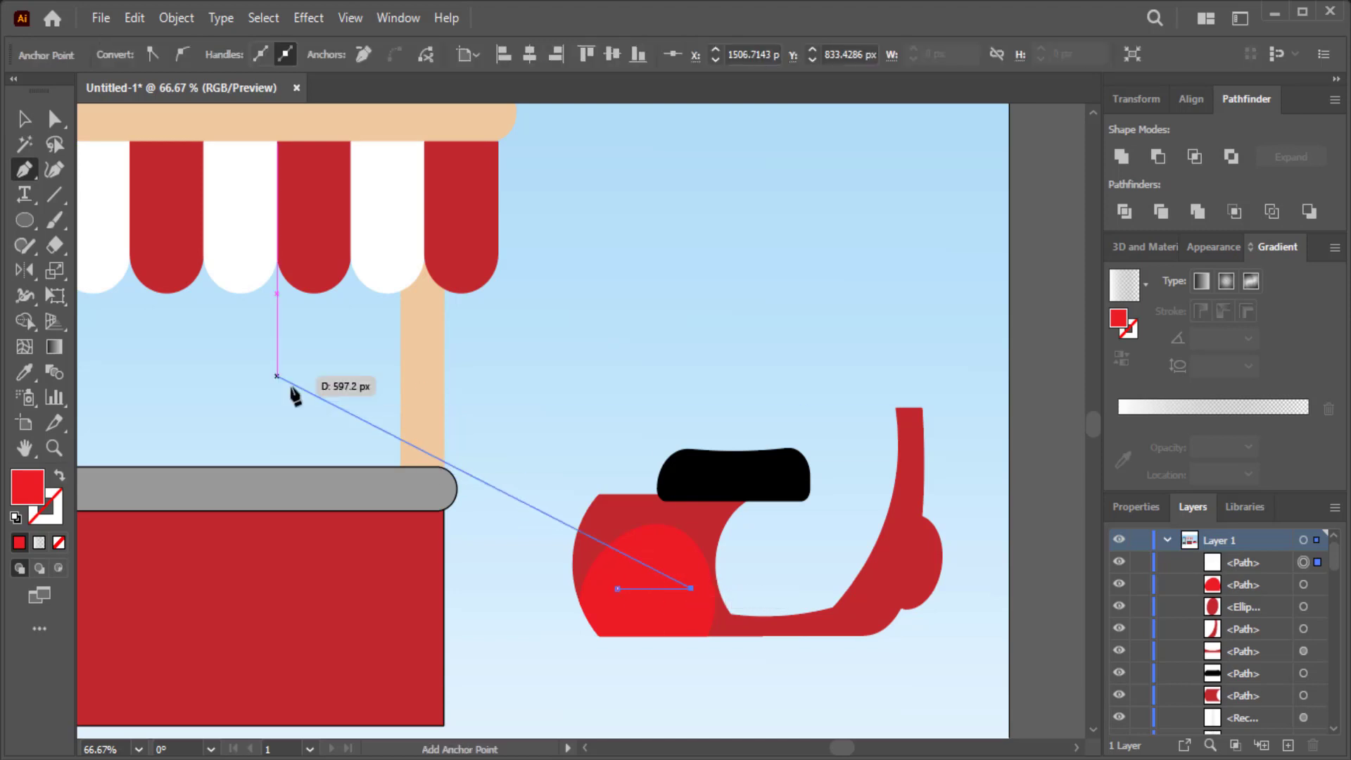
left_click(23, 120)
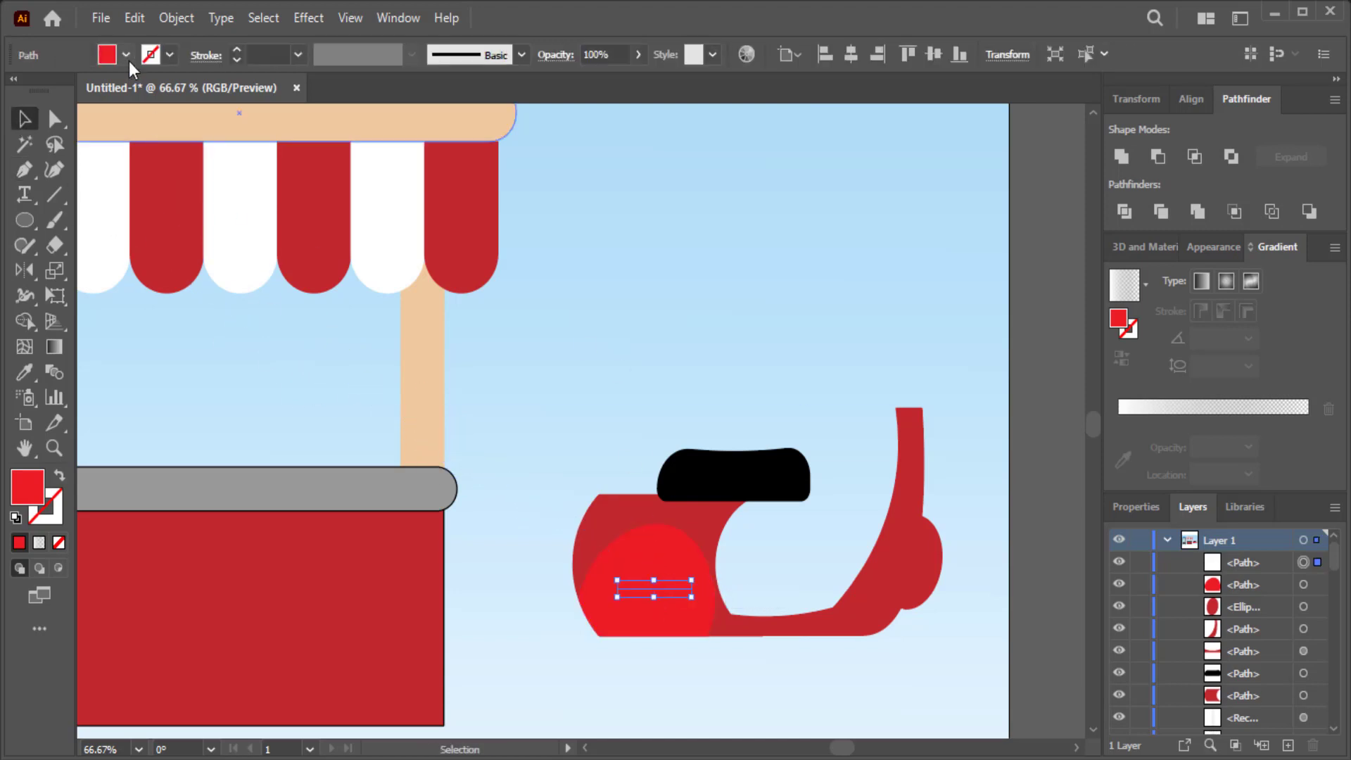
left_click(127, 56)
left_click(14, 91)
left_click(193, 90)
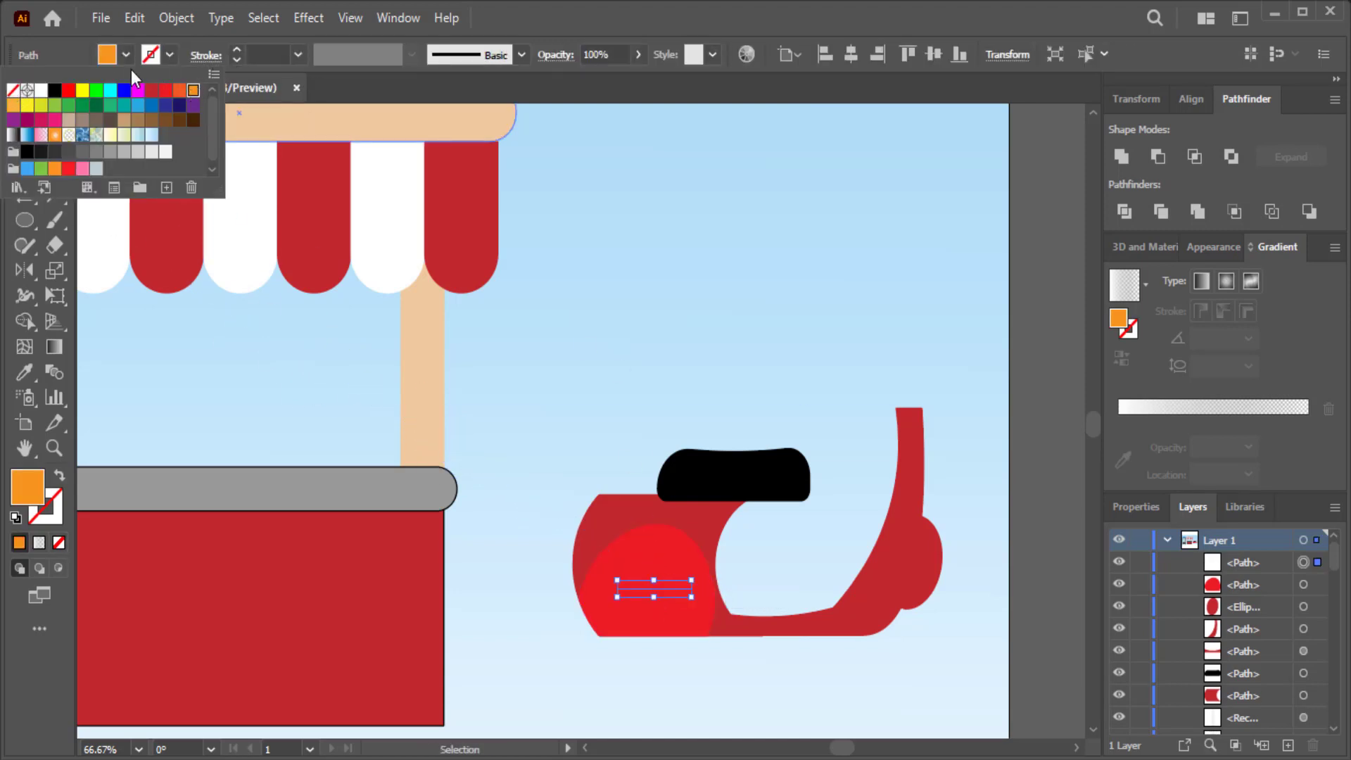
left_click(13, 91)
left_click(165, 55)
left_click(192, 90)
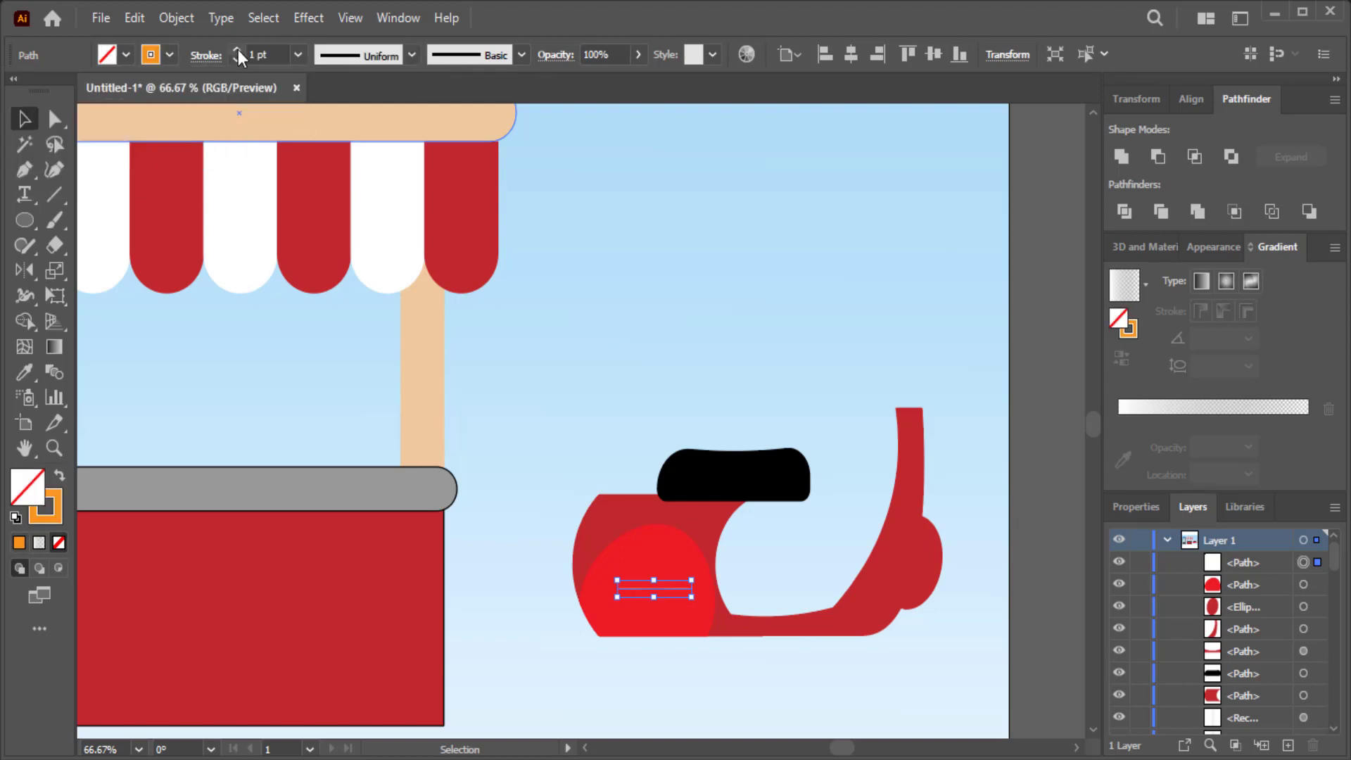
left_click(206, 56)
left_click(617, 244)
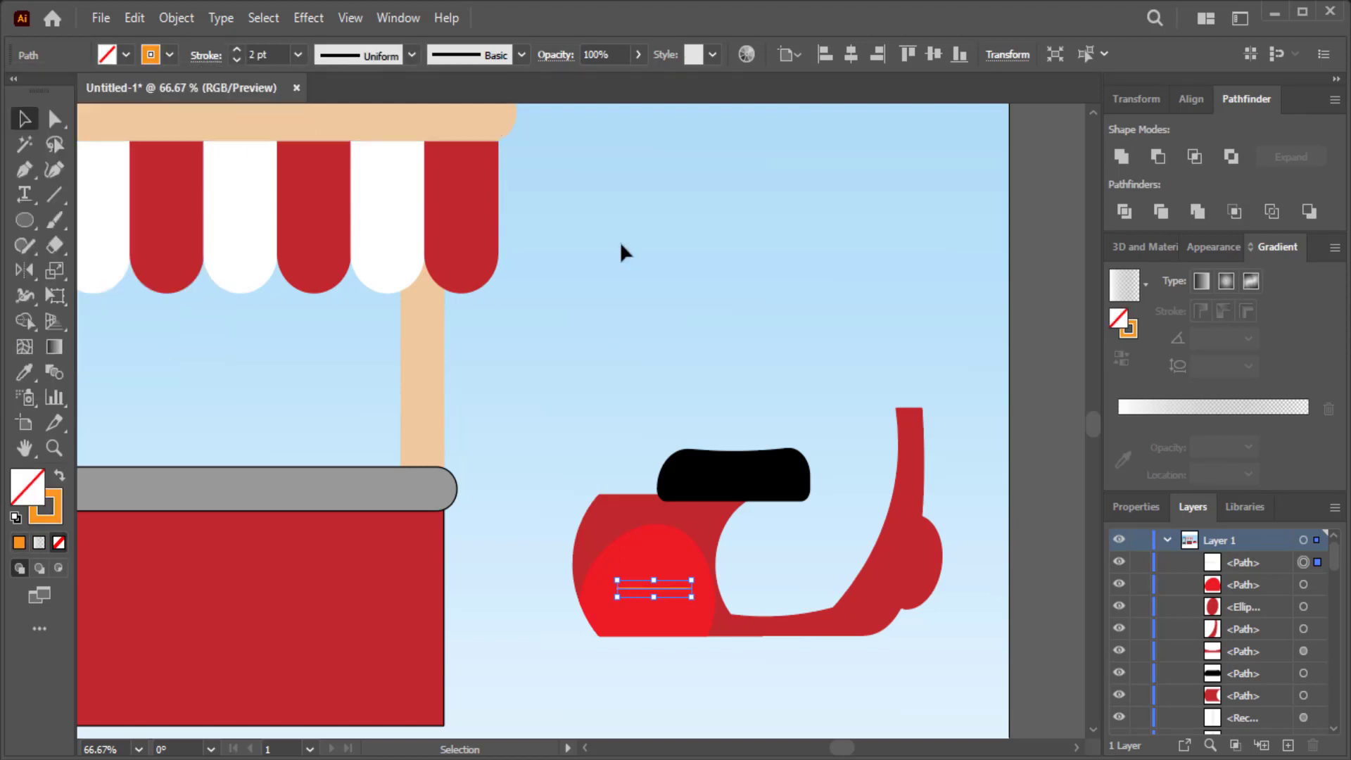
left_click(581, 459)
- Alt-drag two copies of the orange line below it to make three stripes
left_click_drag(661, 594, 662, 607)
left_click(648, 384)
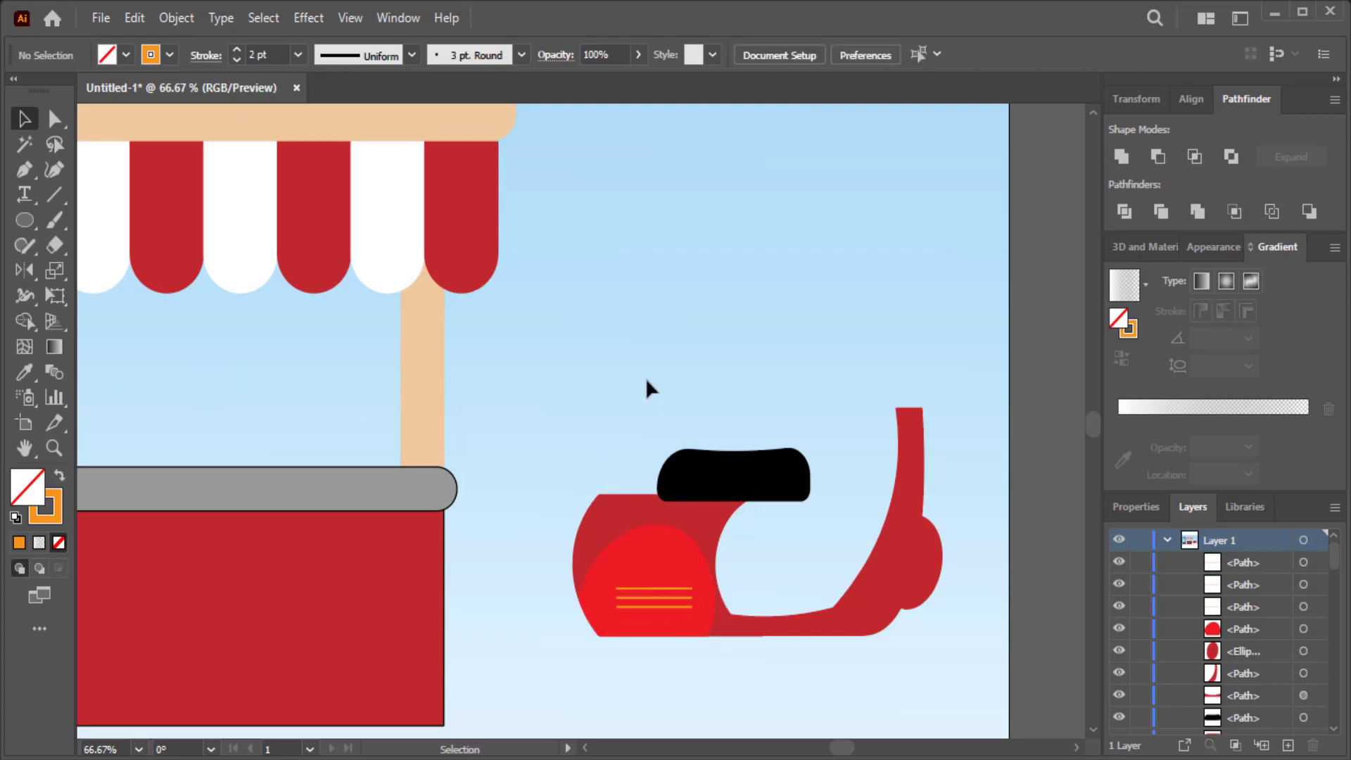
scroll(646, 381, "up", 1)
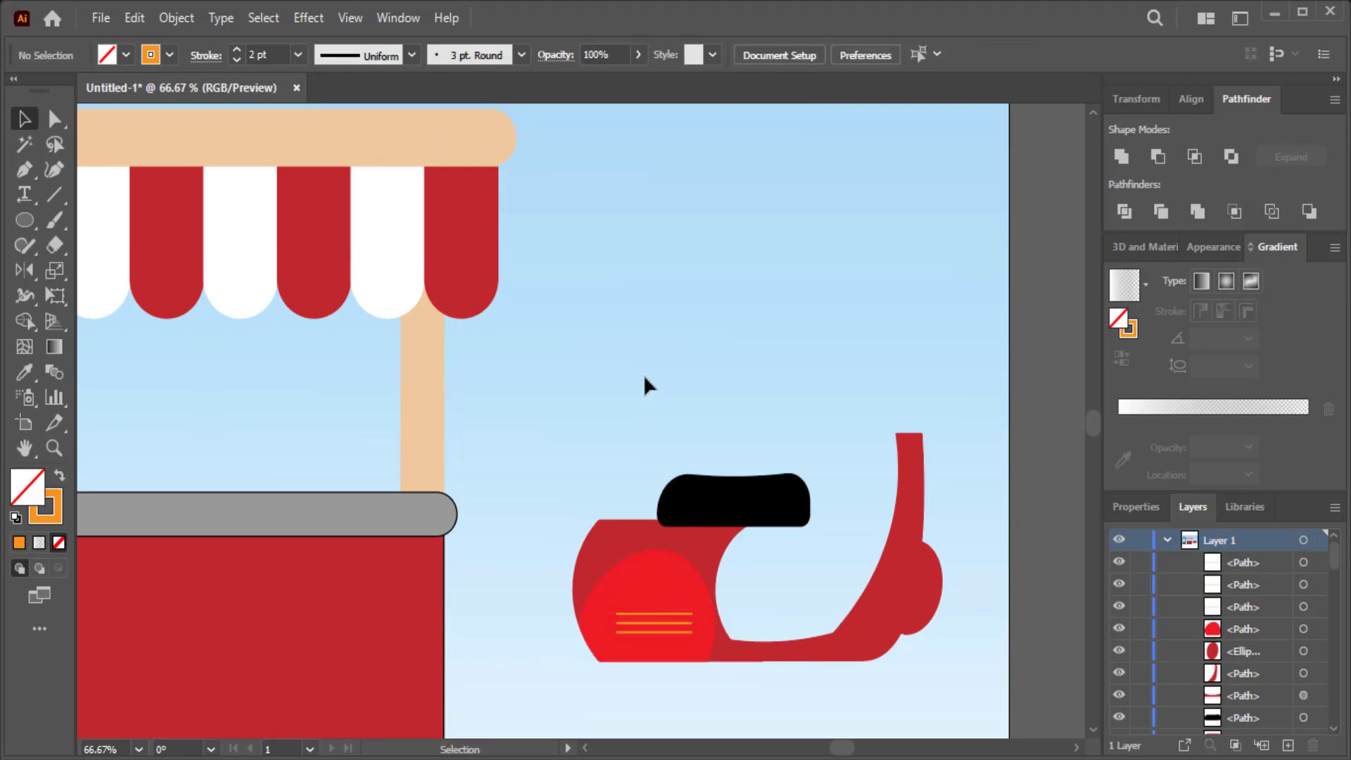
- Marquee-select all the scooter's parts
left_click_drag(964, 422, 876, 612)
left_click(847, 733)
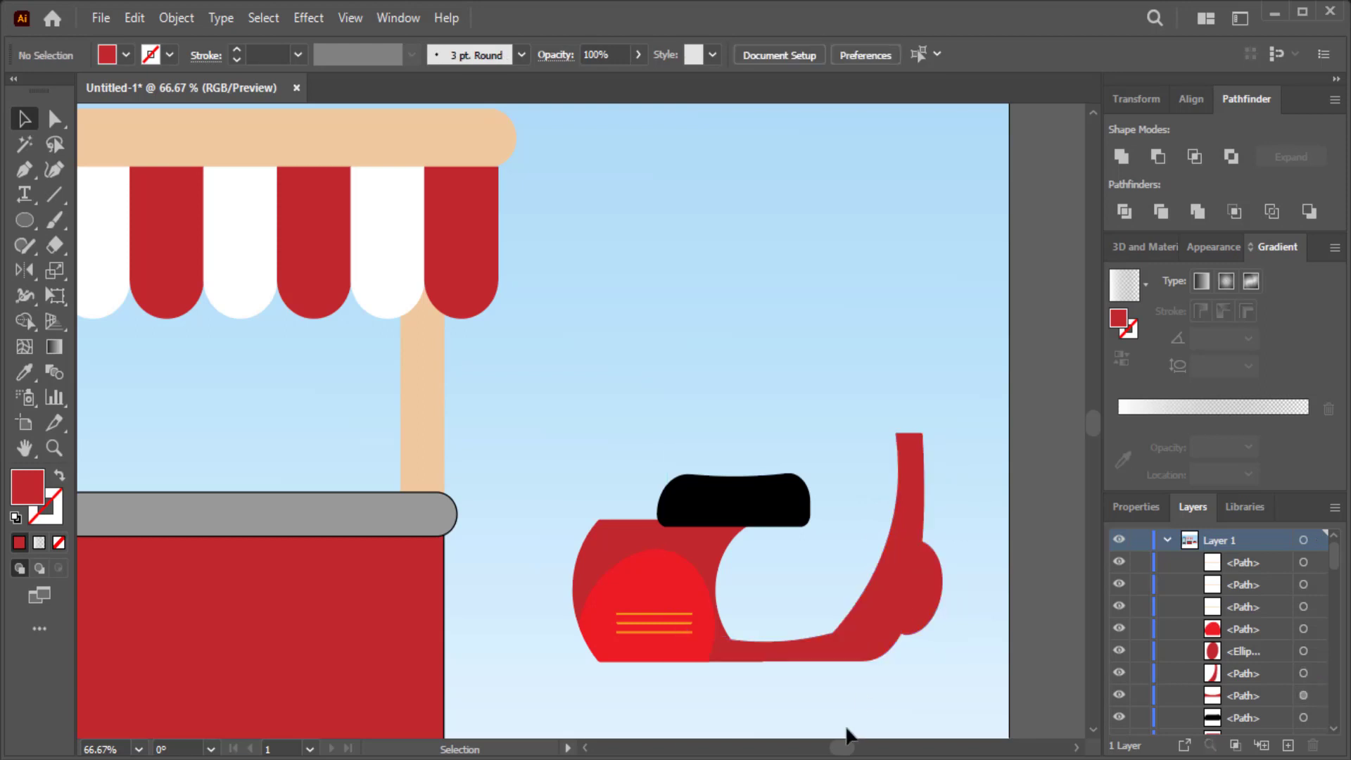
left_click_drag(28, 226, 70, 220)
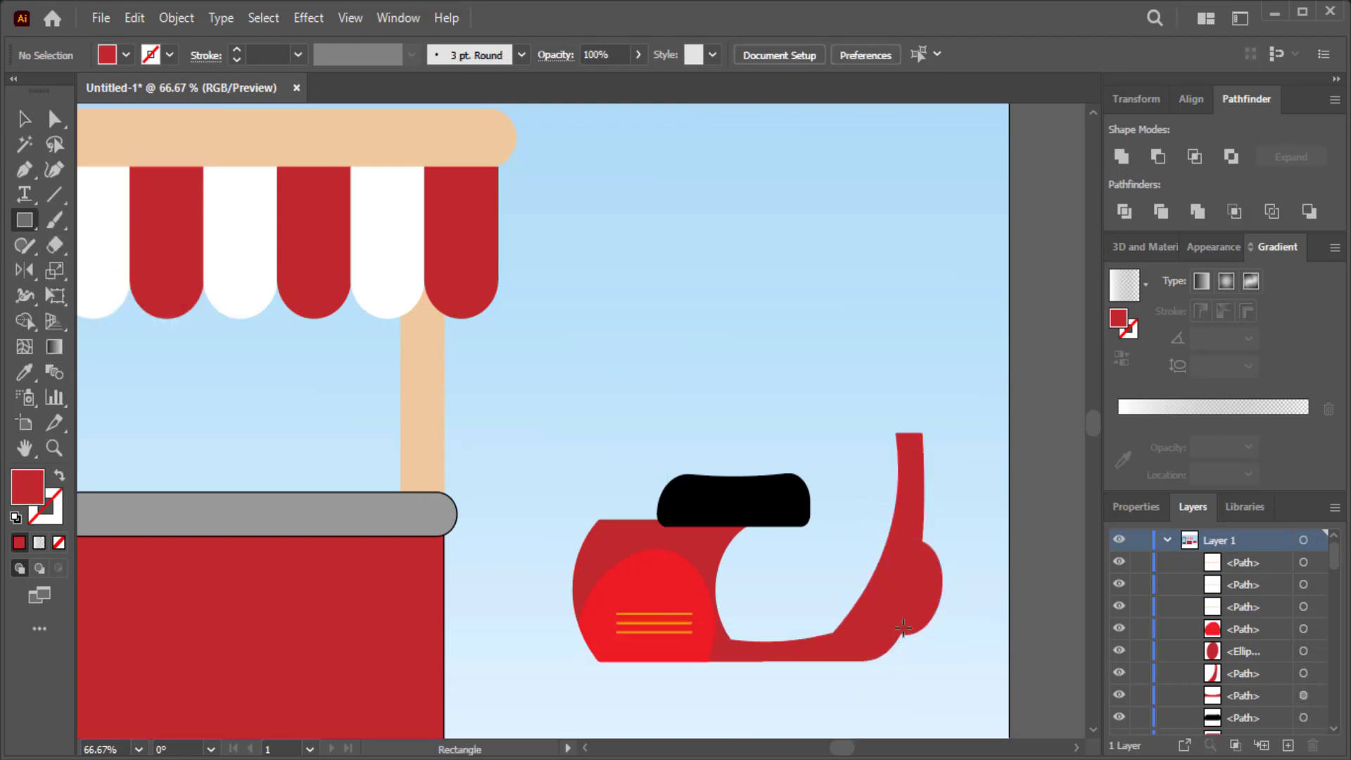
left_click_drag(904, 627, 690, 631)
key("v")
left_click_drag(860, 385, 765, 523)
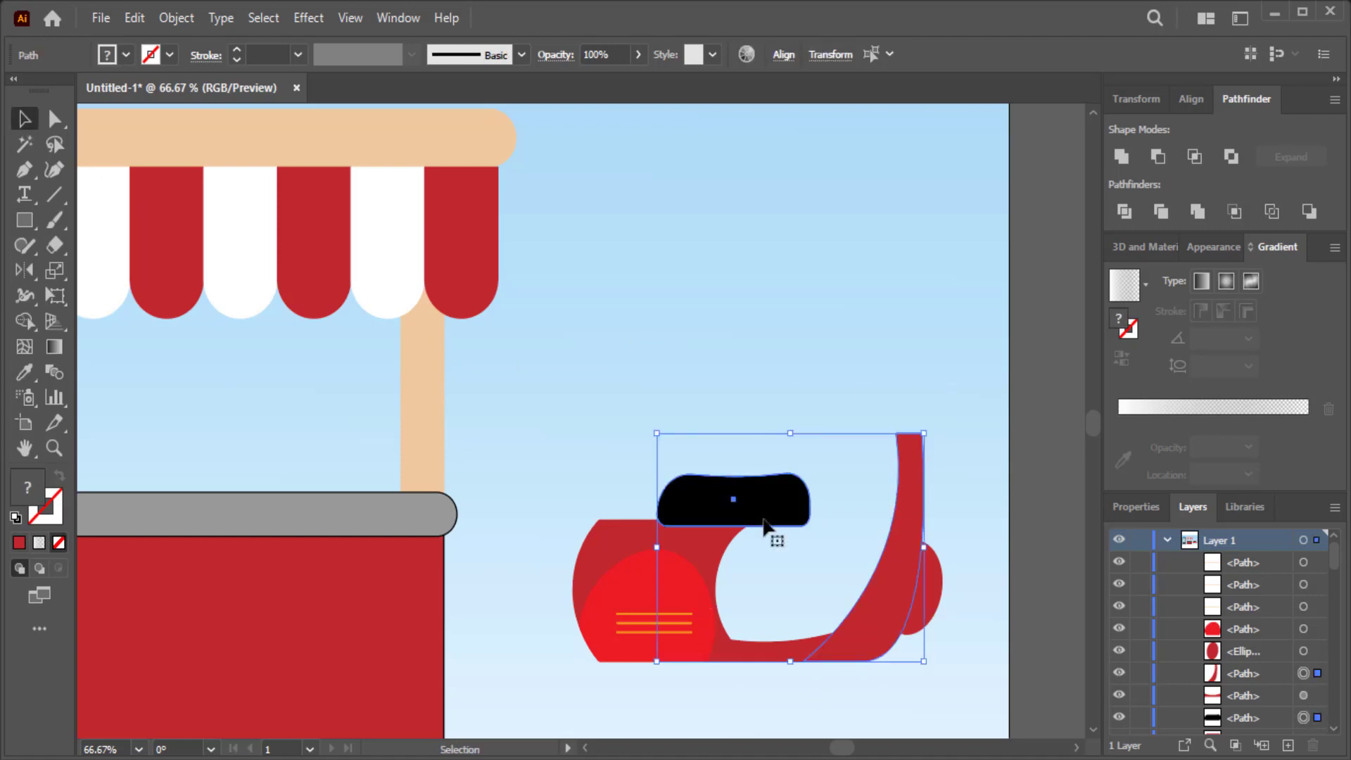
left_click_drag(953, 396, 612, 669)
- Copy the scooter, Paste in Front, and fill the copy grey
left_click(134, 17)
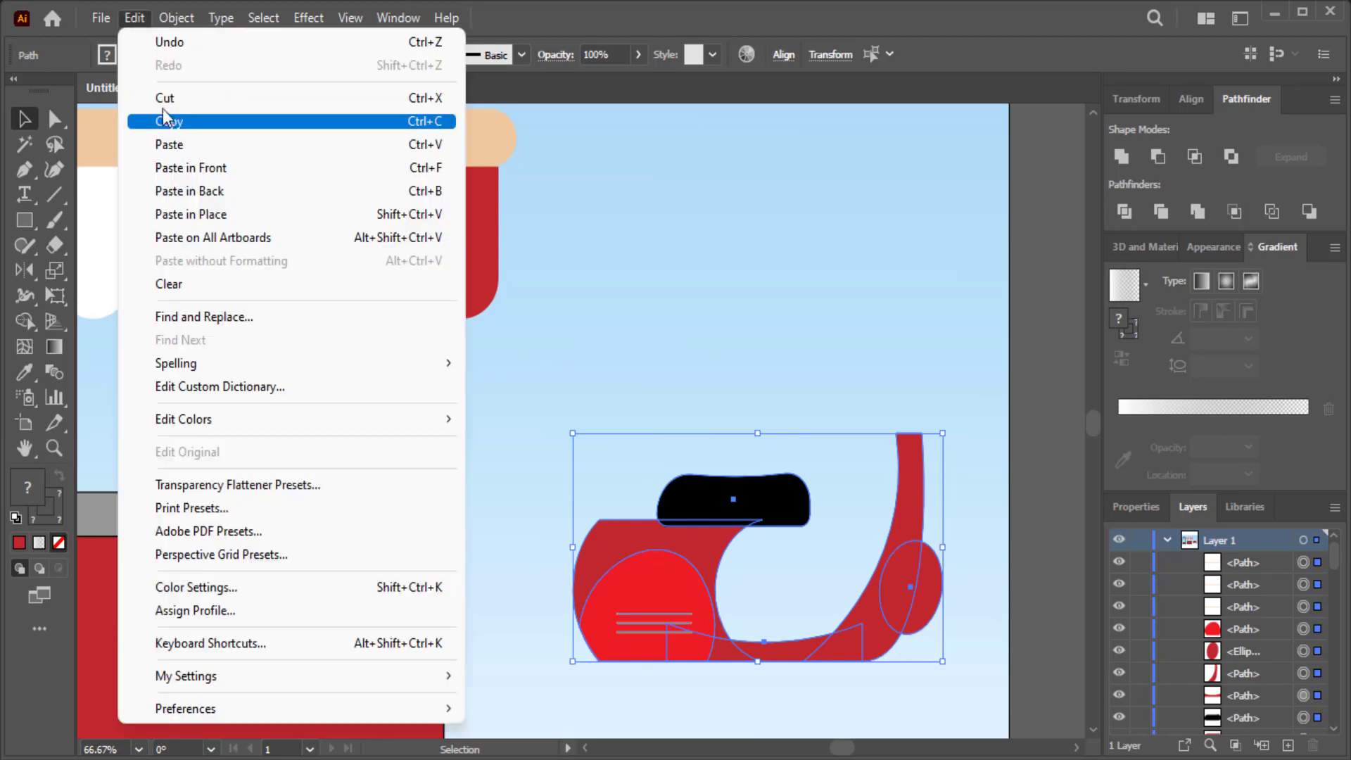
left_click(169, 115)
left_click(134, 18)
left_click(218, 170)
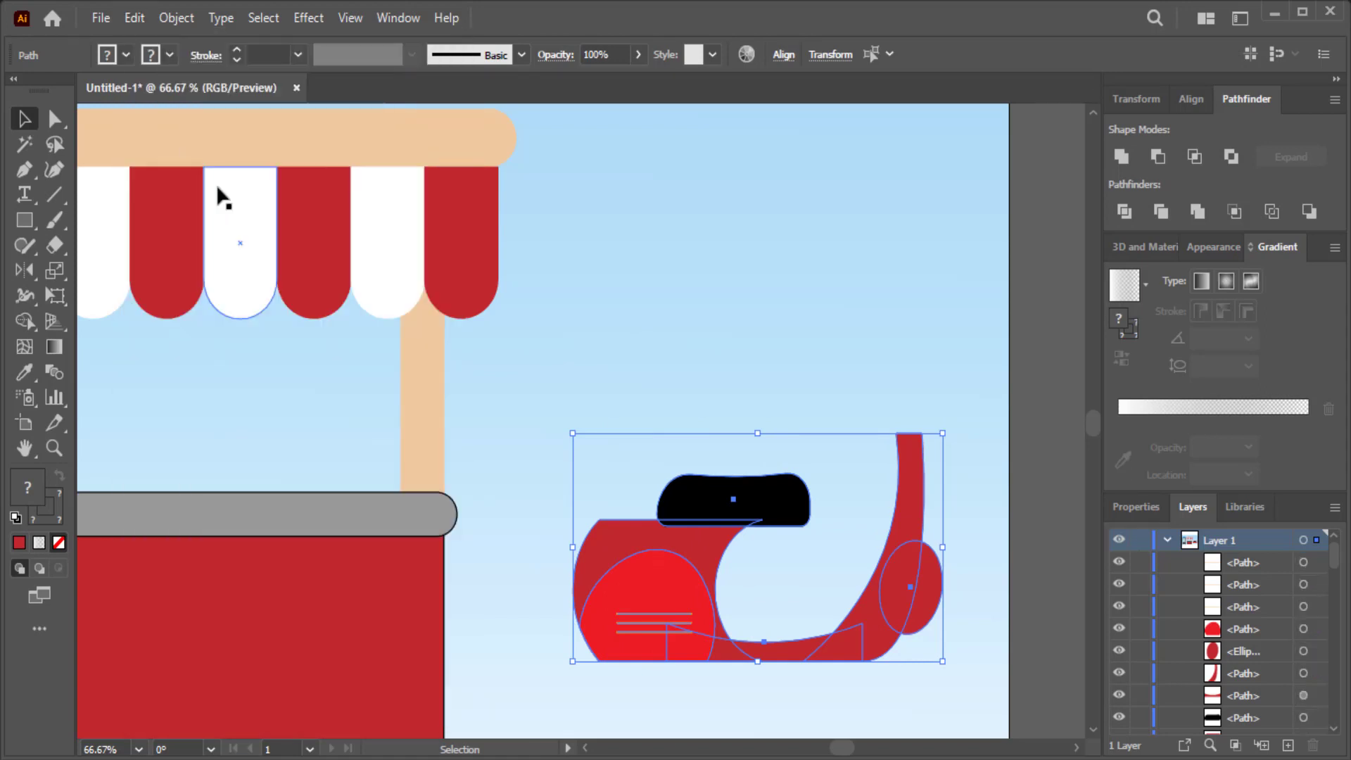
left_click(127, 54)
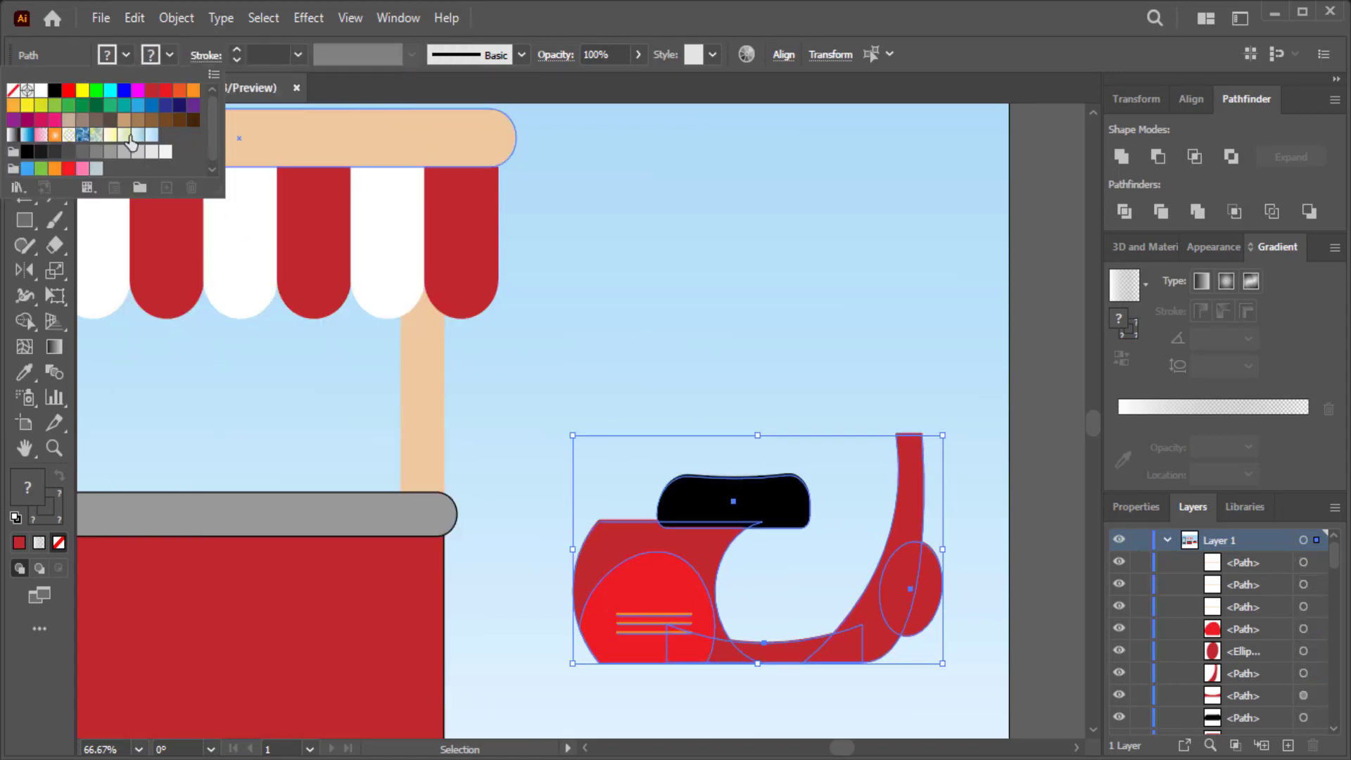
left_click(110, 152)
left_click(655, 279)
left_click(711, 287)
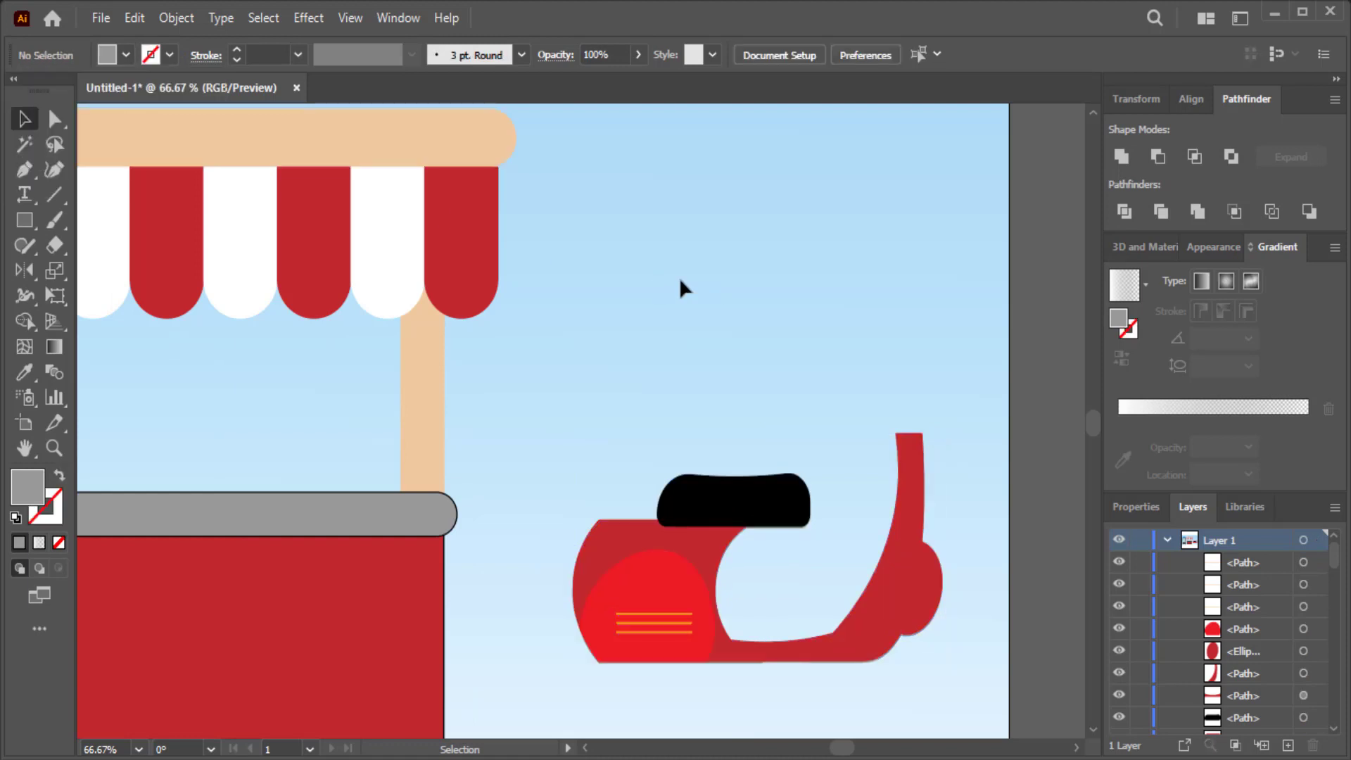
- Draw a thin grey bar along the scooter's bottom edge and send it behind the body
key("ctrl+1")
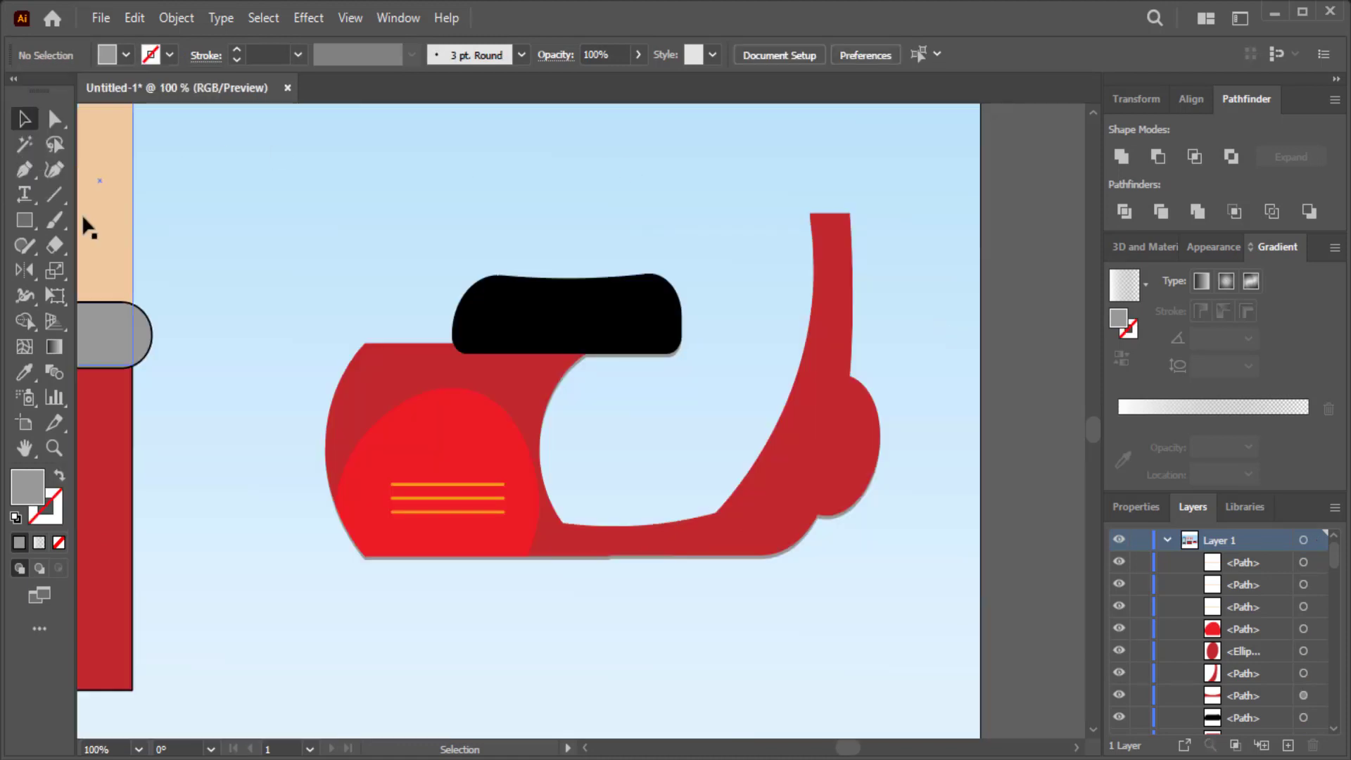
left_click(24, 220)
left_click_drag(790, 604, 357, 613)
key("v")
left_click_drag(498, 609, 503, 568)
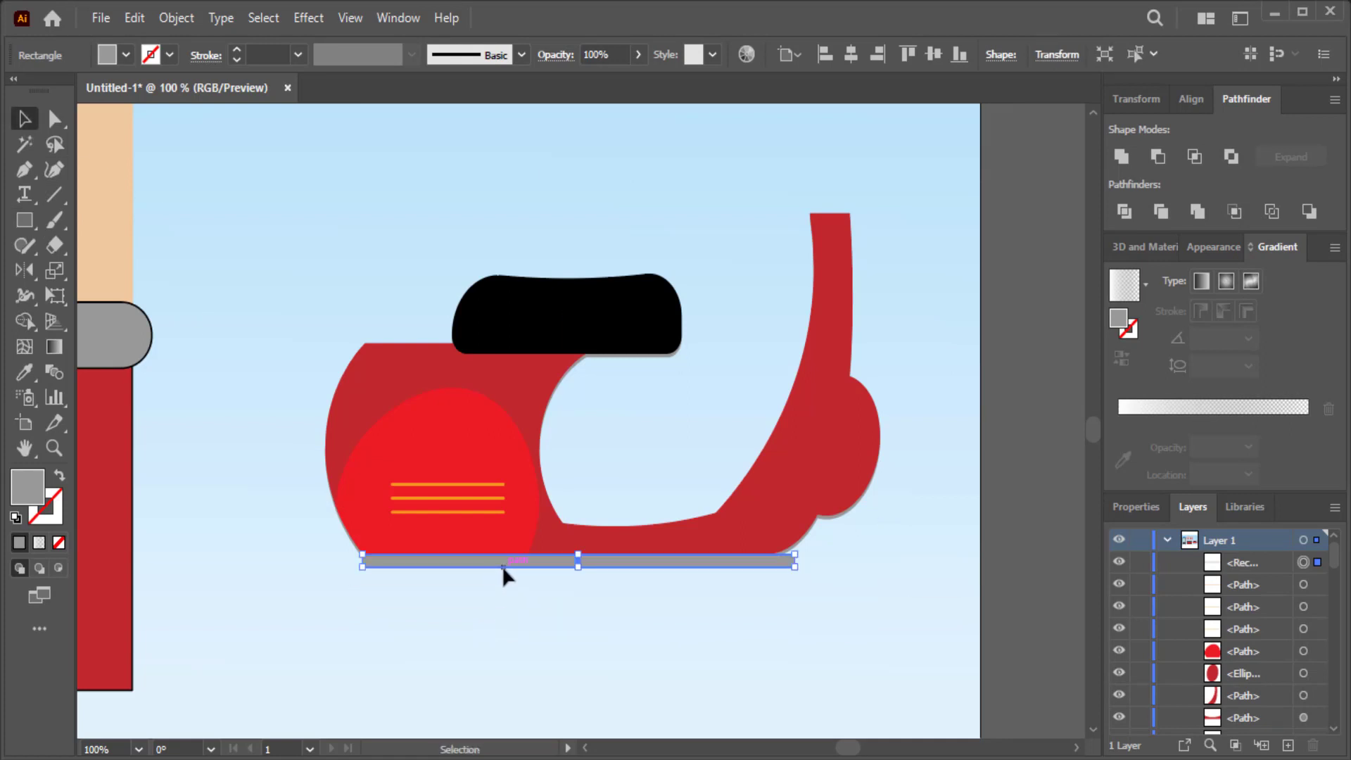
right_click(451, 457)
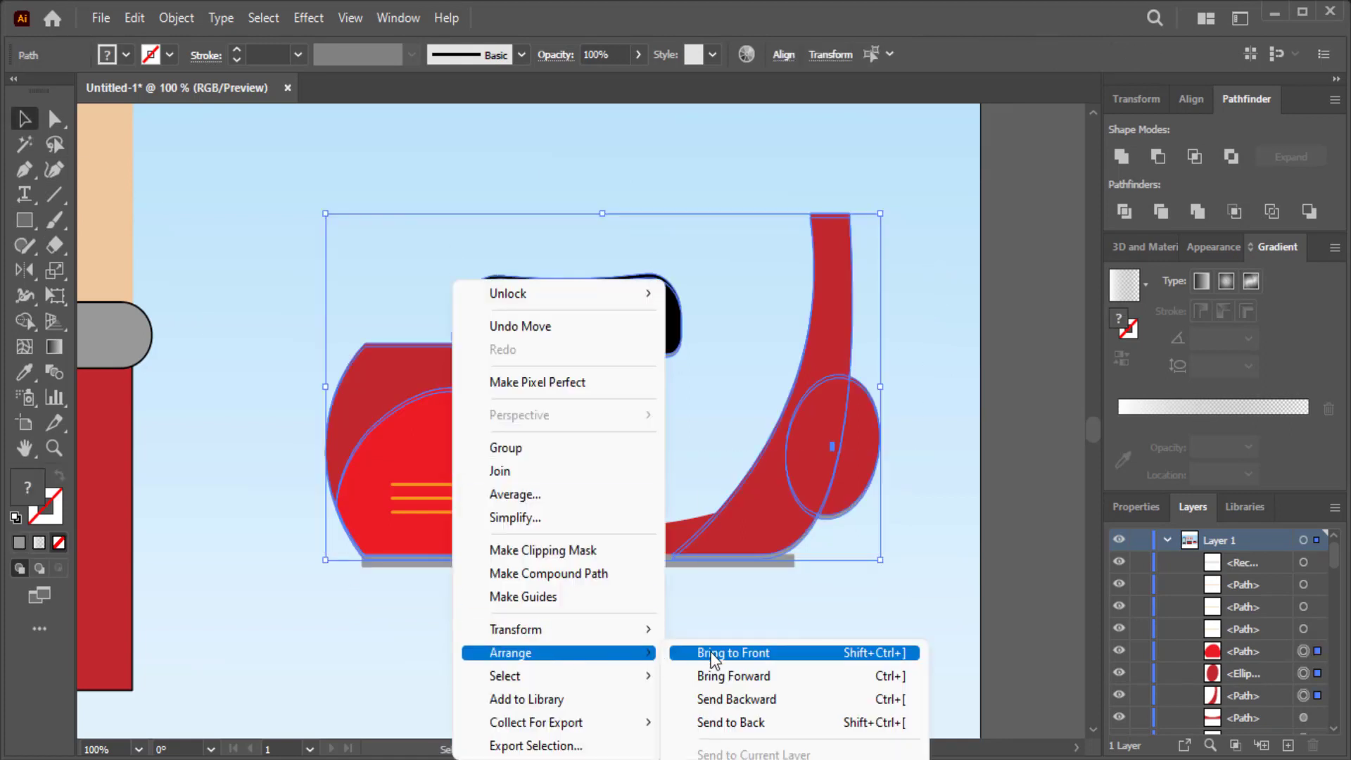
left_click(739, 720)
left_click(729, 636)
left_click_drag(646, 563, 672, 563)
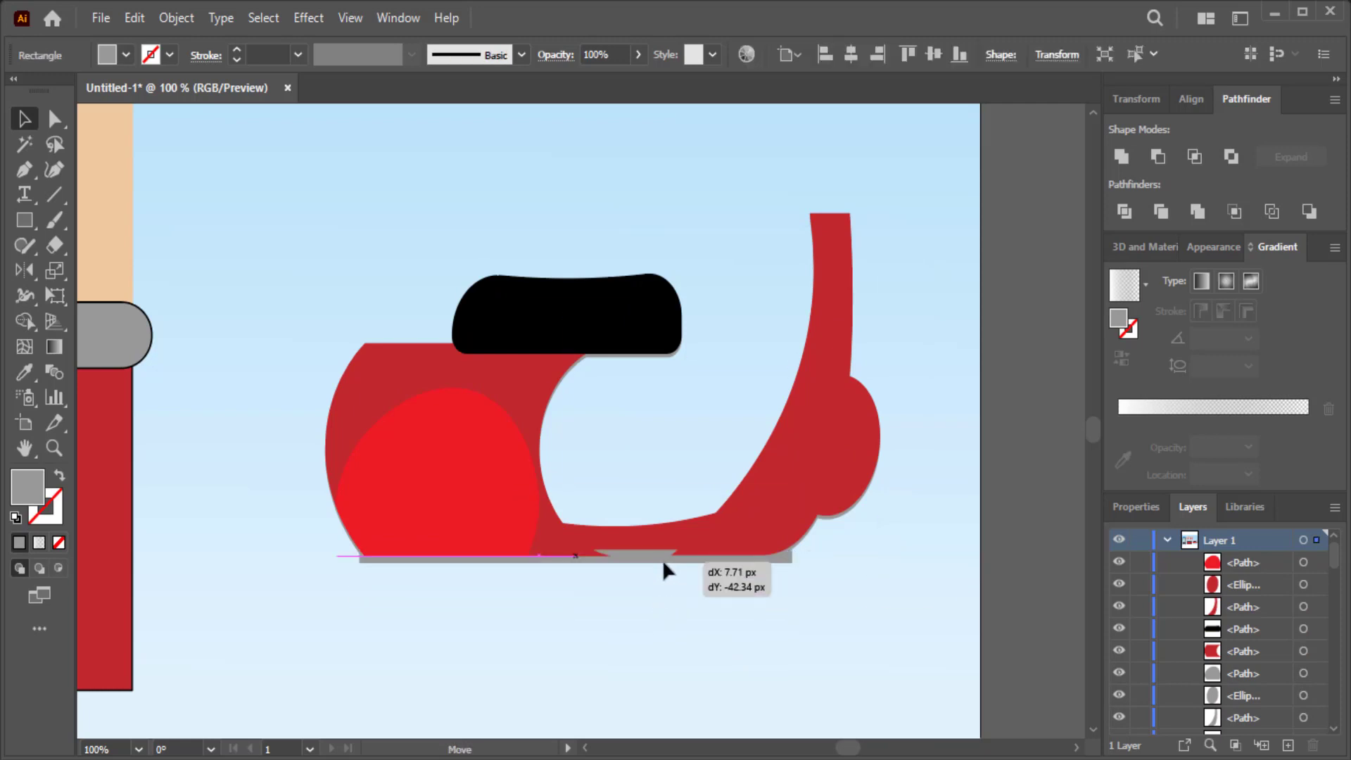
- Bring the scooter parts, the bottom curved path and the seat back to the front
key("ctrl+a")
right_click(487, 493)
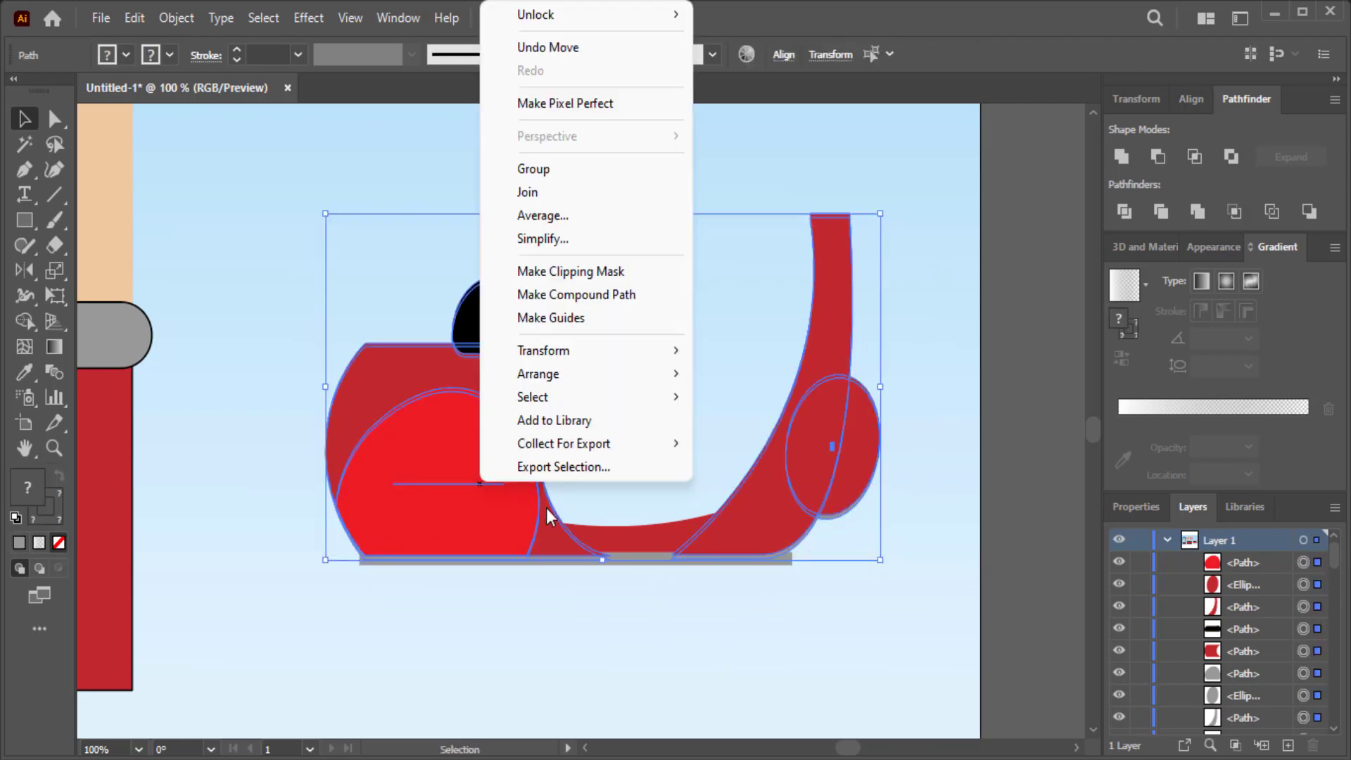
left_click(732, 396)
right_click(644, 545)
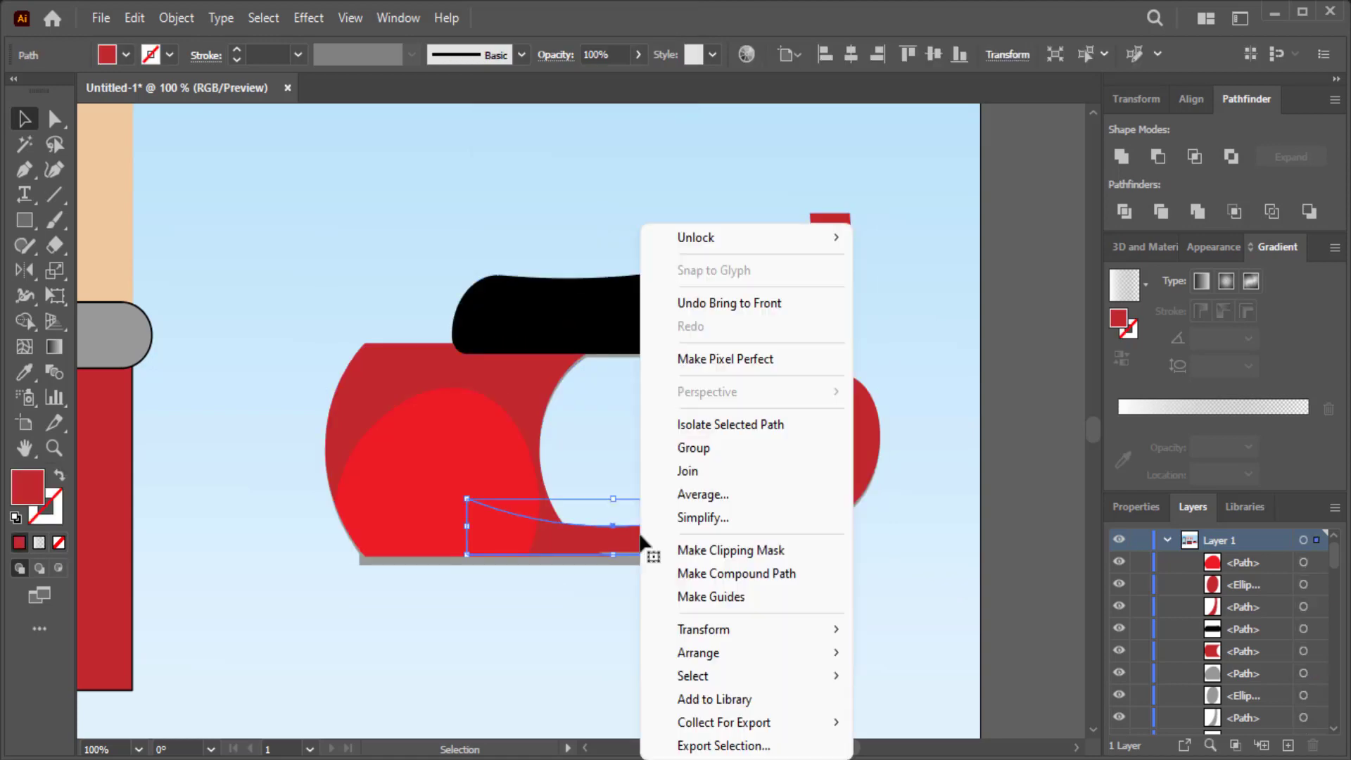
left_click(866, 657)
left_click(440, 430)
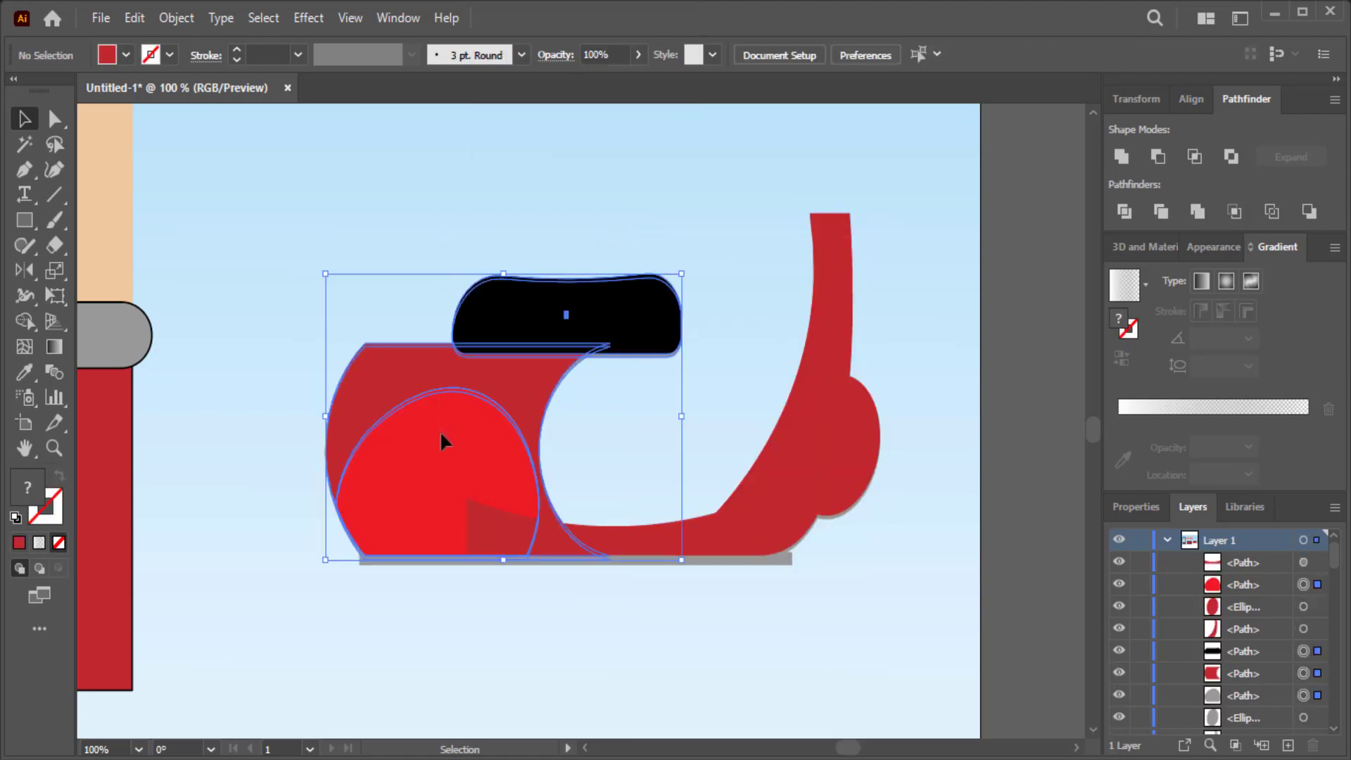
right_click(444, 431)
left_click(657, 649)
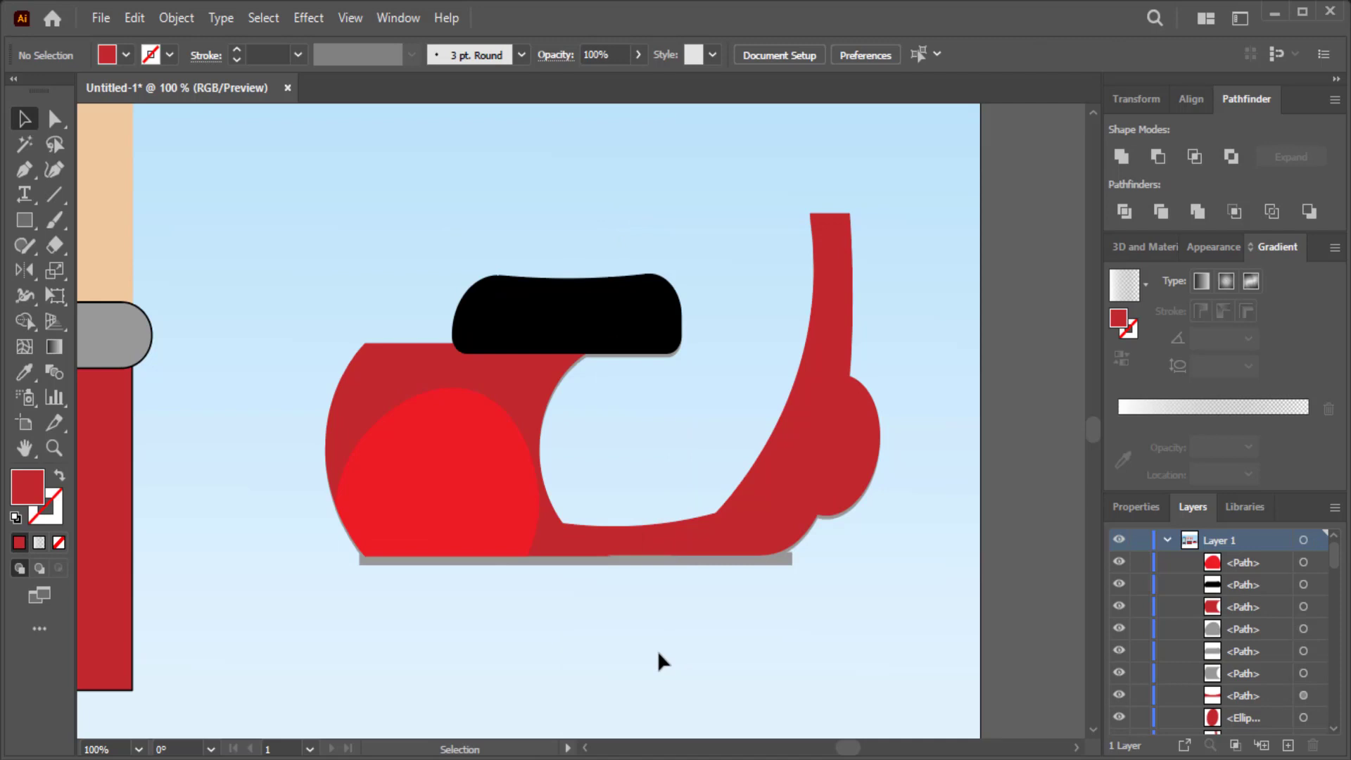
- Draw a short bar at the scooter's rear and give it the sampled skin colour
left_click(628, 563)
left_click(614, 610)
scroll(614, 610, "up", 1)
scroll(614, 610, "up", 1)
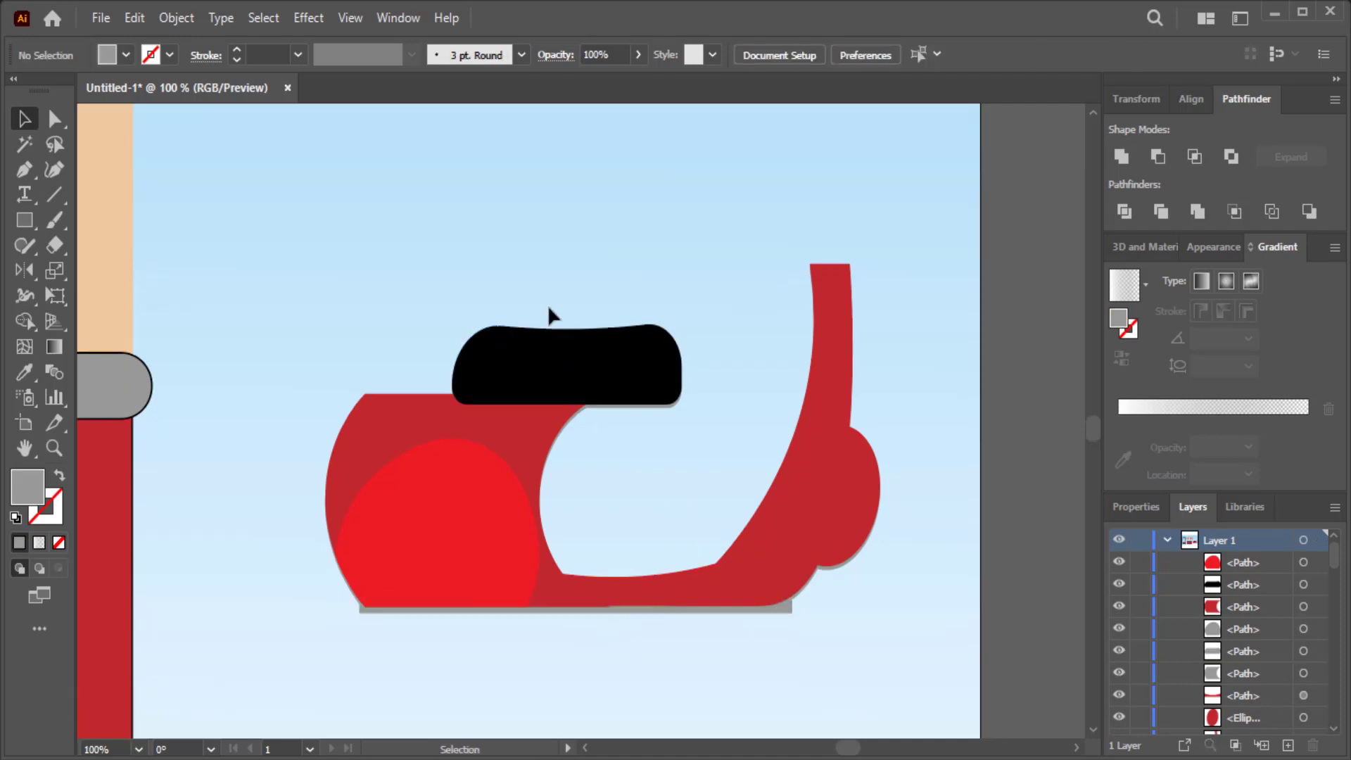
scroll(552, 296, "up", 1)
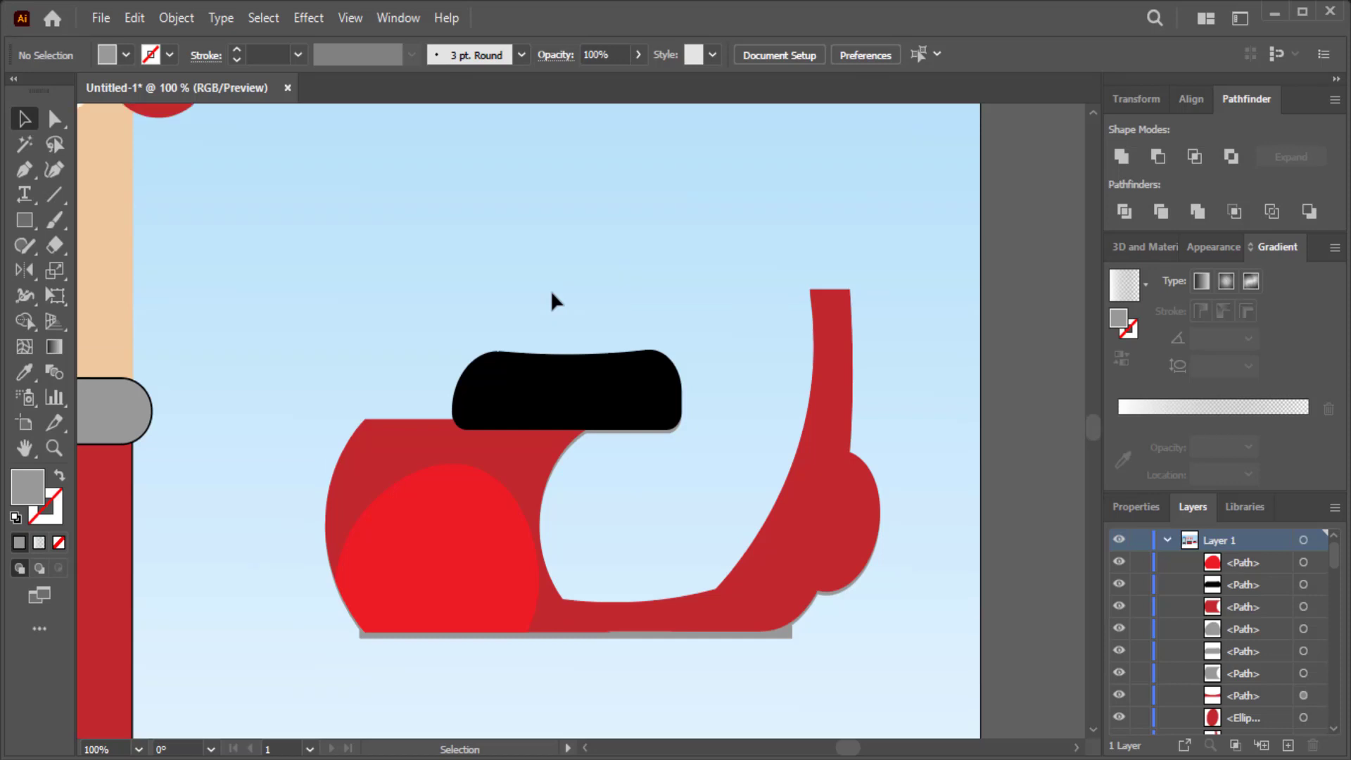
scroll(552, 294, "up", 4)
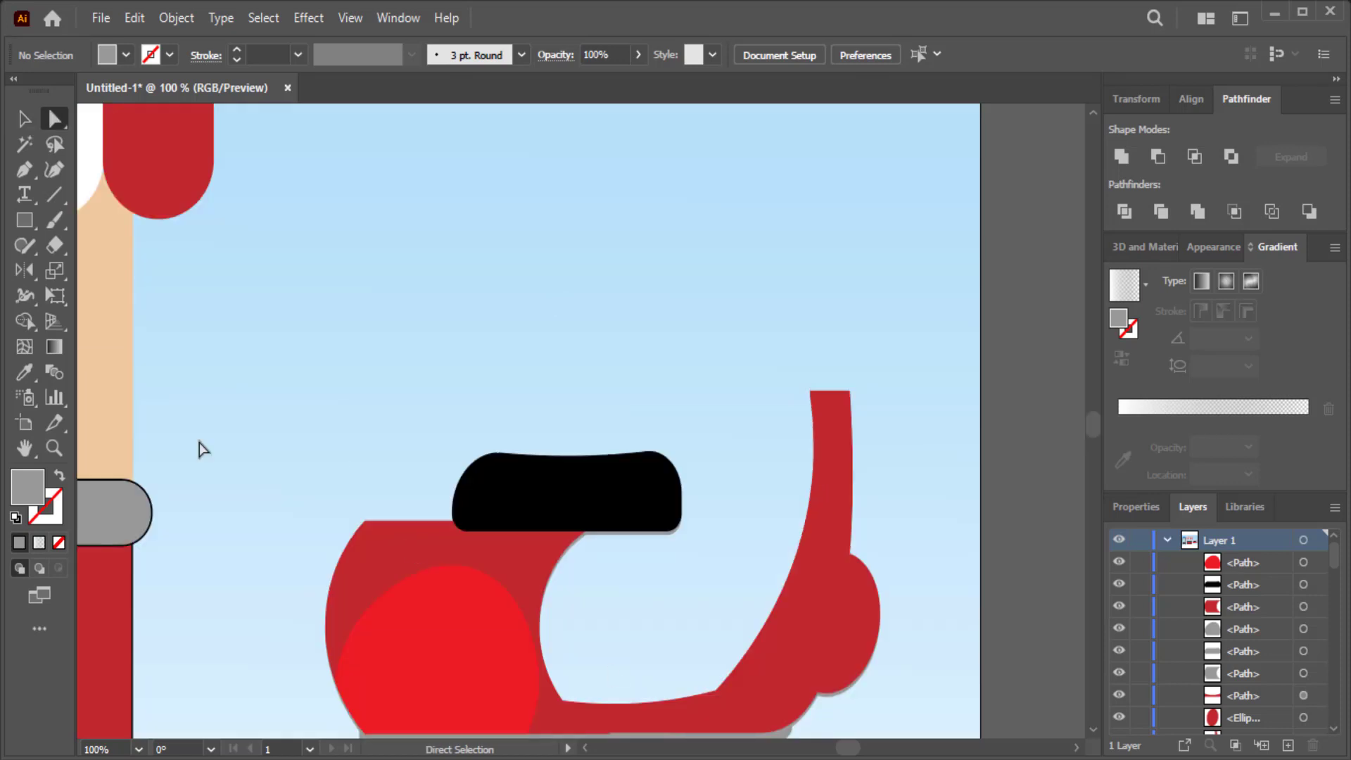
key("m")
mouse_move(396, 514)
left_mouse_down()
mouse_move(287, 556)
mouse_move(339, 528)
mouse_move(350, 539)
left_mouse_up()
key("v")
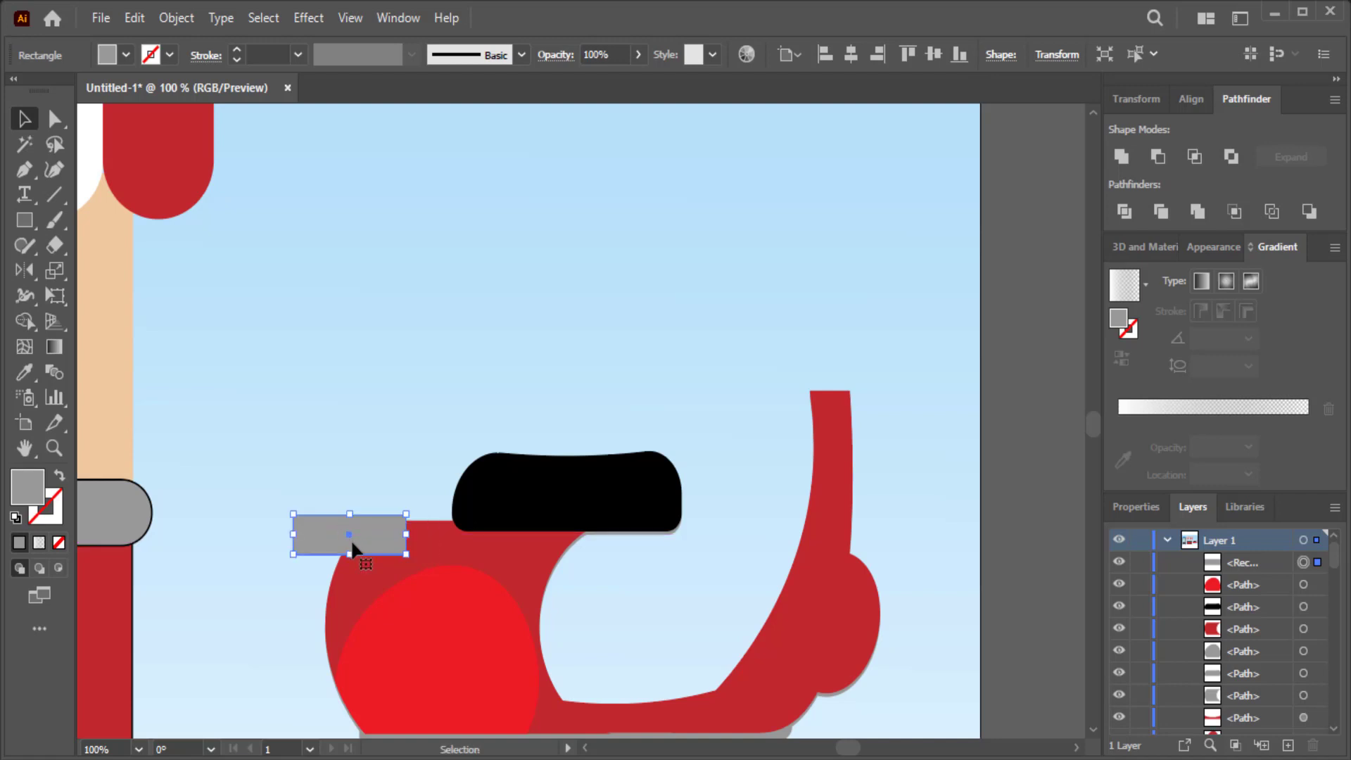
key("i")
left_click(120, 364)
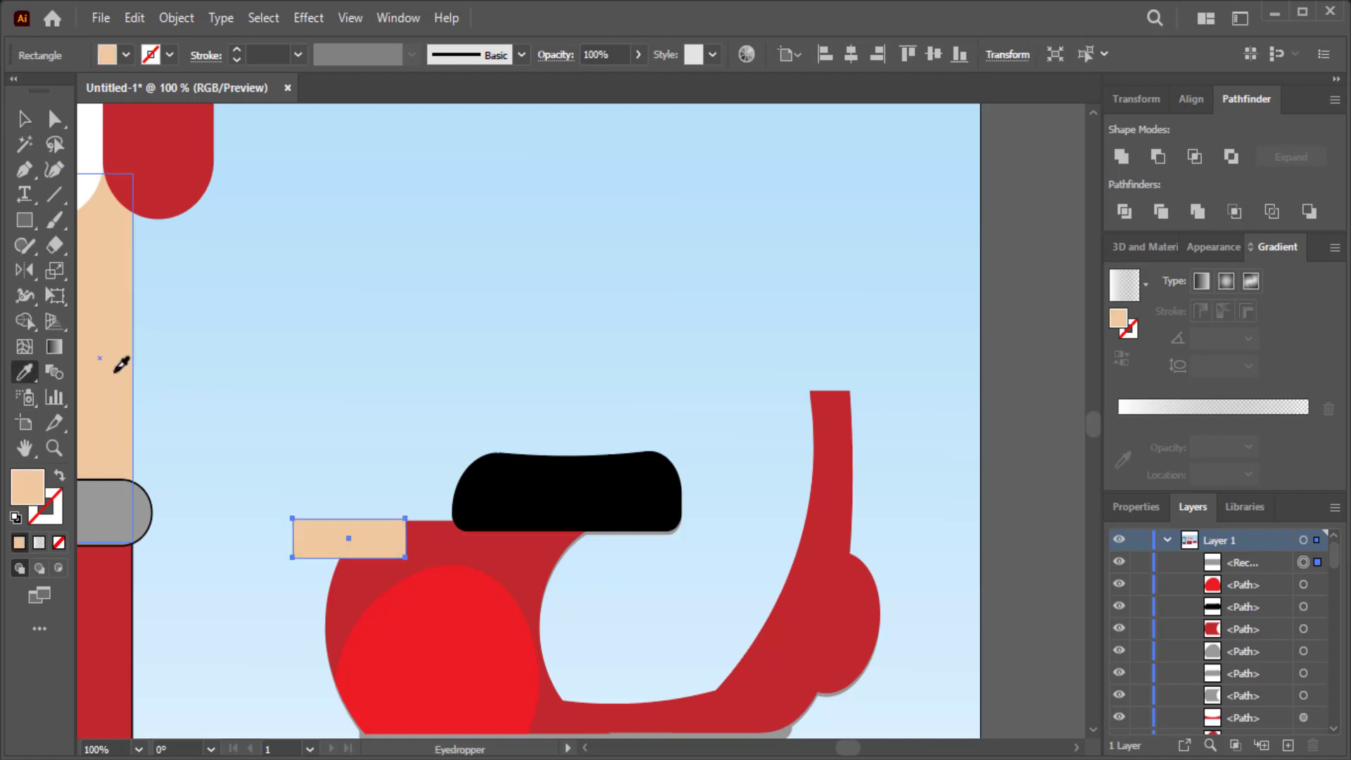
key("v")
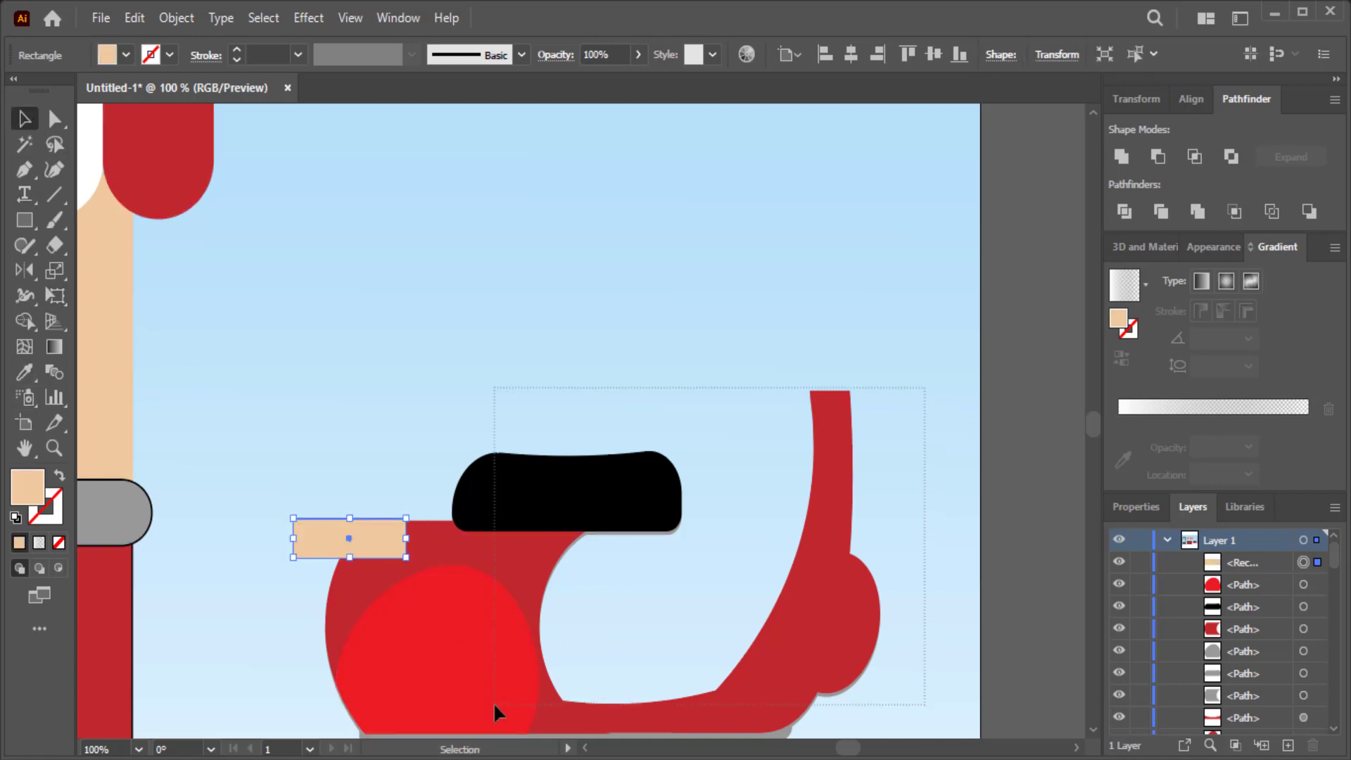
- Restack so the black seat sits in front of the skin-coloured bar
left_click(495, 712)
scroll(503, 633, "down", 1)
right_click(511, 574)
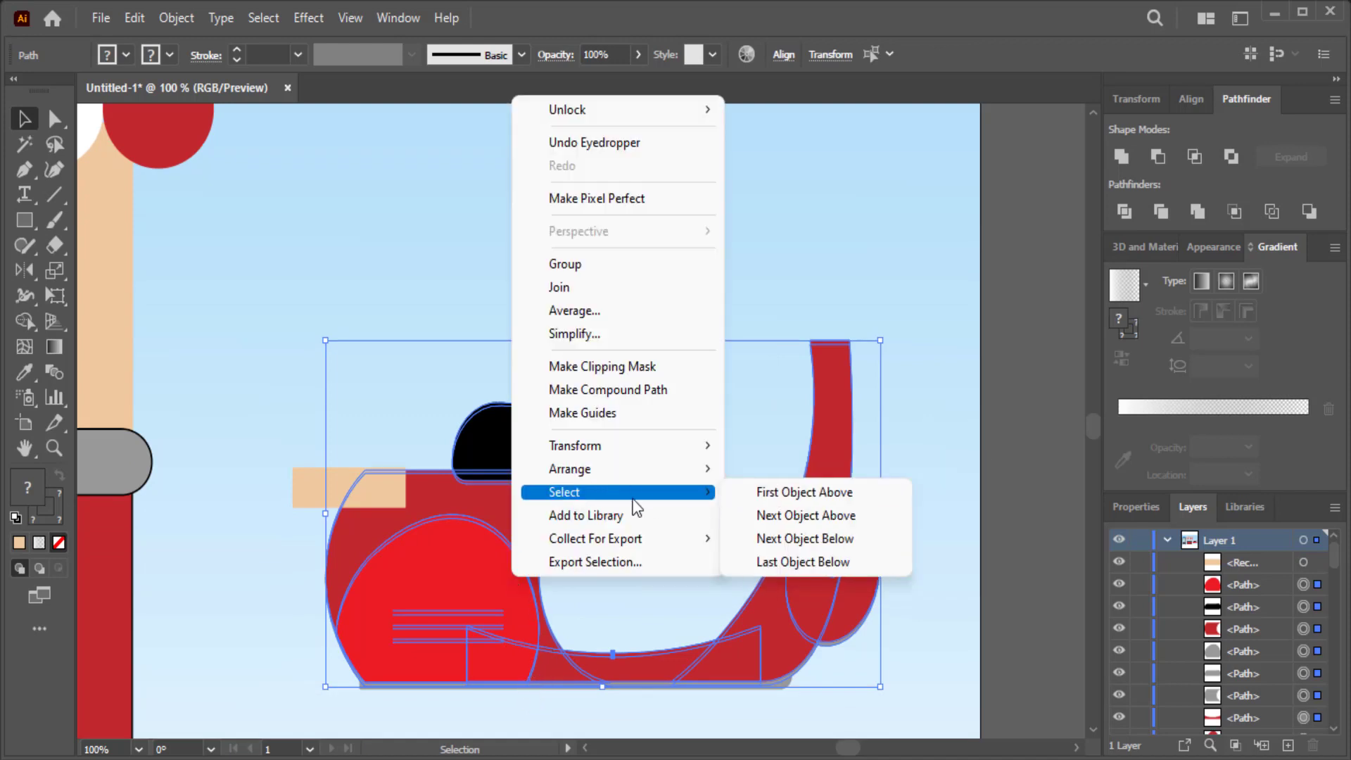
left_click(805, 469)
left_click(464, 345)
scroll(436, 373, "up", 1)
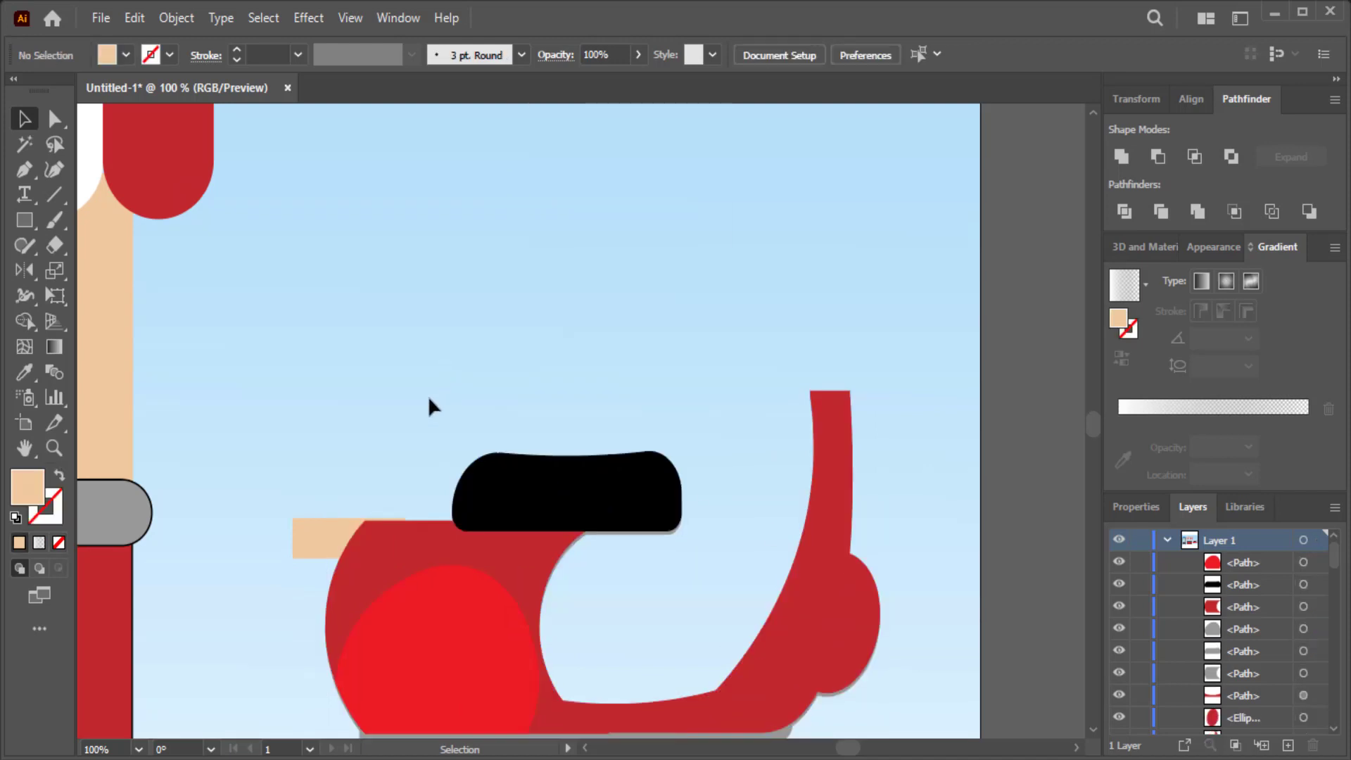
left_click(331, 538)
key("ctrl+plus")
- Draw a thin grey strip and place it on the peach rear bar as a band
key("m")
left_click_drag(370, 319, 349, 400)
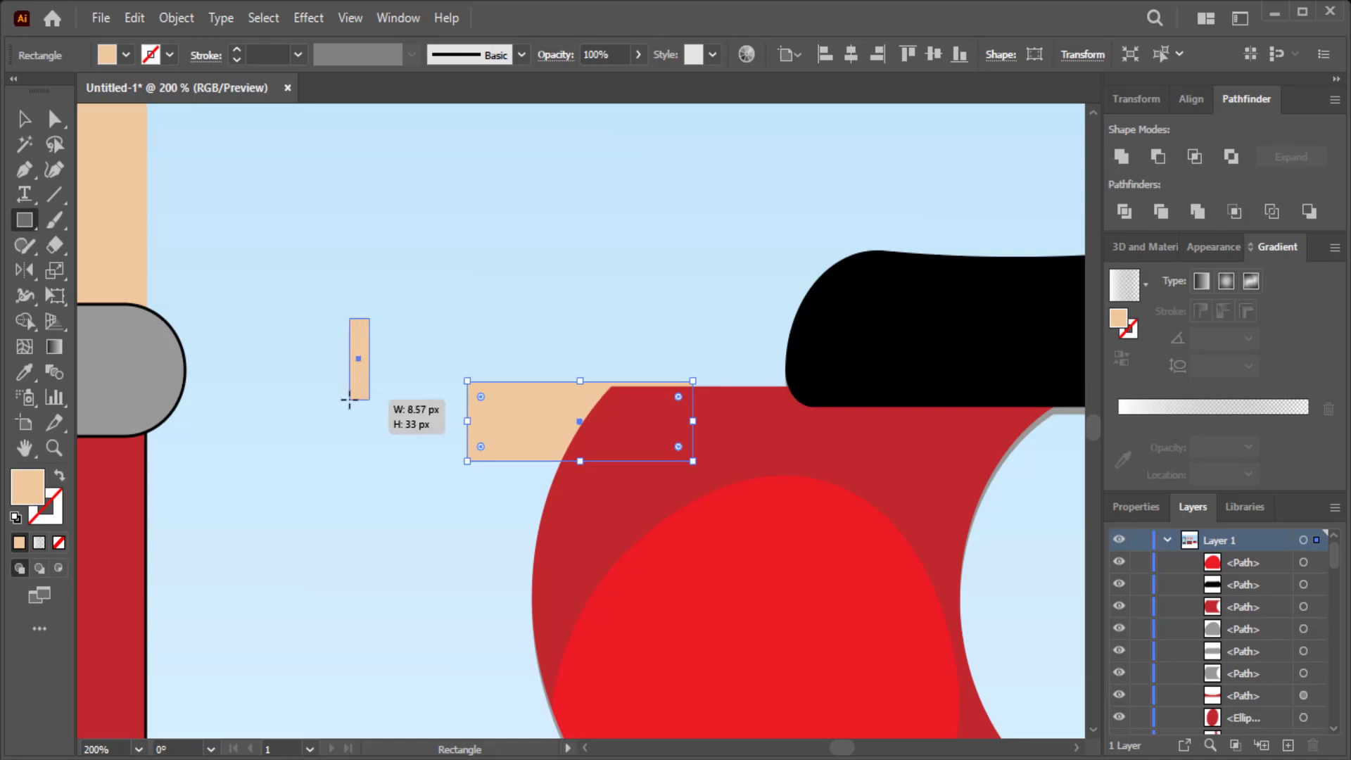
left_click(110, 52)
left_click(102, 161)
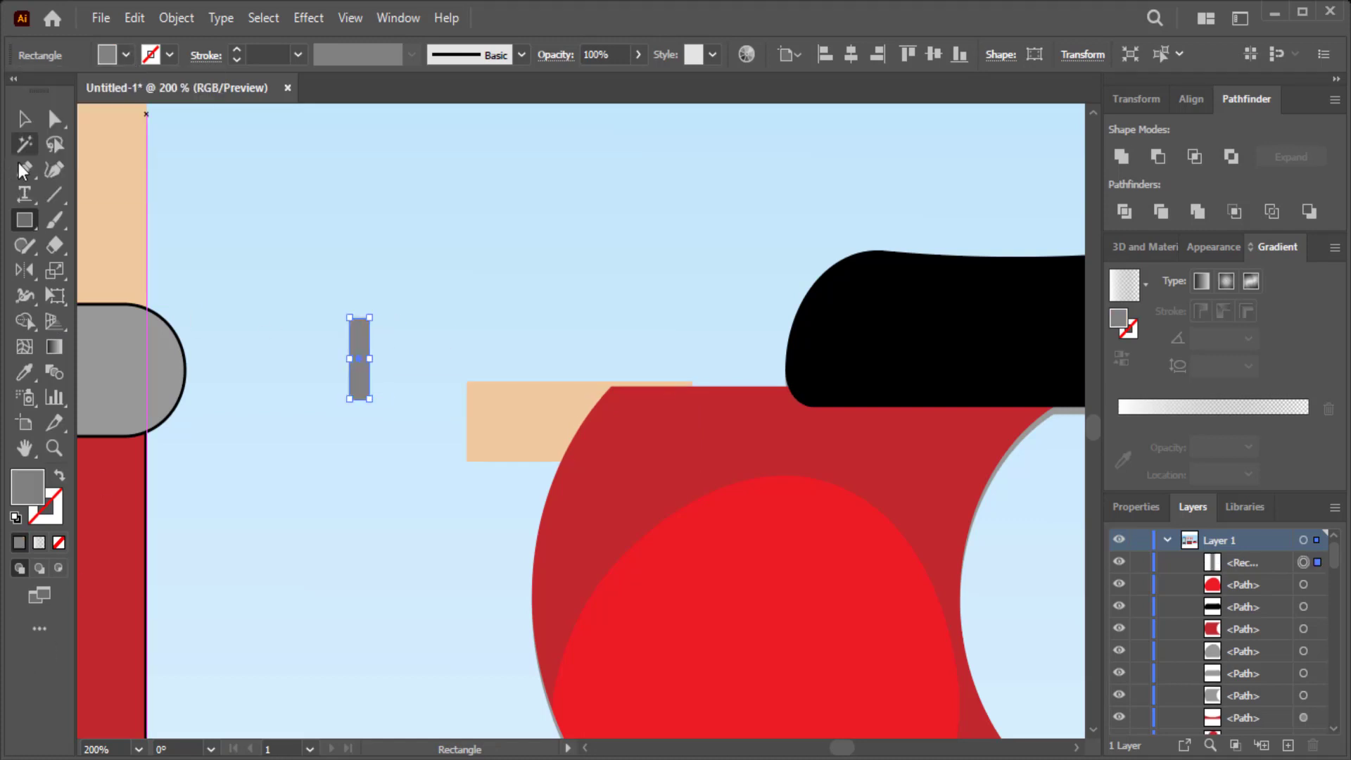
left_click(23, 119)
left_click_drag(356, 368, 503, 430)
left_click(479, 299)
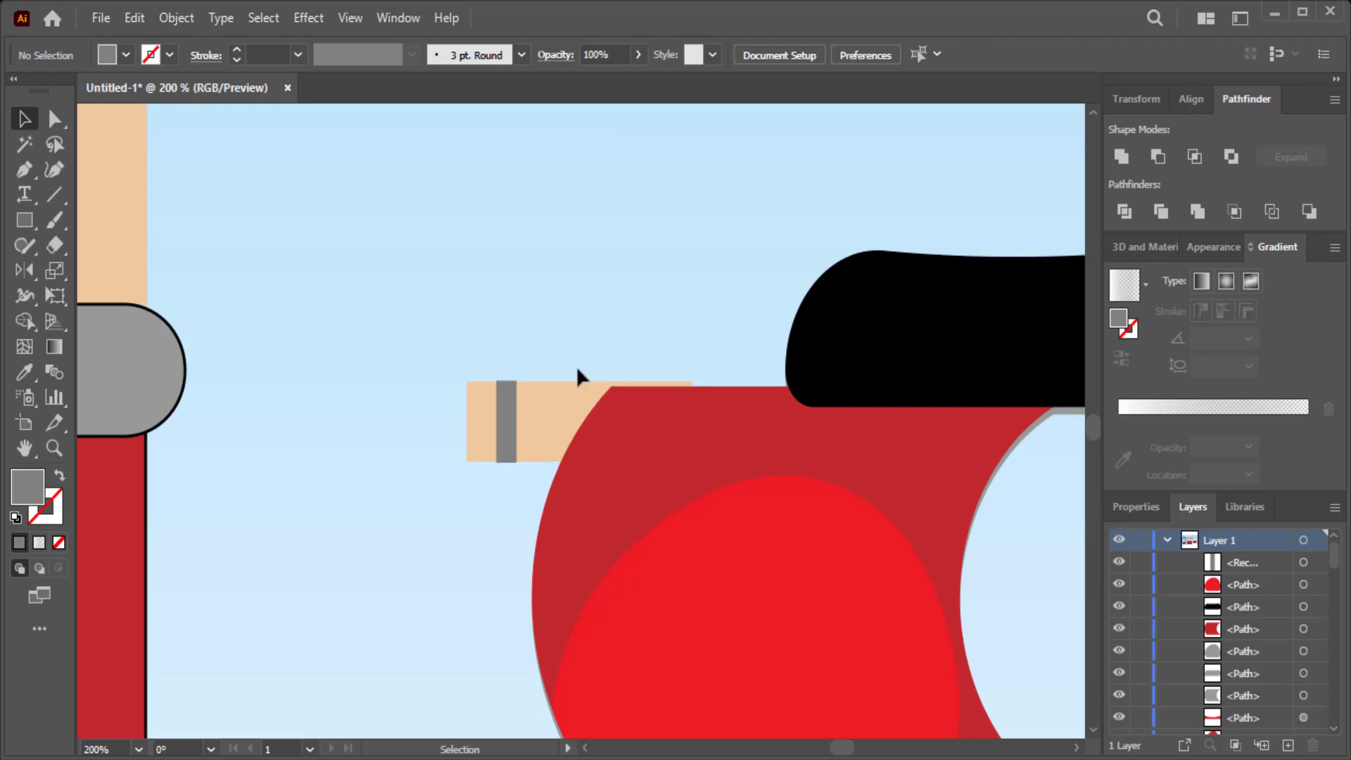
scroll(495, 407, "up", 4)
scroll(495, 407, "right", 2)
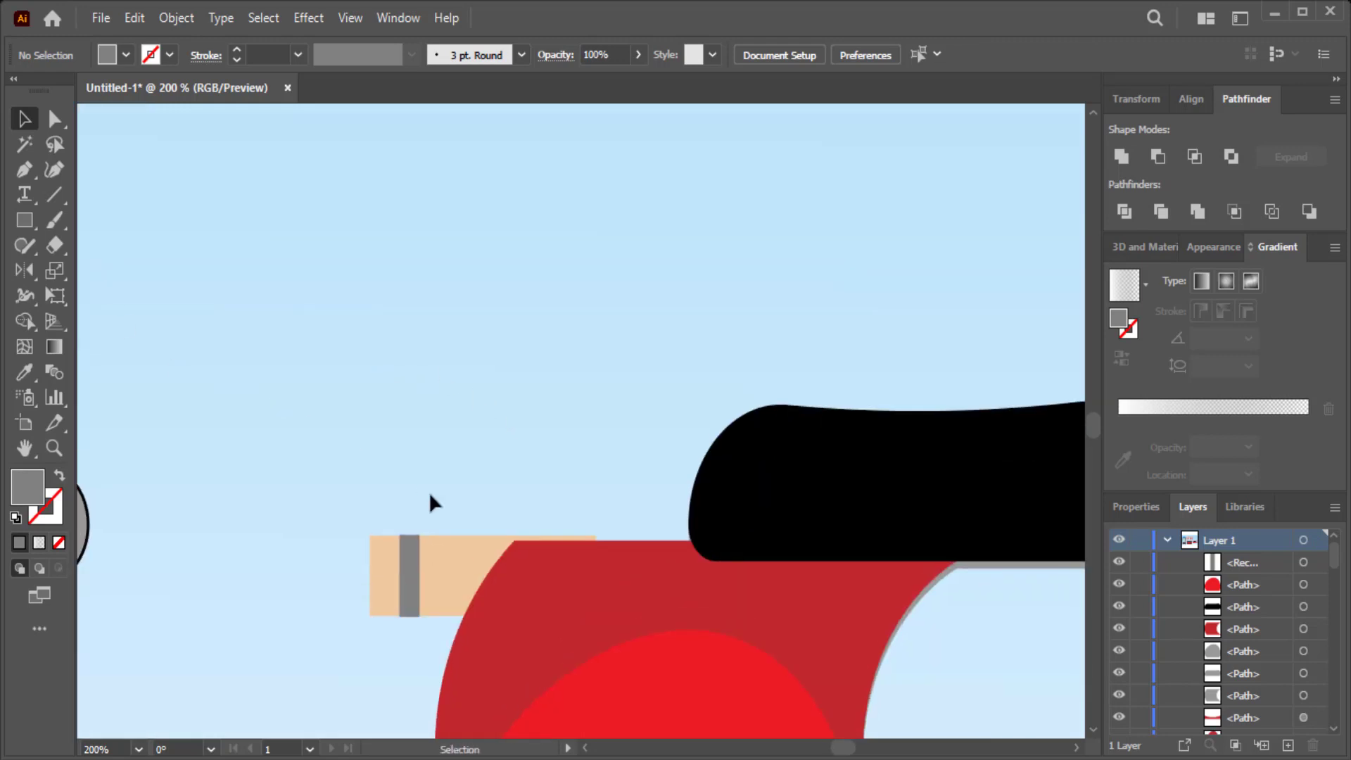
- Add two thin peach posts on the scooter's rear and stretch them taller
left_click(32, 230)
left_click_drag(587, 470, 572, 541)
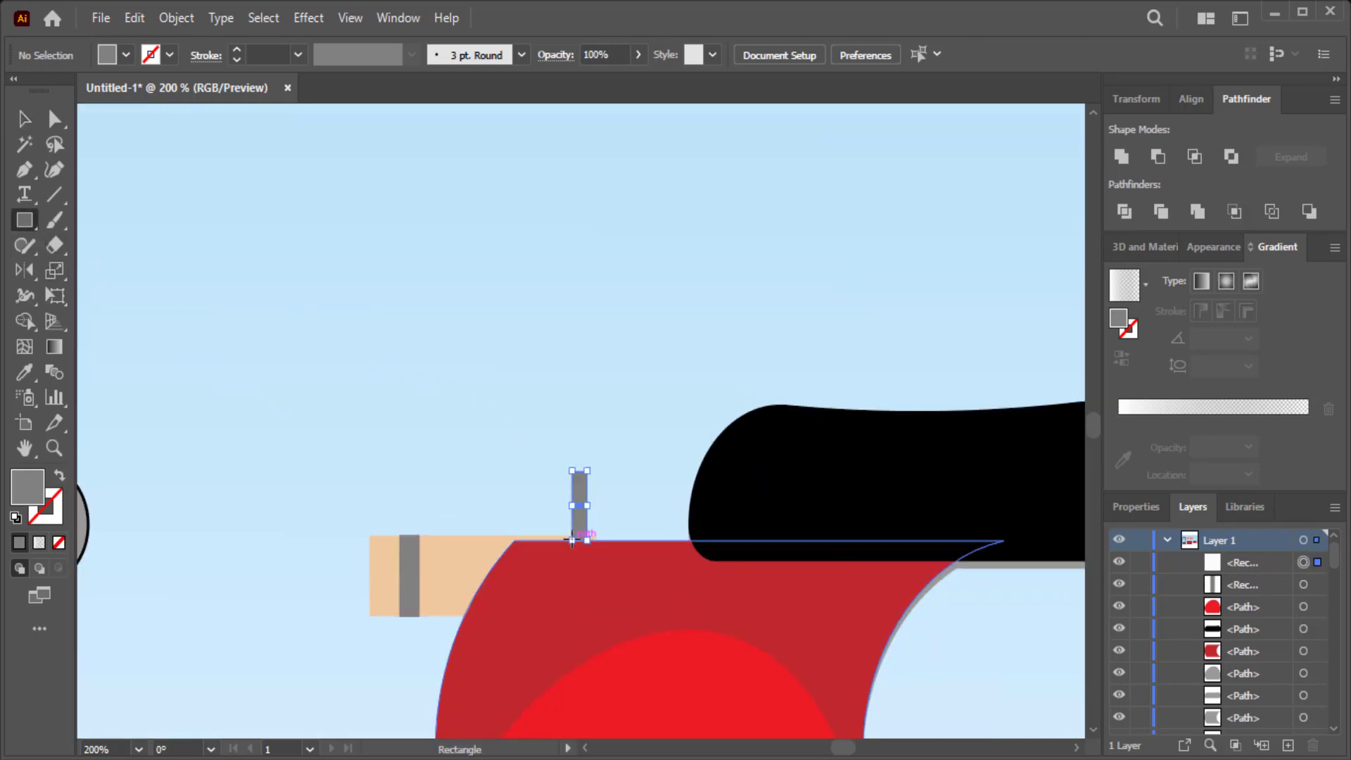
left_click(24, 372)
left_click(436, 563)
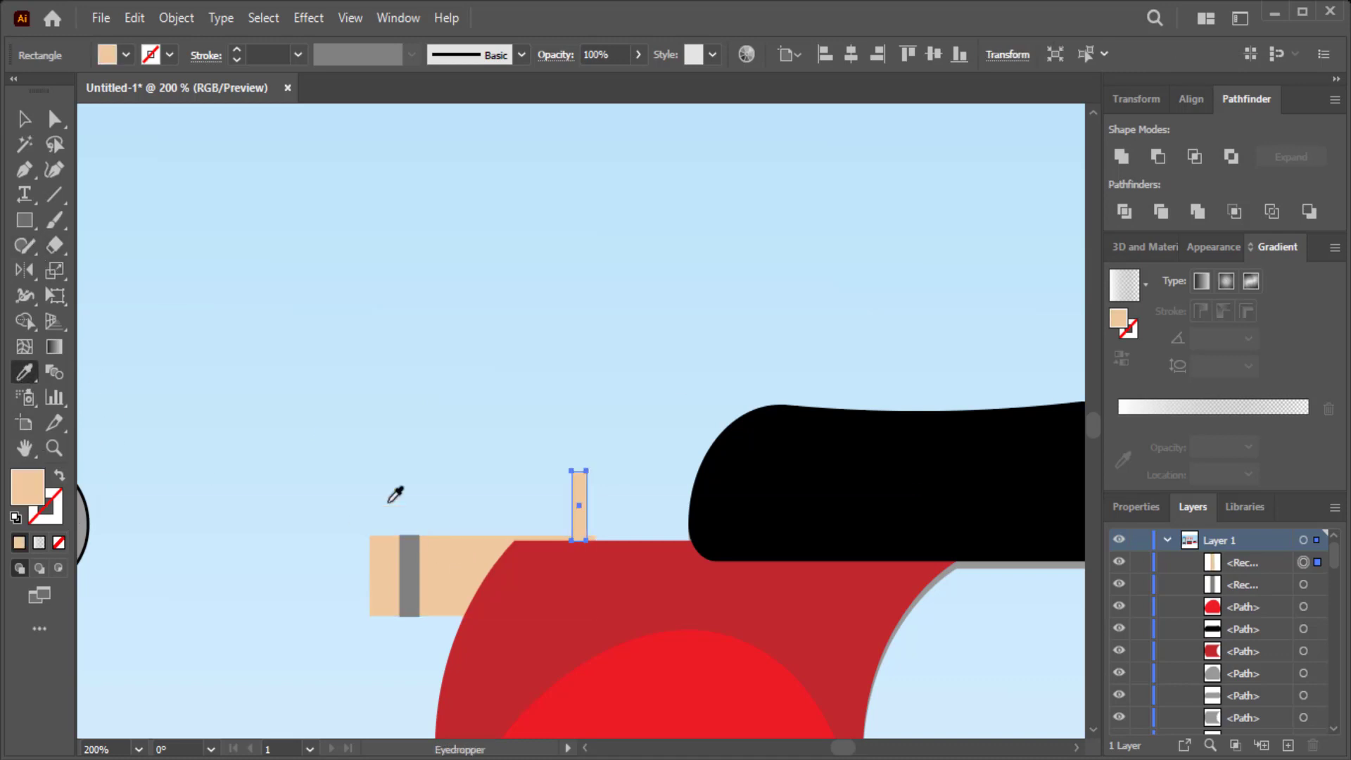
left_click(23, 119)
left_click_drag(569, 515, 380, 516)
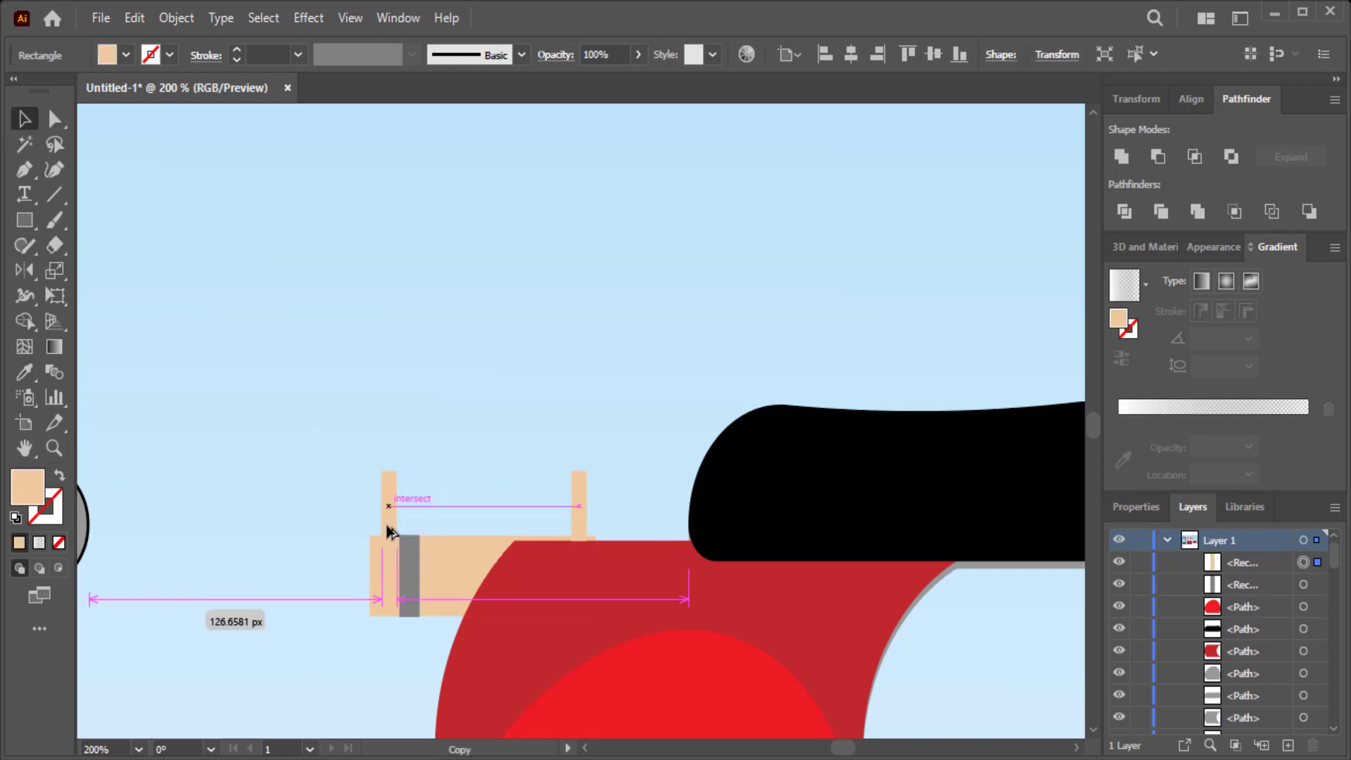
left_click(470, 337)
scroll(470, 341, "up", 3)
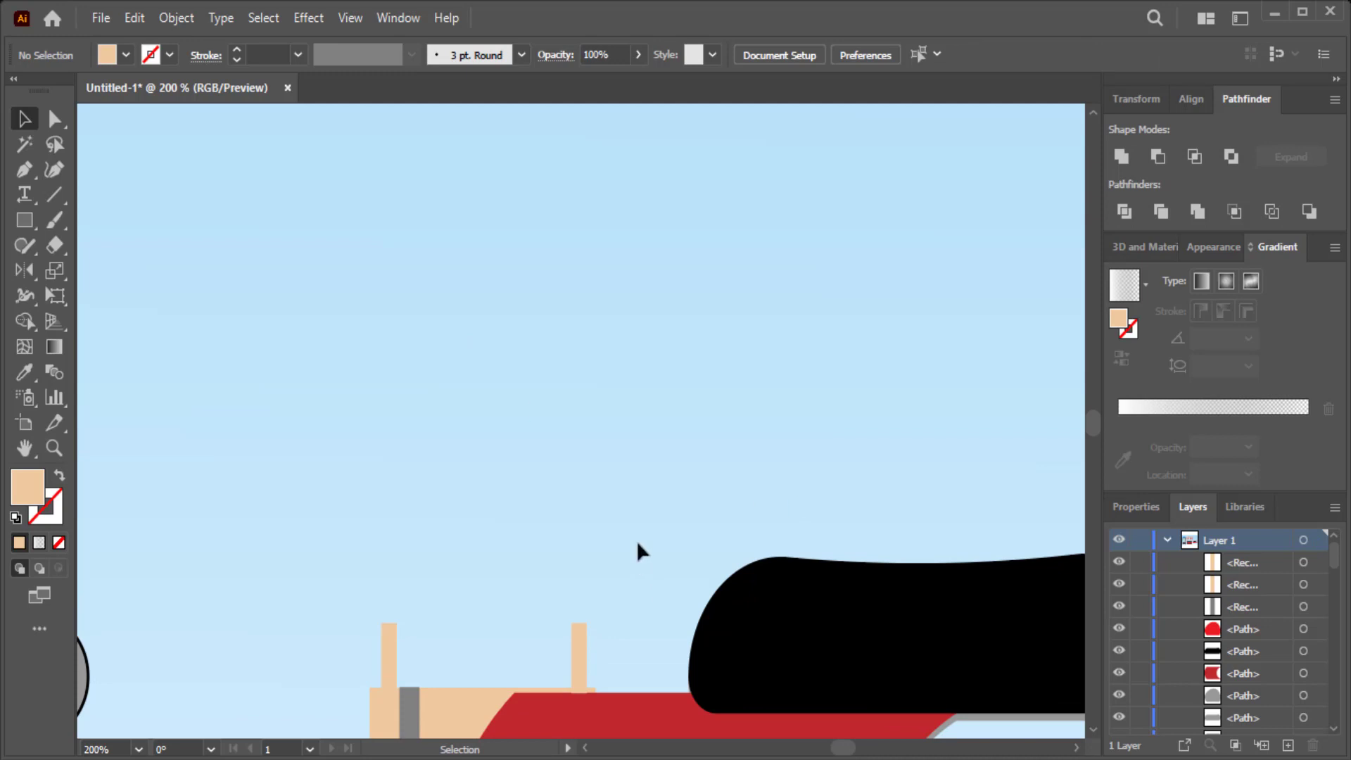
left_click_drag(367, 650, 368, 652)
left_click_drag(483, 623, 483, 582)
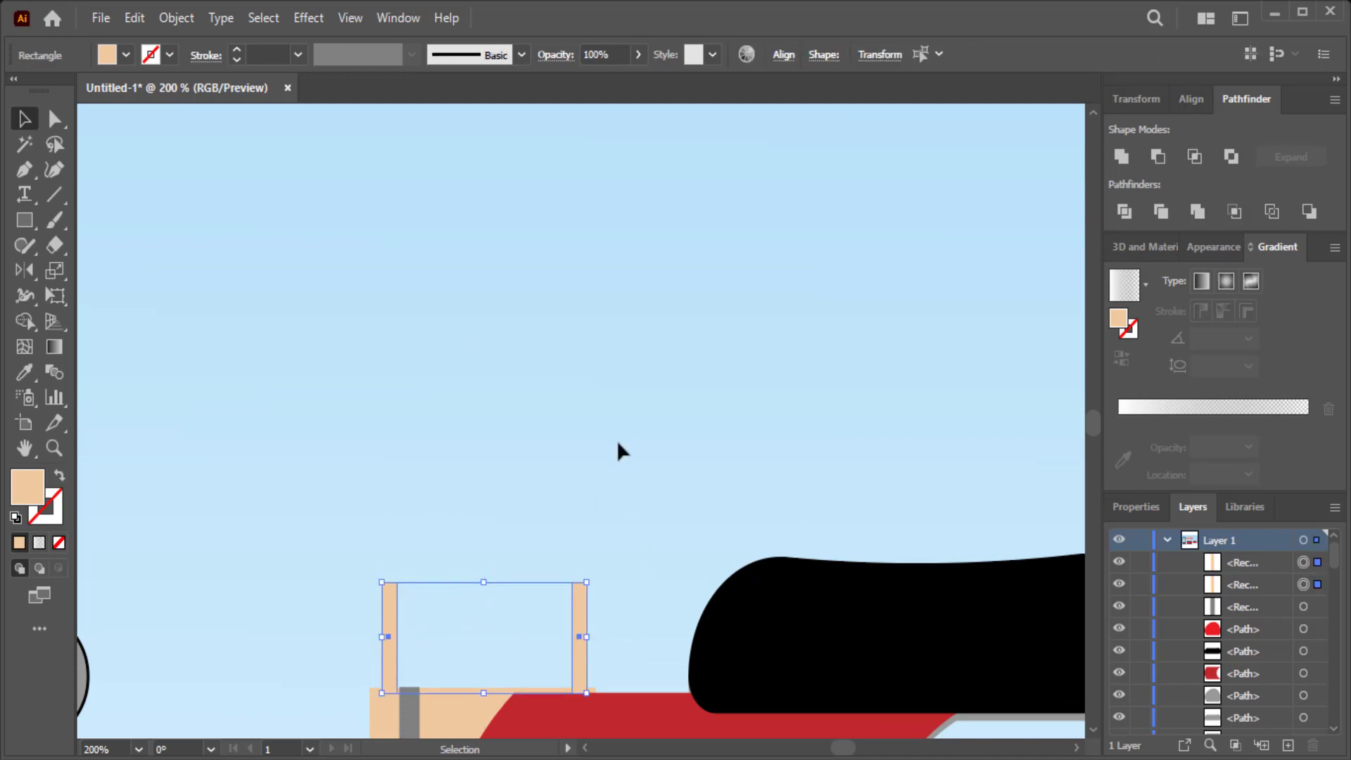
left_click(619, 445)
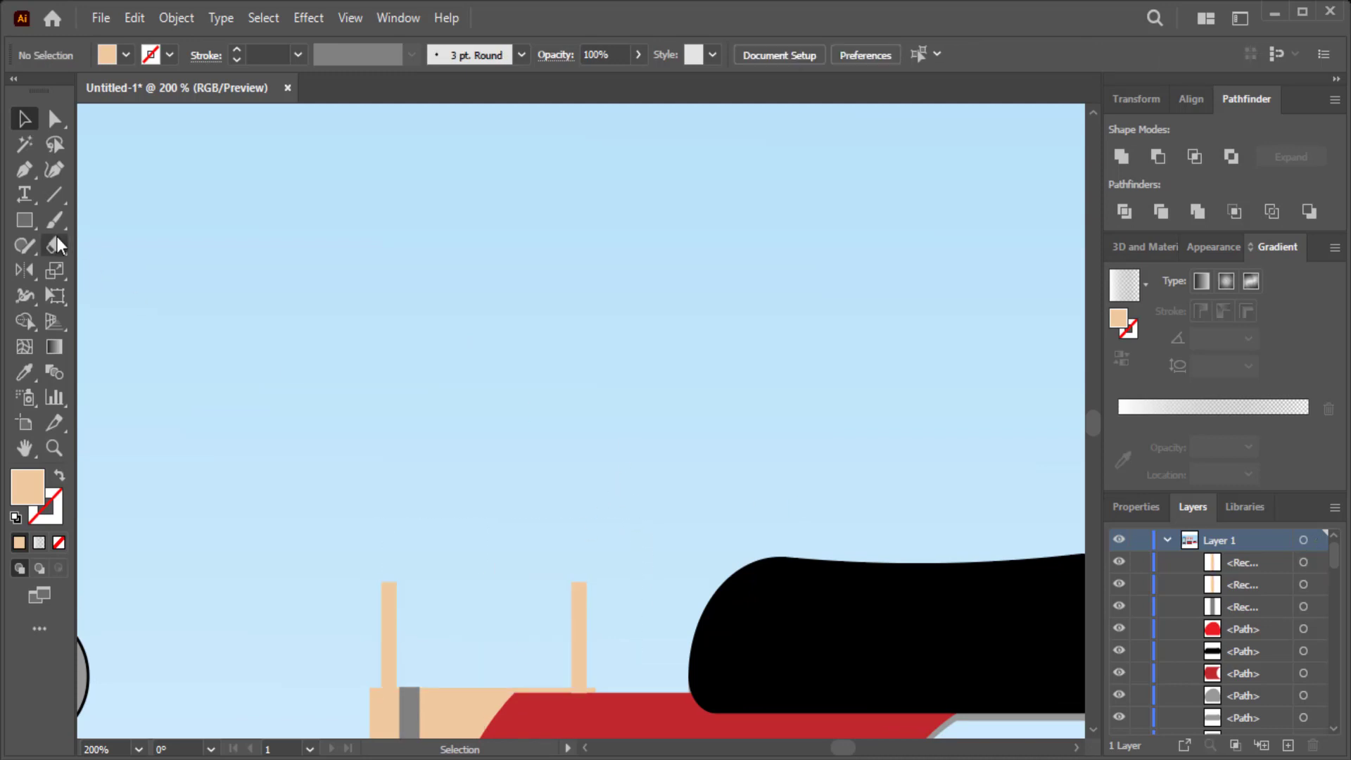
- Draw a large dark red box over the posts and round its corners
key("m")
left_click_drag(620, 278, 287, 582)
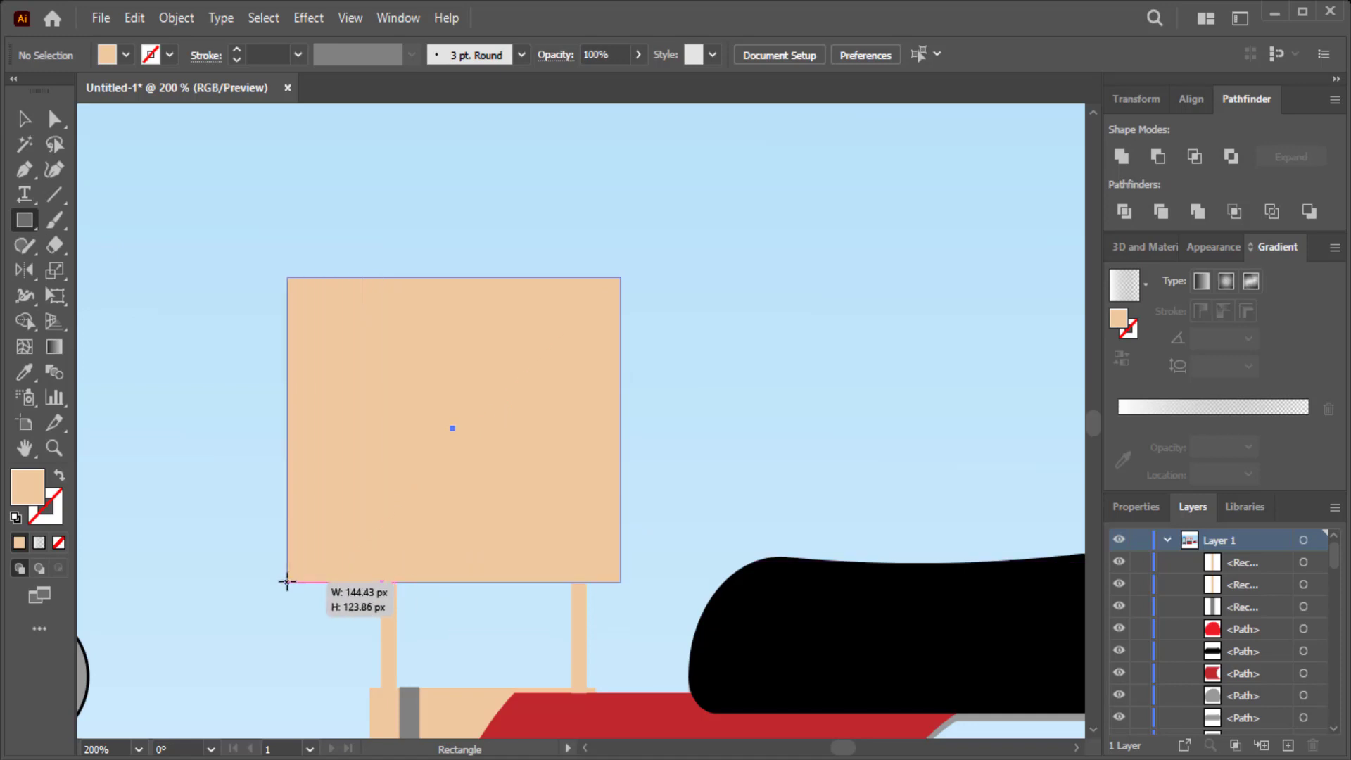
key("v")
left_click_drag(415, 444, 435, 445)
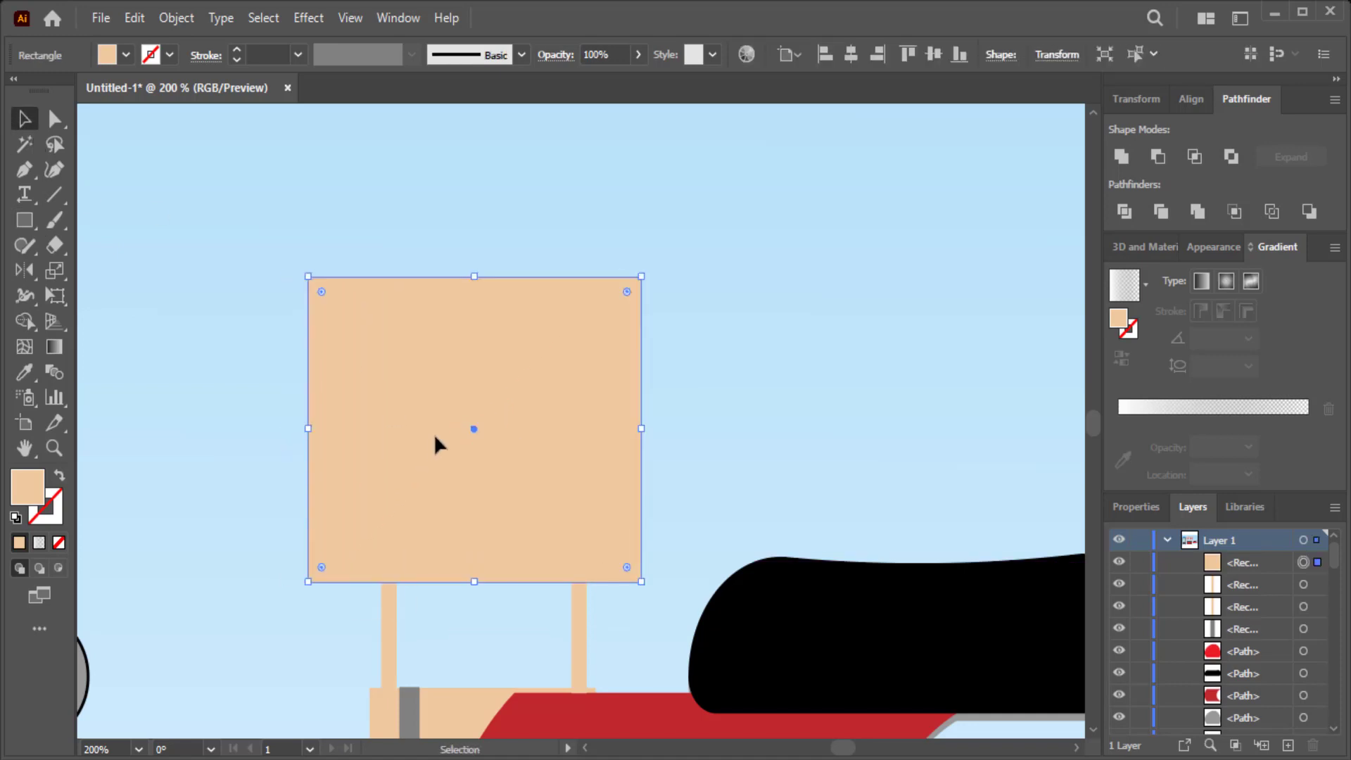
left_click(126, 57)
left_click(152, 90)
left_click(327, 298)
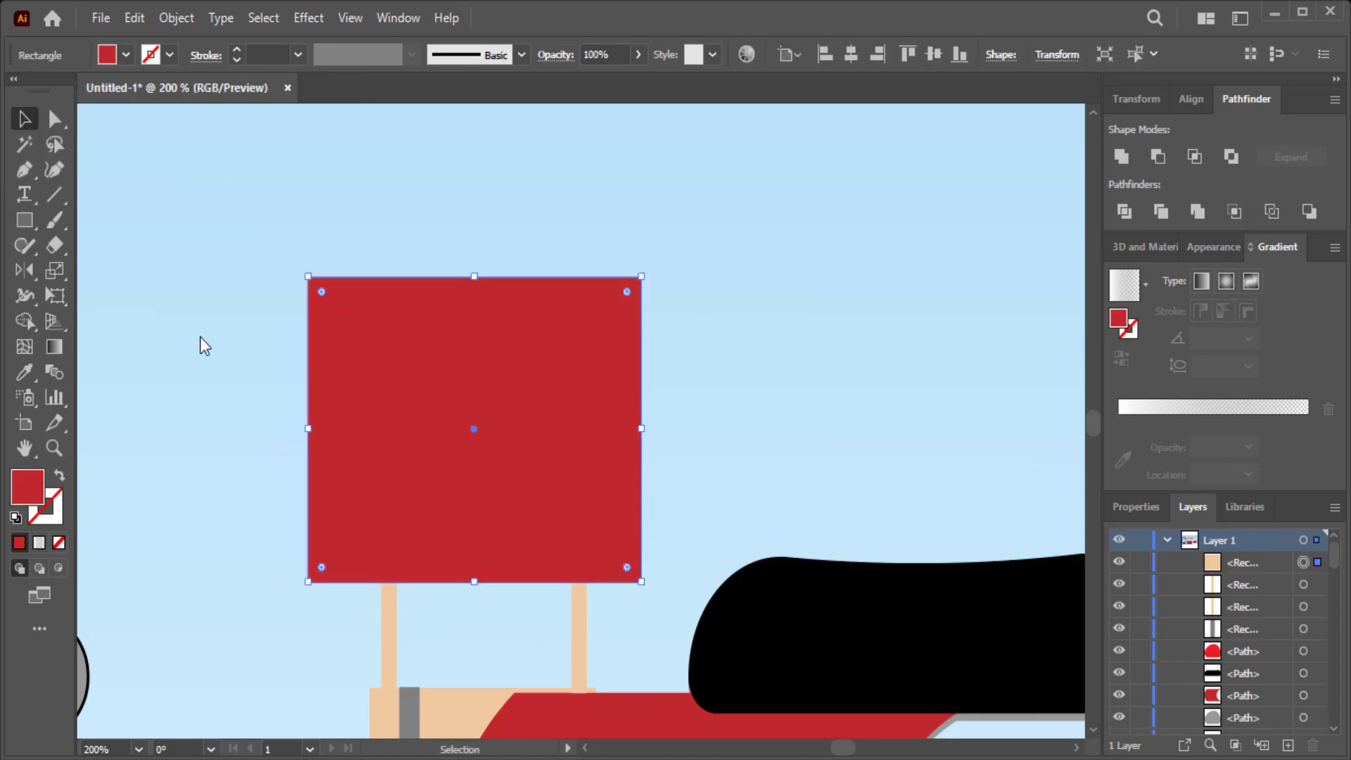
left_click_drag(326, 290, 333, 298)
left_click(241, 298)
left_click(470, 352)
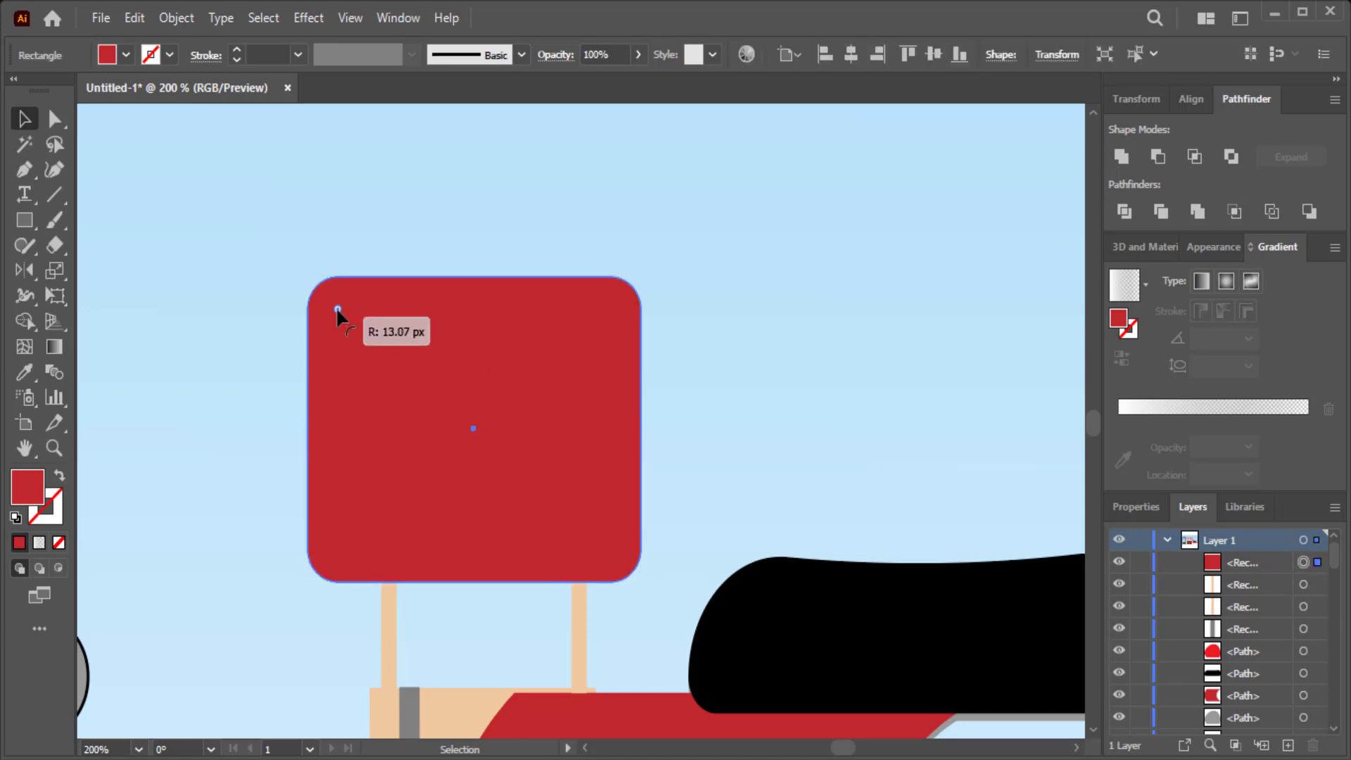
left_click(350, 240)
- Lower the red box so it rests on the two peach posts
key("ctrl+1")
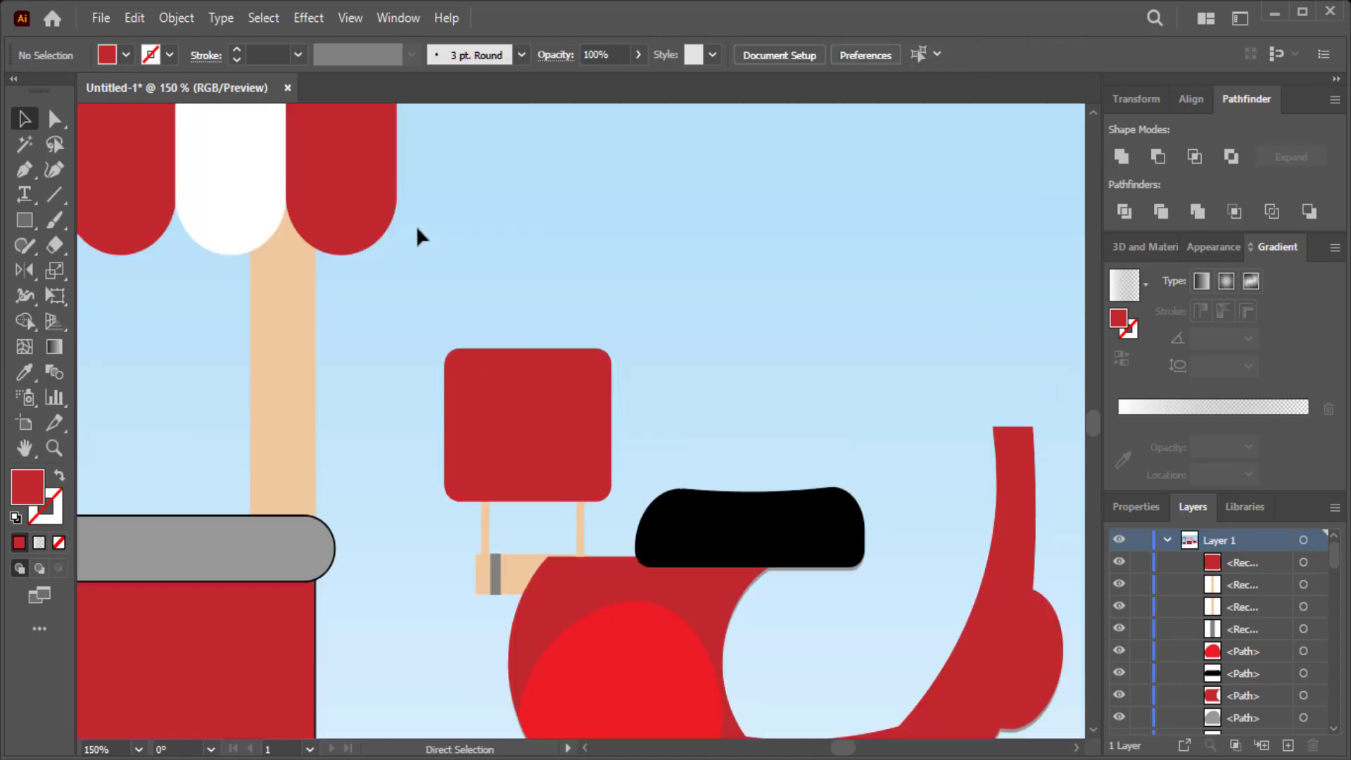
left_click_drag(648, 325, 438, 502)
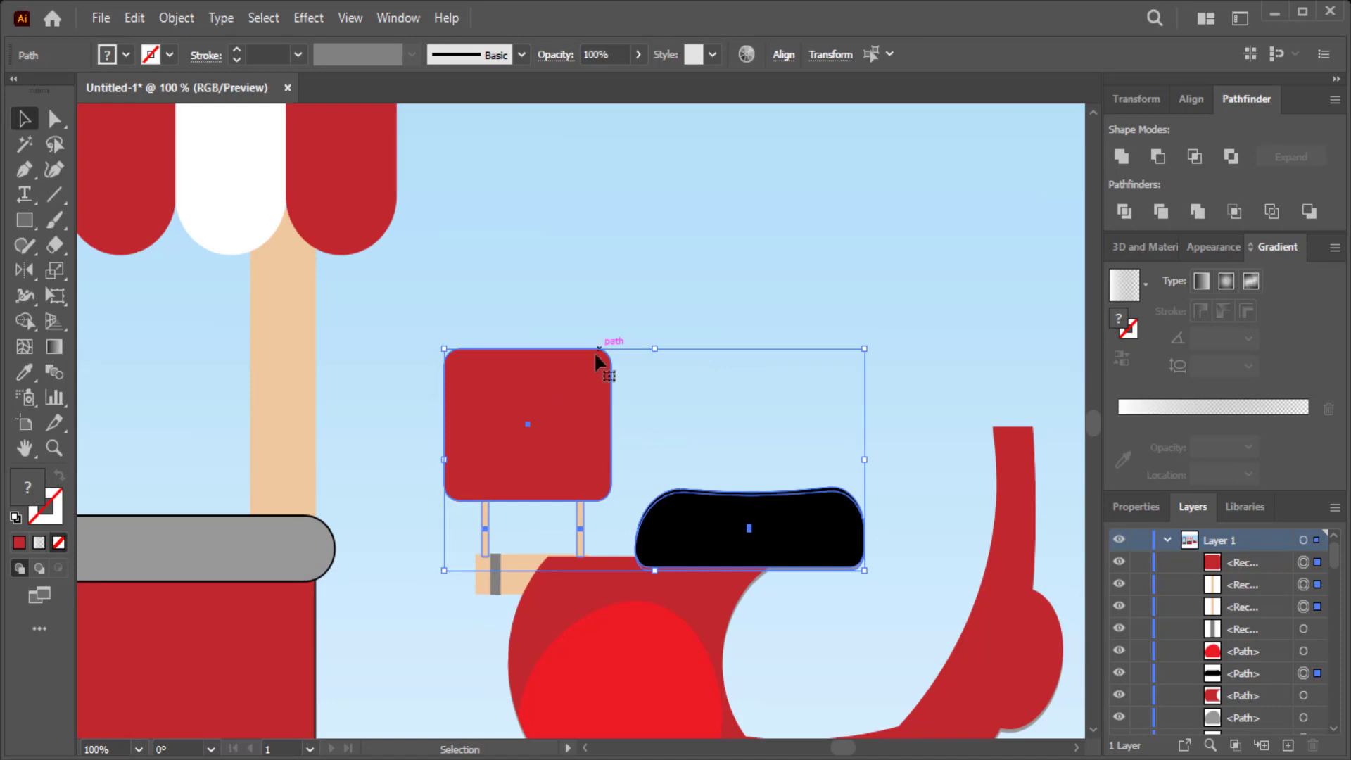
left_click(628, 301)
left_click(457, 447)
left_click(578, 536)
left_click(484, 529, "shift")
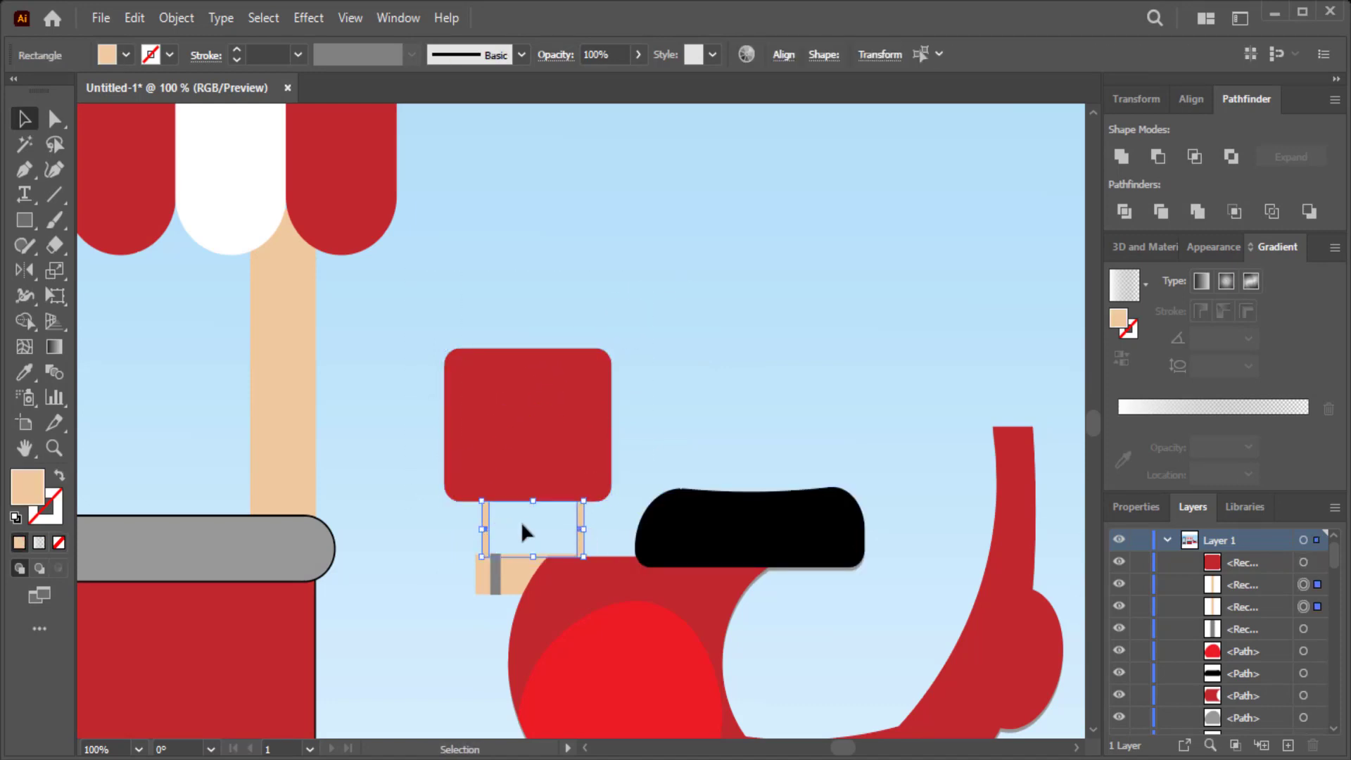
left_click_drag(497, 463, 502, 474)
left_click(600, 307)
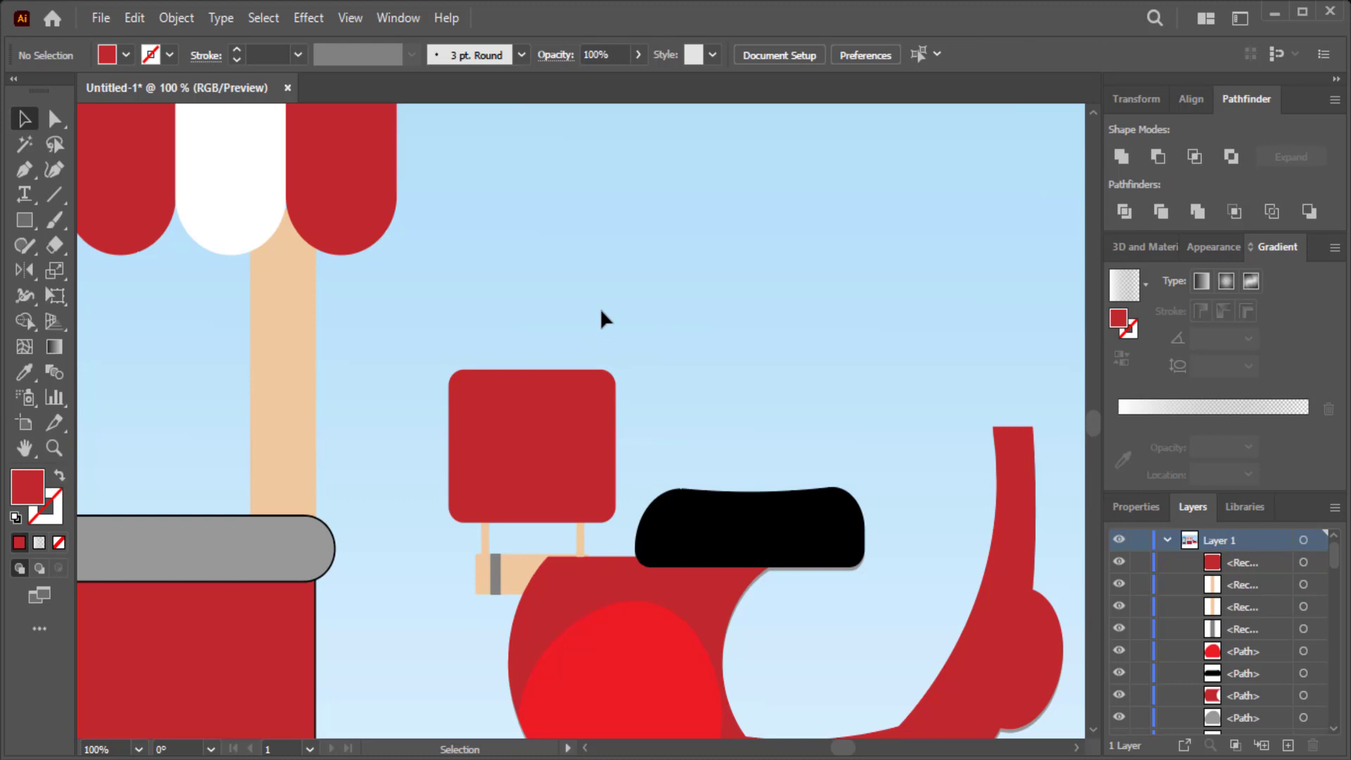
scroll(845, 664, "right", 5)
scroll(844, 664, "down", 1)
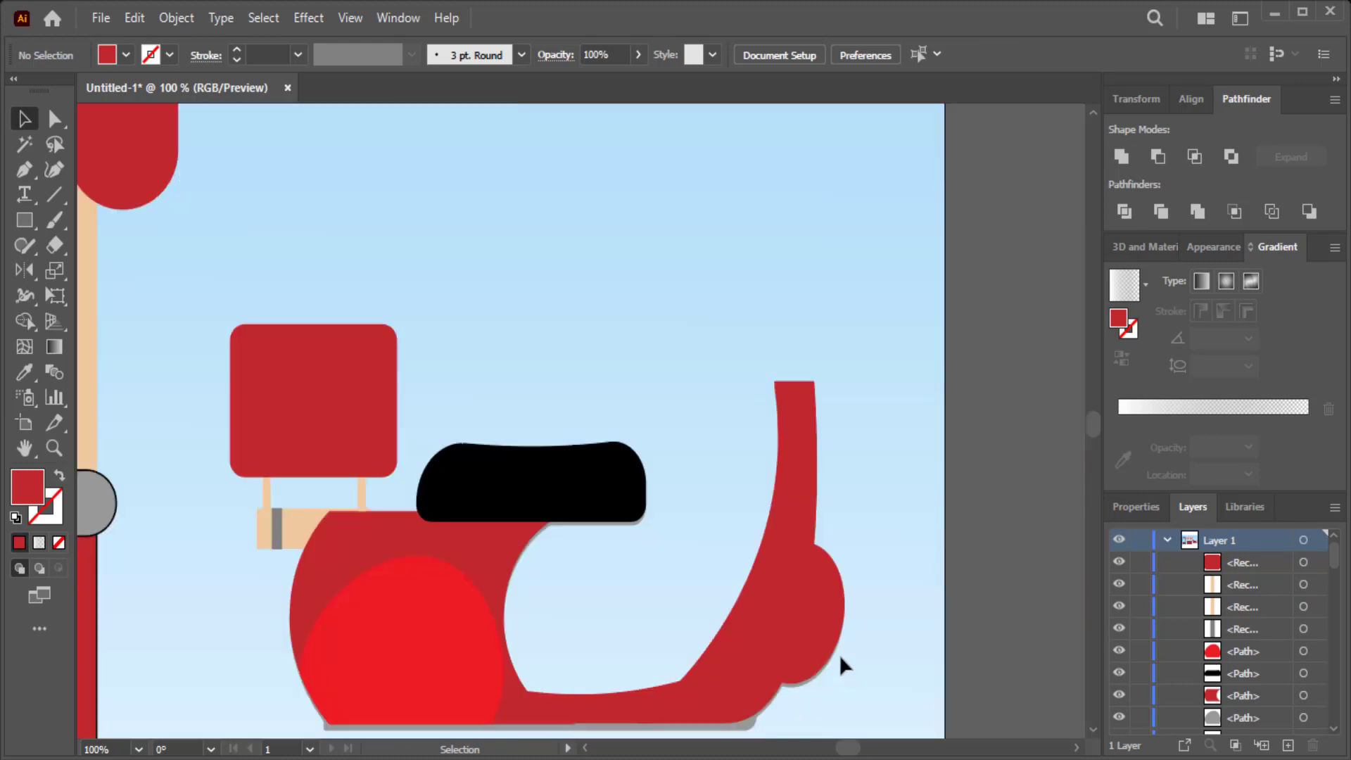
- Draw a narrow white ellipse right of the handlebar stem as a headlight
left_click_drag(28, 233, 87, 272)
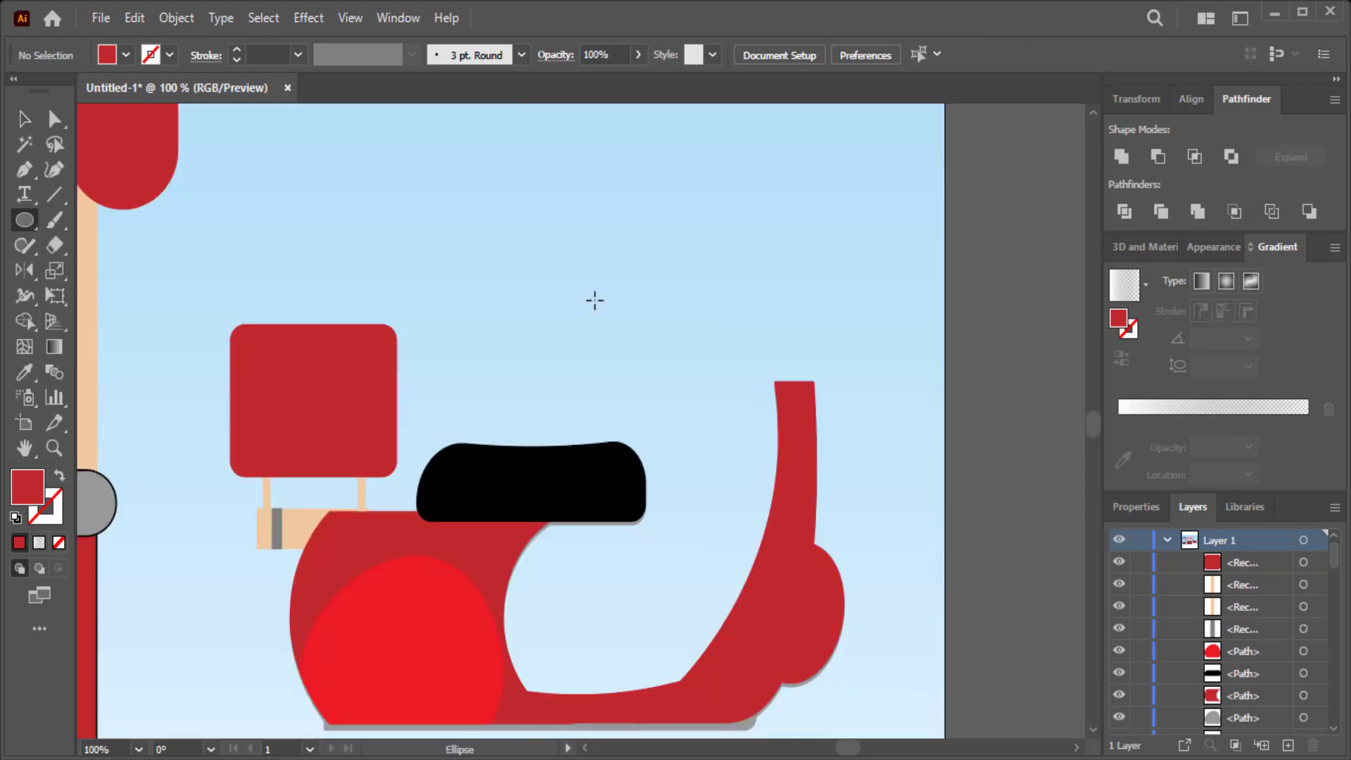
left_click_drag(897, 353, 884, 422)
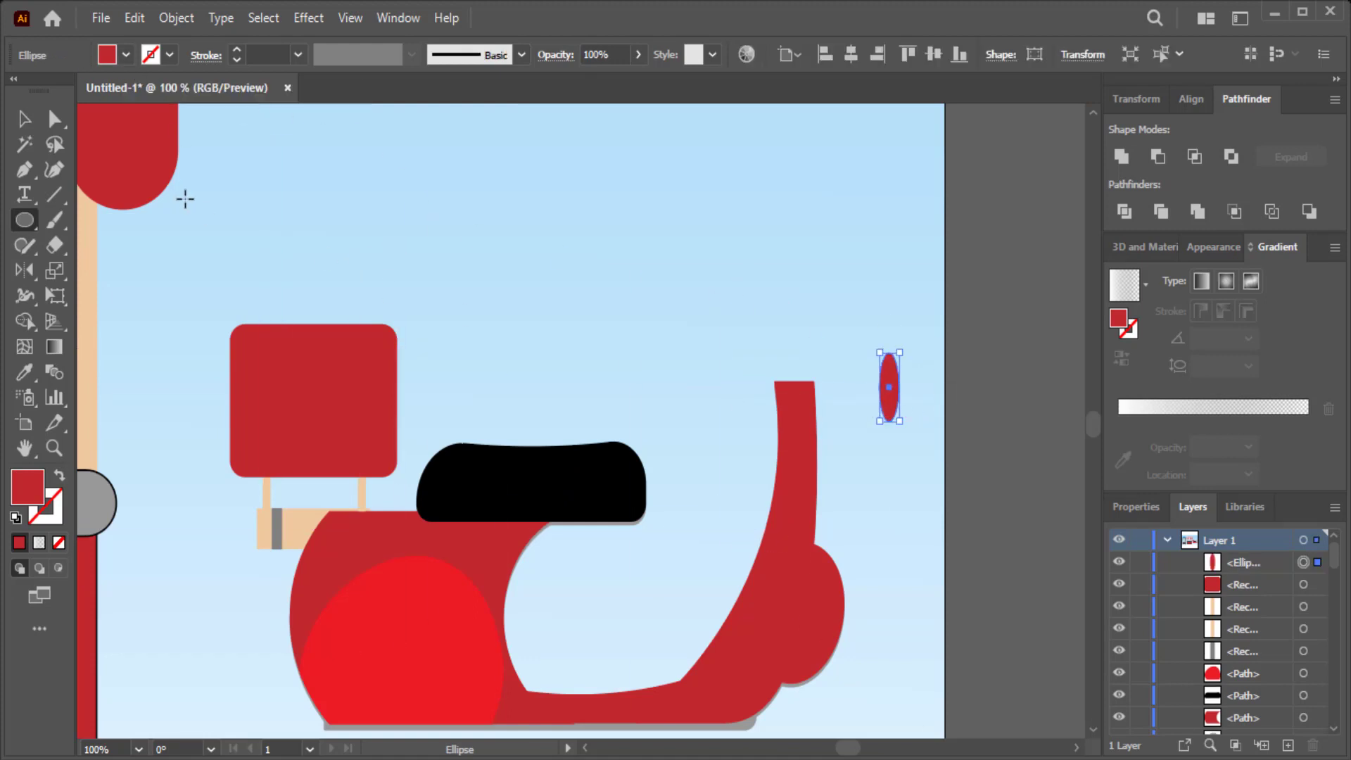
key("v")
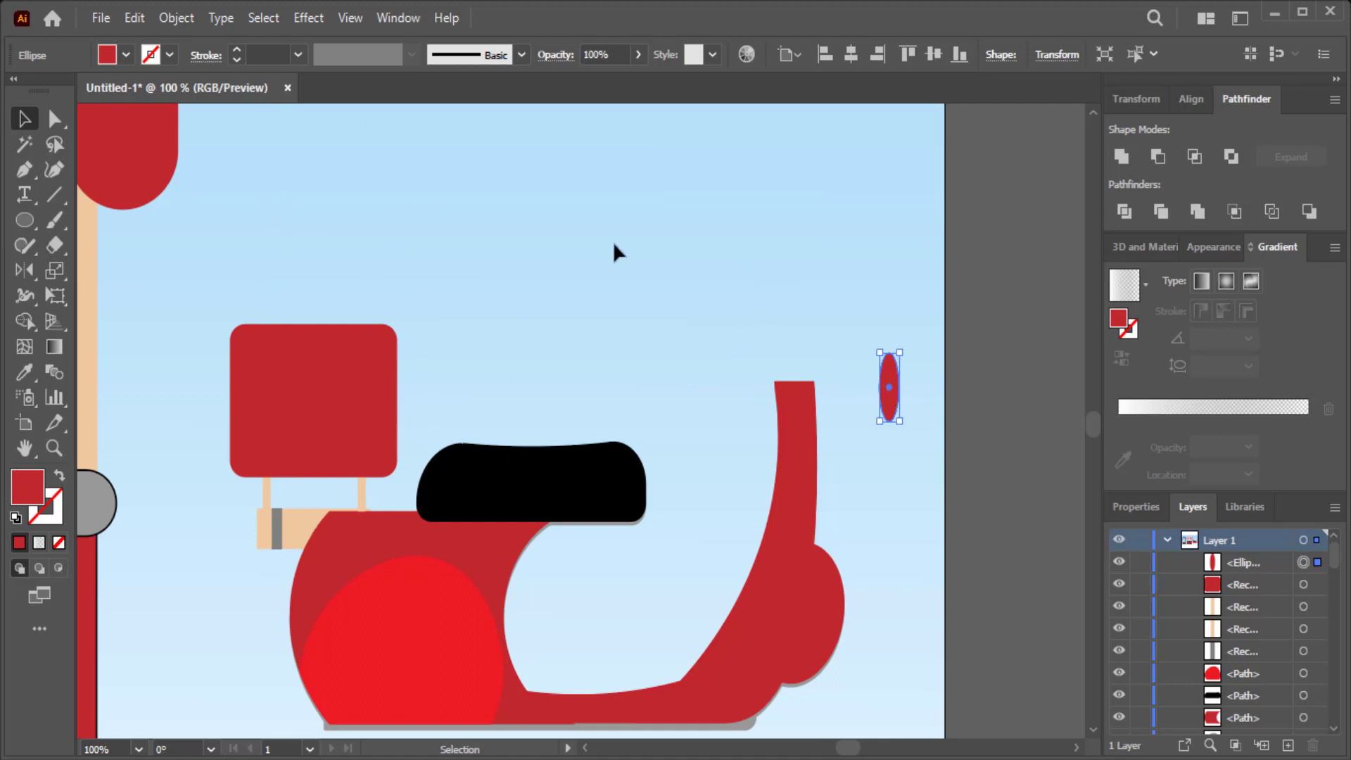
left_click(126, 55)
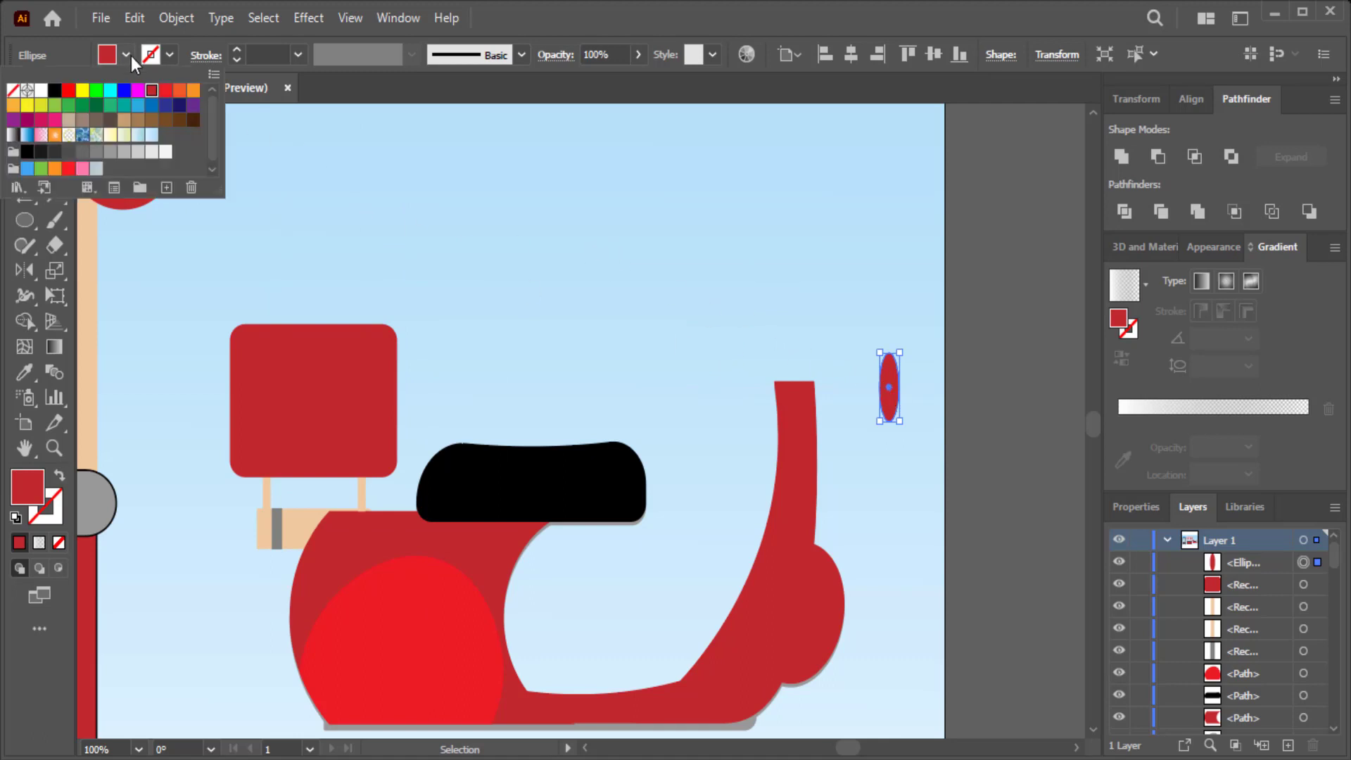
left_click(41, 90)
left_click(734, 262)
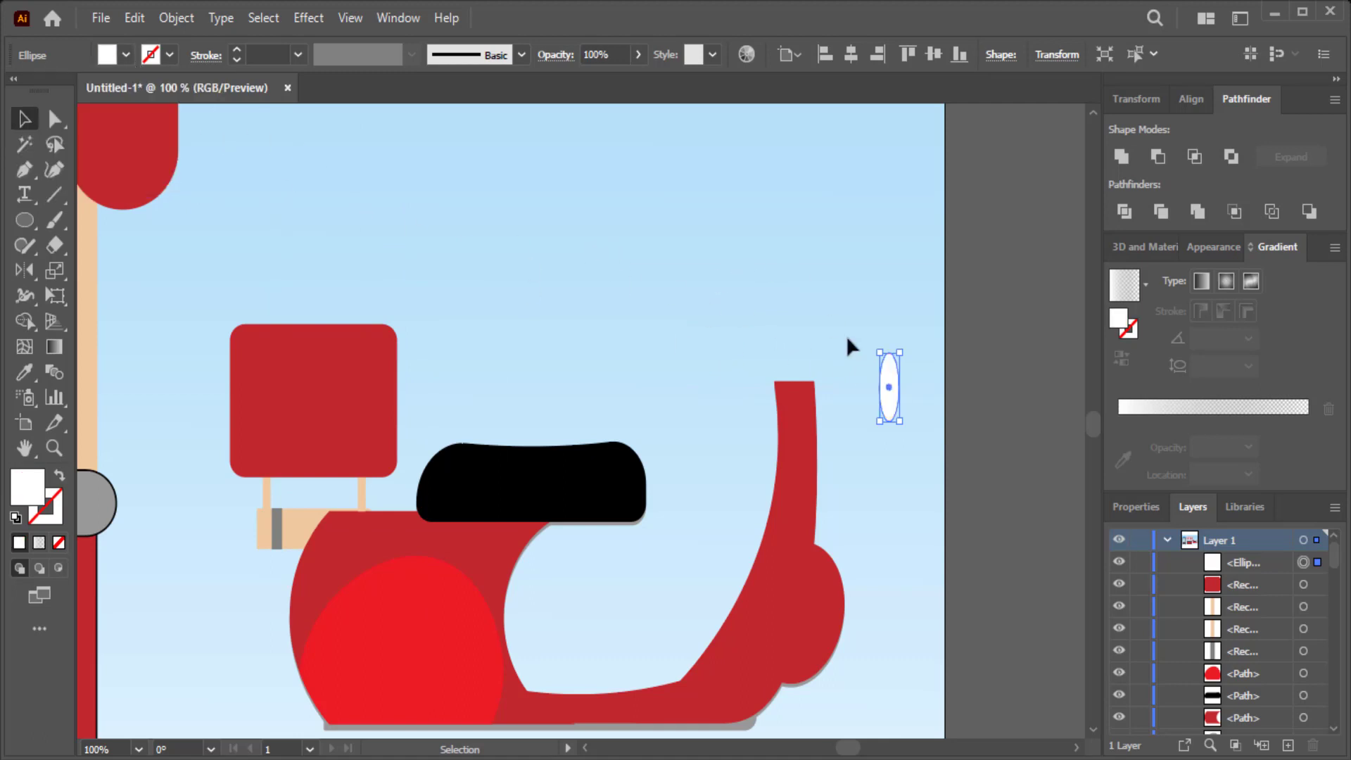
- Paste a copy of the oval in back, nudge it left and fill it red
left_click(138, 31)
left_click(174, 119)
left_click(134, 18)
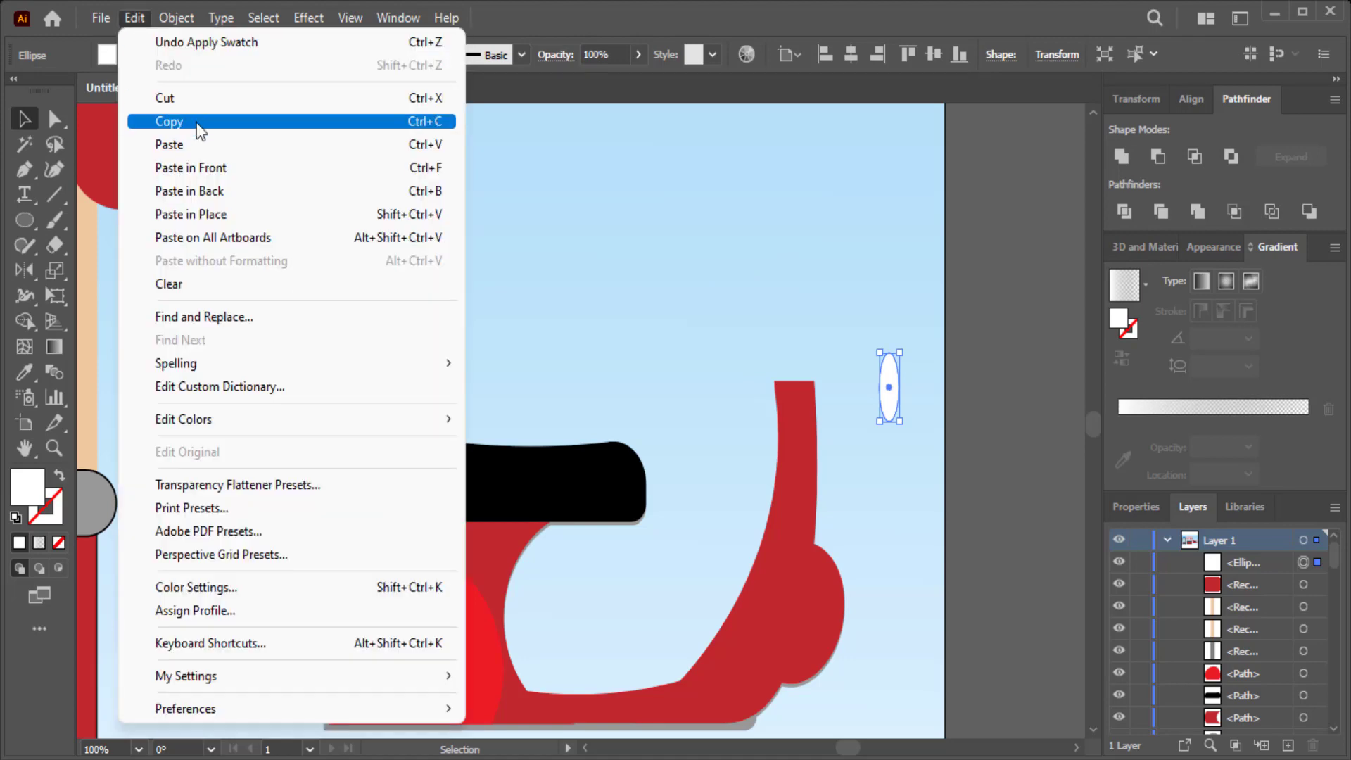
left_click(229, 188)
key("Left")
key("Left")
key("Left")
left_click(126, 55)
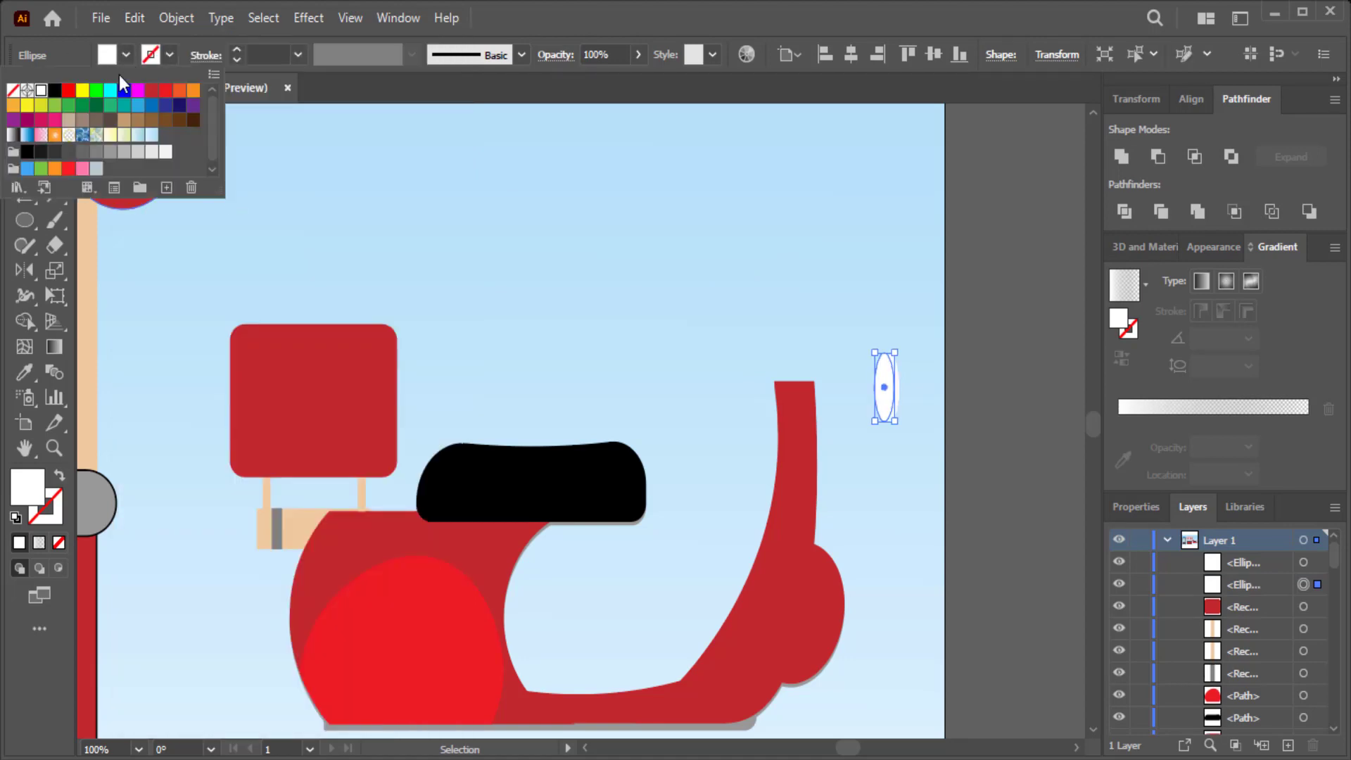
left_click(152, 90)
left_click(347, 200)
- Move both headlight ovals up and left above the scooter's front
left_click(911, 531)
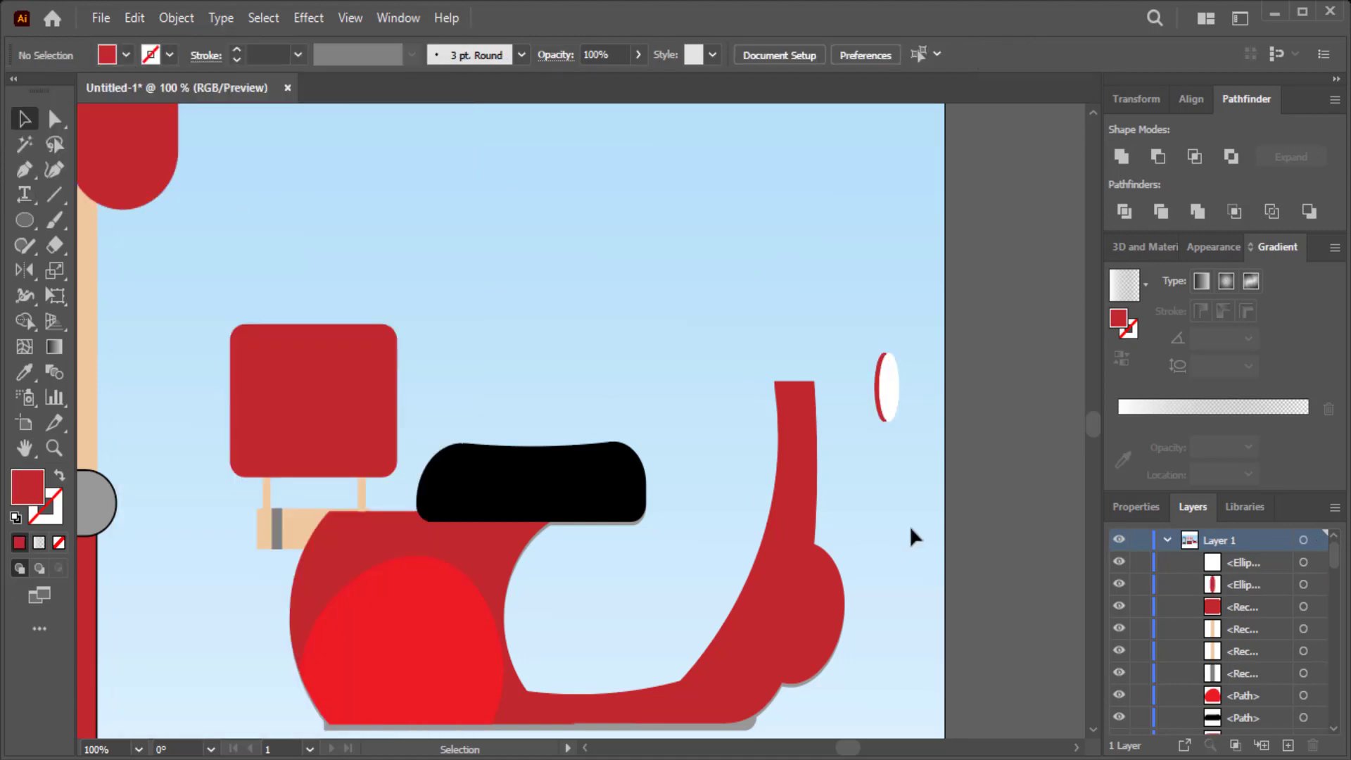
mouse_move(910, 314)
left_mouse_down()
mouse_move(859, 436)
mouse_move(841, 377)
left_mouse_up()
left_click(899, 417)
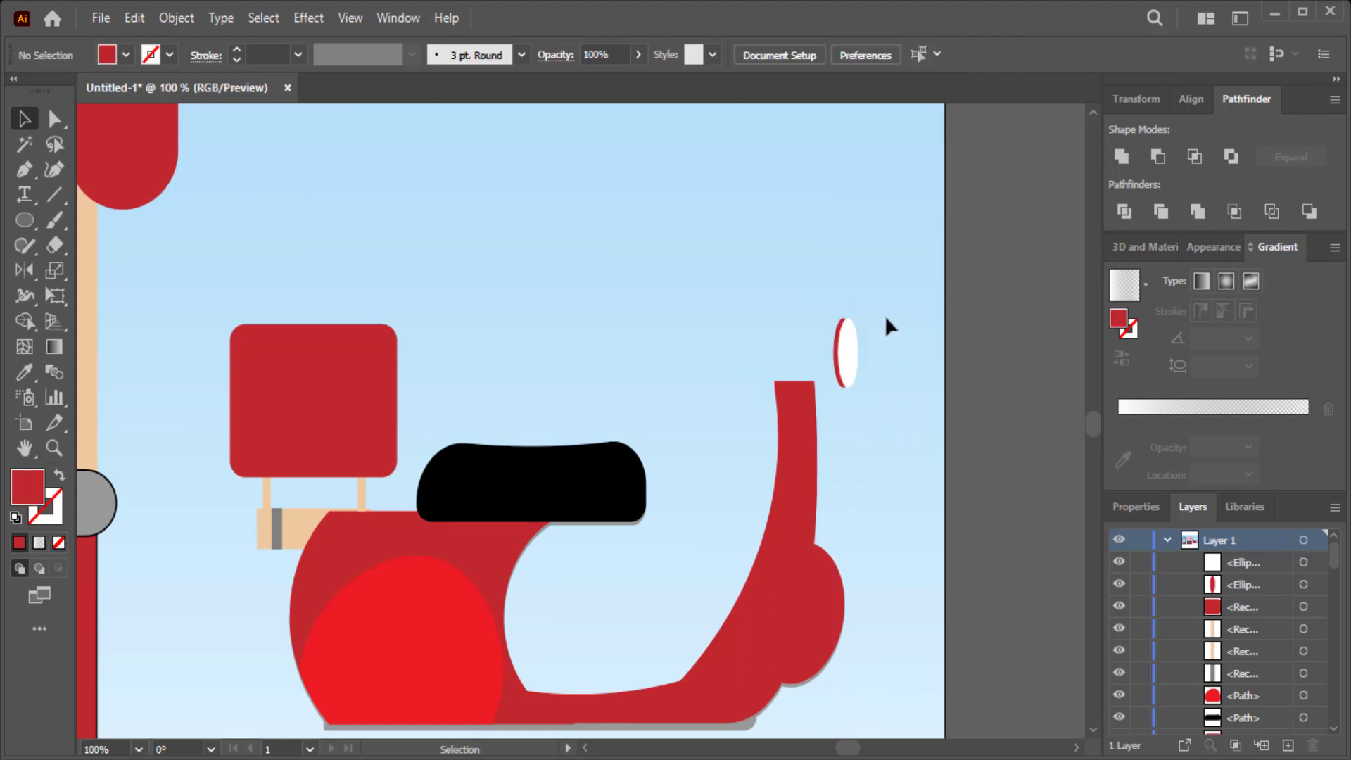
- Pen-draw a curved handlebar housing from the headlight down the scooter's front column
key("p")
left_click(834, 376)
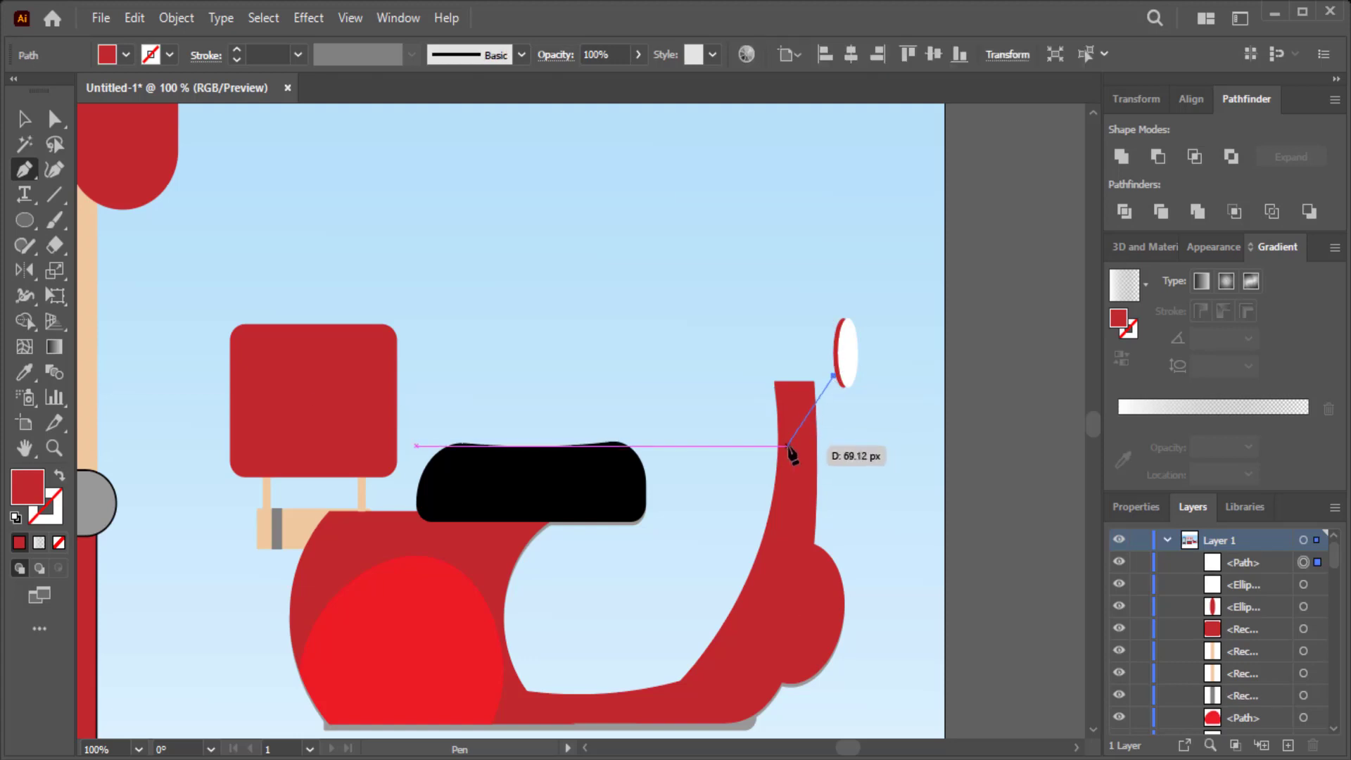
left_click_drag(778, 460, 777, 428)
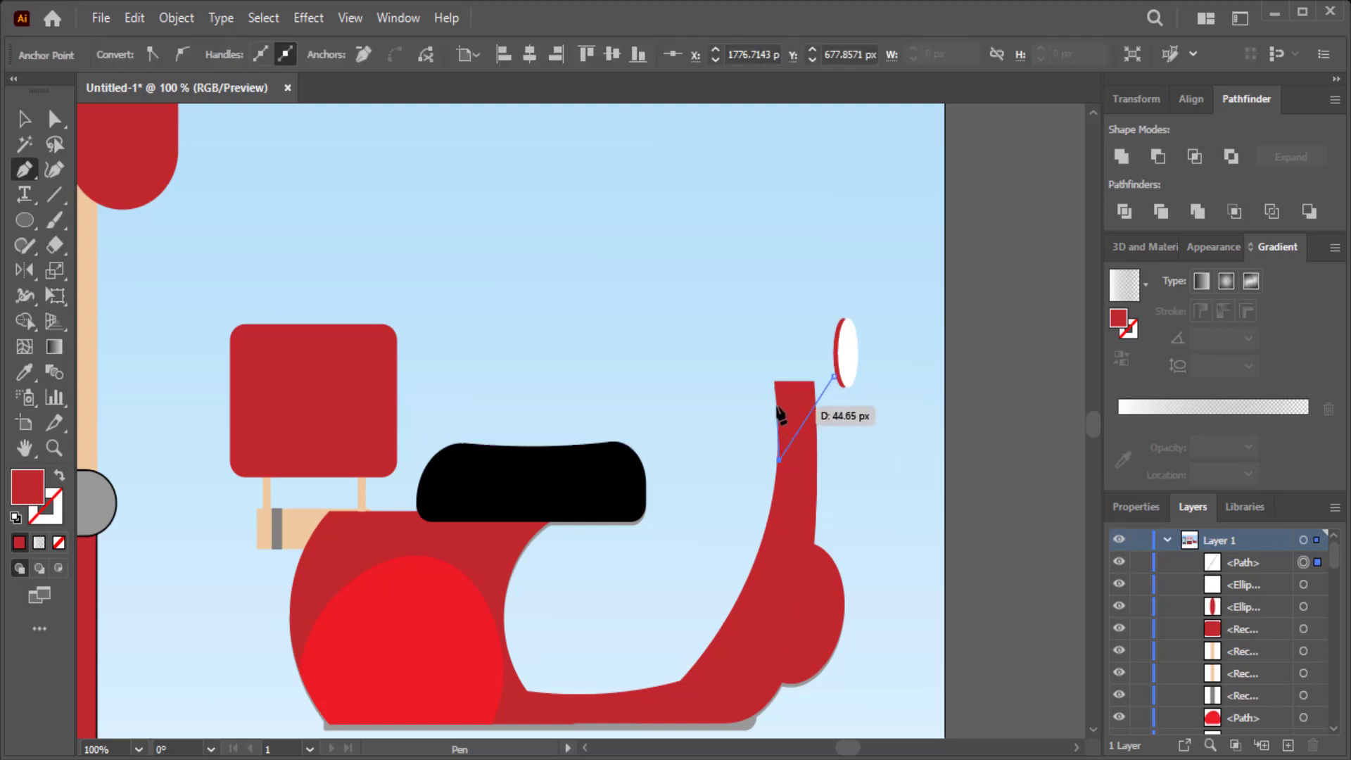
left_click(776, 406)
left_click(776, 376)
left_click(833, 335)
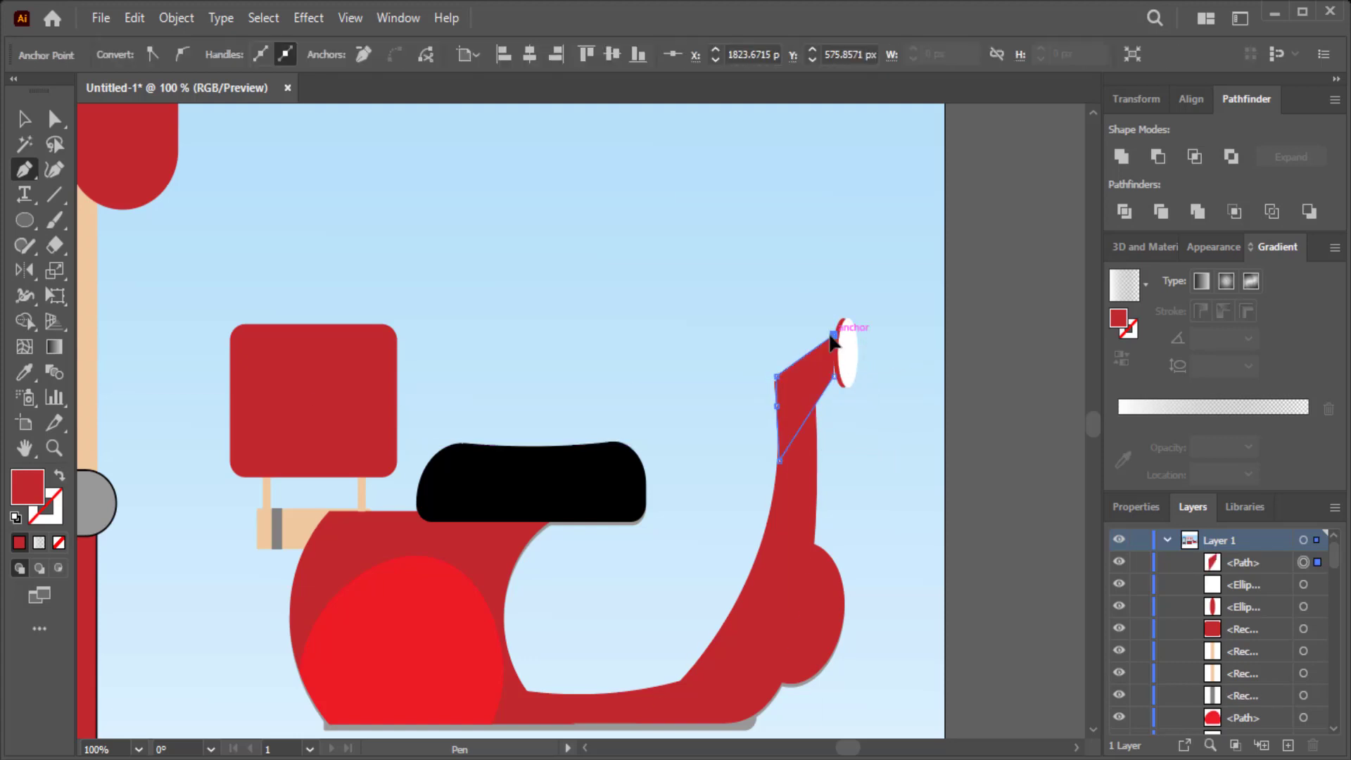
left_click_drag(833, 336, 739, 387)
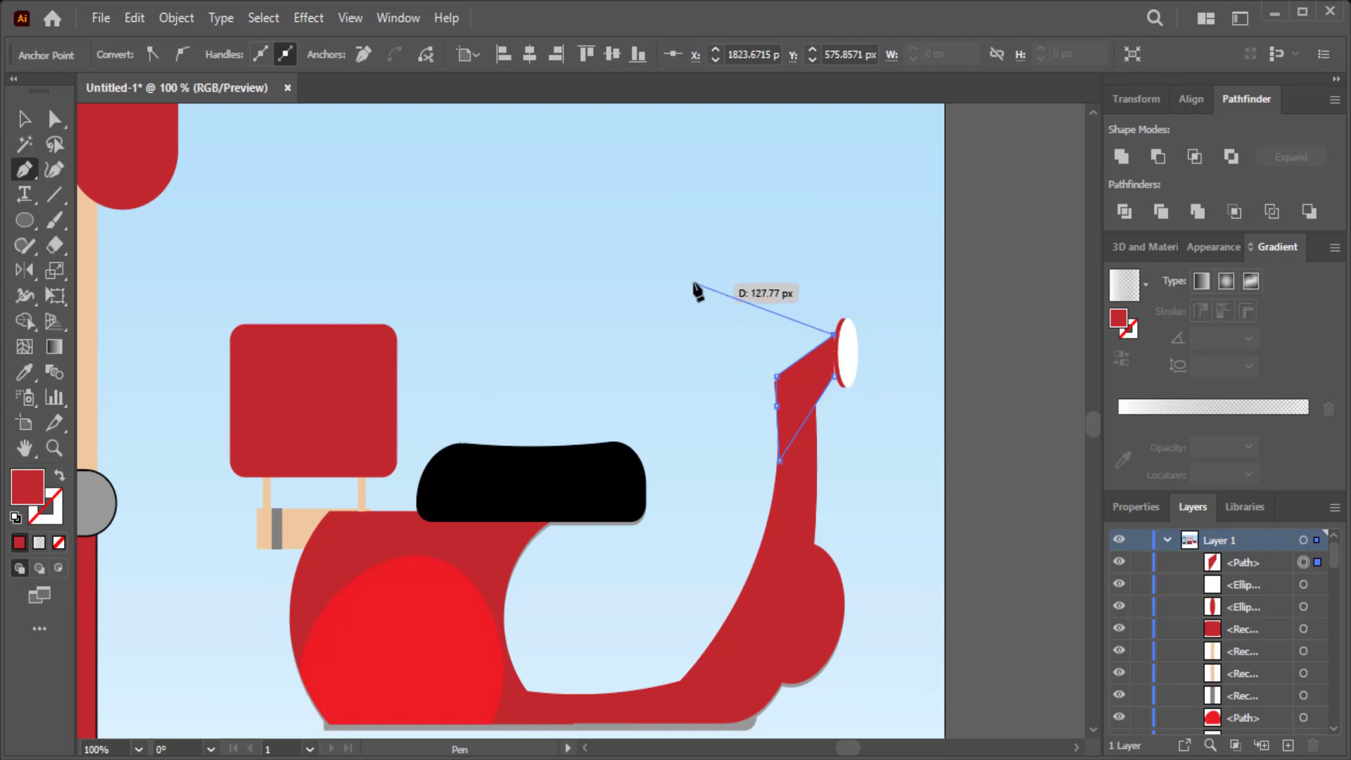
left_click(23, 118)
left_click(601, 268)
left_click(781, 383)
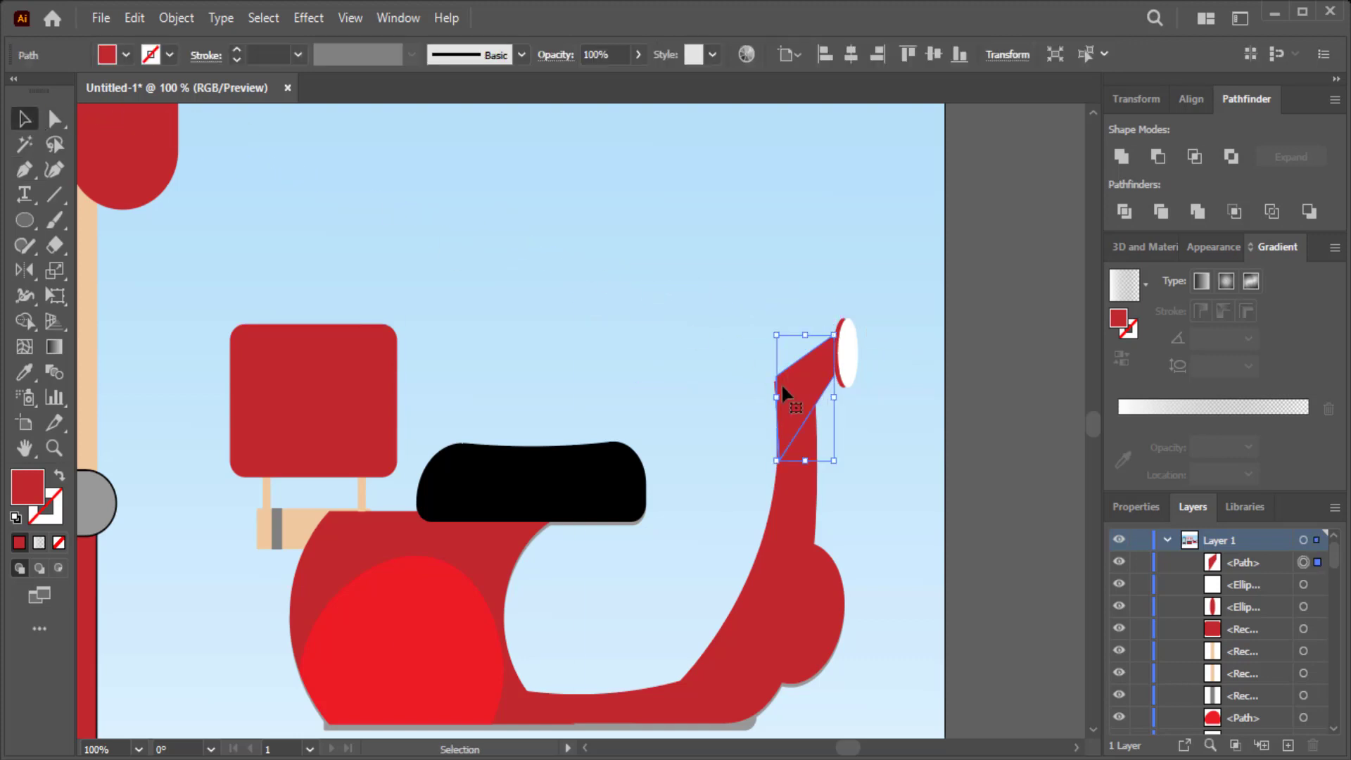
- Fill the handlebar with a darker red and eyedropper it onto the rounded square box
double_click(40, 481)
left_click(964, 395)
left_click(1203, 275)
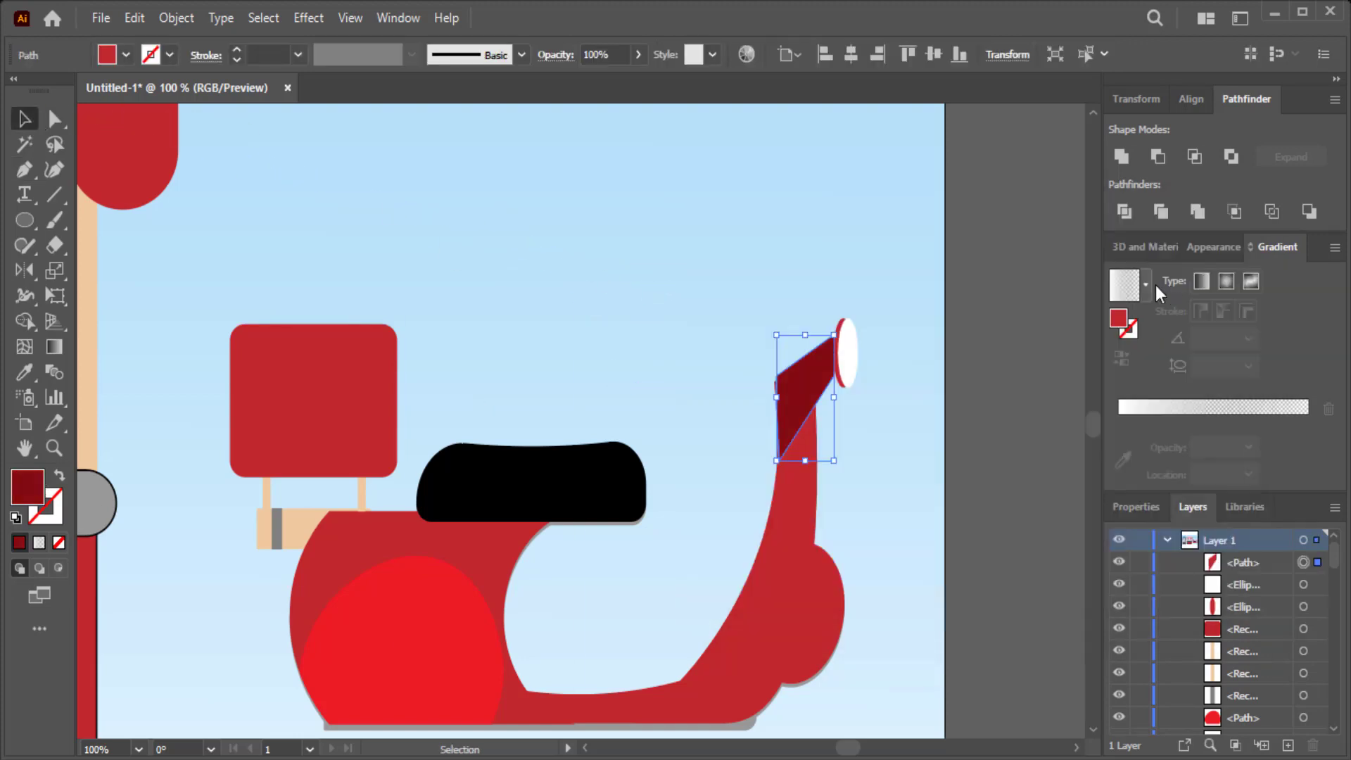
left_click(704, 282)
left_click(355, 434)
key("i")
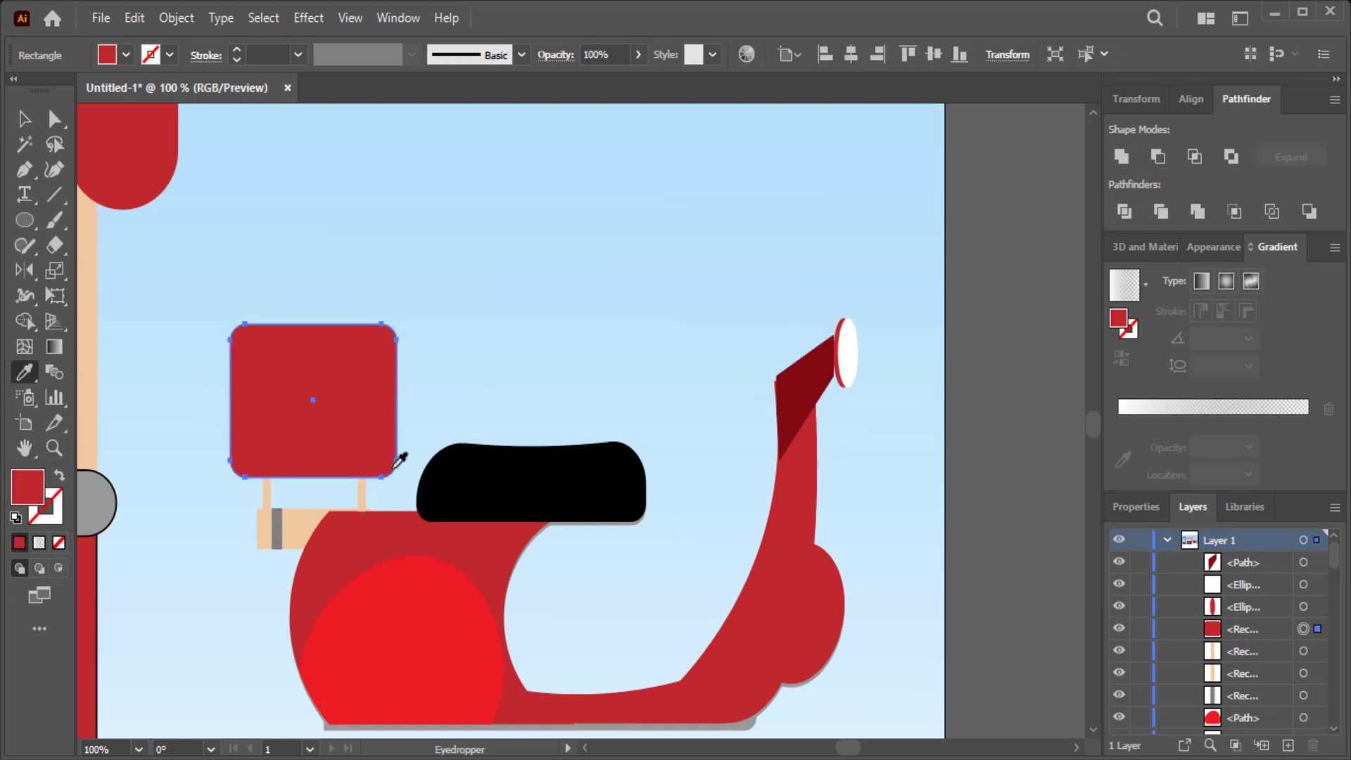
left_click(795, 405)
left_click(24, 120)
left_click(542, 267)
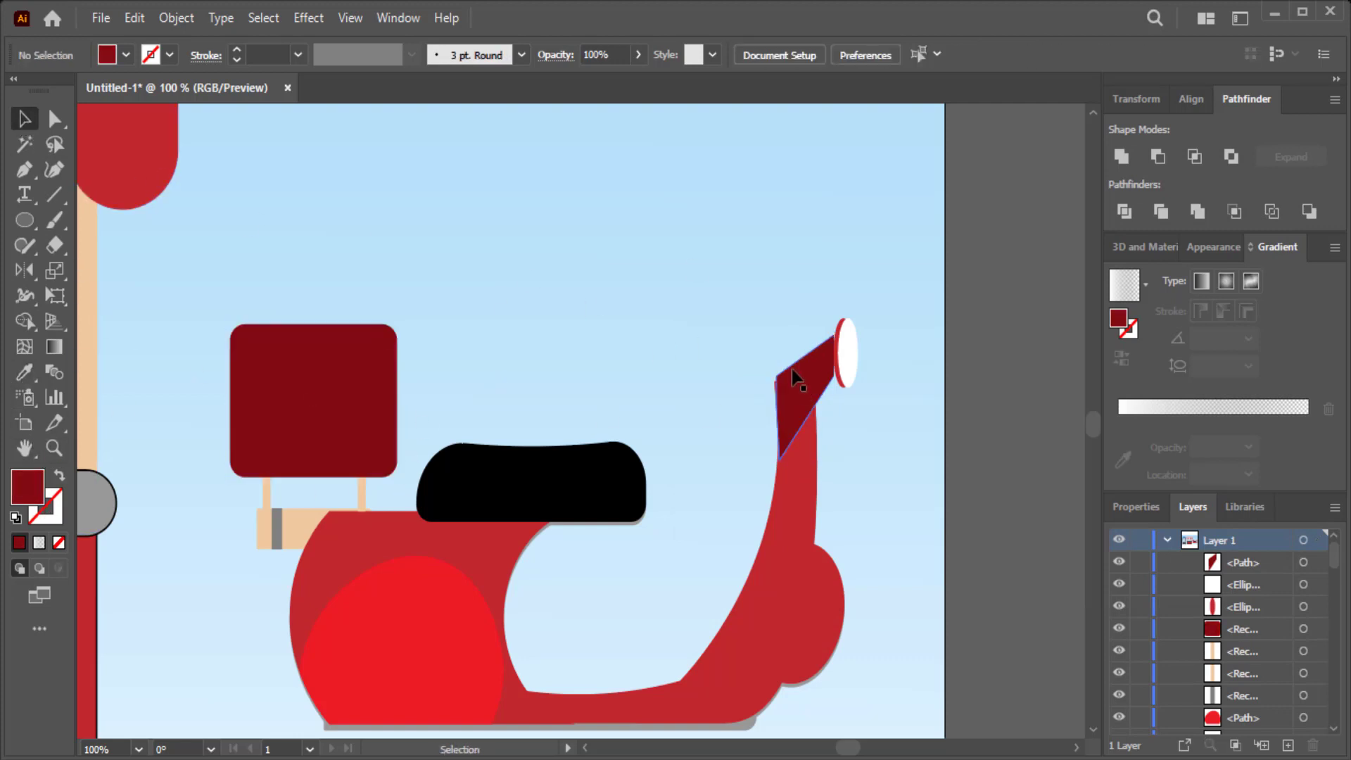
- Bring the white headlight and red rim ovals in front of the handlebar
left_click(823, 373)
left_click(853, 391)
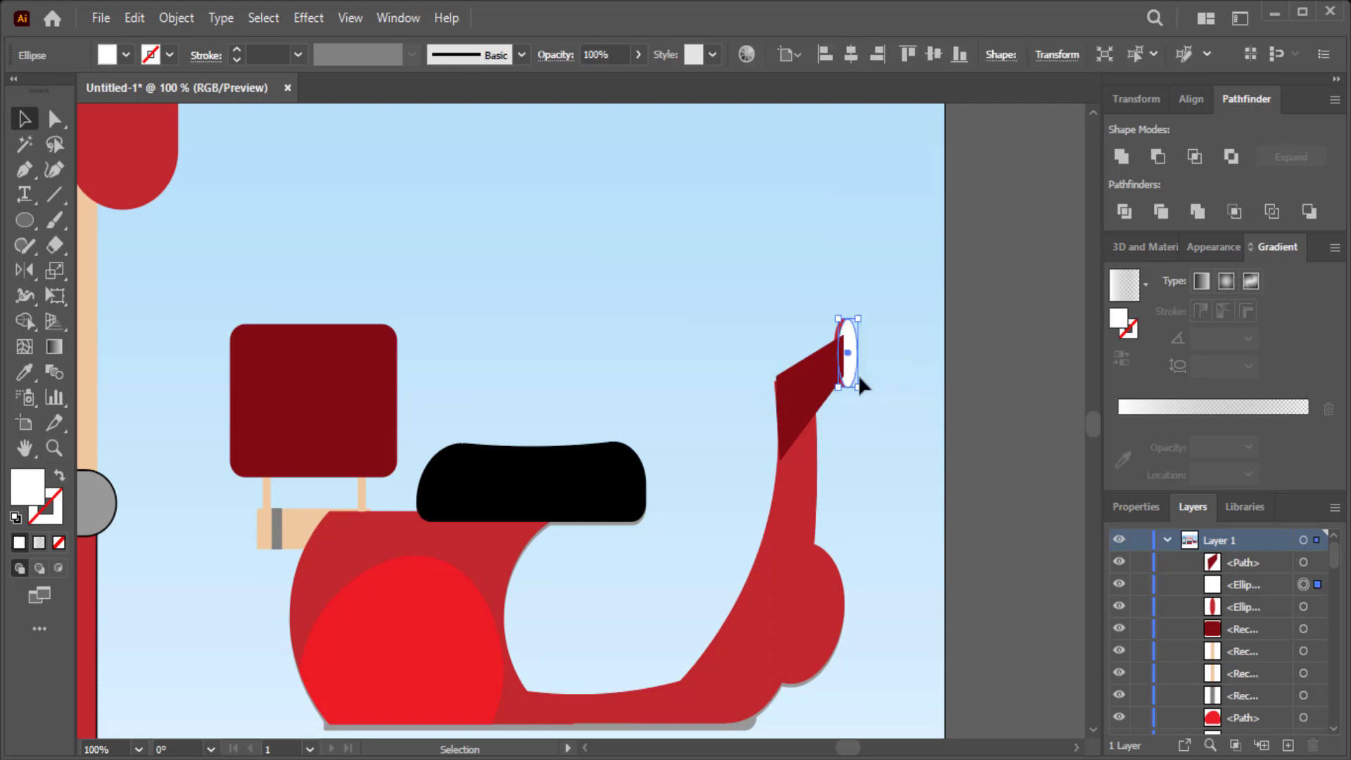
left_click(846, 332, "shift")
right_click(844, 328)
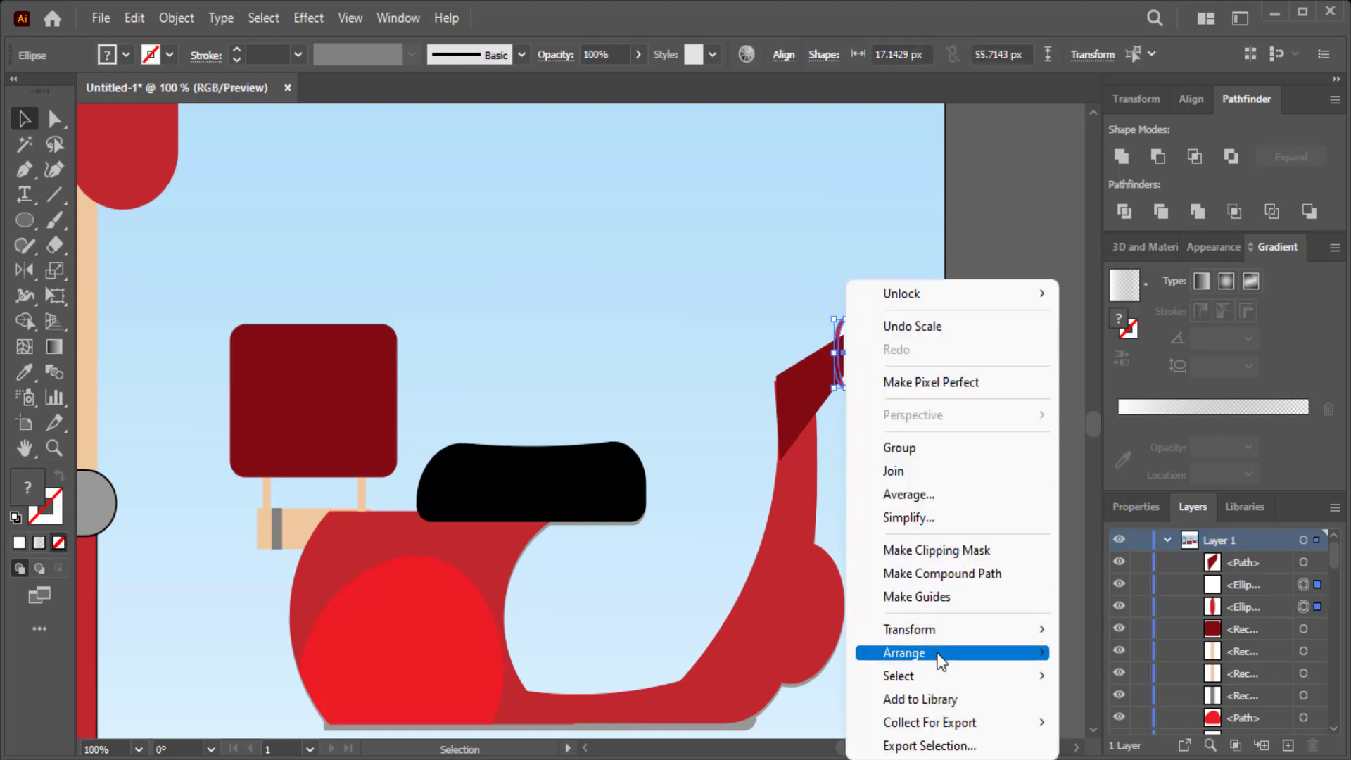
left_click(1122, 648)
left_click(906, 567)
- Stretch the handlebar further left, undoing an oversized corner rounding
left_click(794, 419)
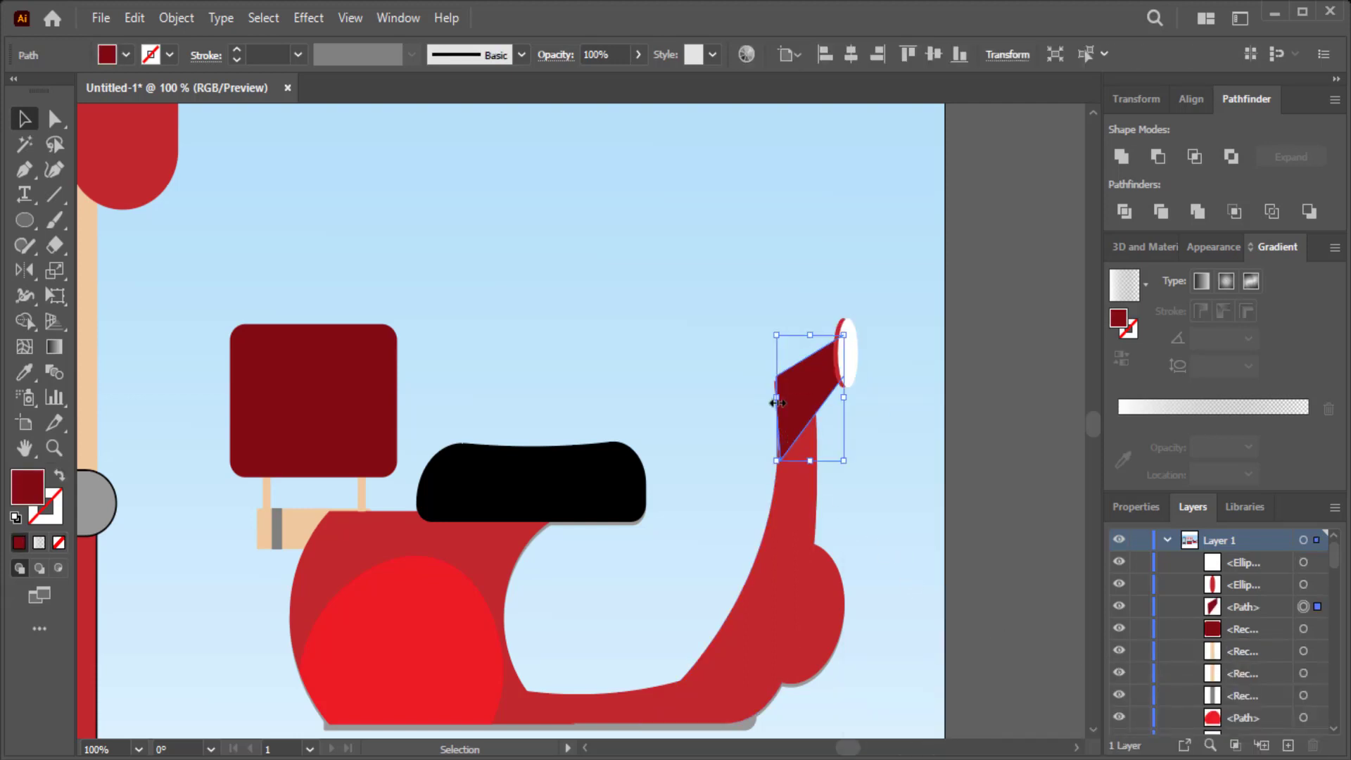
mouse_move(776, 396)
left_mouse_down()
mouse_move(763, 397)
mouse_move(773, 408)
left_mouse_up()
key("a")
left_click(921, 444)
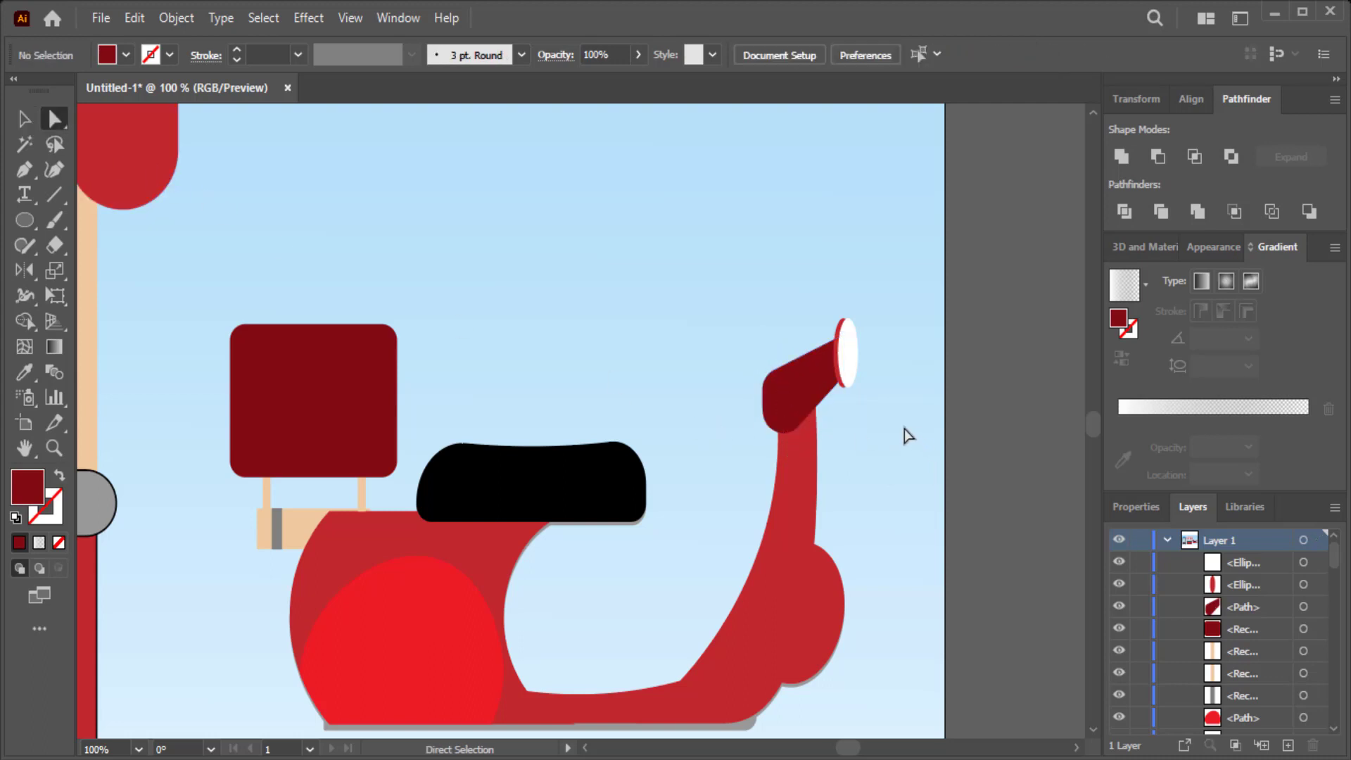
left_click(825, 394)
key("ctrl+z")
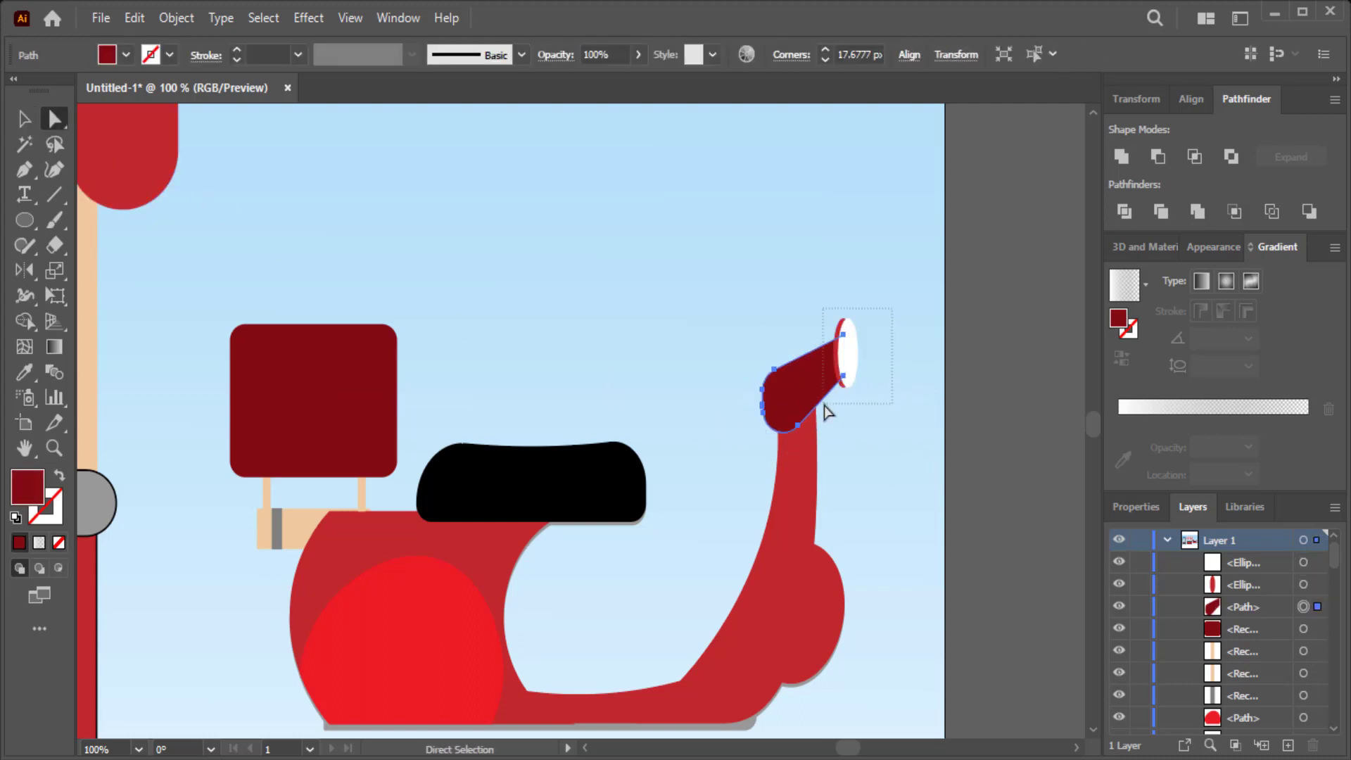
left_click(821, 411)
key("v")
left_click(947, 378)
- Reposition the handlebar and headlight together, widening the handlebar and white headlight oval
left_click_drag(835, 382, 811, 395)
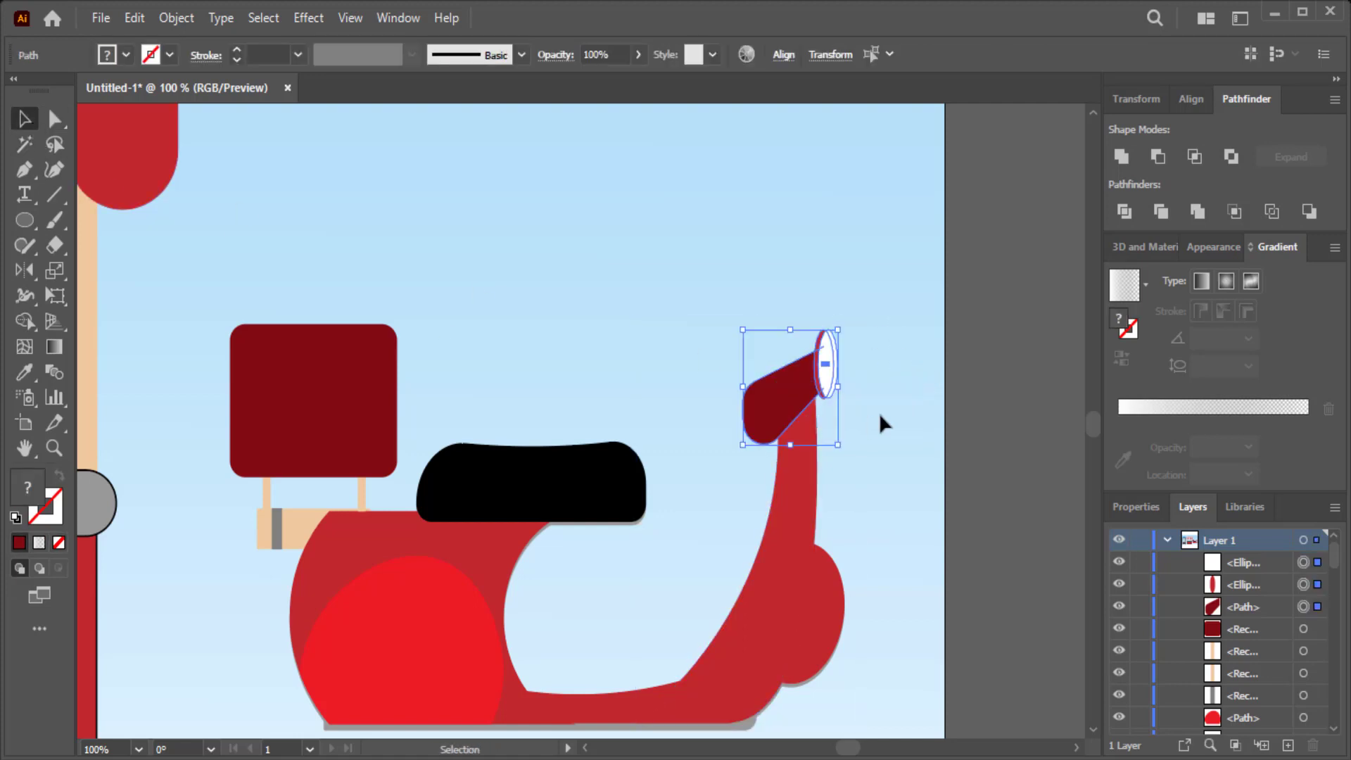
left_click(879, 412)
left_click(774, 416)
left_click_drag(744, 396, 755, 396)
left_click(890, 406)
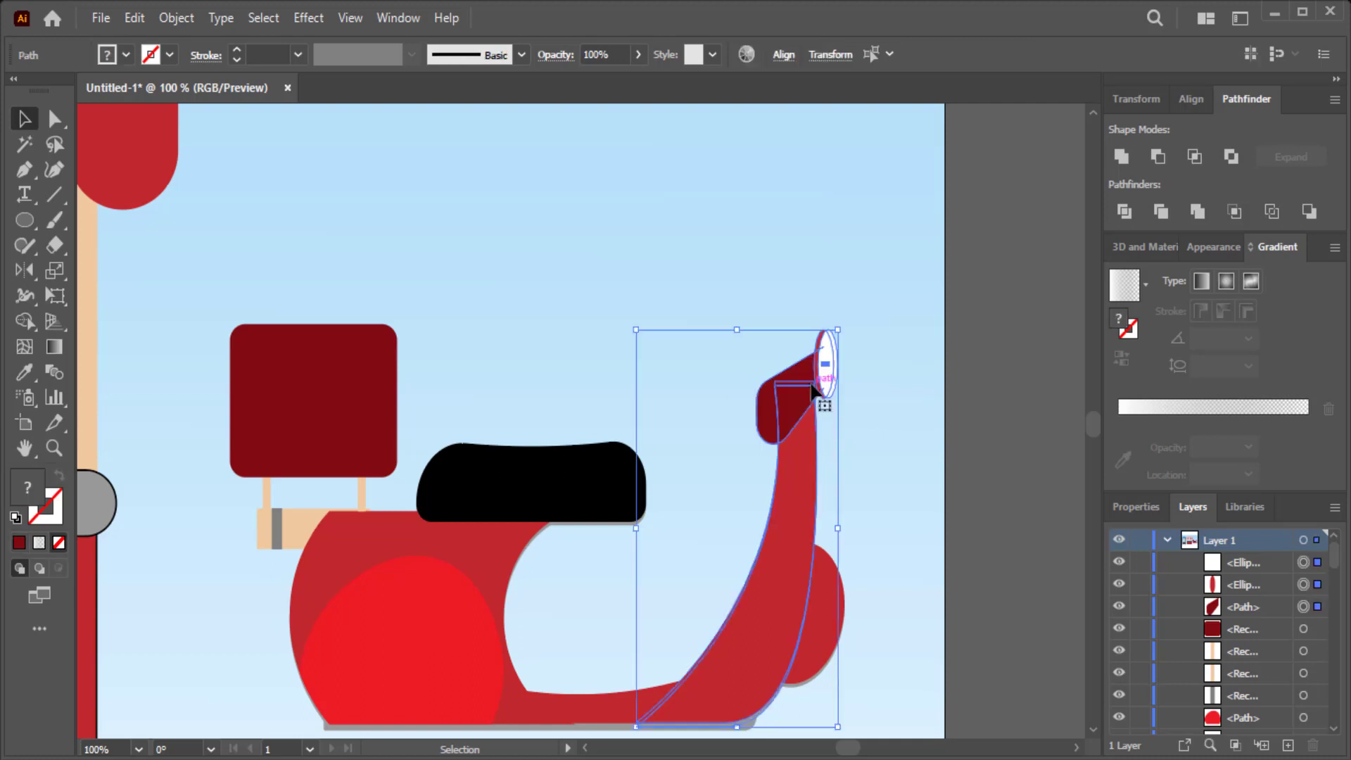
mouse_move(870, 318)
left_mouse_down()
mouse_move(816, 379)
mouse_move(793, 385)
mouse_move(826, 409)
left_mouse_up()
left_click(926, 410)
left_click(815, 369)
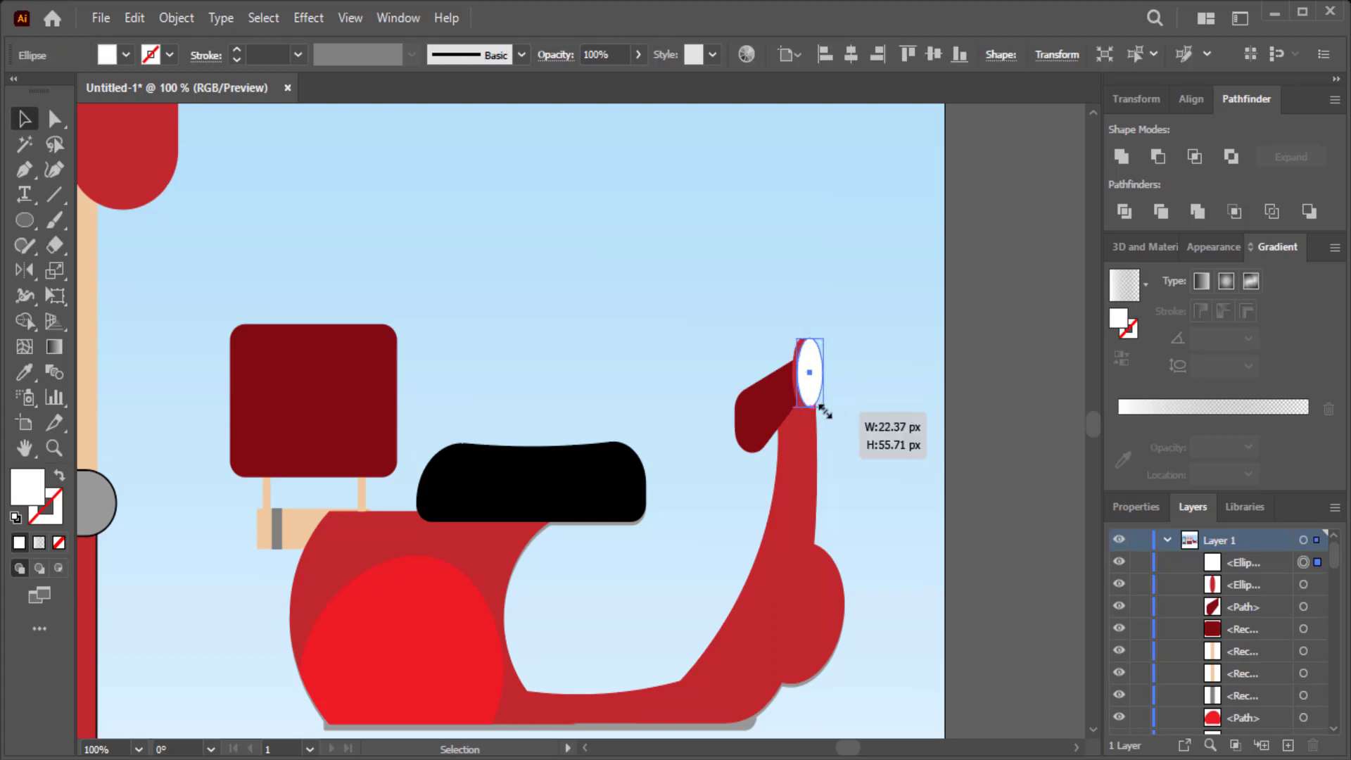
left_click(884, 438)
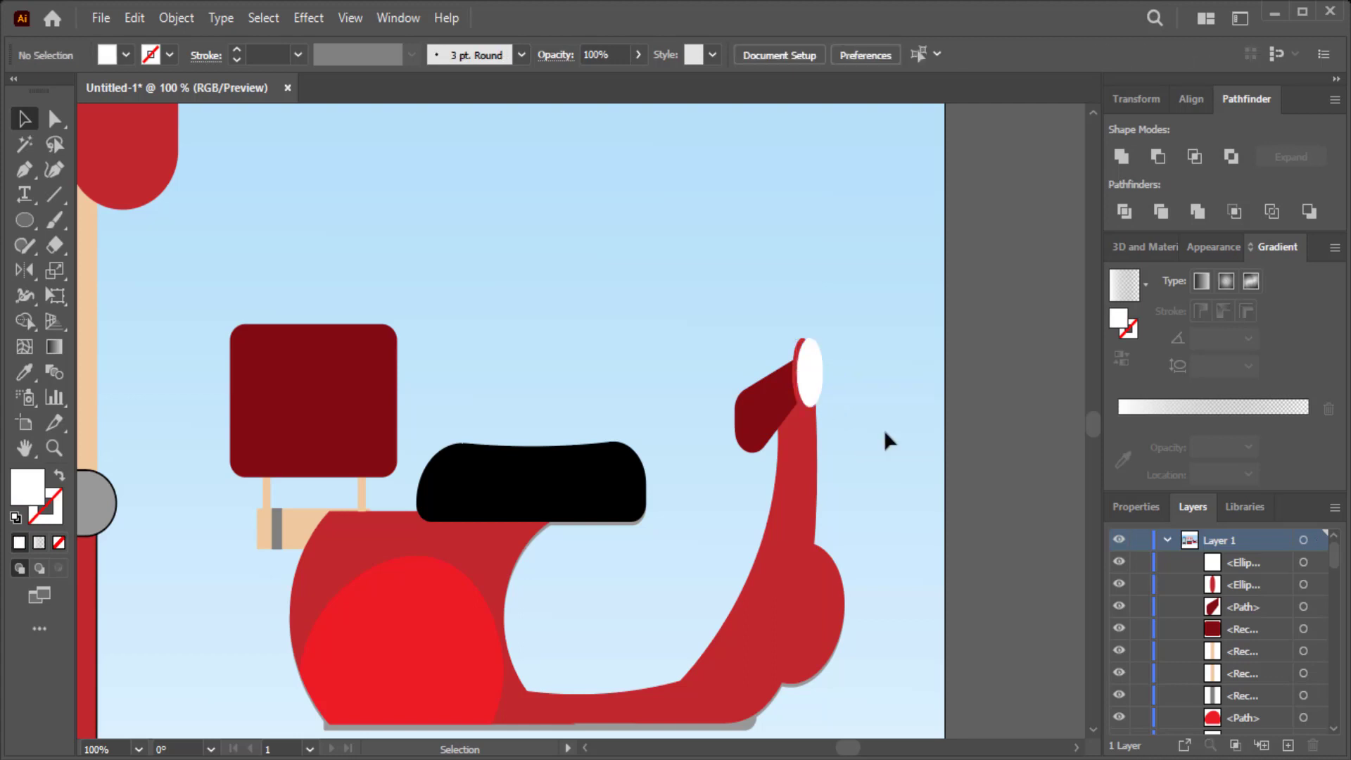
left_click(26, 178)
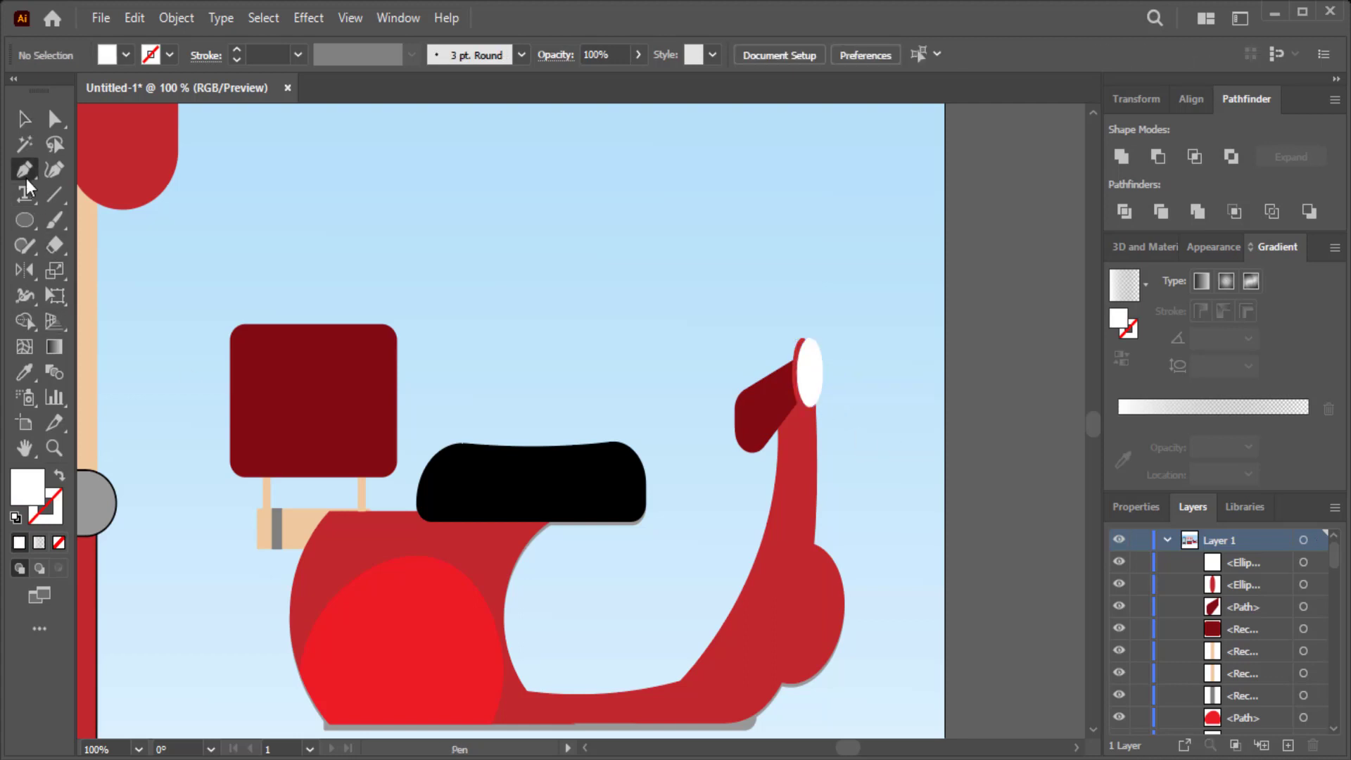
- Draw a thin grip triangle off the handlebar, filled with the seat's black
left_click(769, 406)
left_click(696, 438)
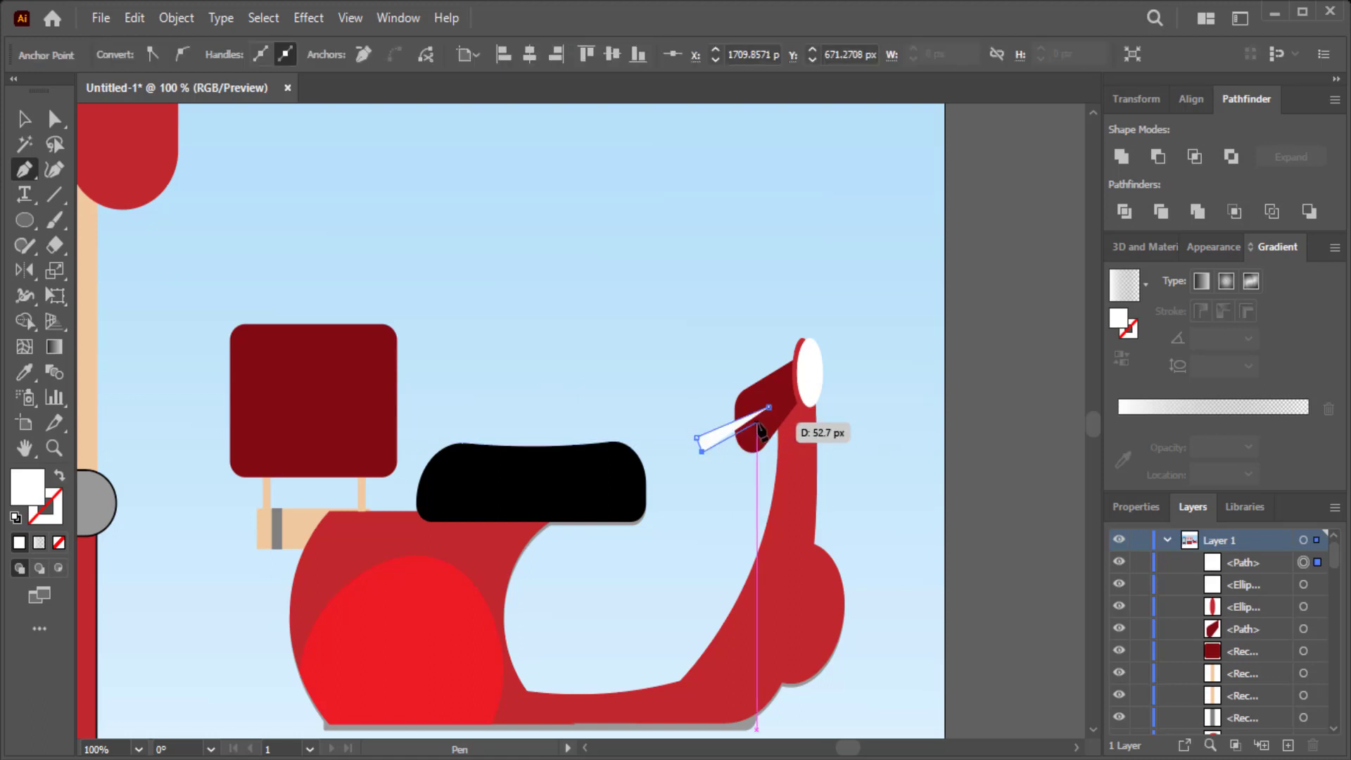
left_click(769, 408)
left_click(26, 120)
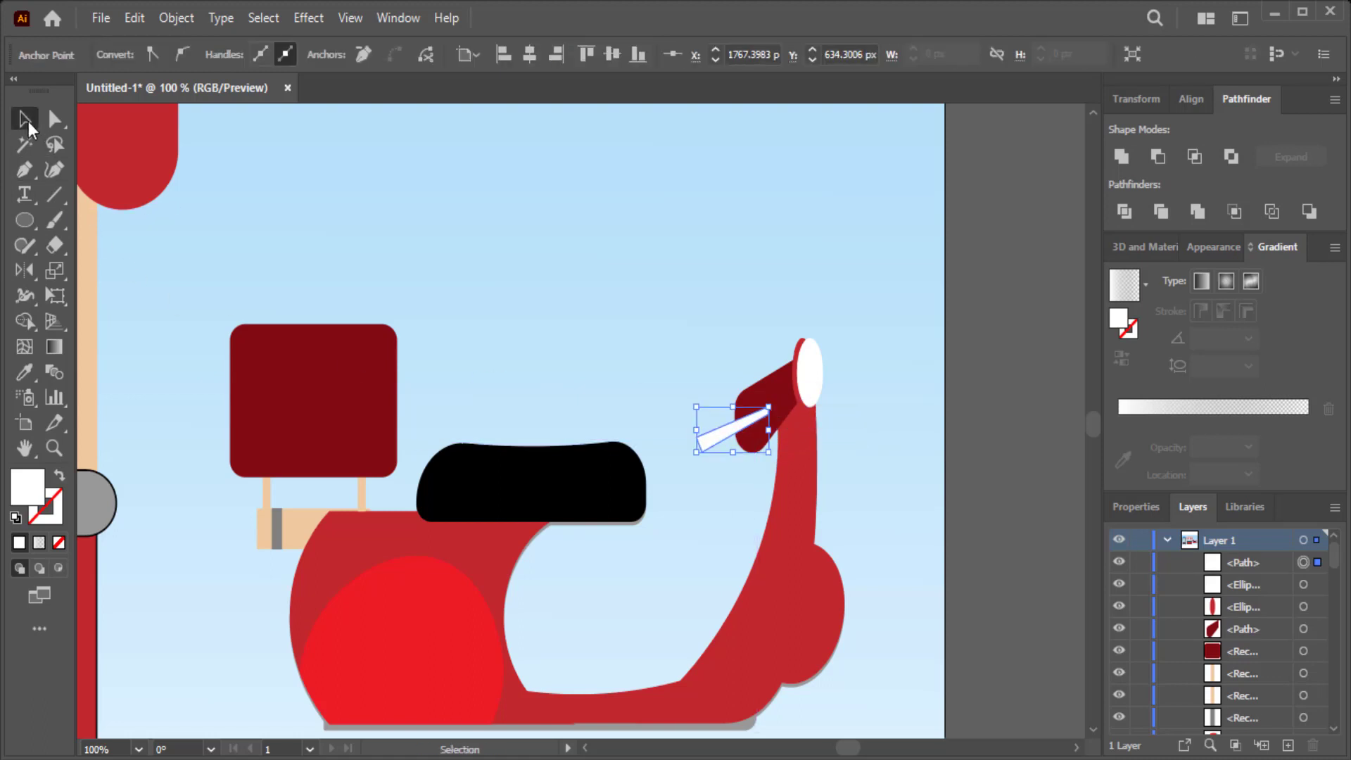
left_click(24, 371)
left_click(594, 468)
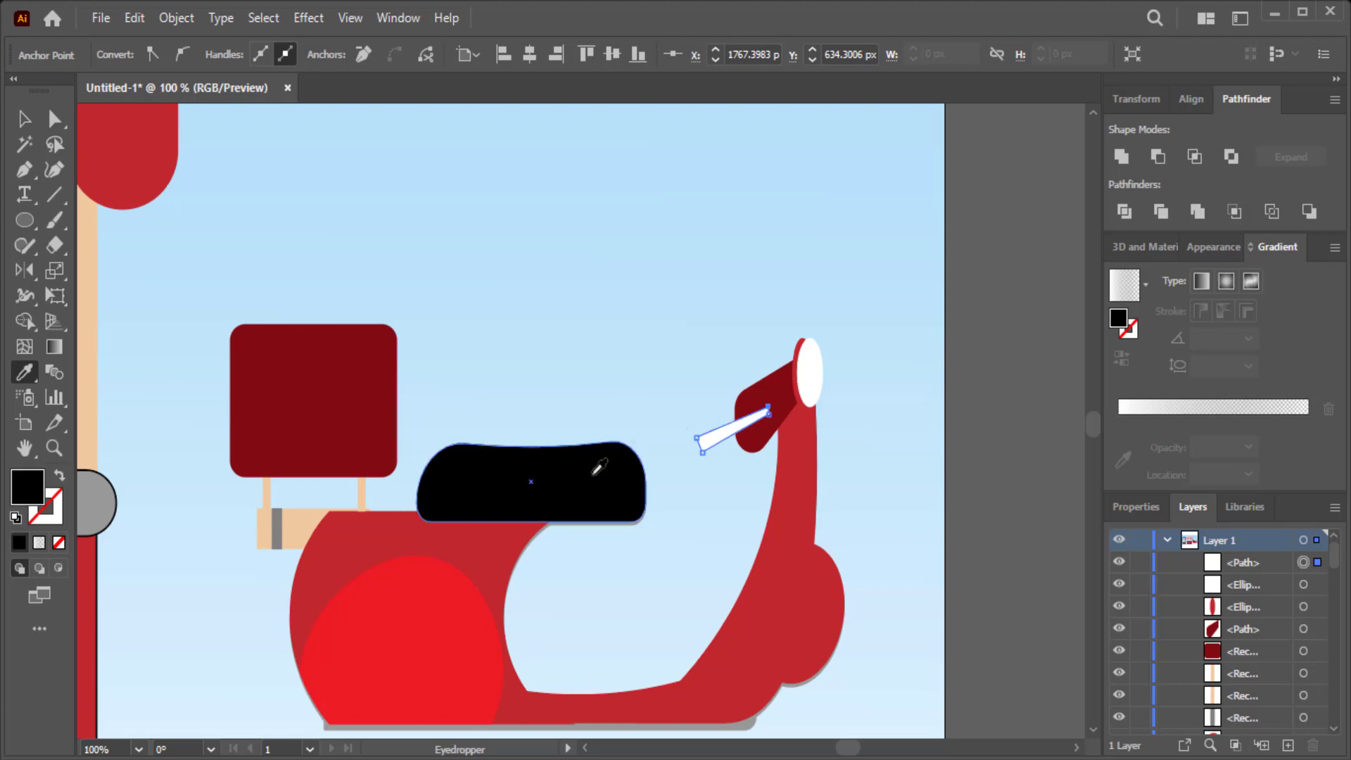
left_click(25, 119)
left_click(849, 321)
- Bring the headlight ovals in front of the housing and shorten the black grip
left_click_drag(849, 320, 806, 380)
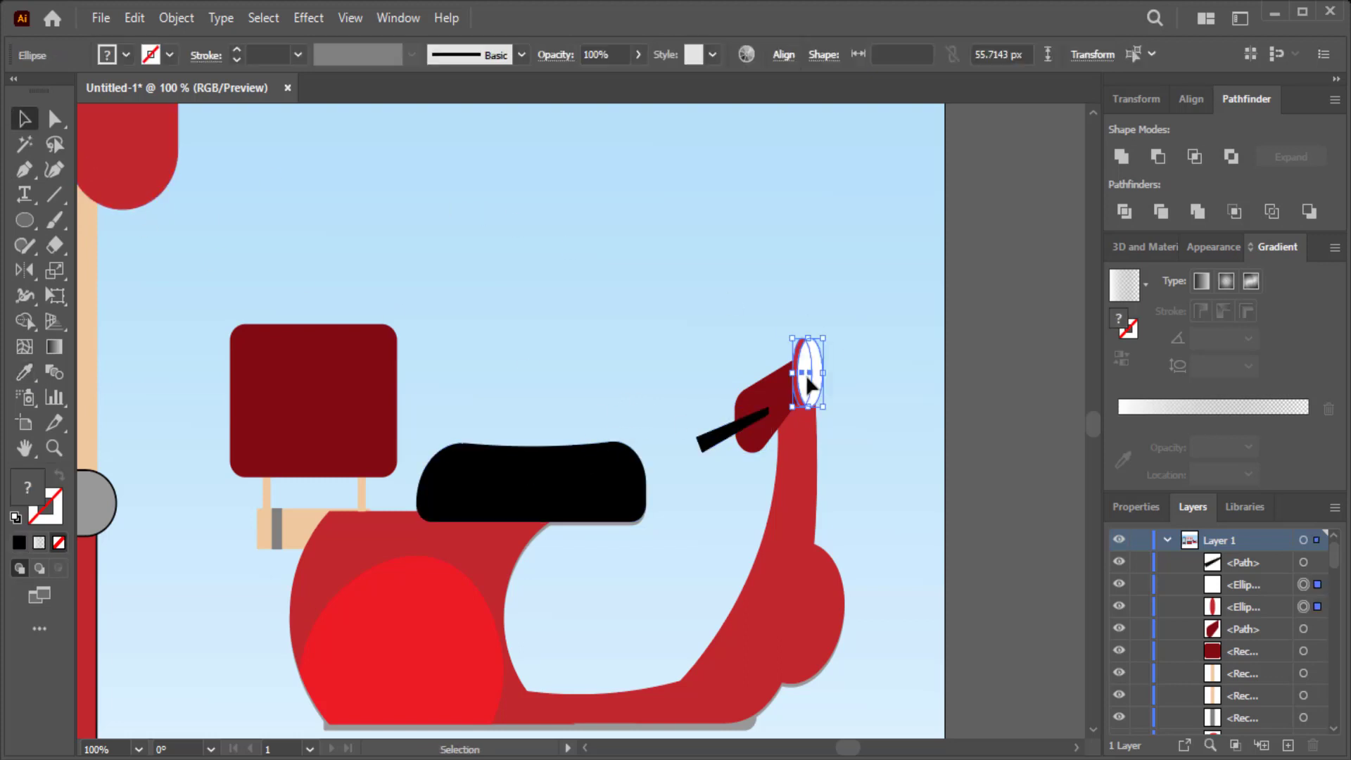
left_click(781, 401, "shift")
right_click(781, 401)
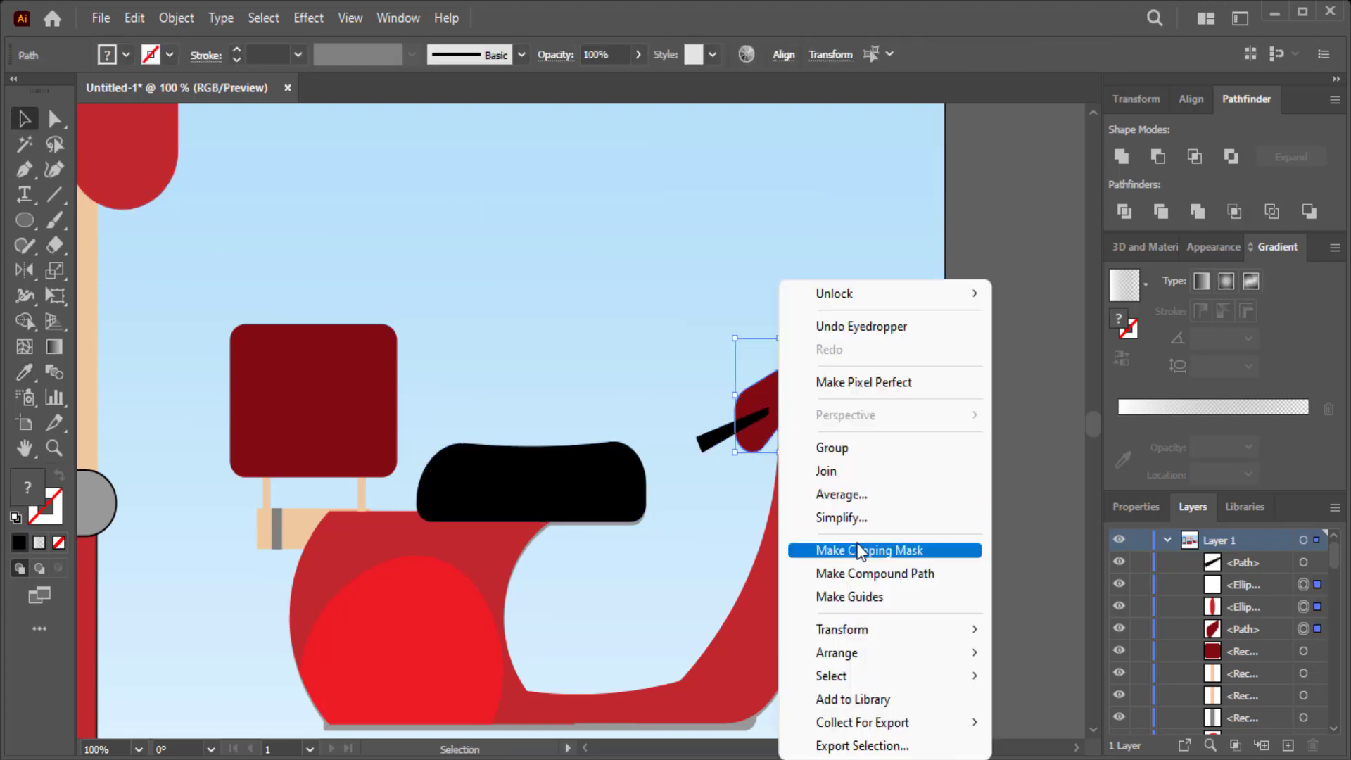
left_click(1059, 652)
left_click(714, 440)
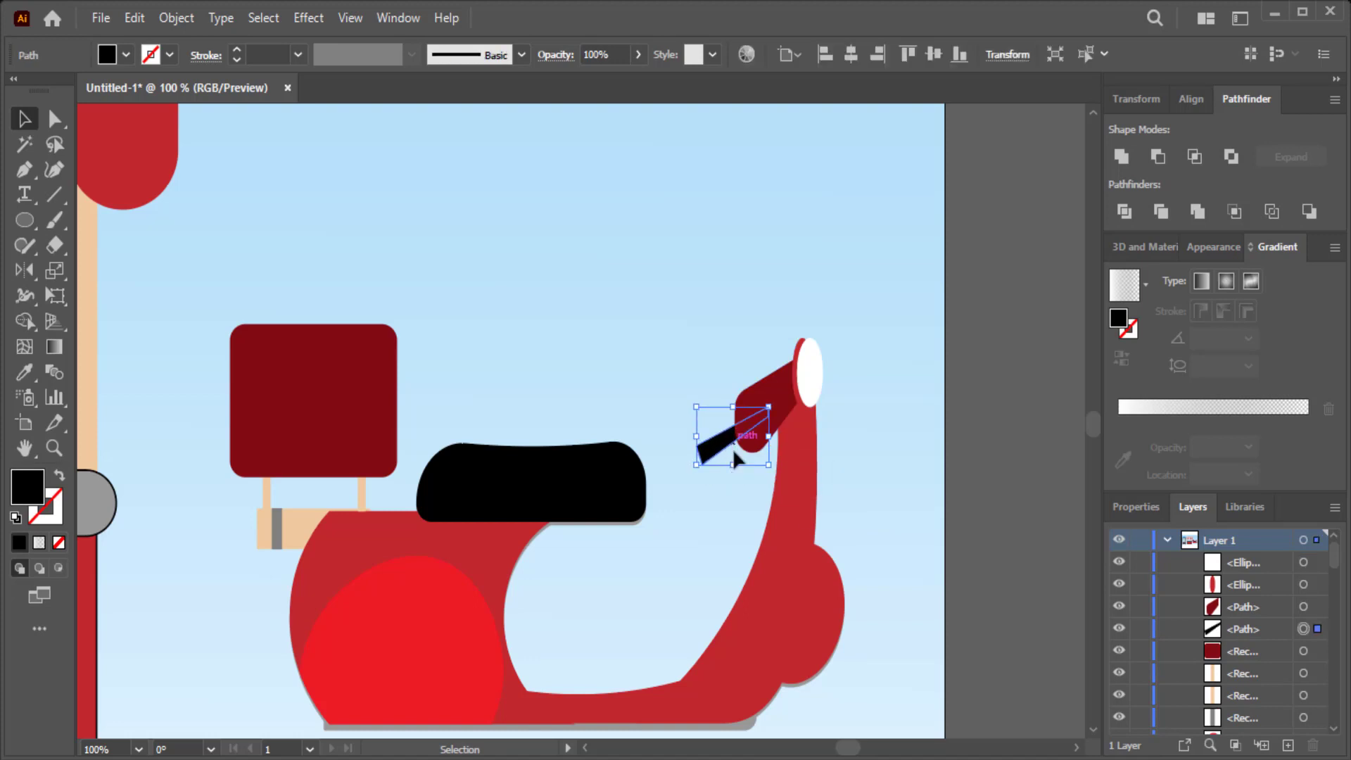
mouse_move(733, 450)
left_mouse_down()
mouse_move(737, 402)
mouse_move(733, 429)
left_mouse_up()
left_click(863, 433)
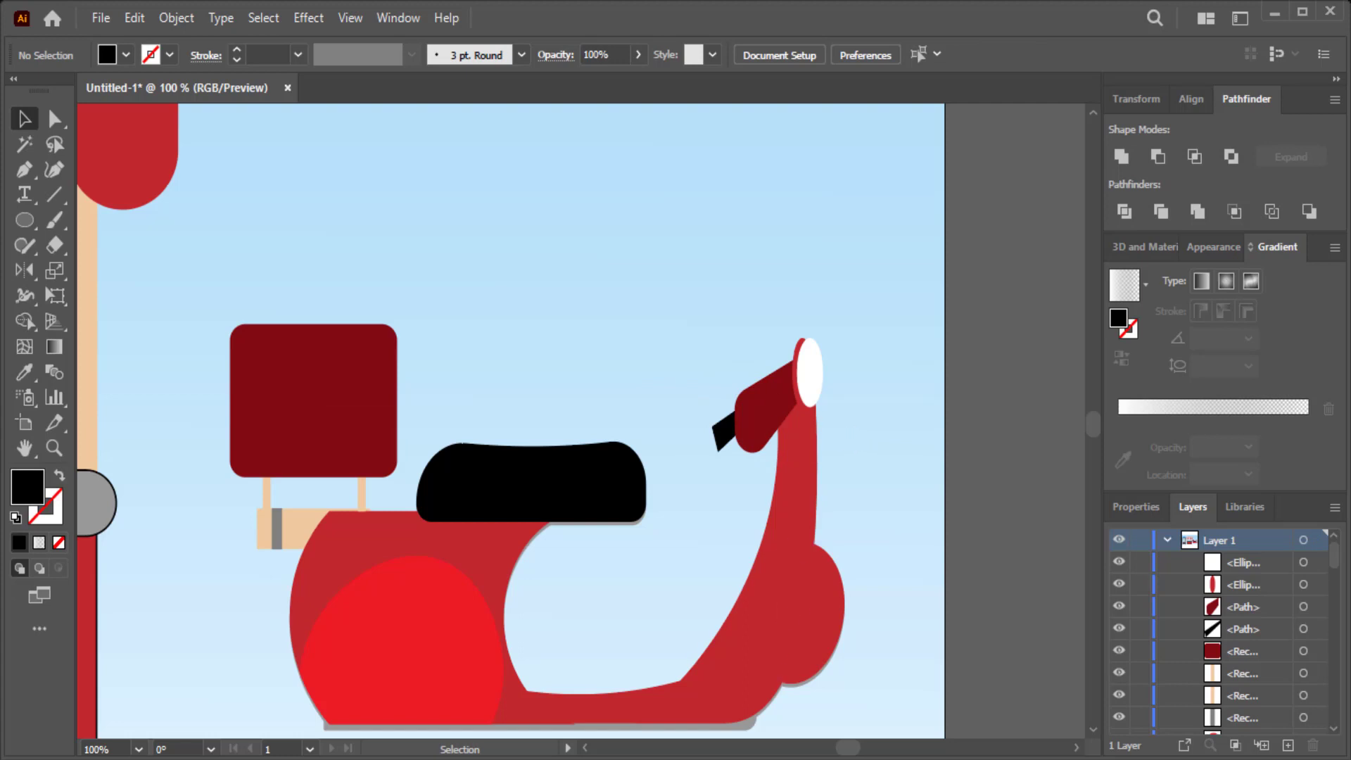
- Nudge the white headlight oval into place and reselect the red headlight oval
left_click(799, 398)
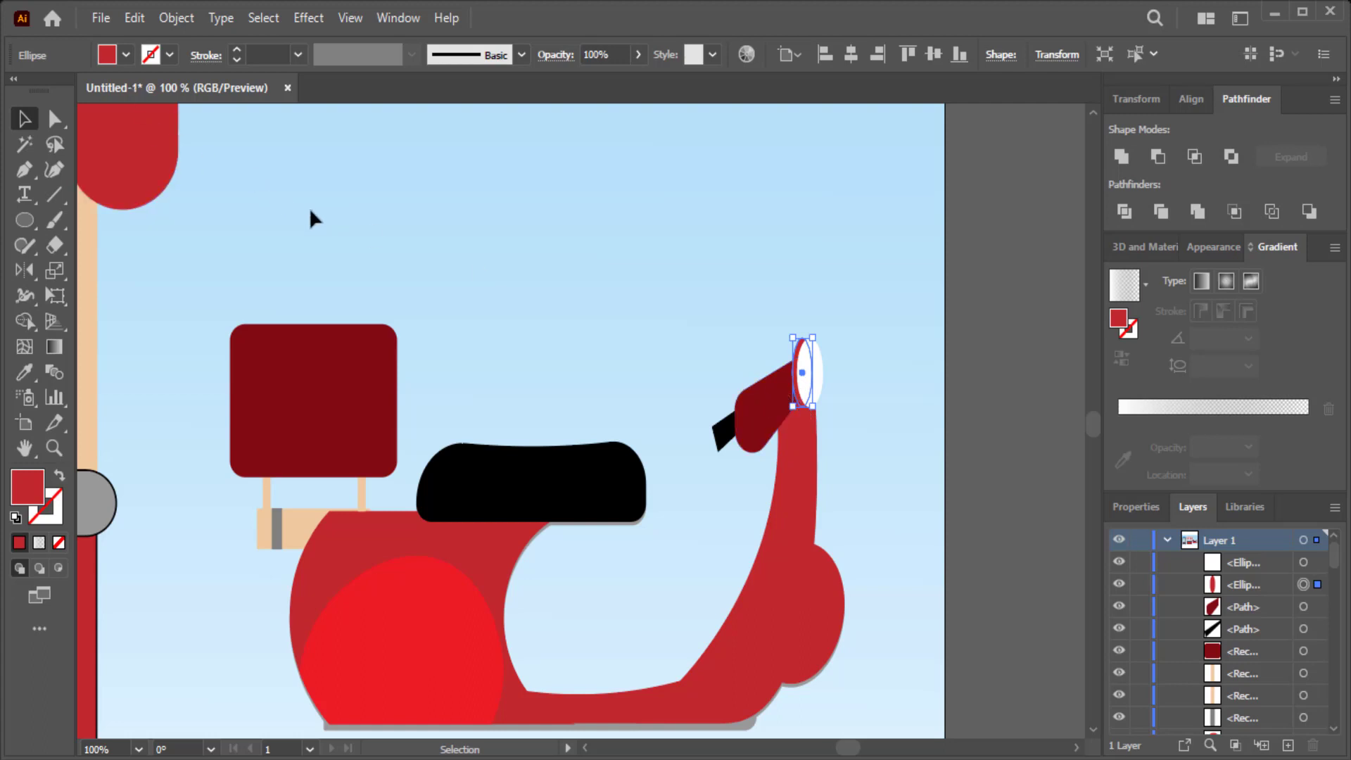
left_click(802, 384)
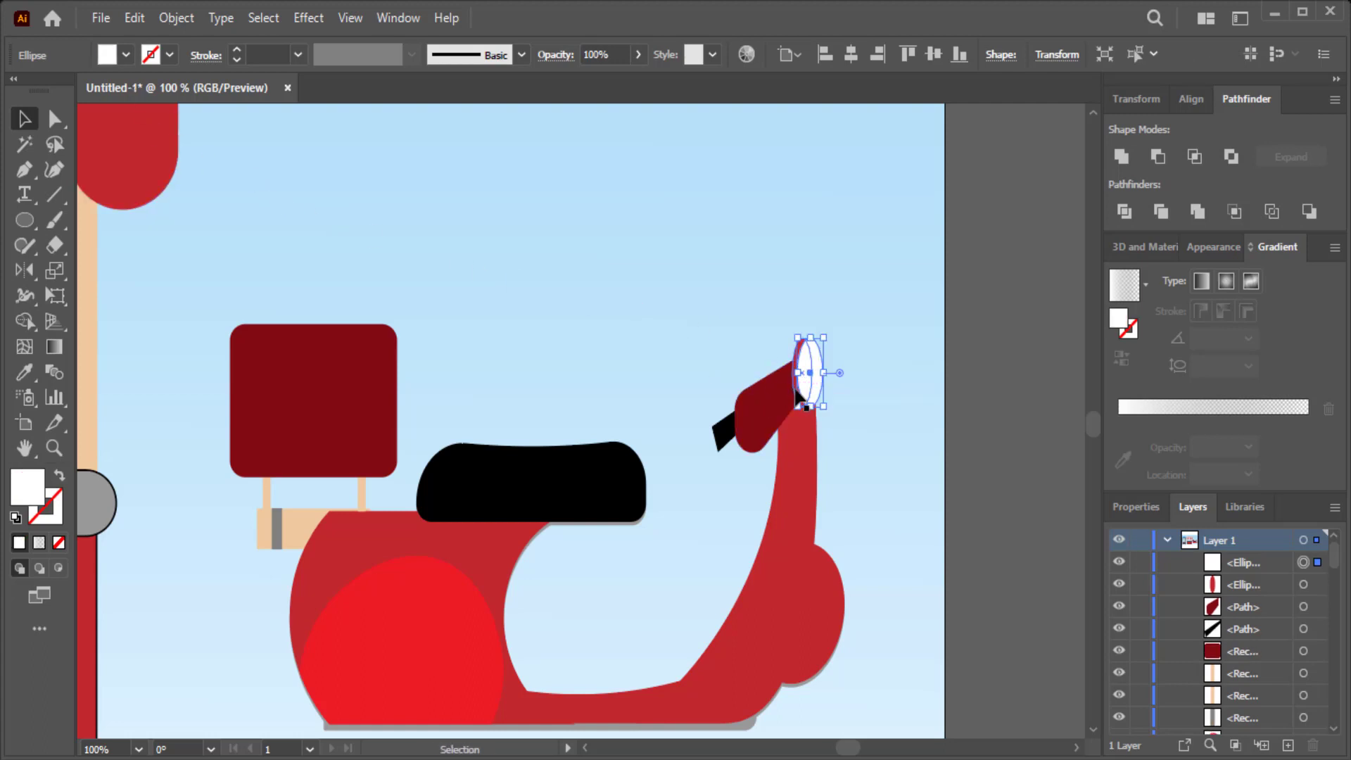
left_click_drag(806, 380, 809, 373)
key("ctrl+plus")
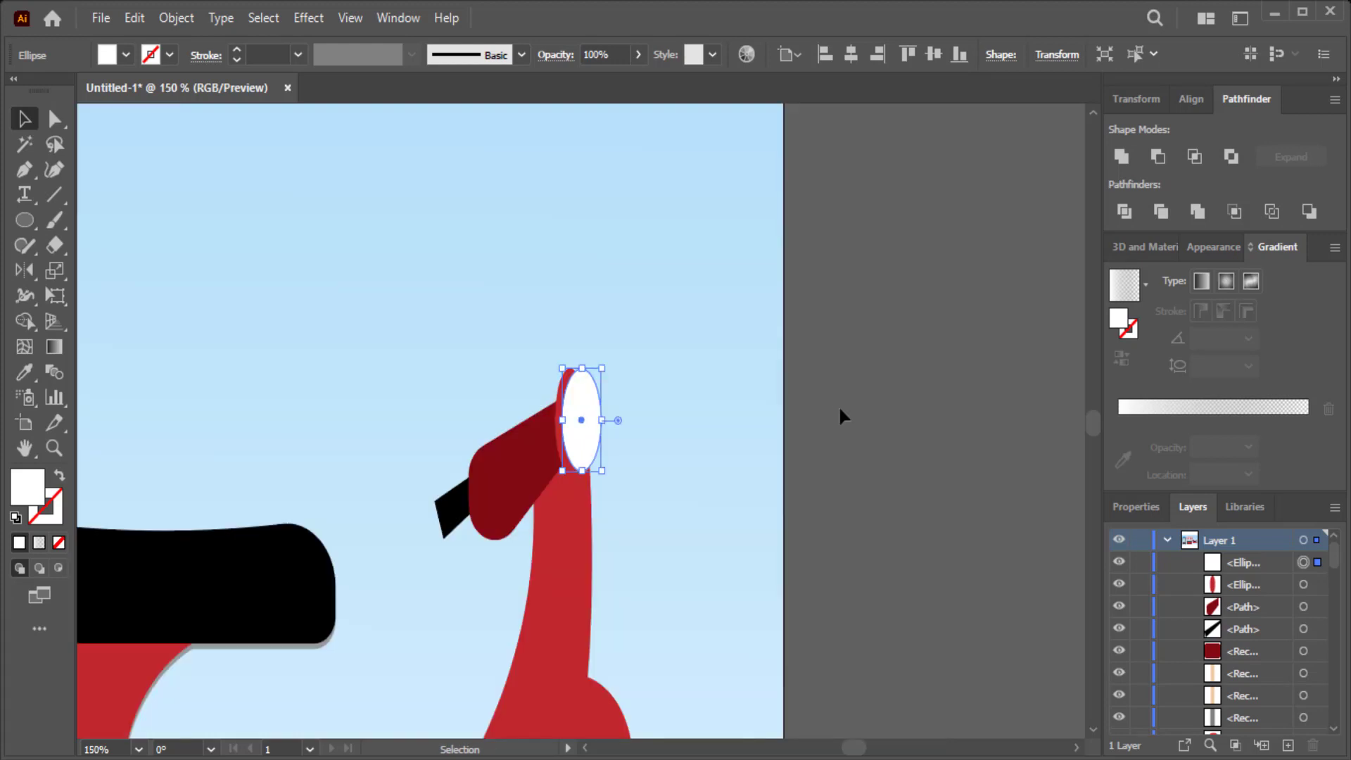
left_click(561, 456)
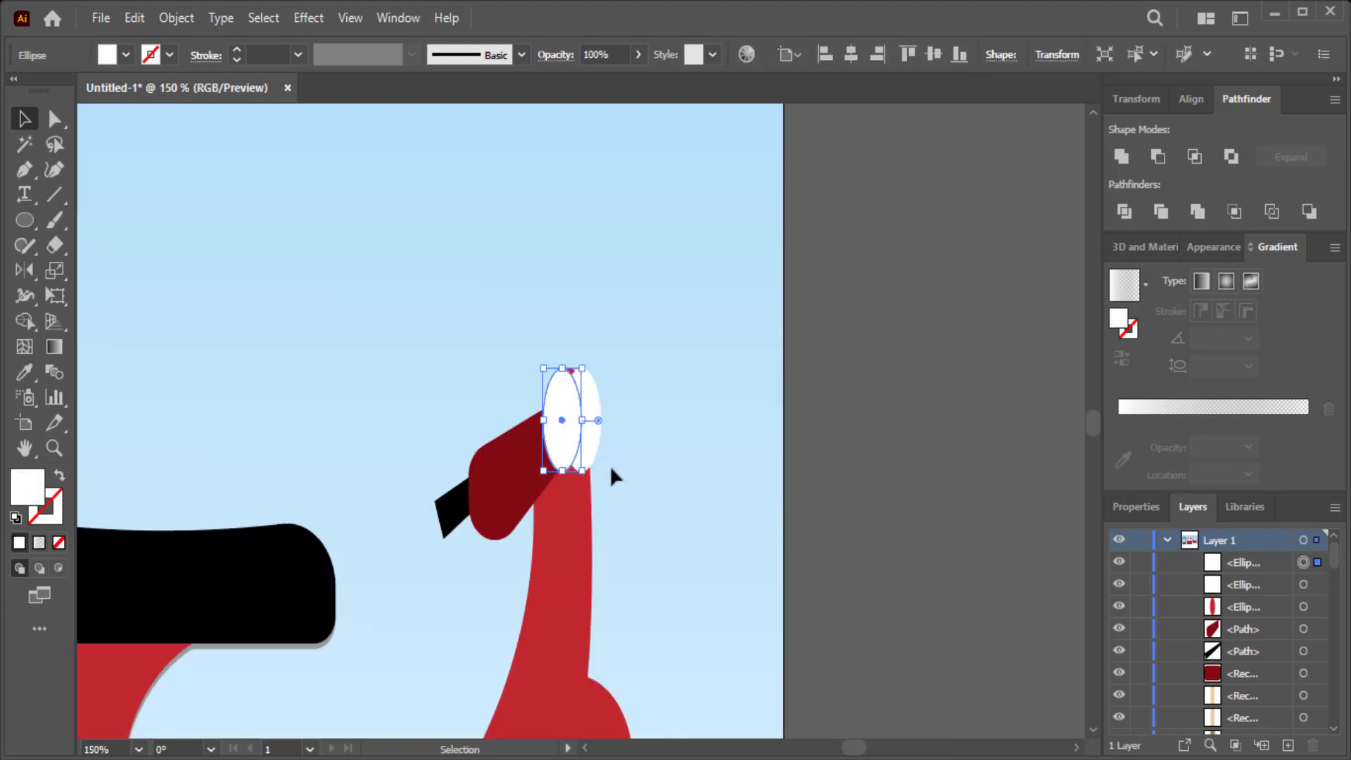
- Paste a copy of the red oval in back and fill it with the handlebar's dark red
left_click(134, 18)
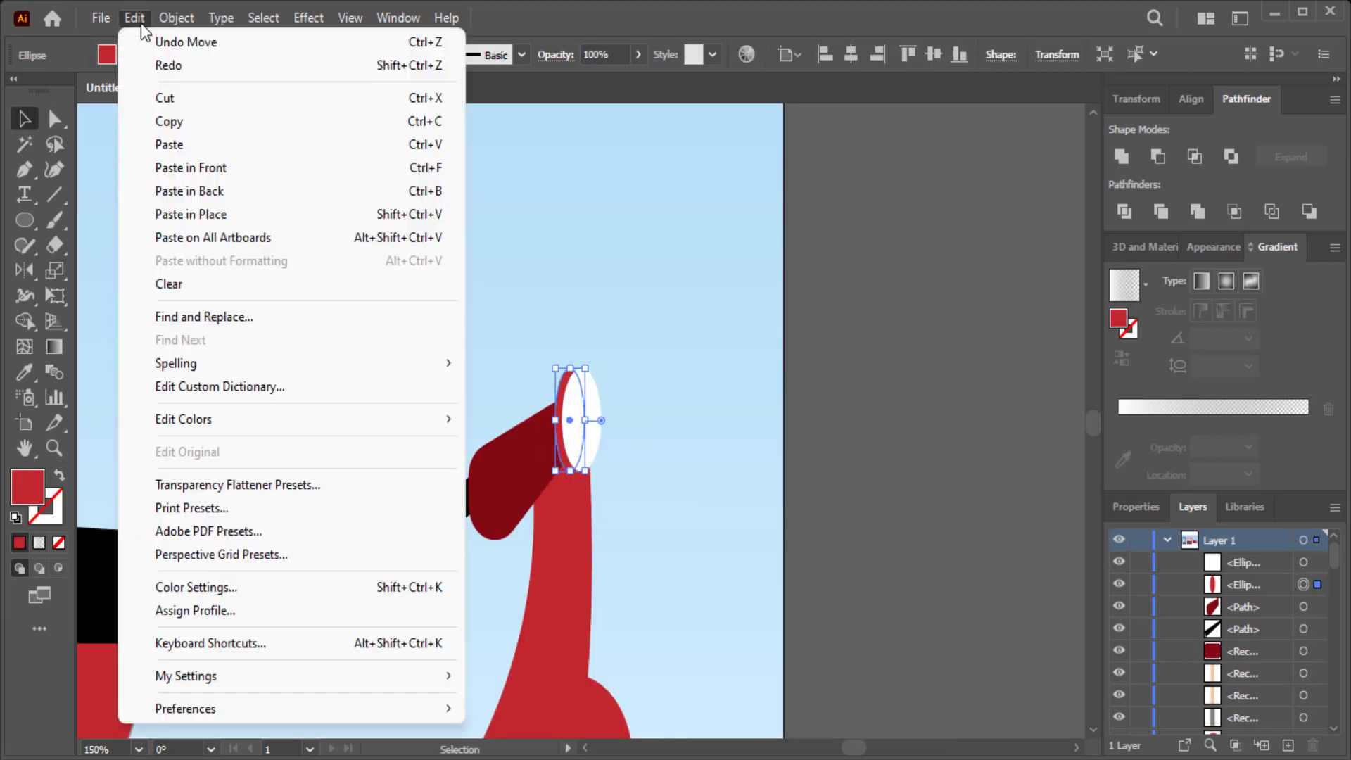
left_click(144, 121)
left_click(125, 24)
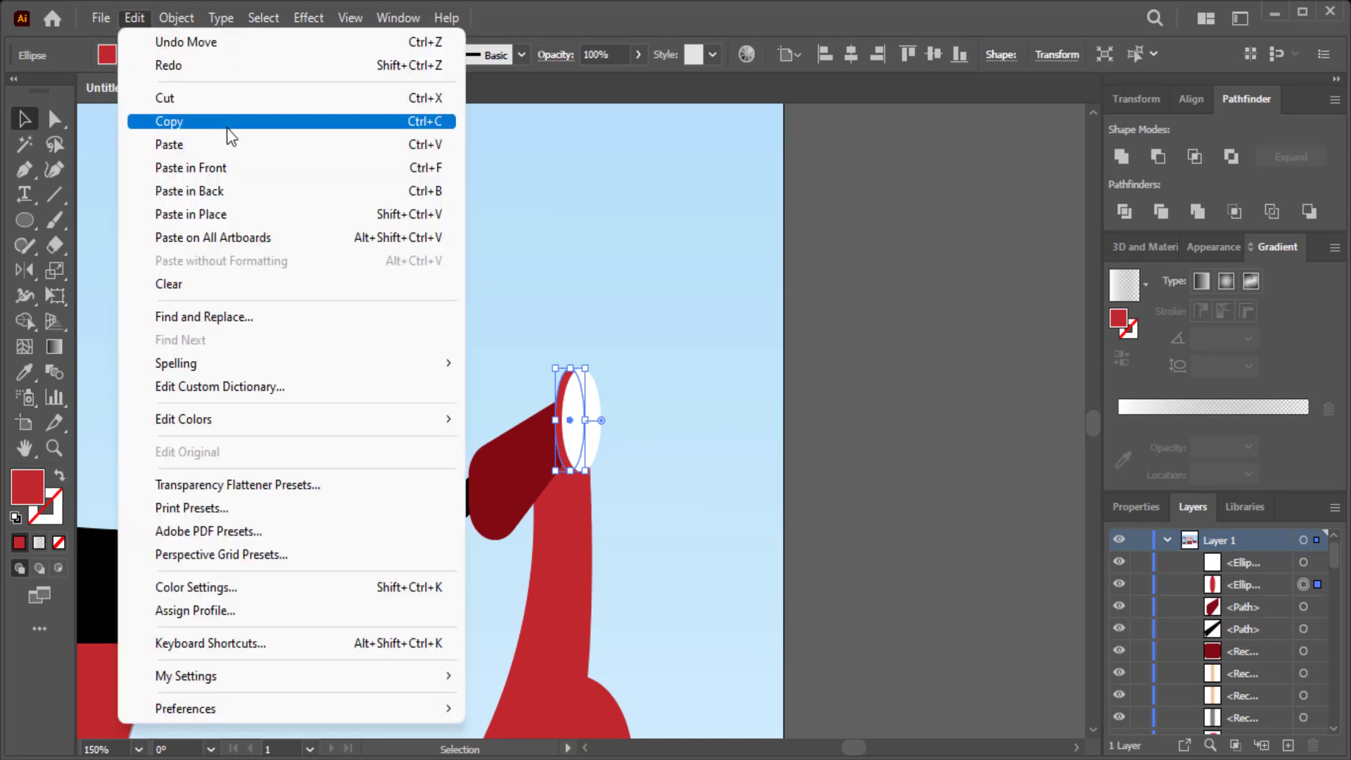
left_click(229, 192)
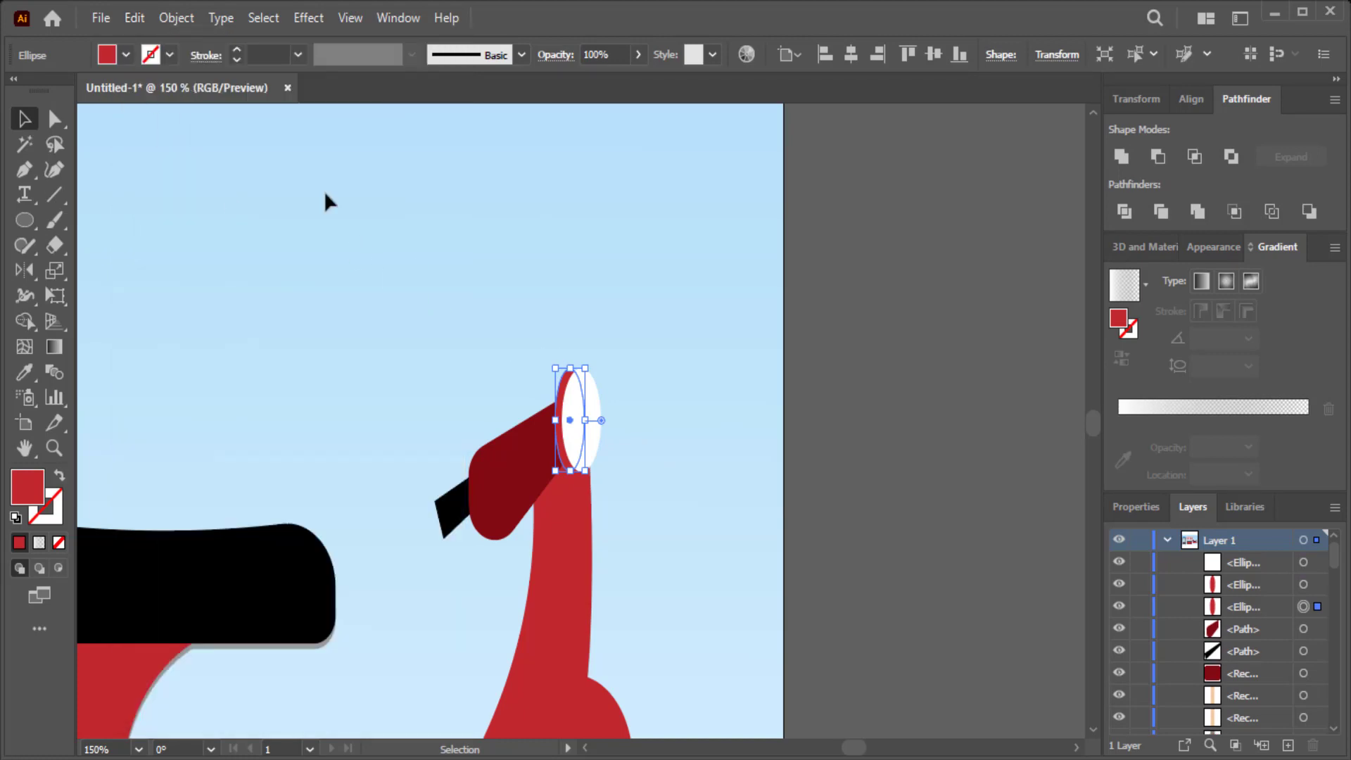
left_click(127, 56)
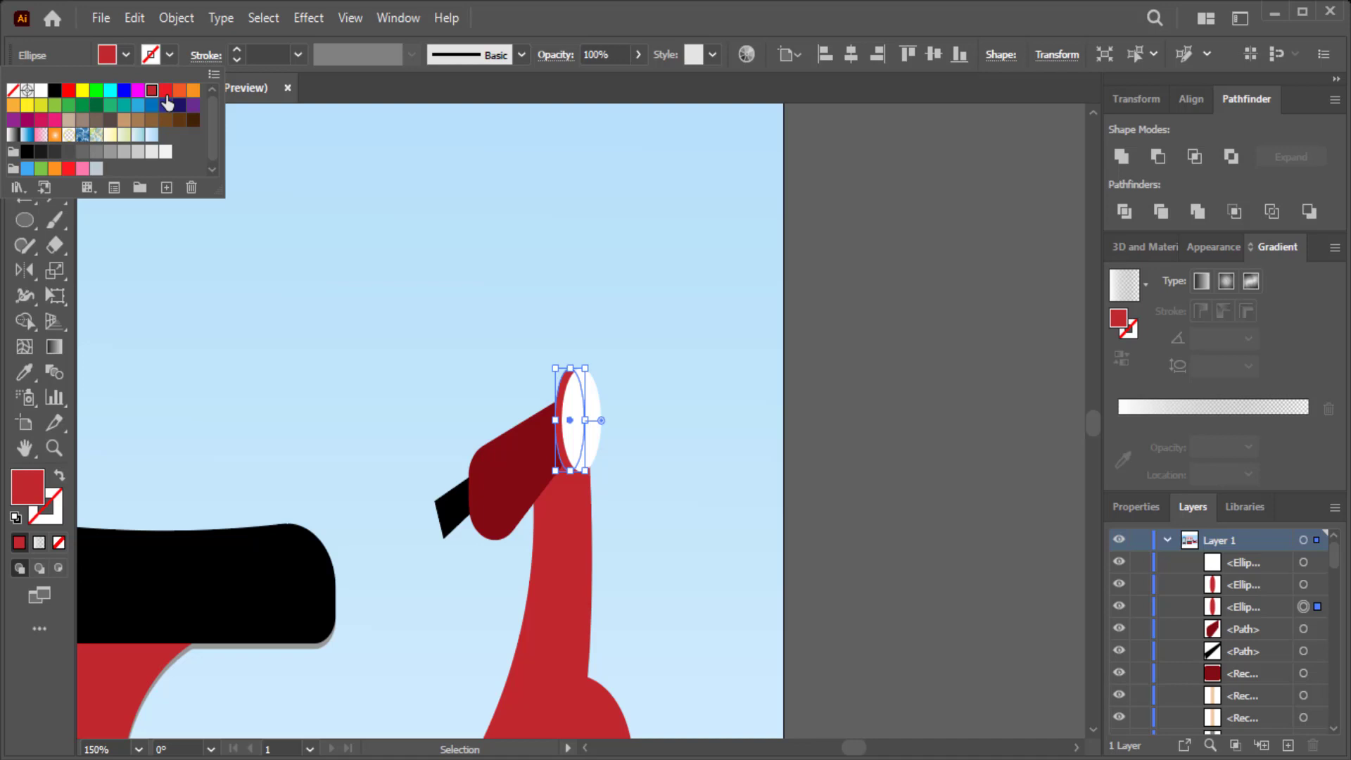
left_click(213, 255)
key("i")
left_click(485, 493)
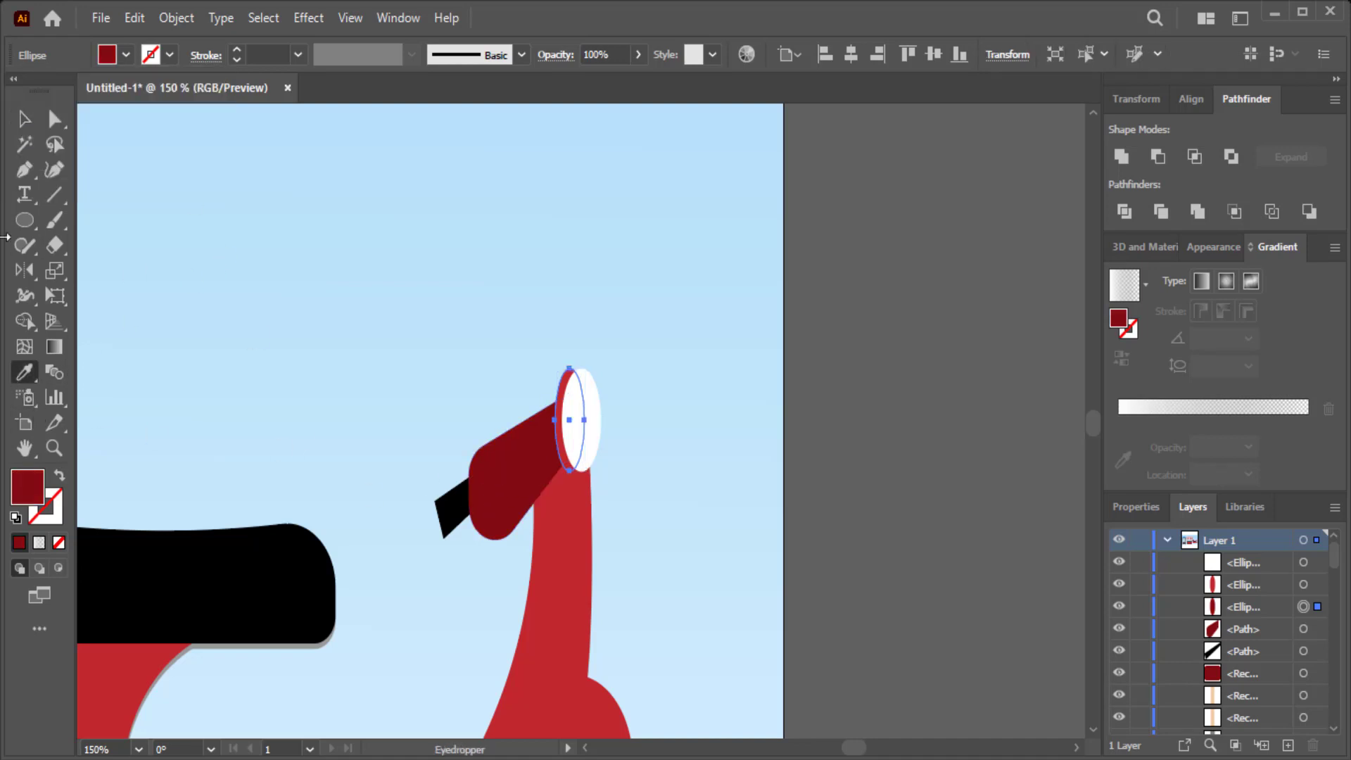
- Enlarge the dark red back oval taller and wider to rim the headlight
key("v")
left_click_drag(556, 368, 543, 335)
left_click_drag(584, 406, 600, 406)
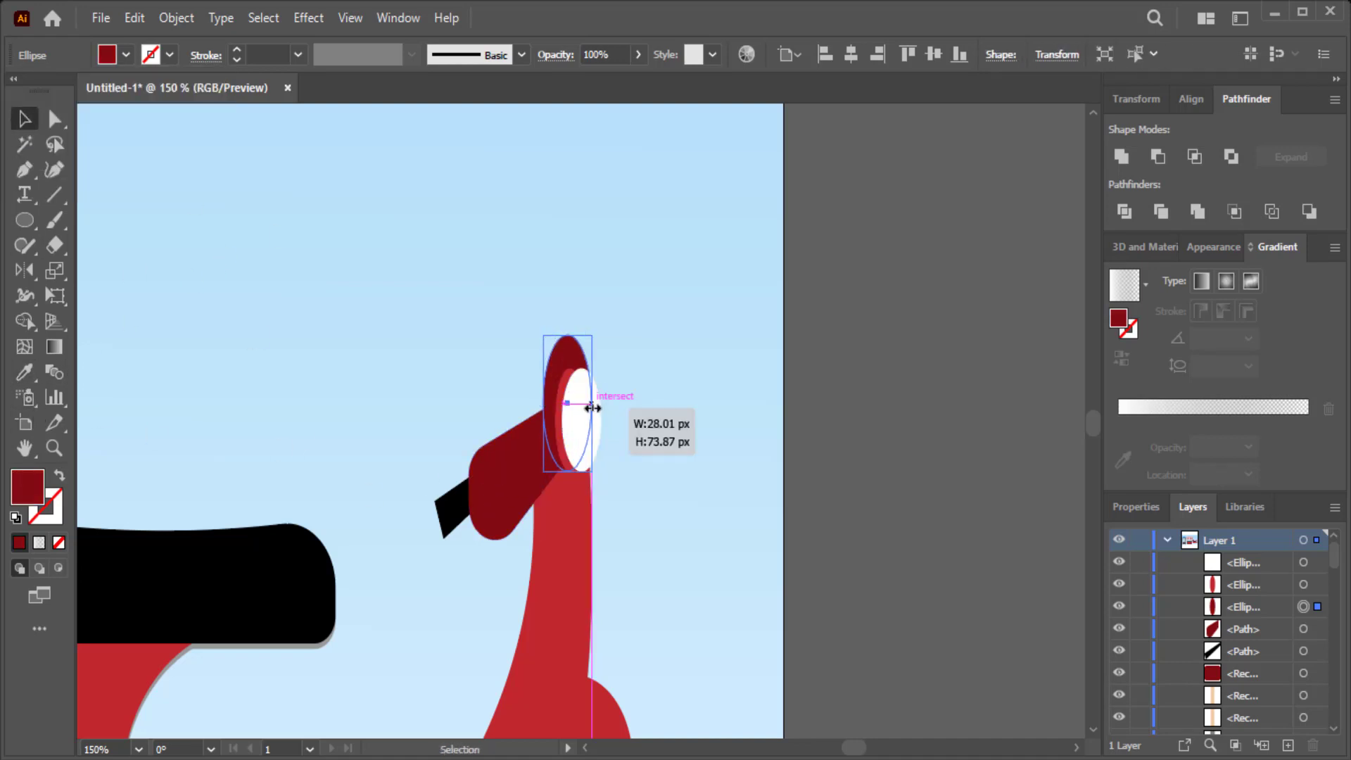
left_click(669, 398)
left_click(572, 348)
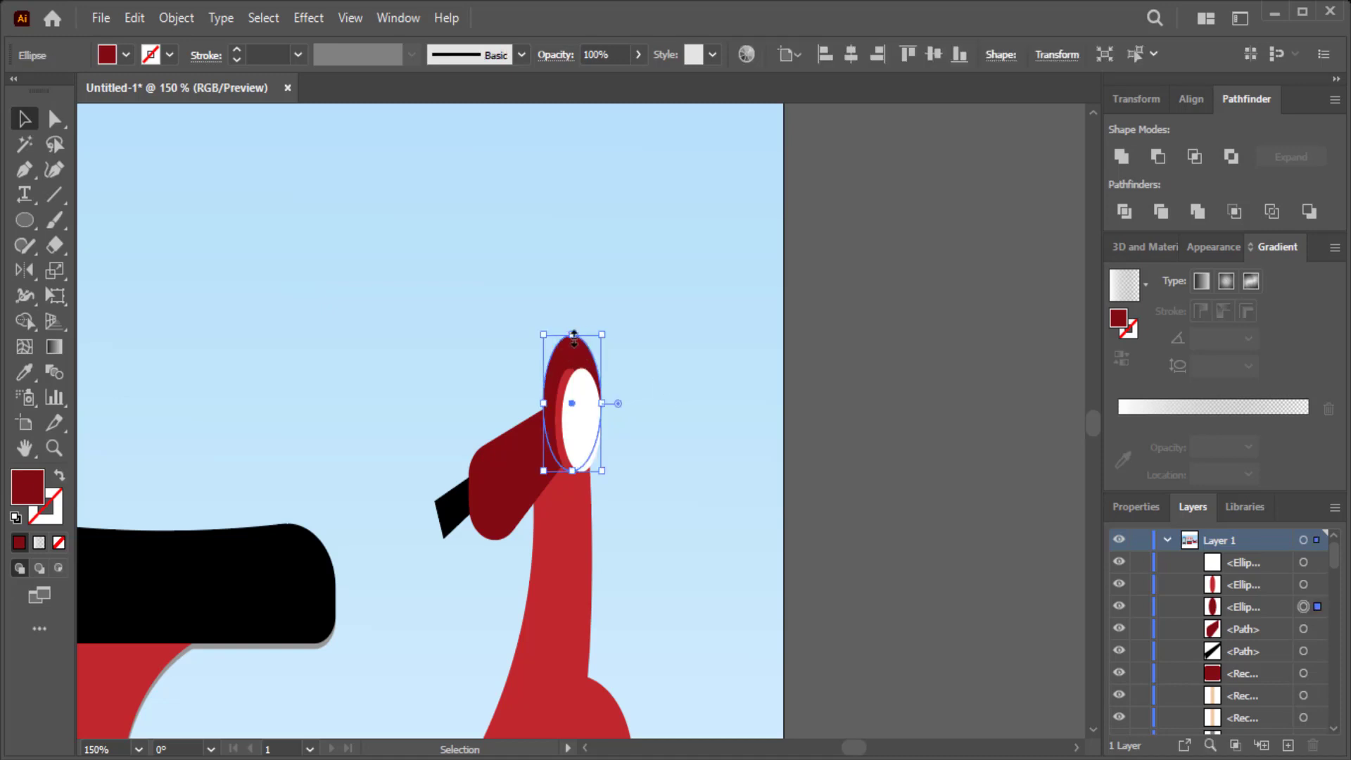
left_click_drag(572, 335, 575, 366)
left_click(643, 311)
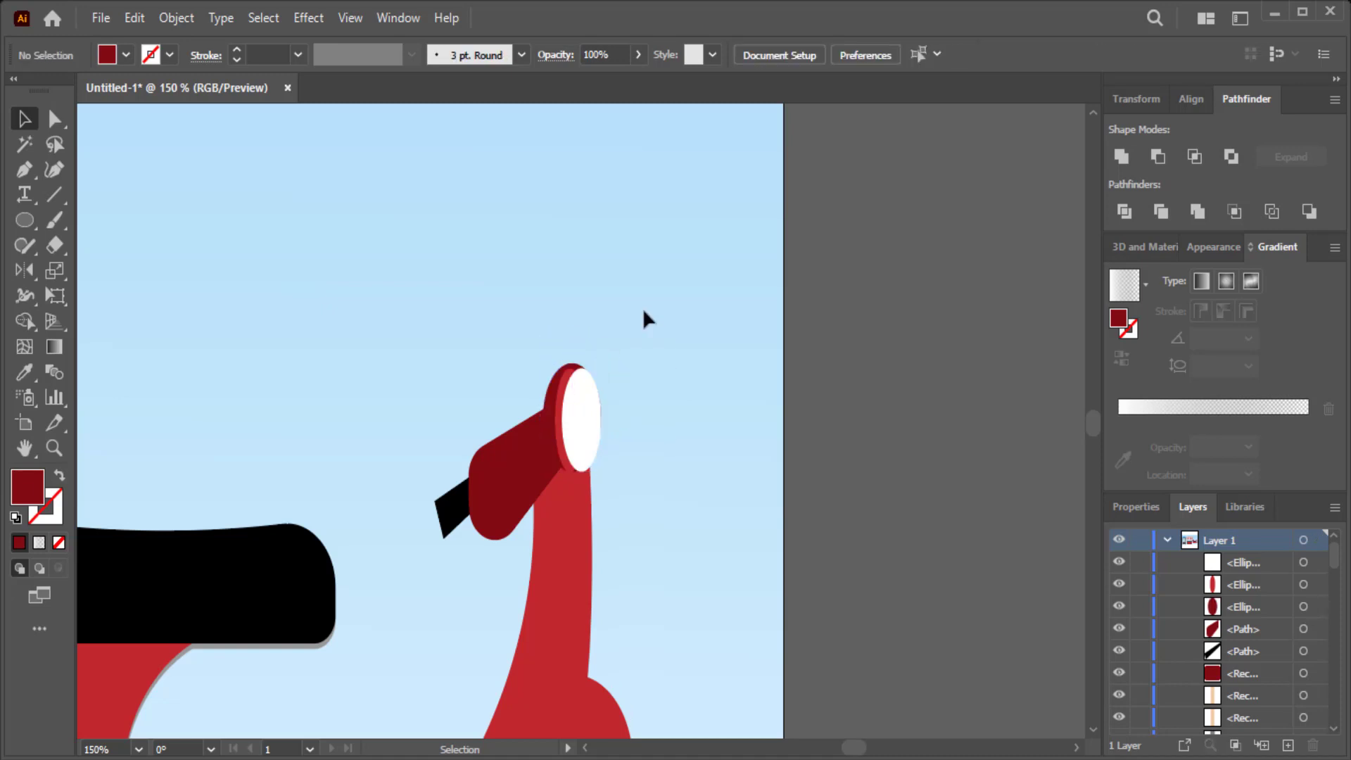
left_click(450, 508)
- Draw a circle above the scooter filled with the backrest's dark red
left_click(388, 406)
key("ctrl+minus")
key("ctrl+minus")
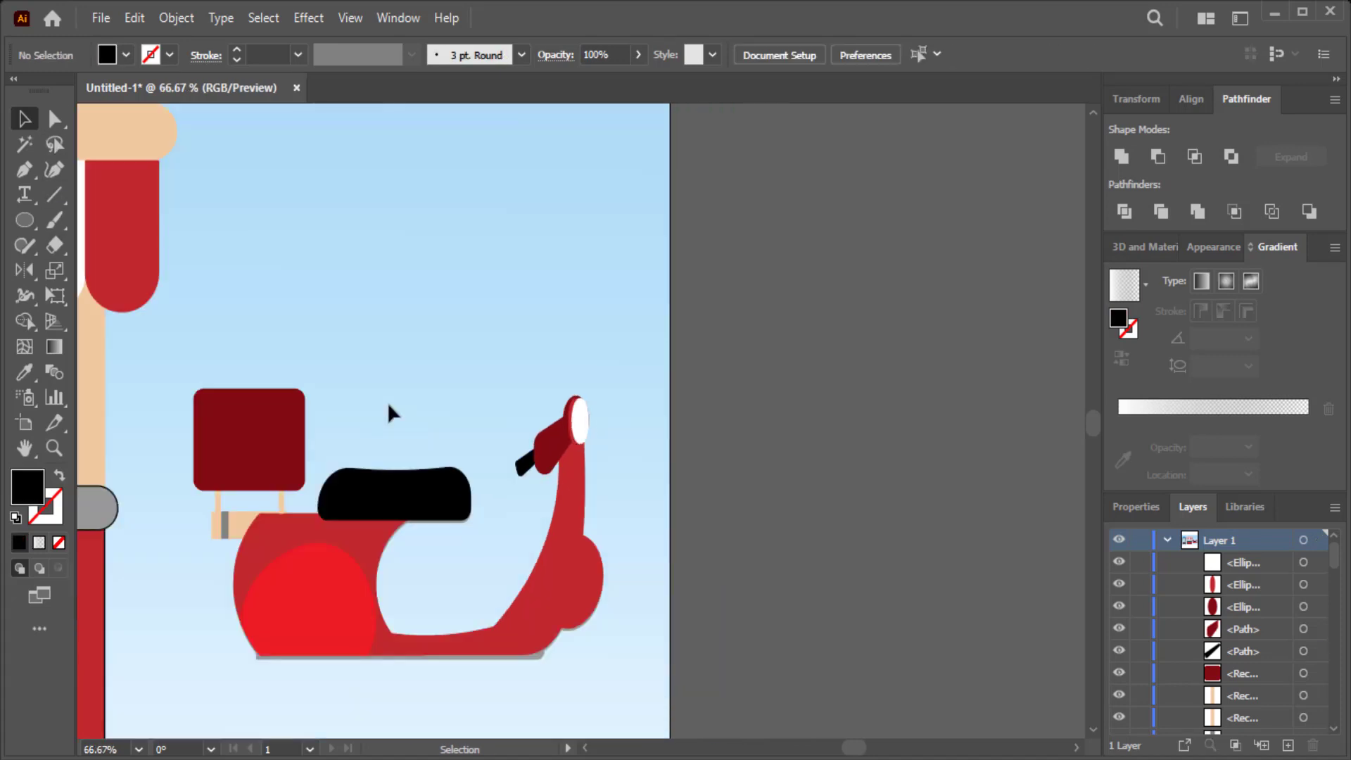
scroll(333, 243, "up", 2)
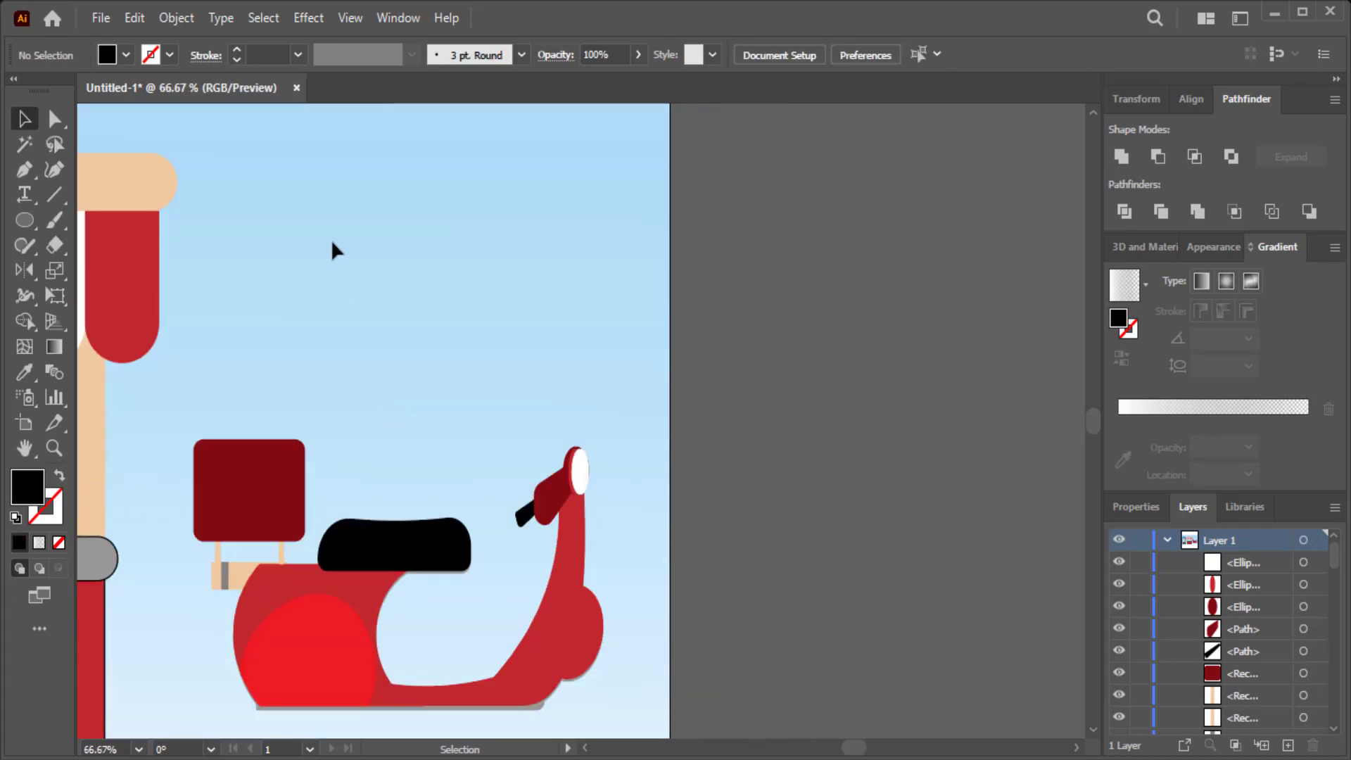
left_click_drag(563, 211, 458, 324)
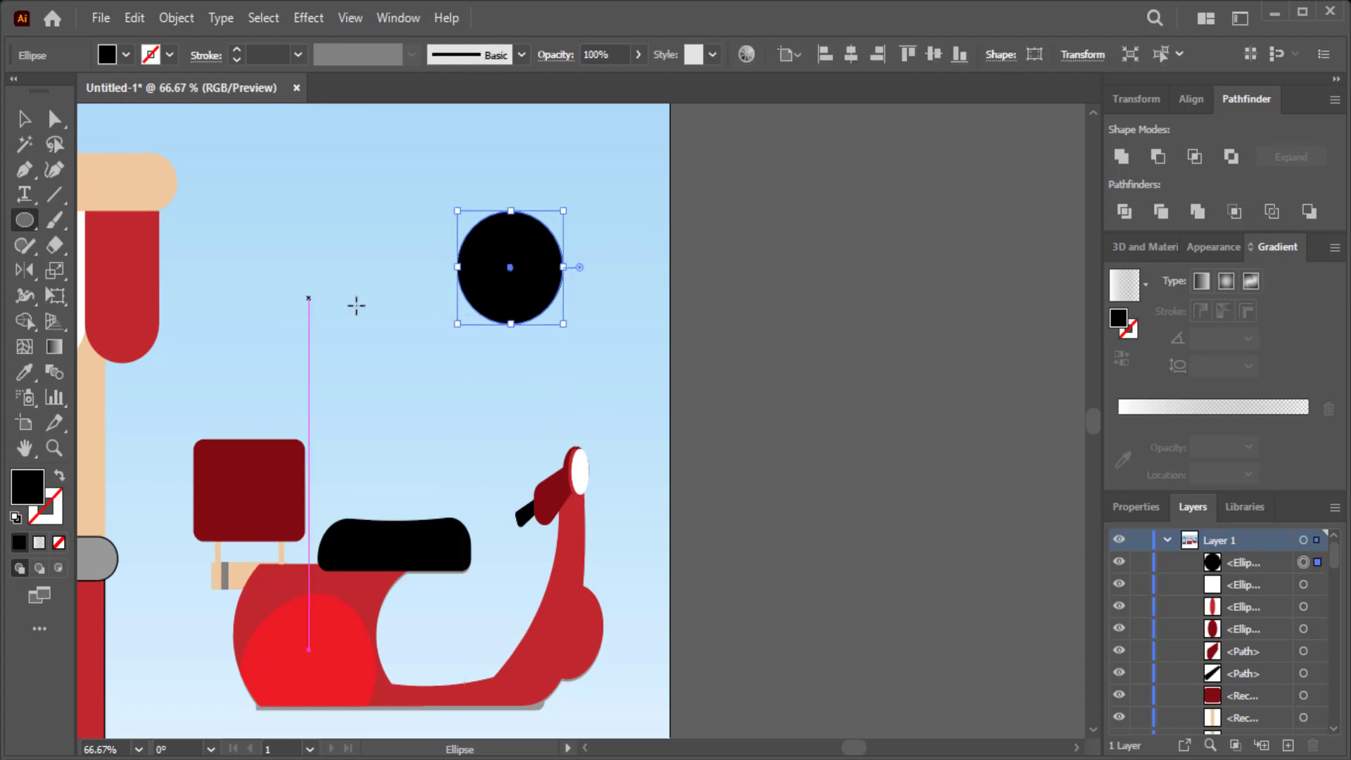
left_click(24, 372)
left_click(250, 492)
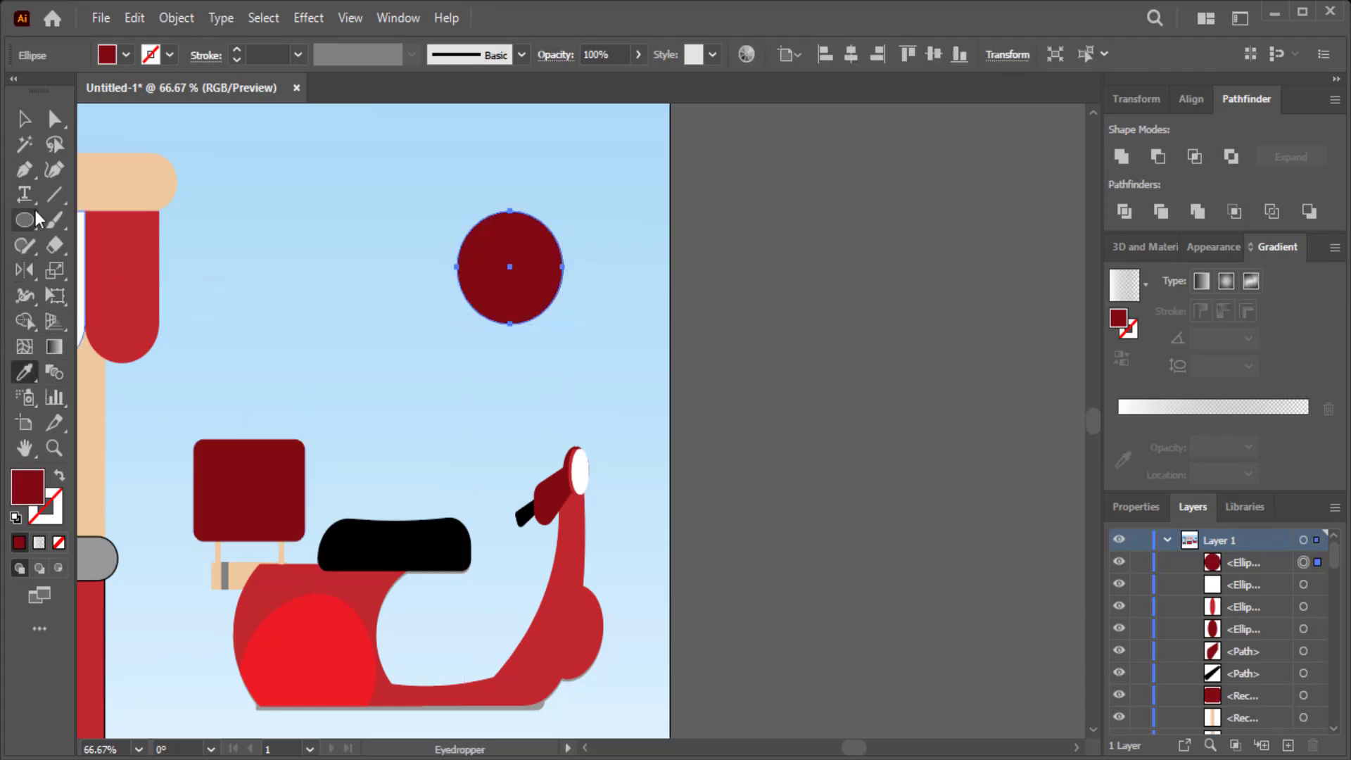
- Cut the circle's lower-right quarter away with a rectangle and select its corner points for rounding
left_click_drag(38, 220, 91, 220)
left_click_drag(607, 267, 503, 340)
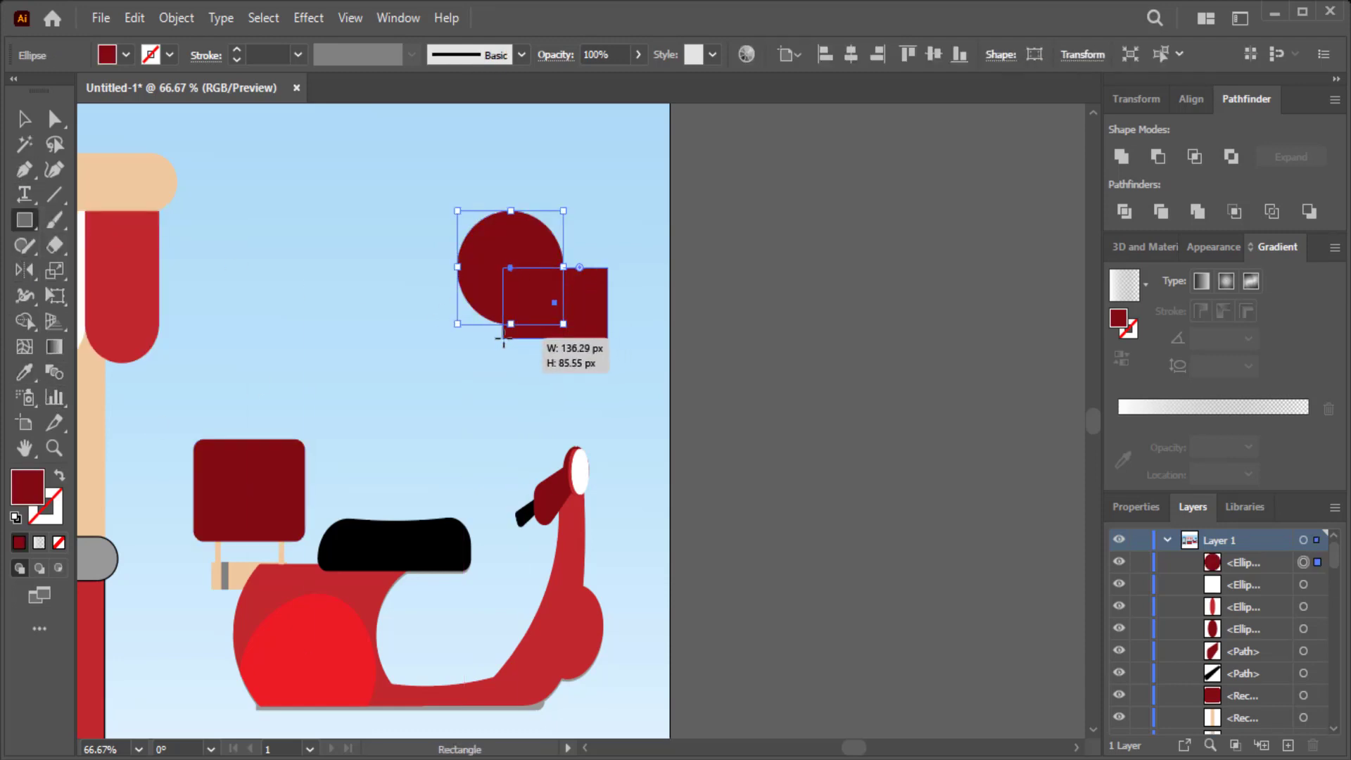
left_click(23, 118)
left_click(550, 265, "shift")
left_click(1157, 156)
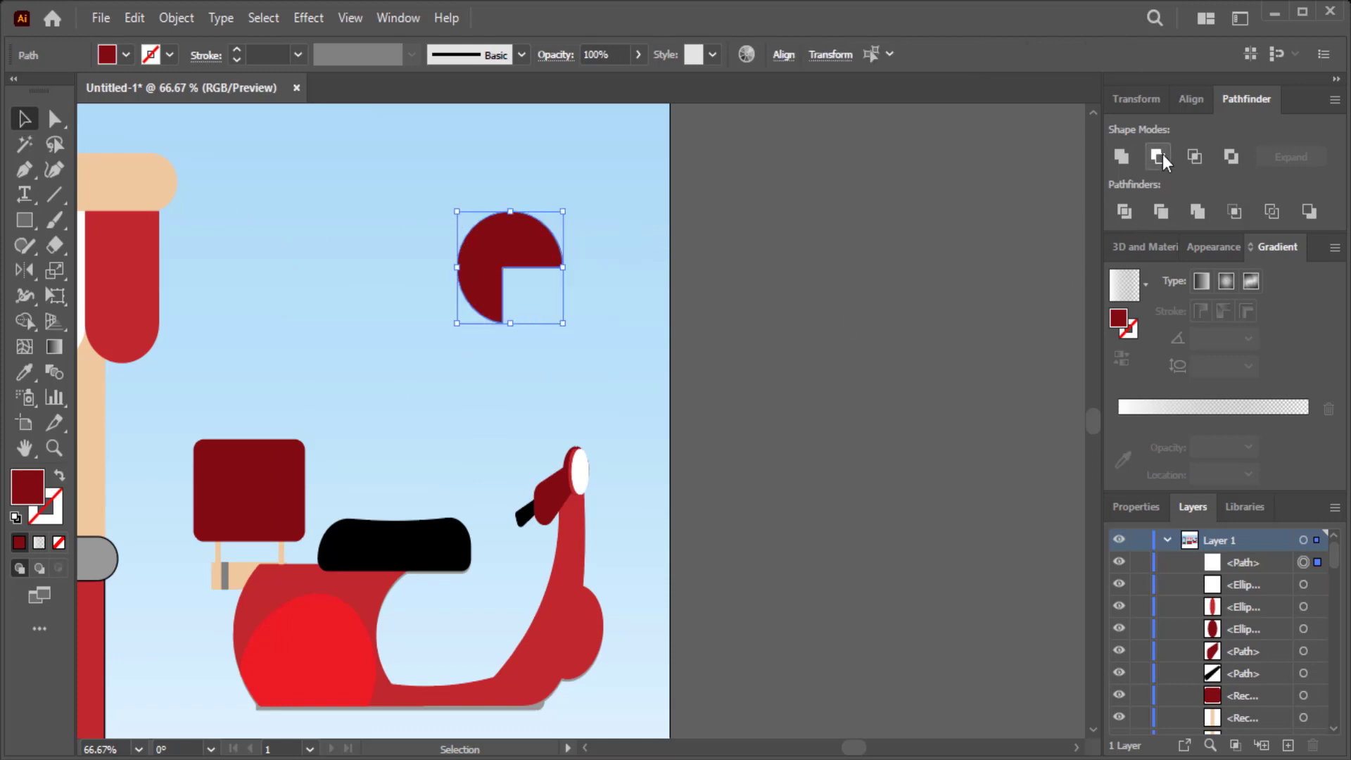
left_click(533, 307)
left_click(486, 289)
key("a")
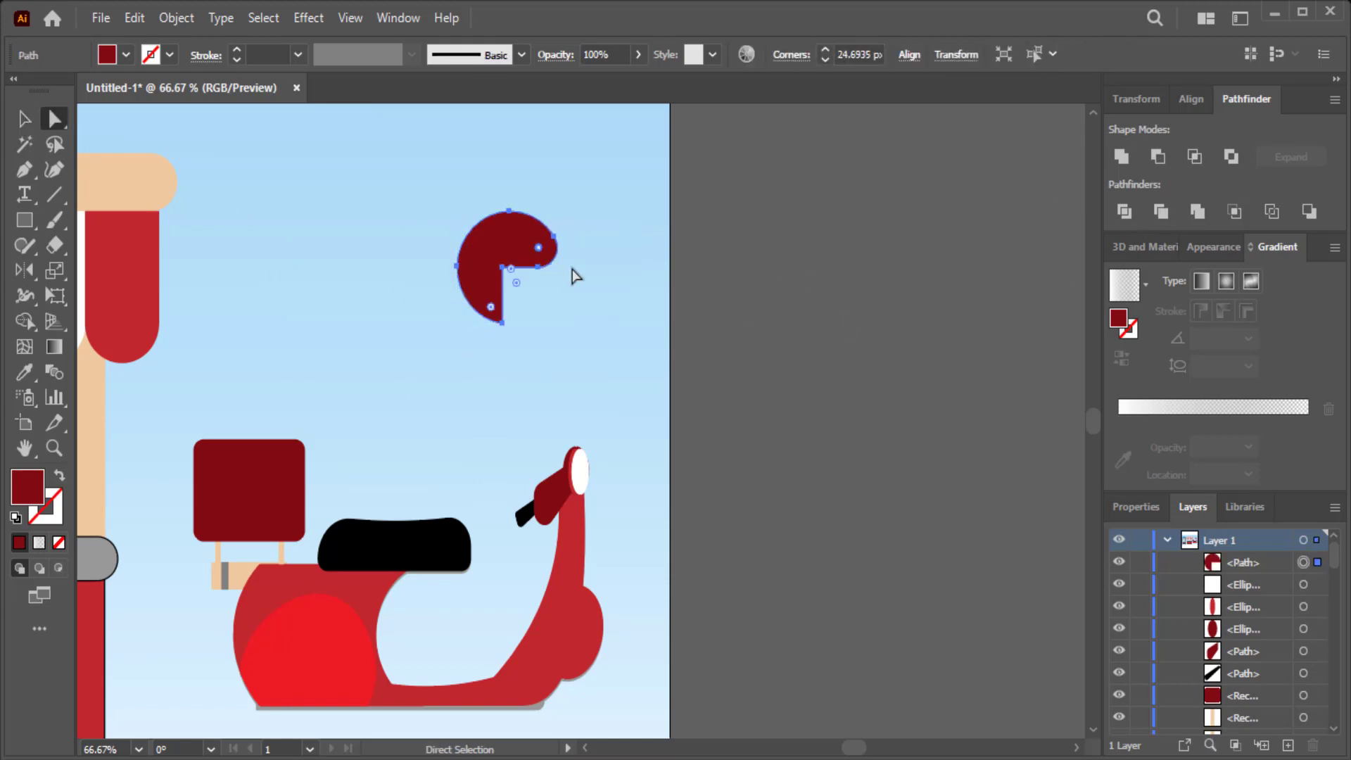
left_click(642, 311)
left_click(476, 272)
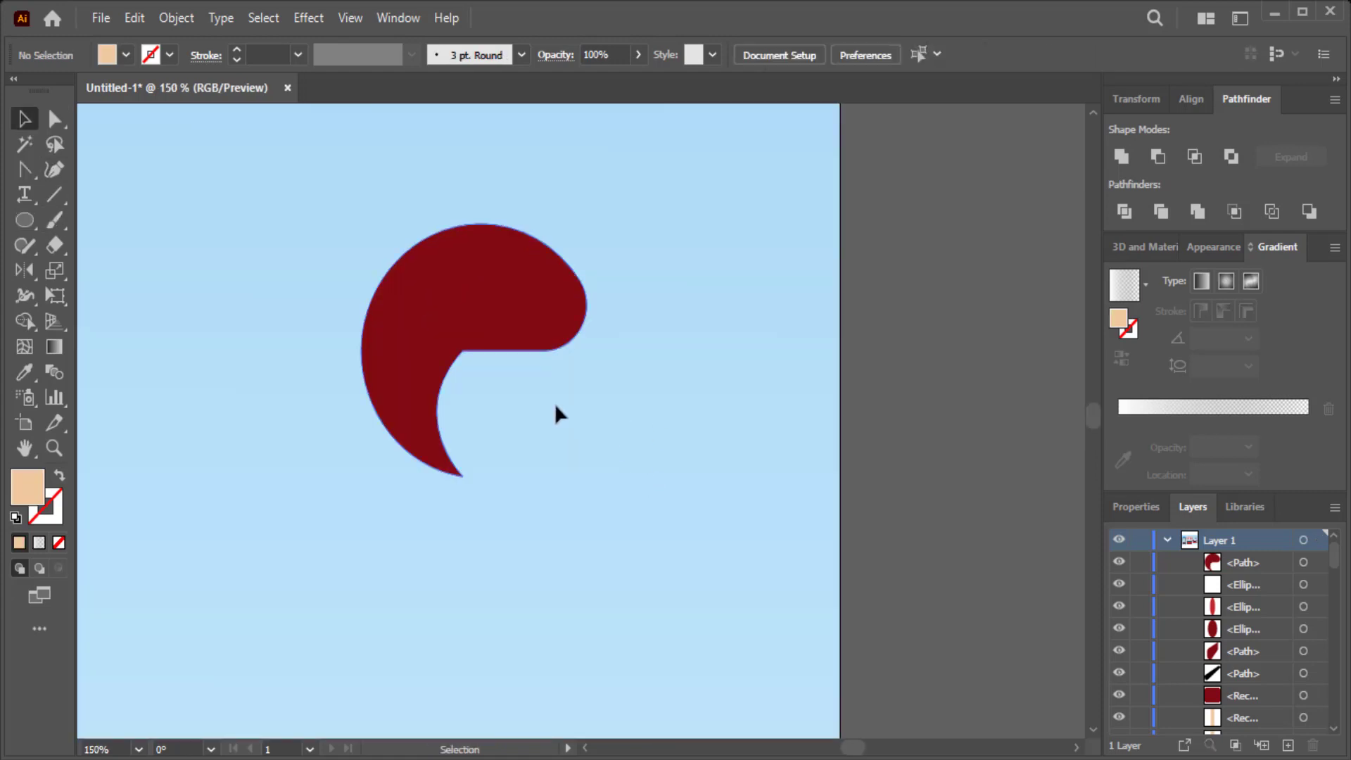
- Pen-draw the face profile outline from the hook's inner tip around the chin
left_click(34, 175)
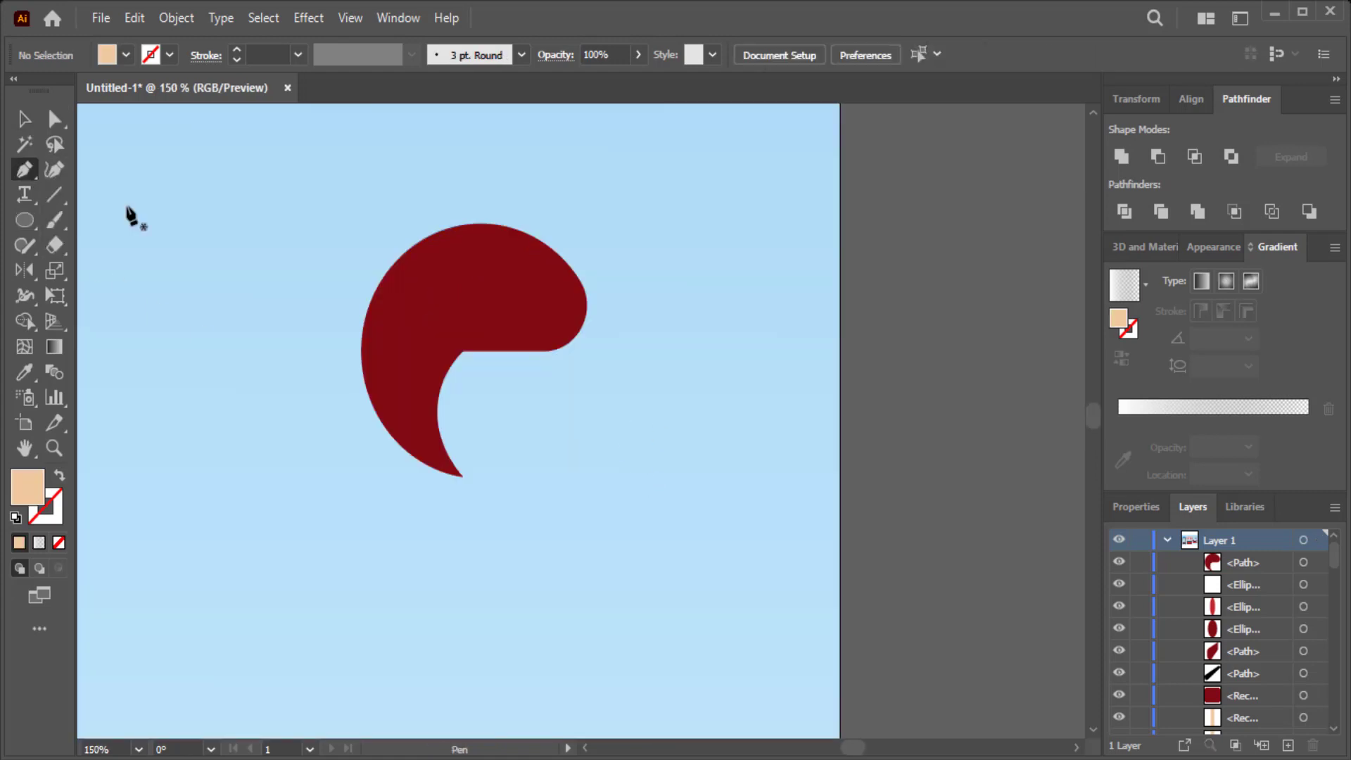
left_click(563, 331)
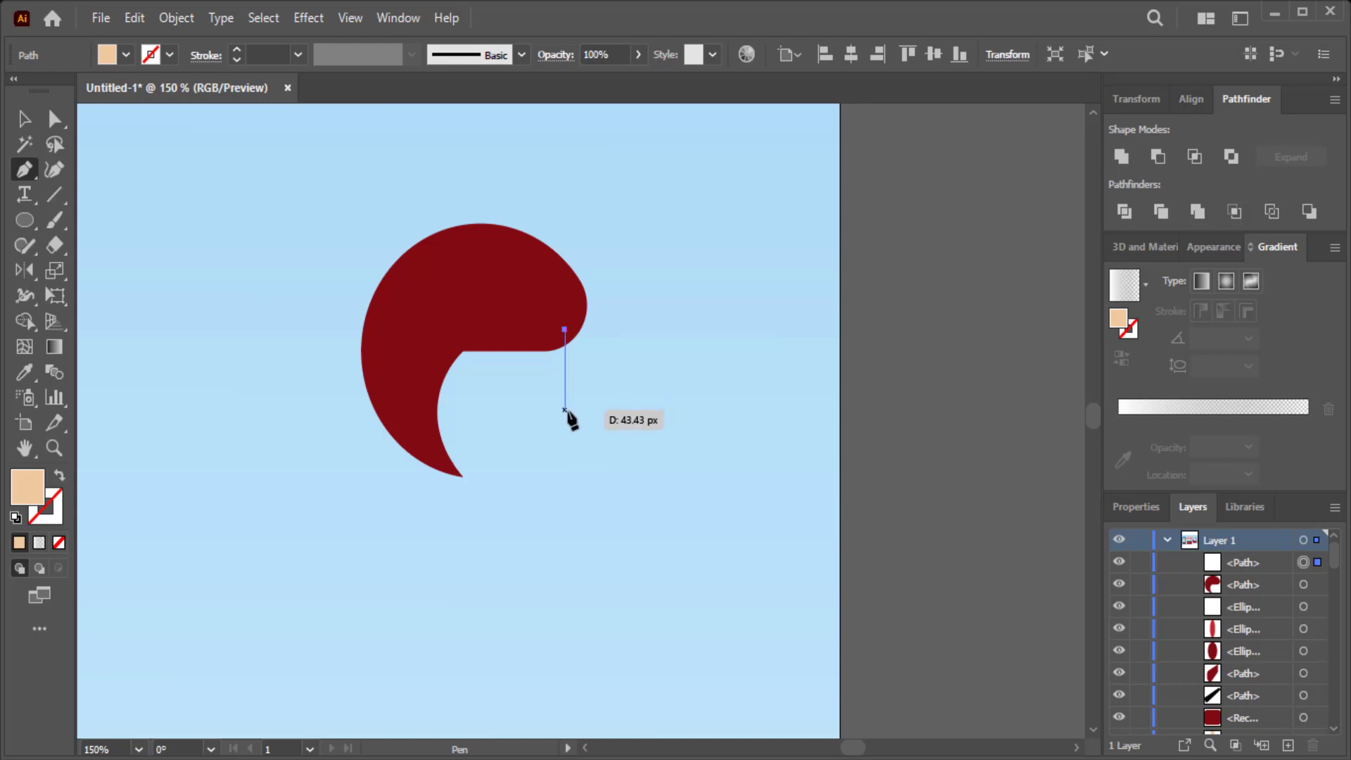
left_click_drag(565, 402, 558, 410)
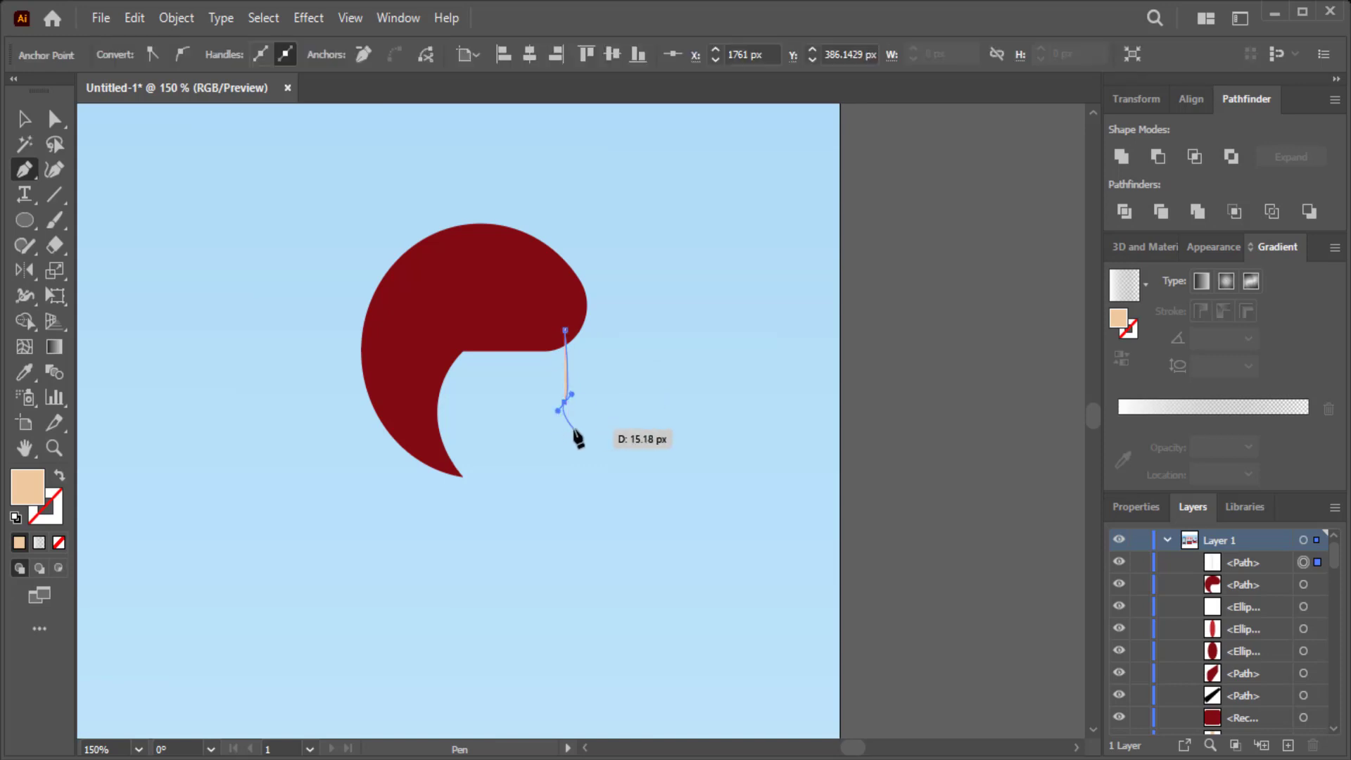
key("ctrl+z")
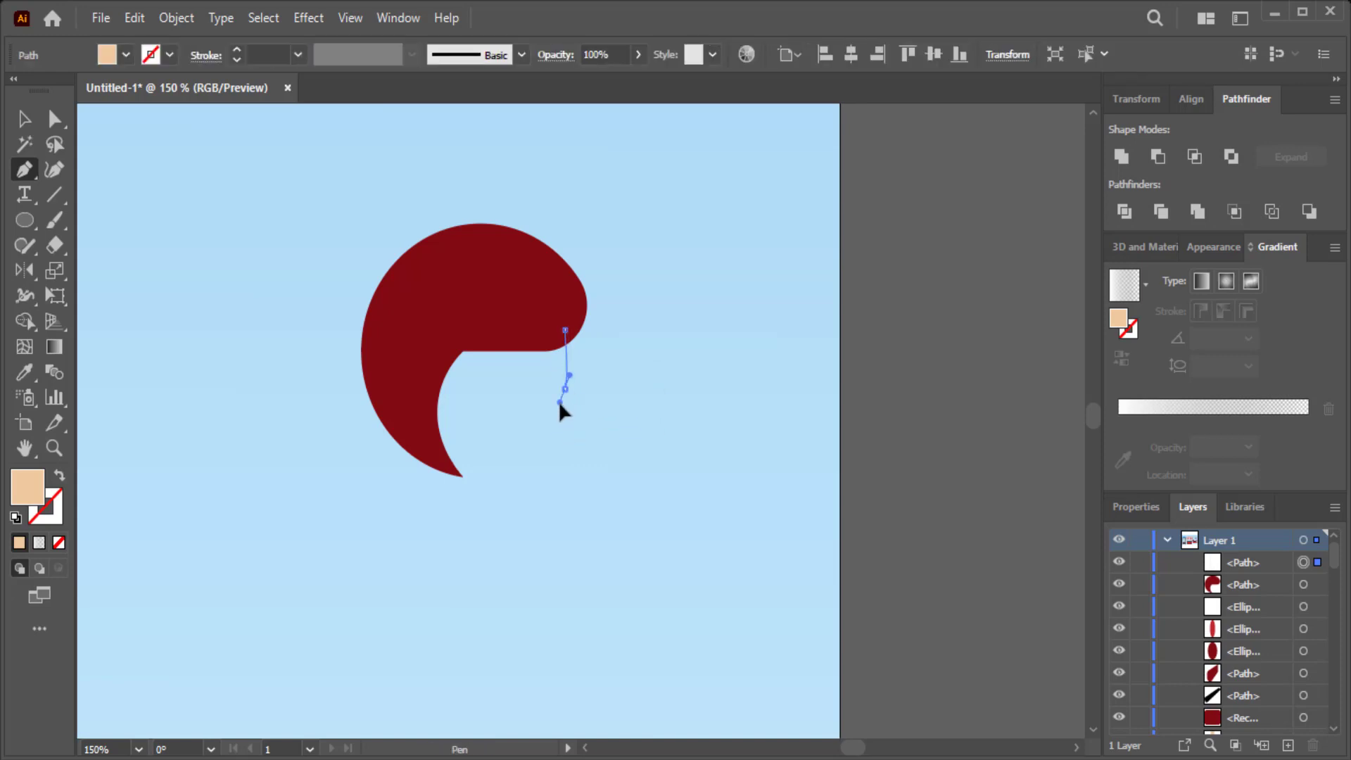
mouse_move(574, 420)
left_mouse_down()
mouse_move(555, 489)
mouse_move(479, 485)
left_mouse_up()
left_click(445, 471)
left_click_drag(412, 364, 422, 341)
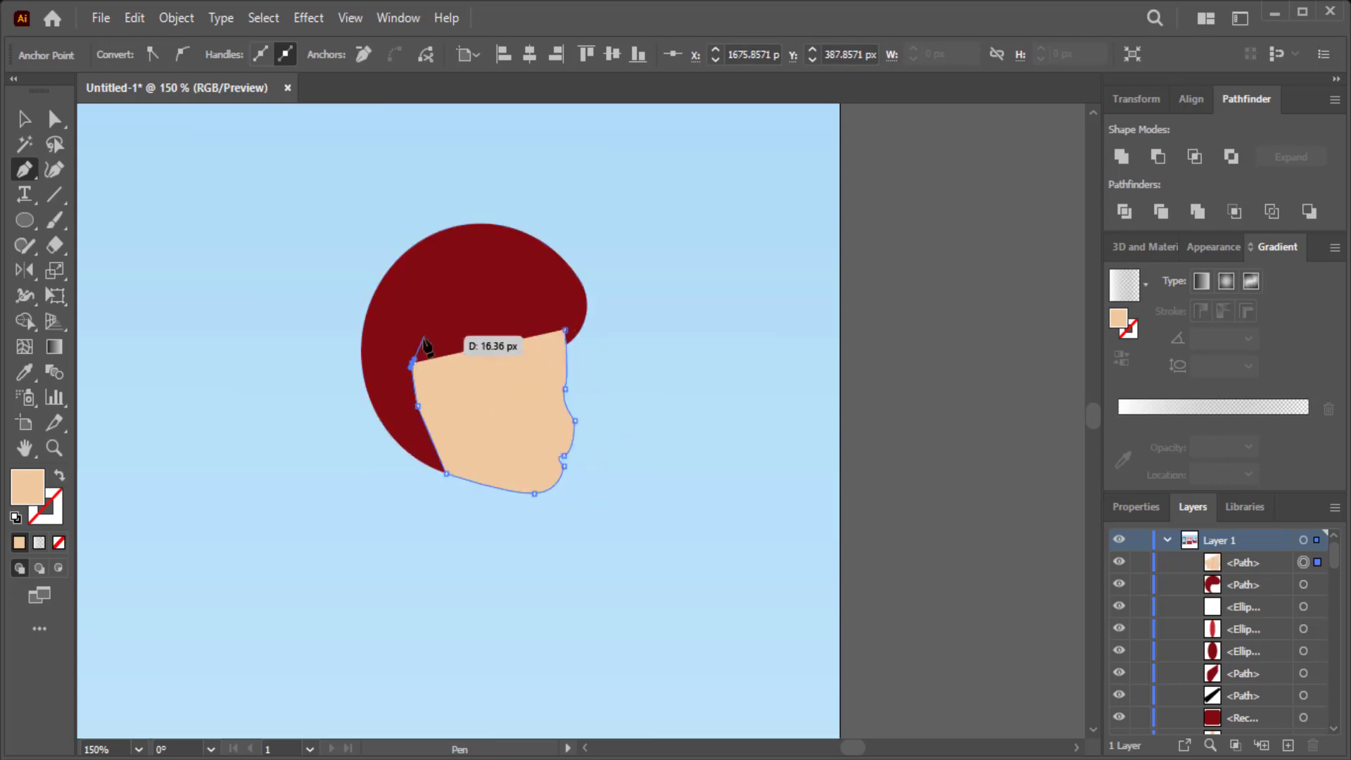
left_click(429, 326)
left_click(500, 304)
left_click_drag(565, 328, 573, 337)
key("v")
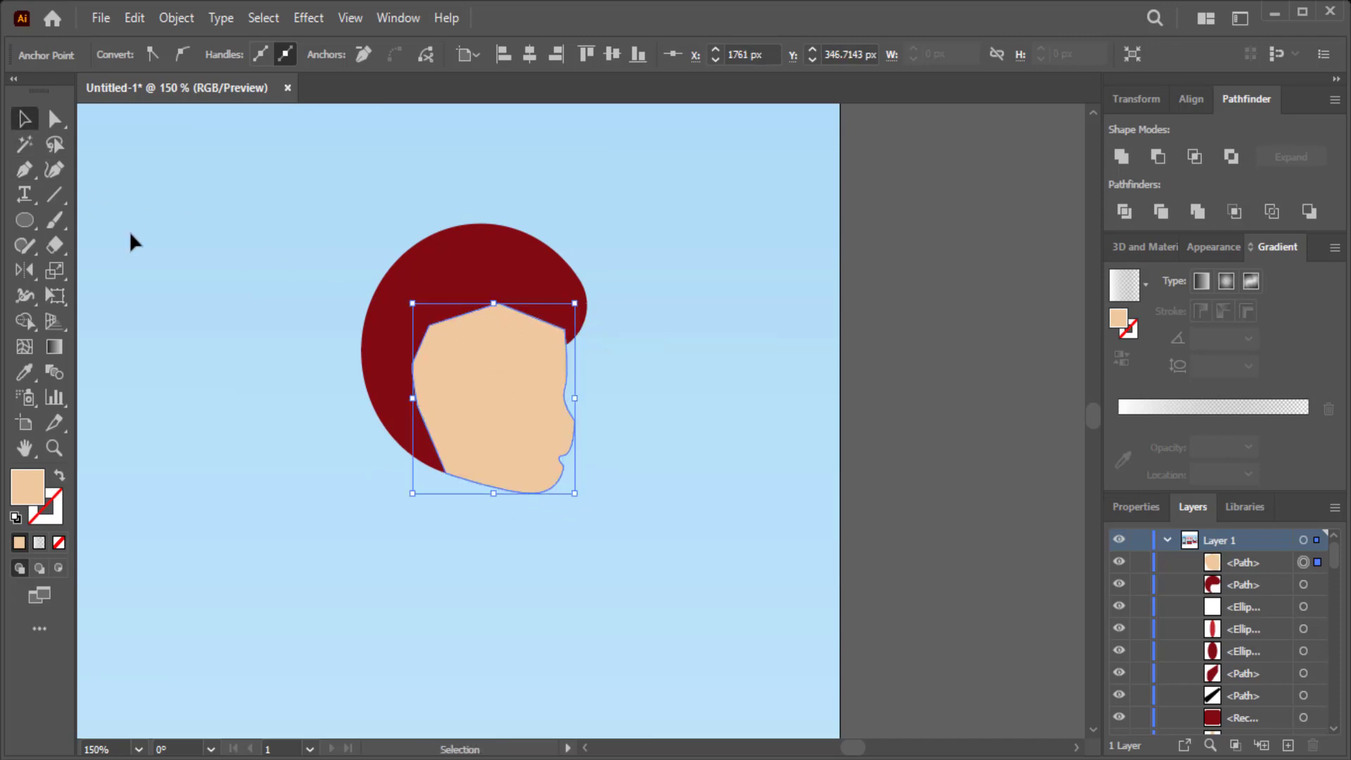
- Bring the dark red hair shape in front of the face
left_click(133, 238)
right_click(389, 351)
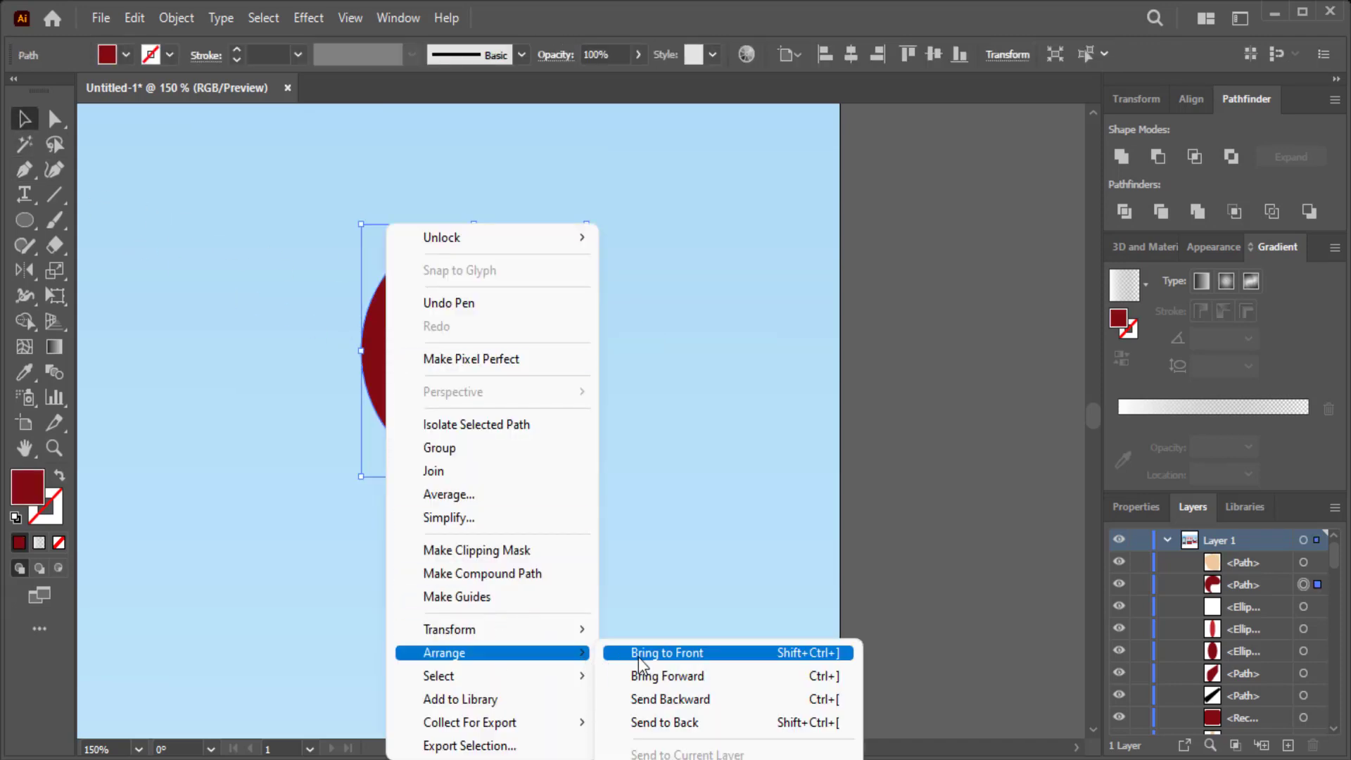
left_click(640, 649)
left_click(638, 546)
left_click(540, 472)
left_click(667, 498)
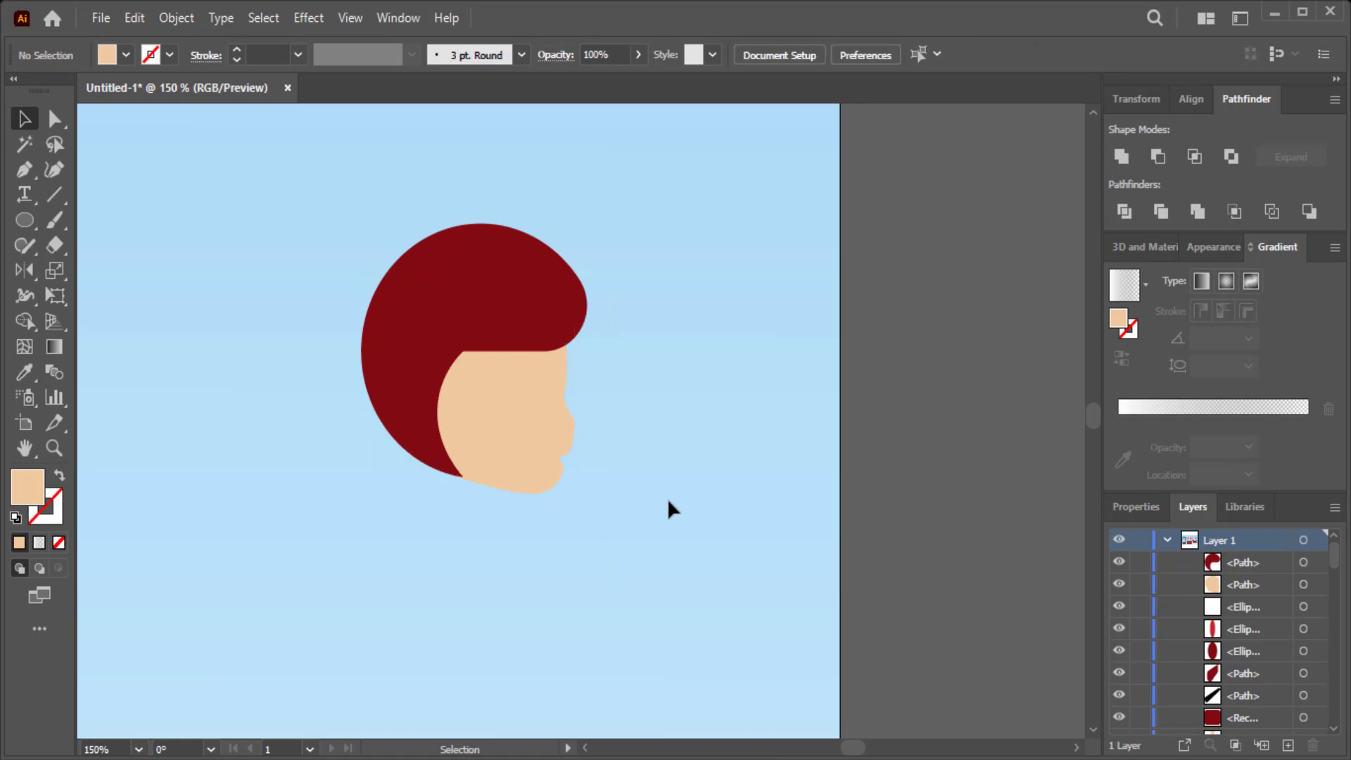
- Draw a small neck rectangle below the chin and tilt it slightly clockwise
left_click(25, 220)
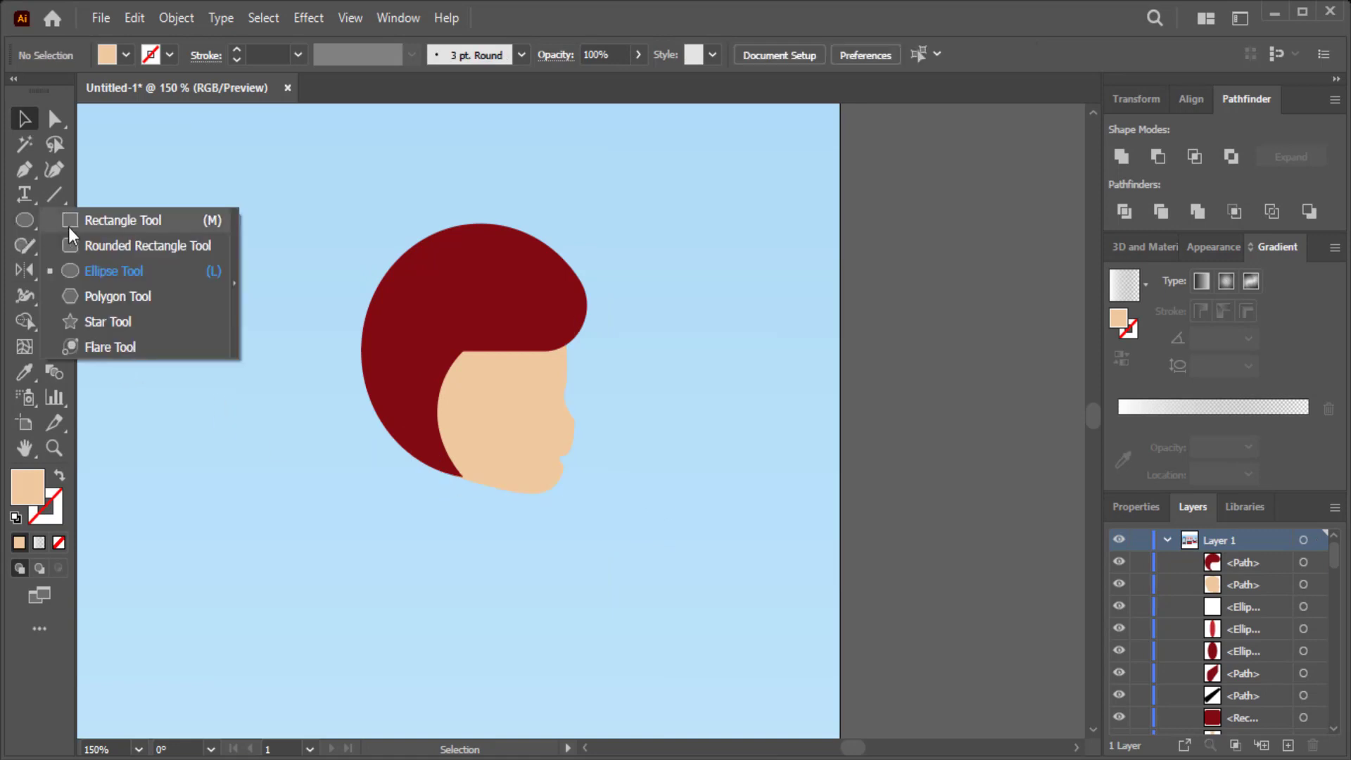
left_click(85, 223)
mouse_move(474, 454)
left_mouse_down()
mouse_move(446, 517)
mouse_move(482, 487)
left_mouse_up()
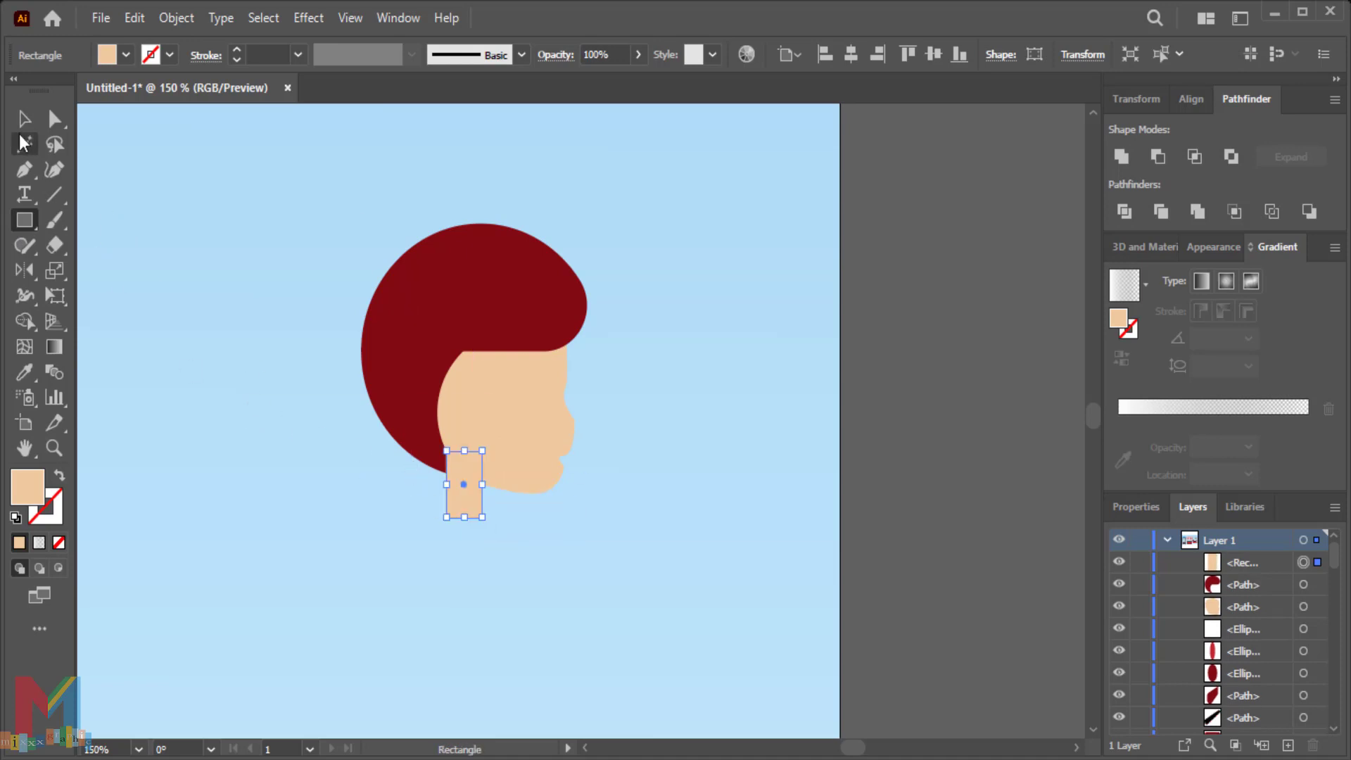
left_click(24, 118)
left_click_drag(488, 525, 482, 531)
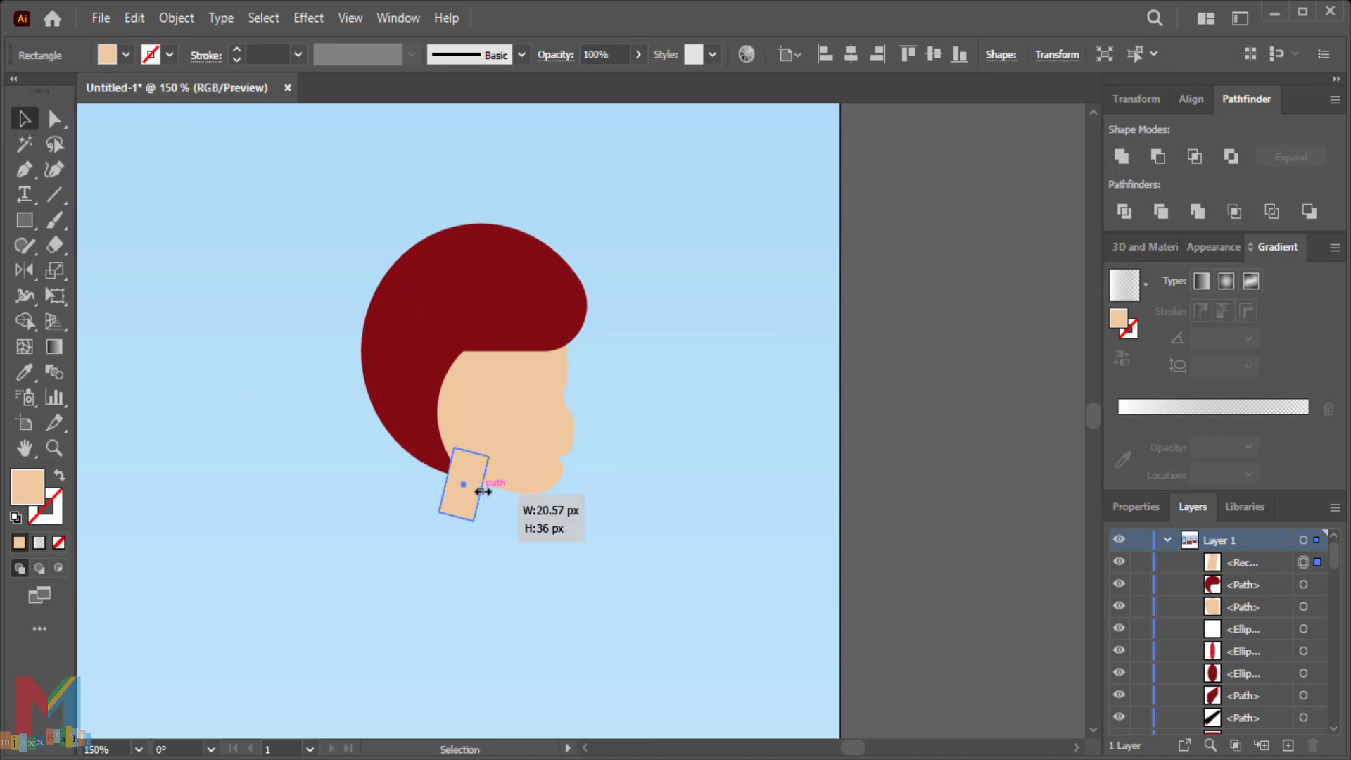
left_click(499, 532)
- Bring the hair and face together in front of the neck
left_click_drag(618, 335, 385, 420)
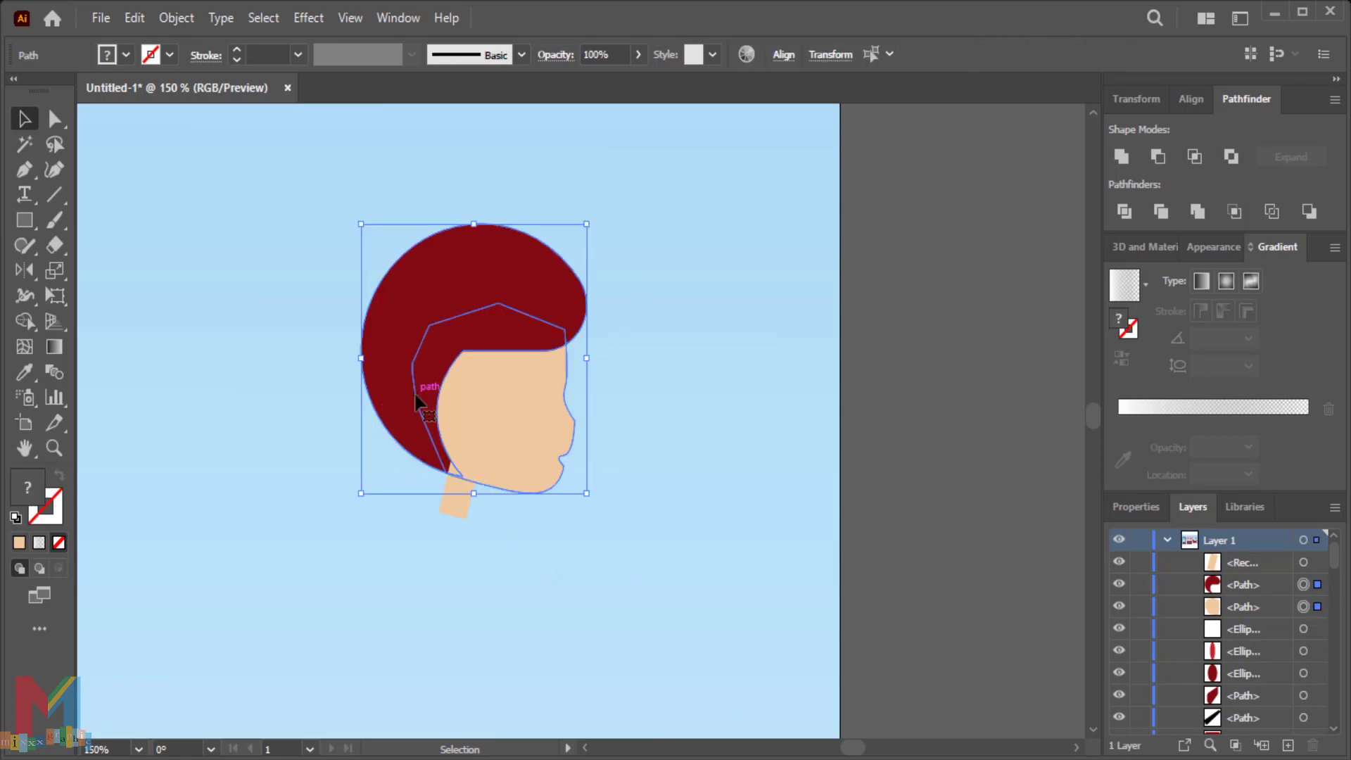
right_click(415, 279)
mouse_move(667, 657)
left_click(697, 652)
left_click(646, 568)
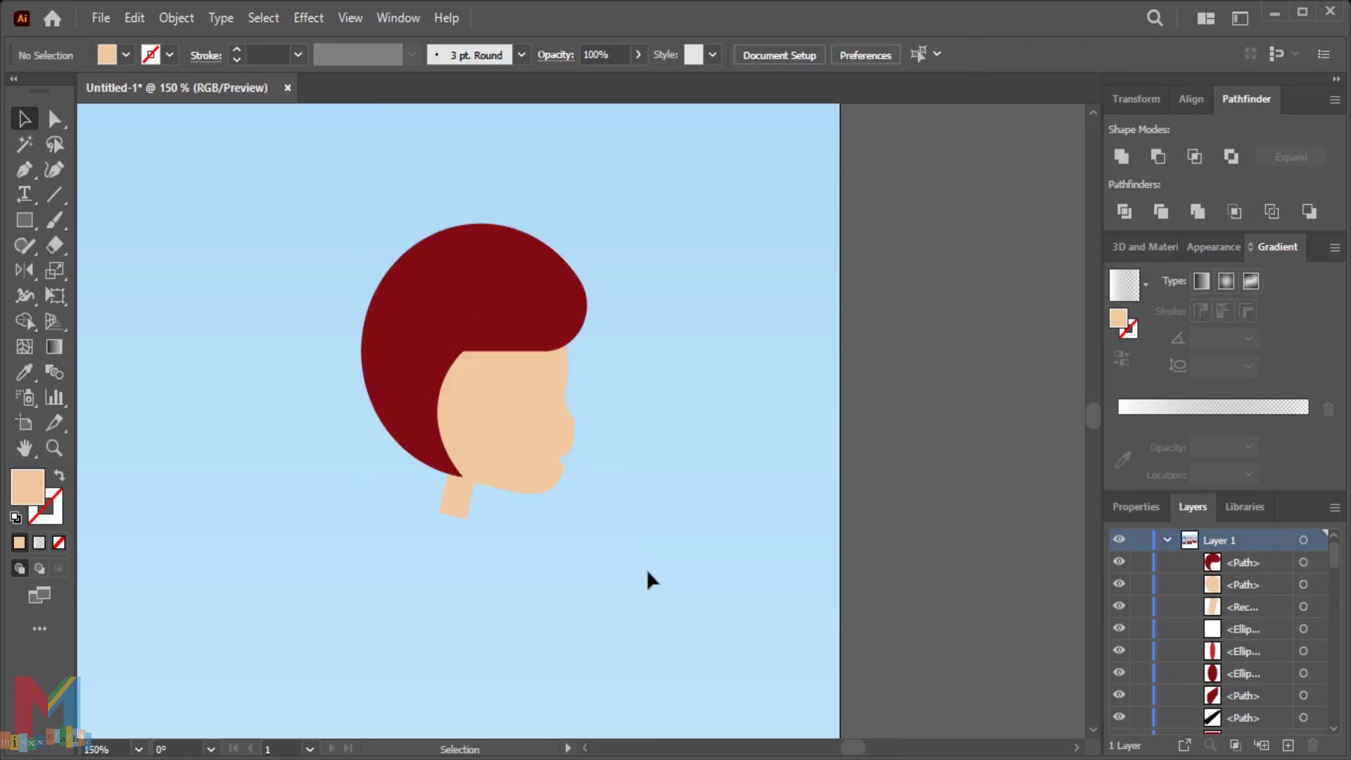
left_click(457, 503)
left_click(535, 536)
scroll(534, 536, "down", 3)
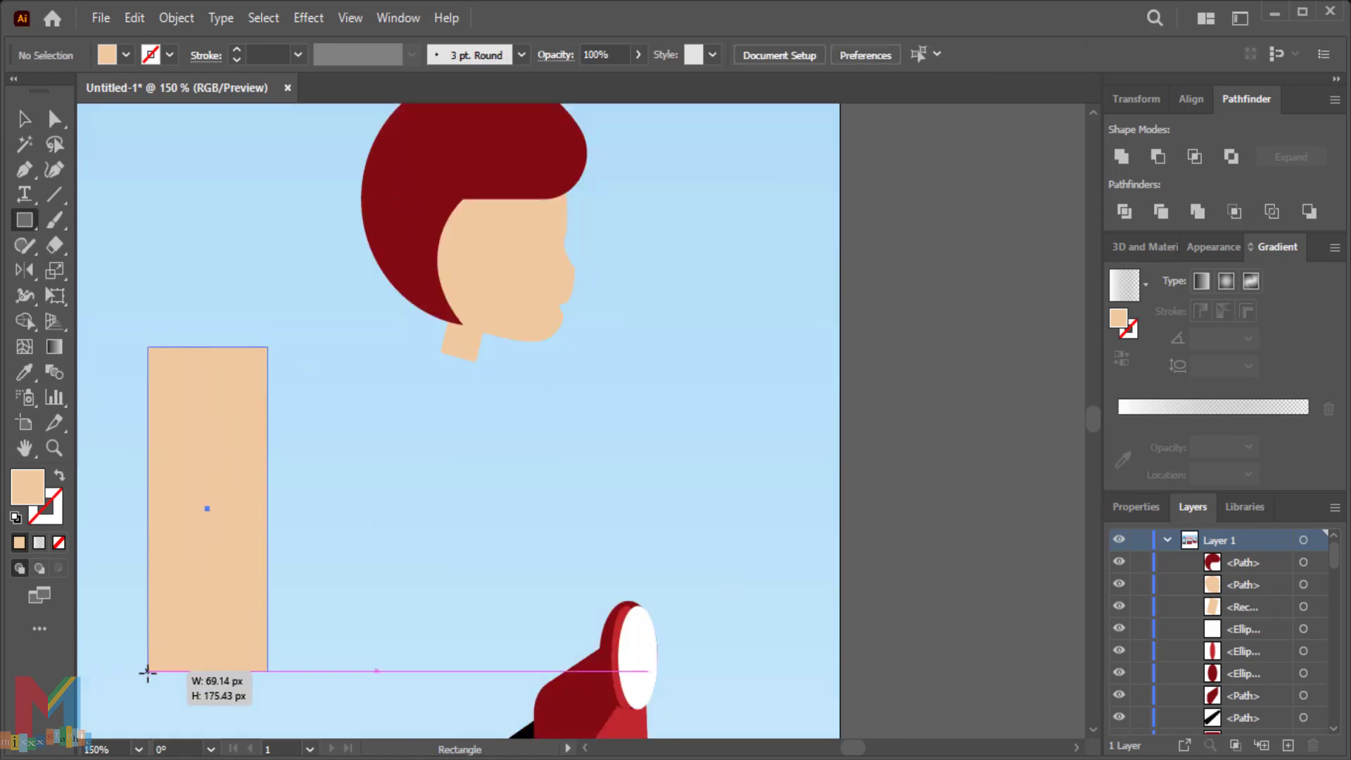
- Draw a tall torso rectangle in the hair's dark red with fully rounded top corners
left_click_drag(268, 346, 136, 680)
left_click(21, 377)
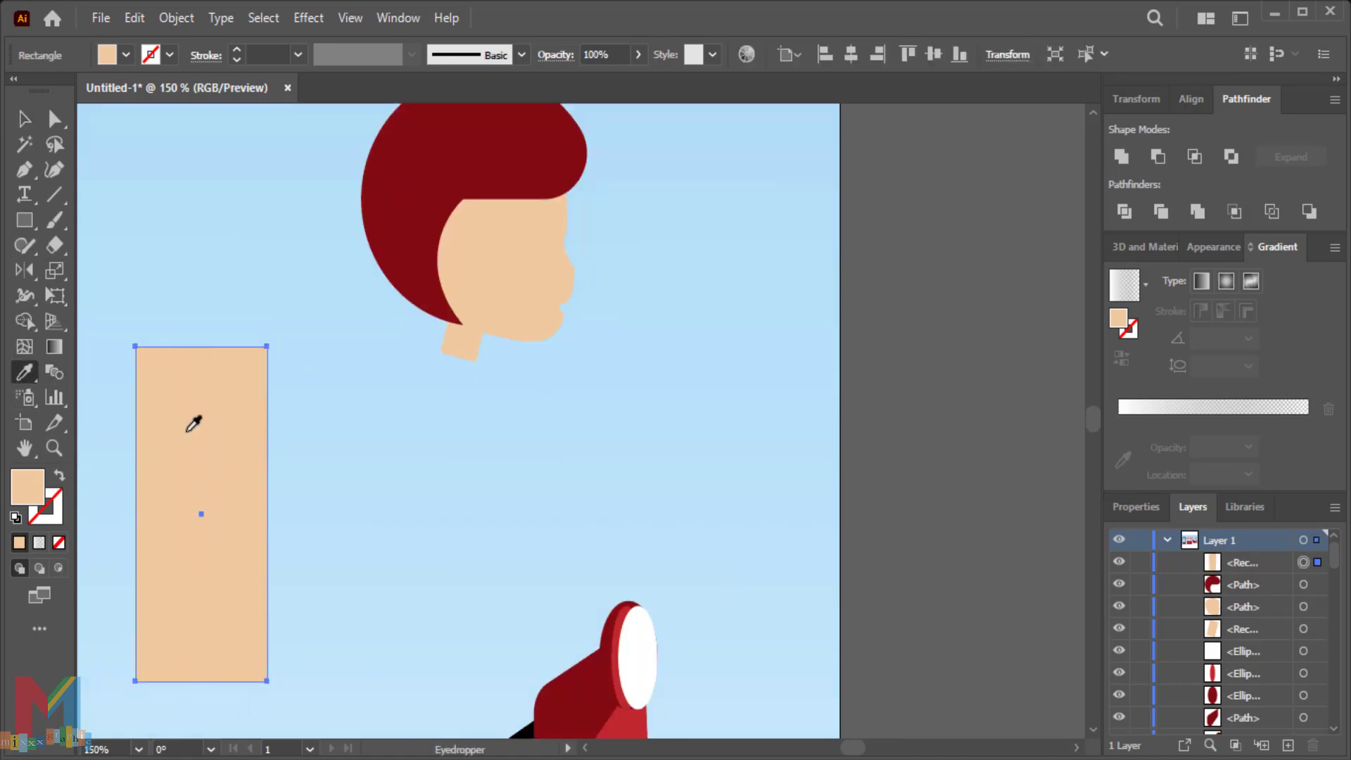
left_click(368, 263)
left_click(58, 123)
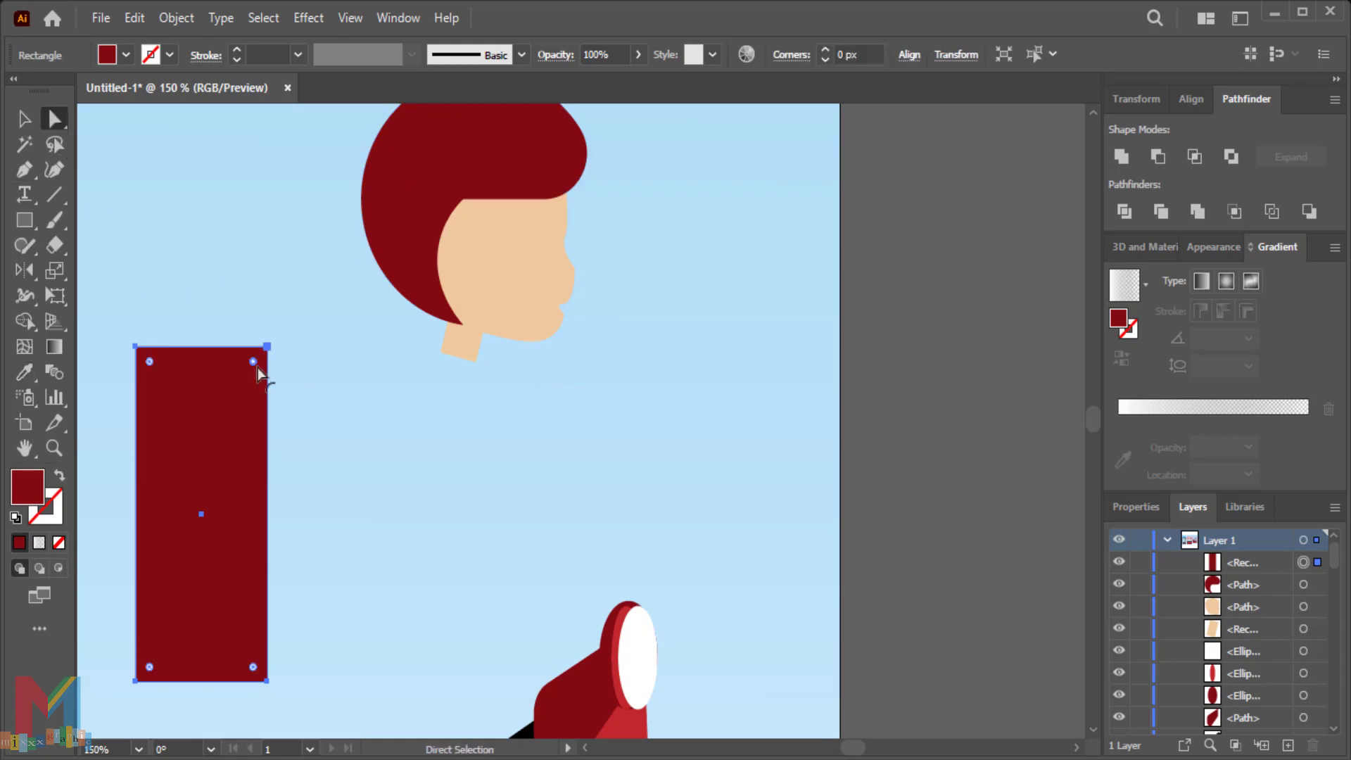
left_click_drag(149, 366, 185, 404)
- Tilt the torso clockwise and position it under the neck
left_click(23, 120)
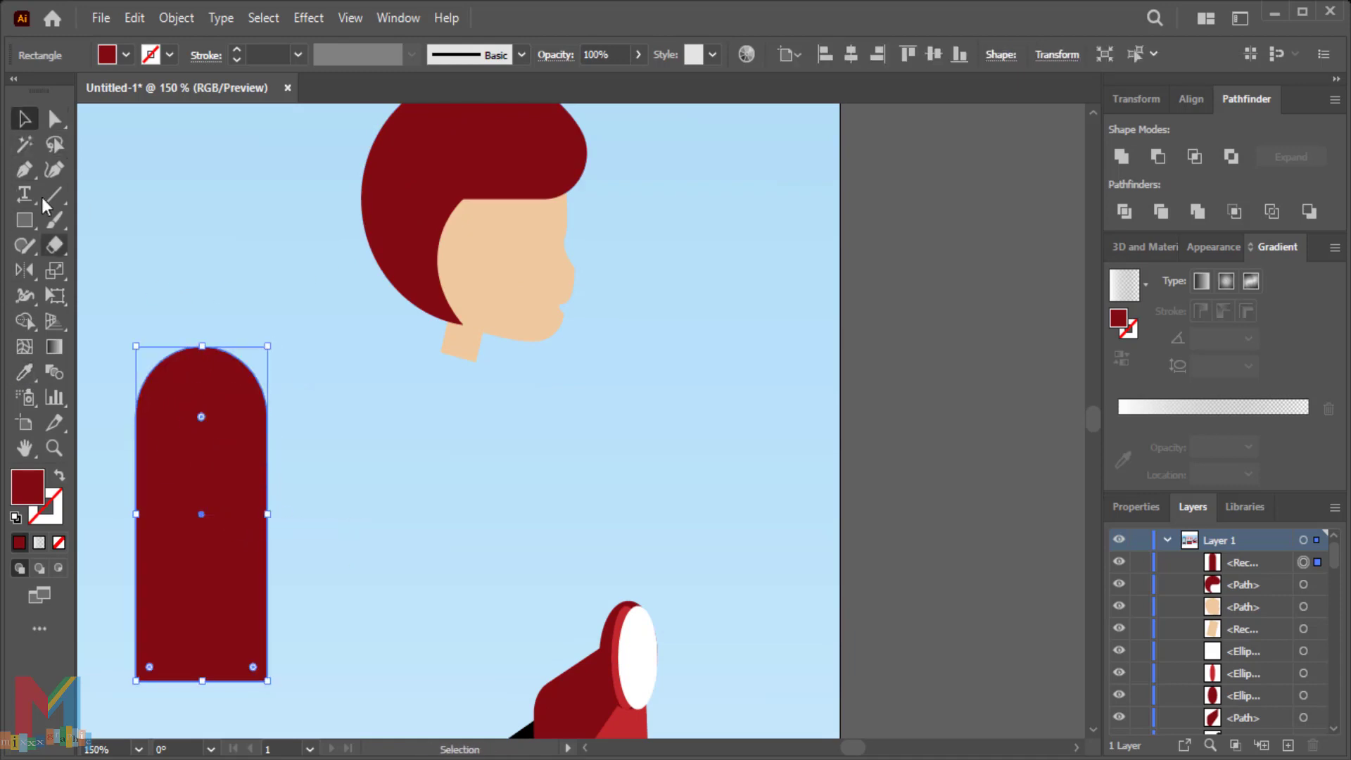
left_click_drag(219, 532, 413, 546)
left_click_drag(470, 698, 451, 703)
left_click_drag(423, 619, 412, 626)
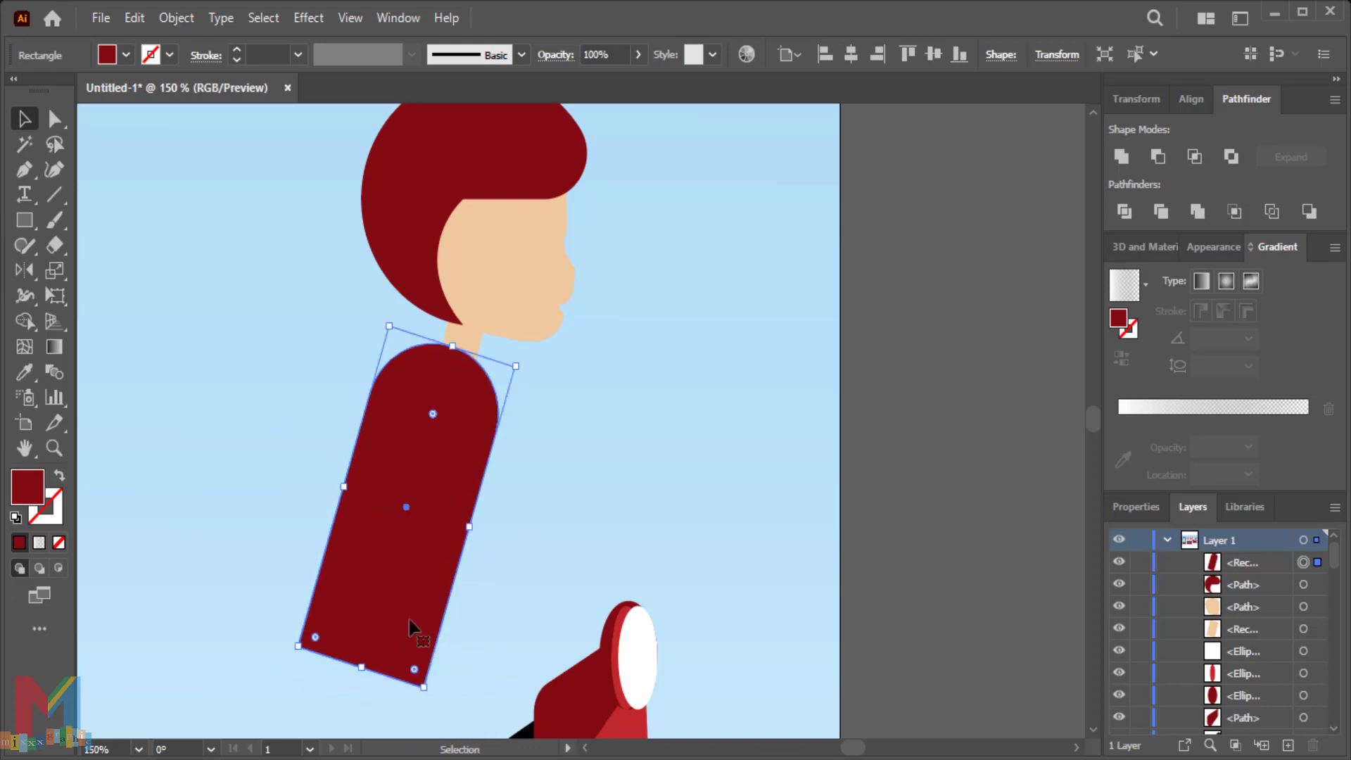
left_click(506, 620)
- Level the torso's bottom edge and draw a hip rectangle above the seat
scroll(509, 559, "down", 2)
left_click(395, 563)
key("a")
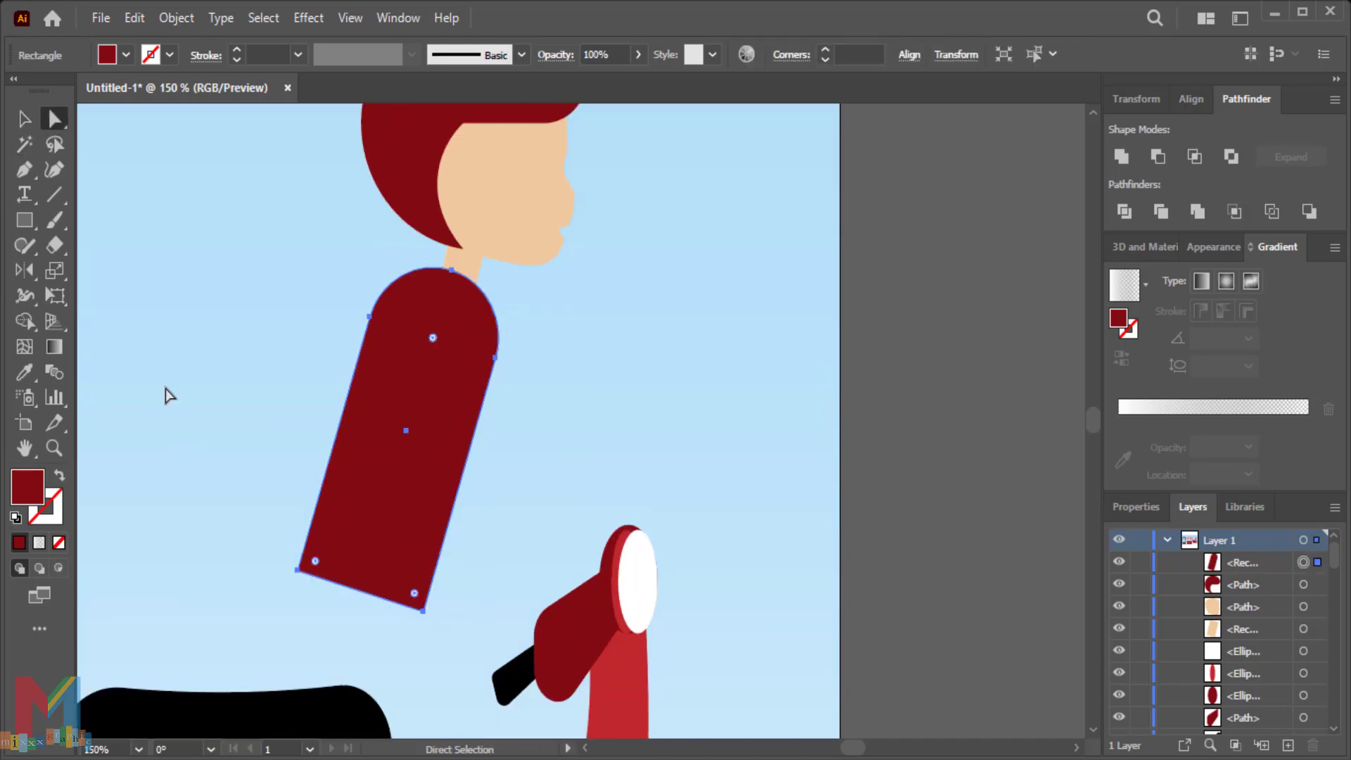
left_click_drag(297, 569, 289, 610)
left_click(488, 504)
scroll(260, 468, "down", 3)
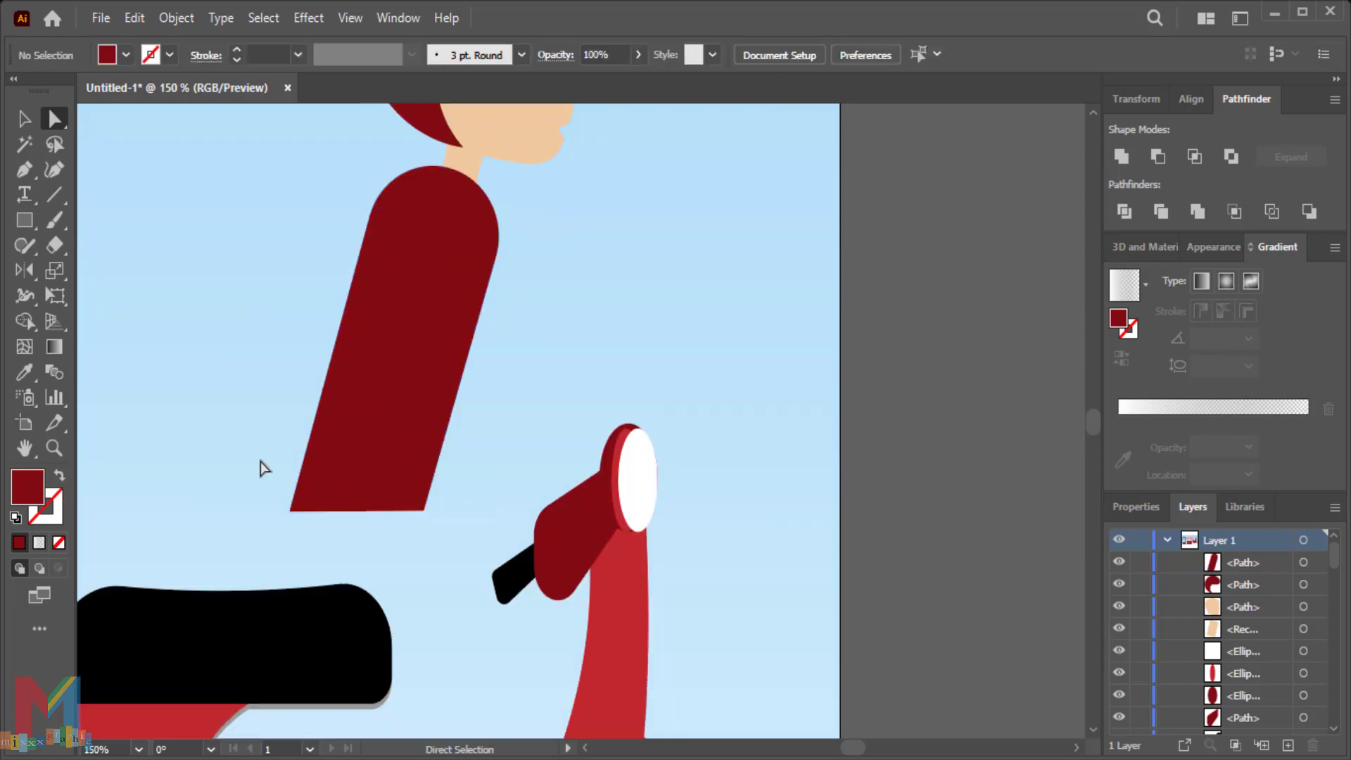
key("m")
left_click_drag(466, 504, 253, 596)
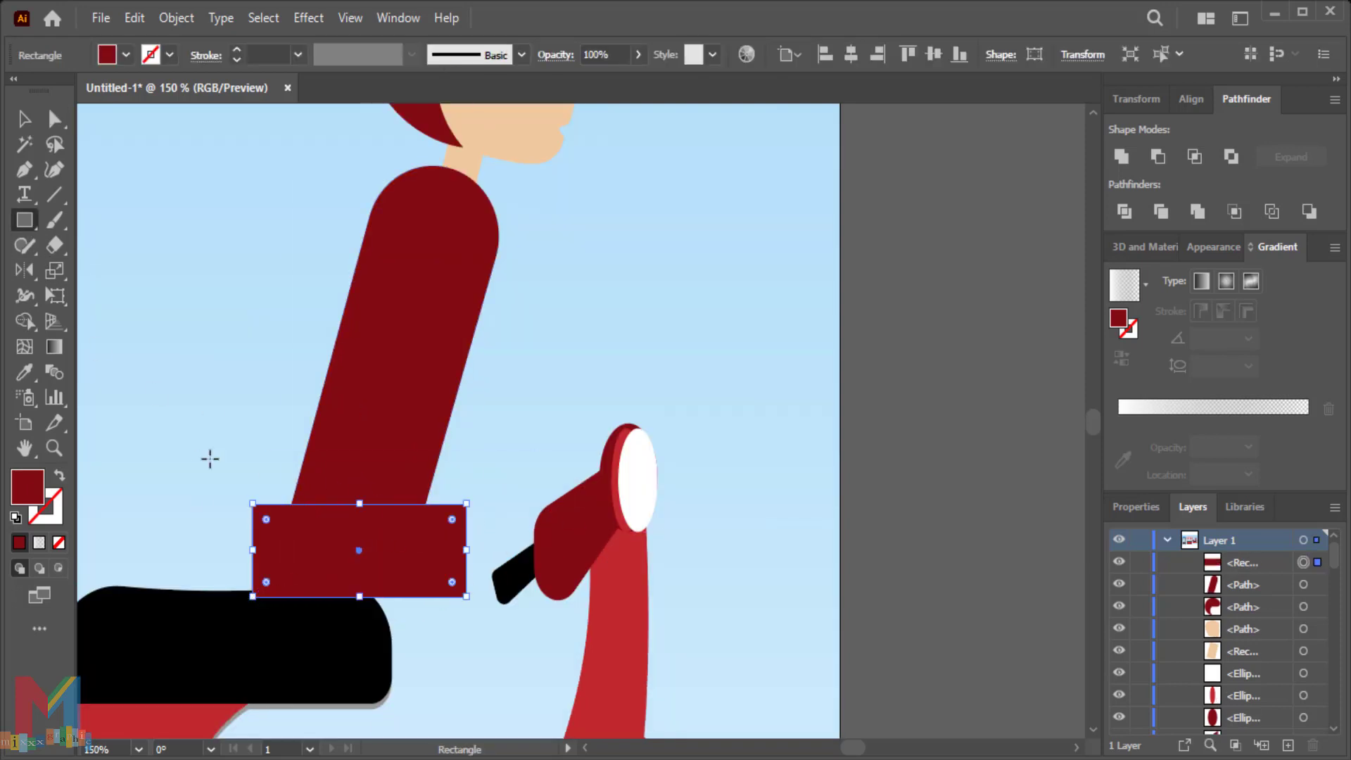
- Fill the hip rectangle blue and round its top-left corner
left_click(107, 55)
left_click(130, 107)
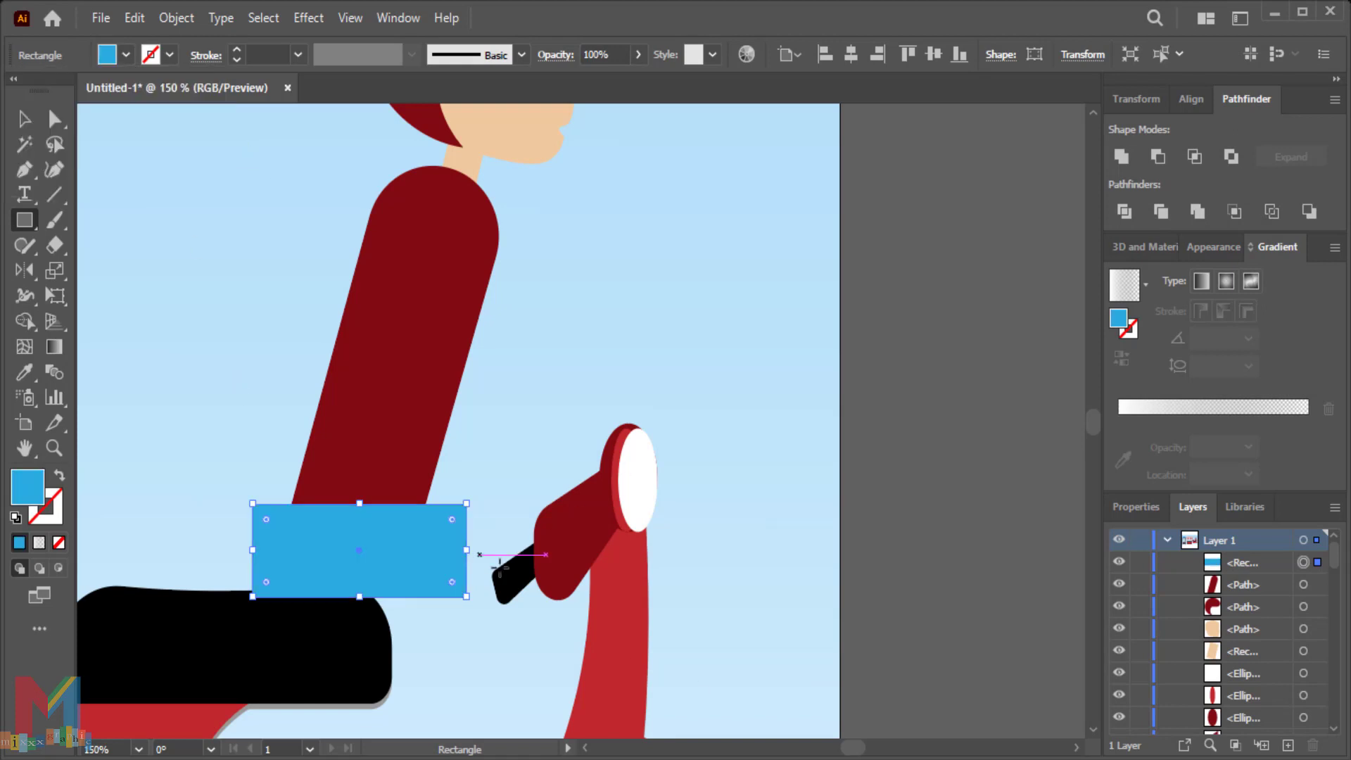
left_click(52, 121)
mouse_move(266, 525)
left_mouse_down()
mouse_move(335, 564)
mouse_move(318, 539)
left_mouse_up()
- Bring the head, neck and torso in front of the thighs and shift the torso onto them
scroll(596, 217, "up", 2)
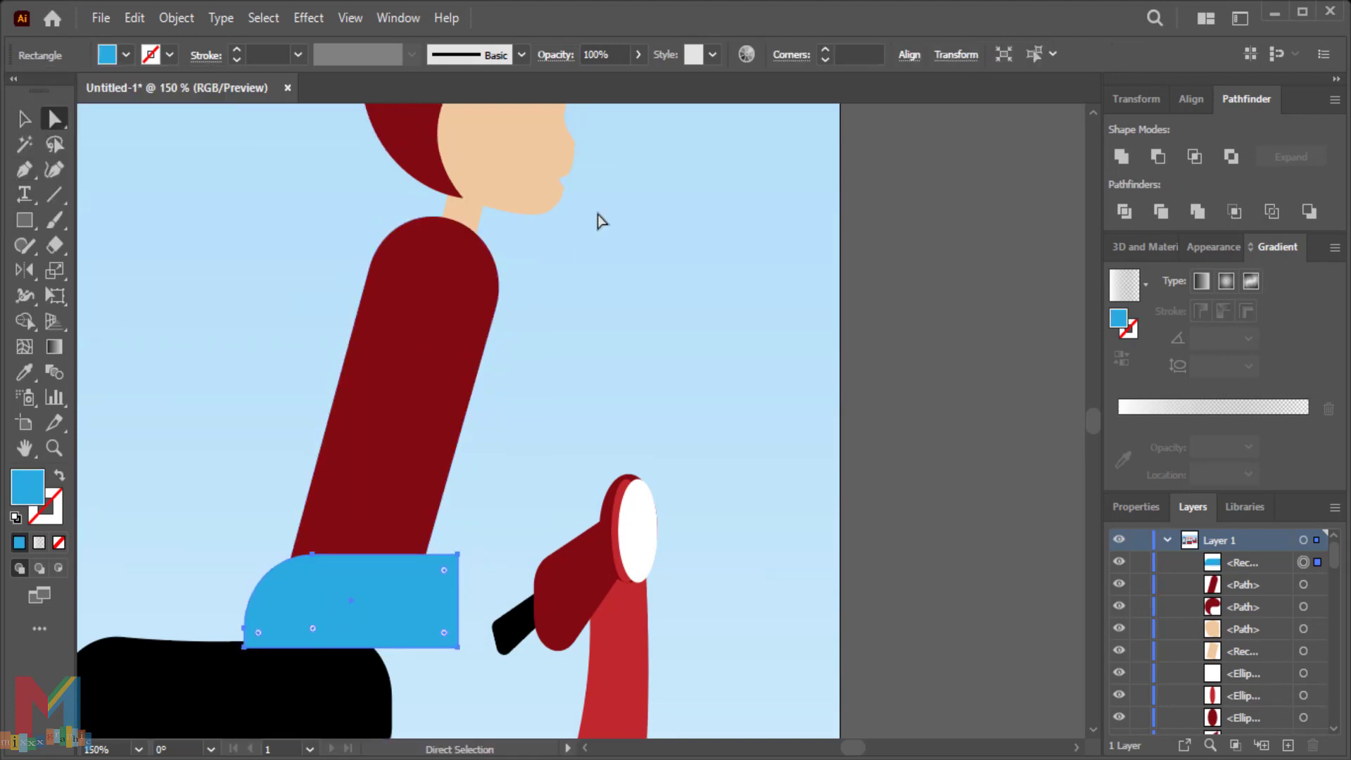
scroll(596, 217, "up", 2)
left_click_drag(657, 151, 398, 386)
right_click(423, 422)
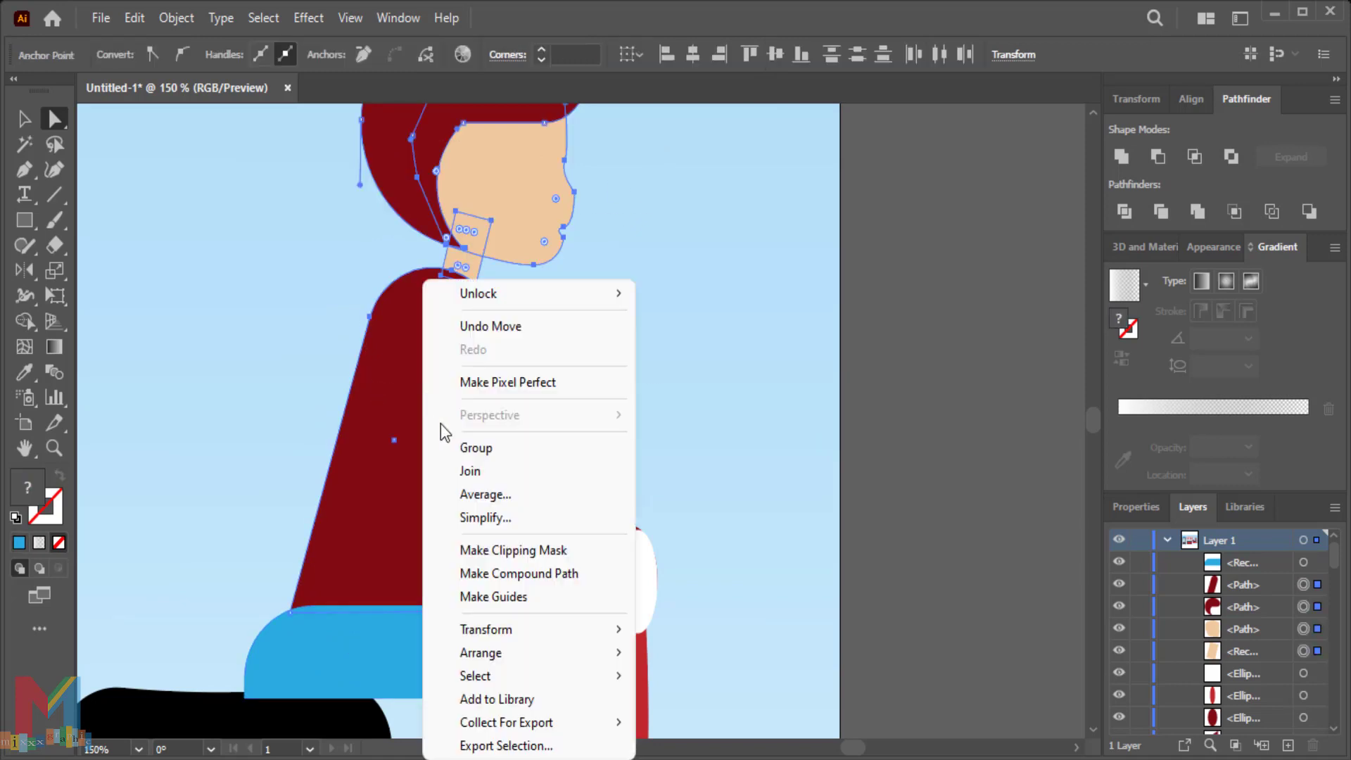
left_click(633, 651)
left_click(636, 480)
scroll(548, 462, "up", 1)
left_click_drag(364, 578, 344, 593)
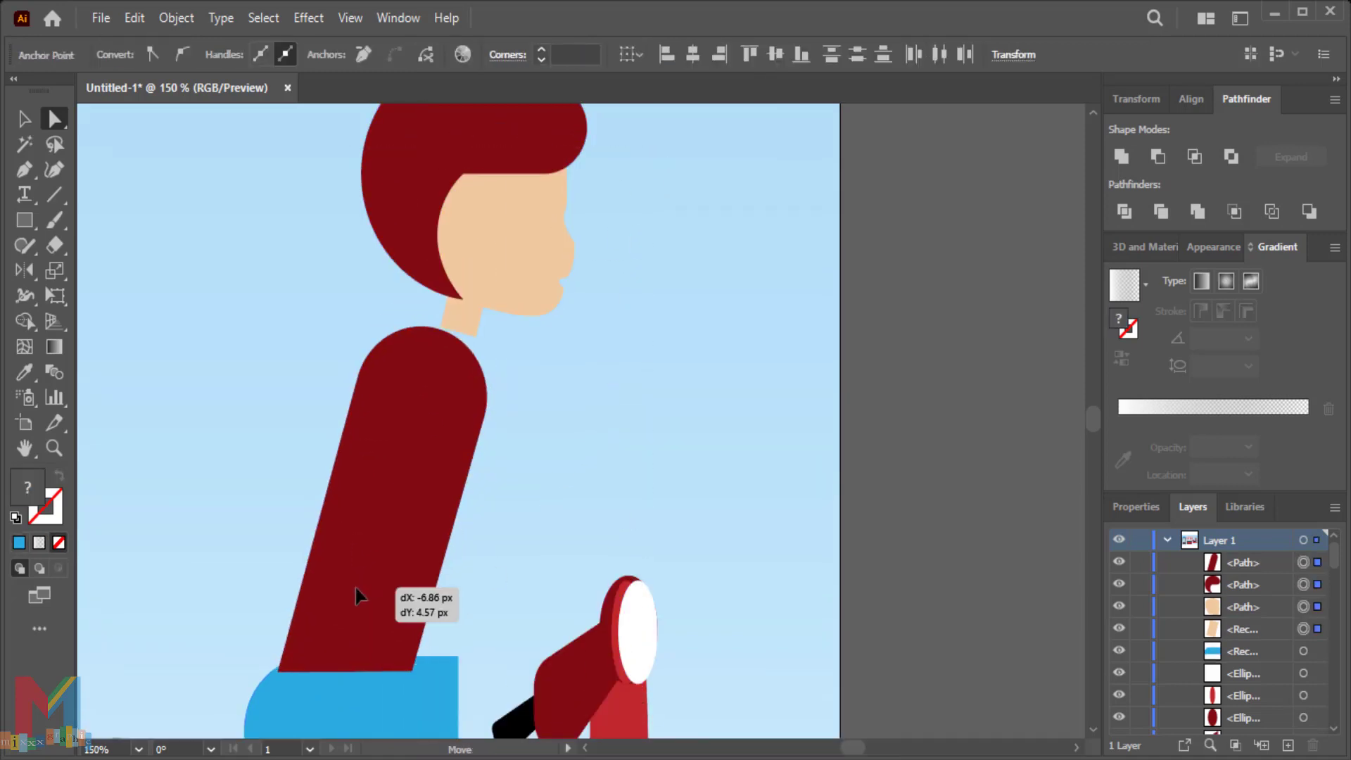
- Move the hair, face and neck down onto the torso
scroll(582, 488, "up", 1)
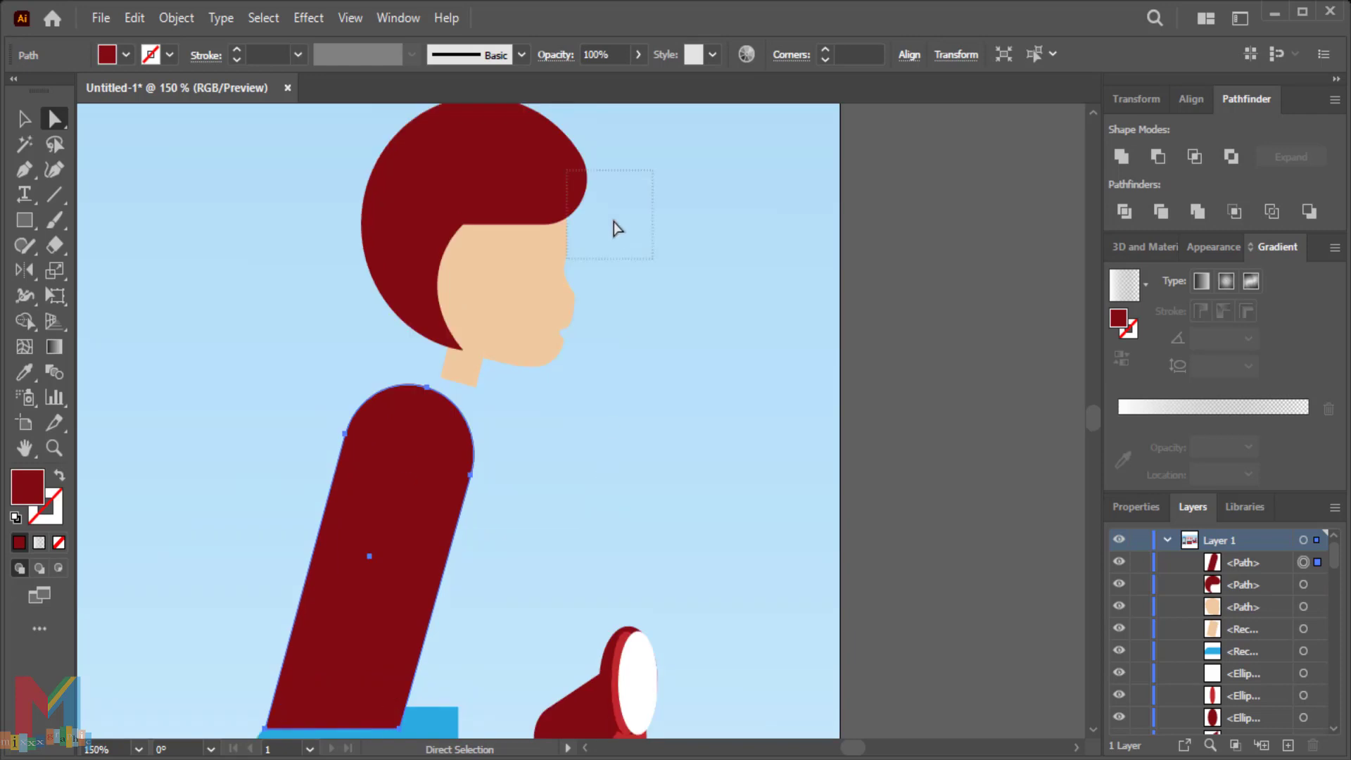
left_click_drag(613, 223, 463, 356)
key("v")
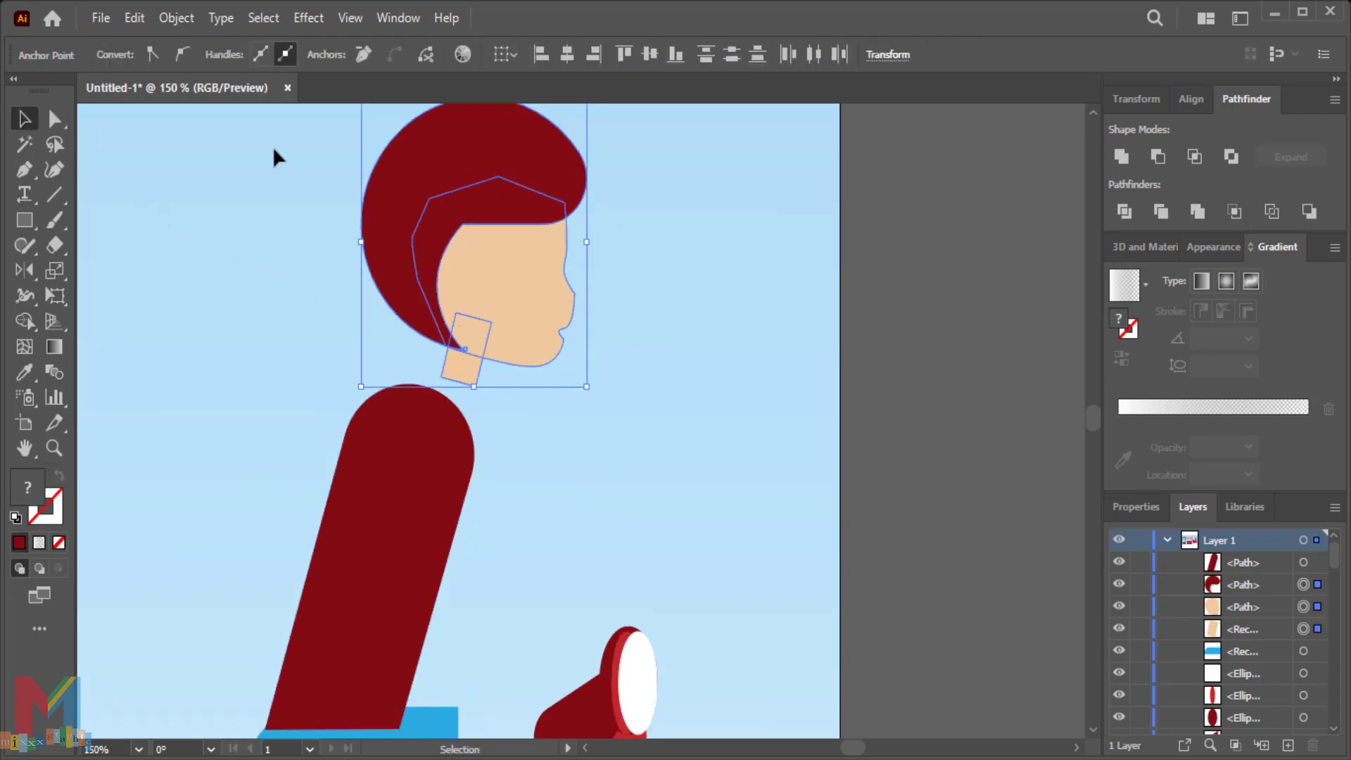
left_click(487, 289)
left_click_drag(606, 197, 432, 364)
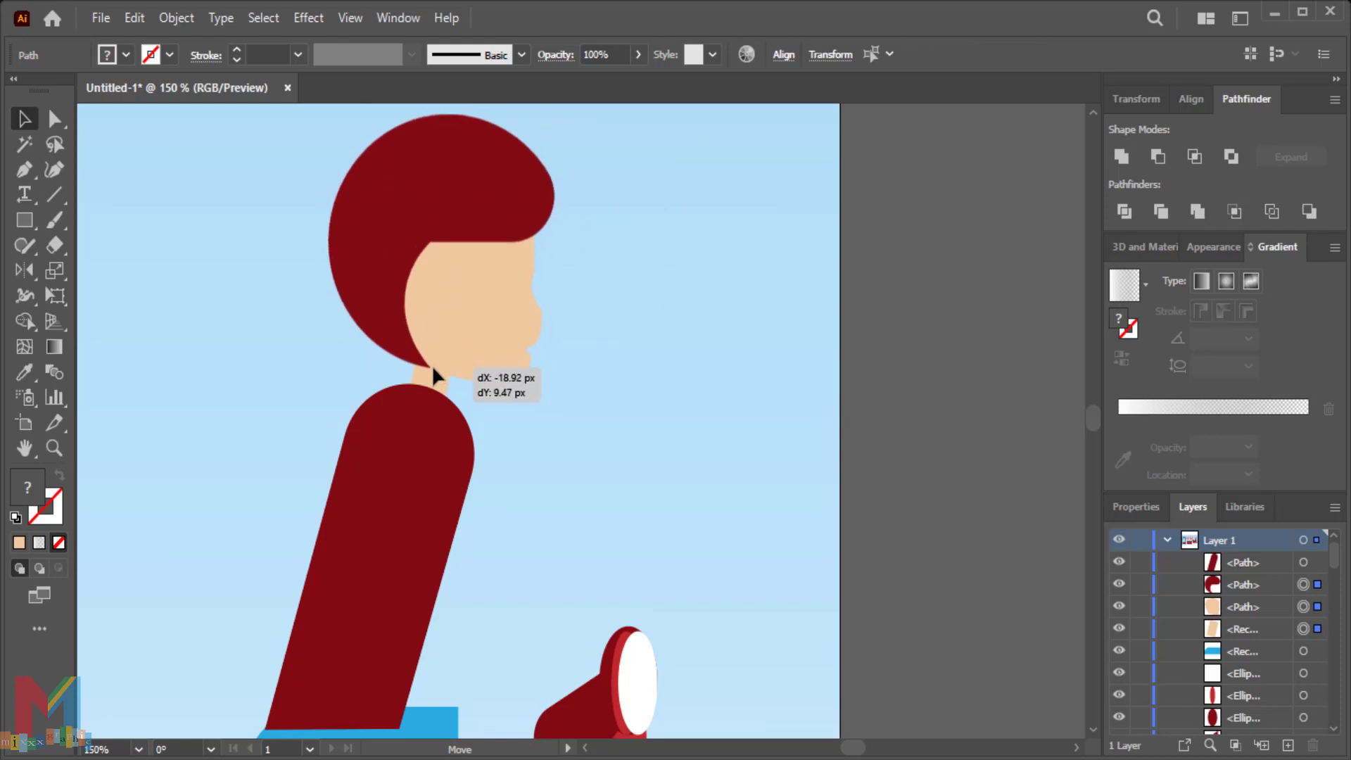
left_click(554, 446)
- Bring the black seat in front of the blue thighs
scroll(549, 439, "down", 2)
scroll(539, 427, "down", 2)
scroll(537, 416, "down", 2)
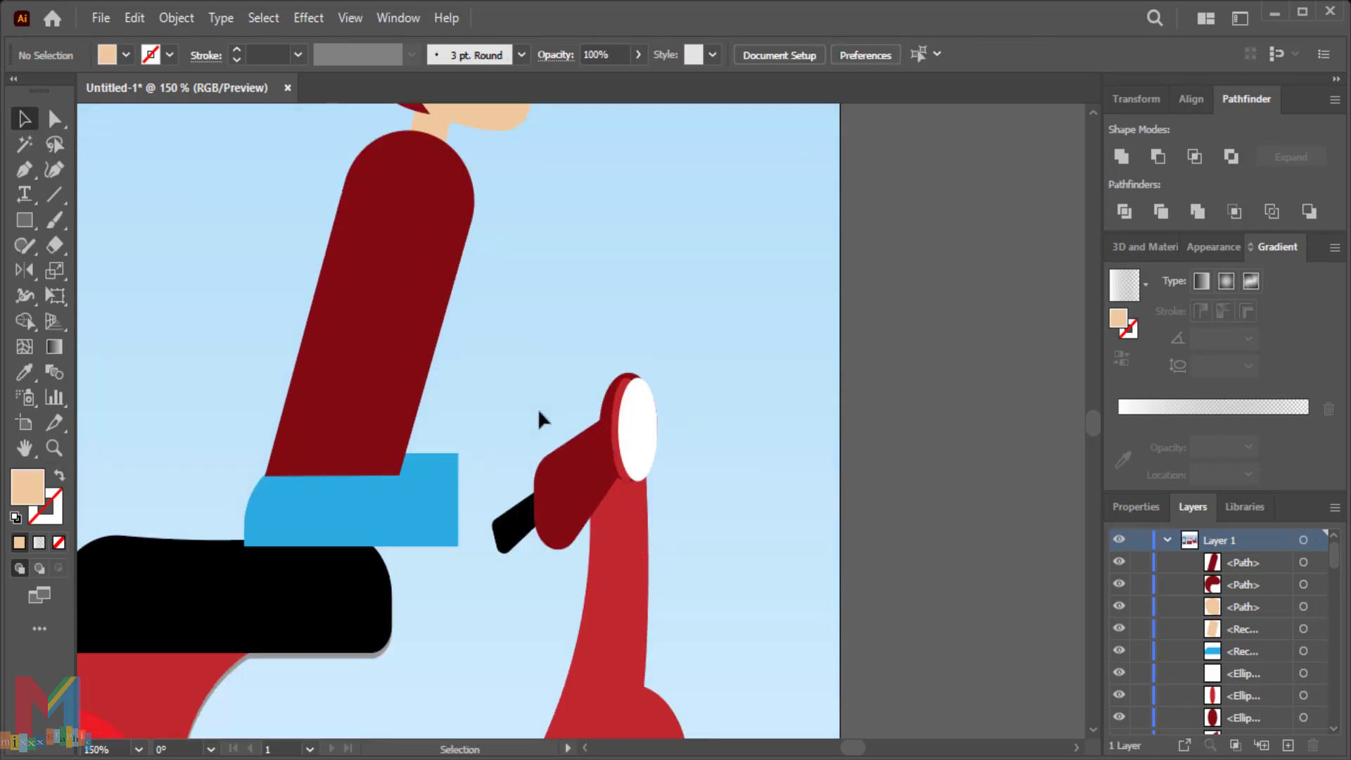
left_click(369, 622)
right_click(369, 622)
left_click(605, 504)
left_click(690, 443)
- Move the rider's upper body left over the seat
scroll(619, 317, "up", 1)
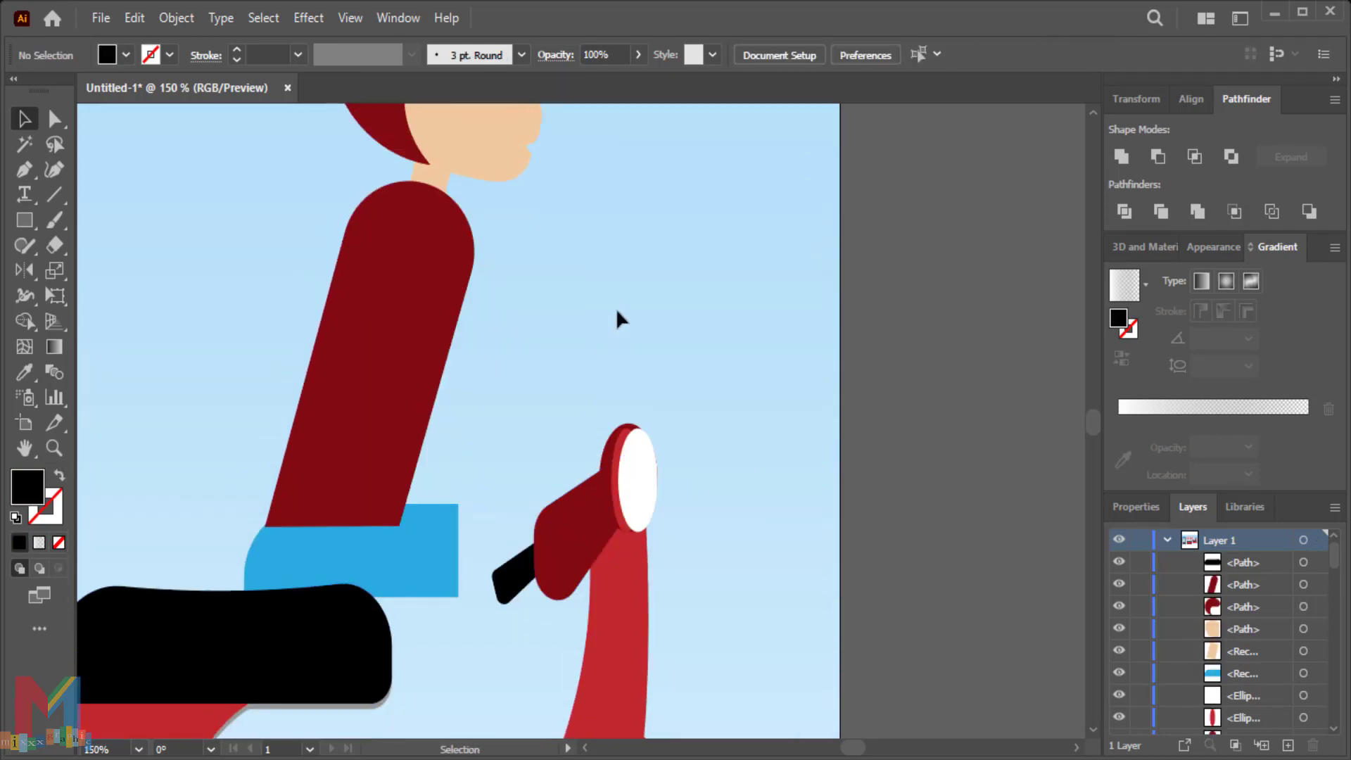
scroll(643, 188, "up", 1)
key("ctrl+minus")
left_click_drag(619, 169, 406, 466)
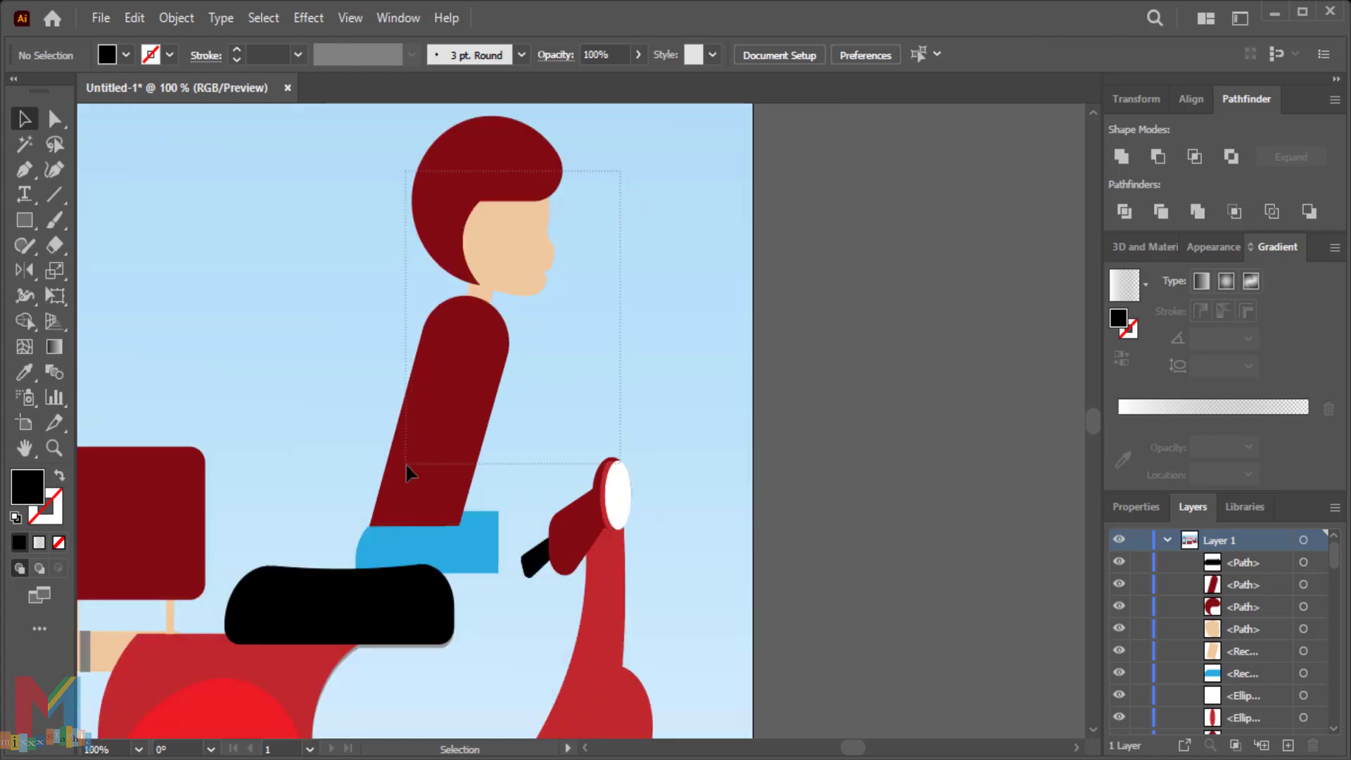
mouse_move(427, 543)
left_mouse_down()
mouse_move(386, 542)
mouse_move(468, 555)
left_mouse_up()
left_click(542, 472)
- Lengthen the blue thighs onto the seat and shrink the upper body to fit
left_click(443, 553)
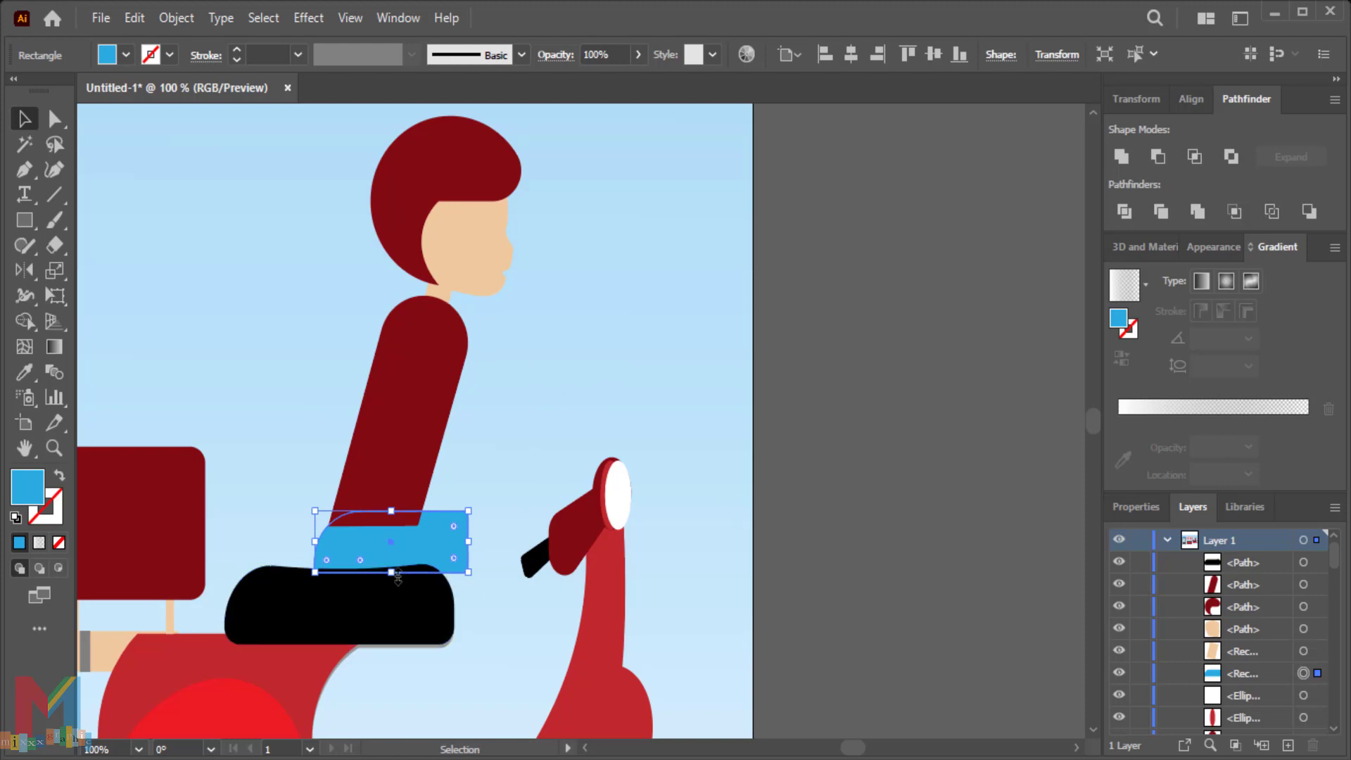
left_click_drag(391, 572, 392, 583)
left_click(617, 181)
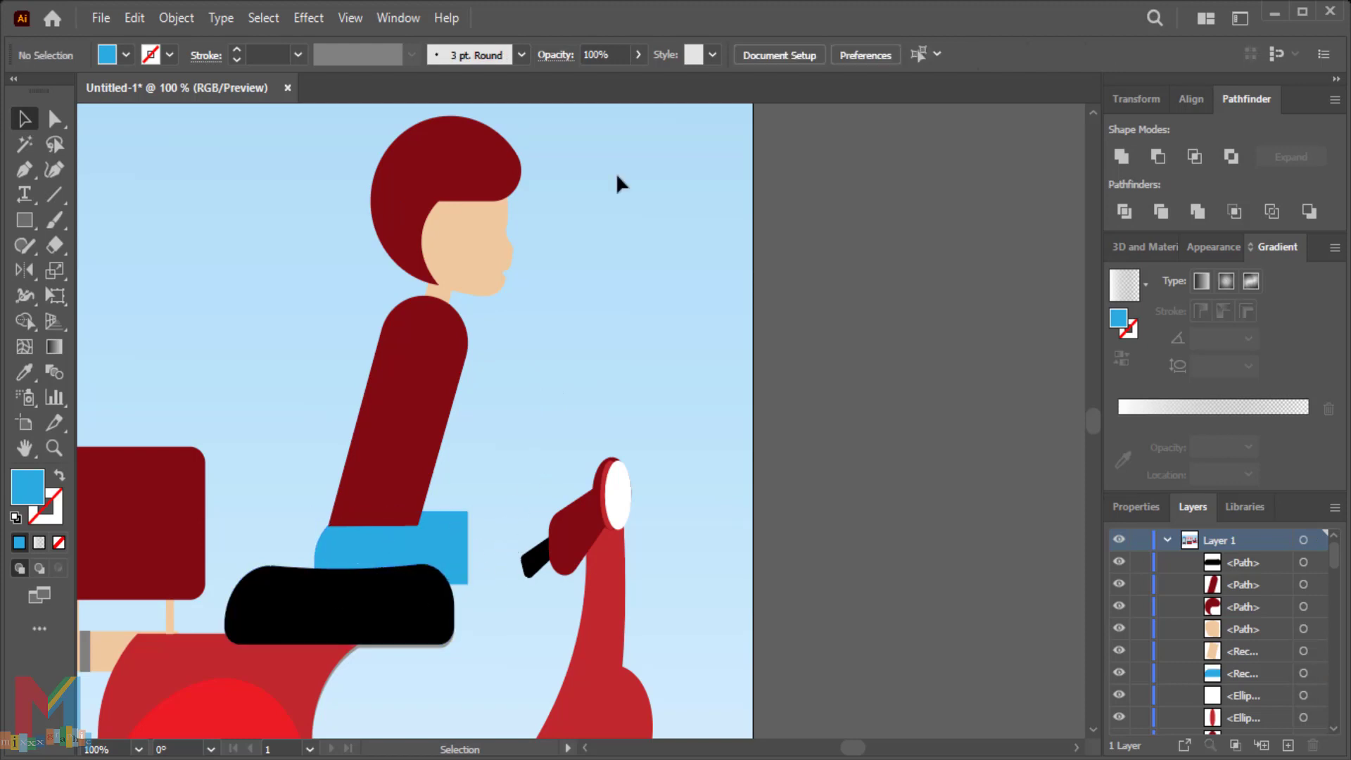
left_click_drag(618, 180, 451, 422)
left_click_drag(427, 115, 414, 166)
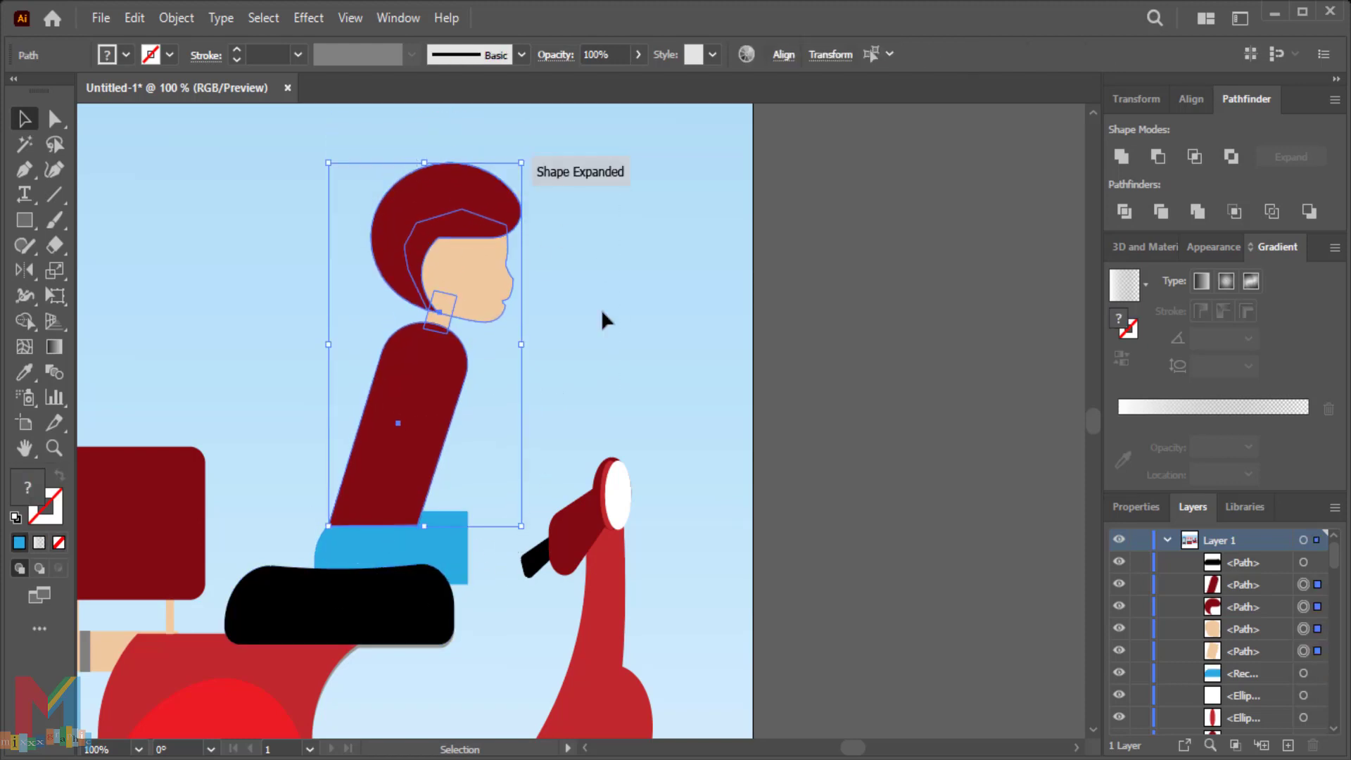
scroll(601, 310, "down", 3)
- Draw a tall blue lower-leg rectangle and tilt it onto the scooter front
key("m")
left_click_drag(912, 296, 860, 561)
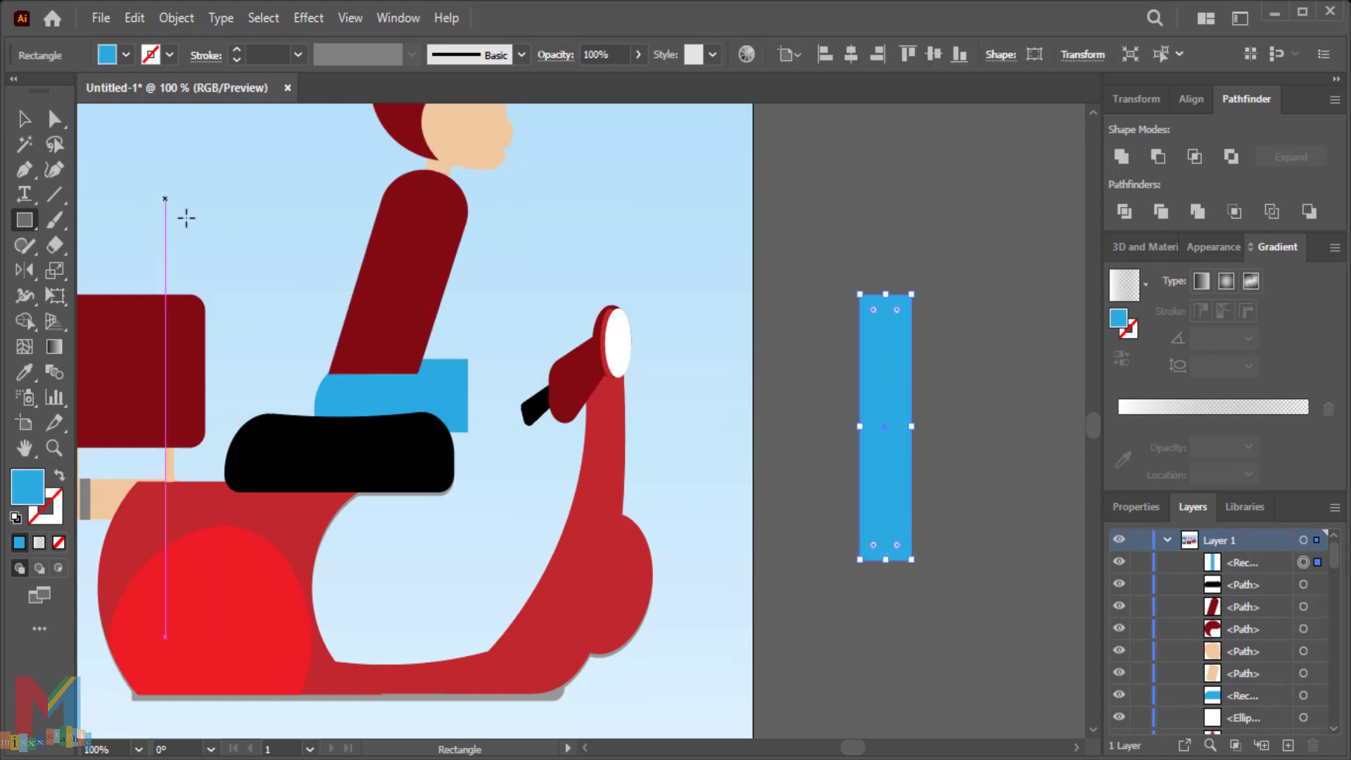
left_click(24, 118)
left_click_drag(885, 428, 625, 485)
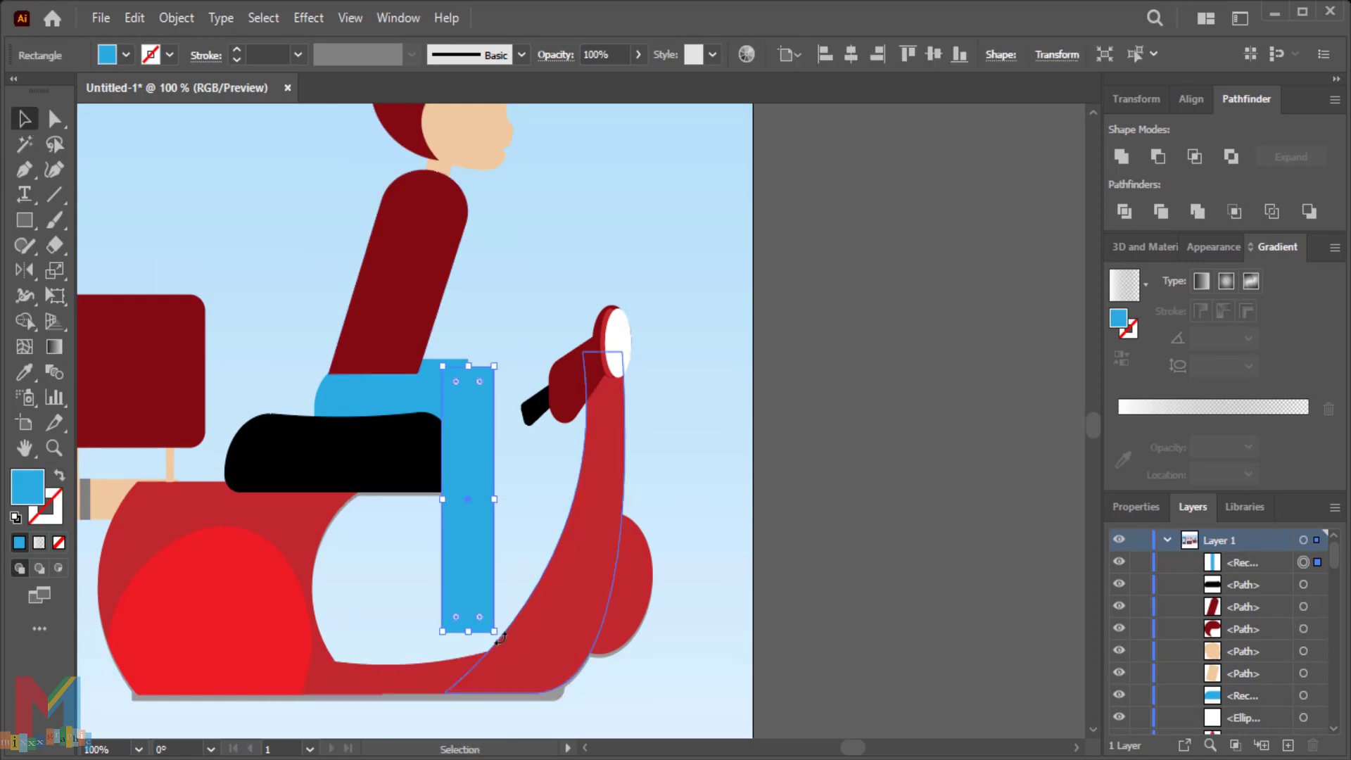
left_click_drag(520, 628, 501, 619)
left_click_drag(459, 457, 456, 450)
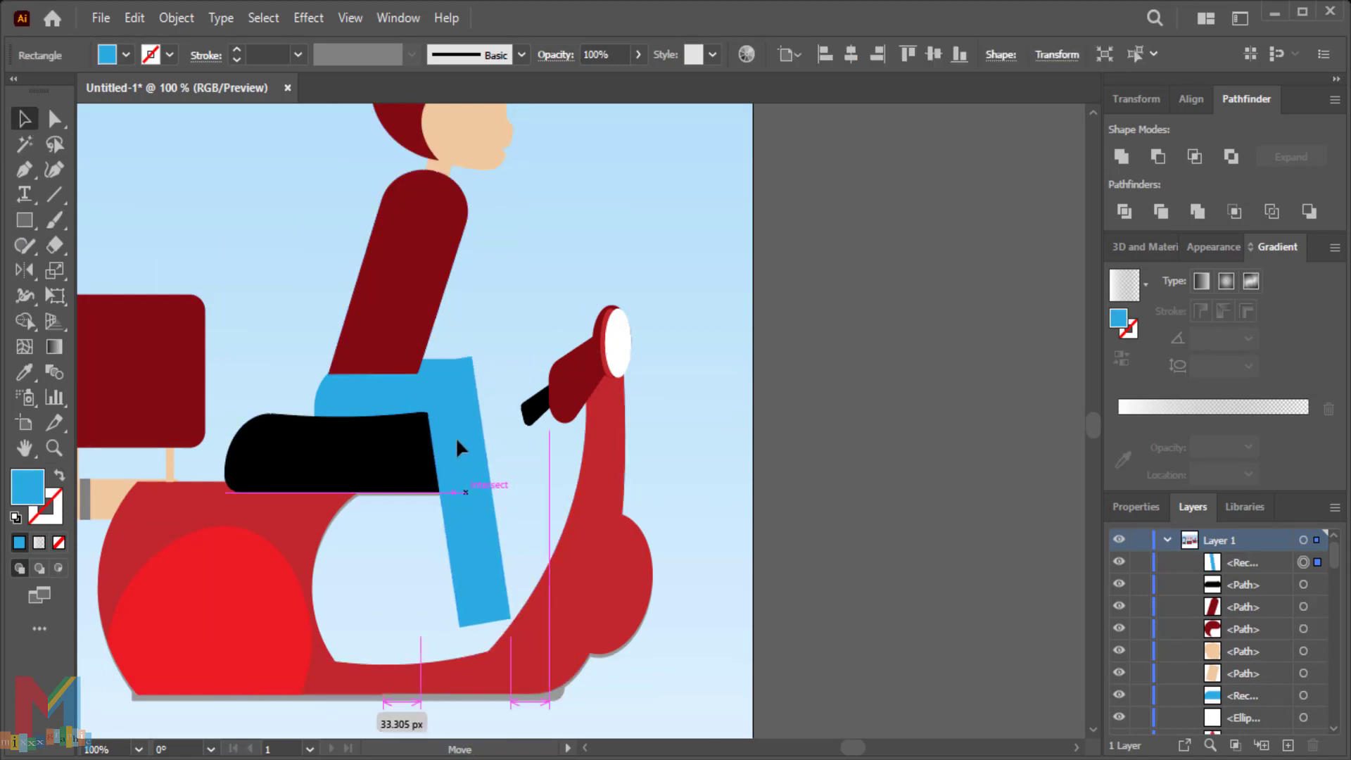
- Round the lower leg's top corners into a knee
left_click(55, 118)
mouse_move(472, 374)
left_mouse_down()
mouse_move(457, 420)
mouse_move(466, 411)
left_mouse_up()
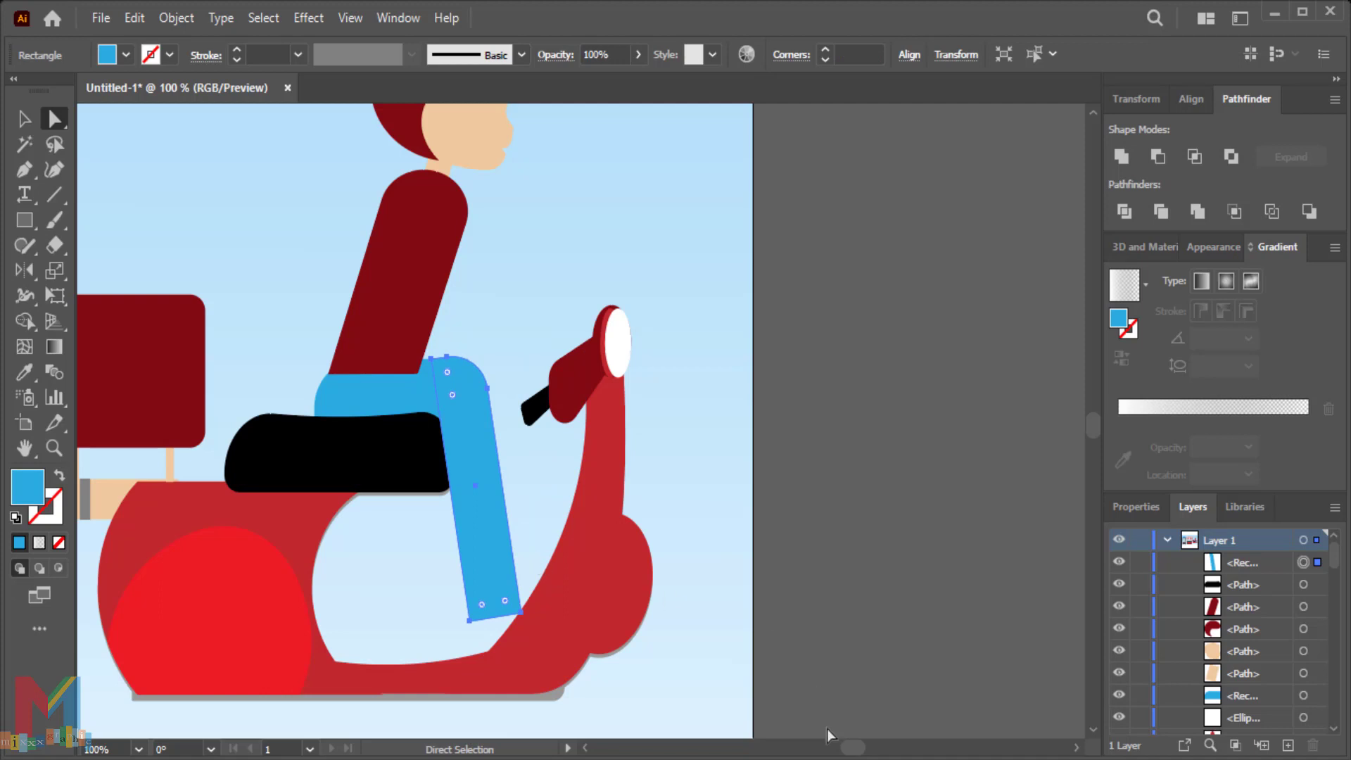
scroll(618, 509, "up", 2)
scroll(618, 508, "up", 1)
left_click(733, 466)
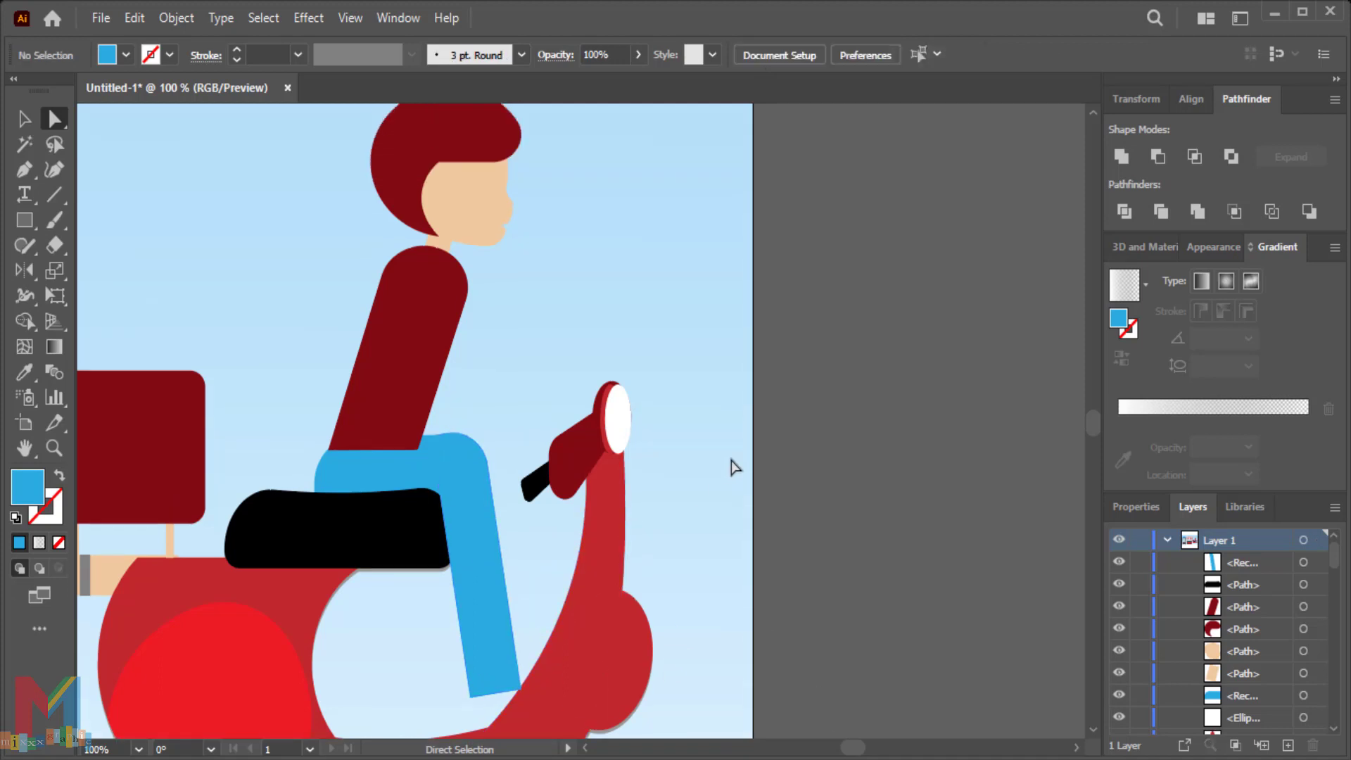
- Copy the blue leg, delete the misplaced Paste in Back duplicate, and reselect the leg
left_click(500, 550)
left_click(134, 17)
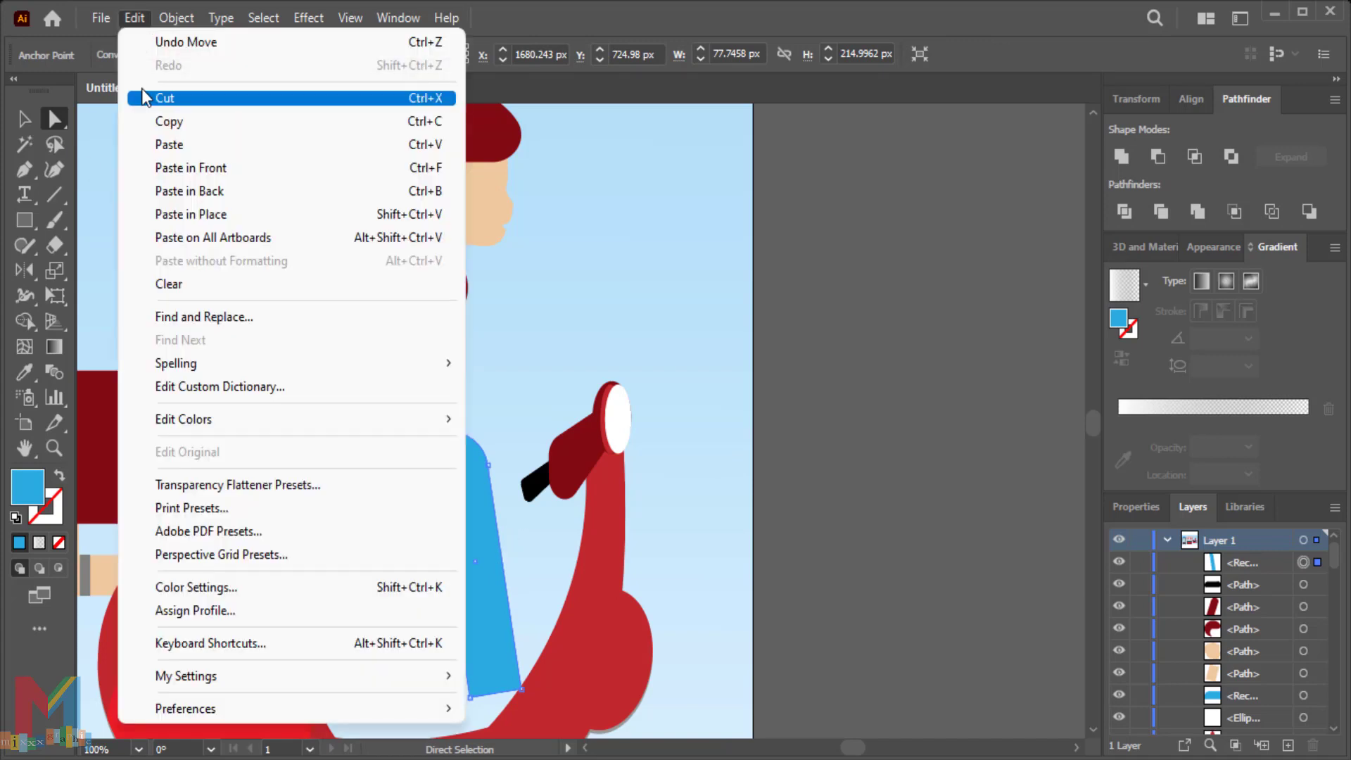
left_click(151, 121)
left_click(134, 18)
left_click(242, 192)
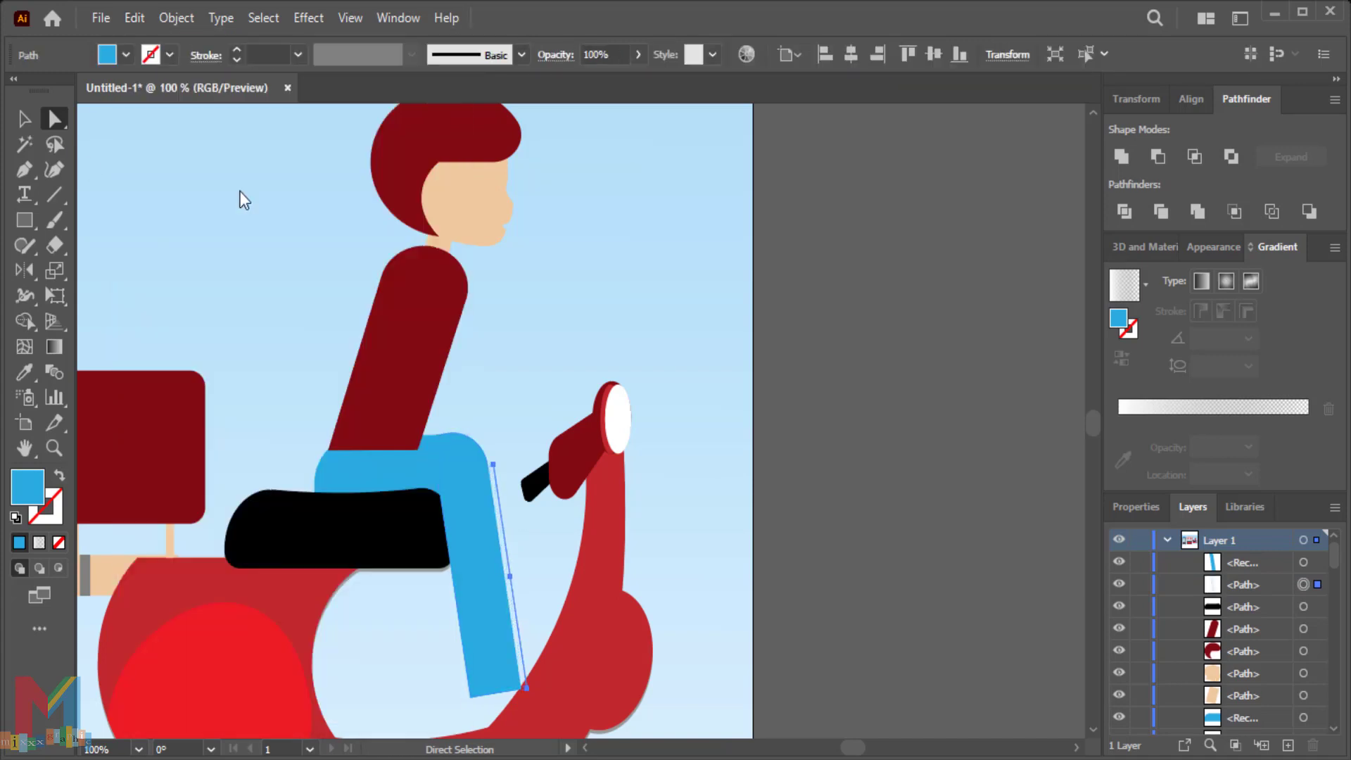
key("Delete")
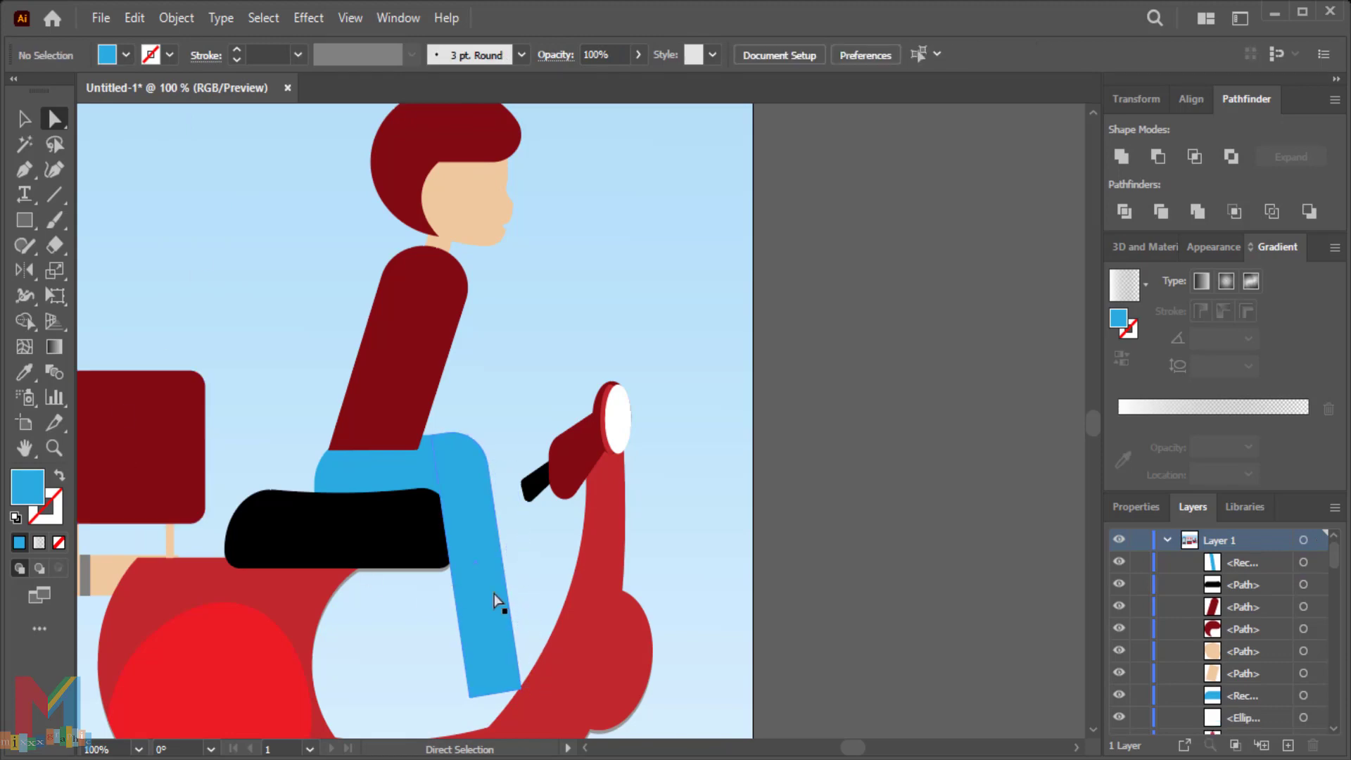
left_click(492, 591)
left_click(97, 18)
left_click(23, 118)
- Paste the leg in back and fill the copy with darker blue 177fa3
left_click(134, 17)
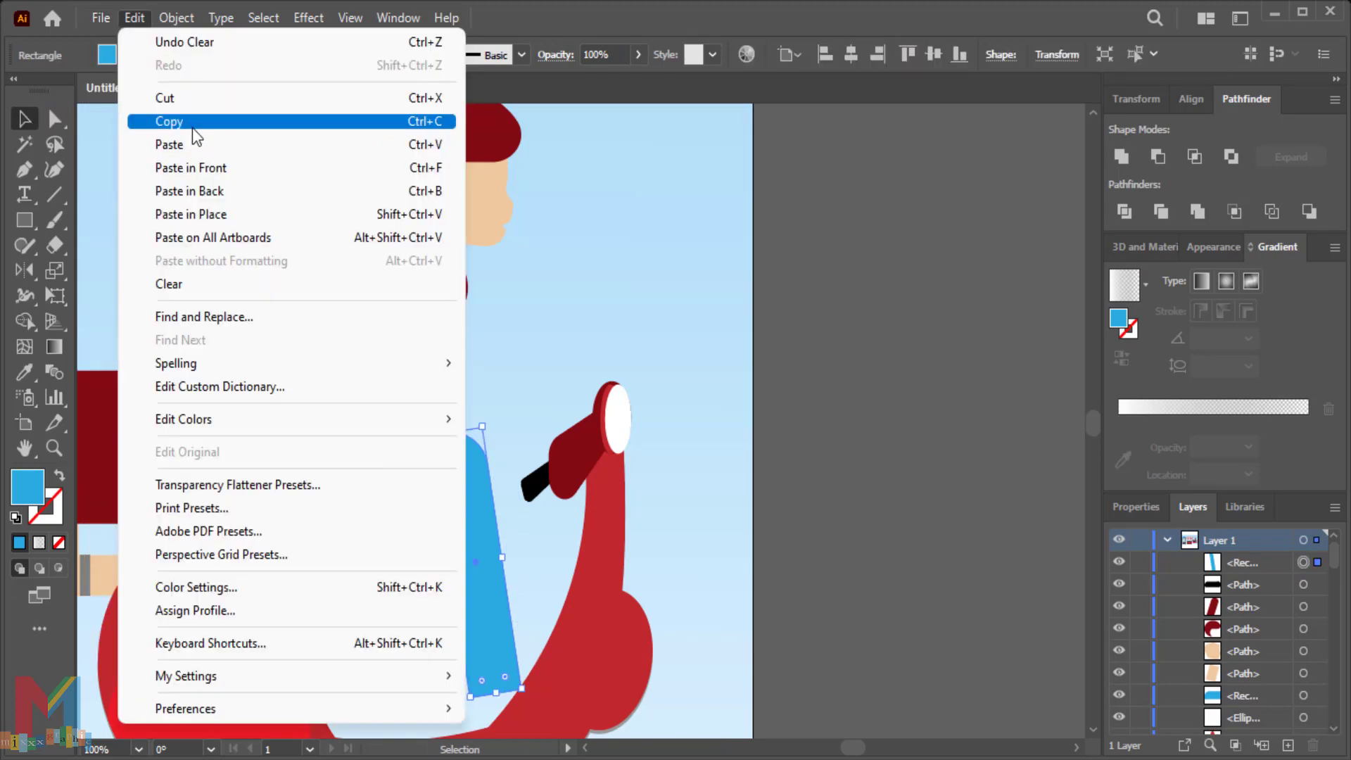
left_click(250, 193)
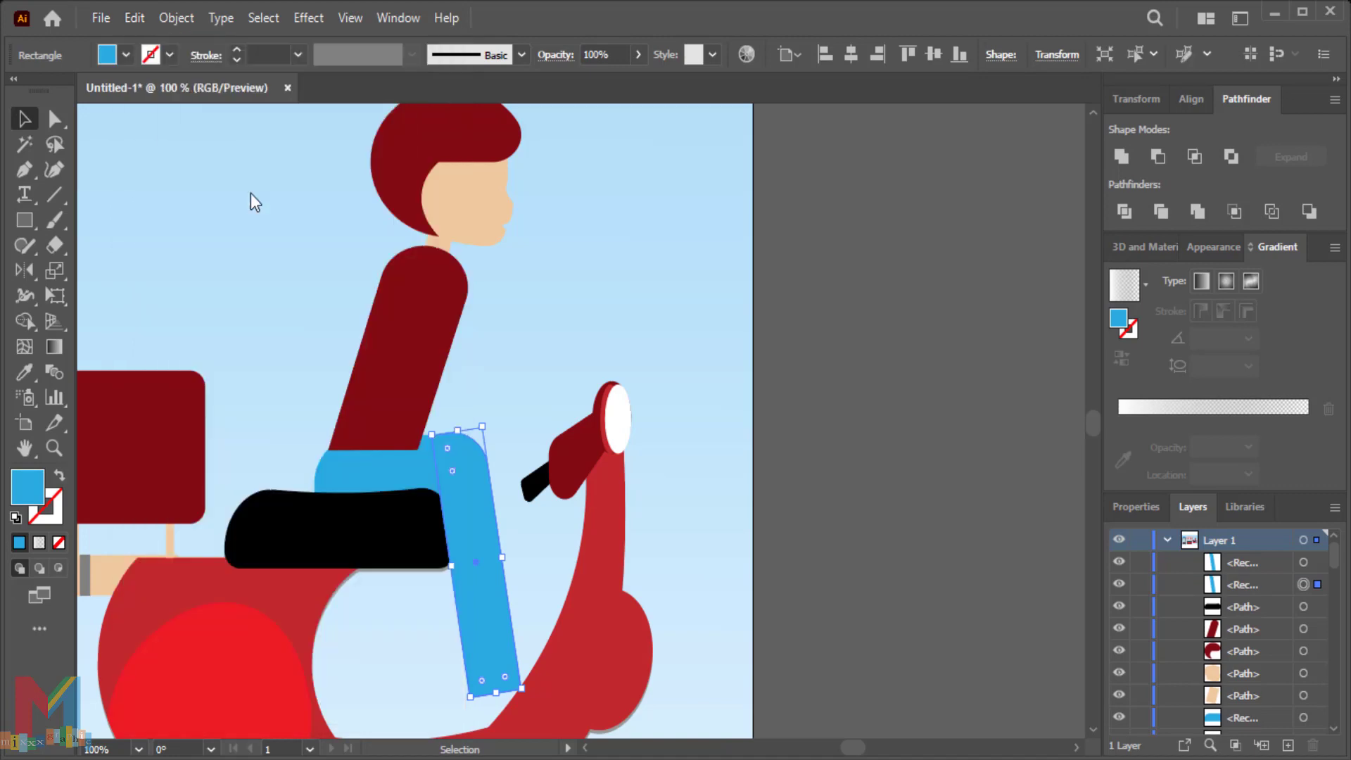
double_click(26, 487)
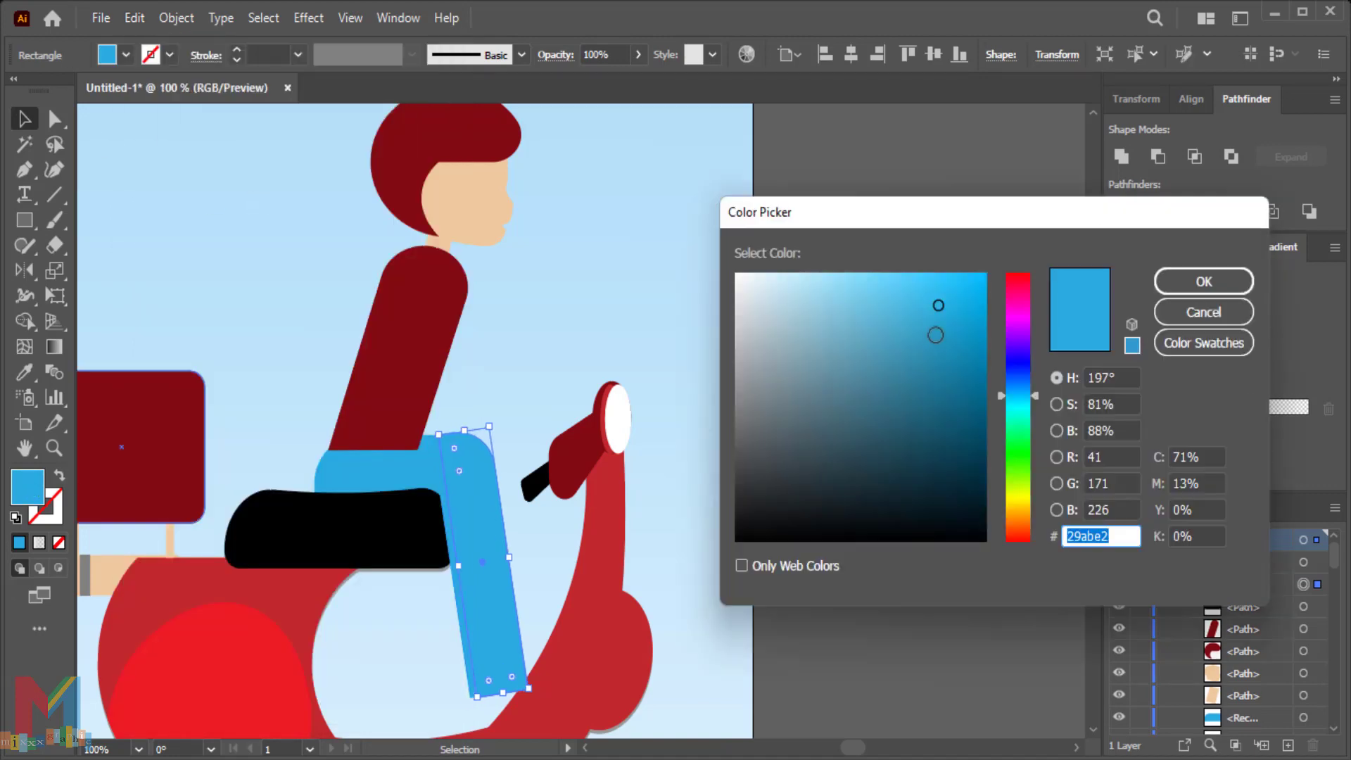
type("177fa3")
key("Return")
- Rotate the front blue leg about nine degrees and nudge it into place
left_click(828, 360)
scroll(833, 322, "down", 3)
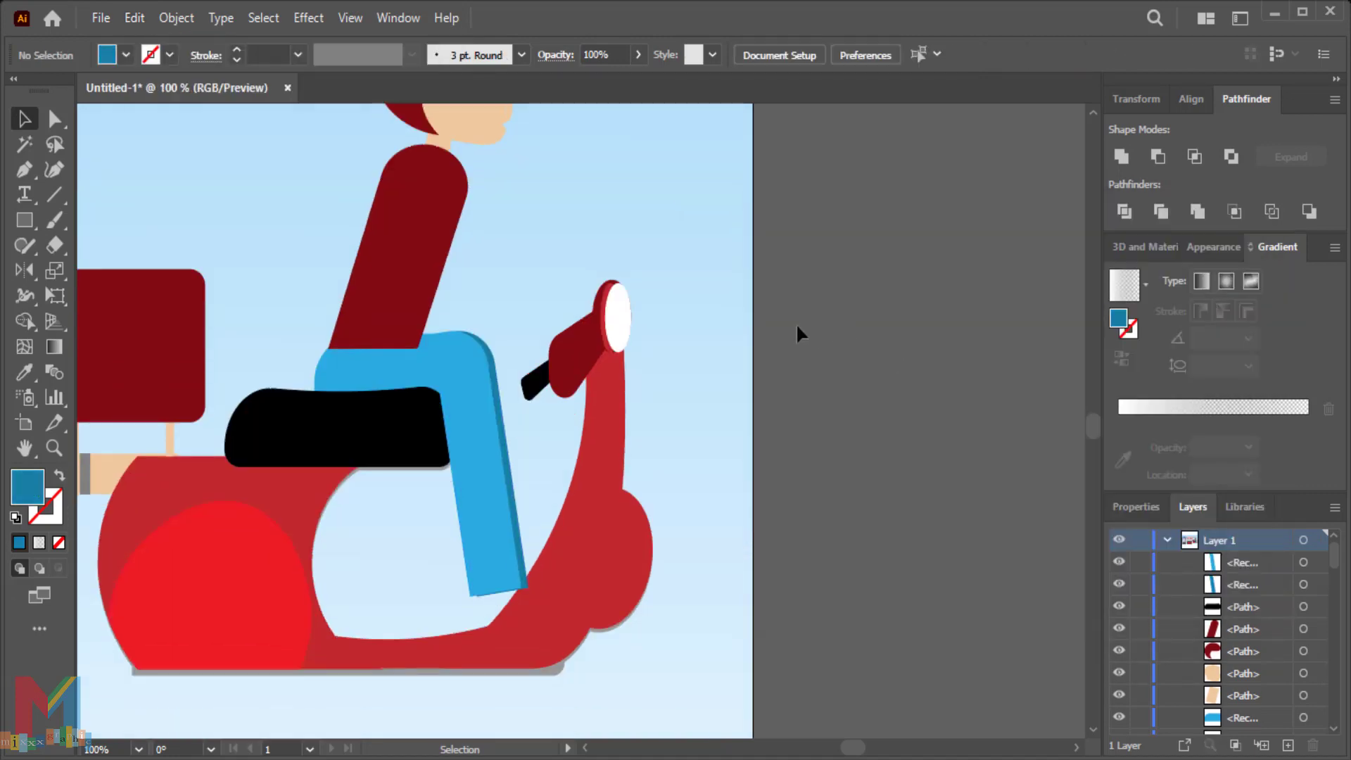
left_click(485, 450)
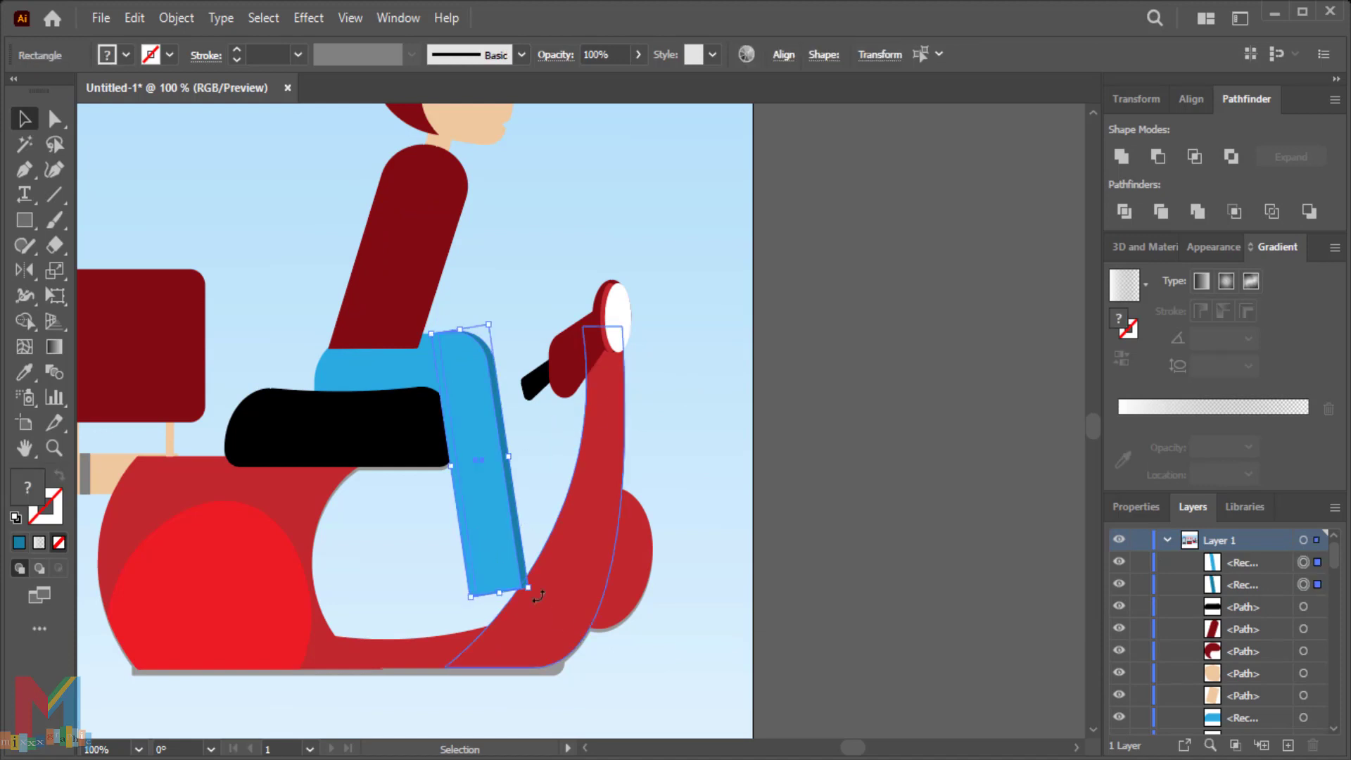
left_click_drag(522, 598, 540, 593)
left_click_drag(496, 541, 483, 543)
- Select the torso, hair, face and neck and shift them slightly left
scroll(525, 365, "up", 4)
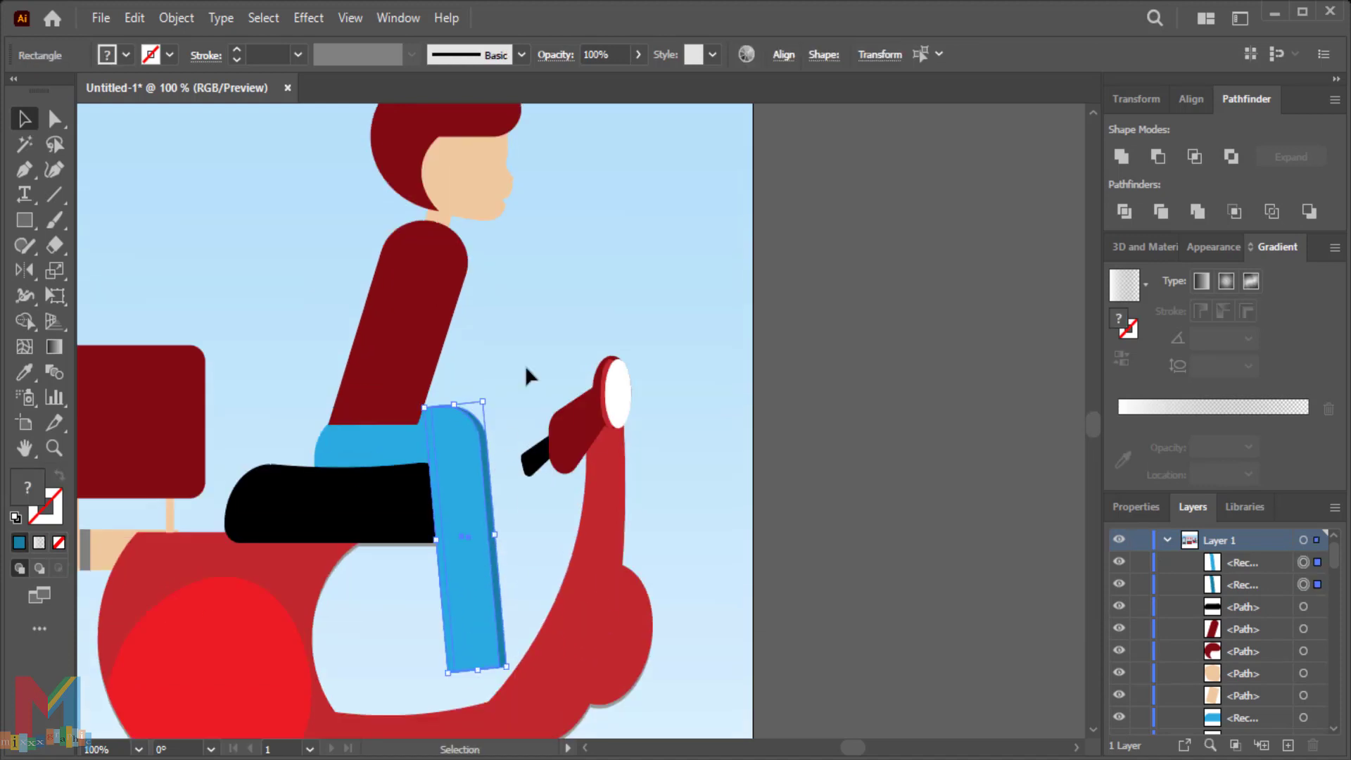
left_click_drag(434, 361, 417, 310)
scroll(593, 181, "up", 1)
left_click(632, 214)
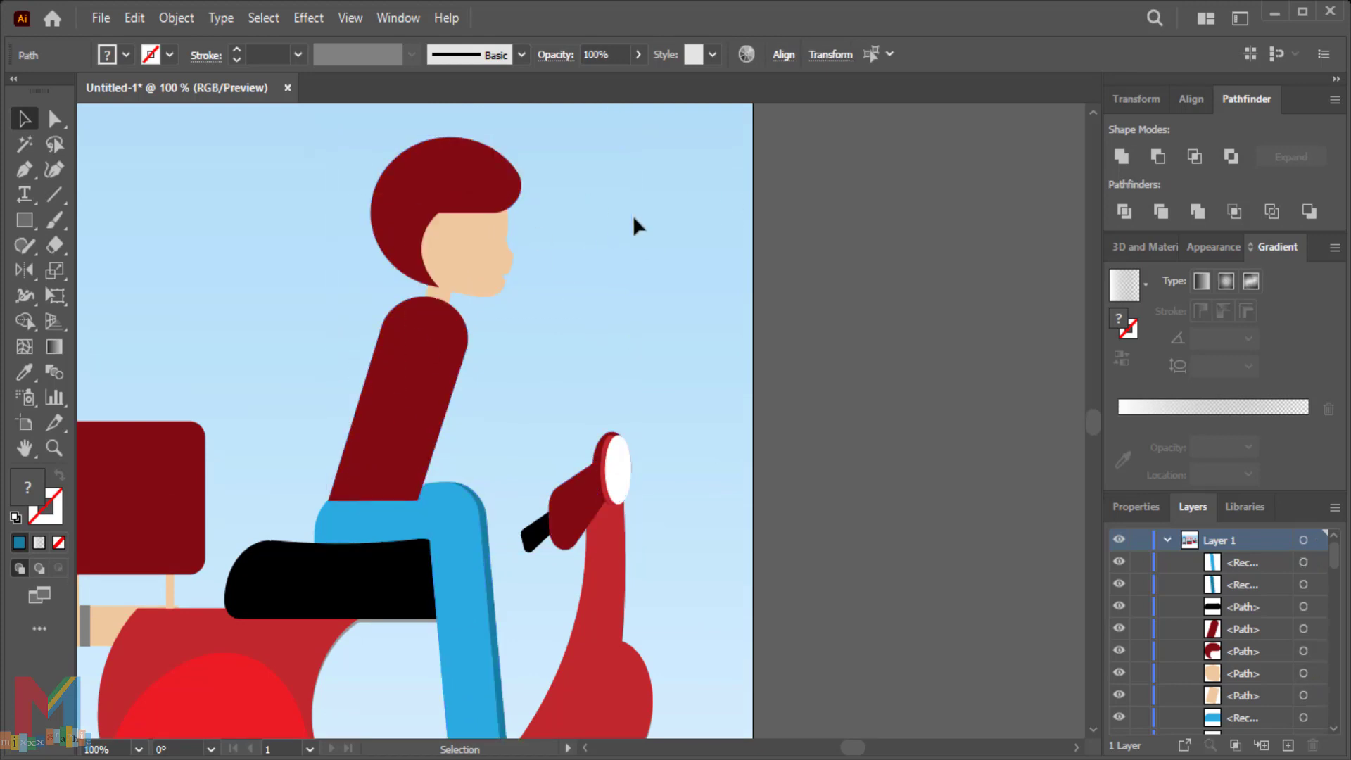
mouse_move(524, 130)
left_mouse_down()
mouse_move(336, 496)
mouse_move(373, 486)
left_mouse_up()
left_click(706, 416)
scroll(707, 416, "down", 3)
scroll(706, 417, "down", 2)
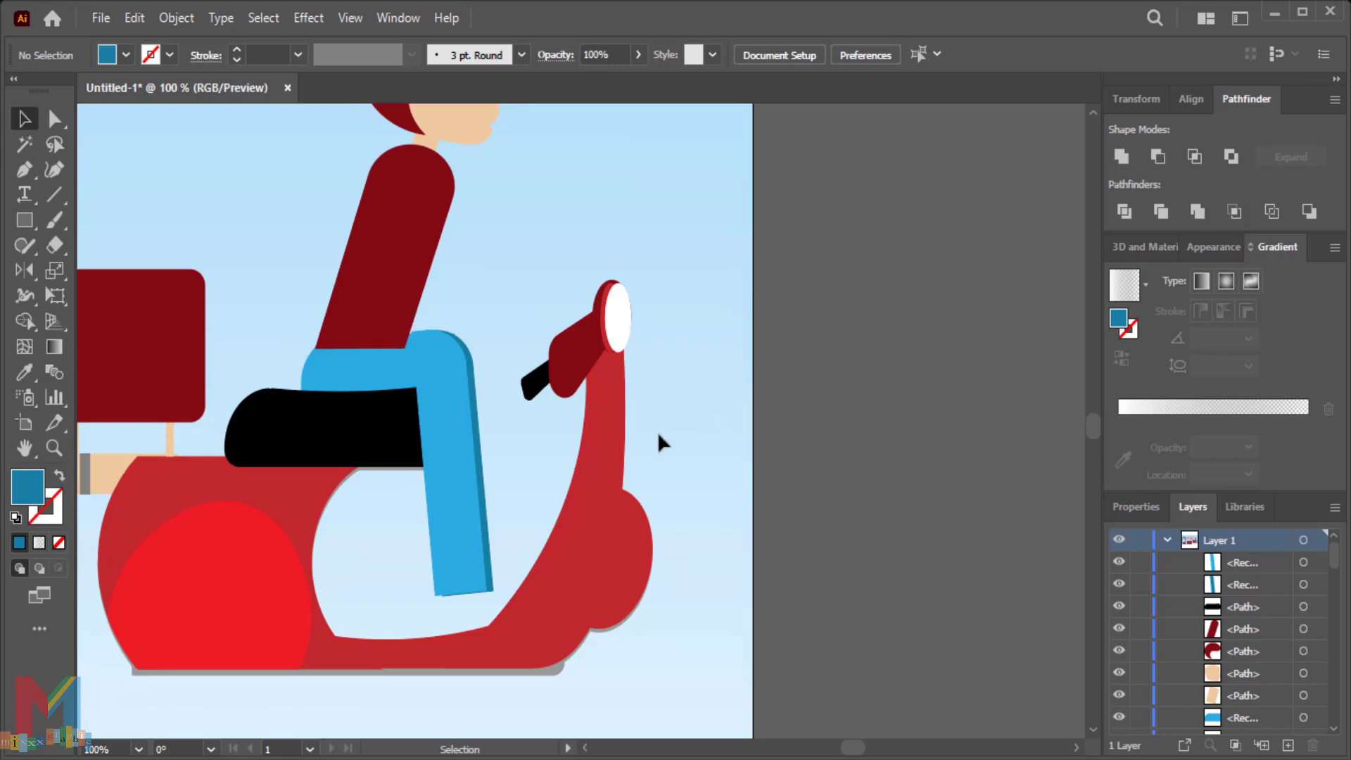
- Draw a small dark grey rectangle with a rounded top-right corner
left_click(36, 228)
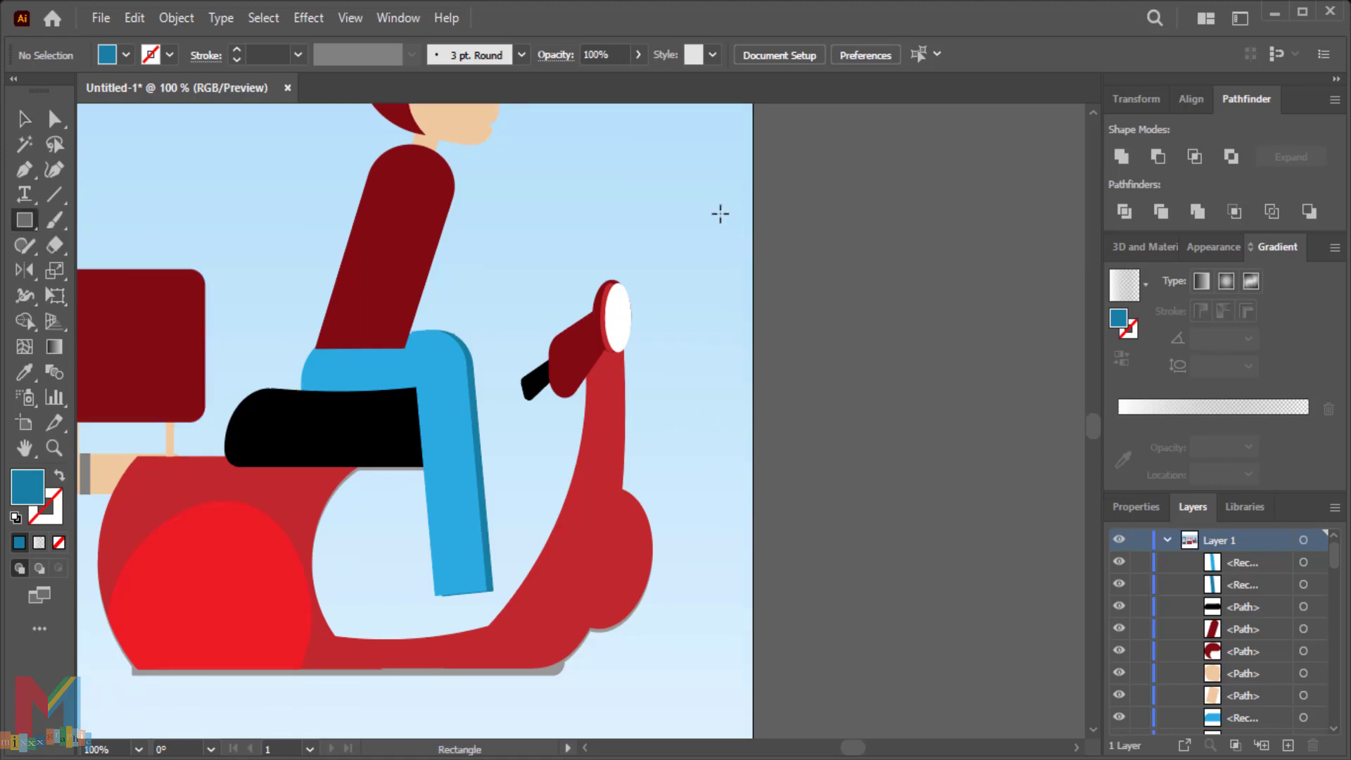
left_click_drag(720, 212, 638, 258)
left_click(55, 120)
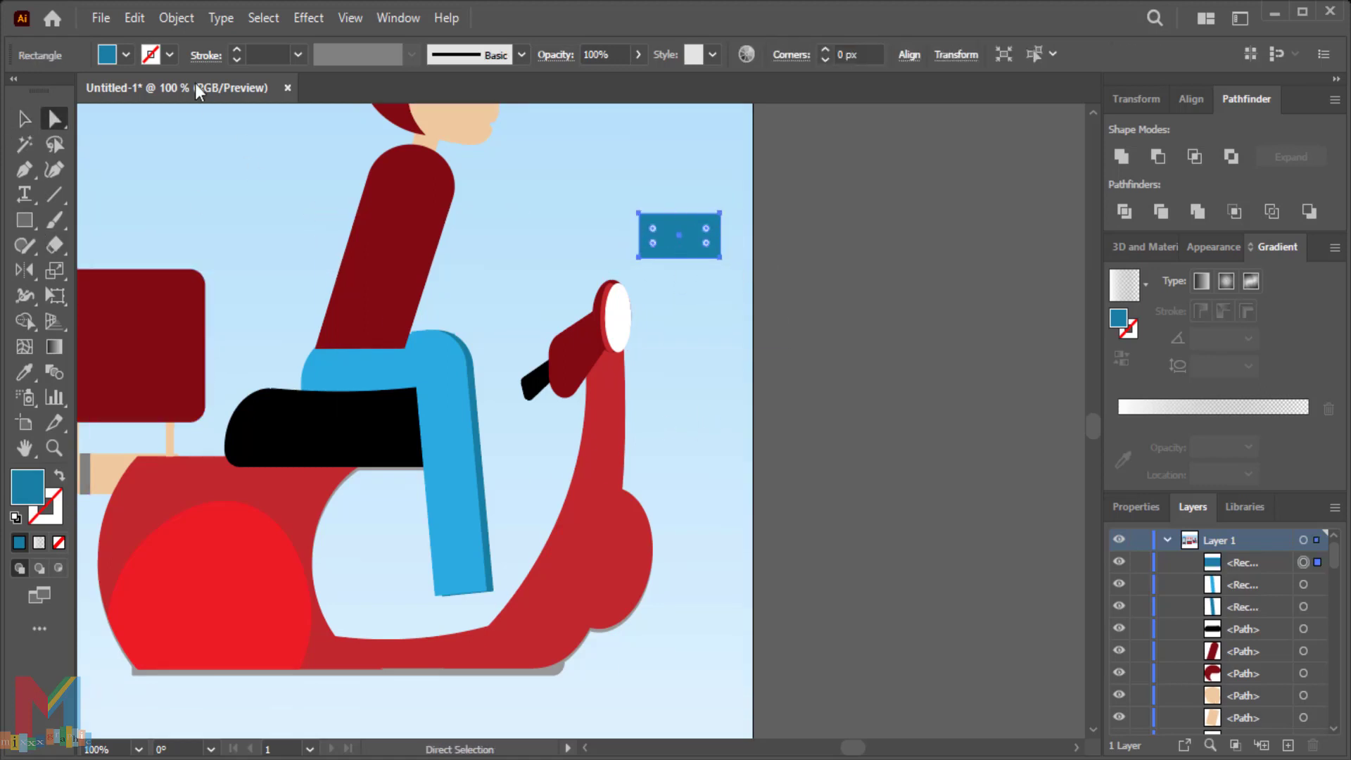
left_click(125, 55)
left_click(57, 152)
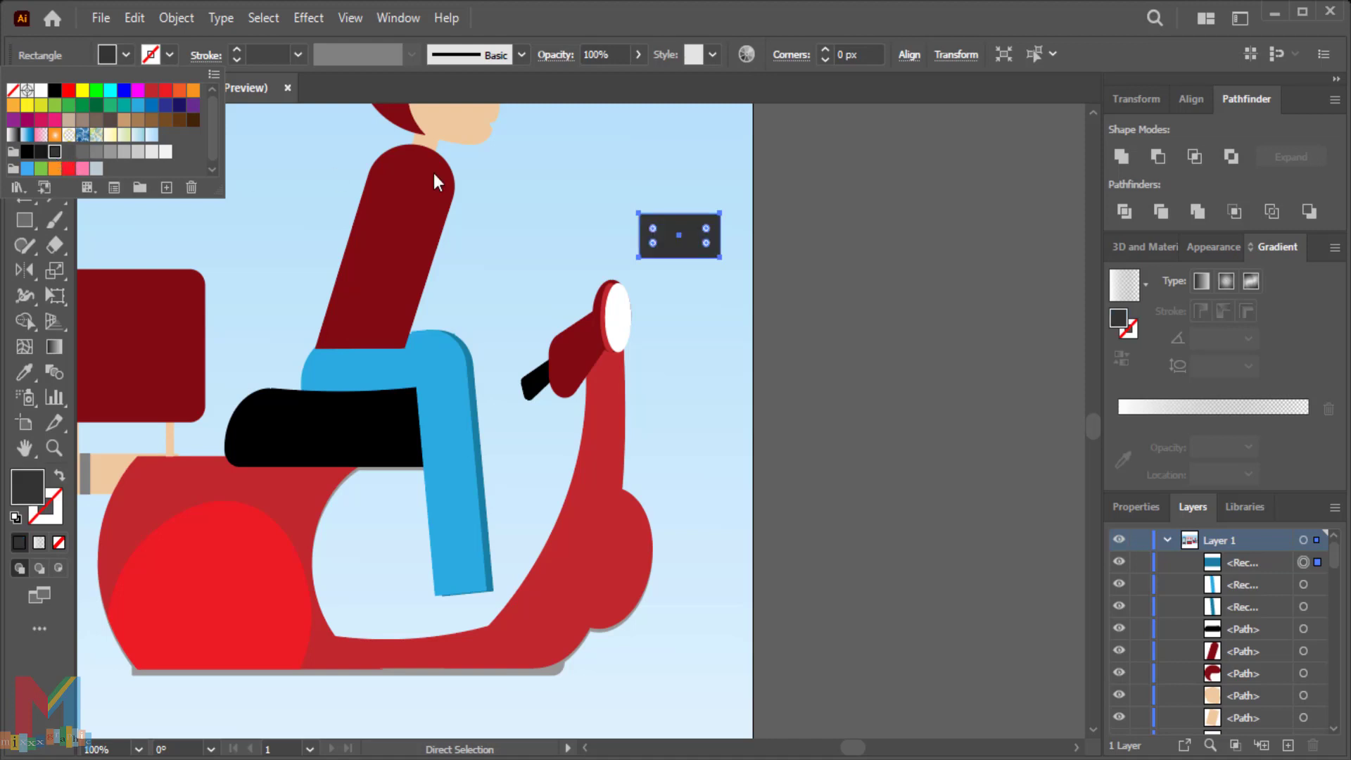
left_click_drag(705, 228, 679, 243)
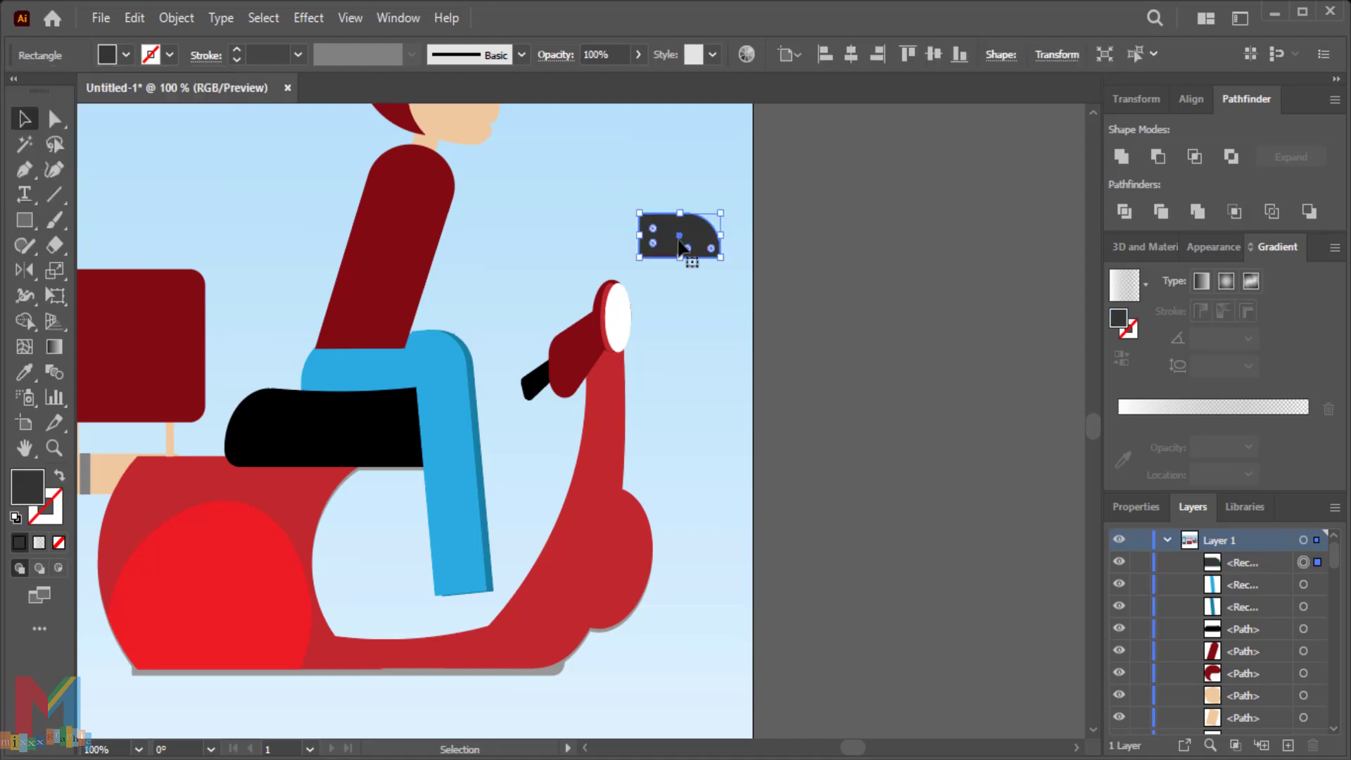
left_click(738, 285)
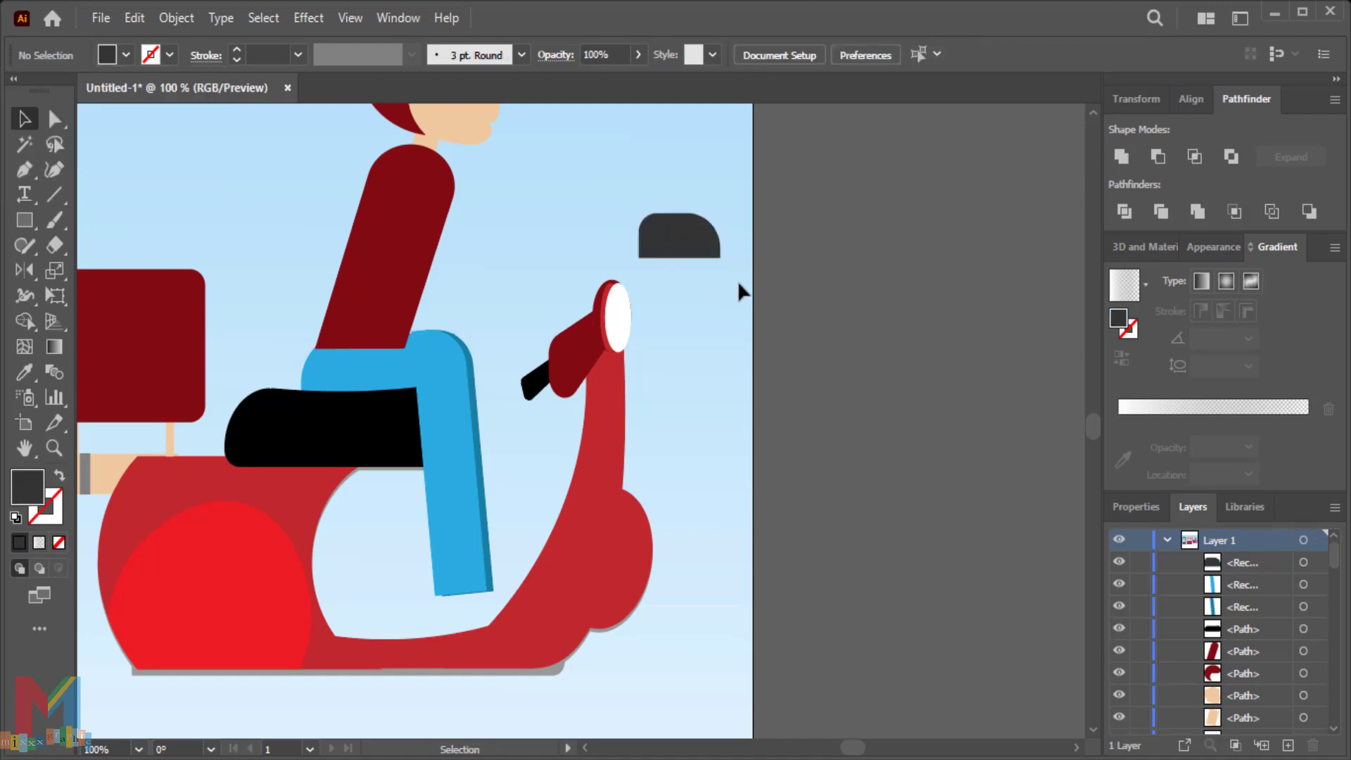
- Move the shoe to the foot, bring the leg in front, and shorten it to meet
left_click_drag(680, 241, 471, 621)
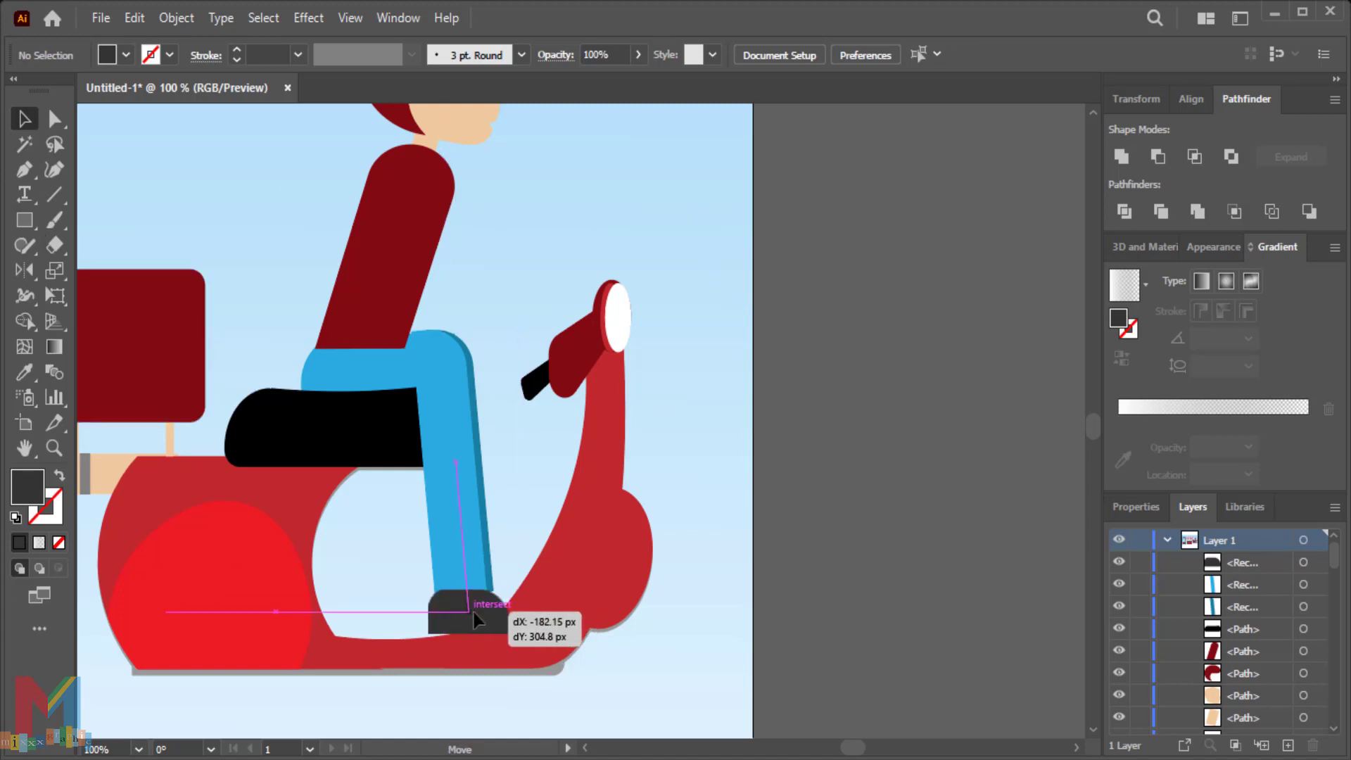
left_click(497, 433)
right_click(457, 541)
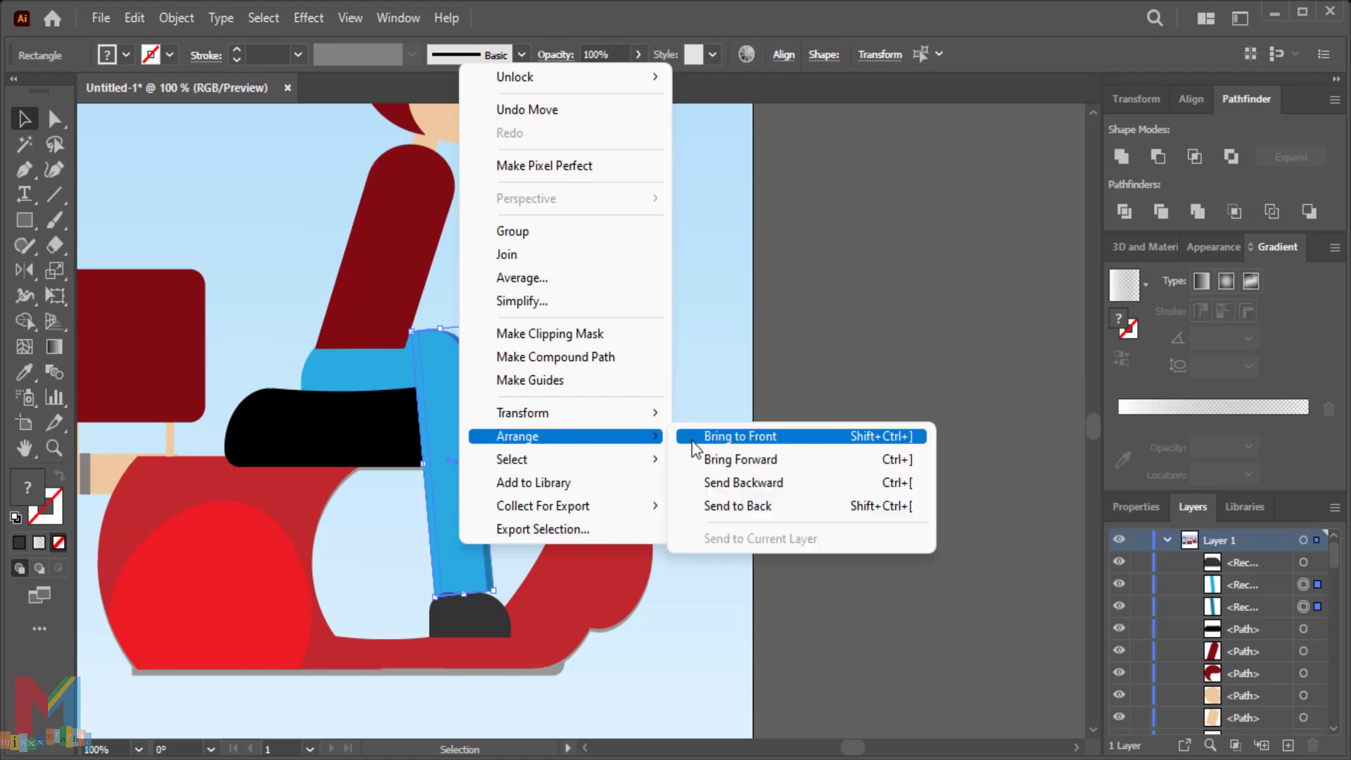
left_click(691, 434)
left_click_drag(465, 601, 239, 668)
left_click(748, 517)
left_click(704, 501)
scroll(704, 501, "up", 1)
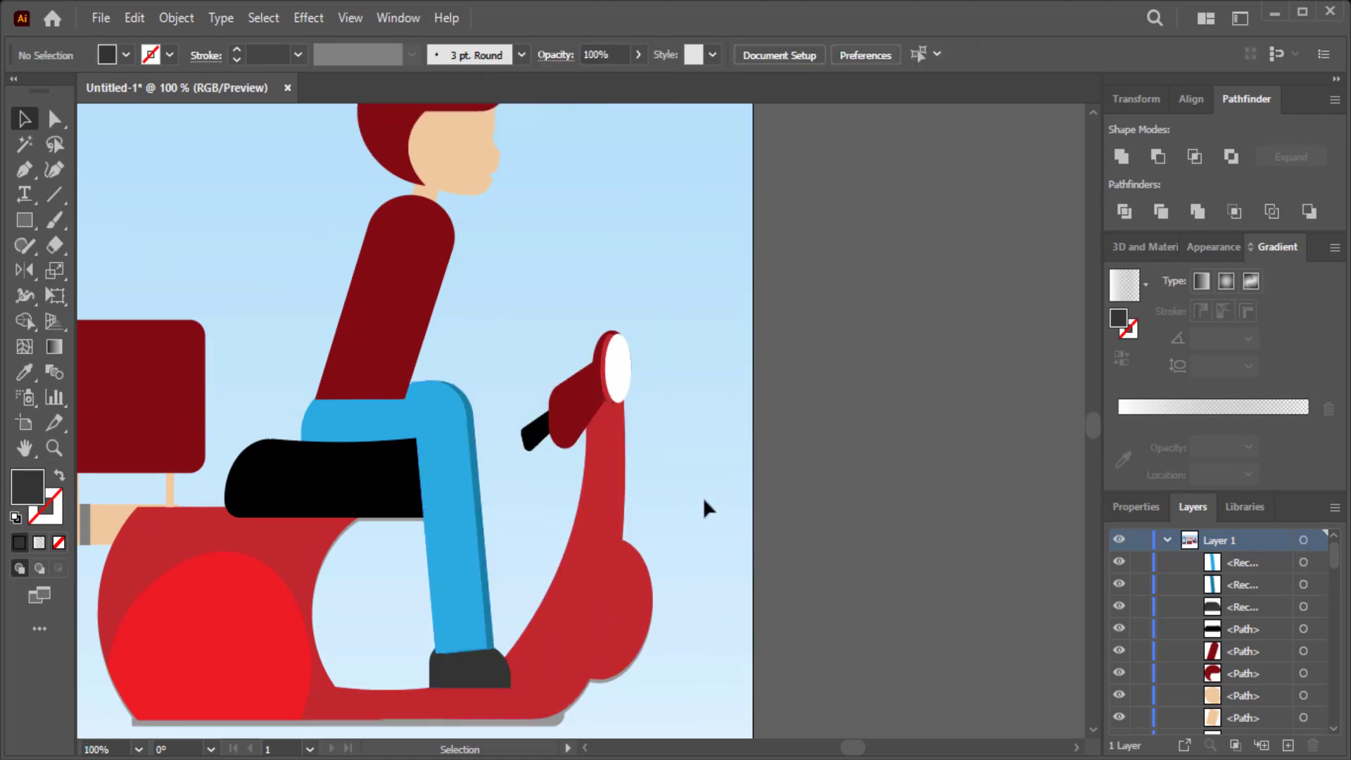
scroll(703, 497, "up", 1)
- Draw a small rectangle with rounded top corners and sample the scooter's red onto it
left_click(24, 219)
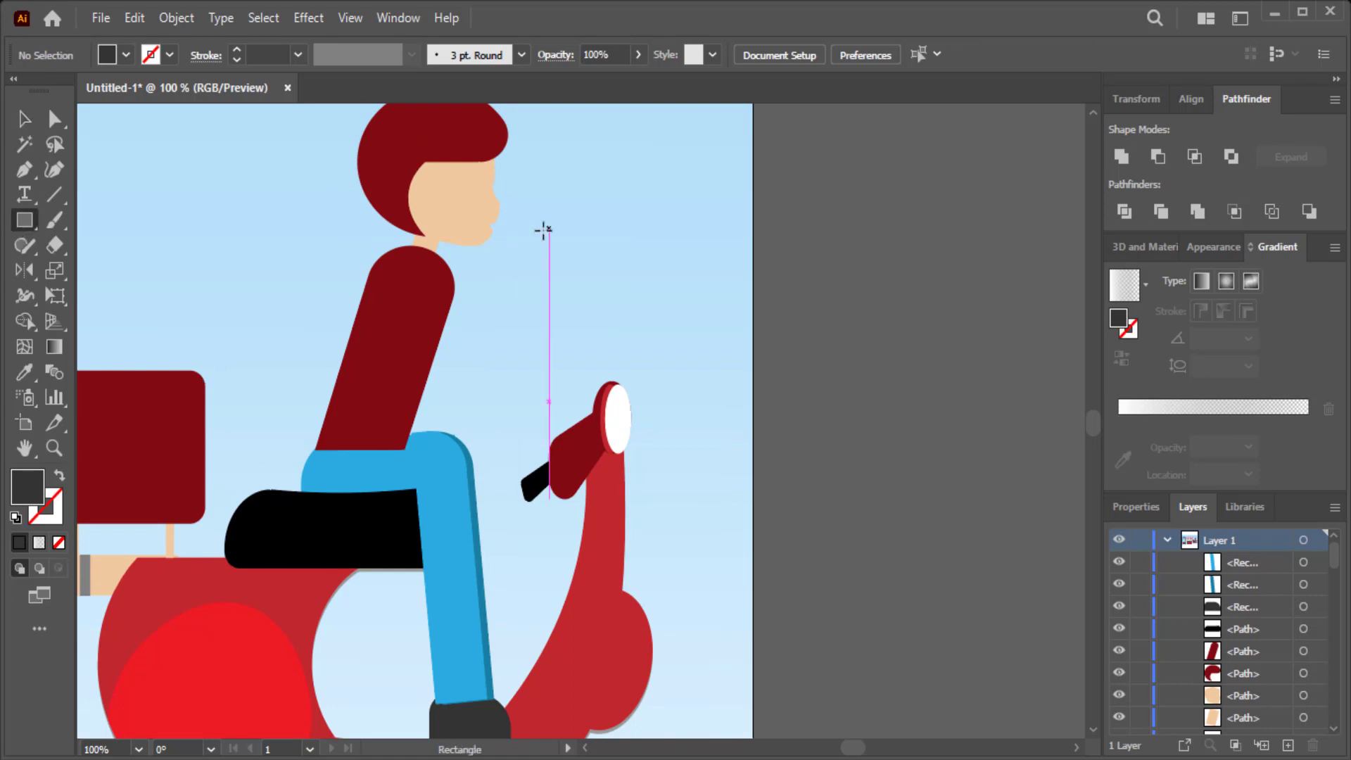
left_click_drag(626, 236, 580, 293)
key("a")
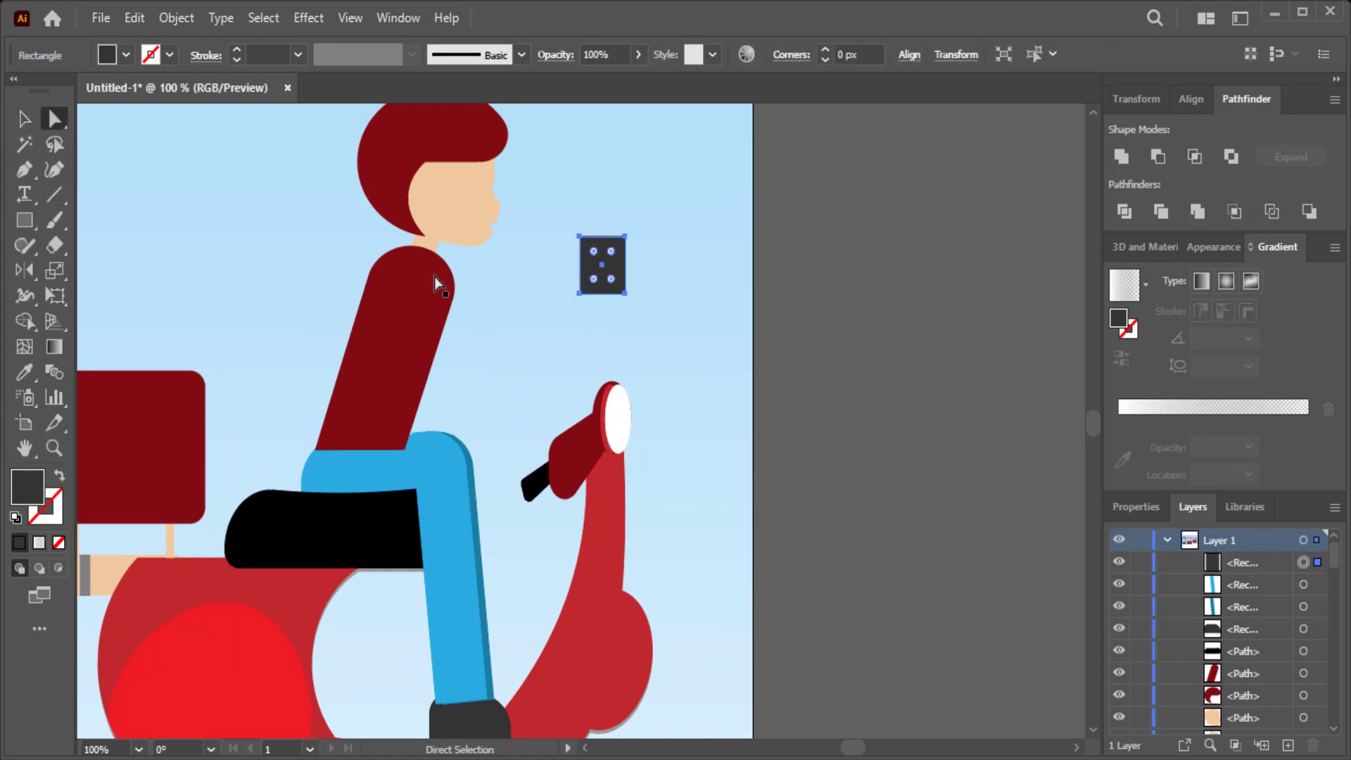
left_click_drag(610, 259, 605, 272)
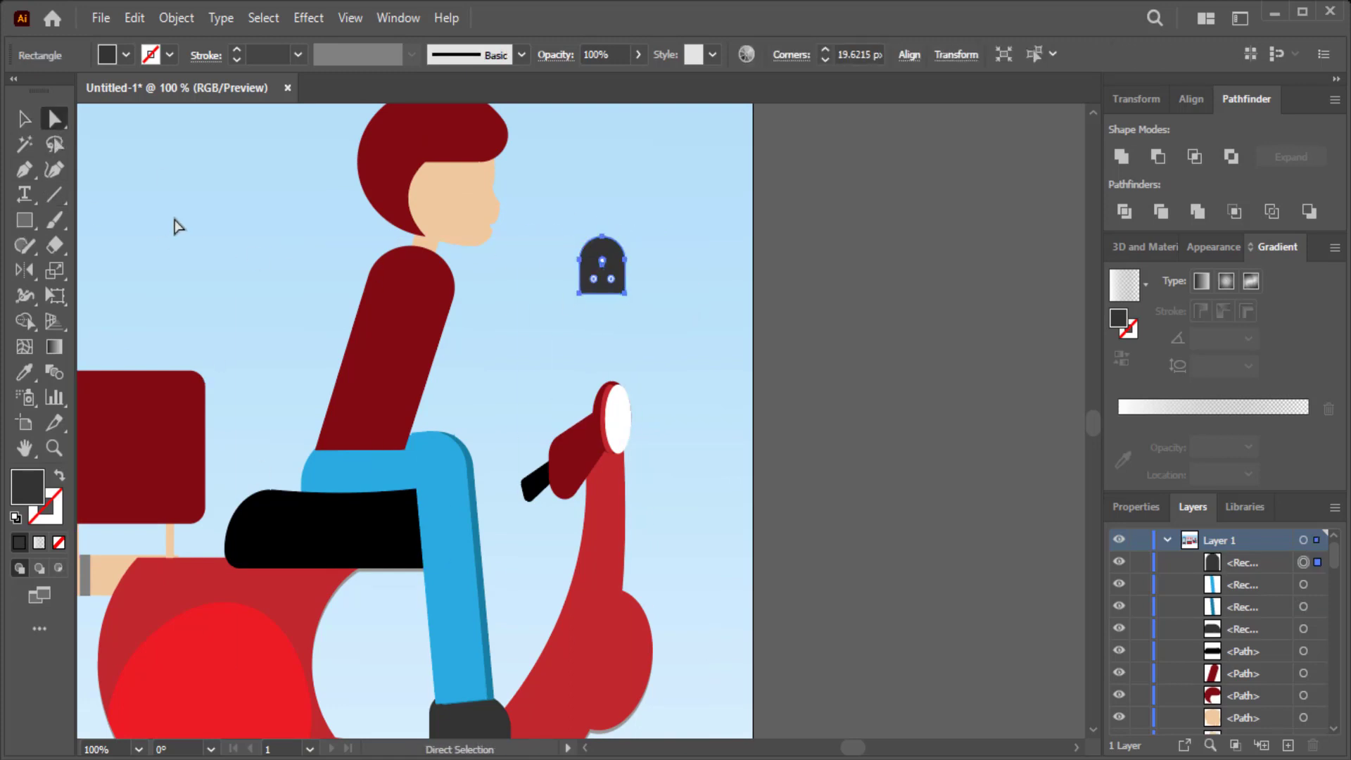
left_click(25, 372)
left_click(594, 600)
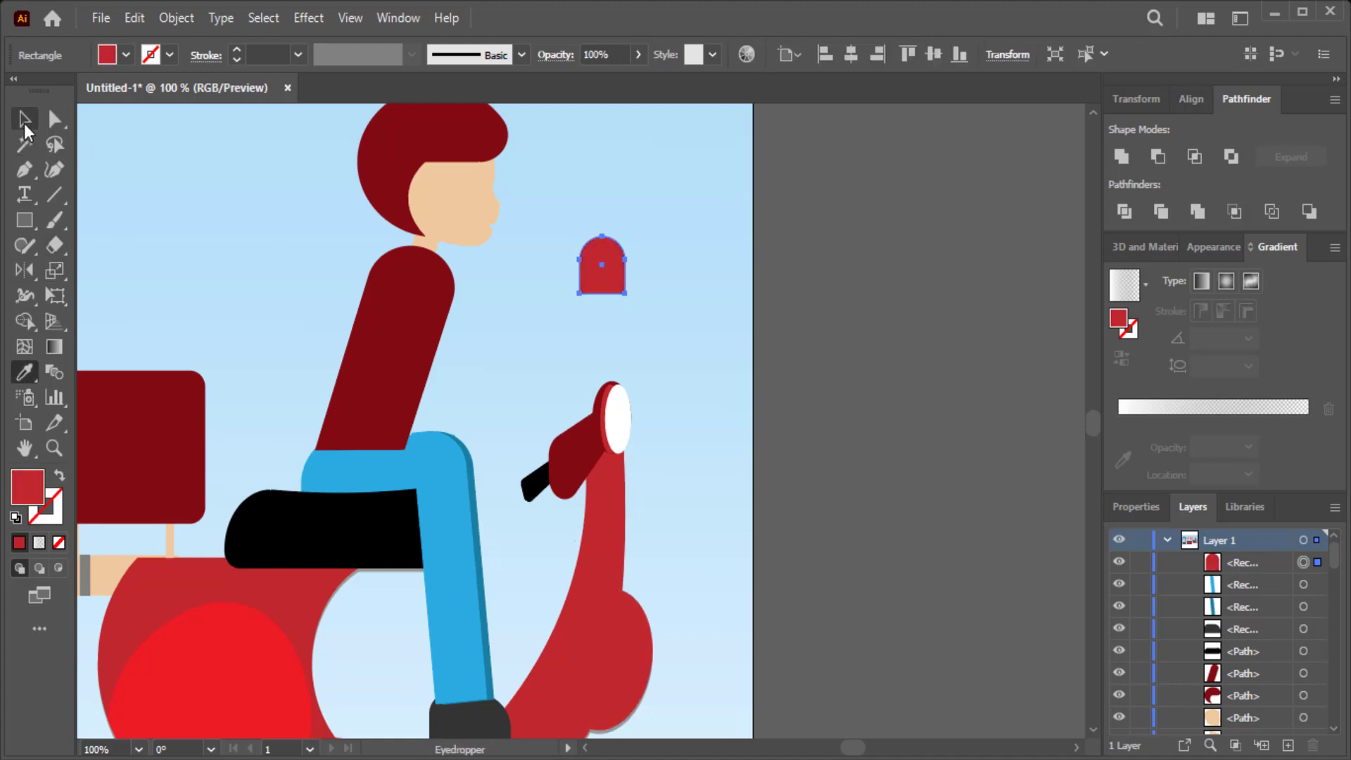
- Lighten the red fill and move the arch onto the upper arm as a sleeve
double_click(25, 488)
left_click_drag(936, 339, 920, 290)
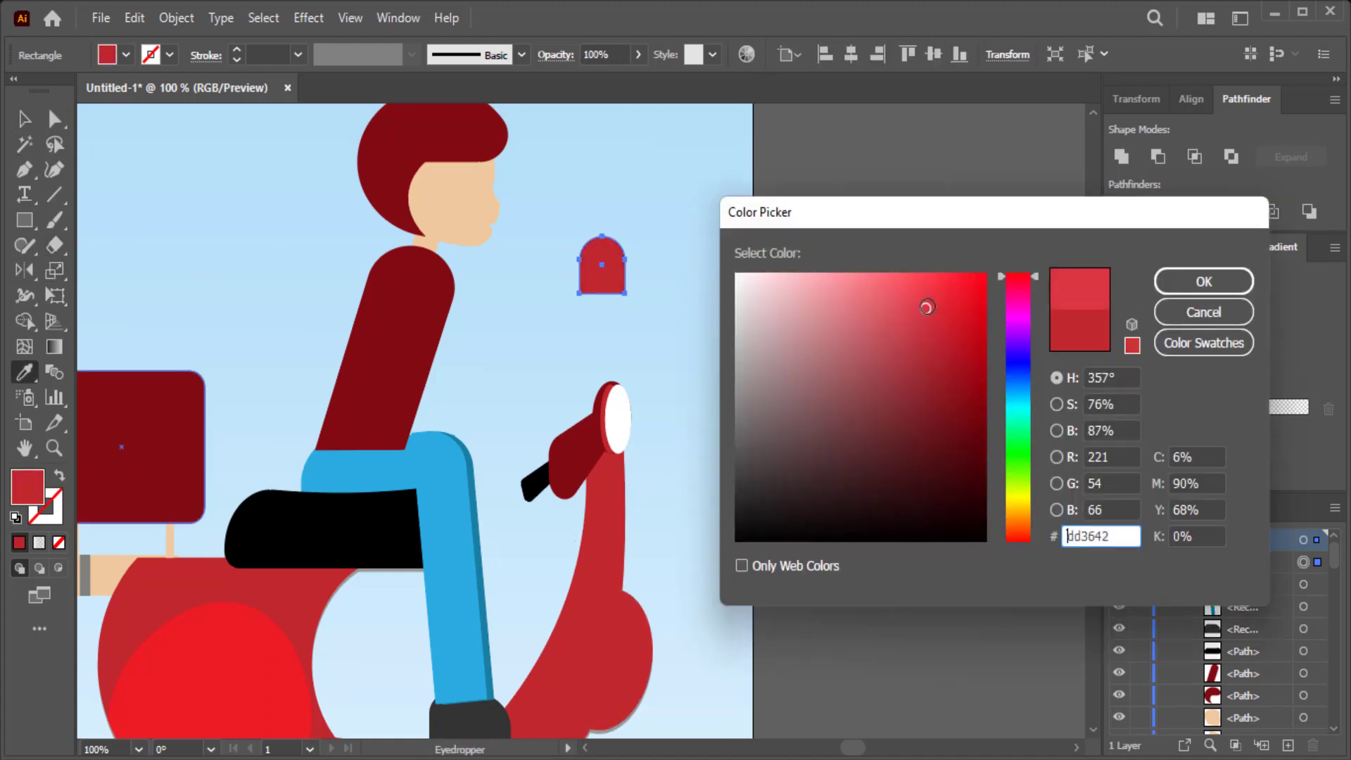
left_click(1190, 280)
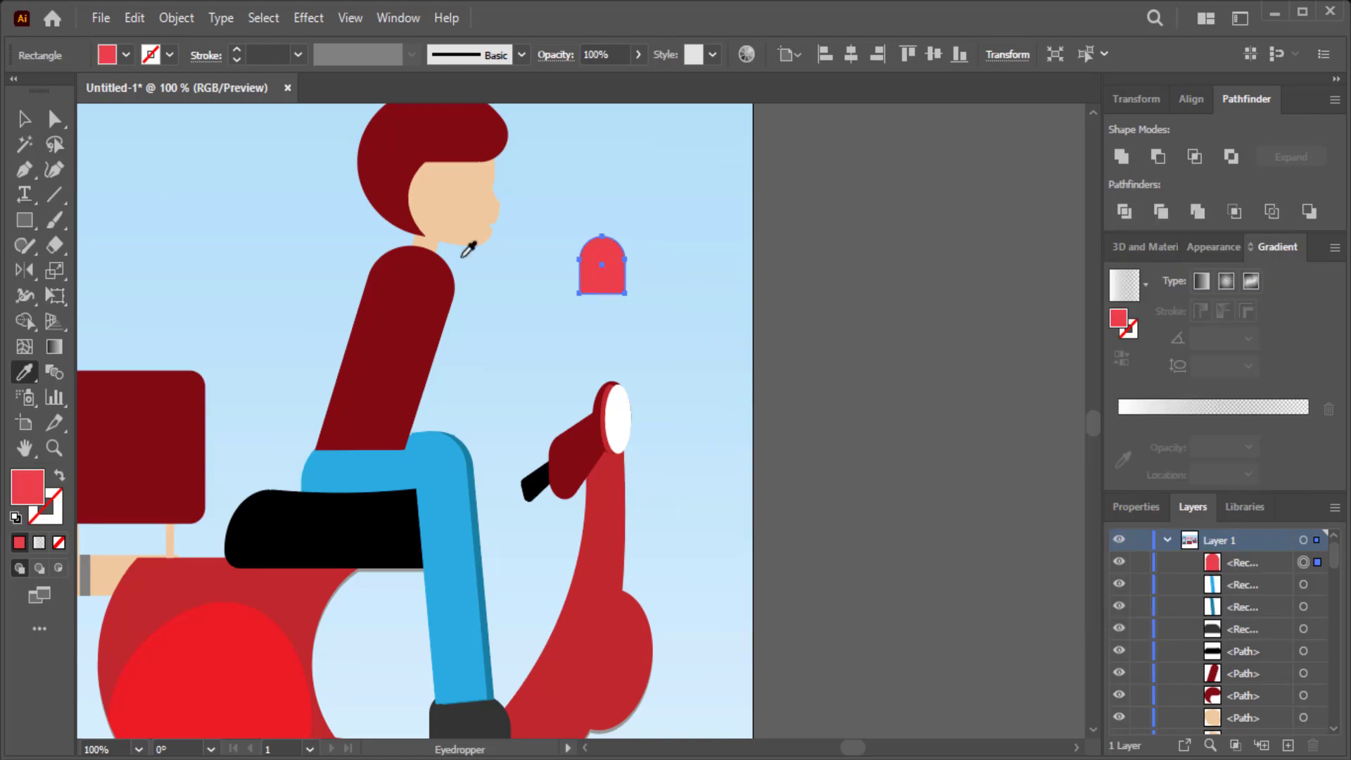
key("v")
mouse_move(605, 293)
left_mouse_down()
mouse_move(414, 340)
mouse_move(450, 356)
mouse_move(403, 313)
left_mouse_up()
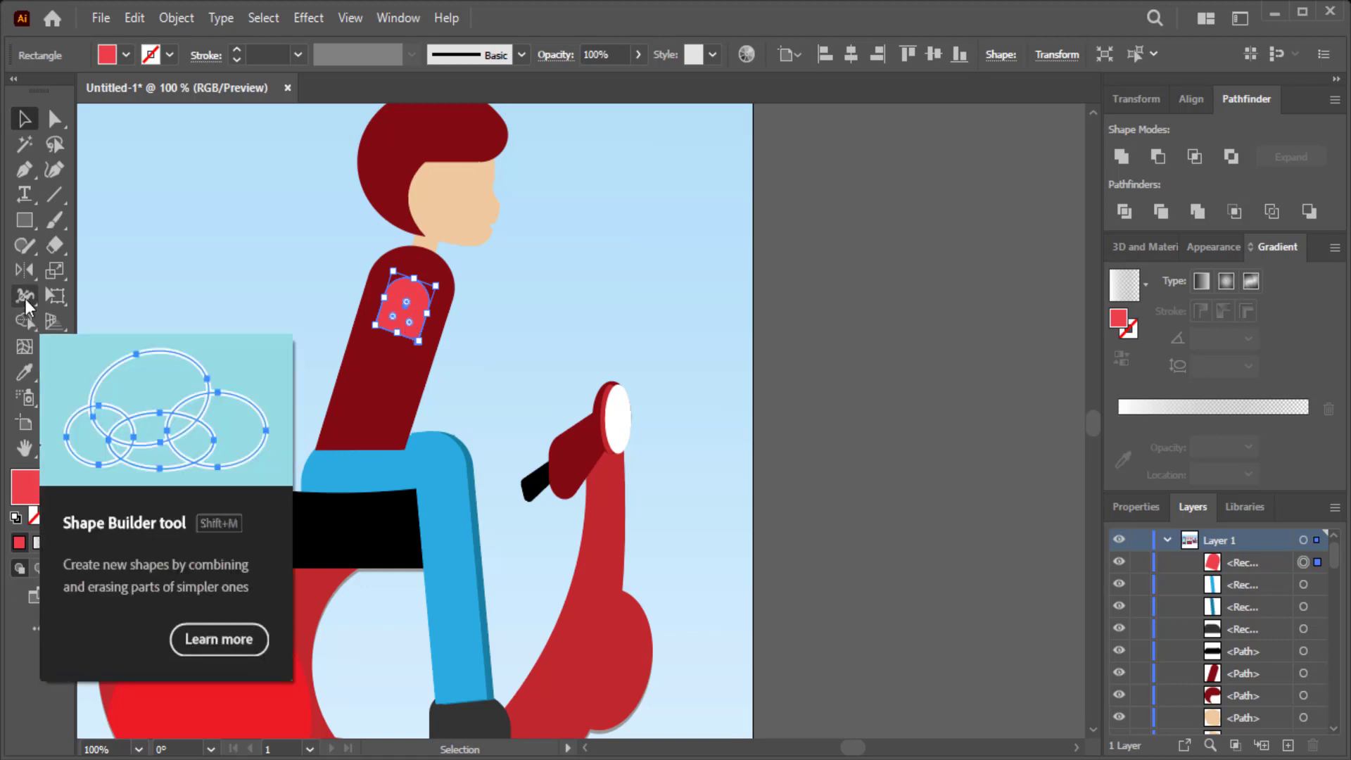
- Add a skin-toned arm rectangle at the shoulder with the red sleeve brought in front
left_click(24, 219)
left_click_drag(490, 313, 460, 402)
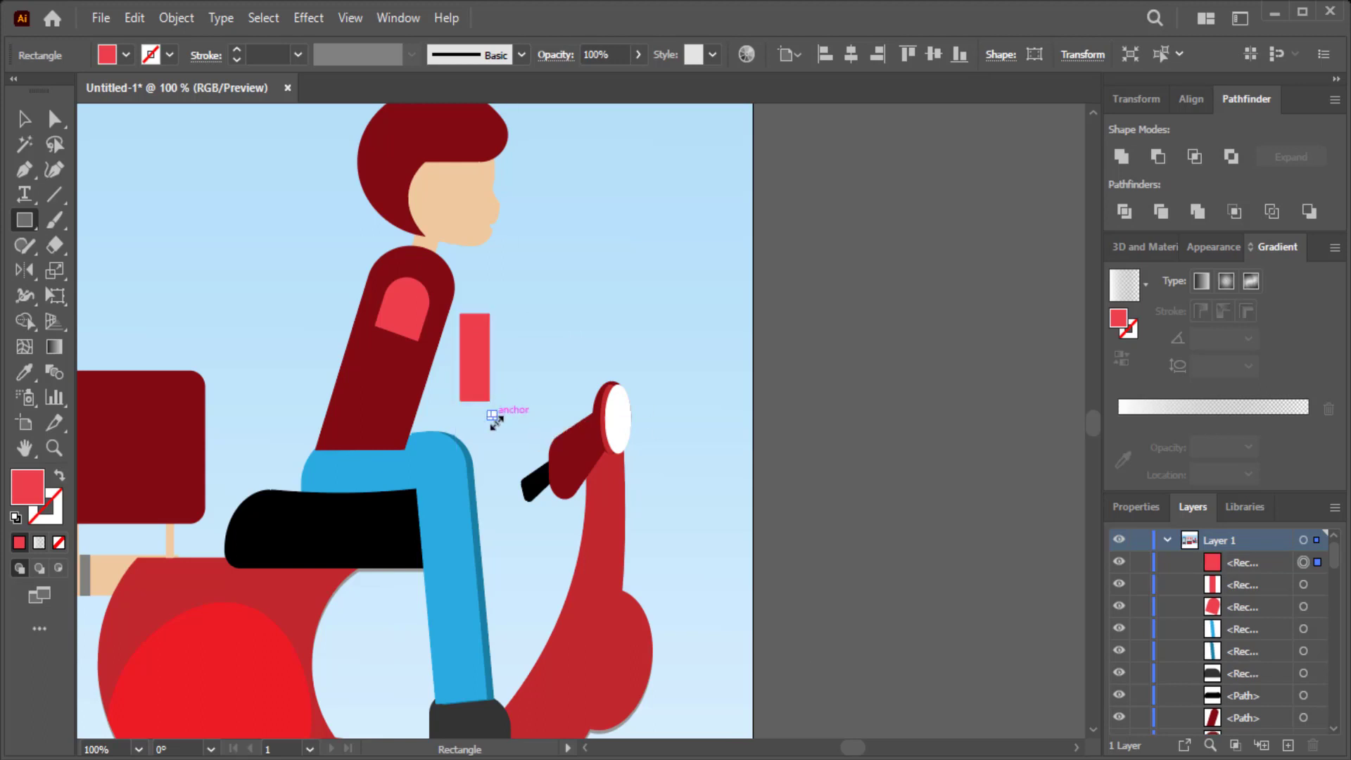
left_click(25, 372)
left_click(441, 228)
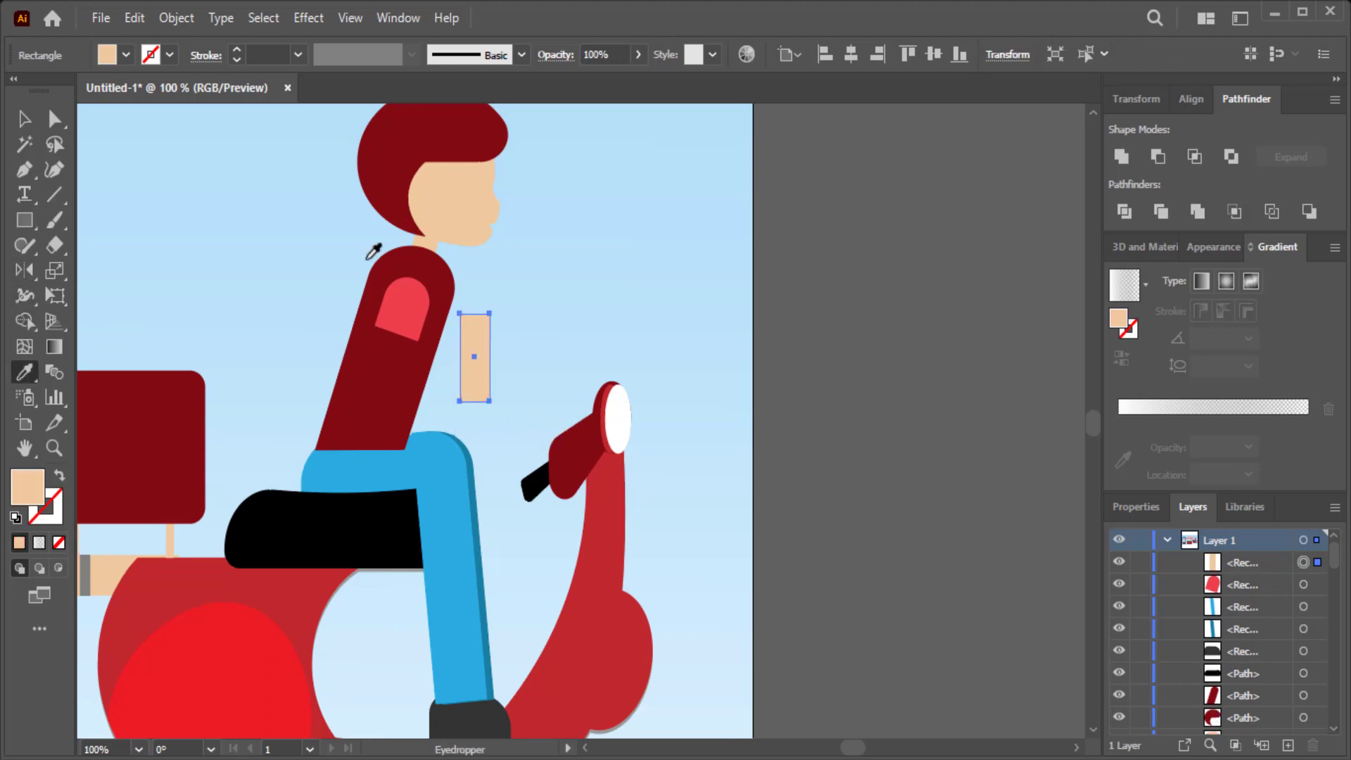
left_click(23, 119)
mouse_move(491, 408)
left_mouse_down()
mouse_move(477, 371)
mouse_move(411, 377)
mouse_move(419, 288)
left_mouse_up()
right_click(418, 288)
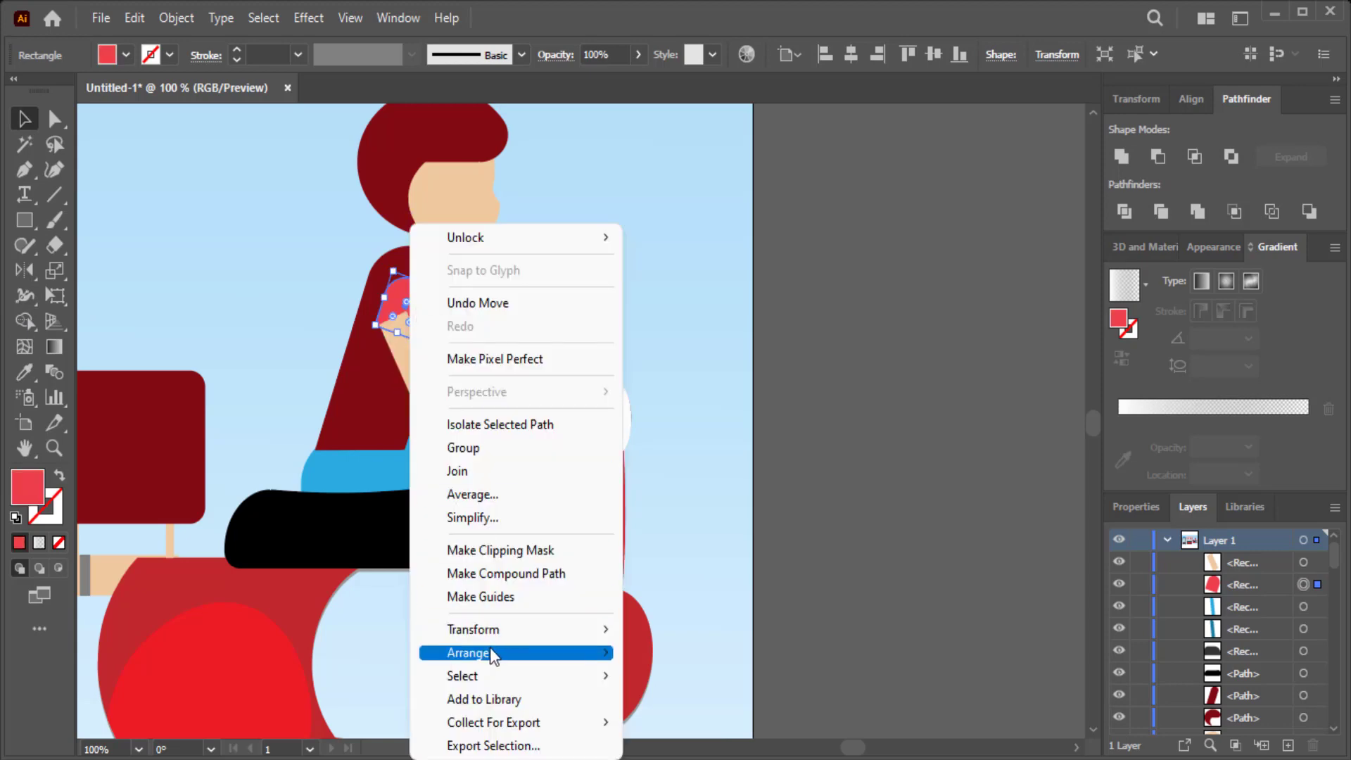
left_click(662, 649)
left_click(672, 339)
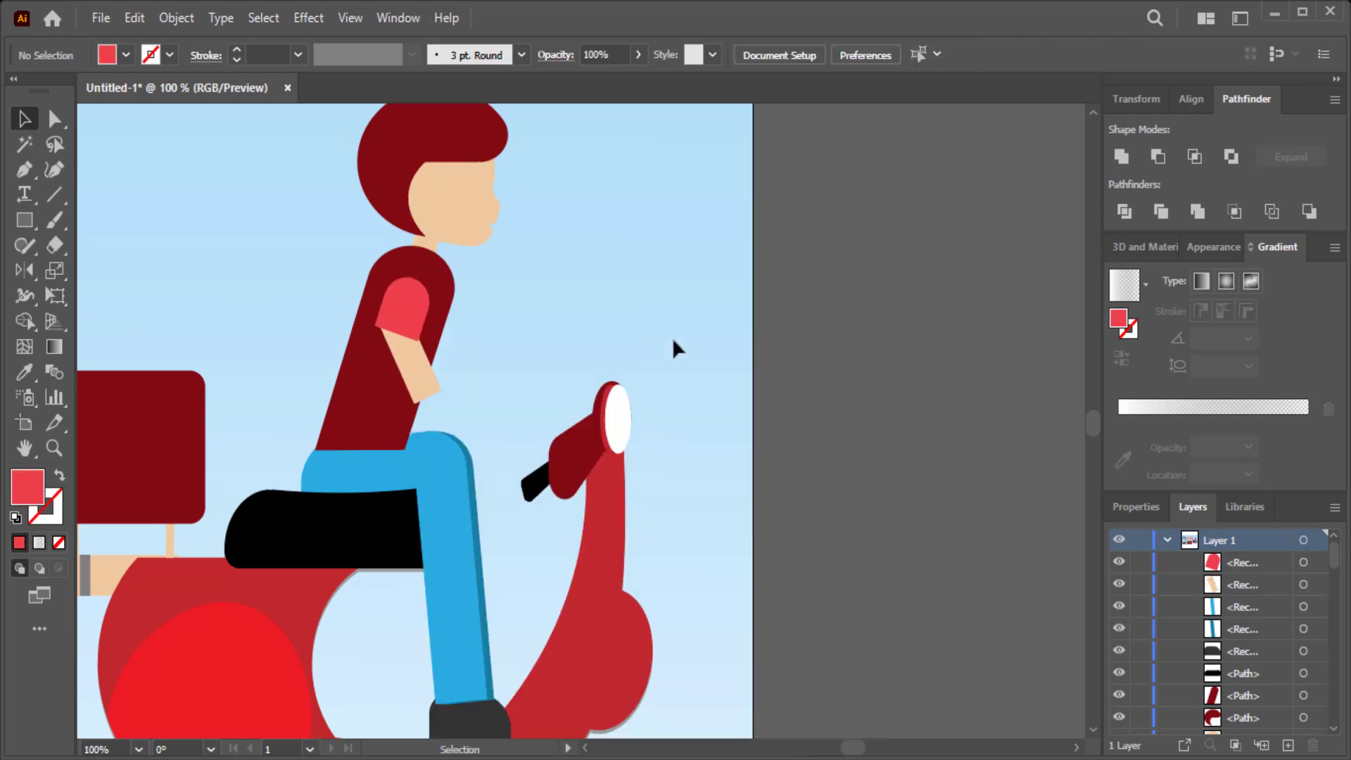
- Lengthen the skin-toned forearm and angle it down to the handlebar
left_click(421, 380)
mouse_move(431, 394)
left_mouse_down()
mouse_move(443, 422)
mouse_move(551, 376)
mouse_move(612, 324)
mouse_move(603, 356)
left_mouse_up()
mouse_move(549, 321)
left_mouse_down()
mouse_move(489, 420)
mouse_move(529, 461)
left_mouse_up()
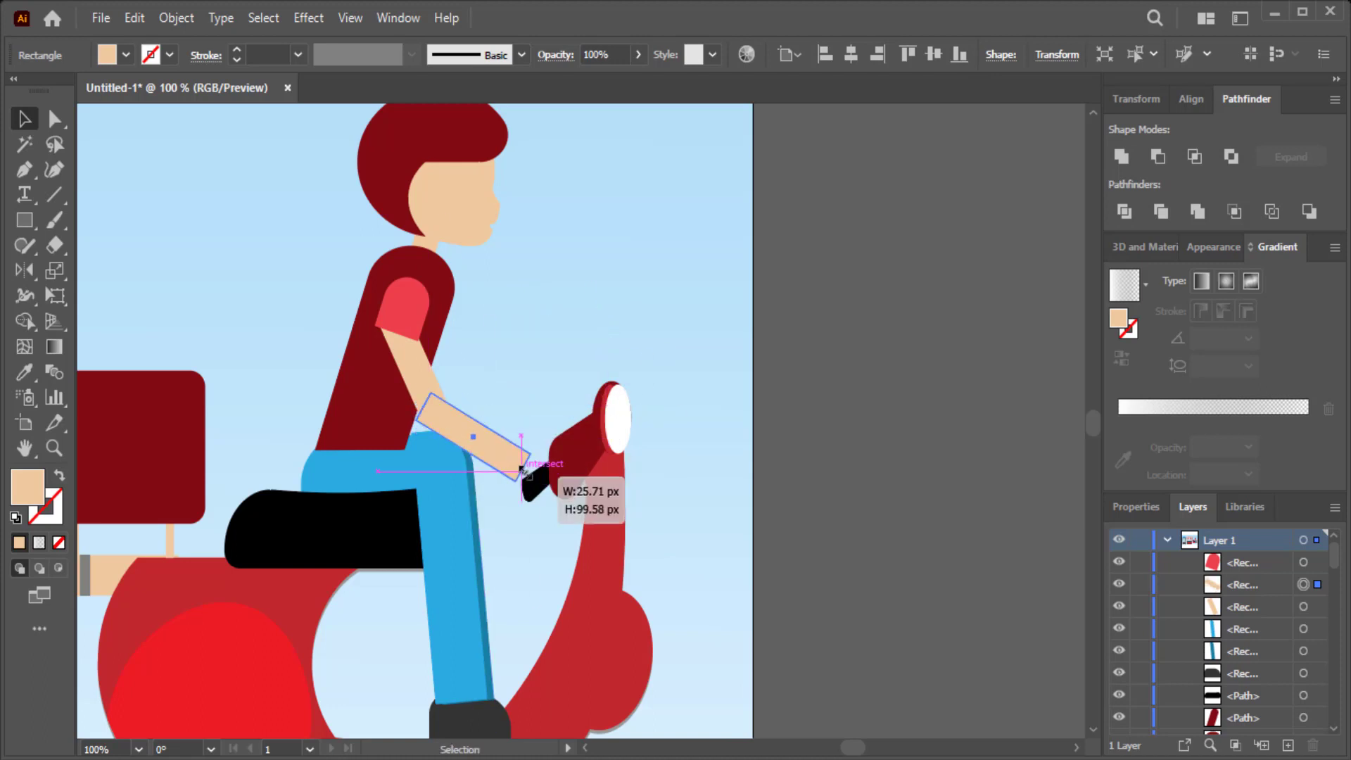
left_click(628, 339)
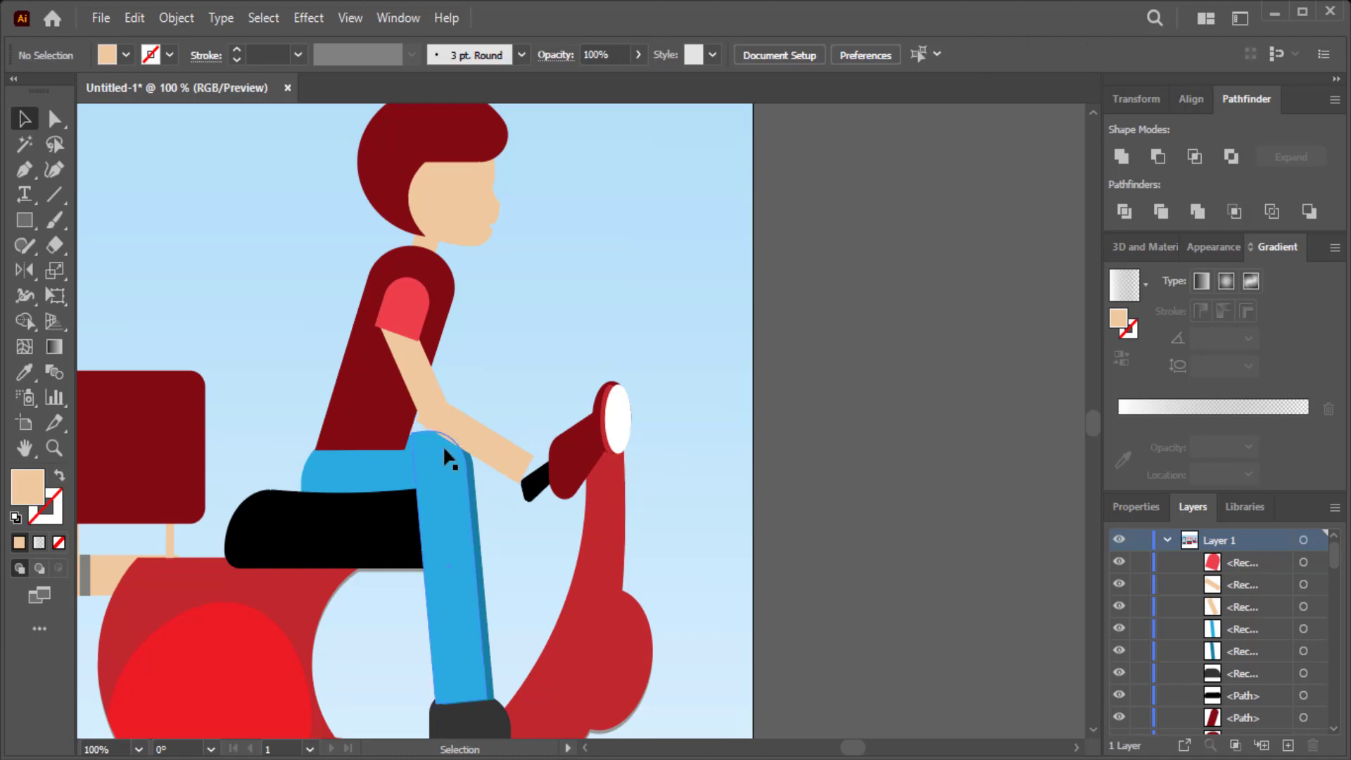
left_click(468, 437)
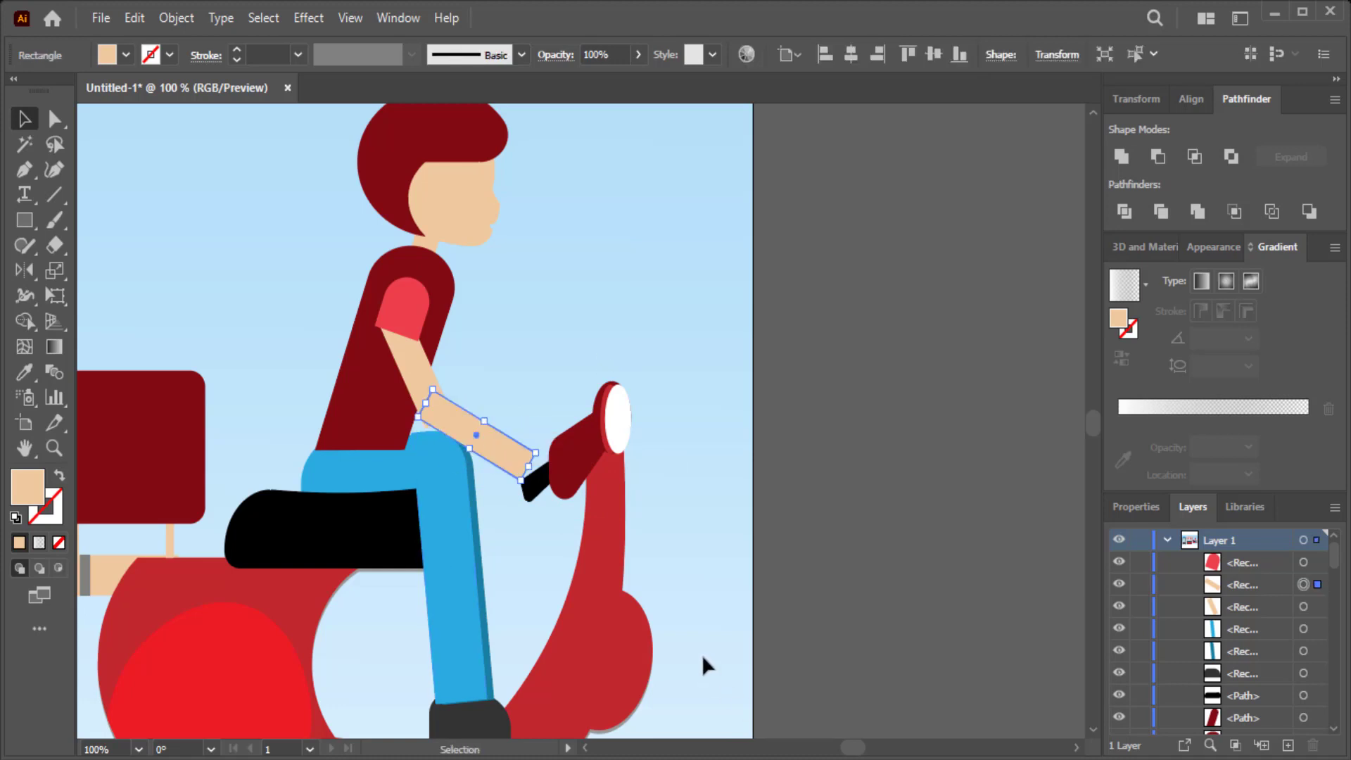
left_click(23, 225)
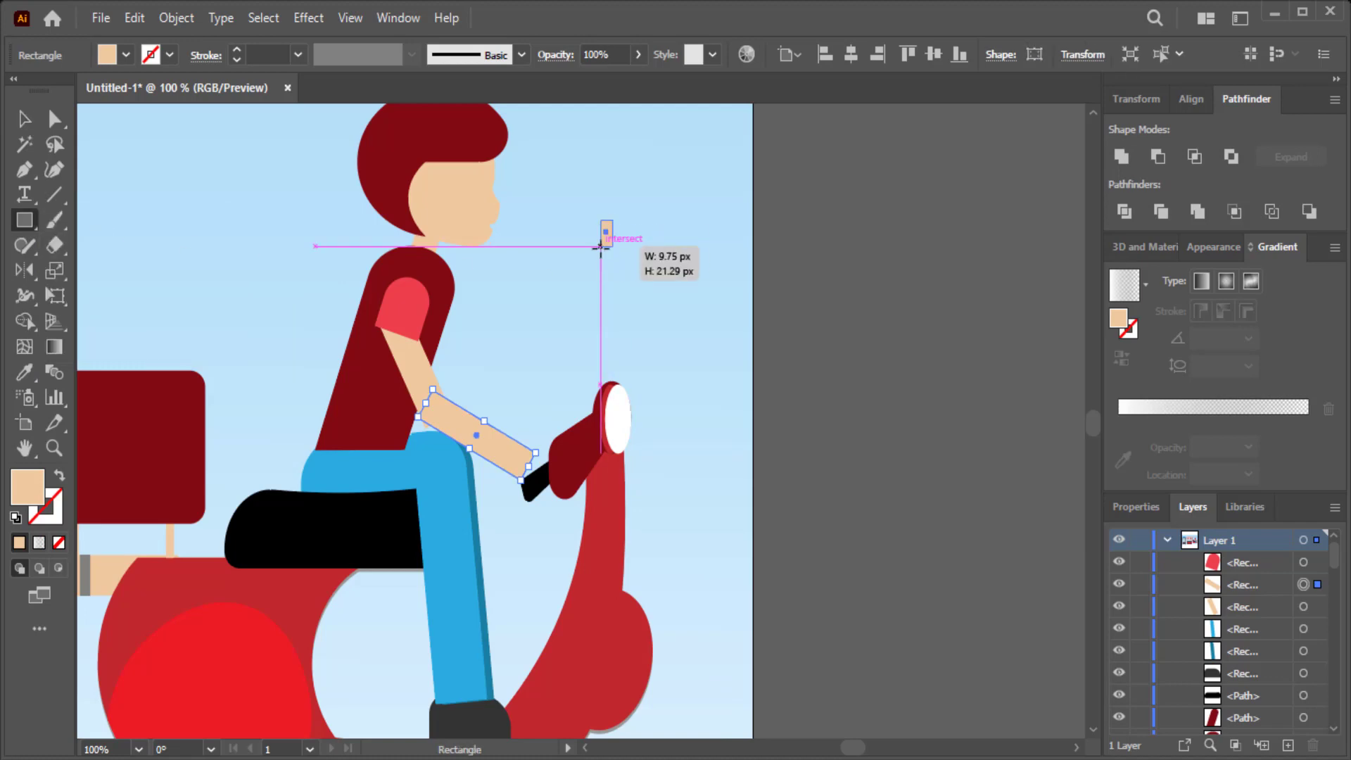
- Draw a small pale peach rectangle above the arm and round its corners into a finger
left_click_drag(600, 218, 613, 254)
double_click(26, 486)
left_click_drag(806, 313, 795, 277)
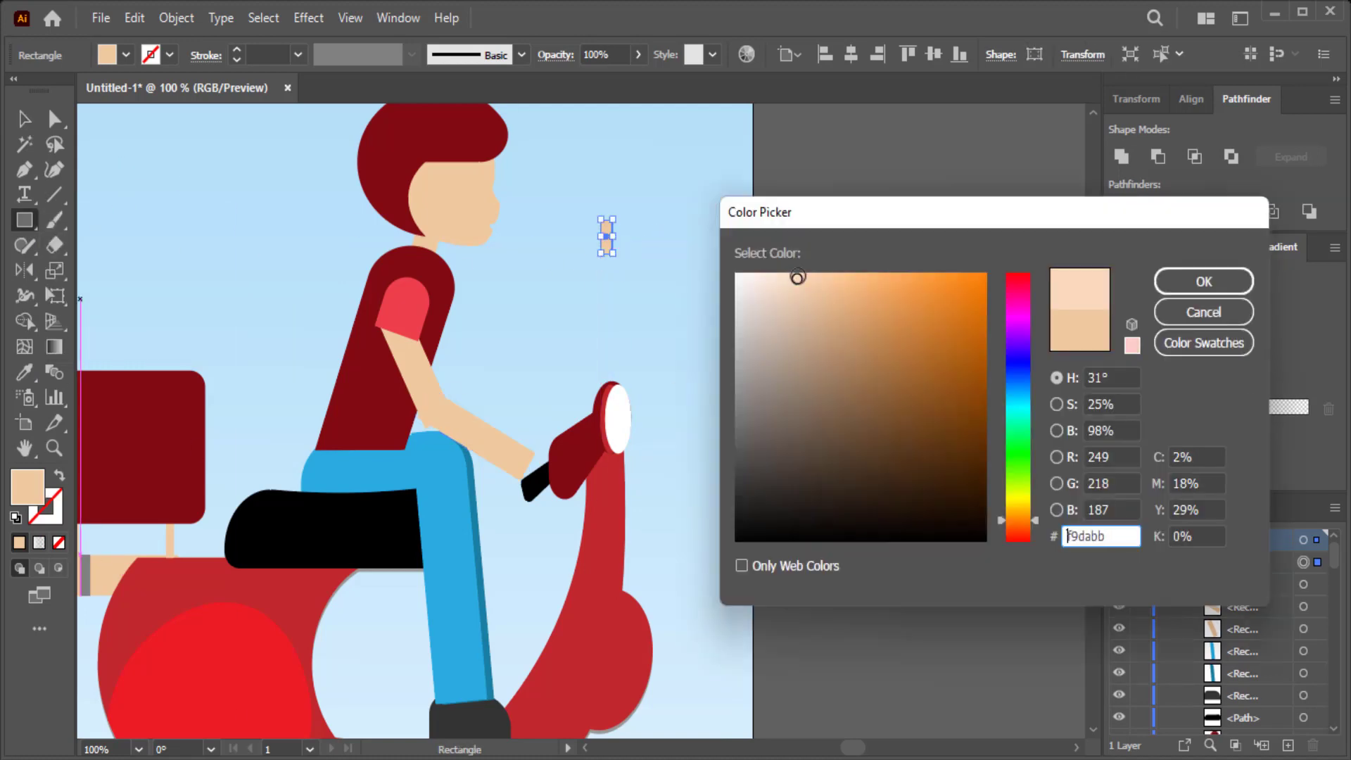
left_click(1204, 281)
key("ctrl+plus")
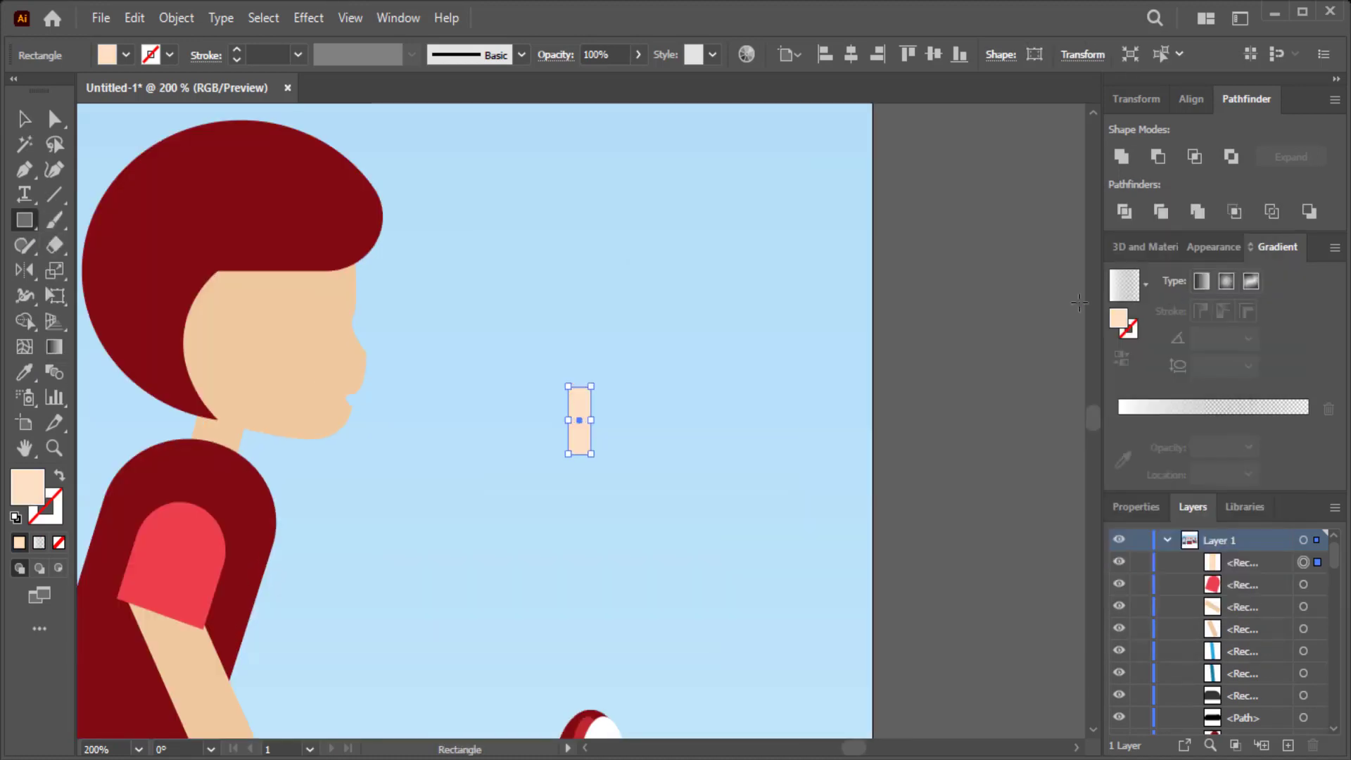
left_click(55, 119)
left_click_drag(579, 415, 607, 433)
- Duplicate the rounded bar into five fingers and rotate them into a vertical hand stack
key("v")
left_click(132, 235)
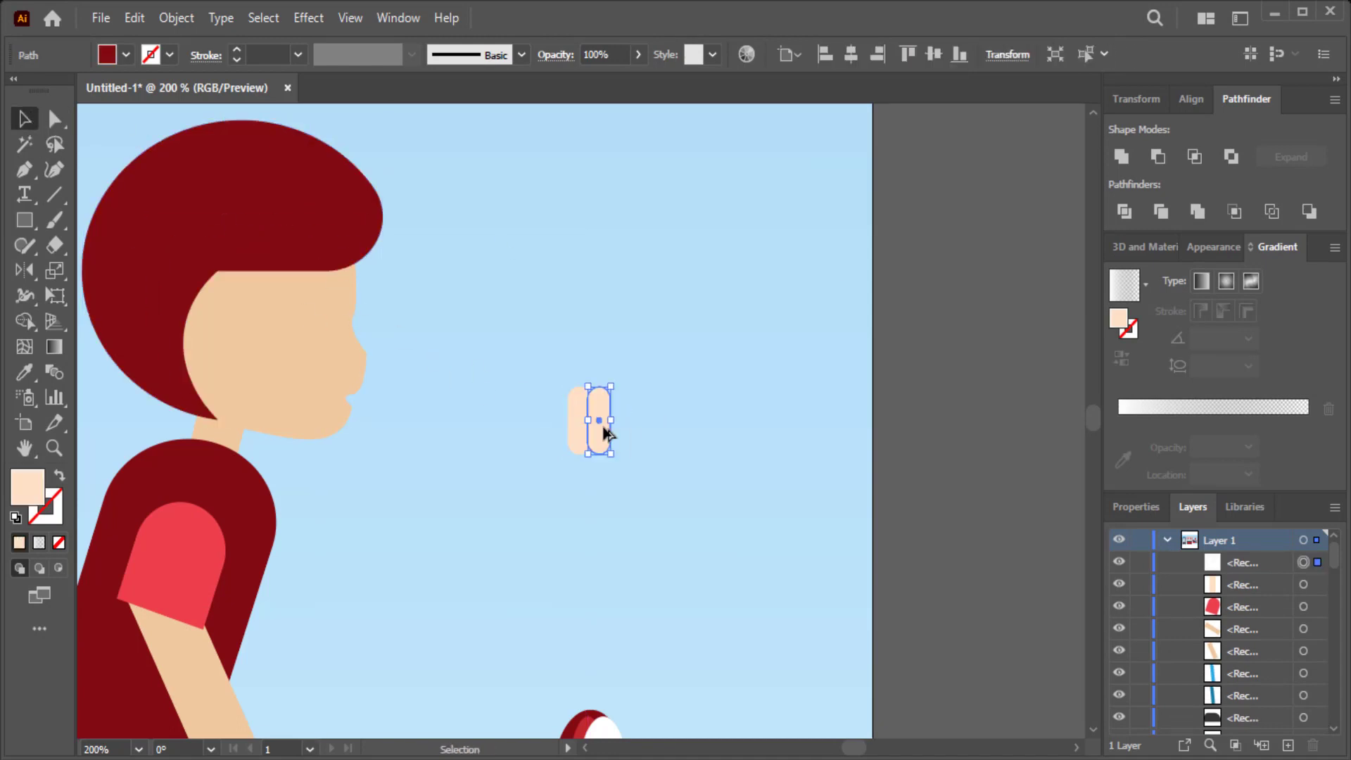
key("ctrl+d")
key("ctrl+d")
key("ctrl+d")
left_click(736, 387)
left_click_drag(737, 387, 543, 455)
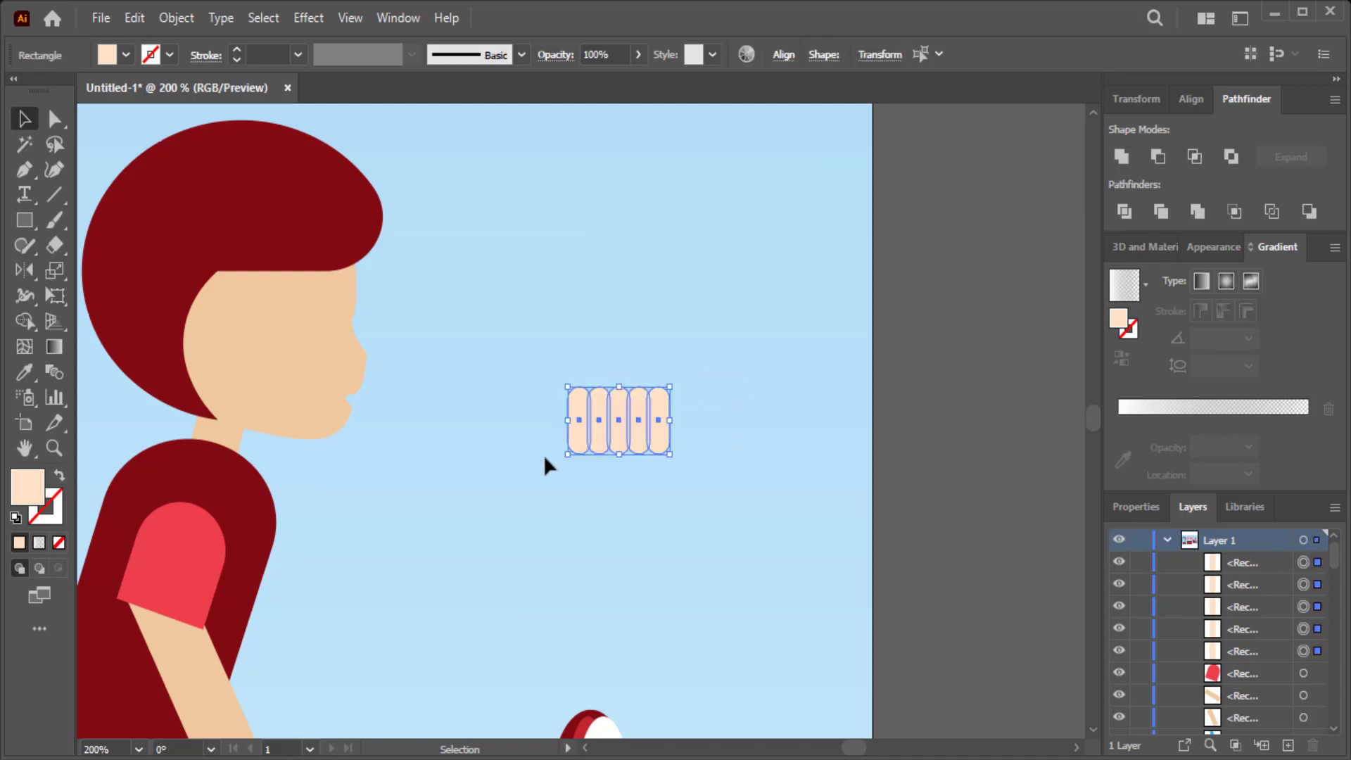
scroll(543, 454, "down", 5)
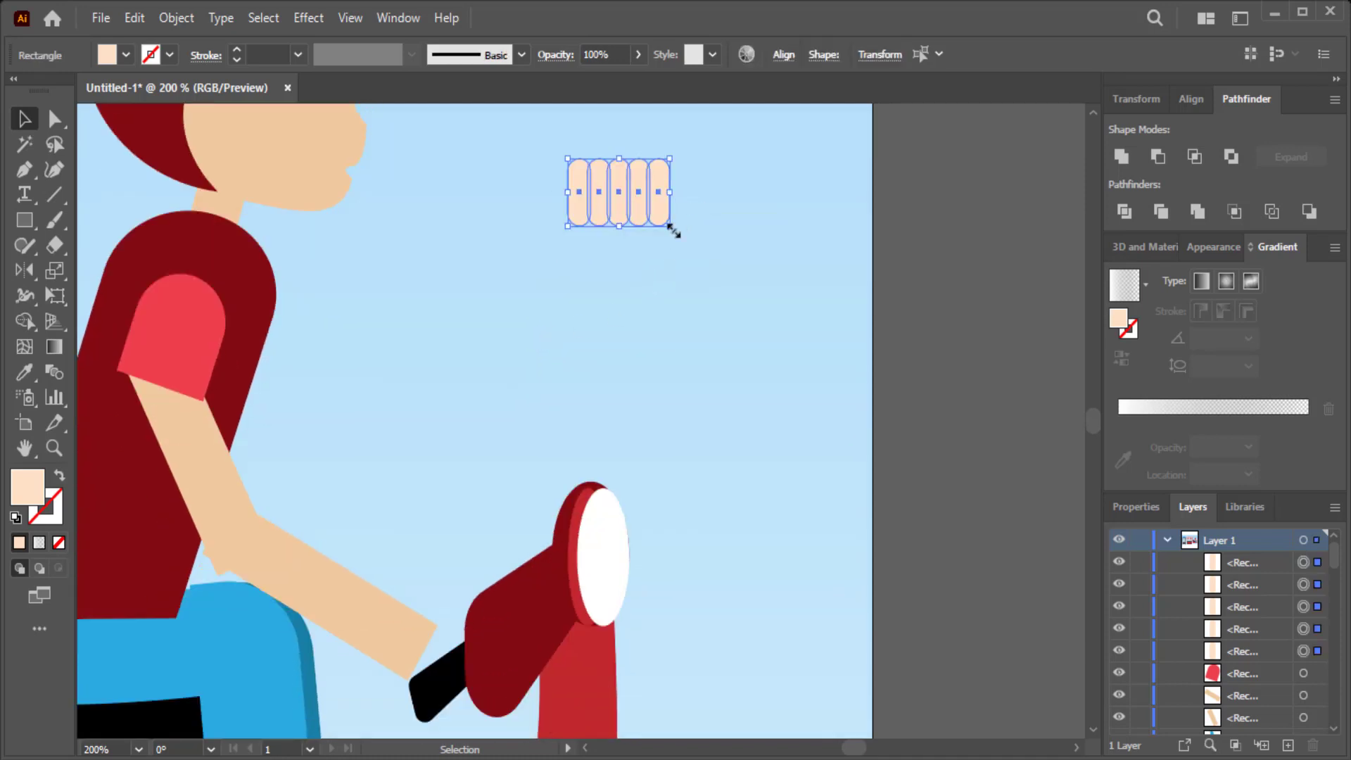
mouse_move(670, 229)
left_mouse_down()
mouse_move(575, 249)
mouse_move(620, 249)
mouse_move(441, 693)
mouse_move(424, 686)
left_mouse_up()
left_click(472, 479)
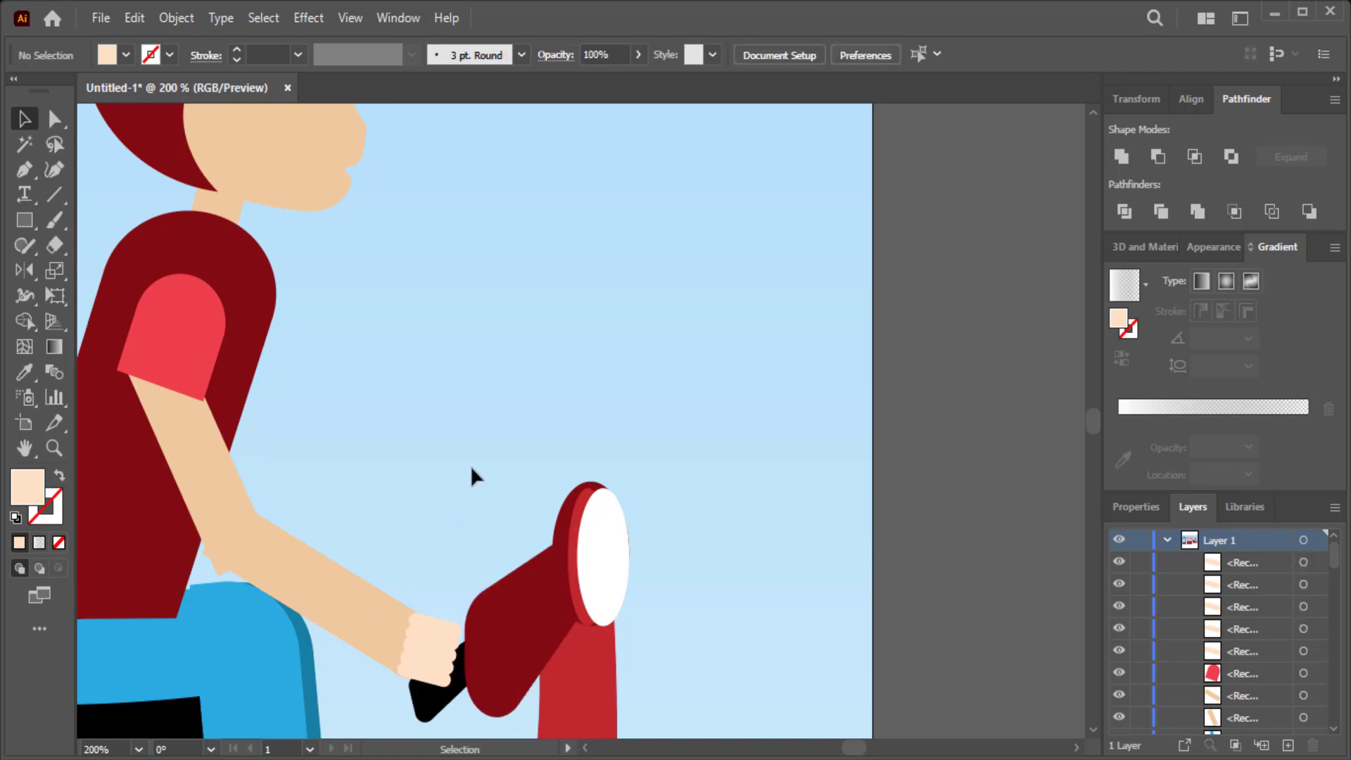
- Round the forearm rectangle's elbow corner
scroll(464, 464, "up", 1)
scroll(444, 467, "down", 1)
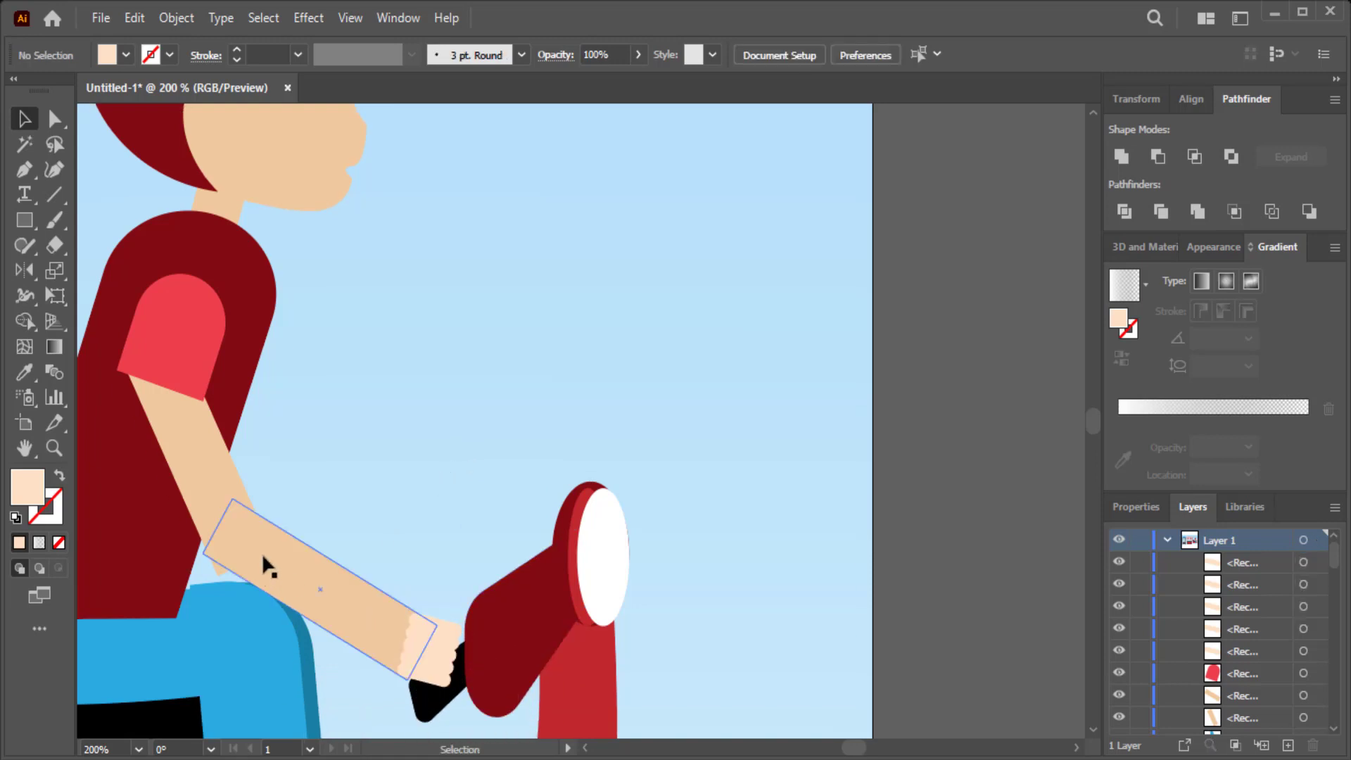
left_click(206, 525)
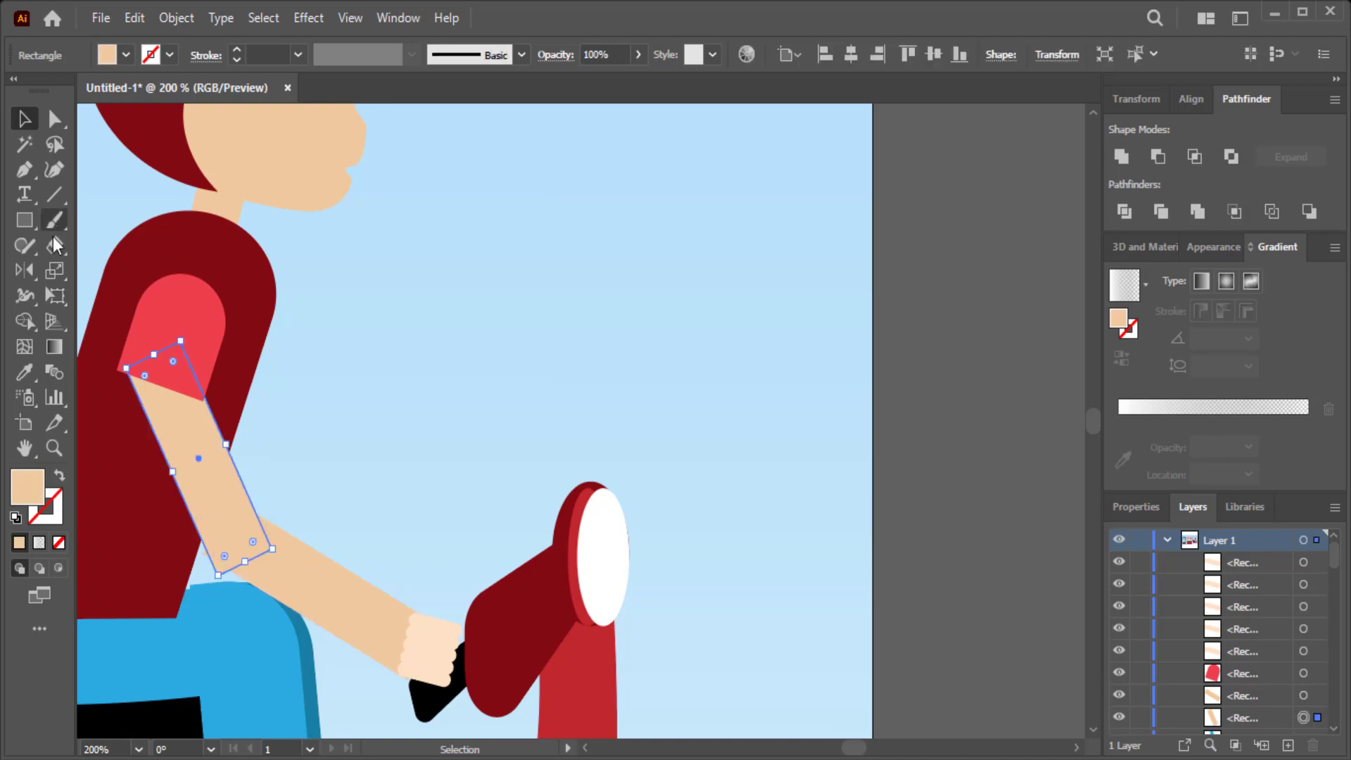
key("a")
left_click_drag(223, 557, 240, 539)
left_click(359, 471)
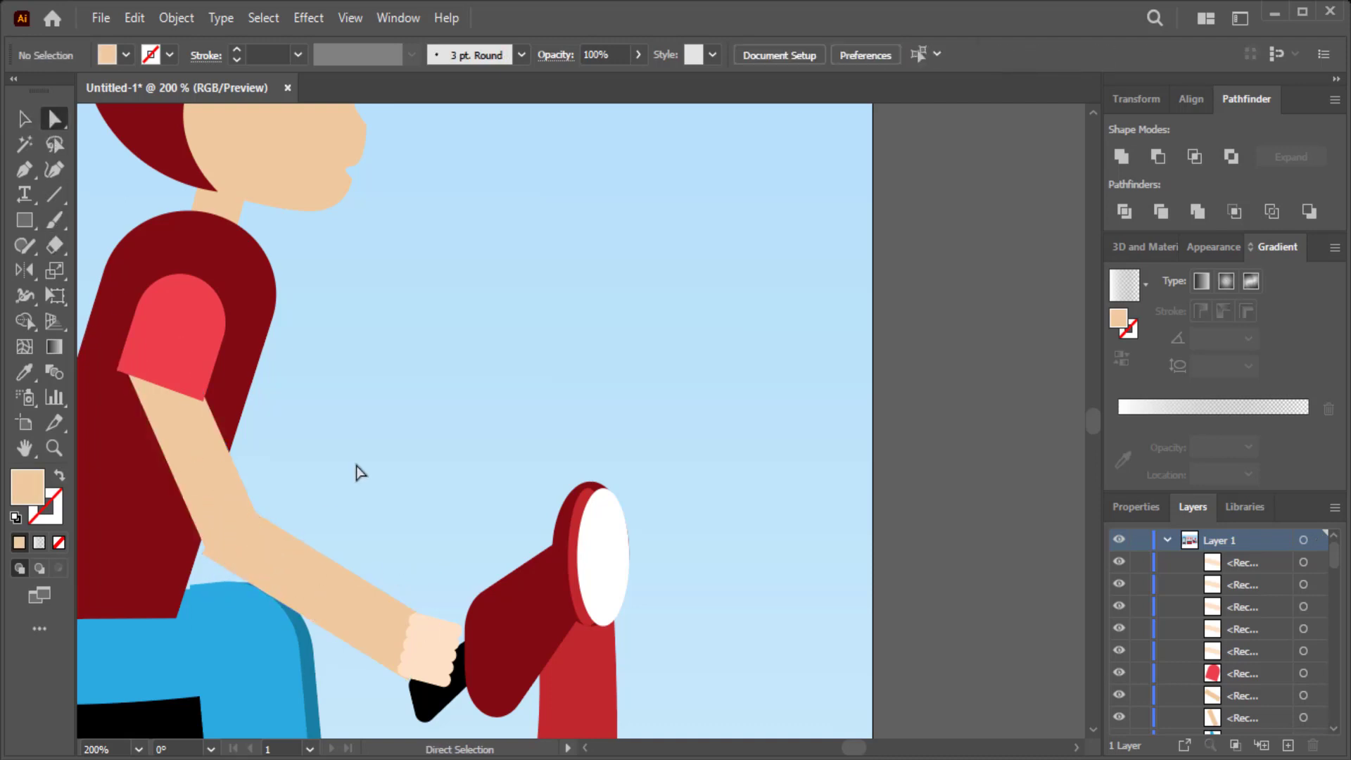
left_click(279, 580)
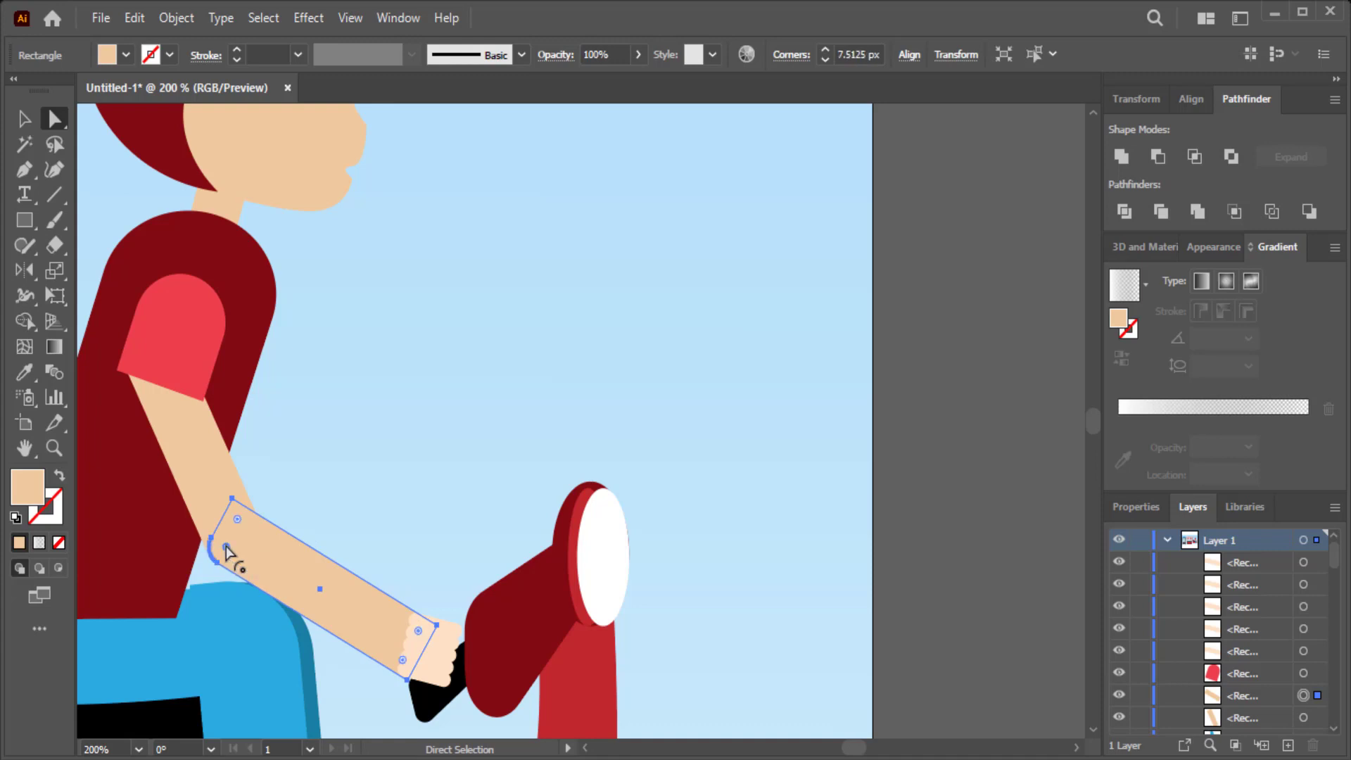
left_click(323, 481)
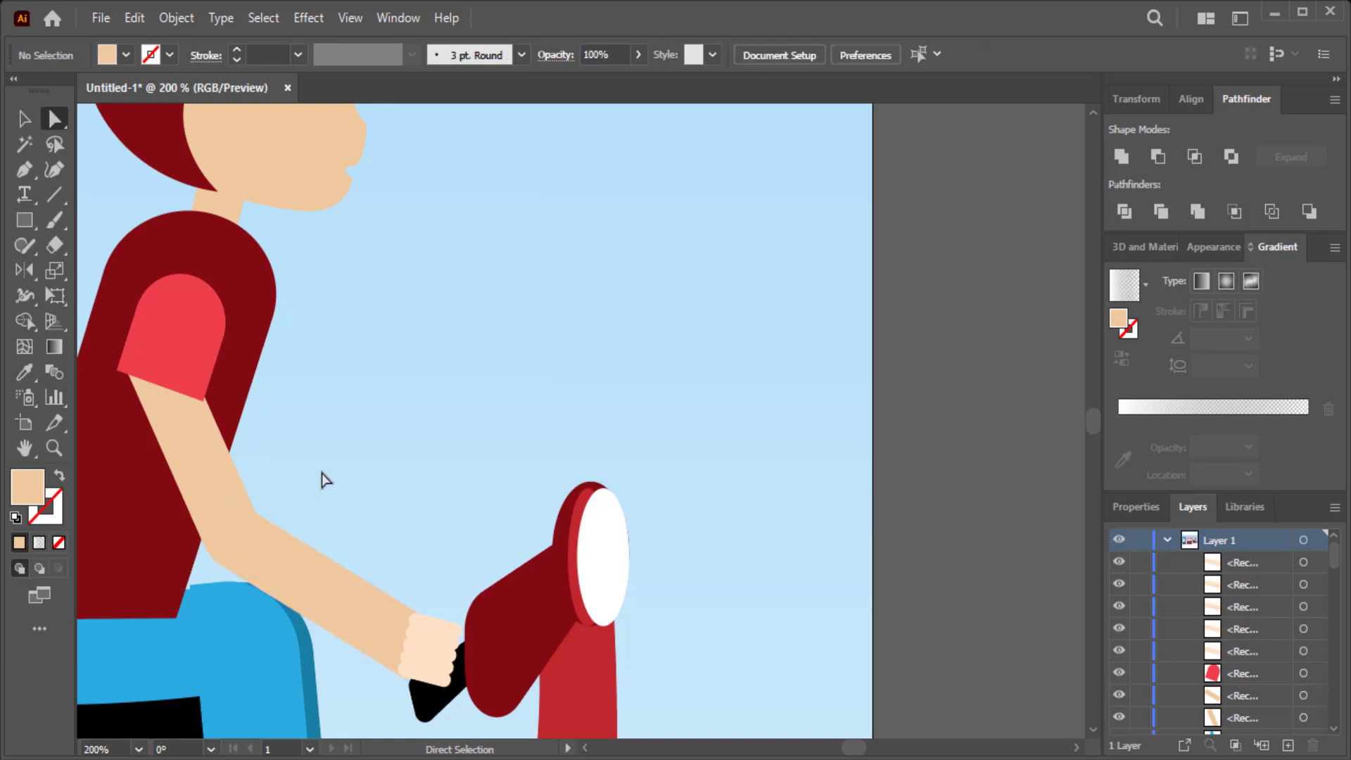
- Group the arm pieces and copy the arm up and to the right
left_click_drag(443, 648, 201, 478)
right_click(204, 481)
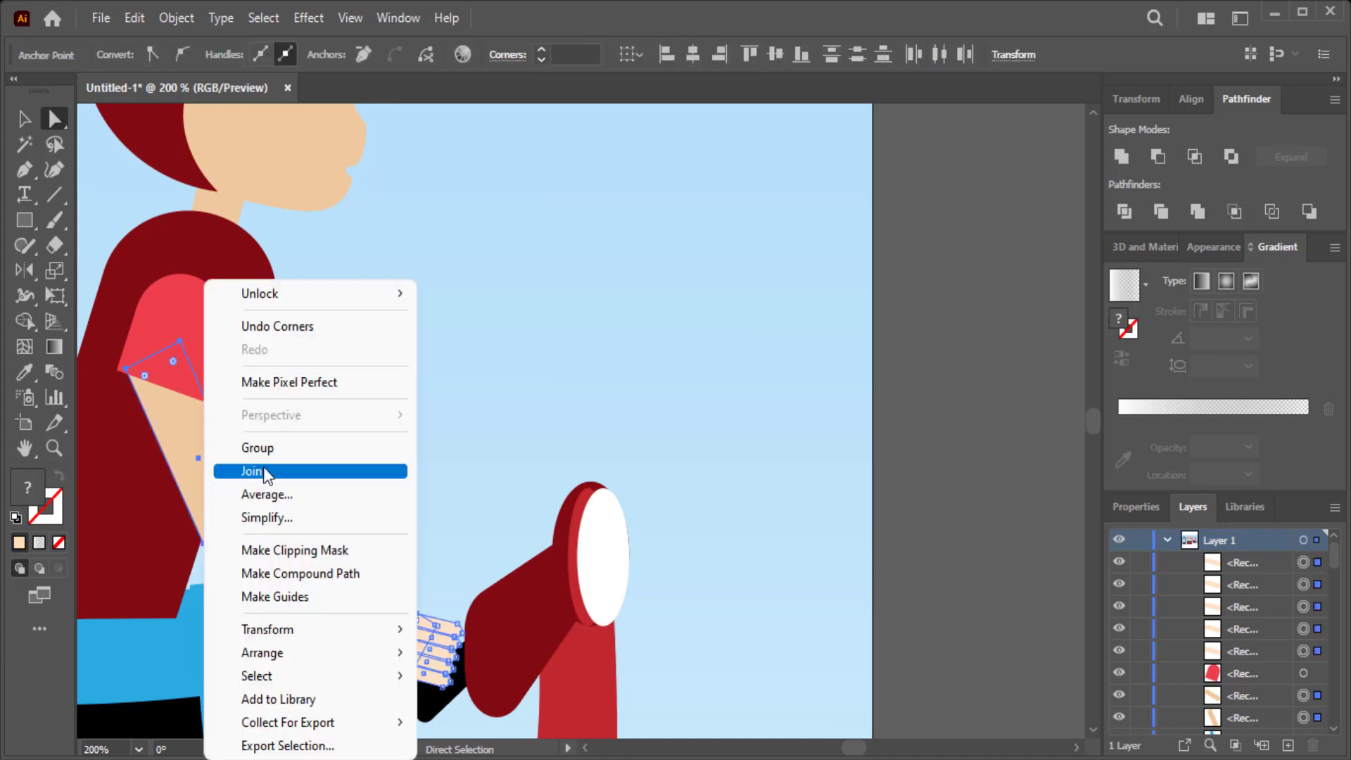
left_click(265, 461)
key("v")
key("ctrl+minus")
key("ctrl+minus")
key("ctrl+minus")
left_click(496, 385)
left_click(481, 415)
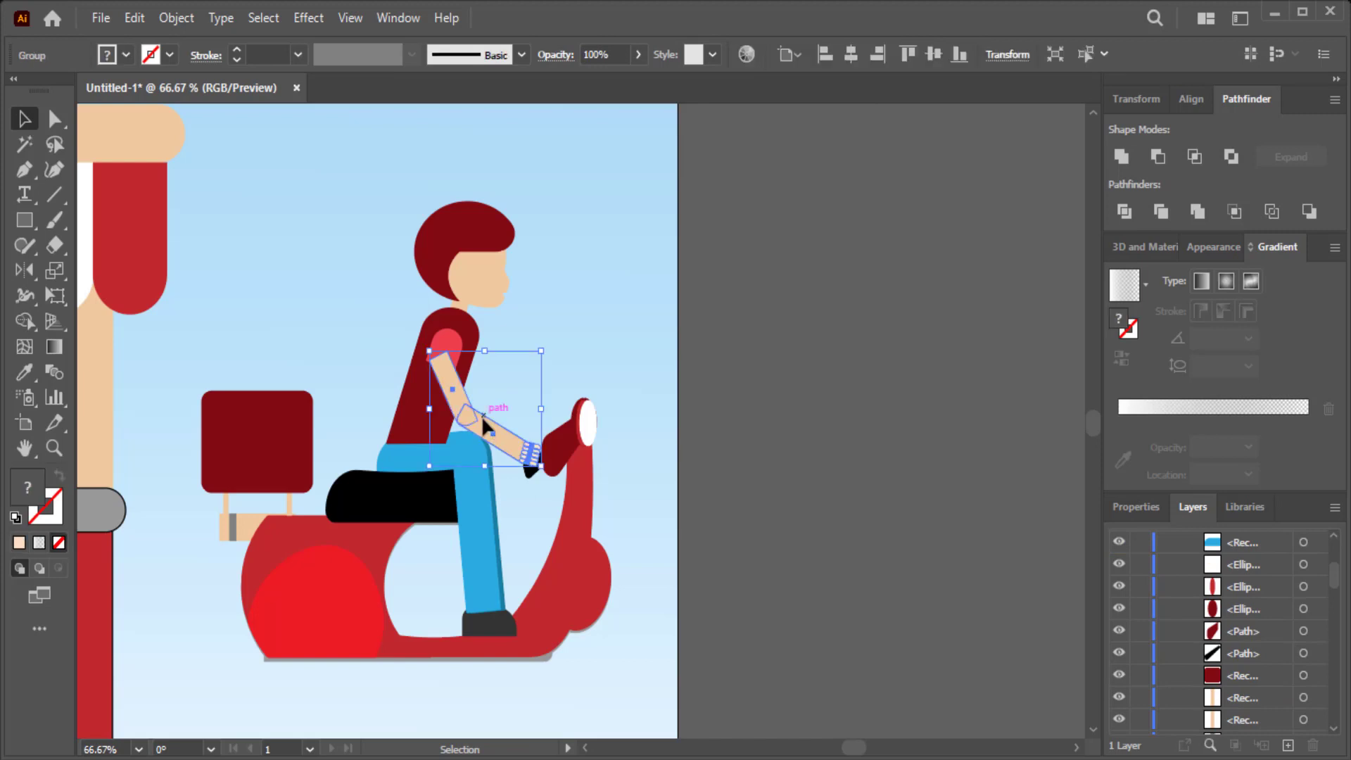
left_click_drag(481, 415, 524, 385)
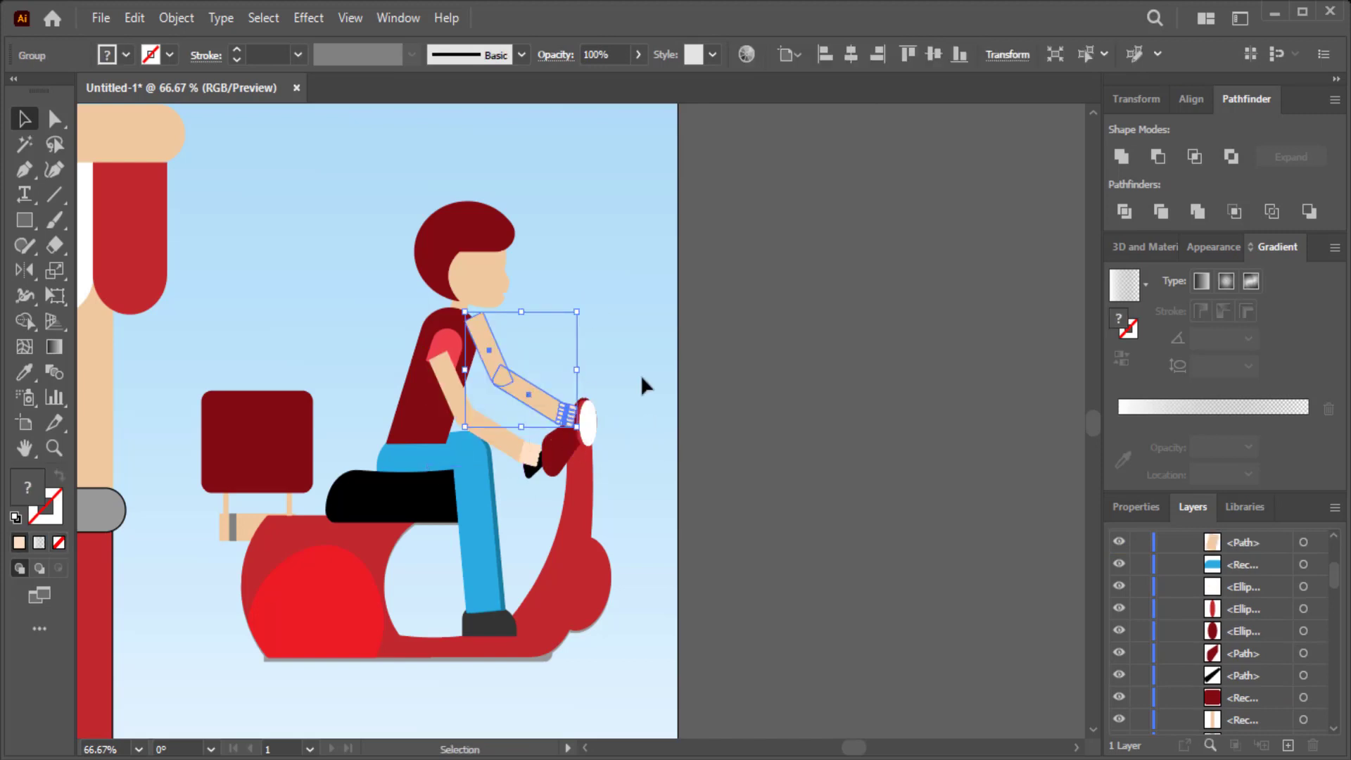
- Nudge the copied arm into place beside the rider
key("ctrl+plus")
key("ctrl+plus")
key("a")
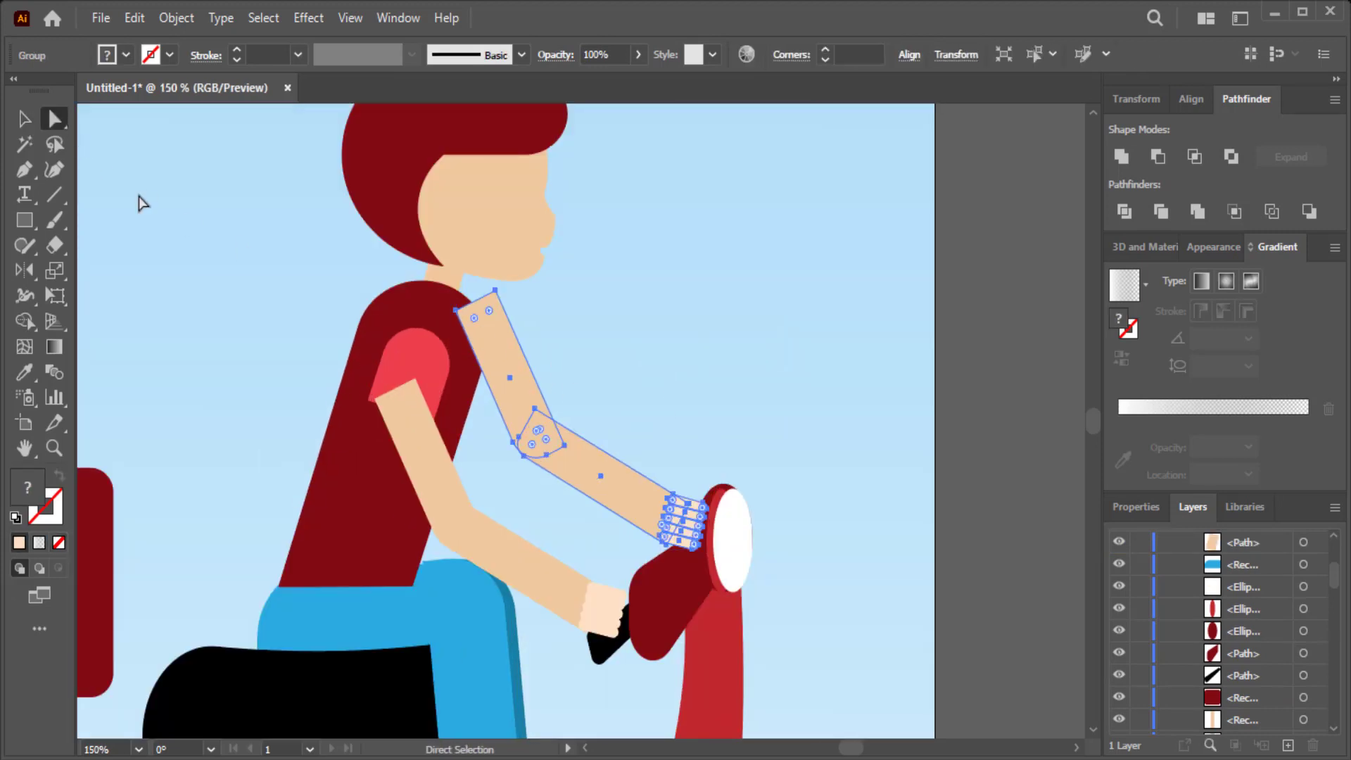
left_click(627, 310)
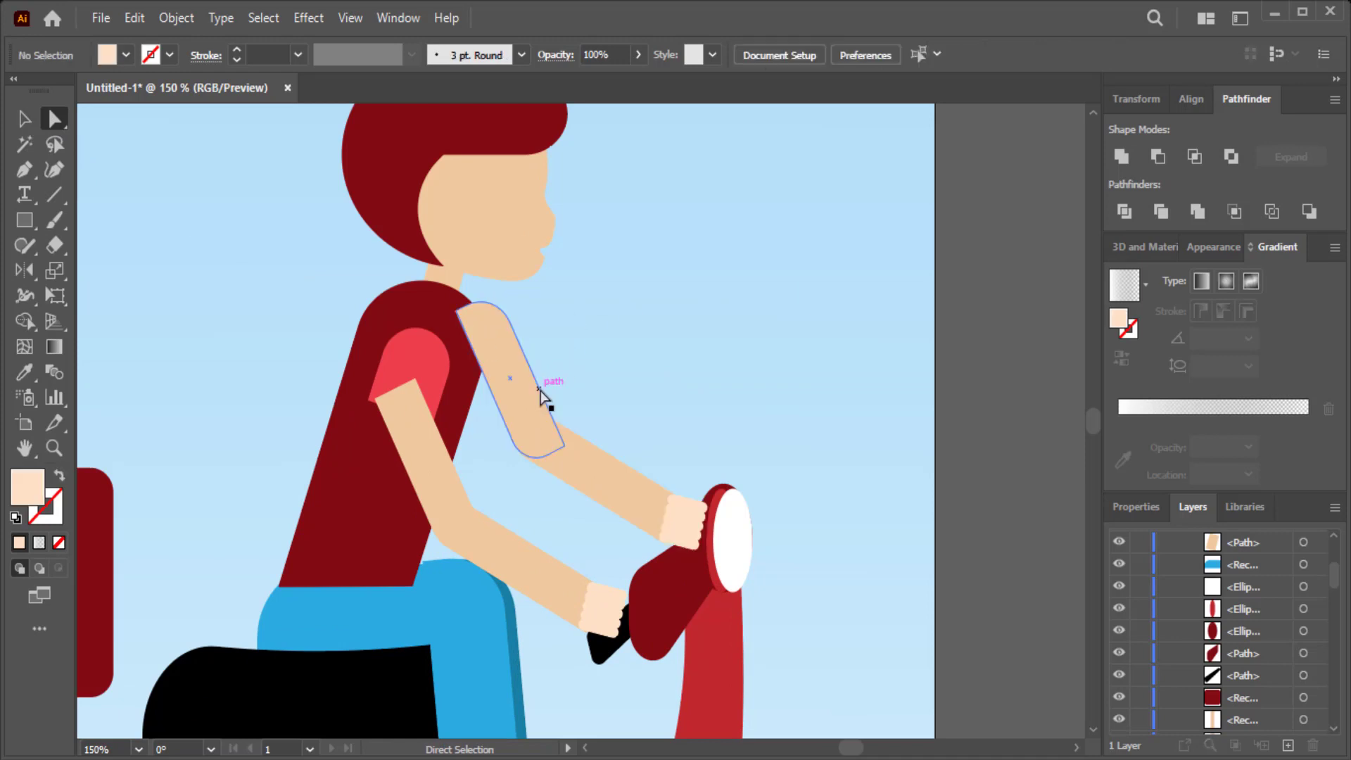
left_click(589, 470)
key("v")
left_click_drag(584, 450, 577, 455)
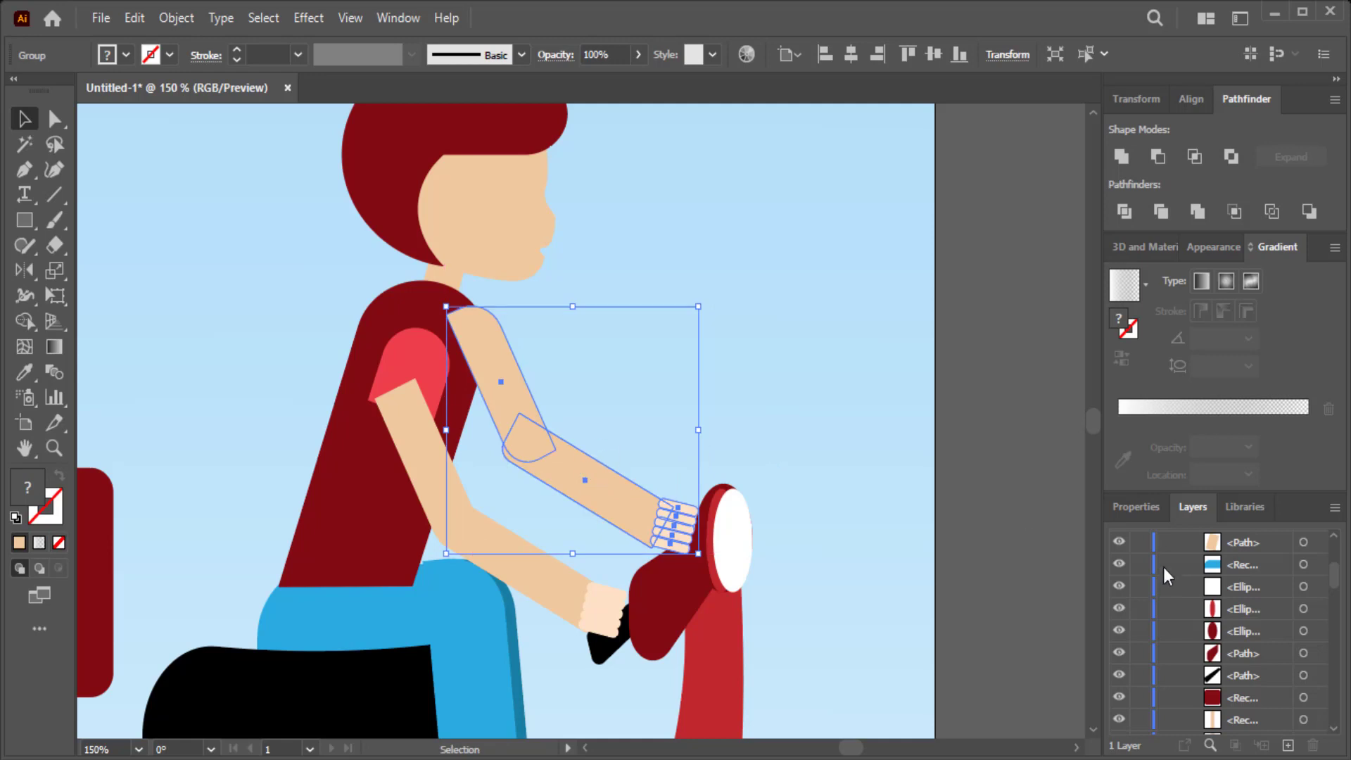
- Send the second arm behind the torso and stretch it so the hand reaches the handlebar
mouse_move(1239, 584)
left_mouse_down()
mouse_move(1228, 568)
mouse_move(1238, 676)
left_mouse_up()
scroll(1001, 611, "down", 1)
key("ctrl+bracketleft")
key("ctrl+bracketleft")
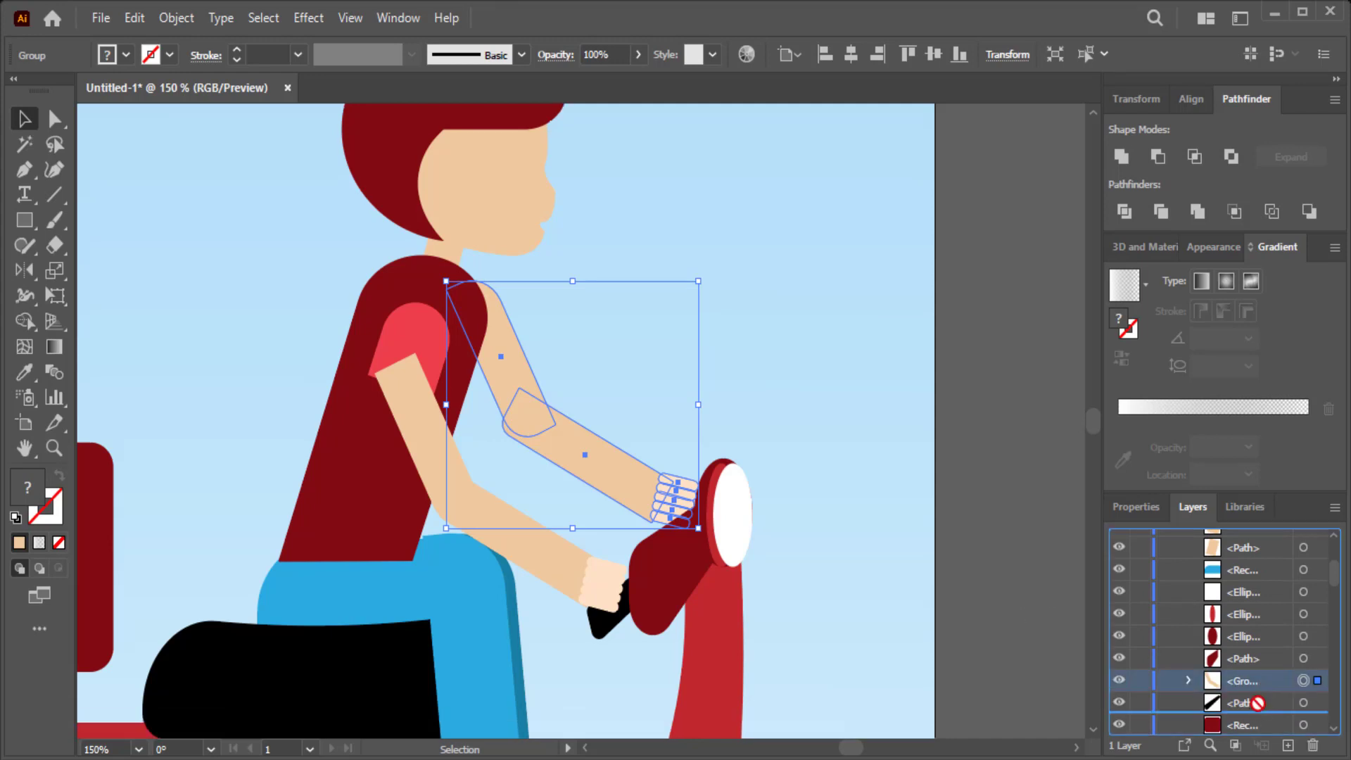
left_click(1000, 598)
left_click(598, 450)
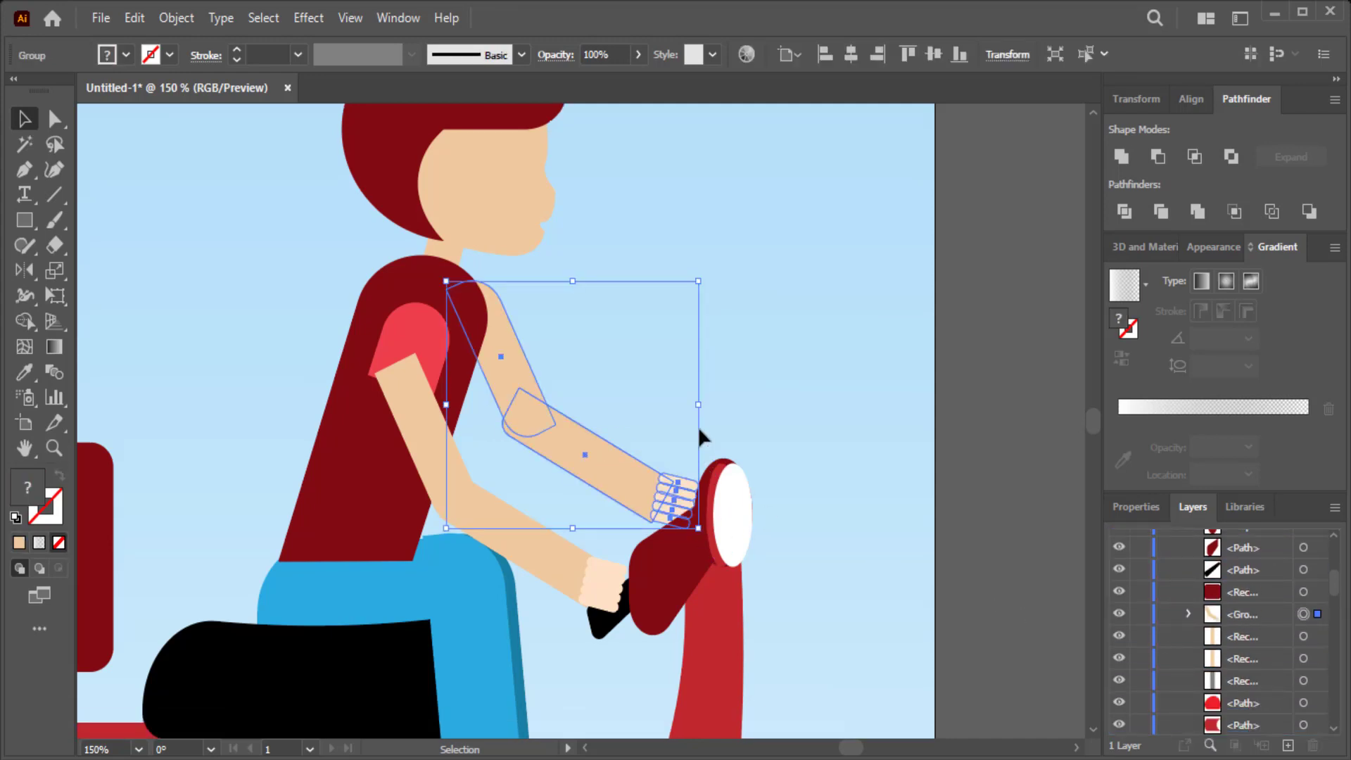
left_click_drag(698, 424, 743, 420)
left_click(821, 432)
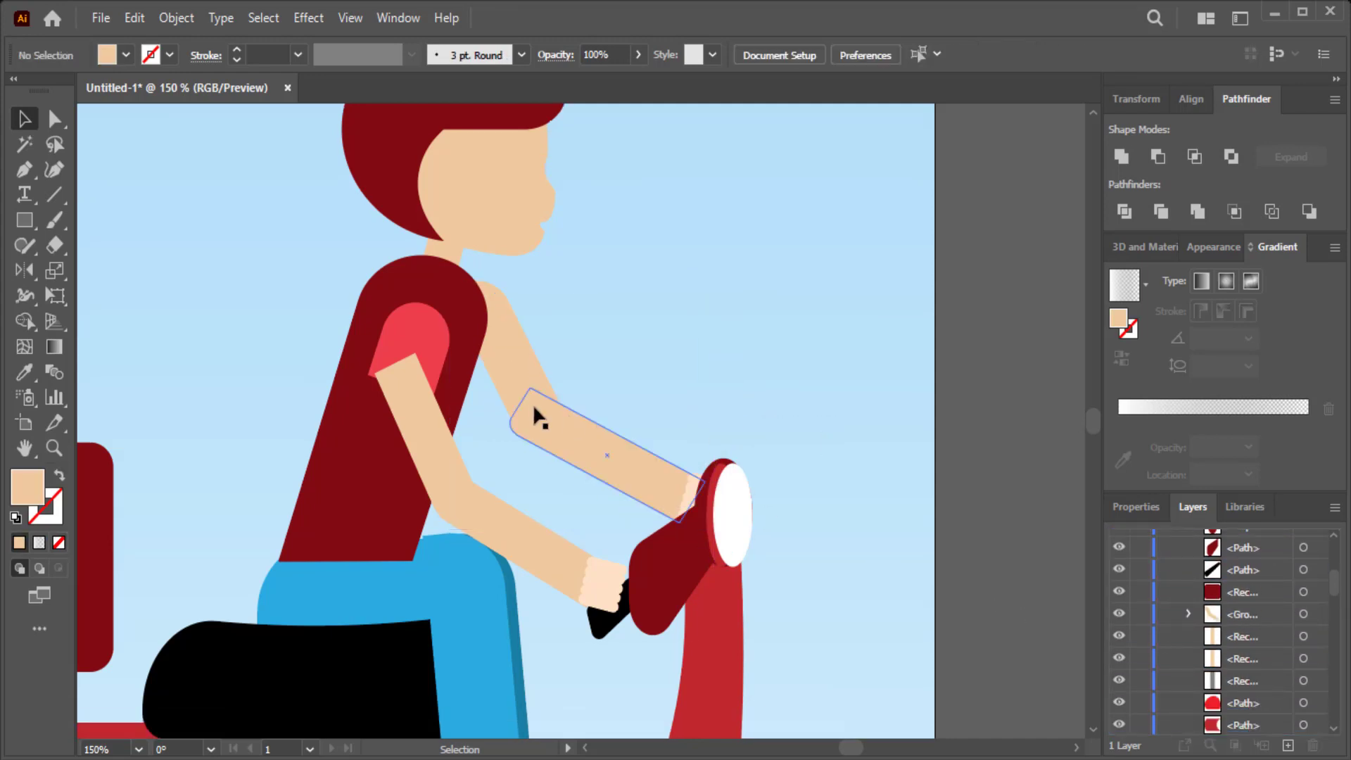
left_click(531, 377)
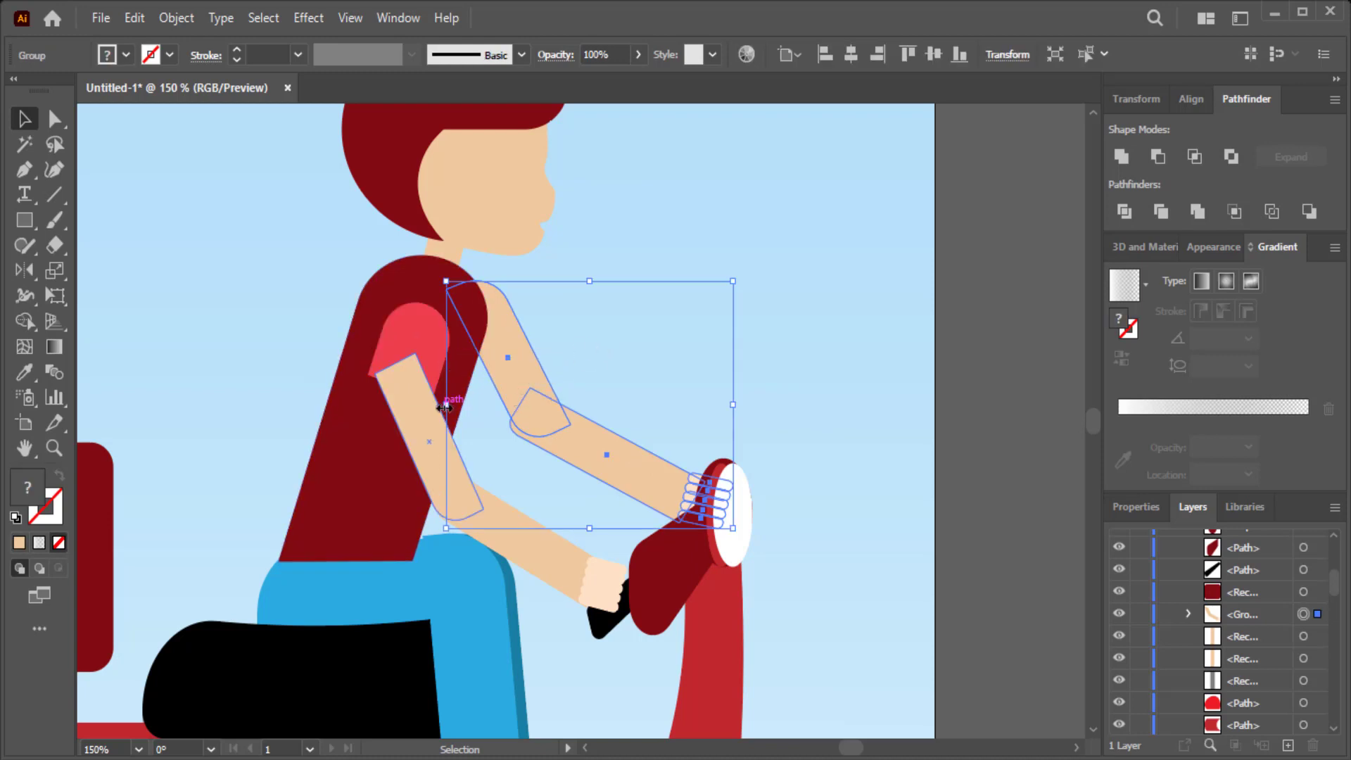
left_click_drag(446, 405, 429, 411)
left_click(768, 274)
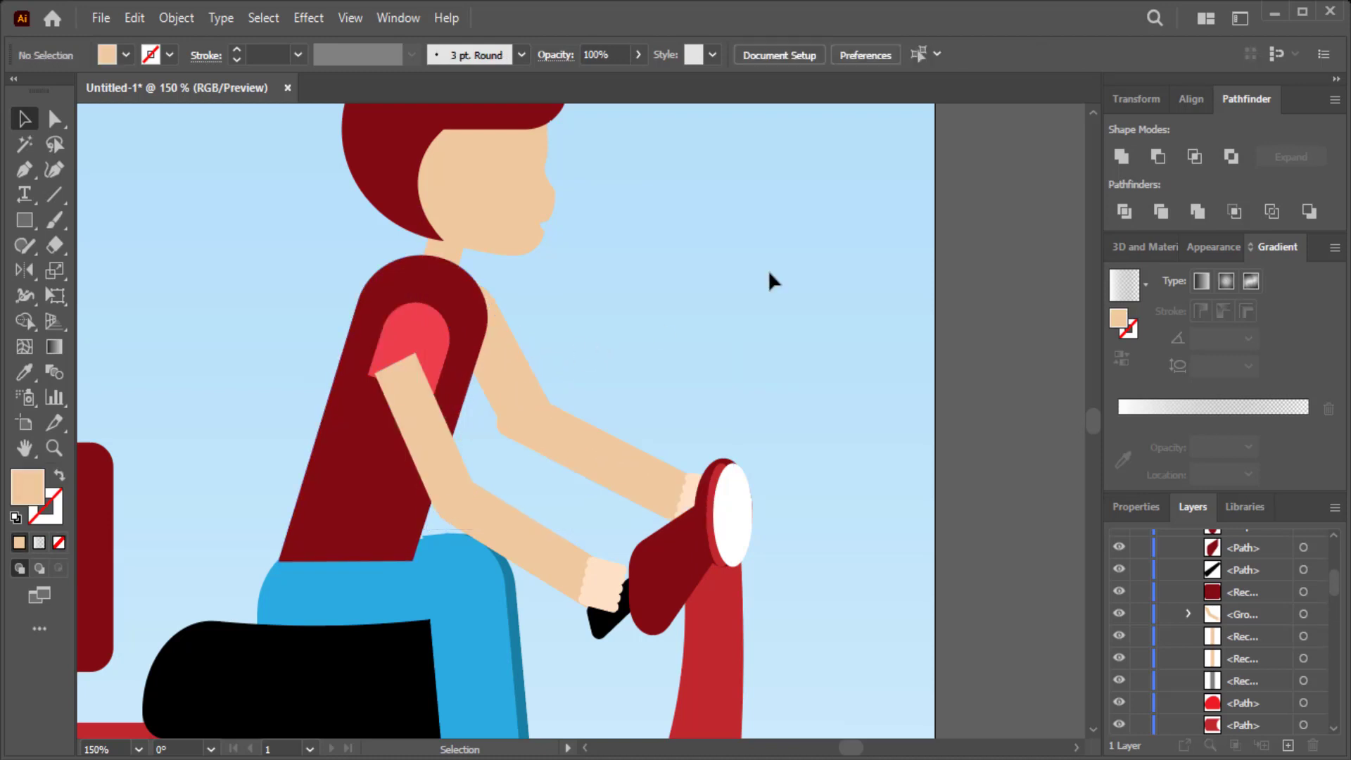
key("ctrl+z")
- Widen the dark red shirt to the right and bring the pink sleeve to the front
left_click(703, 310)
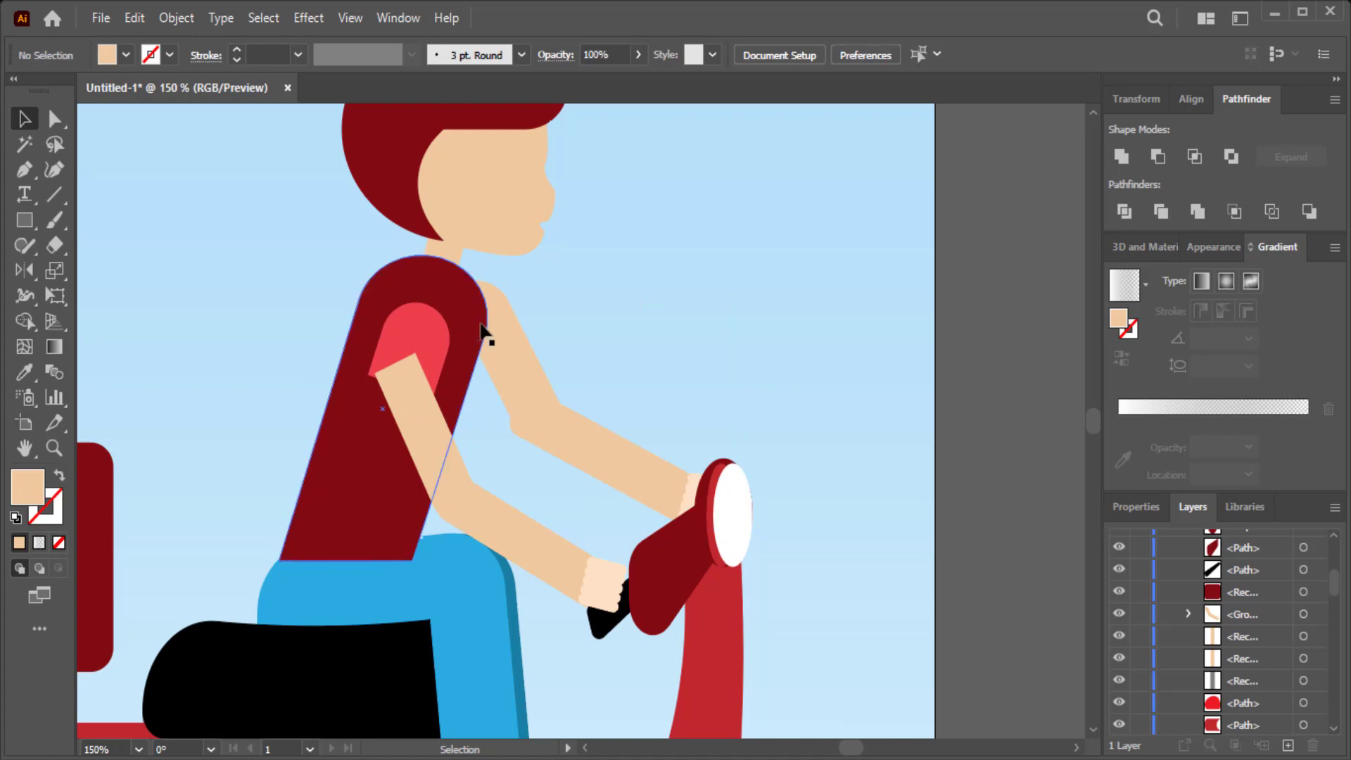
left_click(488, 340)
left_click_drag(500, 284, 513, 280)
left_click(421, 341)
right_click(421, 340)
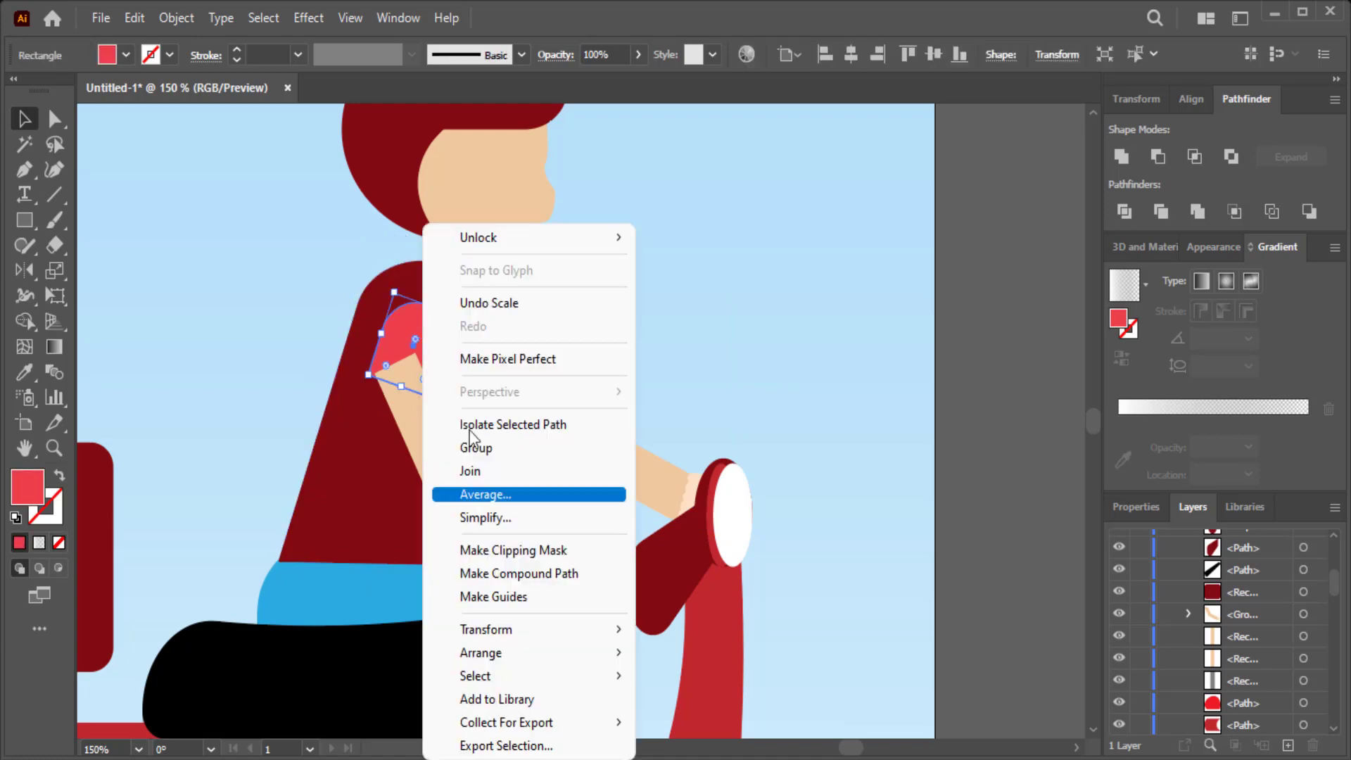
left_click(690, 654)
left_click(719, 377)
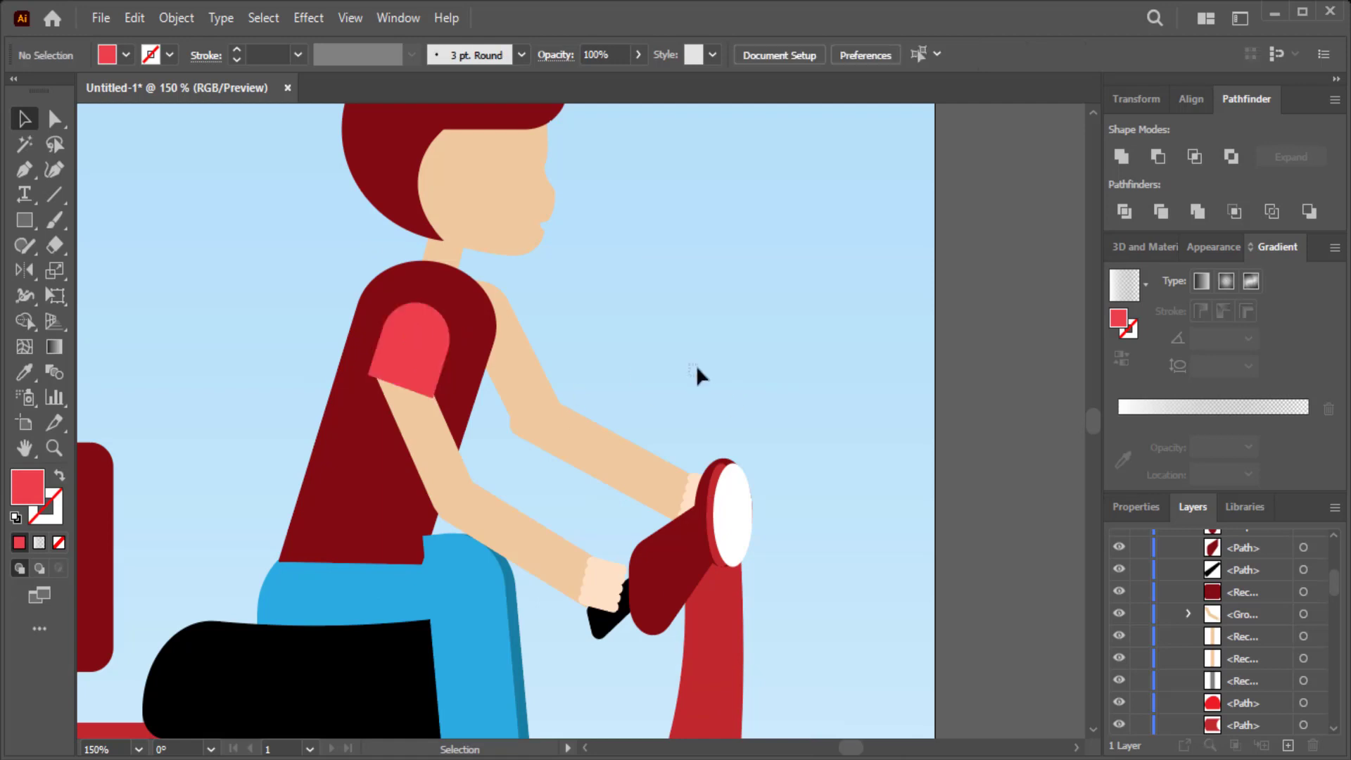
- Nudge the far arm group down and right with the arrow keys
left_click(590, 446)
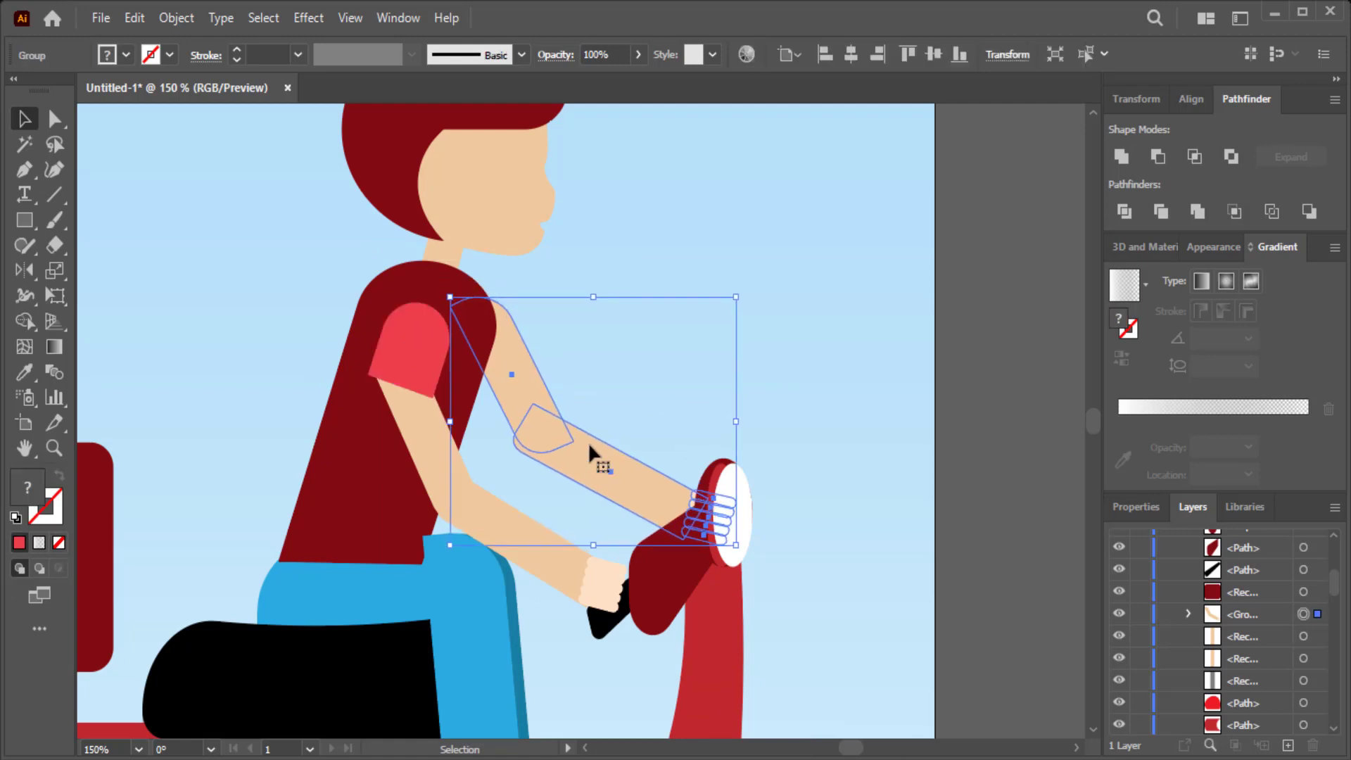
key("Down")
key("Down")
key("Down")
key("Down")
key("Down")
key("Down")
key("Down")
key("Down")
key("Down")
key("Right")
key("Right")
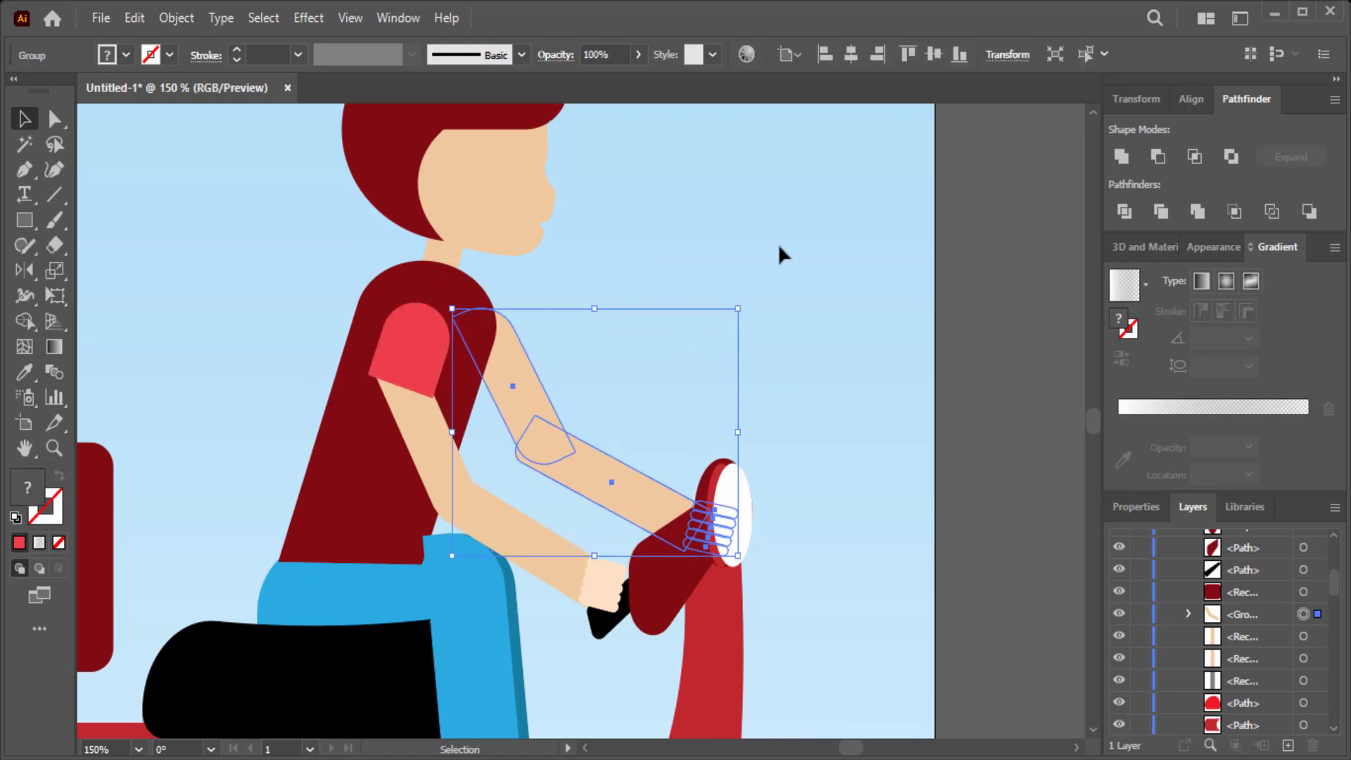
left_click(634, 337)
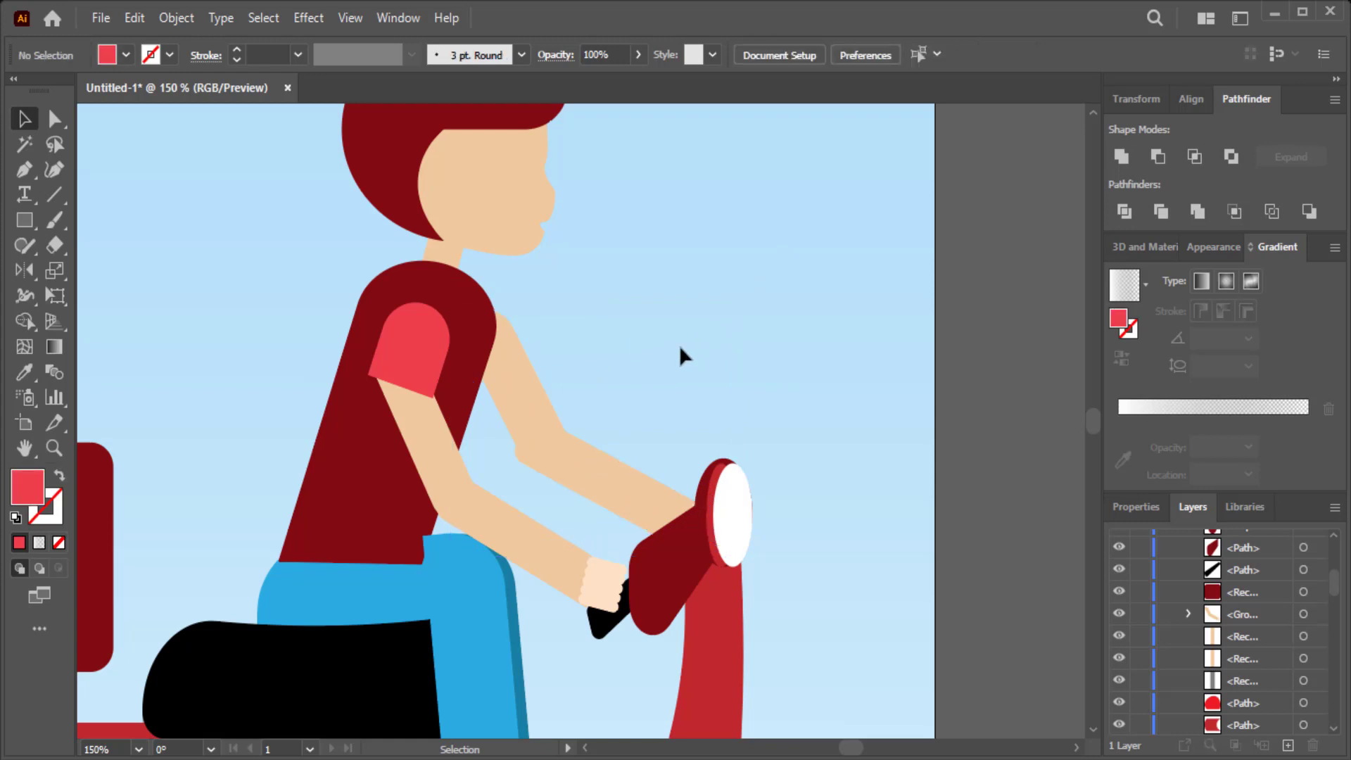
key("ctrl+minus")
key("ctrl+minus")
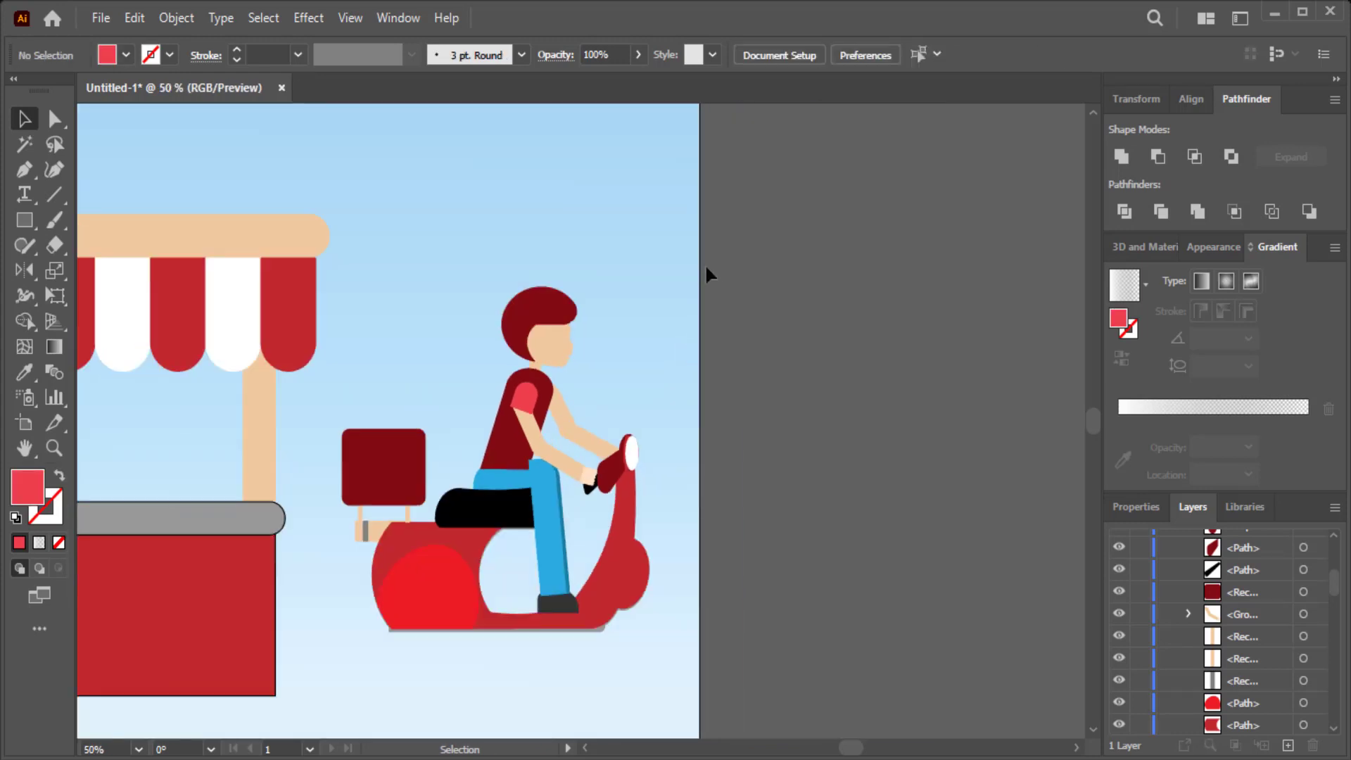
- Draw a rectangle band across the rider's hair and face and fill it grey
scroll(705, 270, "up", 1)
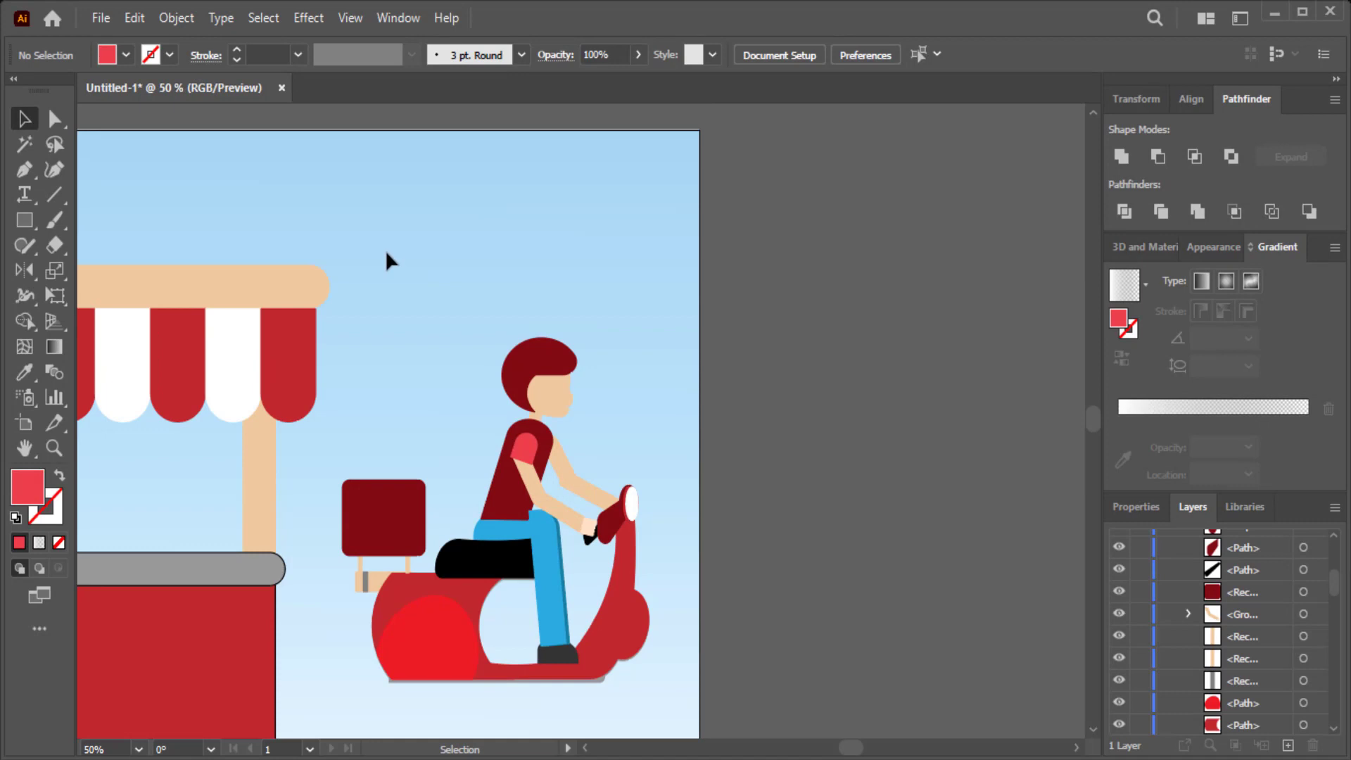
key("ctrl+plus")
key("ctrl+plus")
key("ctrl+plus")
key("m")
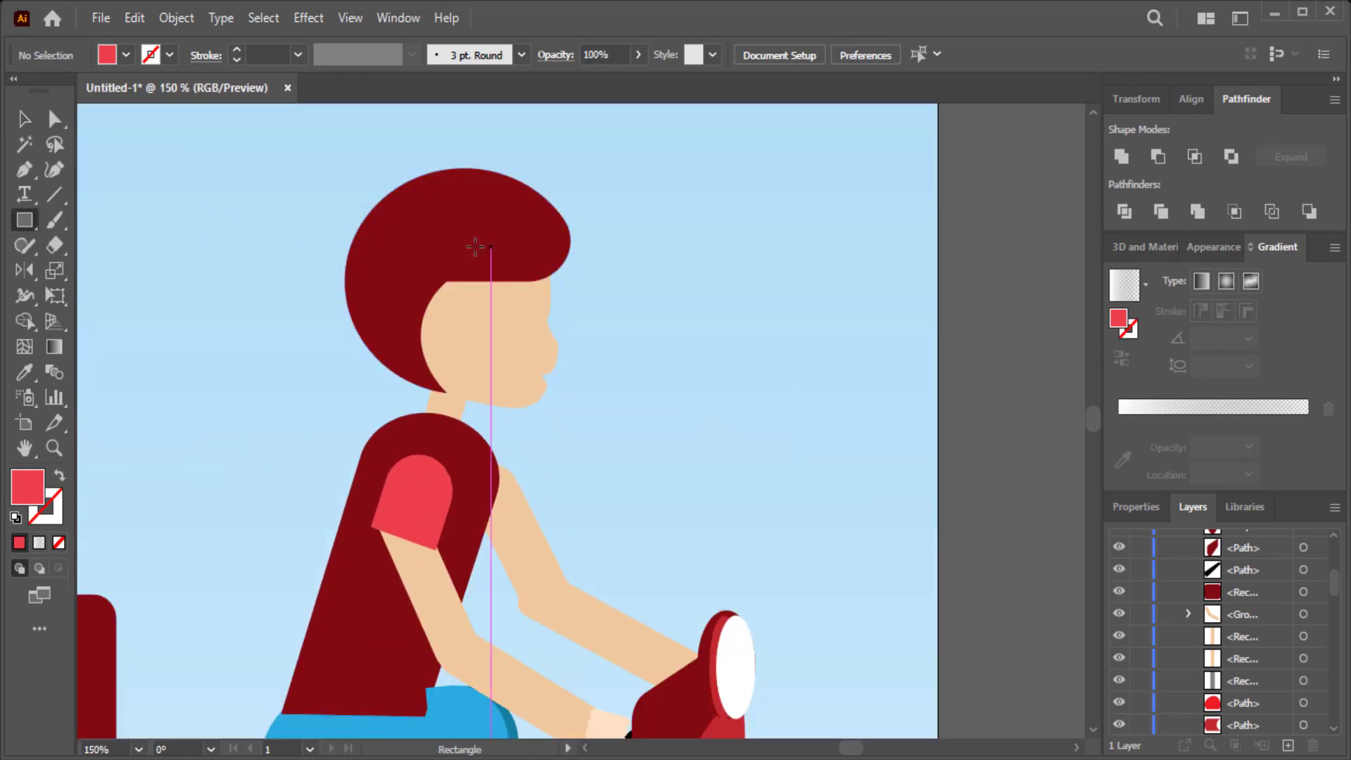
left_click_drag(549, 261, 445, 280)
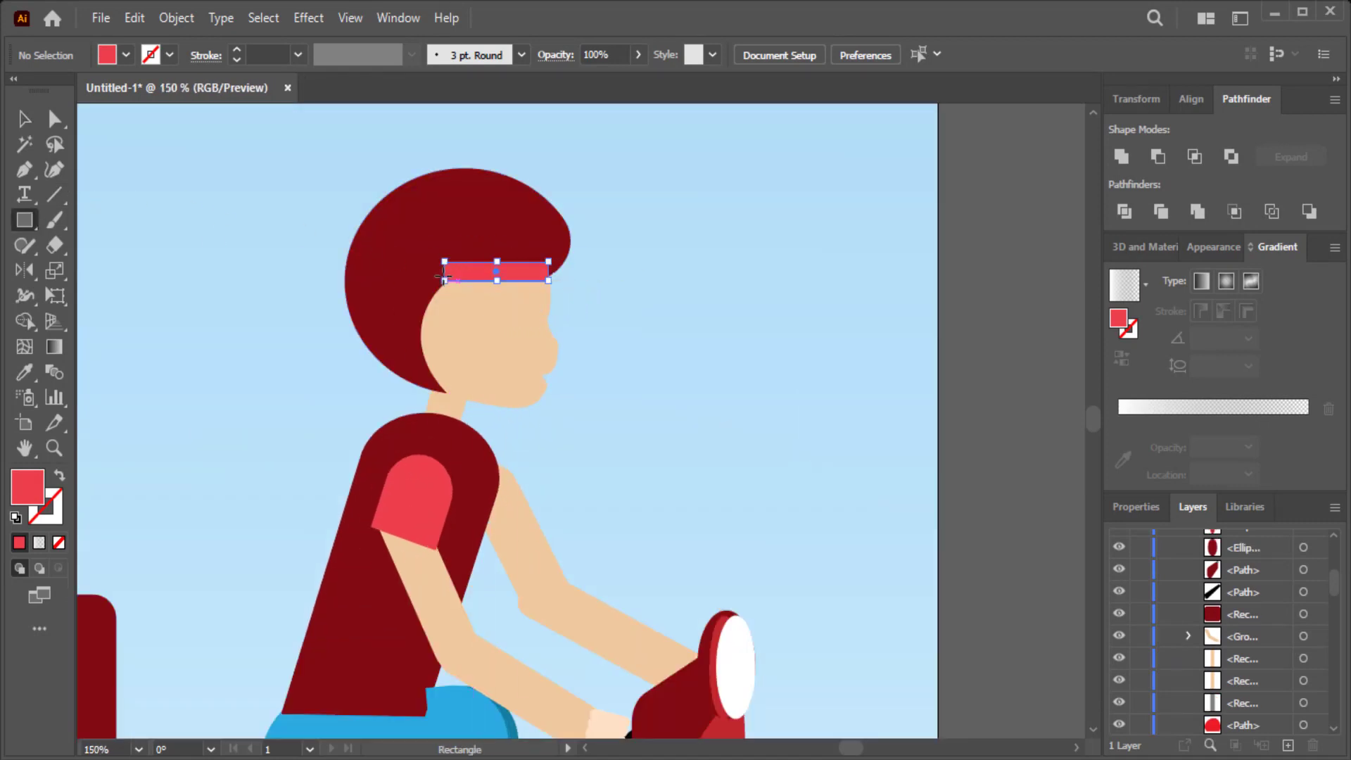
left_click(125, 54)
left_click(115, 165)
left_click(656, 216)
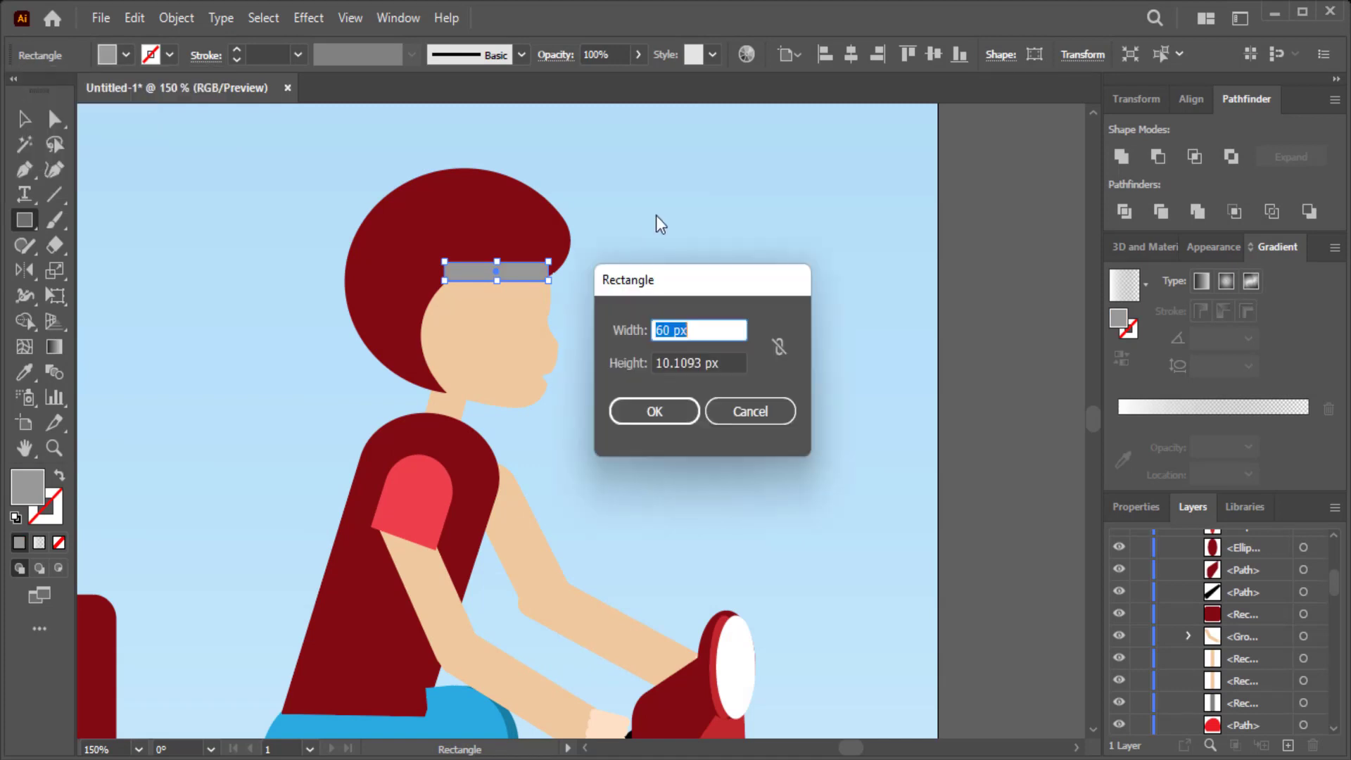
key("Escape")
- Stretch the grey band to the helmet's front edge and raise its top edge
key("v")
left_click(633, 229)
left_click(540, 248)
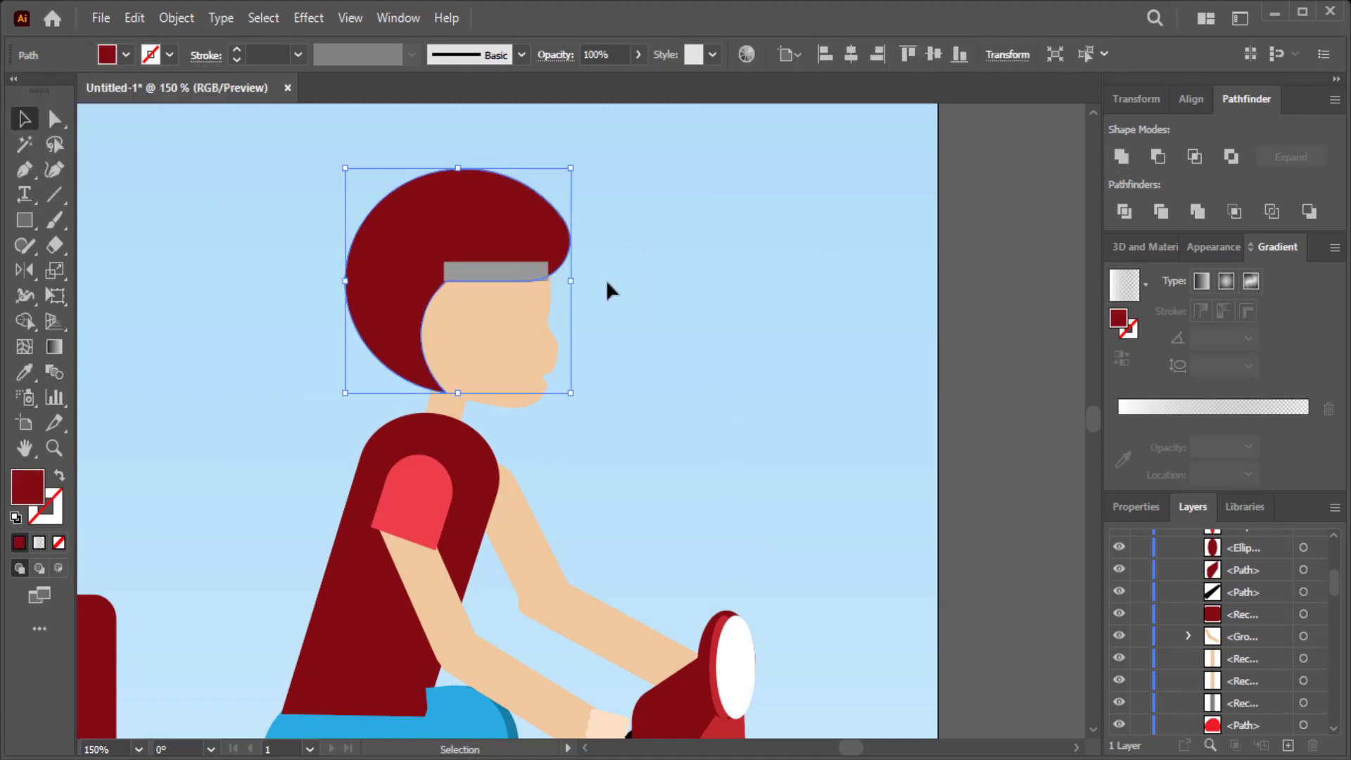
left_click(535, 271)
mouse_move(548, 280)
left_mouse_down()
mouse_move(566, 281)
mouse_move(504, 252)
mouse_move(565, 269)
mouse_move(516, 239)
left_mouse_up()
left_click(619, 263)
left_click(563, 271)
left_click(635, 271)
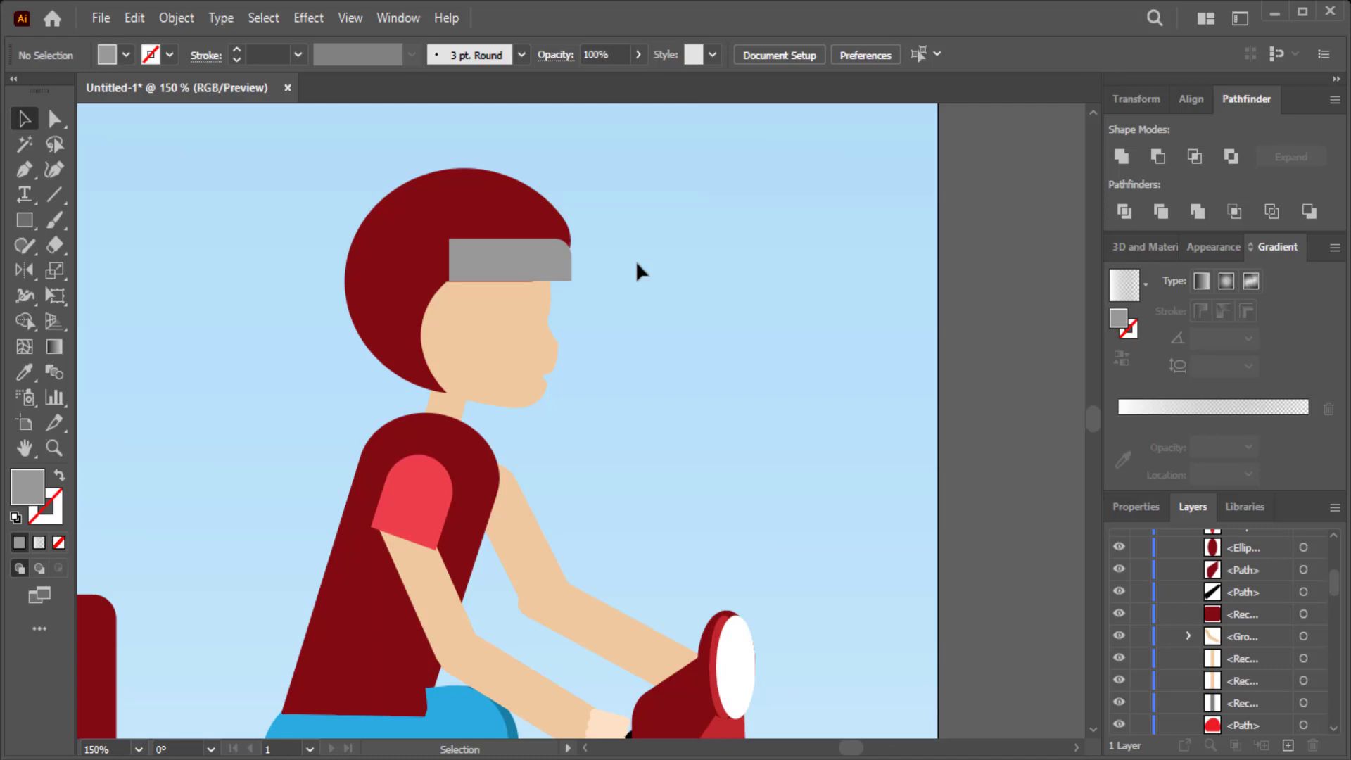
- Deselect the grey visor and scroll around to check the helmet
left_click(554, 265)
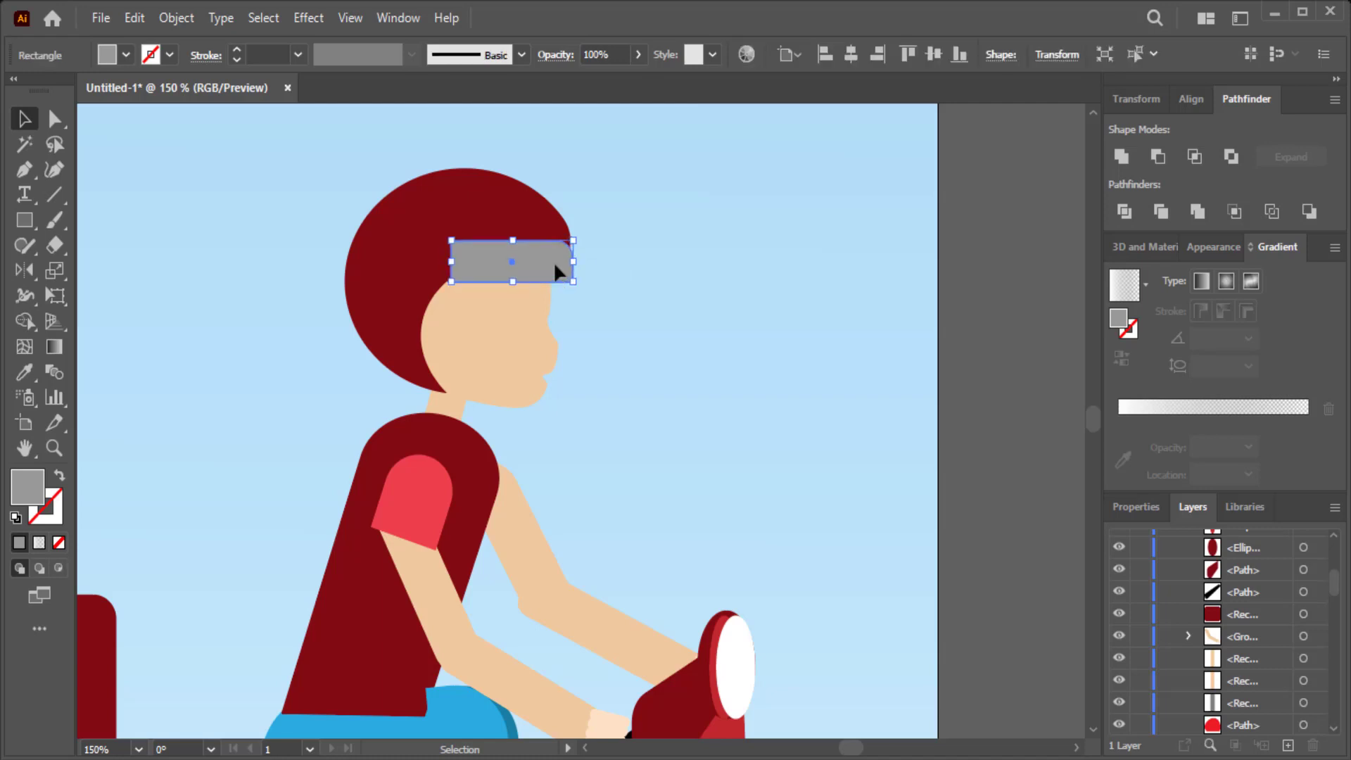
scroll(553, 260, "up", 1)
left_click(674, 281)
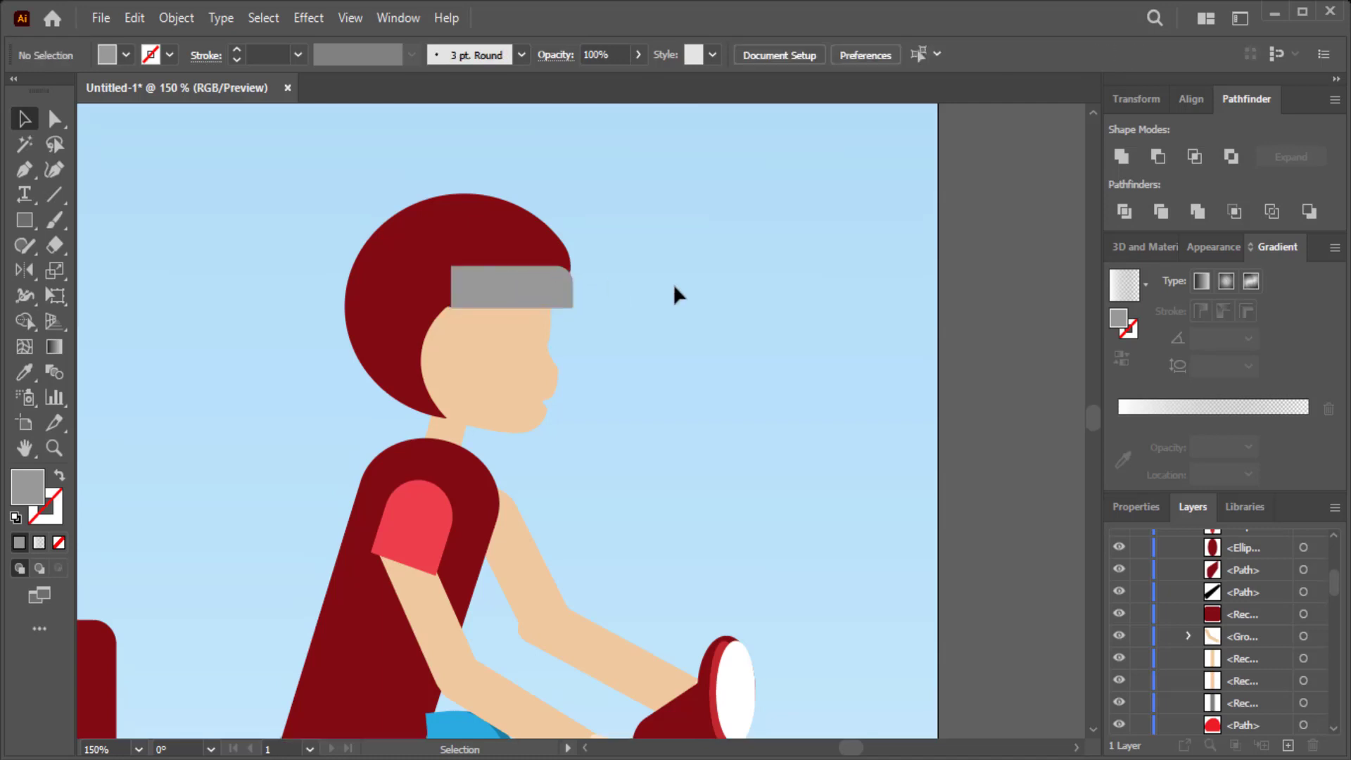
scroll(674, 296, "down", 1)
scroll(674, 295, "down", 5)
scroll(674, 295, "down", 5)
scroll(674, 295, "up", 2)
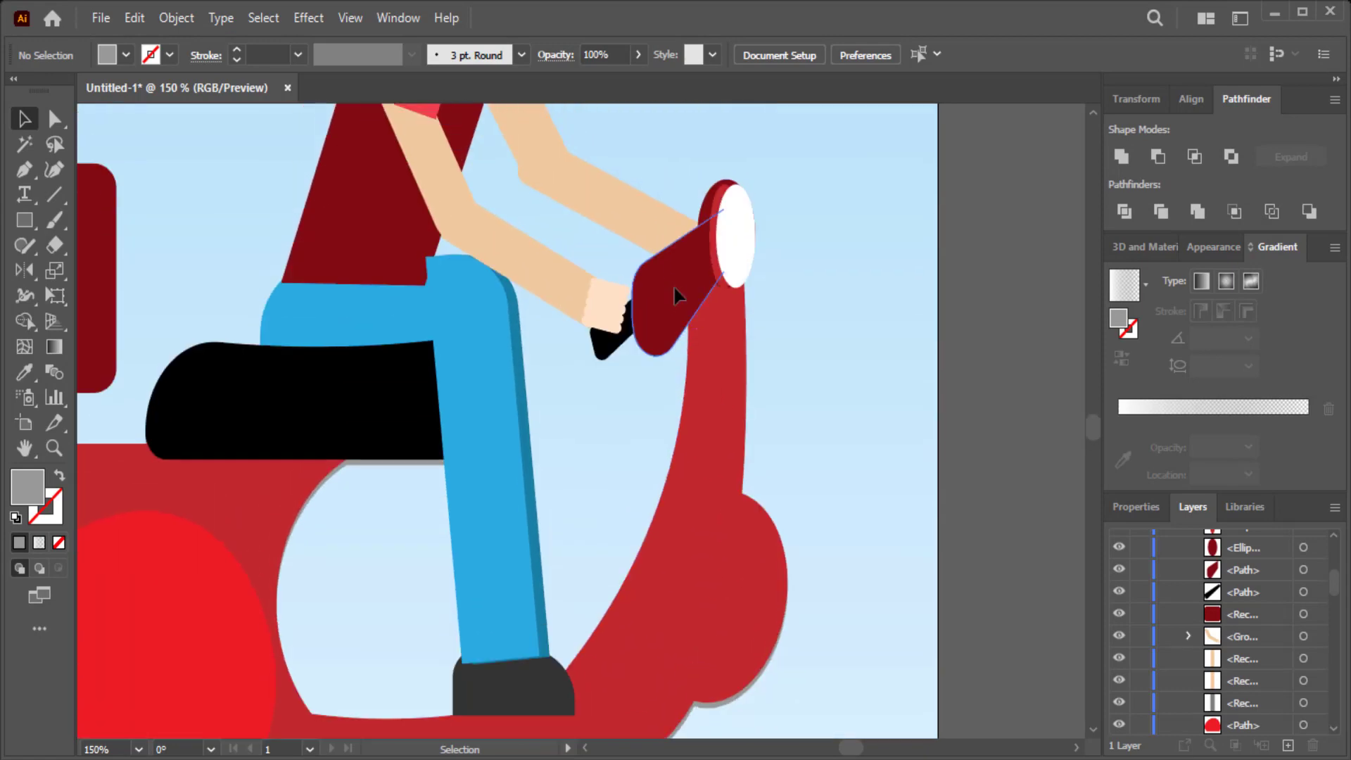
scroll(674, 288, "down", 2)
scroll(672, 286, "up", 3)
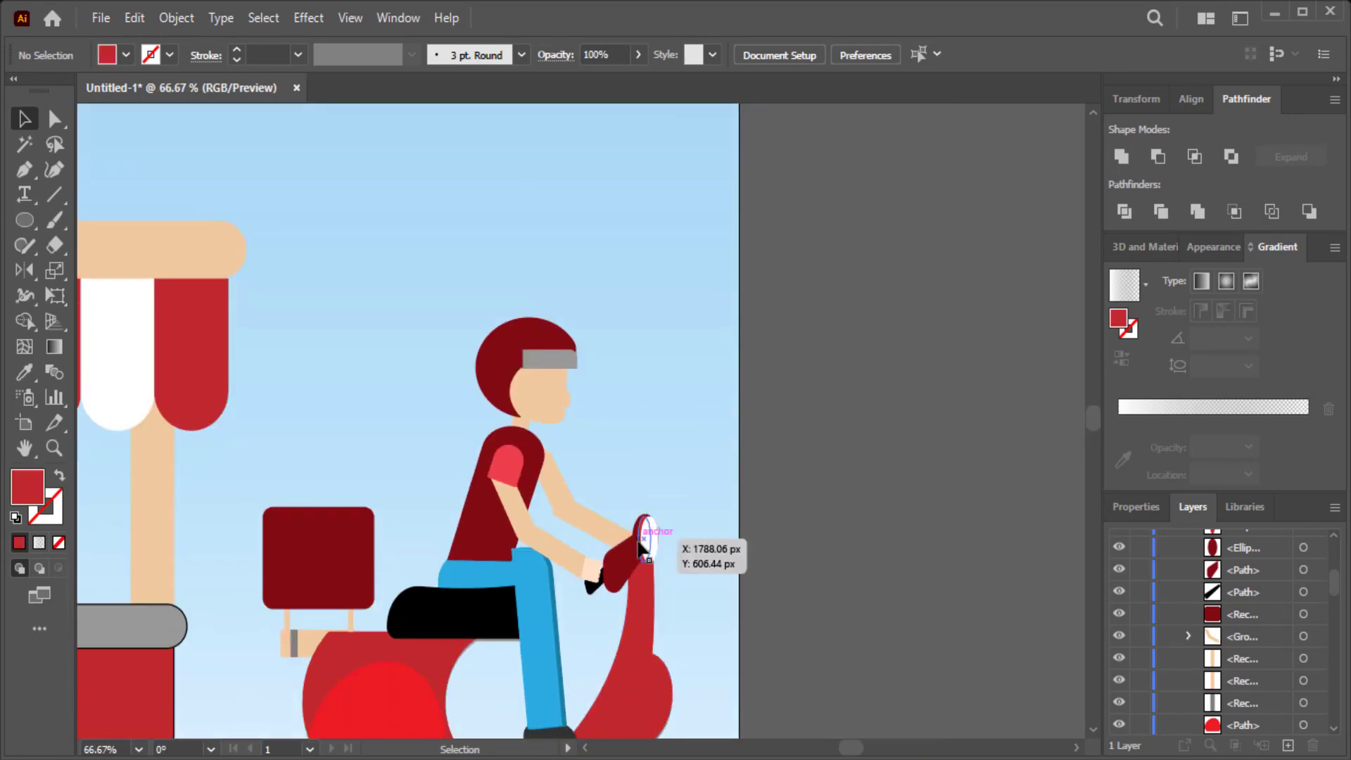
- Draw a large circle and drag an offset copy down and to the right
scroll(644, 492, "up", 3)
left_click(27, 221)
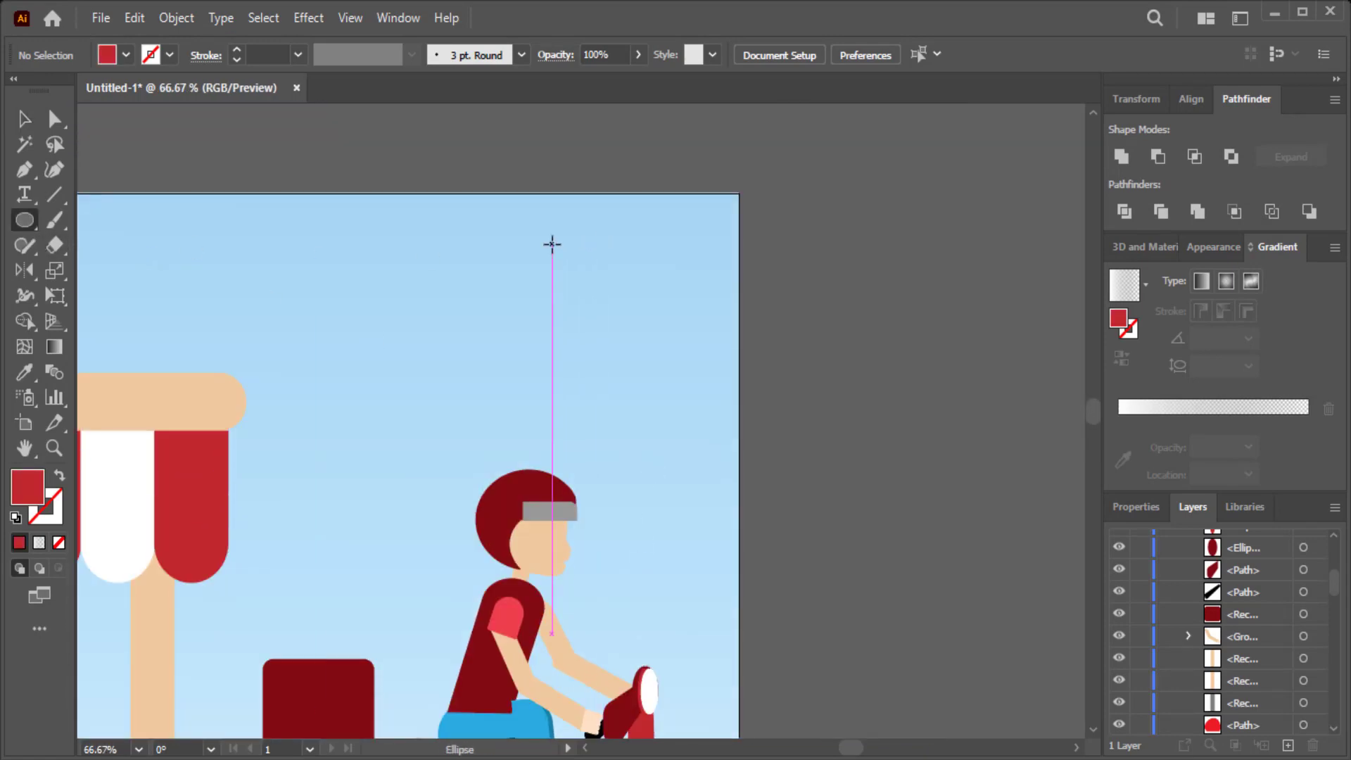
left_click_drag(552, 245, 415, 382)
scroll(544, 300, "down", 2)
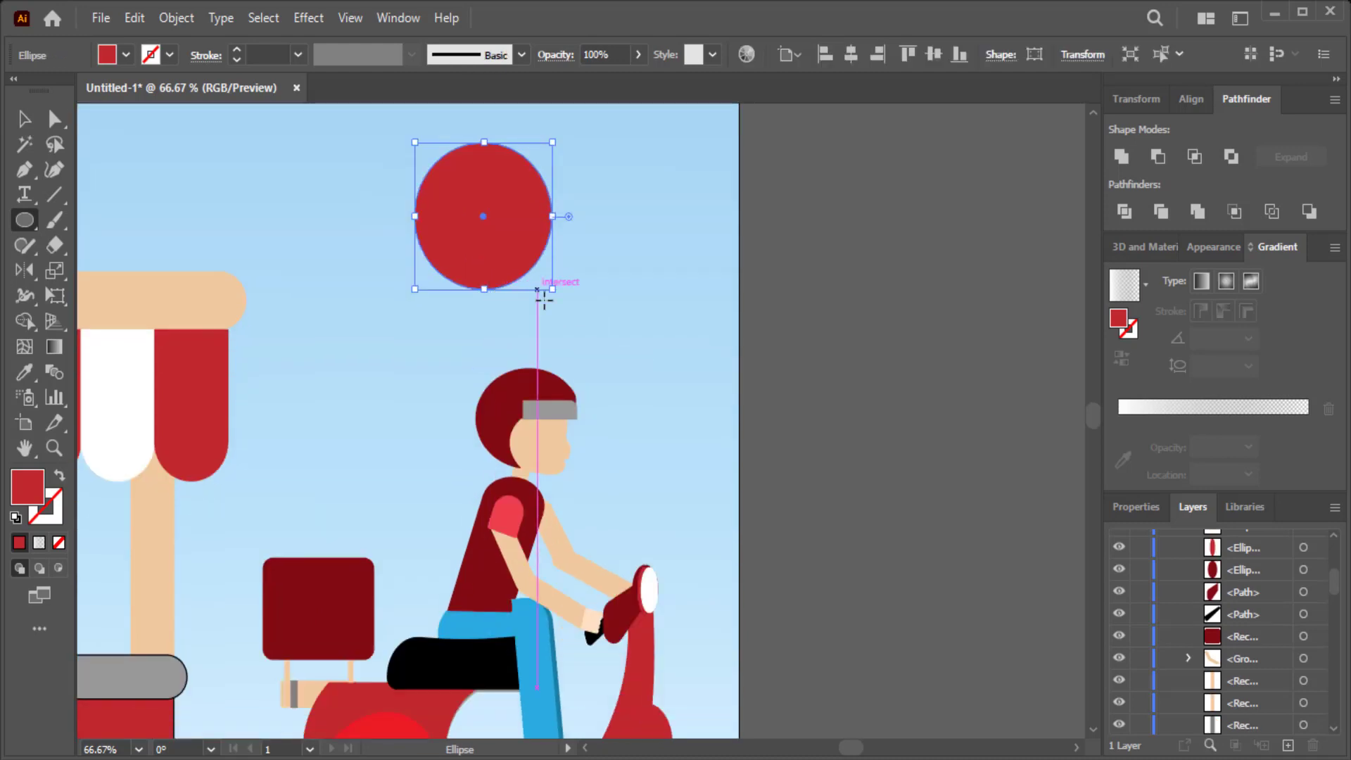
key("v")
scroll(493, 296, "up", 1)
mouse_move(474, 281)
left_mouse_down()
mouse_move(490, 311)
mouse_move(470, 304)
mouse_move(505, 331)
mouse_move(524, 322)
left_mouse_up()
left_click(125, 55)
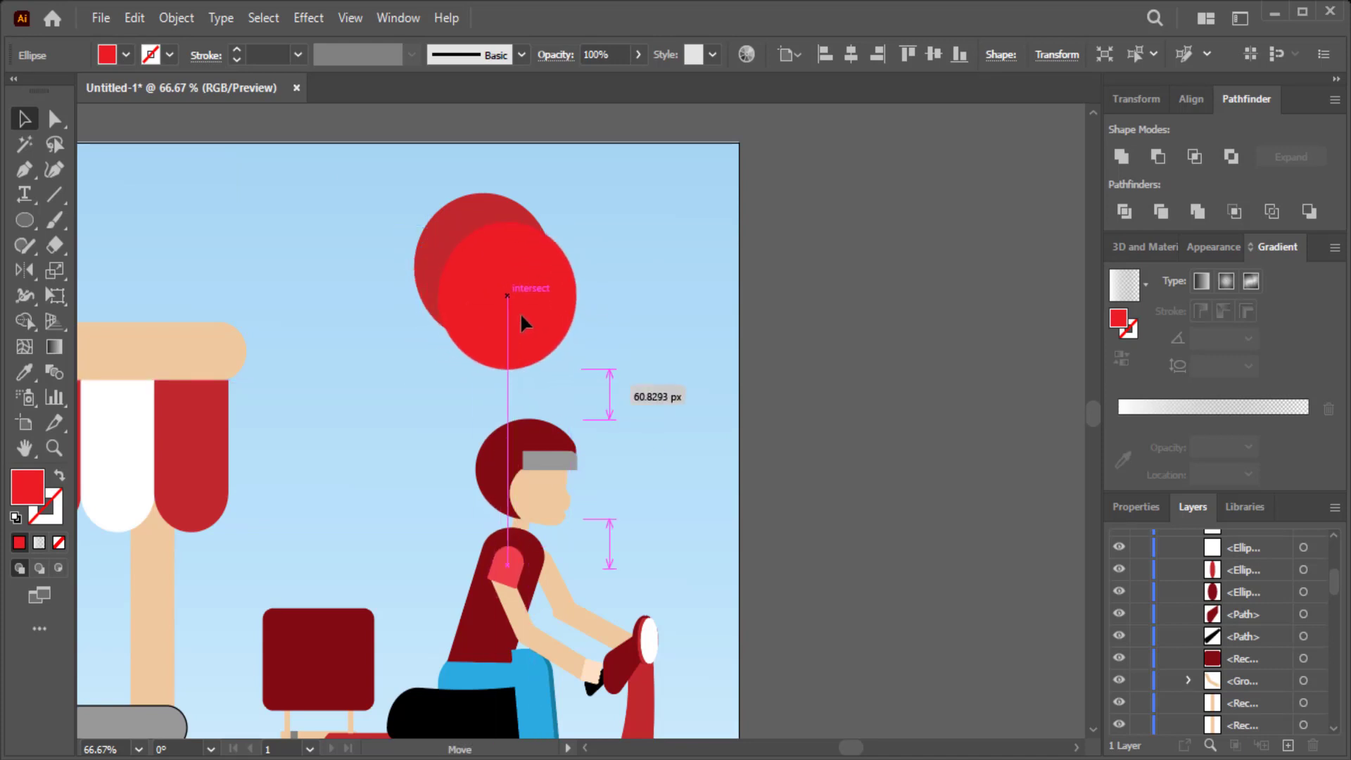
- Subtract the front circle with Minus Front to leave a crescent, rounding its right tip
left_click(436, 239, "shift")
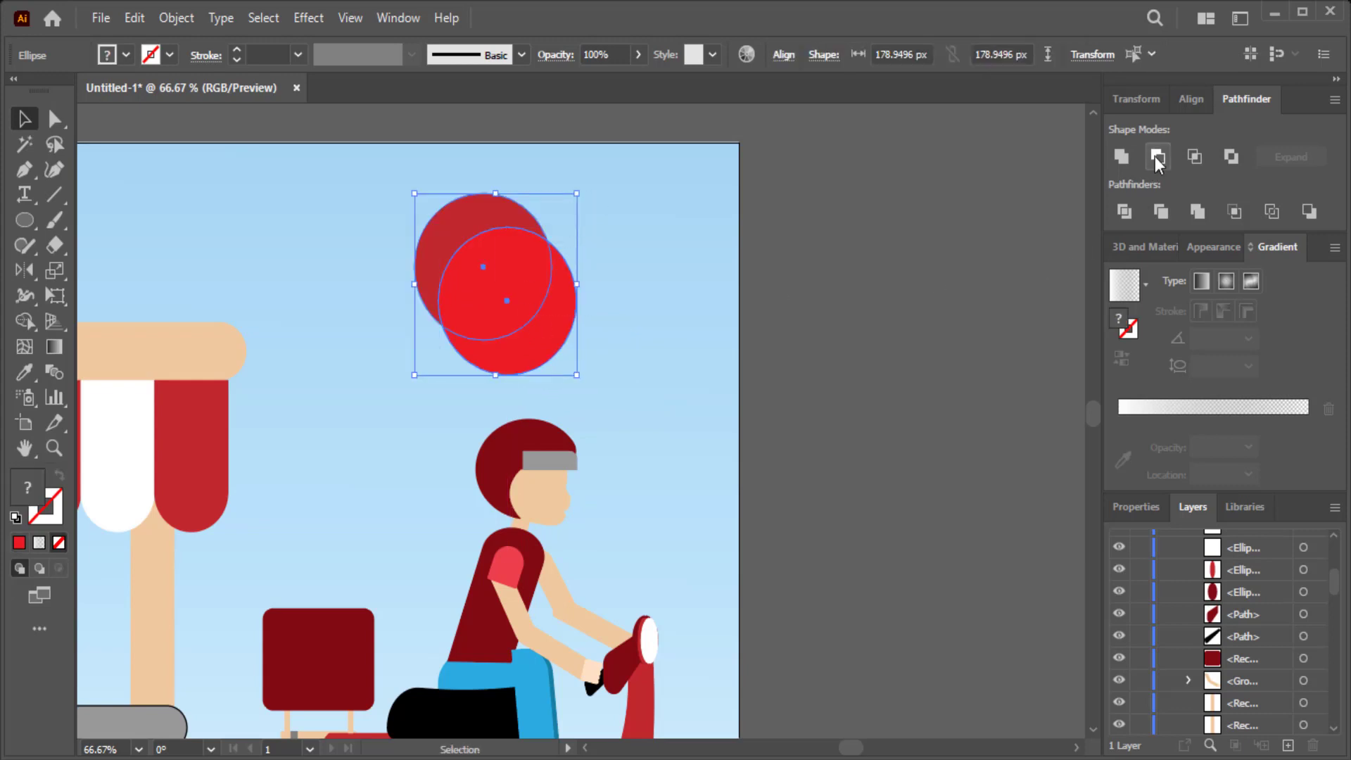
left_click(1158, 157)
left_click(496, 249)
left_click(458, 225)
left_click(56, 120)
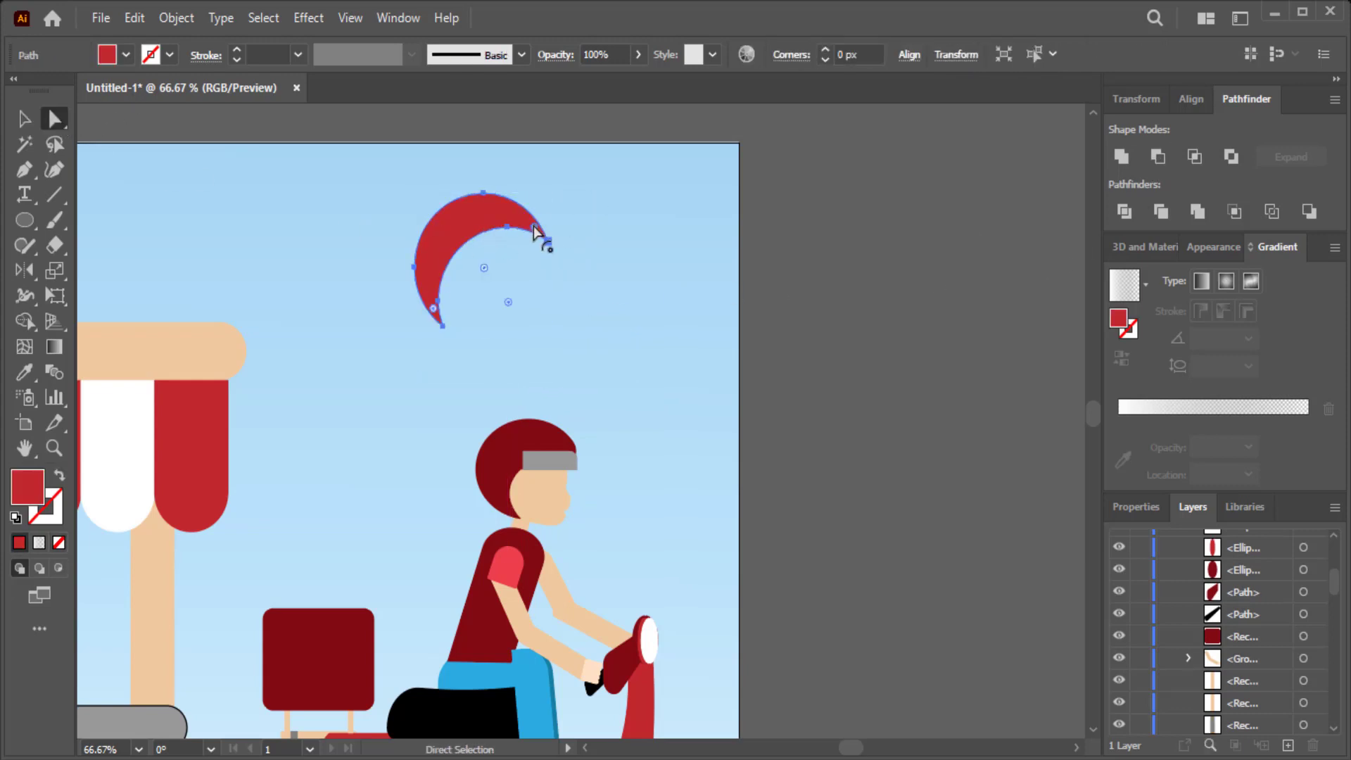
left_click_drag(499, 214, 501, 215)
left_click(610, 283)
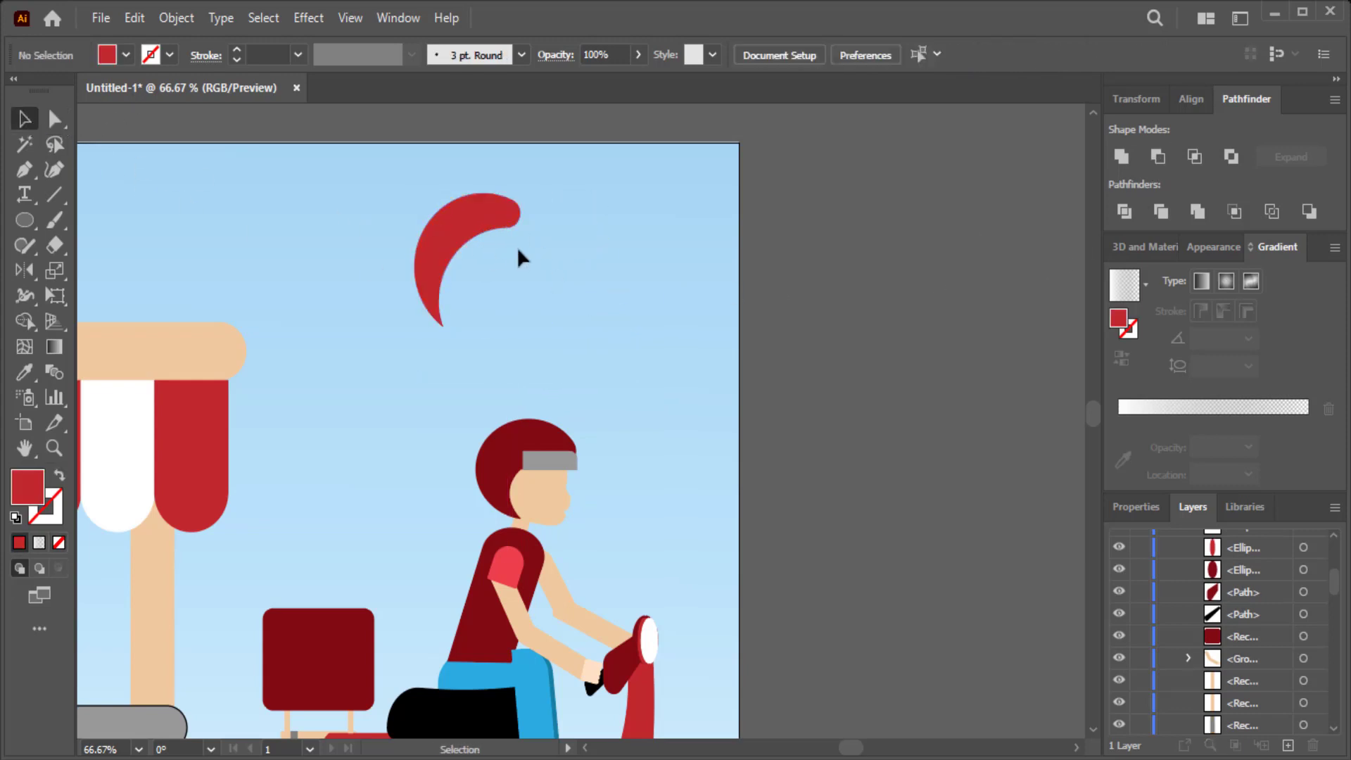
- Rotate the crescent and place it under the scooter's front wheel as a fender
left_click(481, 248)
left_click_drag(533, 331, 474, 374)
mouse_move(453, 239)
left_mouse_down()
mouse_move(739, 425)
mouse_move(639, 612)
mouse_move(687, 592)
mouse_move(658, 605)
left_mouse_up()
scroll(725, 380, "down", 5)
left_click(766, 484)
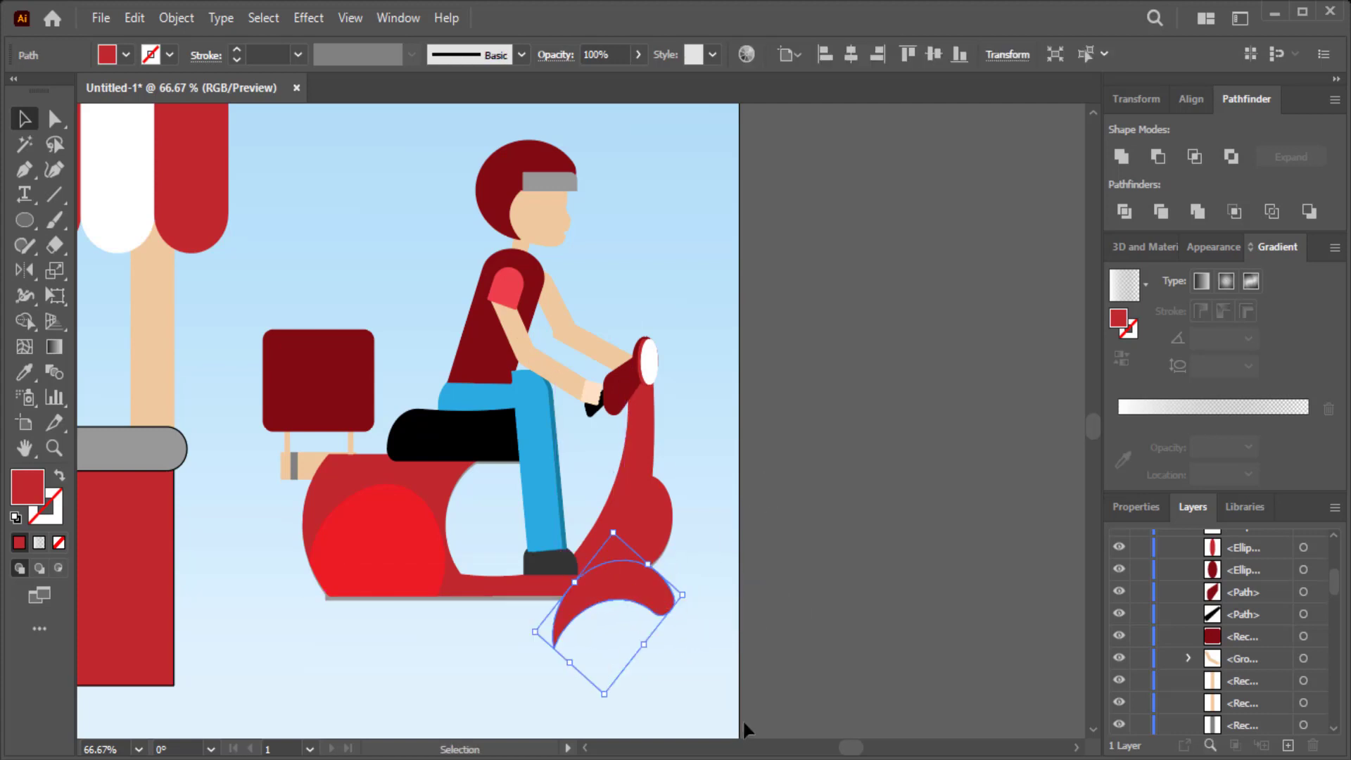
- Round off the fender's left tip with Direct Selection
key("a")
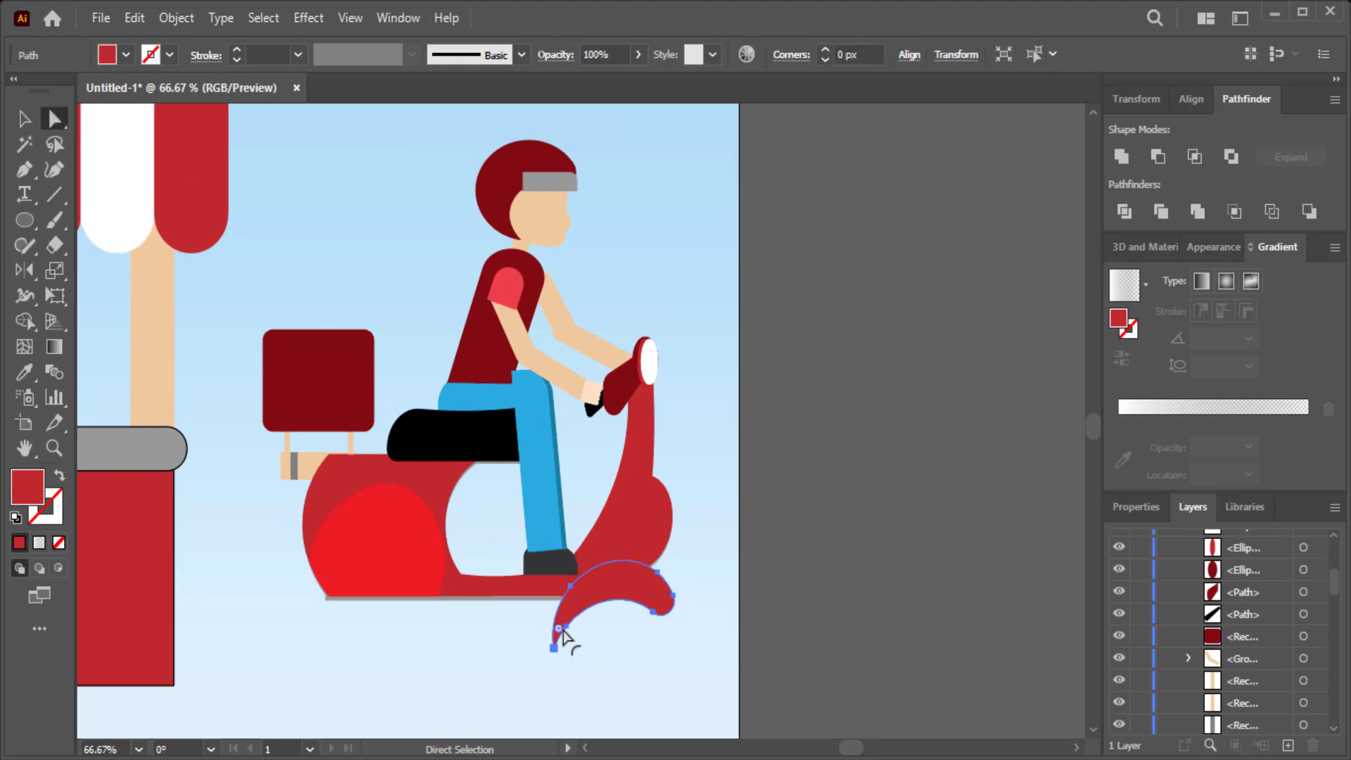
left_click_drag(558, 637, 561, 624)
left_click(608, 662)
- Draw a new small red circle above the rider
scroll(774, 397, "up", 3)
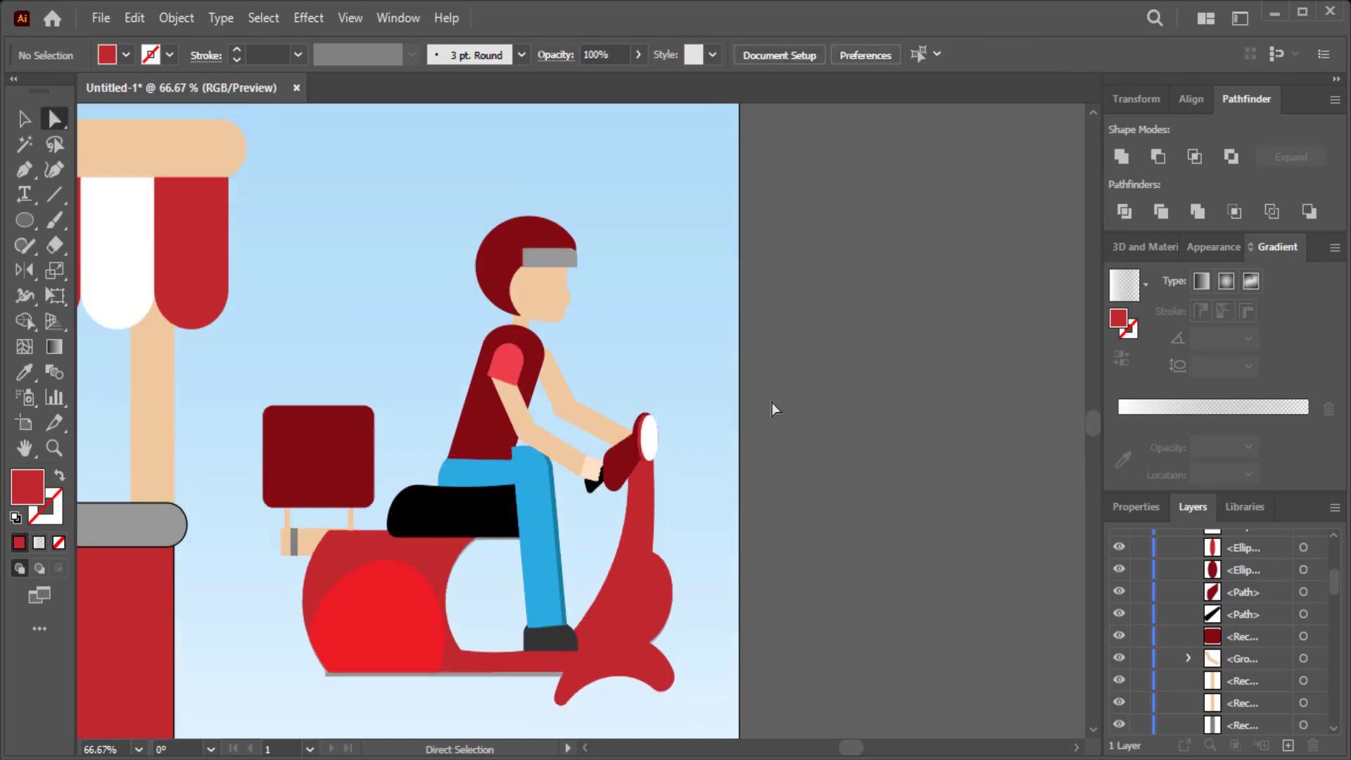
scroll(771, 402, "up", 2)
key("l")
mouse_move(422, 187)
left_mouse_down()
mouse_move(446, 212)
mouse_move(359, 279)
left_mouse_up()
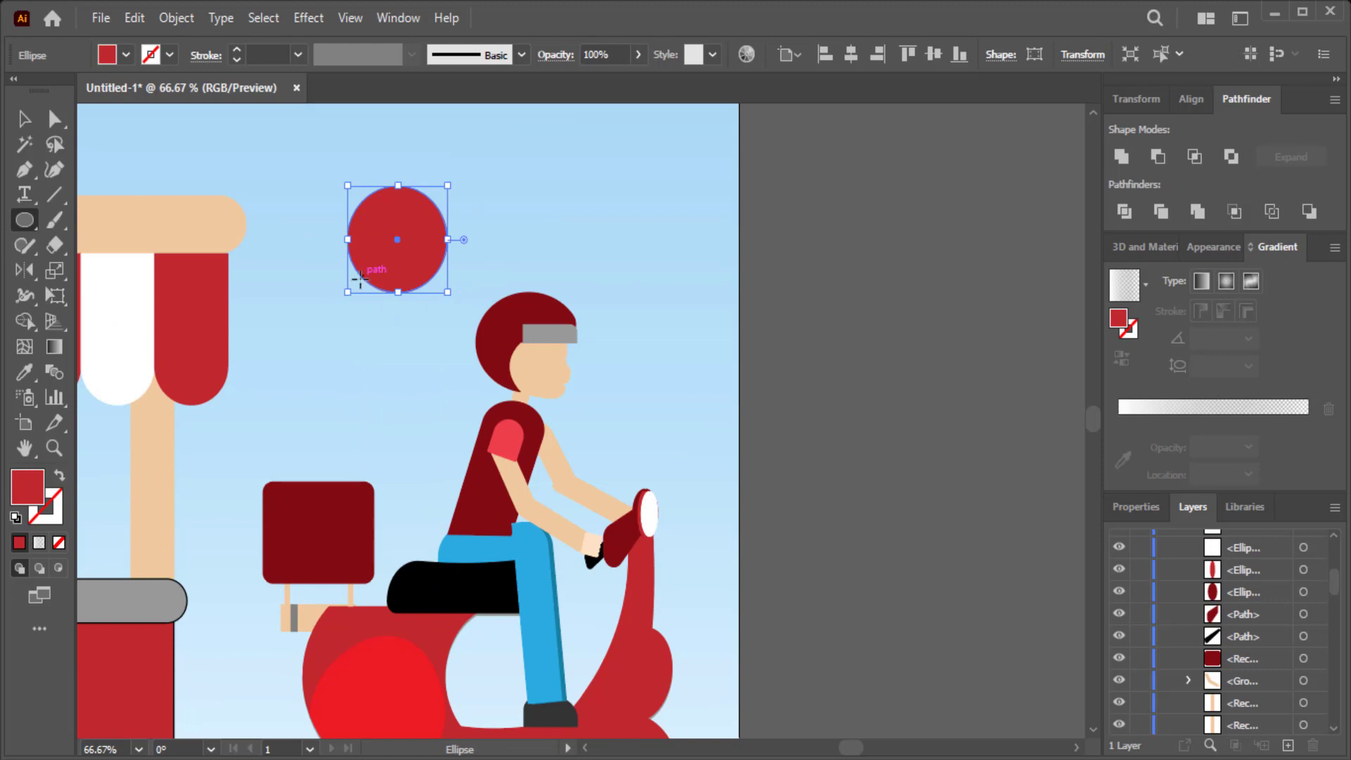
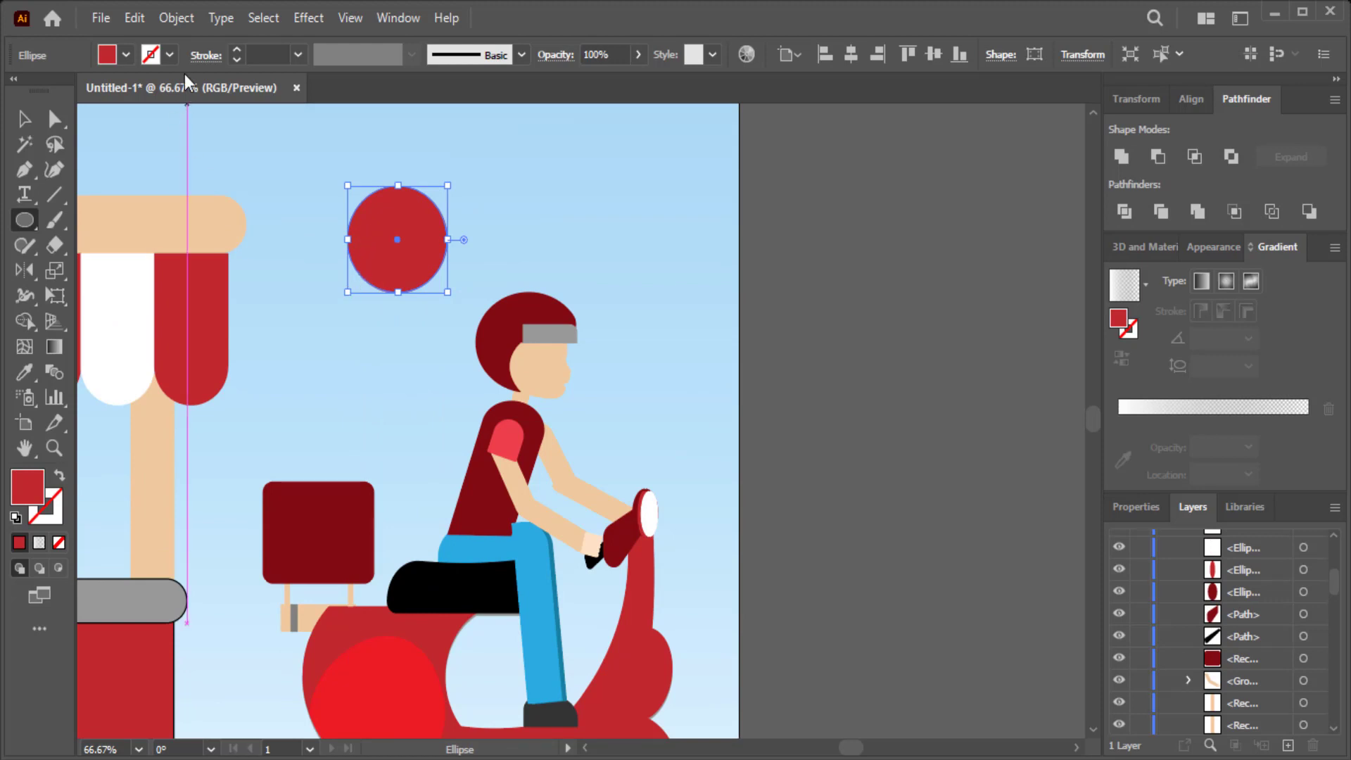
- Fill the circle black and add a smaller white circle copy inside it
left_click(106, 55)
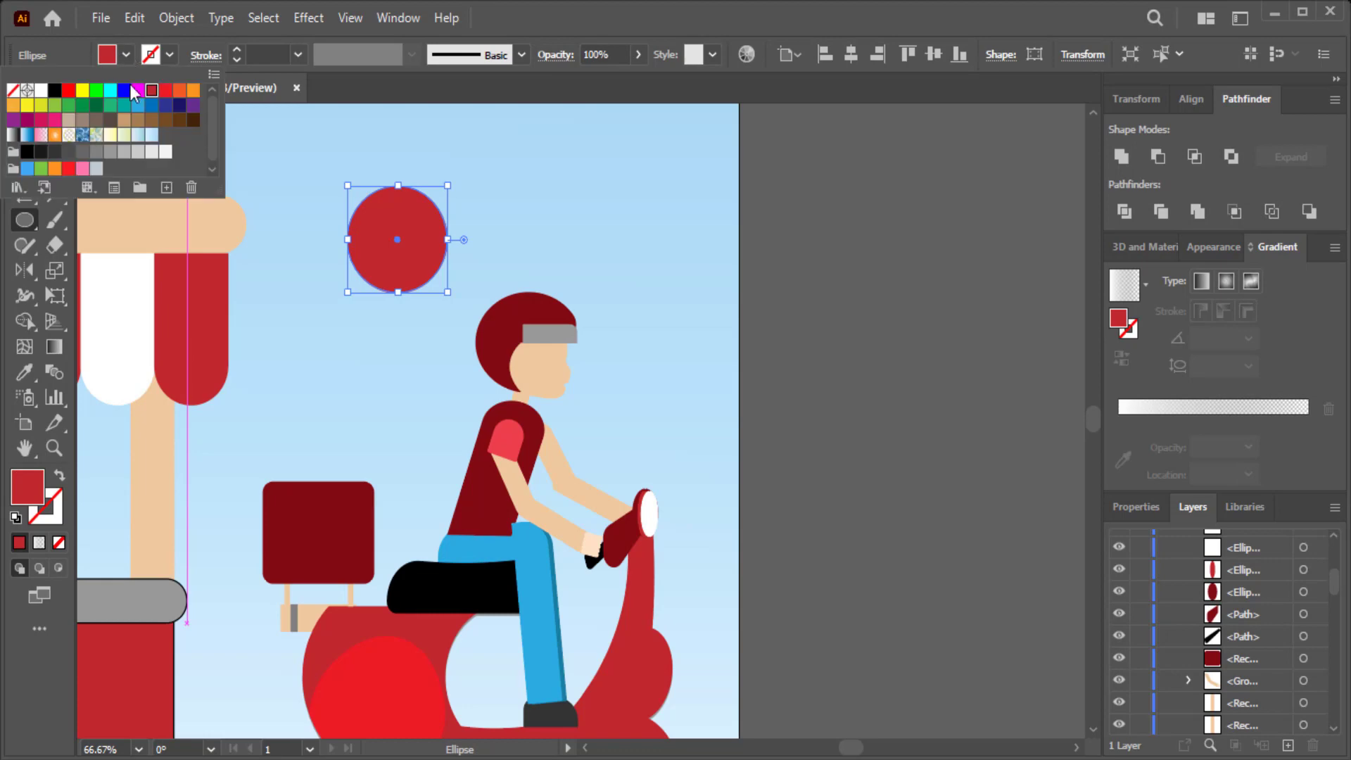
left_click(58, 98)
left_click(133, 18)
left_click(180, 121)
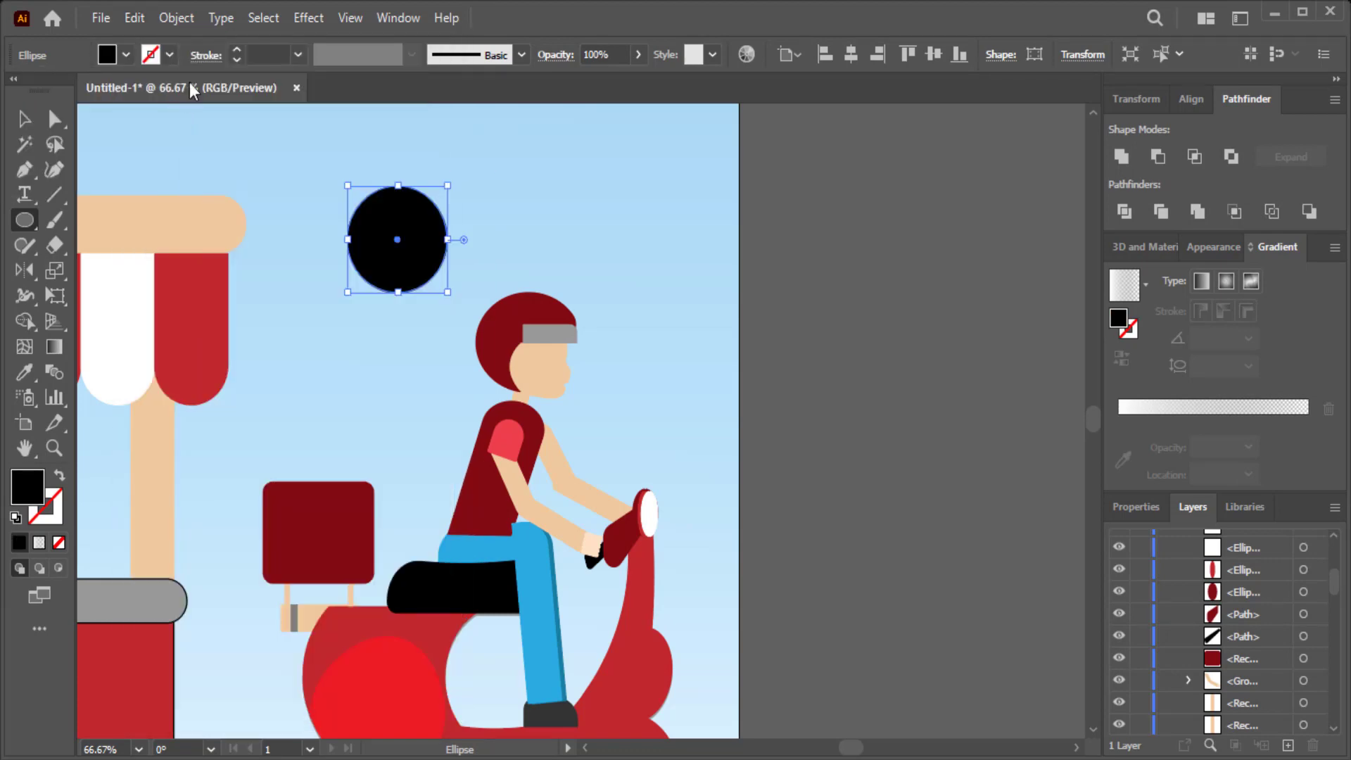
left_click(134, 18)
left_click(211, 144)
left_click_drag(447, 186, 434, 200)
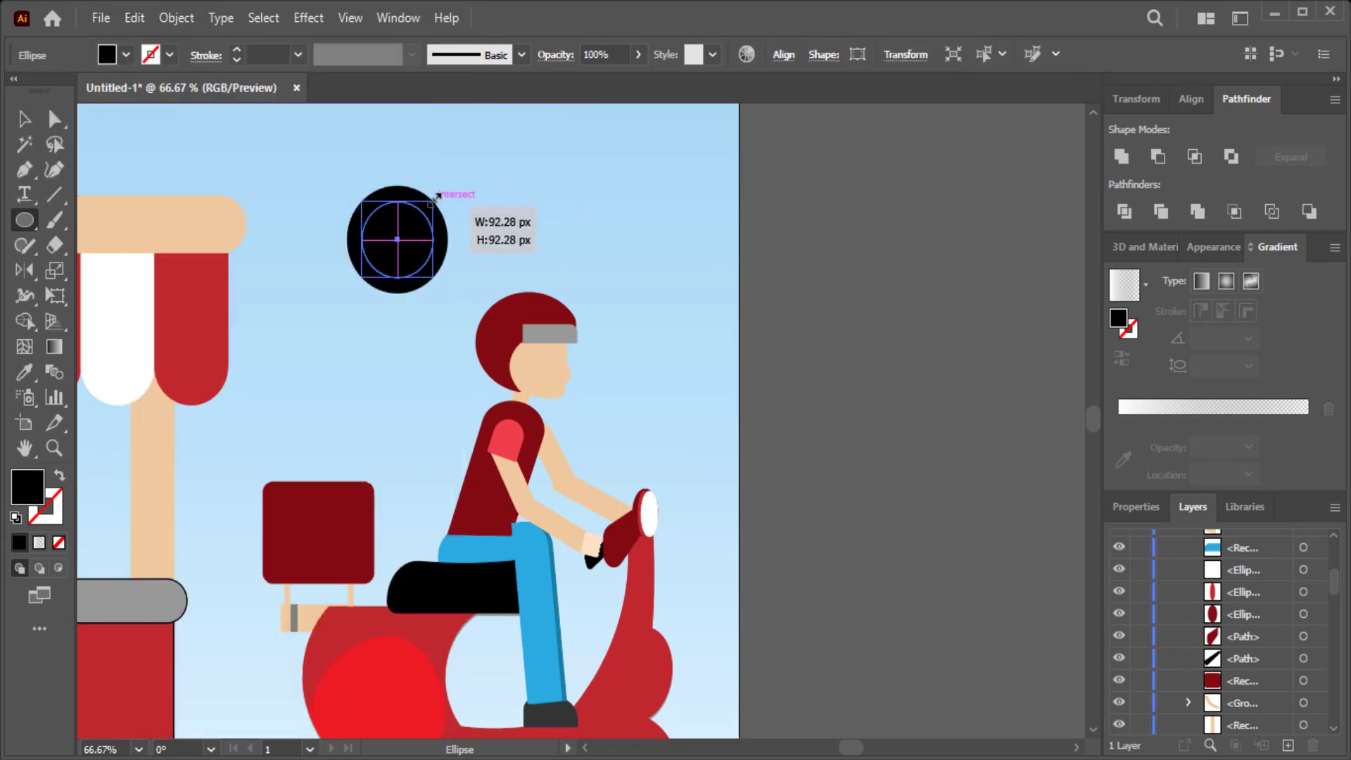
left_click(126, 55)
left_click(41, 90)
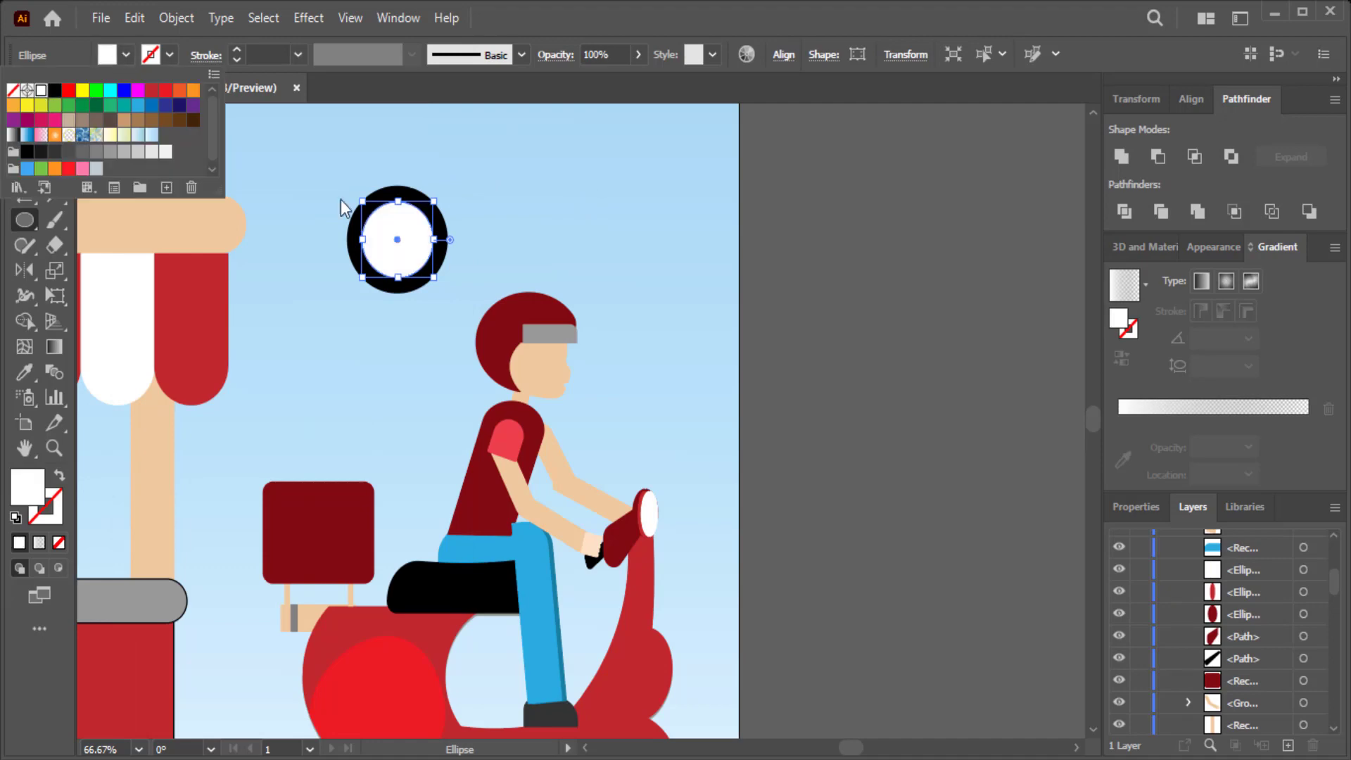
- Add a smaller beige ring inside the white circle, sampling the post's colour
left_click(134, 18)
left_click(163, 91)
key("ctrl+v")
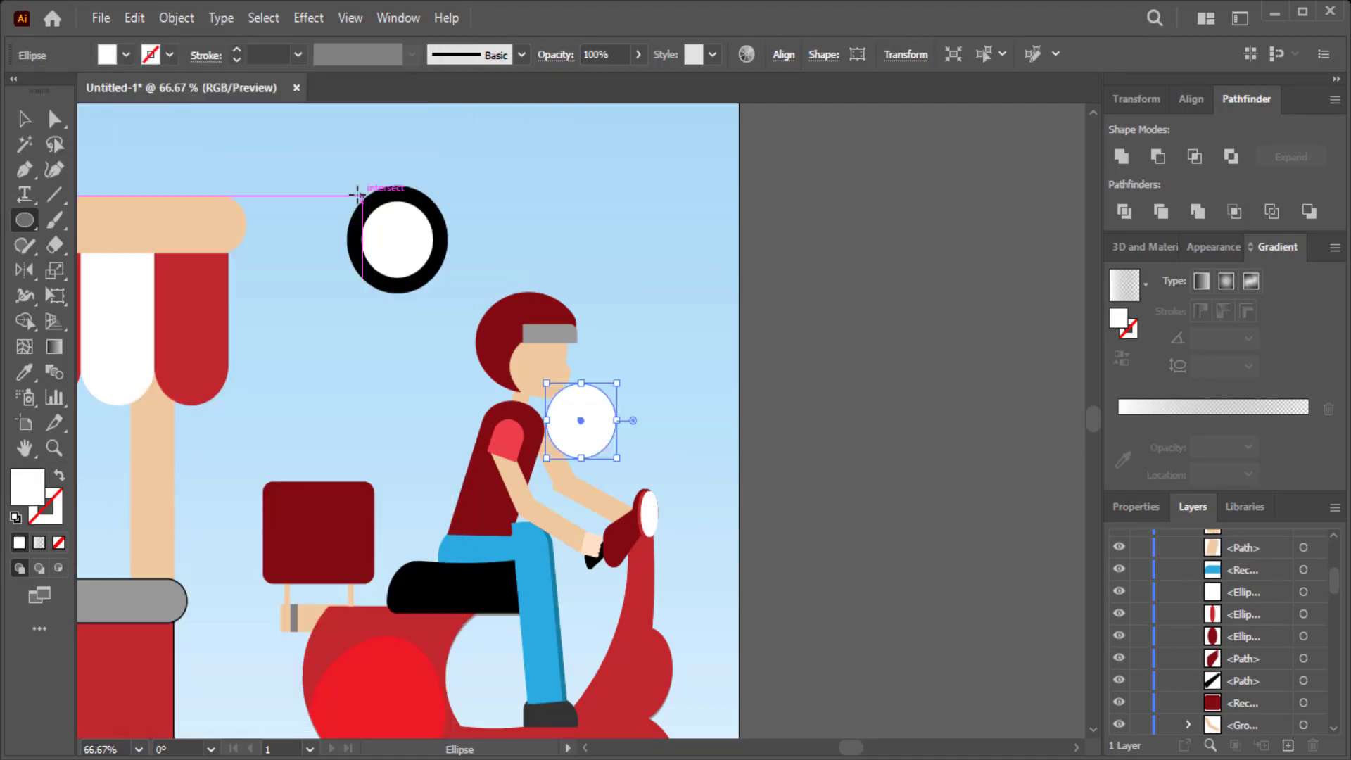
key("ctrl+z")
left_click(132, 18)
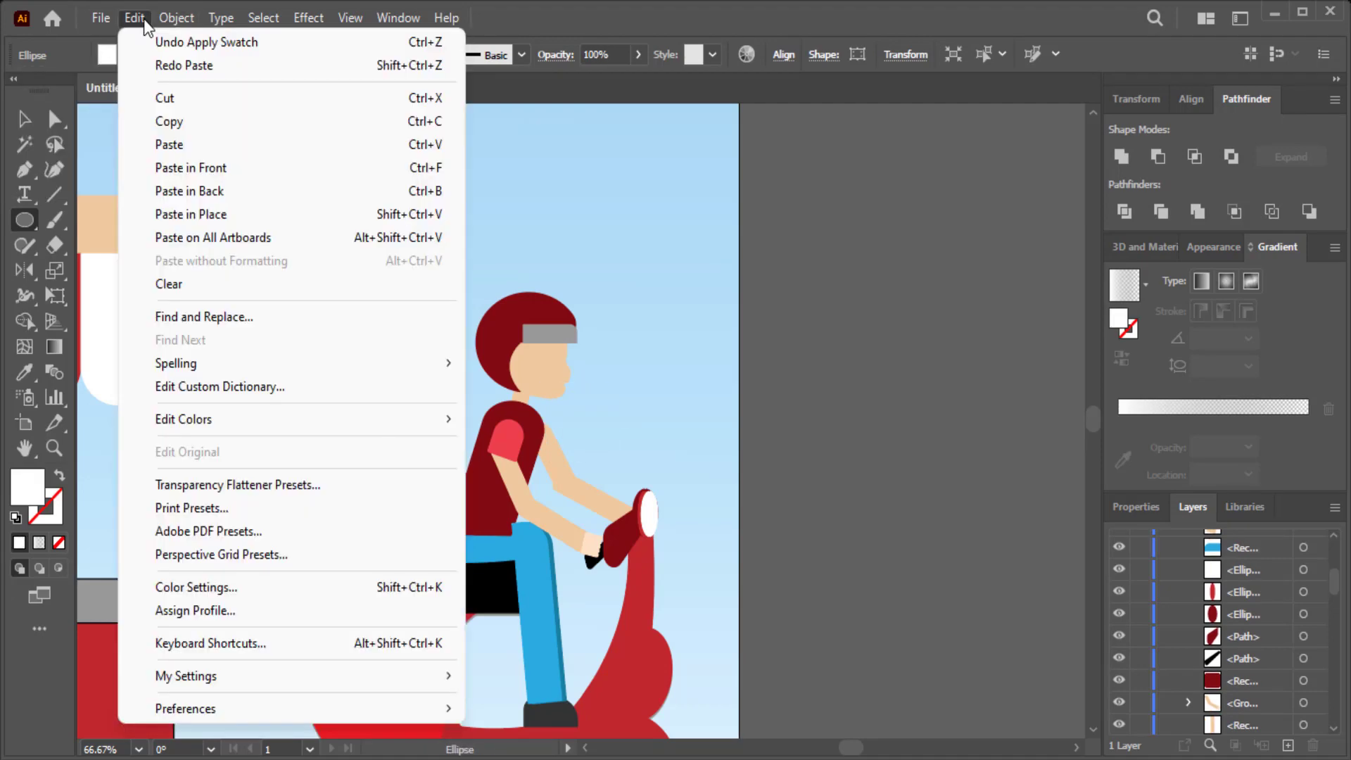
left_click(211, 190)
left_click_drag(415, 210, 403, 220)
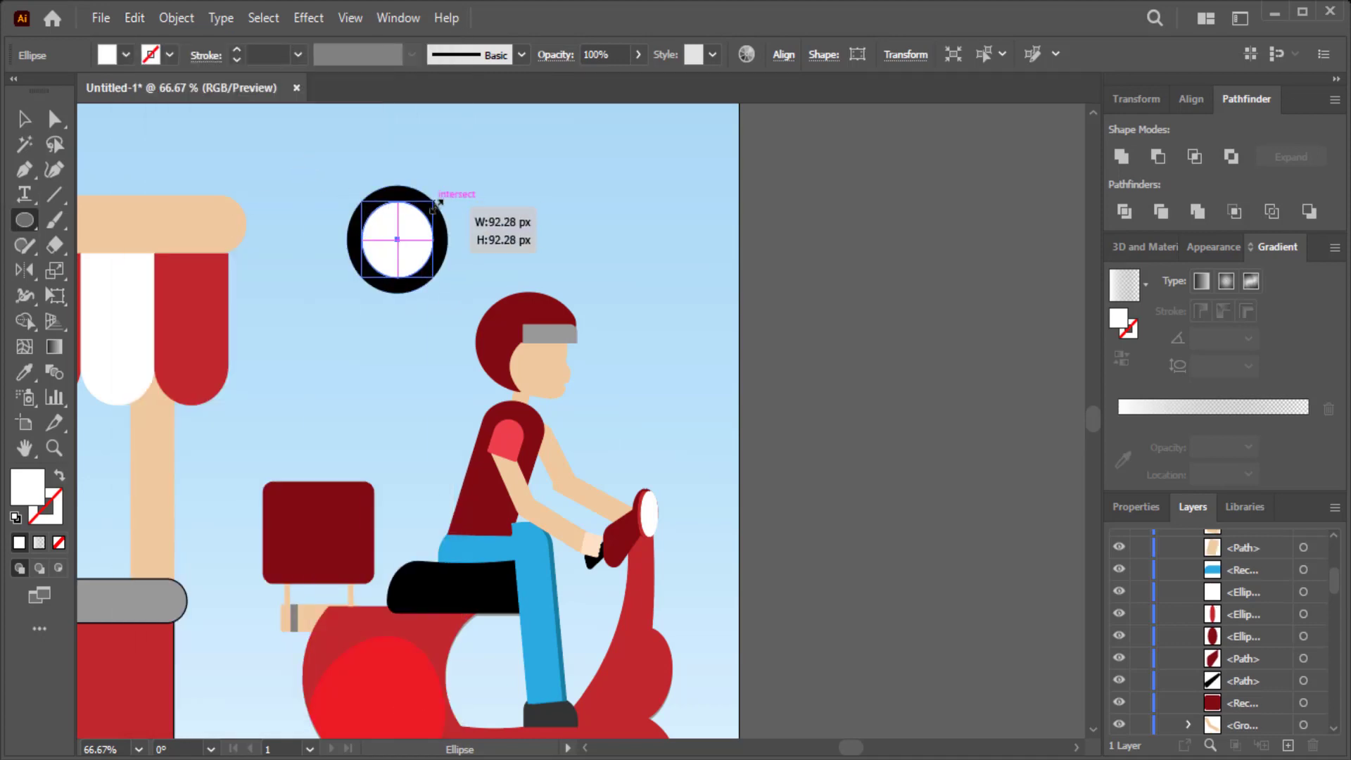
key("i")
left_click(141, 219)
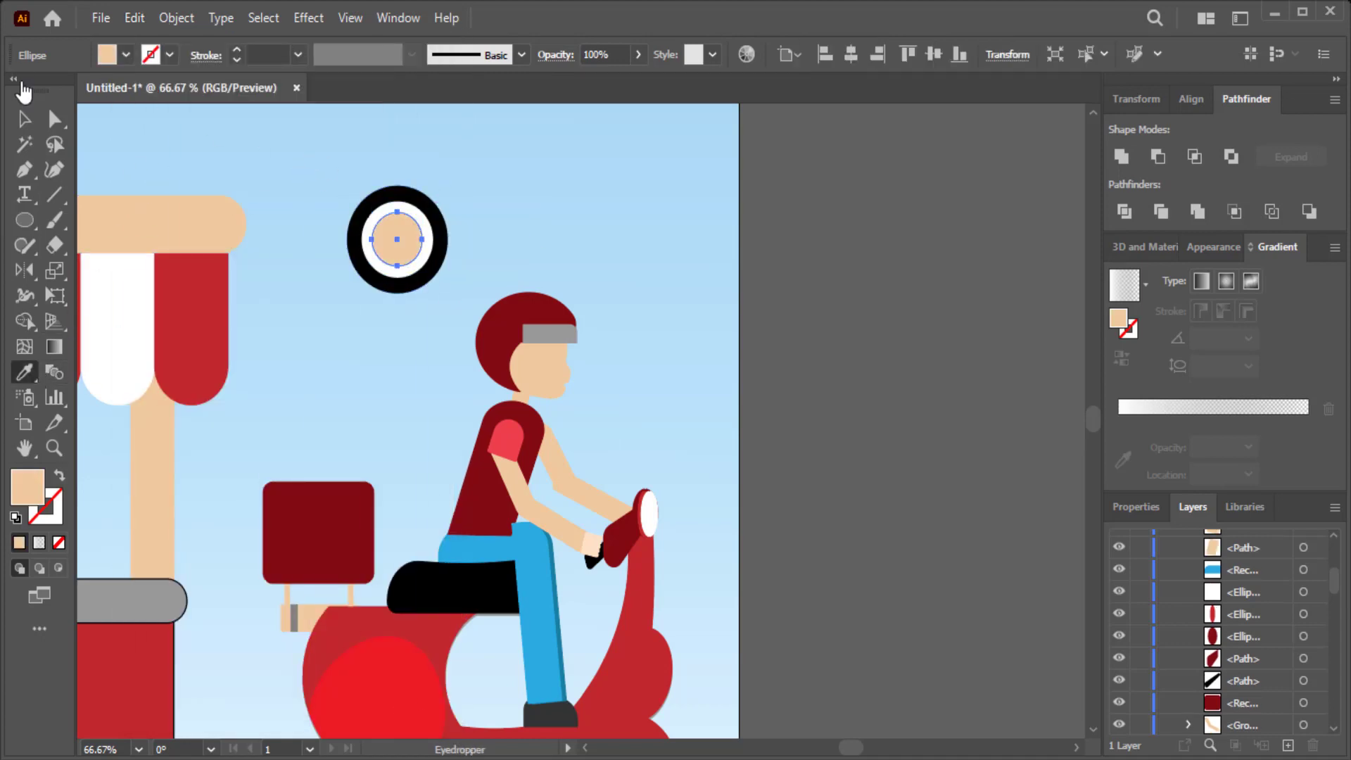
key("v")
- Add a small black hub dot at the wheel's centre
left_click(132, 18)
left_click(169, 120)
left_click(132, 18)
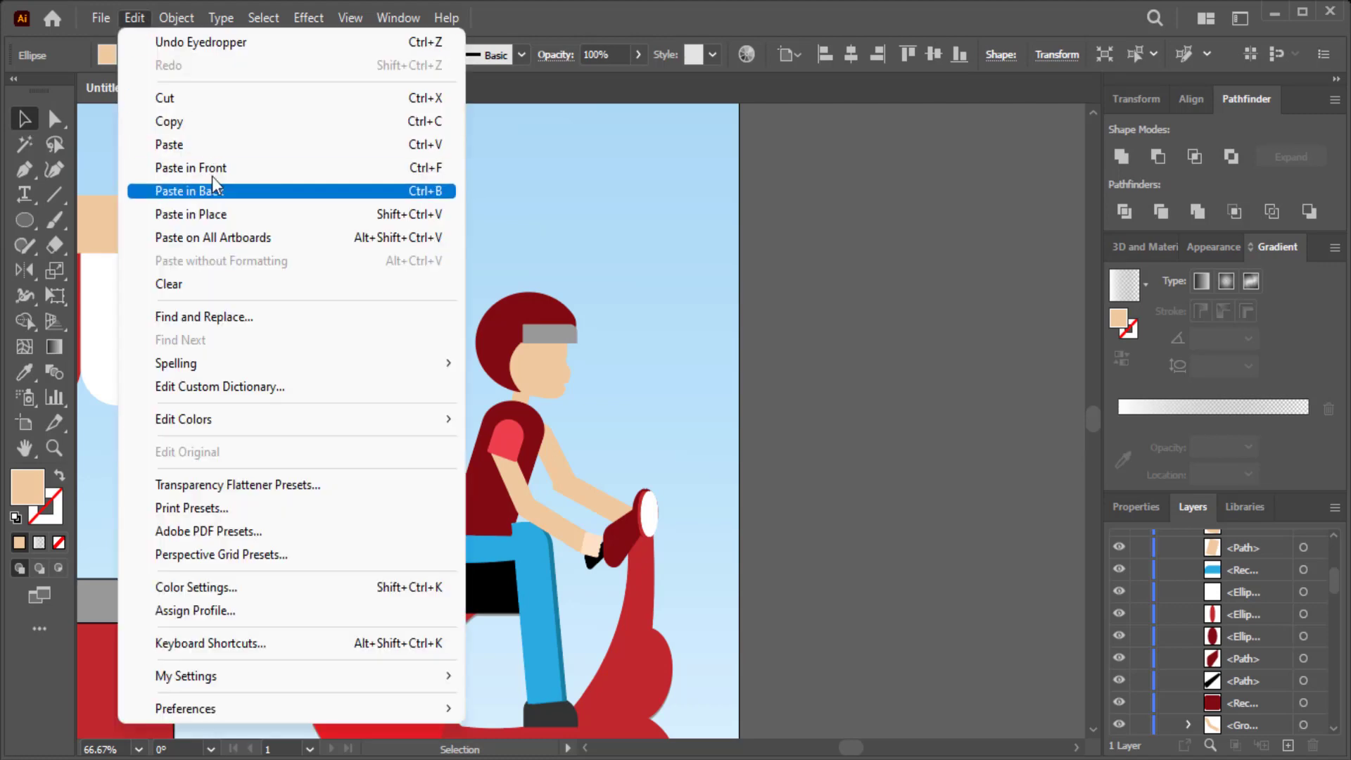
left_click(211, 184)
left_click_drag(423, 212, 404, 228)
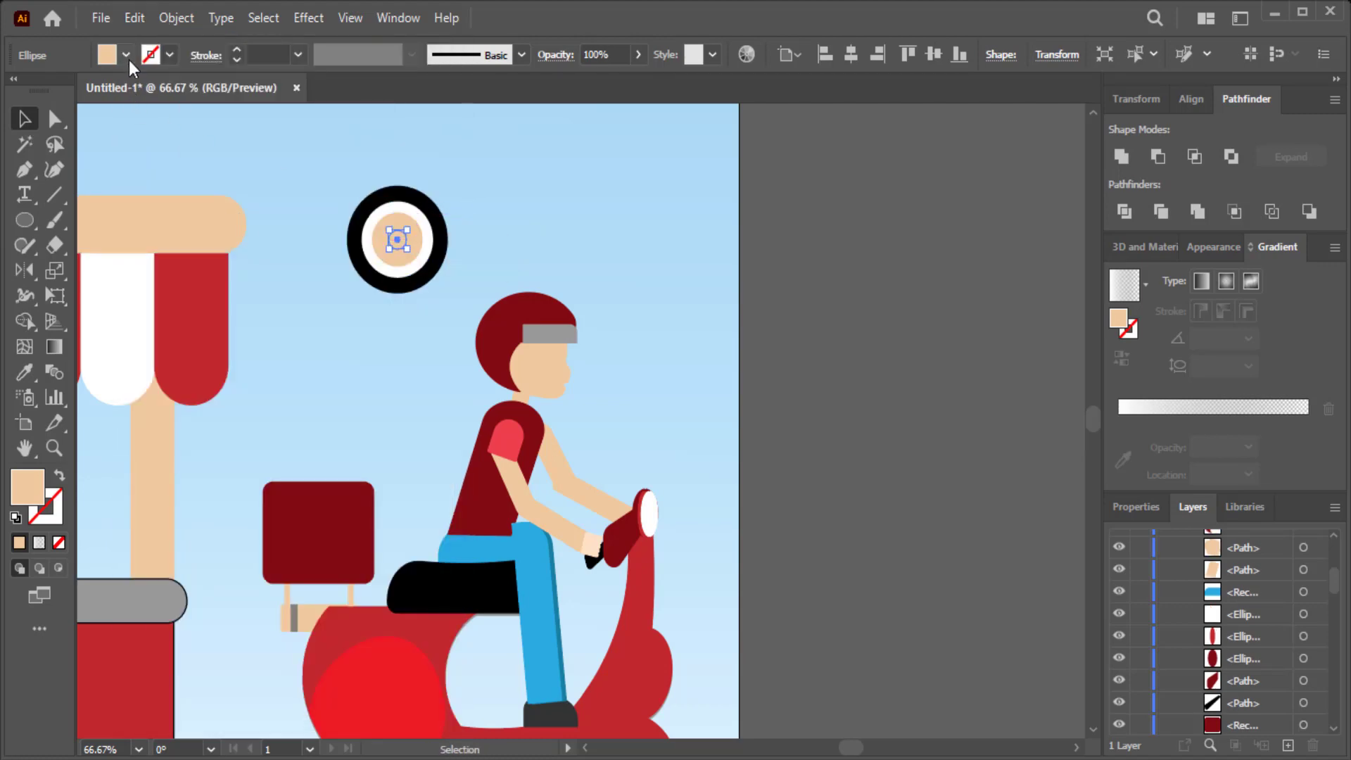
left_click(126, 55)
left_click(57, 99)
- Group all the wheel circles and move the wheel to the scooter's front
mouse_move(441, 150)
left_mouse_down()
mouse_move(453, 159)
mouse_move(403, 243)
left_mouse_up()
right_click(403, 243)
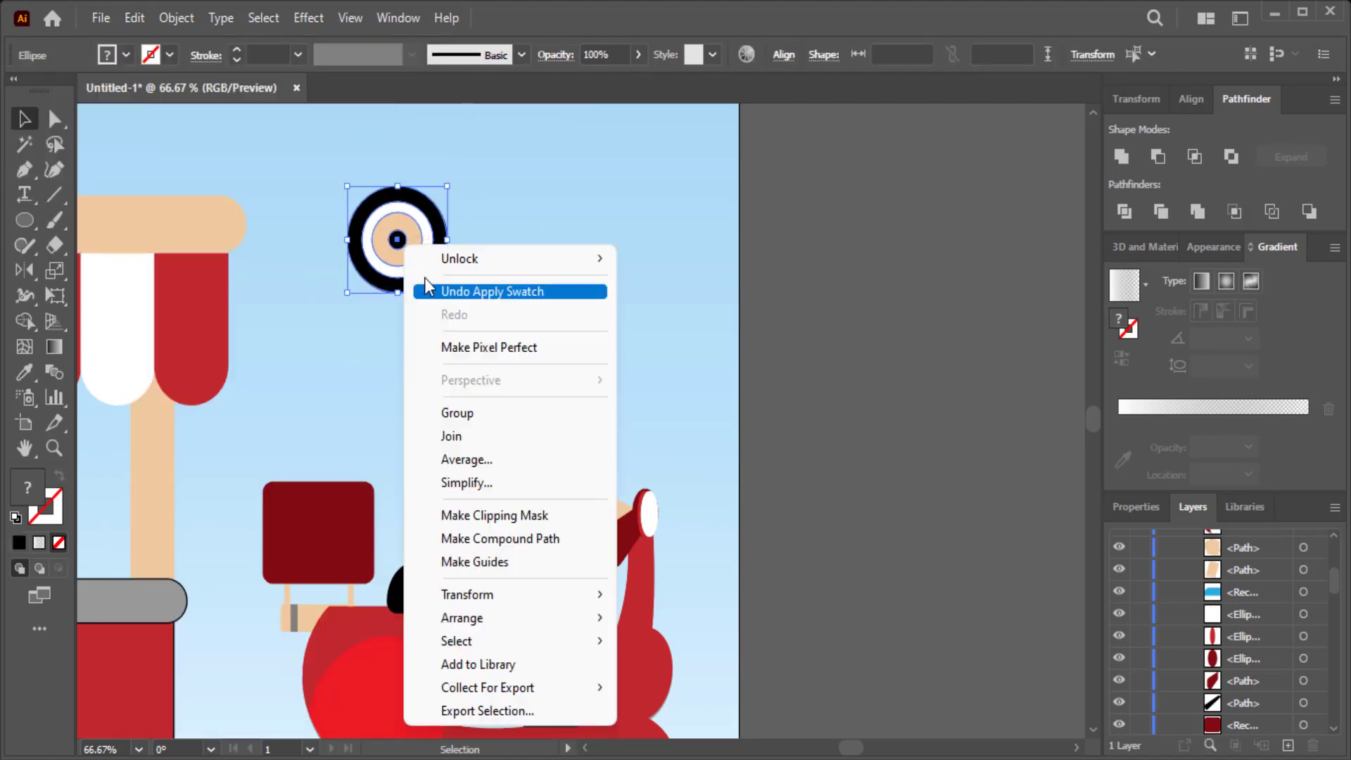
left_click(454, 413)
scroll(464, 408, "down", 3)
left_click_drag(397, 140, 603, 695)
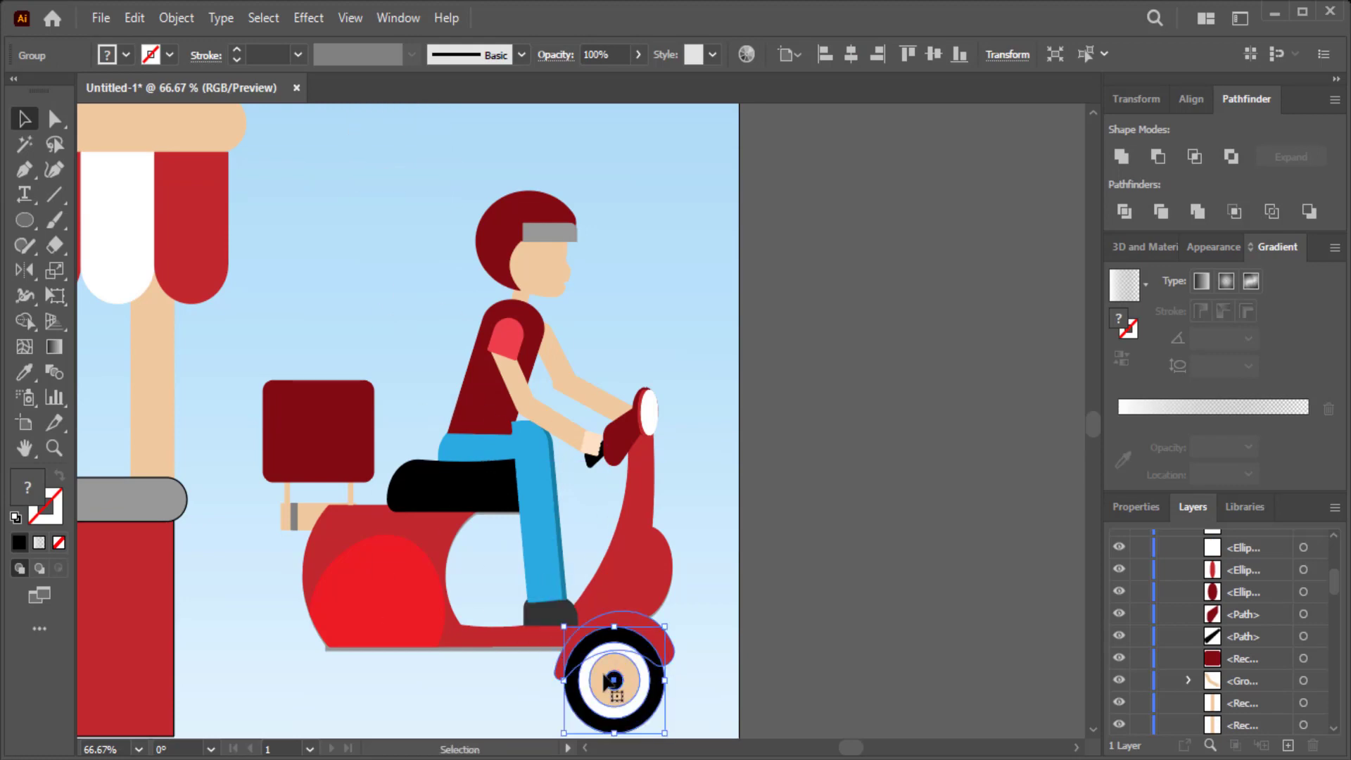
- Bring the red front fender in front of the wheel and position the wheels
scroll(712, 487, "down", 3)
left_click(668, 542)
right_click(668, 542)
left_click(914, 434)
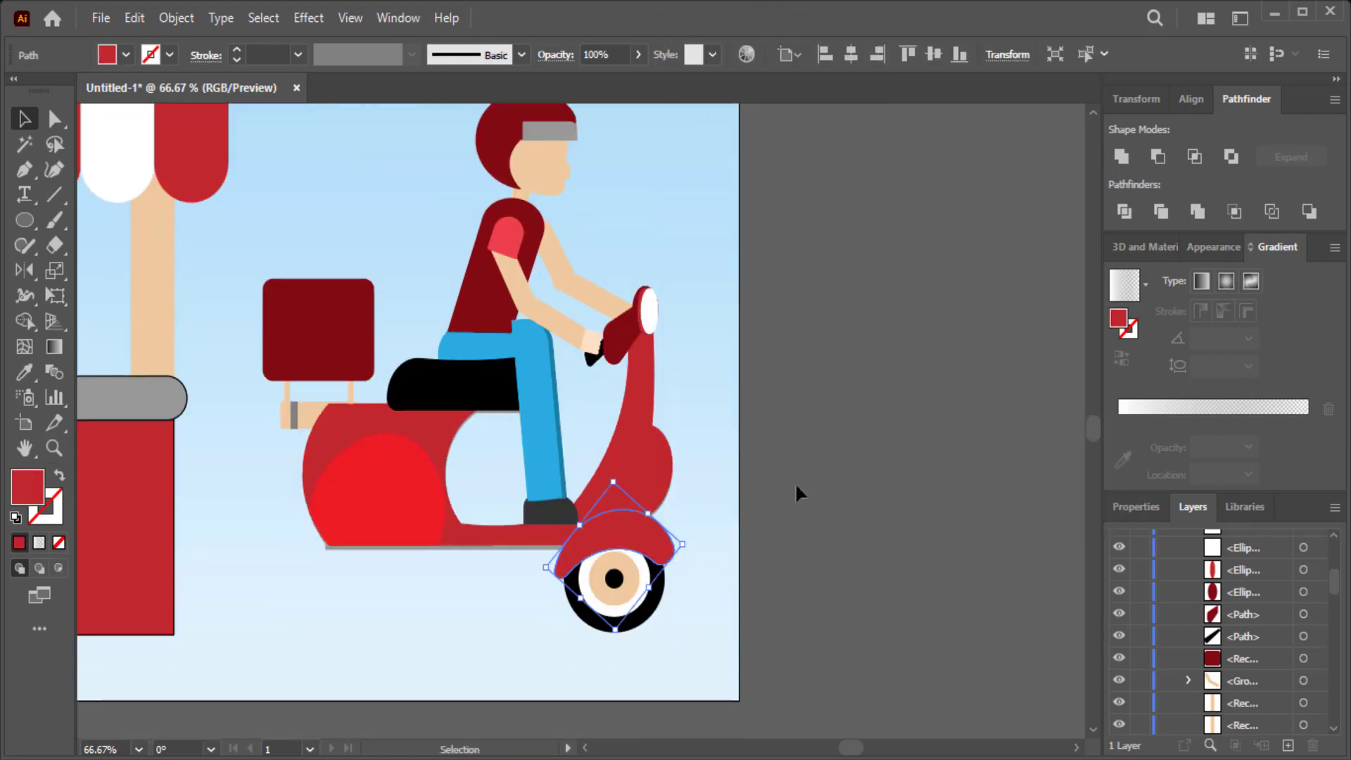
left_click(792, 485)
left_click_drag(627, 614, 374, 623)
left_click(683, 620)
left_click(586, 621)
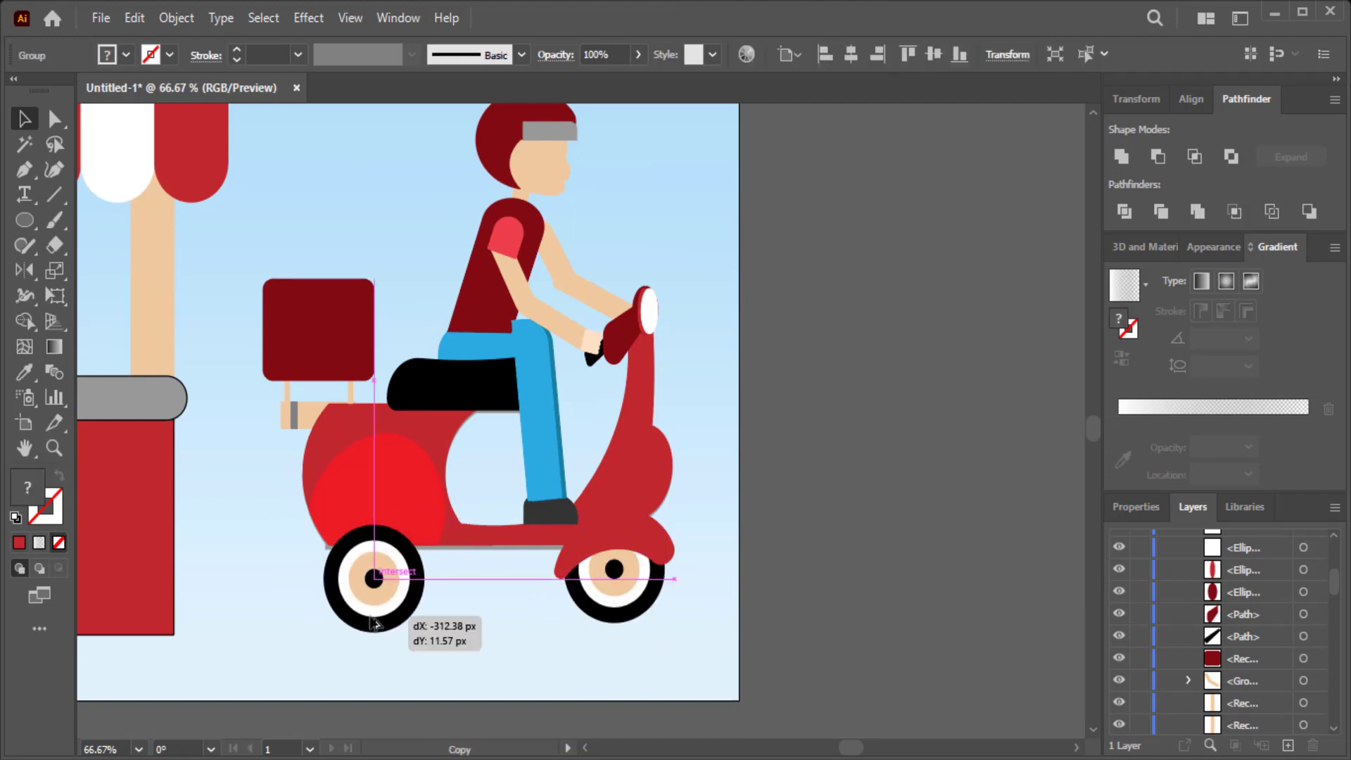
- Bring the scooter and rider in front of both wheels
left_click_drag(284, 457, 285, 459)
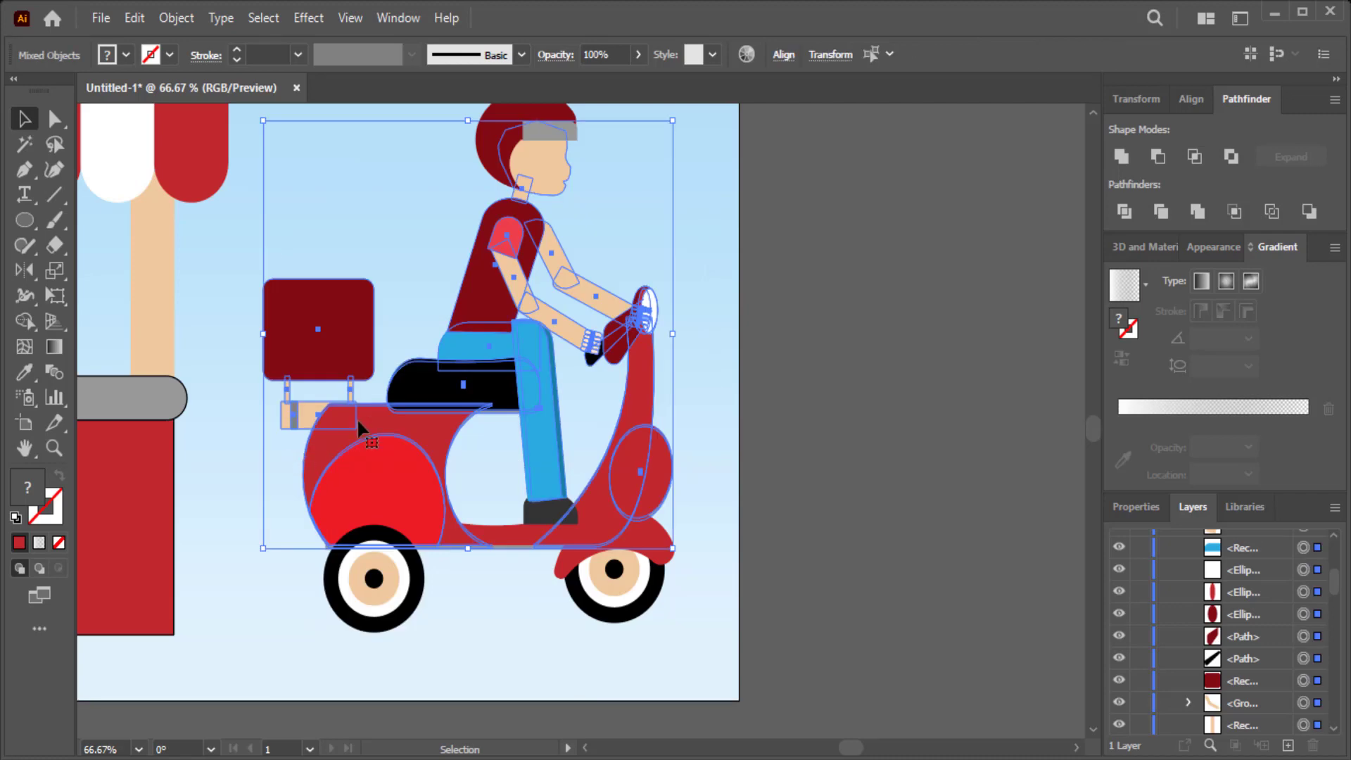
scroll(457, 379, "up", 1)
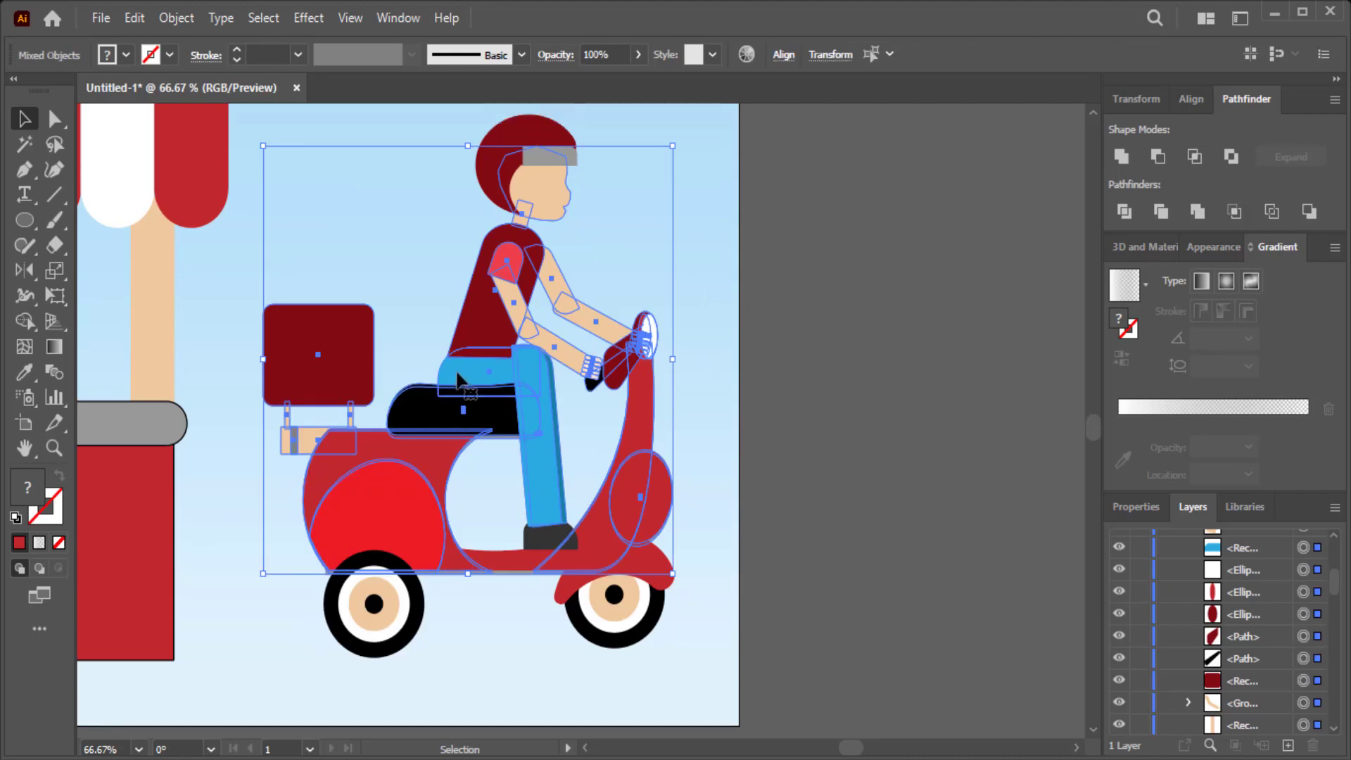
right_click(411, 511)
left_click(696, 403)
left_click(774, 445)
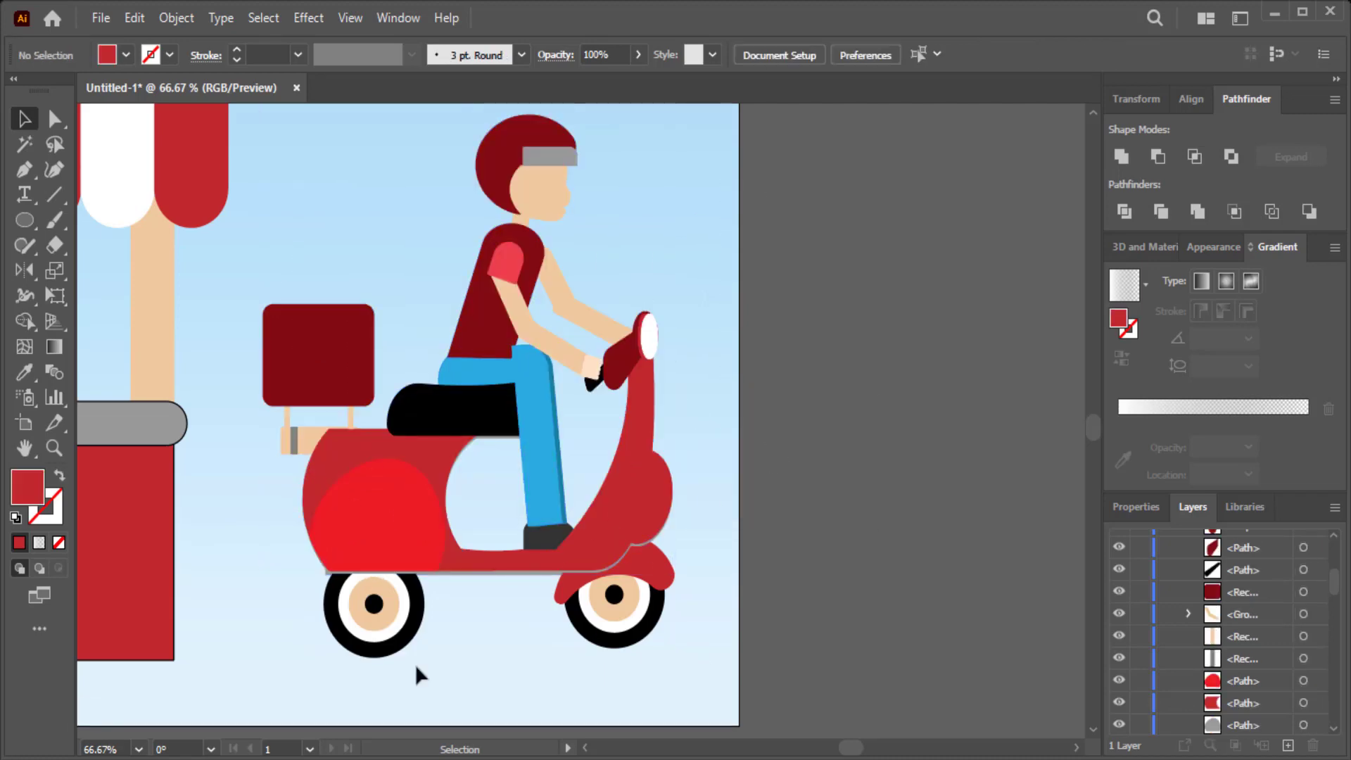
- Nudge the rear and front wheels up beneath the scooter body
left_click_drag(415, 623, 419, 603)
left_click(630, 637)
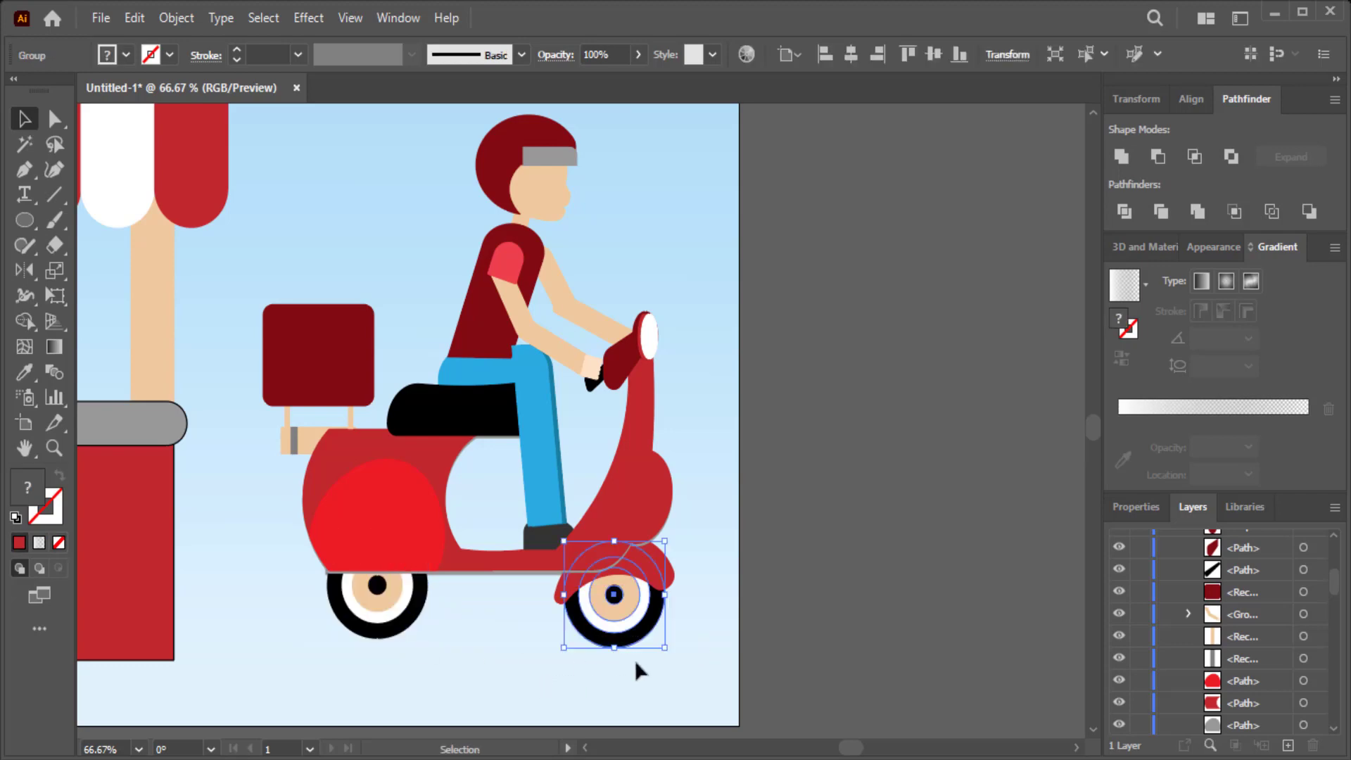
left_click_drag(616, 637, 616, 635)
left_click(537, 678)
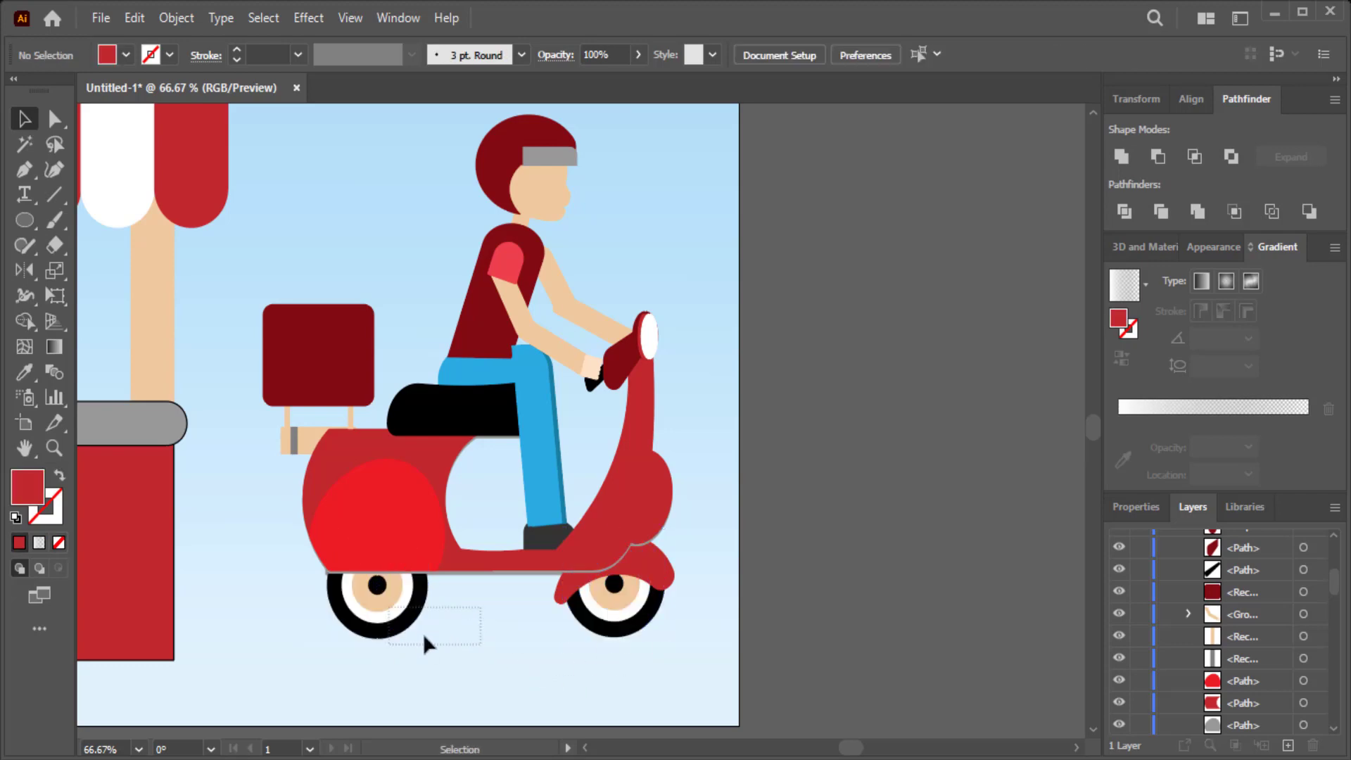
left_click_drag(424, 639, 425, 636)
left_click(454, 652)
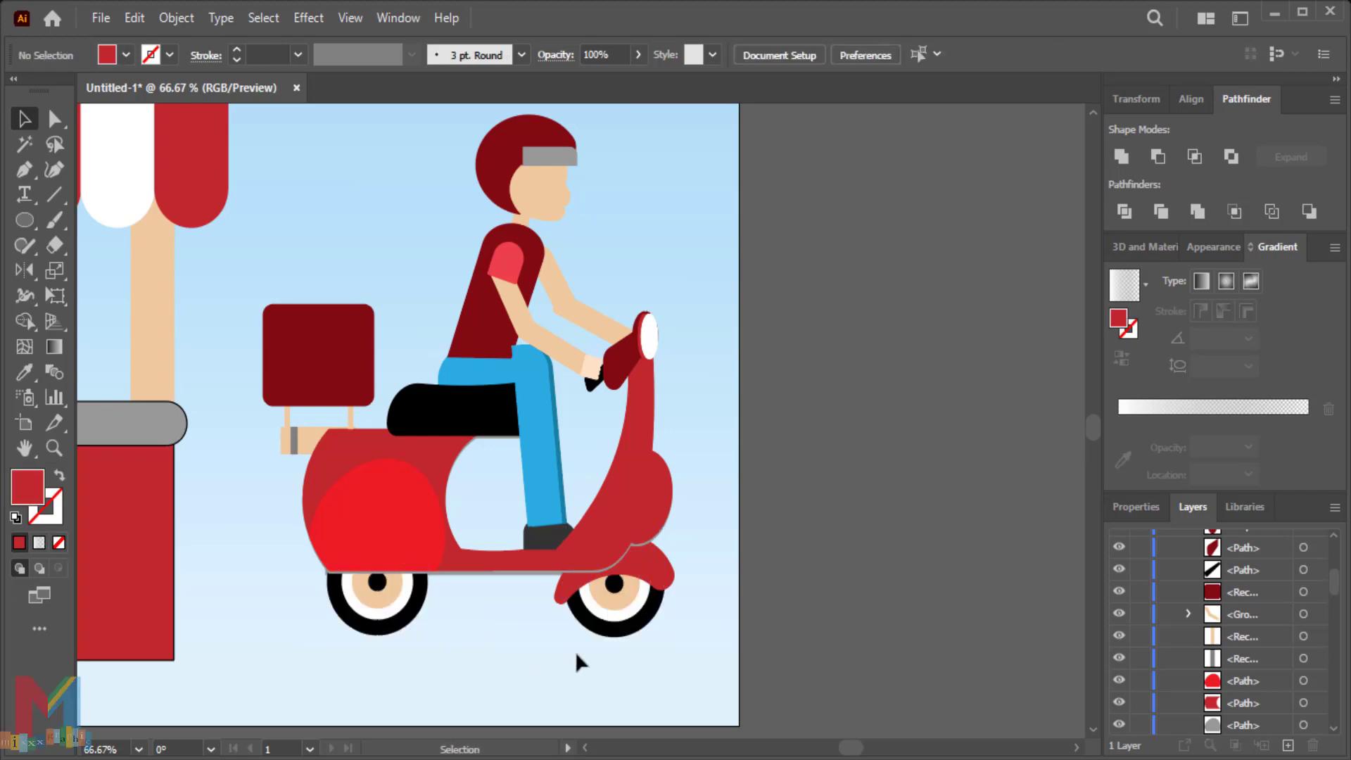
scroll(575, 661, "up", 3)
- Group the rider's back upper arm and forearm together
key("a")
left_click(572, 440)
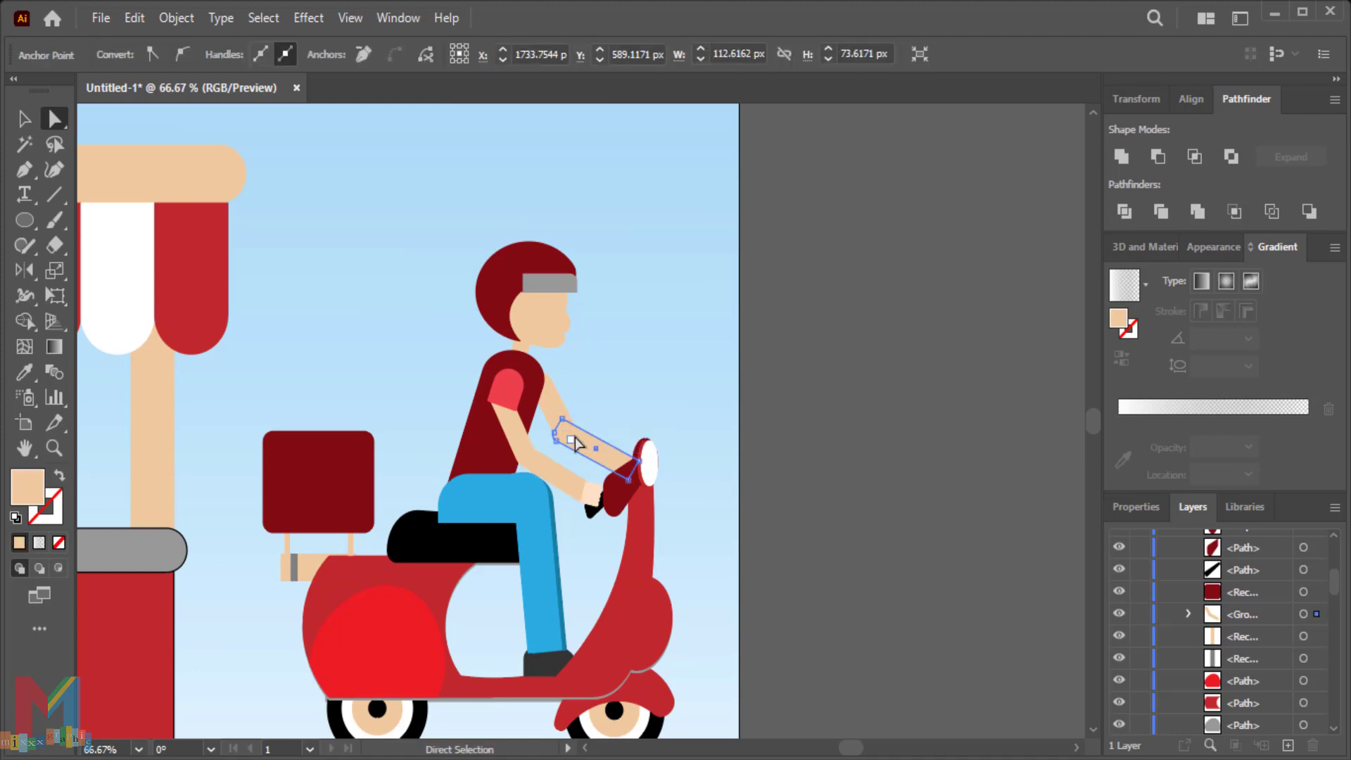
left_click(556, 415)
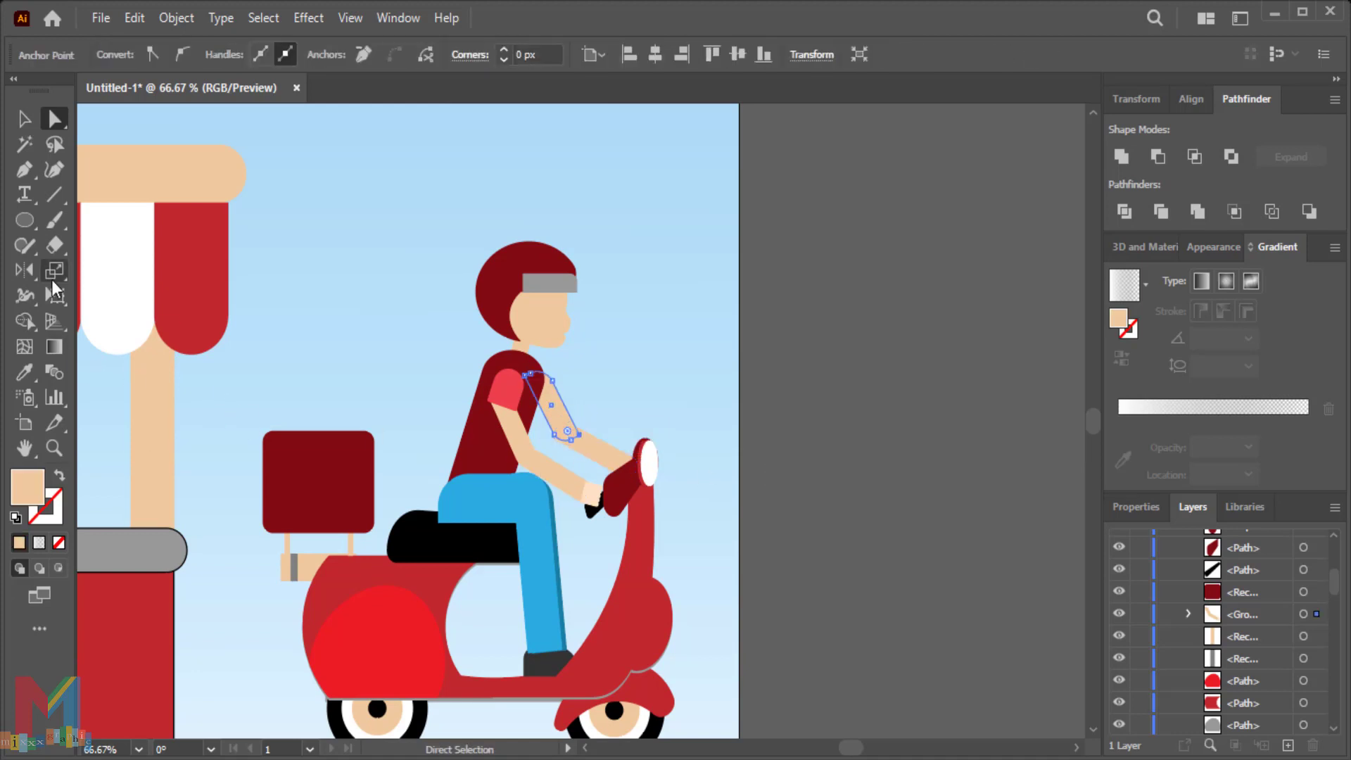
right_click(573, 436)
left_click(576, 444)
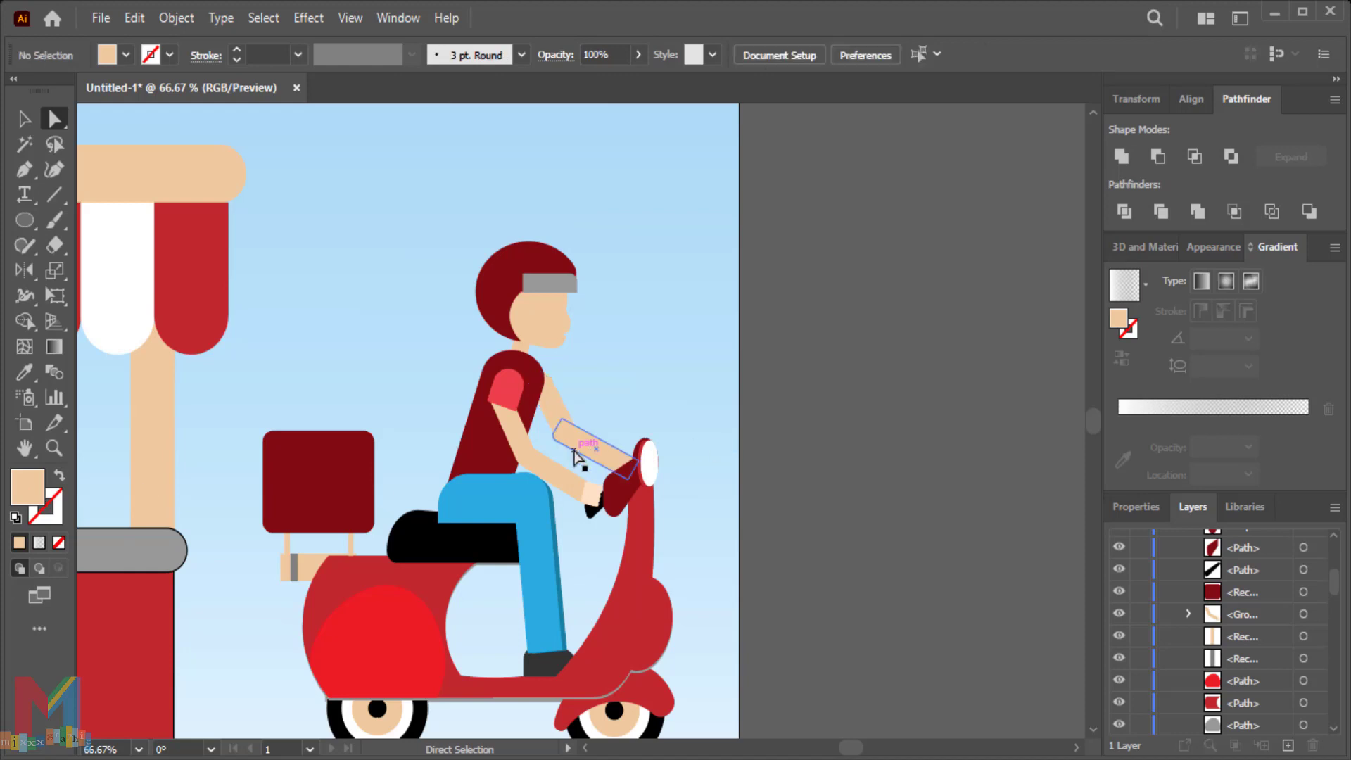
left_click(594, 450, "shift")
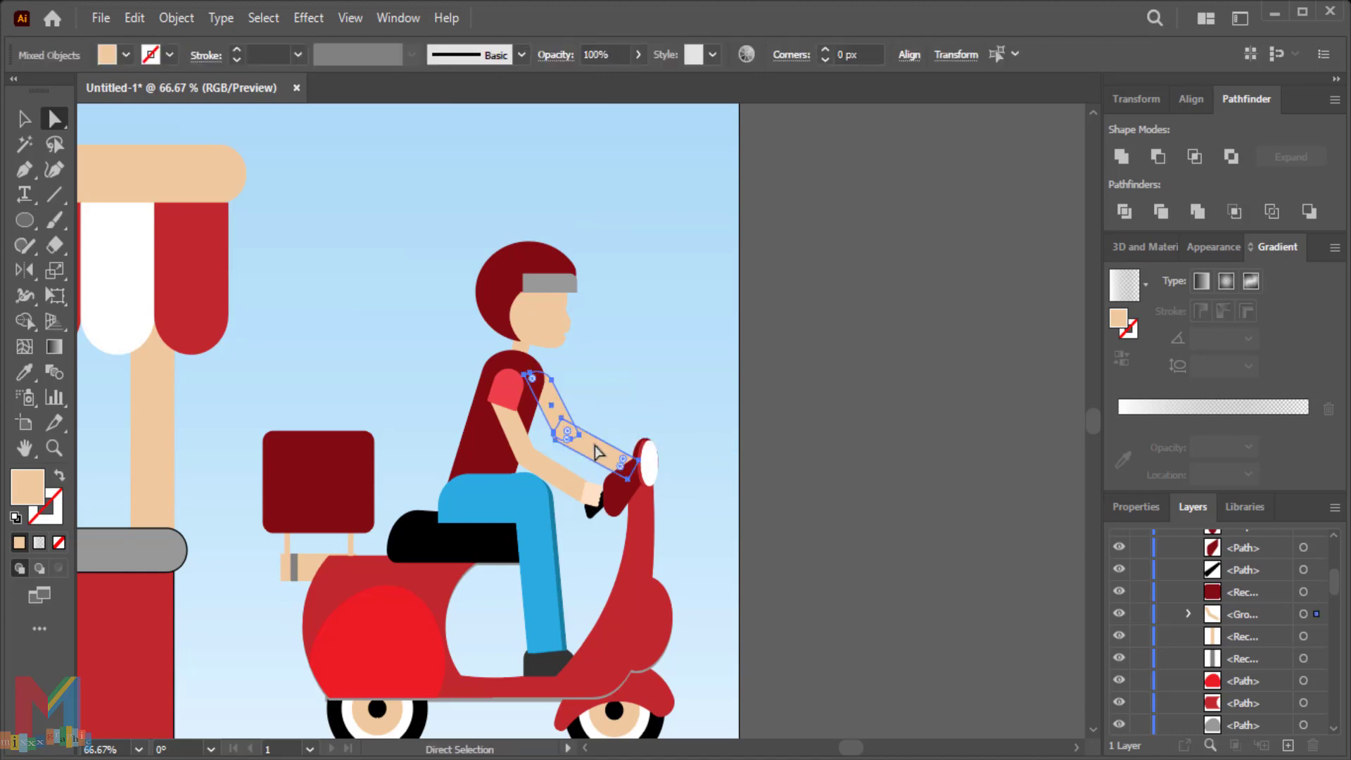
right_click(597, 451)
left_click(634, 265)
- Change the grouped arm's fill to a darker tan
double_click(27, 489)
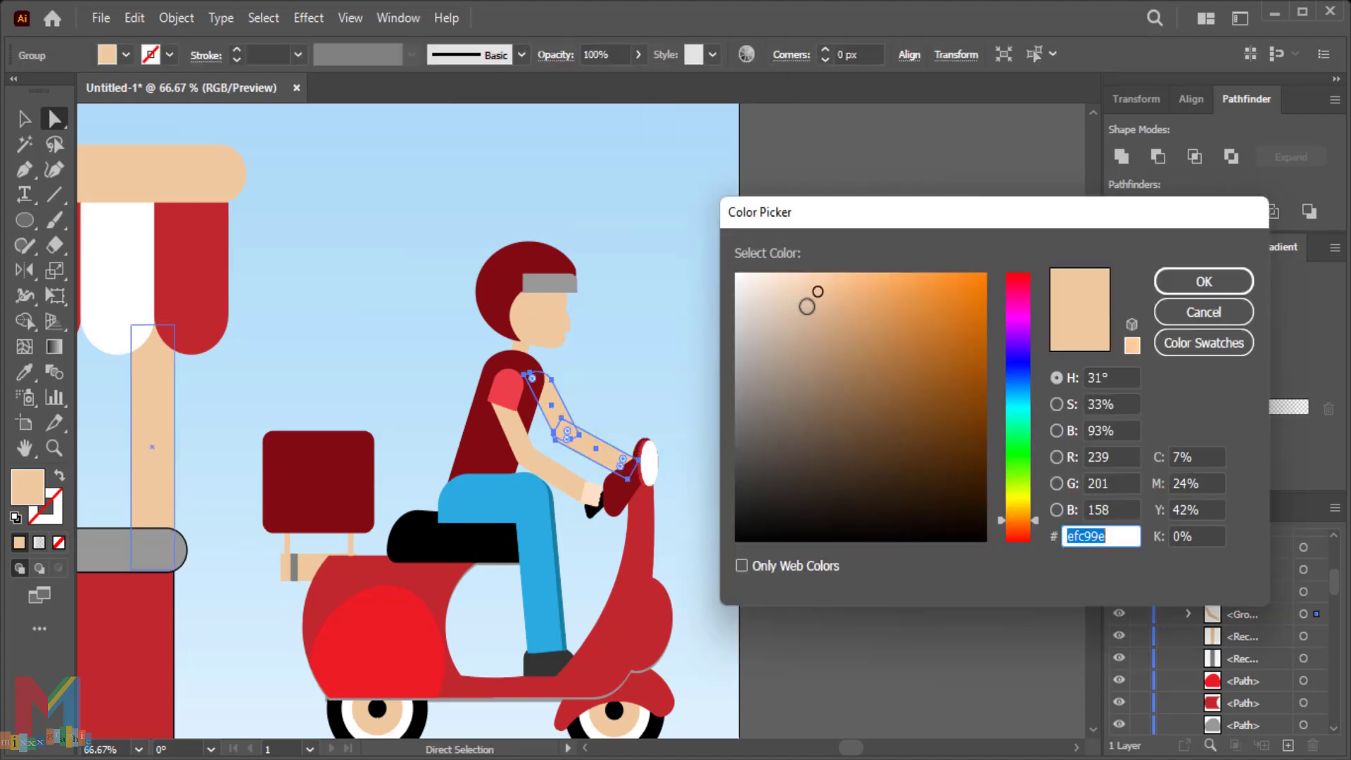
left_click_drag(807, 306, 859, 312)
key("Return")
left_click(816, 332)
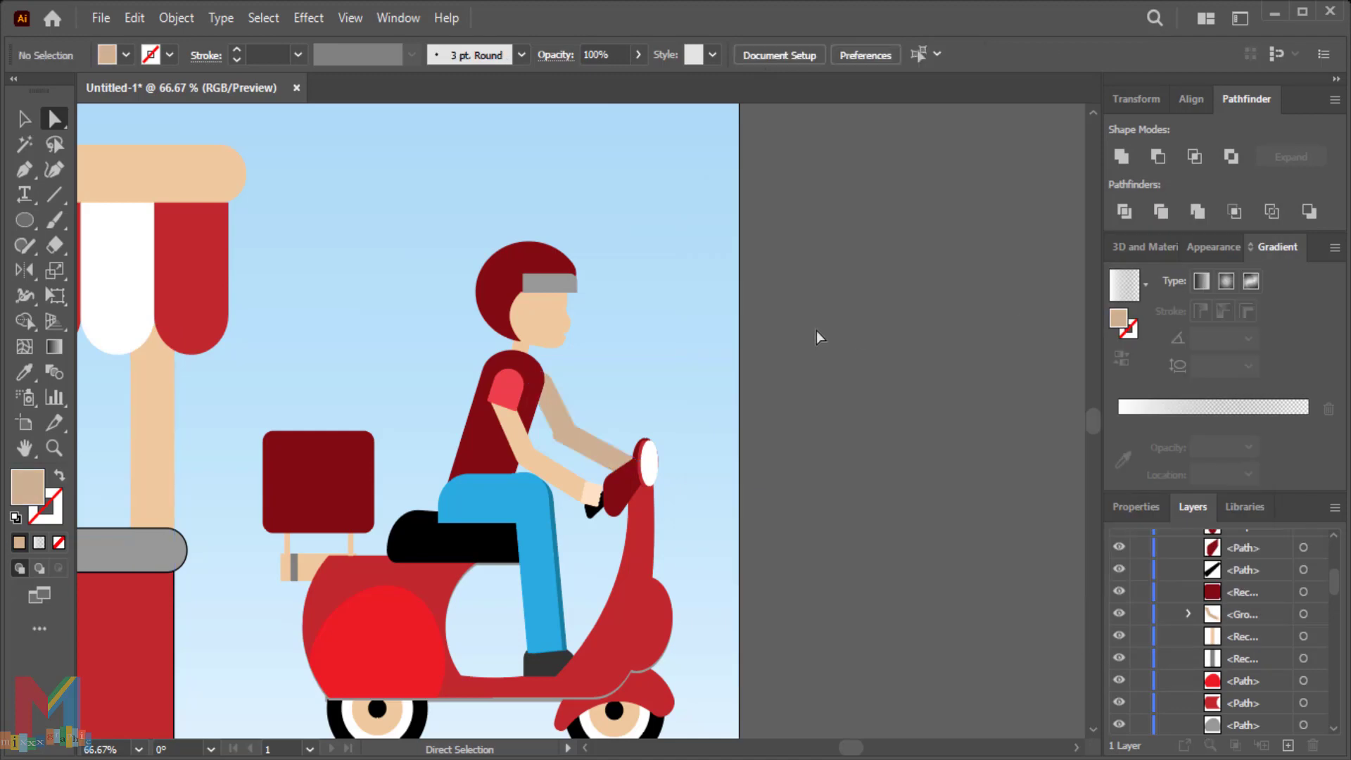
left_click(598, 450)
key("v")
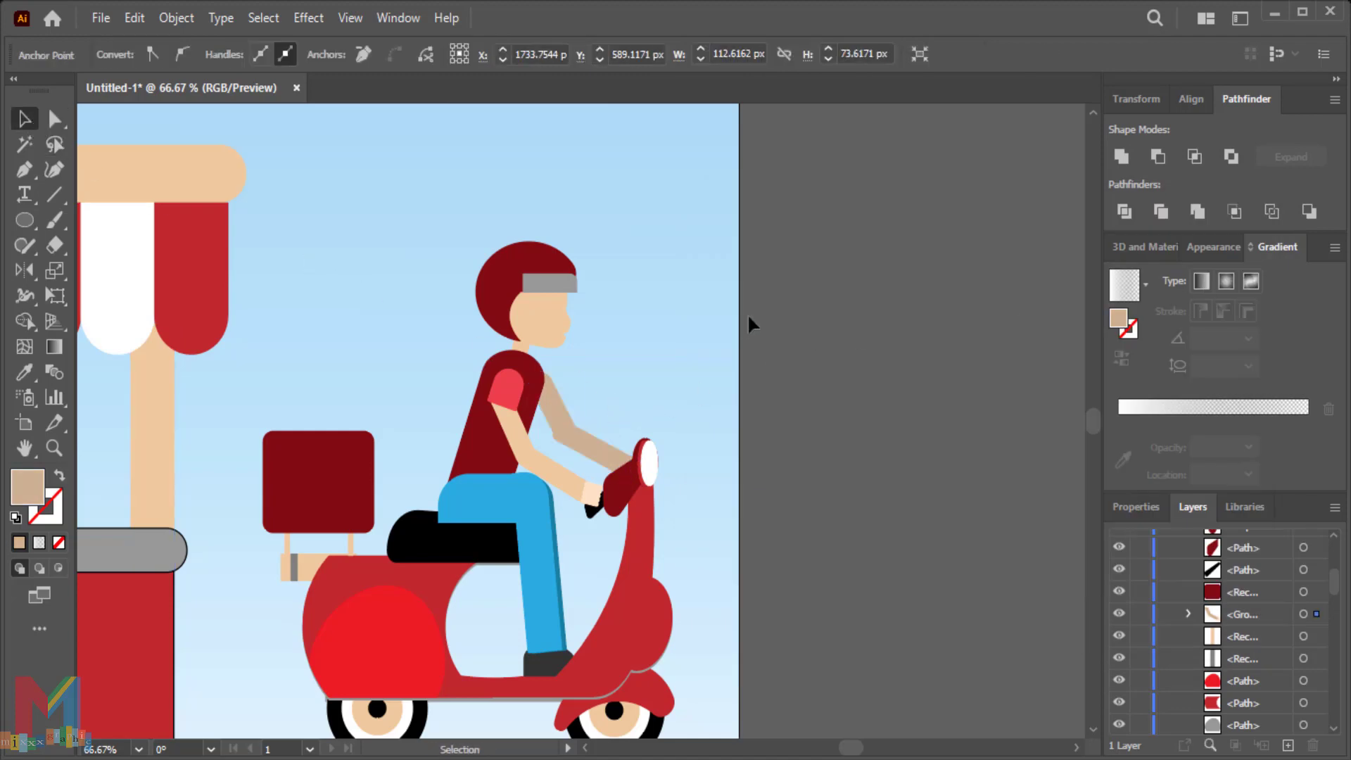
left_click(584, 442)
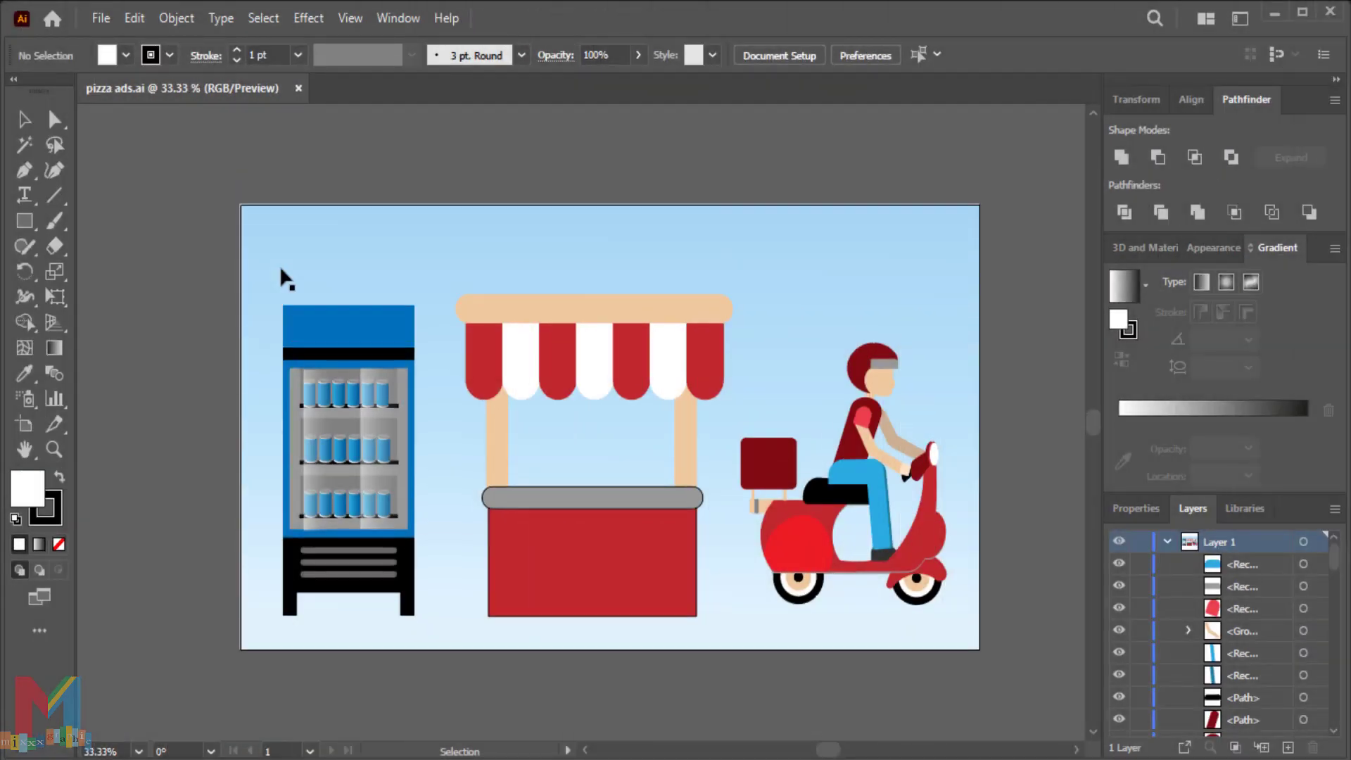
- Draw a large circle for the crust and give it the awning's peach colour
left_click(25, 220)
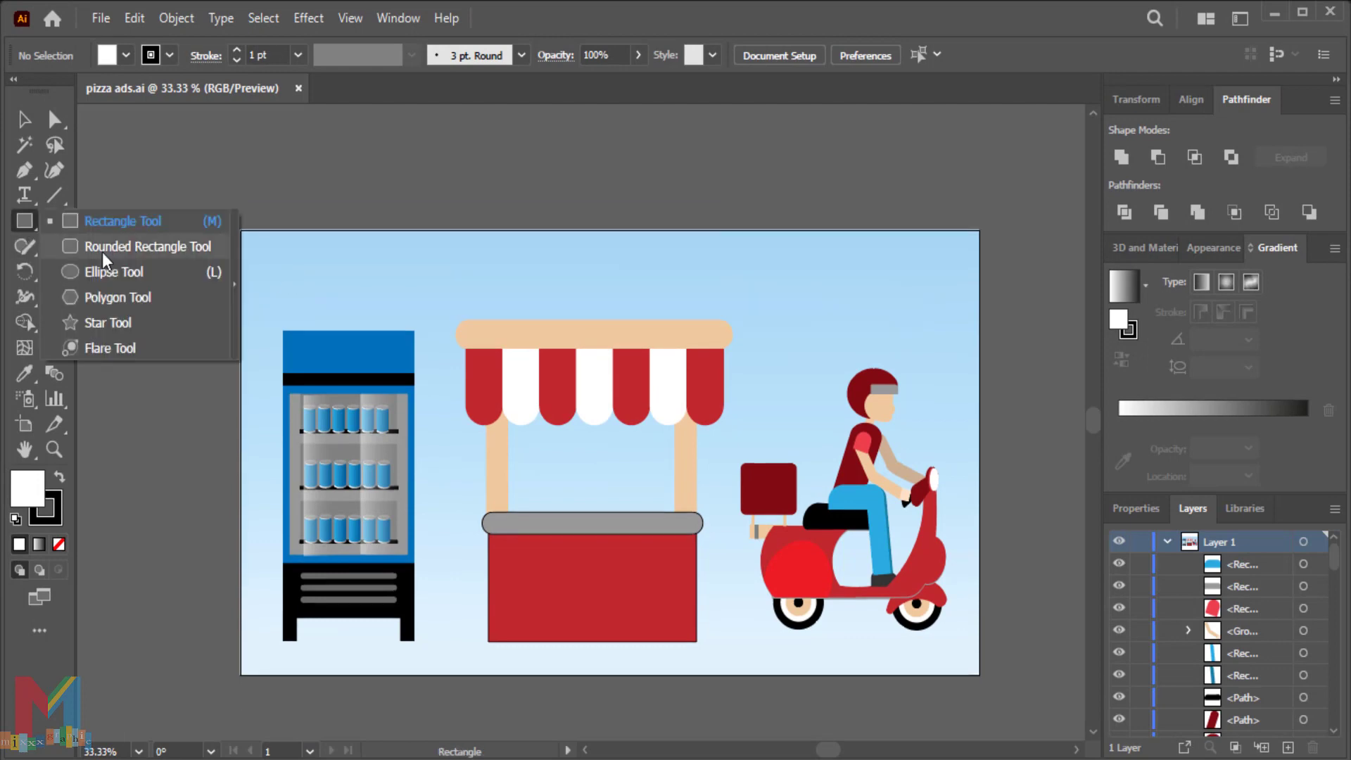
left_click(107, 271)
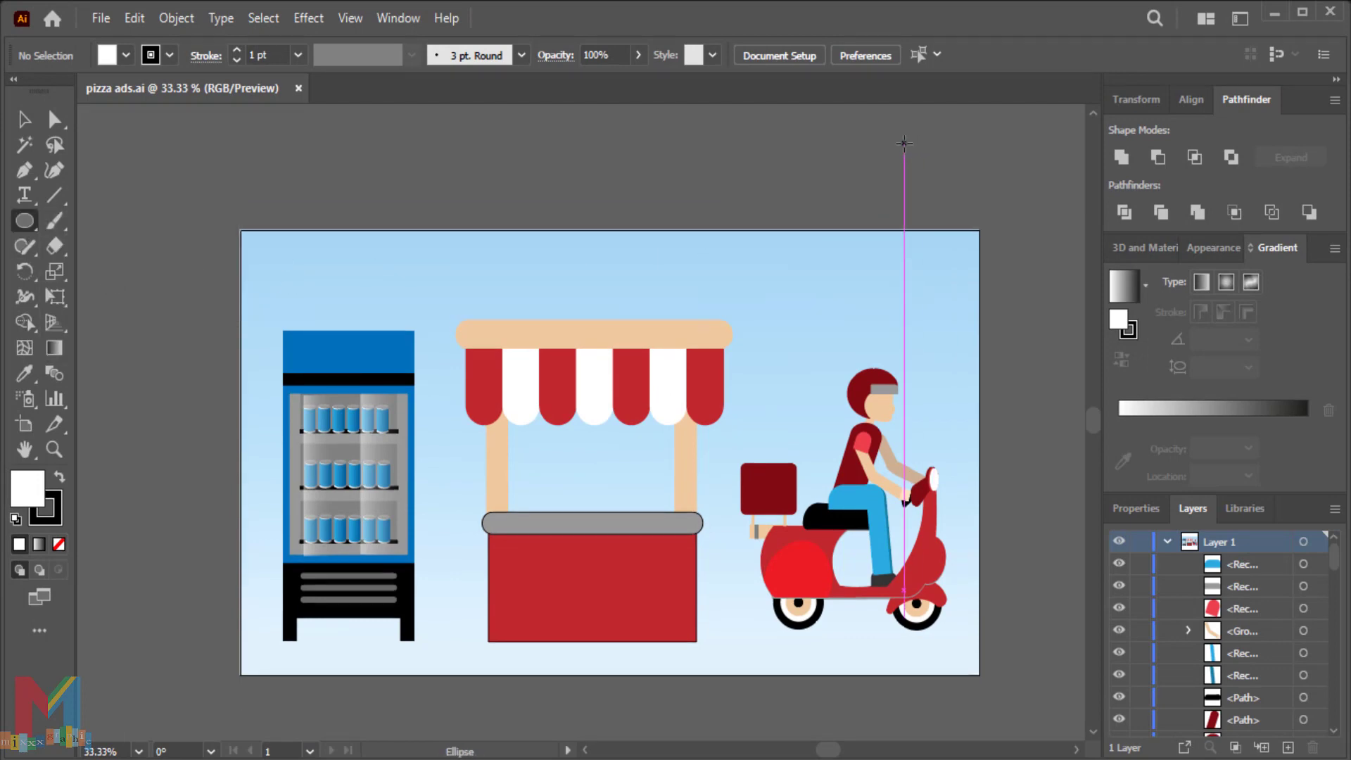
left_click_drag(904, 143, 760, 257)
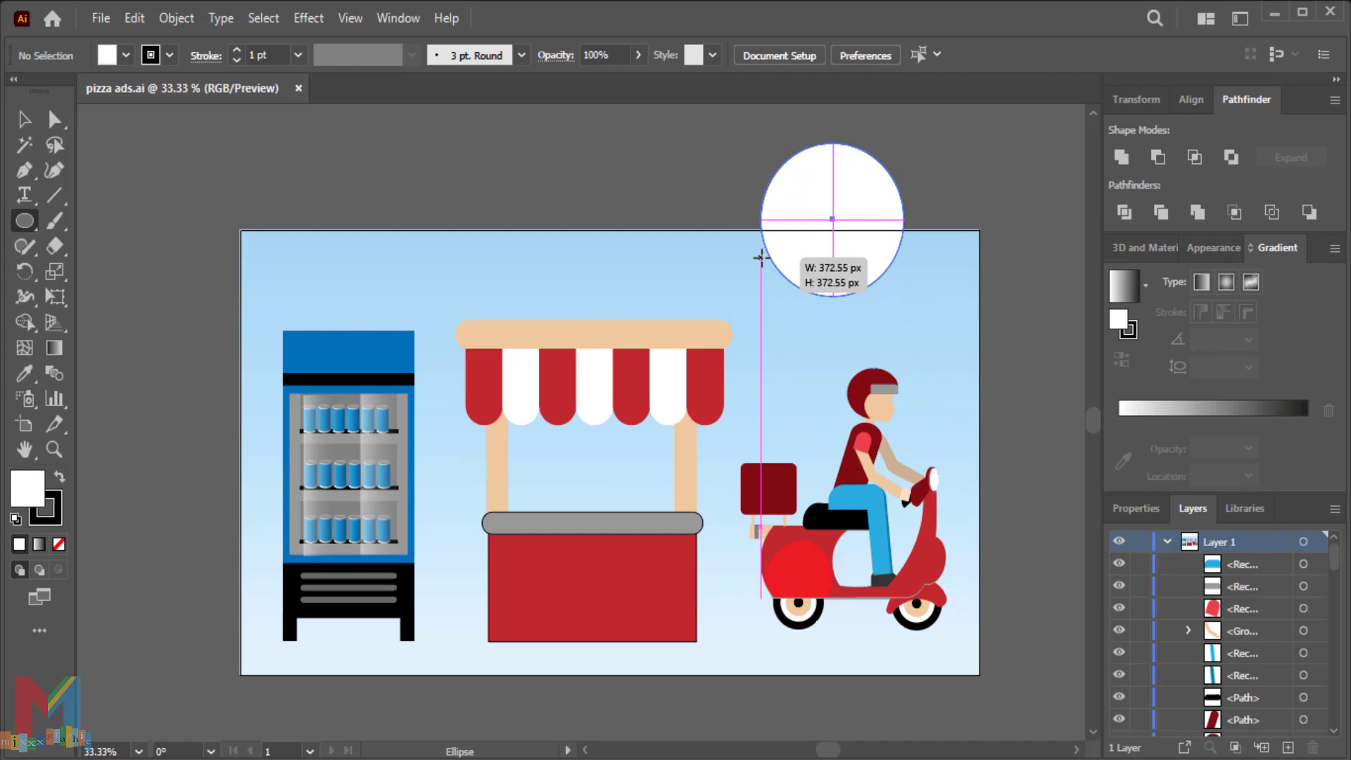
left_click_drag(760, 257, 762, 262)
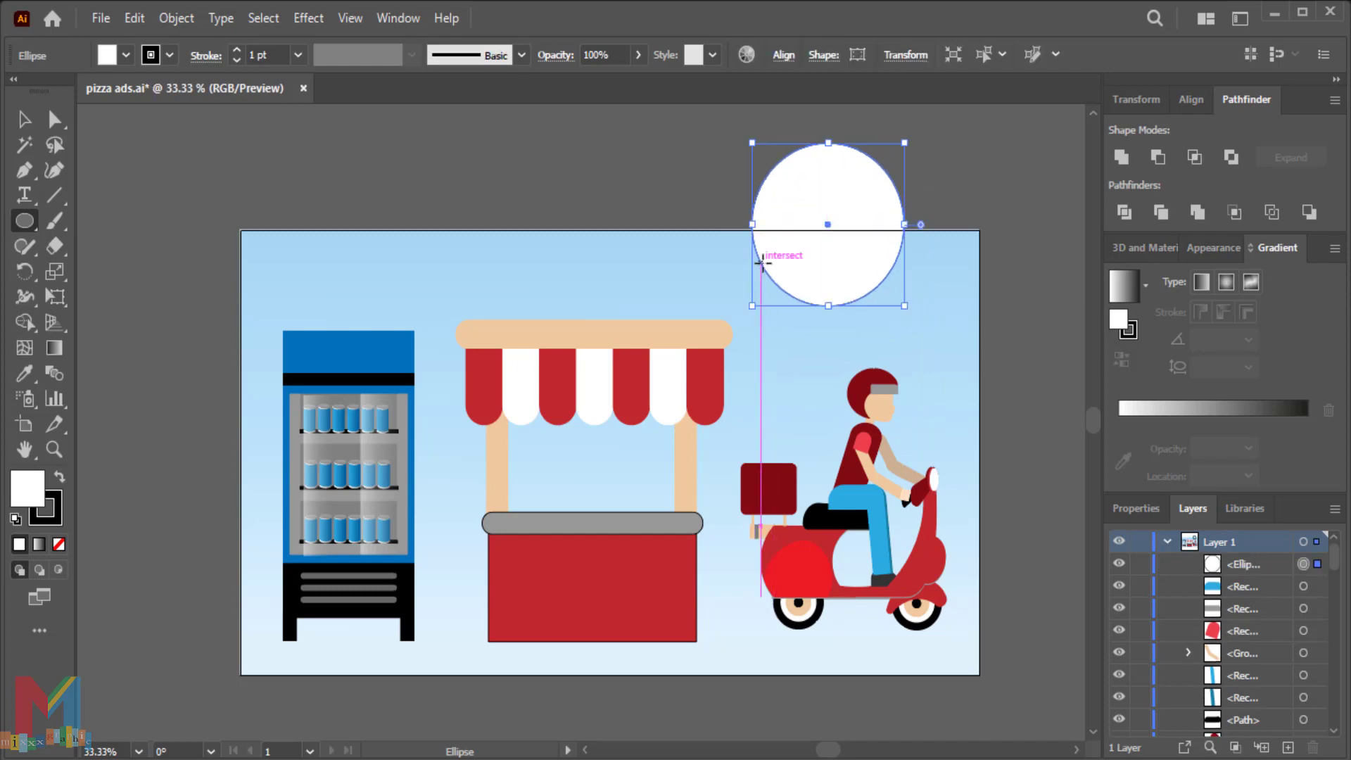
left_click(25, 374)
left_click(519, 327)
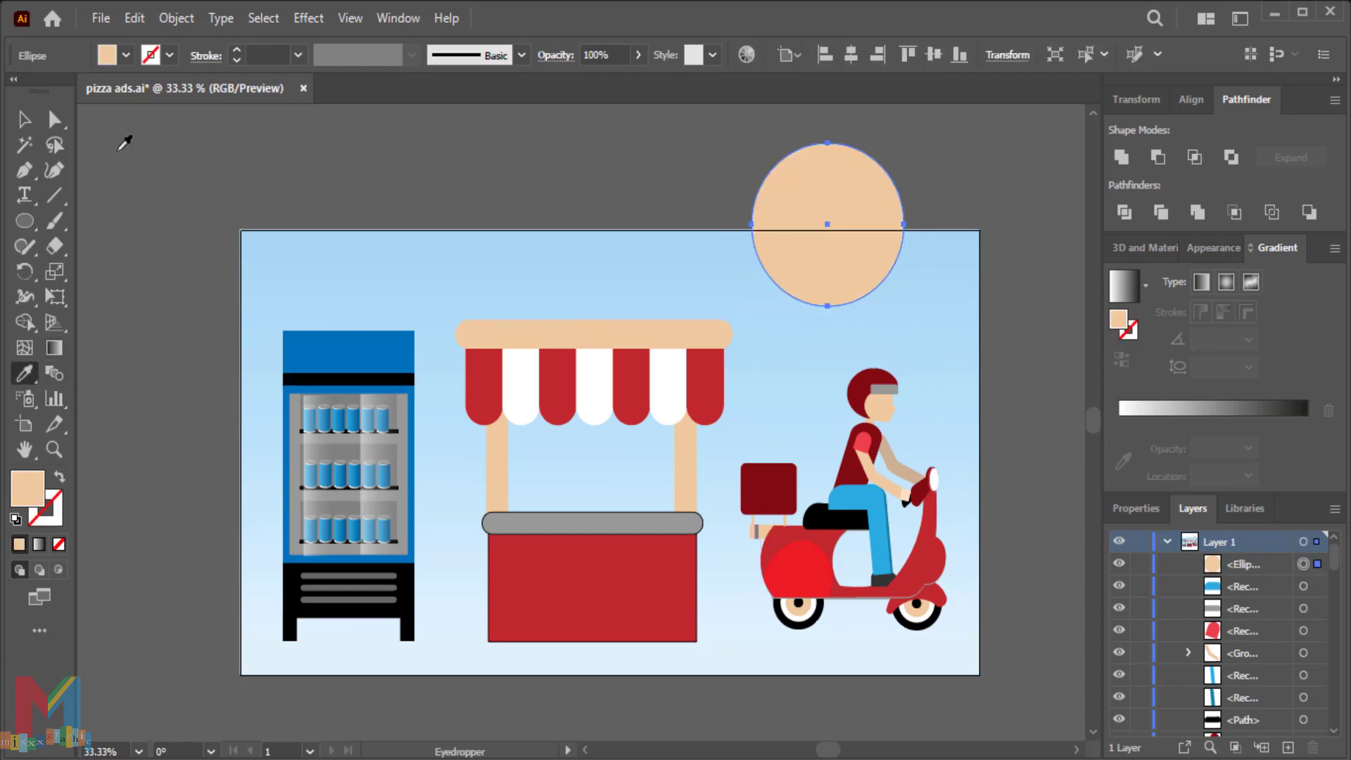
left_click(16, 124)
- Paste a smaller copy of the crust in place and fill it with the counter's red
left_click(135, 17)
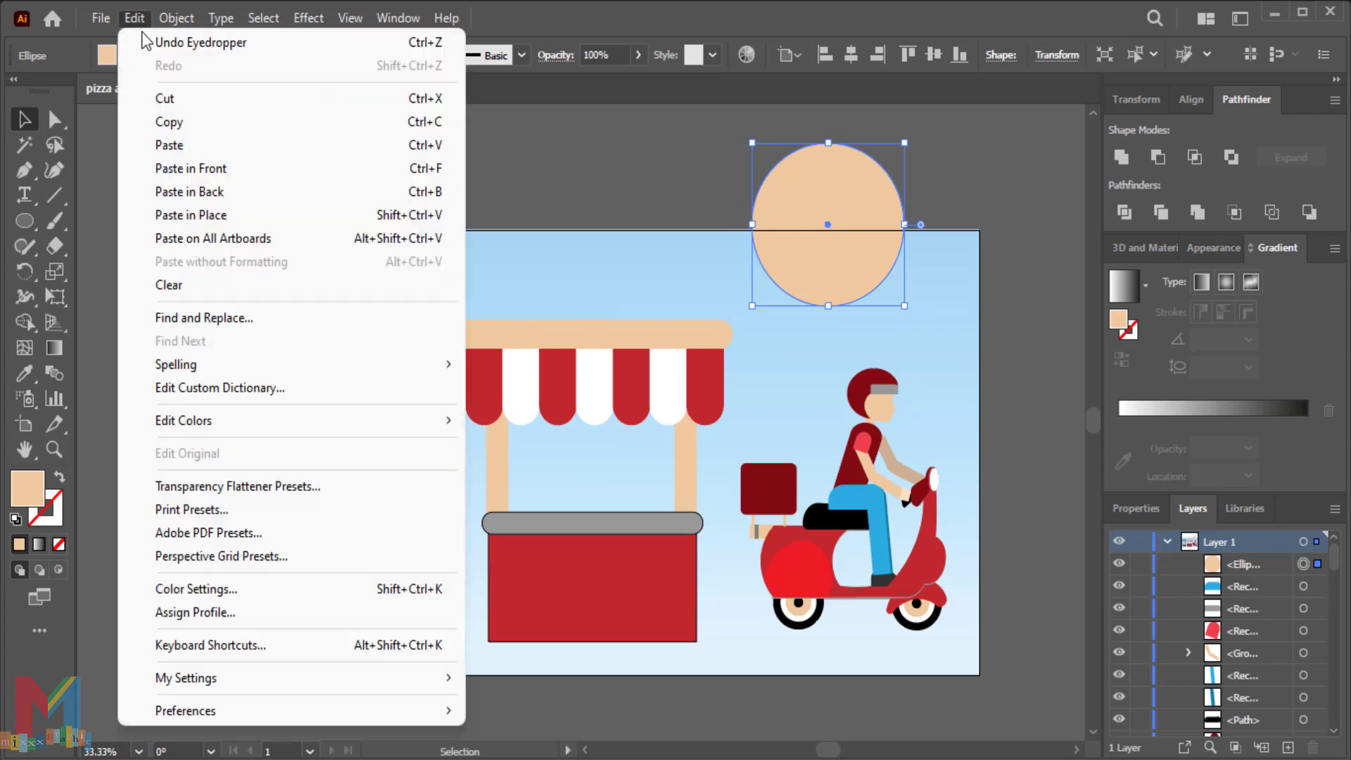
left_click(181, 123)
left_click(134, 19)
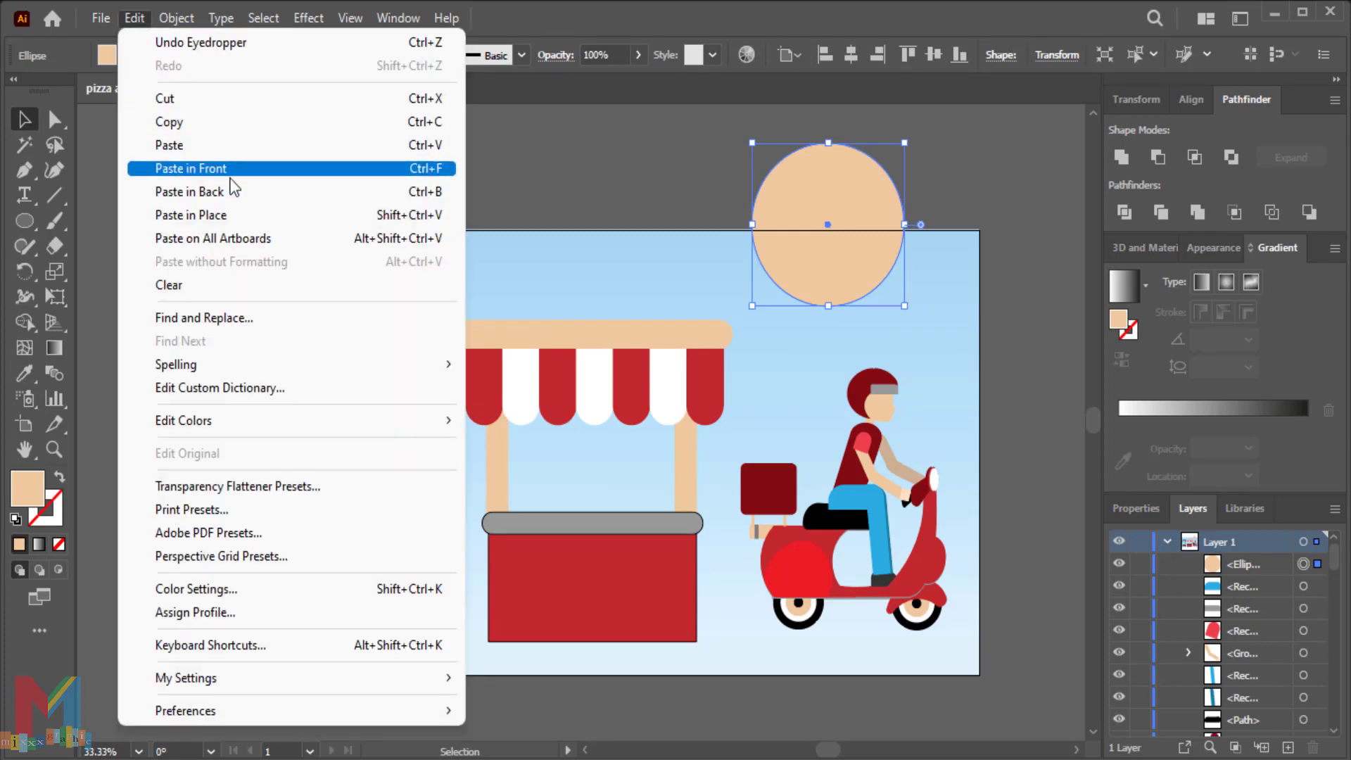
left_click(246, 216)
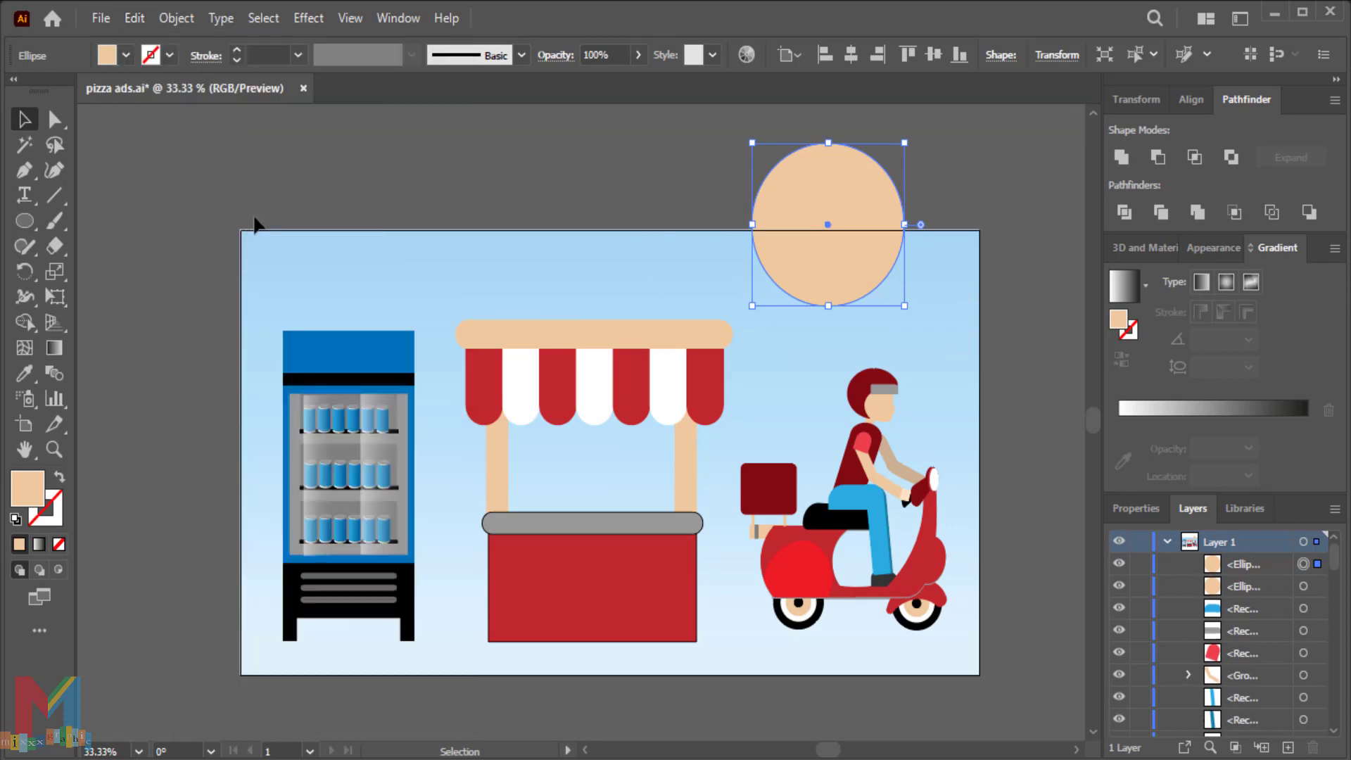
left_click_drag(905, 142, 892, 156)
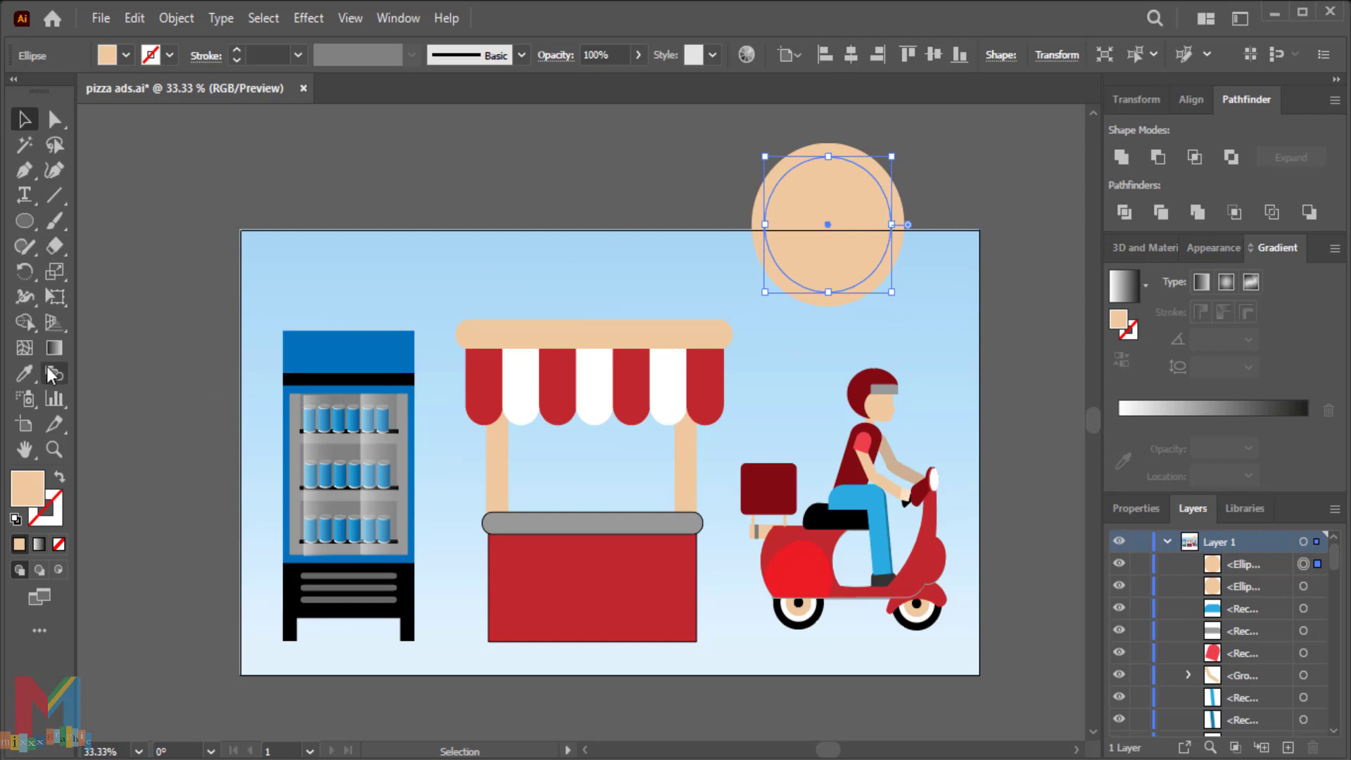
left_click(25, 375)
left_click(642, 561)
key("ctrl+plus")
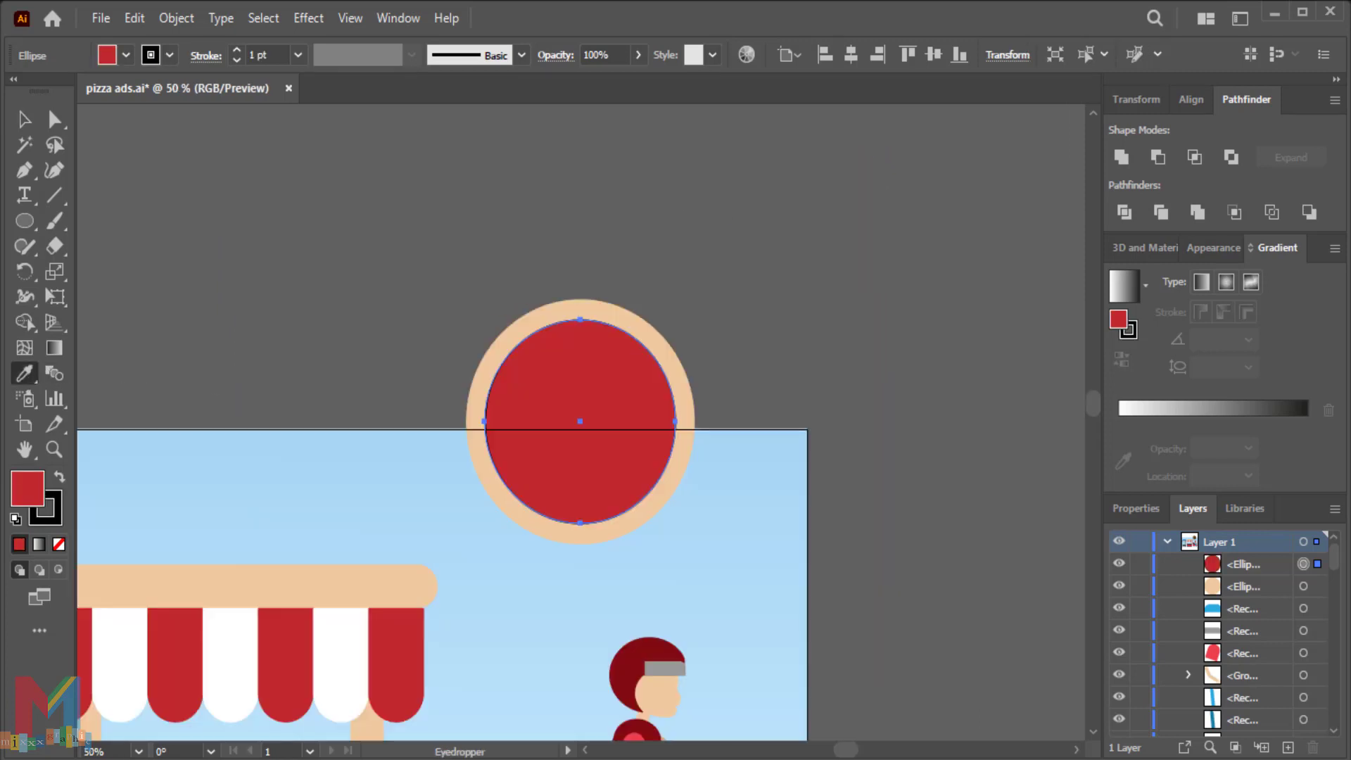
key("ctrl+plus")
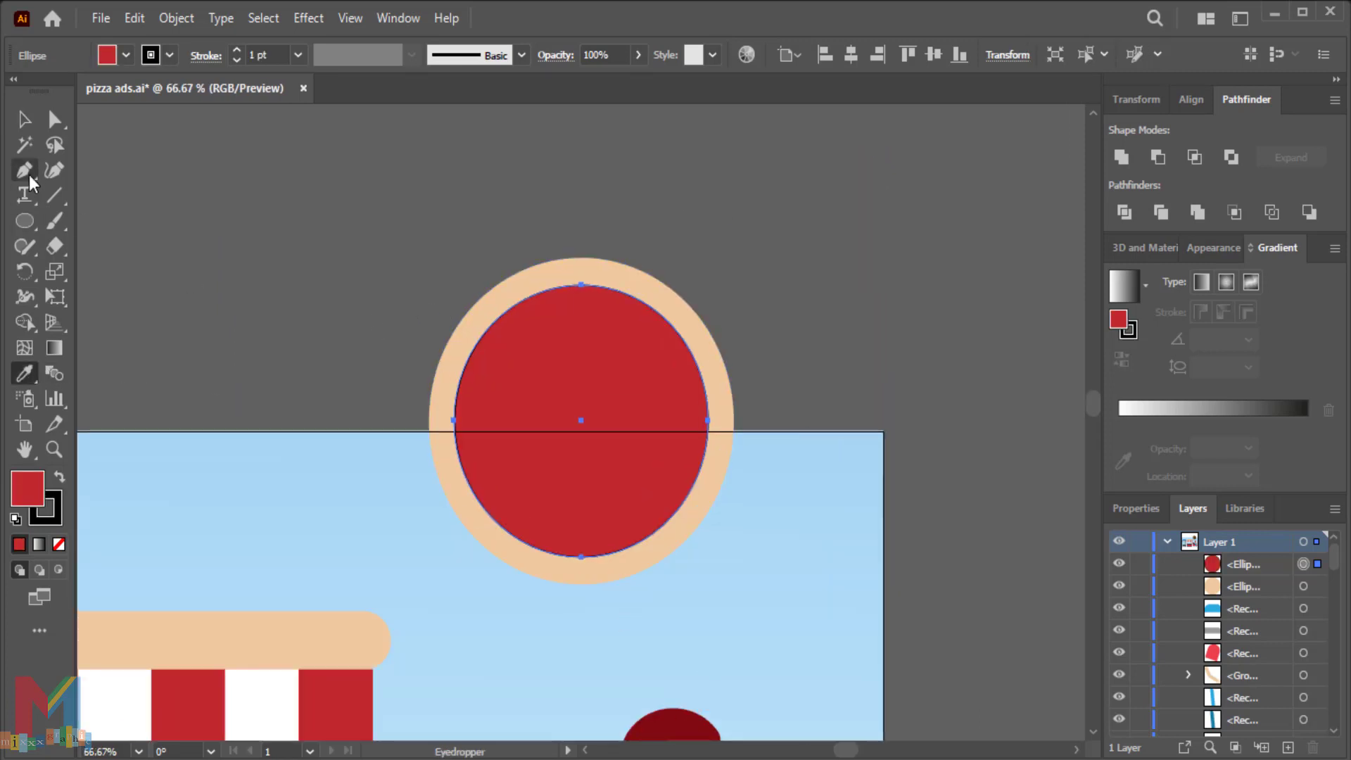
- Trace a closed wavy Pen outline inside the red sauce circle
left_click(25, 171)
left_click(541, 313)
left_click(598, 313)
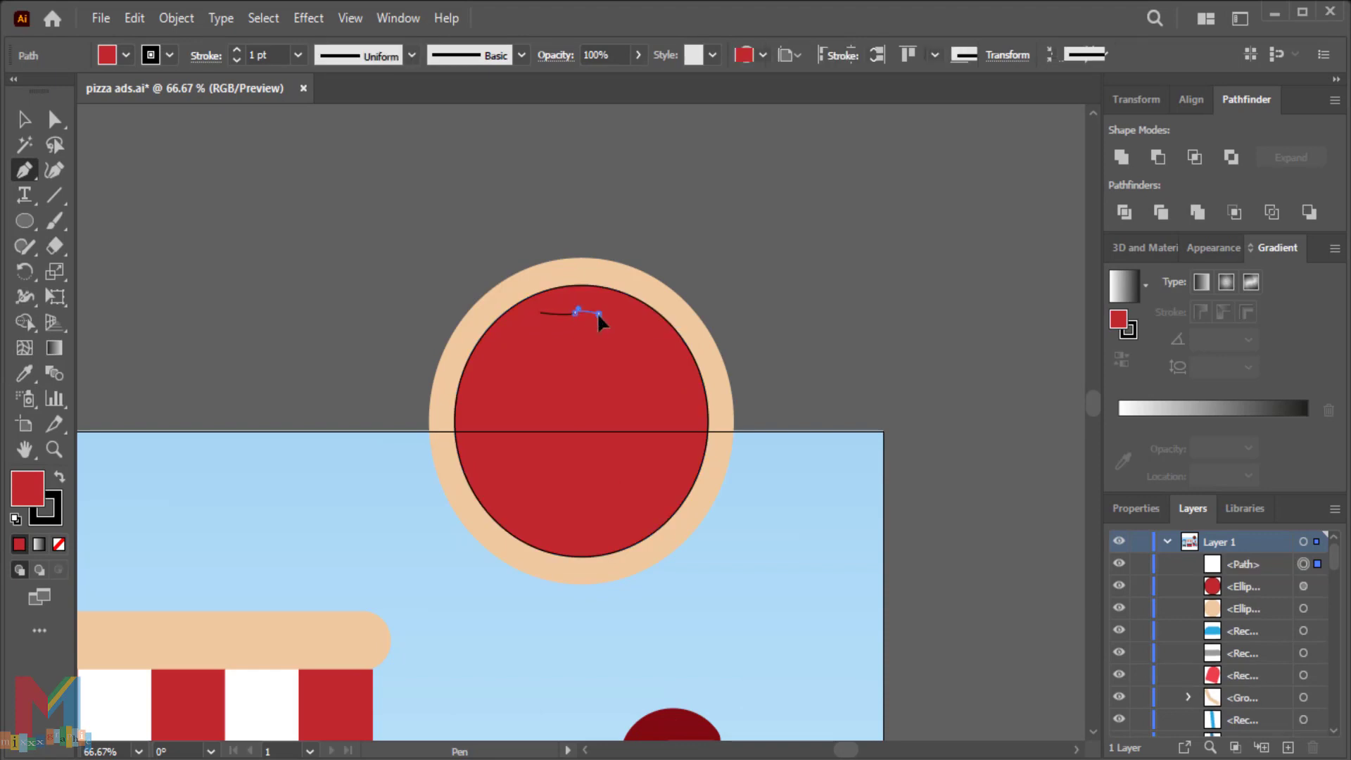
left_click(634, 326)
left_click(651, 331)
left_click(670, 361)
left_click(673, 370)
left_click(675, 385)
left_click(679, 393)
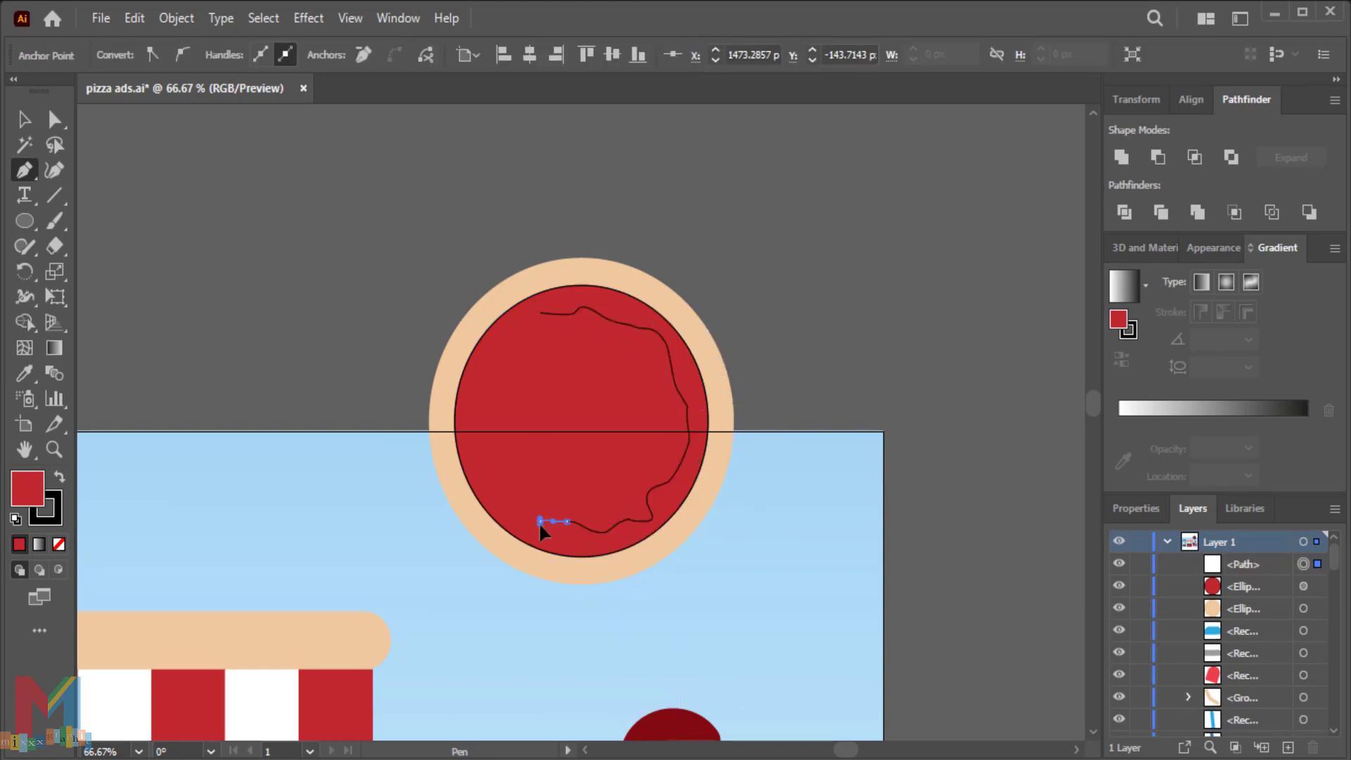
left_click(476, 449)
left_click(473, 421)
left_click(478, 402)
left_click(492, 371)
left_click(488, 360)
left_click(490, 348)
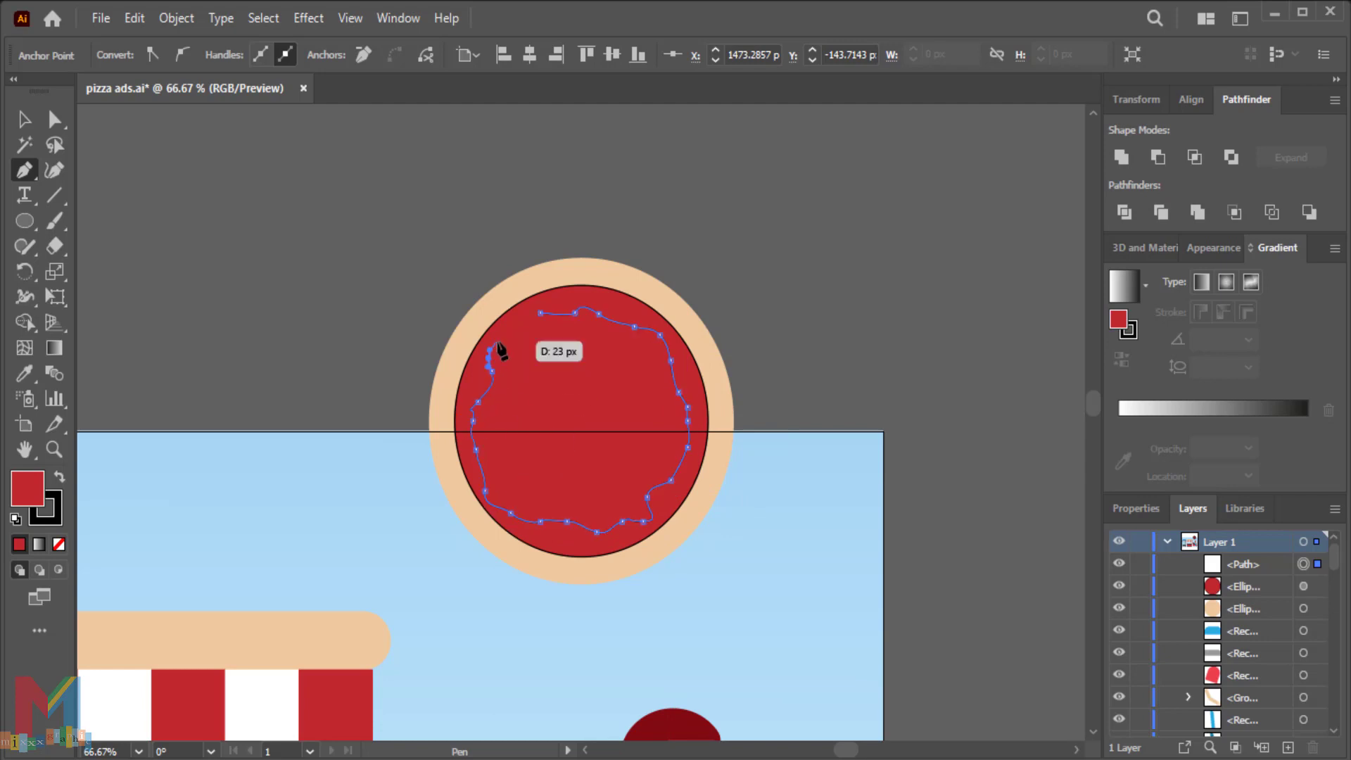
left_click(531, 324)
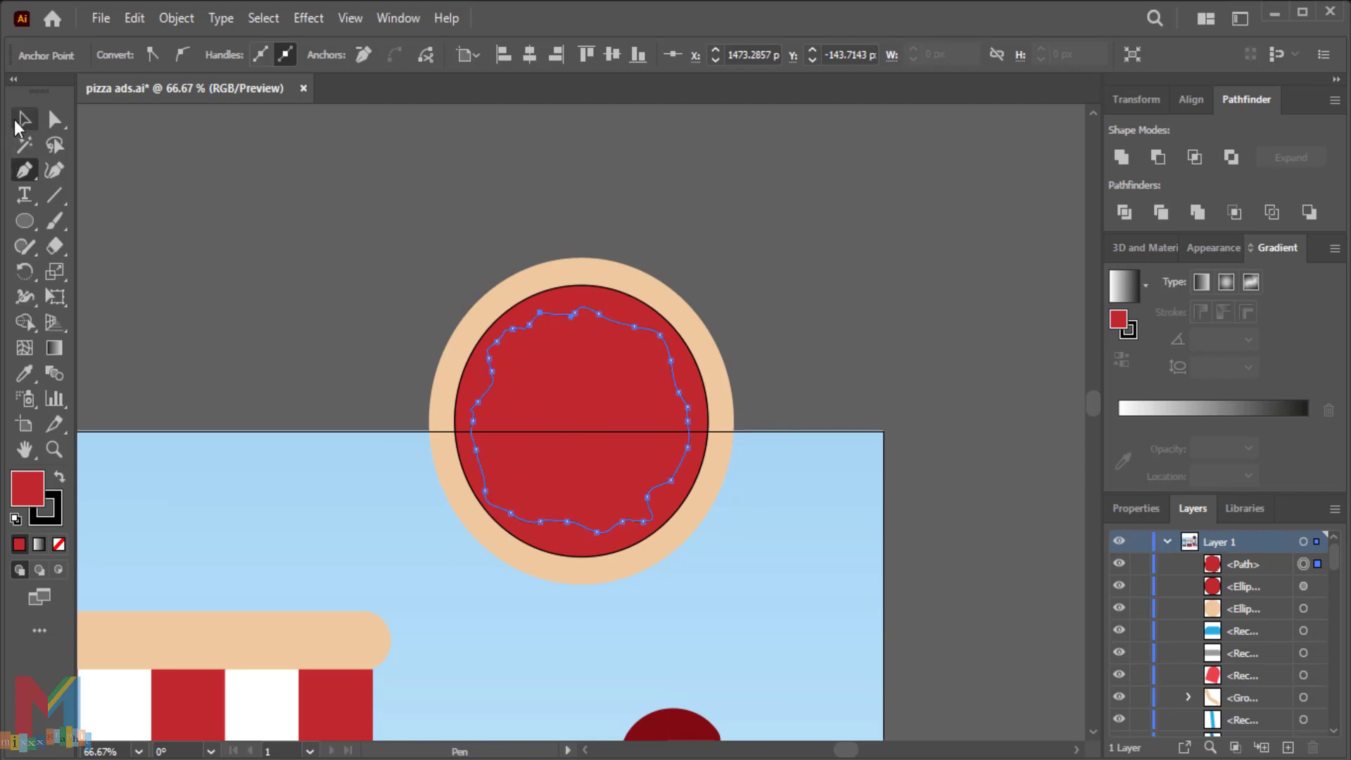
- Fill the wavy cheese shape with the crust's peach colour
left_click(20, 122)
left_click(28, 377)
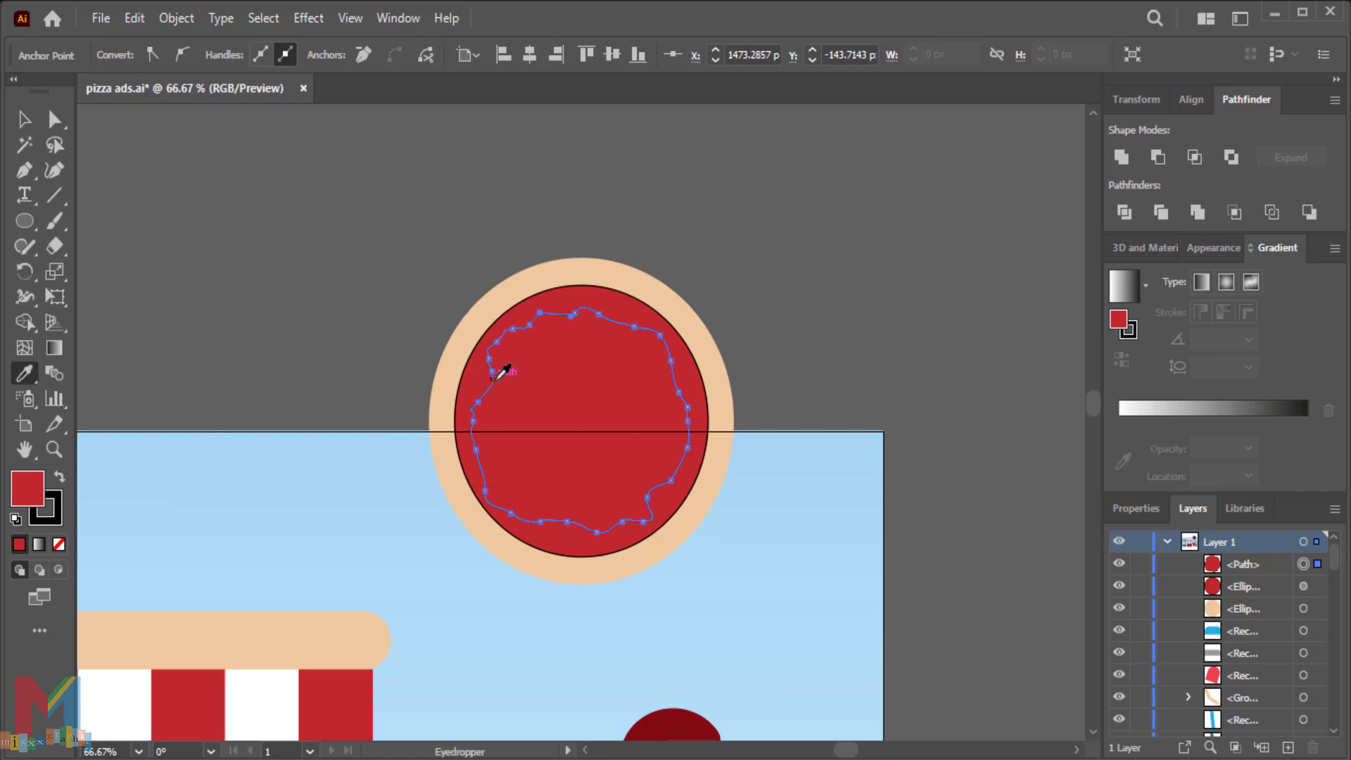
left_click(448, 370)
left_click(24, 120)
left_click(230, 178)
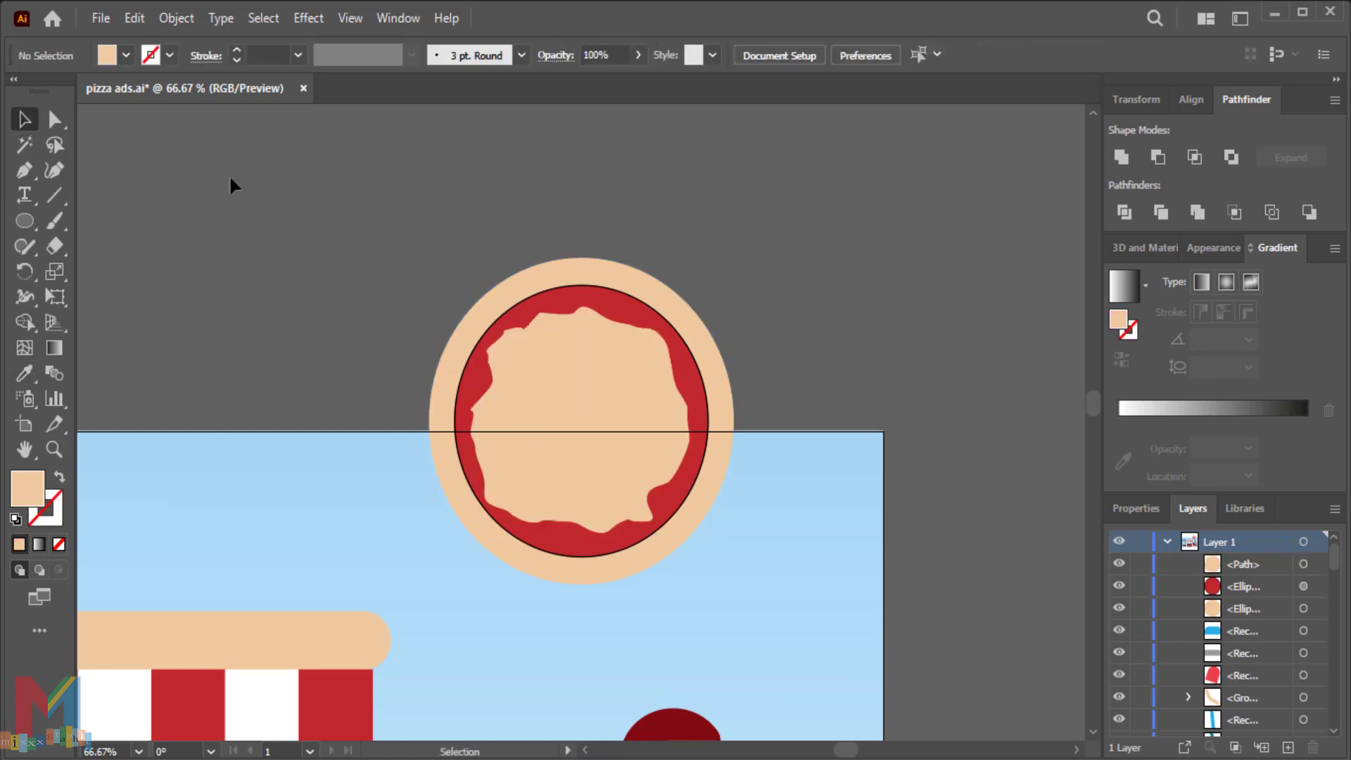
left_click(483, 374)
- Remove the sauce circle's stroke and draw a small pepperoni circle in the helmet's dark red
left_click(170, 55)
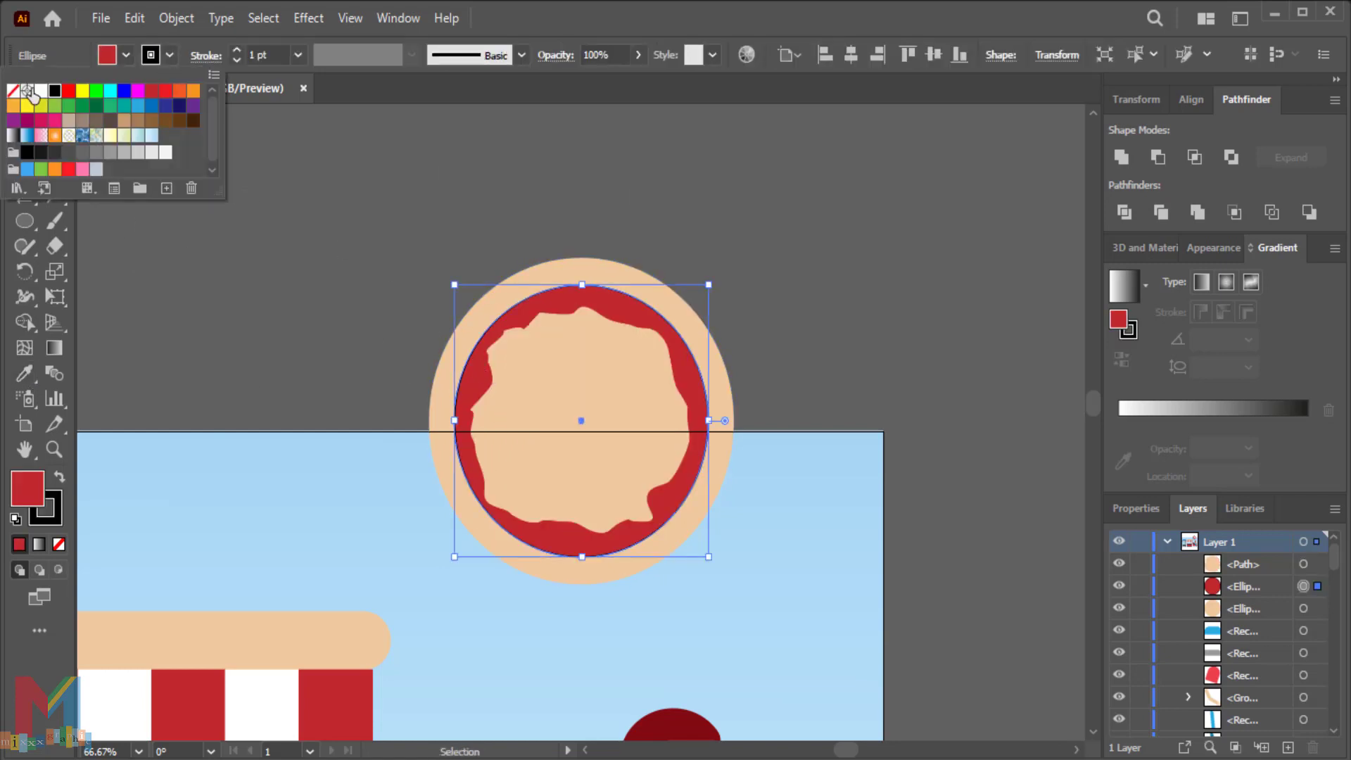
left_click(13, 91)
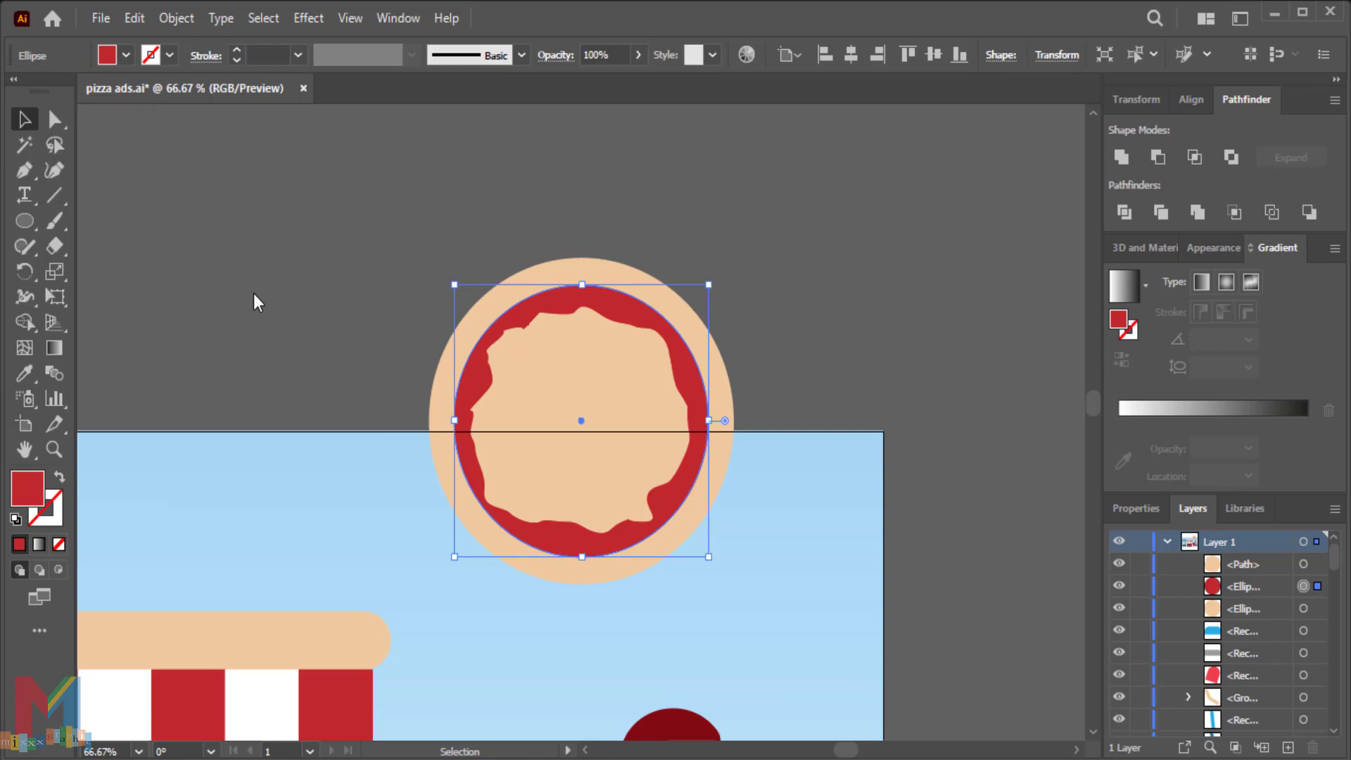
scroll(253, 294, "down", 1)
left_click(24, 221)
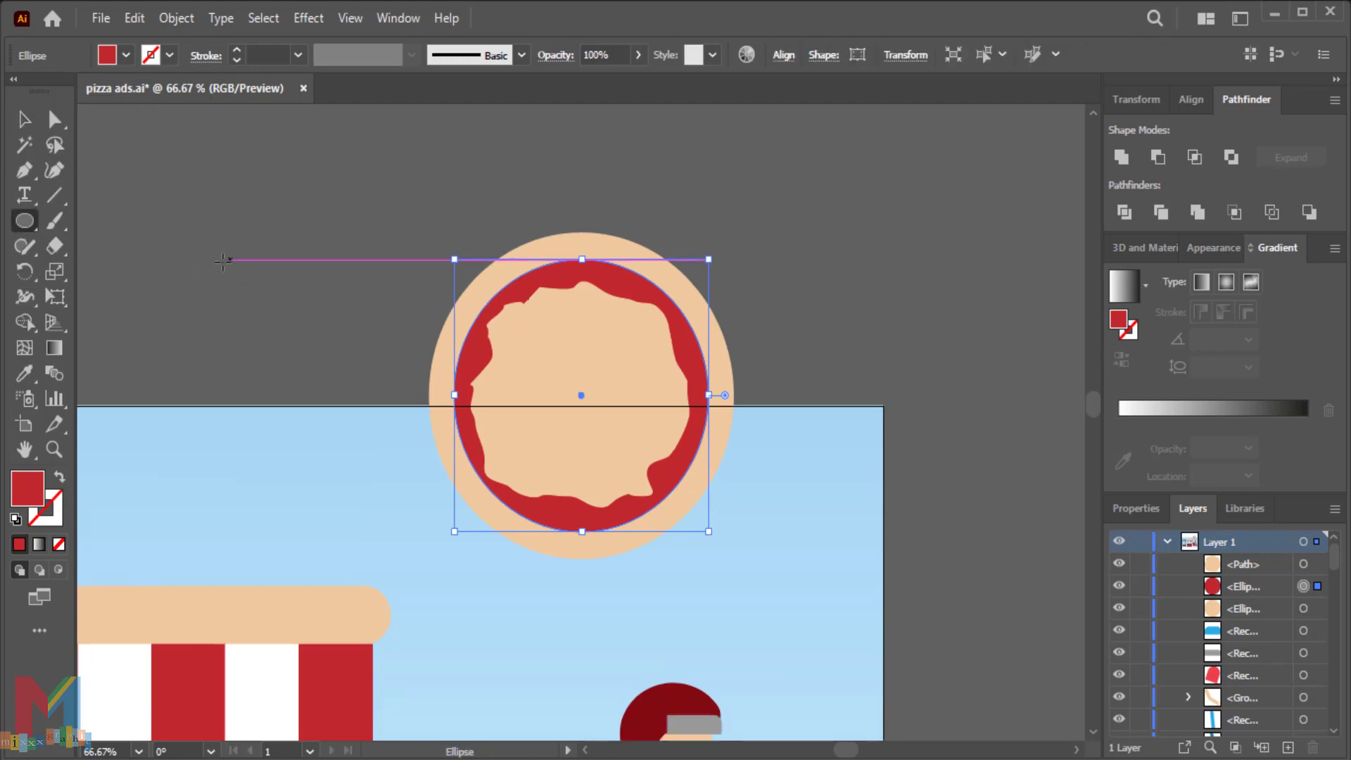
left_click_drag(234, 260, 272, 298)
key("i")
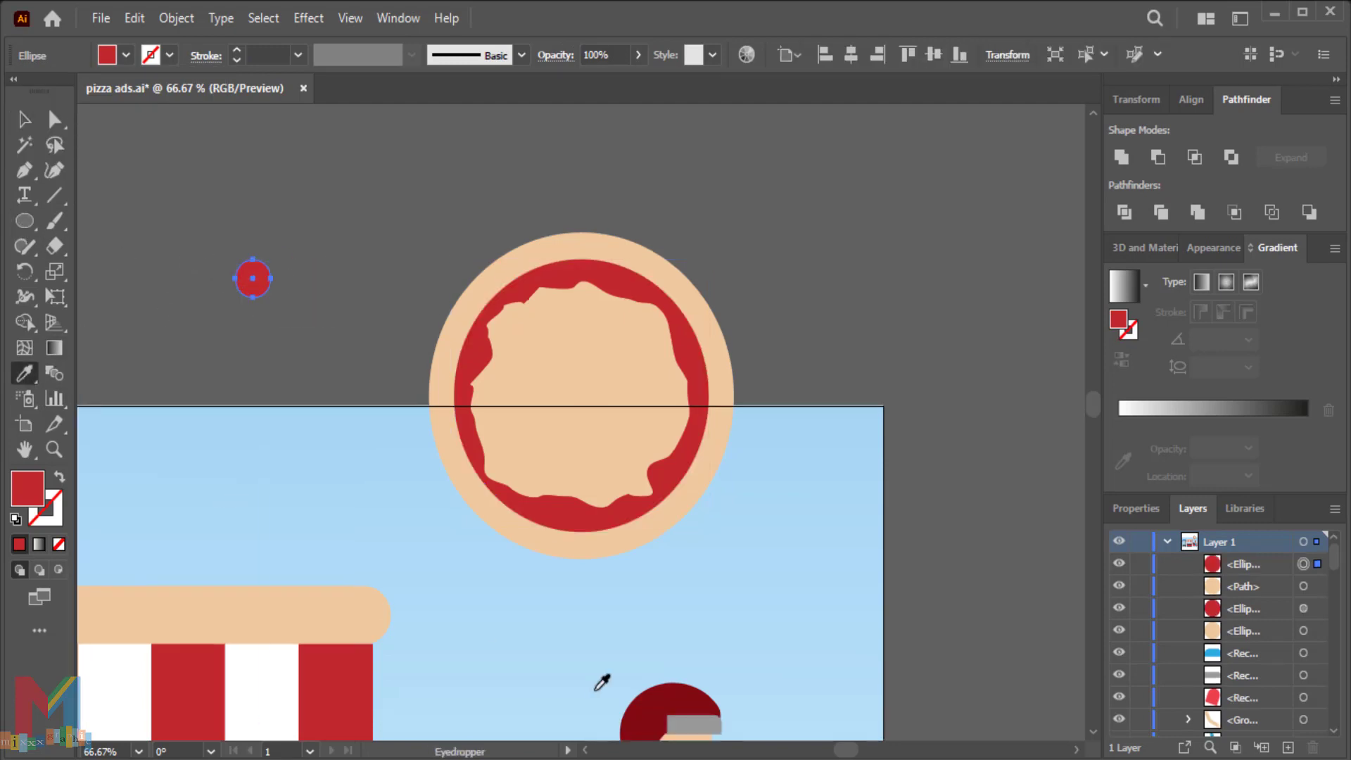
left_click(669, 707)
key("v")
left_click(109, 144)
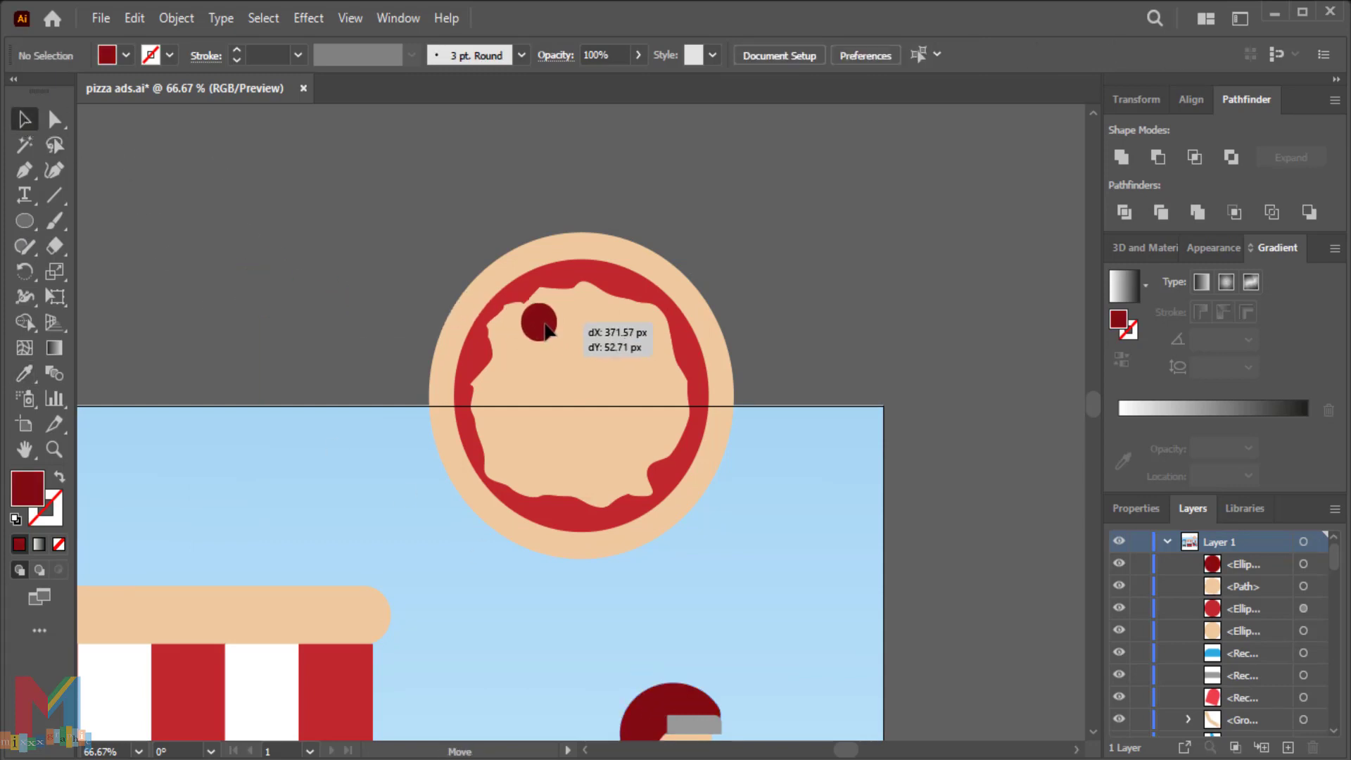
- Copy the pepperoni onto the pizza several times and spread them evenly
mouse_move(259, 281)
left_mouse_down()
mouse_move(620, 339)
mouse_move(672, 390)
mouse_move(619, 470)
mouse_move(593, 412)
mouse_move(548, 376)
mouse_move(524, 425)
mouse_move(555, 465)
left_mouse_up()
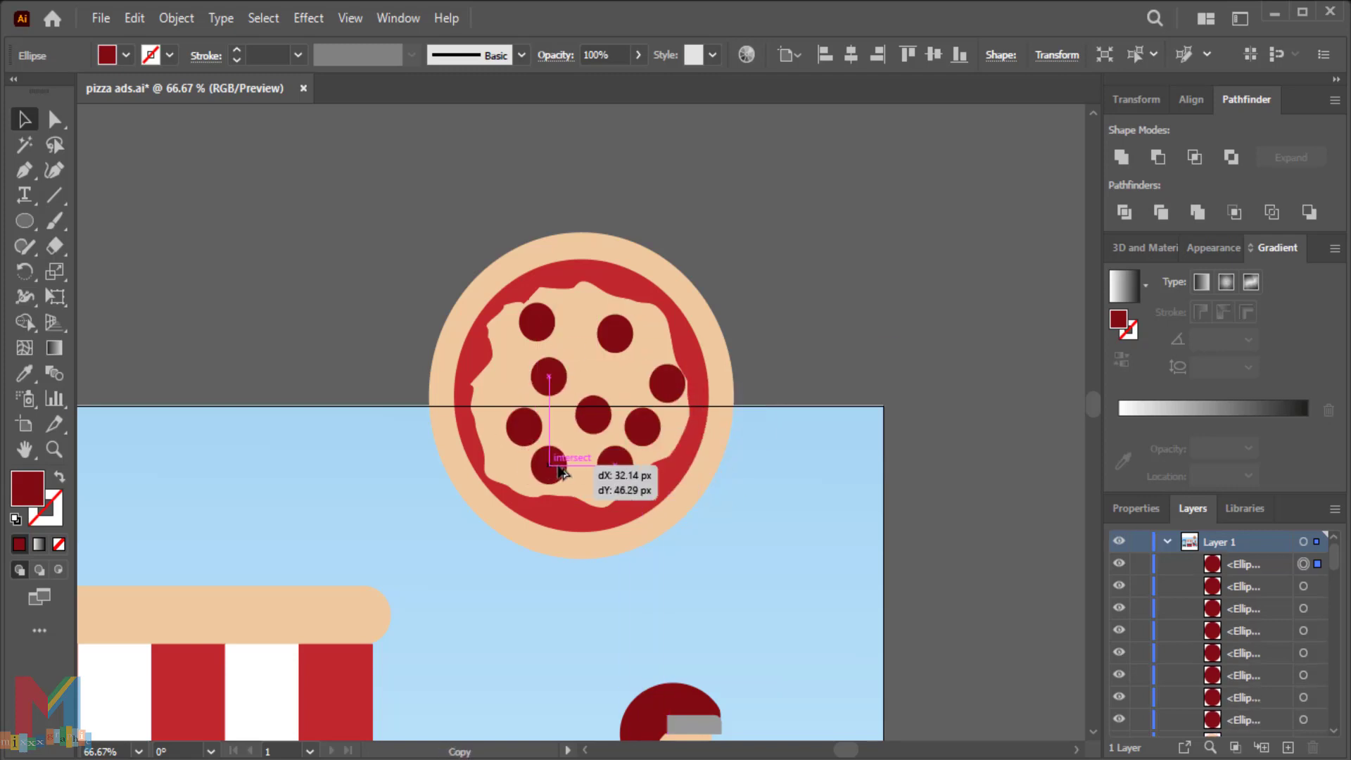
mouse_move(595, 402)
left_mouse_down()
mouse_move(598, 386)
mouse_move(528, 368)
left_mouse_up()
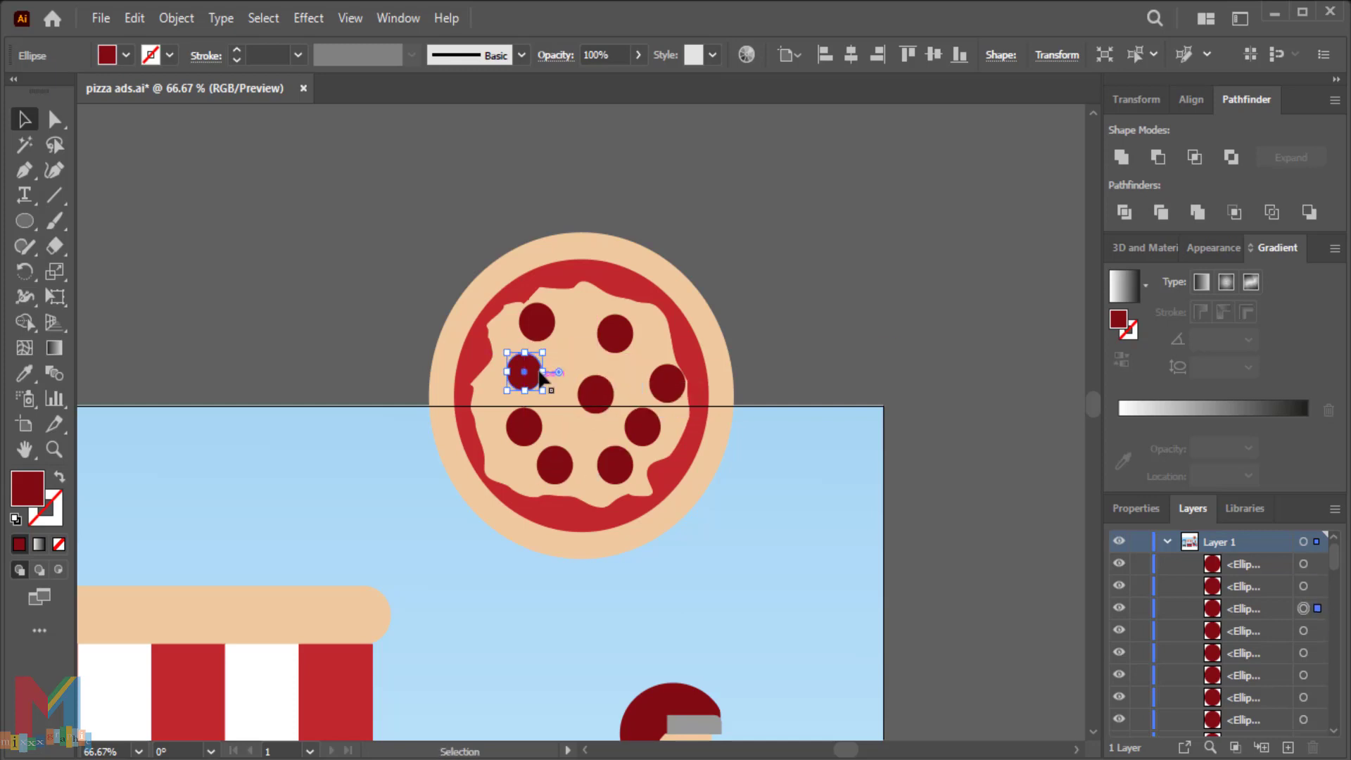
left_click_drag(526, 436, 576, 380)
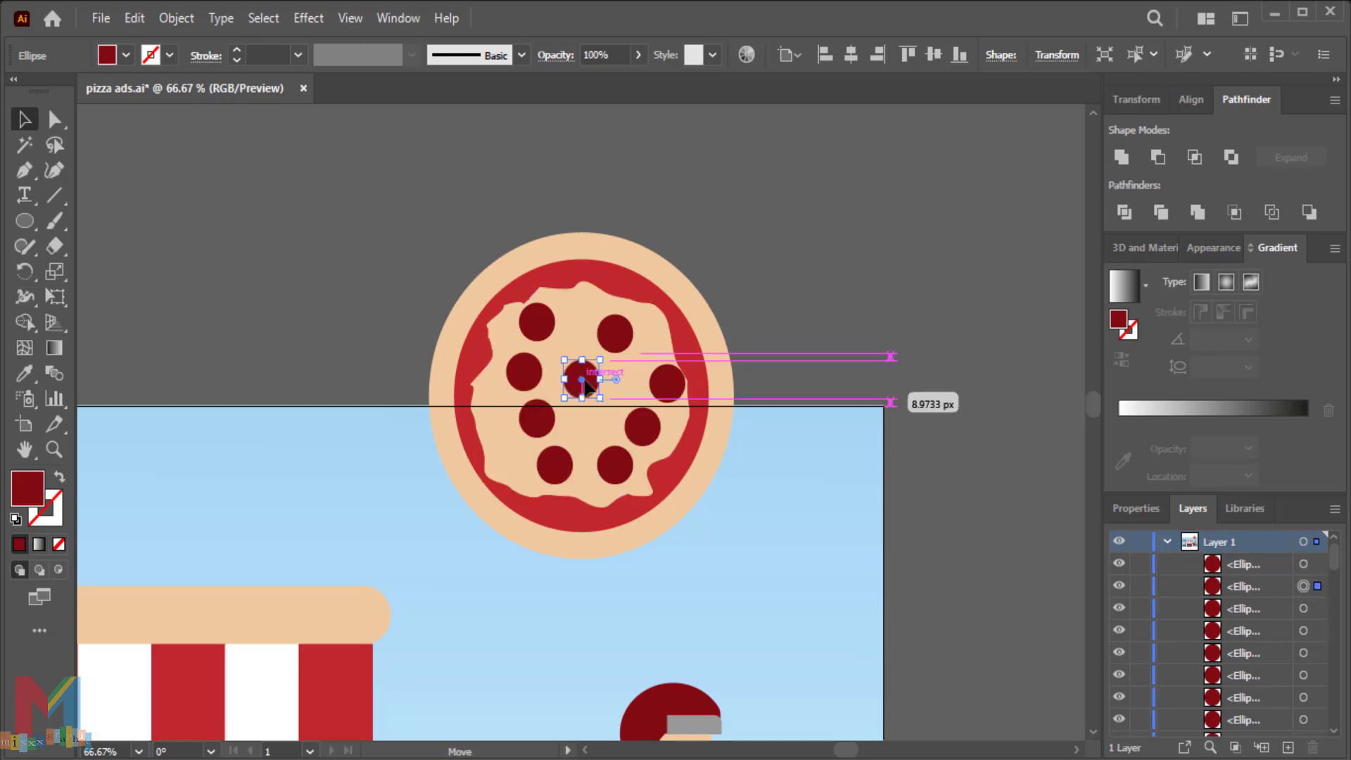
mouse_move(539, 437)
left_mouse_down()
mouse_move(563, 445)
mouse_move(542, 477)
left_mouse_up()
left_click_drag(553, 422, 508, 426)
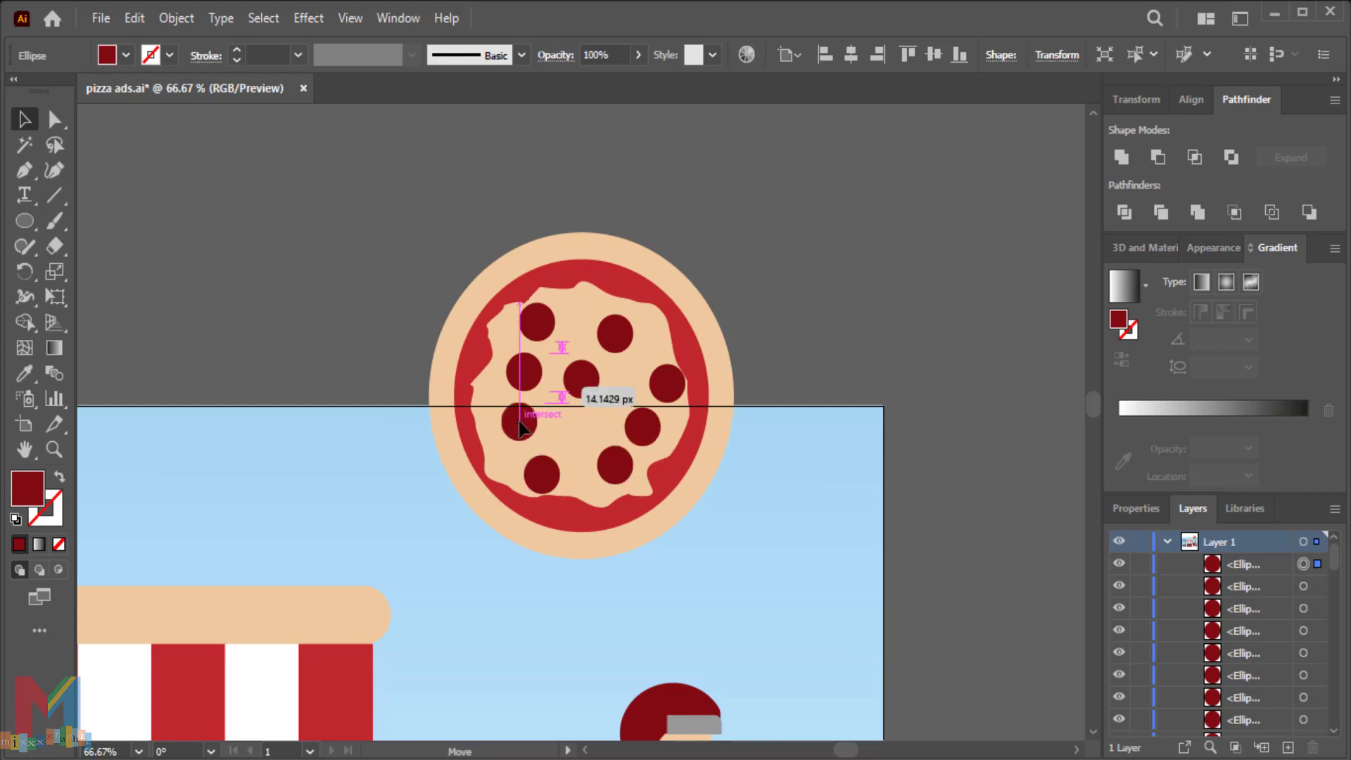
left_click_drag(554, 477, 578, 454)
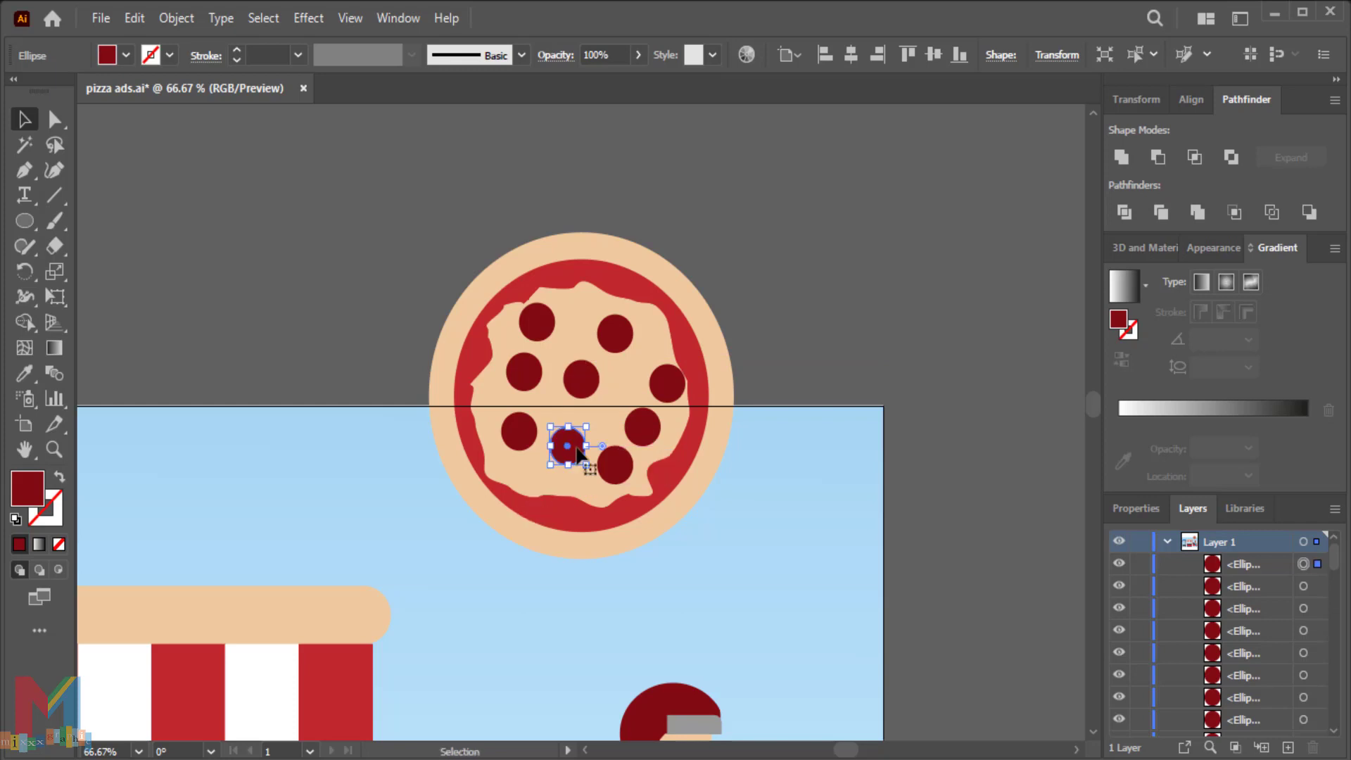
key("p")
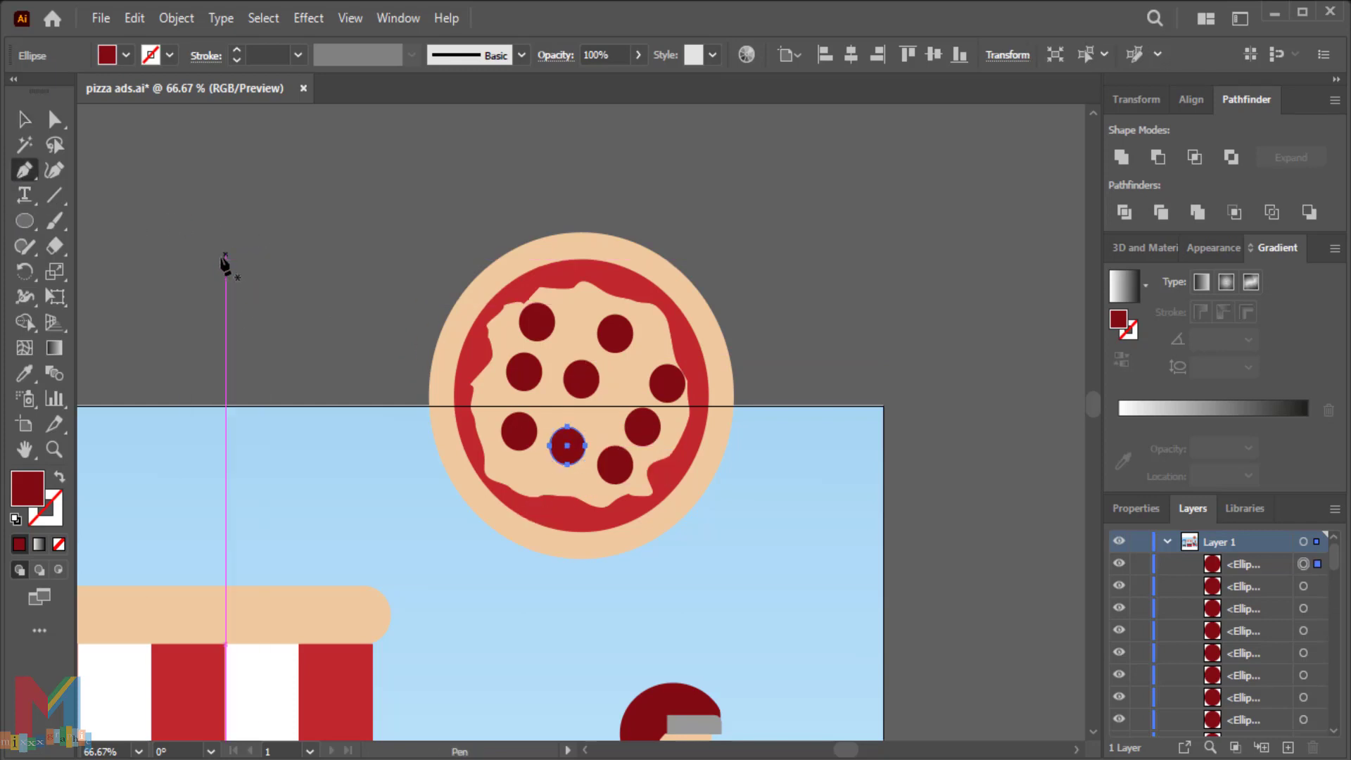
- Draw a rounded olive shape with the Pen tool and fill it black
left_click(225, 241)
left_click(226, 287)
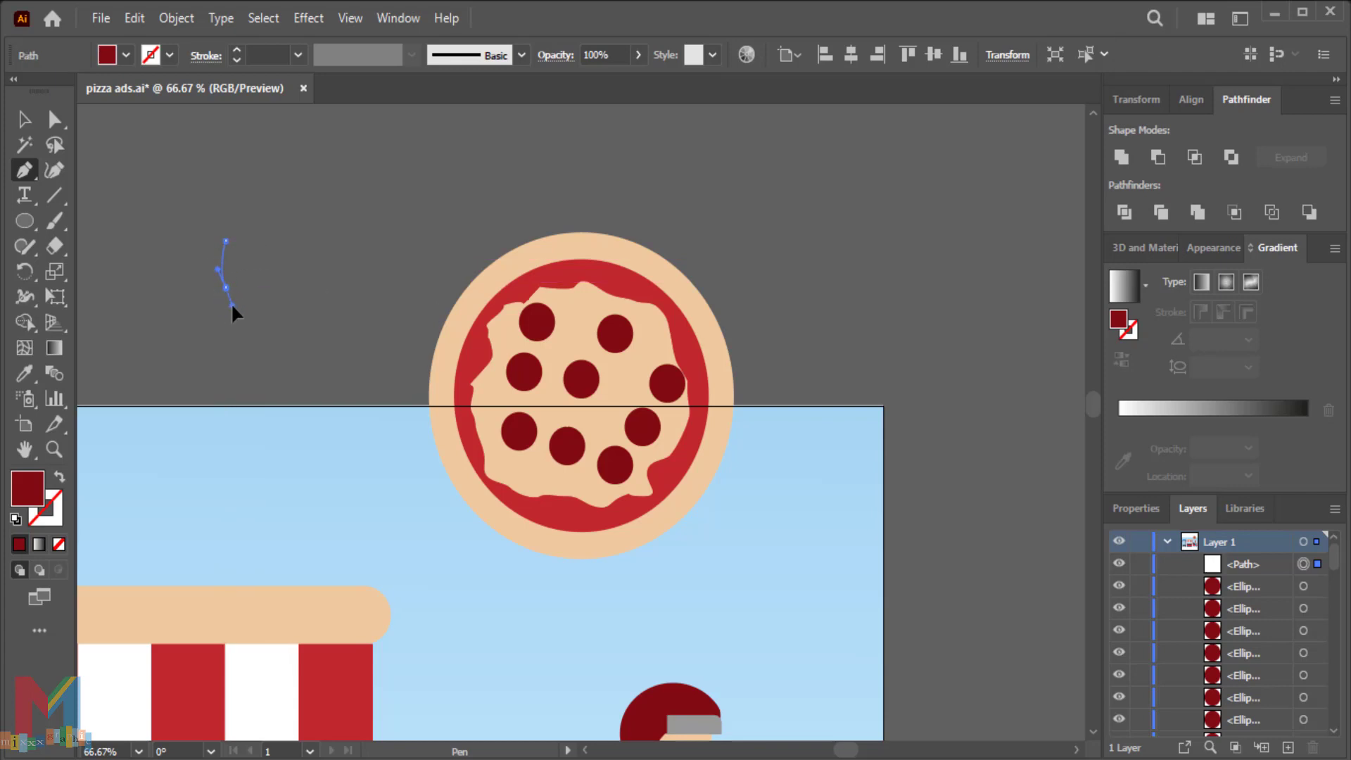
left_click_drag(266, 292, 318, 232)
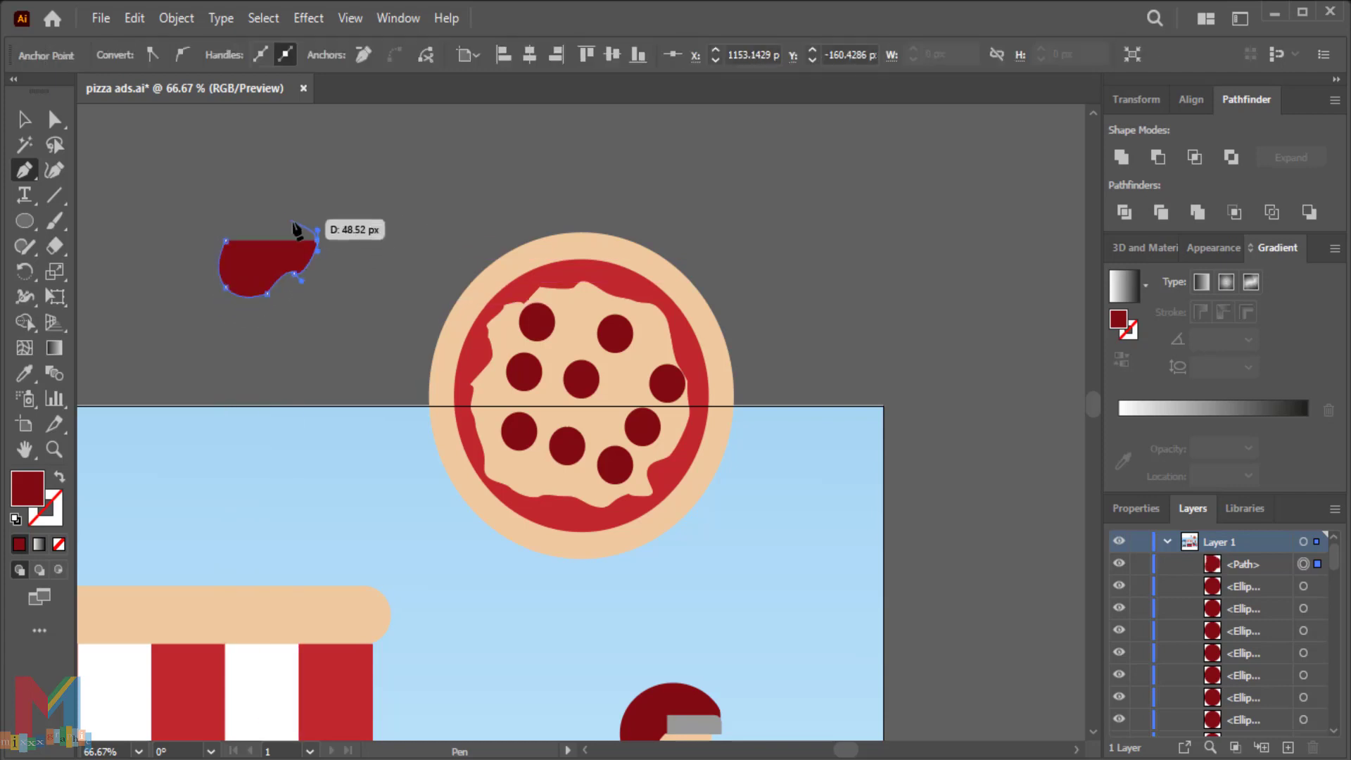
left_click_drag(252, 201, 280, 218)
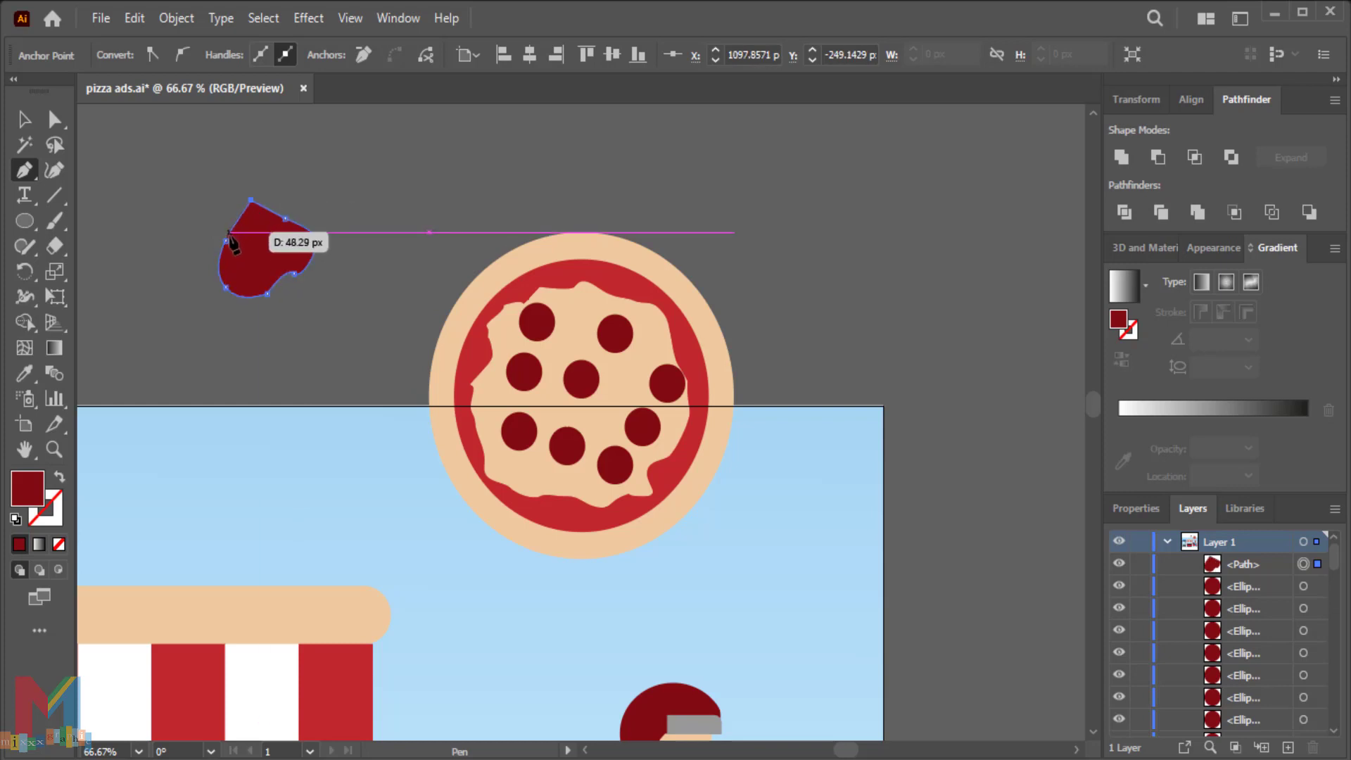
left_click(229, 243)
left_click(24, 120)
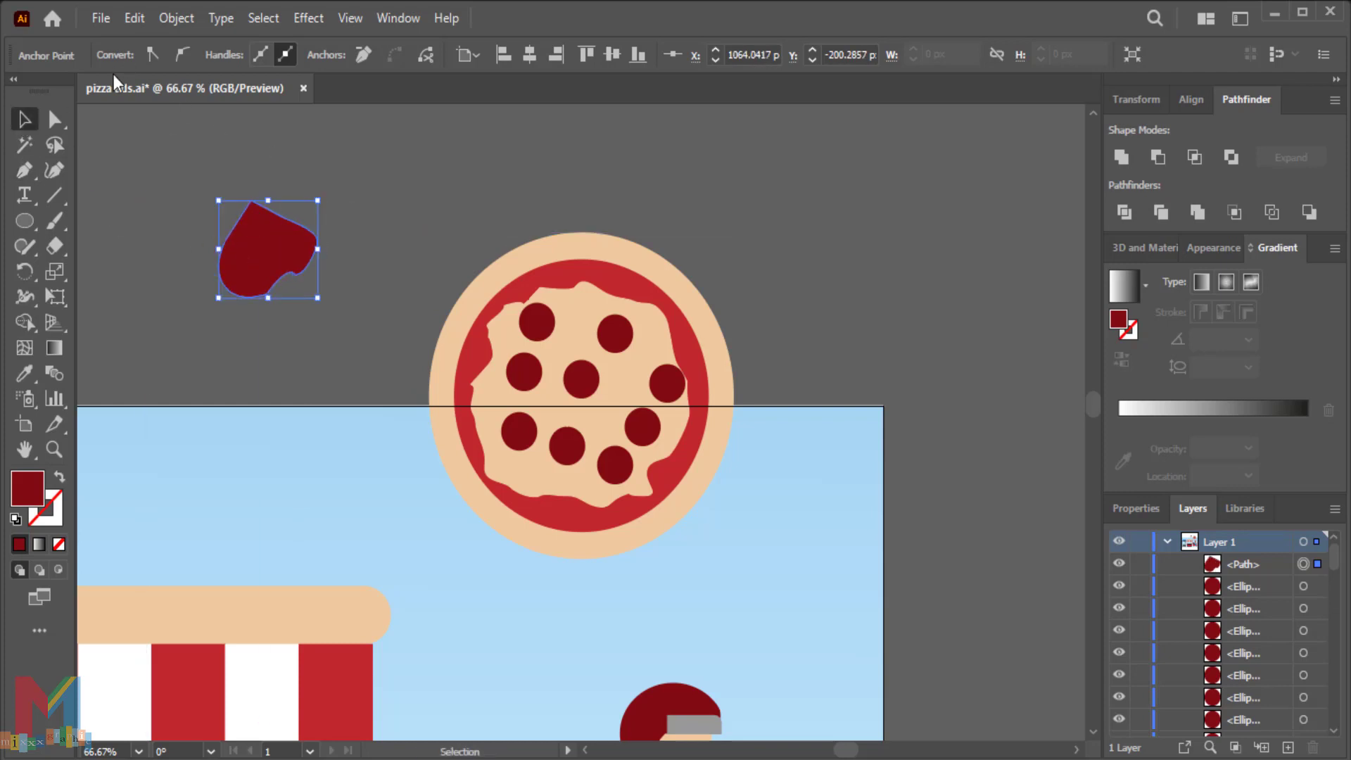
left_click(161, 141)
left_click(264, 253)
left_click(127, 55)
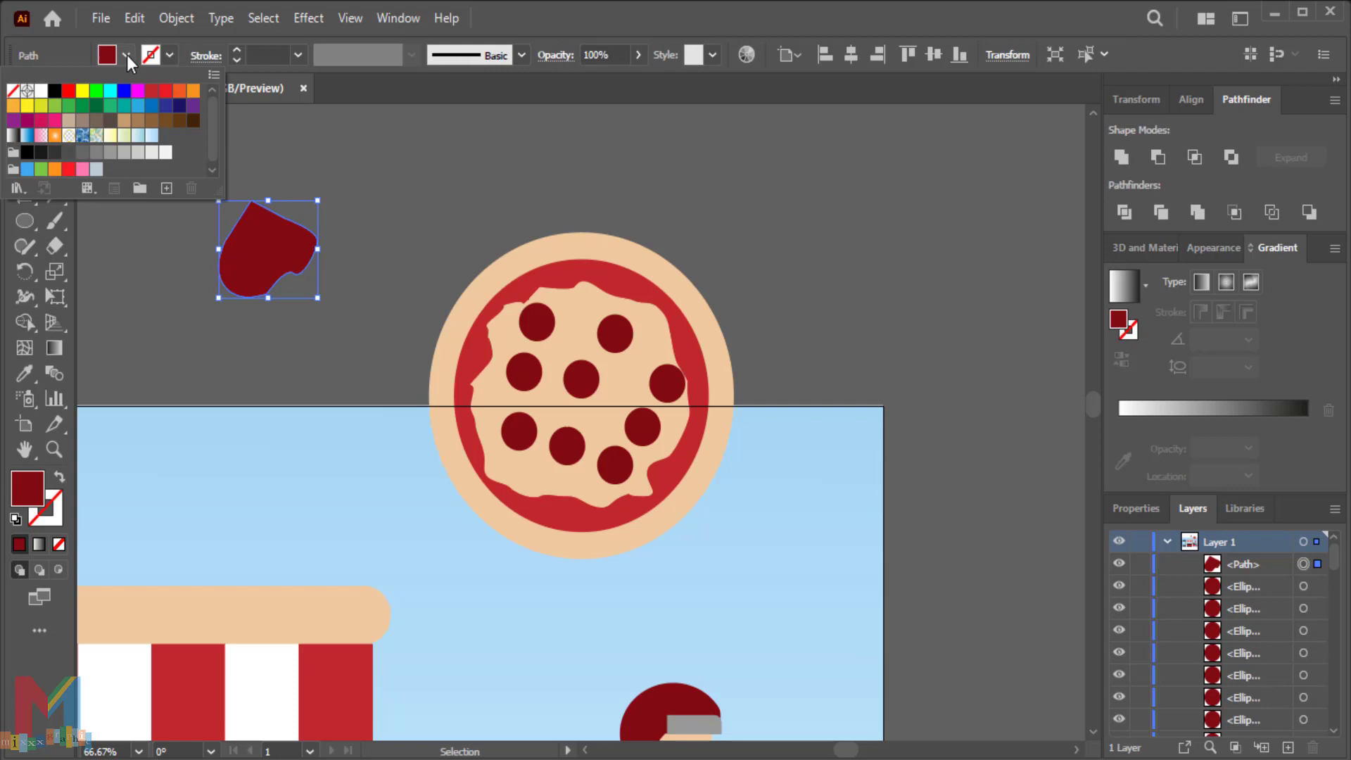
left_click(55, 90)
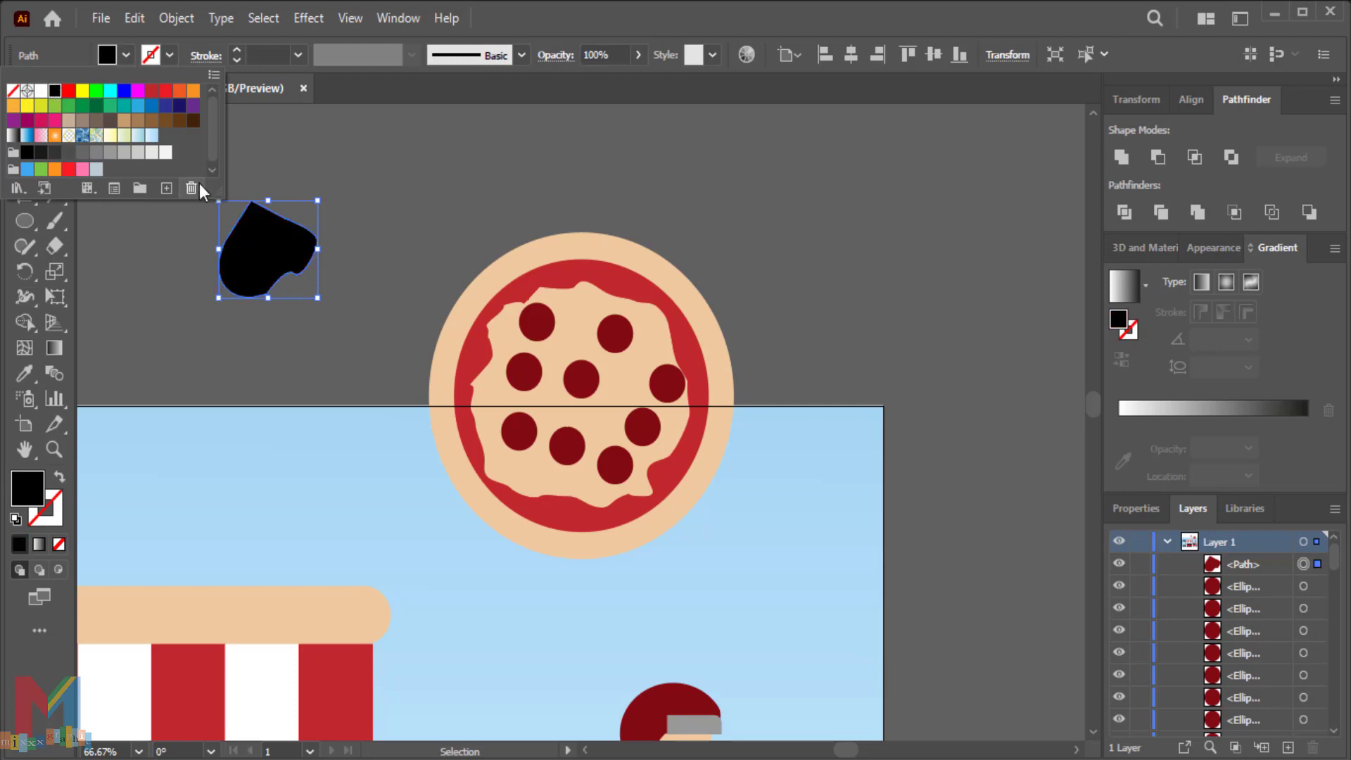
- Cut a smaller pasted-in-place copy out with Minus Front to make a hollow ring
left_click(135, 18)
left_click(169, 121)
left_click(134, 18)
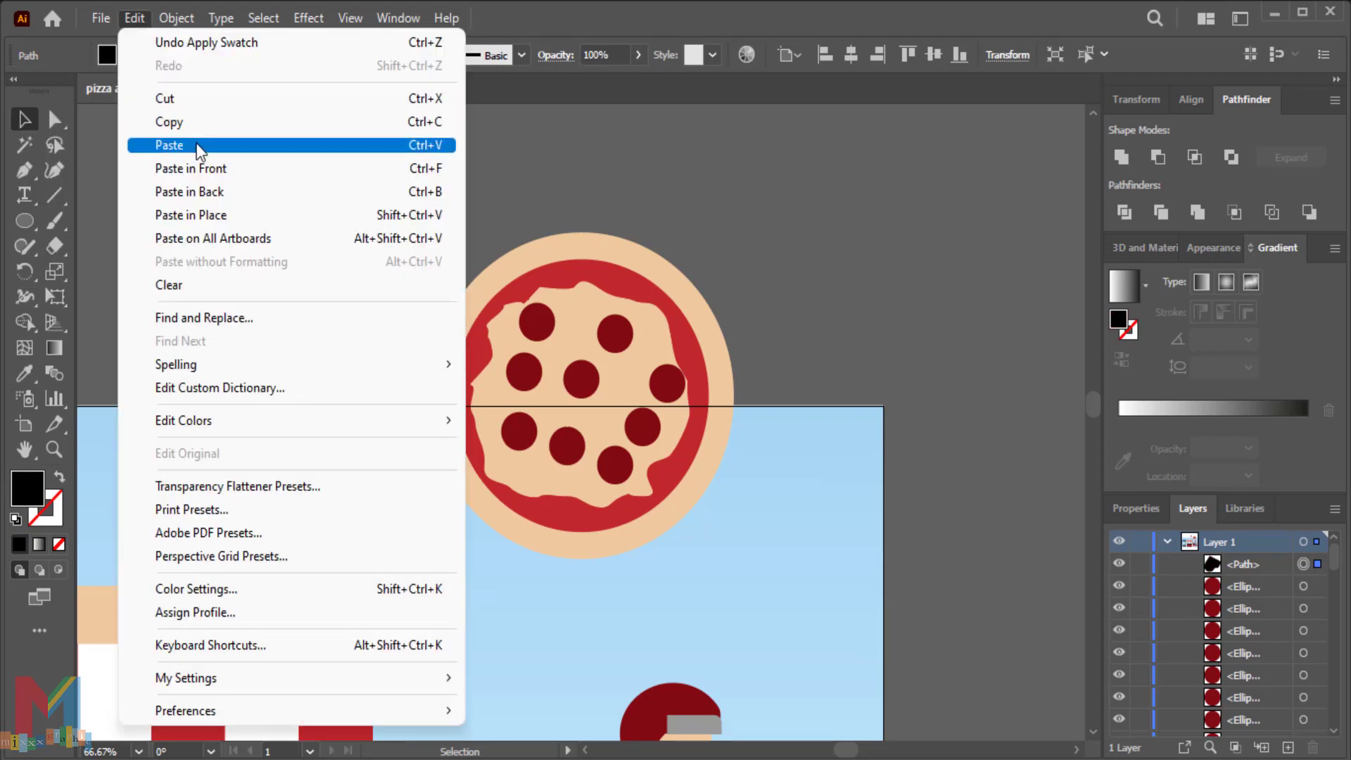
left_click(222, 217)
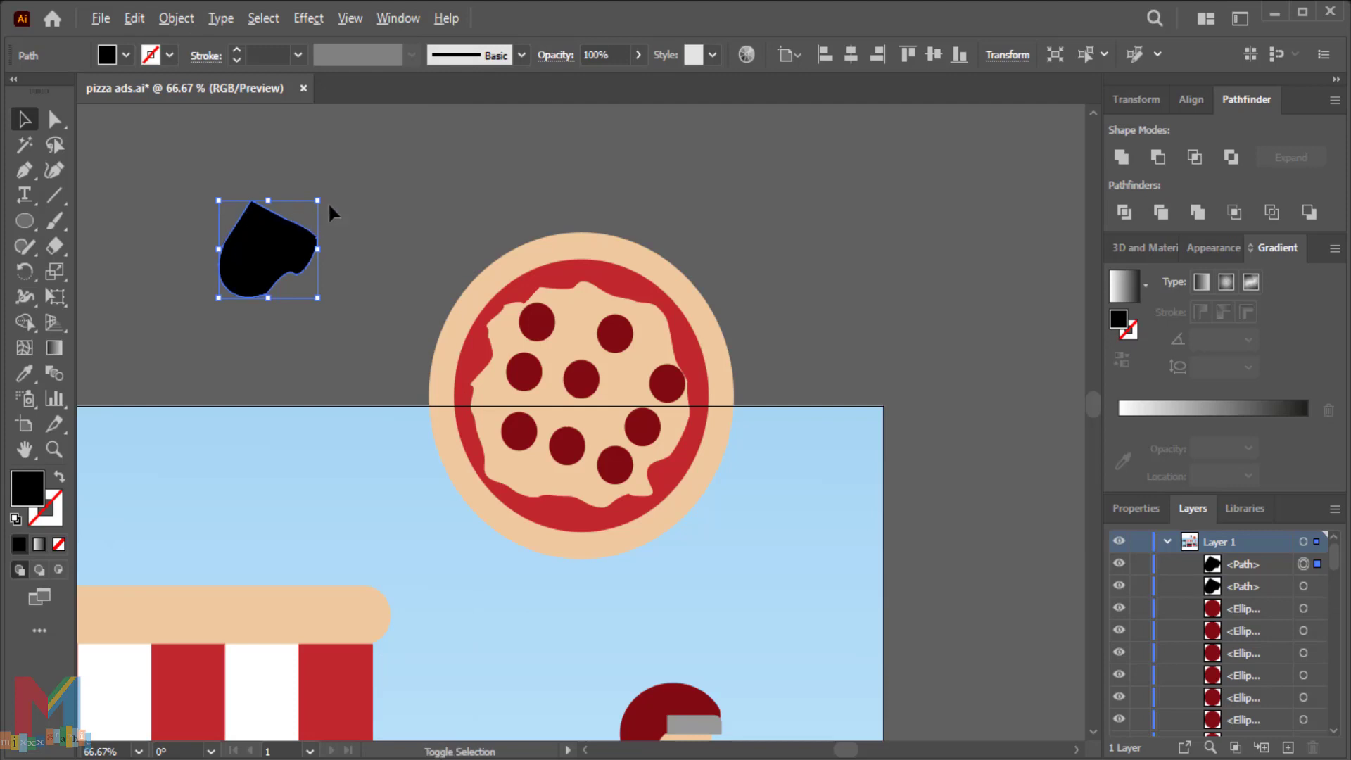
left_click_drag(317, 201, 310, 216)
left_click_drag(308, 223, 311, 224)
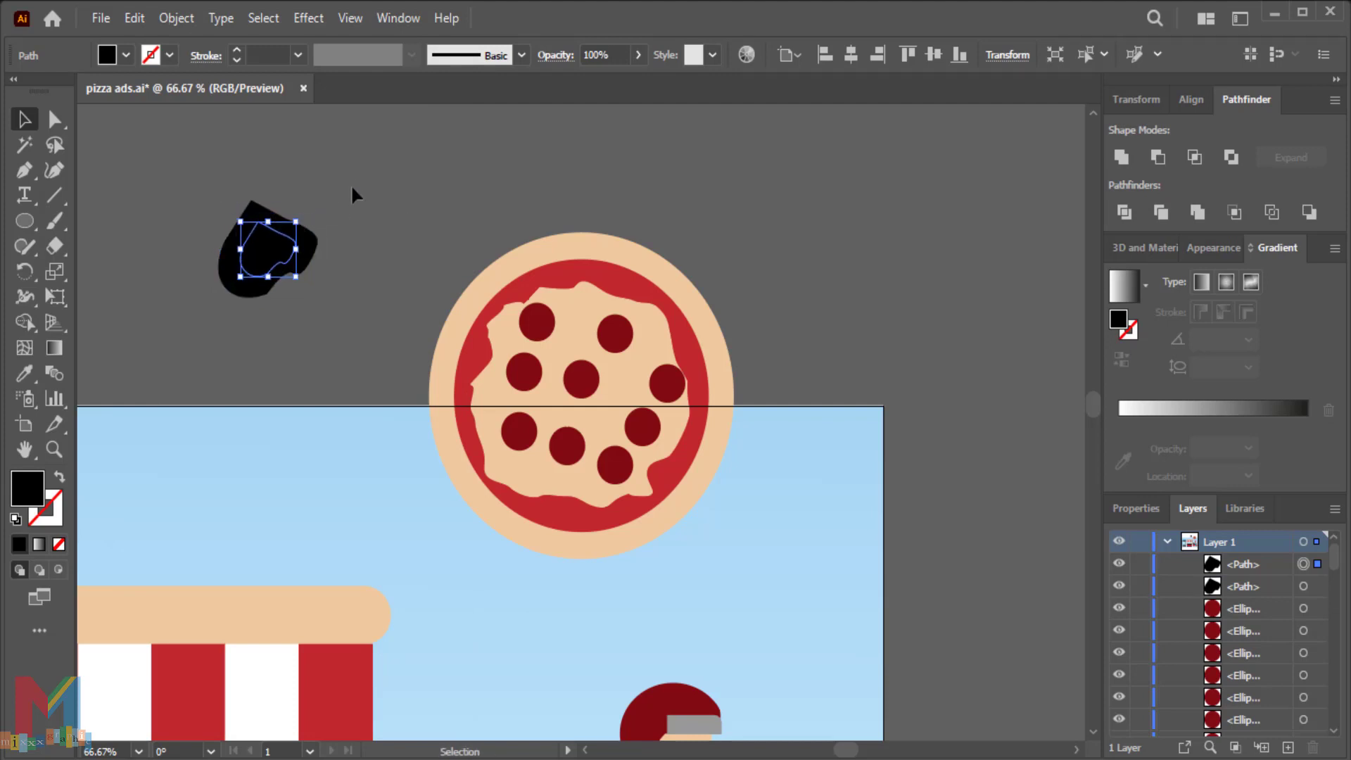
left_click_drag(351, 184, 156, 345)
left_click(1158, 157)
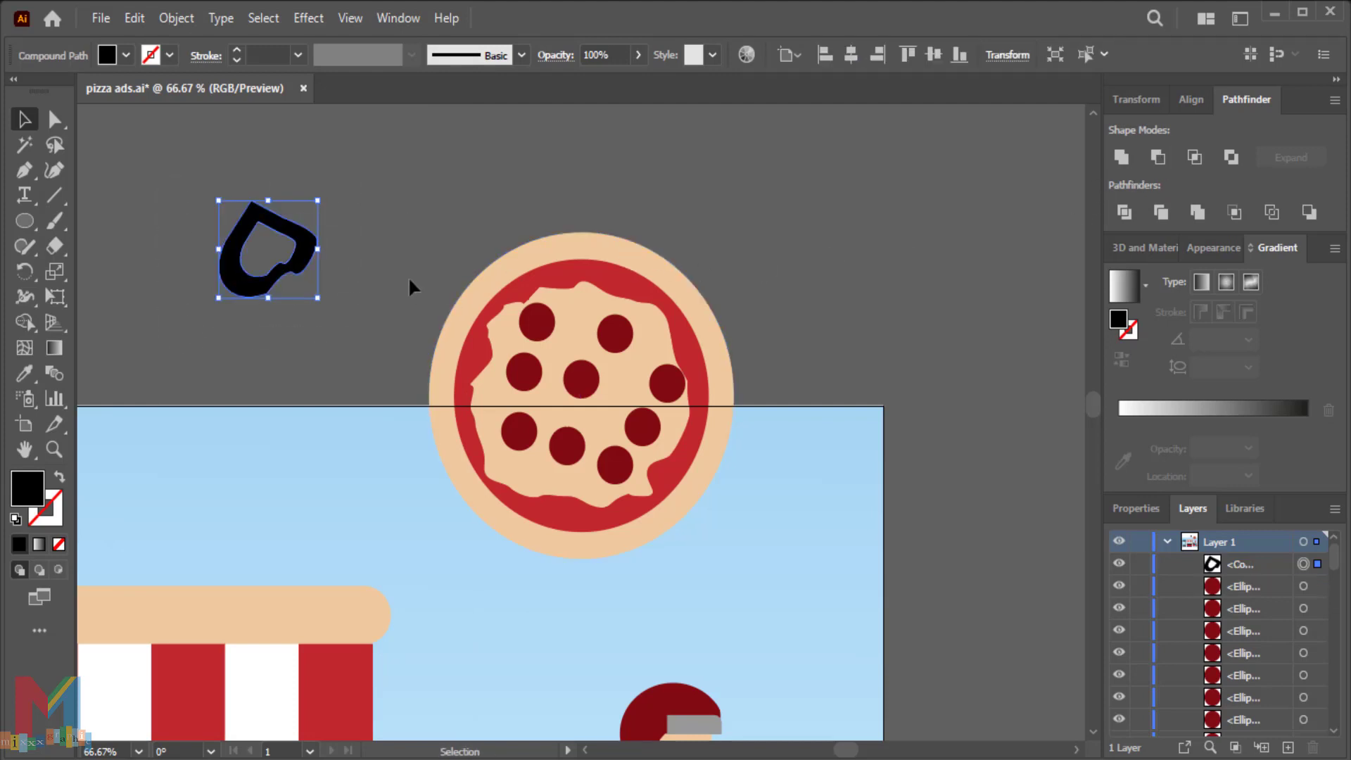
mouse_move(320, 203)
left_mouse_down()
mouse_move(257, 259)
mouse_move(620, 369)
mouse_move(652, 394)
mouse_move(628, 444)
mouse_move(550, 459)
mouse_move(571, 420)
left_mouse_up()
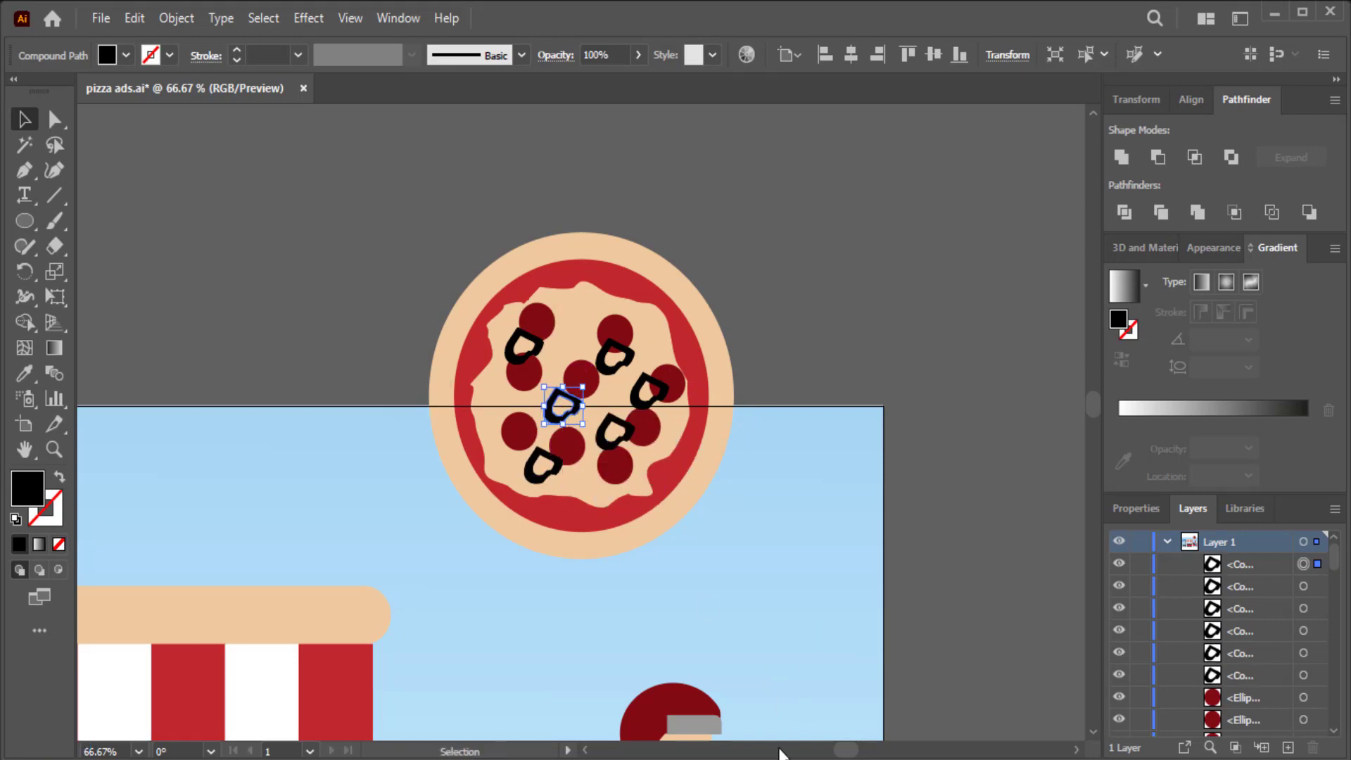
- Pen-draw a rounded pepper-slice blob and fill it dark green
left_click(25, 171)
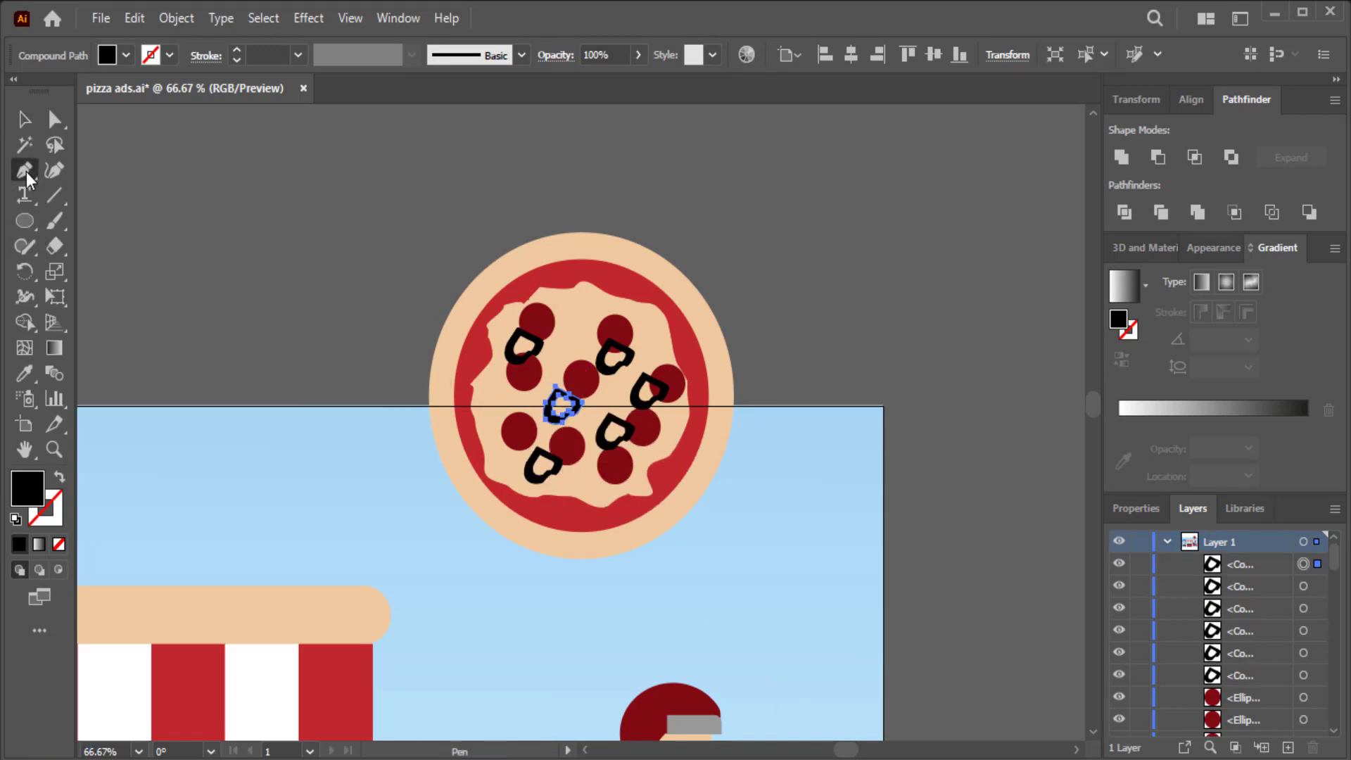
left_click(201, 226)
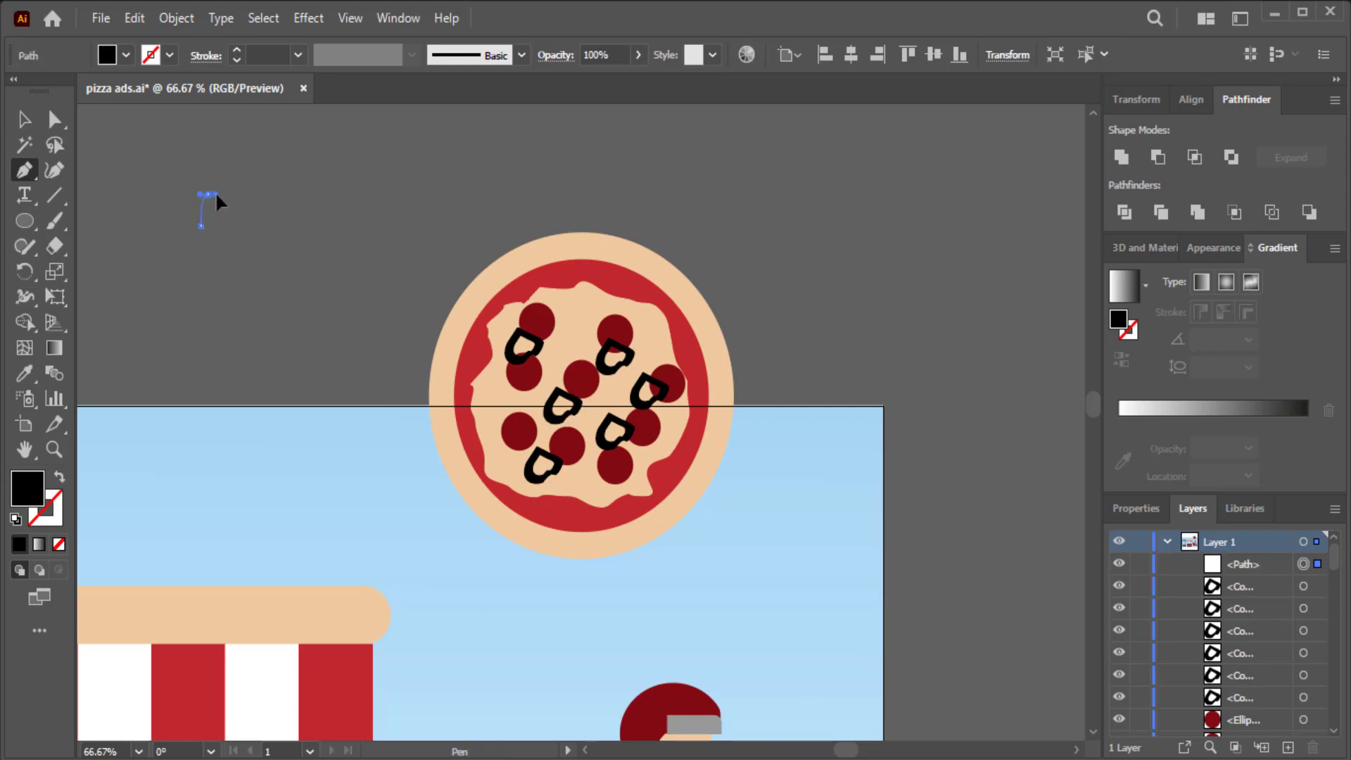
mouse_move(210, 194)
left_mouse_down()
mouse_move(236, 207)
mouse_move(231, 226)
left_mouse_up()
left_click(256, 245)
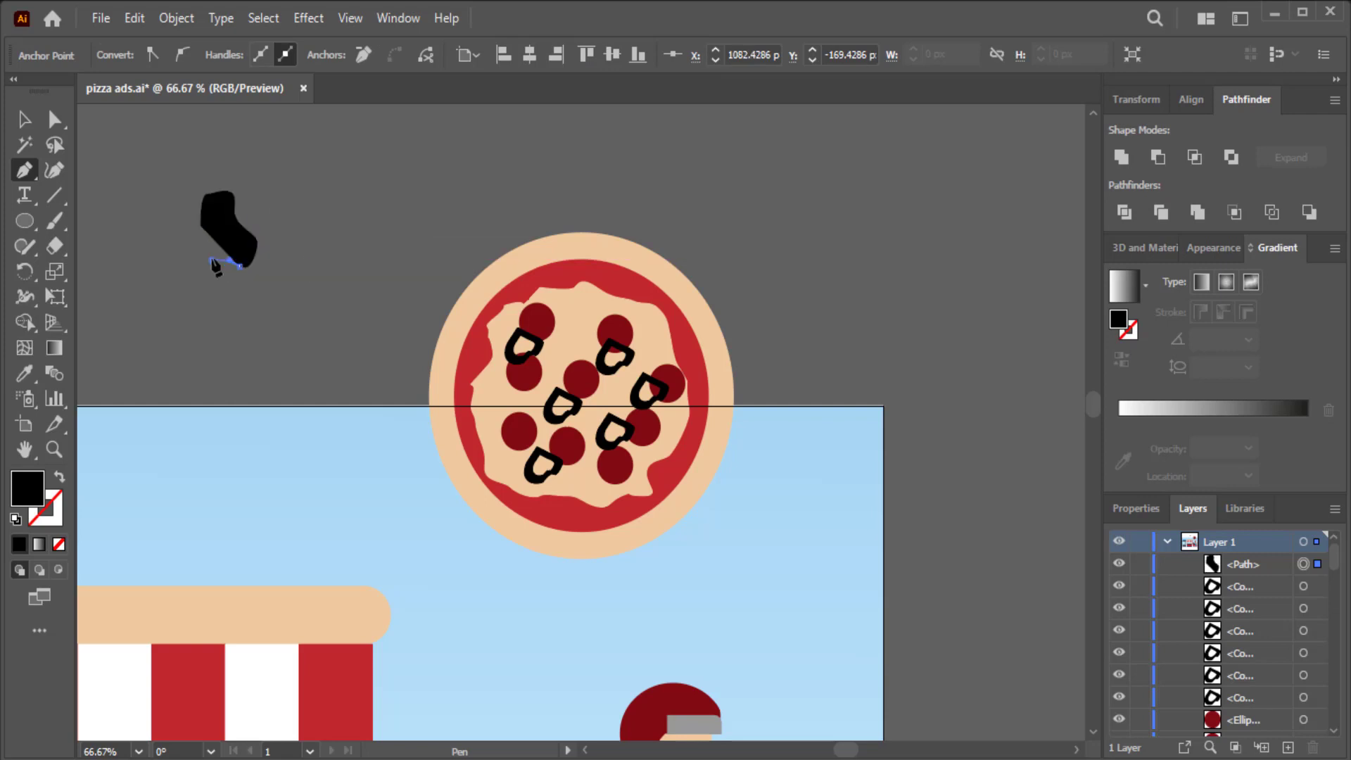
left_click_drag(211, 262, 187, 256)
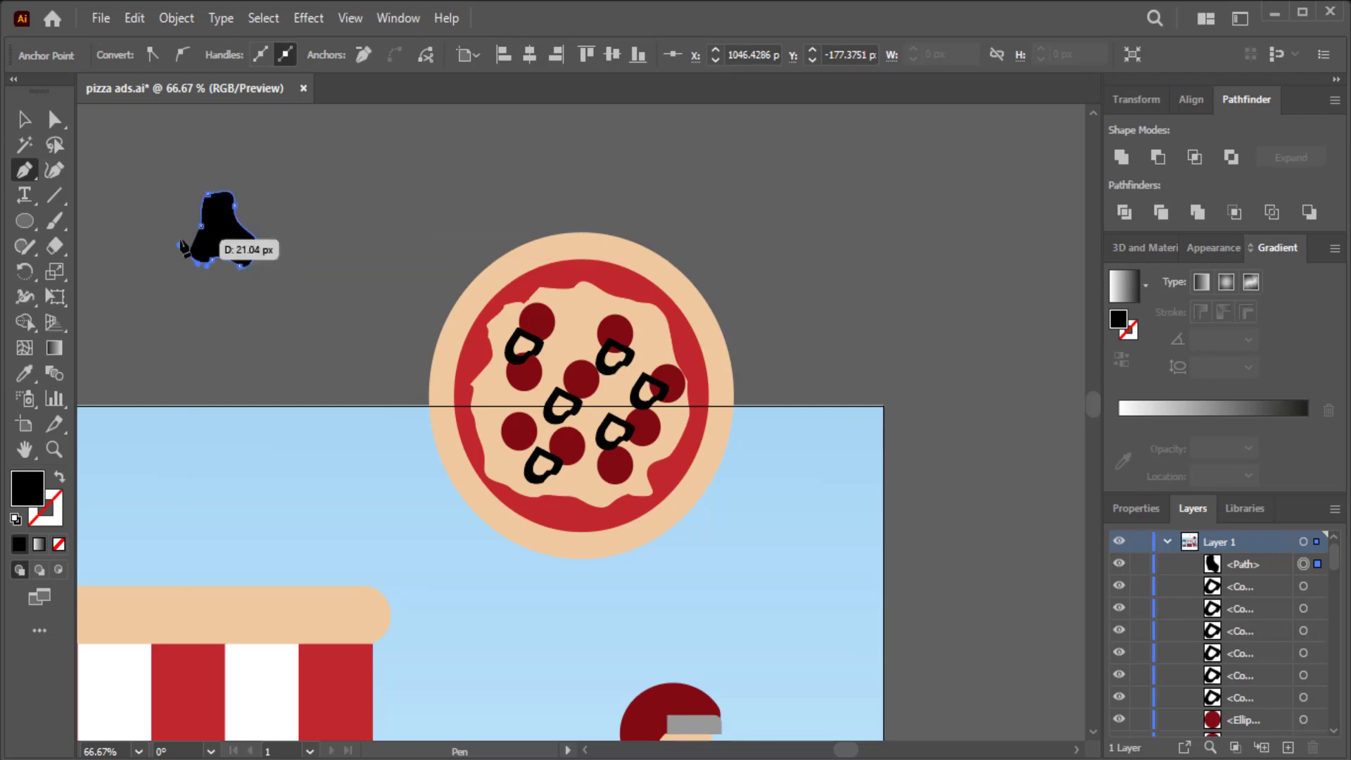
left_click(182, 226)
left_click(201, 223)
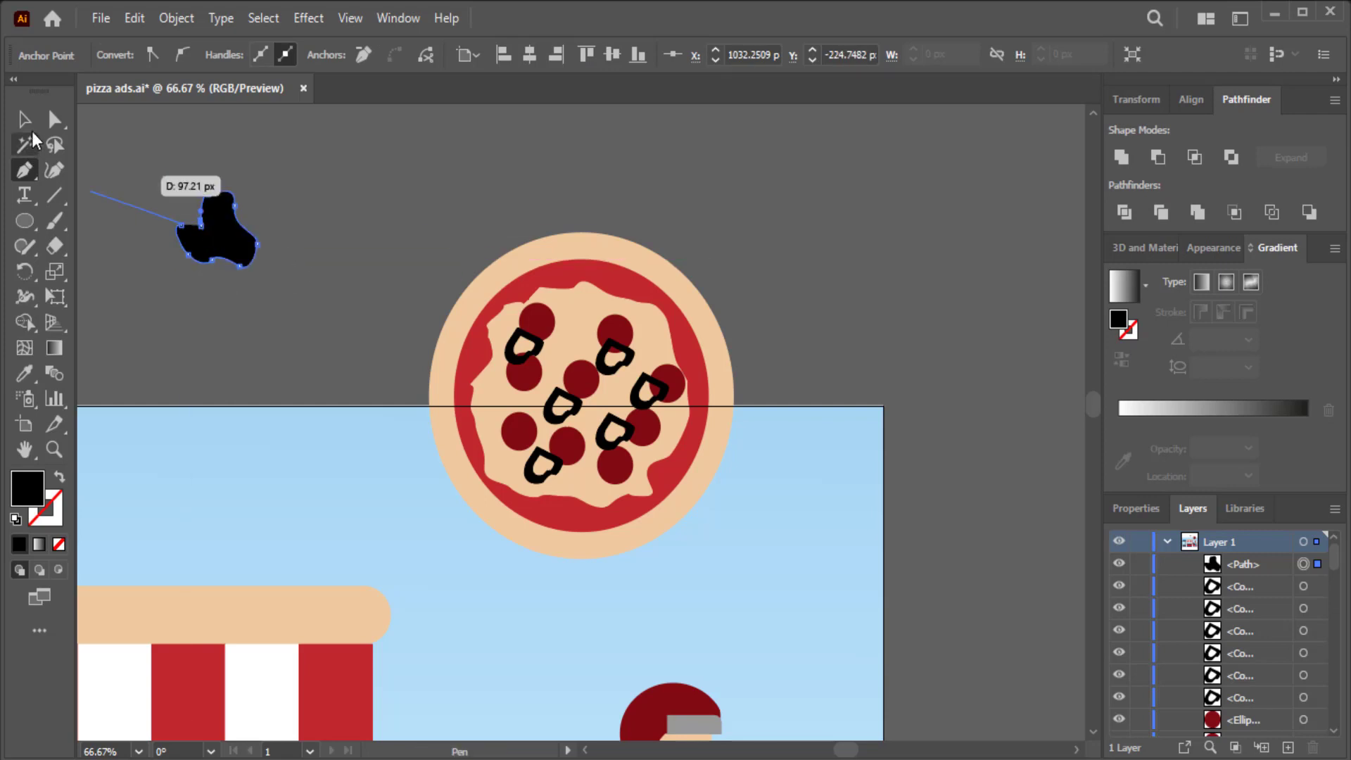
key("v")
left_click(123, 56)
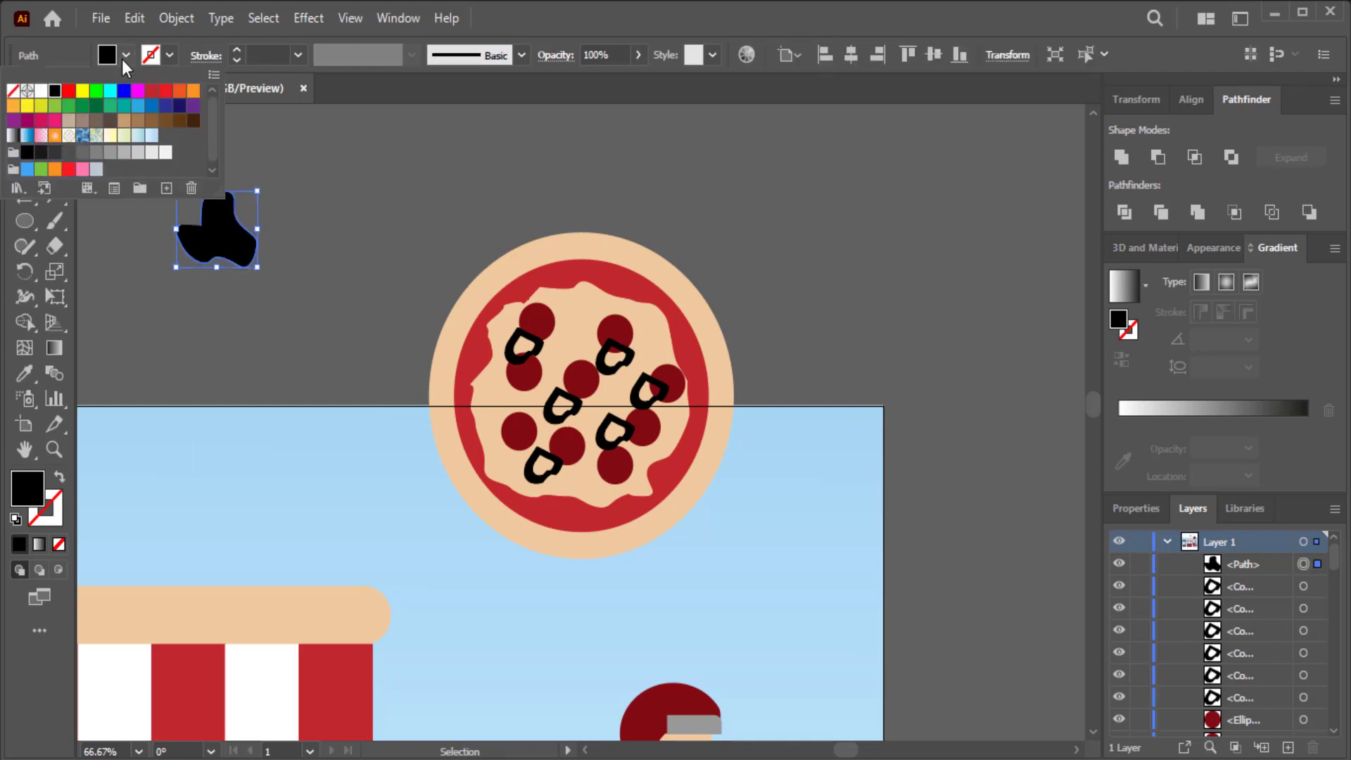
left_click(99, 116)
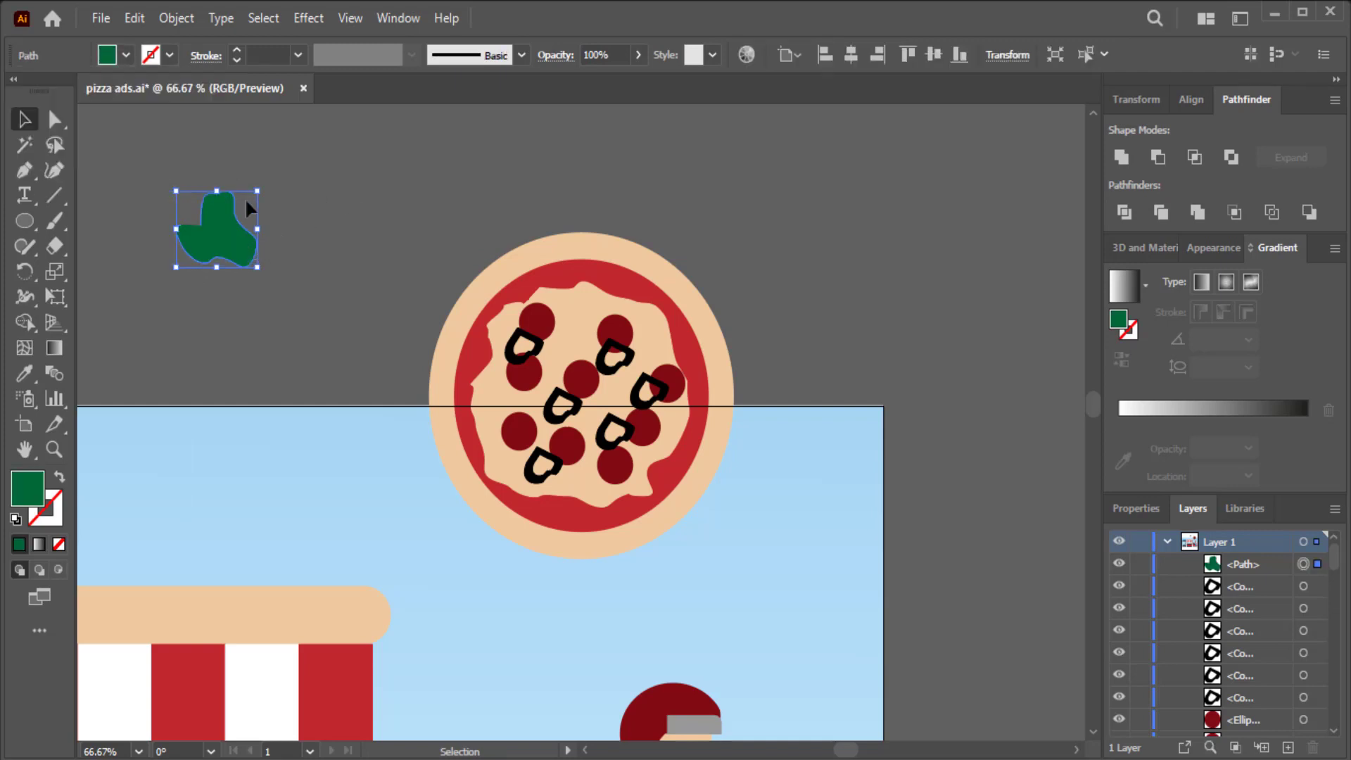
- Hollow the blob into a ring with a shrunken in-place copy, scale it down, and copy it onto the pizza
left_click(133, 19)
left_click(134, 19)
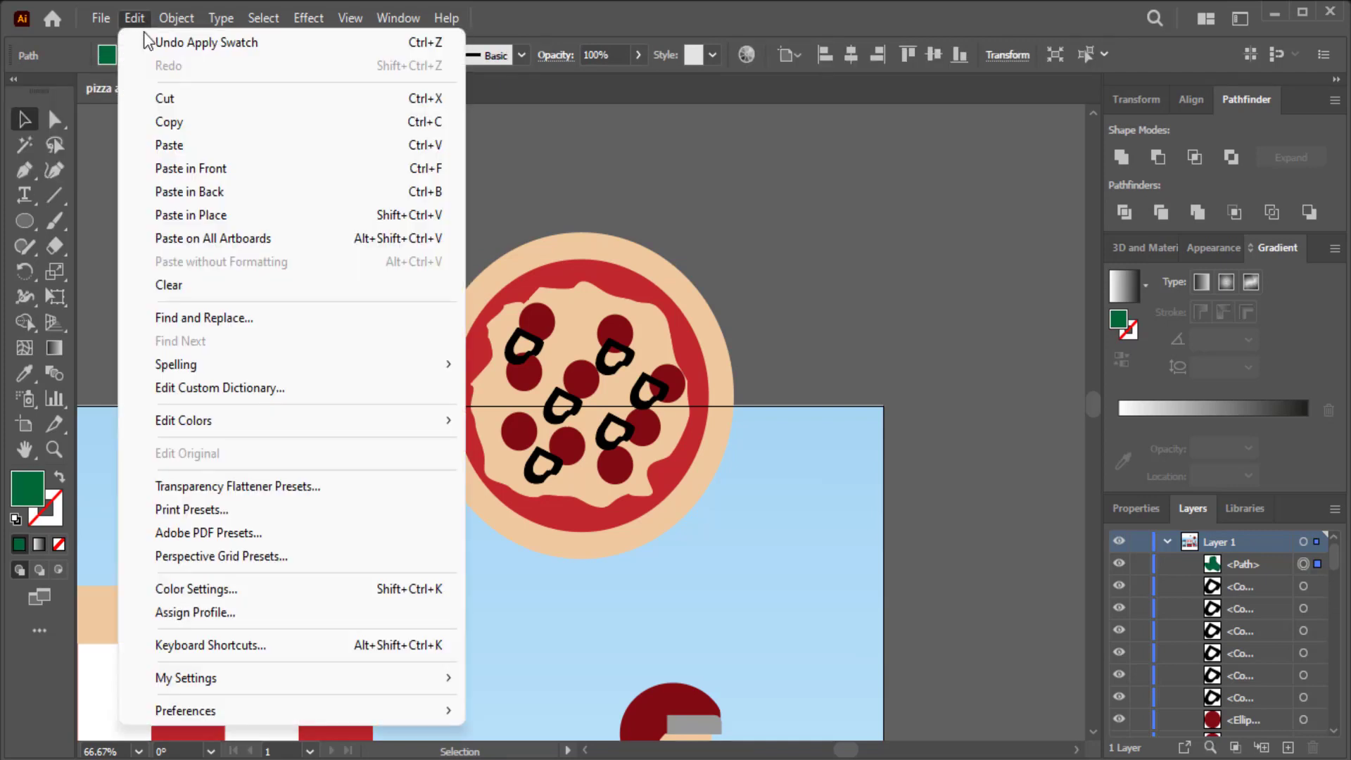
left_click(219, 214)
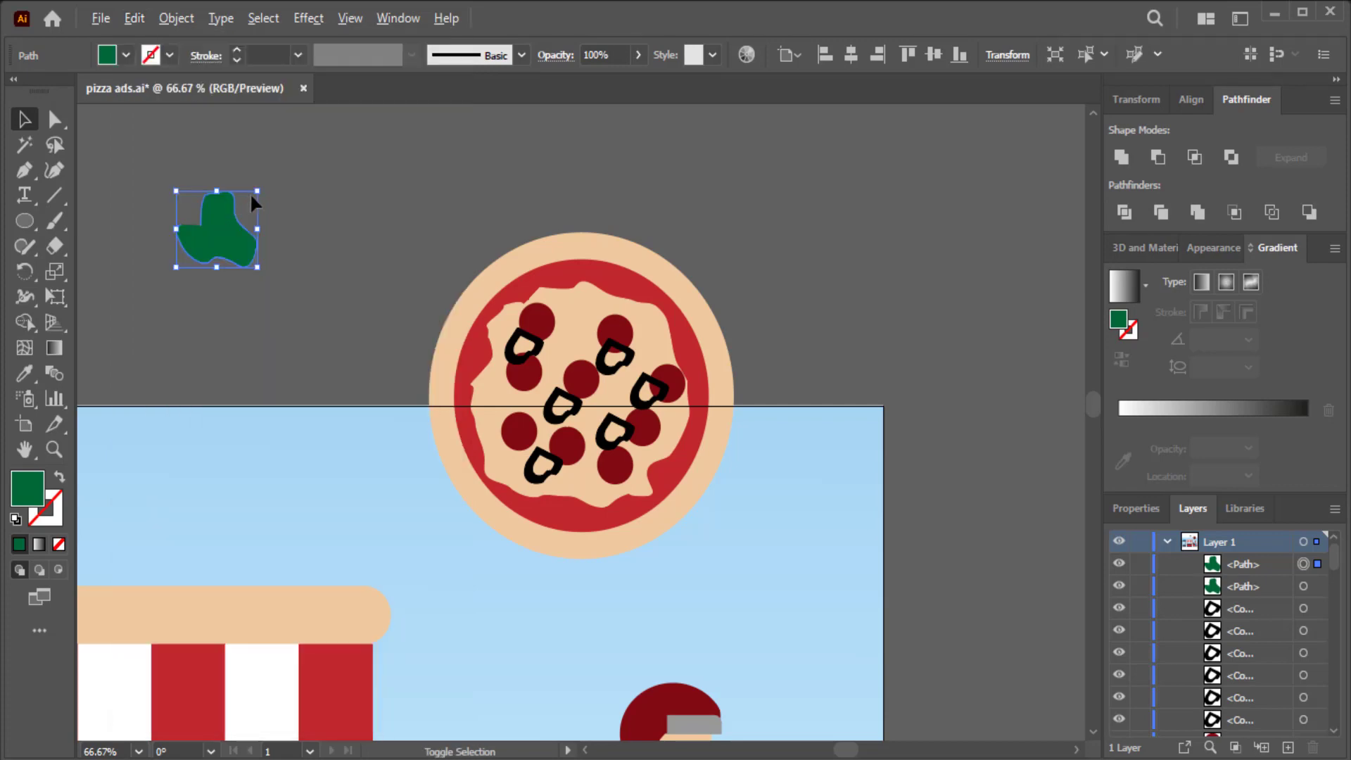
left_click_drag(251, 196, 225, 225)
left_click(239, 257, "shift")
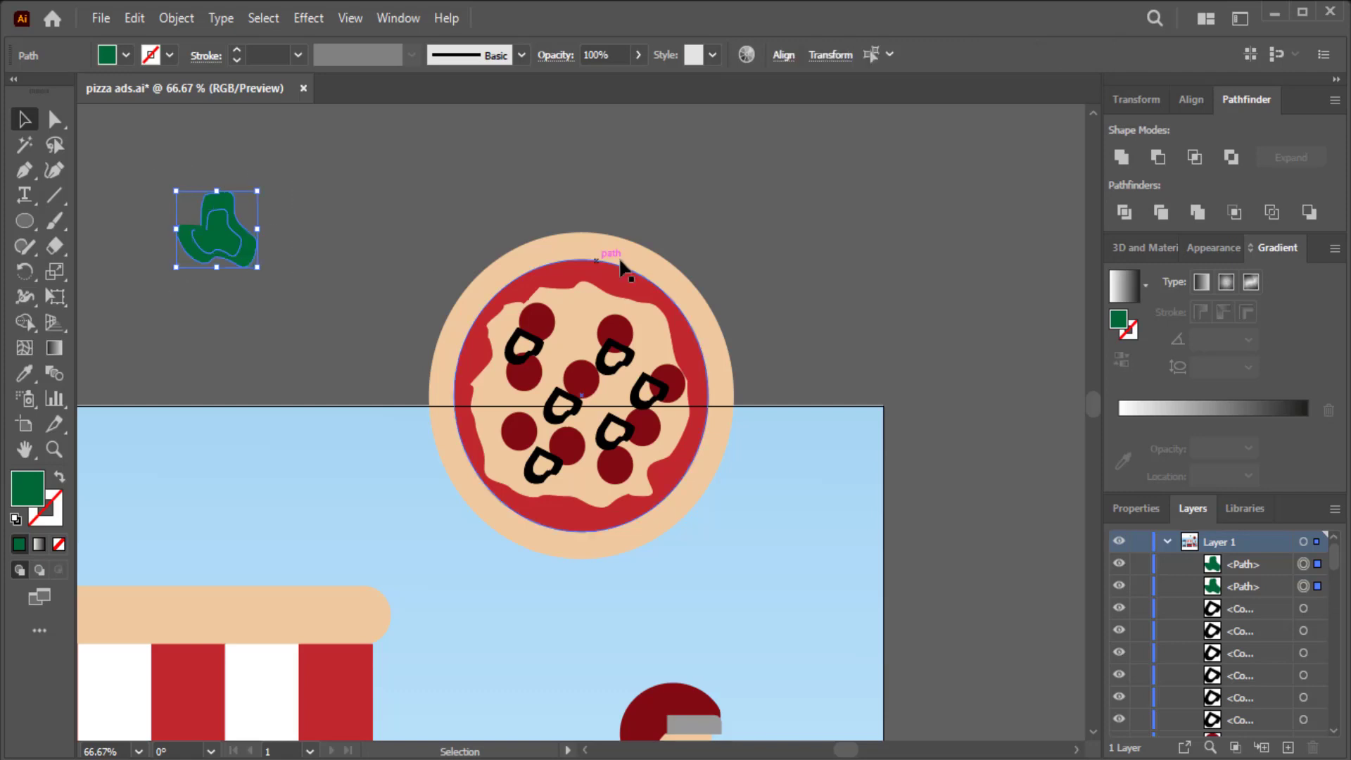
left_click(1157, 157)
left_click(297, 184)
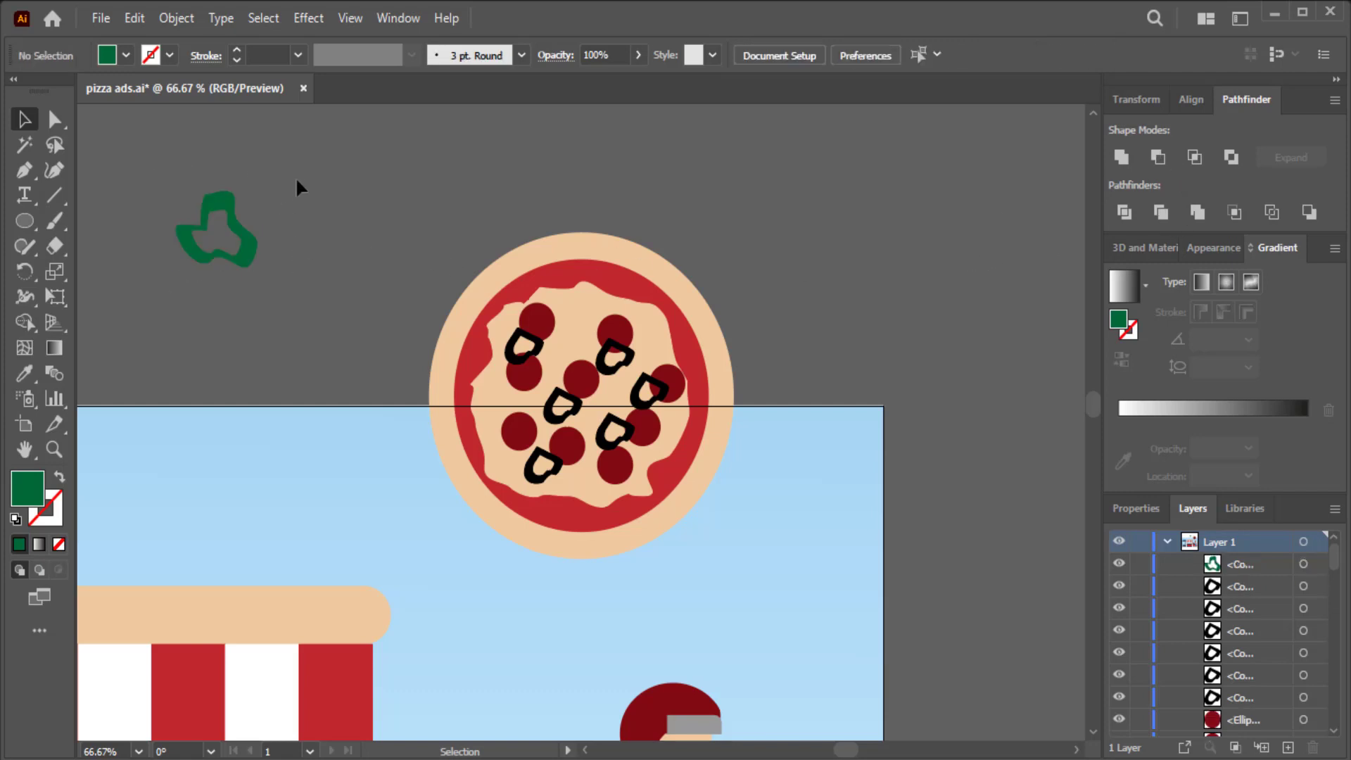
left_click(242, 214)
left_click_drag(257, 191, 236, 214)
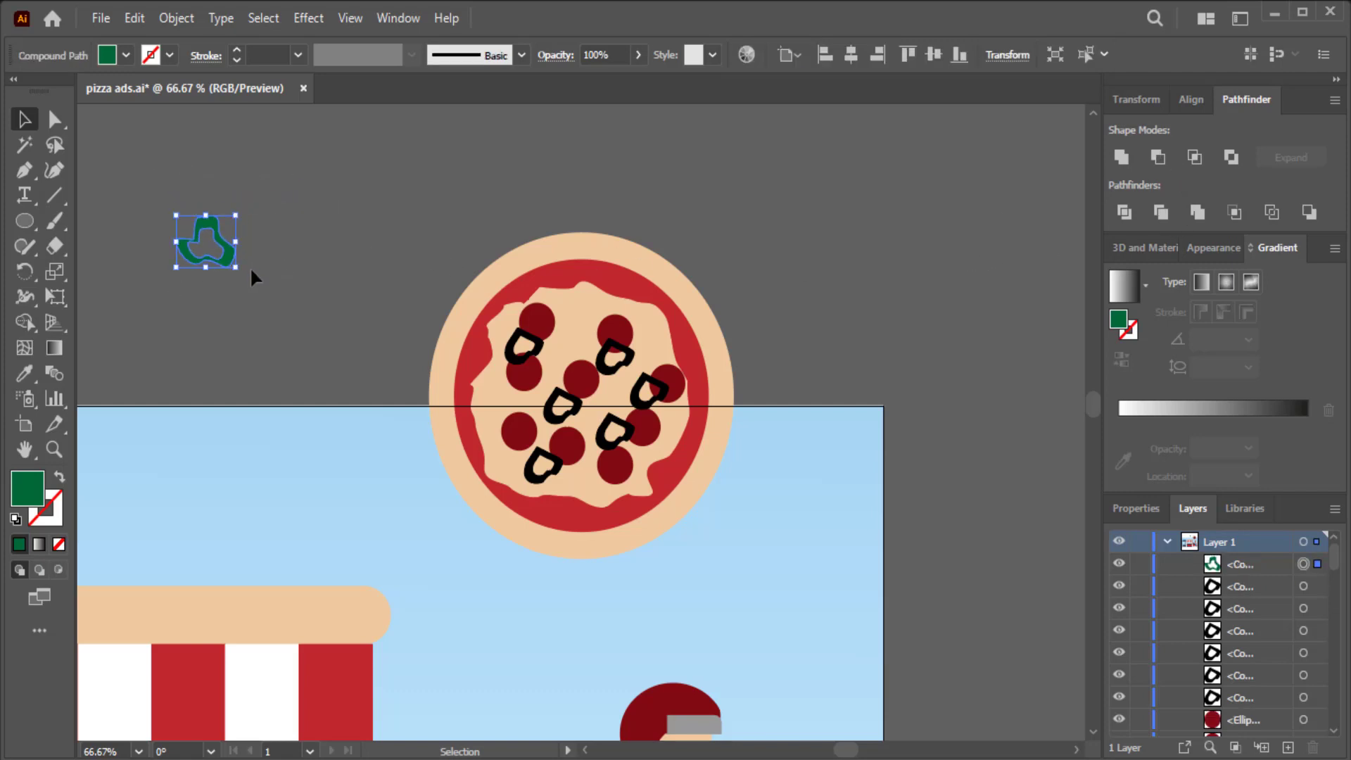
mouse_move(226, 262)
left_mouse_down()
mouse_move(562, 350)
mouse_move(526, 425)
mouse_move(596, 482)
mouse_move(651, 341)
mouse_move(593, 334)
left_mouse_up()
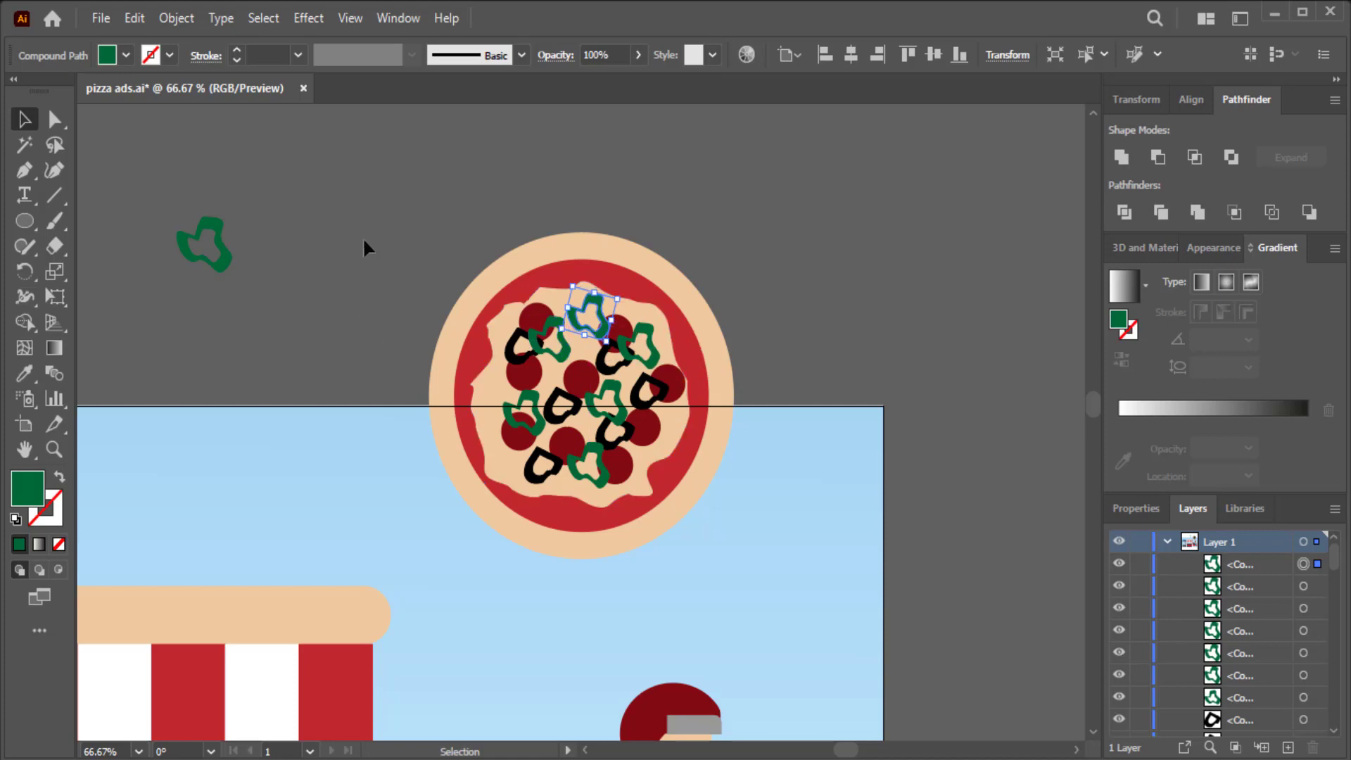
- Delete the leftover pepper piece and recolour the pizza cheese orange
key("Delete")
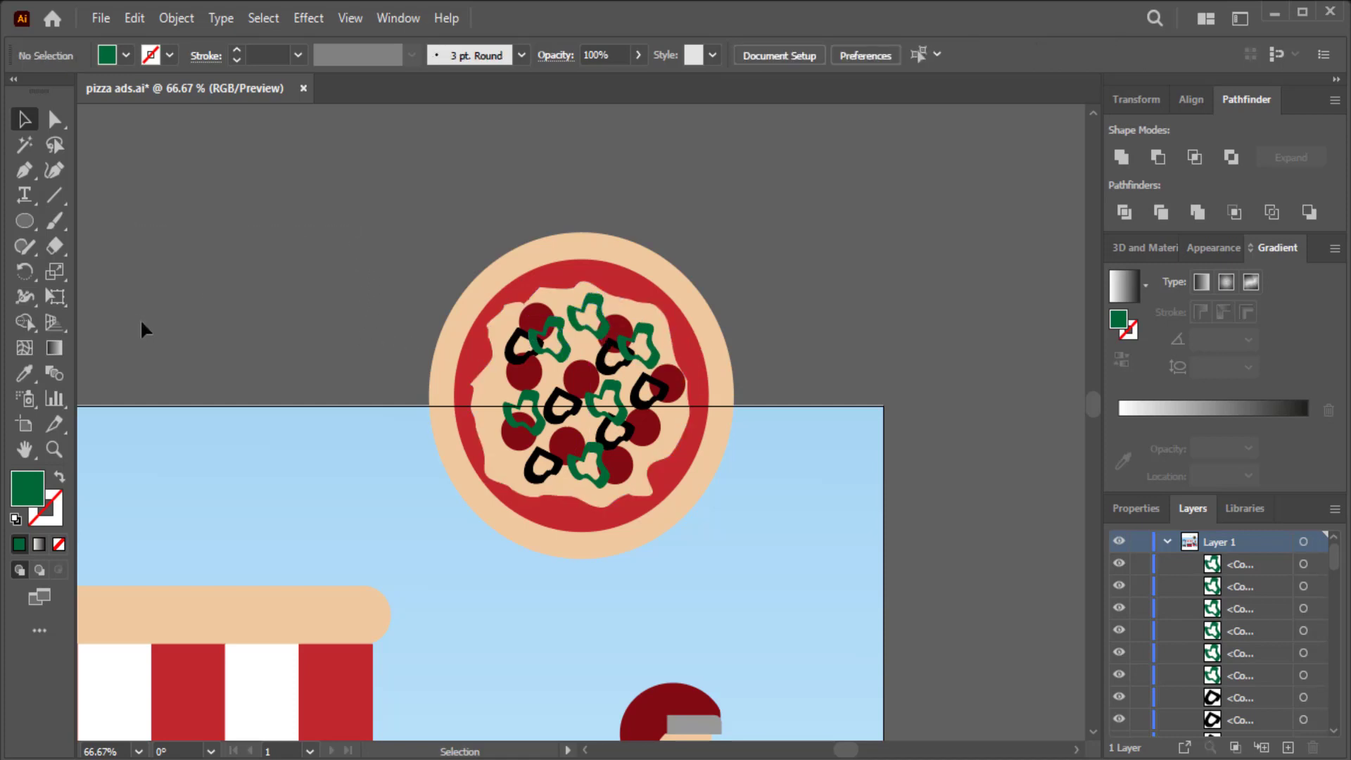
left_click(664, 437)
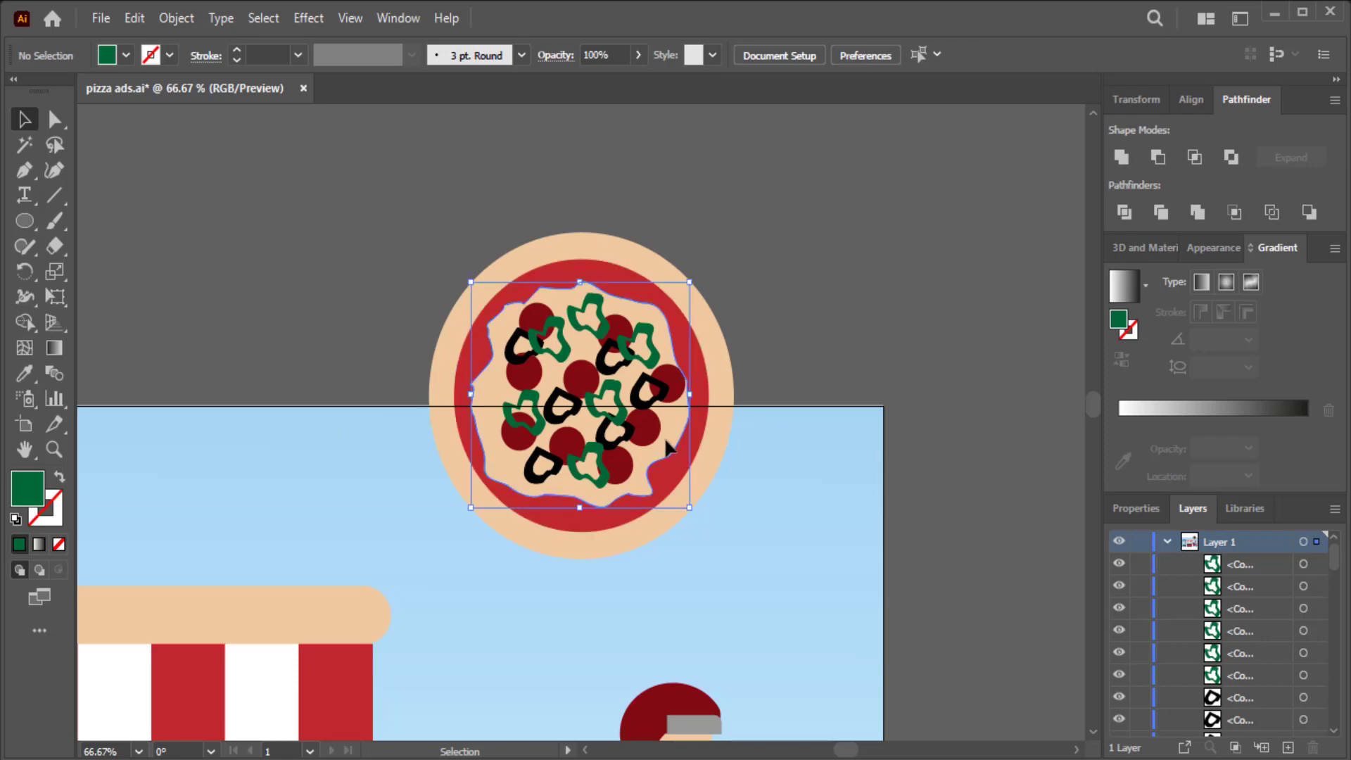
double_click(32, 500)
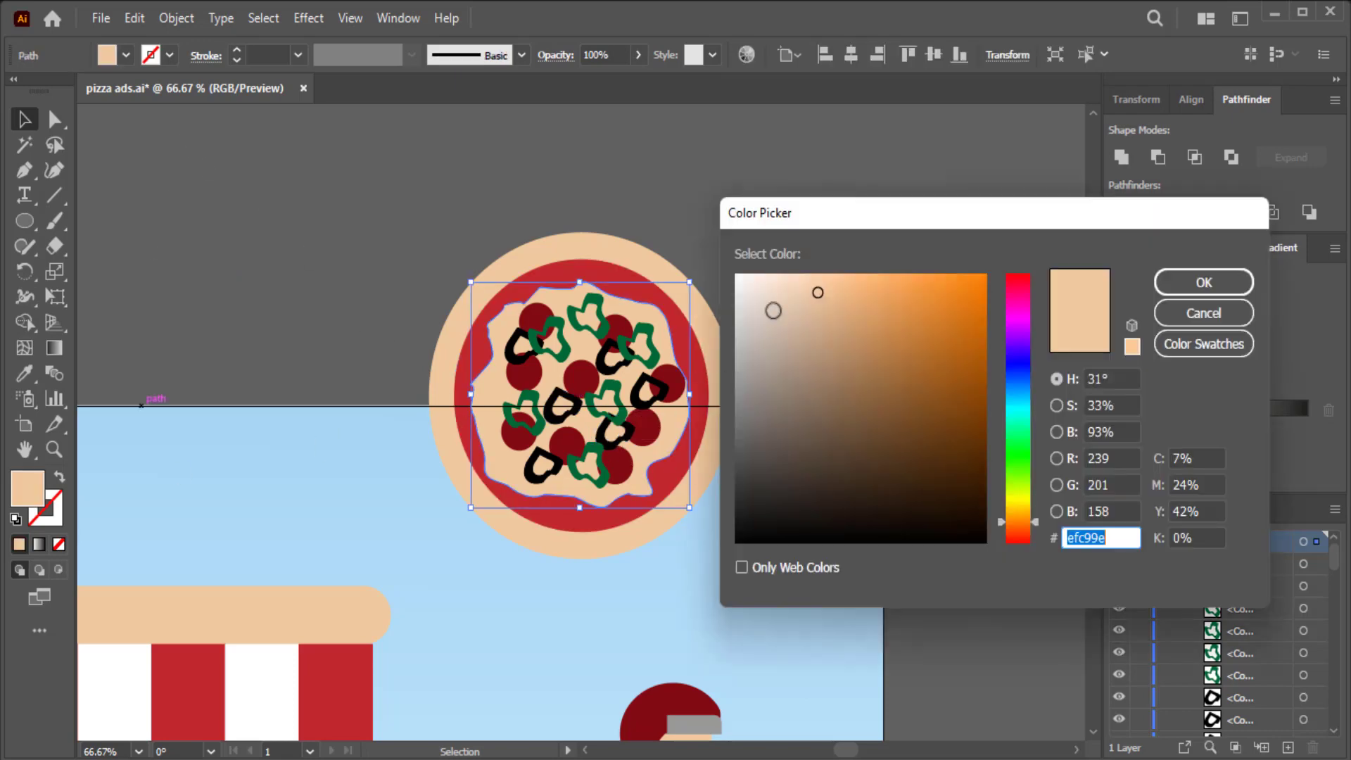
left_click_drag(814, 292, 895, 305)
left_click(1200, 281)
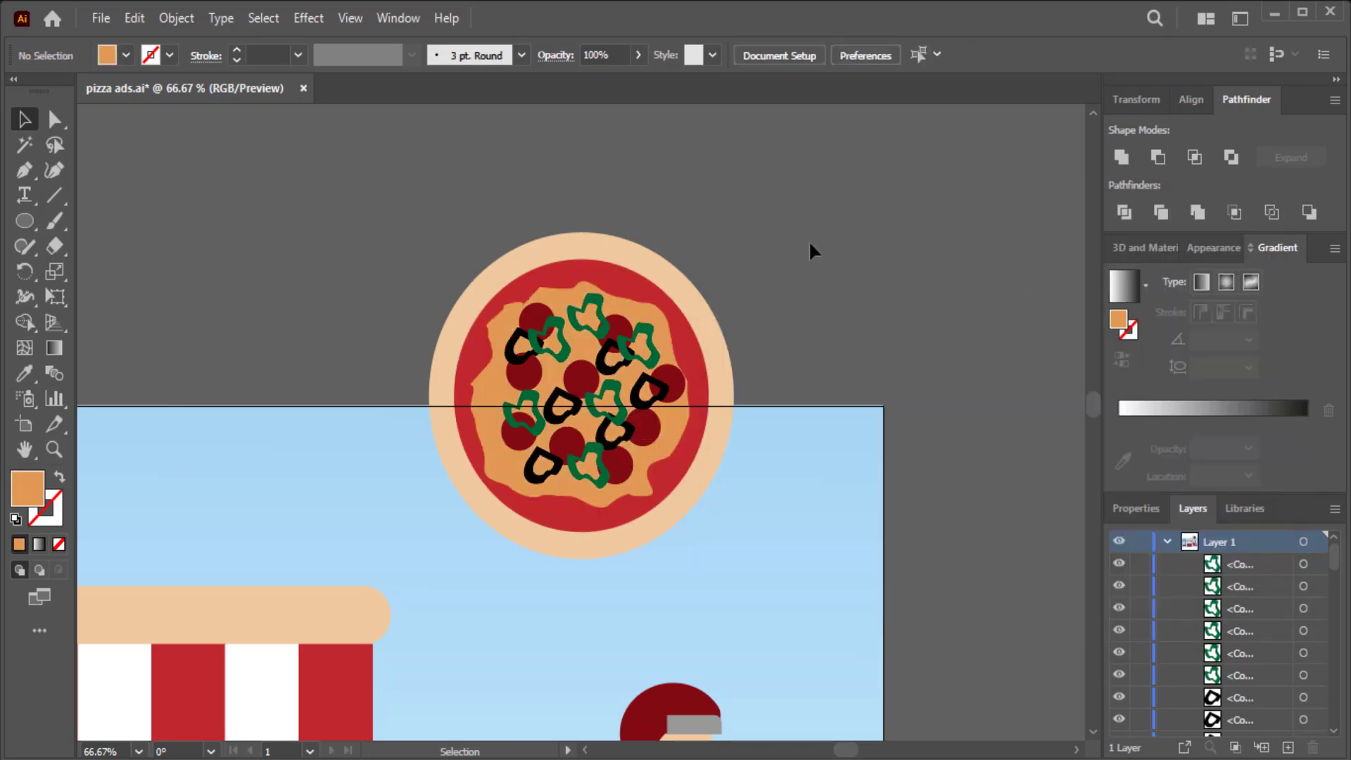
- Group the pizza, scale it onto the stall counter, and copy a smaller one onto the delivery box
left_click_drag(809, 240, 425, 517)
scroll(437, 507, "down", 3)
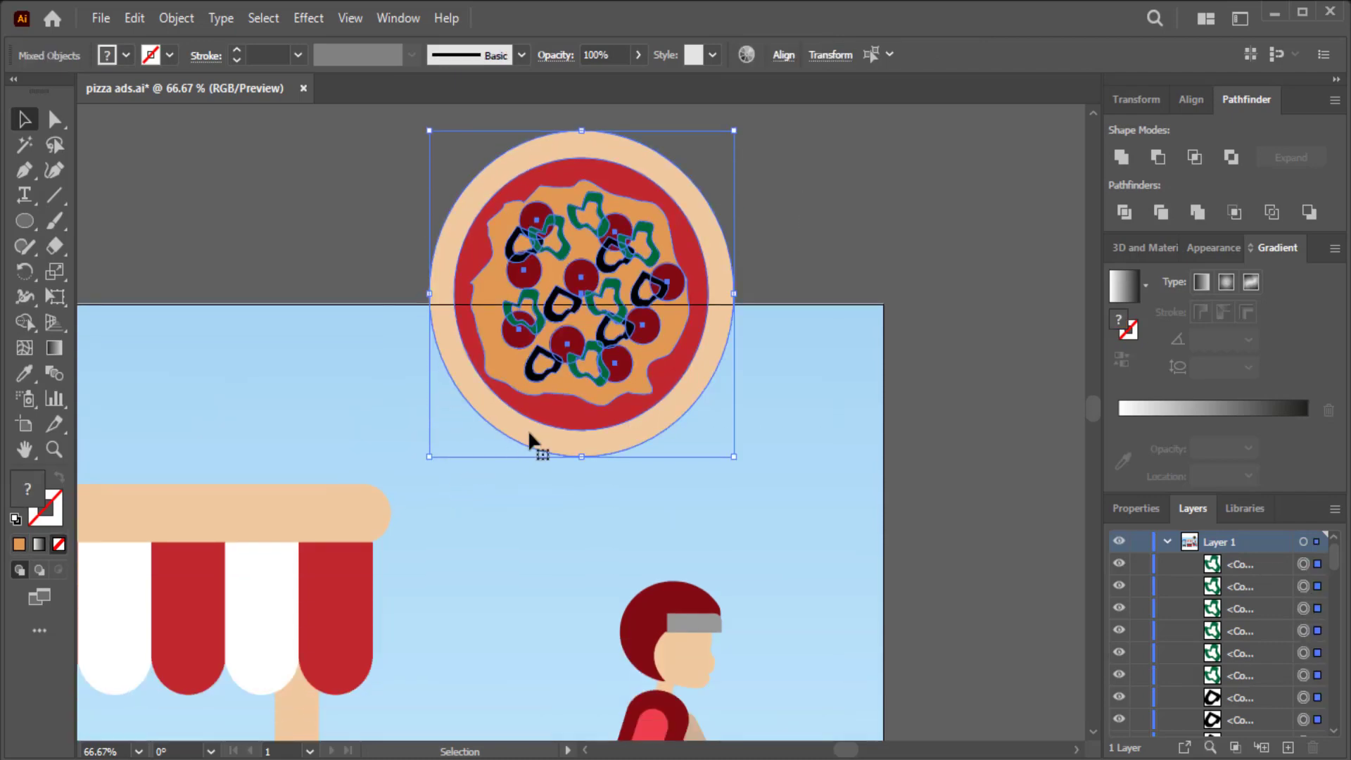
scroll(548, 413, "down", 3)
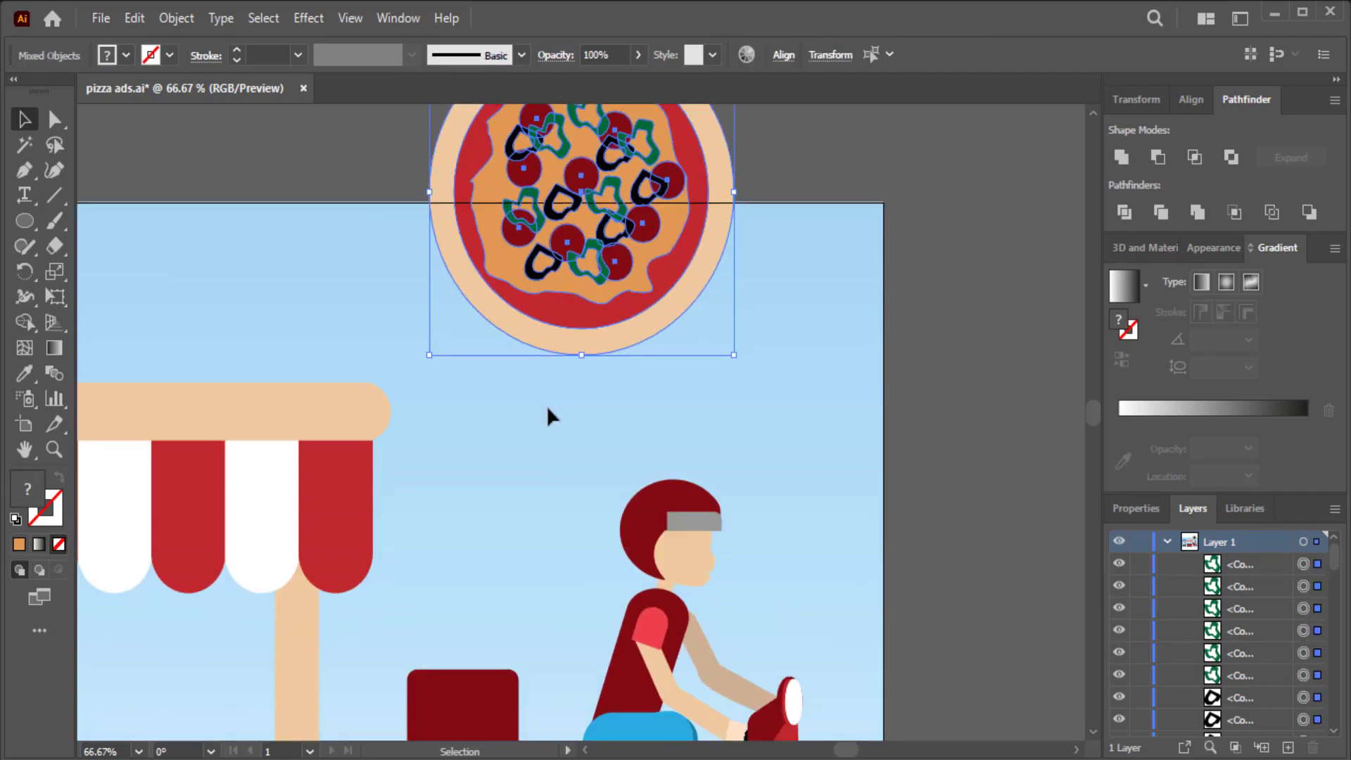
key("ctrl+g")
key("ctrl+minus")
key("ctrl+minus")
mouse_move(859, 175)
left_mouse_down()
mouse_move(609, 577)
mouse_move(640, 531)
left_mouse_up()
left_click_drag(608, 584, 771, 457)
mouse_move(799, 408)
left_mouse_down()
mouse_move(735, 477)
mouse_move(761, 475)
left_mouse_up()
- Settle the small pizza on the box, then shrink the stall and nudge it left
left_click(753, 348)
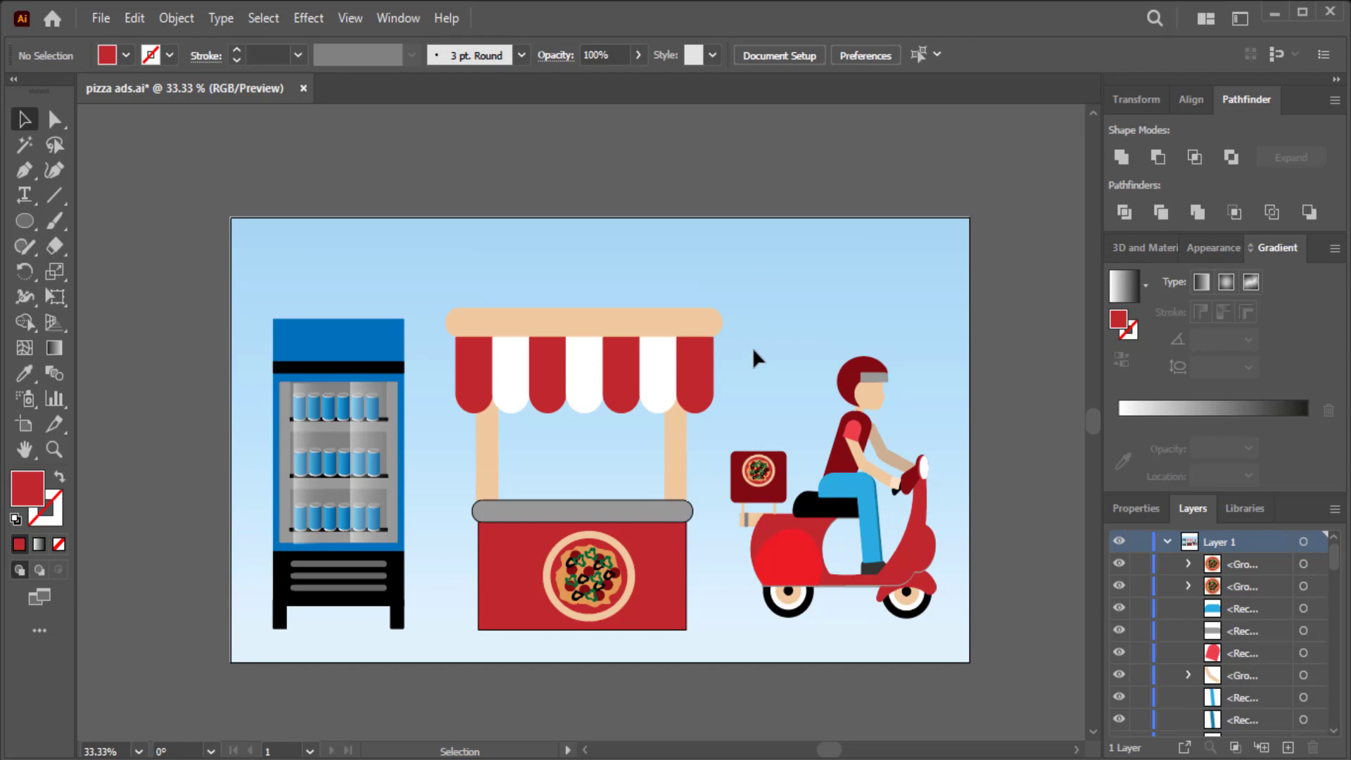
scroll(754, 350, "up", 1)
left_click_drag(422, 599, 453, 619)
left_click(657, 252)
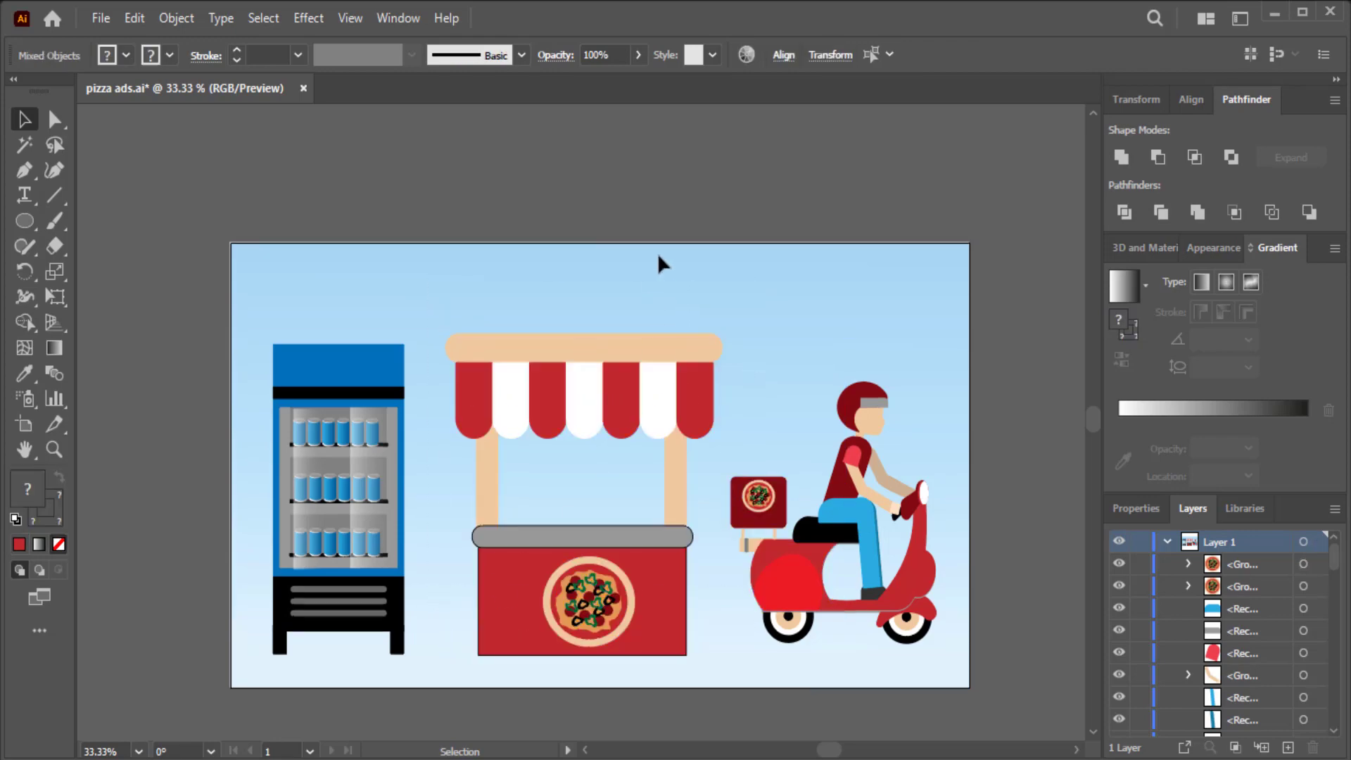
mouse_move(726, 285)
left_mouse_down()
mouse_move(521, 641)
mouse_move(479, 641)
left_mouse_up()
left_click_drag(723, 333, 679, 363)
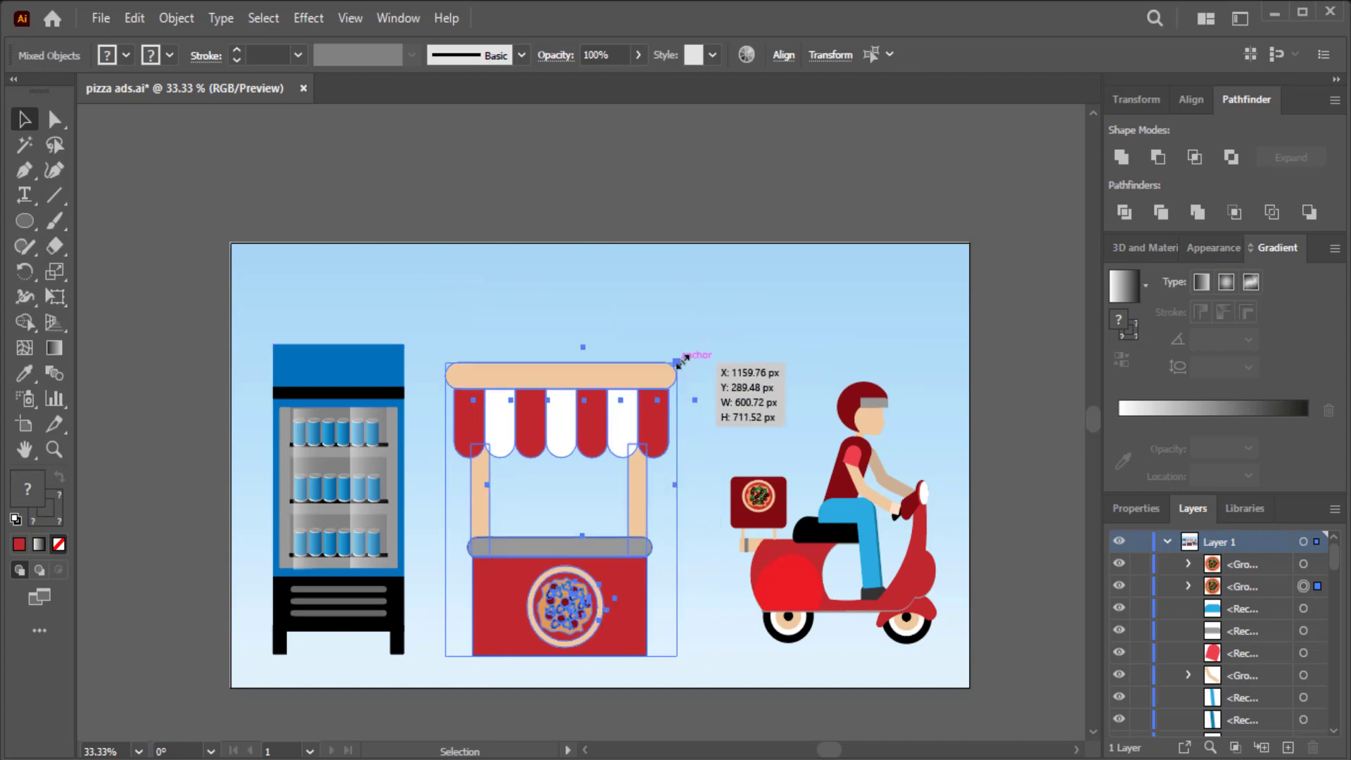
left_click_drag(553, 618, 519, 611)
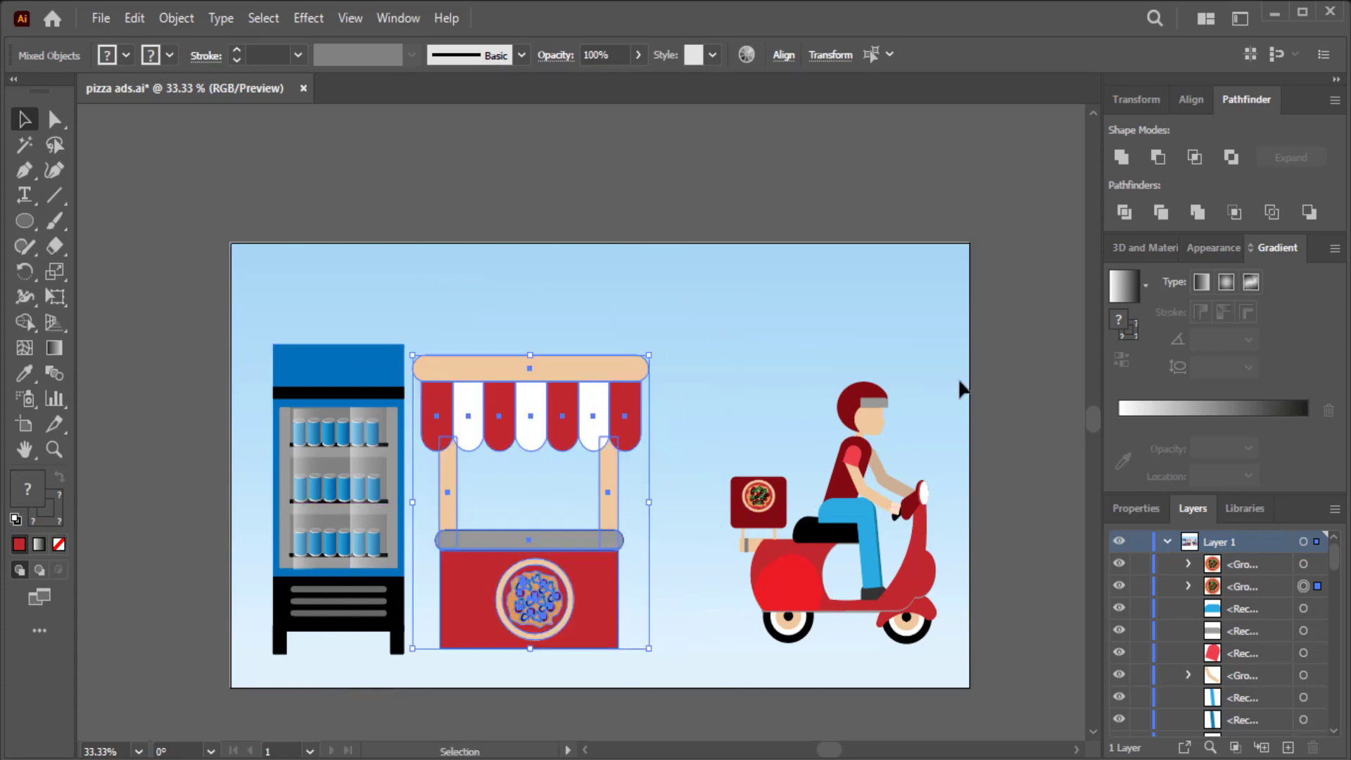
- Scale down the scooter rider and select it for repositioning
left_click(711, 628)
left_click_drag(942, 373, 919, 407)
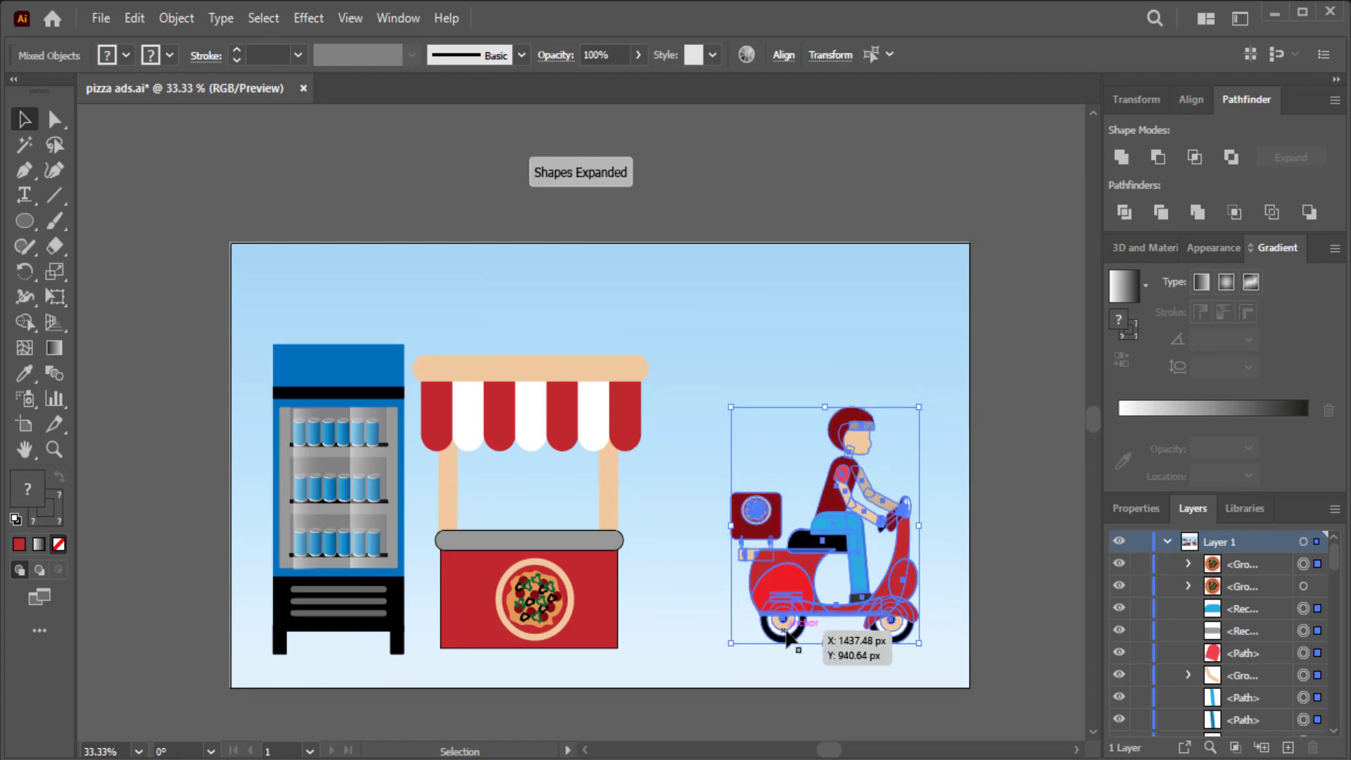
left_click(809, 634)
- Shift the scooter left and add an oval head in the post's tan colour between the stall posts
left_click_drag(781, 635, 752, 637)
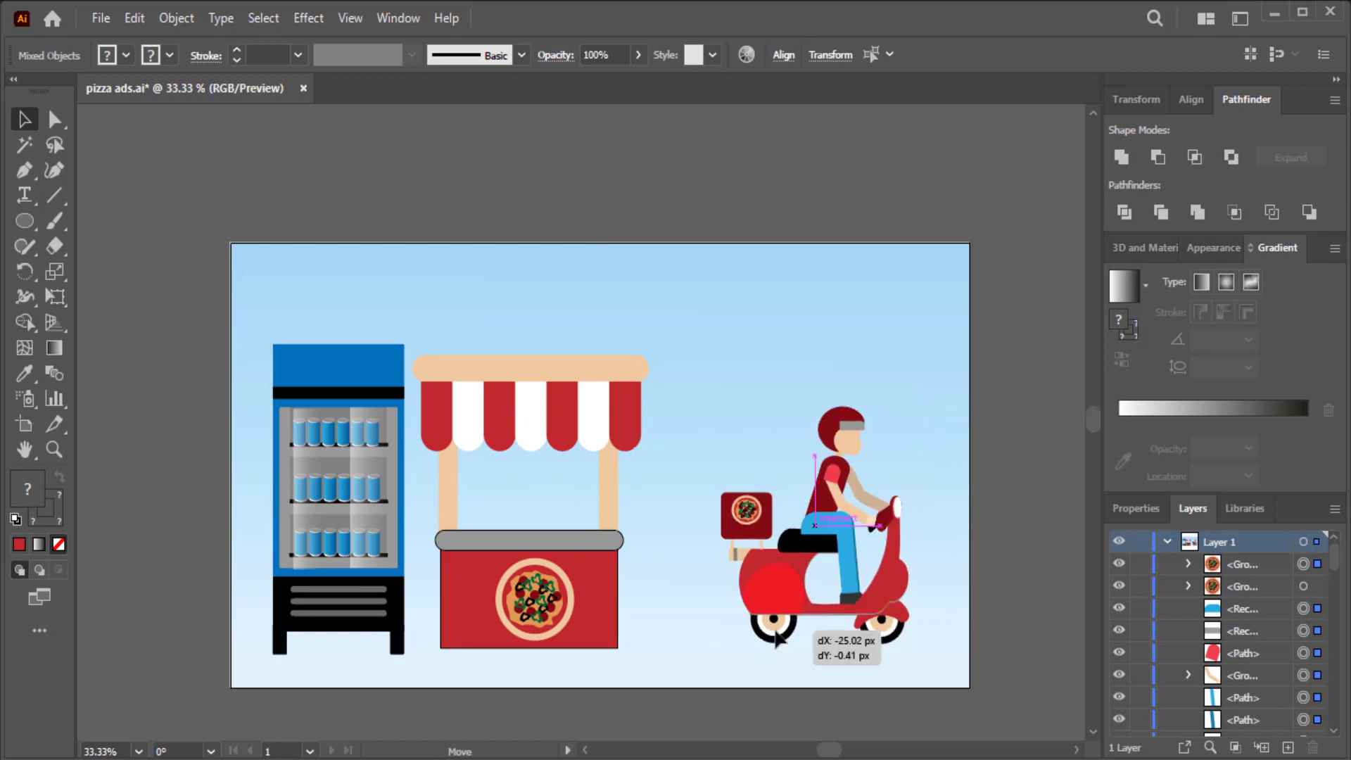
left_click(843, 265)
key("ctrl+plus")
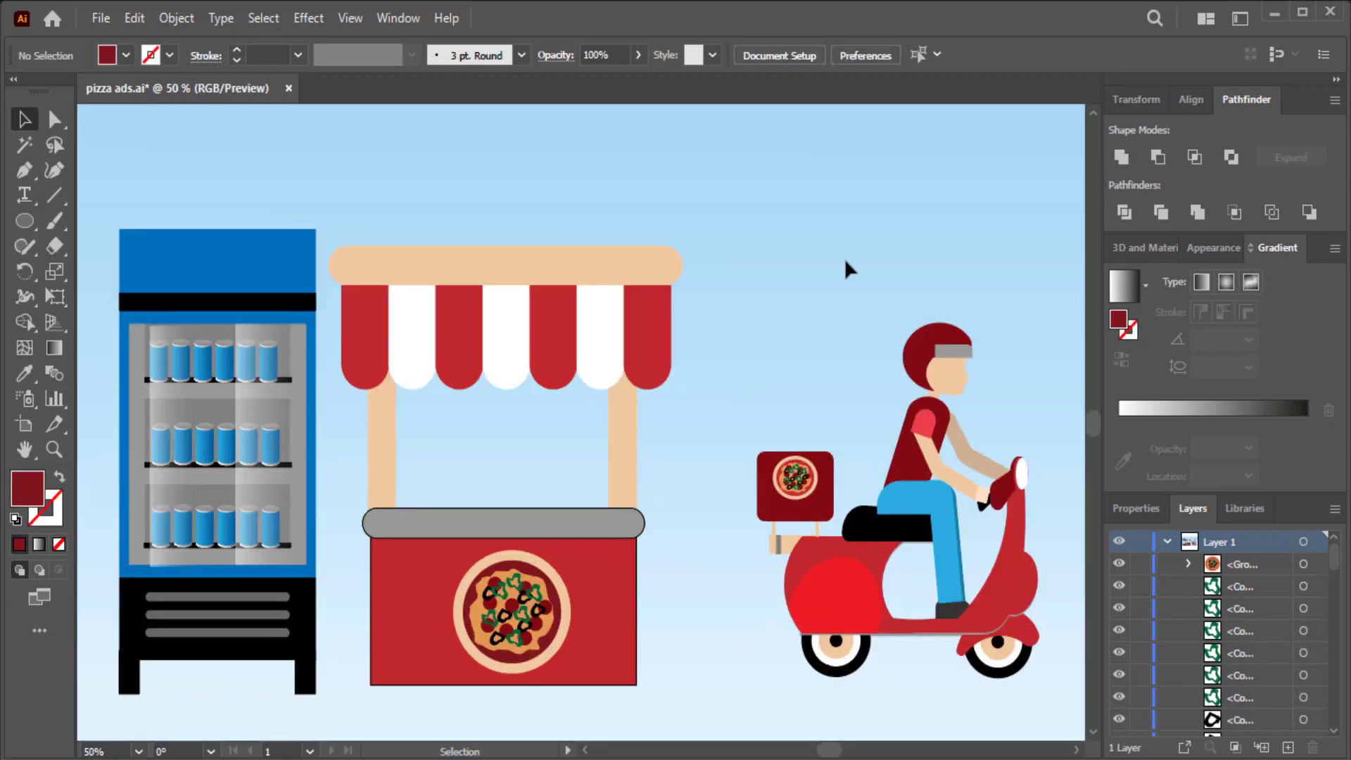
key("ctrl+plus")
key("ctrl+plus")
key("l")
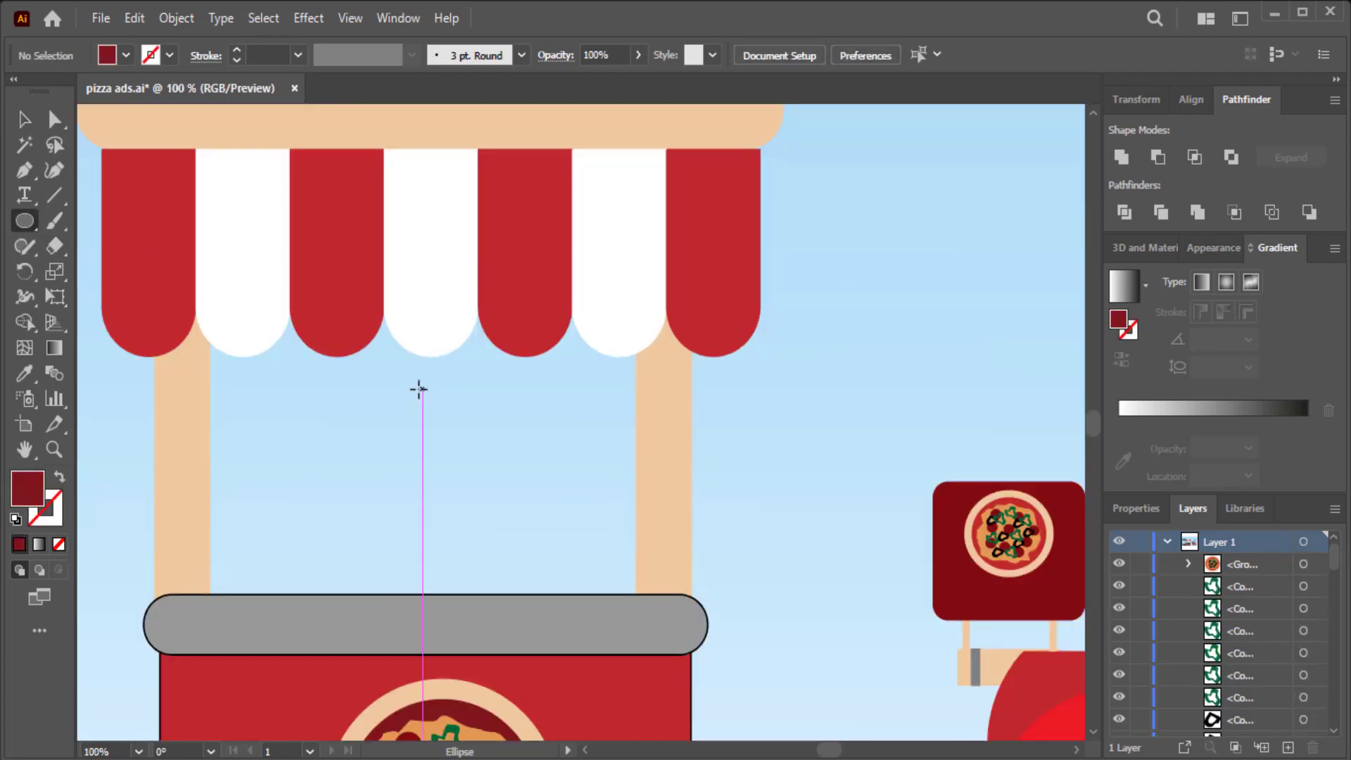
mouse_move(421, 387)
left_mouse_down()
mouse_move(358, 482)
mouse_move(411, 442)
left_mouse_up()
key("v")
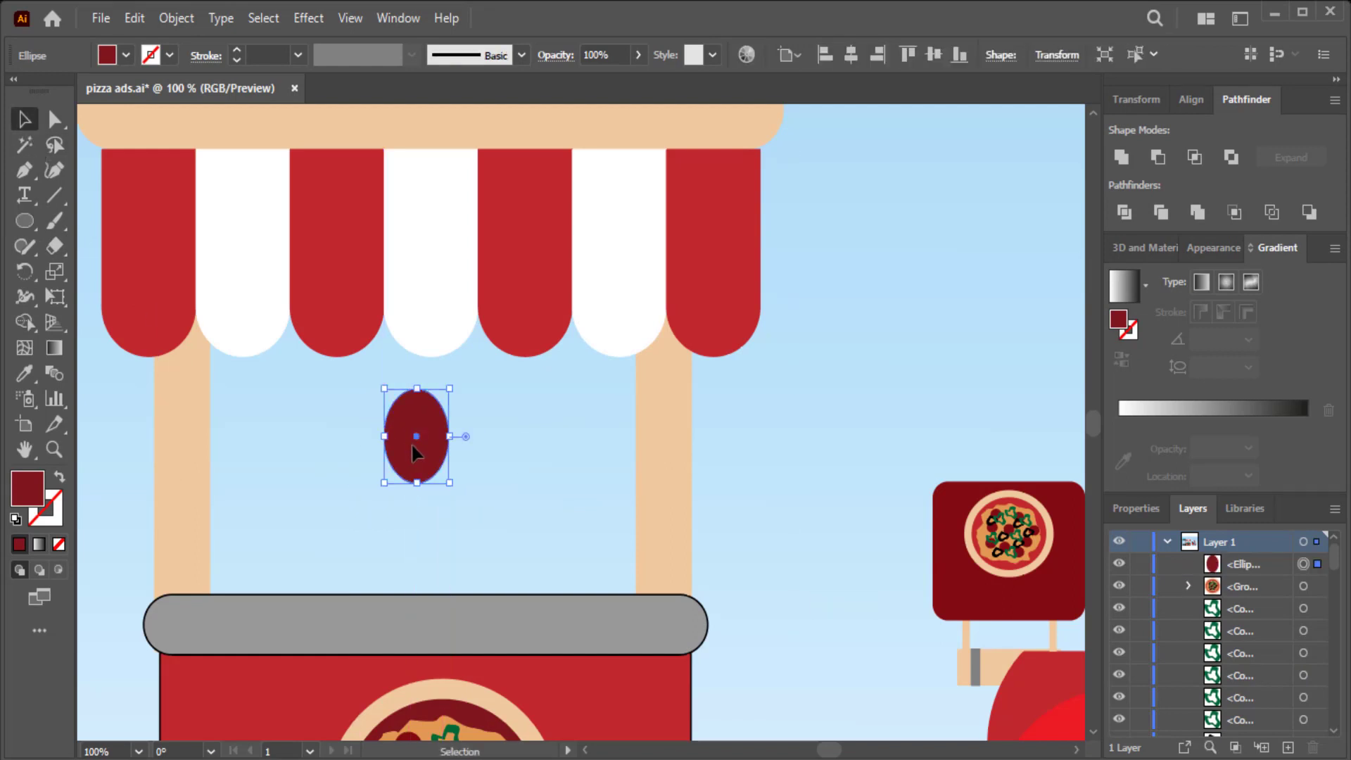
mouse_move(449, 483)
left_mouse_down()
mouse_move(457, 497)
mouse_move(433, 445)
left_mouse_up()
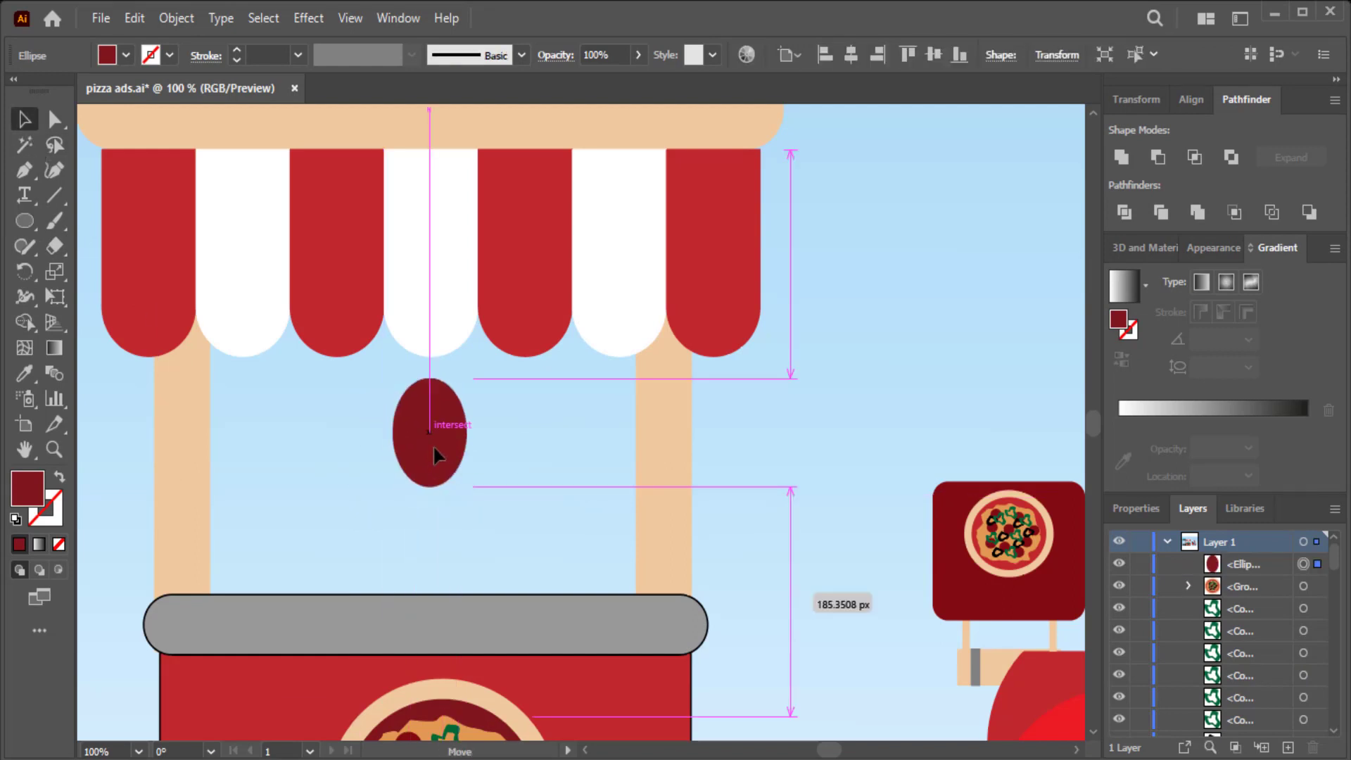
left_click(25, 374)
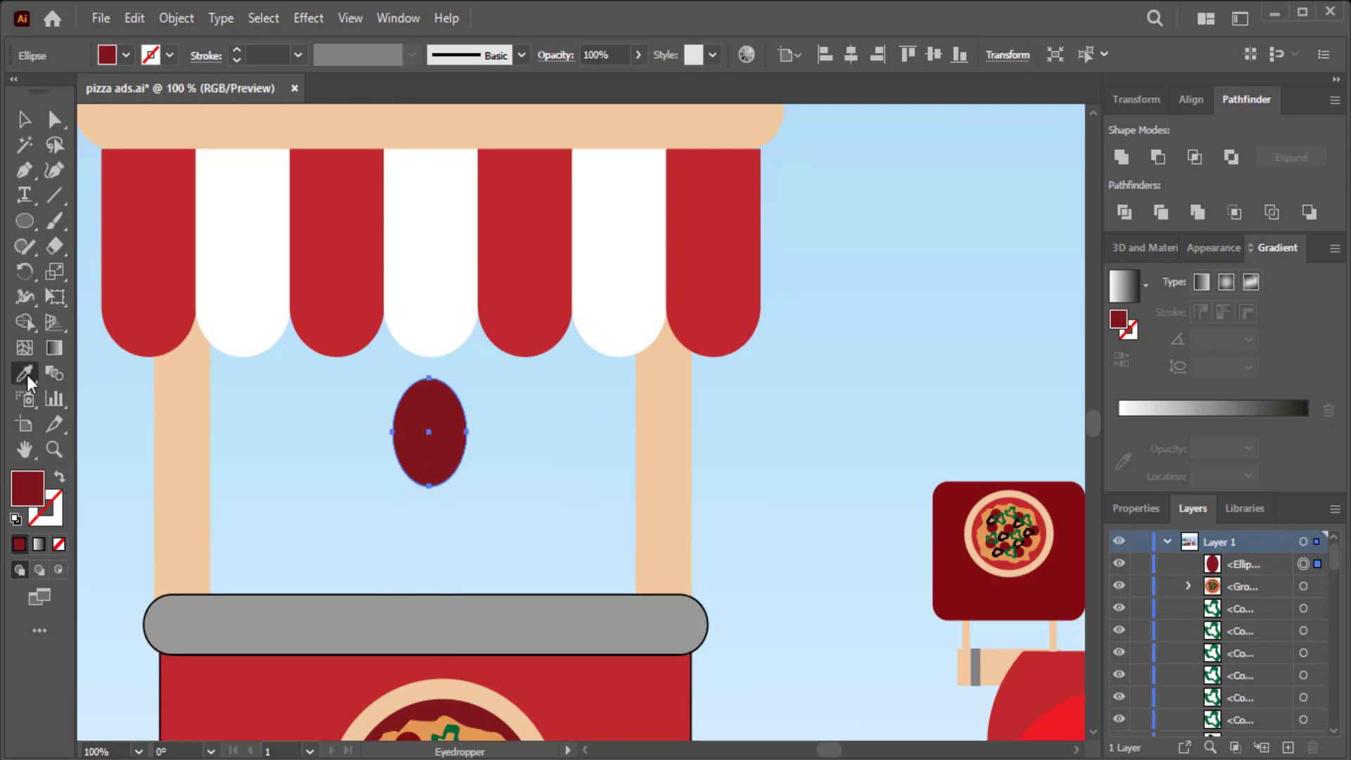
left_click(180, 386)
key("v")
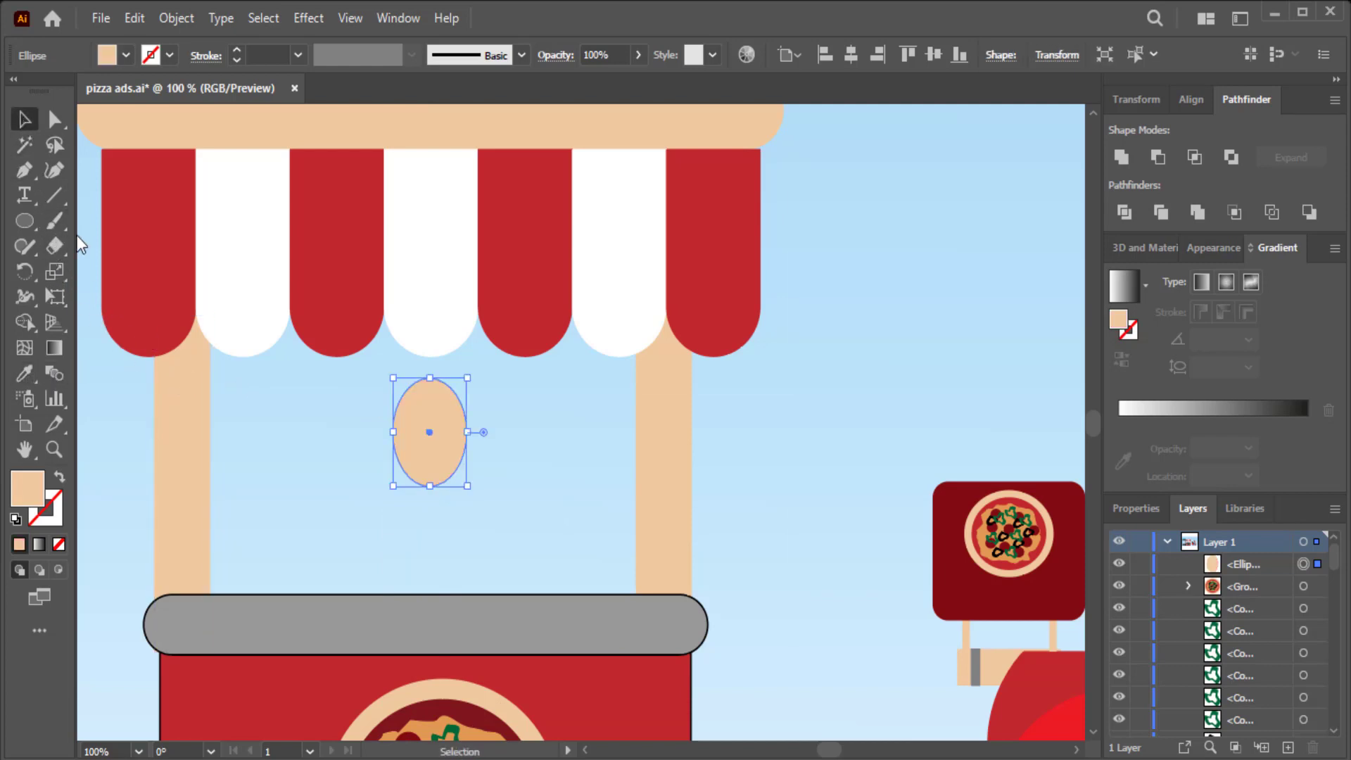
left_click_drag(426, 437, 378, 436)
left_click(634, 377)
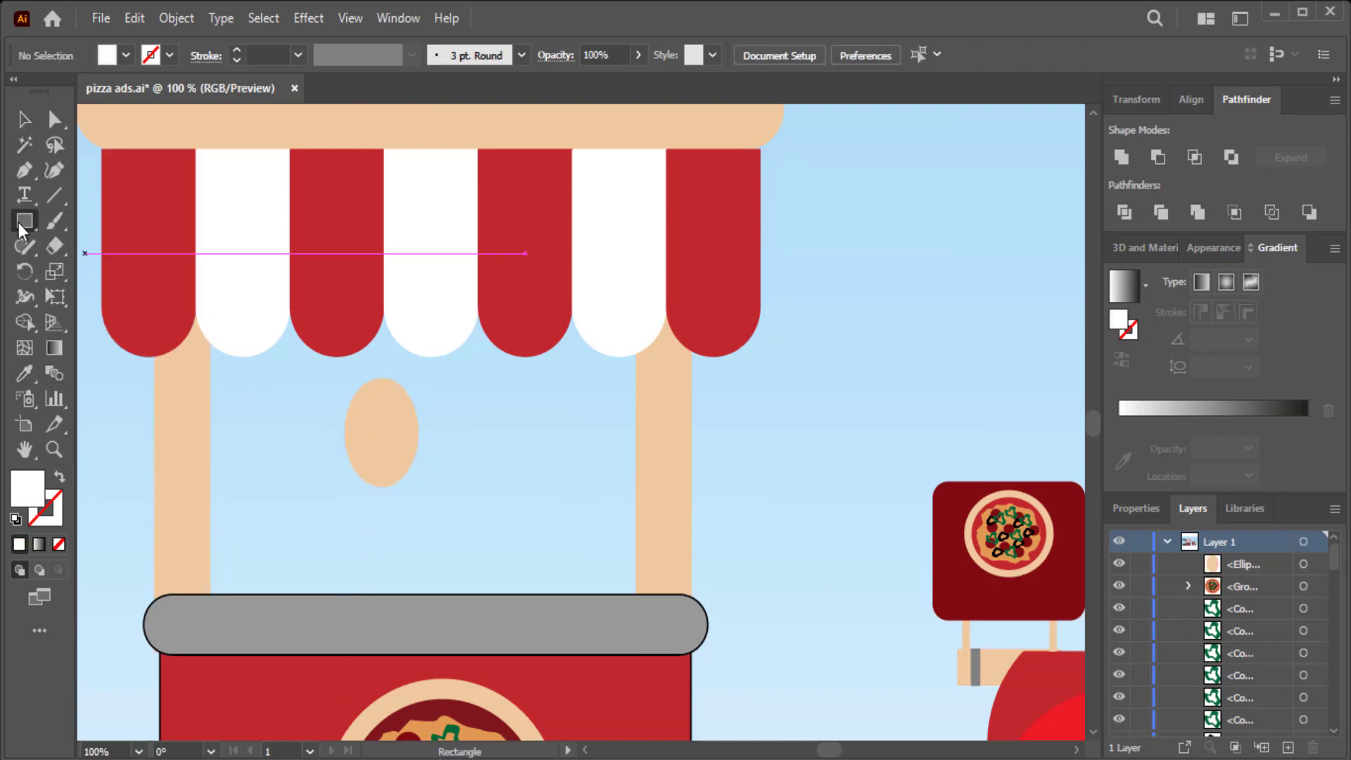
- Cut a white ellipse with a raised copy into a narrow crescent and fill it light grey
left_click_drag(25, 221, 95, 265)
left_click_drag(909, 386, 777, 425)
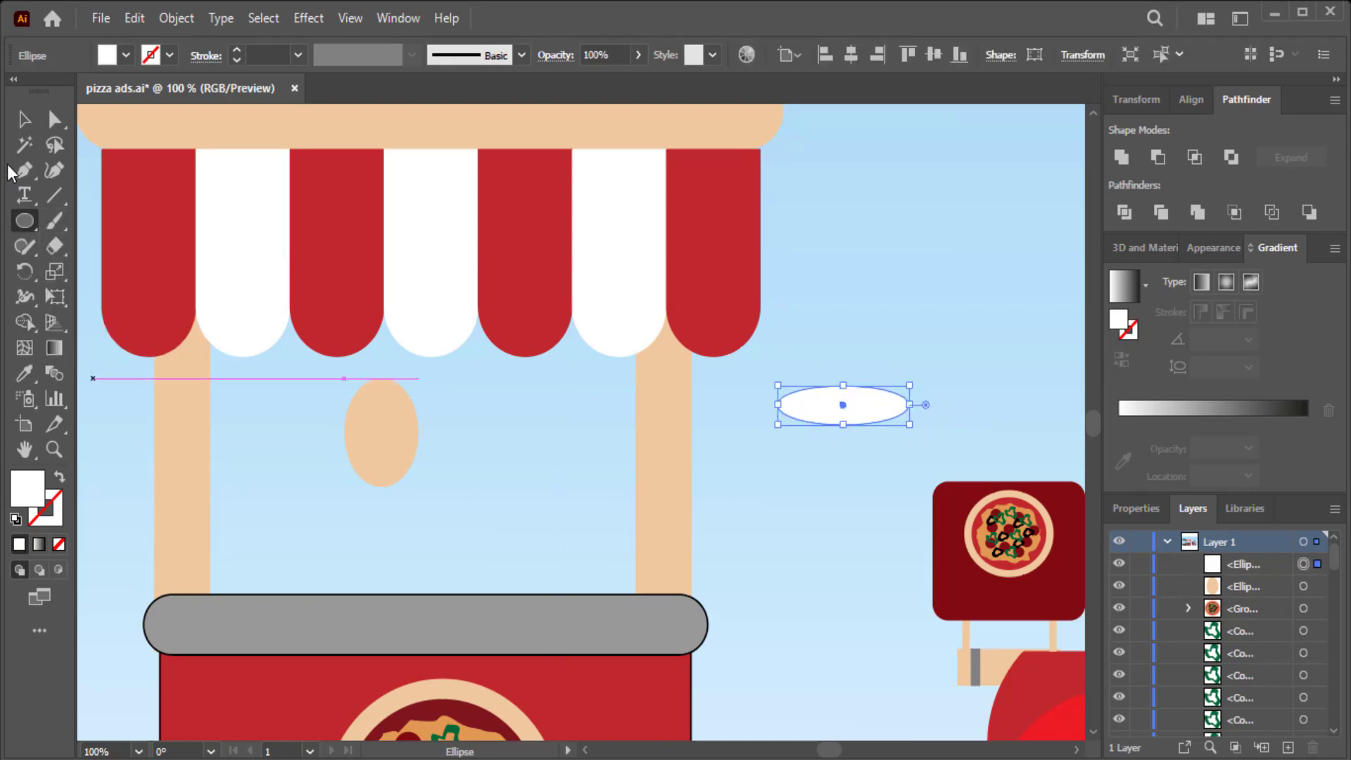
left_click(25, 120)
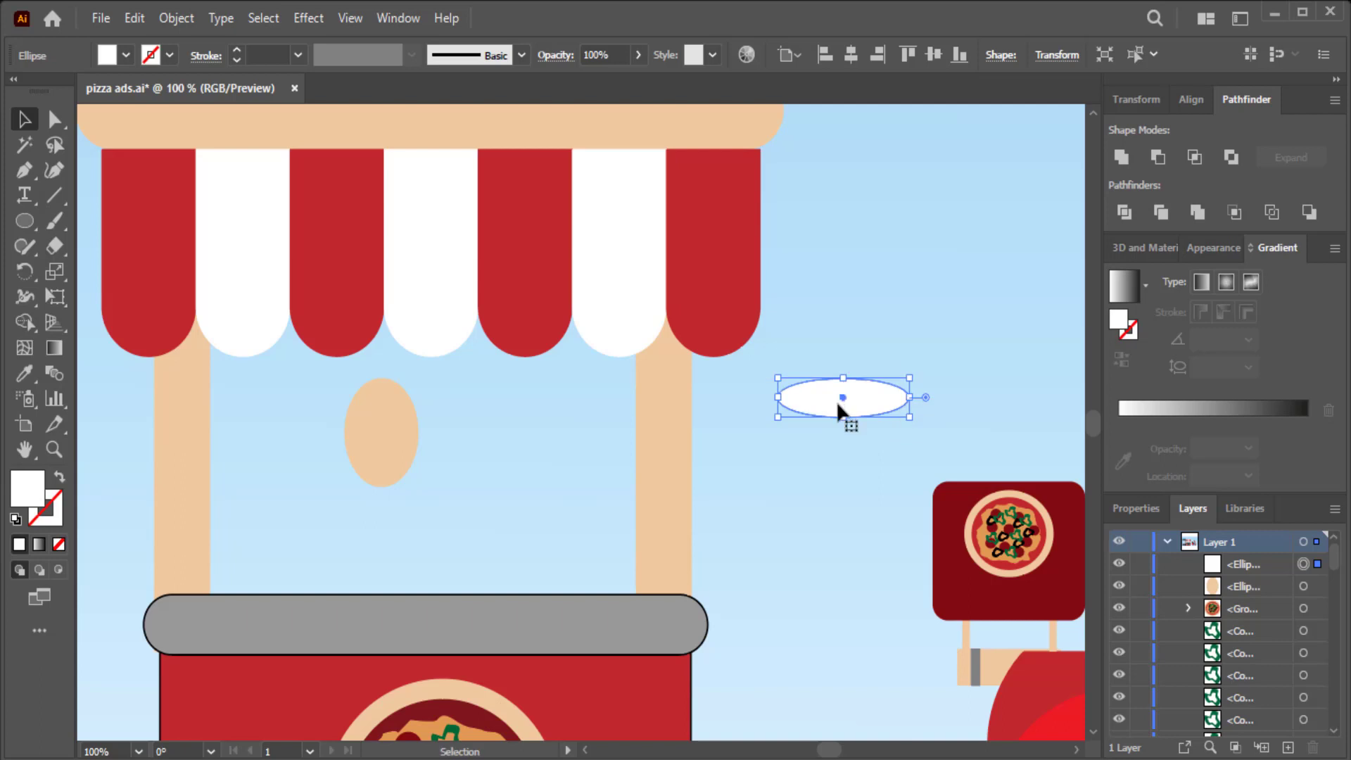
left_click_drag(837, 403, 842, 391)
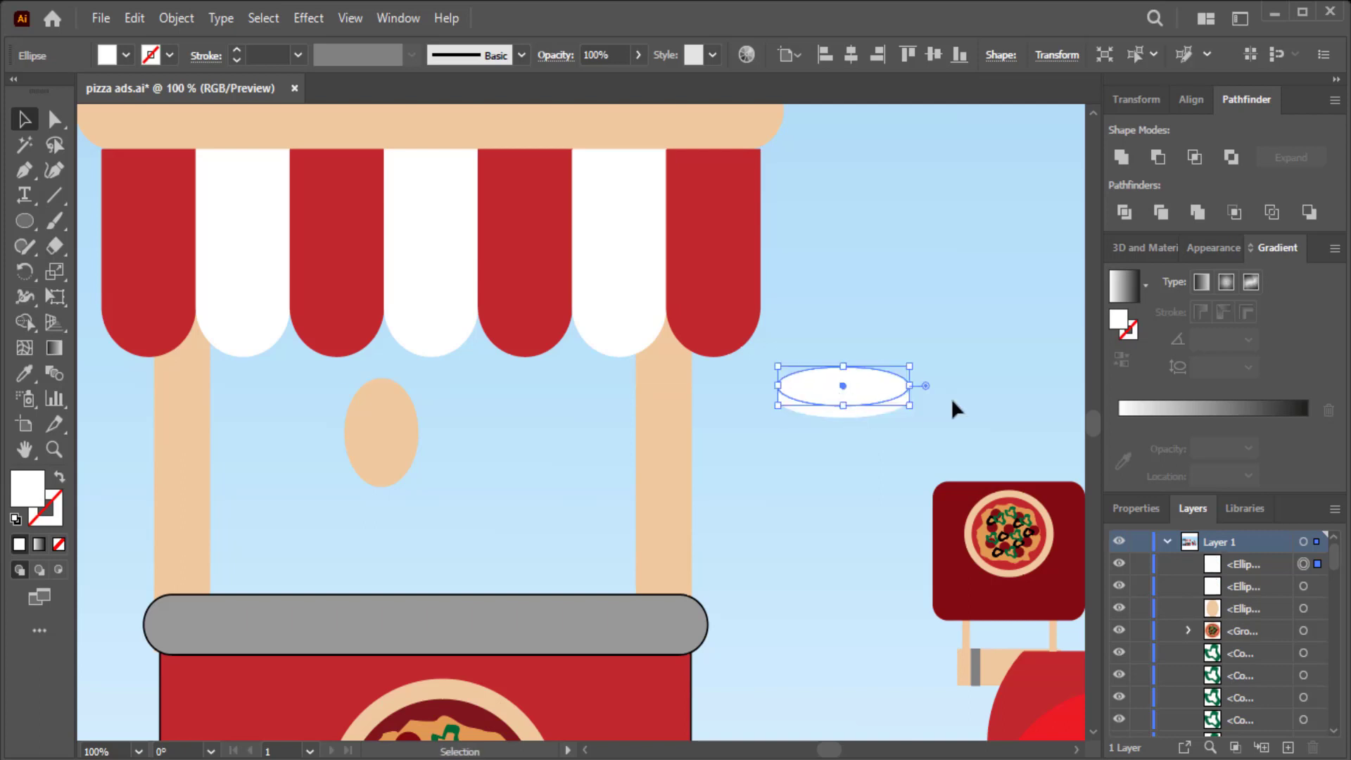
left_click(1159, 165)
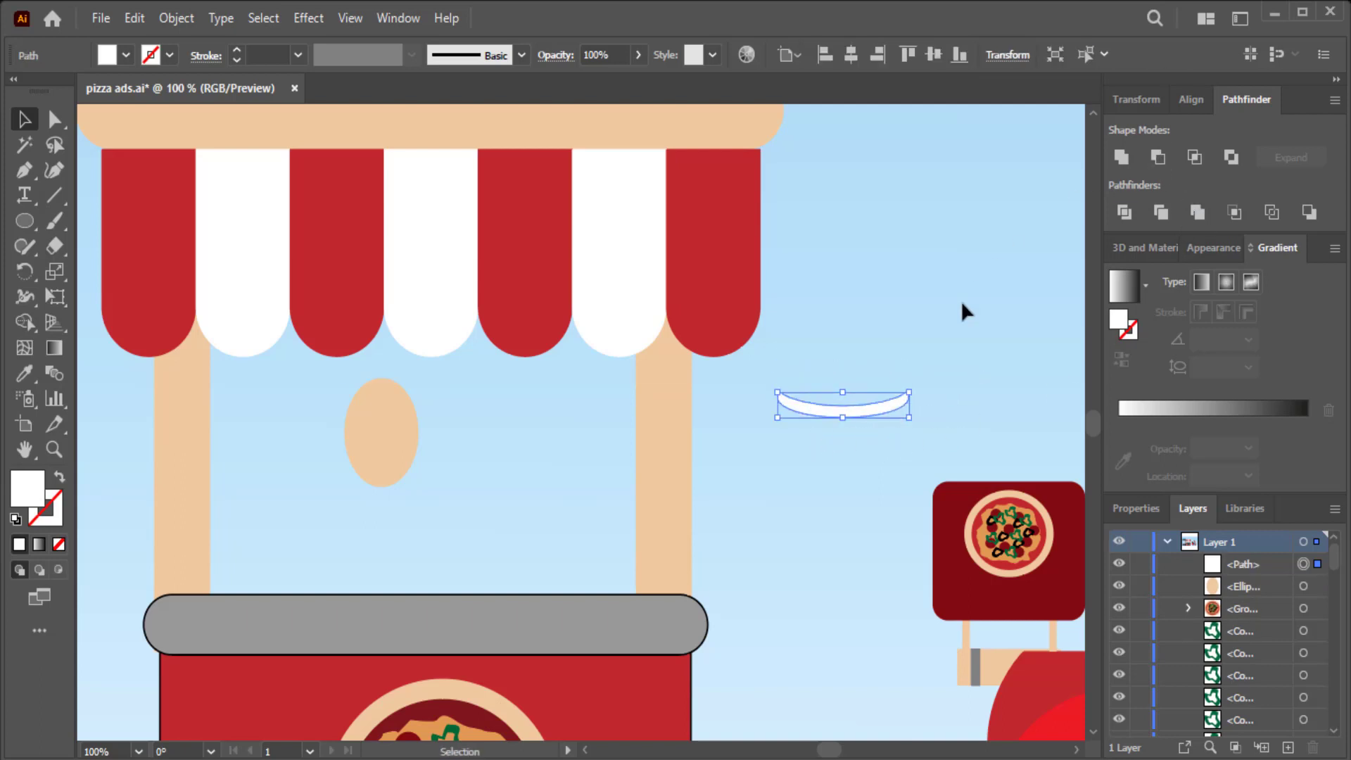
left_click(923, 401)
key("ctrl+z")
left_click_drag(909, 392, 856, 392)
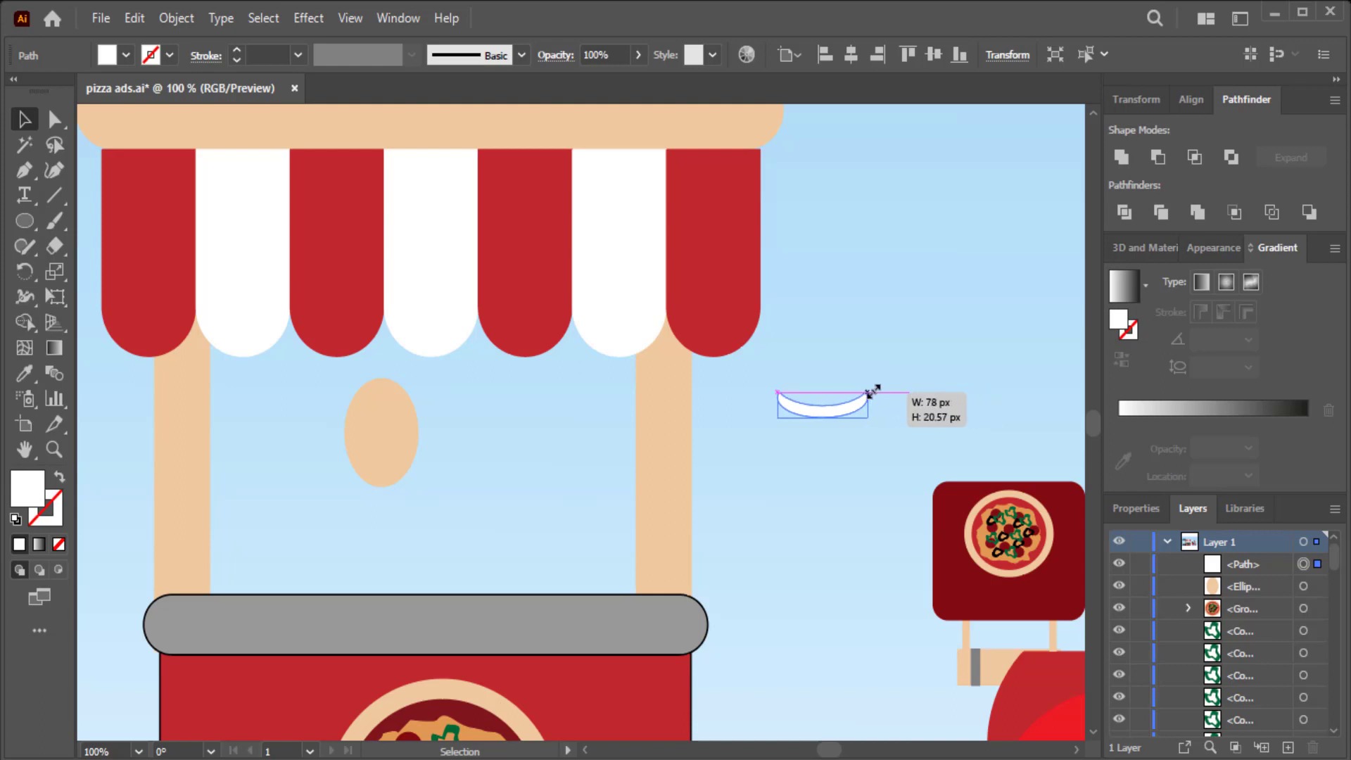
left_click(126, 55)
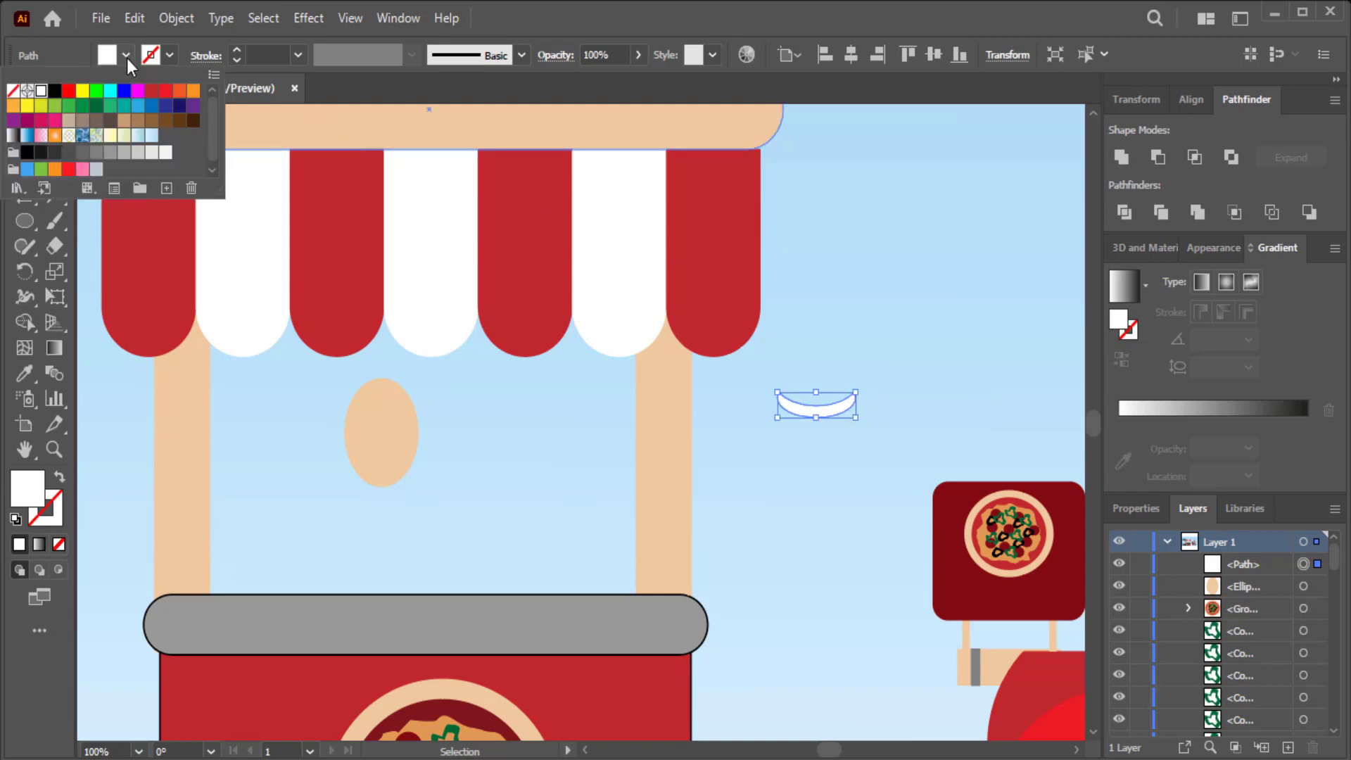
left_click(163, 153)
left_click(930, 380)
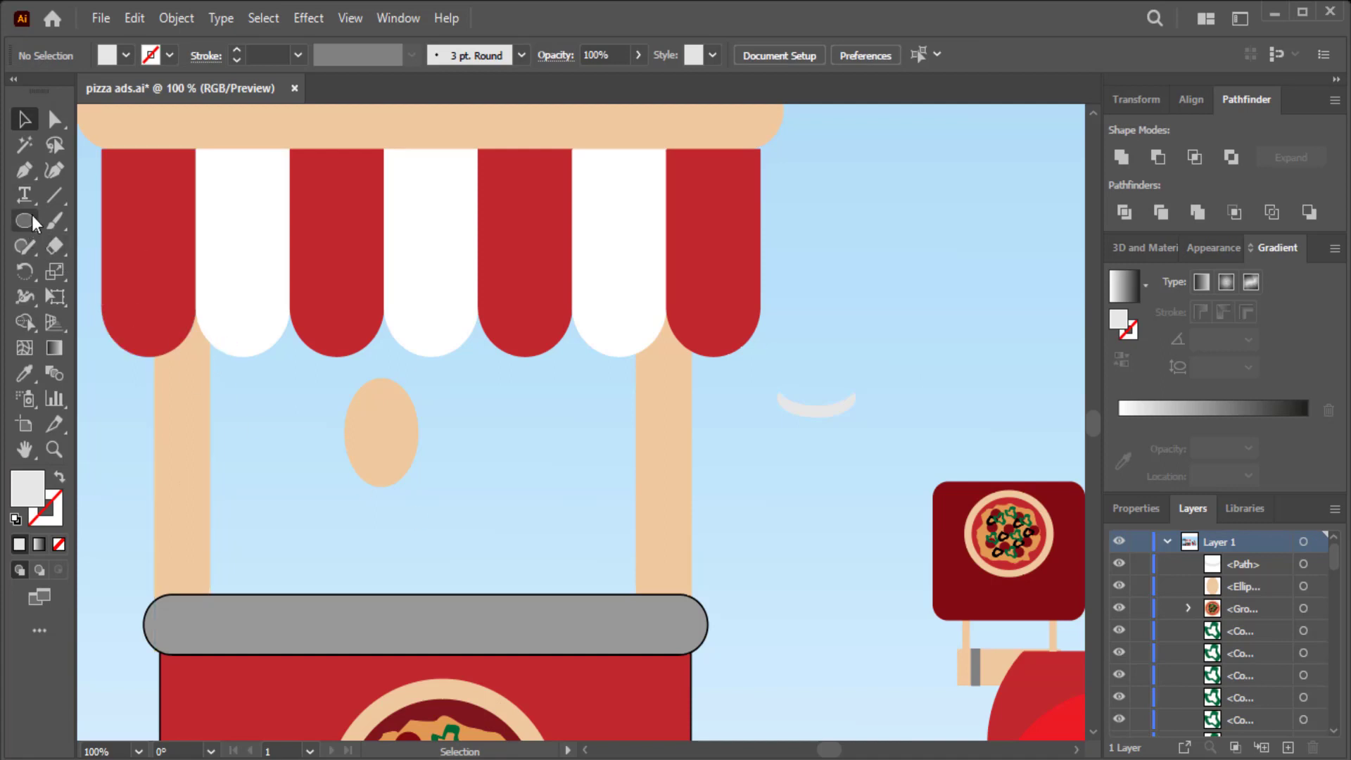
- Draw a white rectangle above the crescent and bring the crescent in front of it
left_click_drag(32, 213, 69, 221)
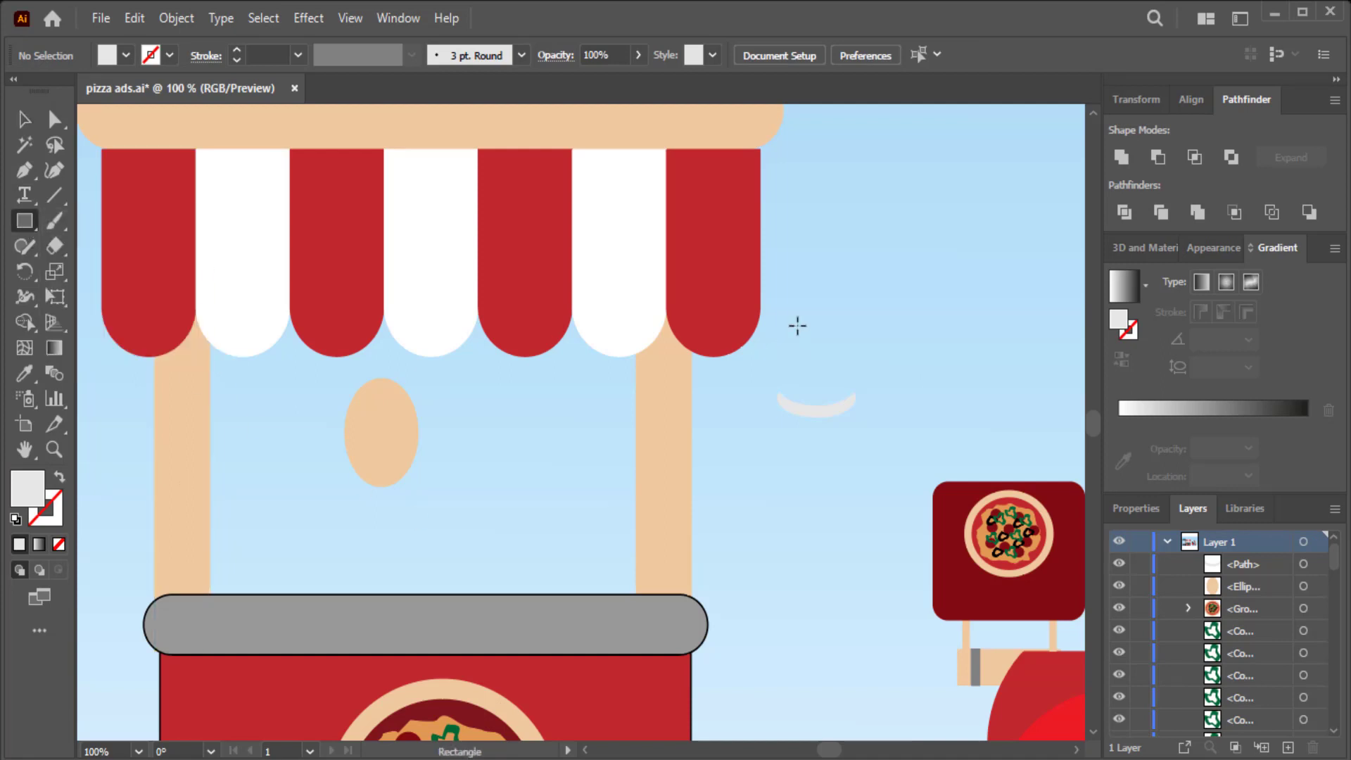
left_click_drag(863, 350, 781, 404)
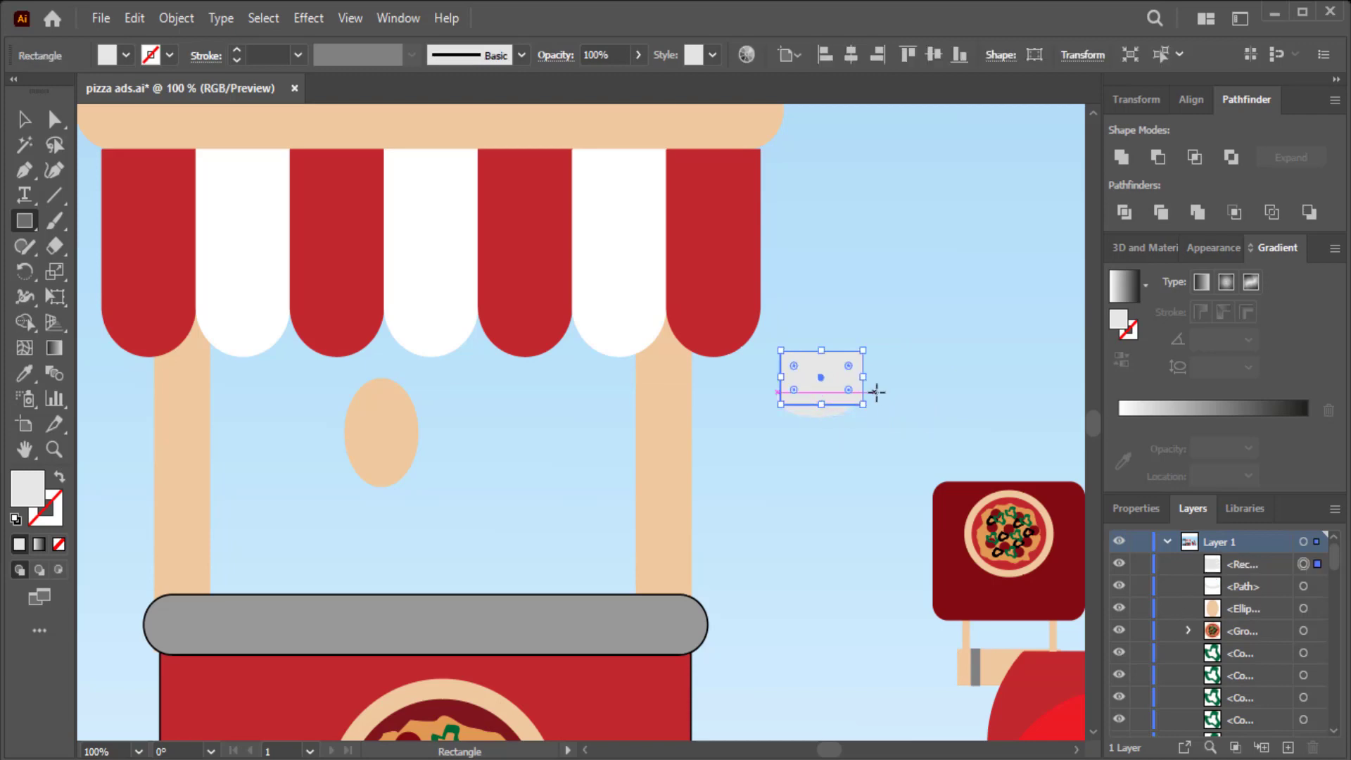
left_click_drag(863, 377, 859, 383)
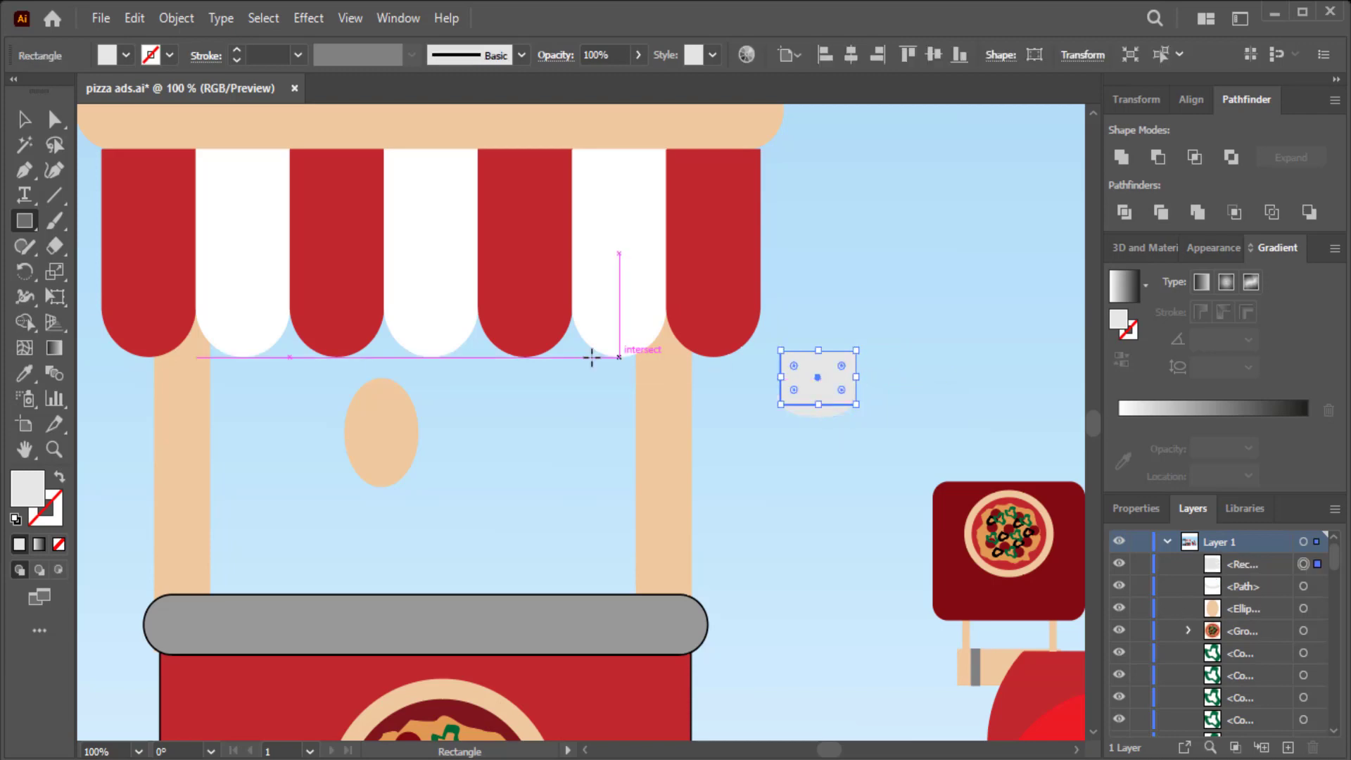
left_click(107, 55)
left_click(40, 92)
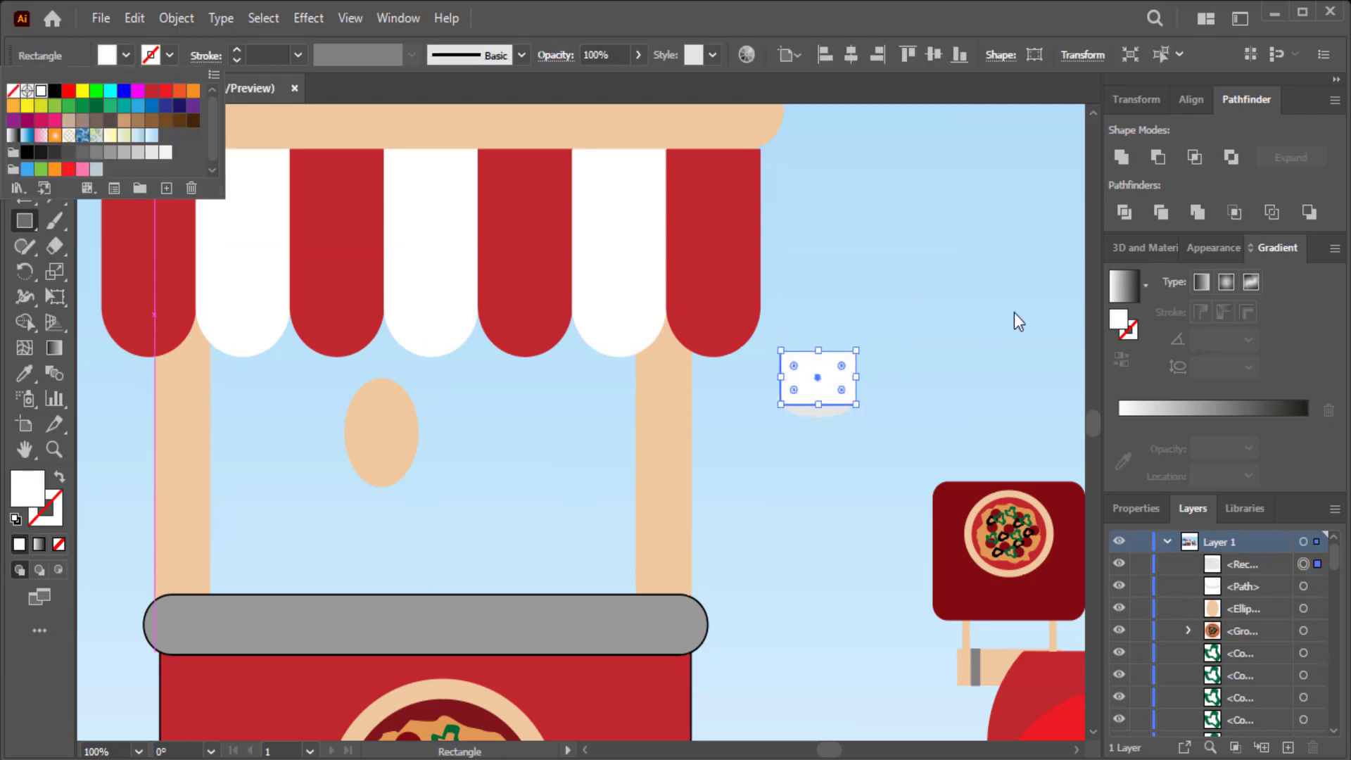
left_click(971, 323)
left_click(748, 413)
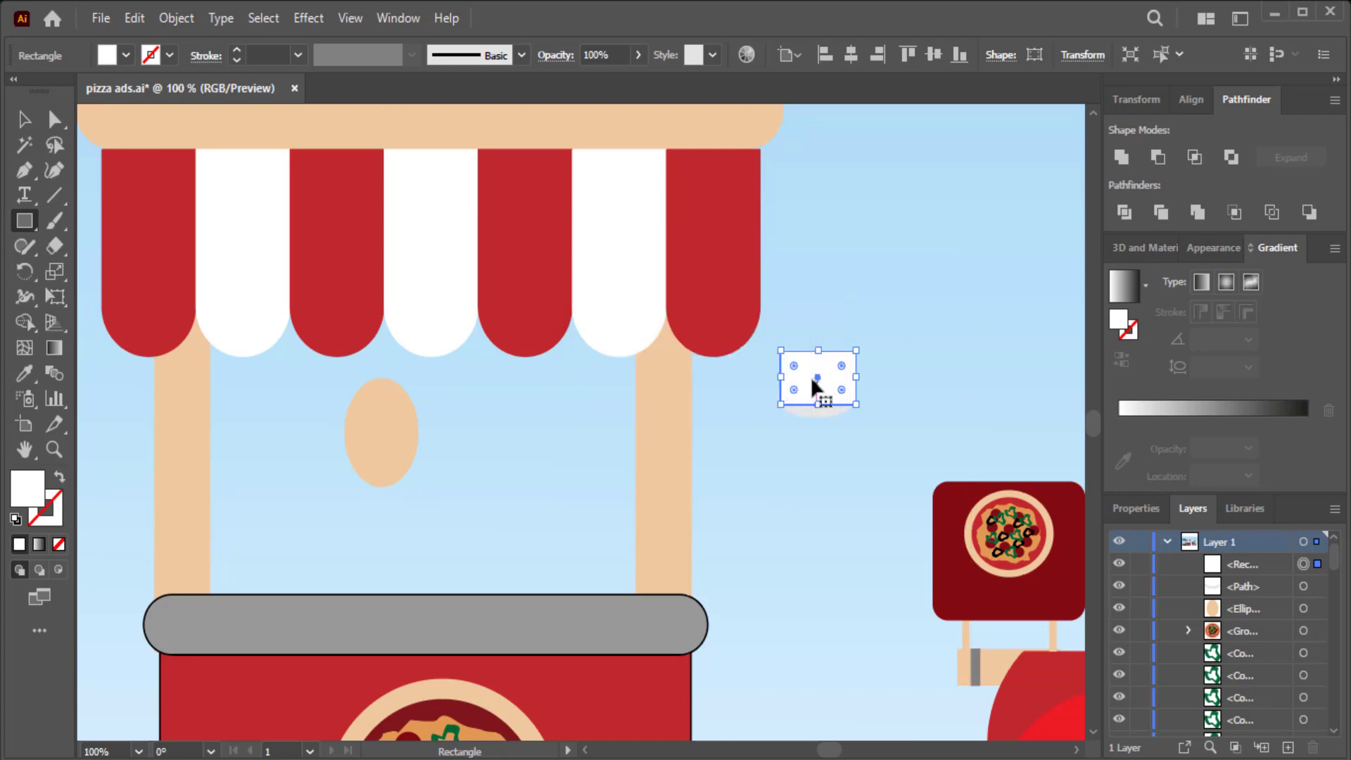
left_click(20, 121)
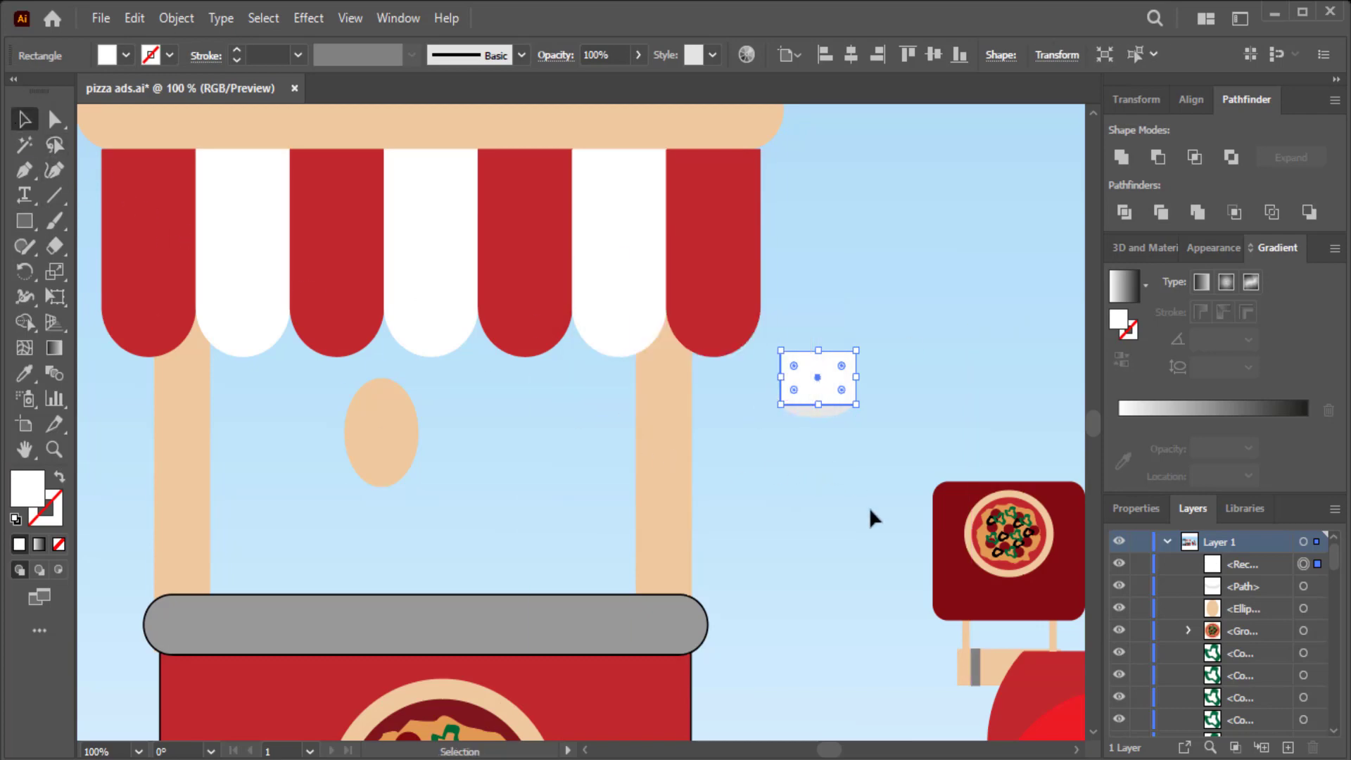
left_click(869, 507)
right_click(826, 419)
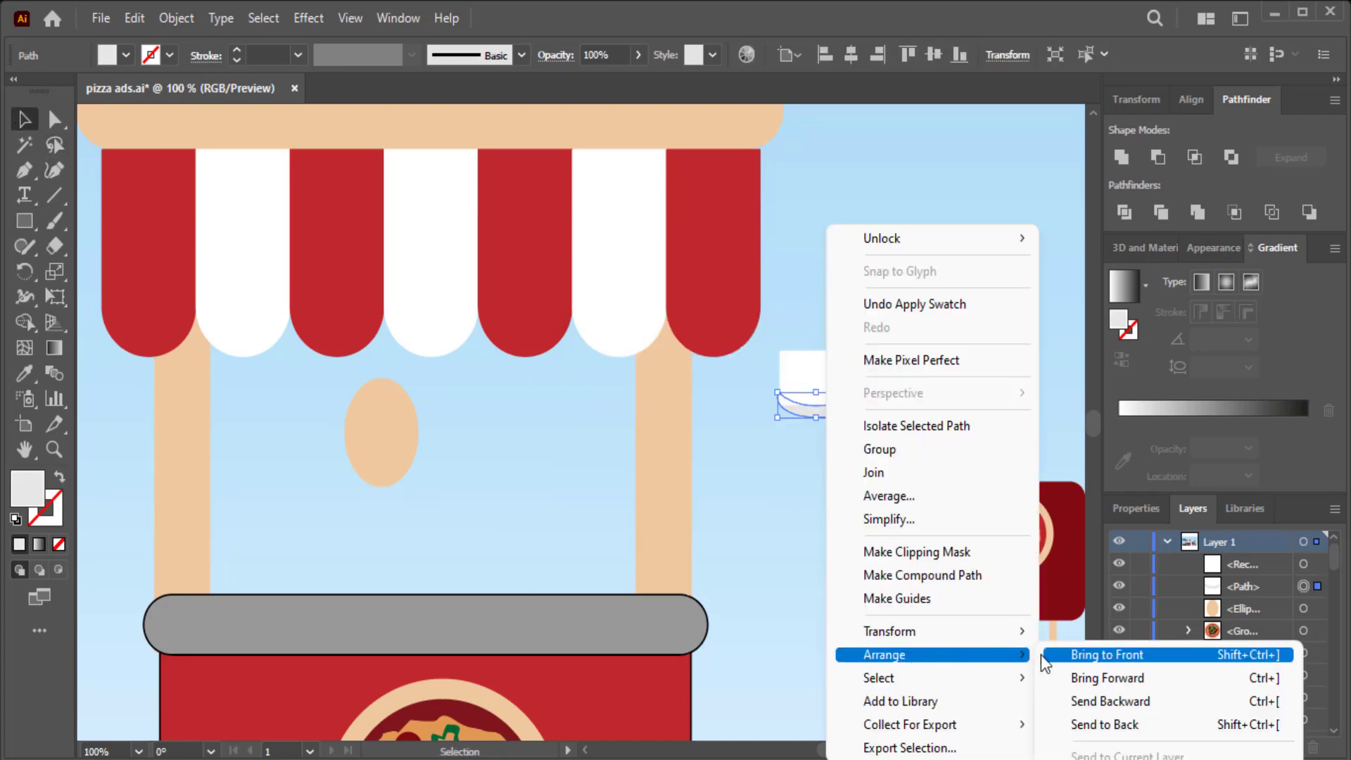
left_click(1097, 655)
- Distort the white rectangle's corners into a tapered trapezoid crown
left_click(818, 380)
left_click(55, 296)
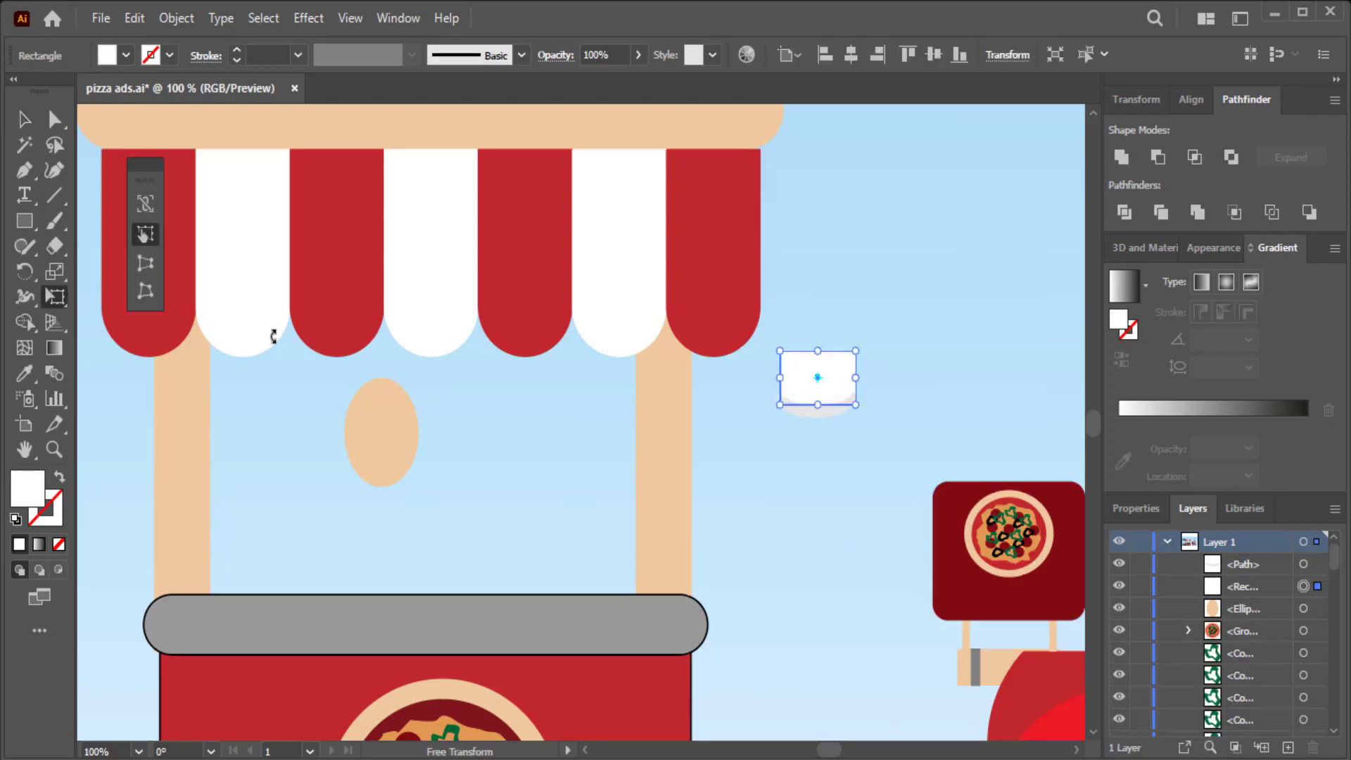
left_click(146, 291)
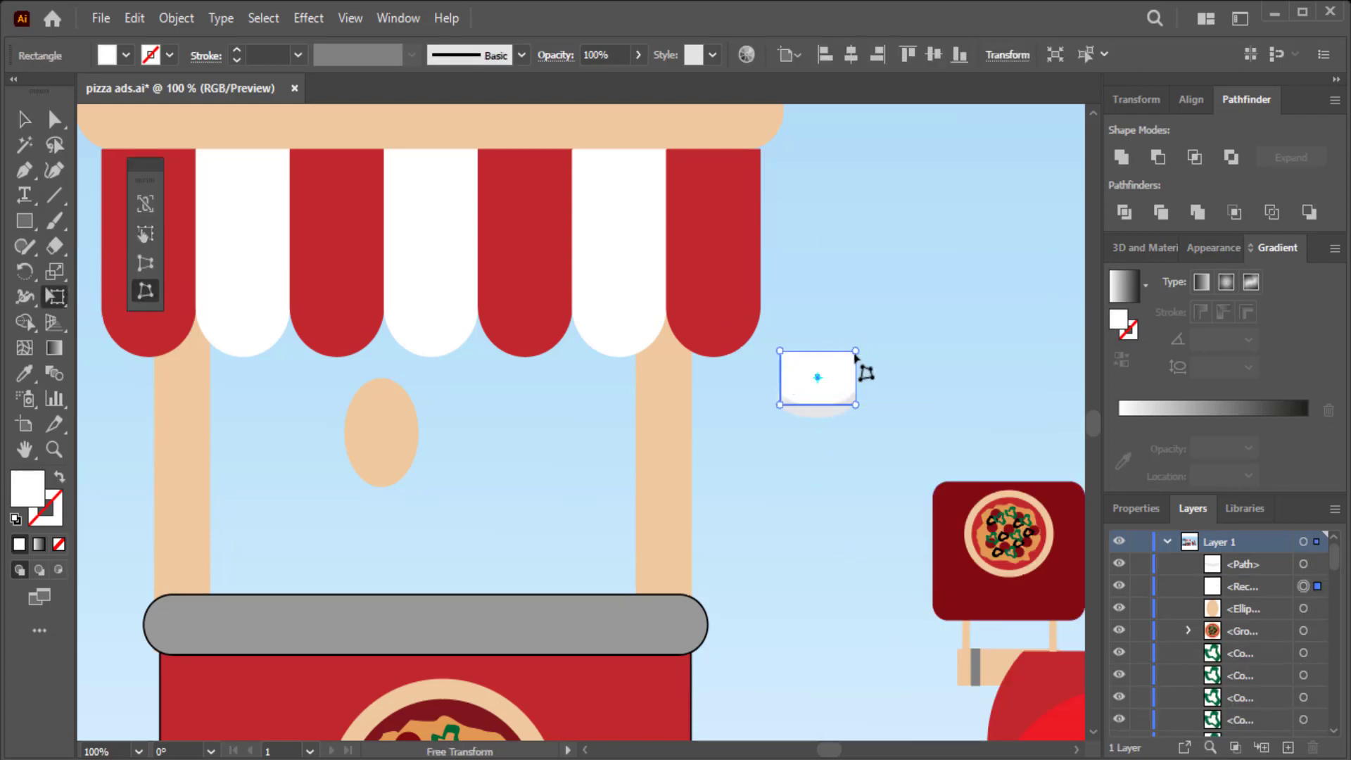
left_click_drag(855, 356, 850, 351)
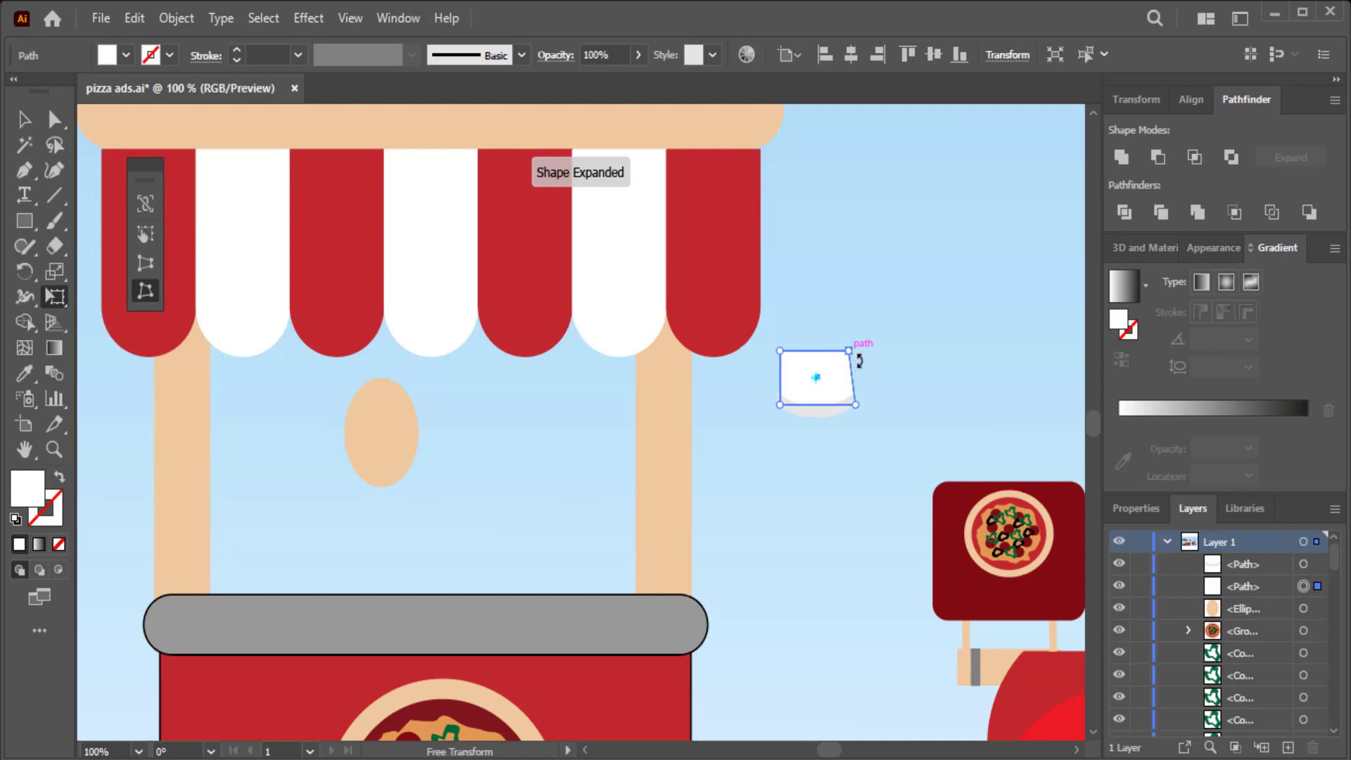
key("ctrl+z")
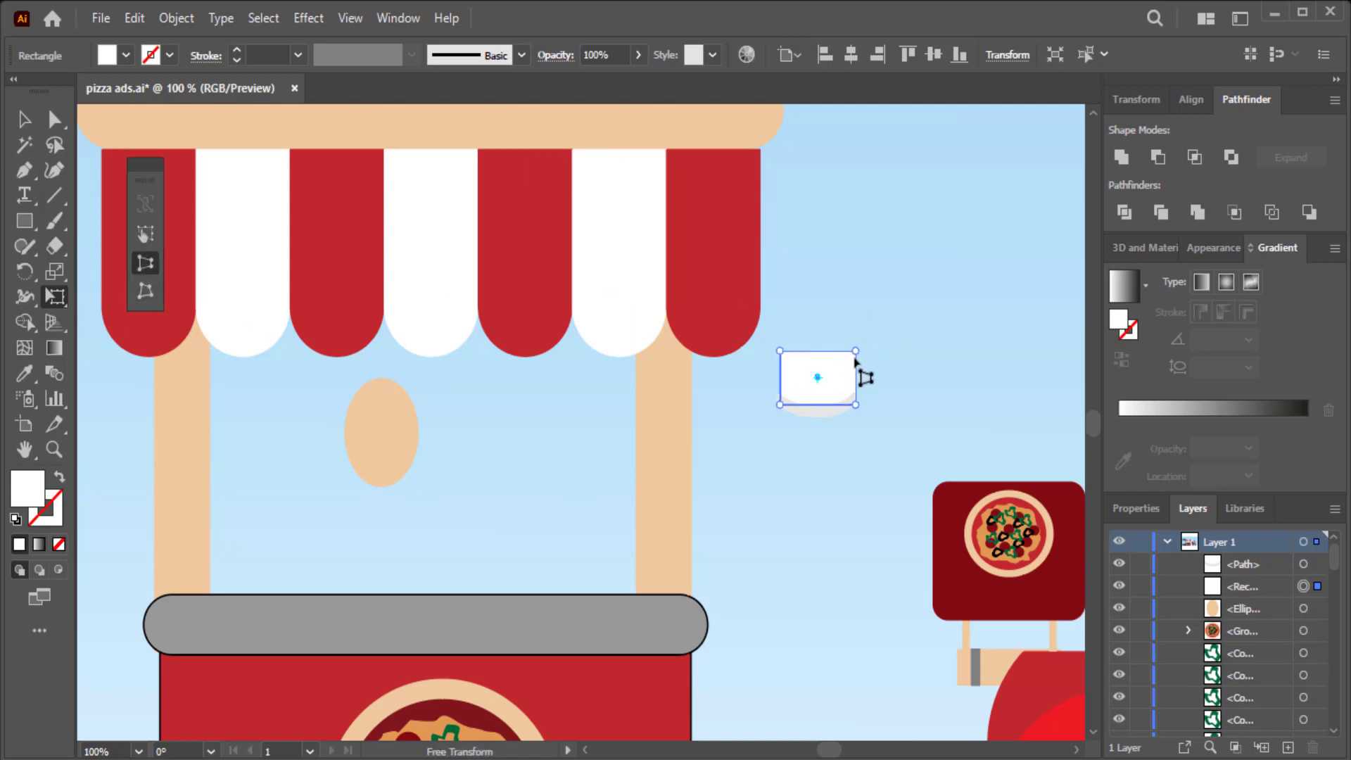
left_click_drag(856, 351, 868, 351)
left_click(23, 122)
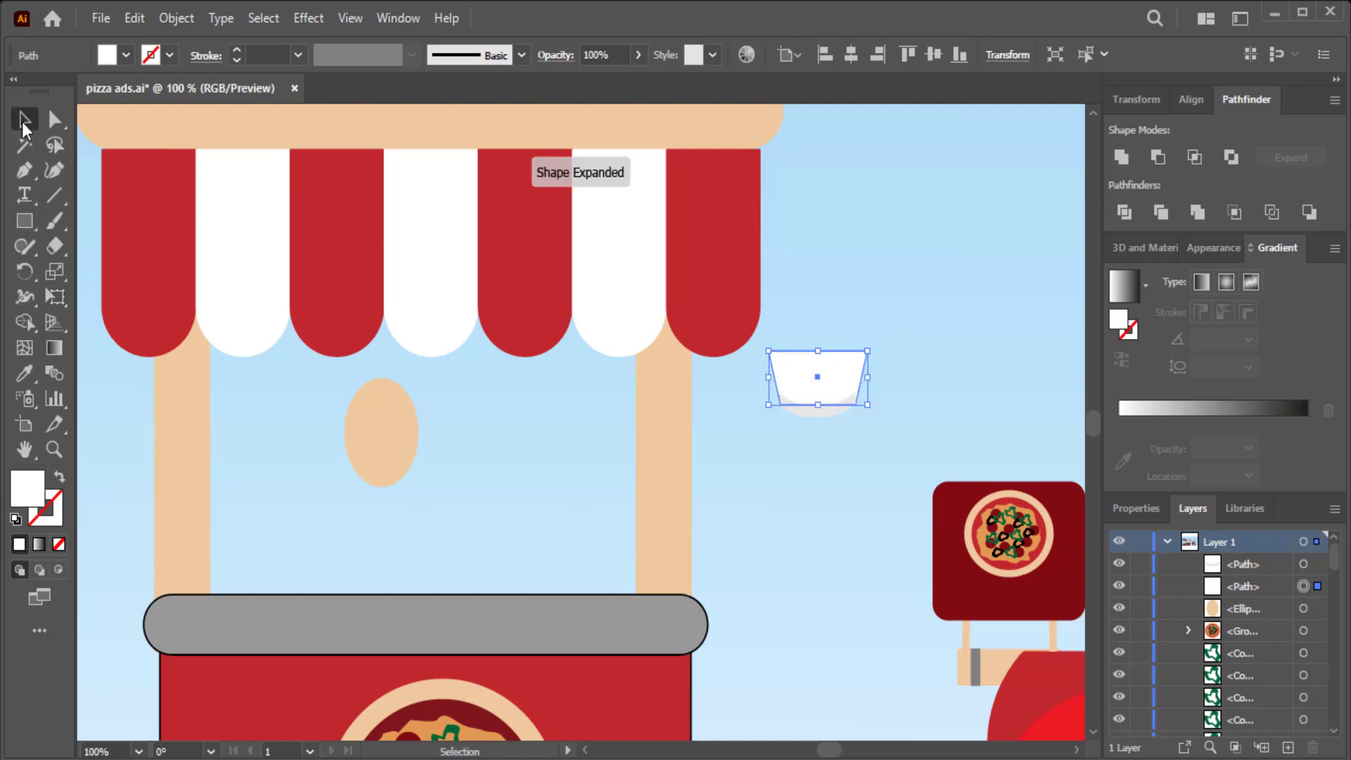
left_click(750, 528)
- Resize the grey ellipse to fit under the crown and make it white
left_click(841, 411)
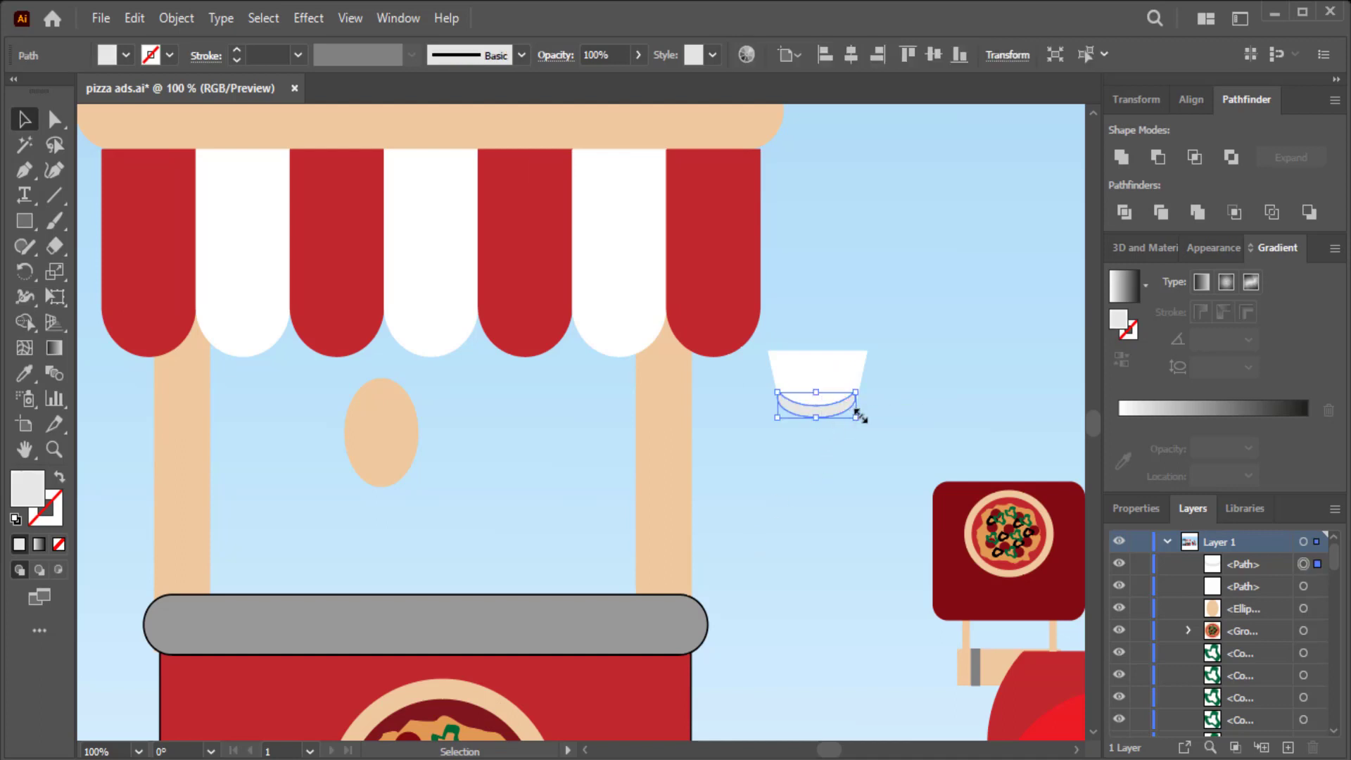
left_click_drag(857, 418, 861, 417)
left_click(875, 459)
left_click(836, 418)
left_click_drag(778, 418, 777, 421)
key("Up")
key("Up")
key("Up")
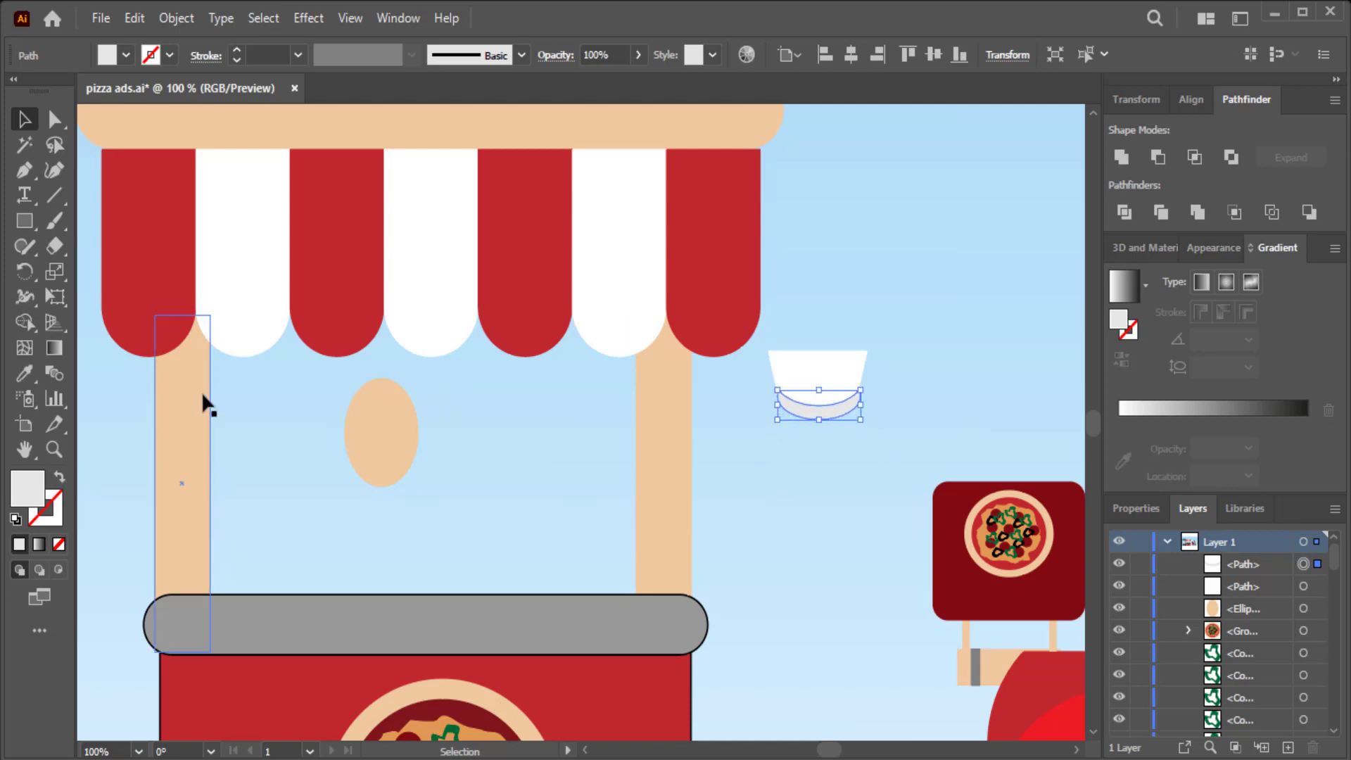
left_click(28, 371)
left_click(805, 367)
key("v")
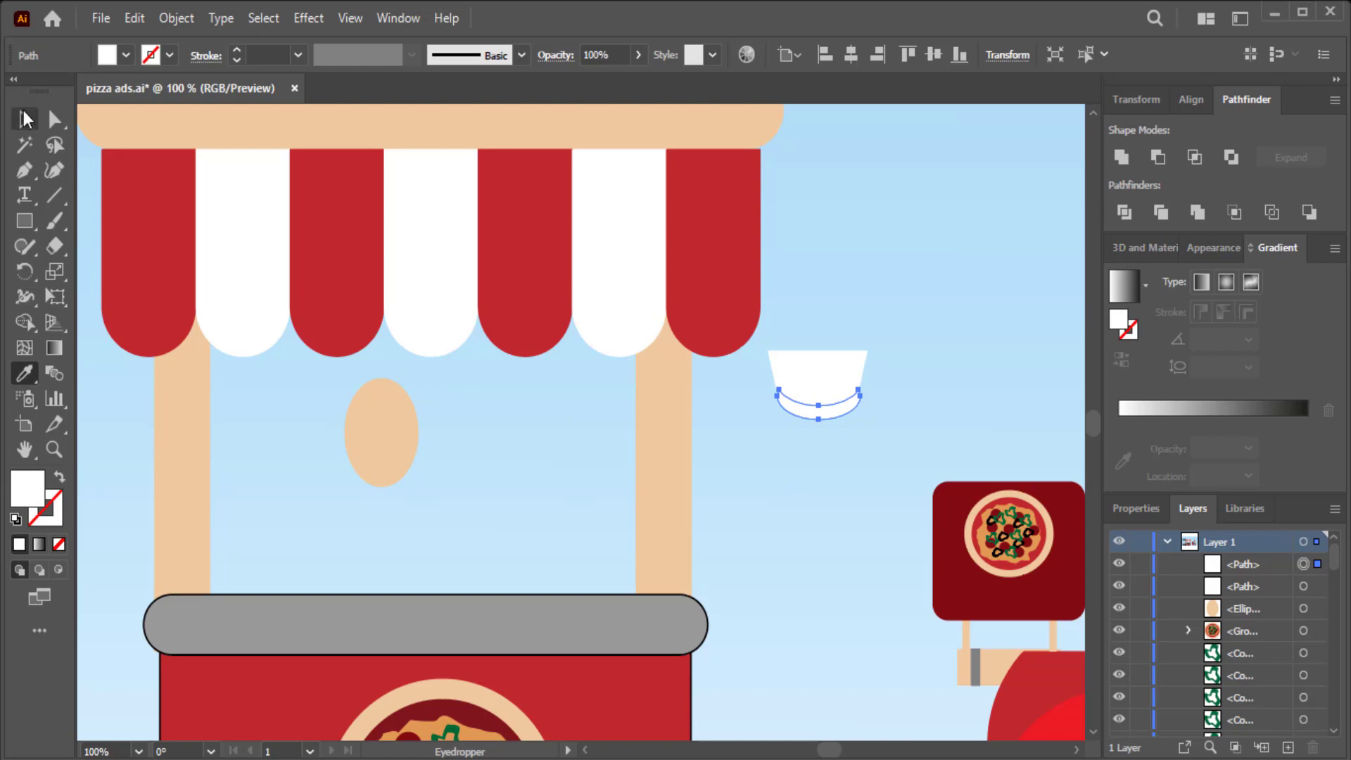
left_click(833, 508)
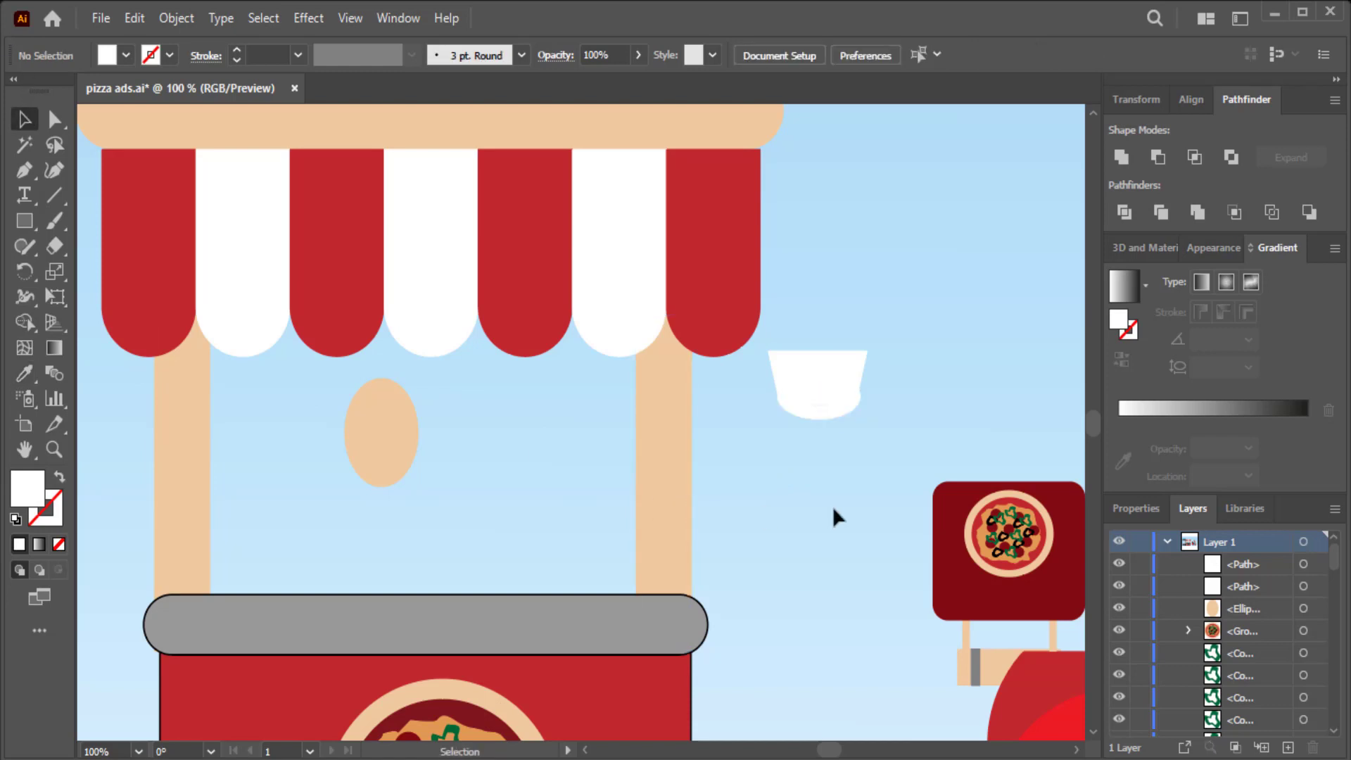
- Give the white ellipse band a black 0.25 pt outline
left_click(818, 417)
left_click(169, 55)
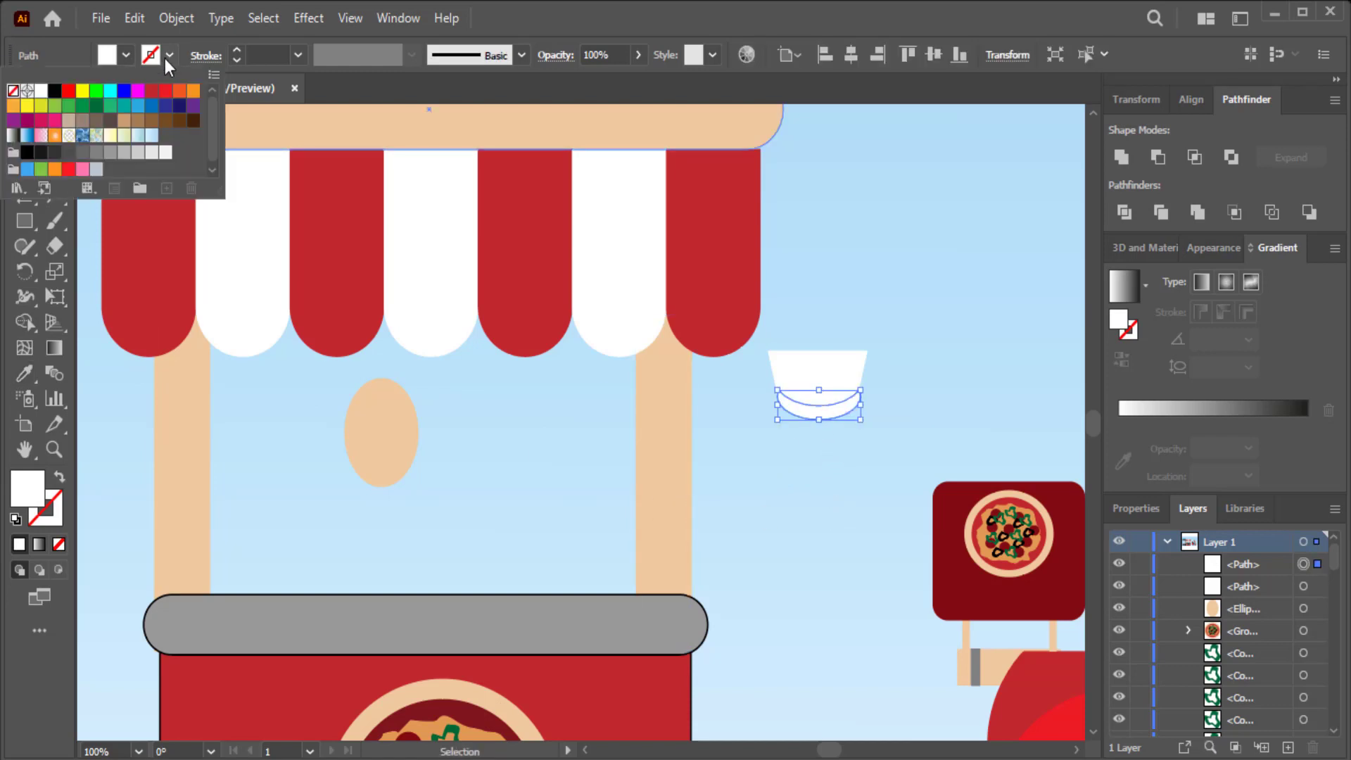
left_click(49, 90)
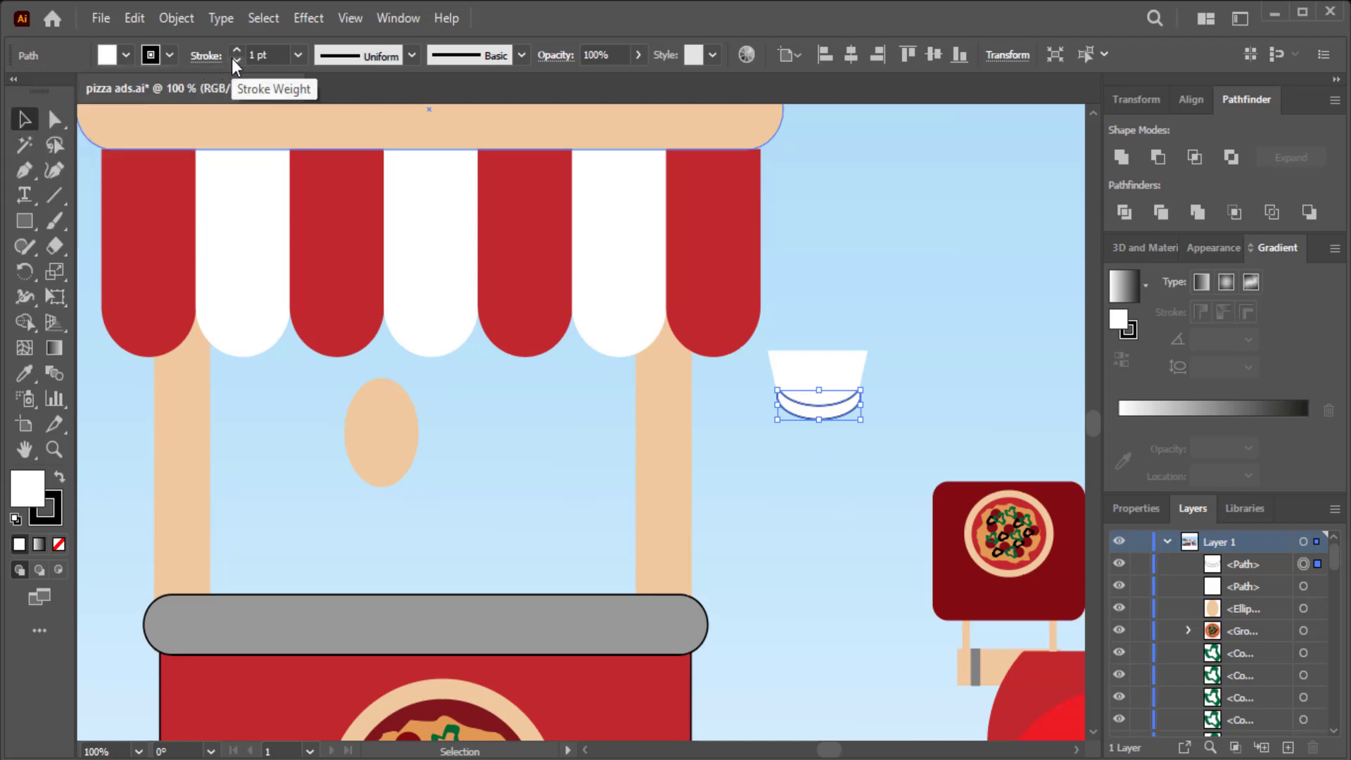
left_click(236, 61)
left_click(236, 61)
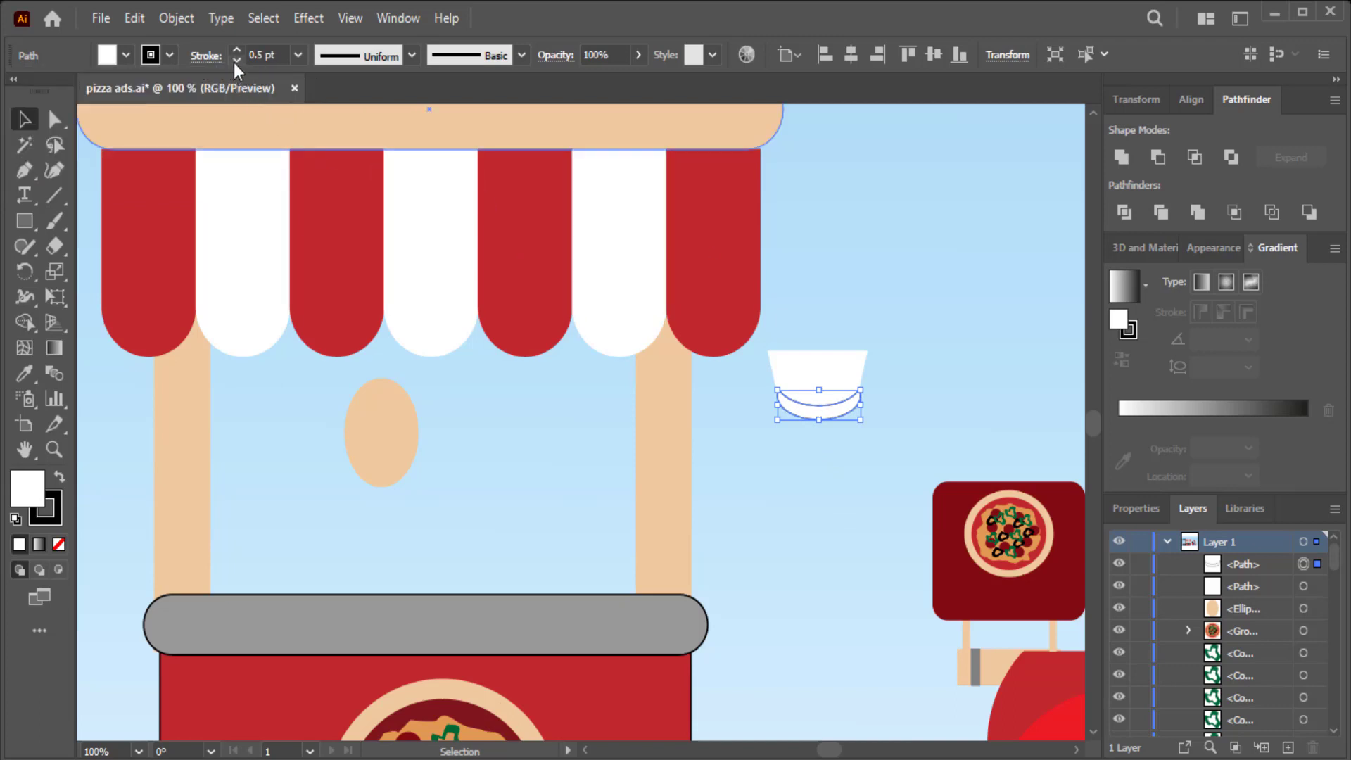
left_click(234, 61)
left_click(914, 255)
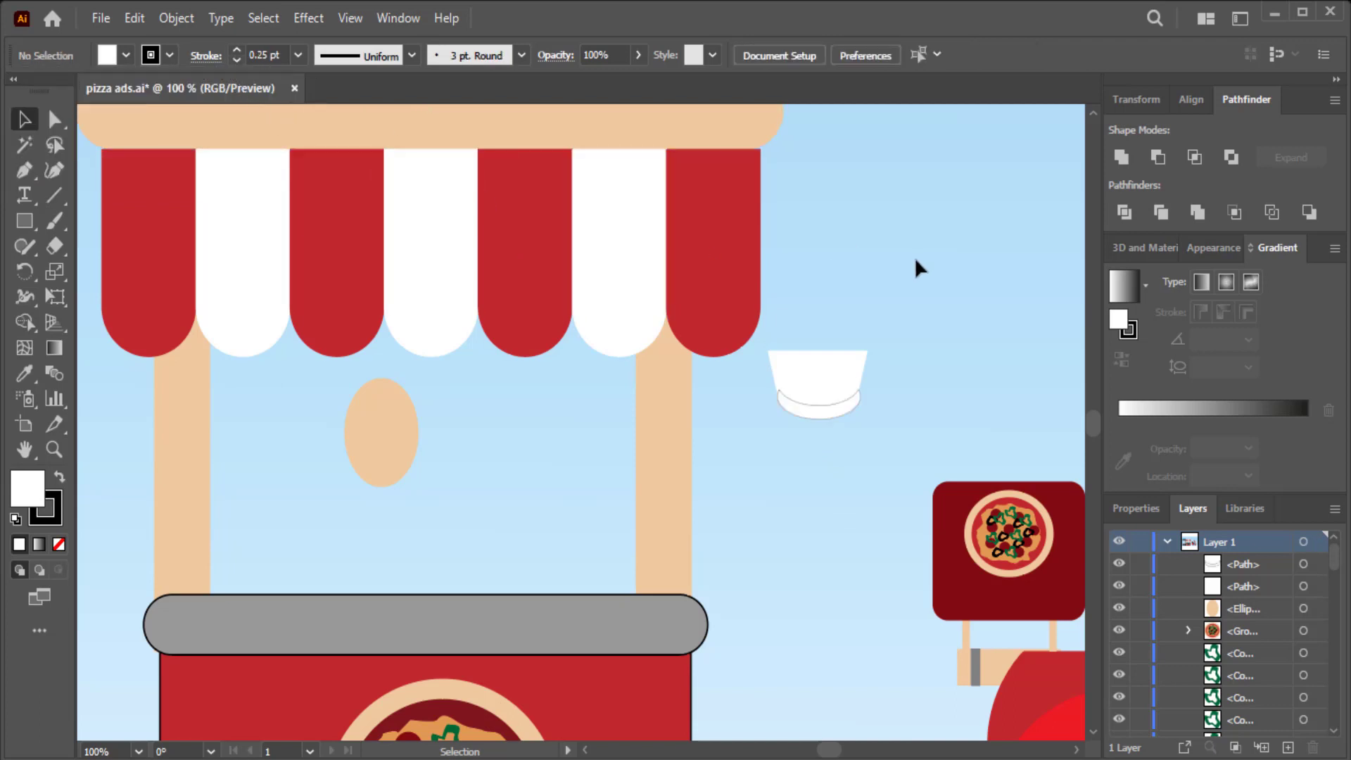
- Narrow the crown from both sides and select crown and band together
left_click(831, 367)
left_click_drag(773, 378, 781, 379)
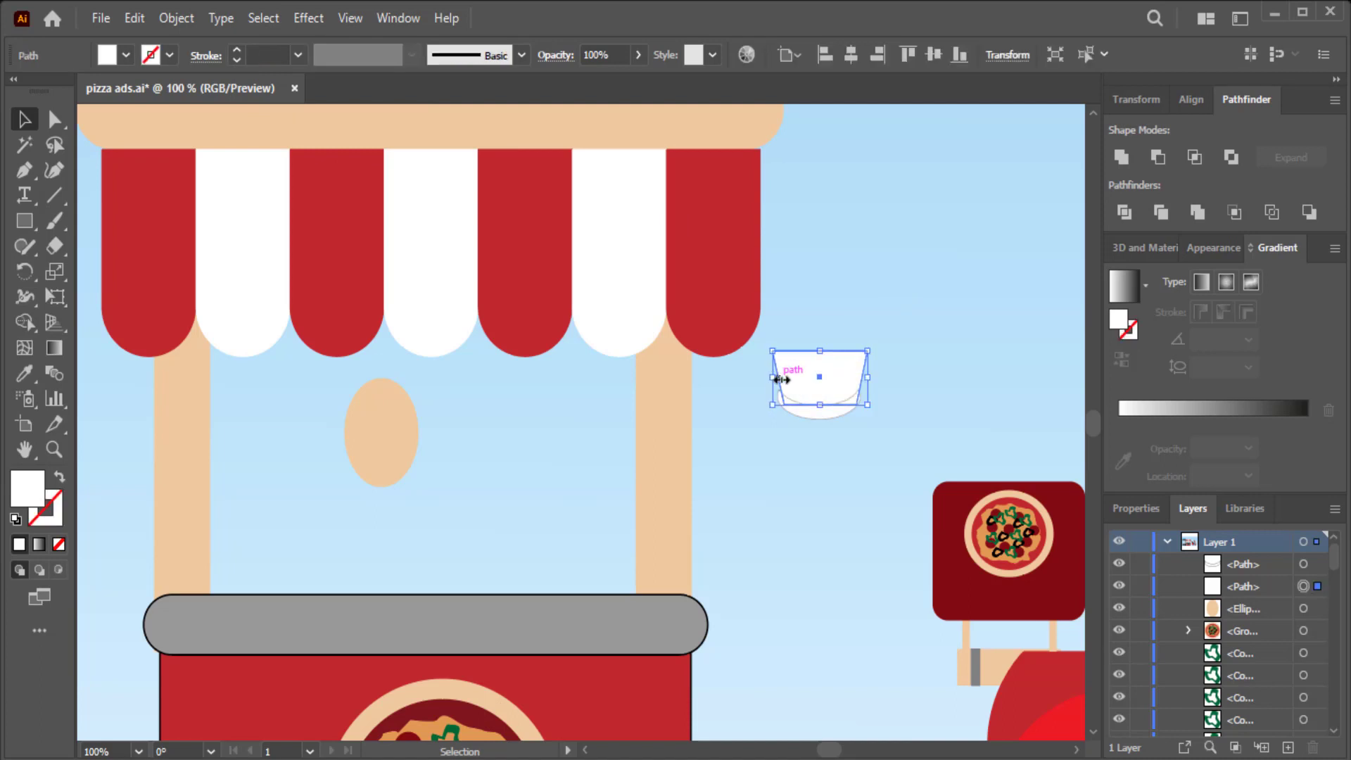
left_click(924, 375)
left_click(857, 376)
left_click_drag(867, 377, 866, 381)
left_click(910, 377)
mouse_move(919, 342)
left_mouse_down()
mouse_move(772, 420)
mouse_move(827, 421)
mouse_move(391, 410)
left_mouse_up()
- Group the crown and band and scale the hat onto the head
right_click(390, 401)
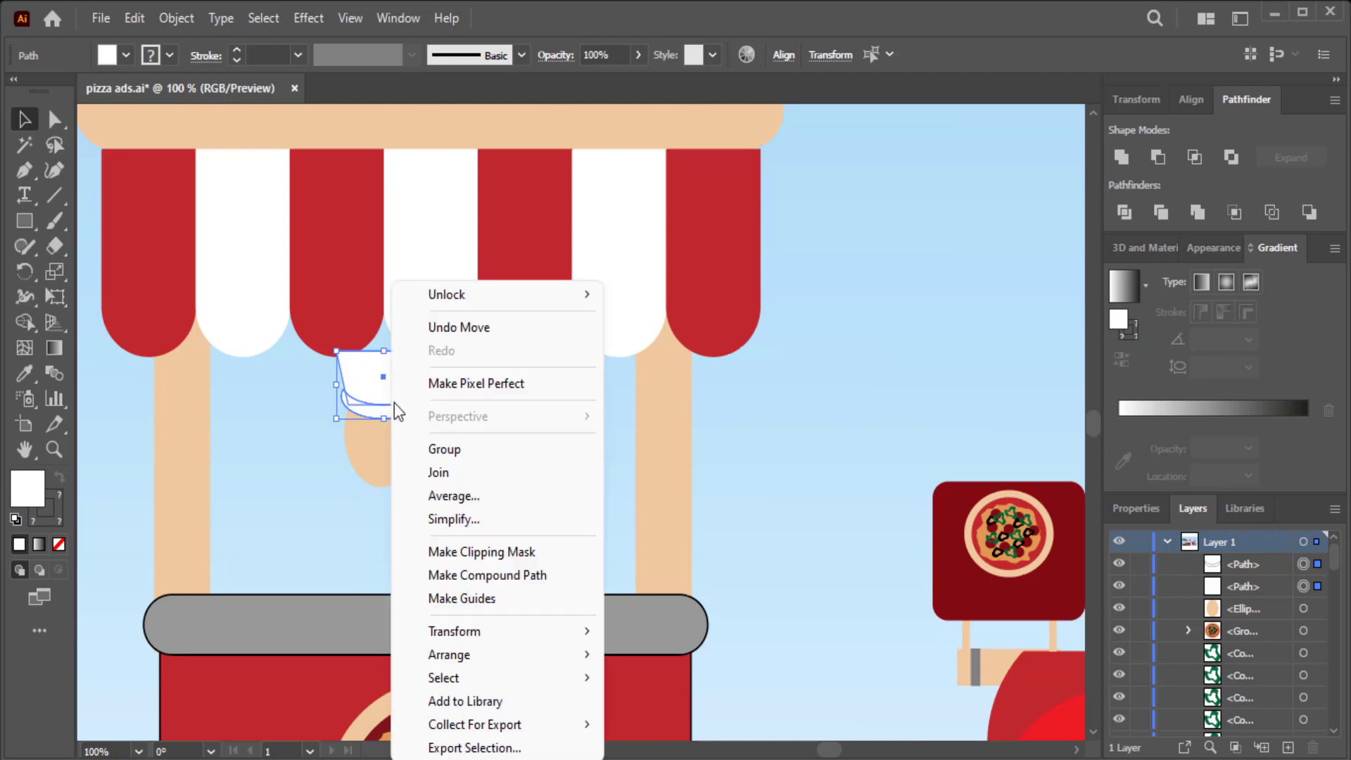
left_click(460, 445)
left_click_drag(433, 386, 345, 388)
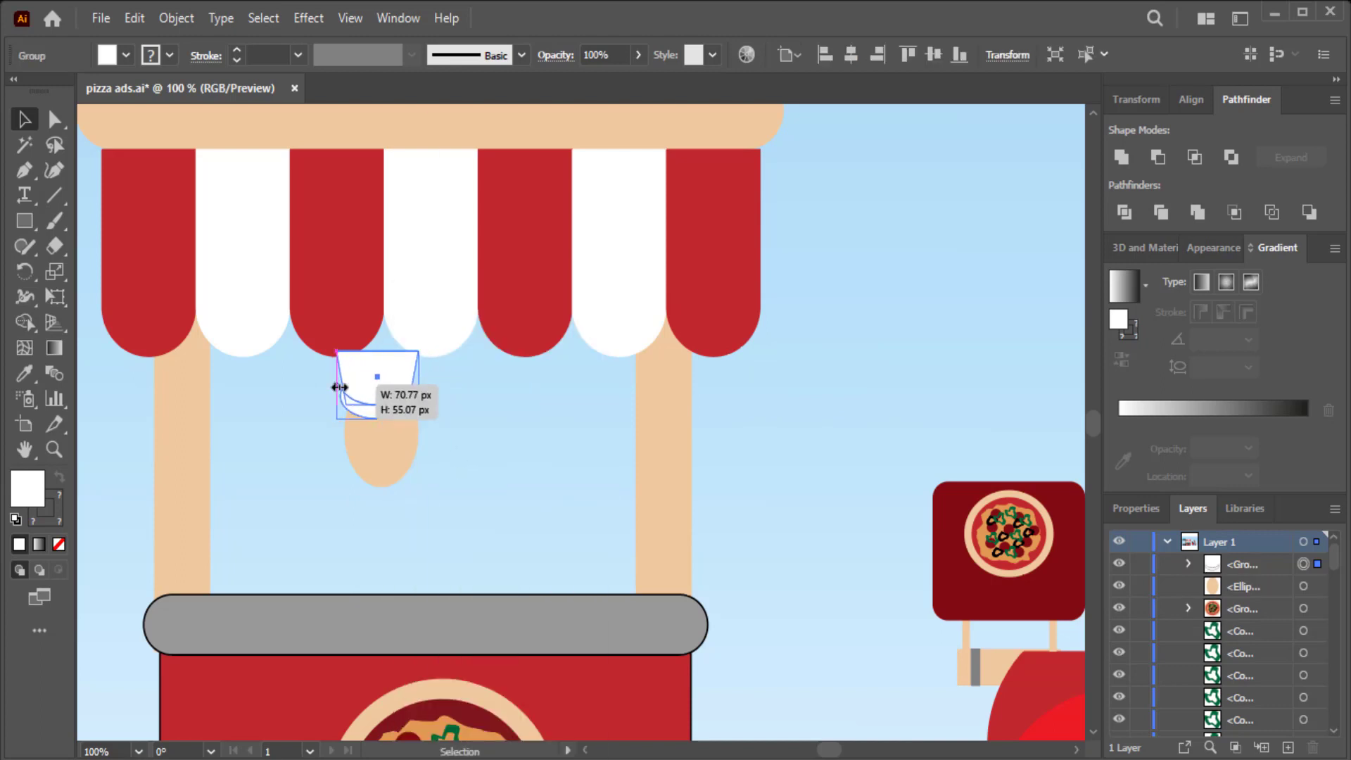
left_click_drag(345, 387, 342, 387)
left_click(441, 417)
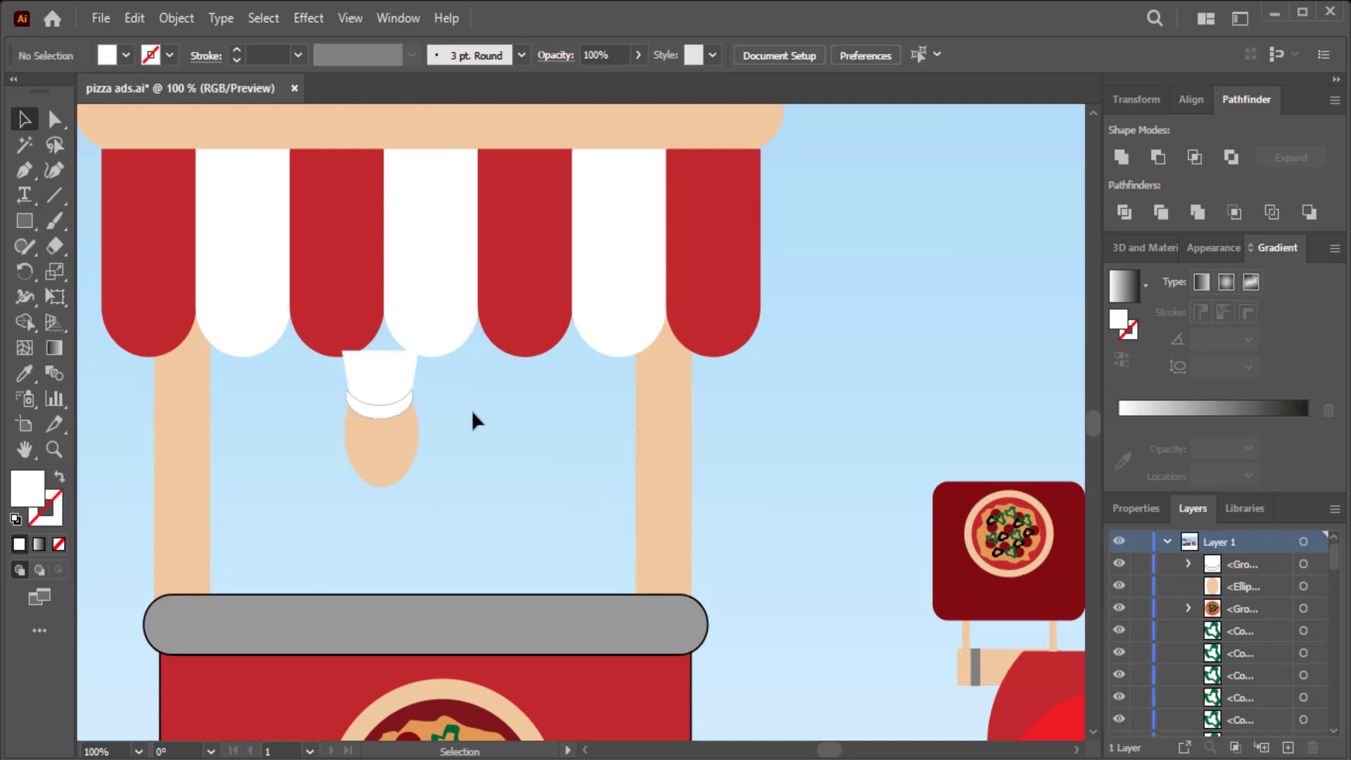
left_click(400, 384)
- Ungroup the hat, raise the crown toward the awning, and perspective-flare its top wider
right_click(382, 354)
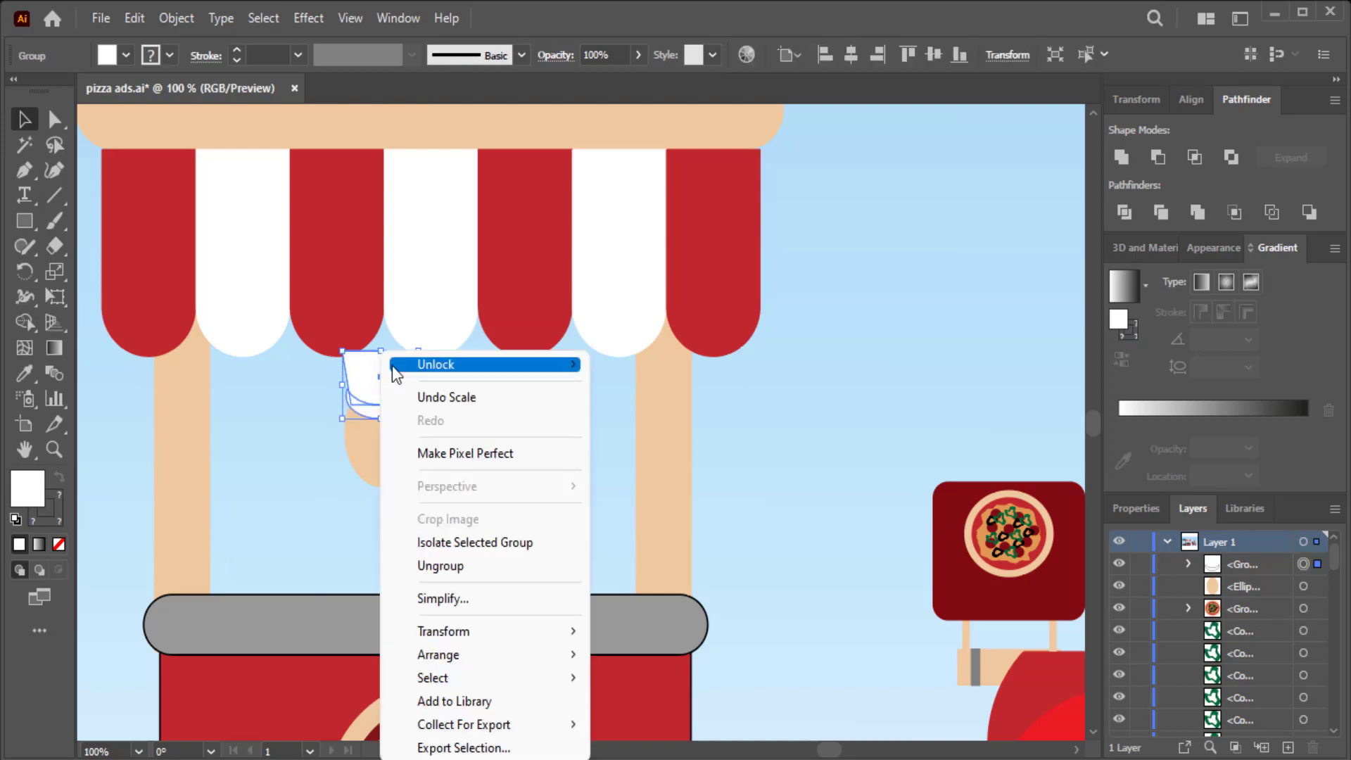
left_click(466, 565)
left_click(492, 380)
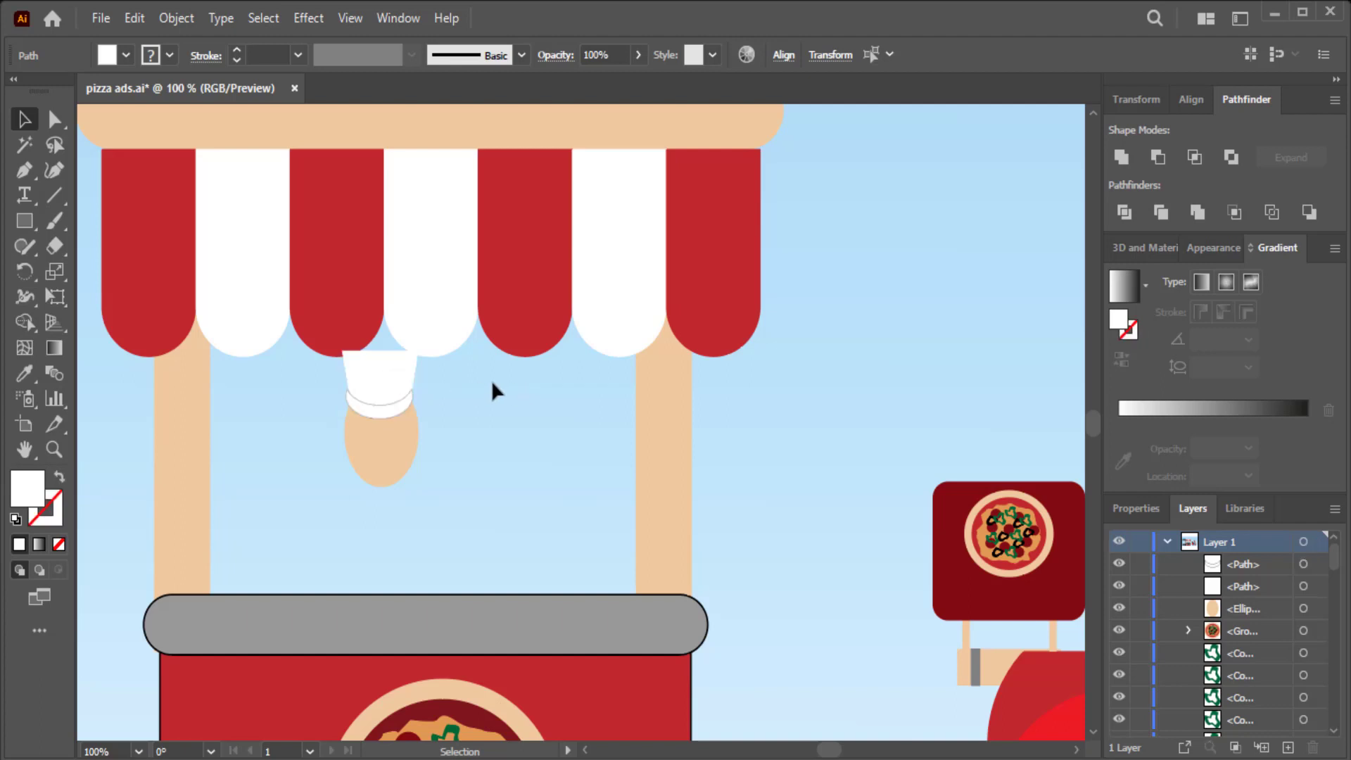
mouse_move(386, 368)
left_mouse_down()
mouse_move(387, 341)
mouse_move(429, 365)
left_mouse_up()
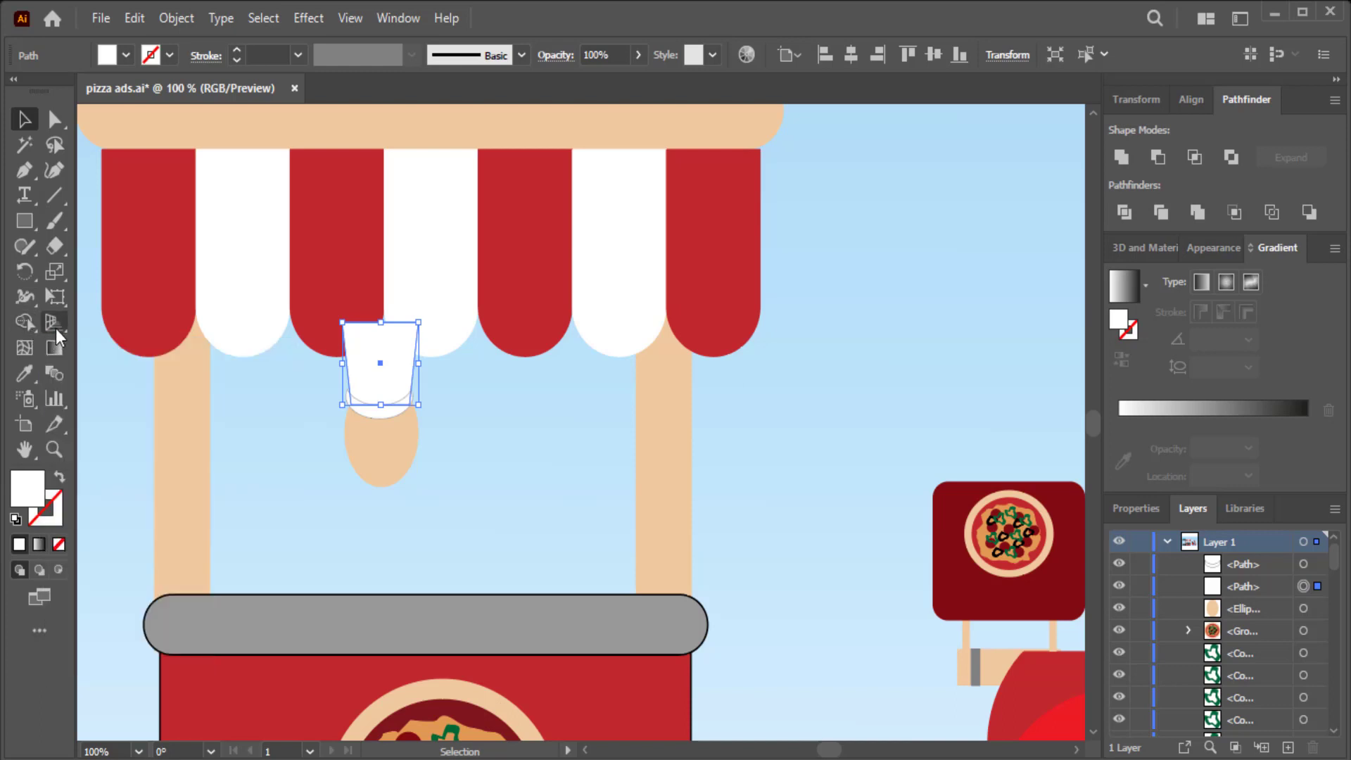
left_click(56, 296)
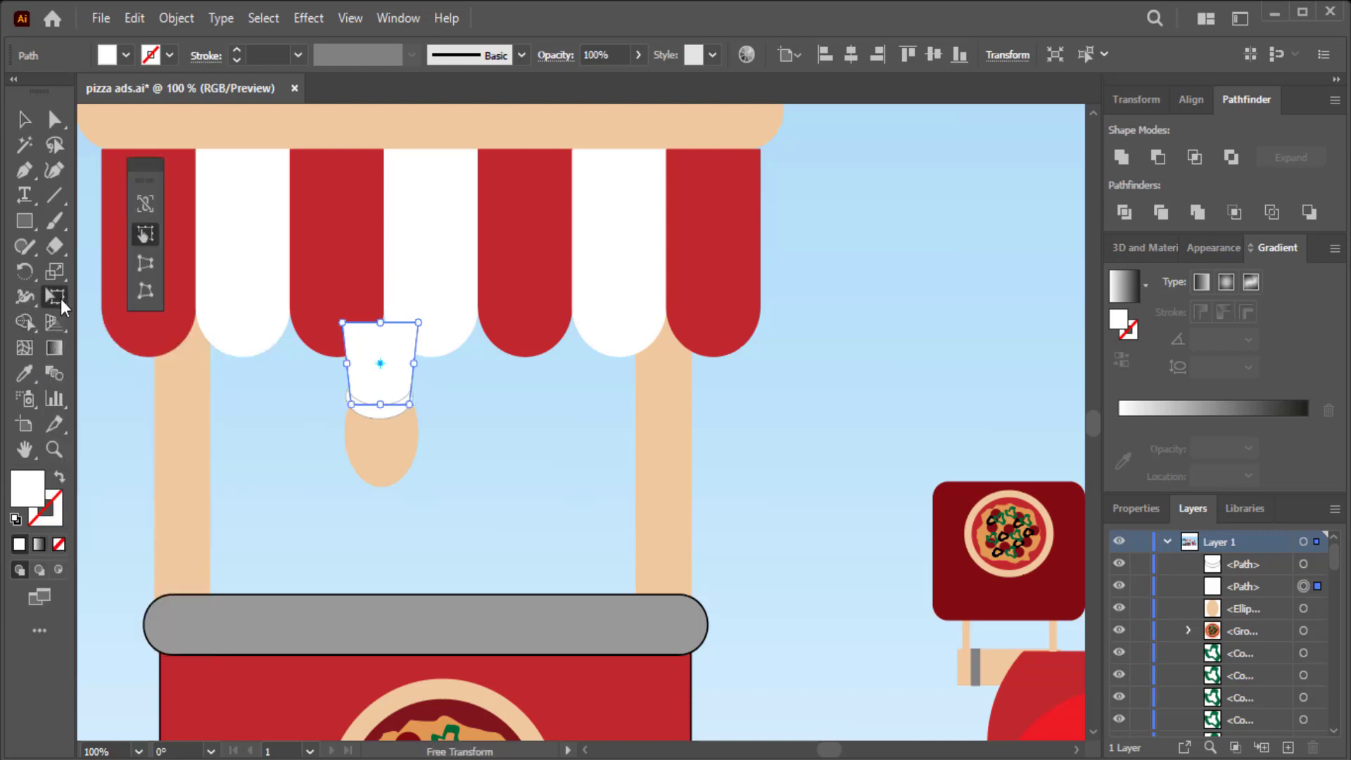
left_click(145, 263)
left_click_drag(420, 323, 425, 322)
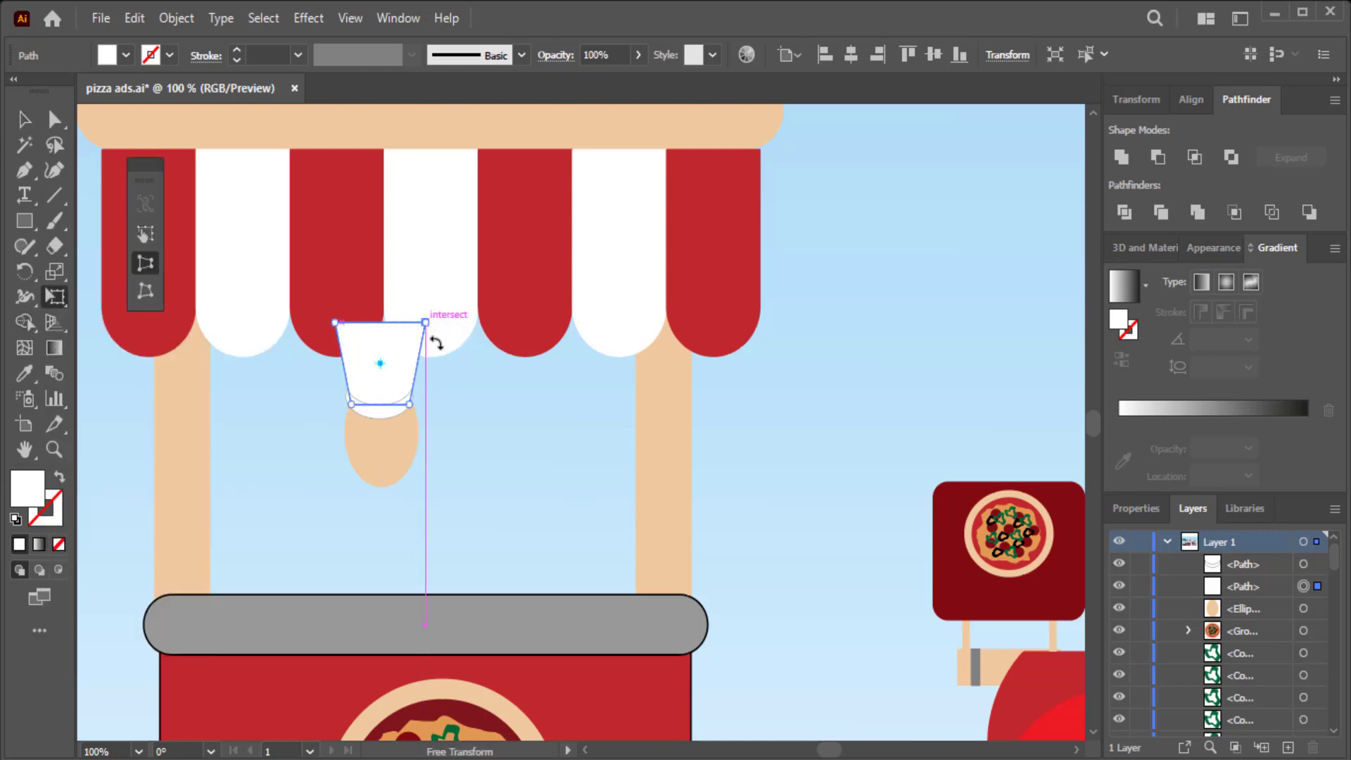
left_click(25, 120)
key("ctrl+=")
left_click(664, 467)
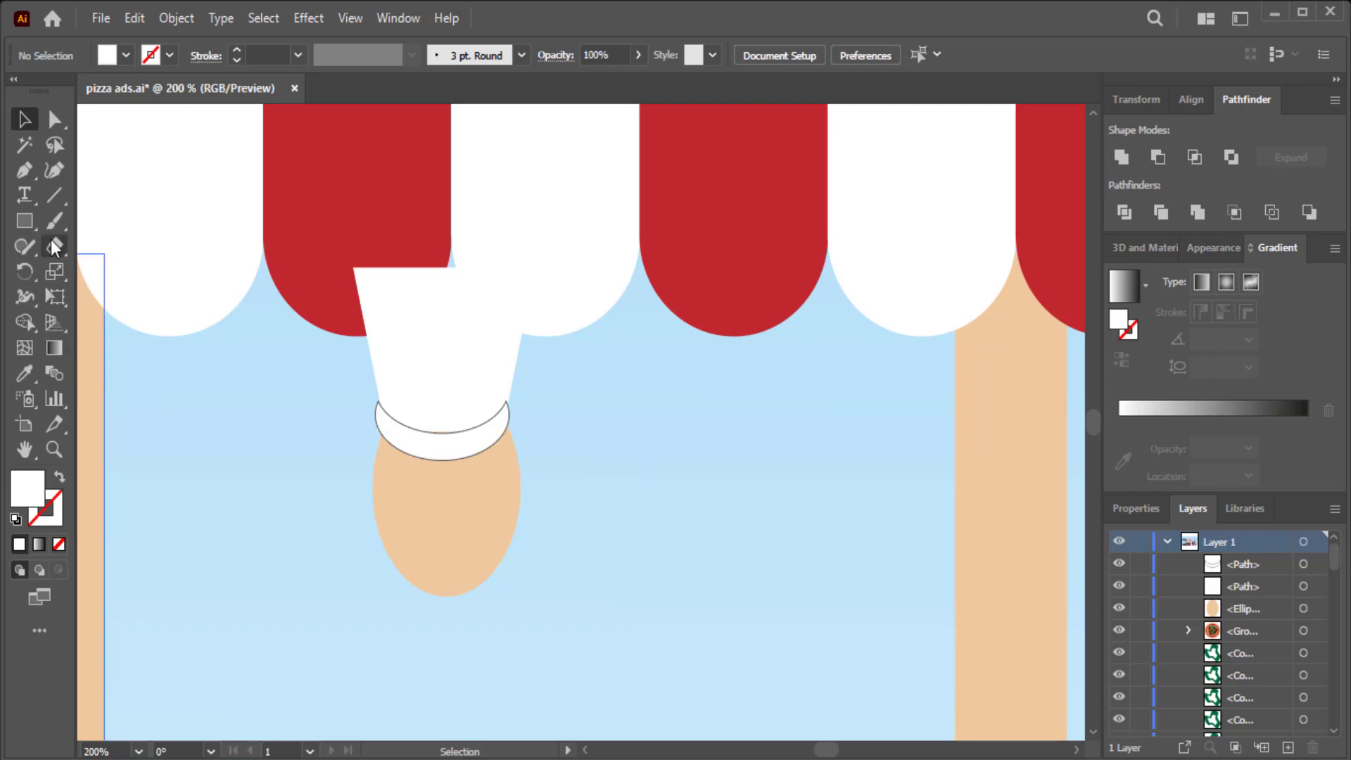
left_click(27, 173)
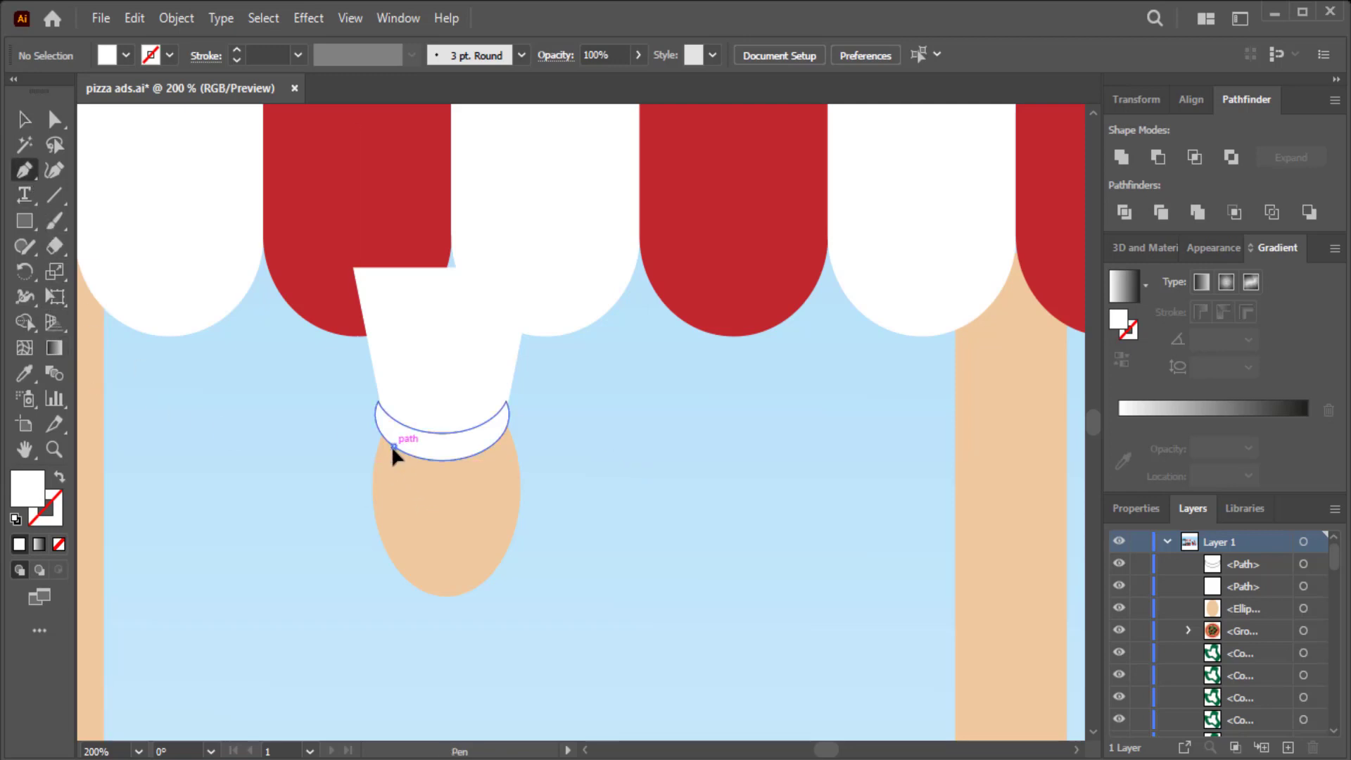
left_click(392, 447)
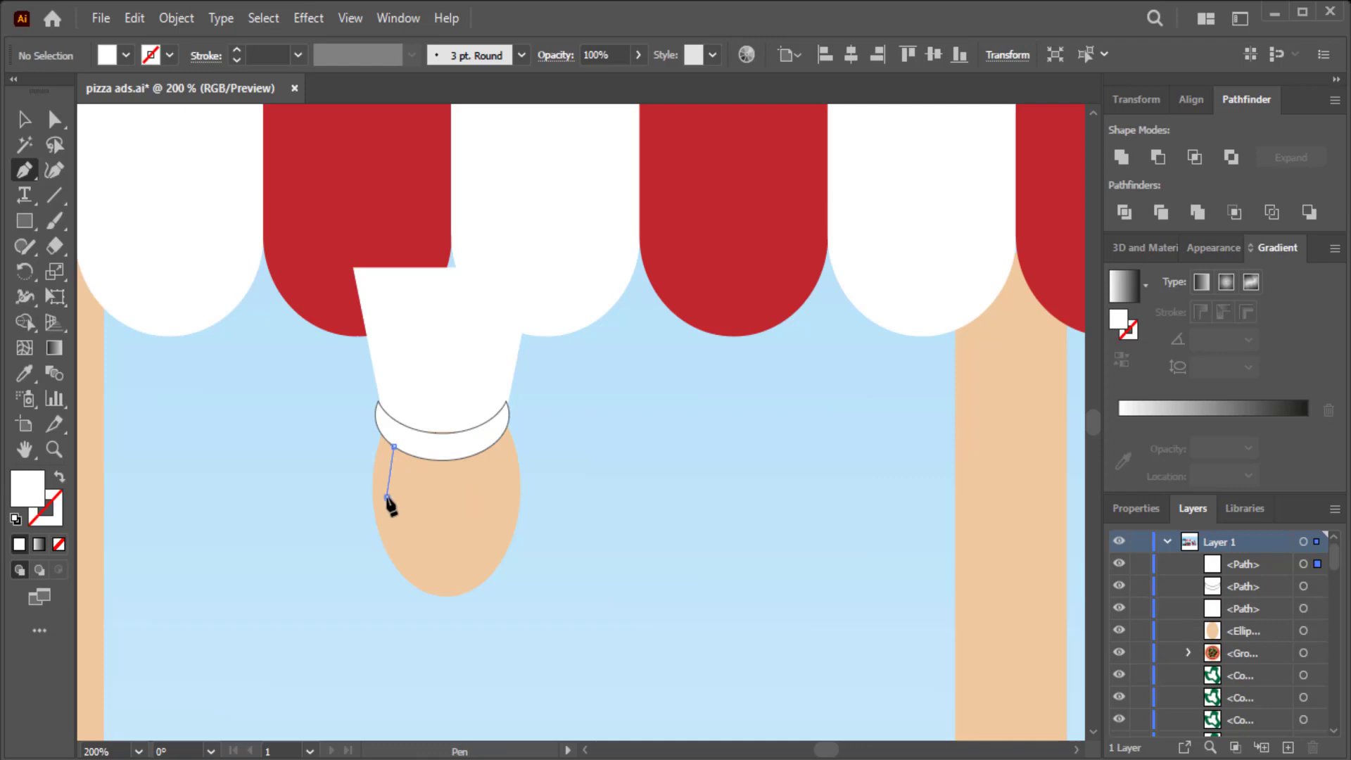
- Pen-draw a curved hair shape along the face's upper left side and fill it dark brown
left_click(387, 497)
left_click(373, 518)
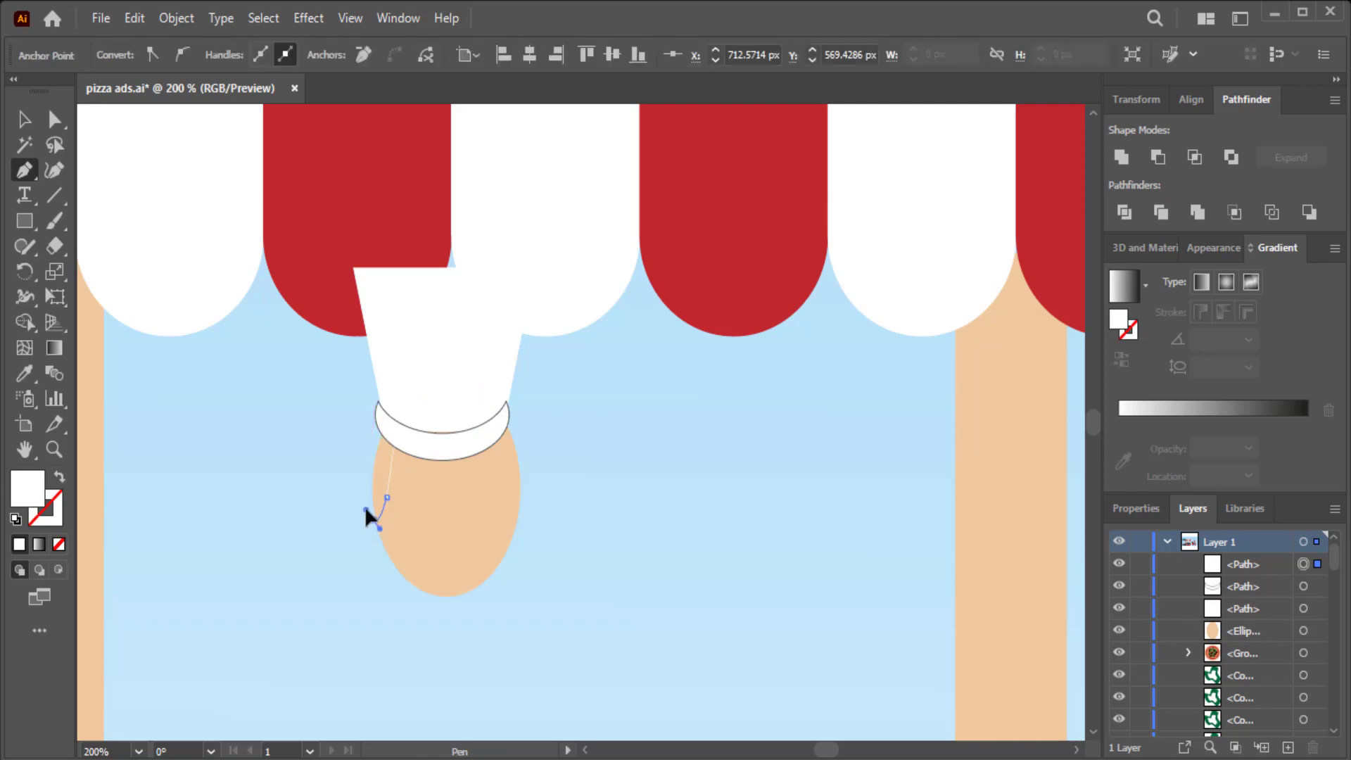
left_click_drag(366, 508, 349, 465)
left_click(361, 431)
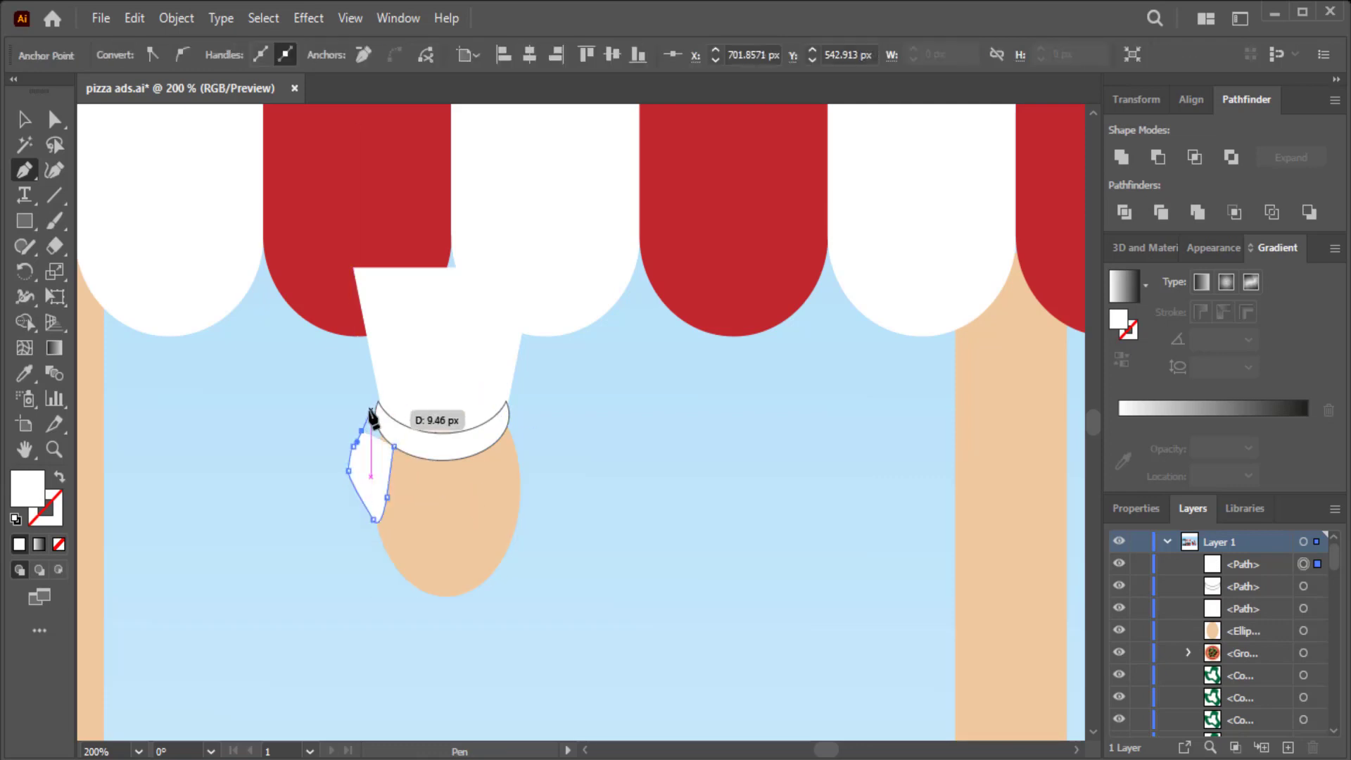
left_click(393, 446)
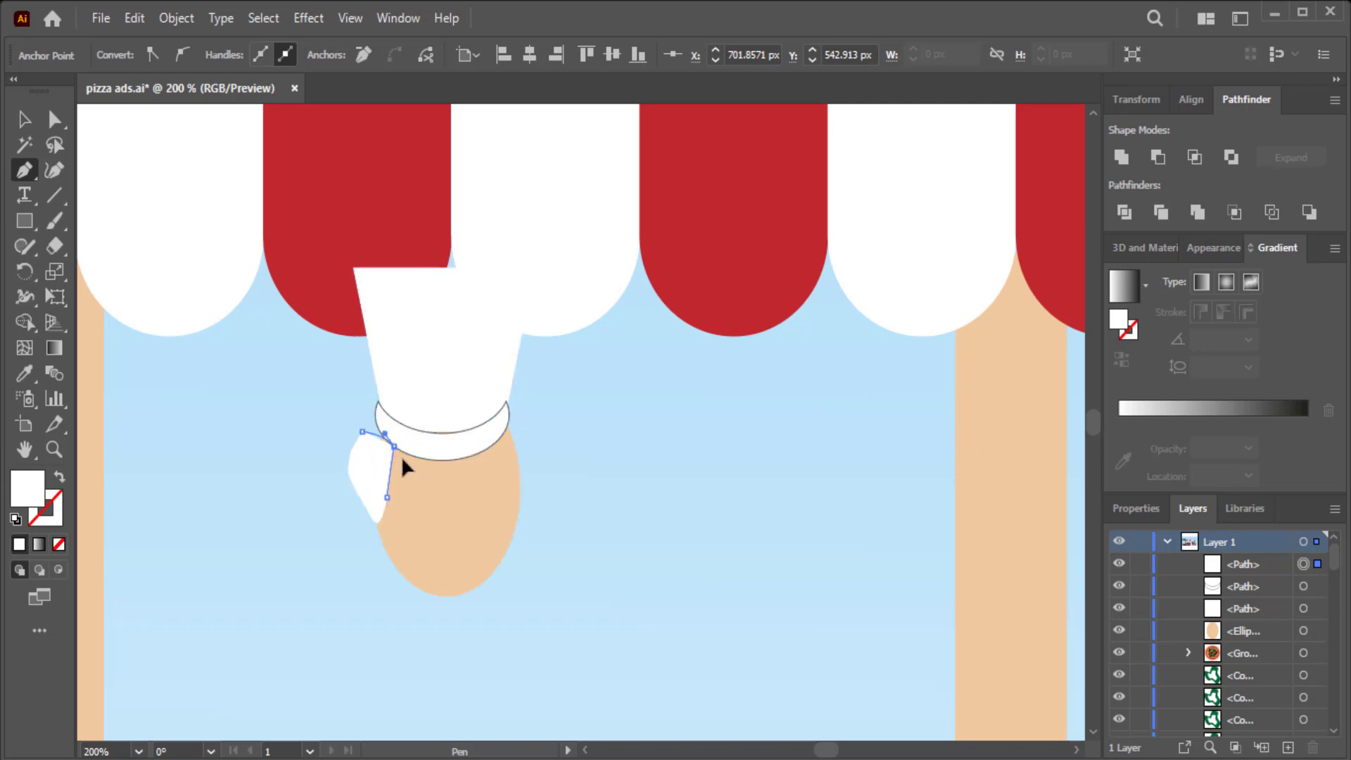
key("v")
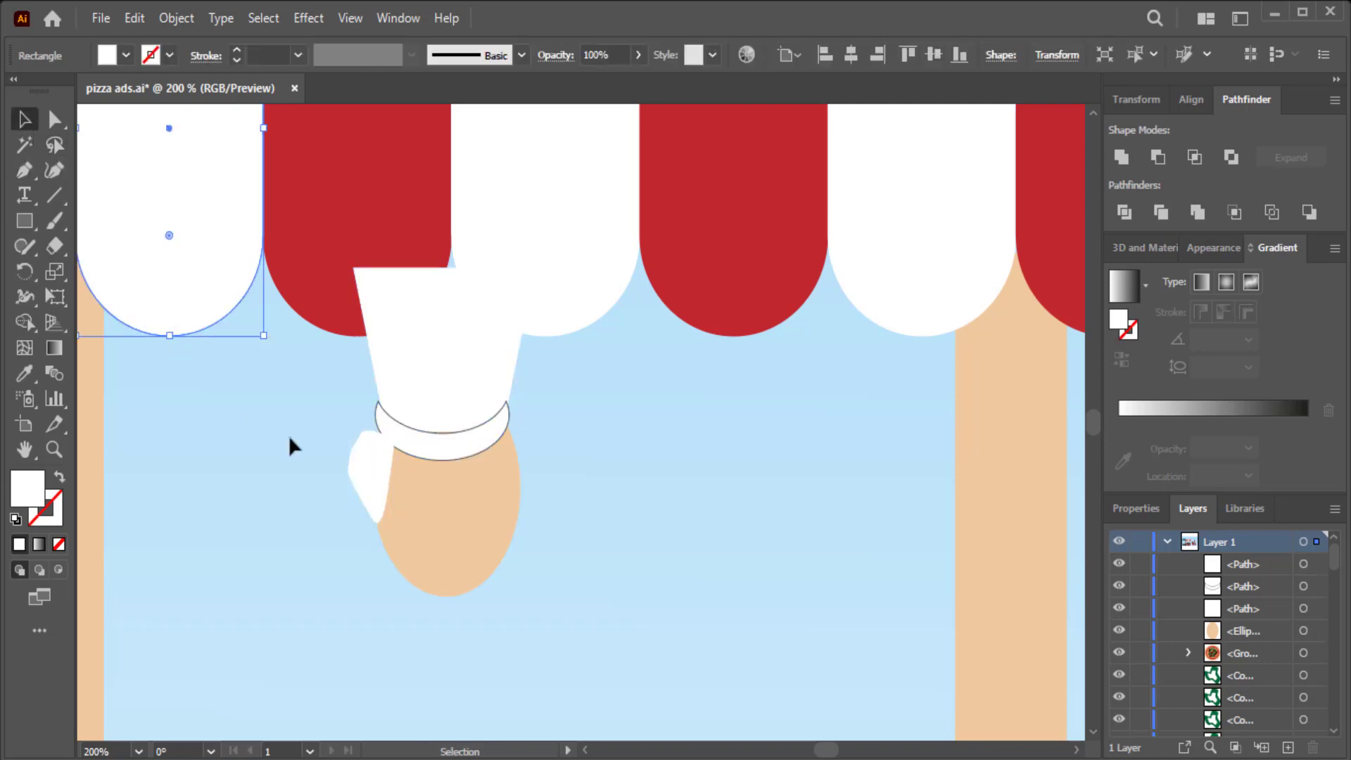
left_click(127, 56)
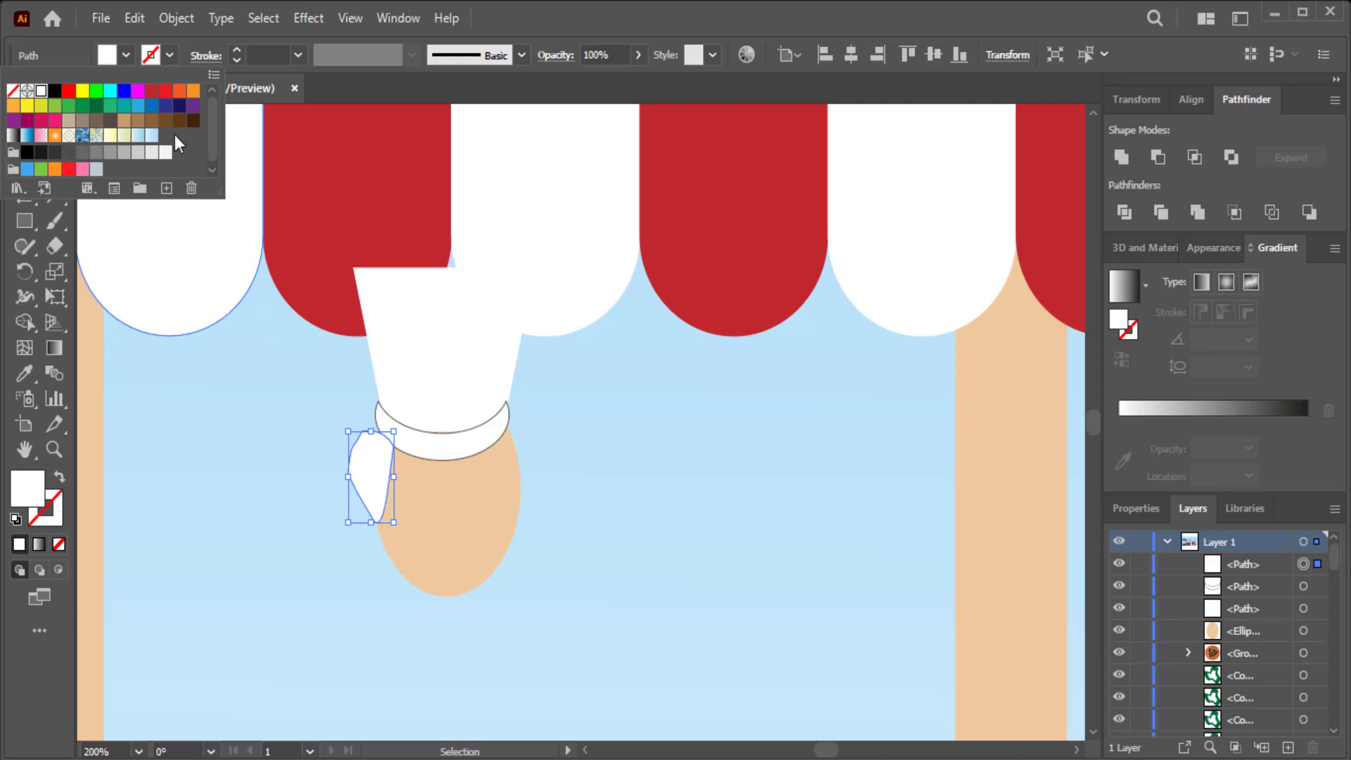
left_click(194, 126)
left_click(255, 434)
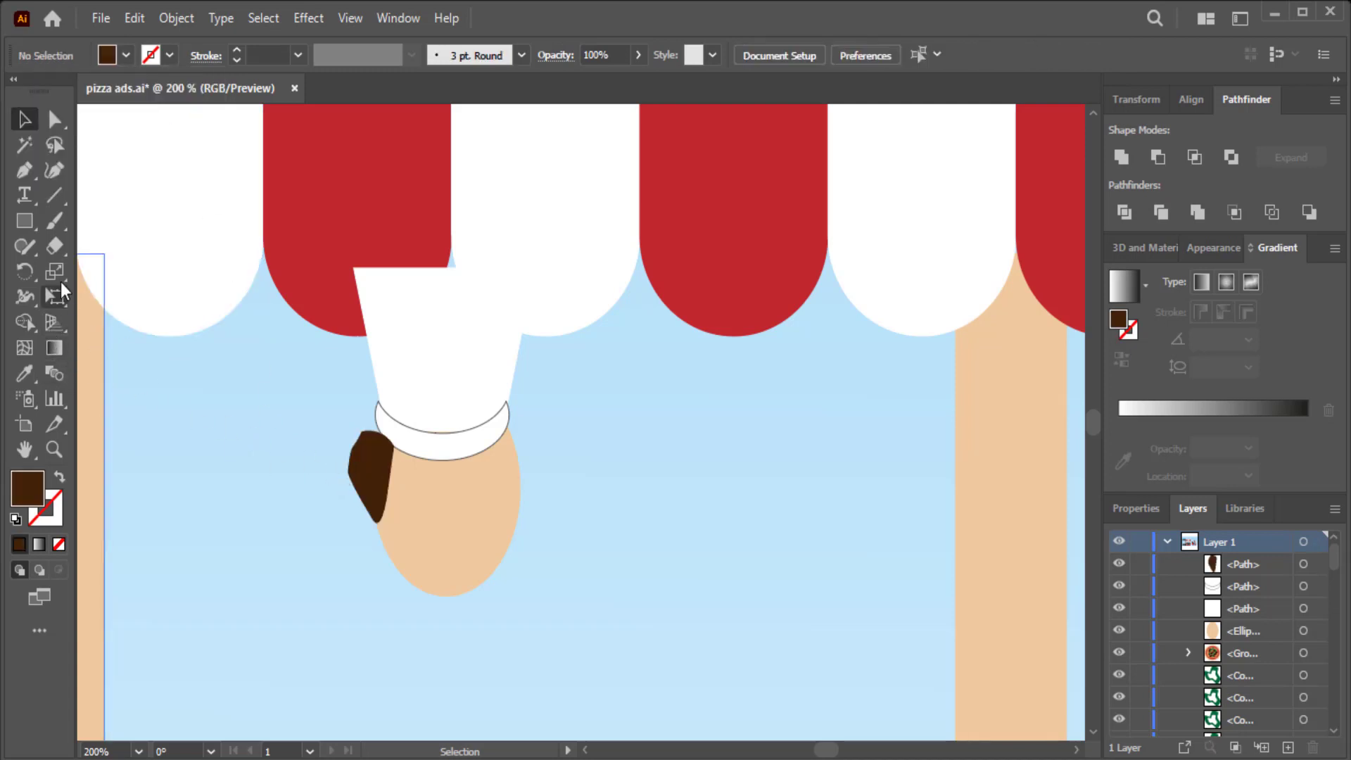
left_click(24, 169)
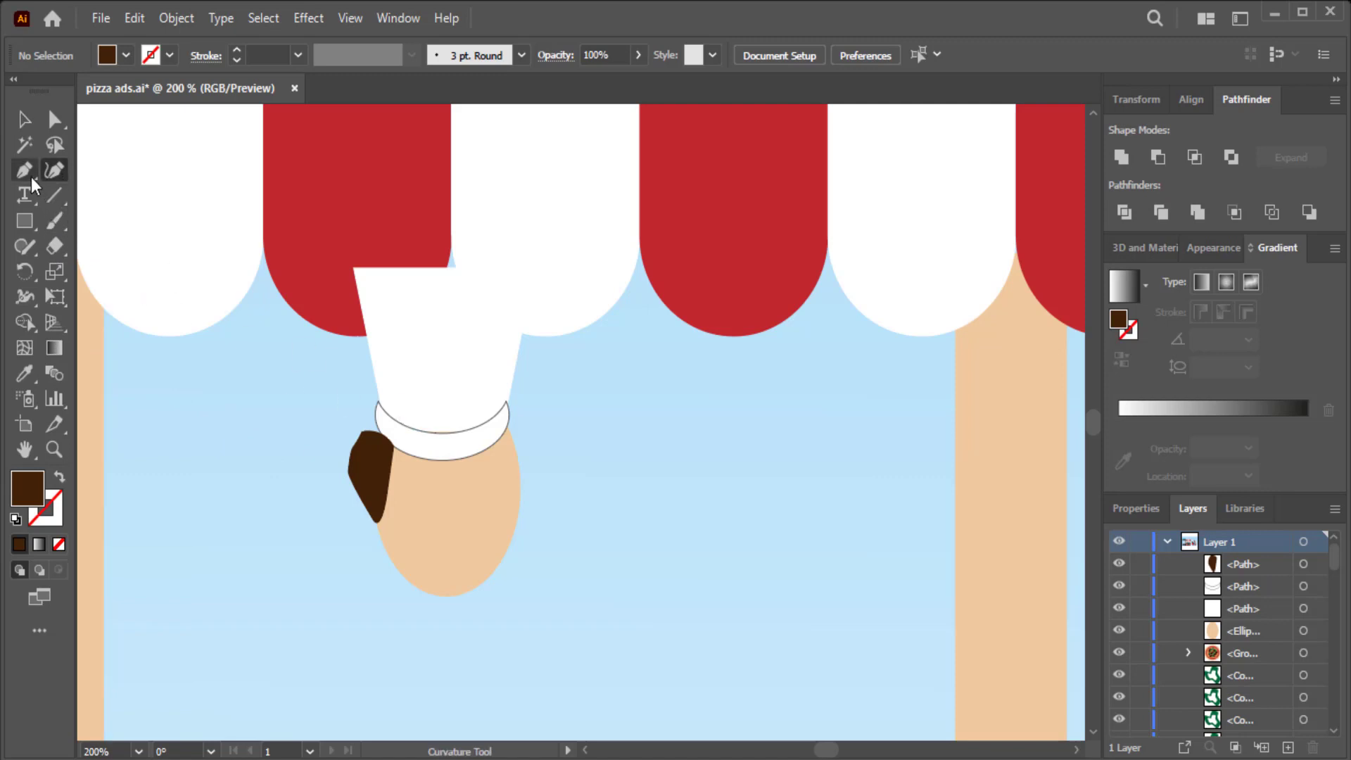
- Pen-draw zigzag fringe spikes under the hat band, undoing a misplaced point
left_click(451, 448)
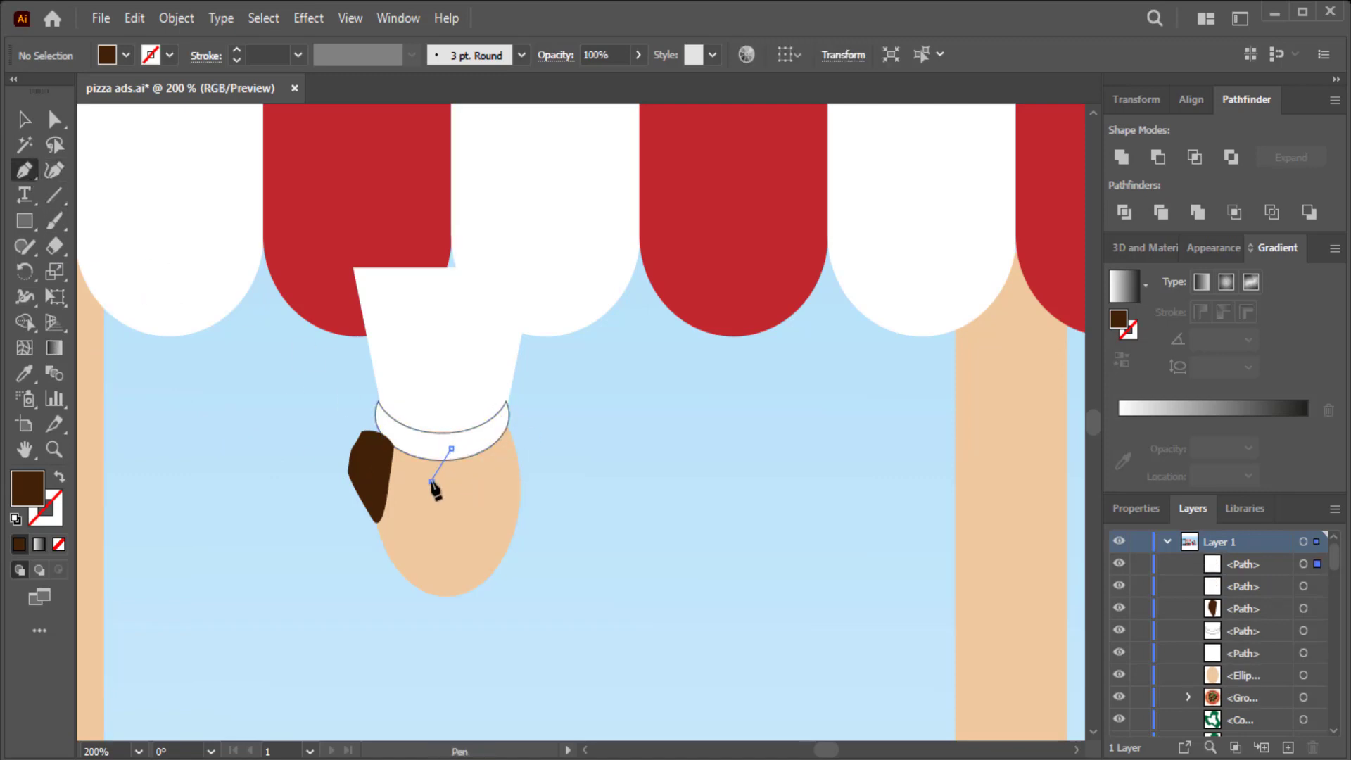
left_click(431, 481)
left_click(465, 447)
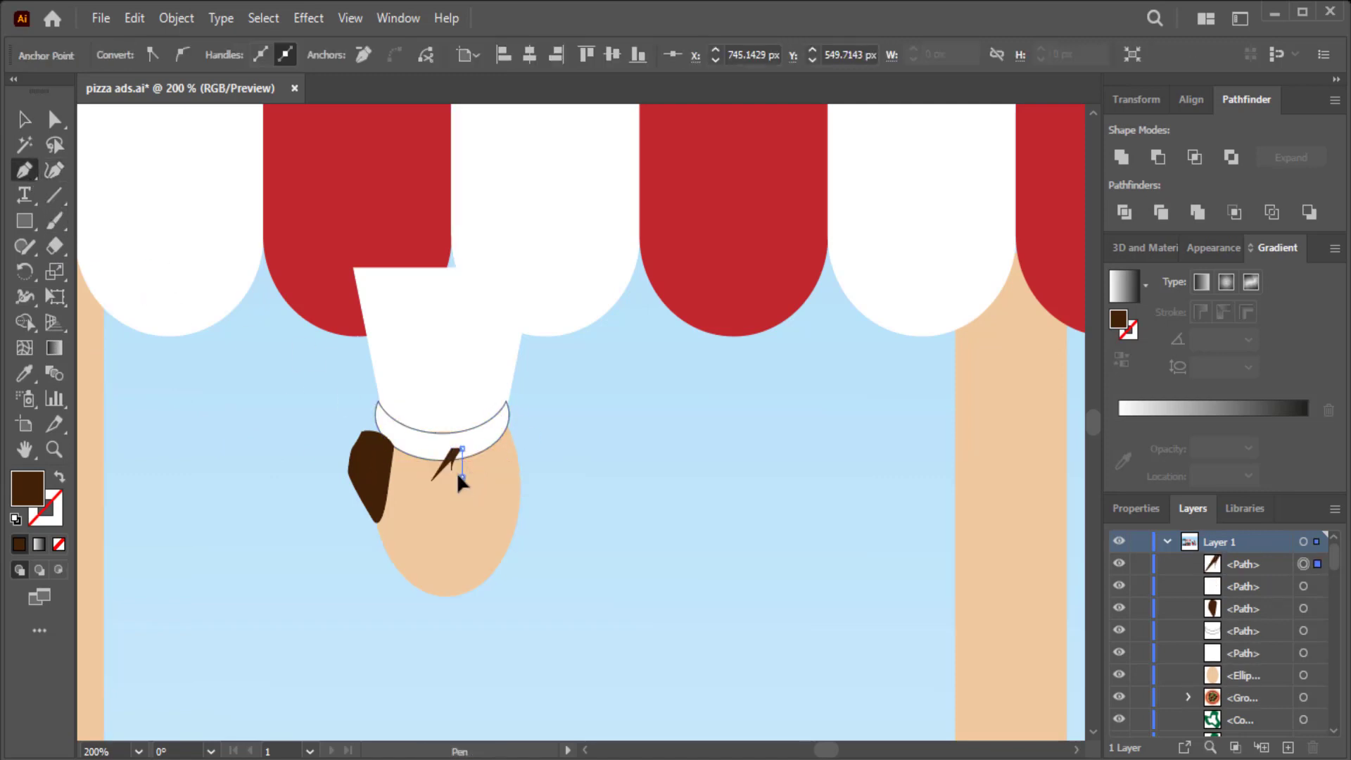
left_click(463, 477)
left_click(467, 449)
left_click(496, 442)
left_click(480, 481)
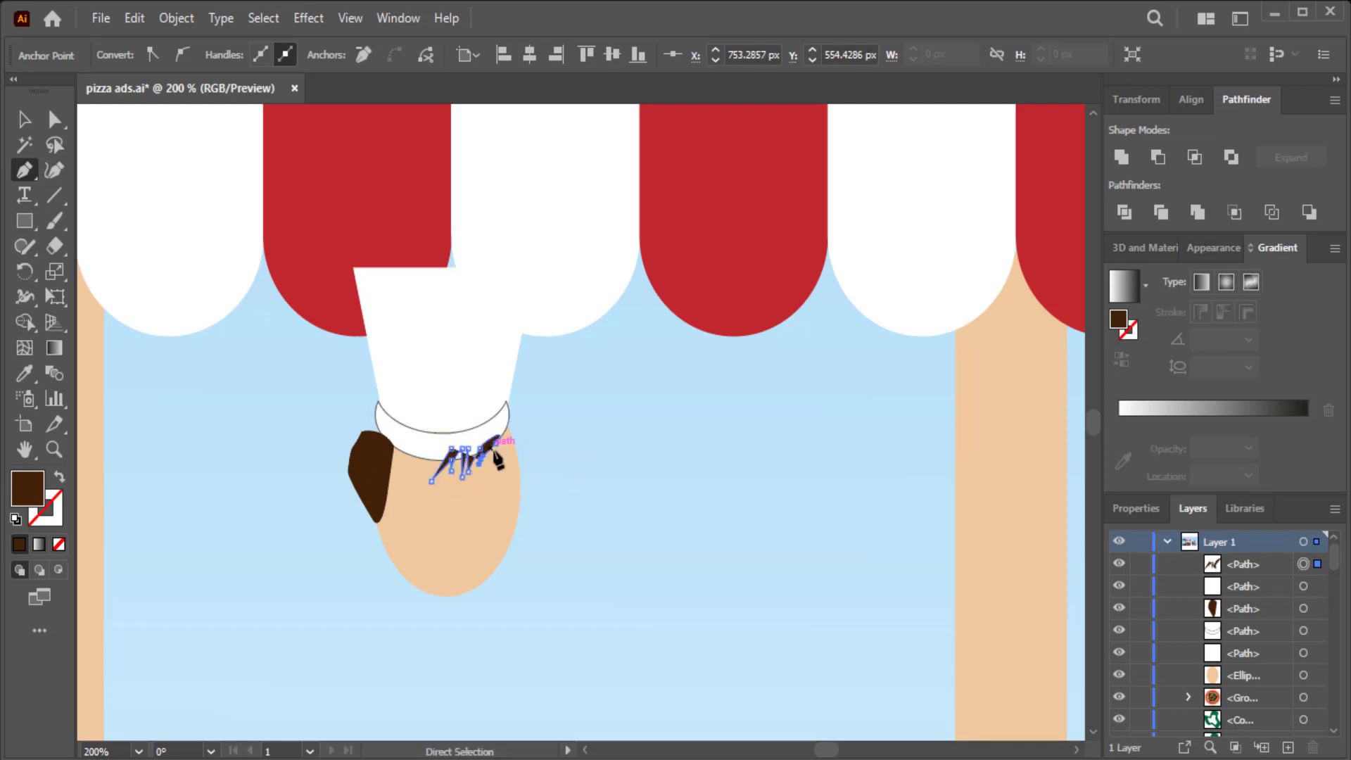
key("ctrl+z")
key("ctrl+z")
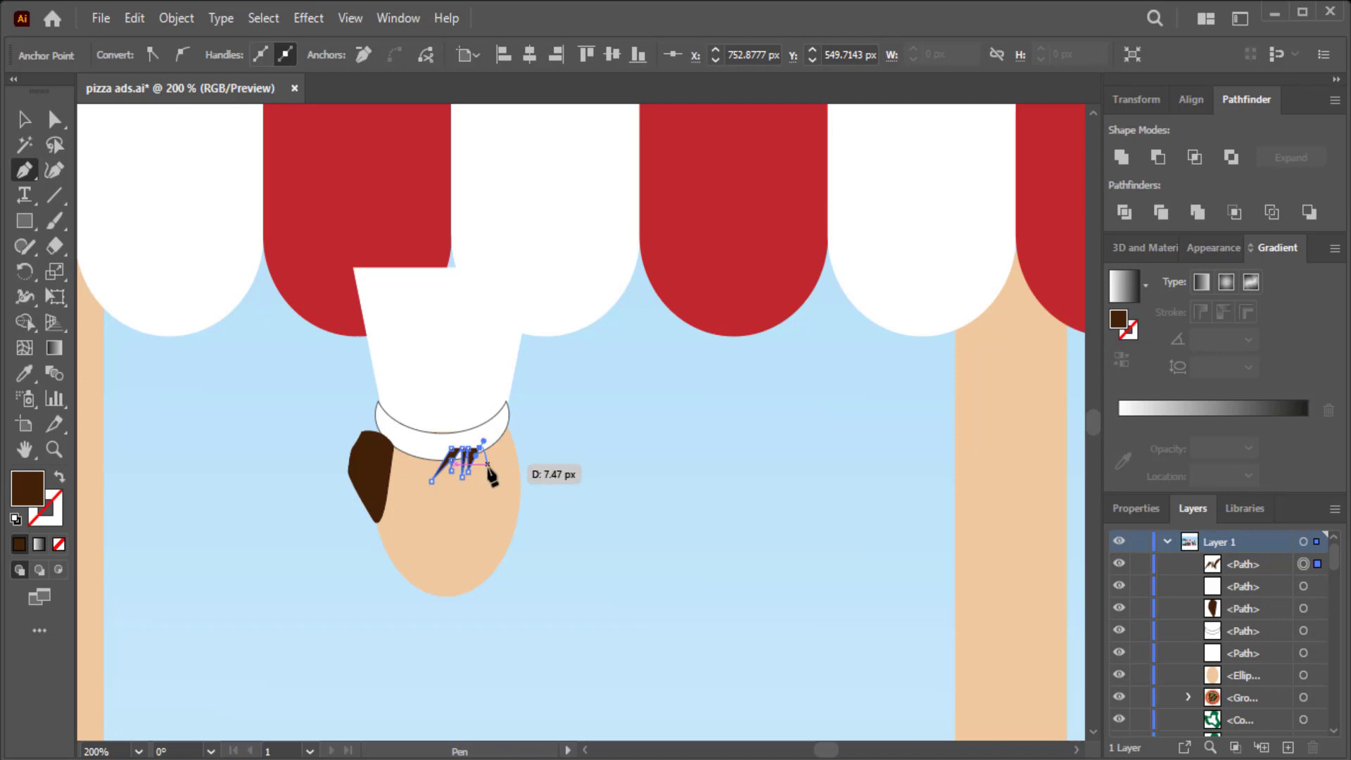
- Continue the spikes, curve the hair around the right side and close the path
left_click(479, 470)
left_click(490, 448)
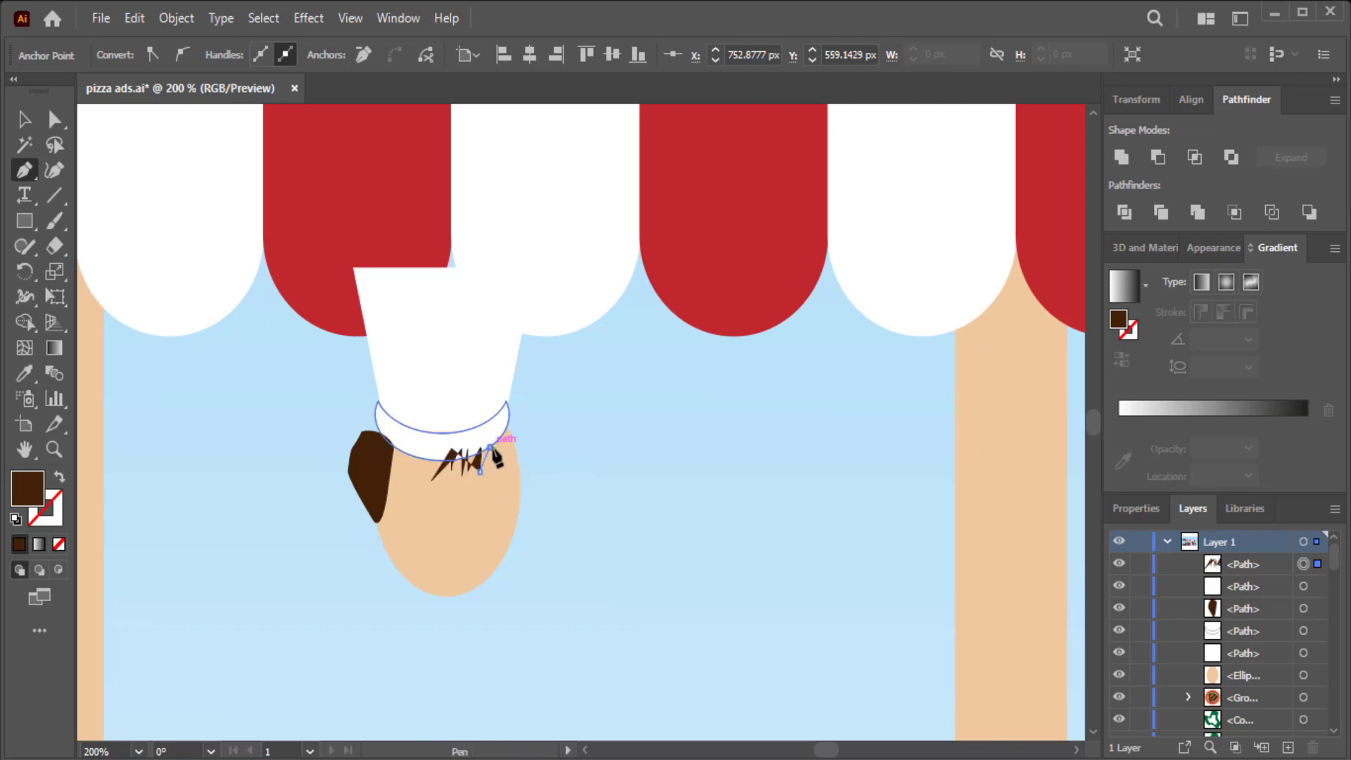
left_click(520, 499)
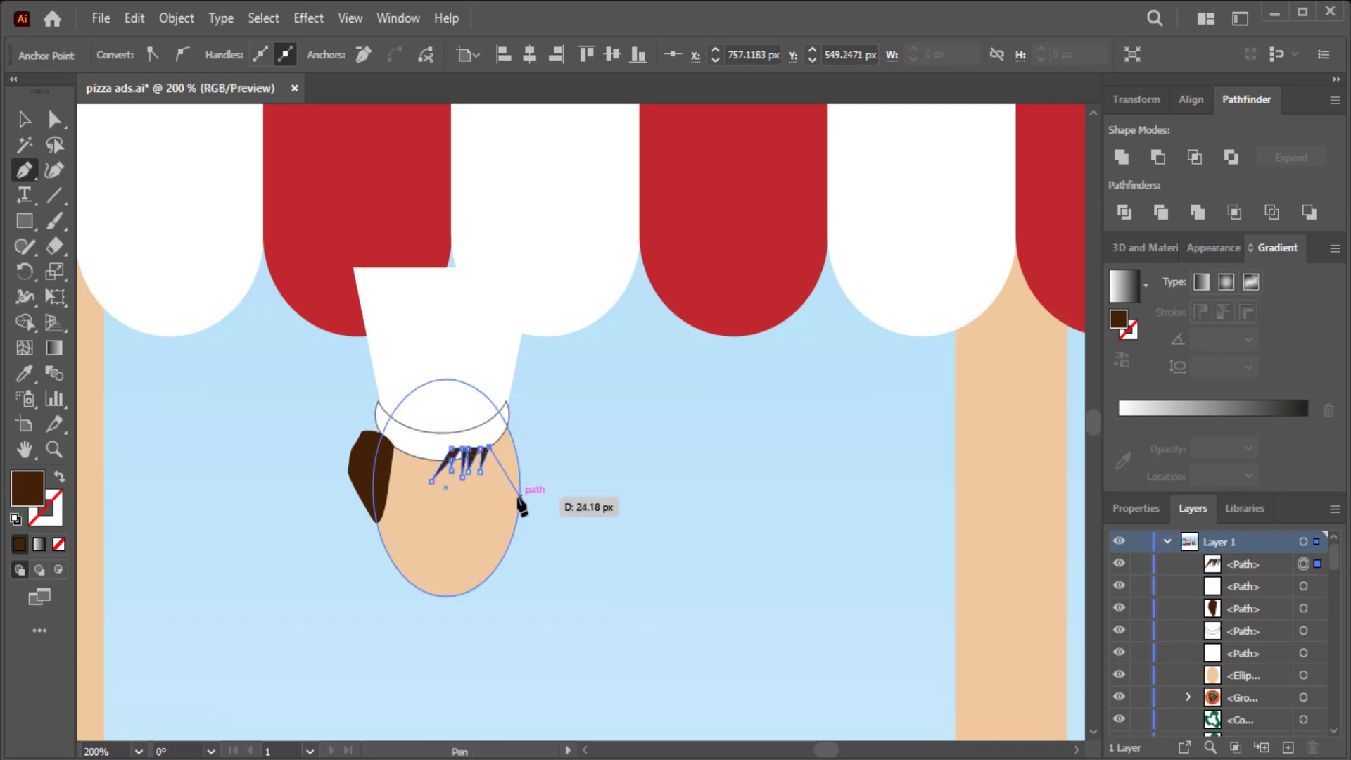
left_click_drag(546, 468, 546, 438)
left_click_drag(475, 408, 517, 388)
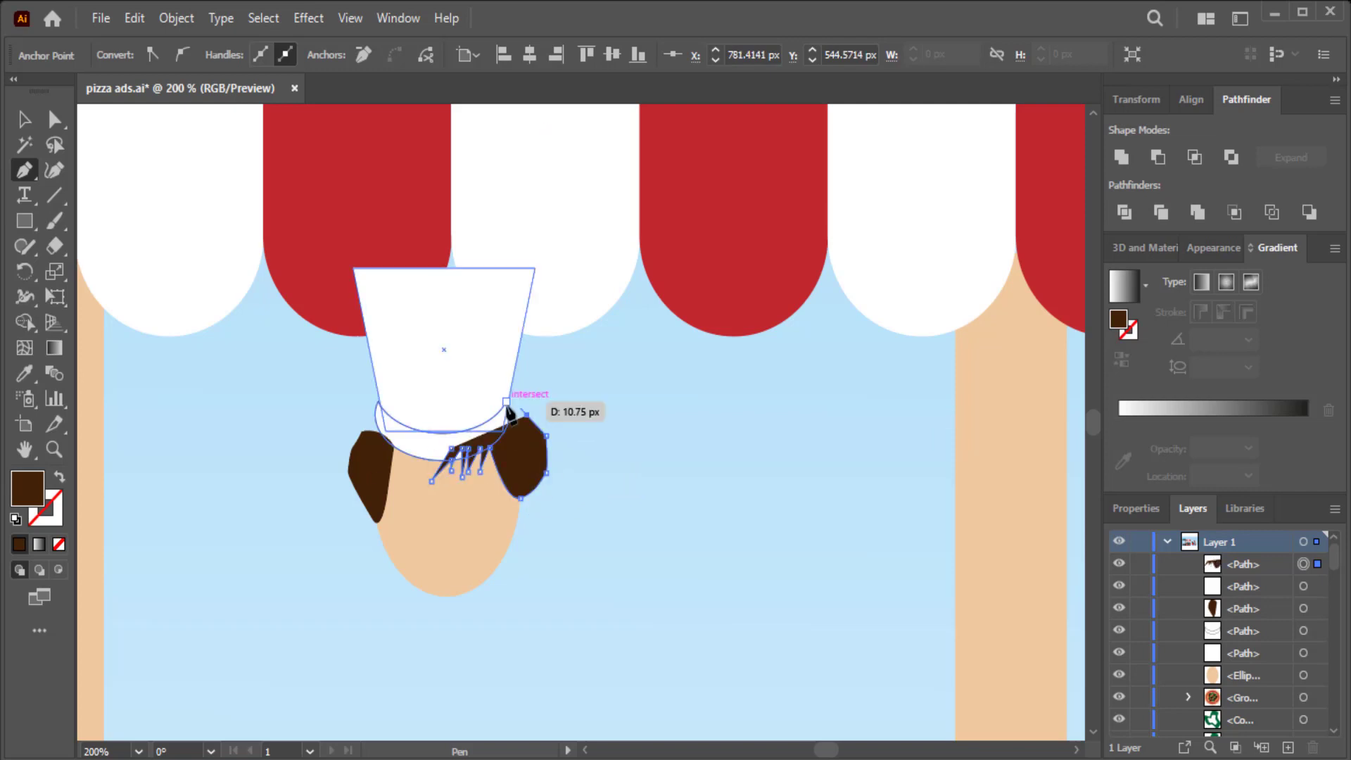
left_click(451, 448)
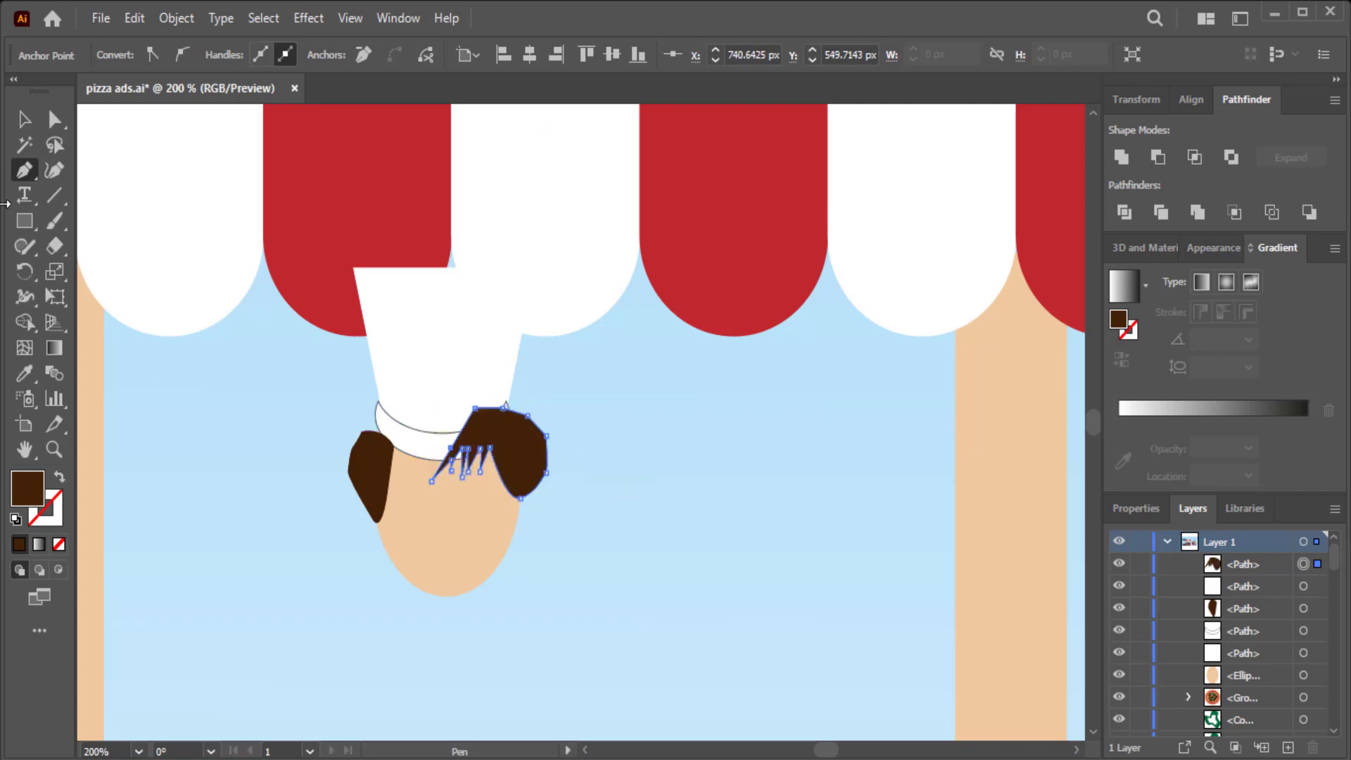
- Marquee-select the hat, head and hair together
key("v")
left_click(198, 394)
left_click_drag(609, 403, 306, 532)
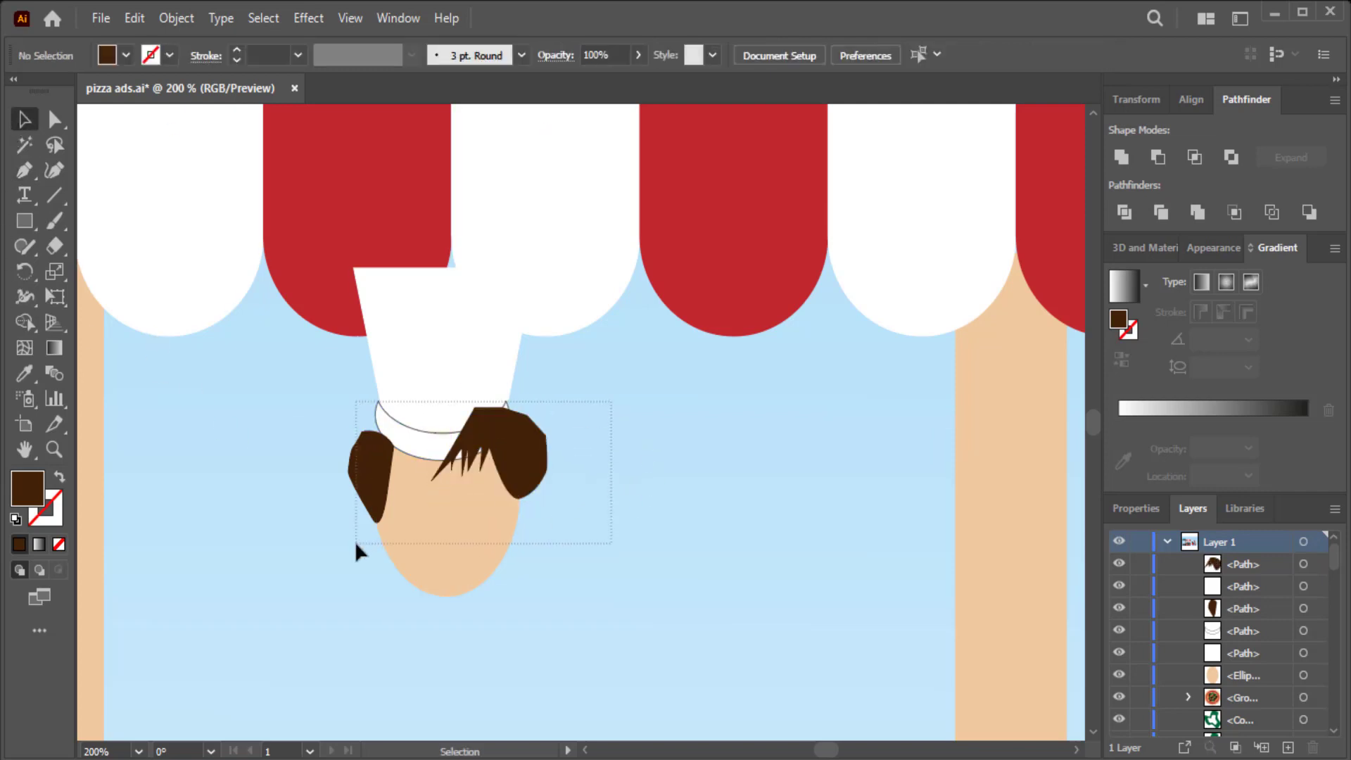
- With Shape Builder, delete the hair regions outside the face on both sides
left_click(31, 327)
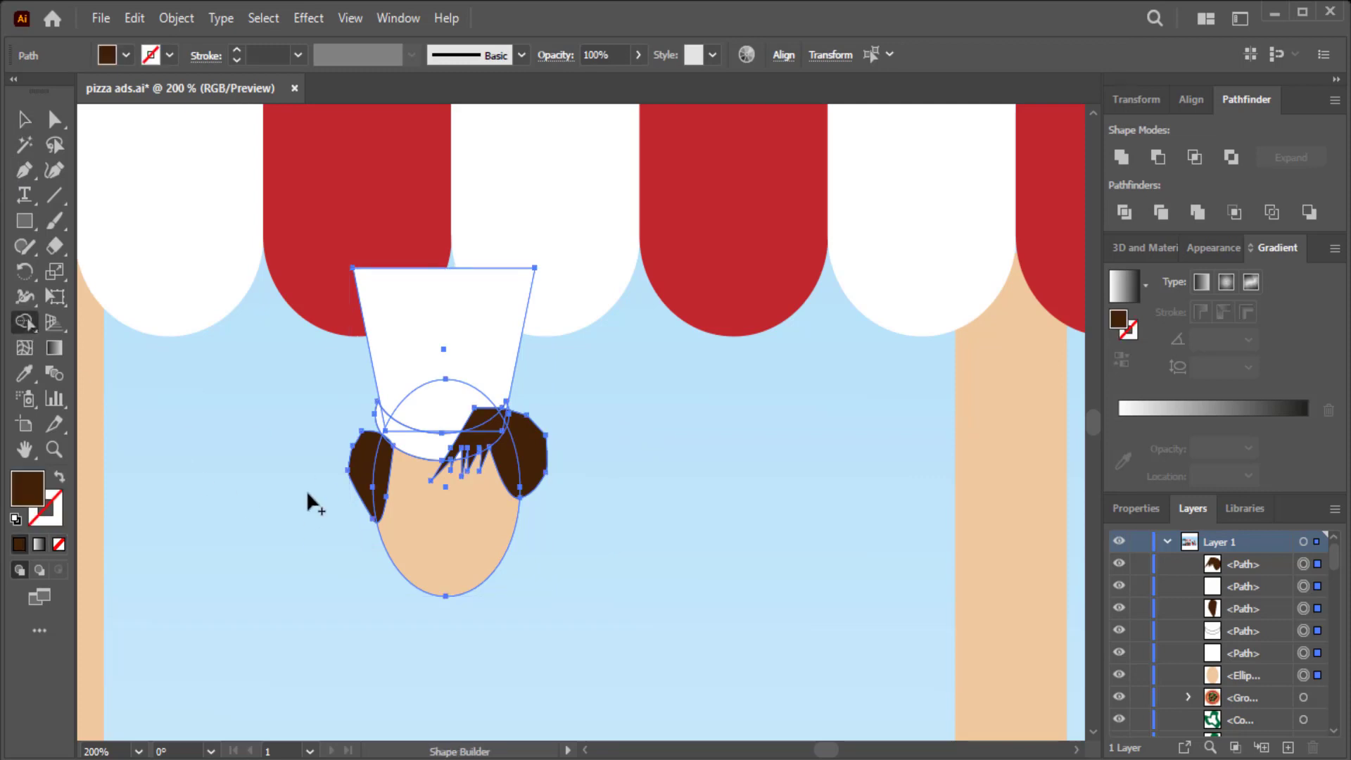
left_click(350, 480, "alt")
left_click(536, 460, "alt")
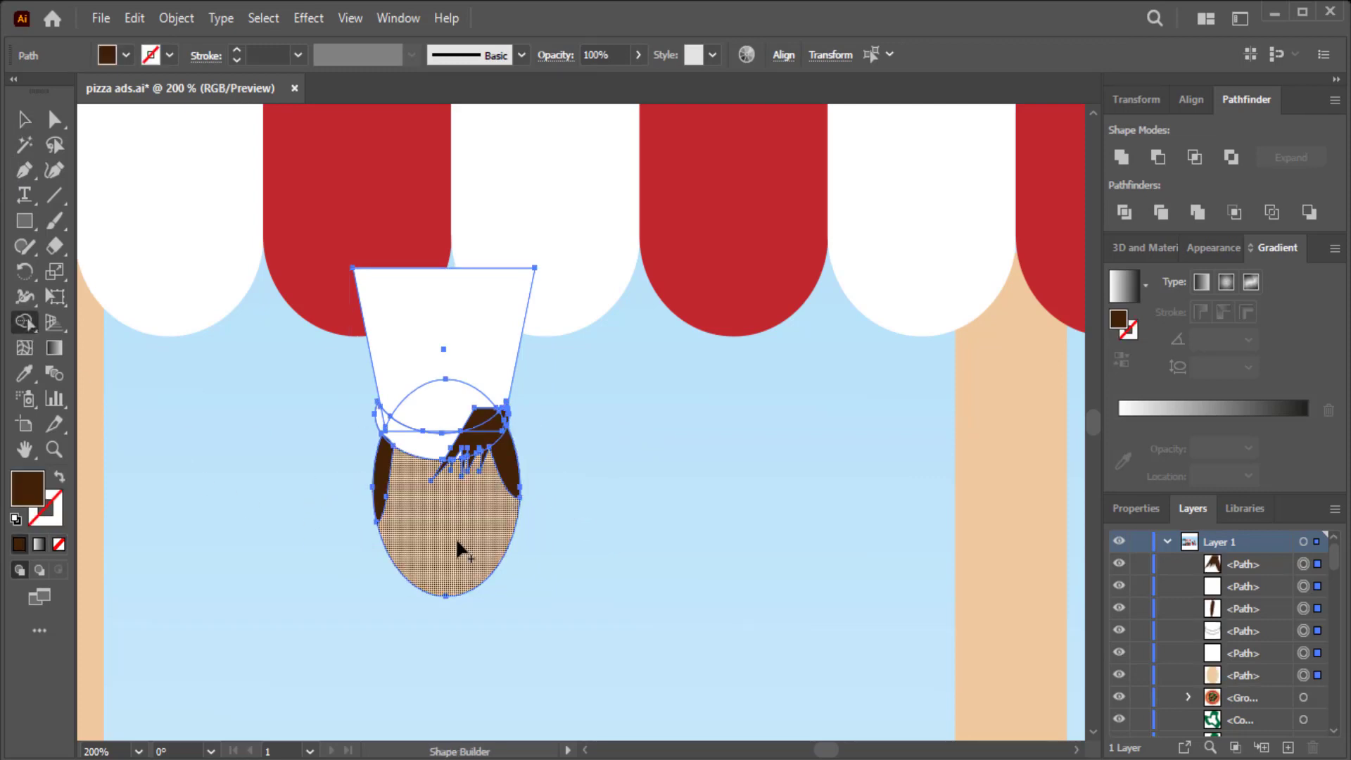
key("v")
left_click(183, 379)
- Bring the hat band and hat top in front of the hair
left_click(427, 410)
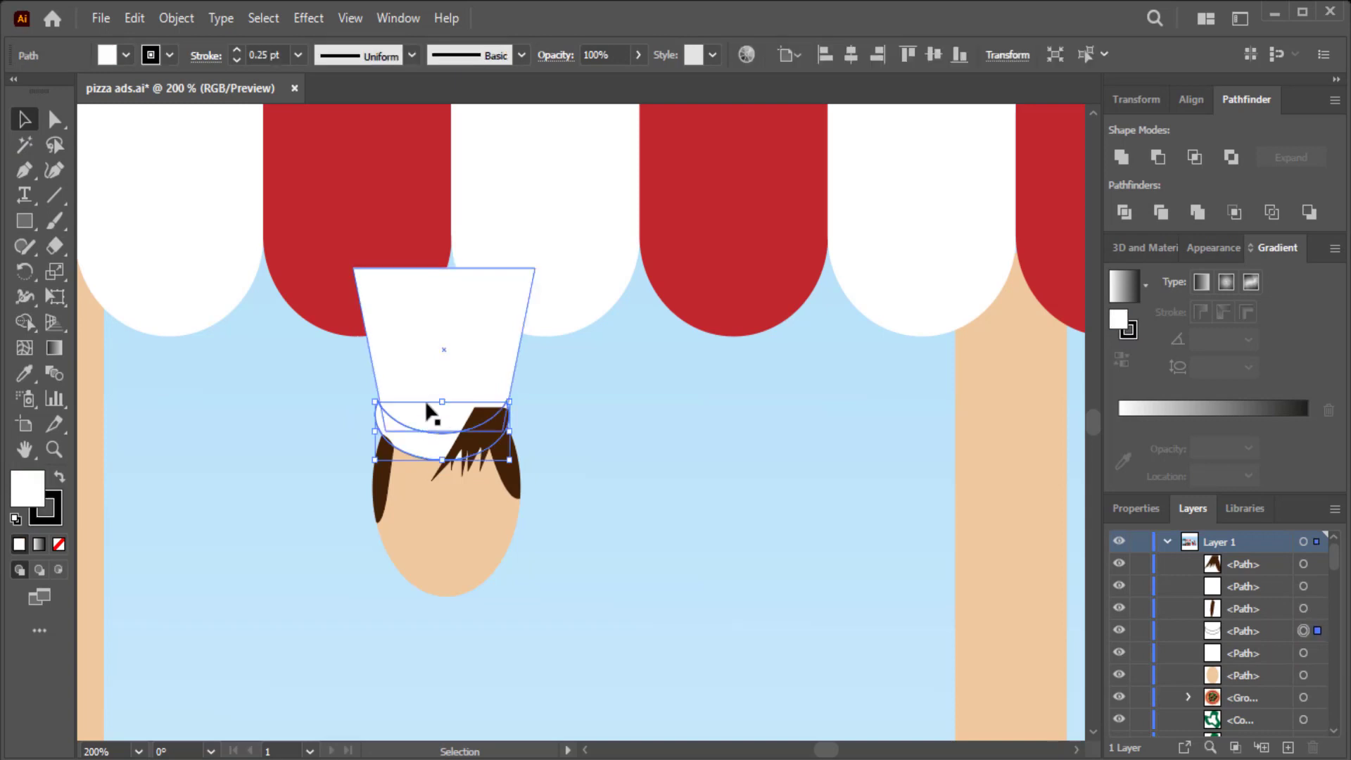
left_click(420, 365, "shift")
right_click(421, 364)
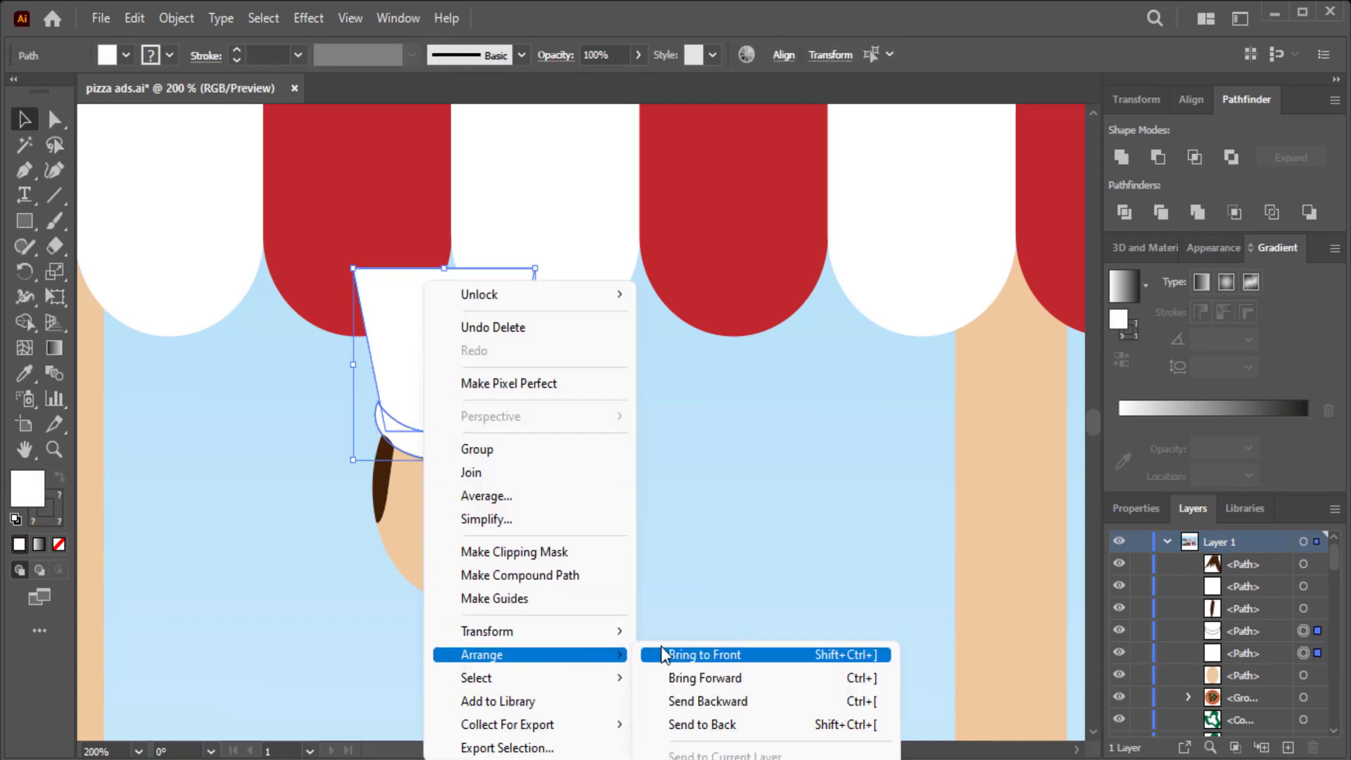
left_click(664, 654)
left_click(678, 542)
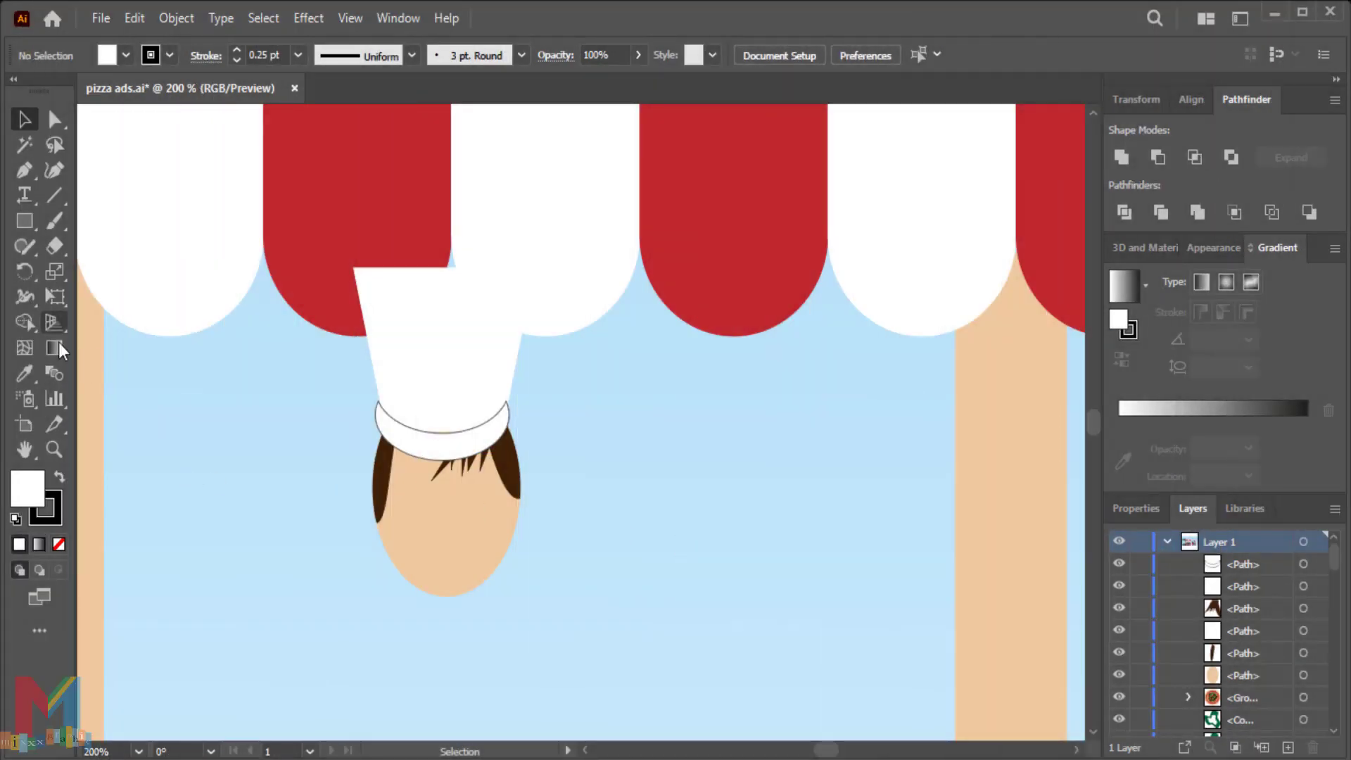
left_click(24, 234)
- Draw a small eye circle and paste a shrunken copy behind it as the pupil
left_click(90, 274)
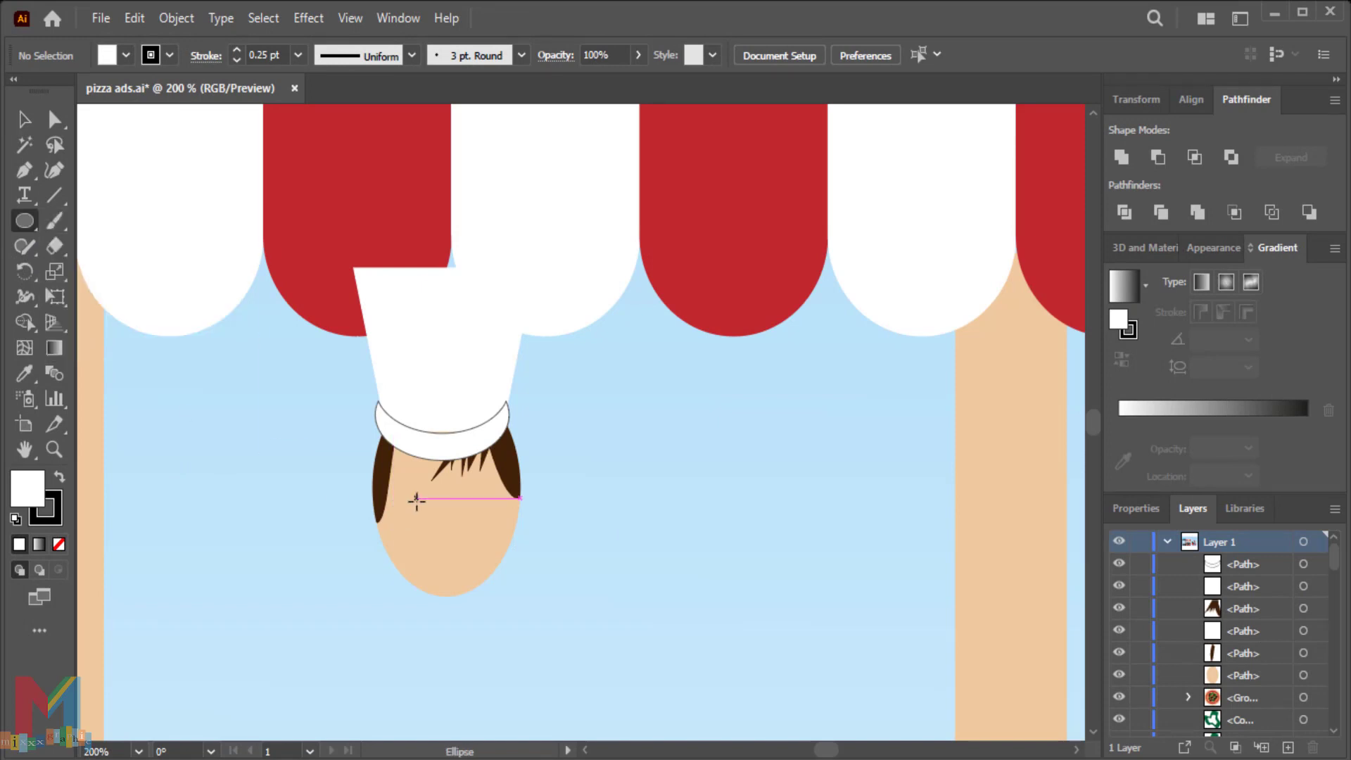
mouse_move(411, 503)
left_mouse_down()
mouse_move(420, 522)
mouse_move(411, 505)
left_mouse_up()
left_click(24, 119)
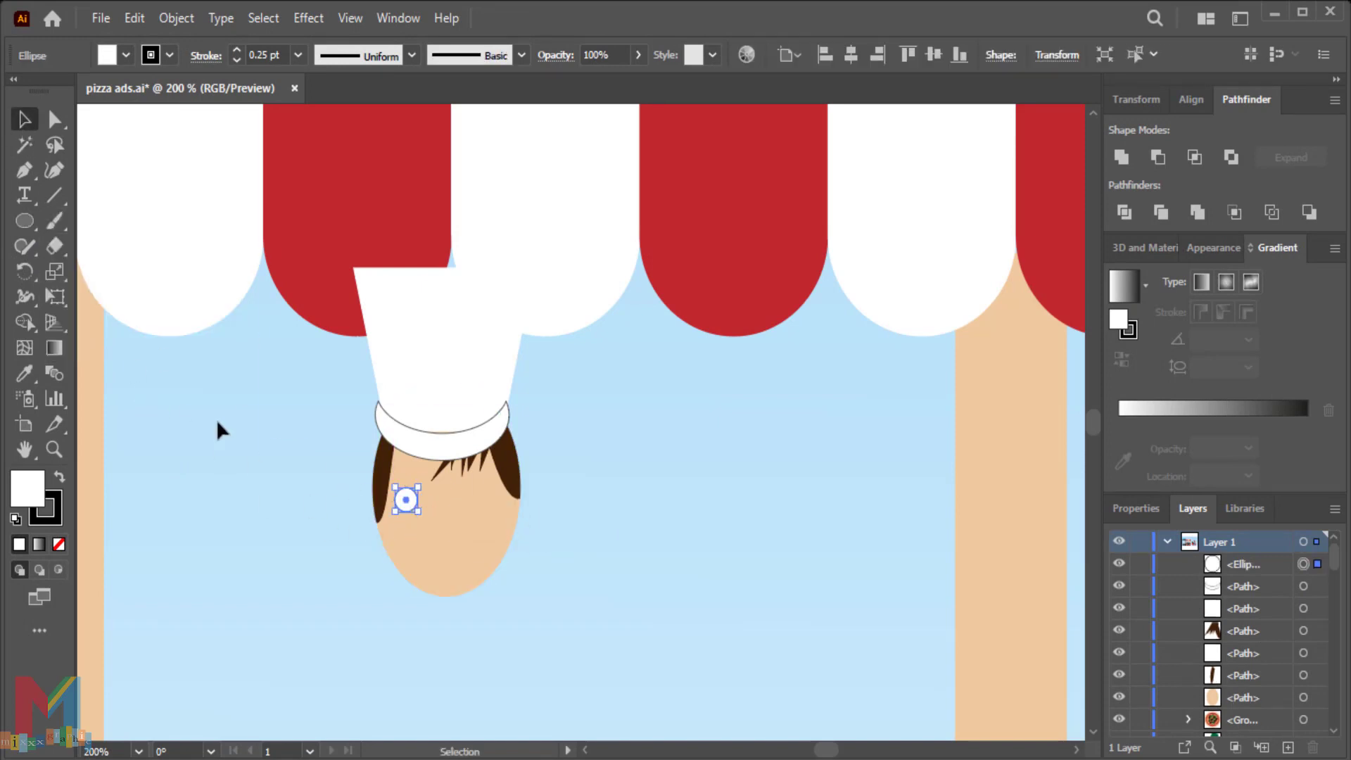
left_click(134, 17)
left_click(159, 117)
left_click(134, 18)
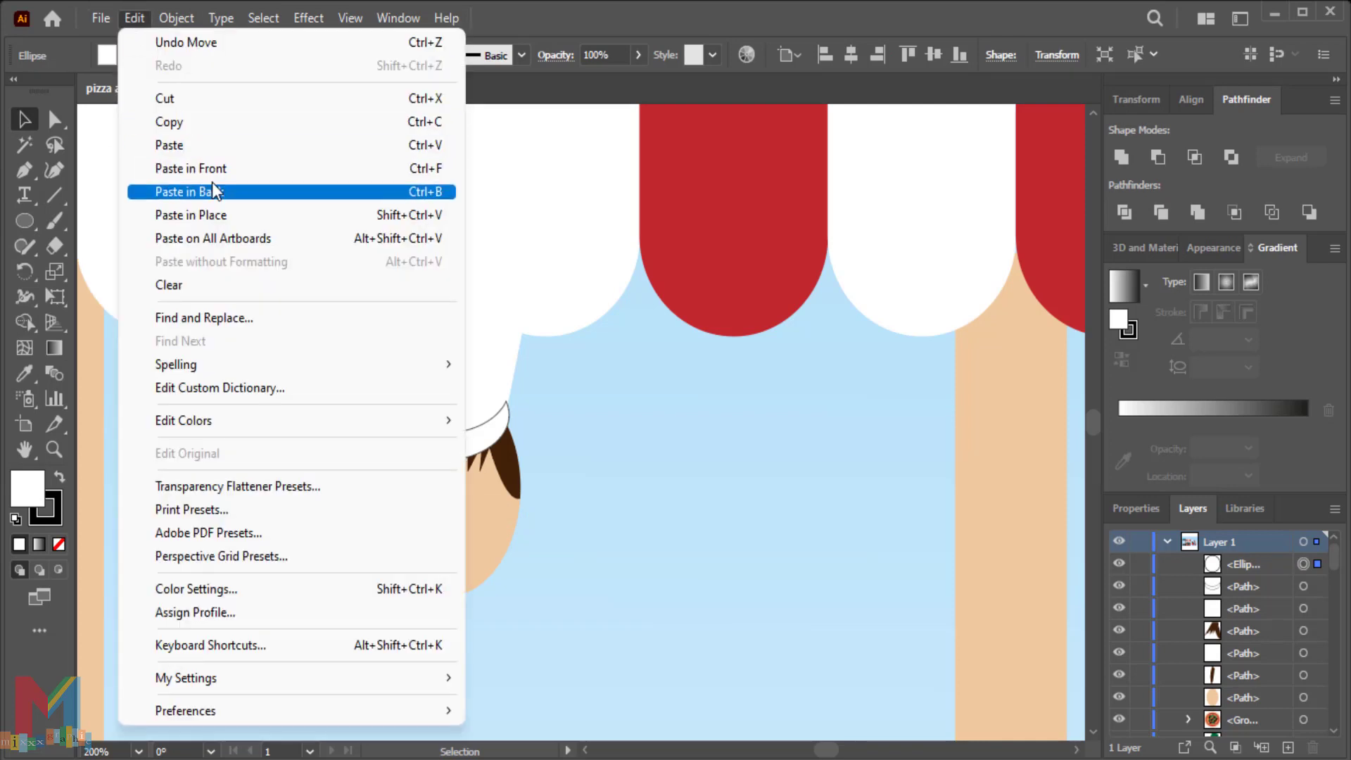
left_click(213, 184)
left_click_drag(418, 487, 408, 493)
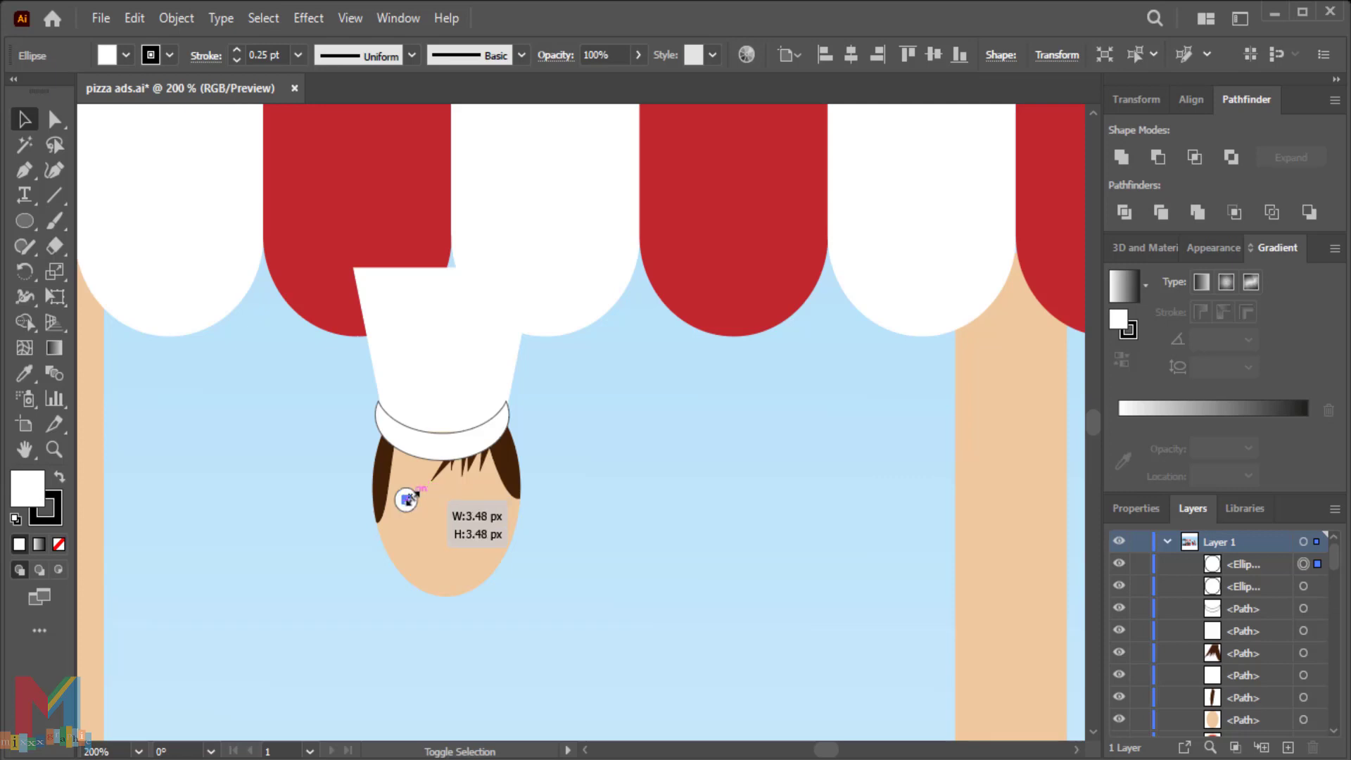
- Fill the pupil circle with black
left_click(125, 57)
left_click(236, 497)
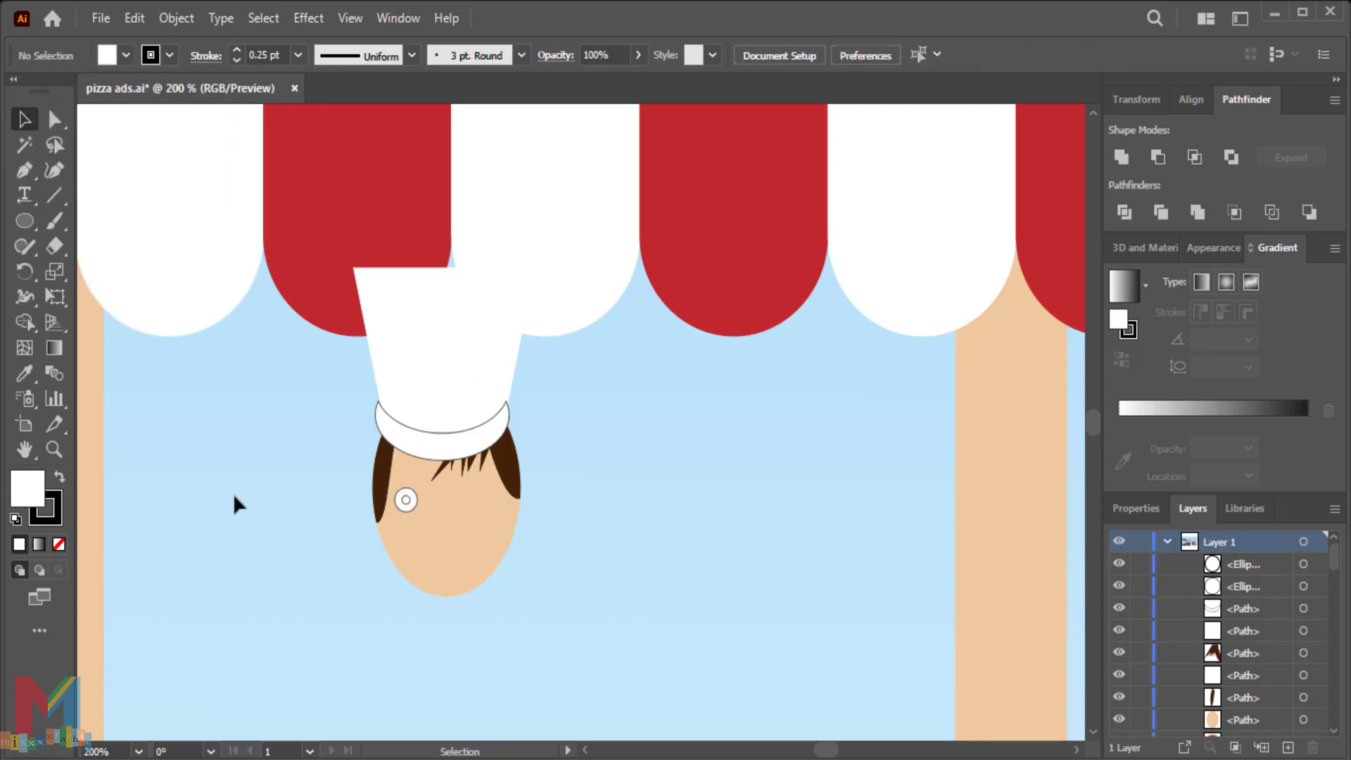
left_click(406, 499)
left_click(126, 56)
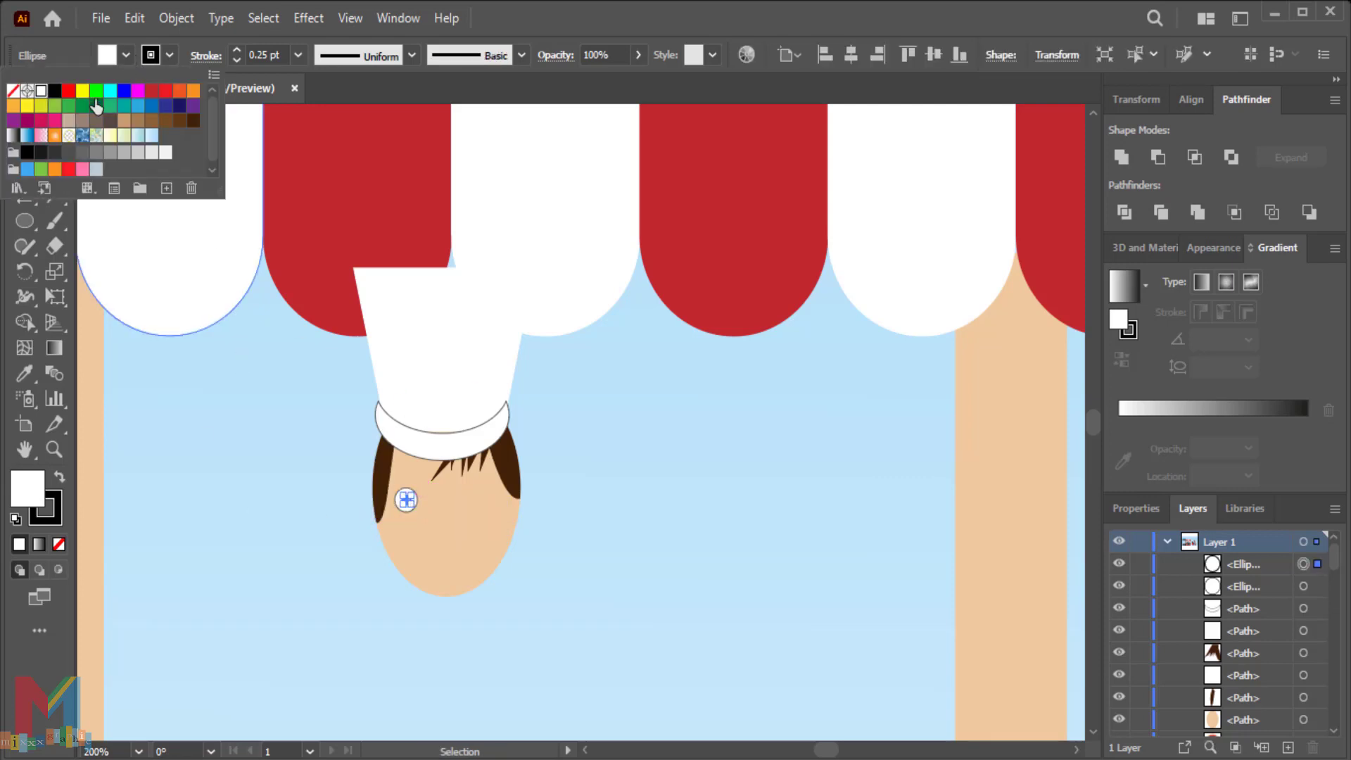
left_click(42, 153)
left_click(200, 457)
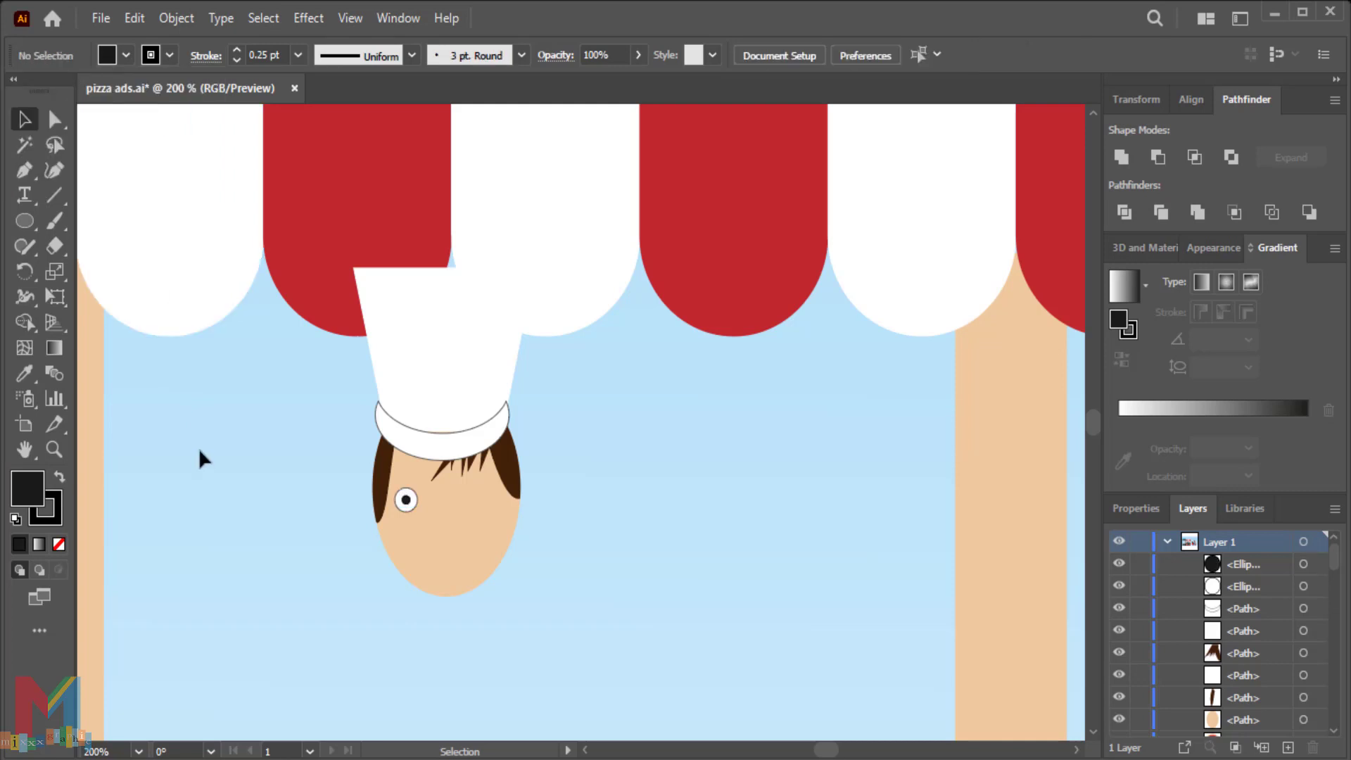
- Add a small light grey highlight copy on the black pupil
key("ctrl+plus")
left_click_drag(199, 457, 333, 389)
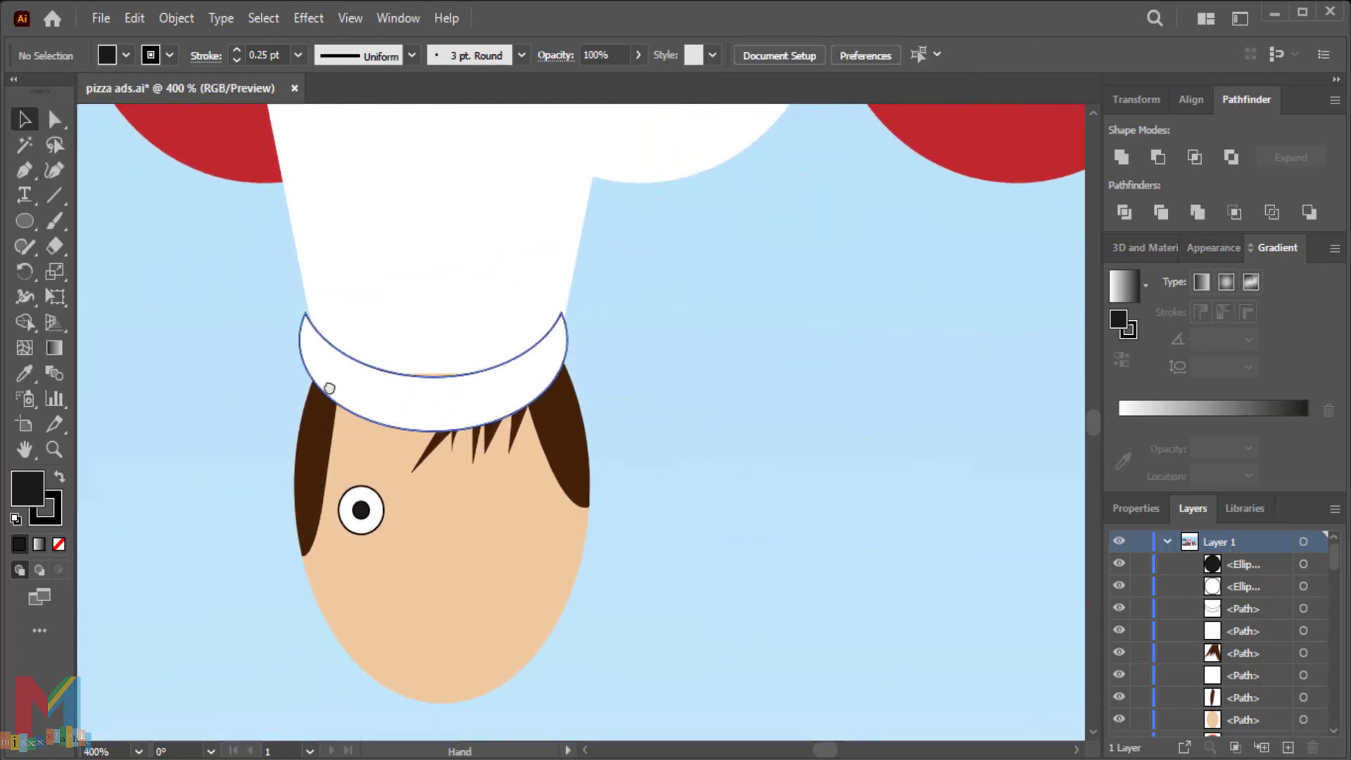
left_click(362, 508)
left_click(134, 17)
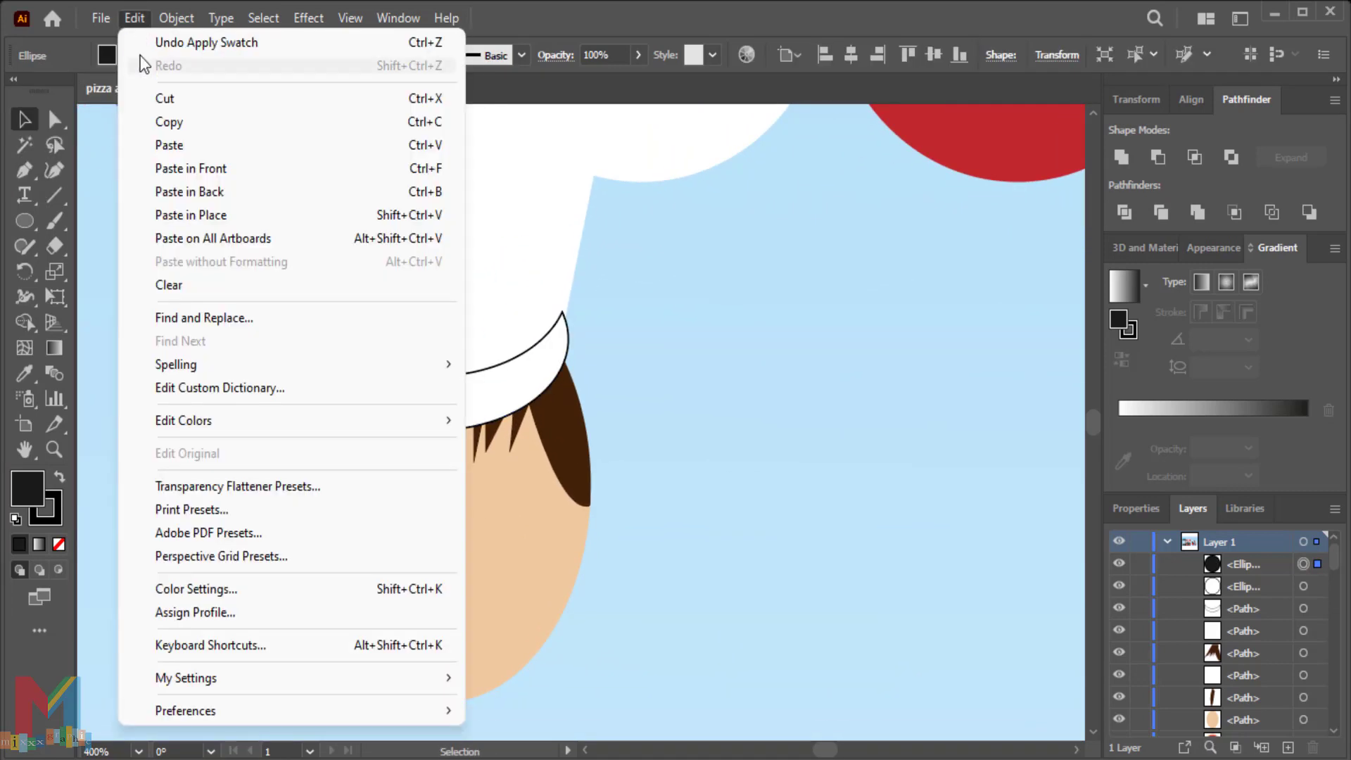
left_click(135, 18)
left_click(219, 213)
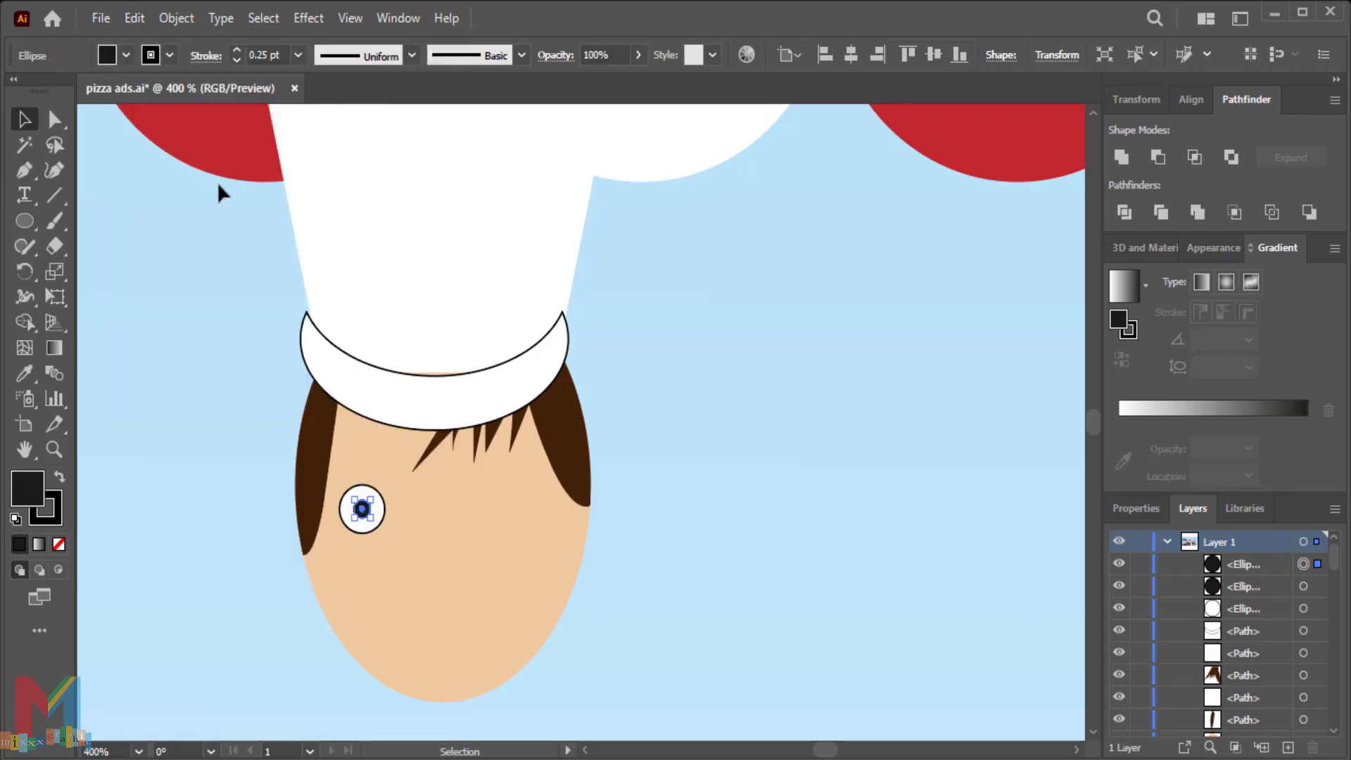
left_click_drag(373, 502, 365, 506)
left_click(99, 58)
left_click(109, 159)
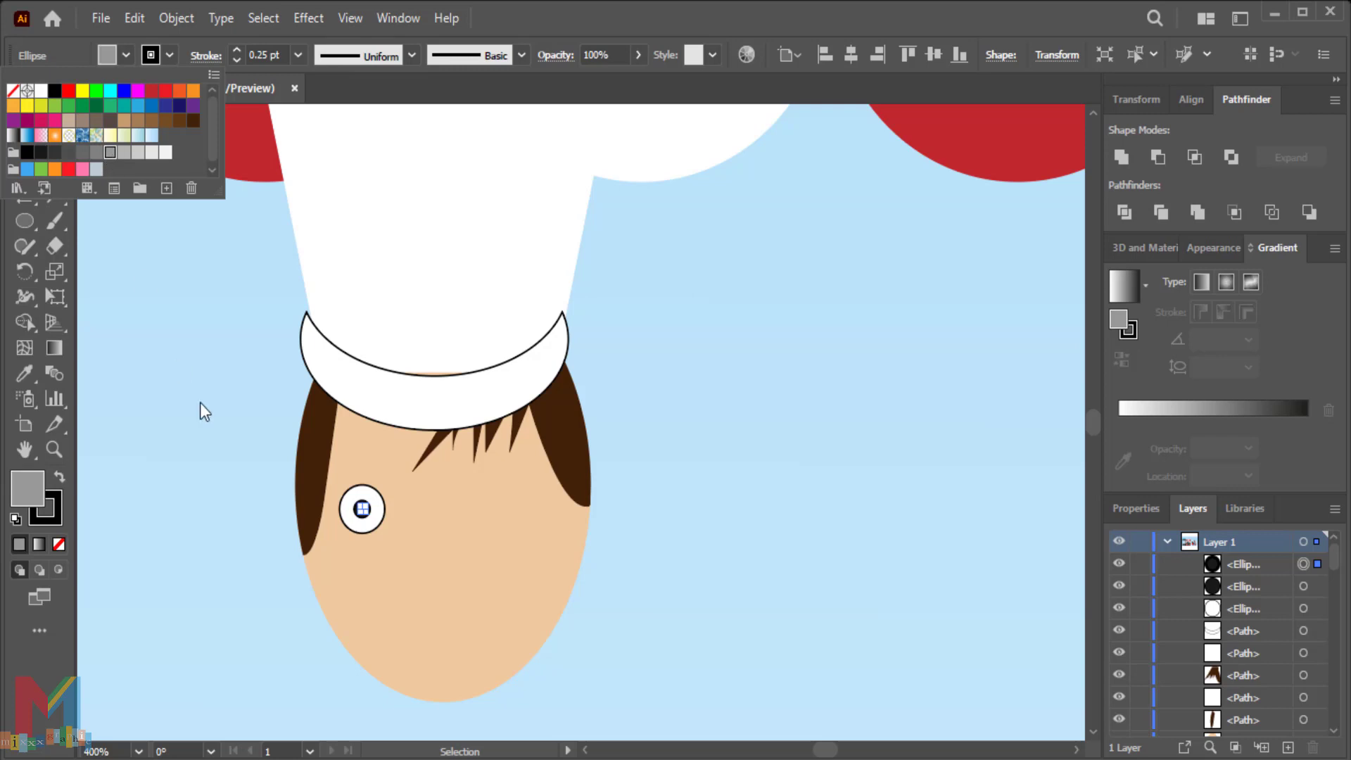
left_click(200, 399)
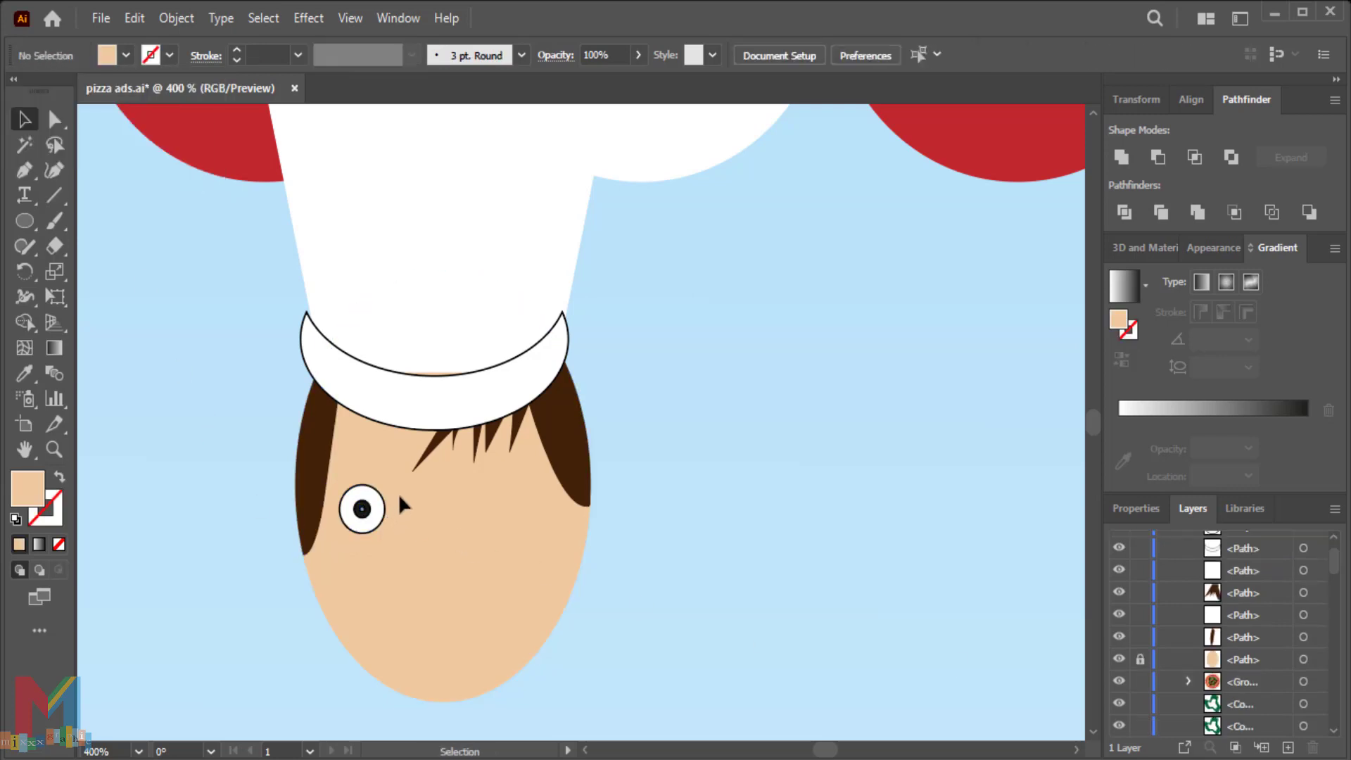
- Squash the eye into a flatter oval, remove its outline and stretch it wider
left_click_drag(340, 533, 340, 518)
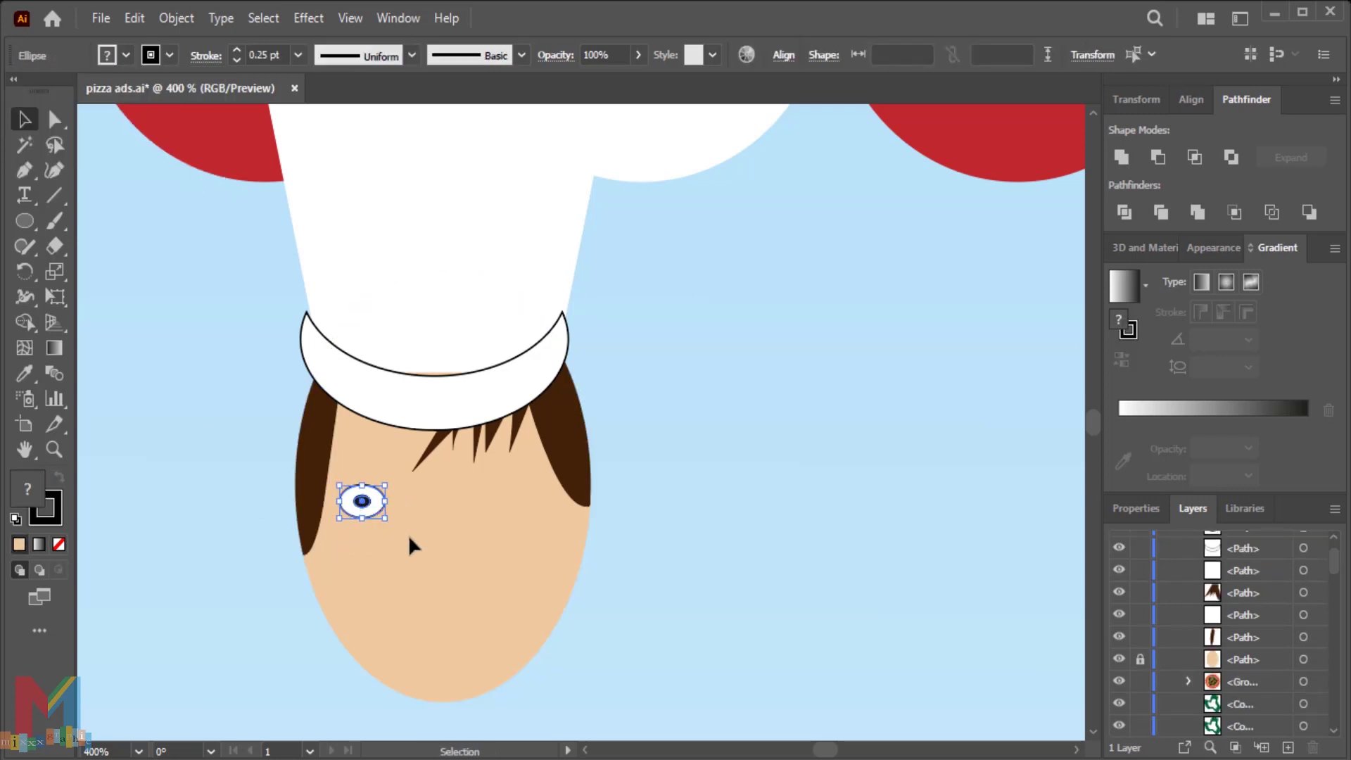
left_click(408, 534)
left_click(325, 521)
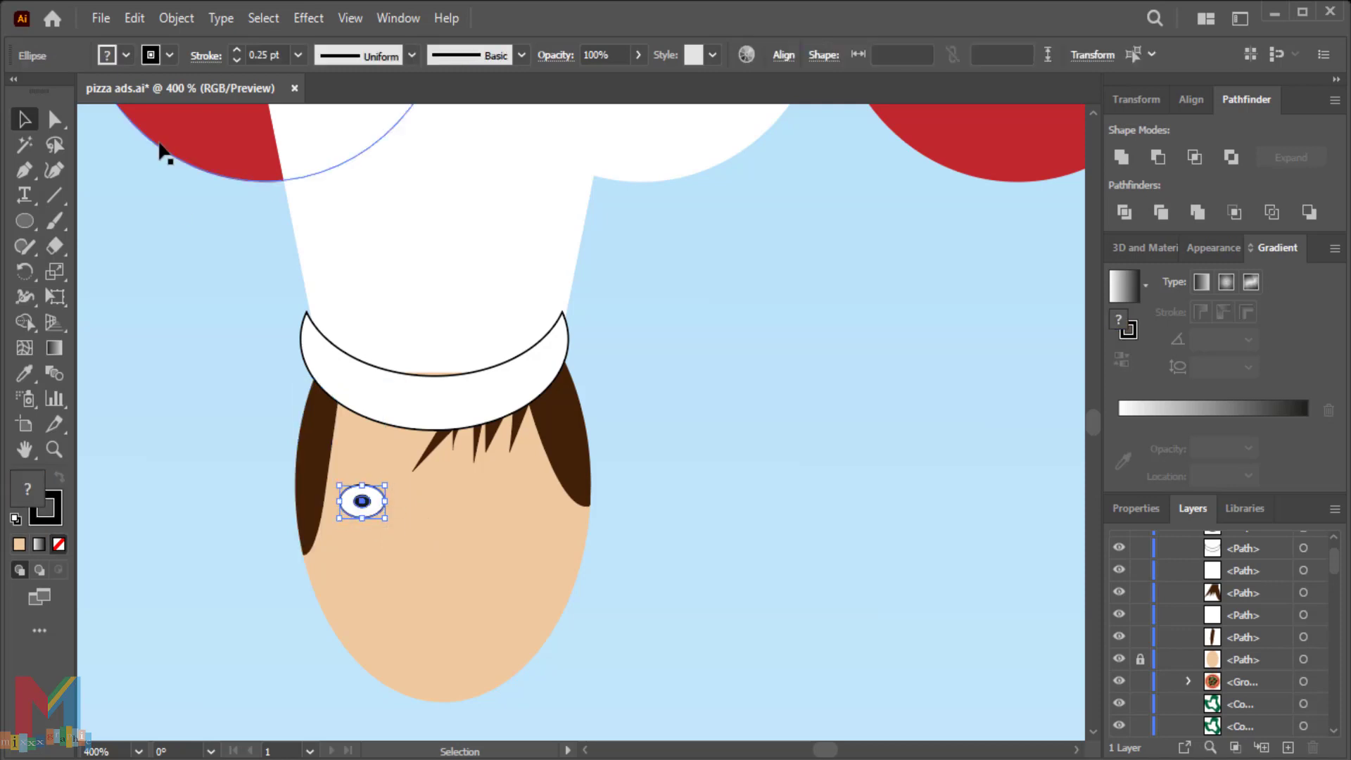
left_click(107, 54)
left_click(13, 91)
left_click(148, 293)
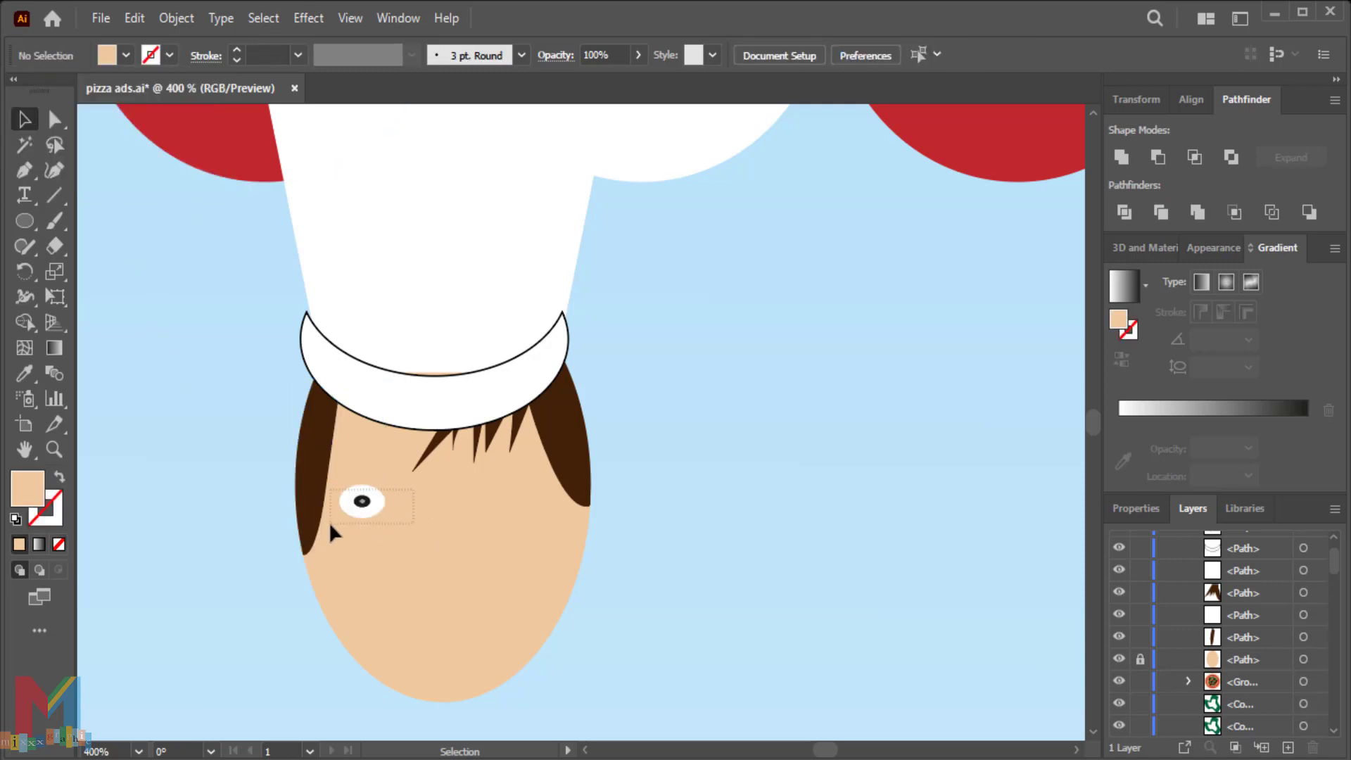
left_click(363, 510)
left_click_drag(384, 518, 396, 522)
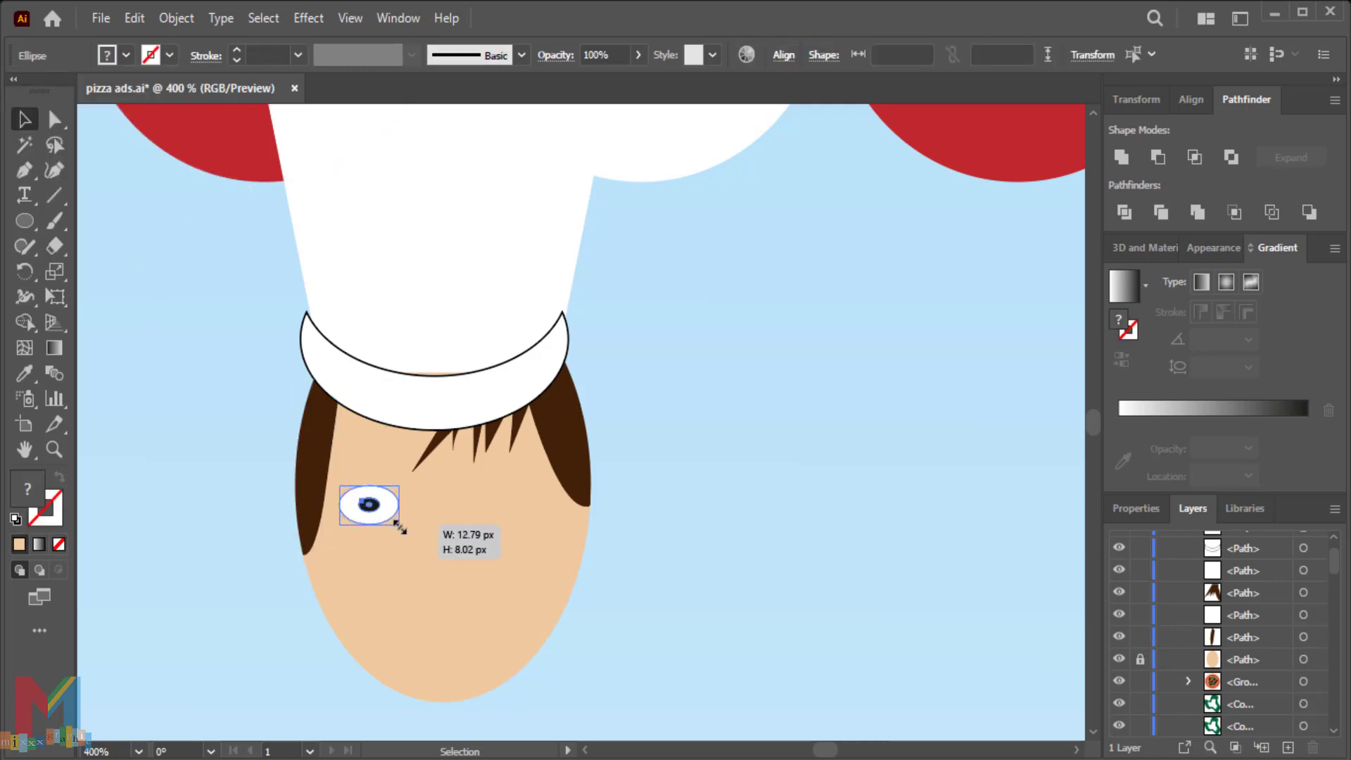
left_click(385, 528)
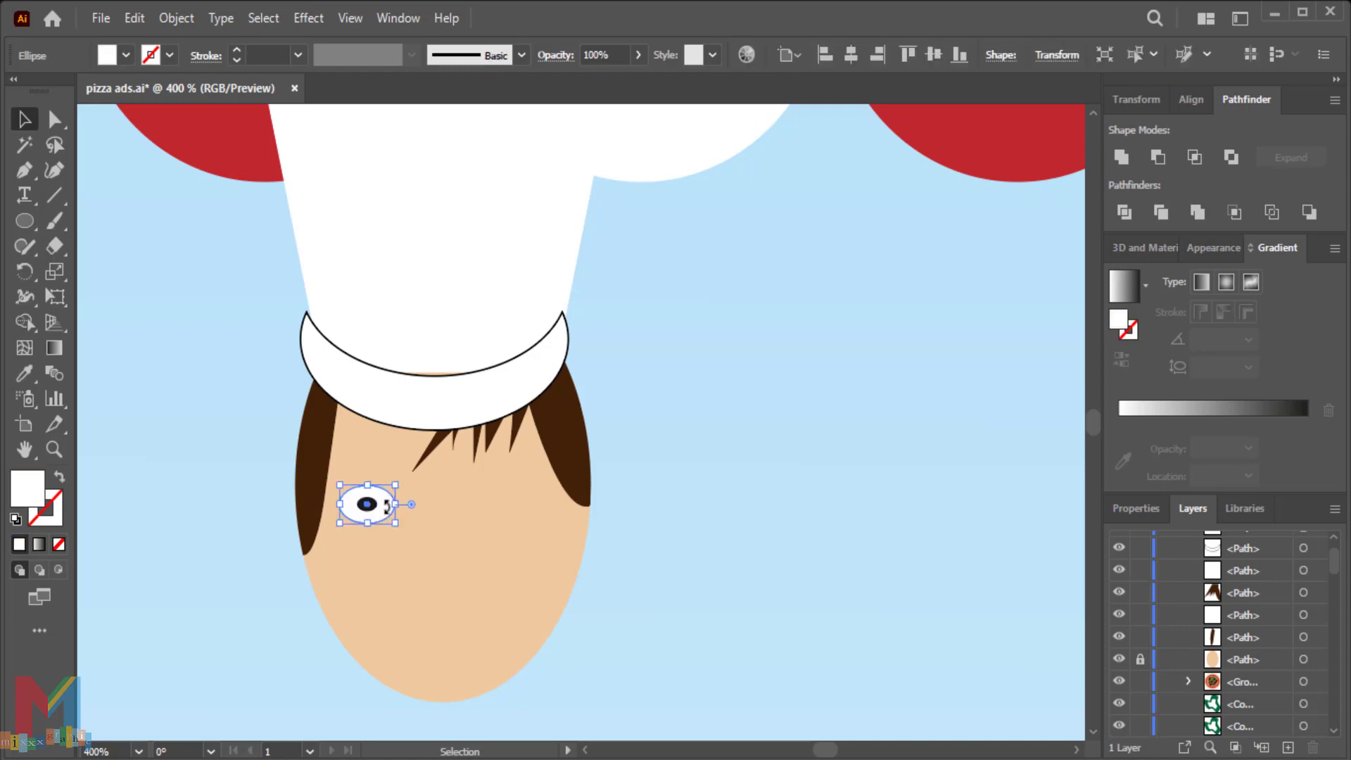
- Group the eye white and pupil, then place a copy beside it as the second eye
left_click_drag(388, 505, 508, 513)
key("ctrl+z")
right_click(394, 506)
left_click(417, 189)
left_click(699, 501)
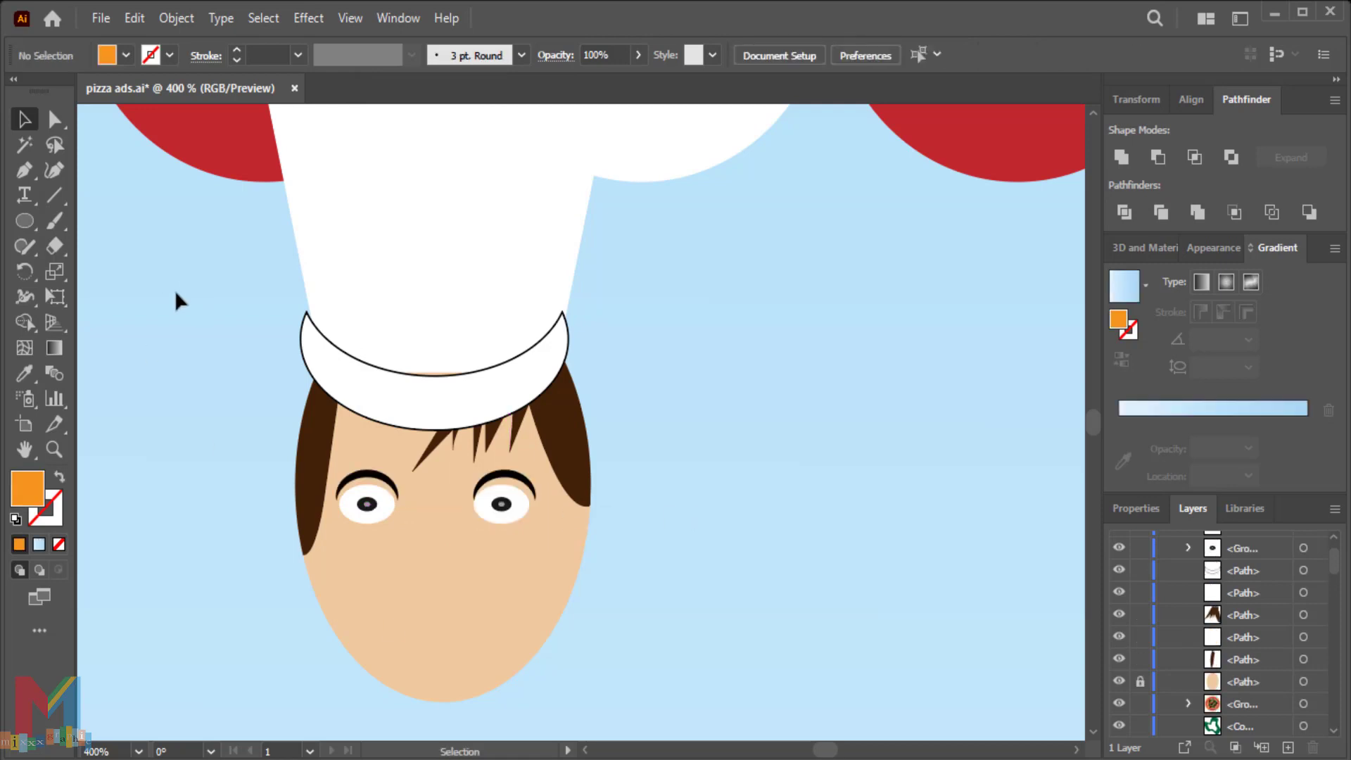
- Pen-draw a U-shaped nose below the eyes and stretch it taller
key("p")
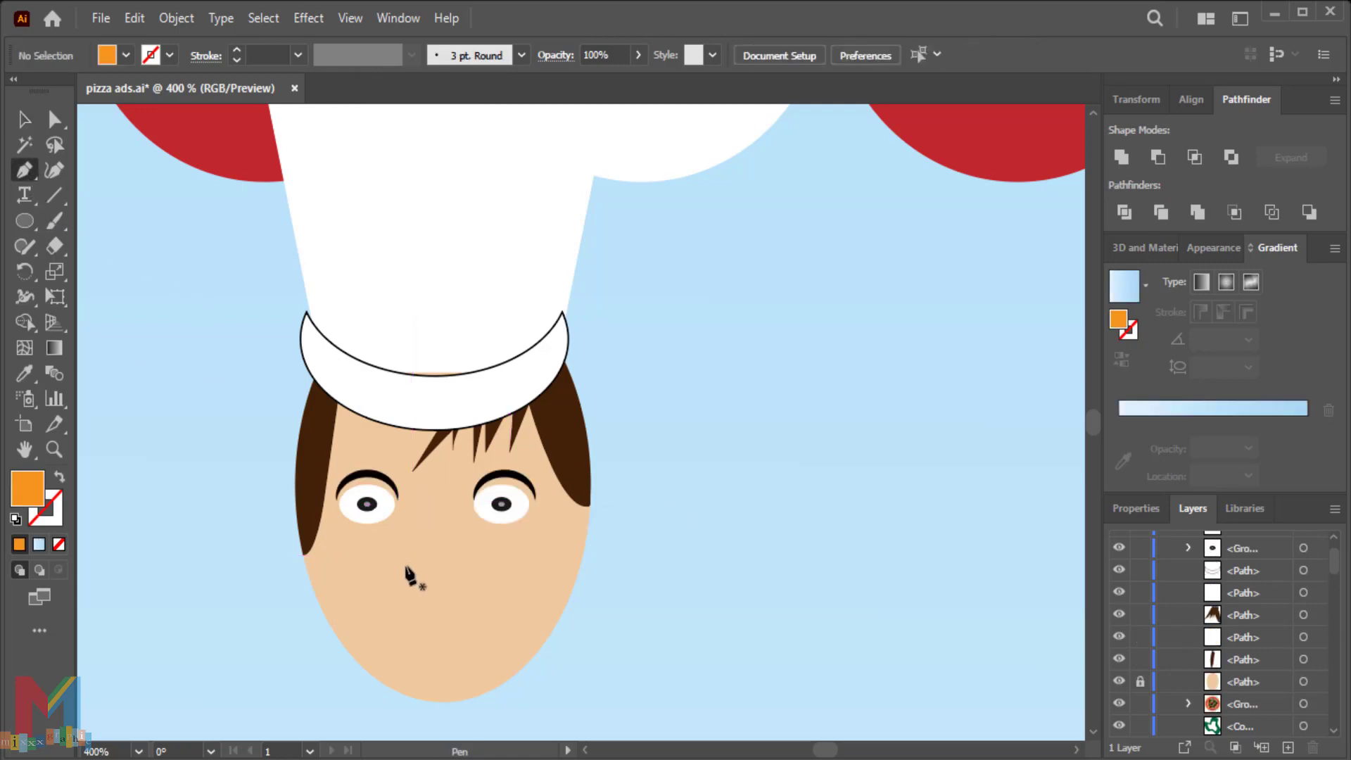
left_click(405, 566)
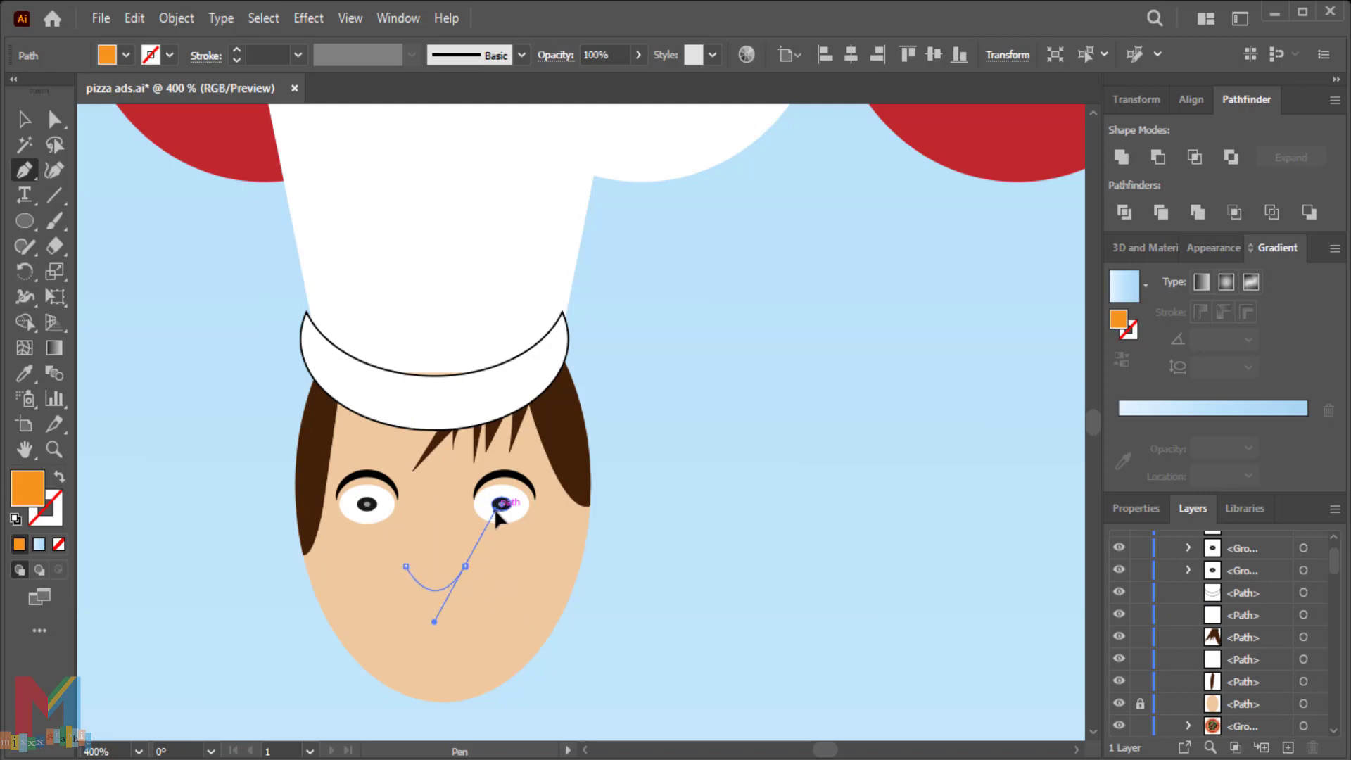
left_click_drag(496, 514, 498, 513)
key("v")
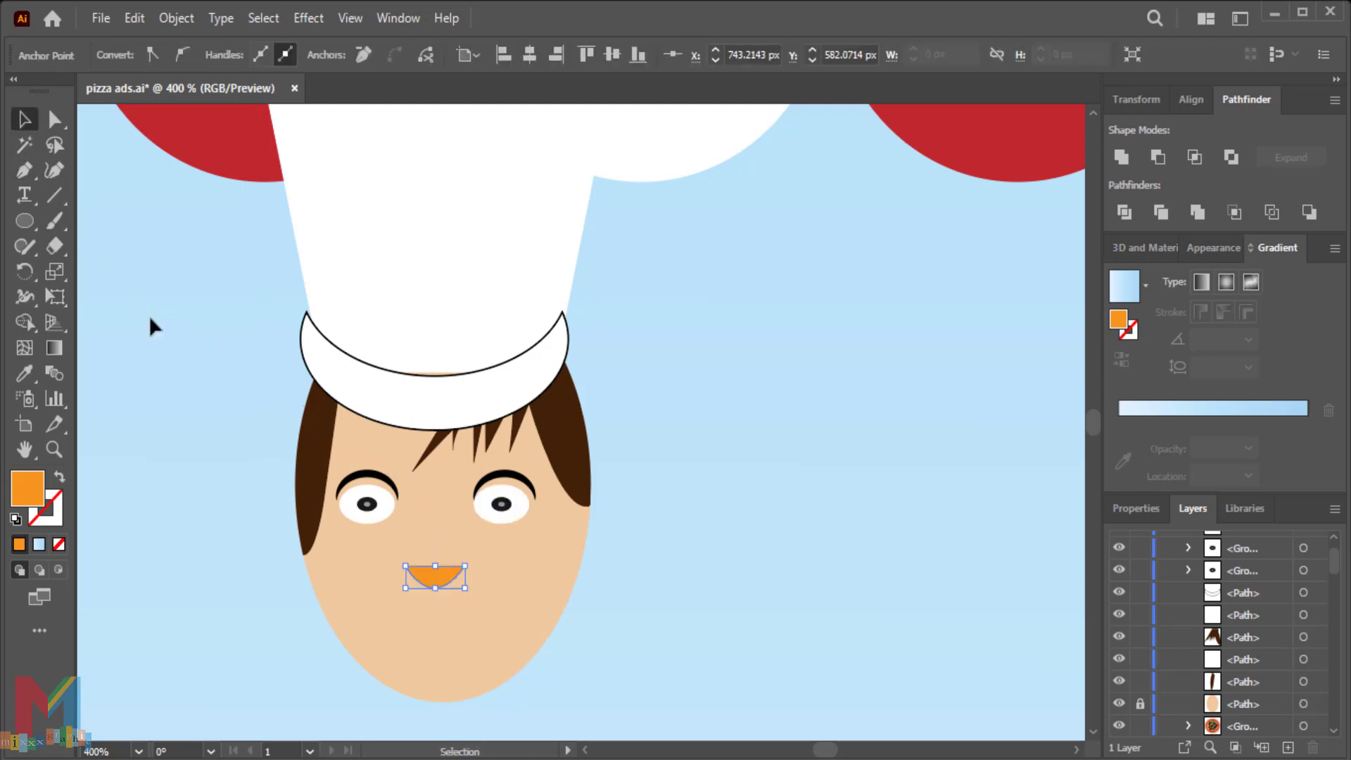
left_click(432, 570)
mouse_move(435, 565)
left_mouse_down()
mouse_move(431, 539)
mouse_move(434, 555)
left_mouse_up()
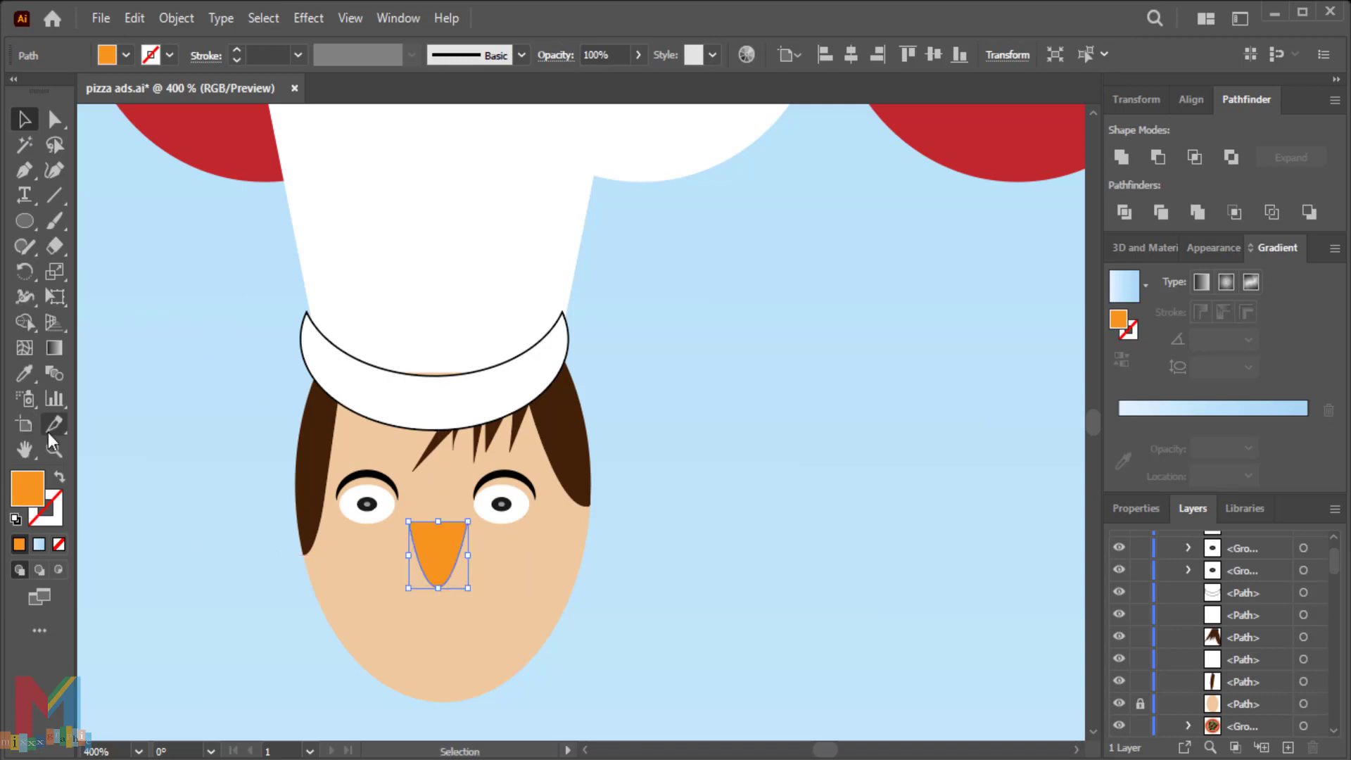
- Fill the nose with a darker version of the sampled skin colour and no outline
left_click(25, 373)
left_click(385, 584)
double_click(28, 493)
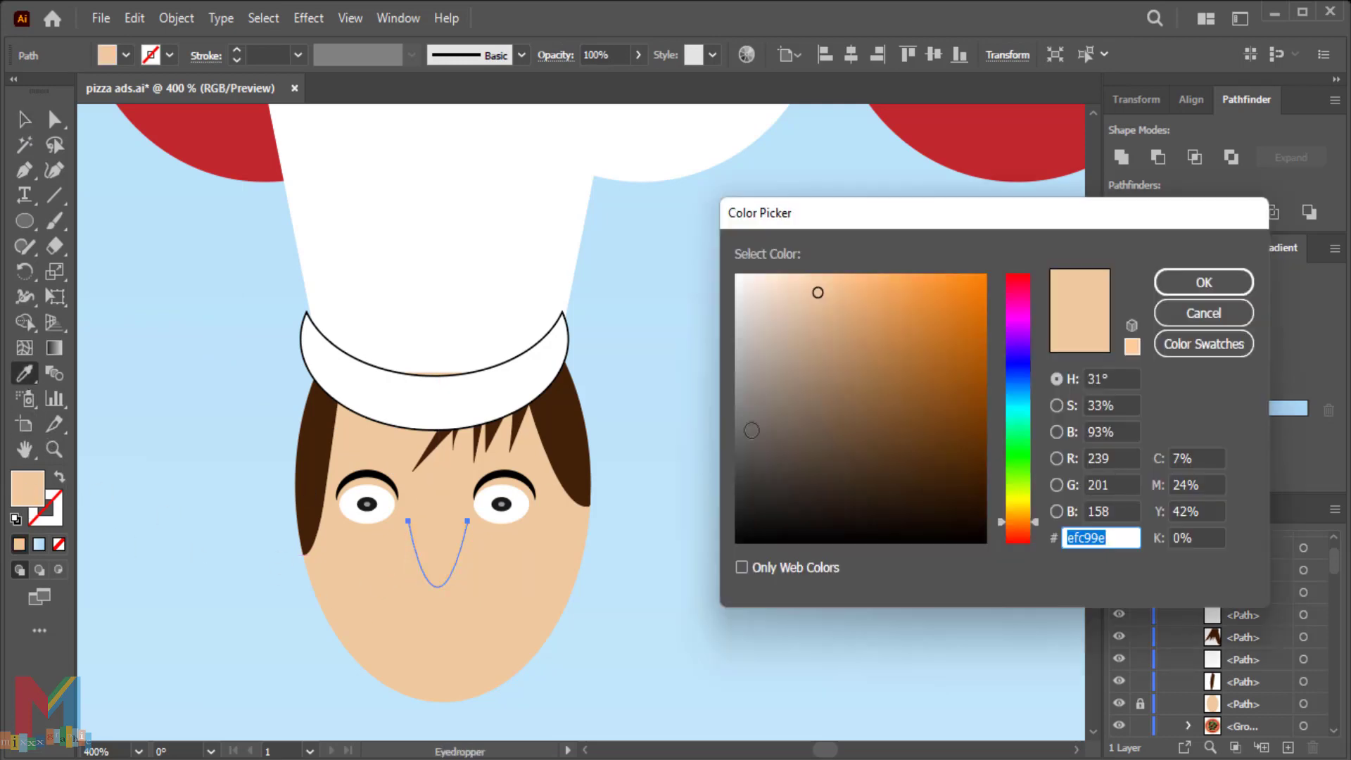
left_click(810, 314)
key("Return")
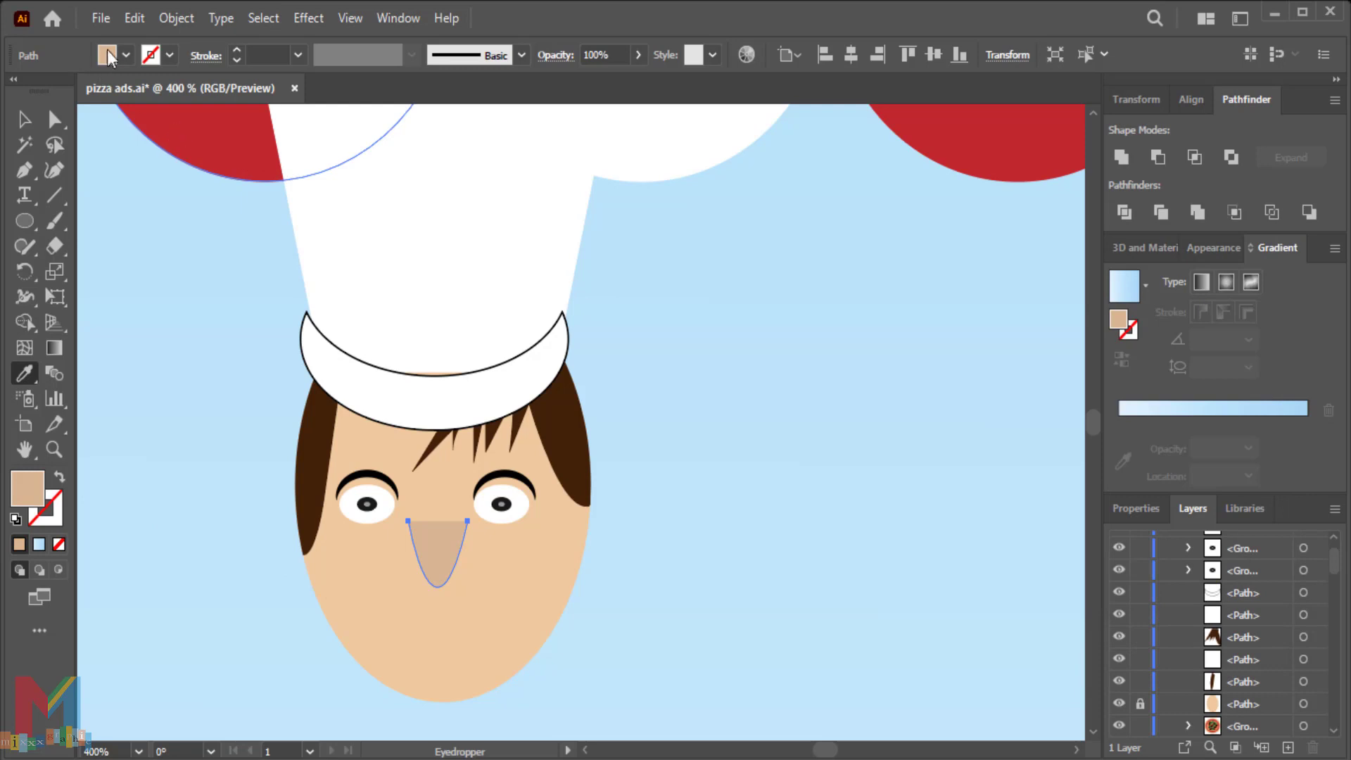
left_click(170, 55)
left_click(55, 90)
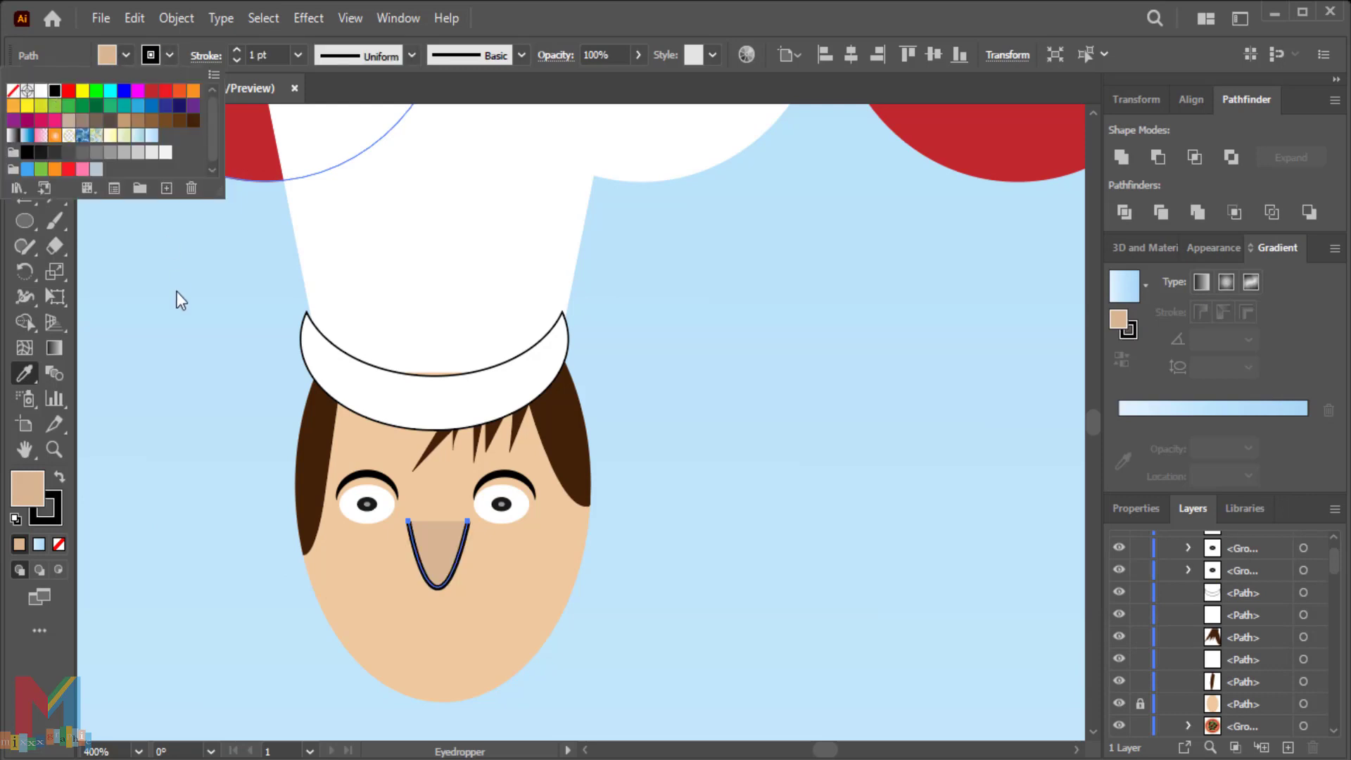
left_click(236, 60)
- Add a bend point to the nose with the Curvature tool
key("v")
left_click(139, 301)
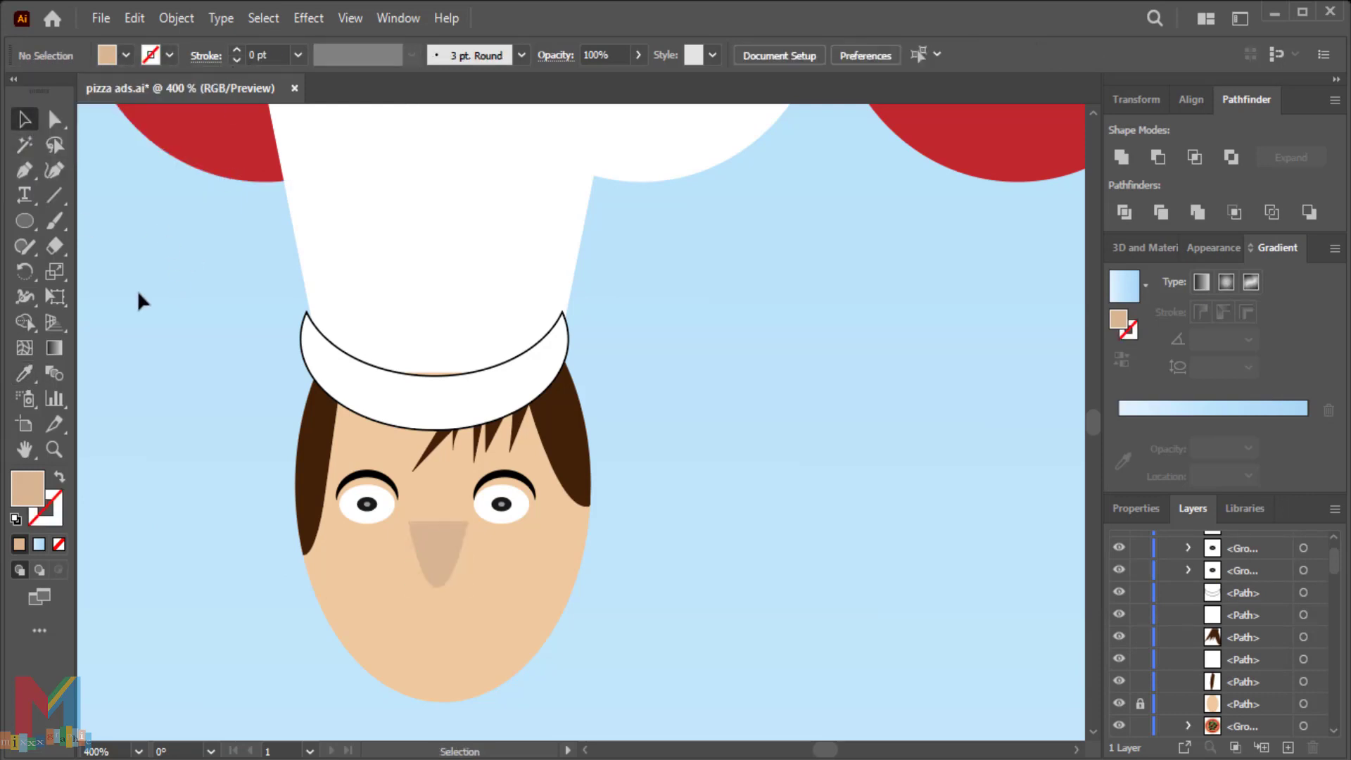
left_click(423, 547)
left_click(55, 172)
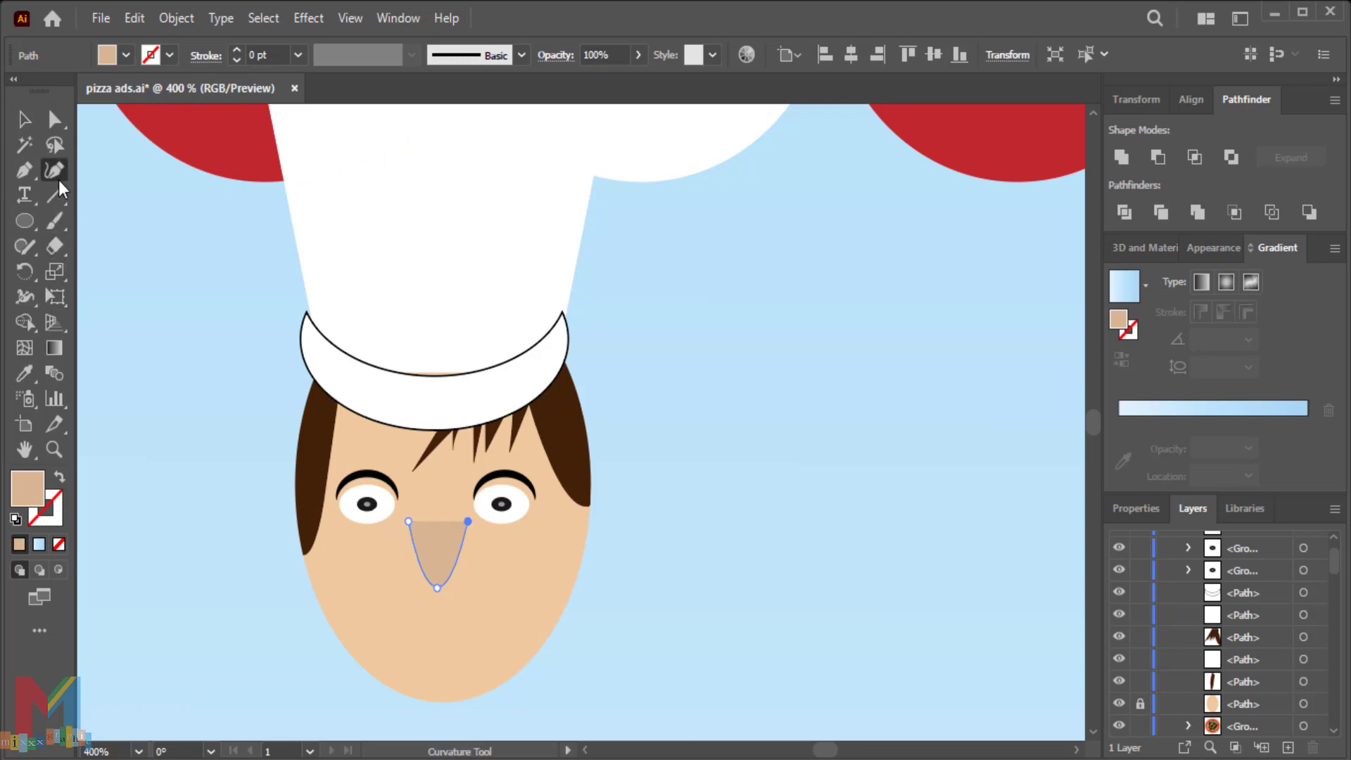
left_click(437, 554)
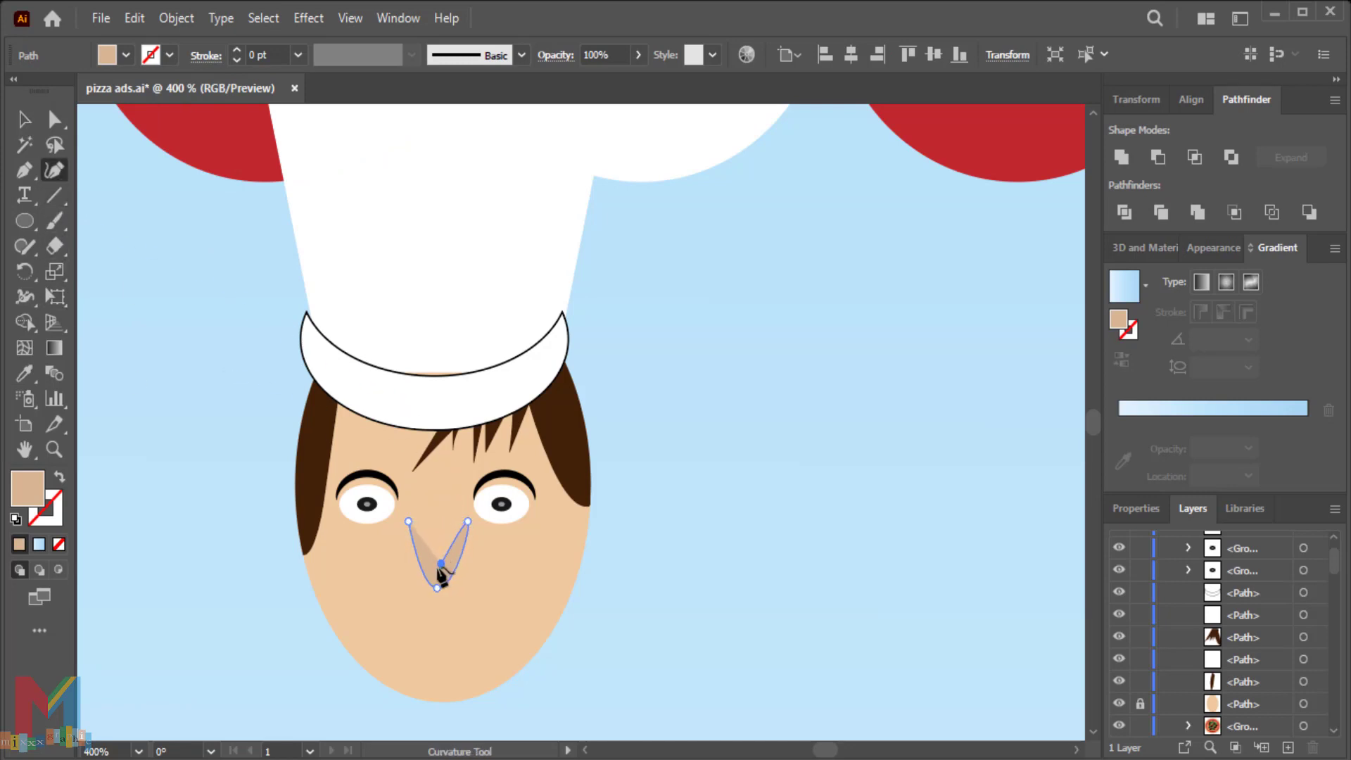
key("v")
left_click(111, 273)
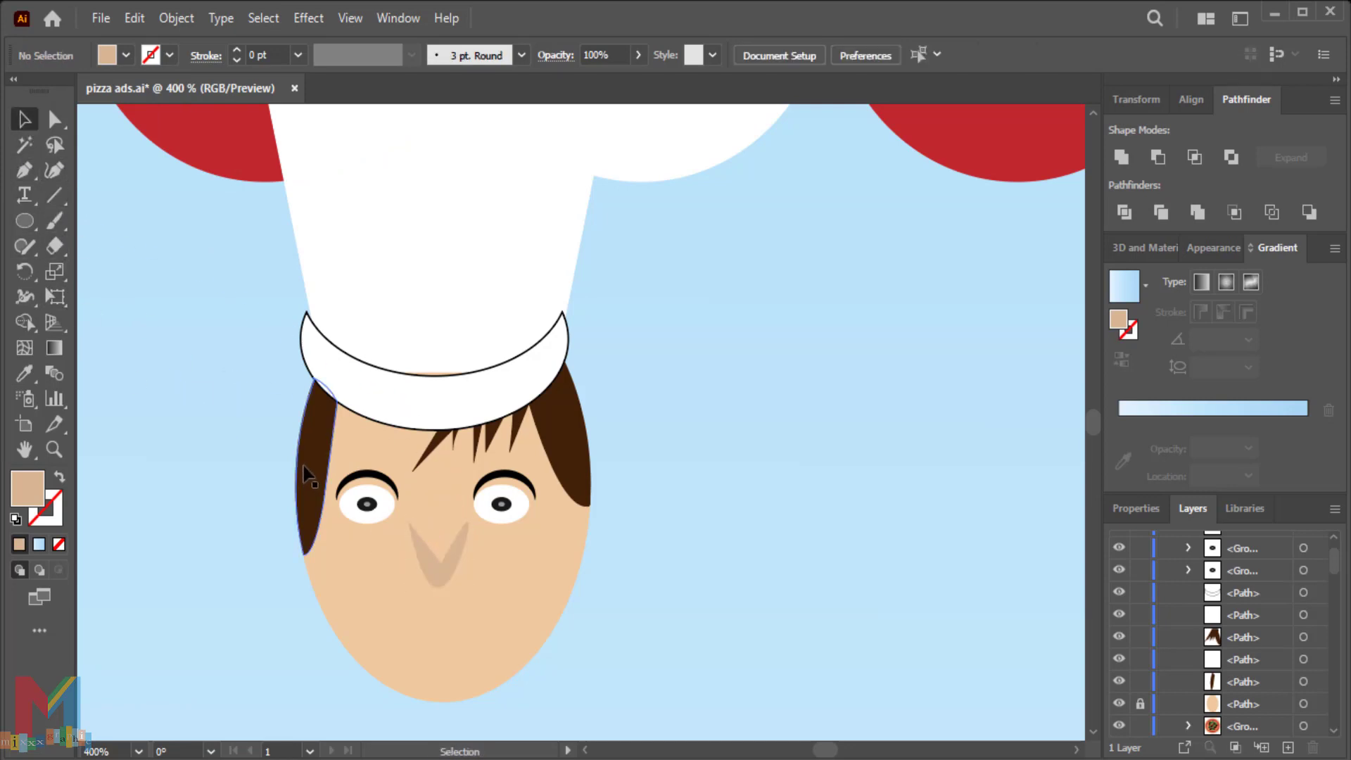
- Lengthen the nose downward and make it narrower
left_click(442, 535)
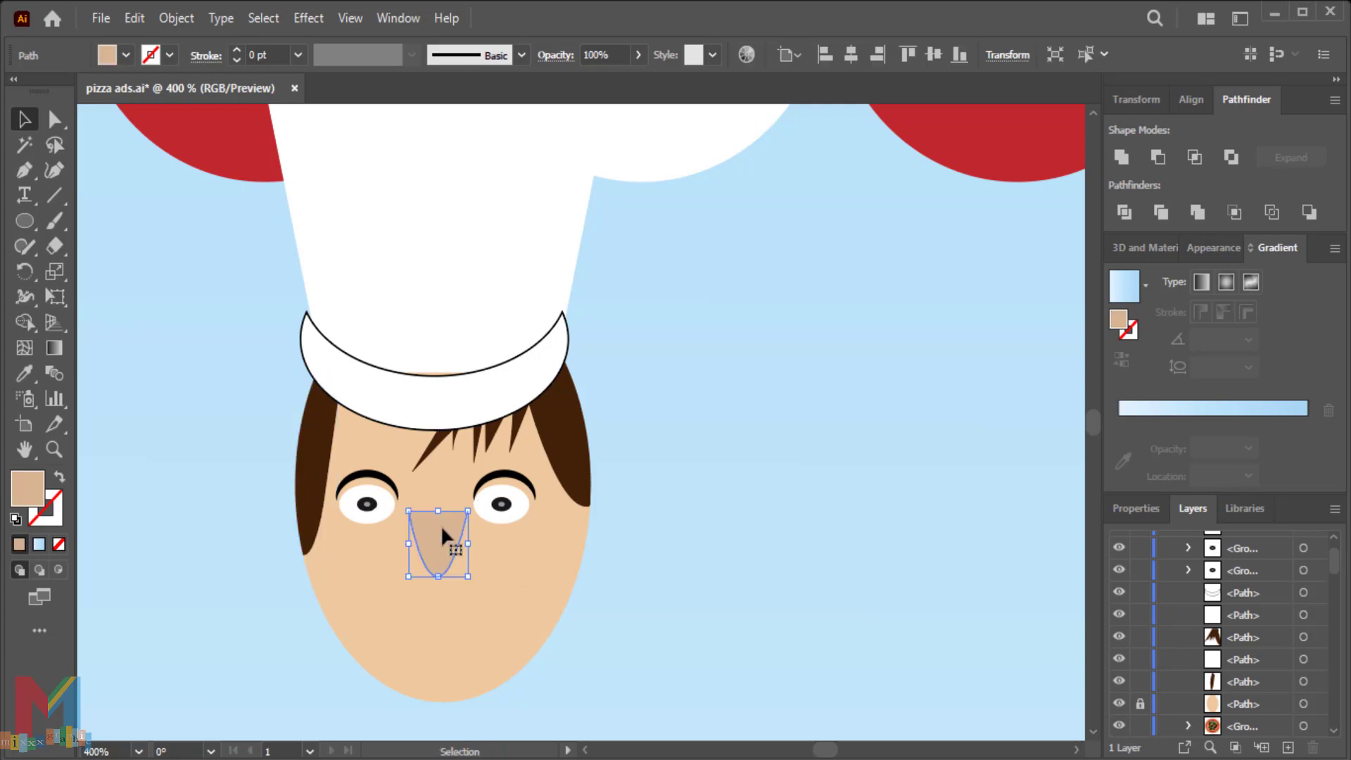
left_click_drag(438, 577, 438, 598)
left_click(691, 574)
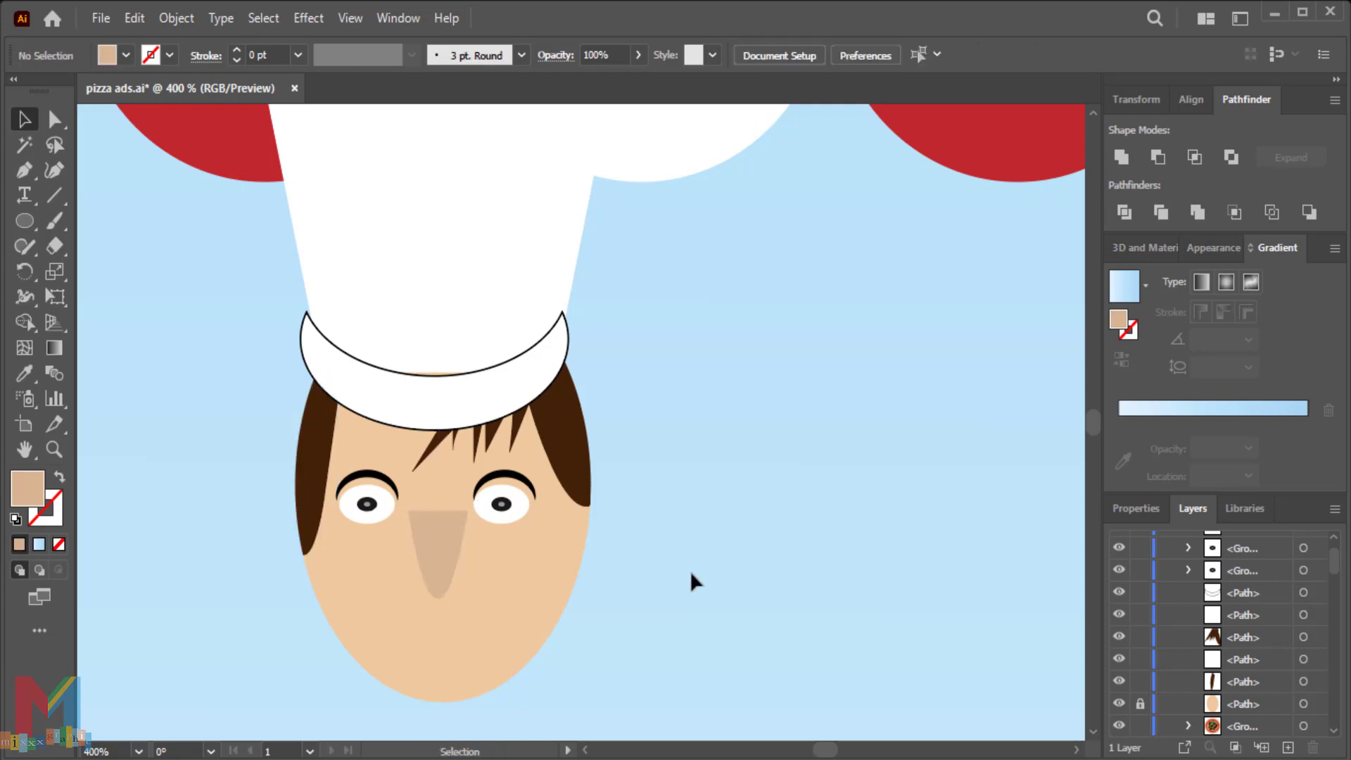
left_click(447, 556)
left_click_drag(468, 554, 412, 555)
left_click(553, 566)
- Squash the nose shorter and widen it slightly
left_click(436, 549)
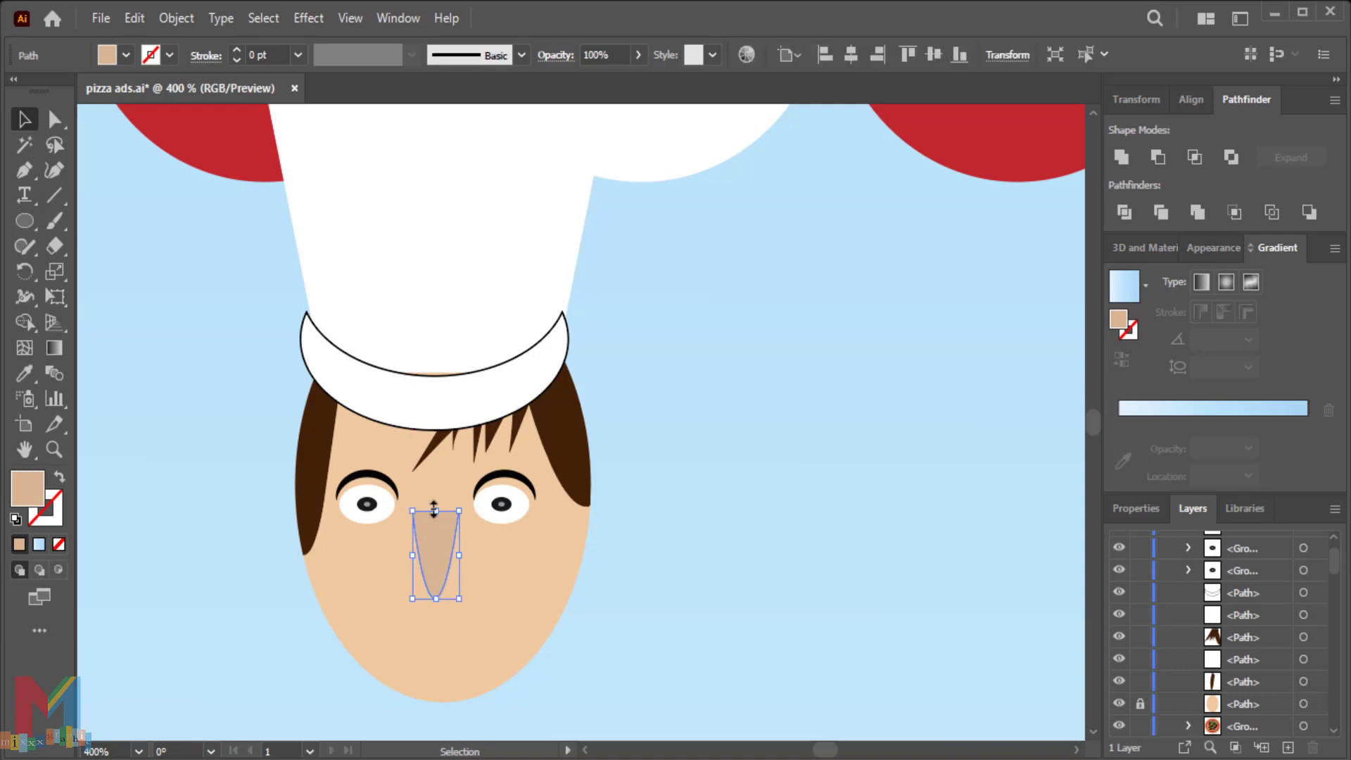
mouse_move(436, 511)
left_mouse_down()
mouse_move(432, 580)
mouse_move(429, 569)
left_mouse_up()
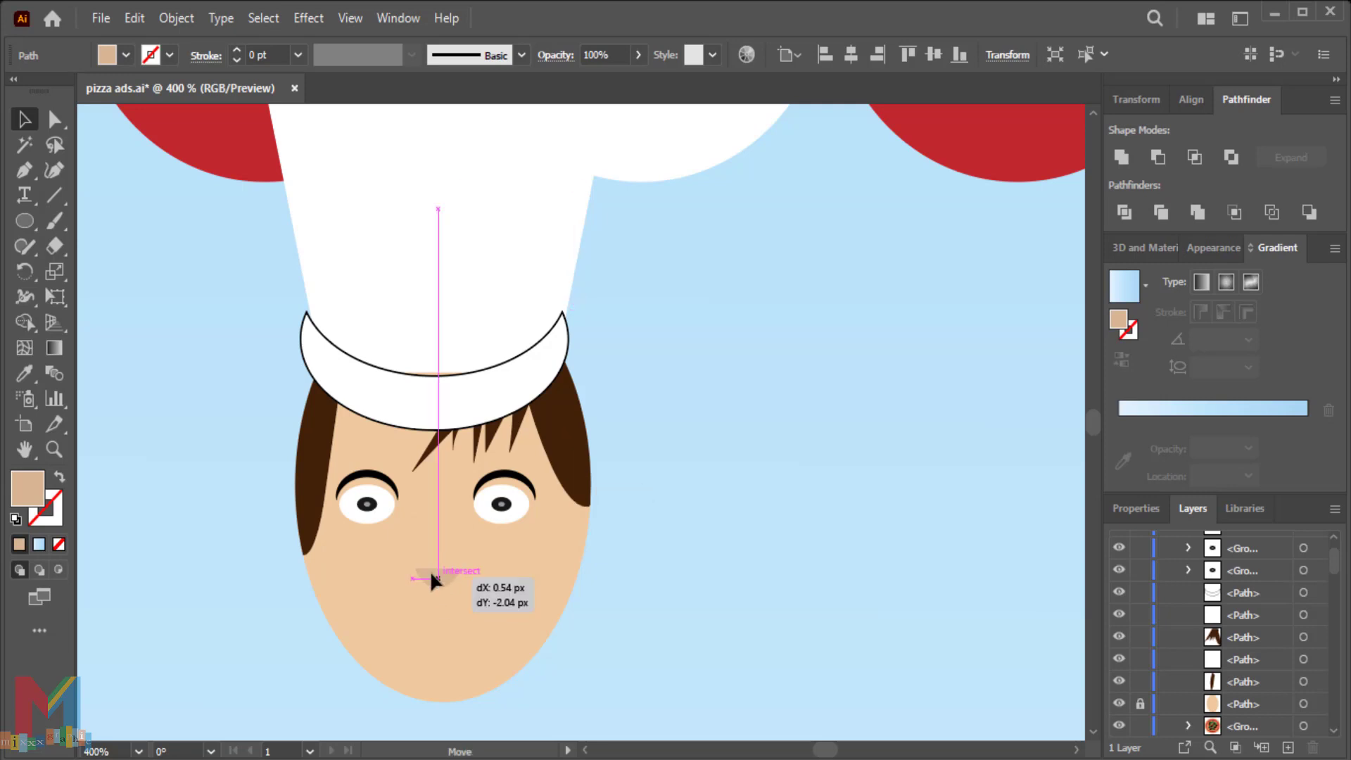
left_click(694, 495)
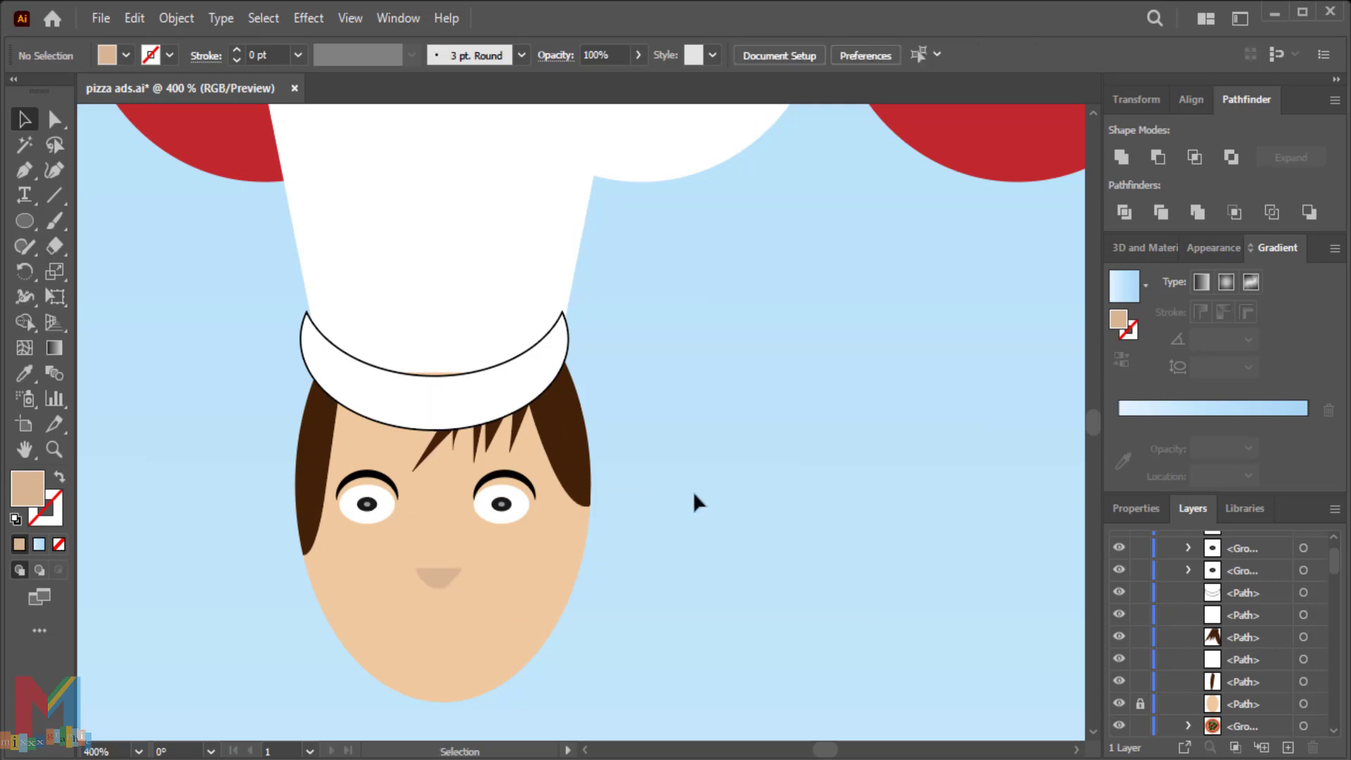
left_click(440, 576)
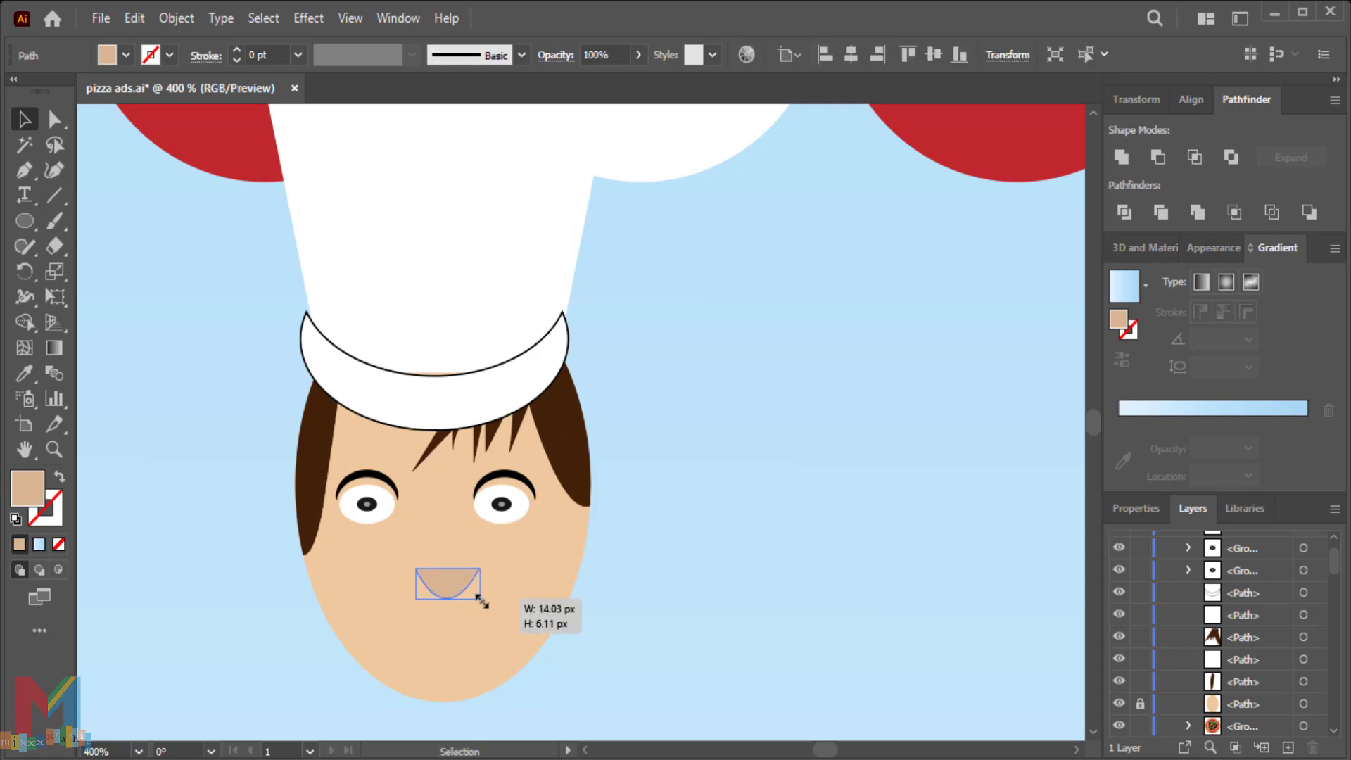
mouse_move(479, 590)
left_mouse_down()
mouse_move(404, 582)
mouse_move(426, 572)
left_mouse_up()
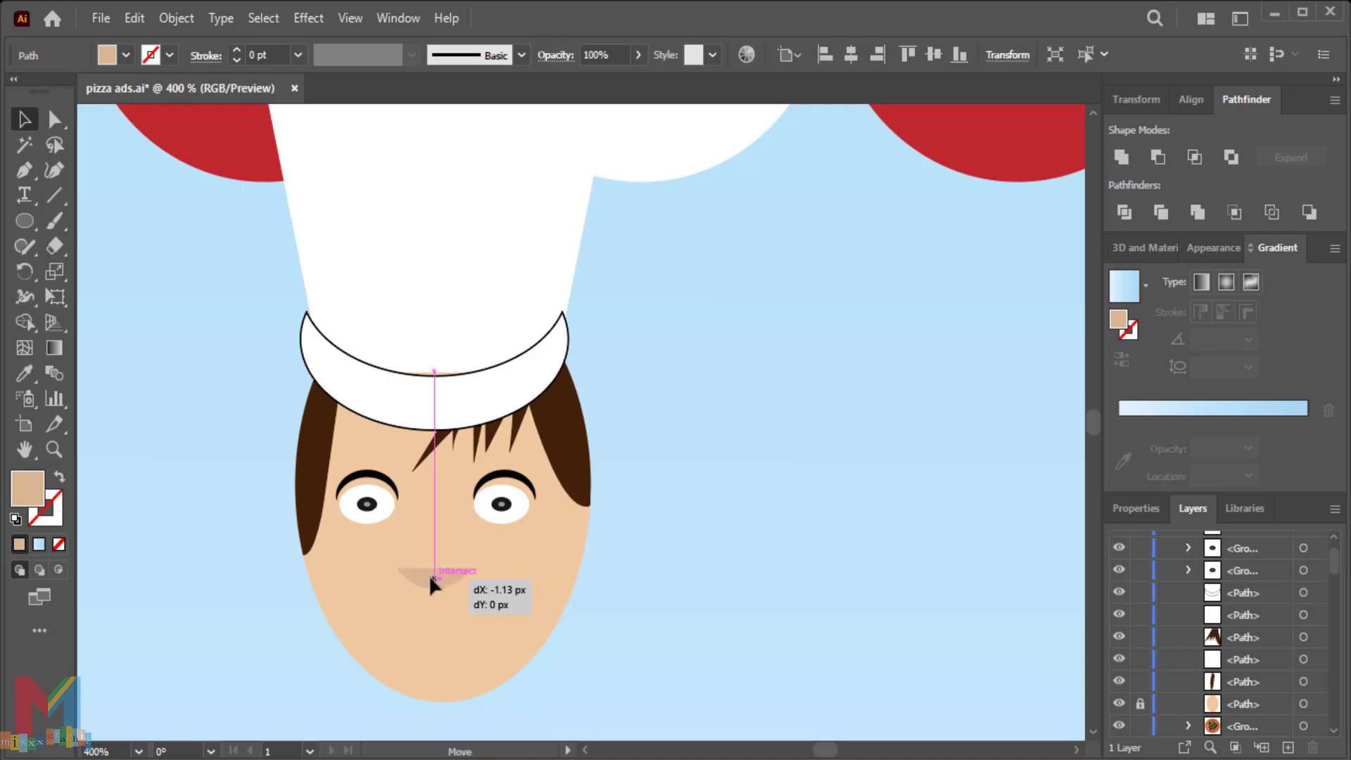
- Settle the curved nose below the eyes and draw a small rectangle right of the face
left_click(54, 170)
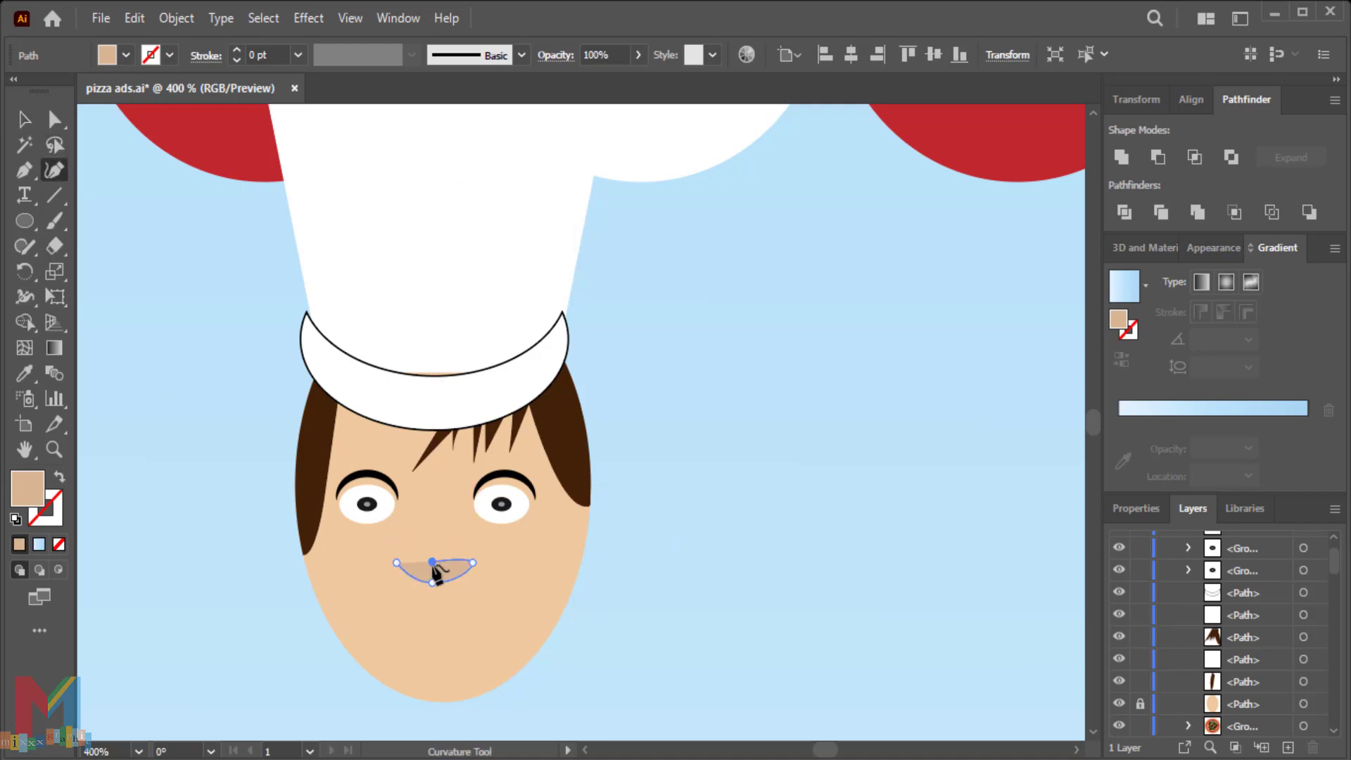
key("v")
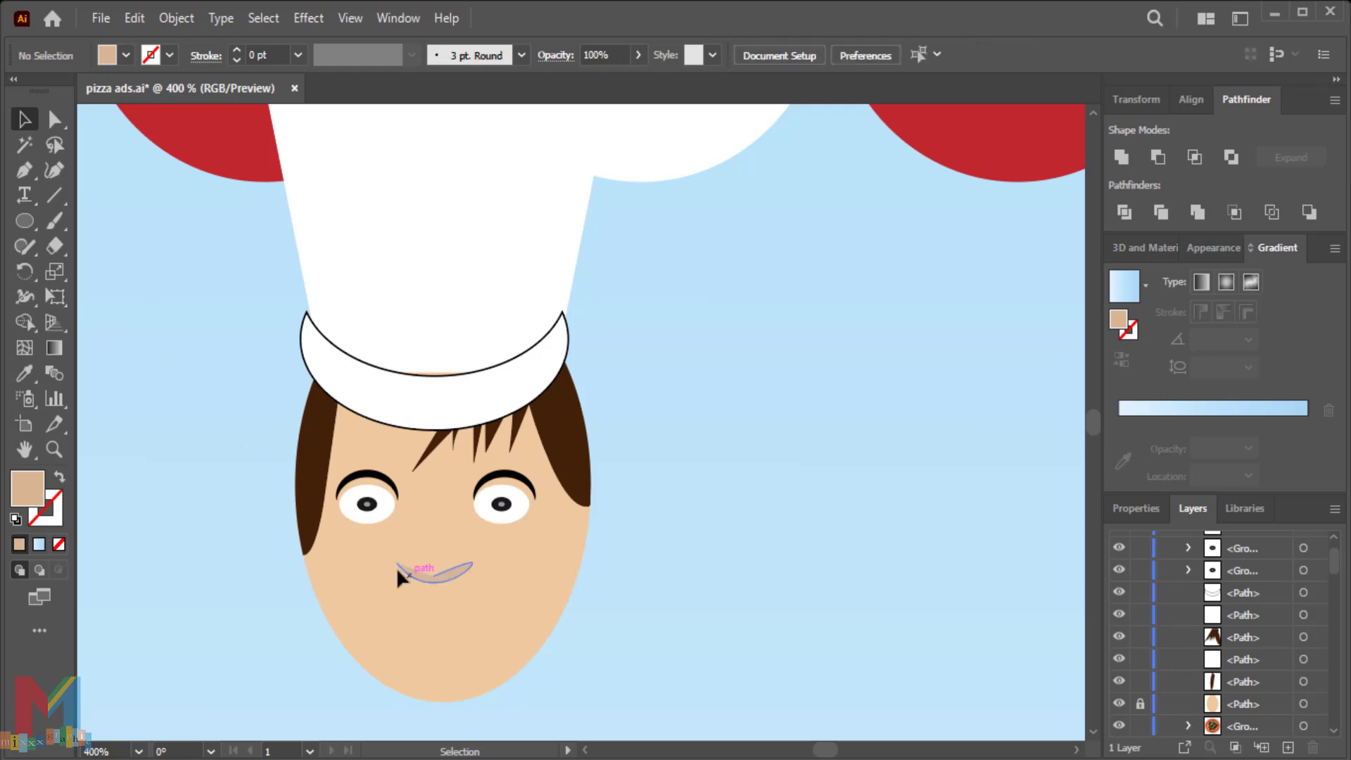
left_click_drag(395, 567, 433, 572)
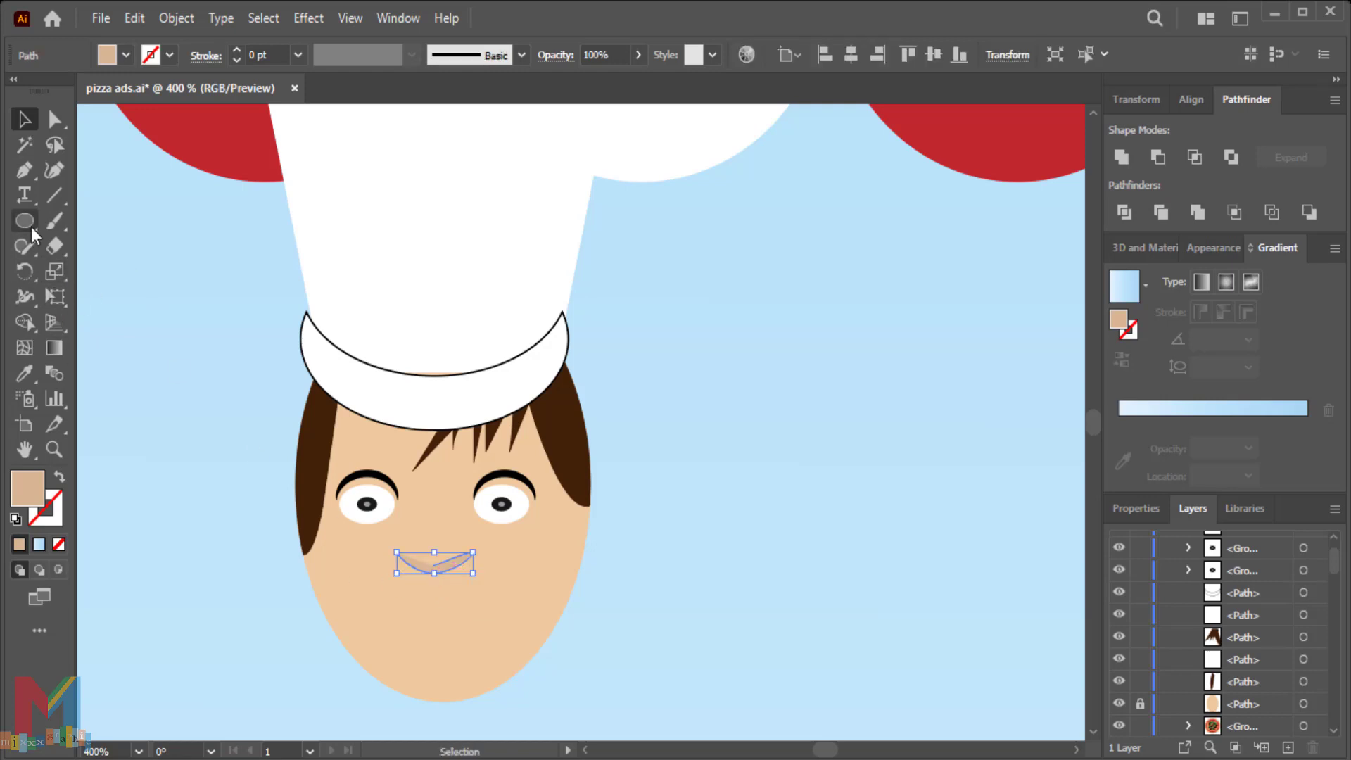
left_click_drag(31, 226, 77, 220)
mouse_move(830, 462)
left_mouse_down()
mouse_move(734, 493)
mouse_move(749, 491)
left_mouse_up()
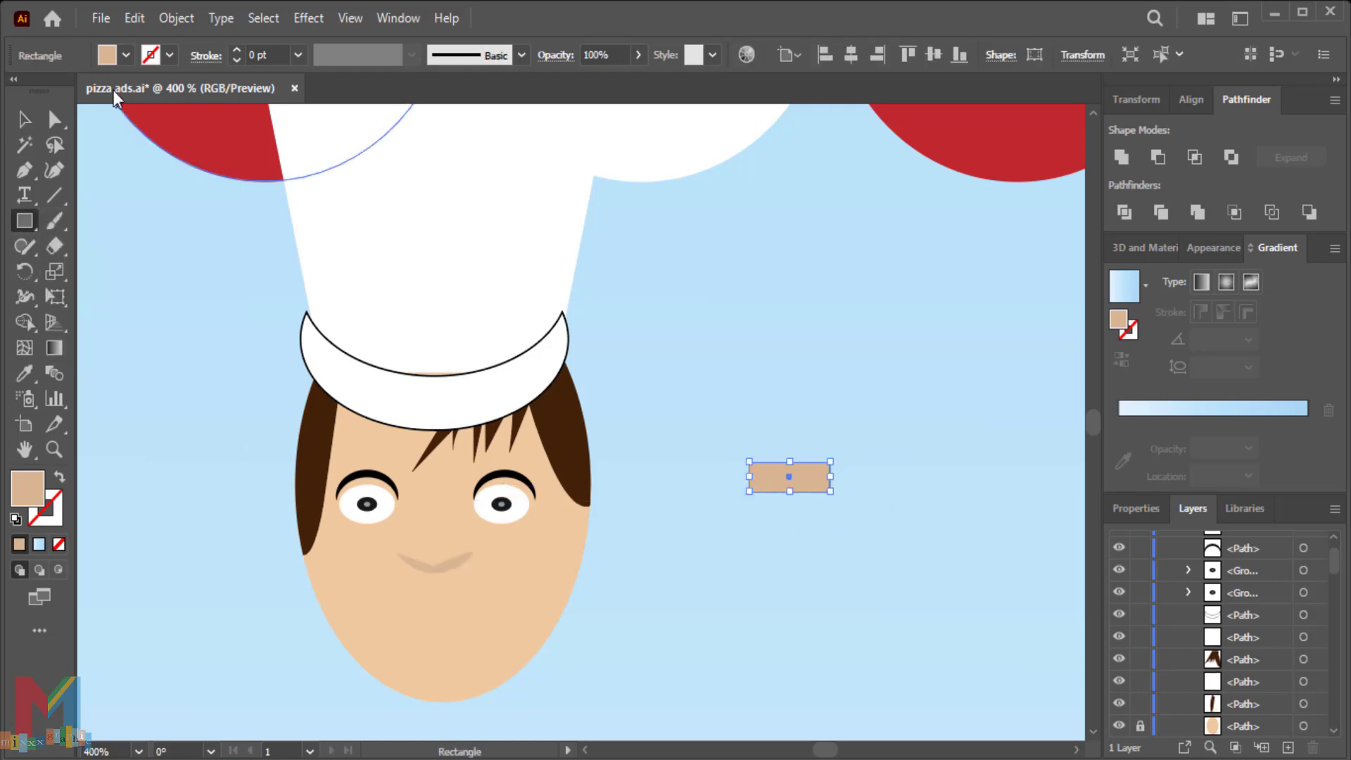
- Fill the rectangle black and reshape it into a tapered, curved moustache half
left_click(107, 55)
left_click(54, 90)
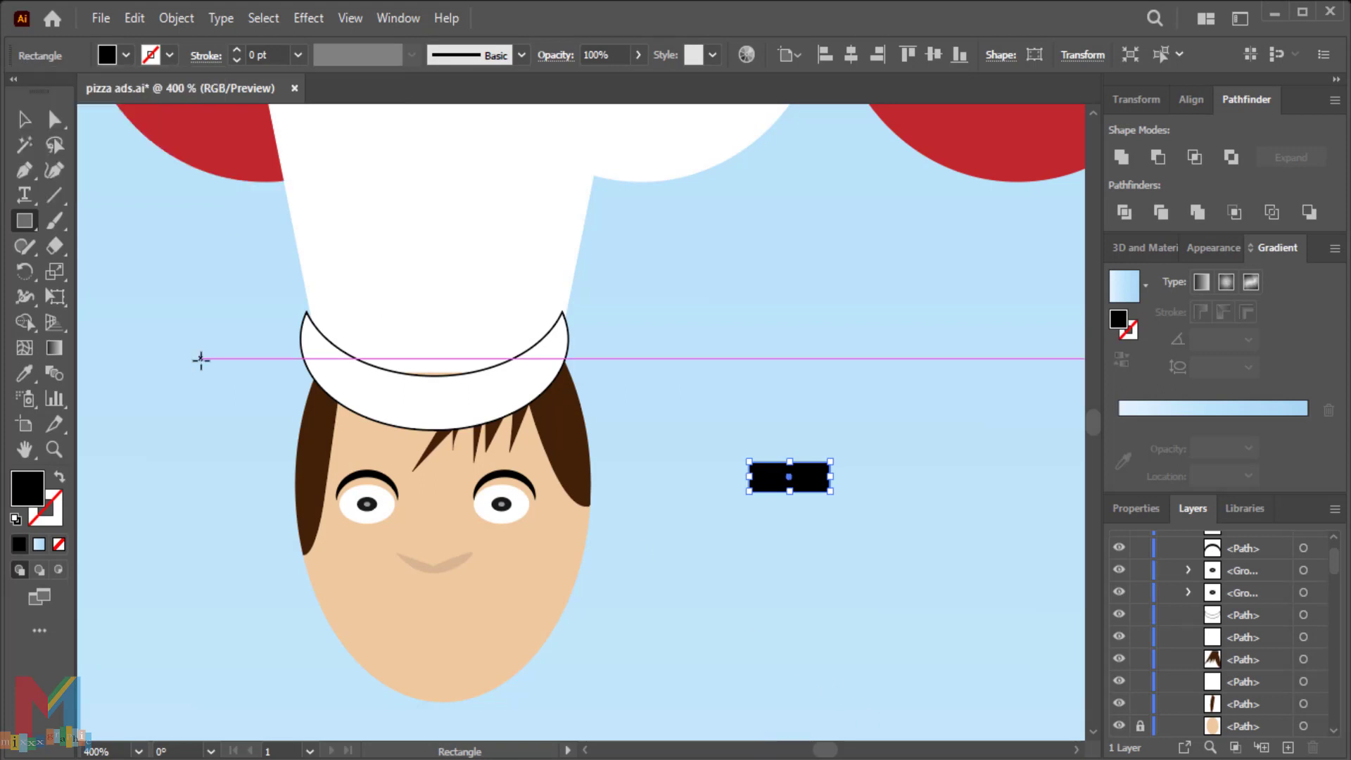
left_click(54, 169)
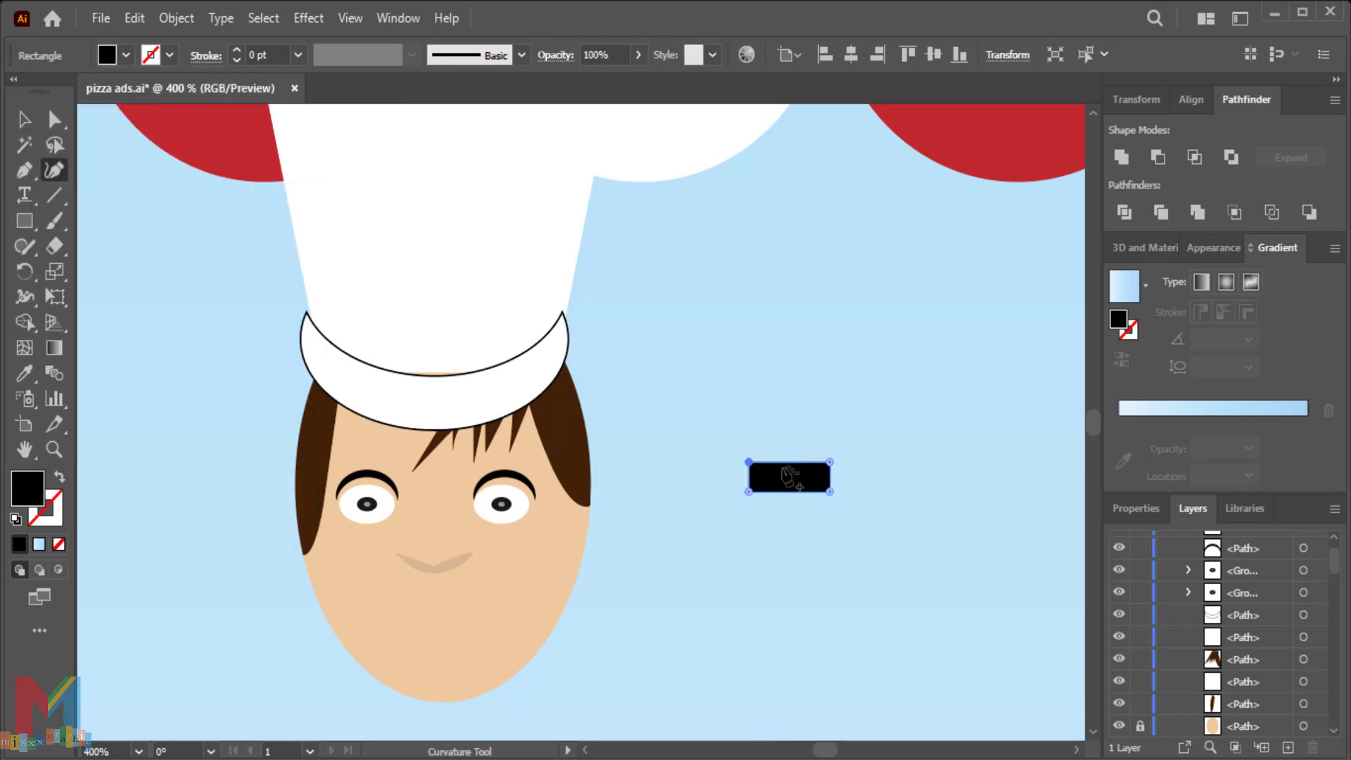
left_click(54, 119)
left_click_drag(749, 492, 751, 506)
left_click(54, 169)
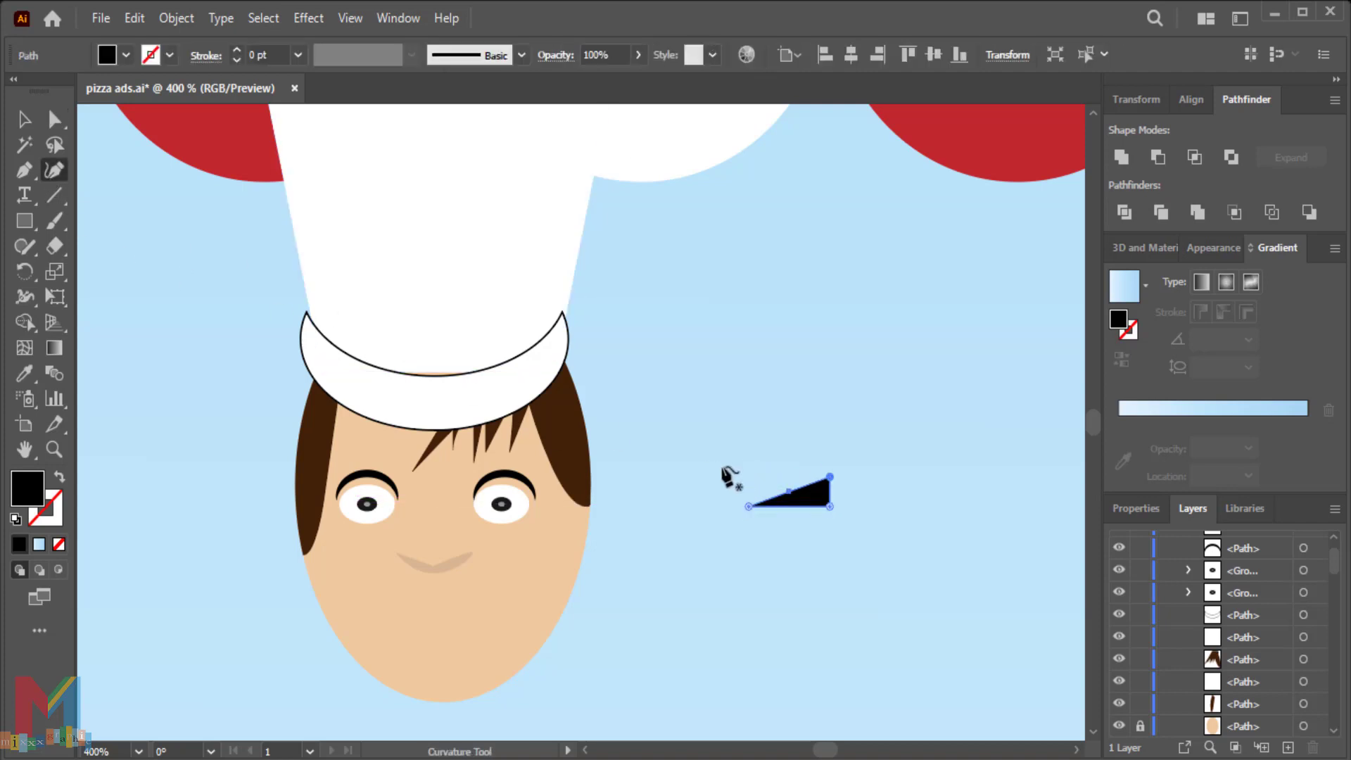
left_click(790, 491)
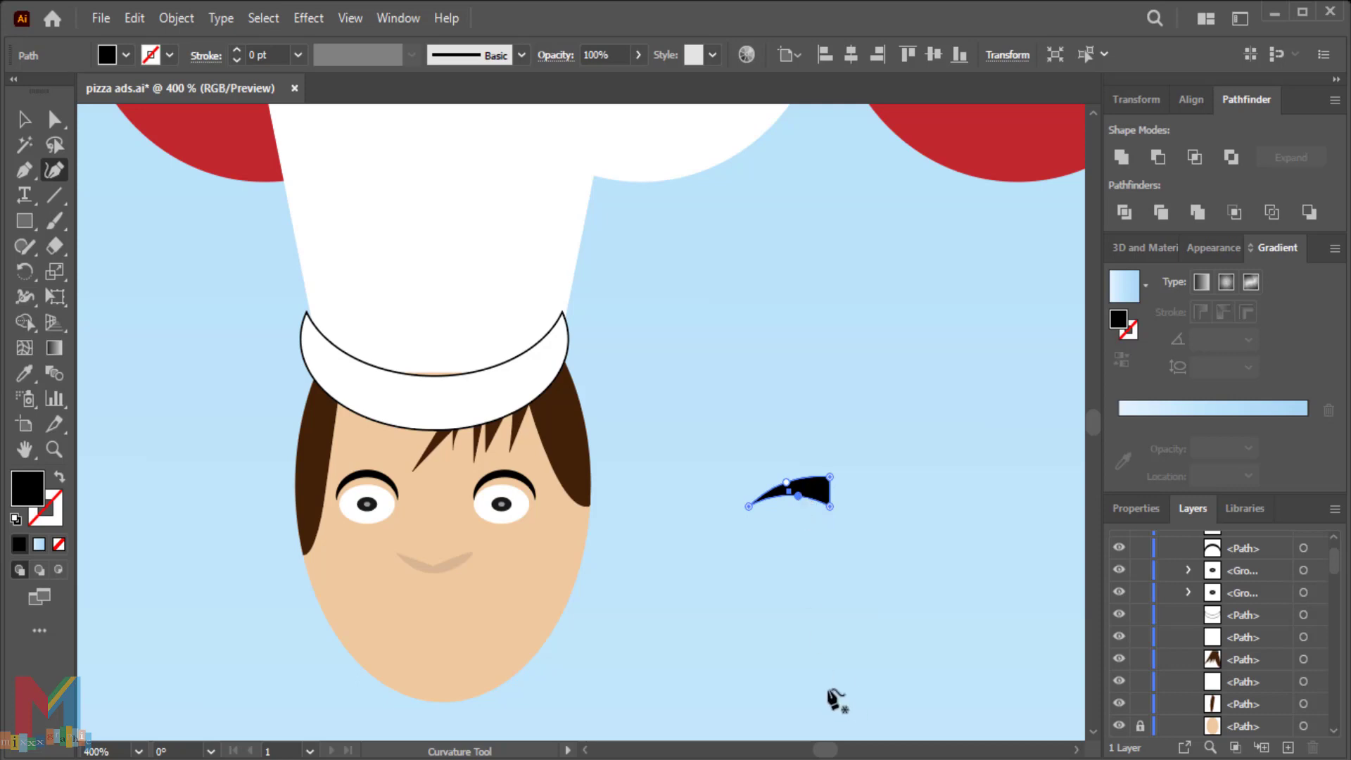
left_click(54, 119)
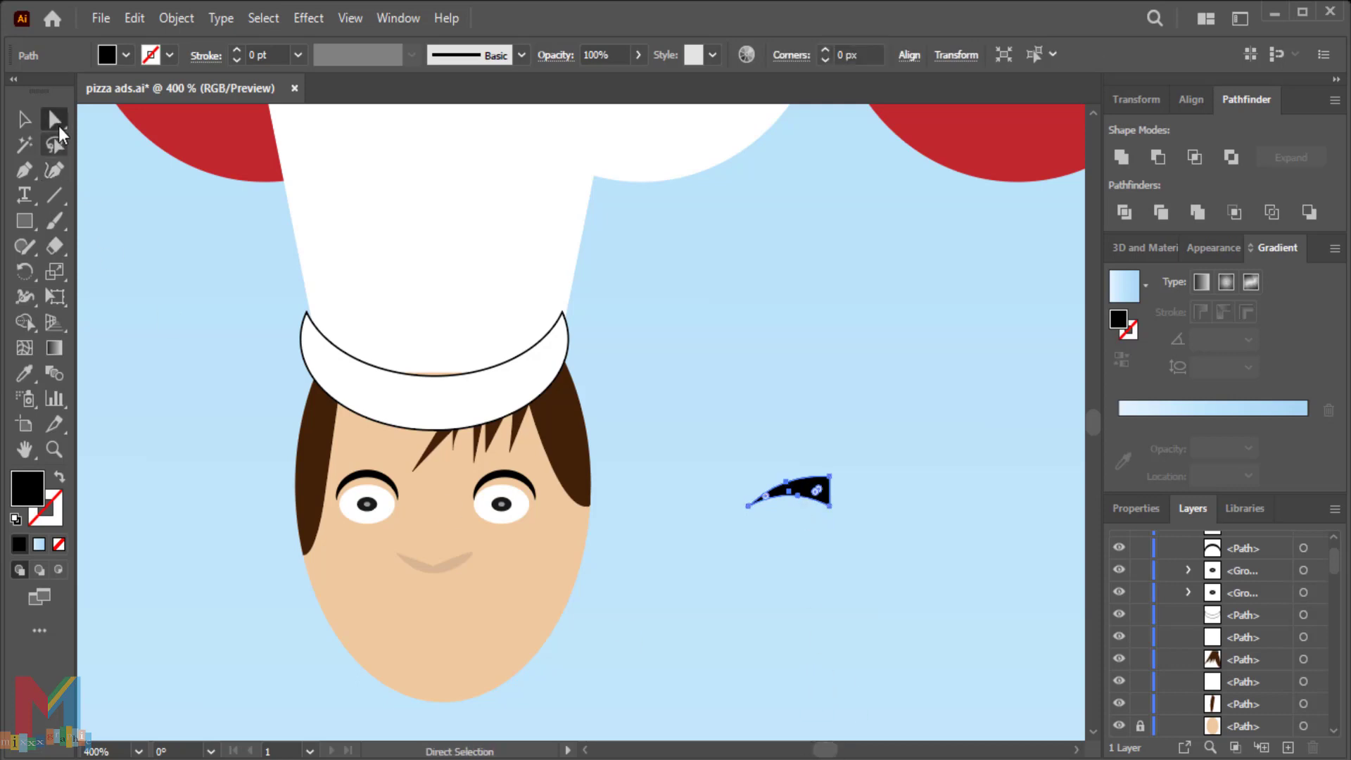
left_click_drag(831, 478, 788, 524)
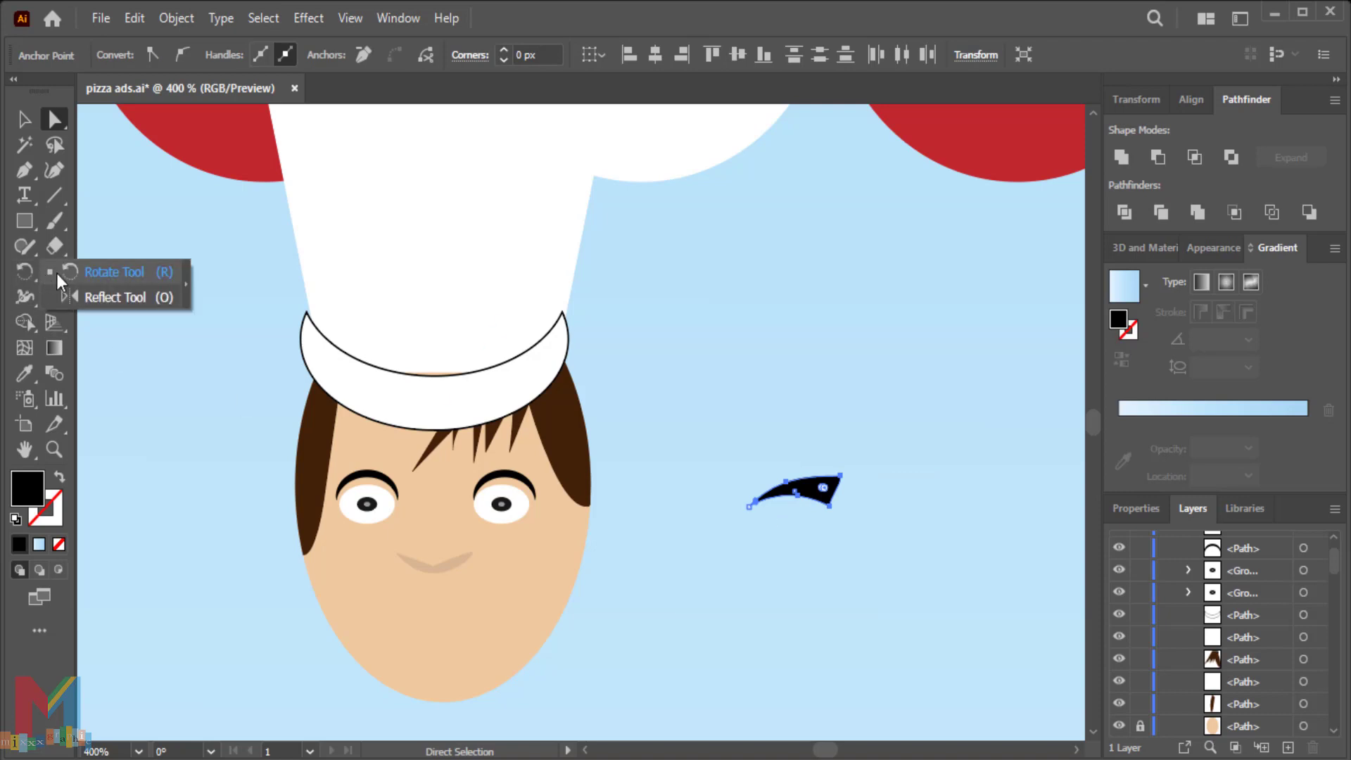
- Reflect the half, add a mirrored copy, and move the scaled moustache under the nose
left_click_drag(24, 273, 105, 293)
double_click(24, 271)
left_click(971, 570)
left_click(25, 120)
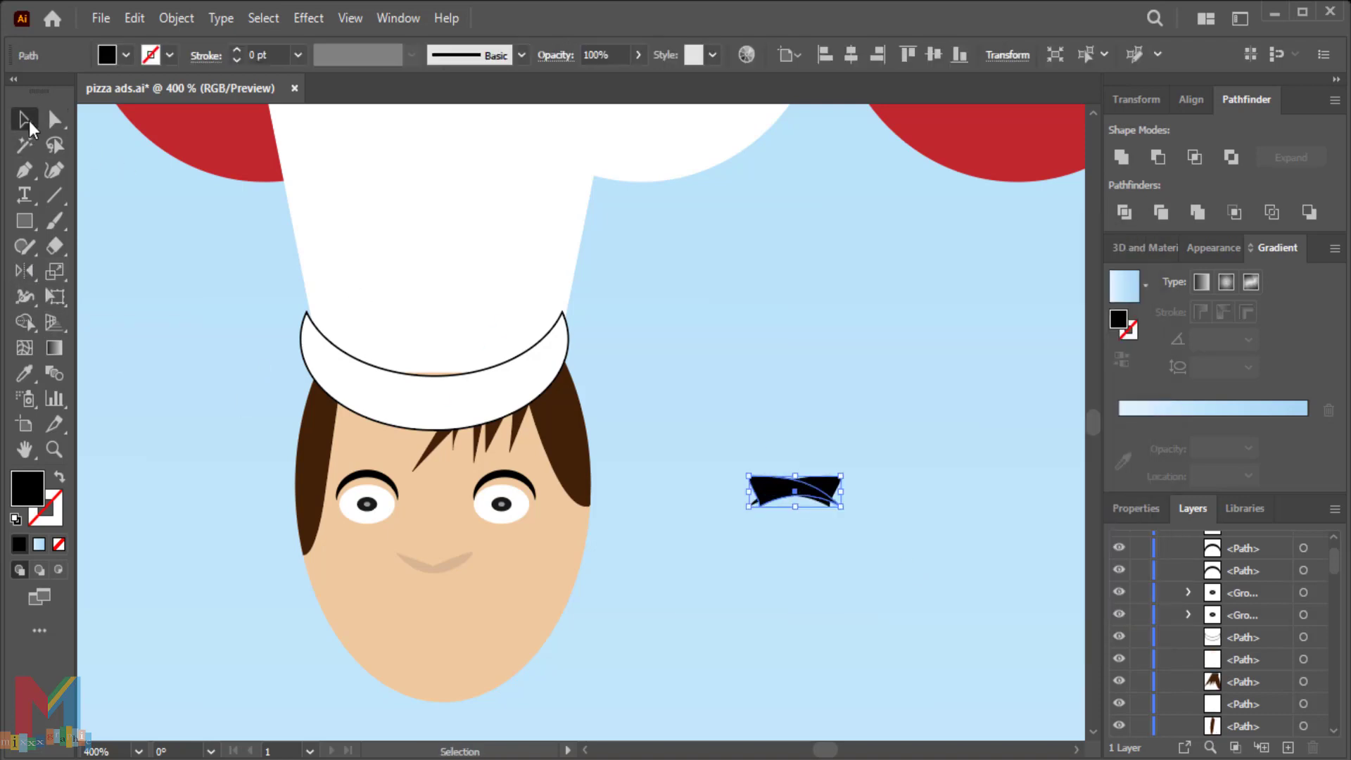
mouse_move(788, 496)
left_mouse_down()
mouse_move(881, 496)
mouse_move(420, 601)
left_mouse_up()
left_click(893, 552)
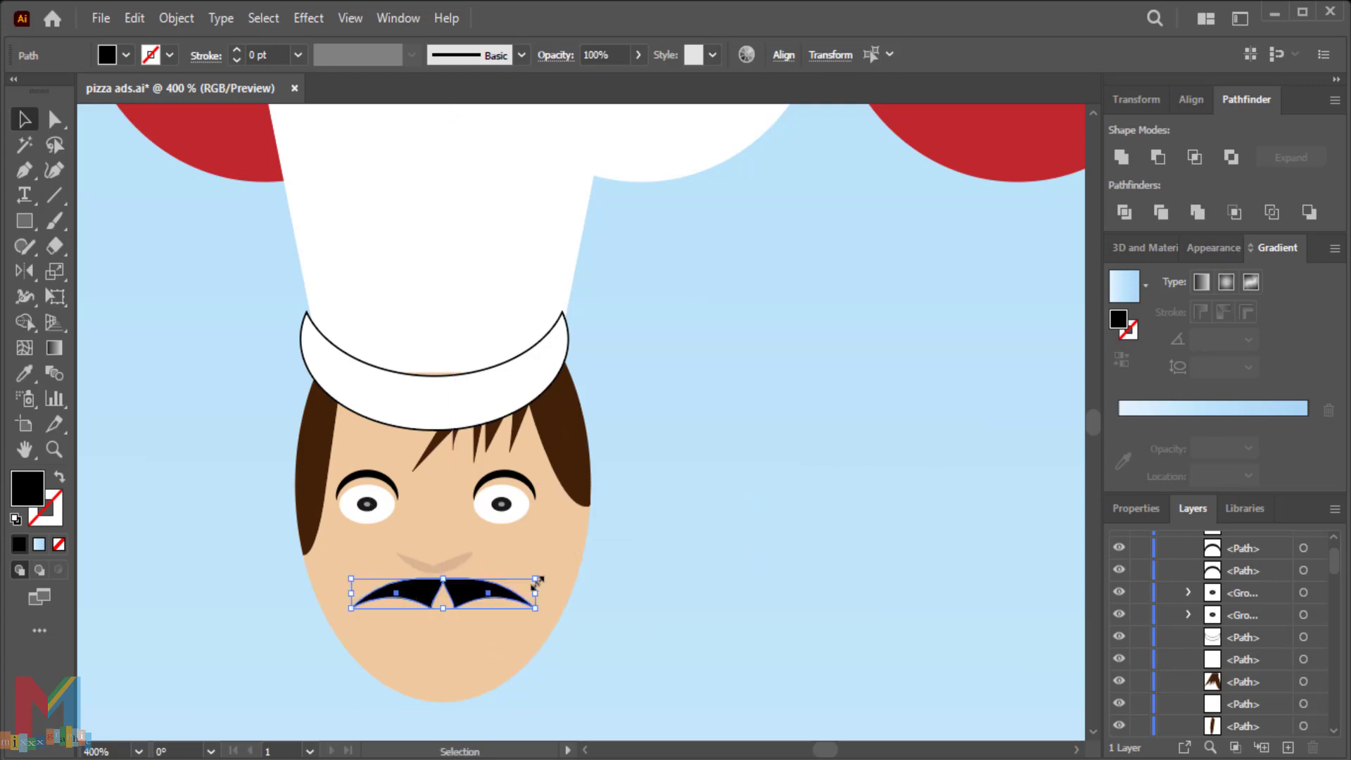
mouse_move(536, 579)
left_mouse_down()
mouse_move(460, 602)
mouse_move(452, 687)
left_mouse_up()
- Fill the small chin shape black and reshape it into a curved mouth
left_click(579, 585)
left_click(126, 54)
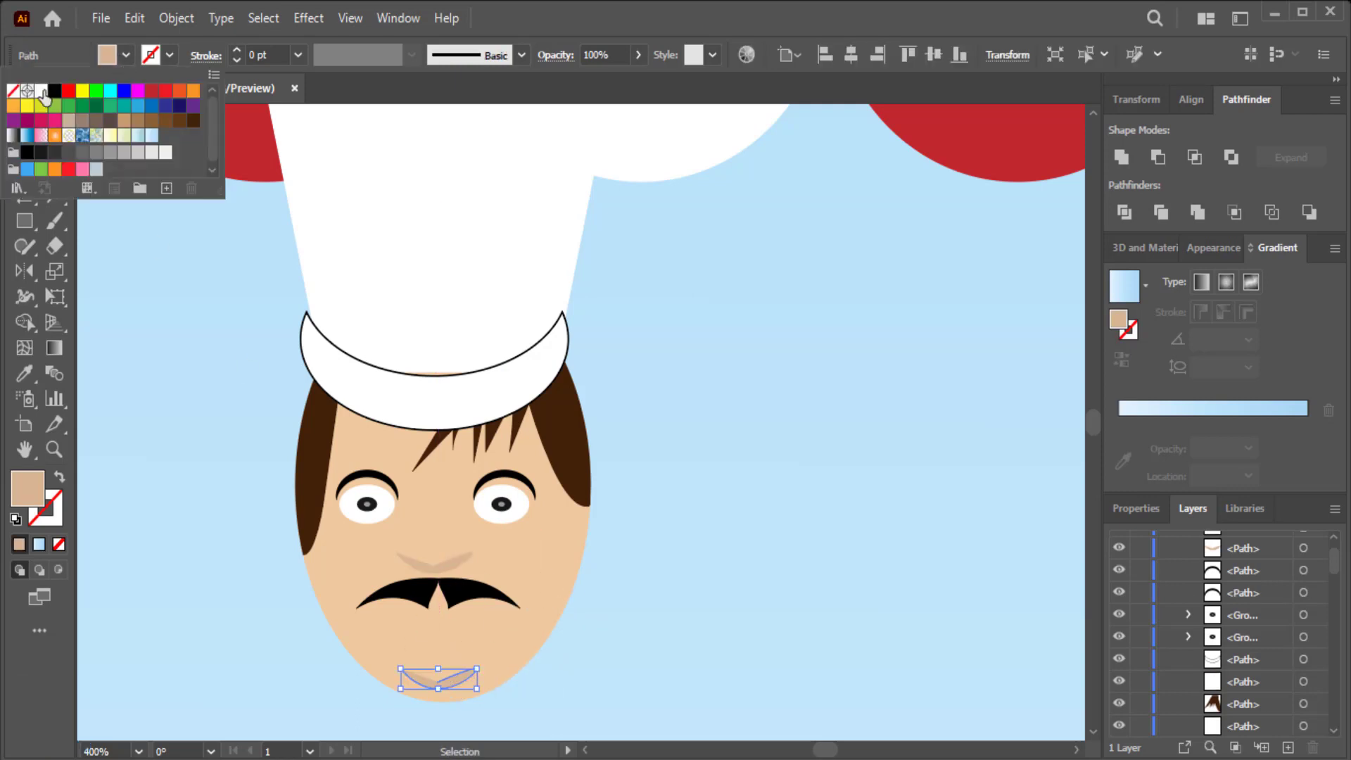
left_click(55, 90)
left_click(197, 367)
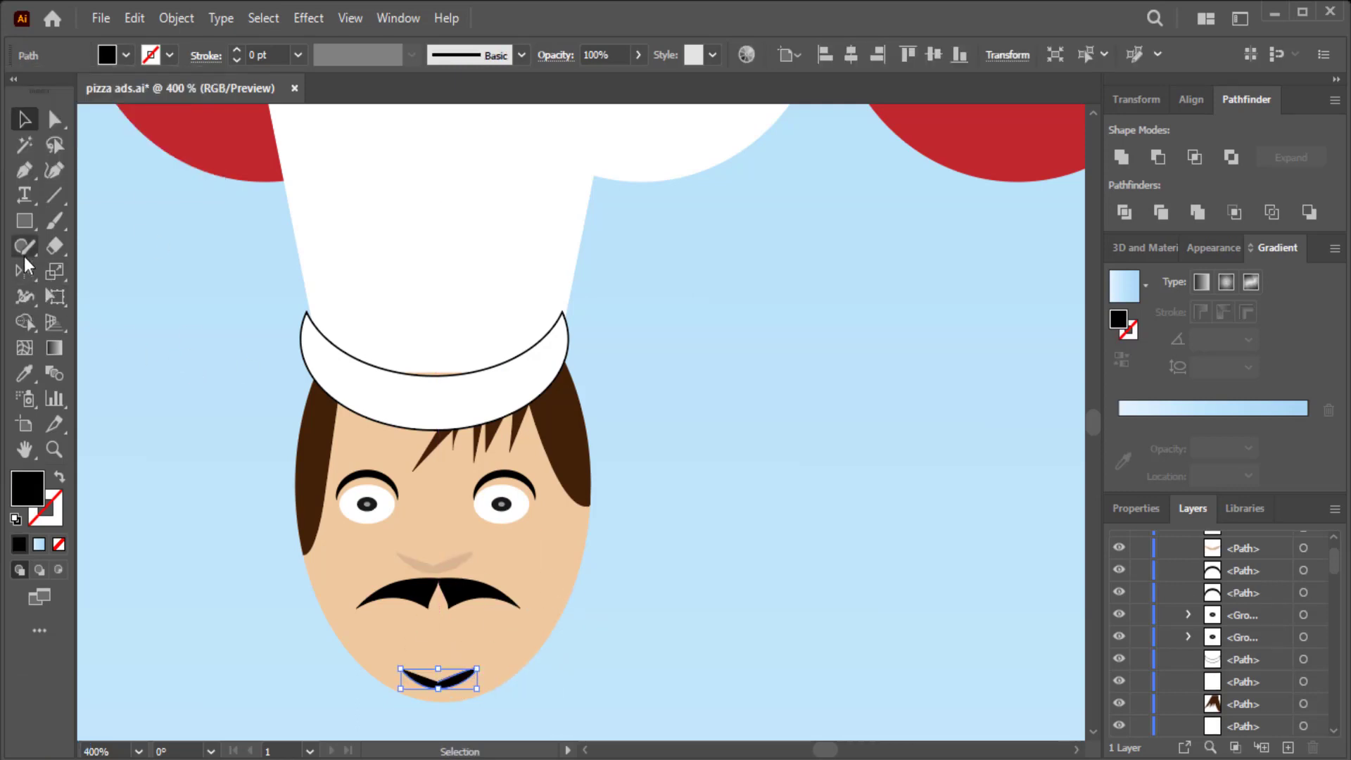
left_click_drag(26, 248, 90, 301)
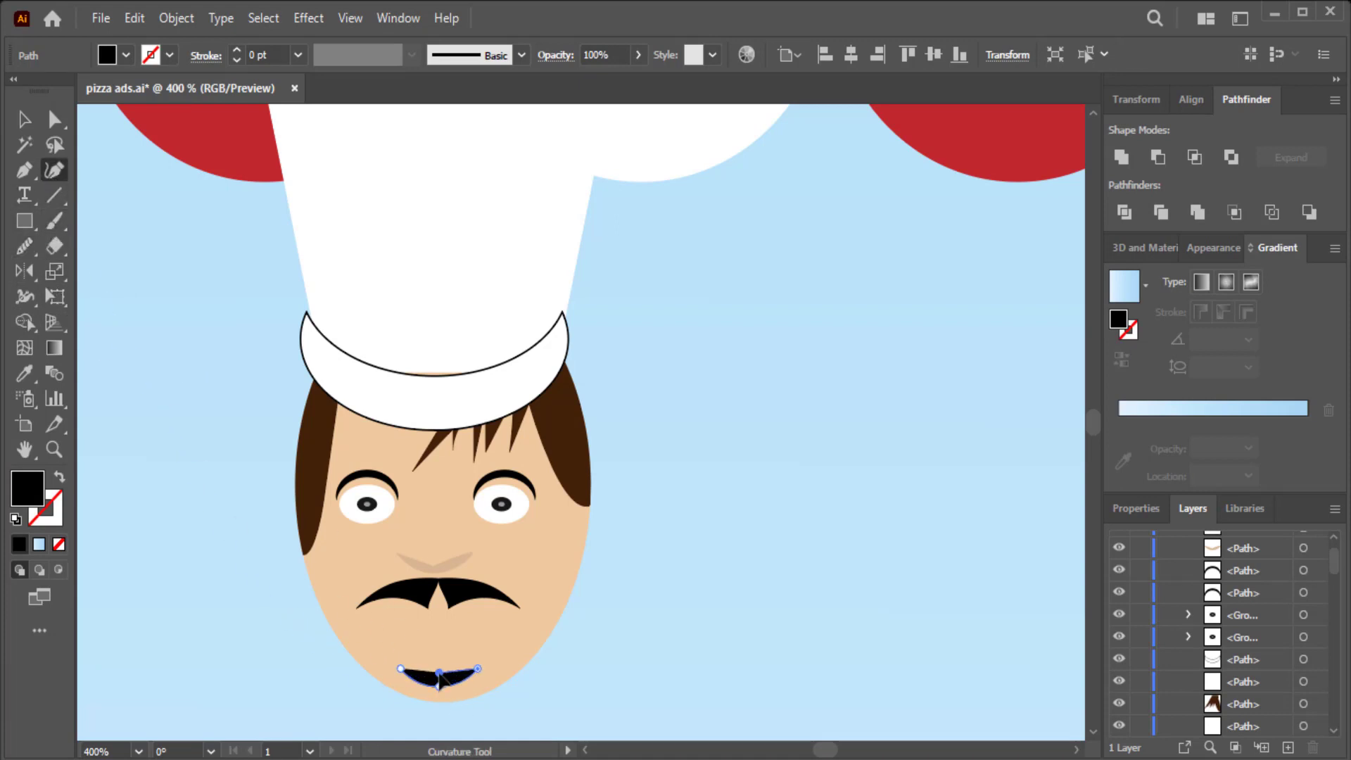
key("v")
left_click(127, 253)
scroll(292, 436, "down", 2)
- Draw a black body rectangle below the face and round its top corners into shoulders
scroll(292, 436, "down", 1)
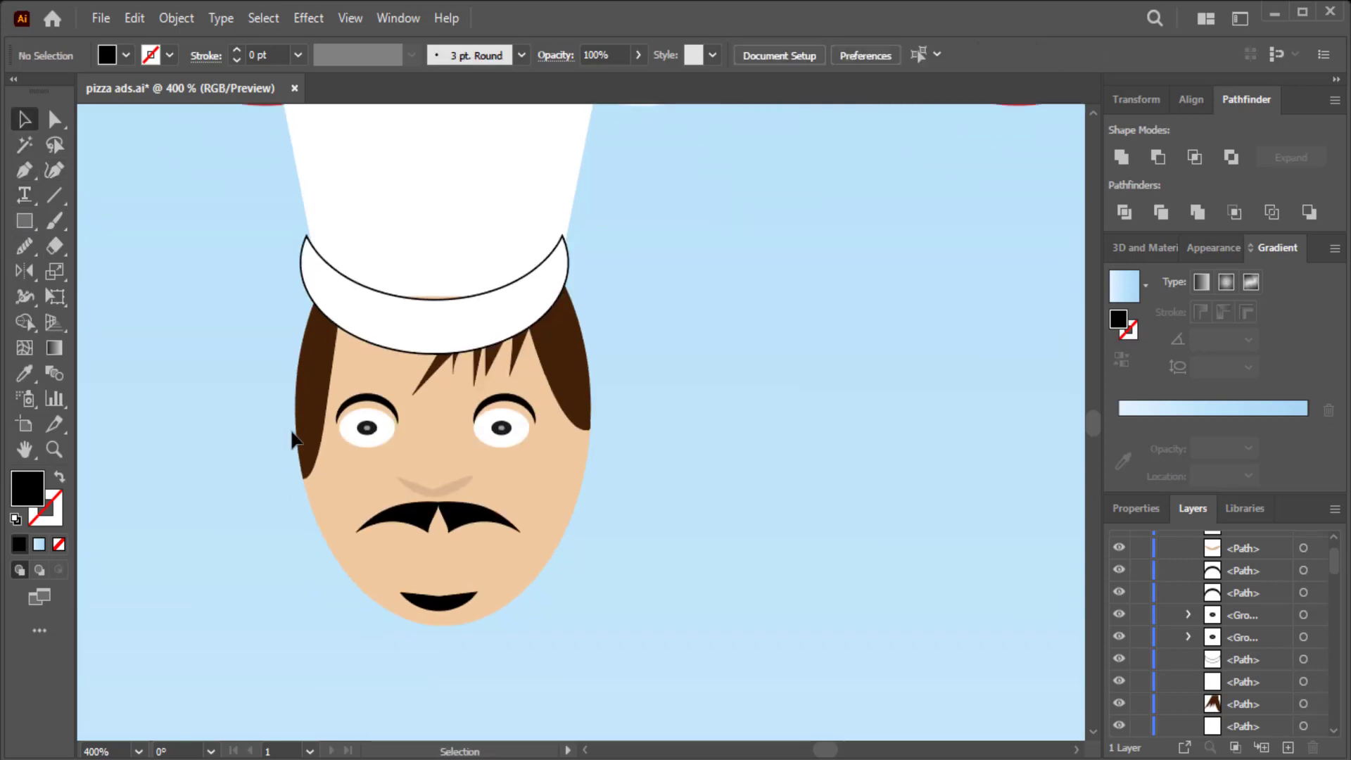
key("ctrl+minus")
scroll(317, 488, "down", 3)
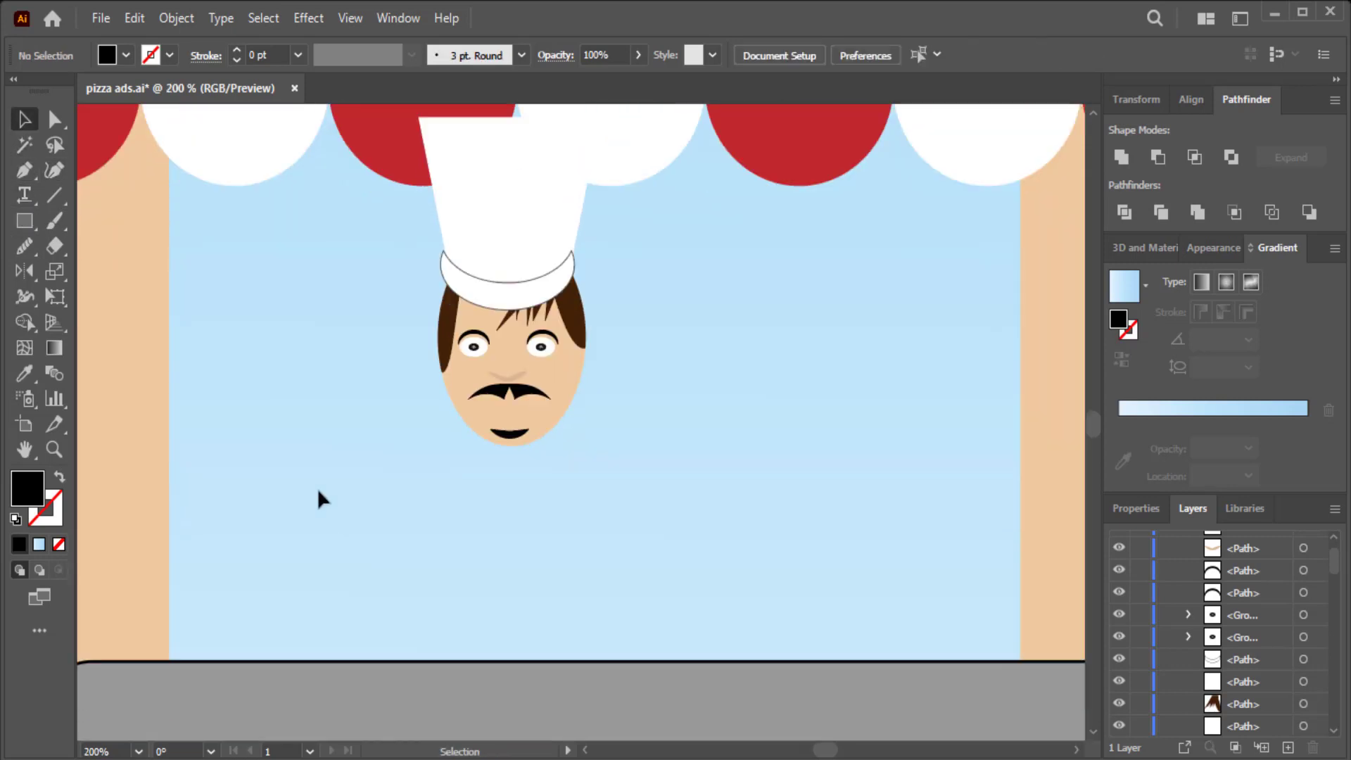
scroll(318, 488, "up", 1)
left_click(25, 221)
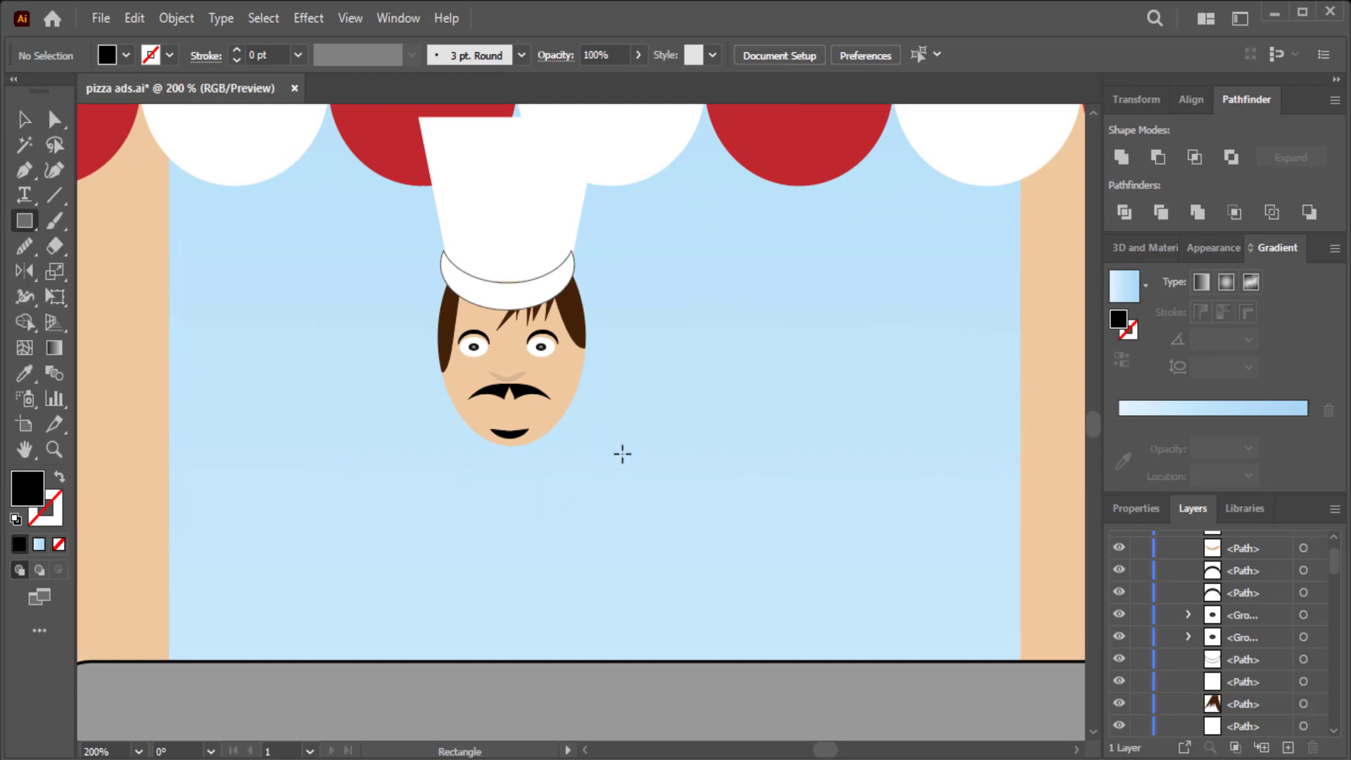
left_click_drag(616, 454, 415, 661)
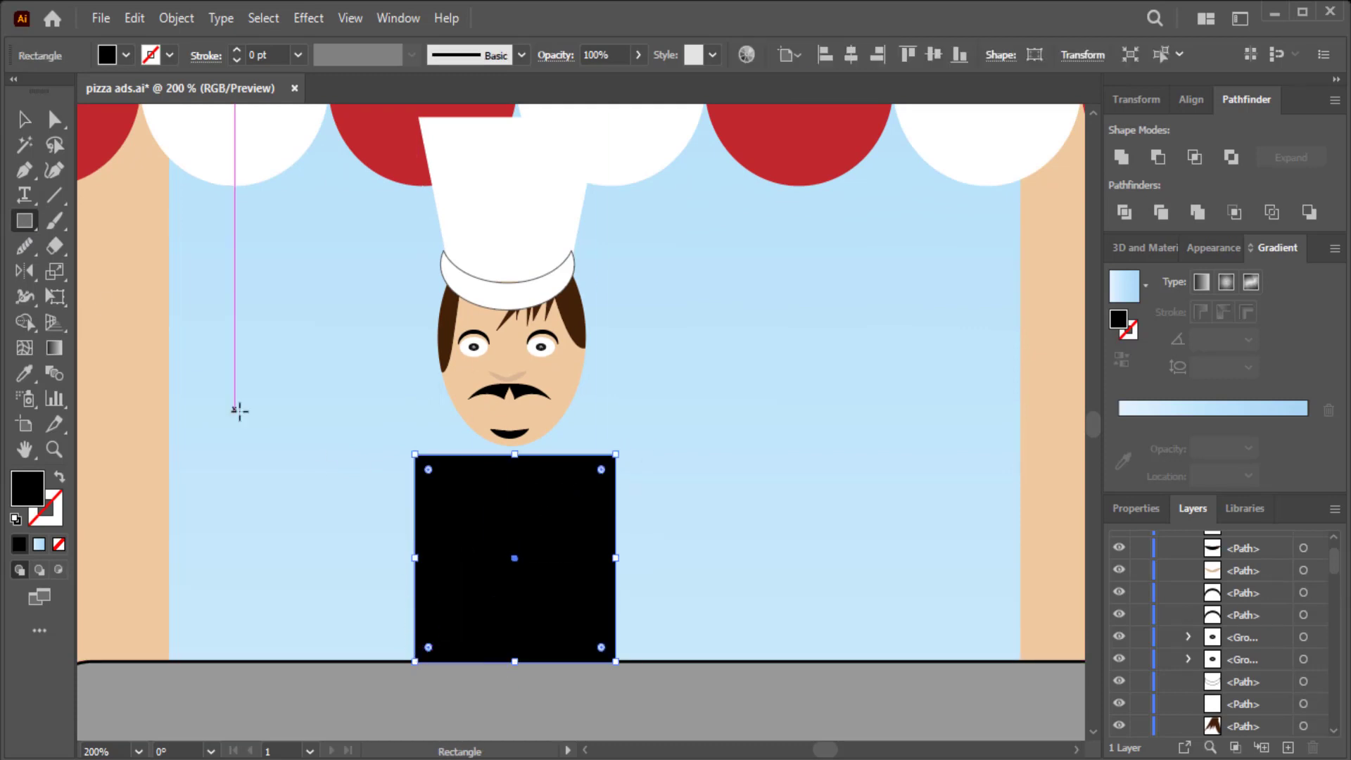
key("a")
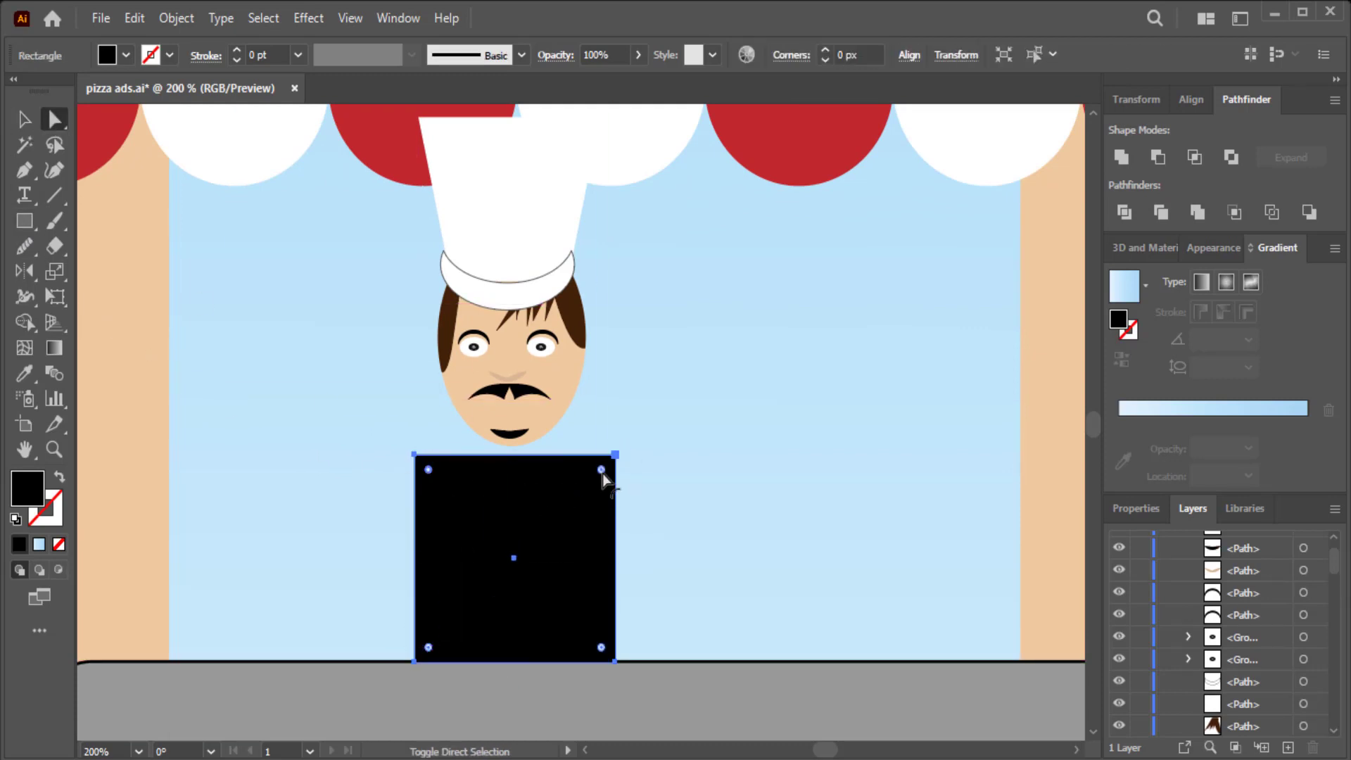
left_click_drag(601, 469, 588, 496)
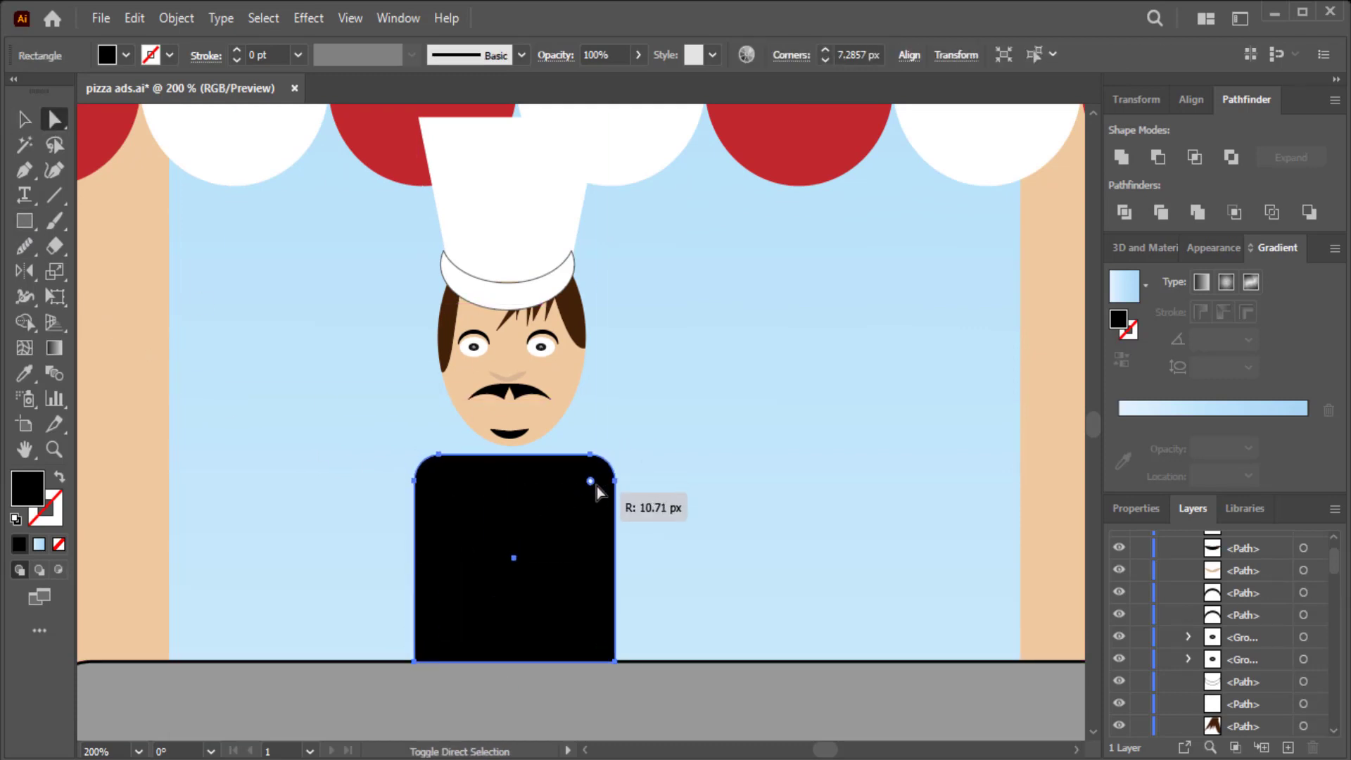
- Draw a small neck rectangle on the chest and narrow it evenly on both sides
left_click(26, 221)
left_click_drag(545, 428, 476, 490)
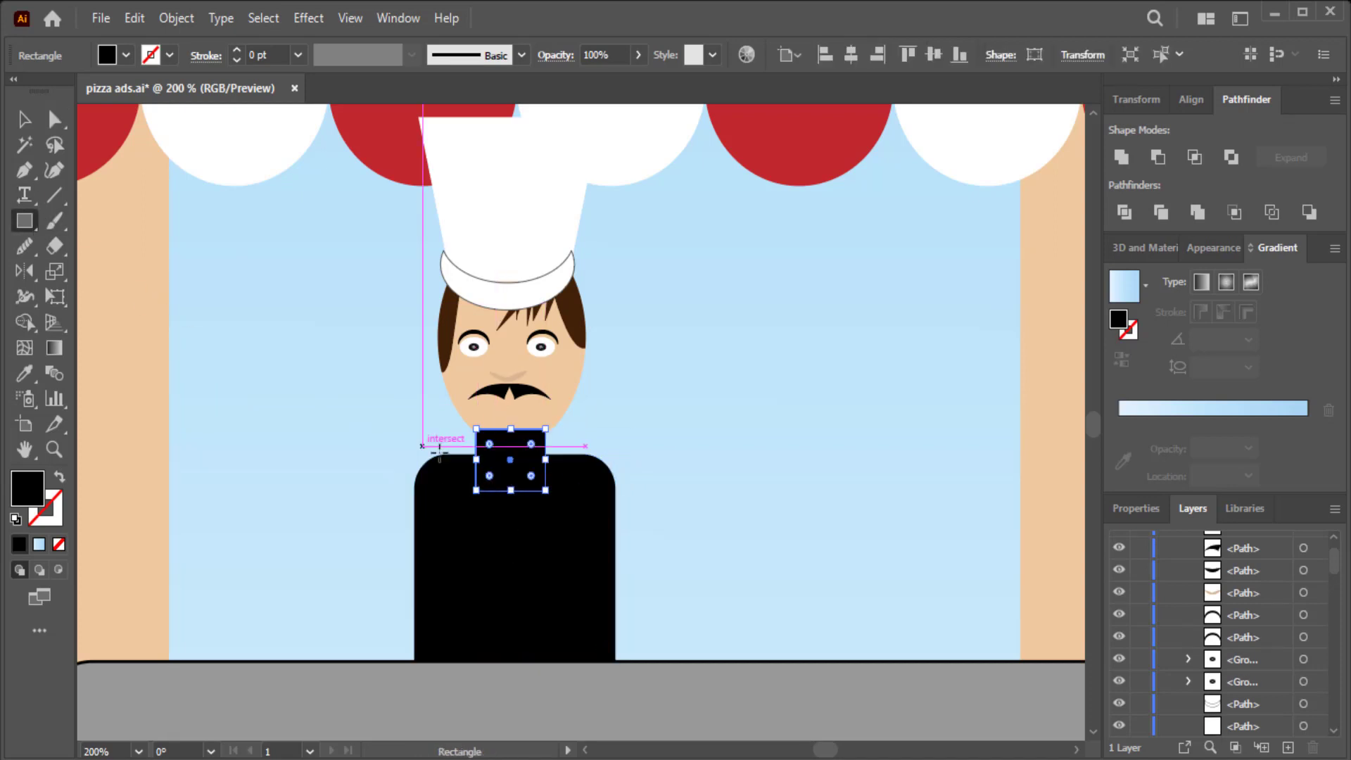
left_click(24, 119)
left_click_drag(476, 459, 488, 459)
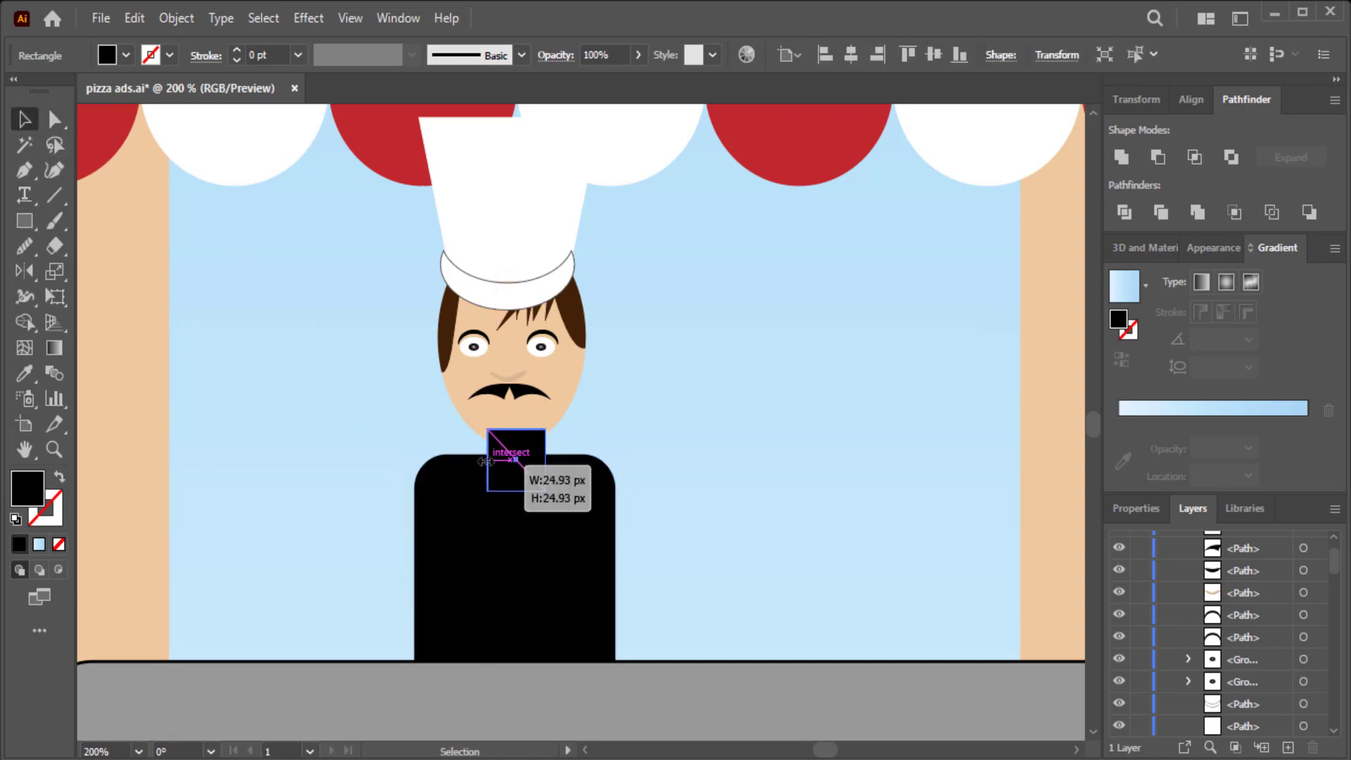
- Fill the neck with the face's sampled skin tone, slightly adjusted, then select the head features
left_click(24, 374)
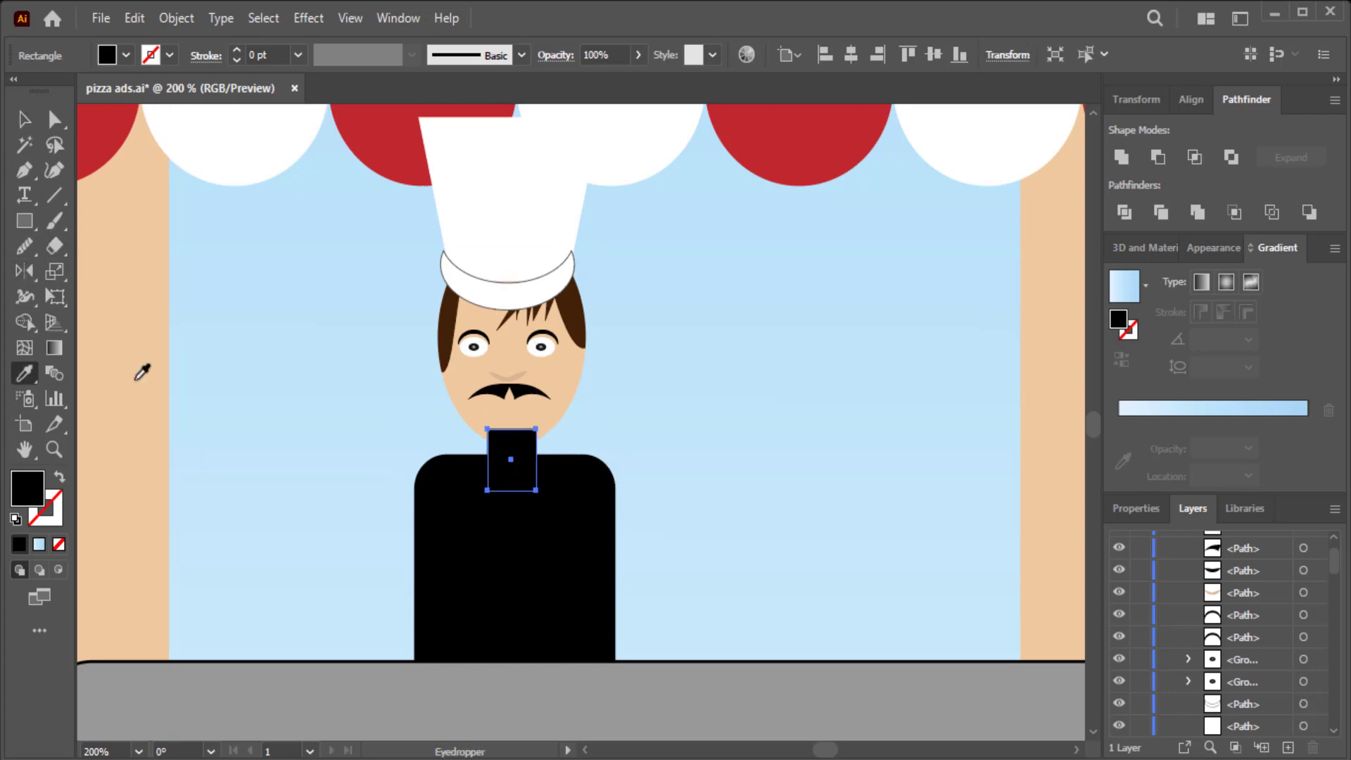
left_click(565, 386)
double_click(28, 489)
left_click(817, 301)
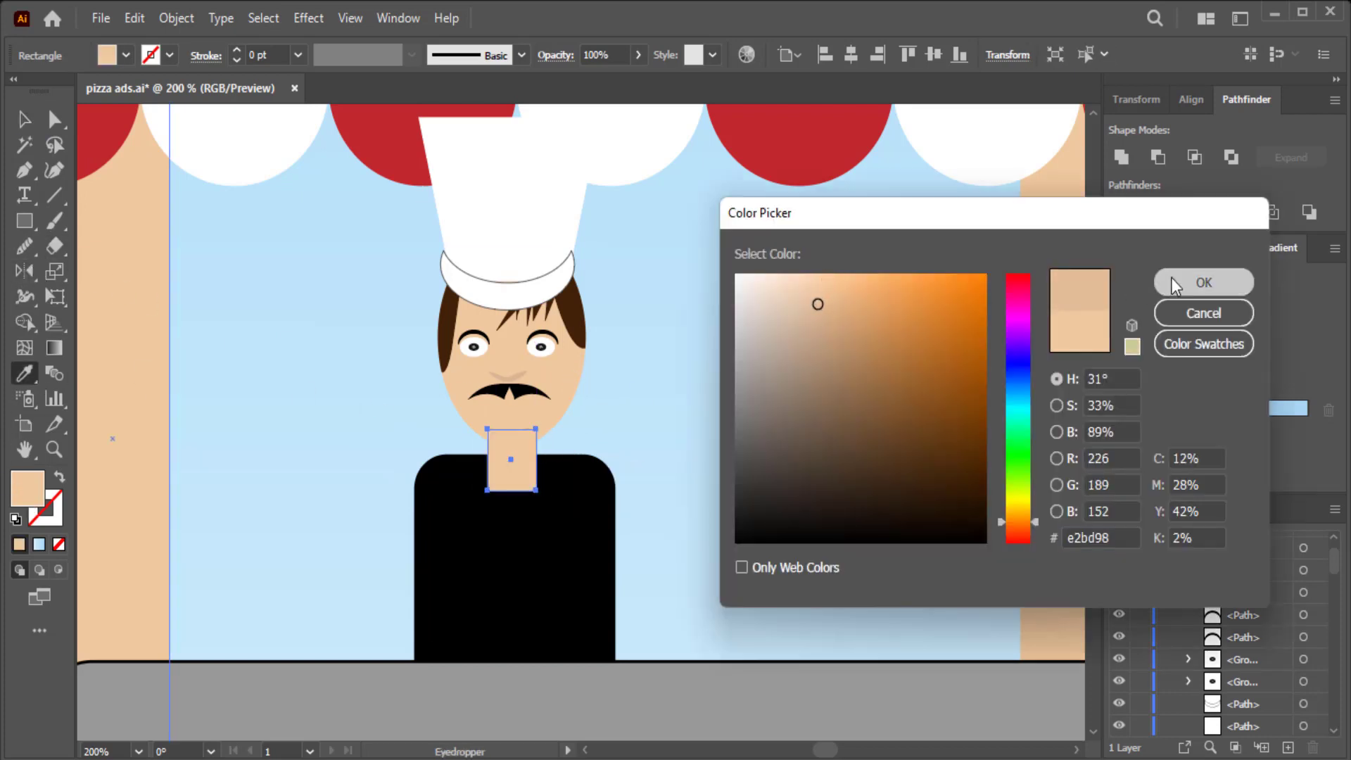
left_click(1199, 277)
left_click(25, 121)
left_click(226, 245)
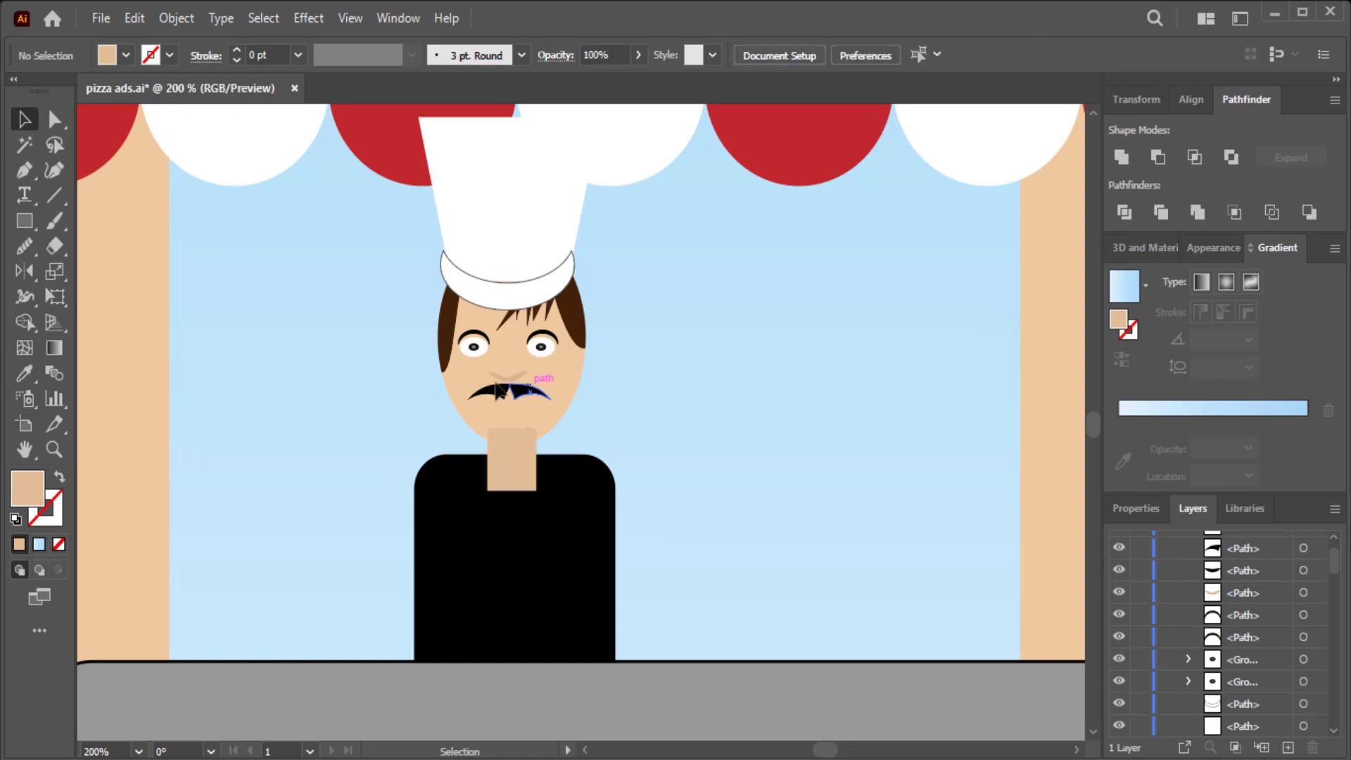
left_click_drag(437, 407, 439, 381)
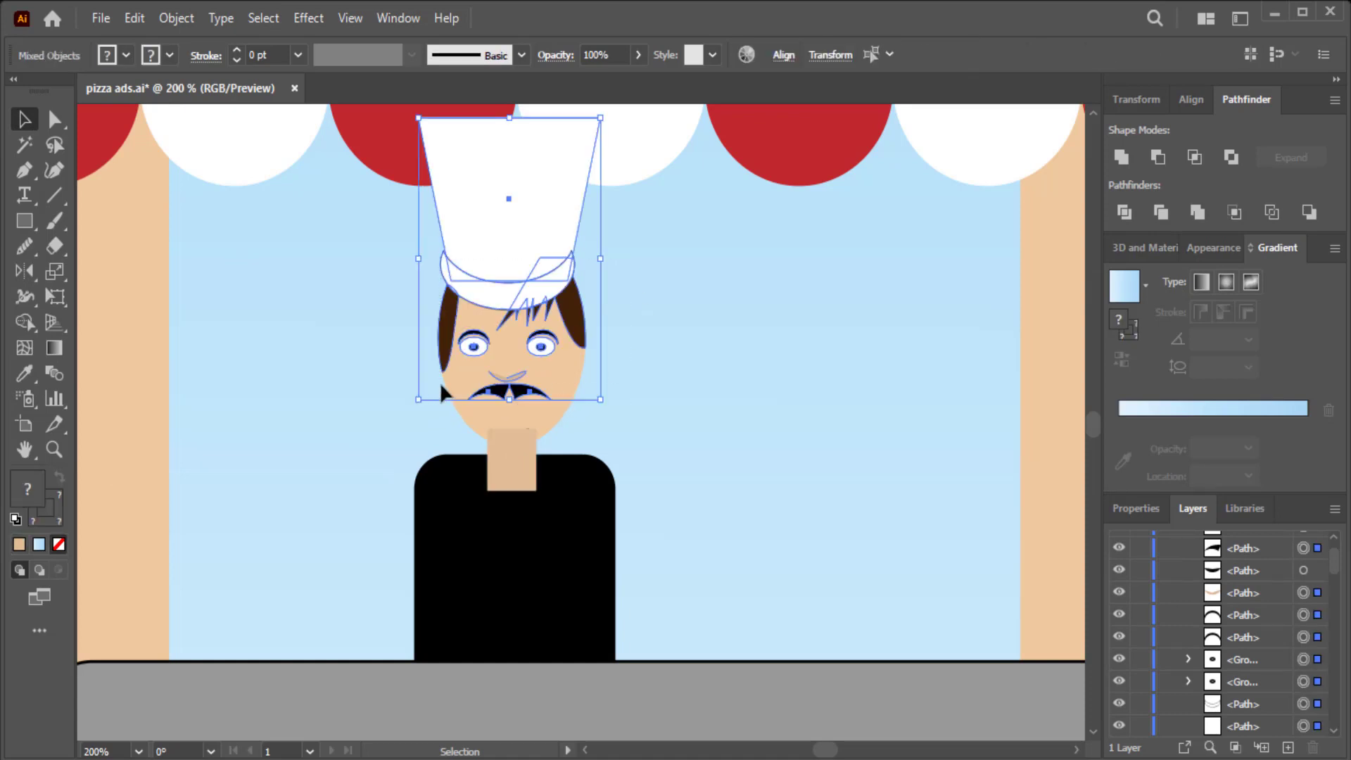
- Bring the hat, hair, eyes, nose and moustache to the front of the stacking order
right_click(539, 345)
left_click(809, 615)
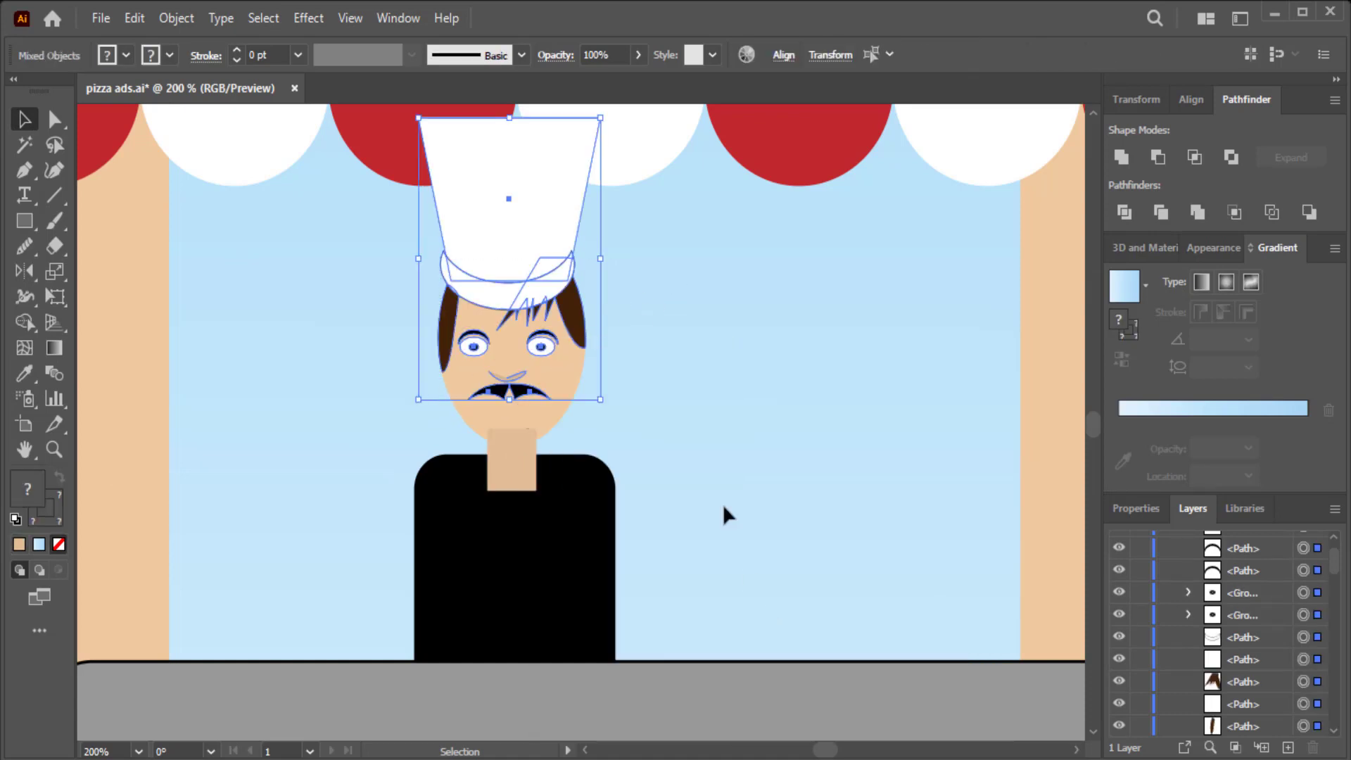
left_click(695, 435)
scroll(1310, 614, "down", 3)
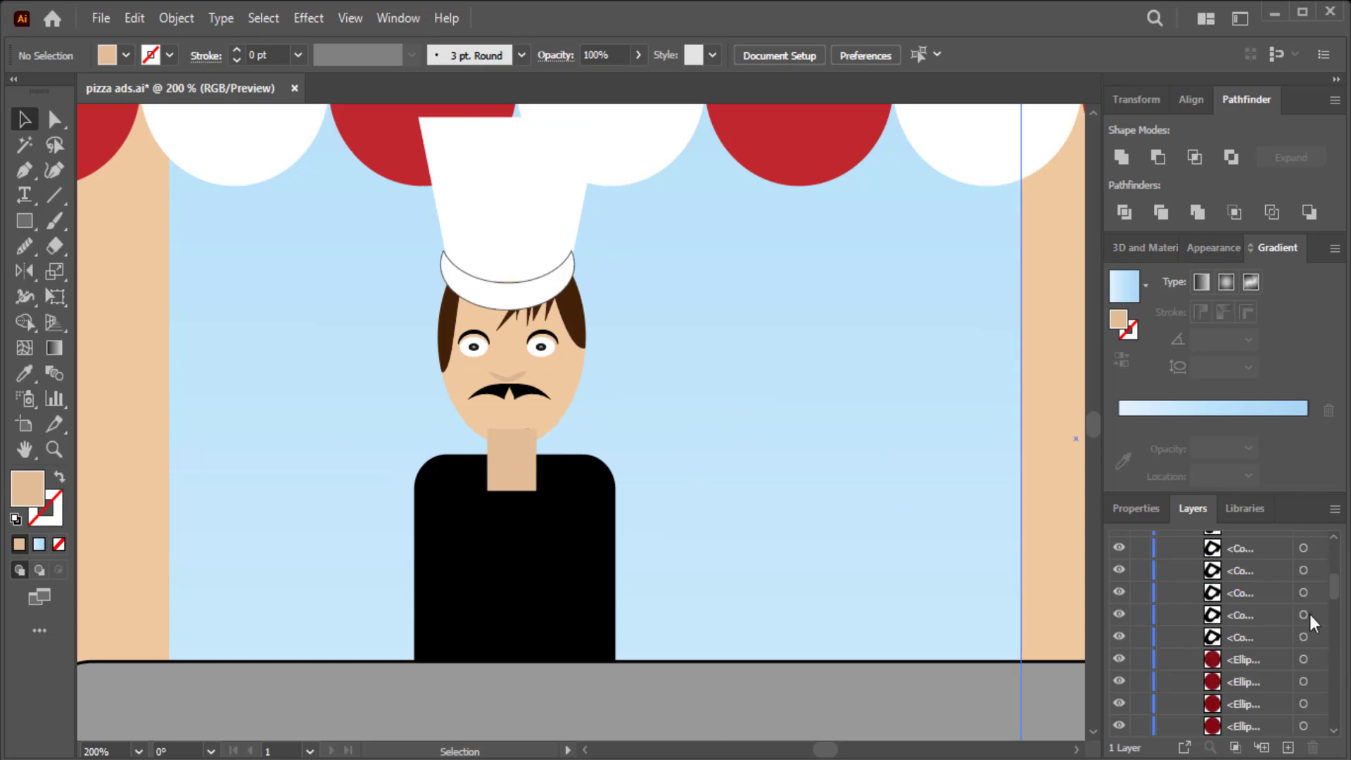
scroll(1310, 614, "down", 3)
scroll(1310, 614, "down", 3)
scroll(1310, 614, "down", 3)
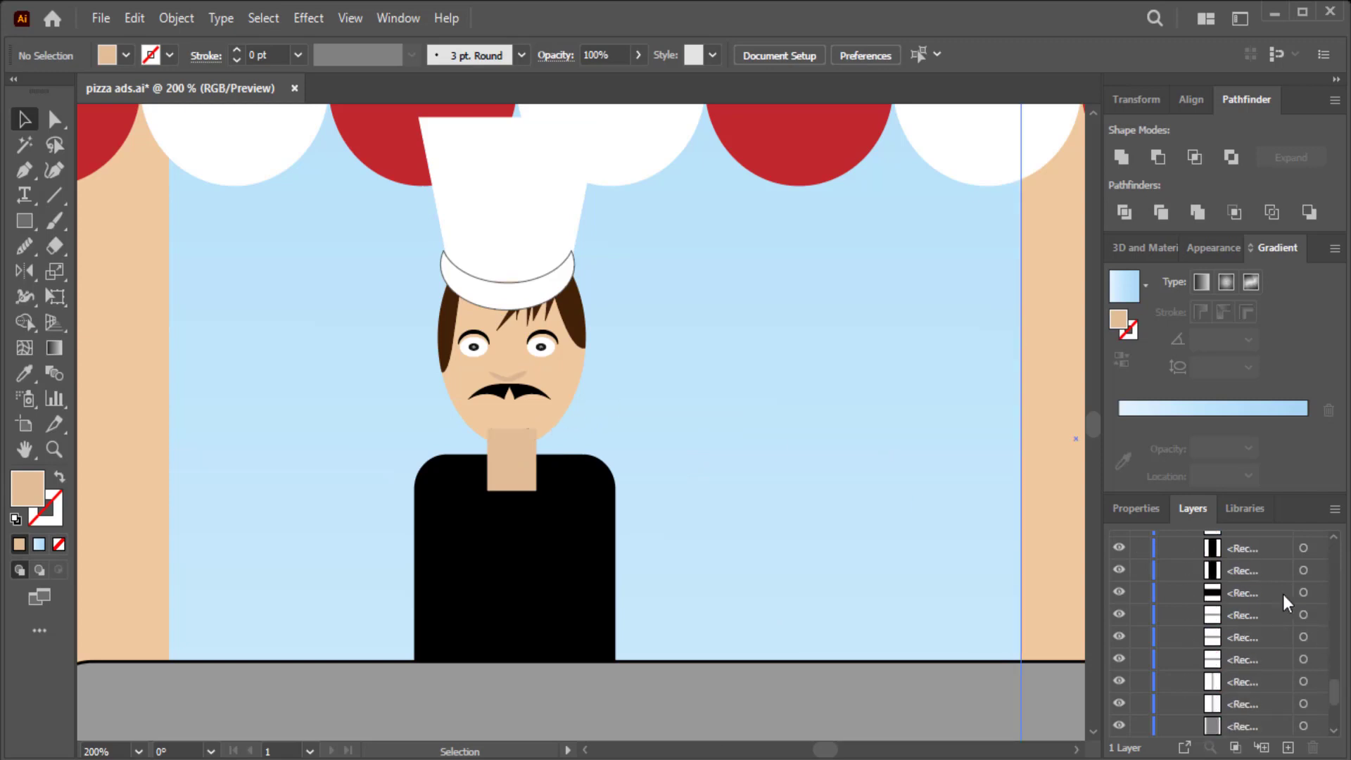
scroll(1282, 594, "up", 3)
scroll(1282, 594, "up", 3)
scroll(1282, 594, "up", 3)
scroll(1282, 594, "up", 3)
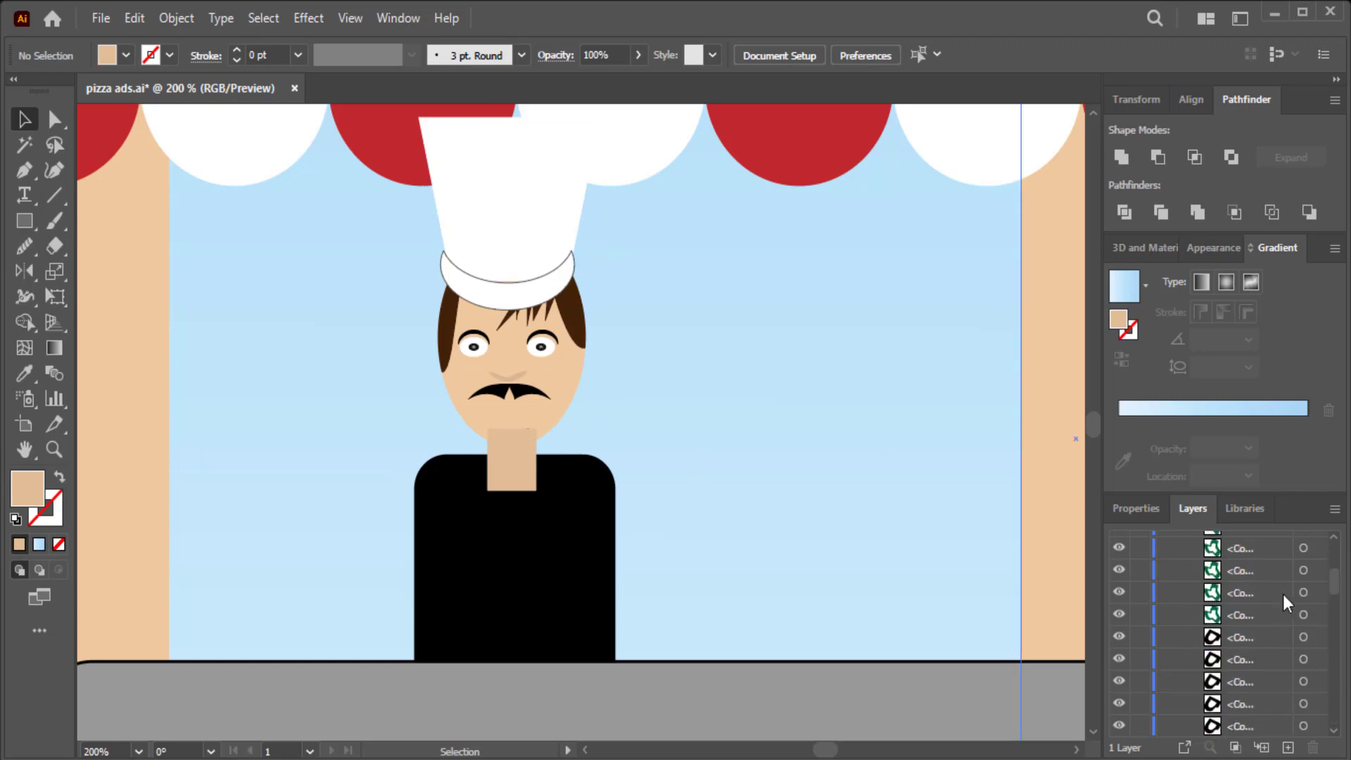
scroll(1282, 594, "up", 3)
- Bring the hat, hair and face to the front, then move the neck down onto the body
left_click_drag(637, 278, 403, 413)
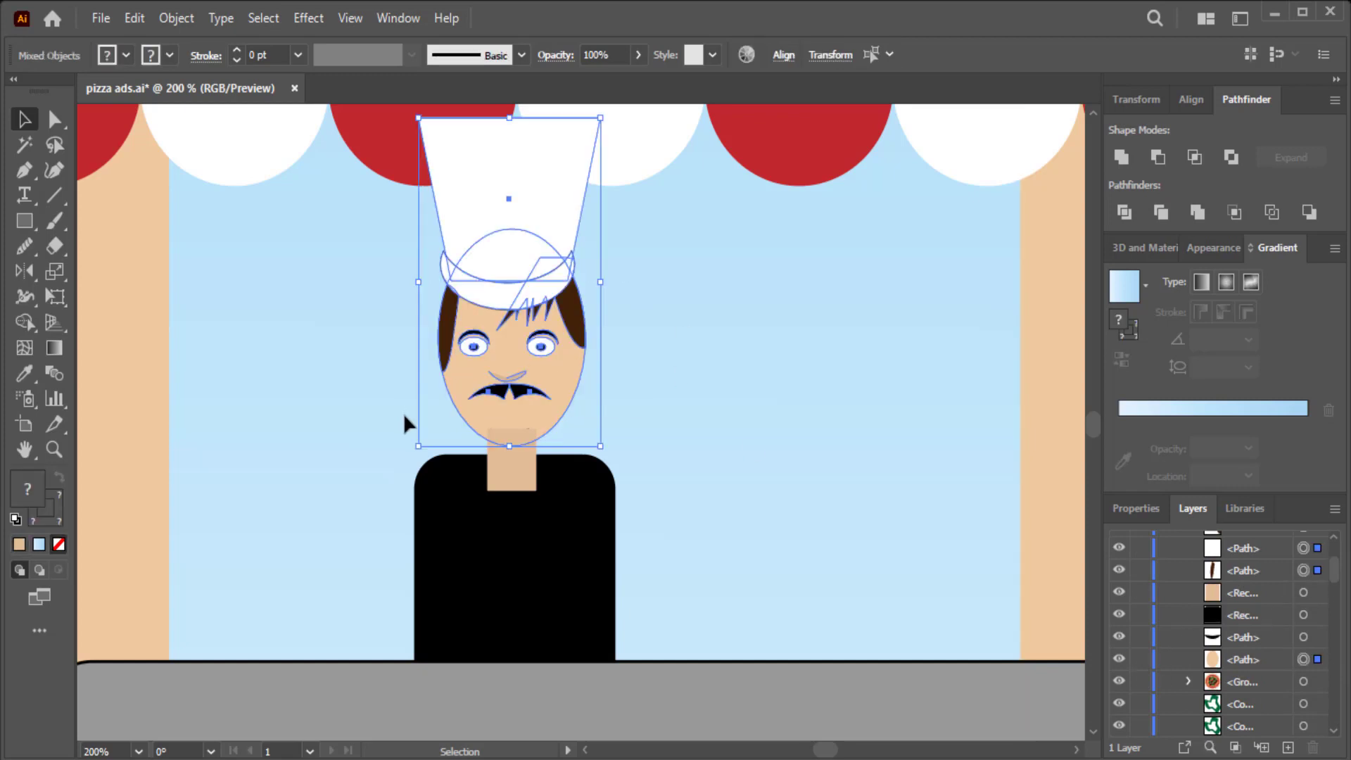
right_click(494, 376)
left_click(795, 654)
left_click(721, 450)
left_click_drag(513, 454, 514, 493)
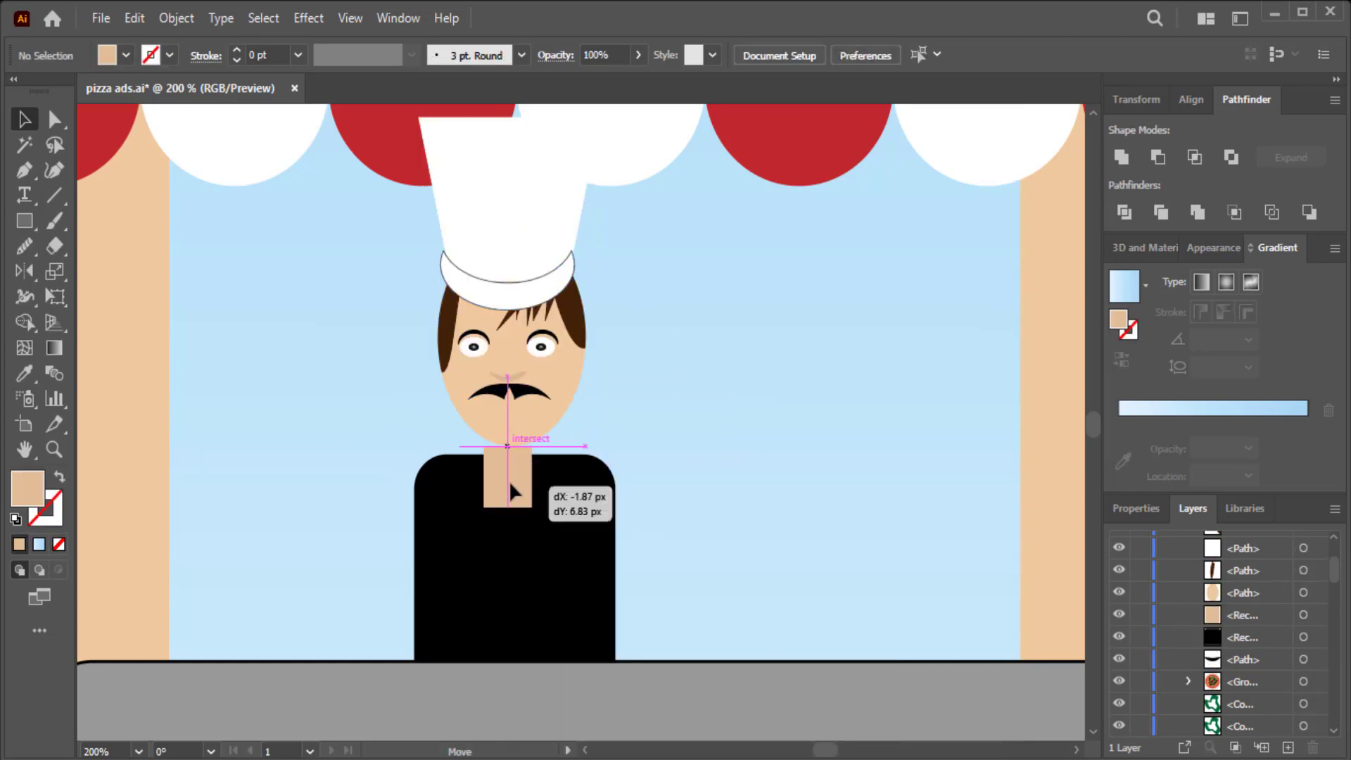
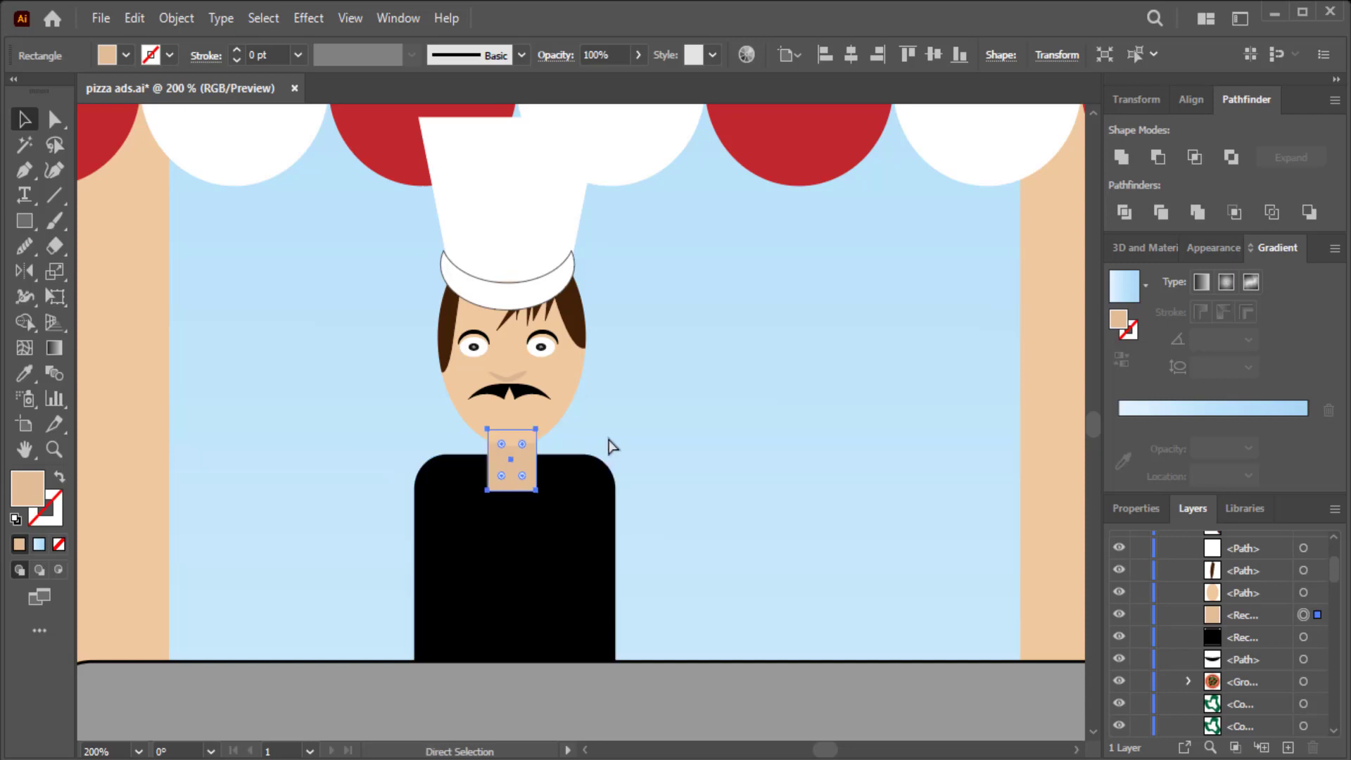
- Shift the neck slightly left and nudge the head and hat into line with it
left_click(712, 426)
left_click_drag(552, 487, 522, 486)
left_click(691, 428)
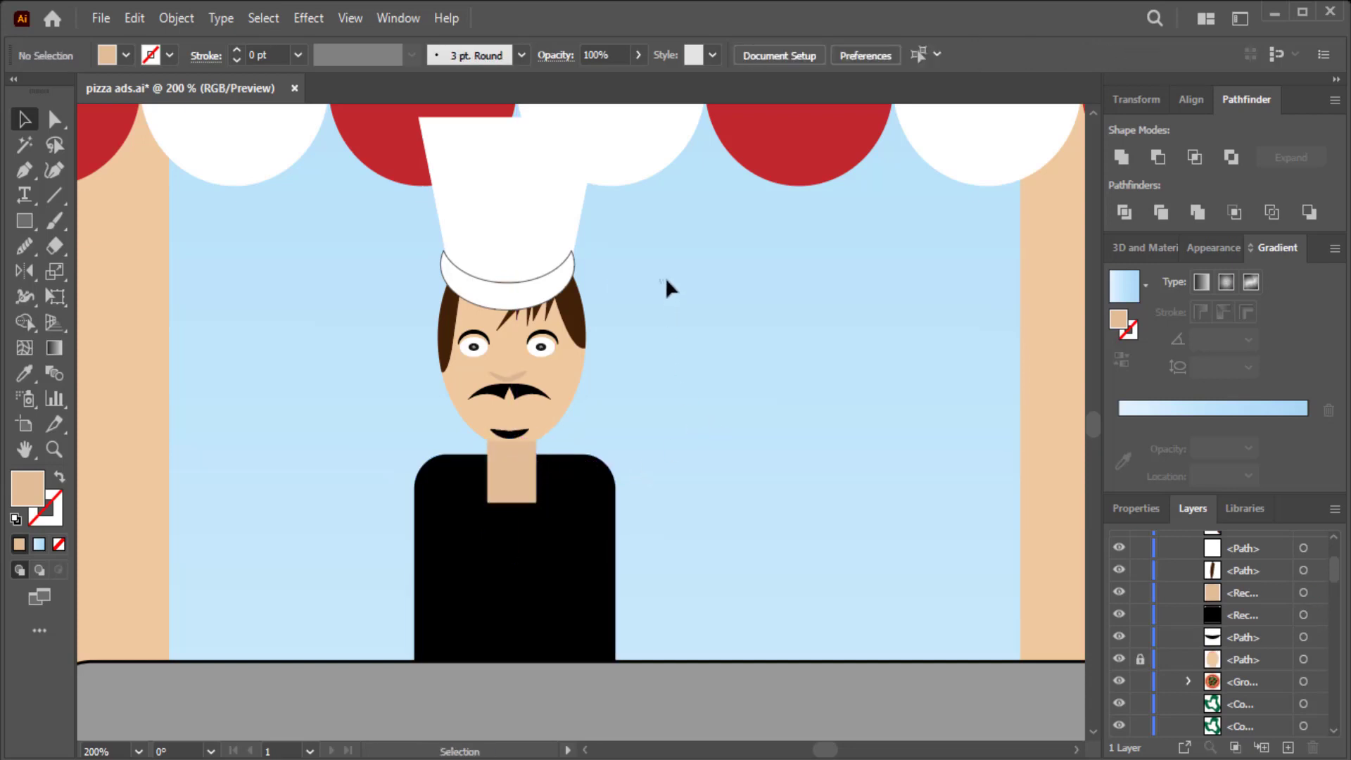
left_click_drag(666, 283, 563, 211)
right_click(545, 450)
mouse_move(609, 631)
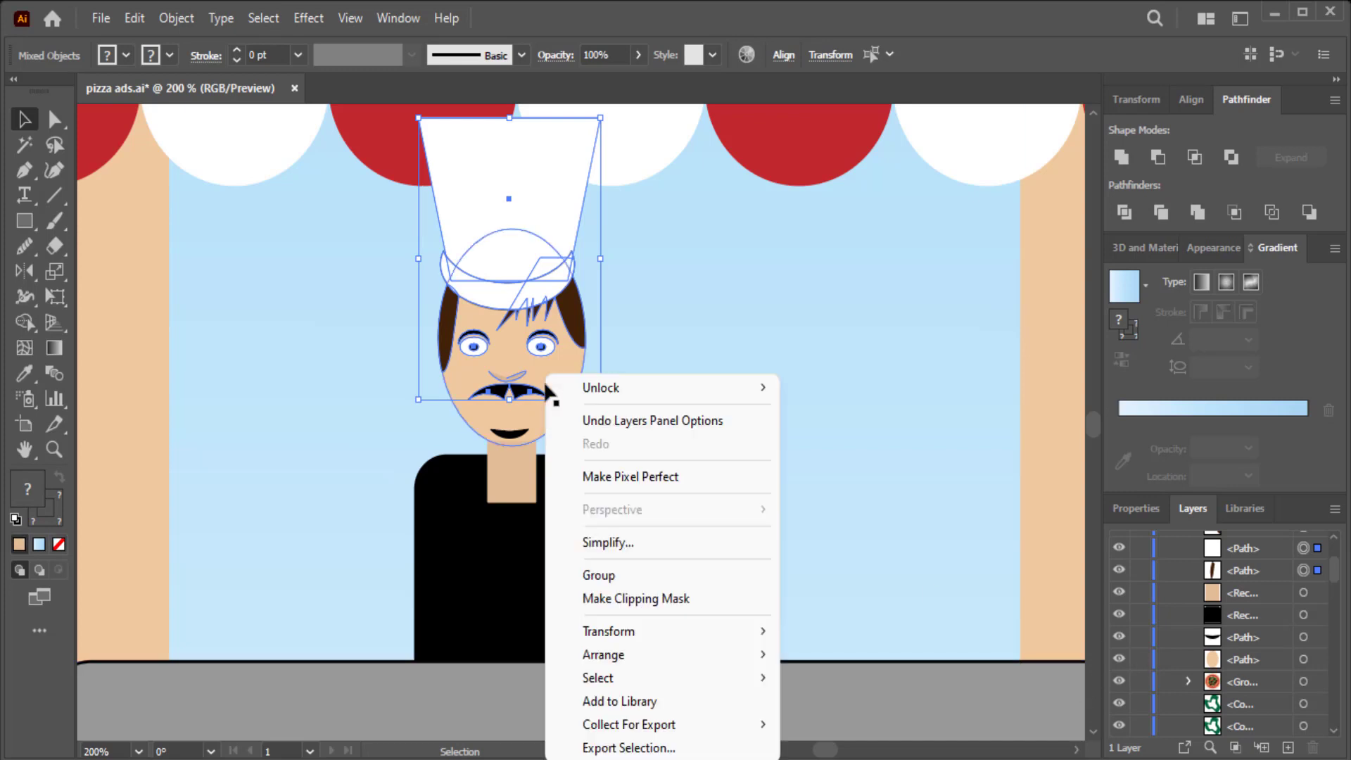
left_click(835, 651)
left_click(508, 471)
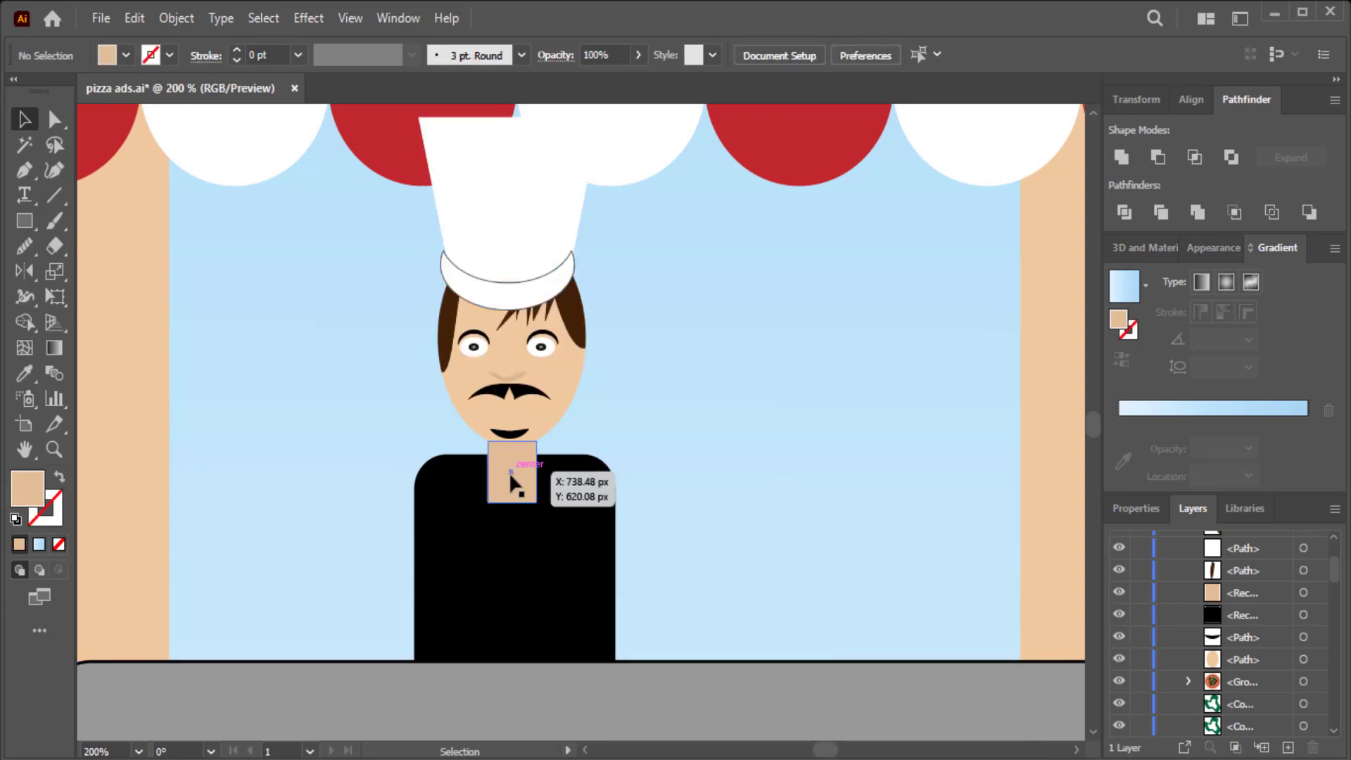
left_click_drag(587, 240, 438, 425)
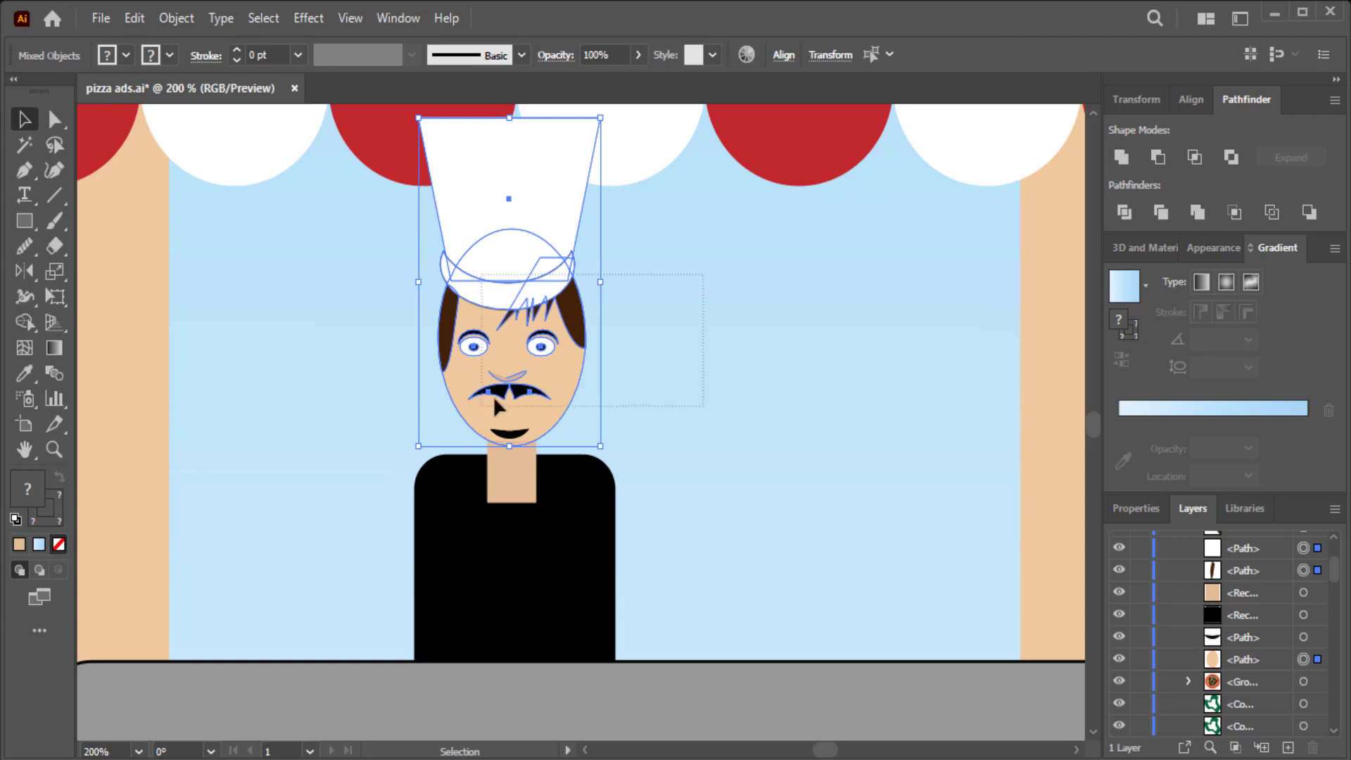
left_click_drag(505, 392, 503, 397)
left_click(723, 395)
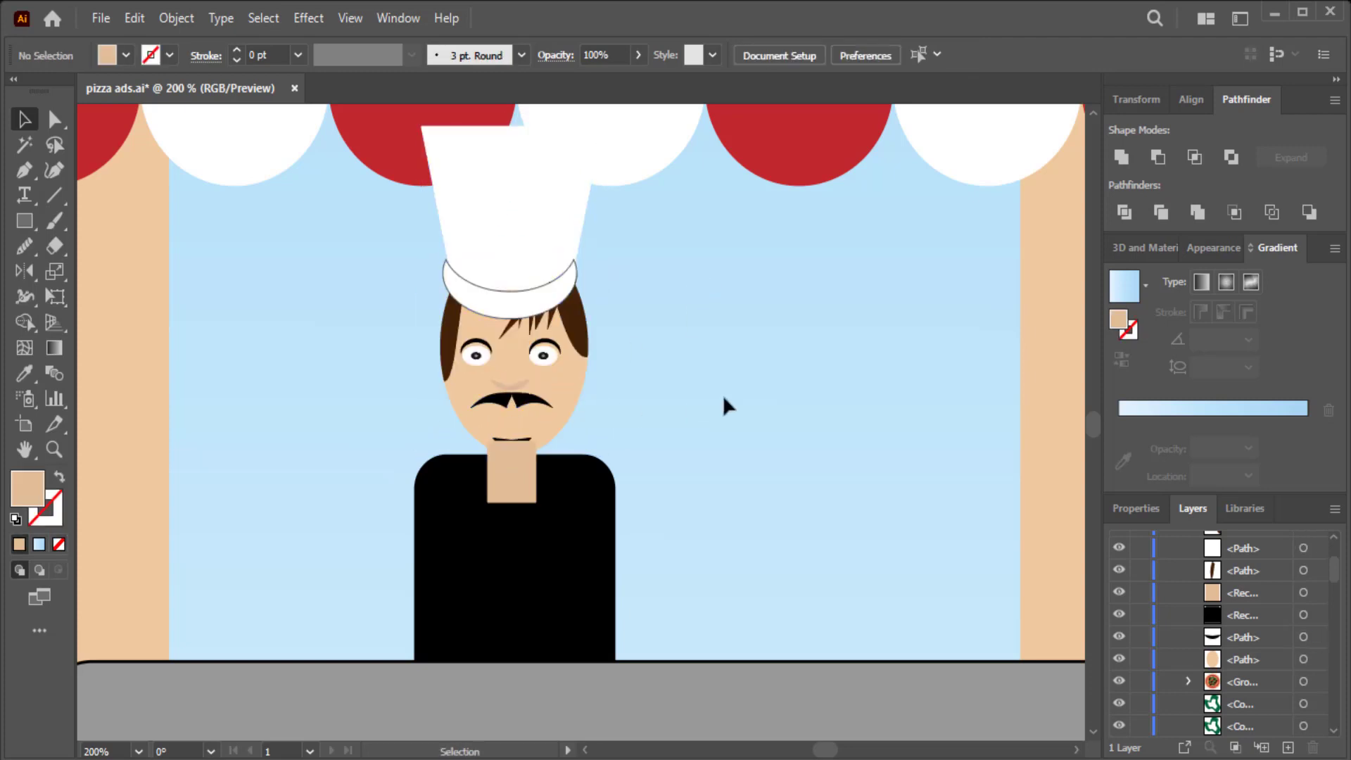
- Make the neck narrower and shorter and send it behind the black body
left_click(512, 467)
left_click_drag(513, 502, 515, 488)
left_click_drag(536, 441, 513, 484)
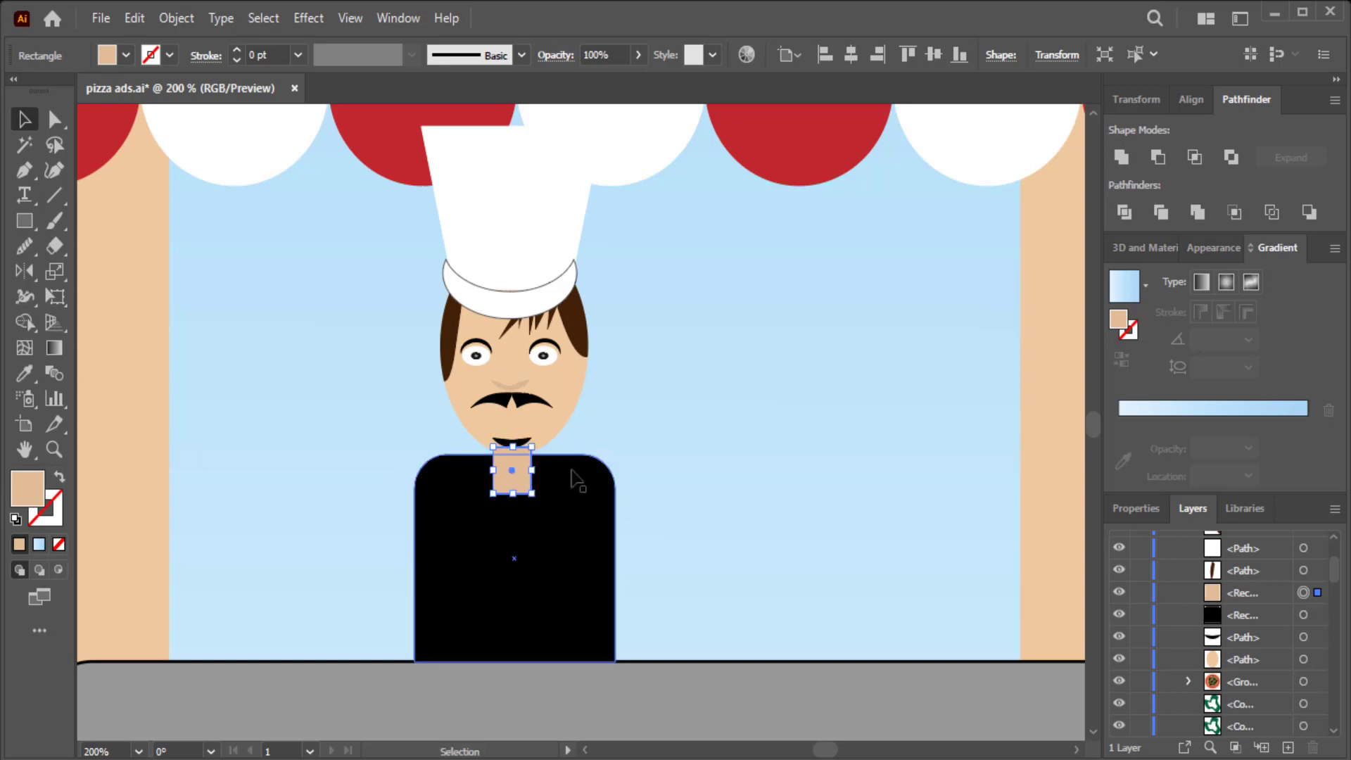
left_click(757, 417)
left_click(520, 482)
key("a")
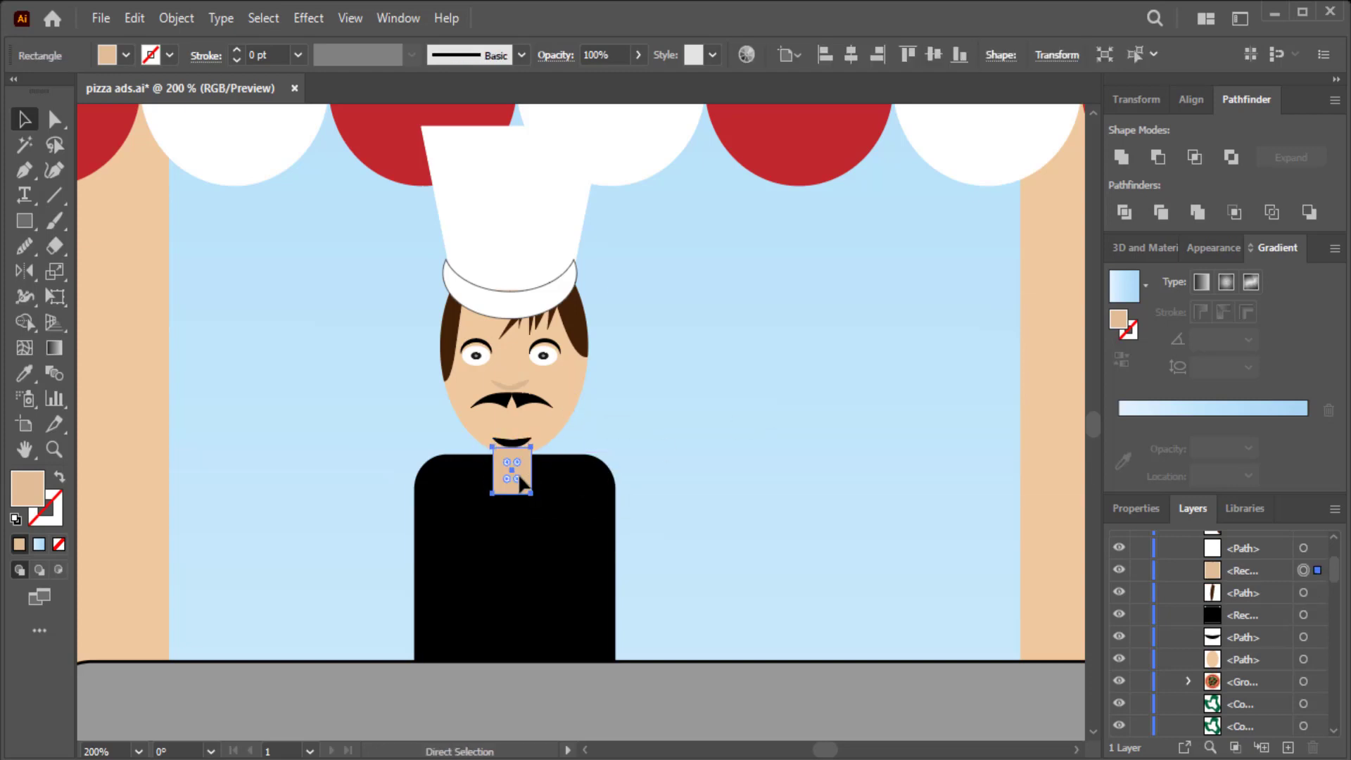
key("ctrl+bracketleft")
key("ctrl+bracketleft")
key("ctrl+bracketleft")
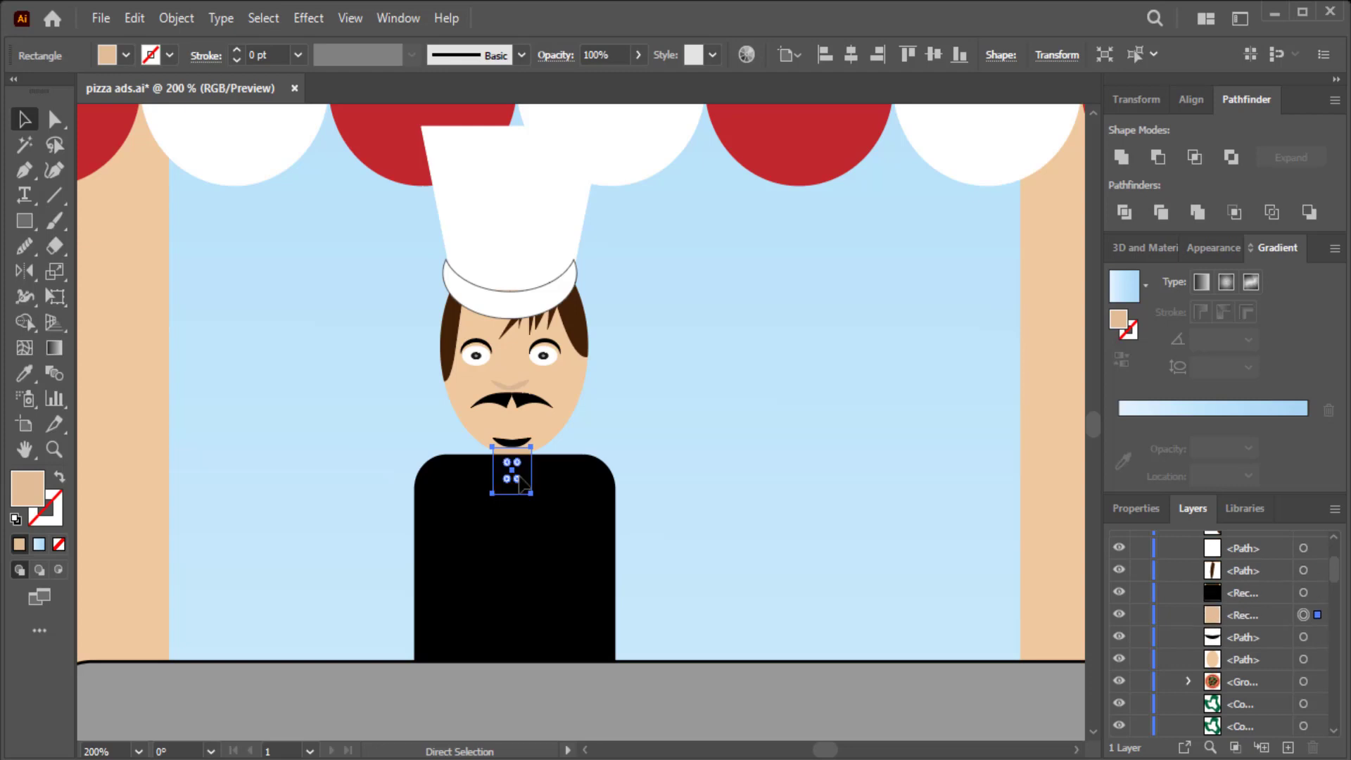
- Lower the black body to the counter line and fill it with the hat's white
key("v")
left_click(715, 456)
left_click_drag(591, 558, 594, 574)
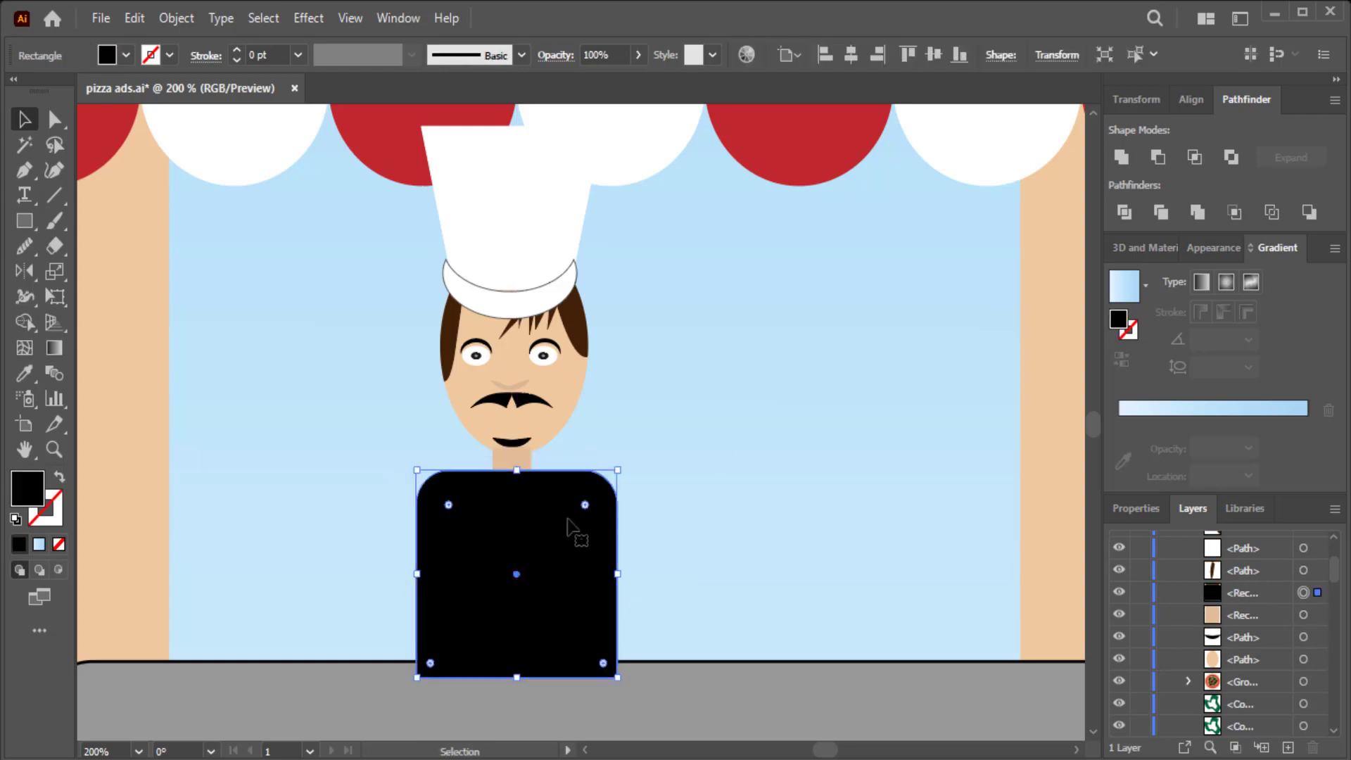
left_click_drag(529, 677, 529, 661)
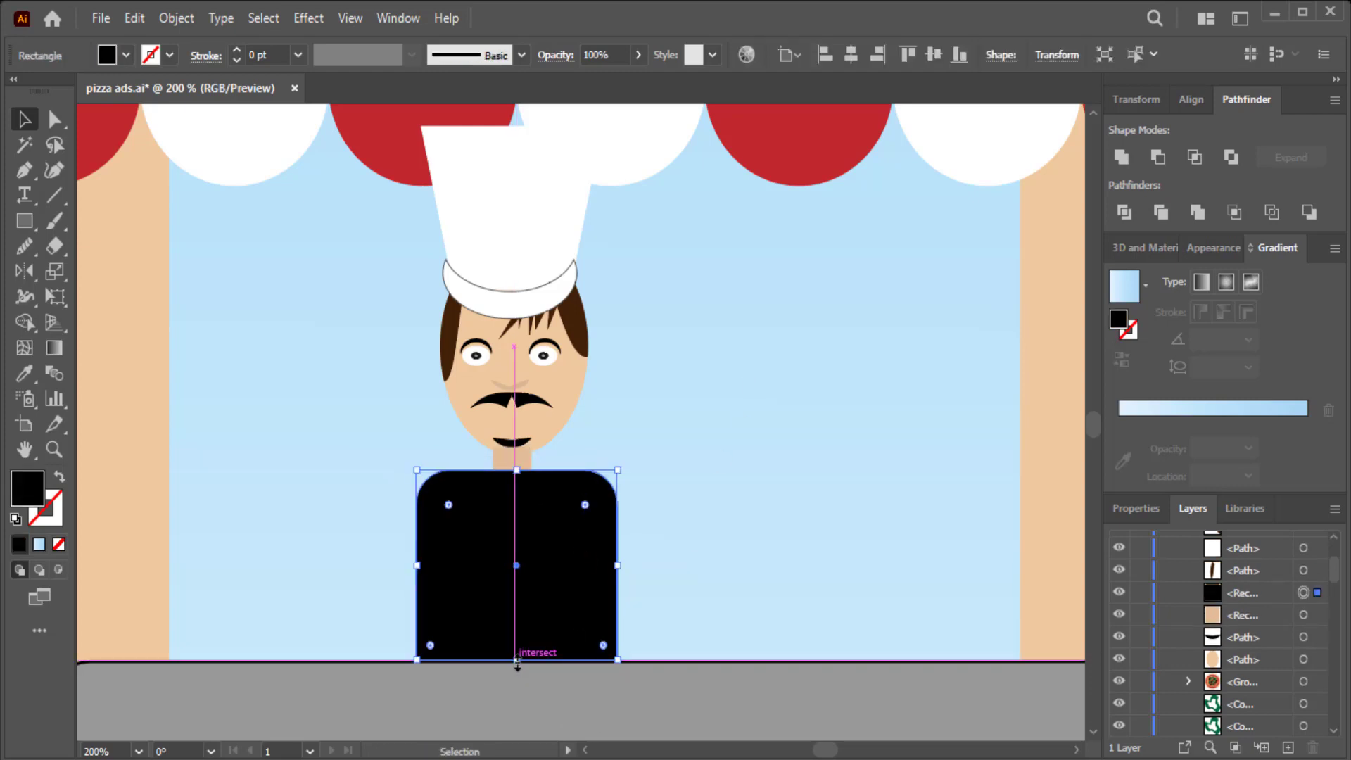
left_click_drag(506, 398, 508, 401)
left_click(546, 603)
key("i")
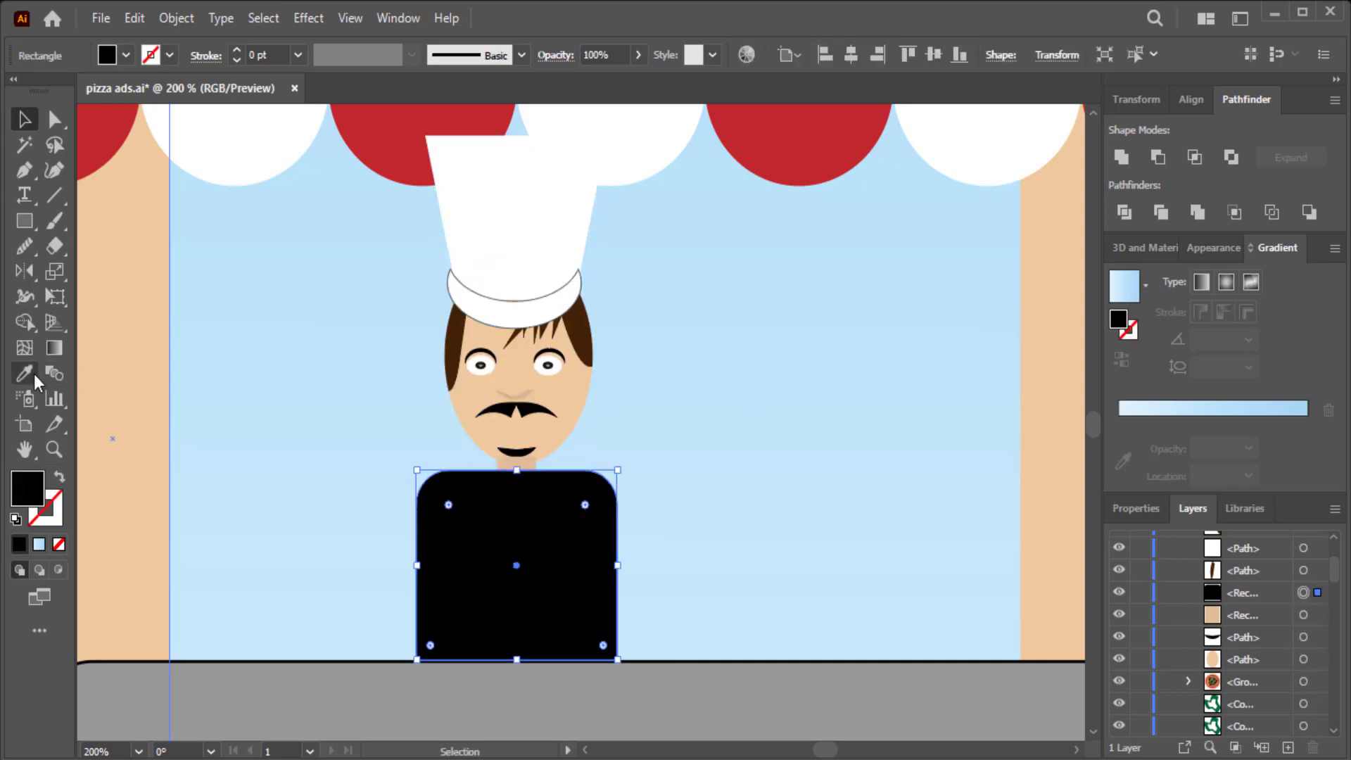
left_click(253, 156)
- Bring the neck rectangle in front of the white jacket
left_click(24, 169)
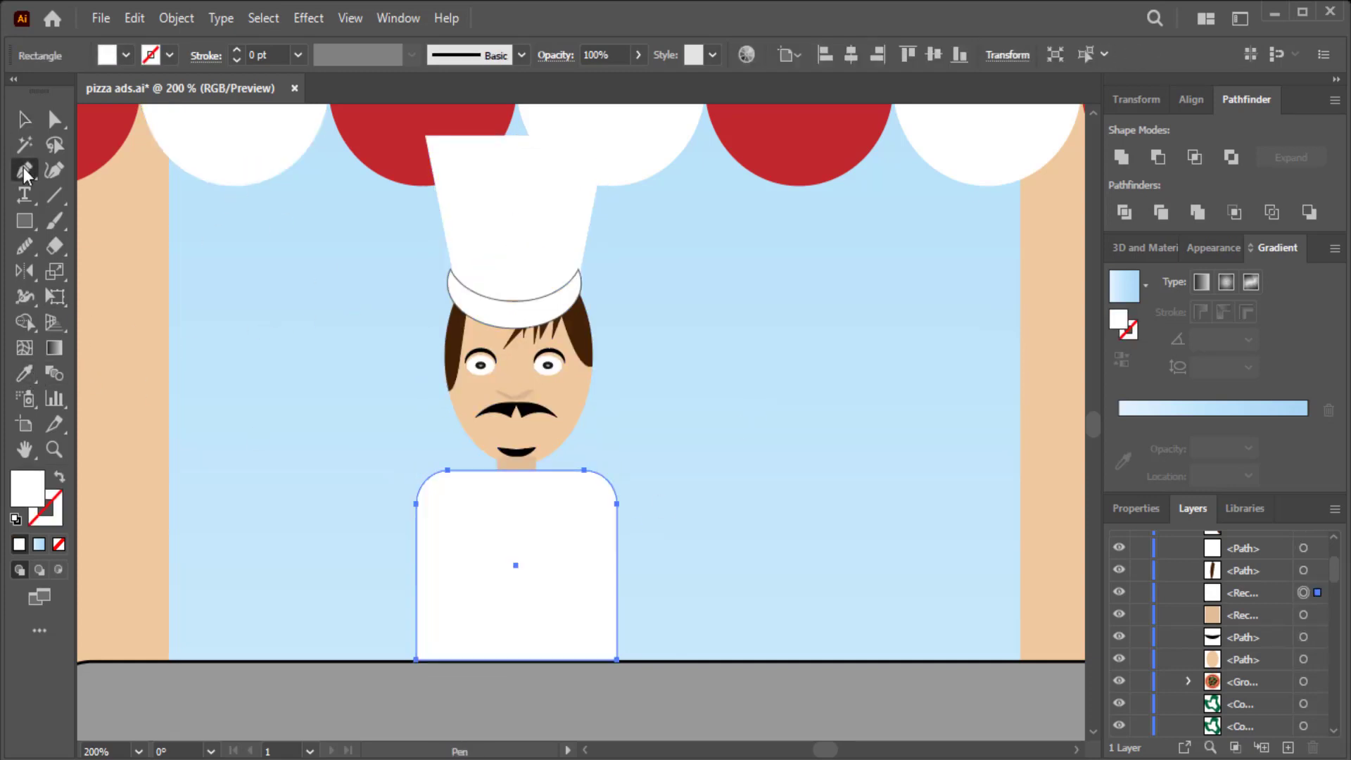
key("v")
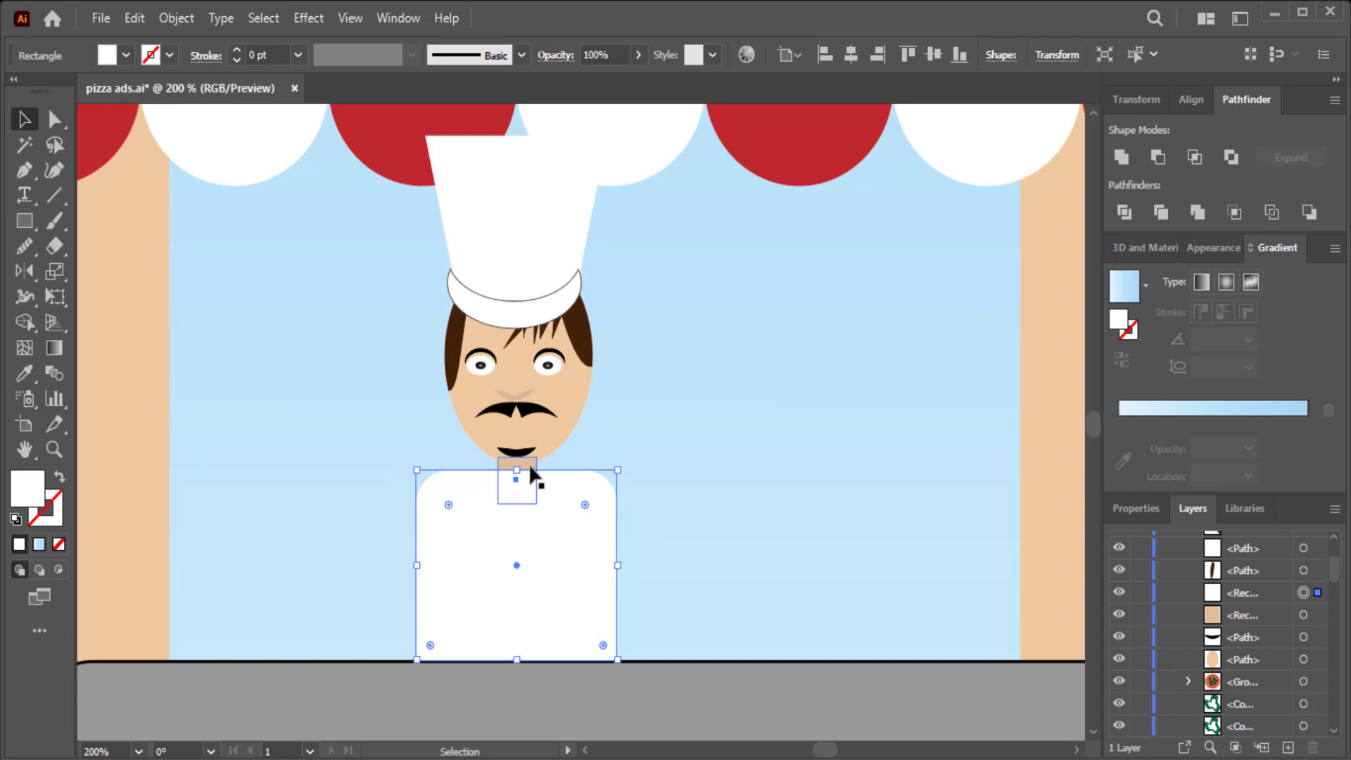
left_click(521, 463)
right_click(529, 464)
left_click(709, 295)
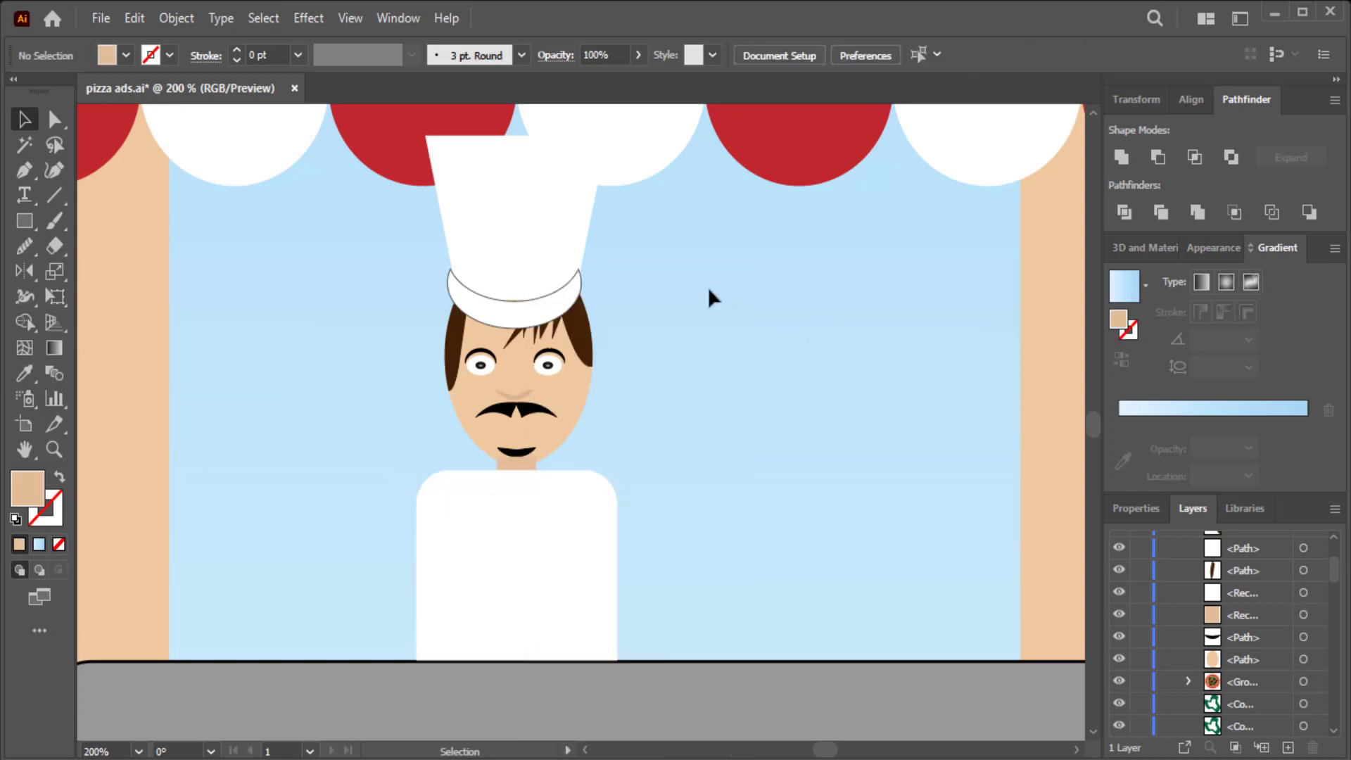
left_click(458, 464)
right_click(514, 439)
left_click(765, 324)
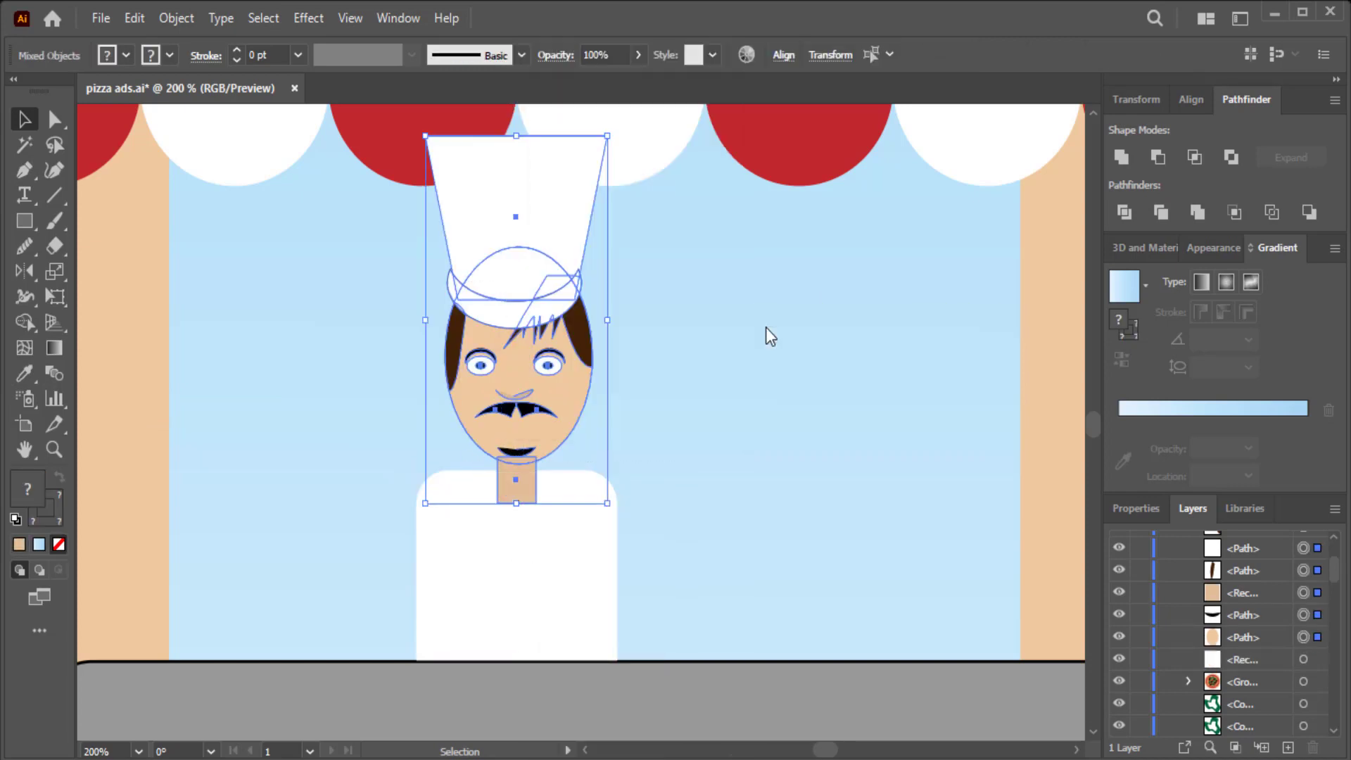
left_click(722, 442)
- Shorten the neck and match its colour to the face
left_click(517, 492)
left_click_drag(516, 503, 516, 489)
left_click(714, 458)
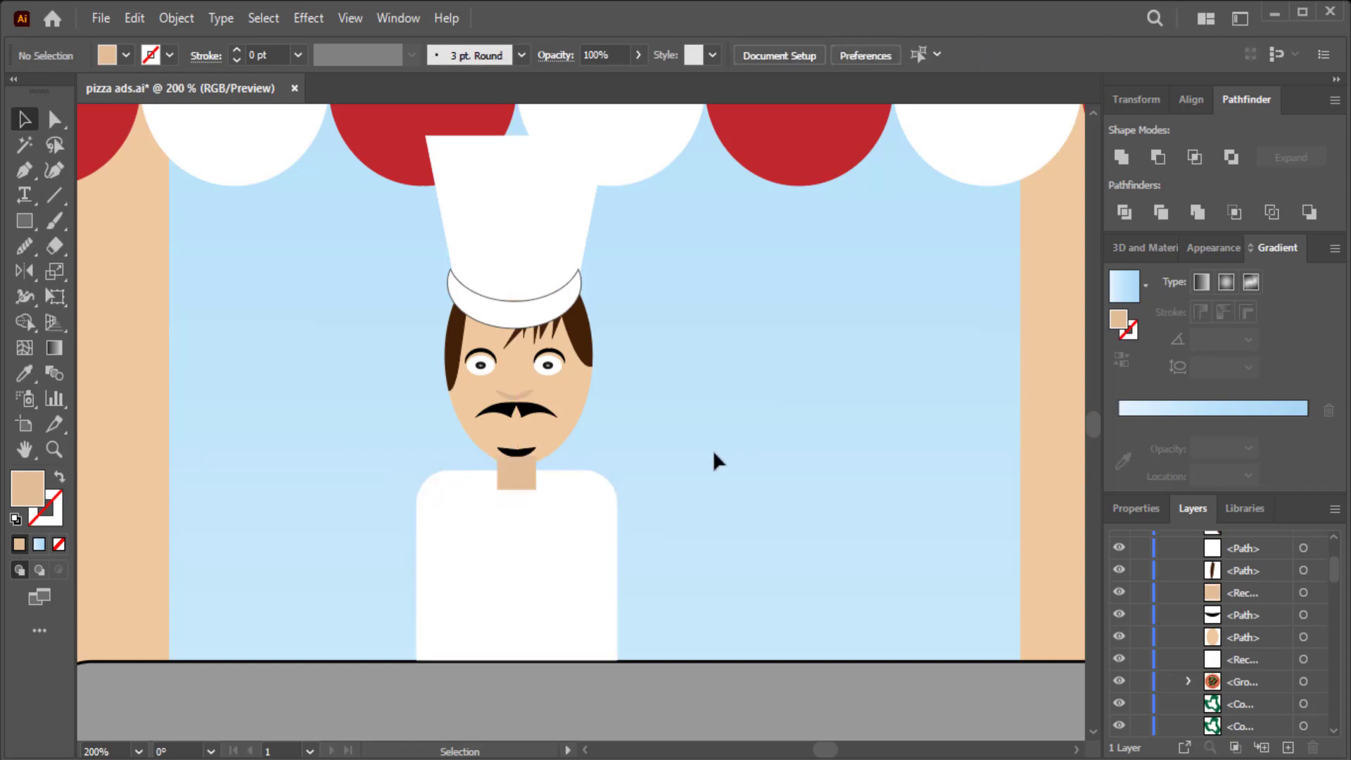
left_click(535, 482)
key("a")
key("i")
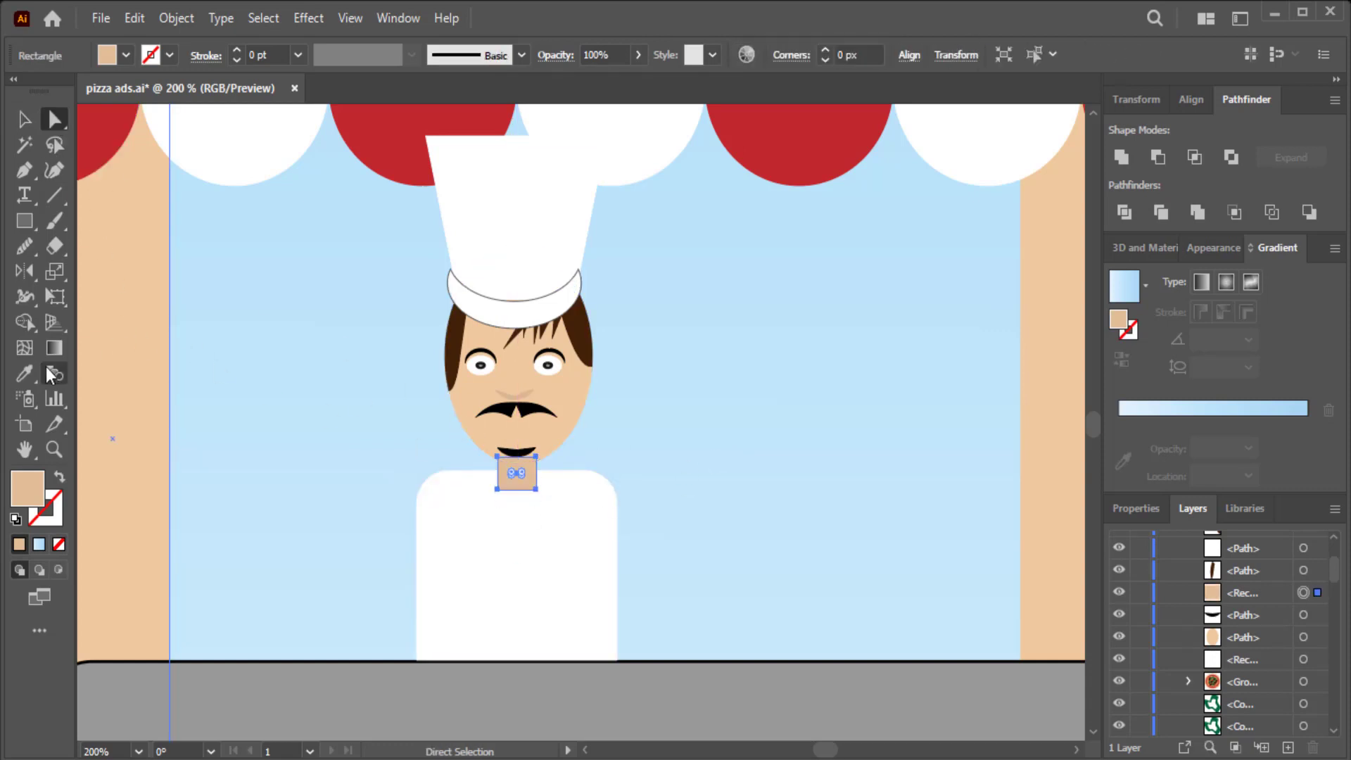
left_click(518, 433)
- Round the neck's corners and nudge it up under the chin
key("v")
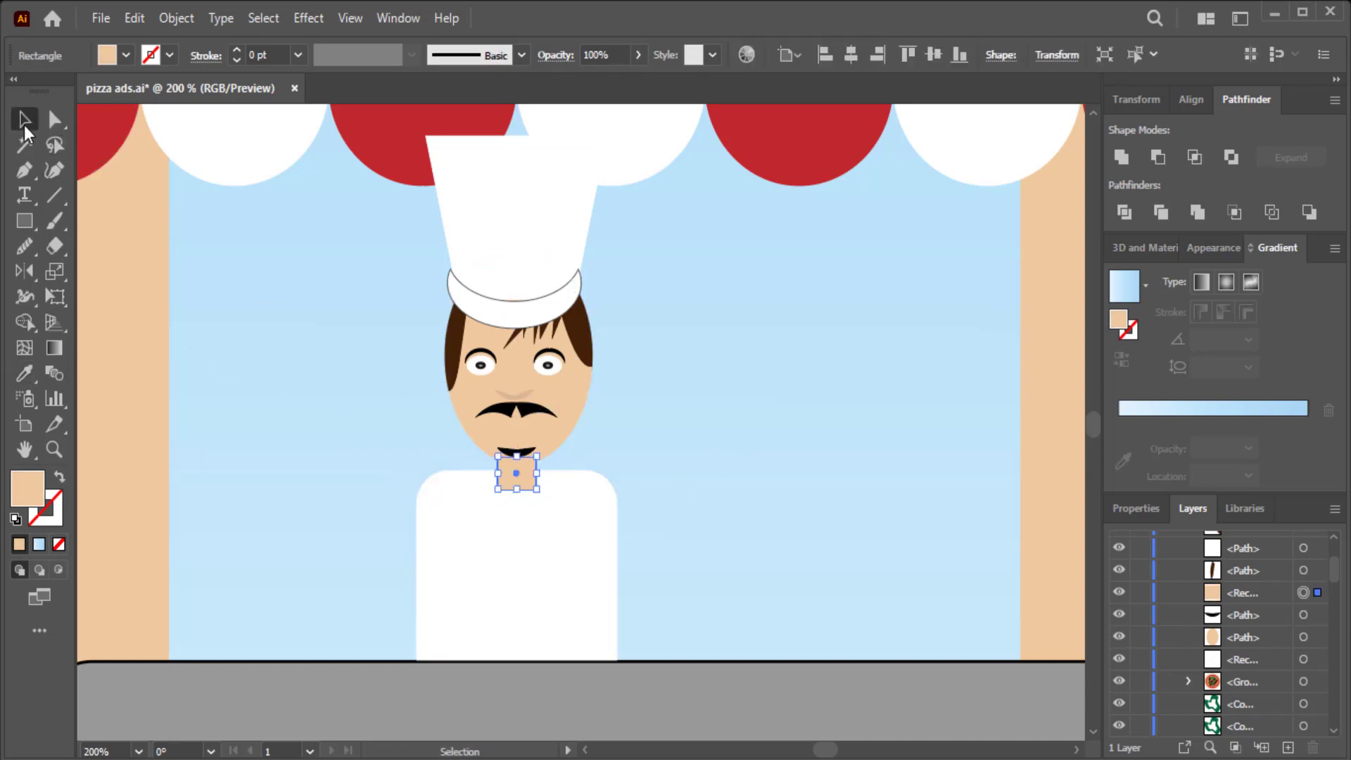
key("a")
left_click_drag(529, 482, 529, 476)
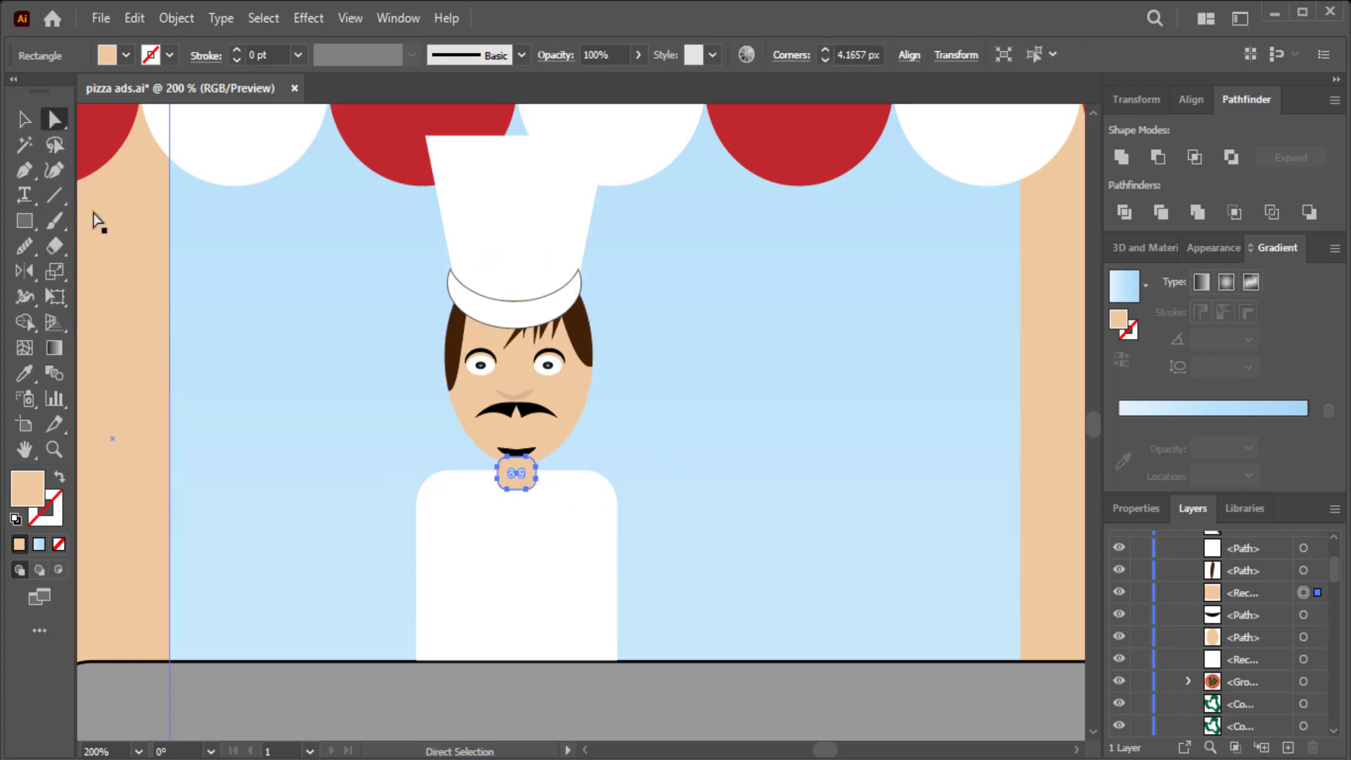
key("v")
left_click(280, 276)
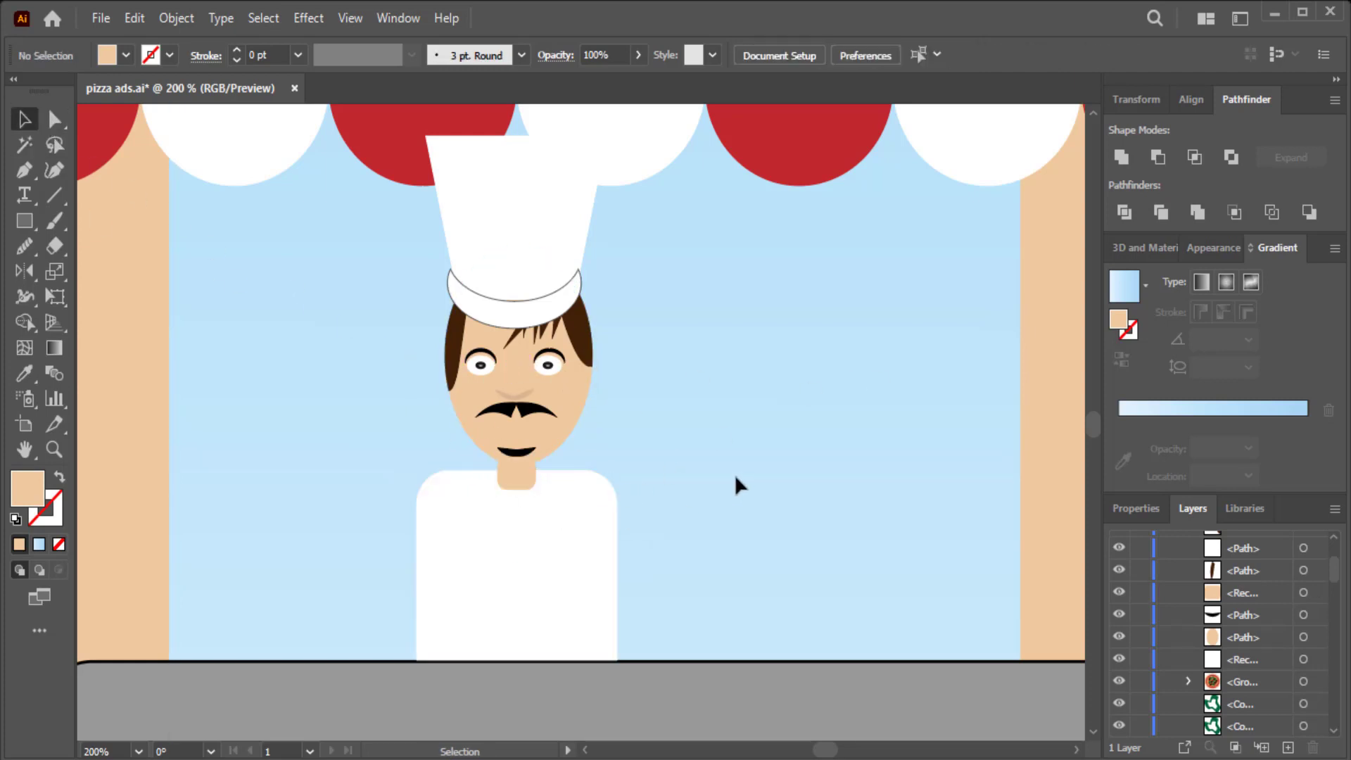
left_click(517, 473)
left_click_drag(520, 490, 518, 486)
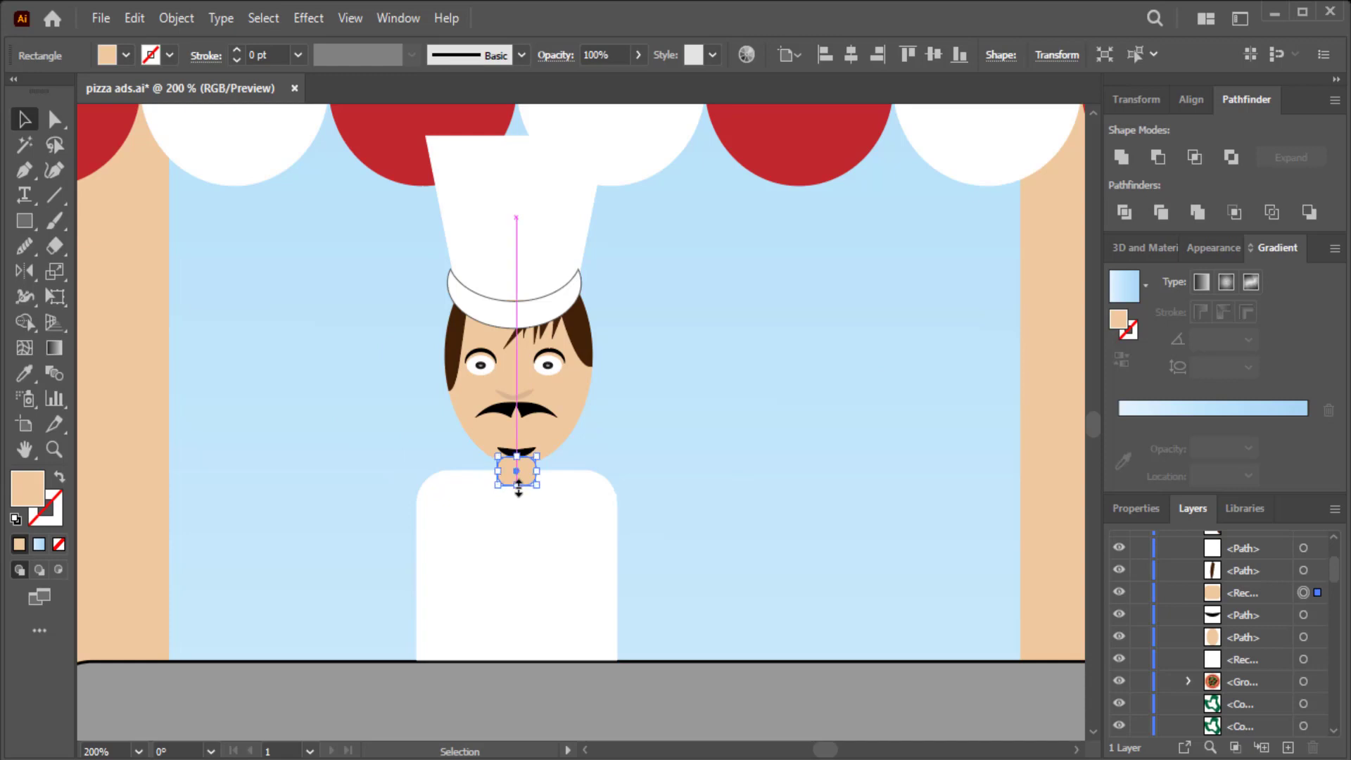
left_click(704, 444)
- Draw a black, no-fill vertical line down the jacket's left side
left_click(24, 172)
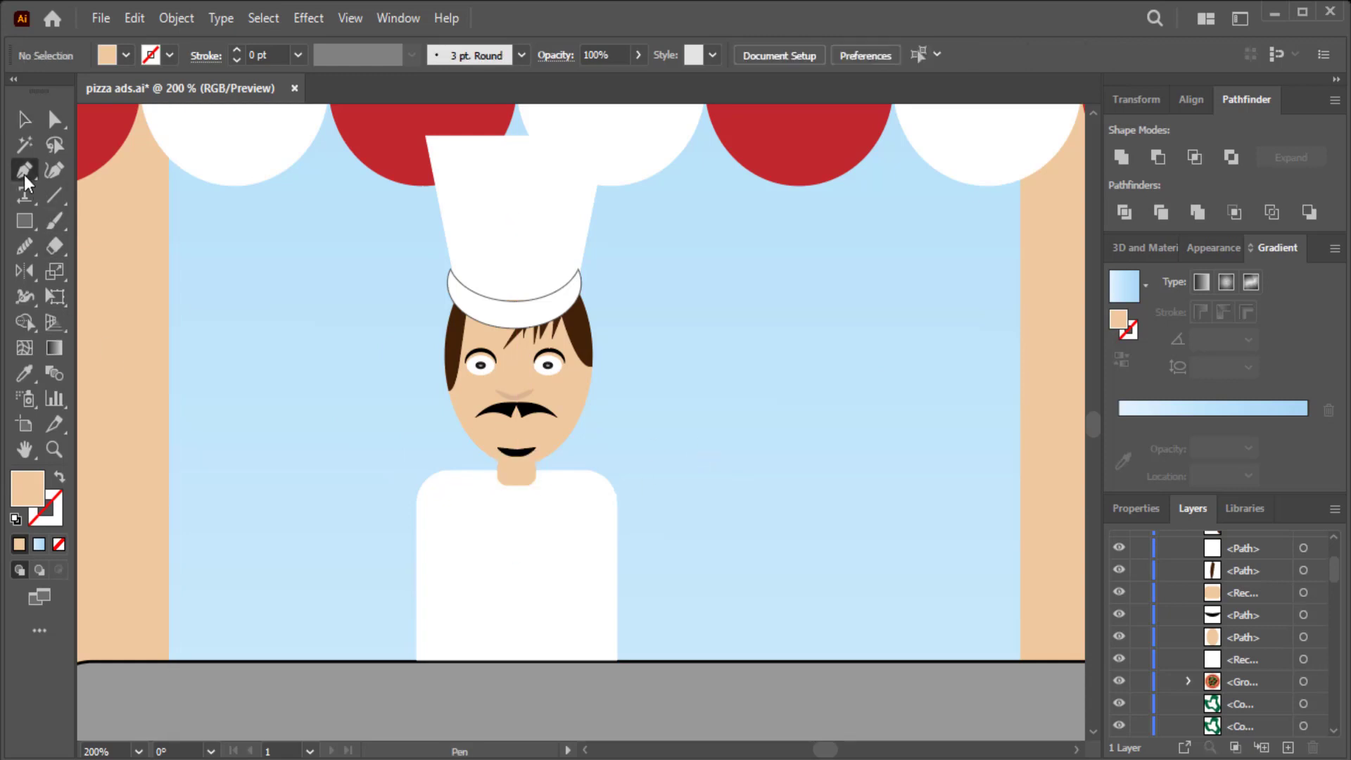
left_click(126, 54)
left_click(12, 90)
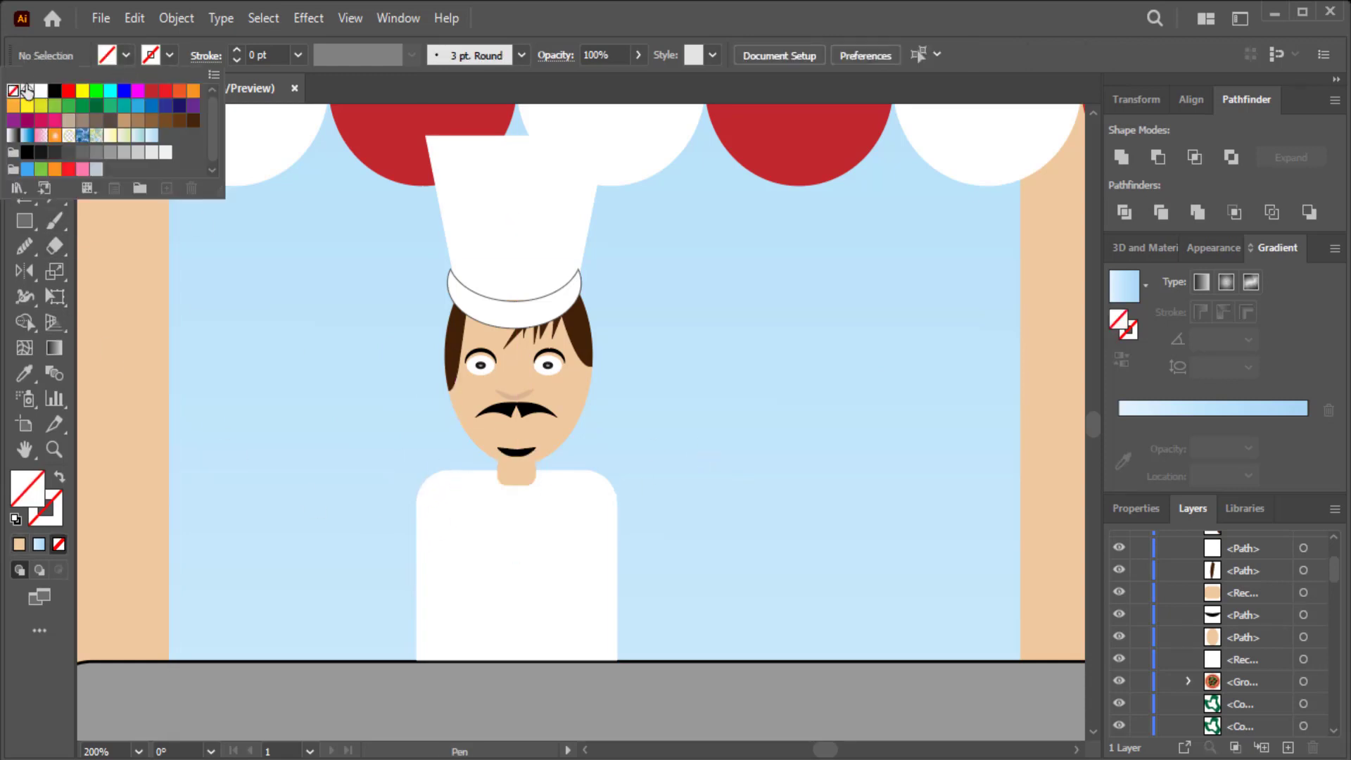
left_click(54, 90)
left_click(448, 293)
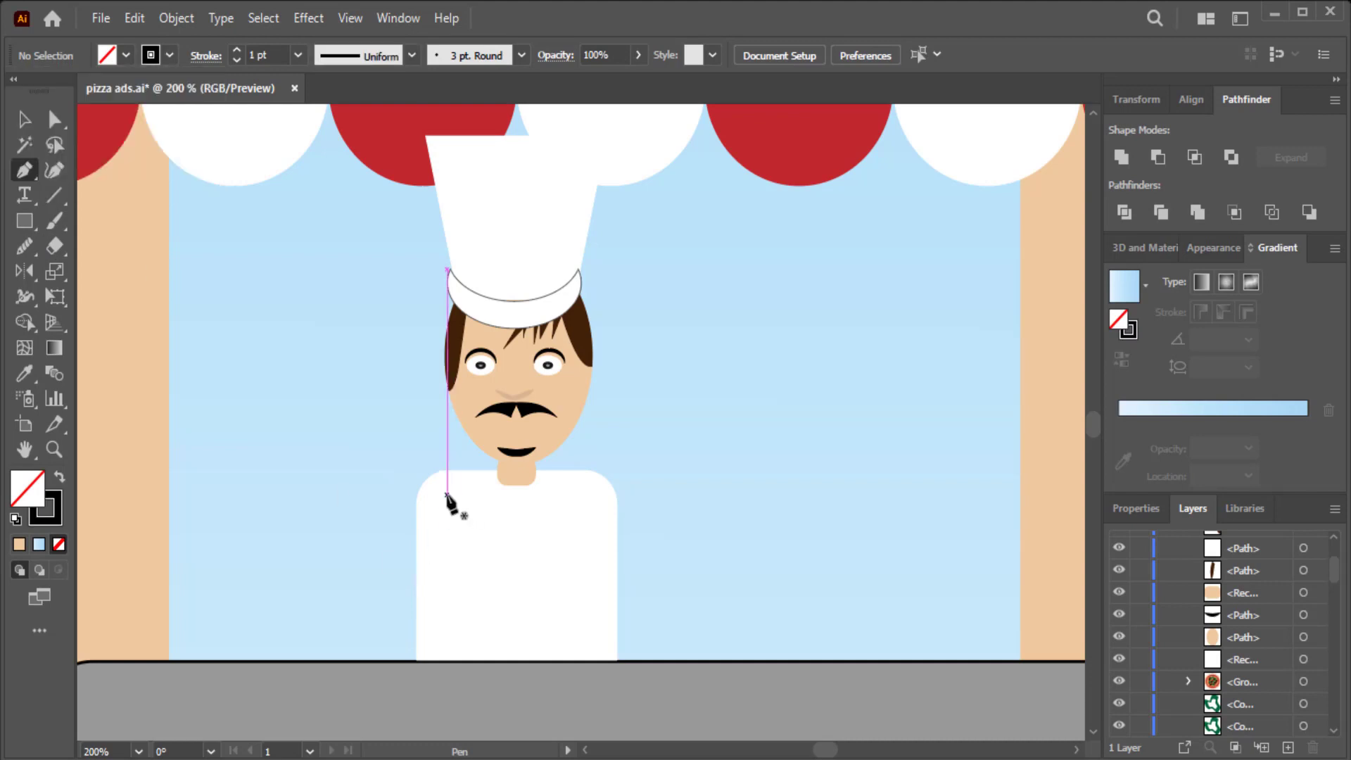
left_click_drag(454, 492, 458, 501)
left_click(454, 658)
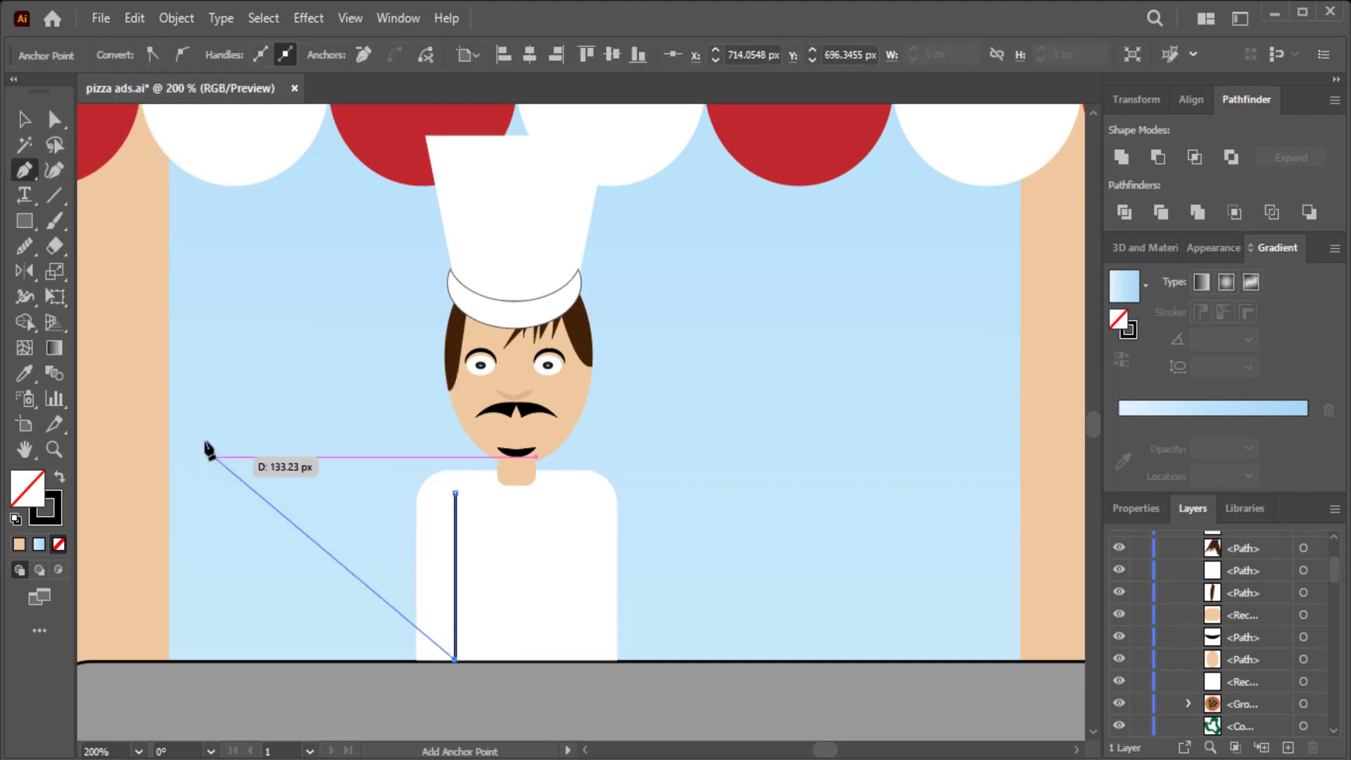
- Thin the line to 0.5 pt and copy it to the jacket's right side
key("v")
left_click(130, 257)
left_click(455, 577)
left_click(237, 60)
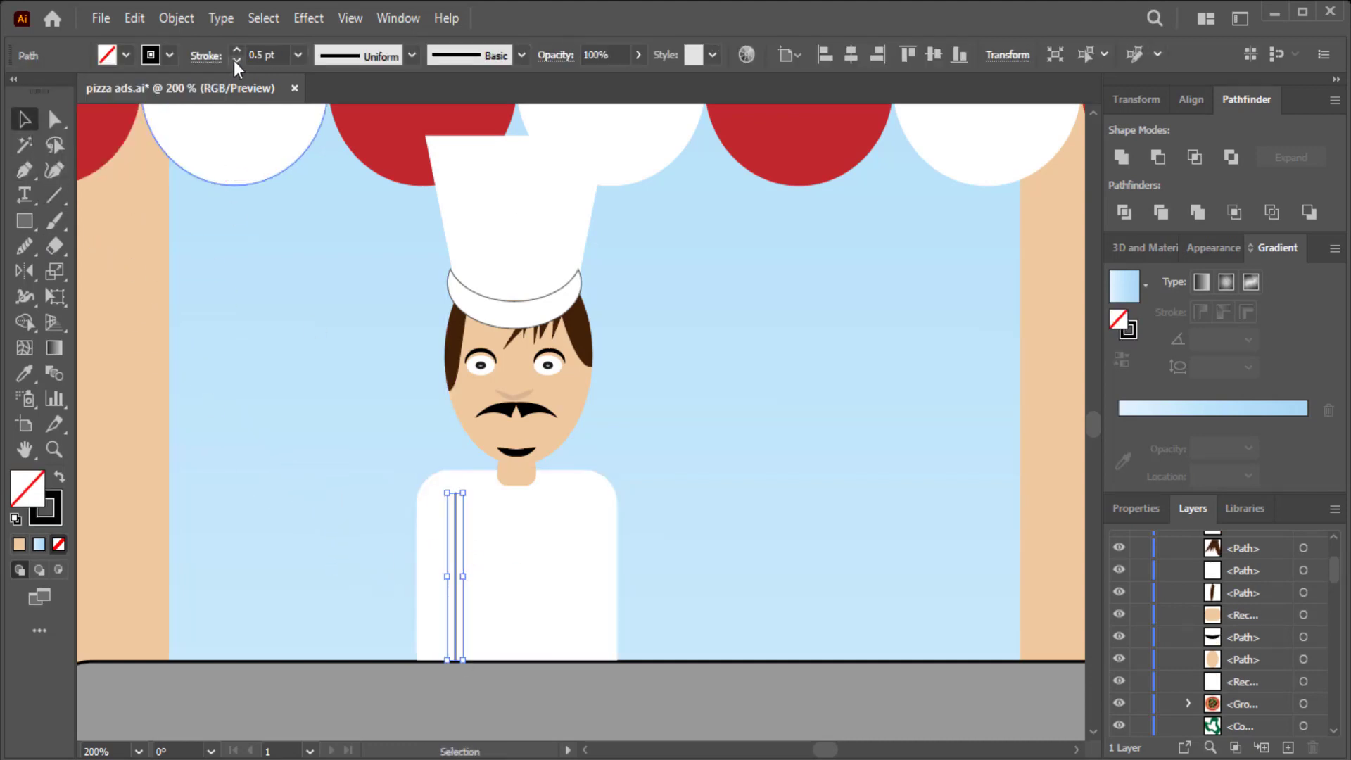
left_click_drag(455, 619, 581, 627)
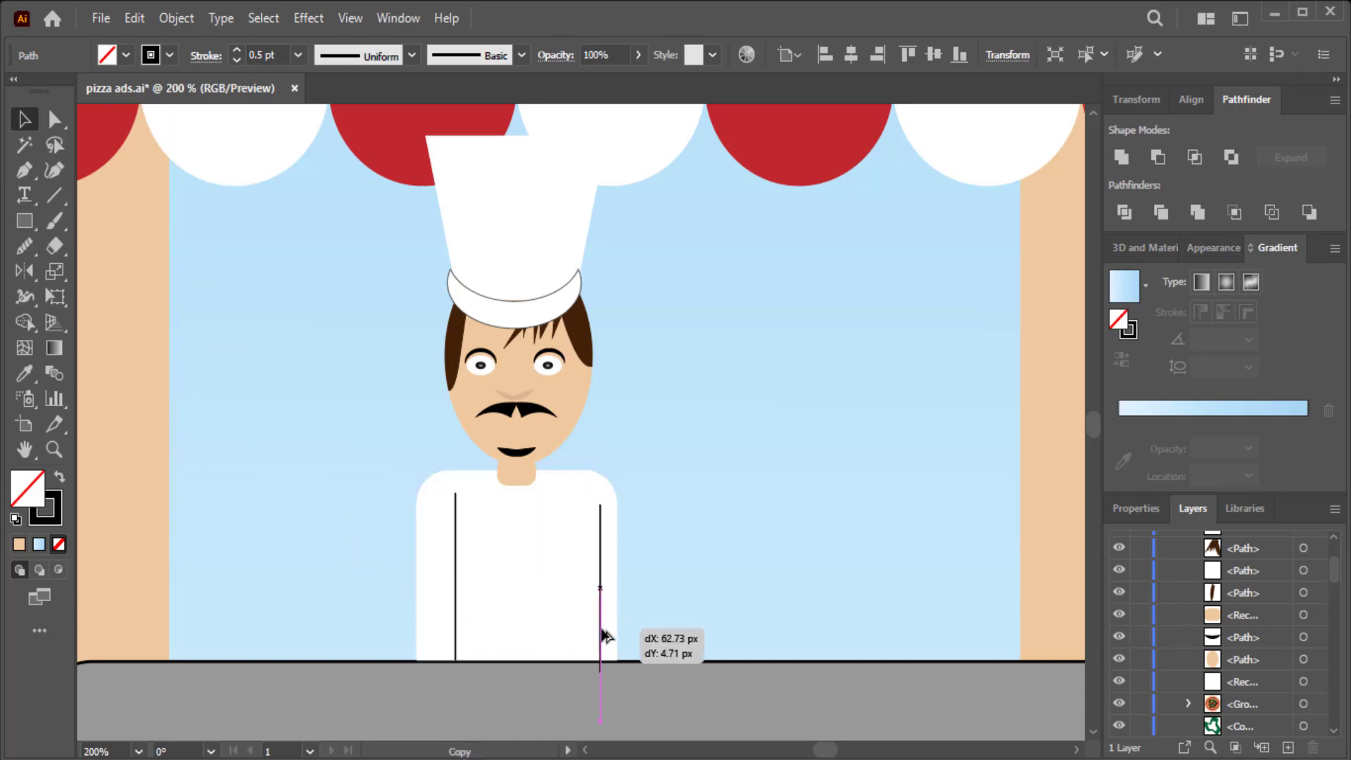
left_click(723, 556)
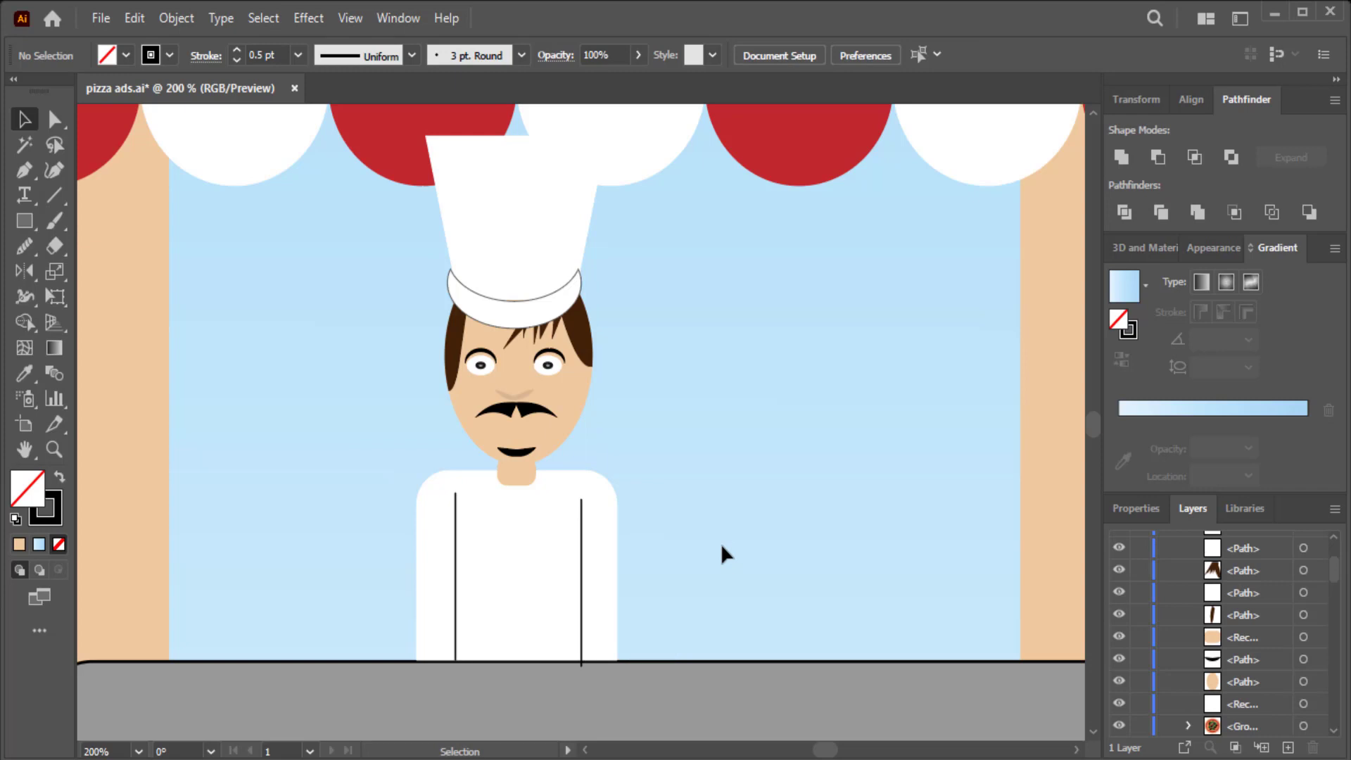
- Shorten the tops of both the left and right jacket lines
left_click(455, 516)
left_click_drag(455, 496, 456, 540)
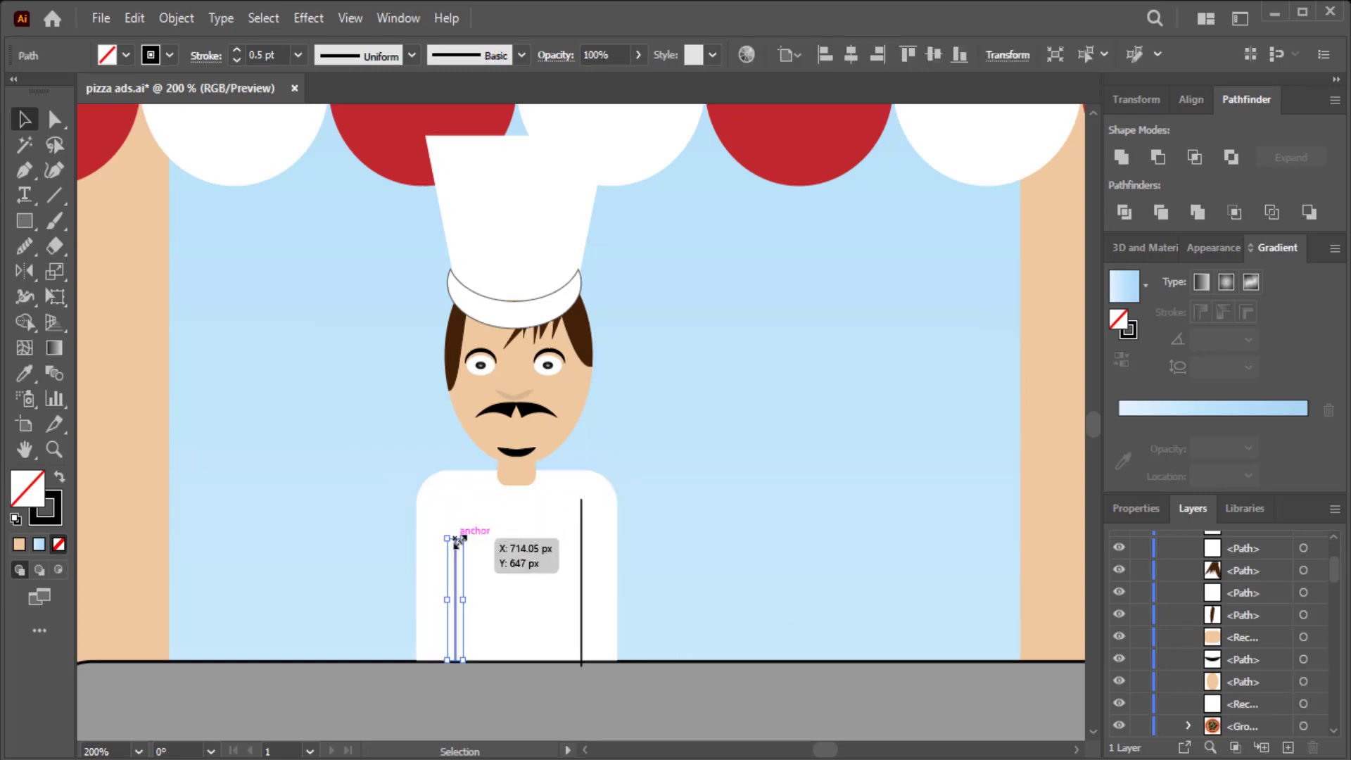
left_click(306, 499)
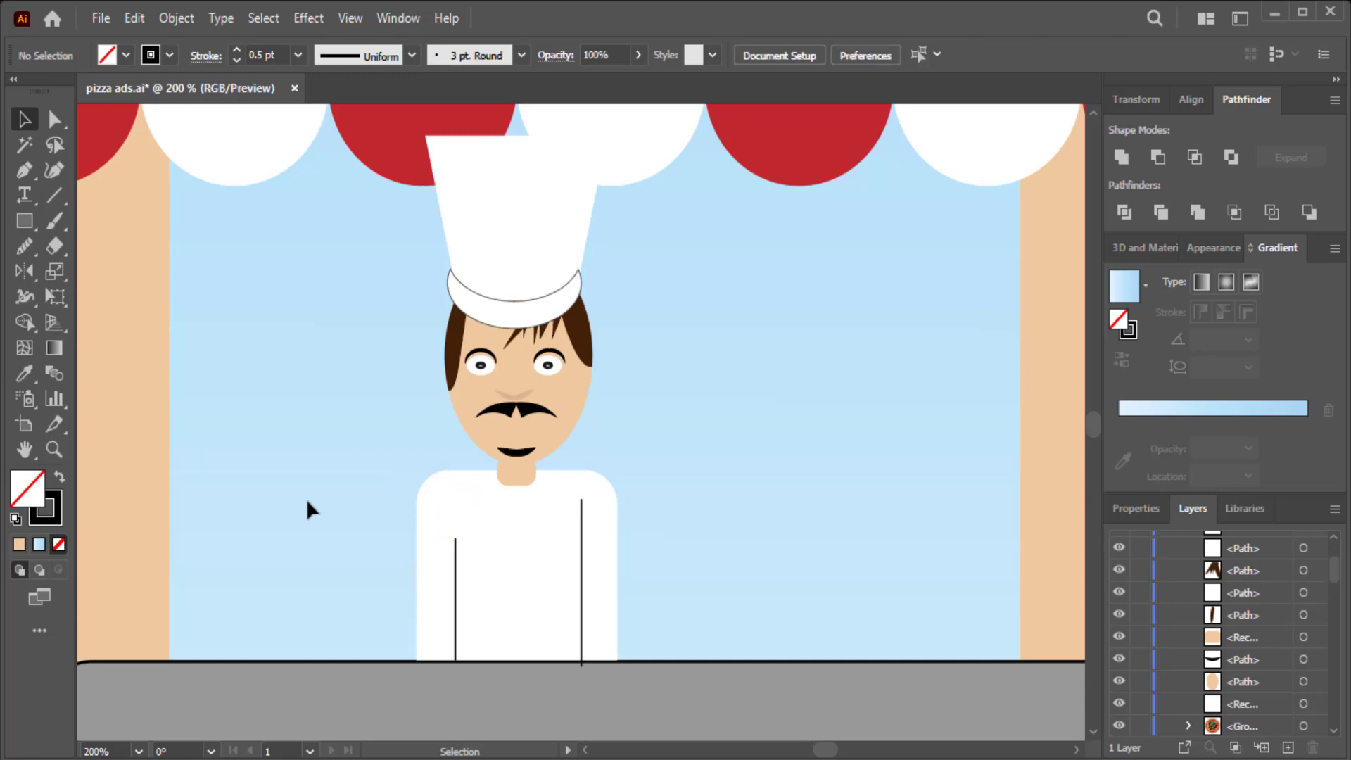
left_click(581, 537)
left_click_drag(589, 500, 590, 515)
left_click(300, 456)
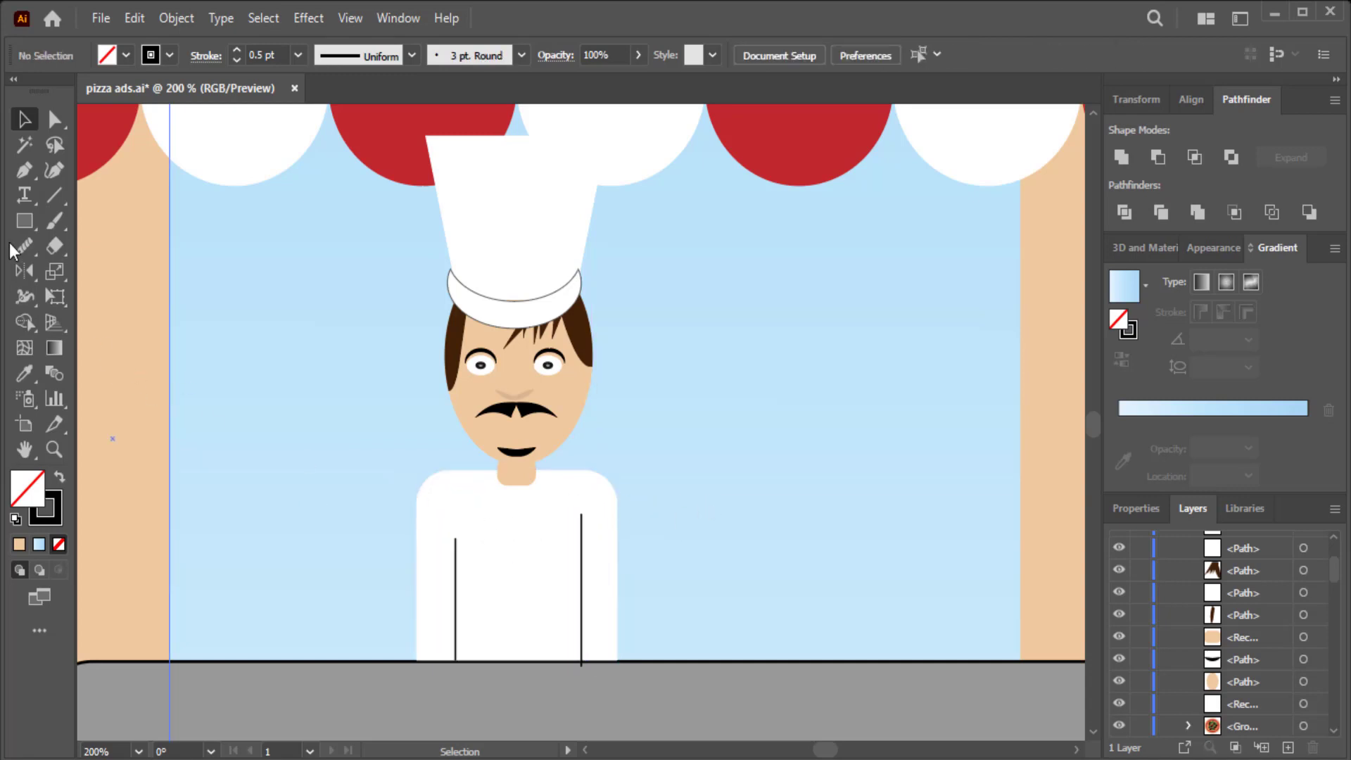
- Draw small outlined round buttons on the jacket beside the two vertical lines
left_click_drag(25, 220, 92, 270)
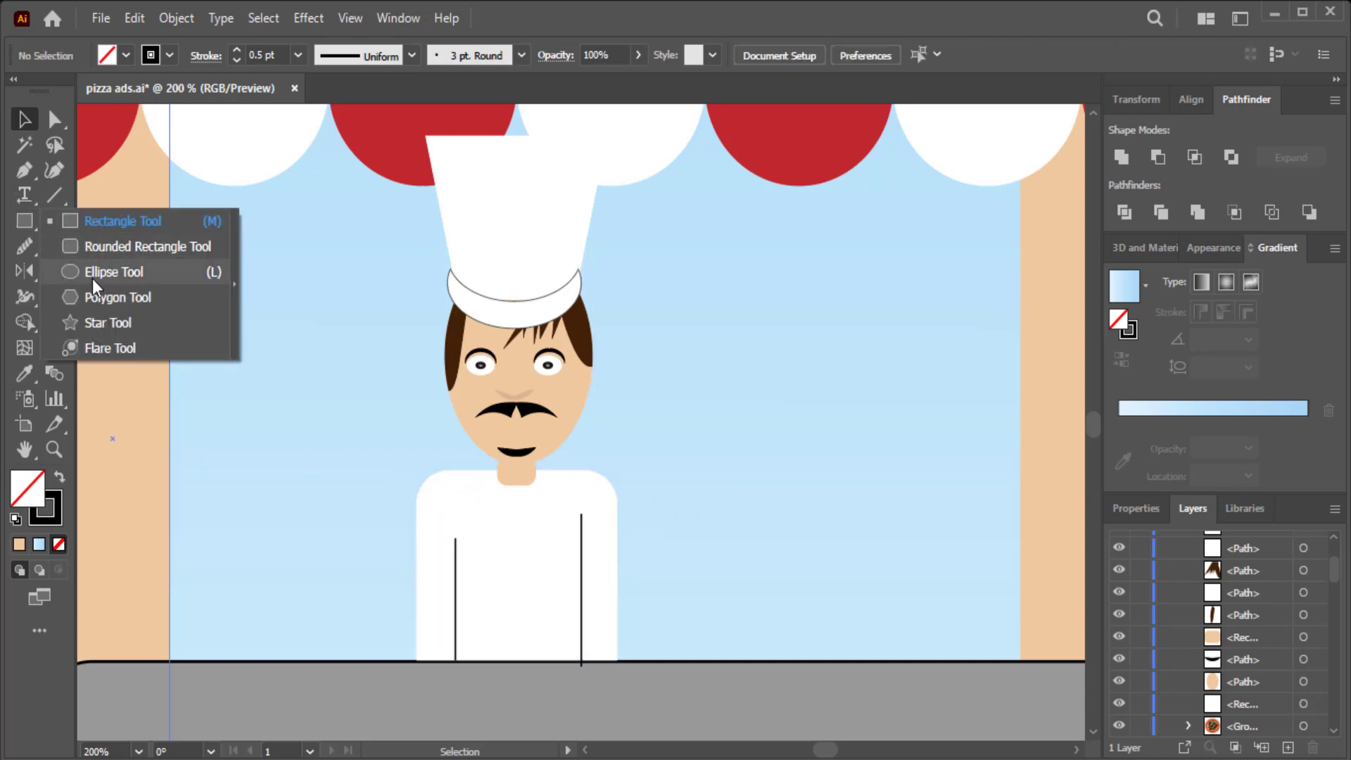
mouse_move(556, 543)
left_mouse_down()
mouse_move(563, 558)
mouse_move(501, 578)
mouse_move(501, 638)
mouse_move(568, 617)
left_mouse_up()
left_click(25, 119)
left_click(787, 394)
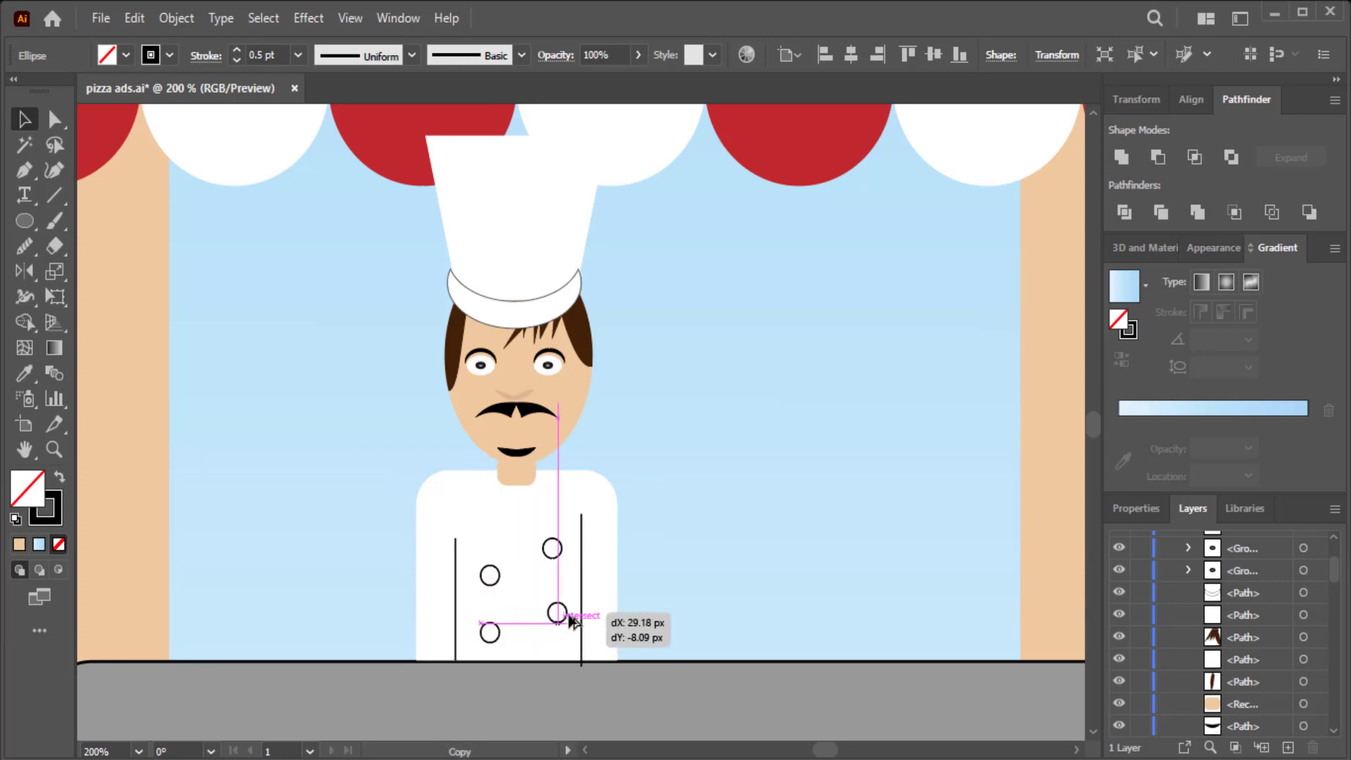
left_click(739, 486)
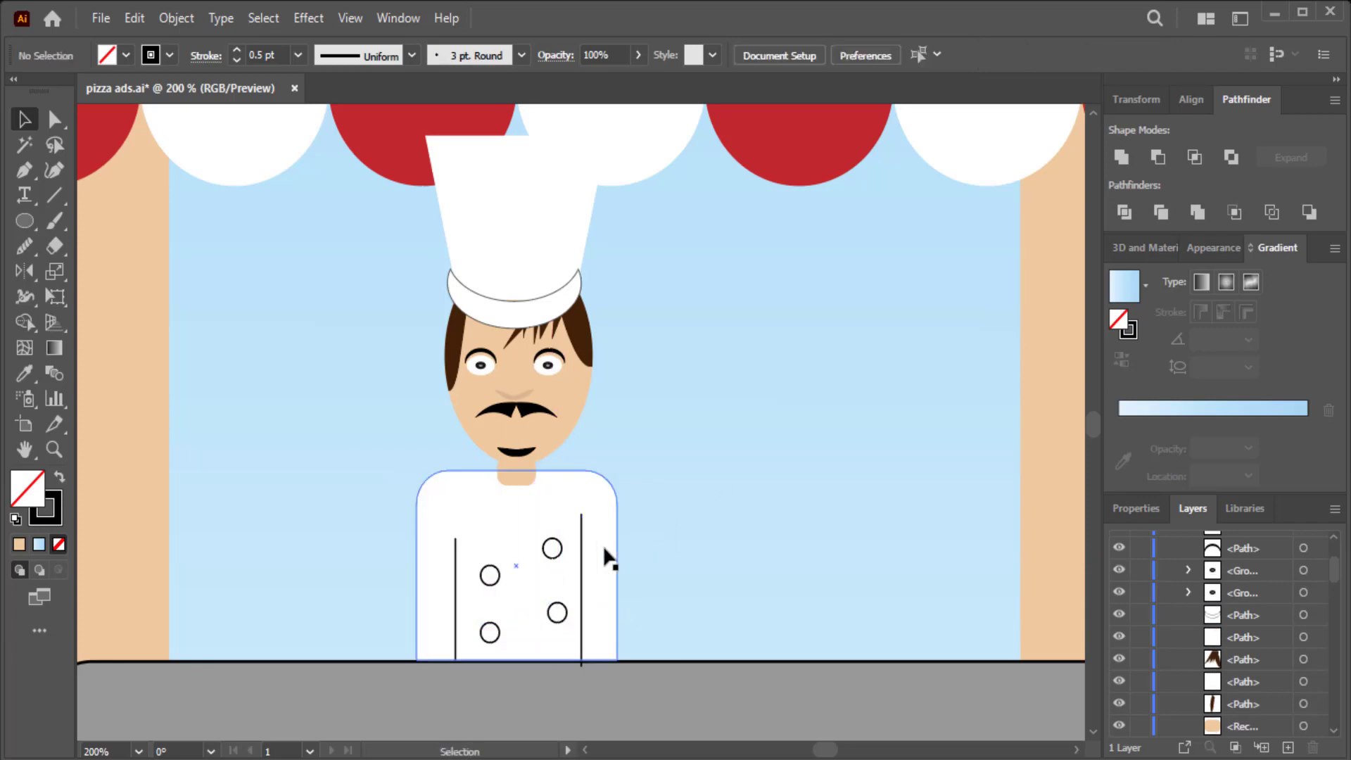
key("ctrl+0")
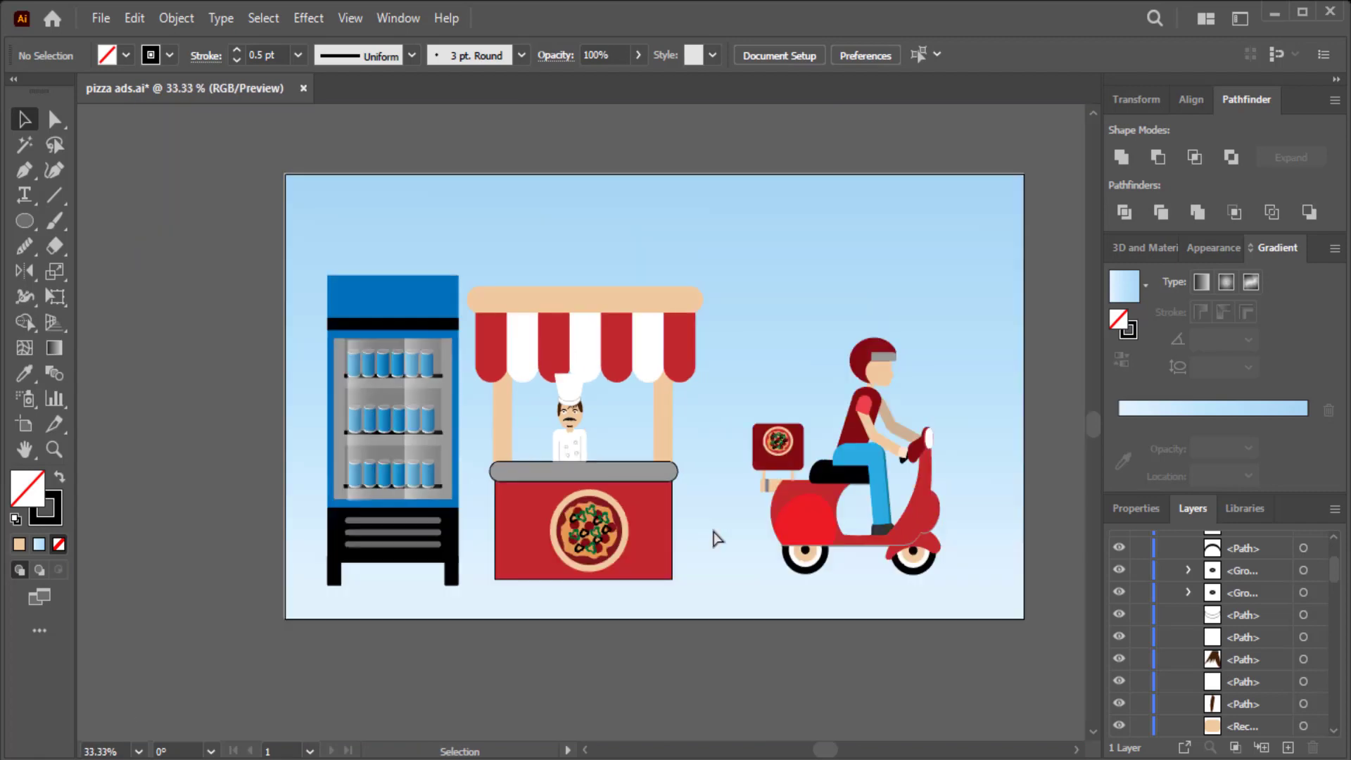
- Draw a narrow upright yellow rectangle with no outline on the counter
key("ctrl+plus")
key("ctrl+plus")
key("ctrl+plus")
key("ctrl+plus")
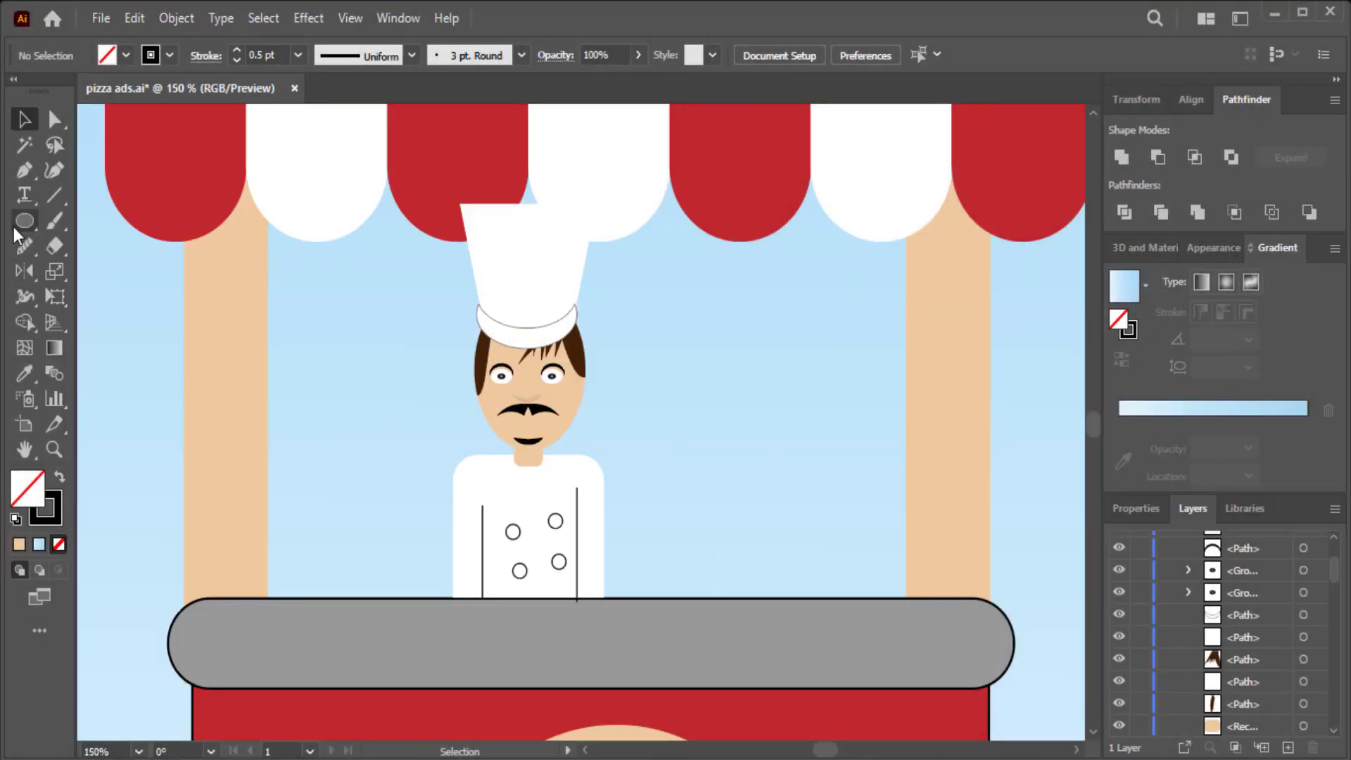
left_click_drag(17, 225, 105, 224)
left_click_drag(797, 494, 764, 596)
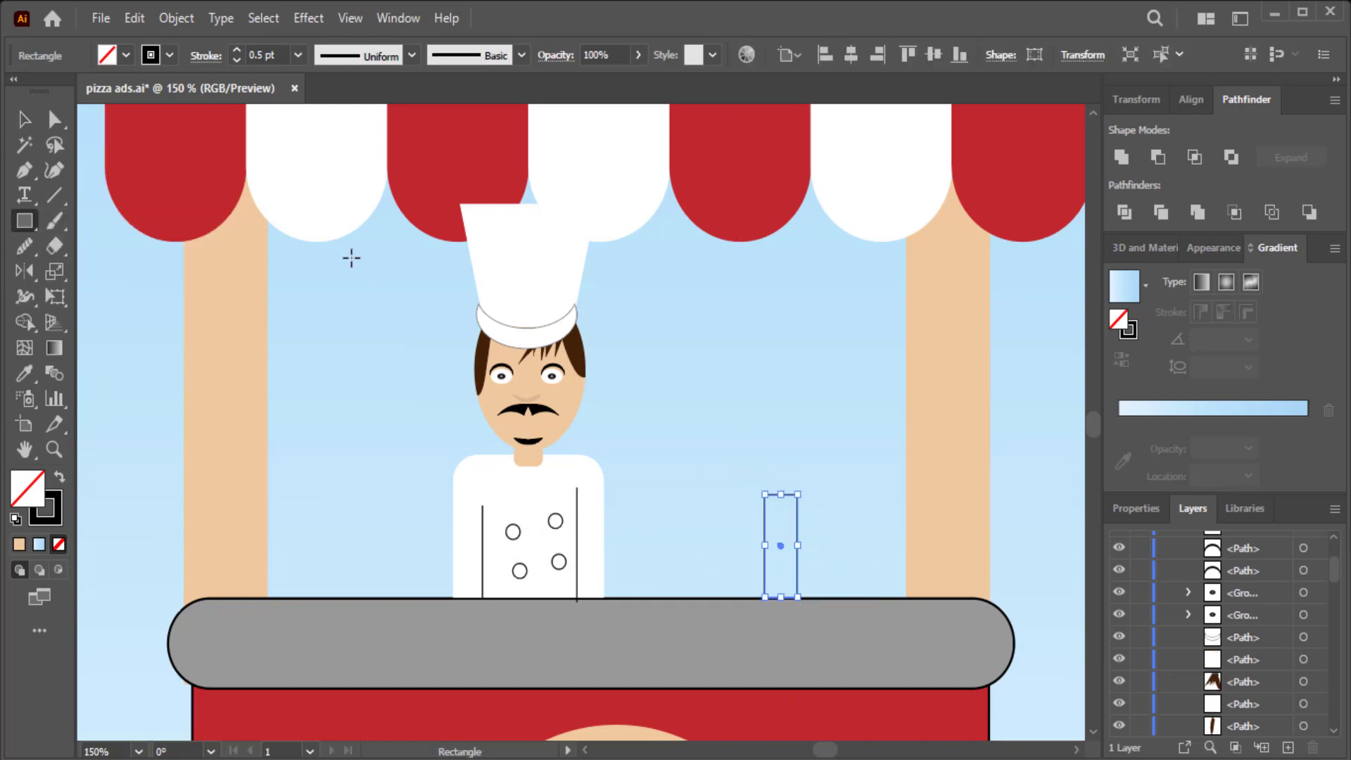
left_click(125, 55)
left_click(14, 90)
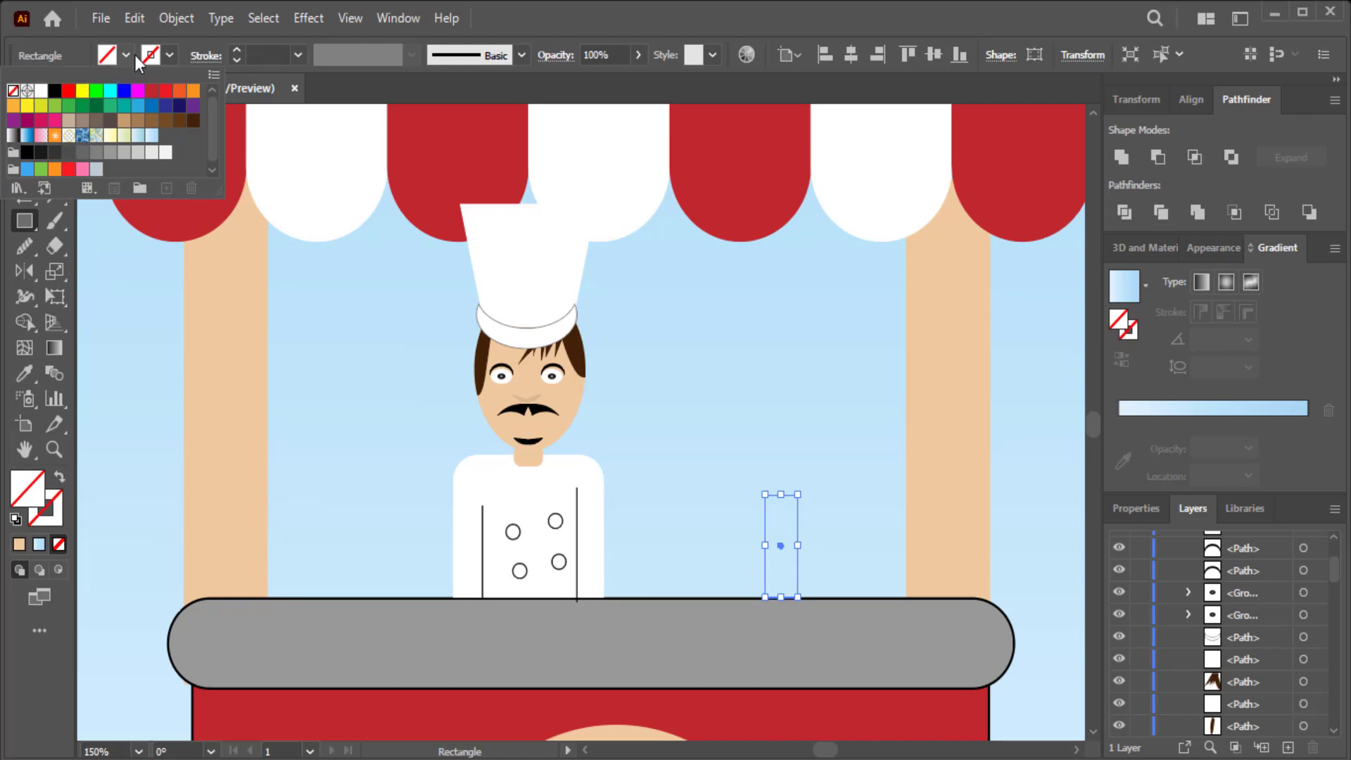
left_click(132, 55)
left_click(192, 91)
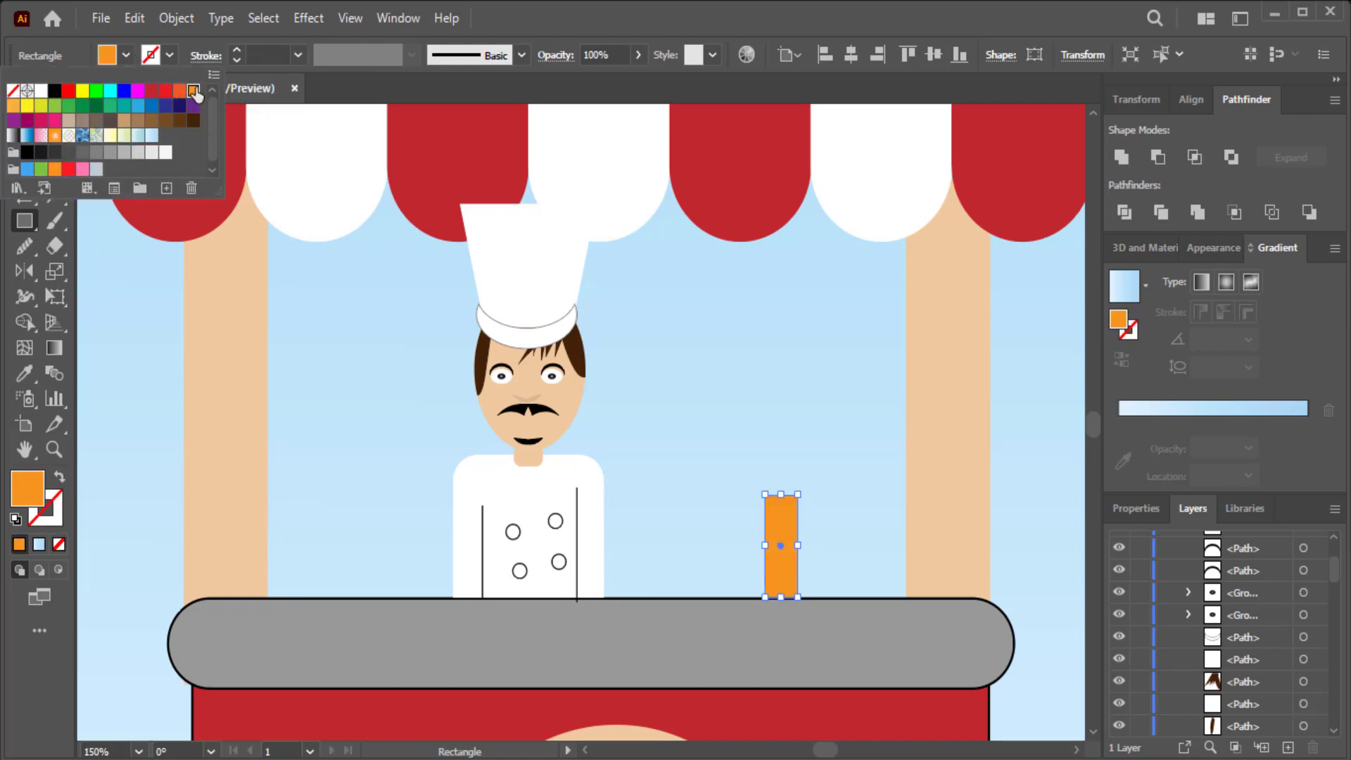
left_click(26, 105)
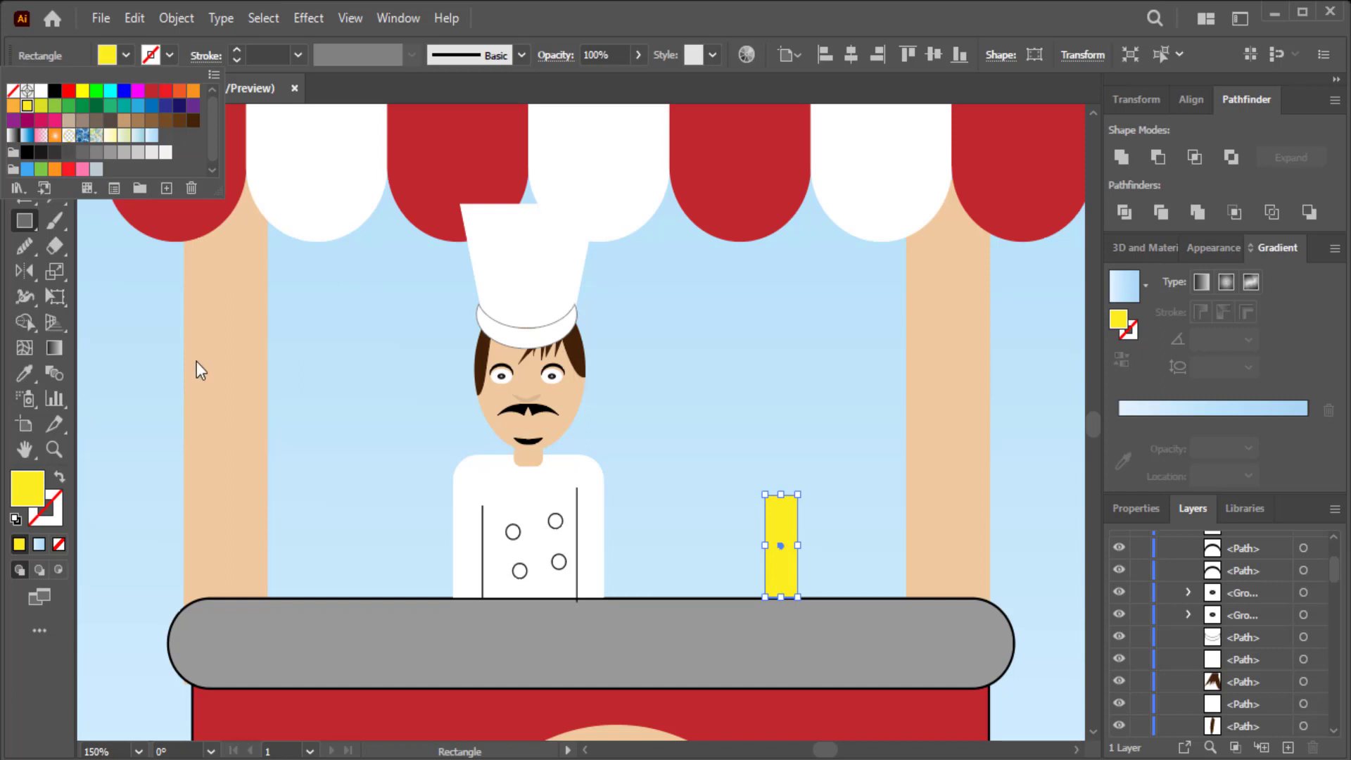
left_click(76, 640)
- Add a thin cap strip above it and give both shapes thin black outlines
left_click(24, 120)
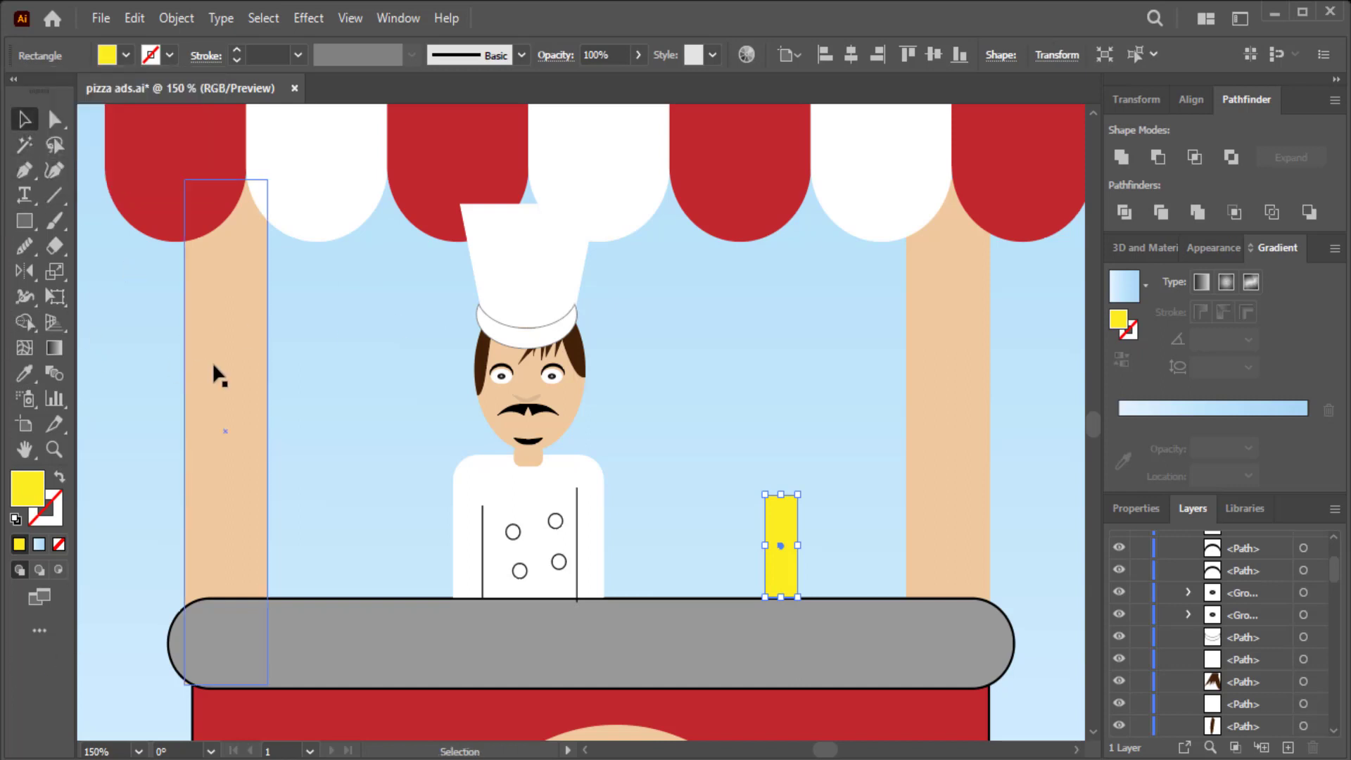
left_click_drag(779, 531, 781, 473)
left_click_drag(781, 391, 781, 486)
left_click(147, 57)
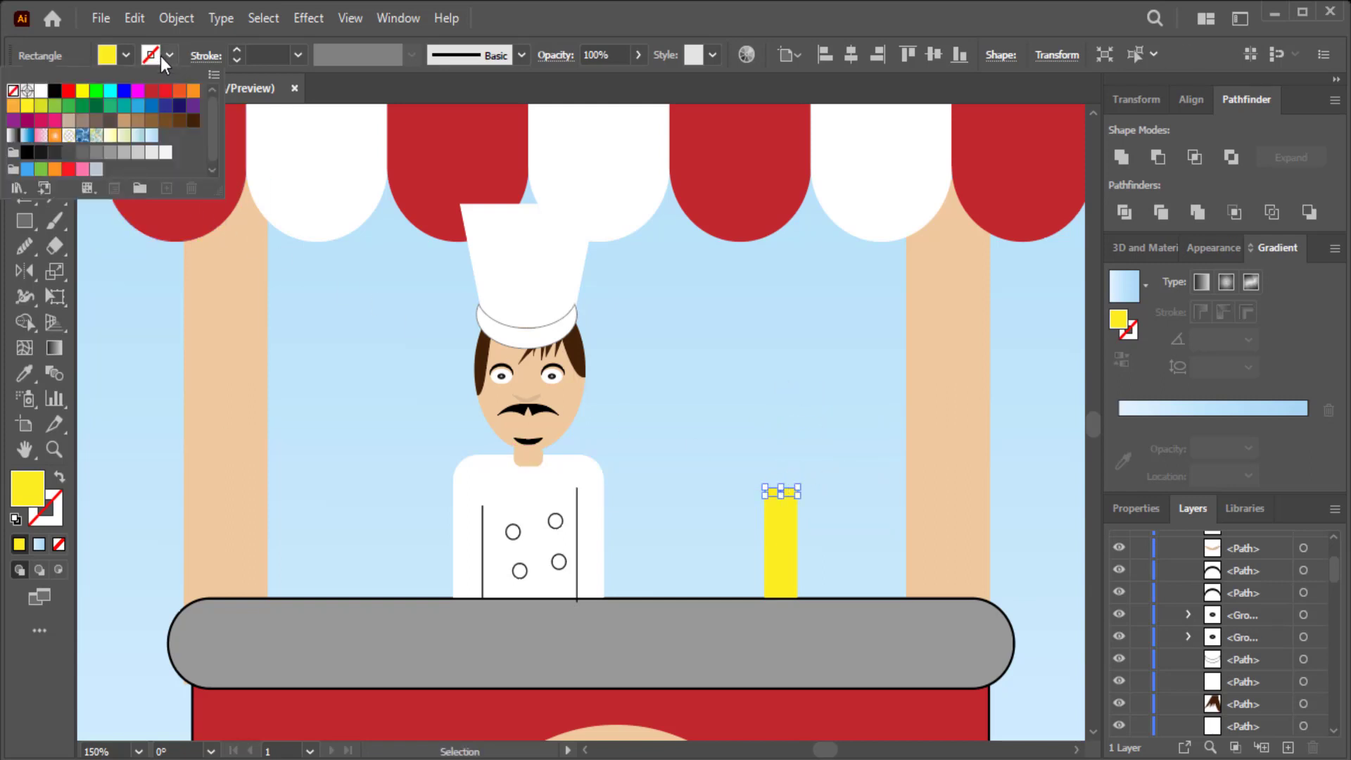
left_click(54, 90)
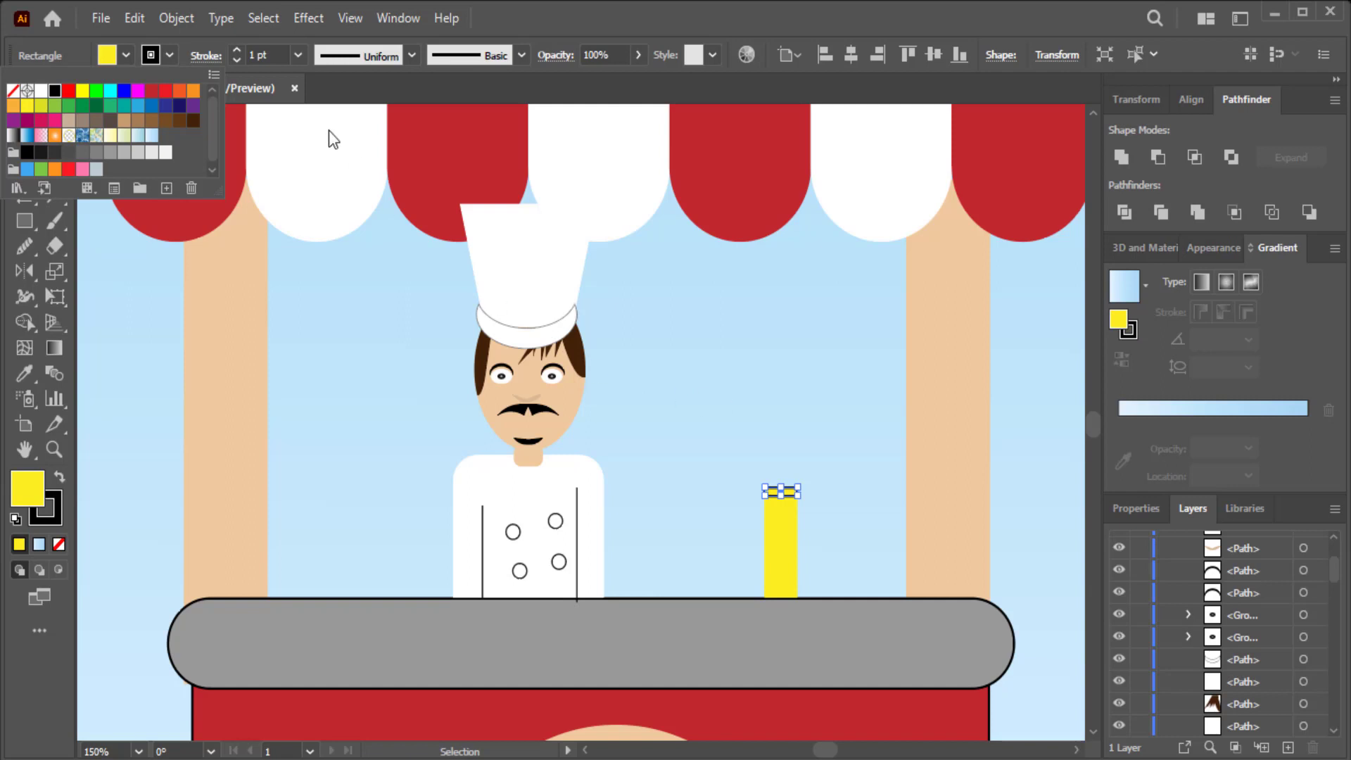
left_click(235, 60)
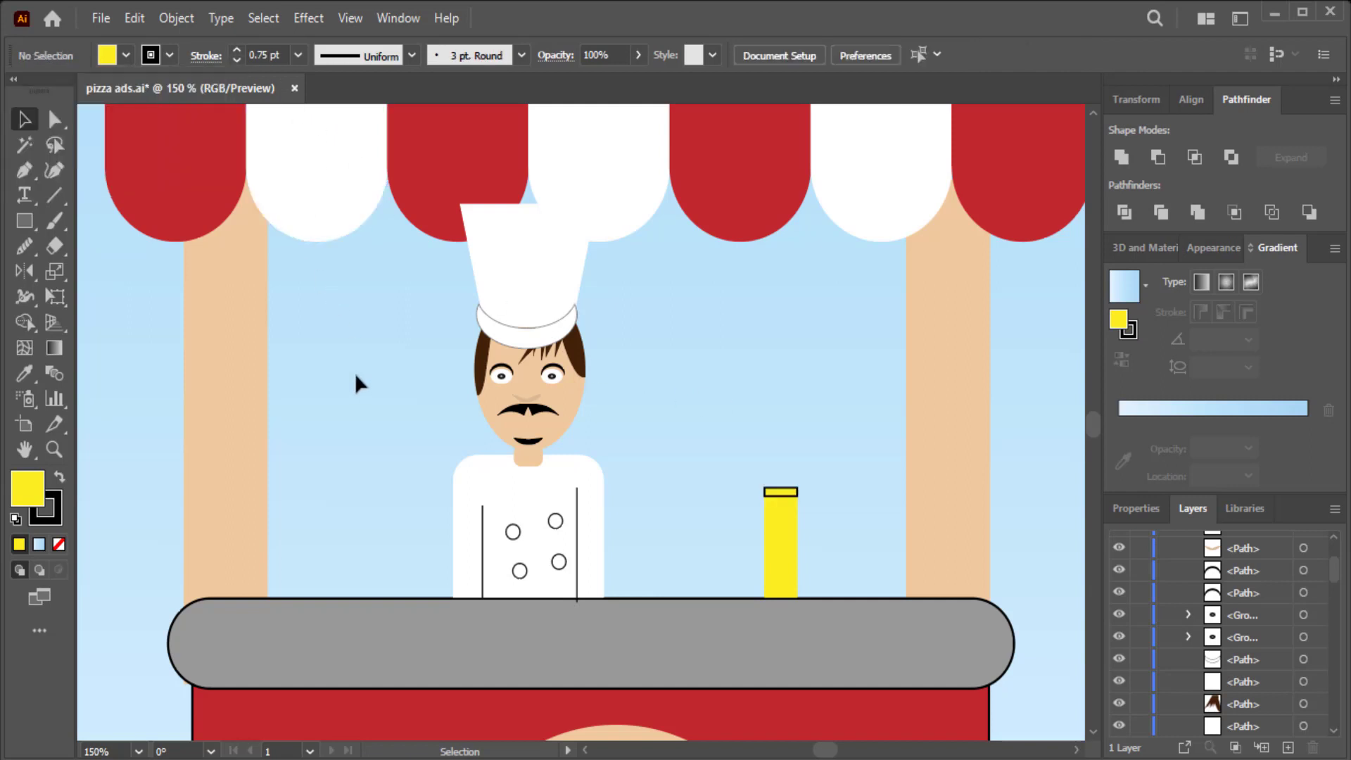
left_click(780, 566)
left_click(149, 55)
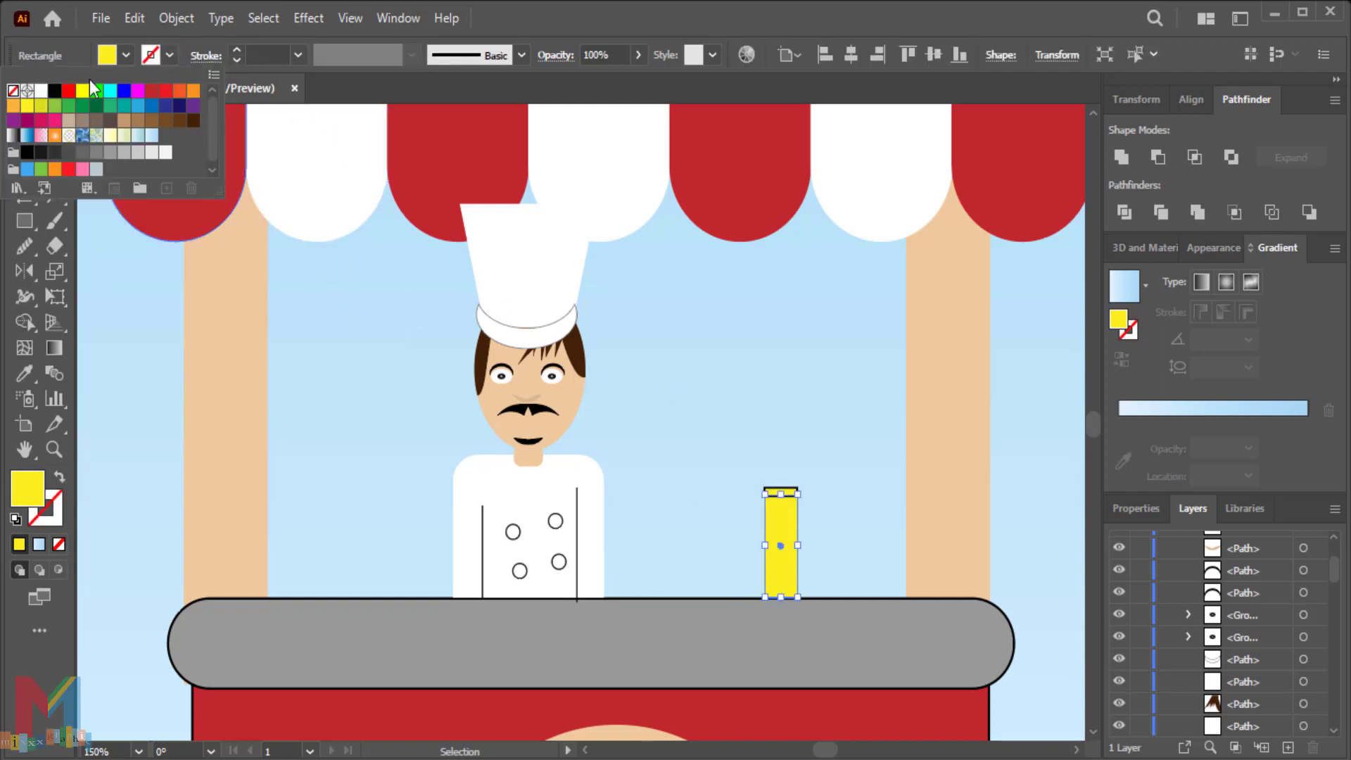
left_click(56, 93)
left_click(235, 60)
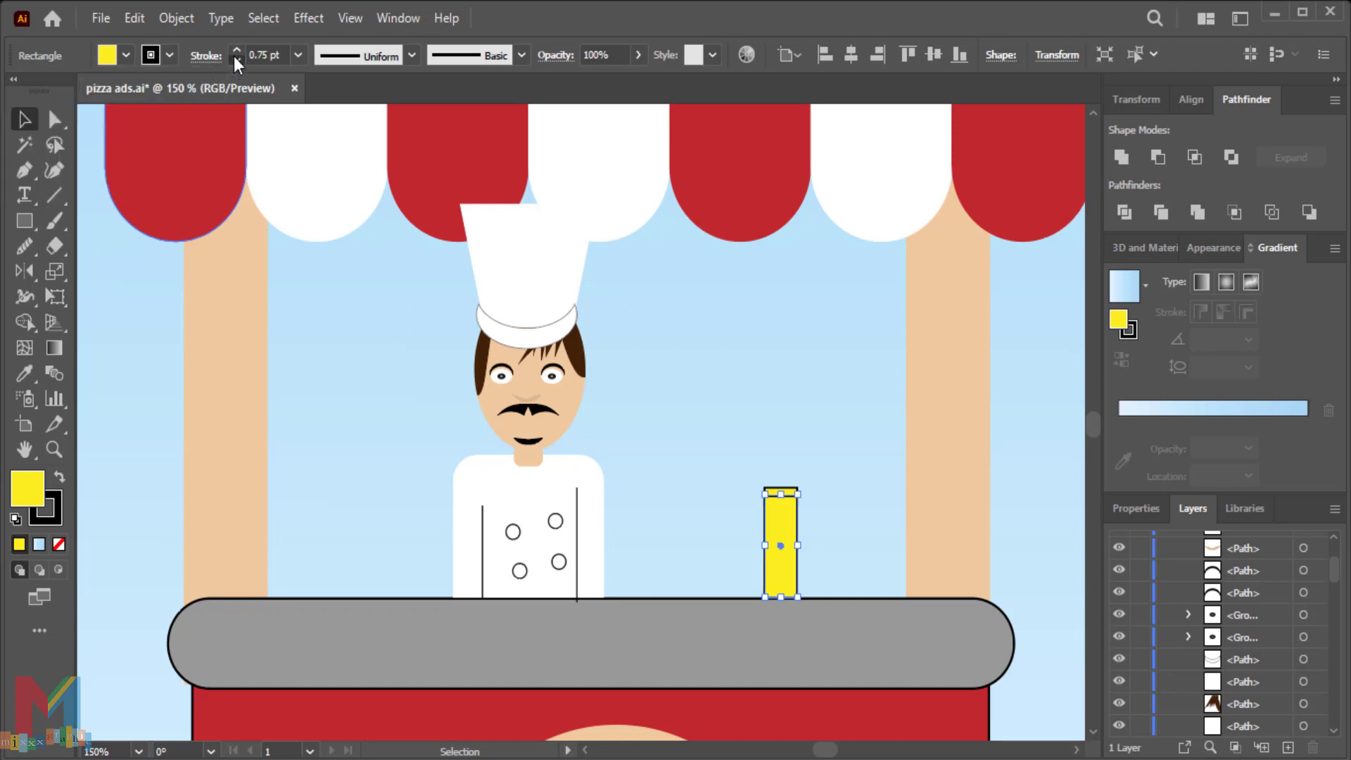
left_click(695, 359)
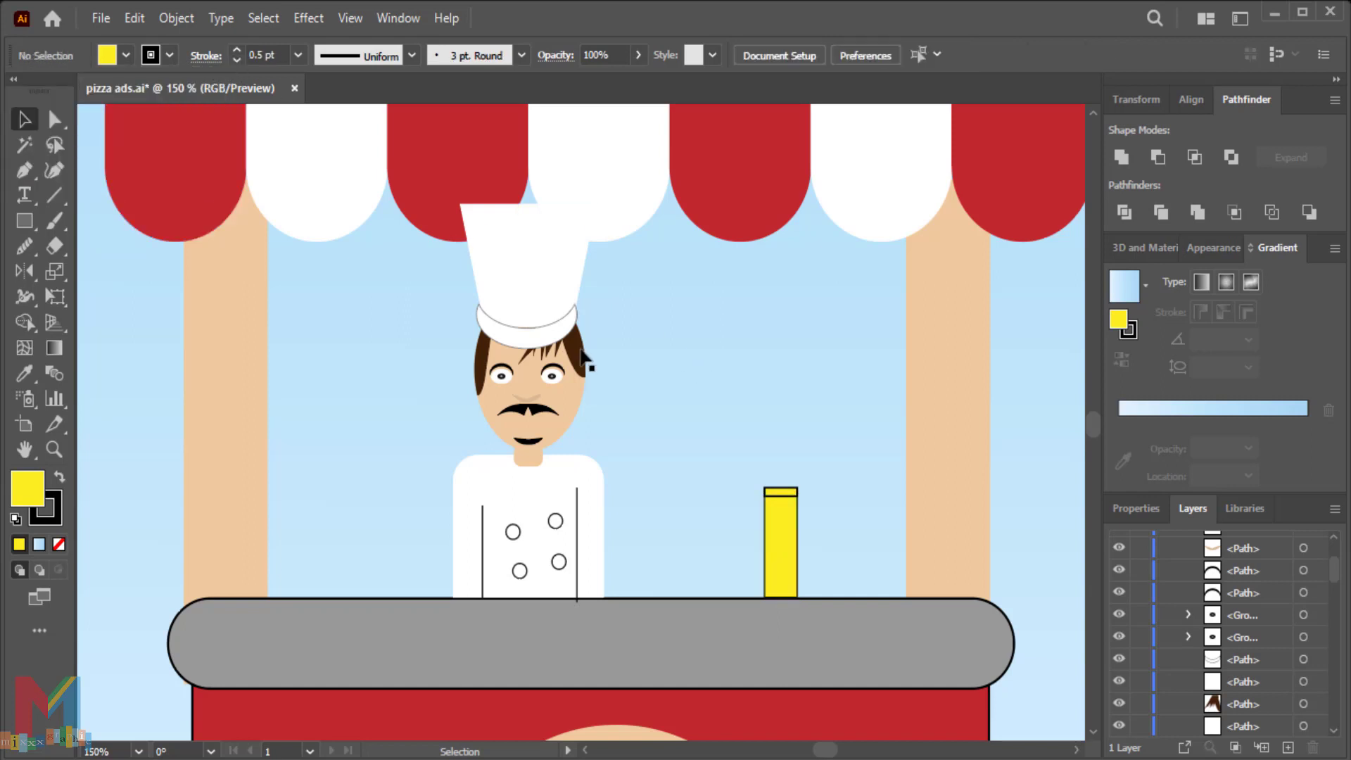
- Draw a pointed triangle tip on top of the bottle's cap strip
left_click(26, 176)
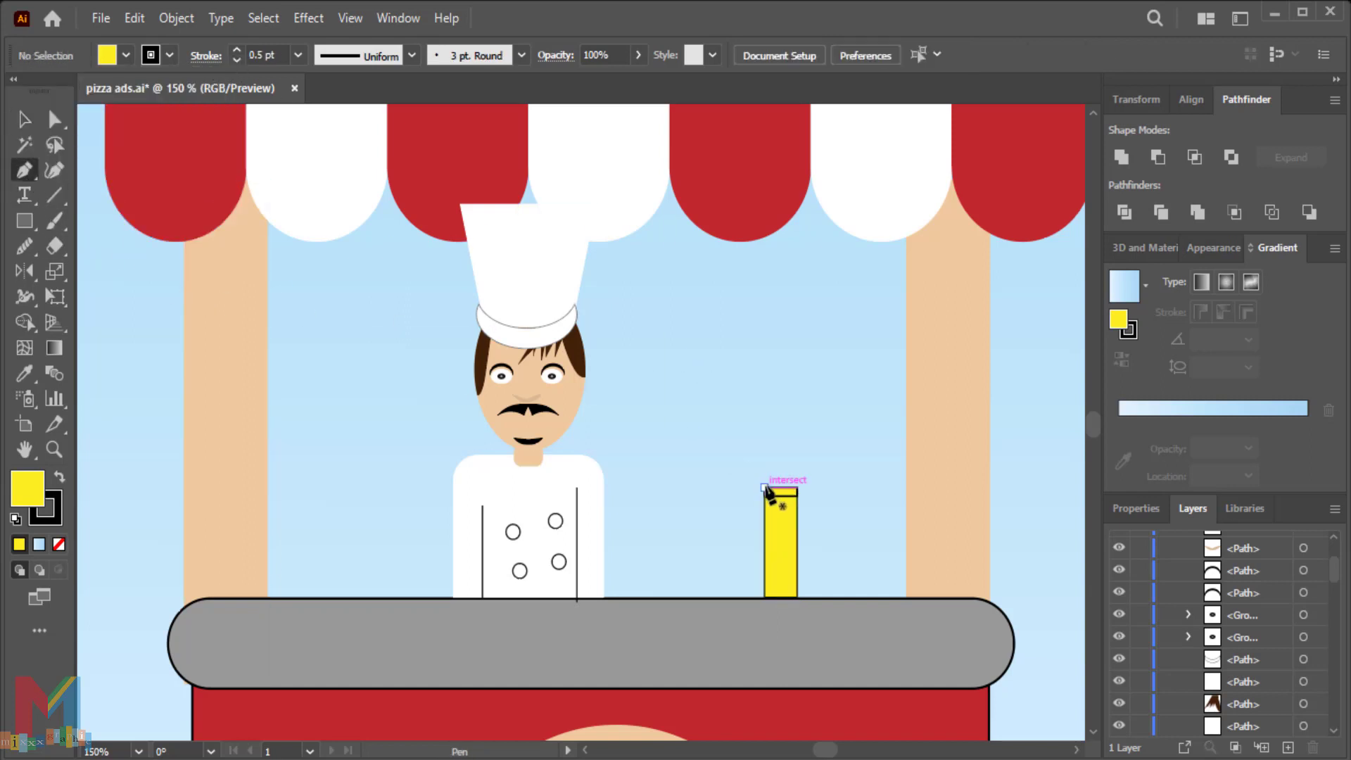
left_click(765, 486)
left_click(781, 461)
left_click(797, 487)
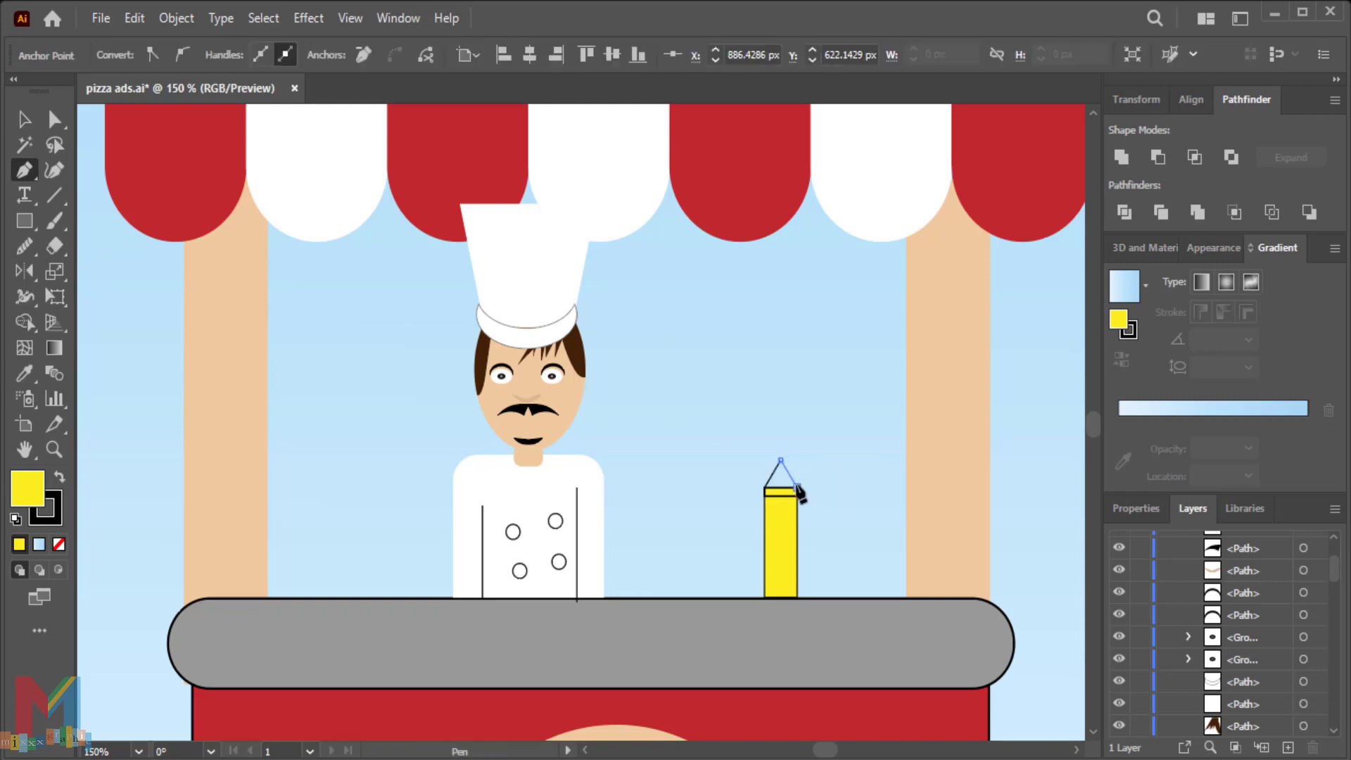
left_click(765, 487)
left_click(23, 121)
left_click(128, 223)
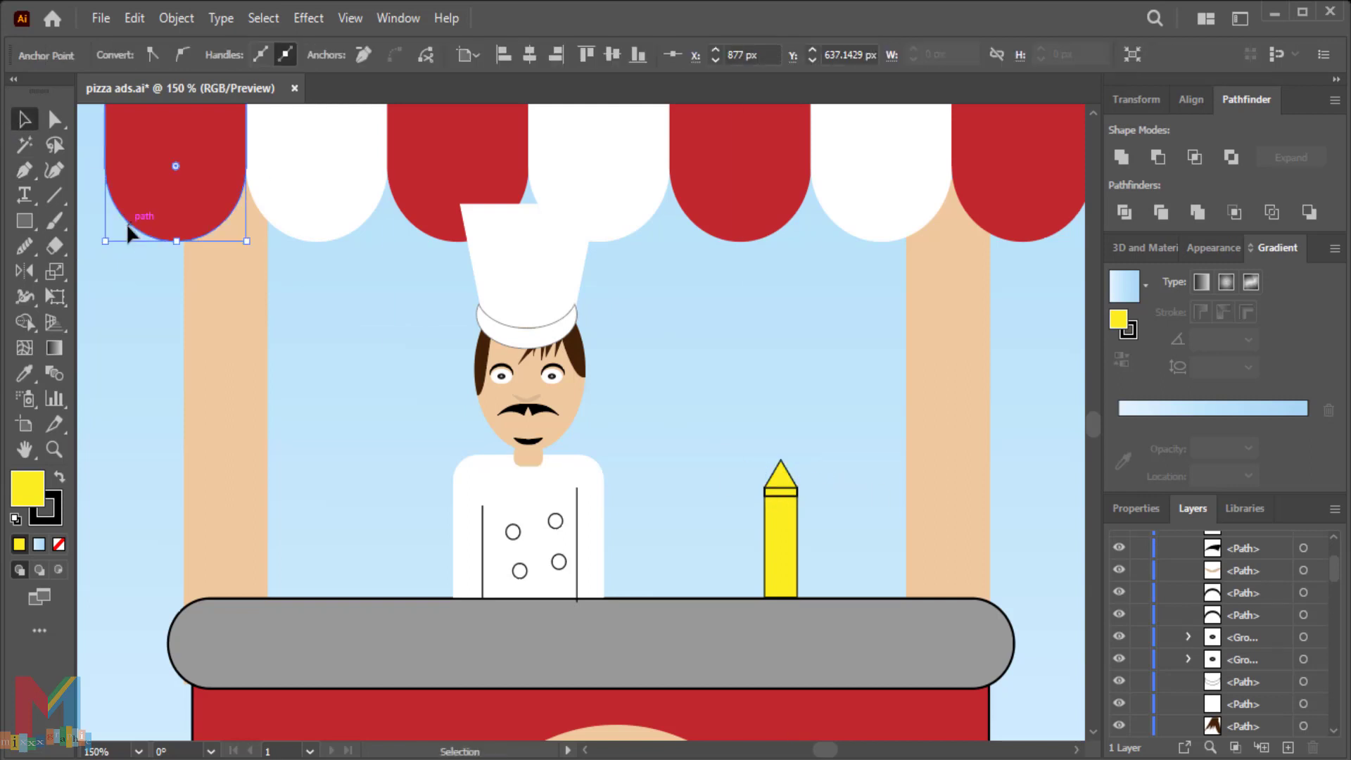
- Copy the bottle to its right and colour the copy red like the counter
left_click(762, 559)
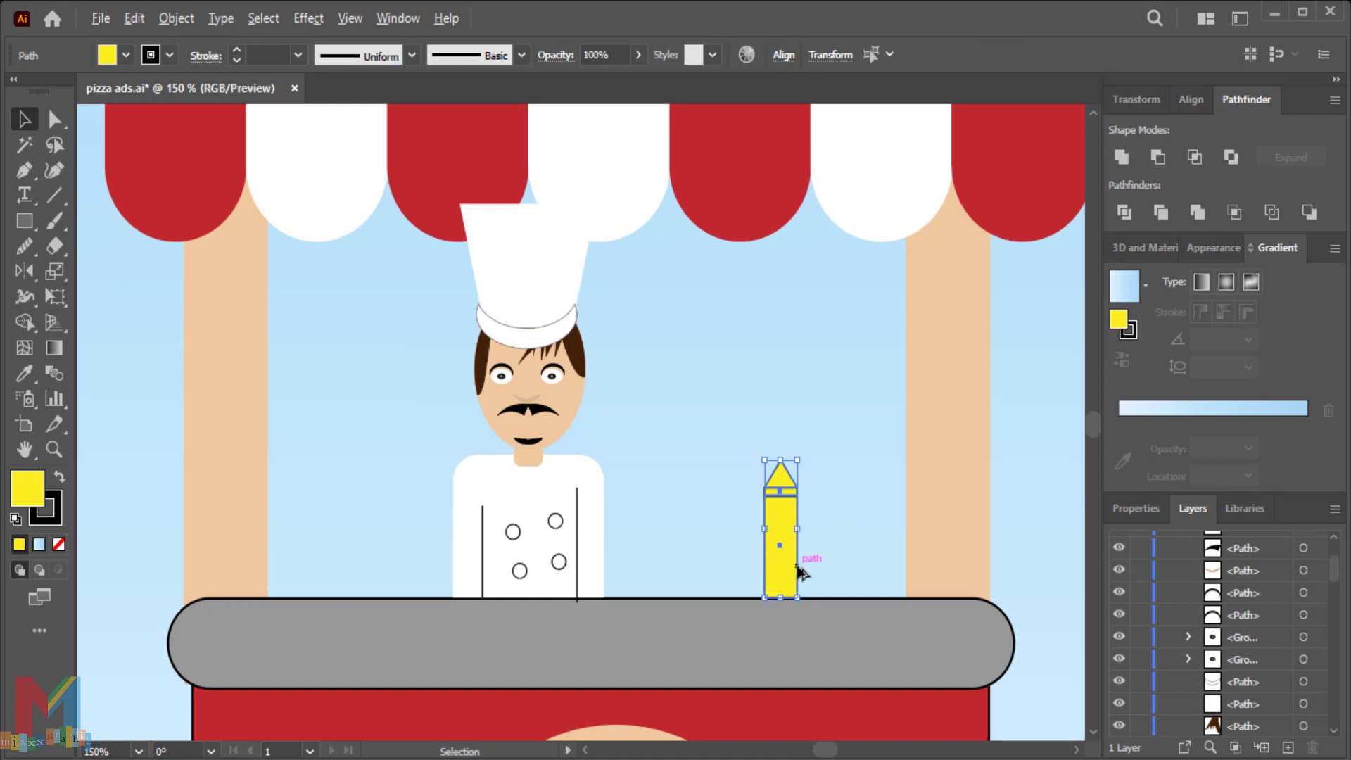
left_click_drag(799, 571, 848, 574)
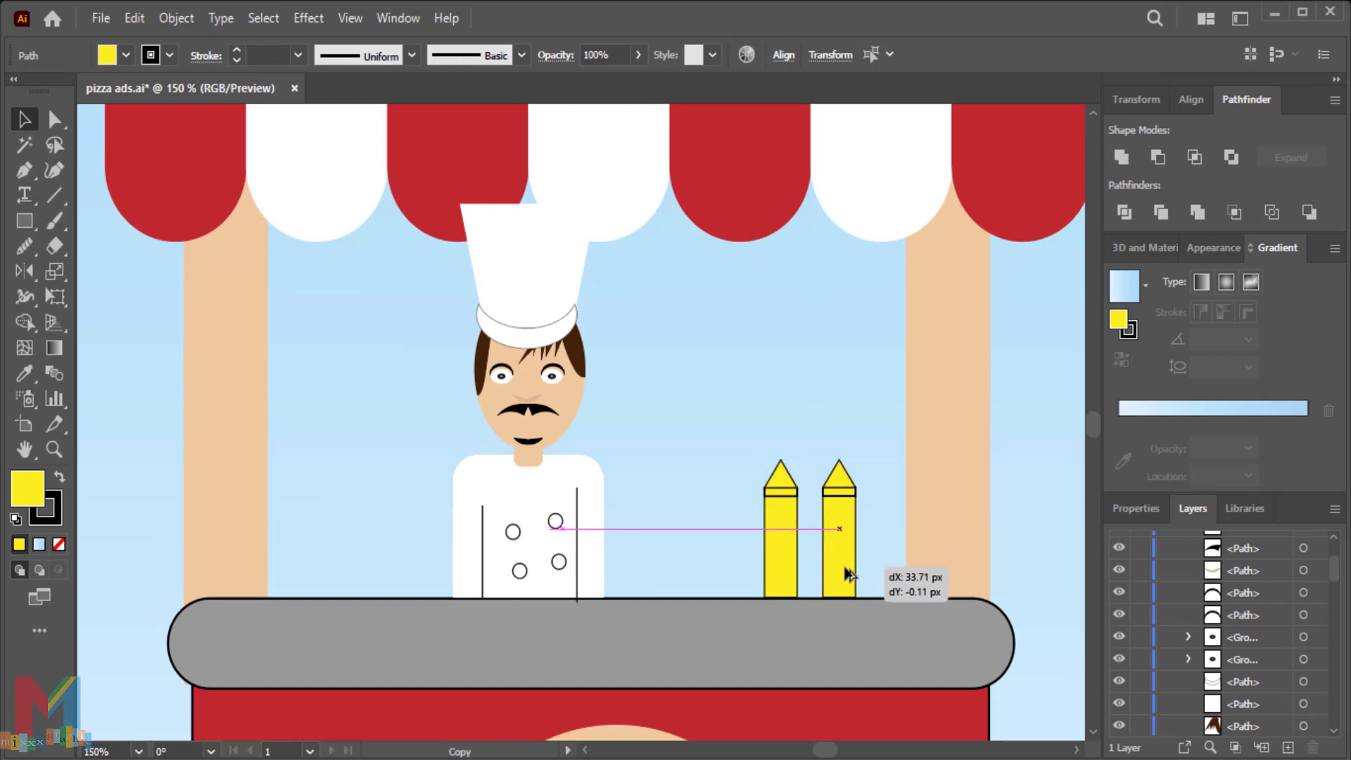
left_click(24, 373)
left_click(326, 715)
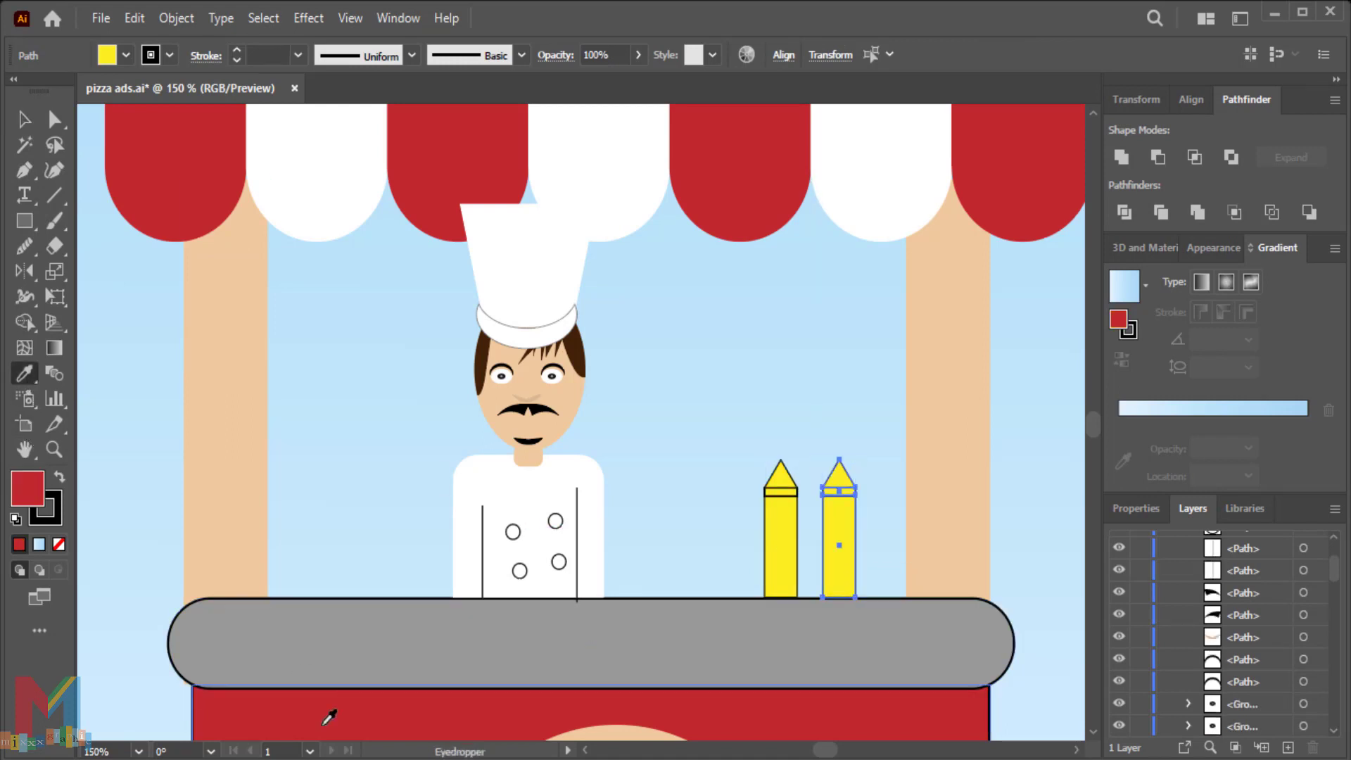
left_click(24, 119)
left_click(151, 347)
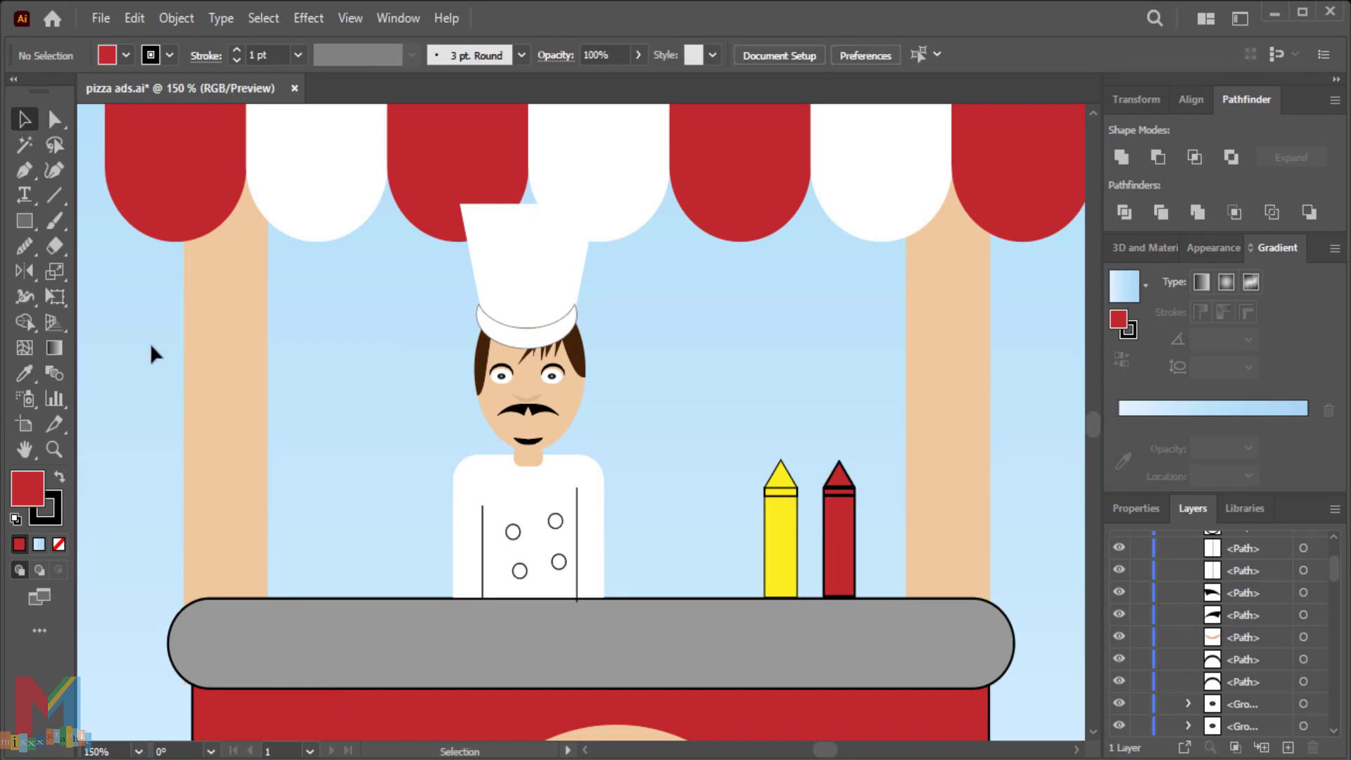
- Bring the striped awning in front of the chef and nudge it down slightly
key("ctrl+minus")
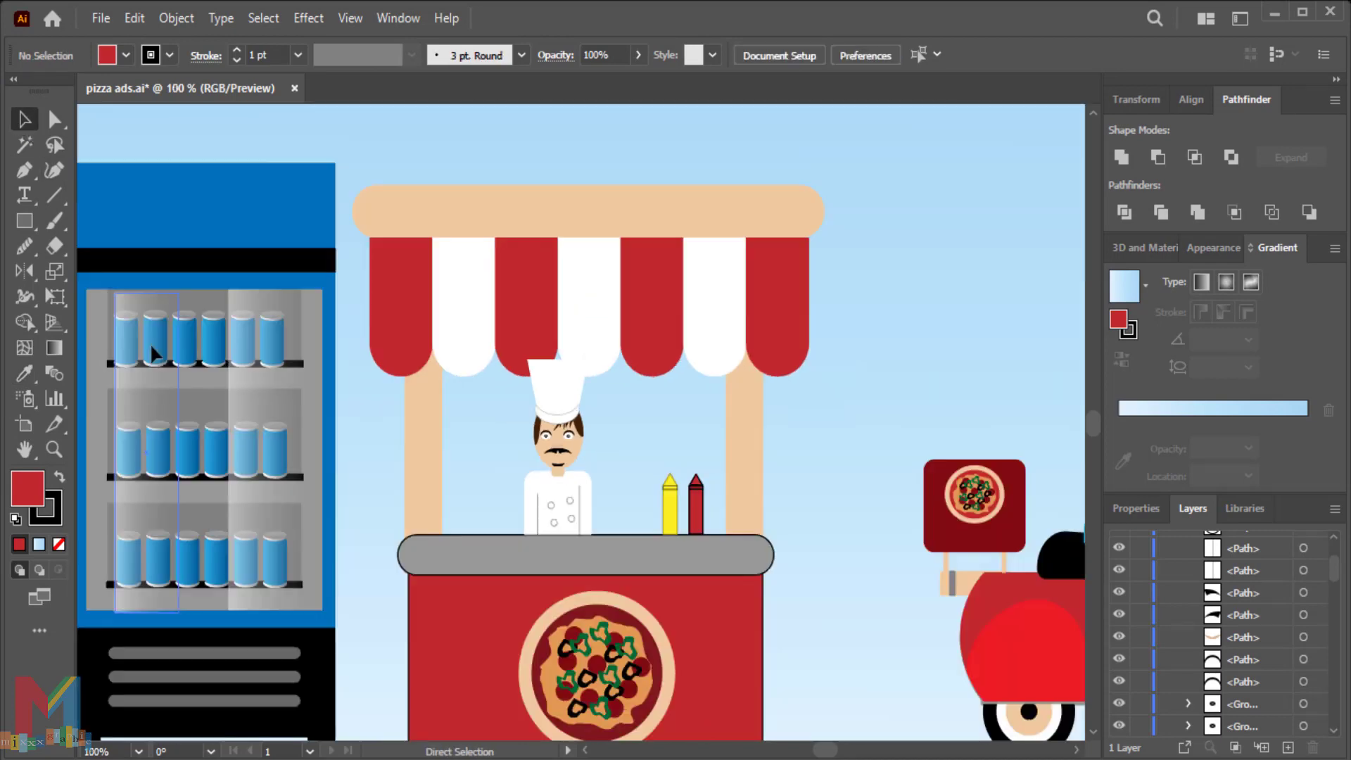
left_click(545, 334)
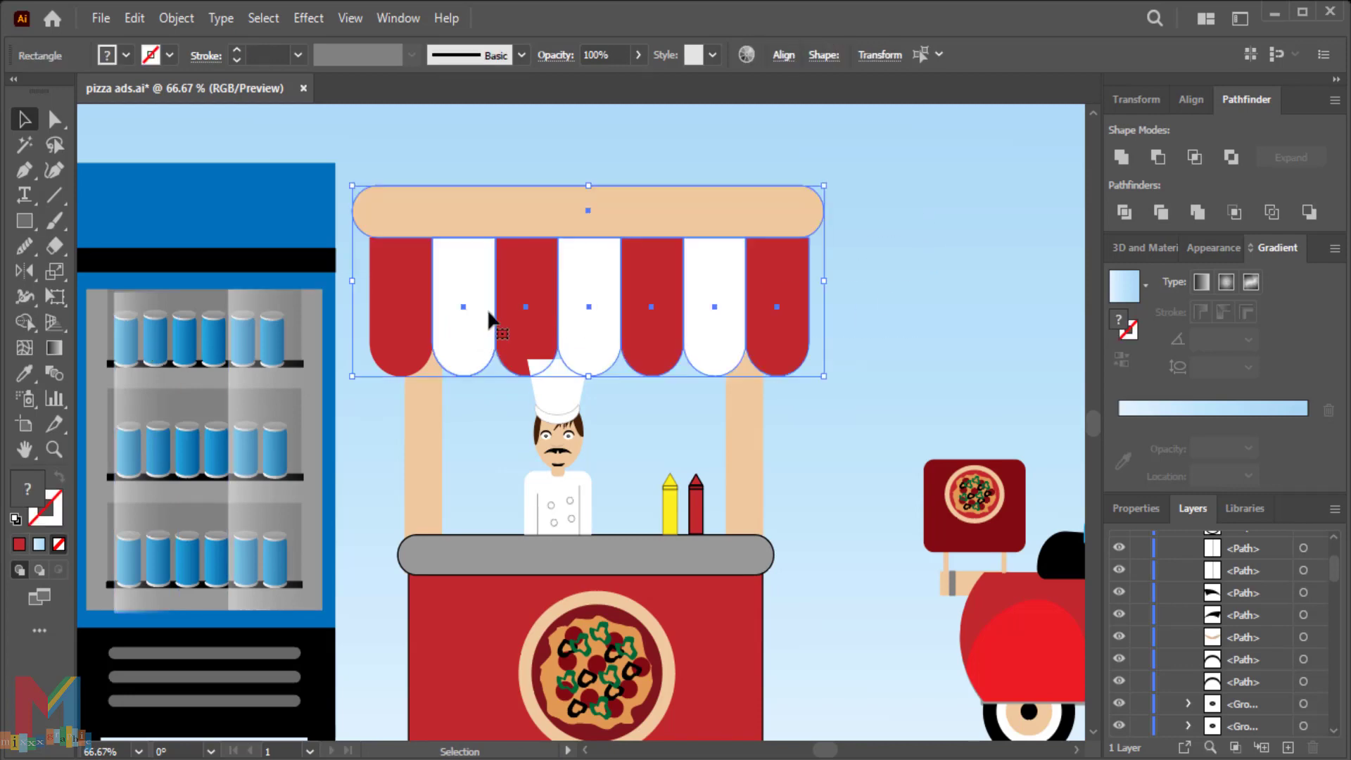
right_click(498, 280)
left_click(777, 655)
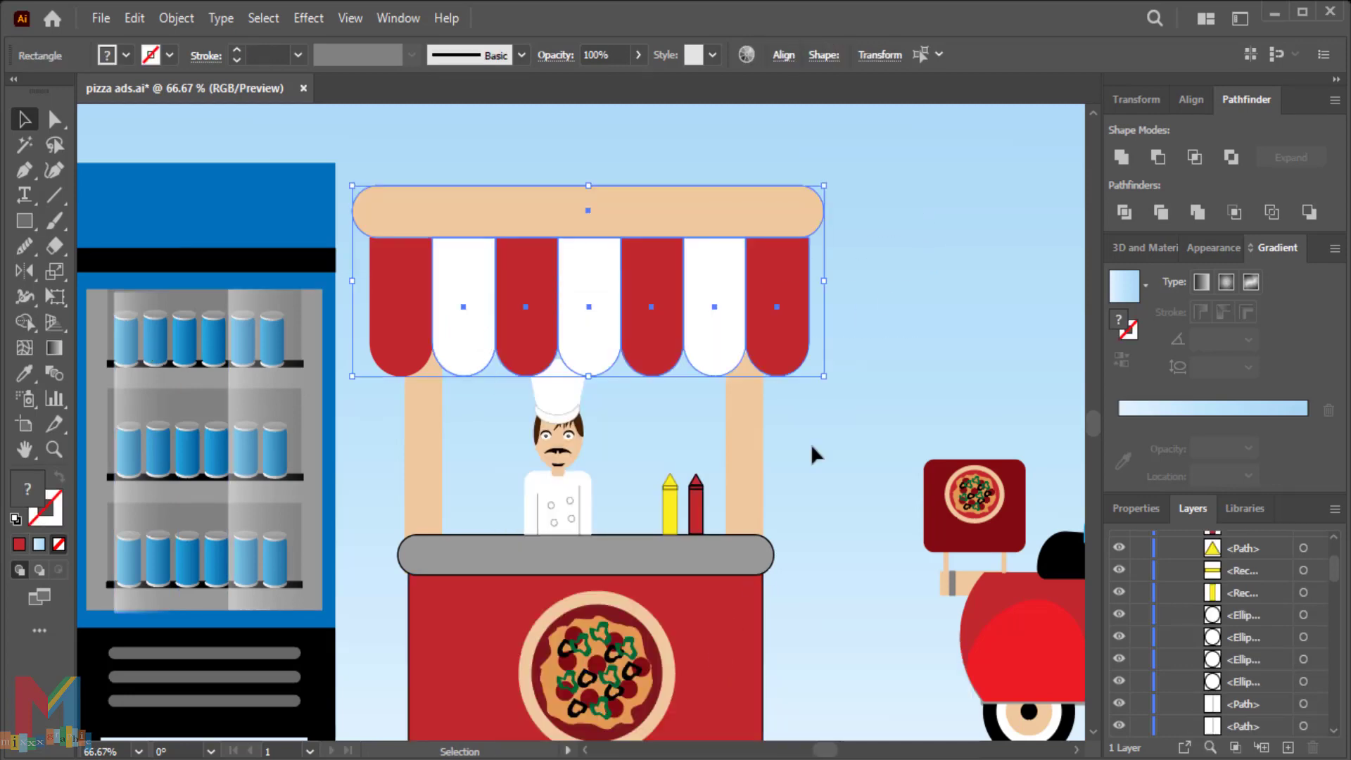
left_click(898, 335)
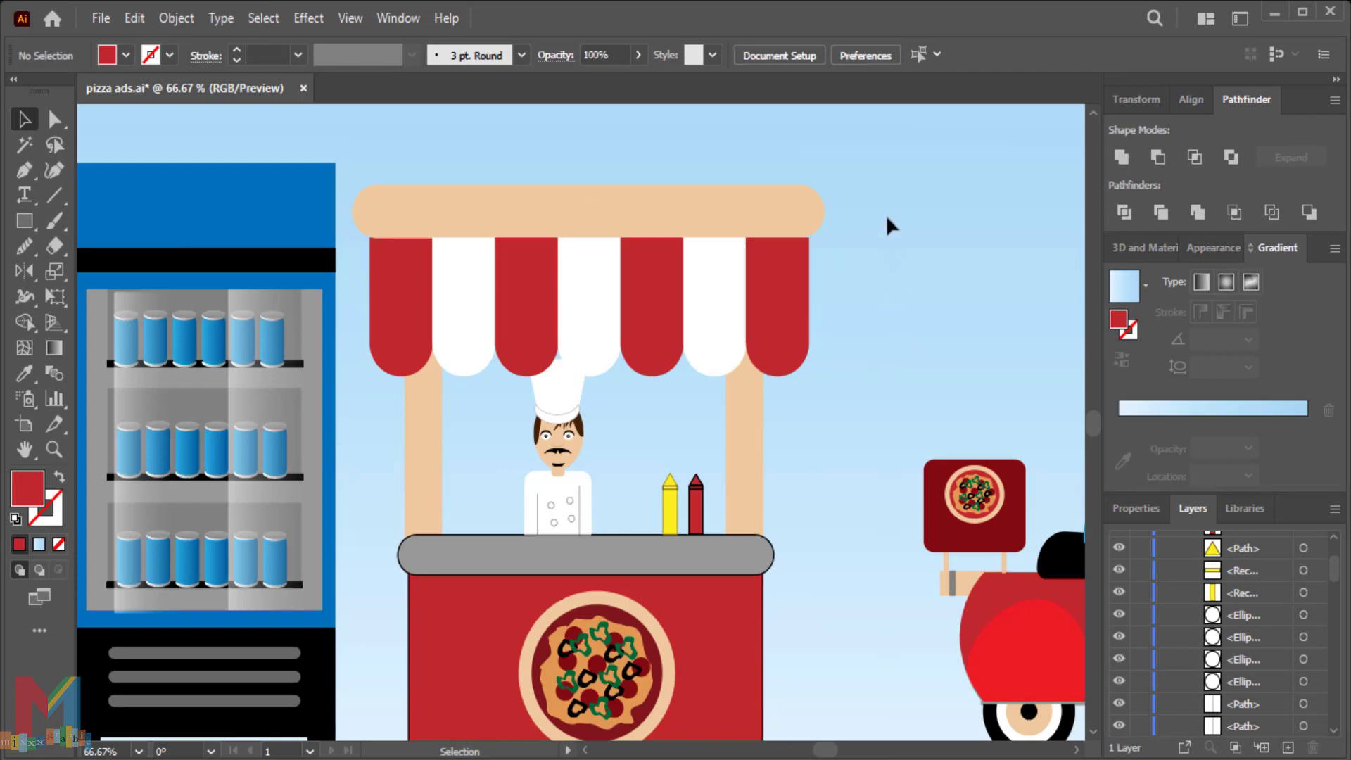
left_click(495, 330)
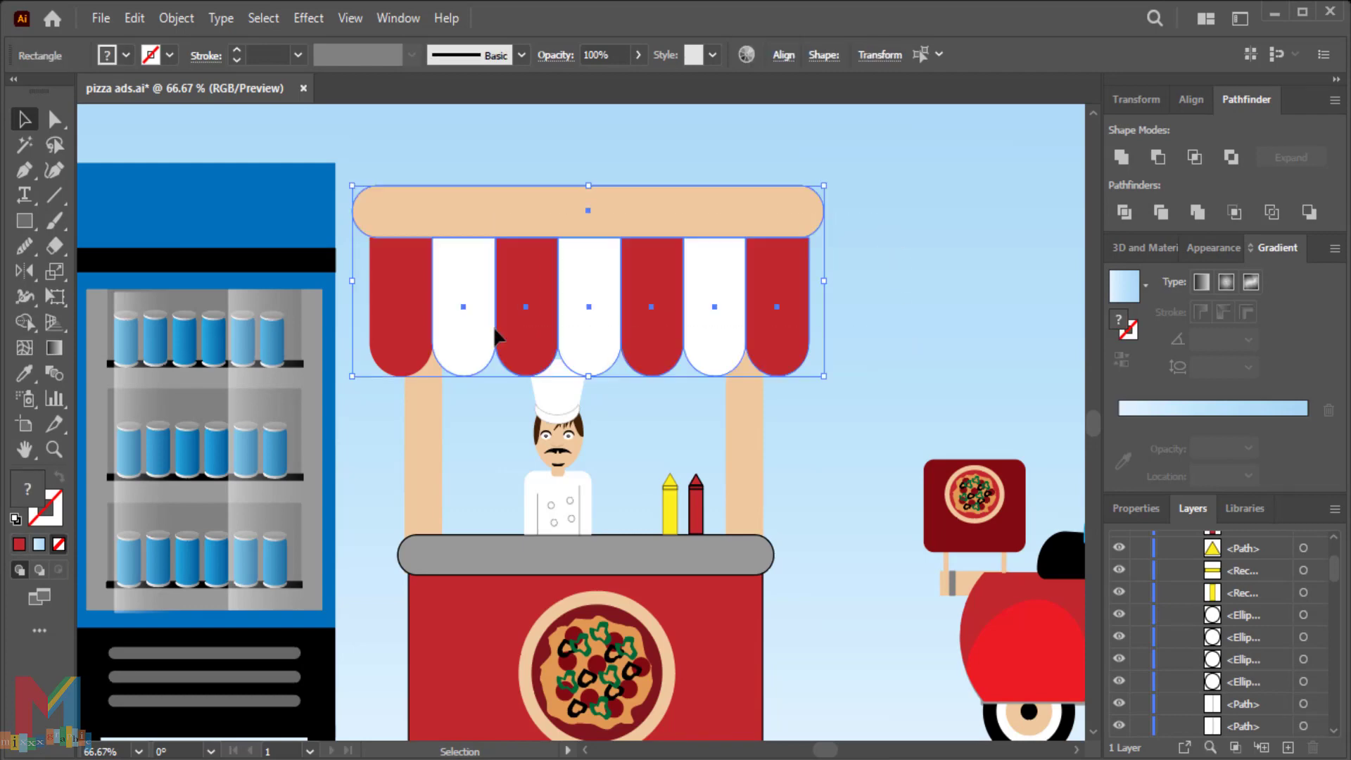
key("Down")
key("Down")
key("Down")
key("Down")
key("Down")
key("Down")
key("Down")
key("Down")
key("Down")
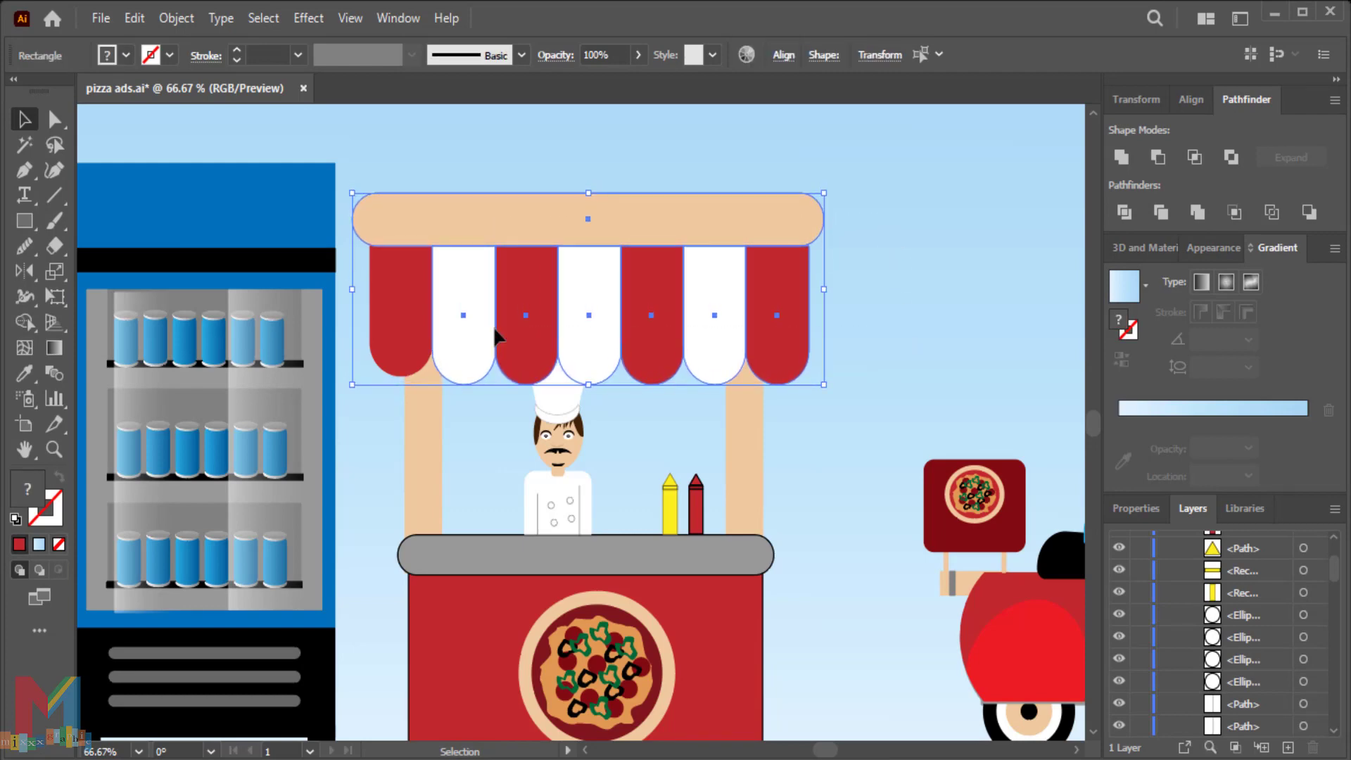
left_click(878, 417)
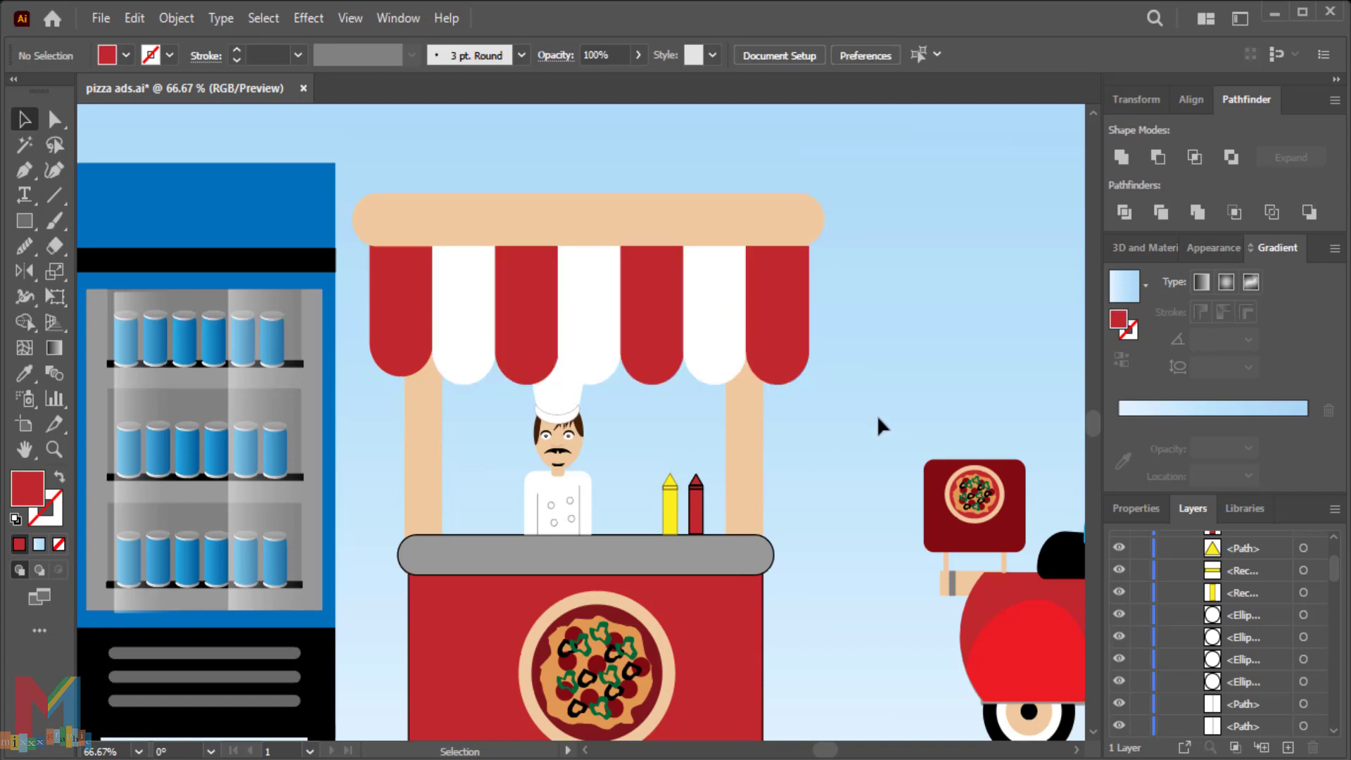
- Scale up both sauce bottles together
mouse_move(710, 466)
left_mouse_down()
mouse_move(654, 483)
mouse_move(652, 509)
left_mouse_up()
left_click_drag(703, 473, 703, 466)
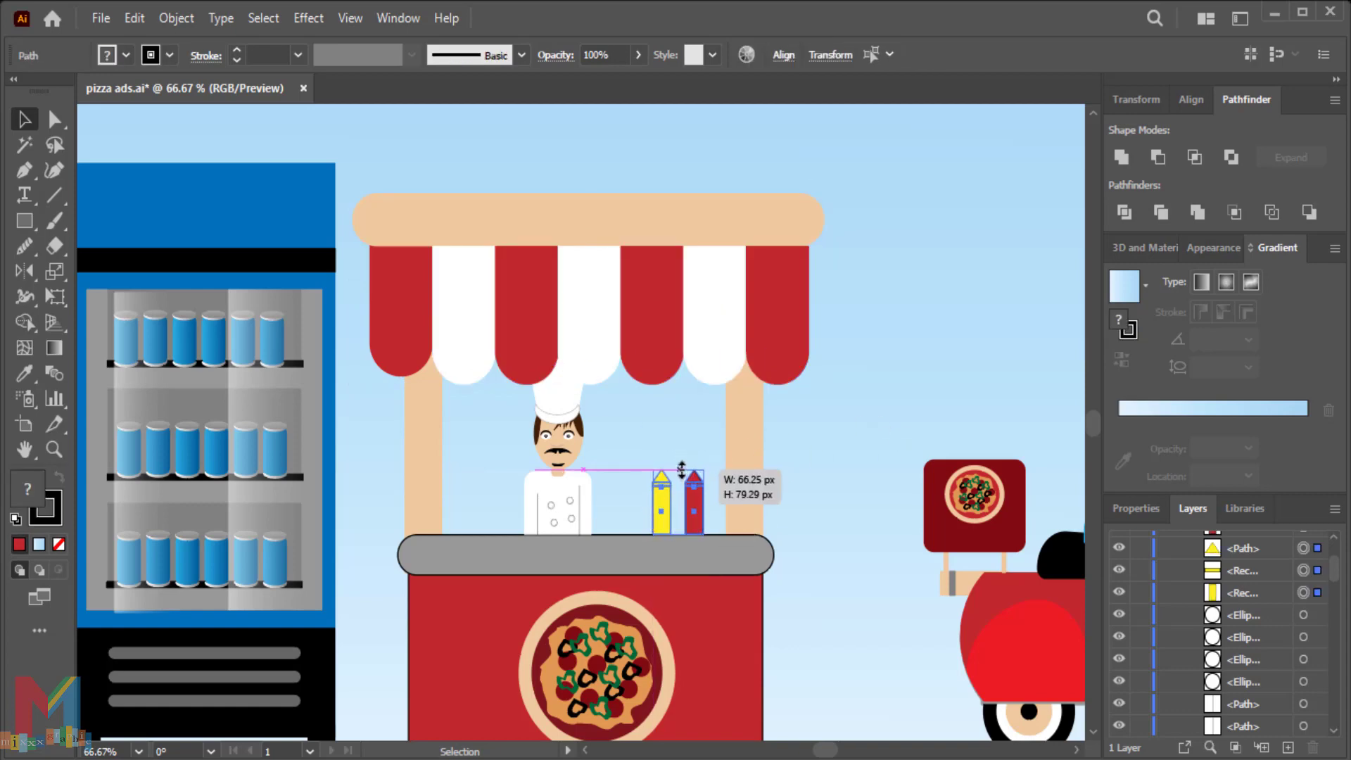
left_click(818, 443)
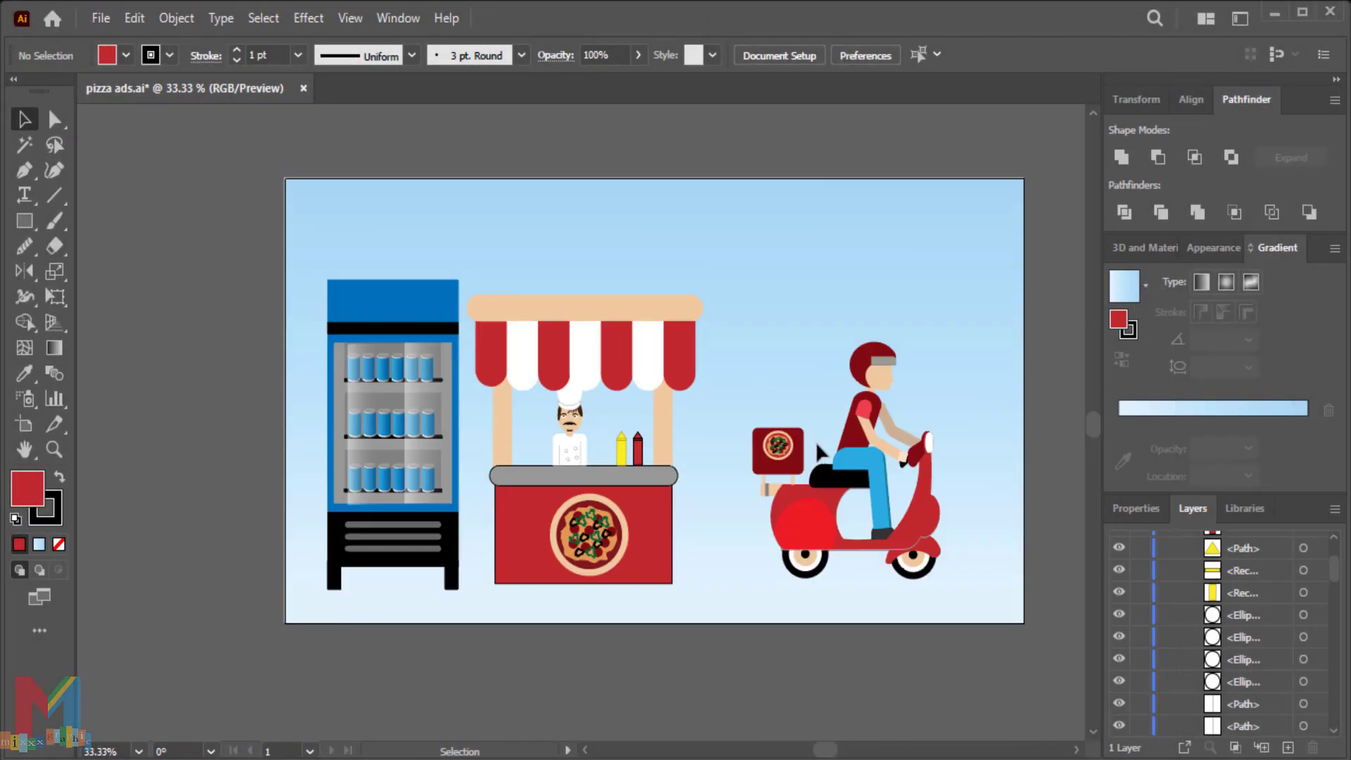
- Set black colours and draw a first ground line under the stall, then undo the stray attempt
left_click(125, 55)
left_click(27, 90)
left_click(287, 589)
left_click(729, 584)
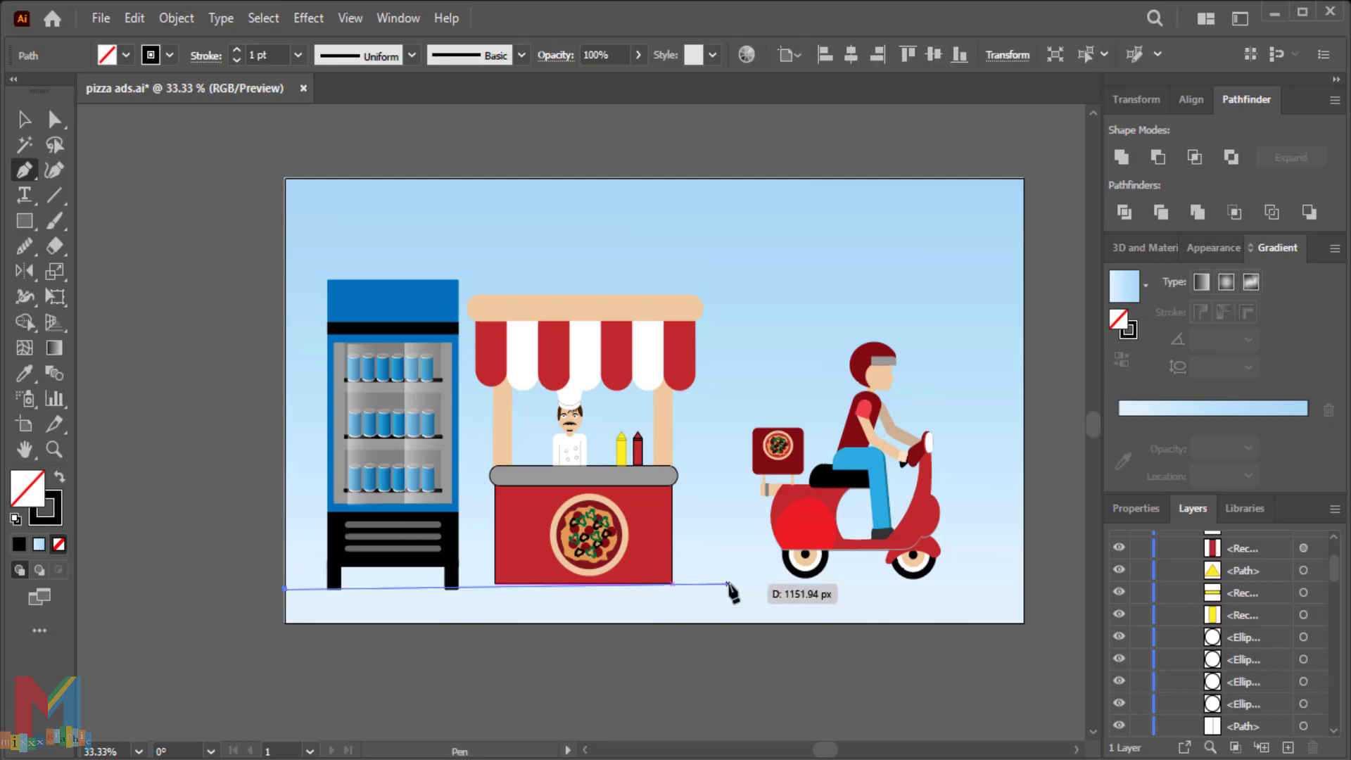
key("v")
left_click(228, 221)
left_click(698, 586)
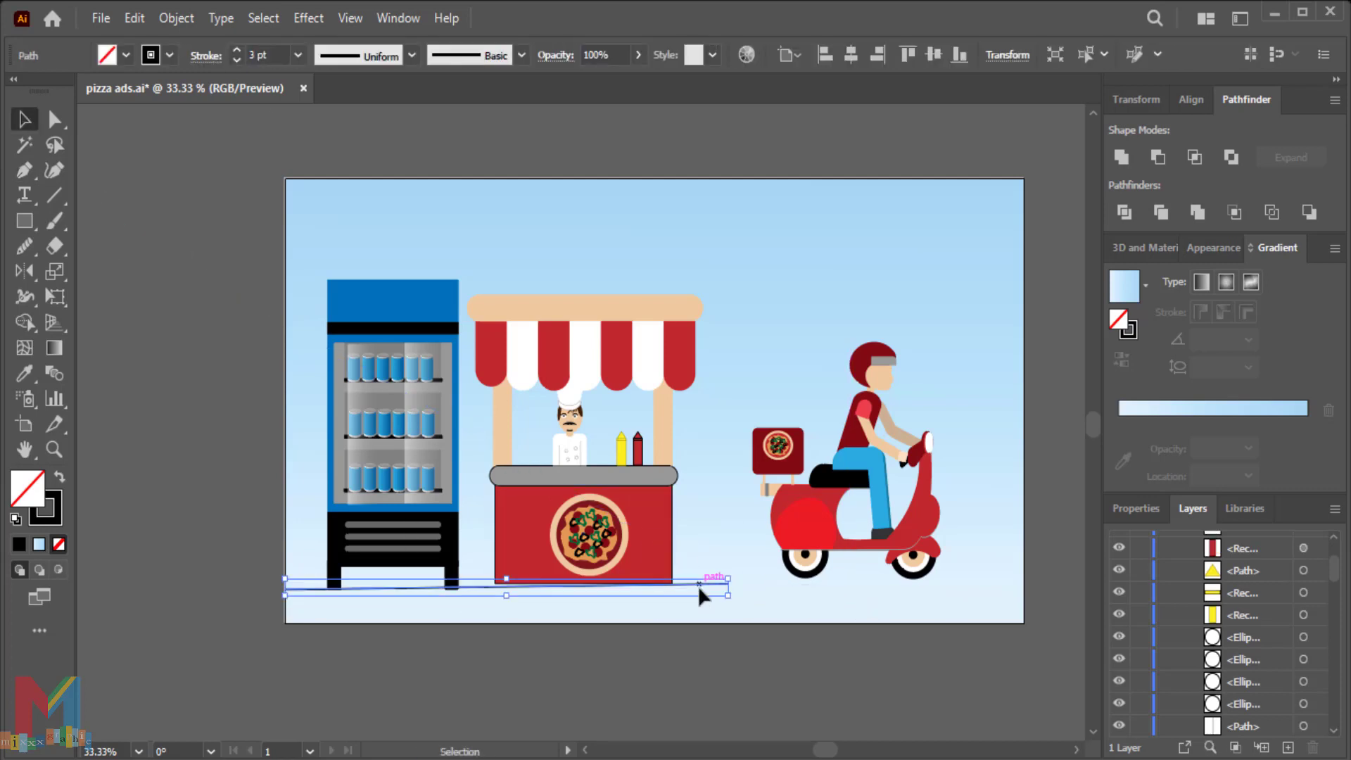
key("p")
left_click(759, 584)
key("ctrl+z")
key("ctrl+z")
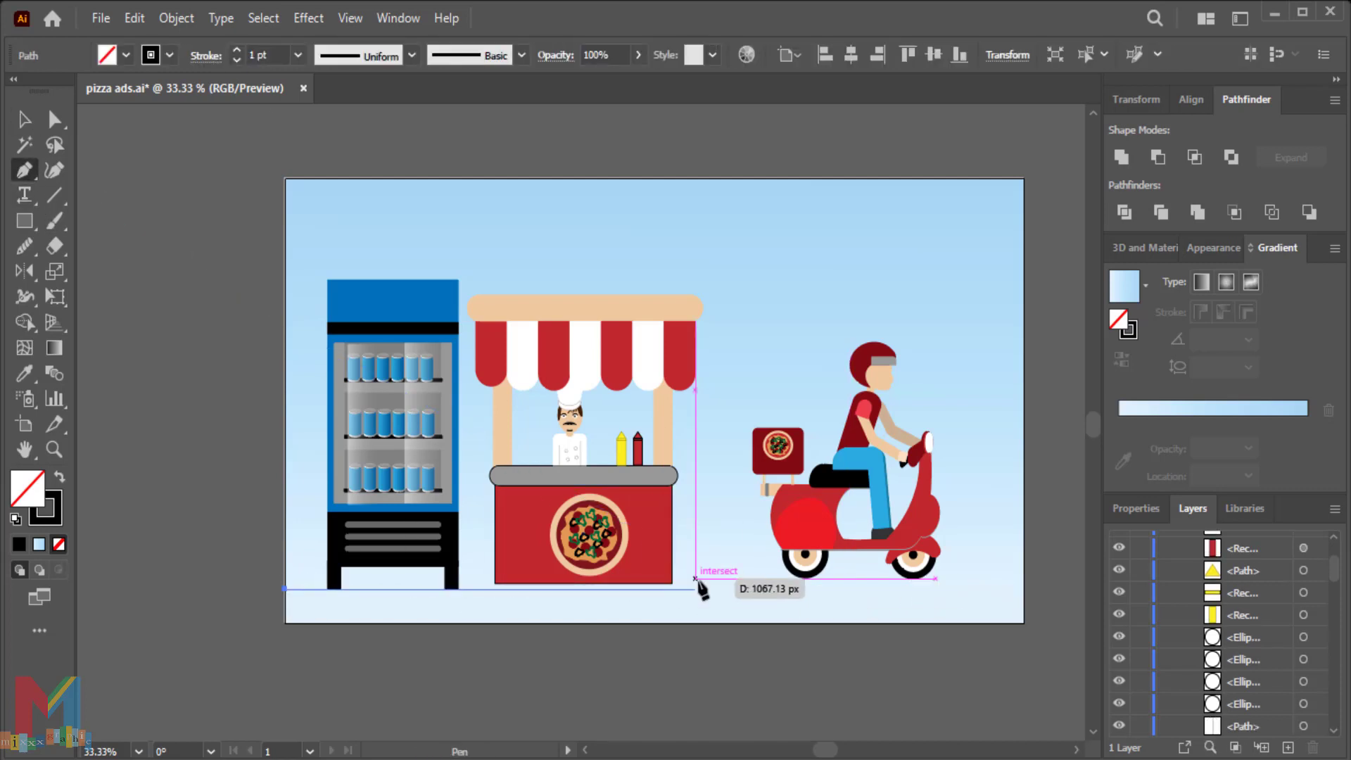
- Draw ground lines from the left edge past the stall and under the scooter
left_click(285, 589)
left_click(618, 589)
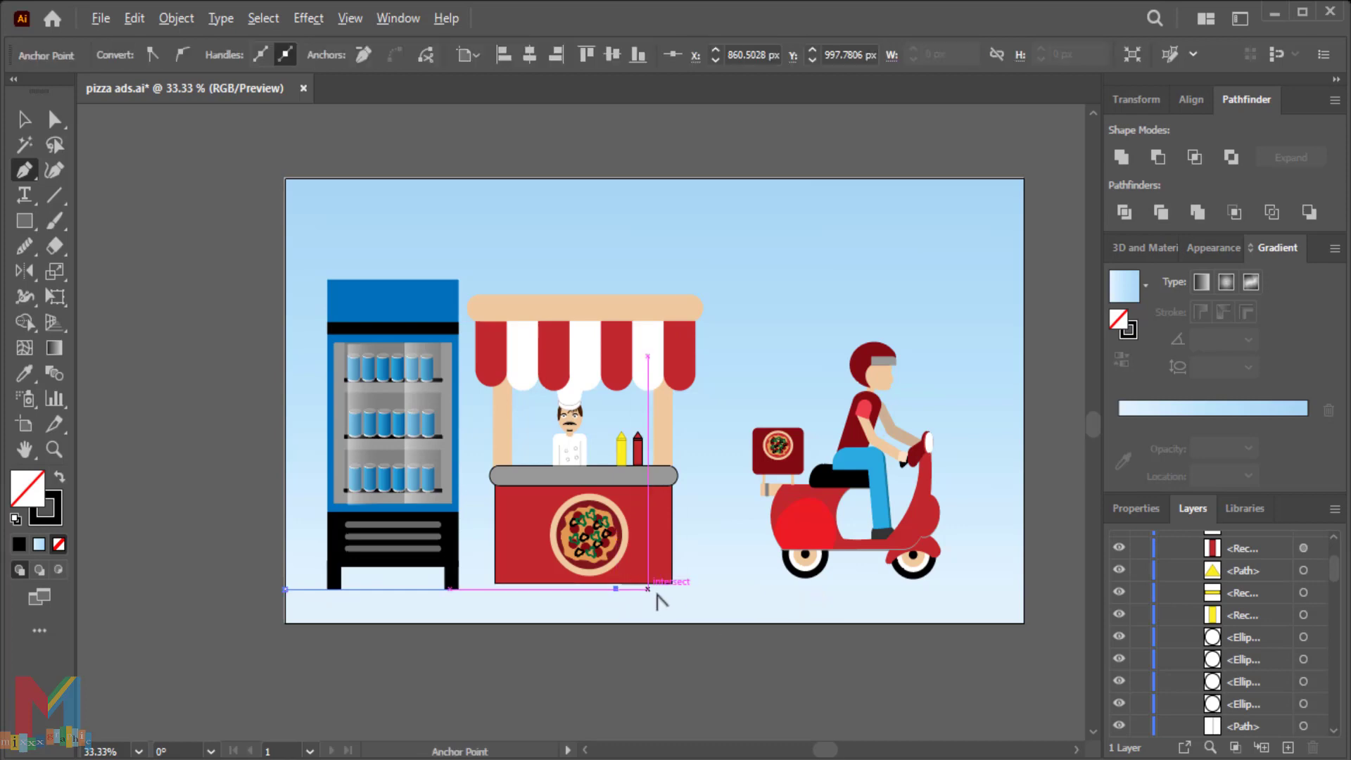
key("Escape")
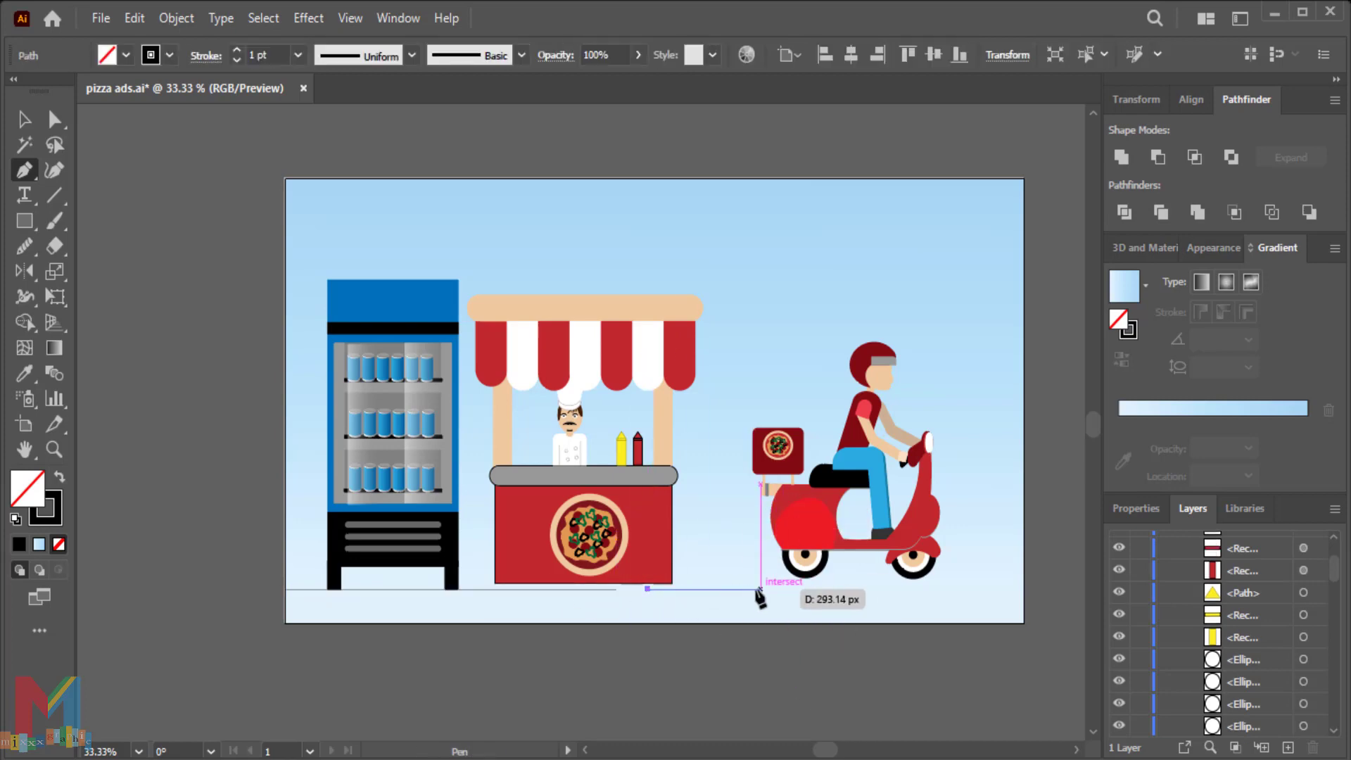
left_click(813, 589)
left_click(1007, 589)
- Raise the ground lines' stroke weight to 3 pt
left_click(24, 120)
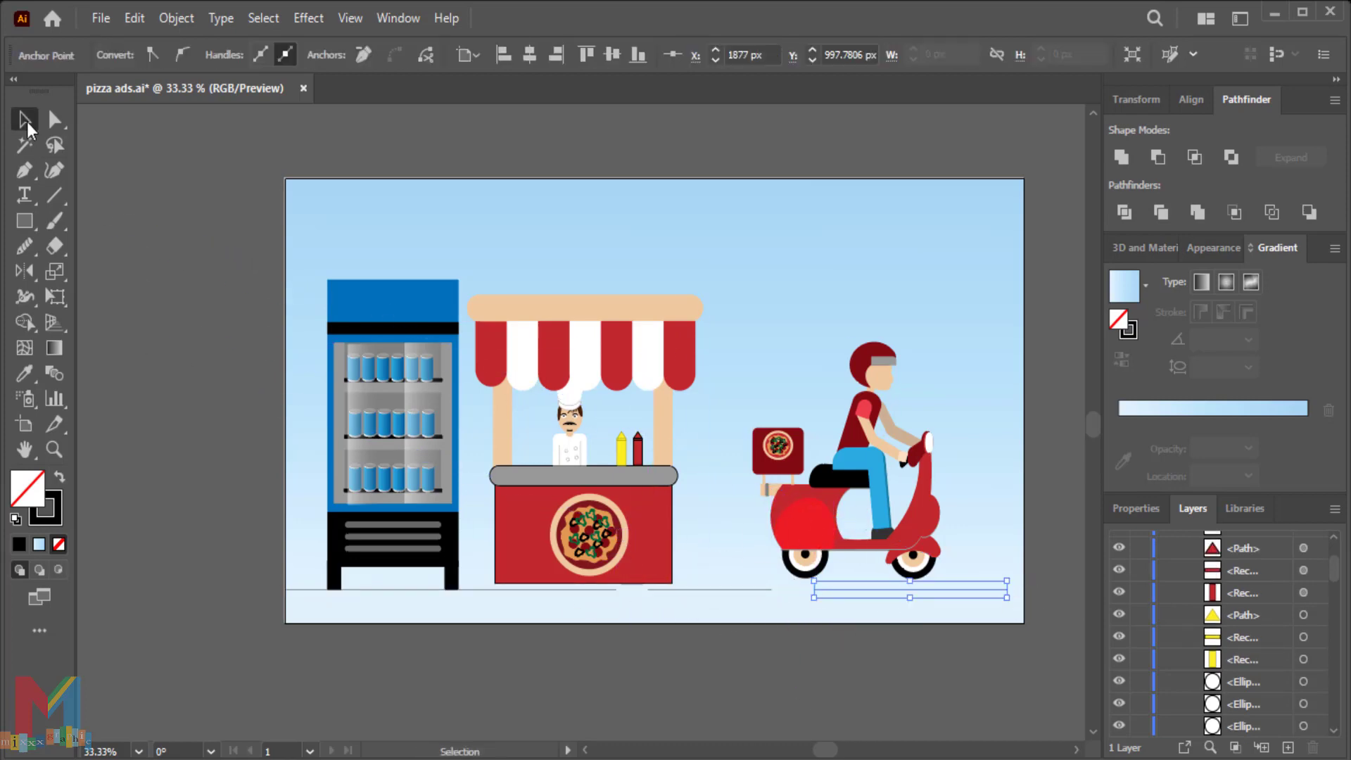
left_click(576, 589)
left_click(237, 49)
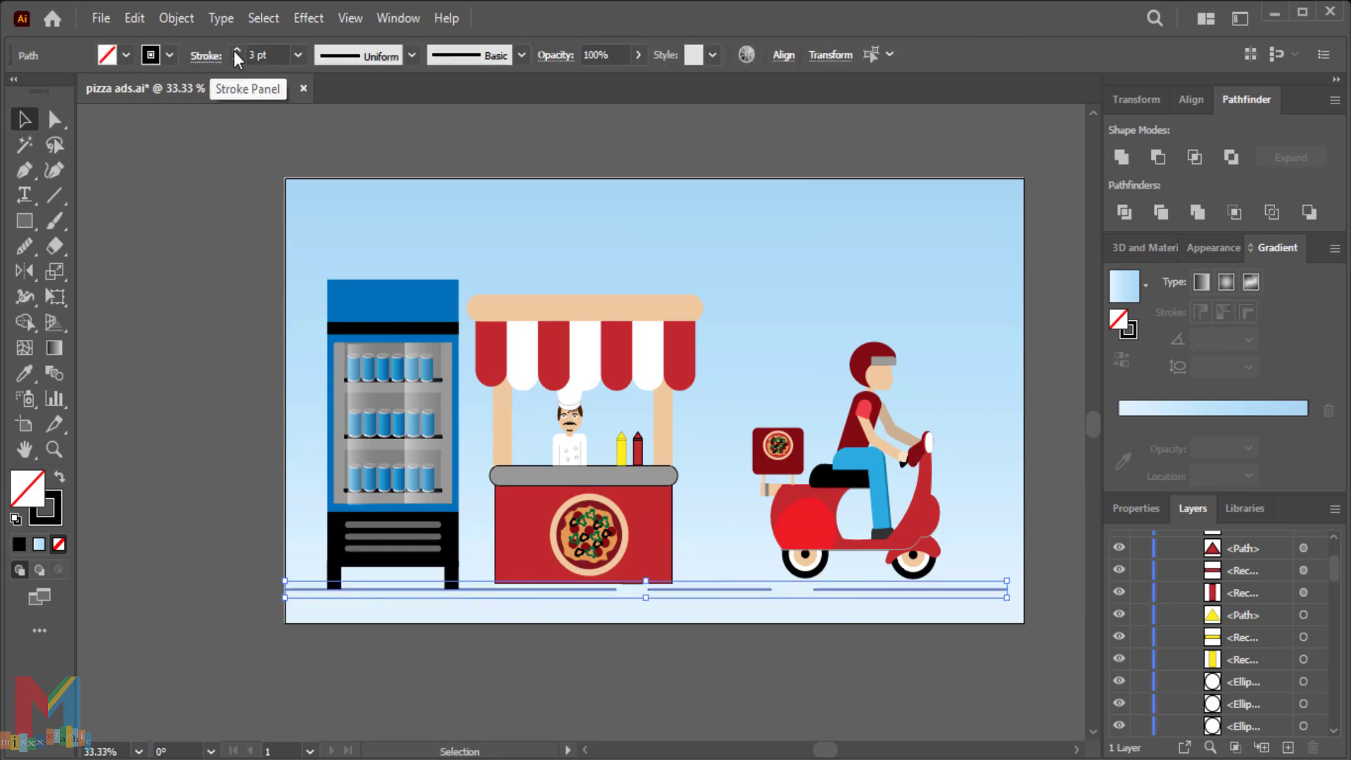
left_click(162, 365)
- Enlarge the stall and fridge, and resize the scooter onto its ground line
left_click(686, 306)
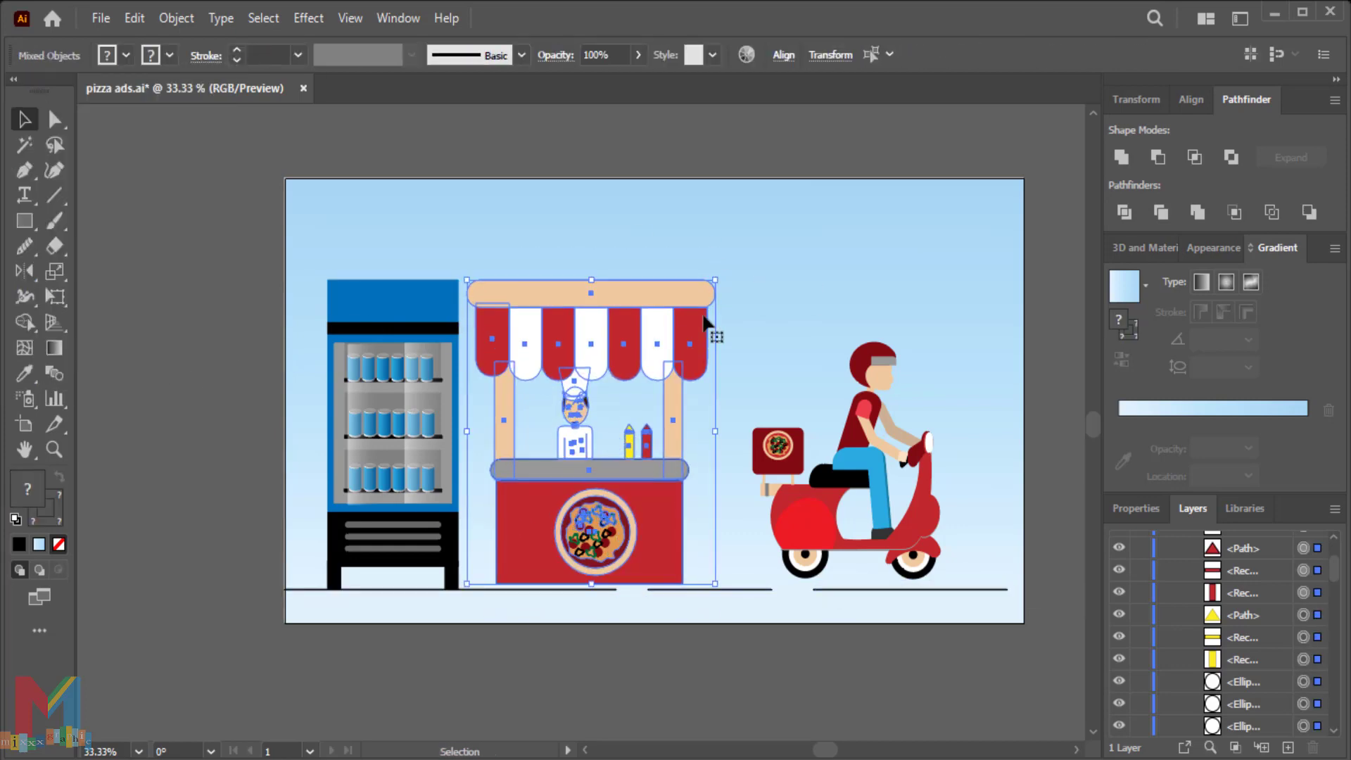
left_click_drag(703, 294, 714, 283)
mouse_move(942, 366)
left_mouse_down()
mouse_move(994, 326)
mouse_move(927, 355)
left_mouse_up()
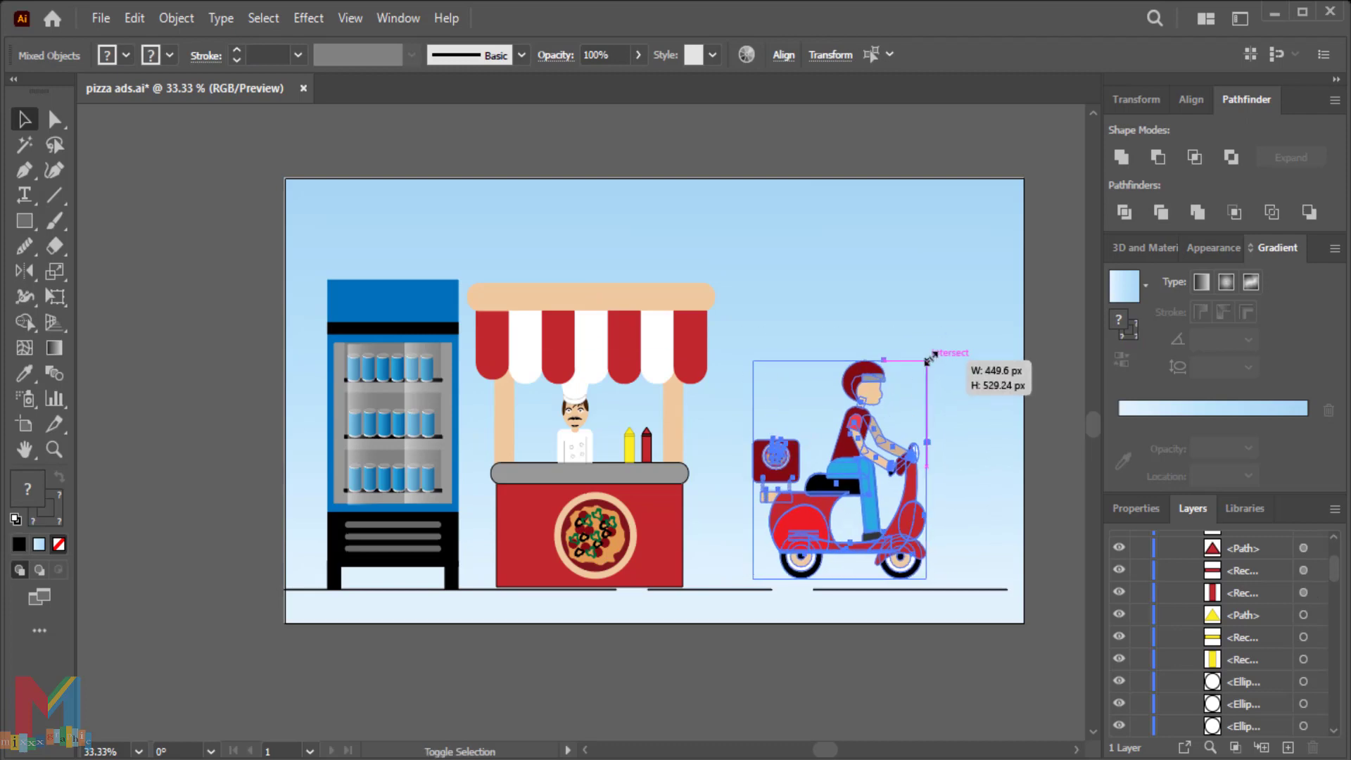
left_click_drag(837, 492, 884, 561)
left_click_drag(746, 422, 422, 243)
left_click_drag(714, 284, 774, 241)
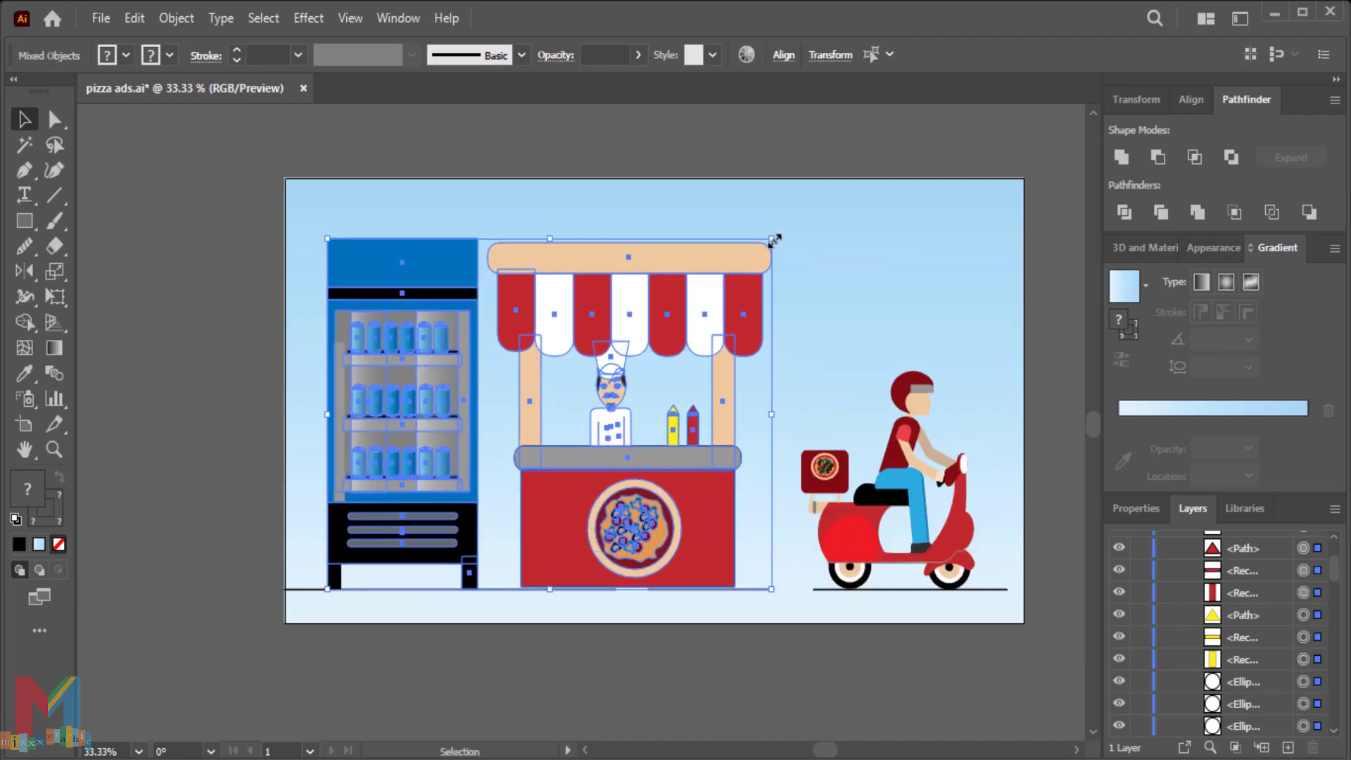
- Ungroup the pizza stall into its separate parts
left_click(194, 429)
left_click(593, 385)
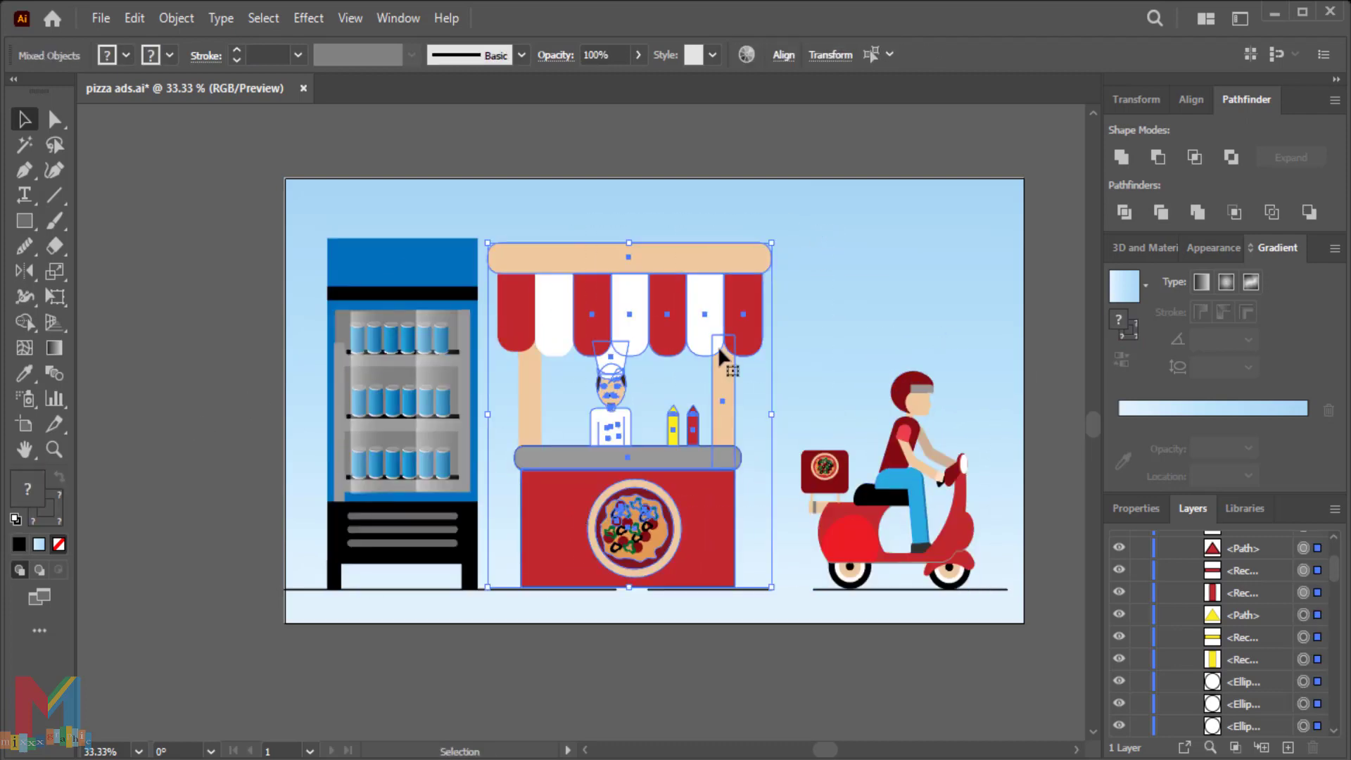
key("ctrl+shift+g")
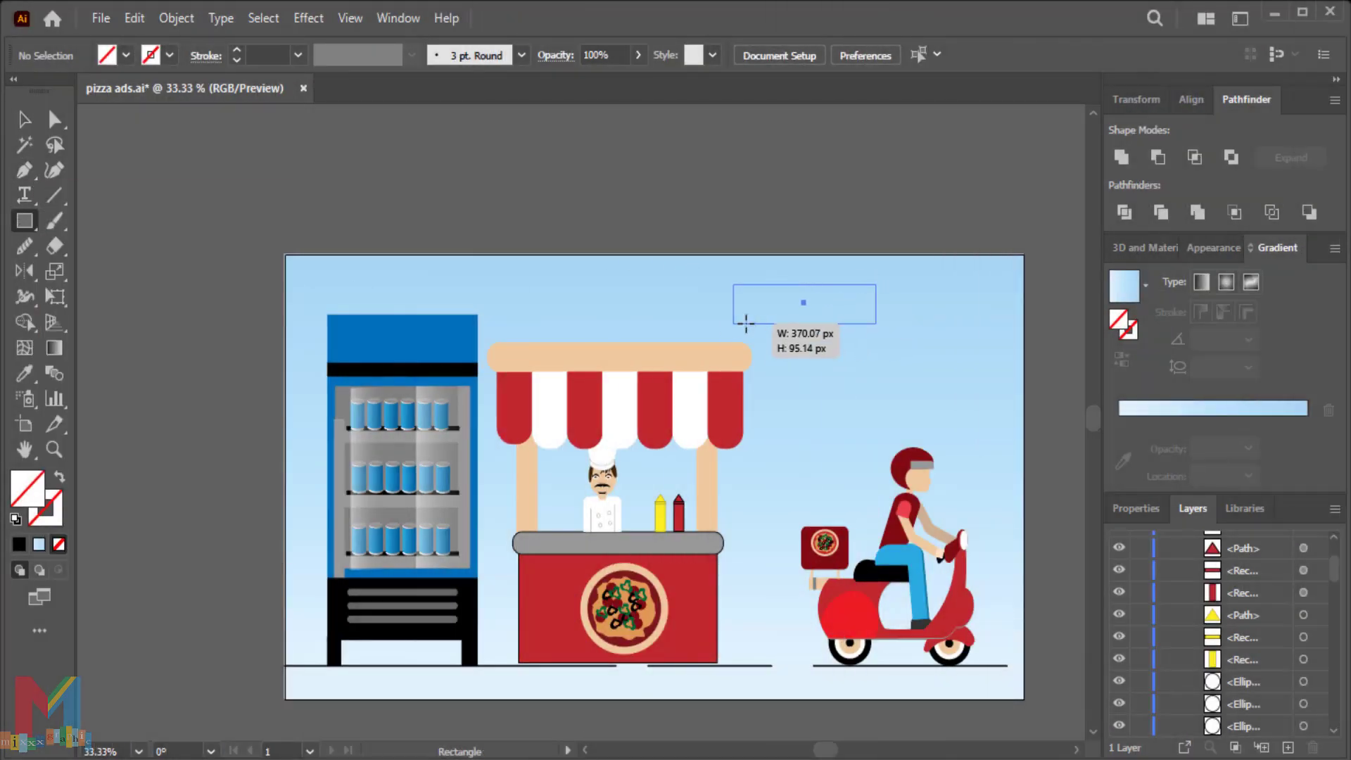
- Draw a rectangle above the stall filled with the counter's red
left_click_drag(730, 284, 876, 332)
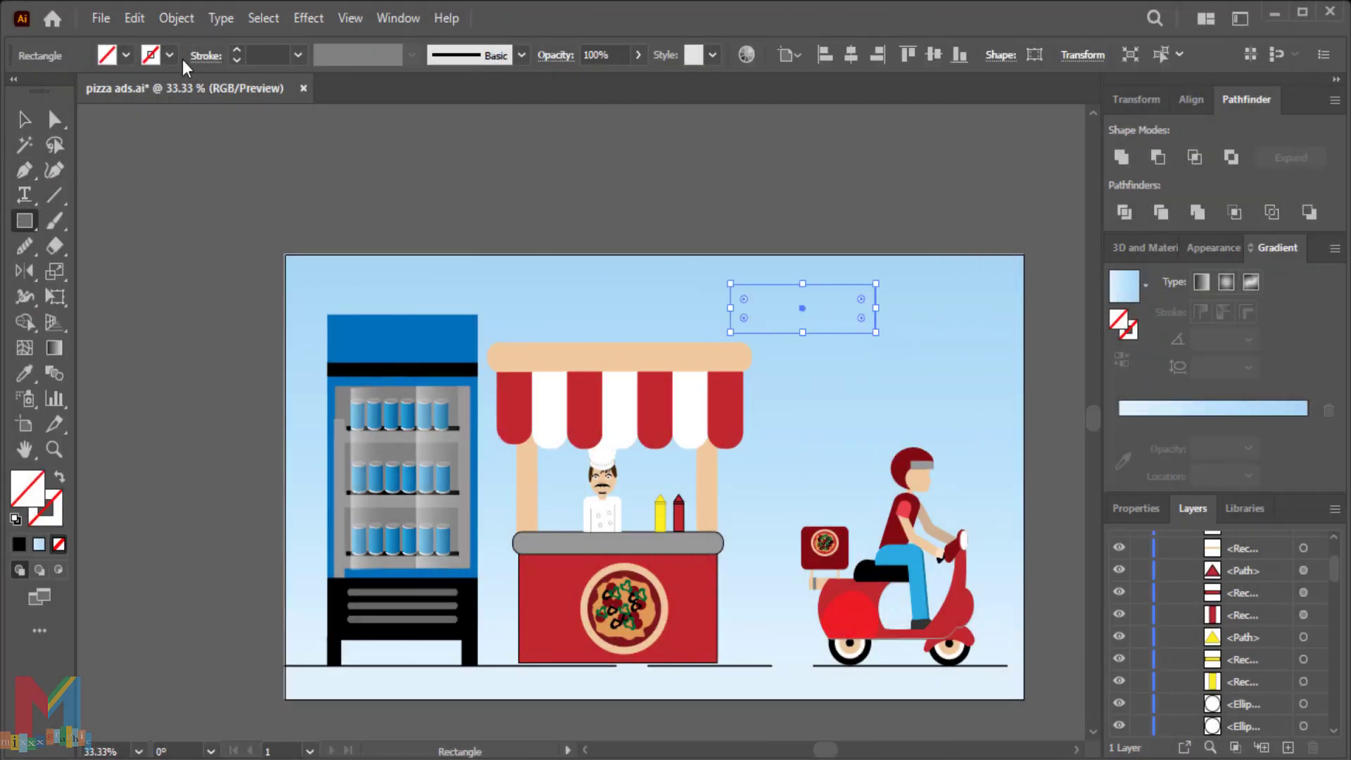
left_click(24, 373)
left_click(528, 598)
key("shift+asciitilde")
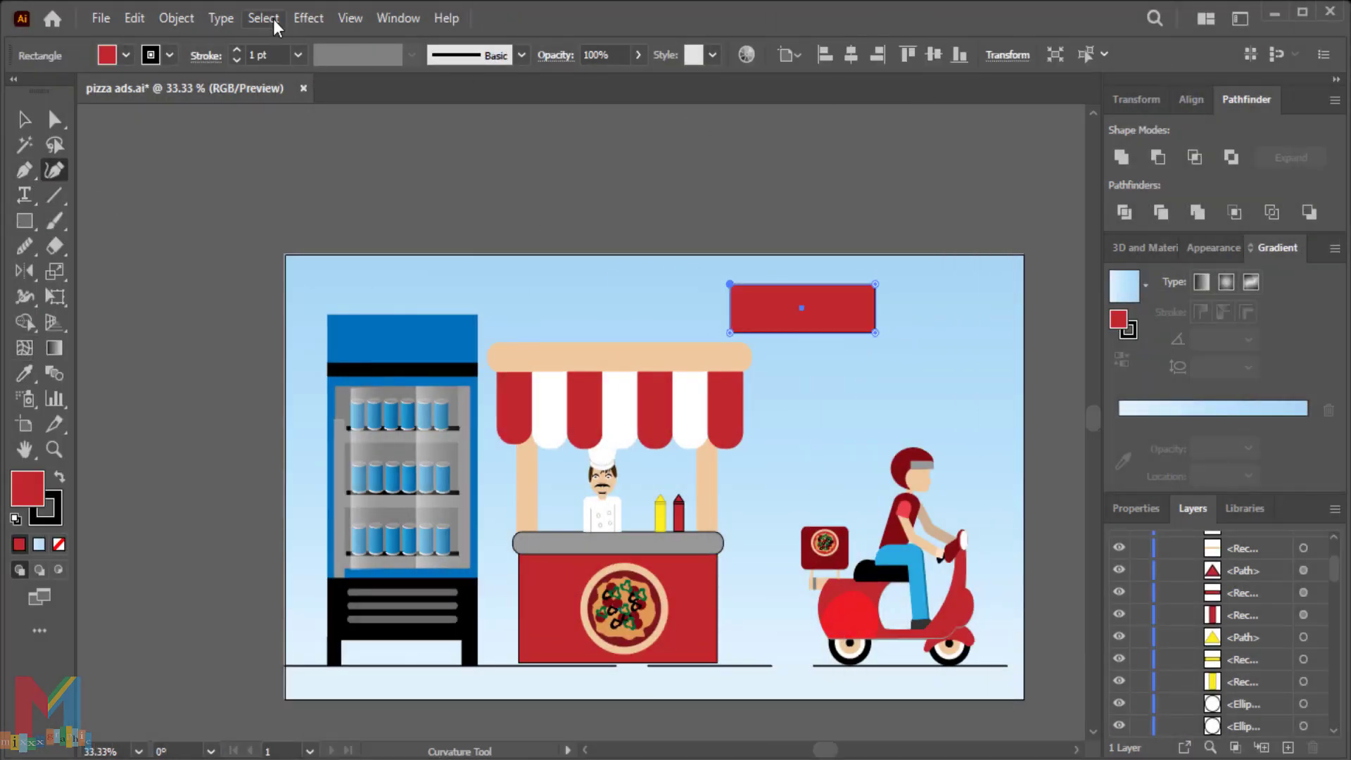
- Apply an Arc Upper warp effect to the red rectangle
left_click(308, 17)
left_click(559, 301)
left_click_drag(900, 155, 304, 154)
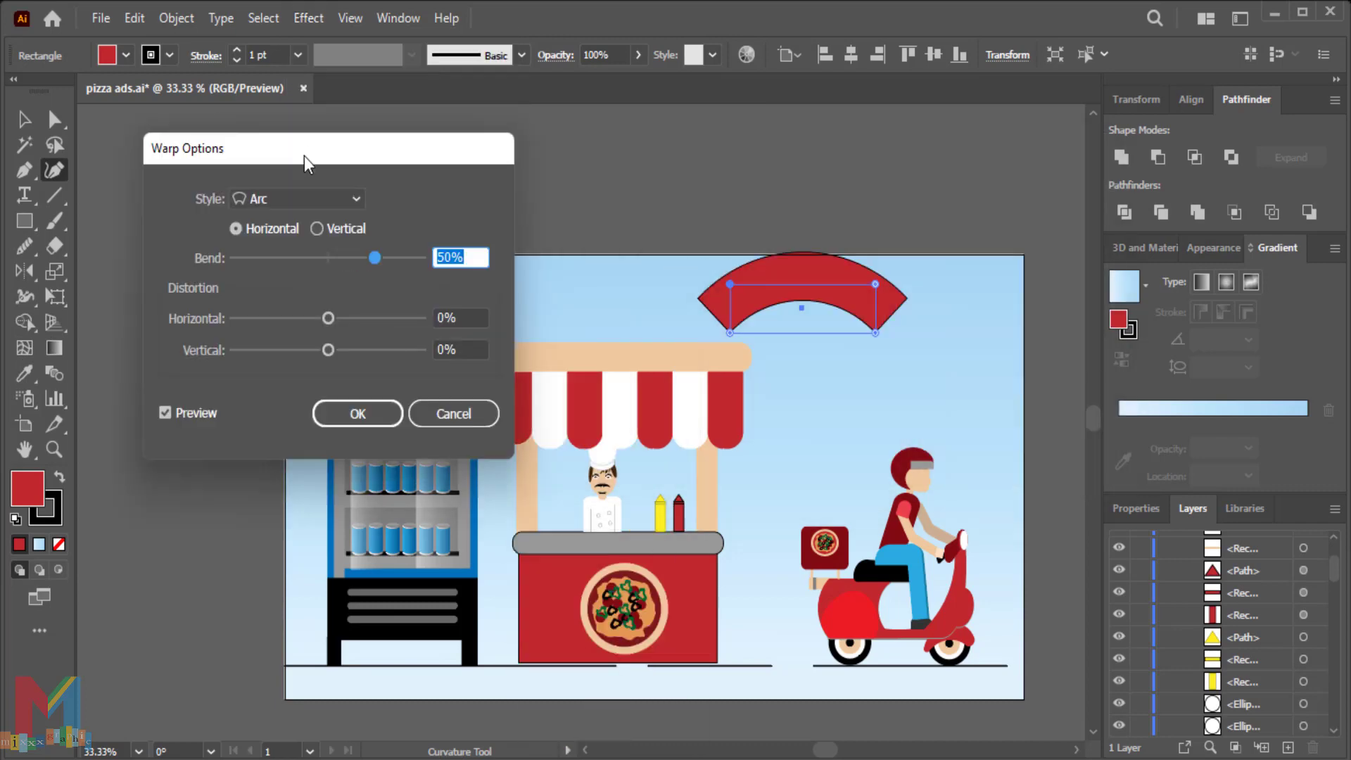
left_click(348, 198)
left_click(298, 262)
left_click(311, 197)
left_click(296, 249)
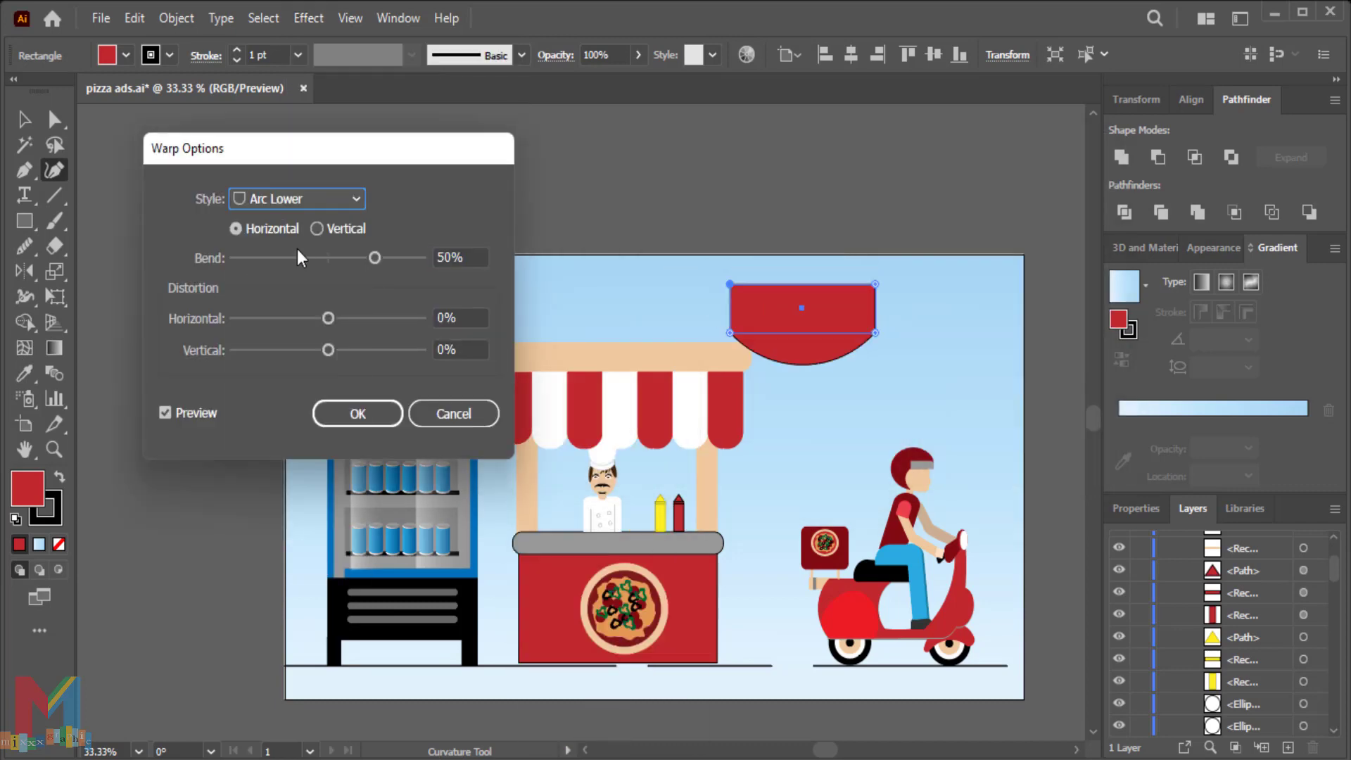
left_click(302, 198)
left_click(297, 265)
left_click(357, 413)
- Move the arched sign onto the stall roof
key("v")
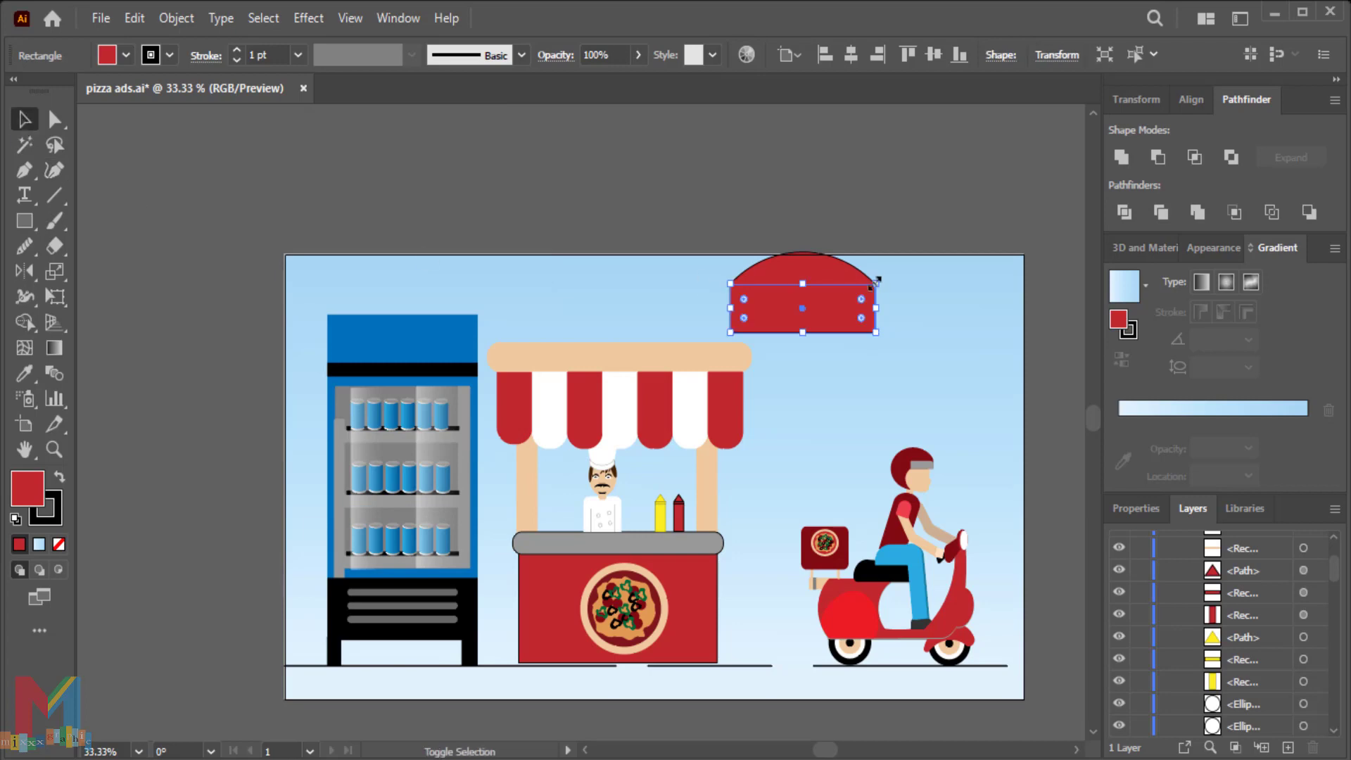
mouse_move(809, 310)
left_mouse_down()
mouse_move(637, 337)
mouse_move(692, 307)
mouse_move(617, 320)
left_mouse_up()
left_click(717, 324)
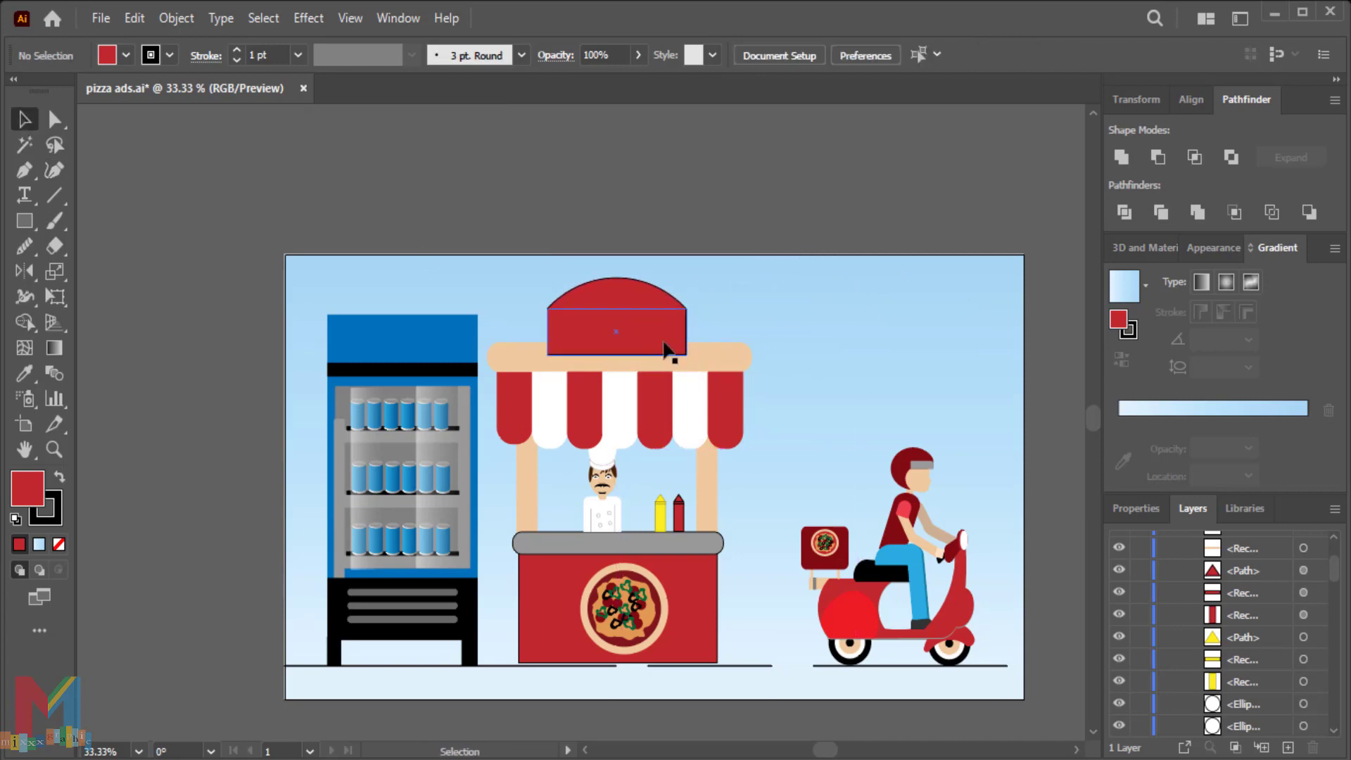
key("ctrl+plus")
key("ctrl+plus")
- Type PIZZA at 72 pt on the red sign
scroll(757, 332, "up", 1)
left_click(757, 332)
left_click(24, 194)
left_click(508, 266)
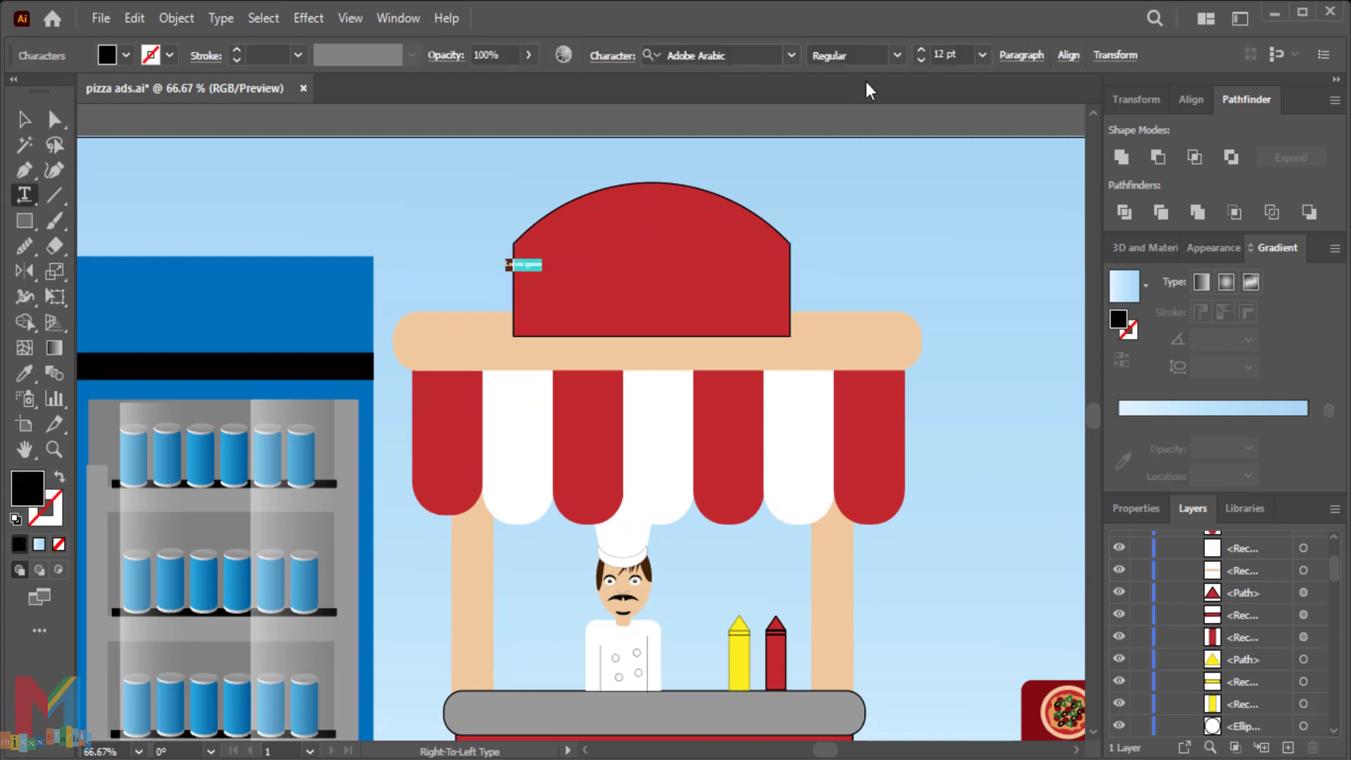
left_click(981, 55)
left_click(985, 431)
type("PI")
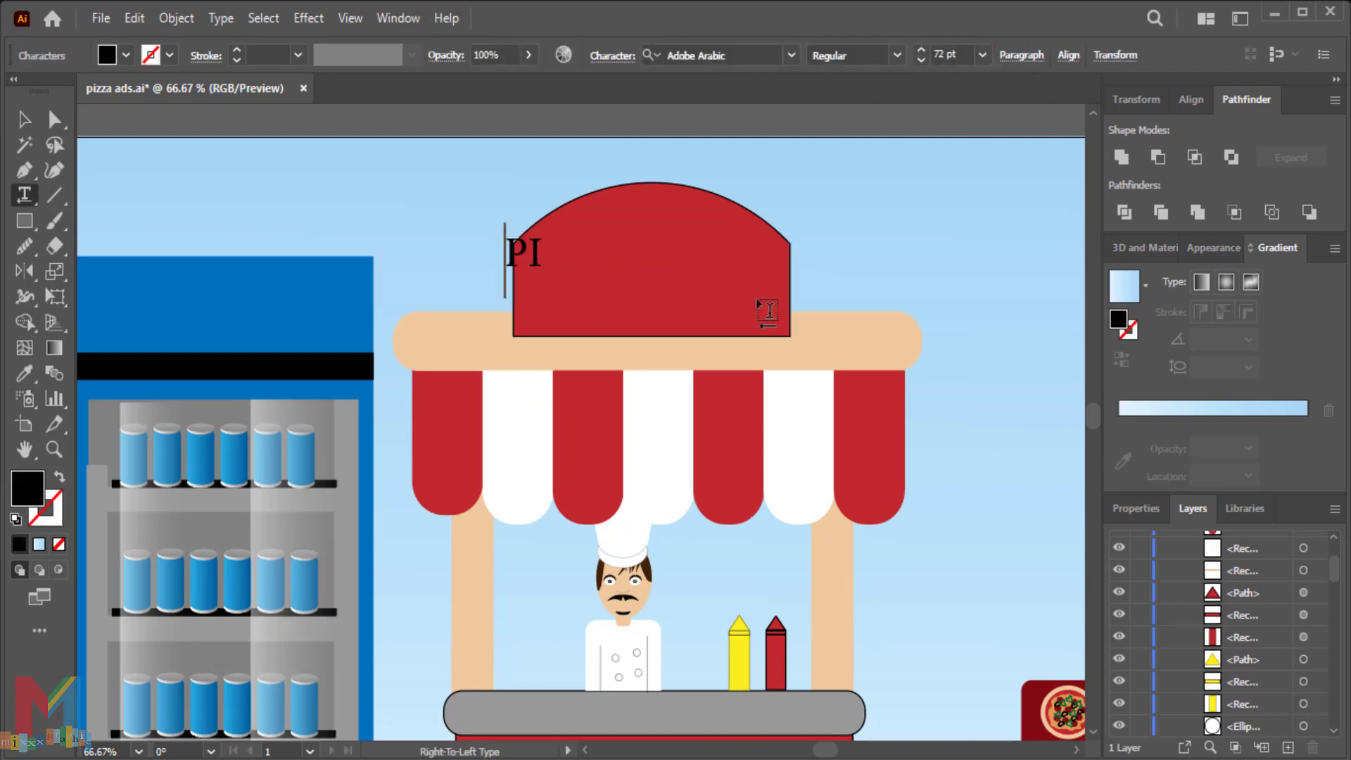
type("ZZA")
key("Escape")
- Make PIZZA white, then enlarge and centre it on the sign
left_click(125, 55)
left_click(40, 92)
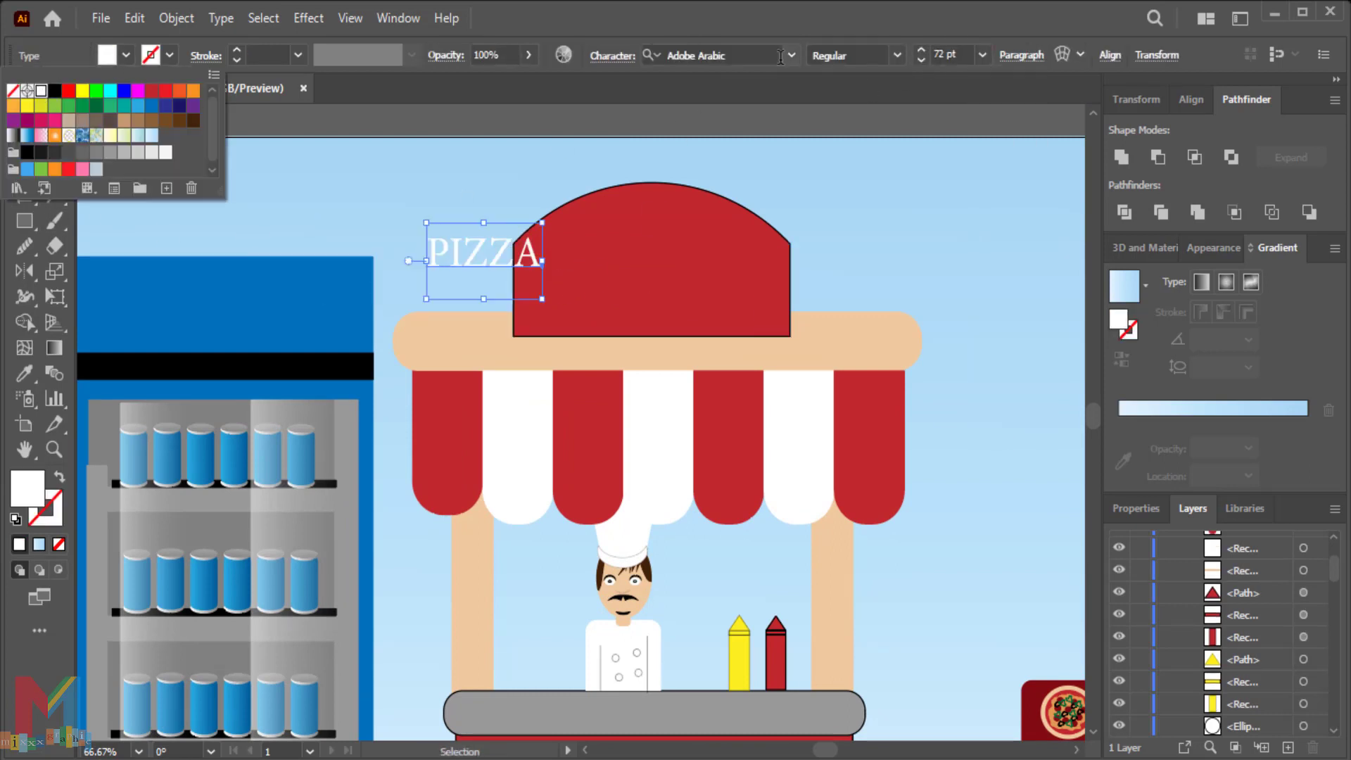
left_click(793, 55)
scroll(866, 411, "down", 3)
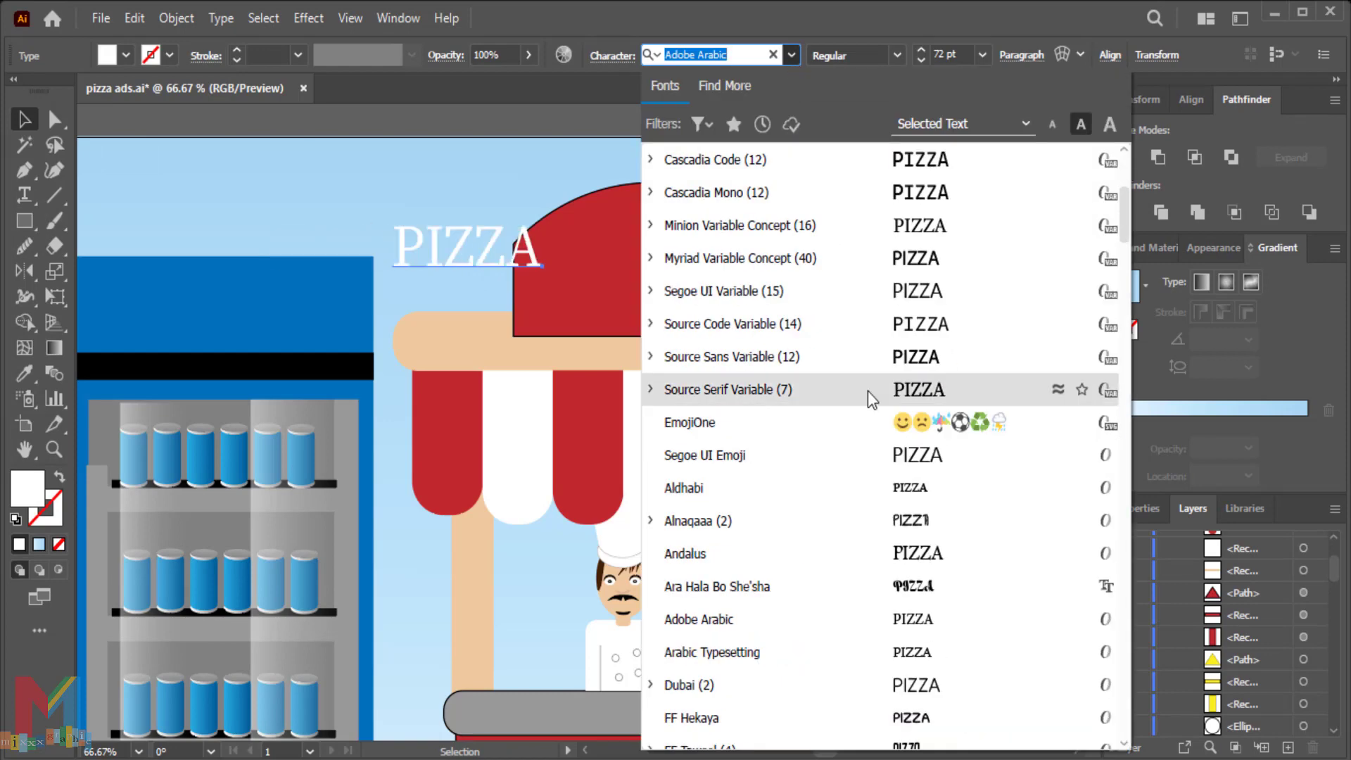
scroll(905, 591, "down", 2)
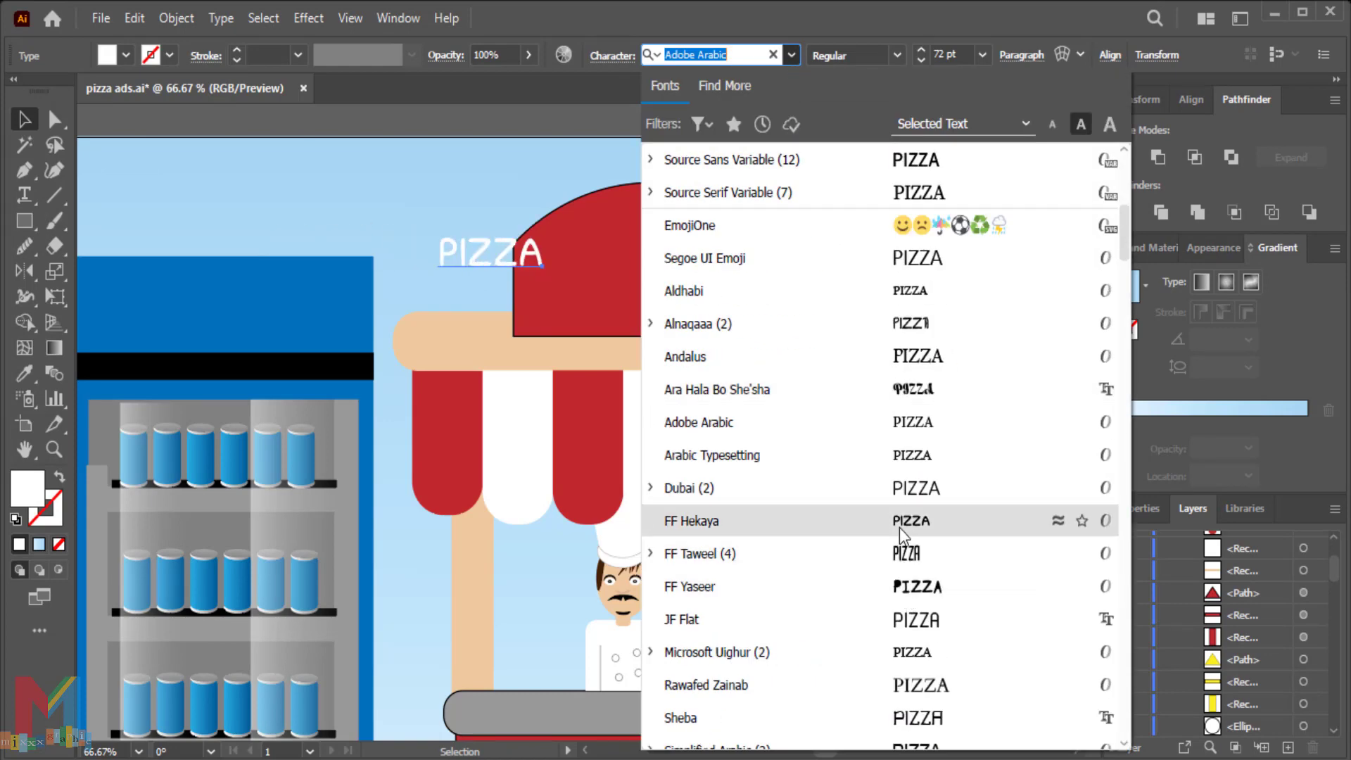
key("Escape")
mouse_move(559, 276)
left_mouse_down()
mouse_move(637, 331)
mouse_move(662, 304)
left_mouse_up()
left_click(945, 315)
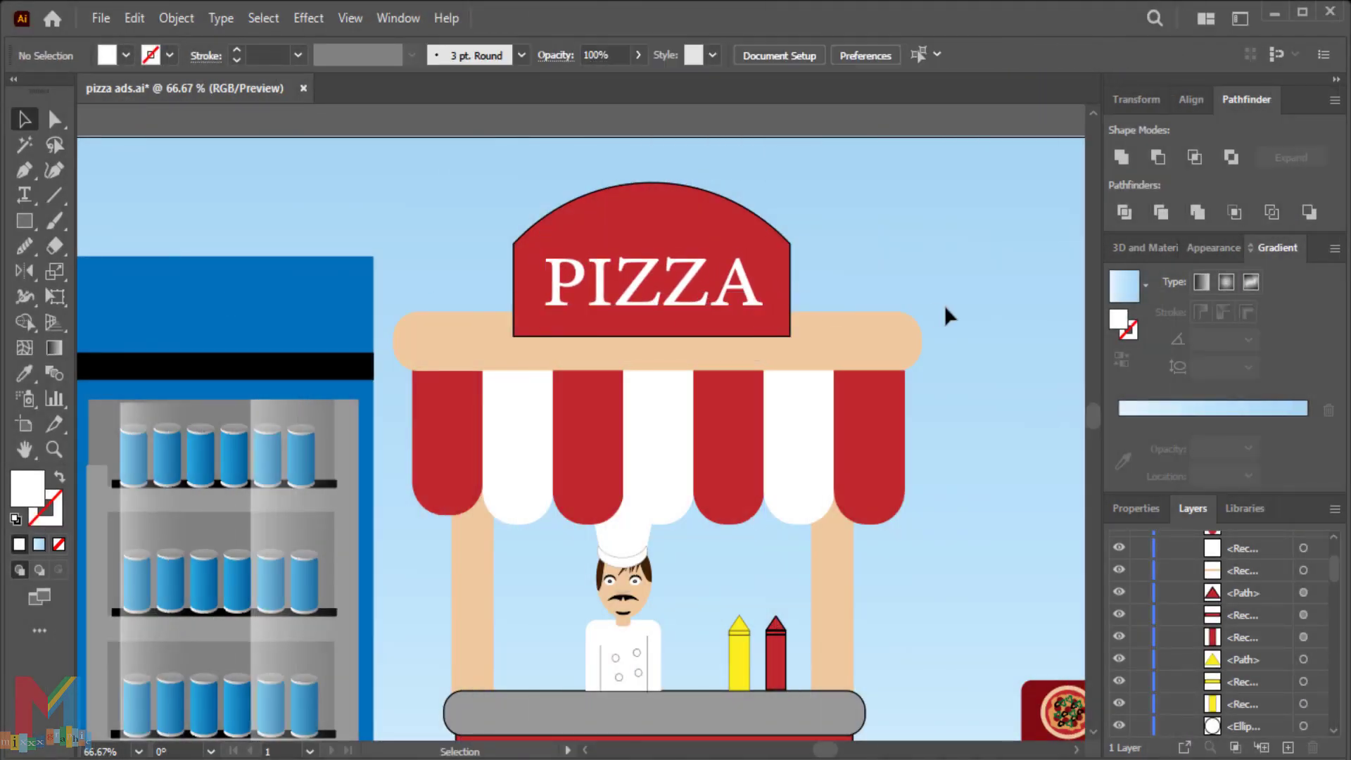
scroll(944, 315, "down", 2)
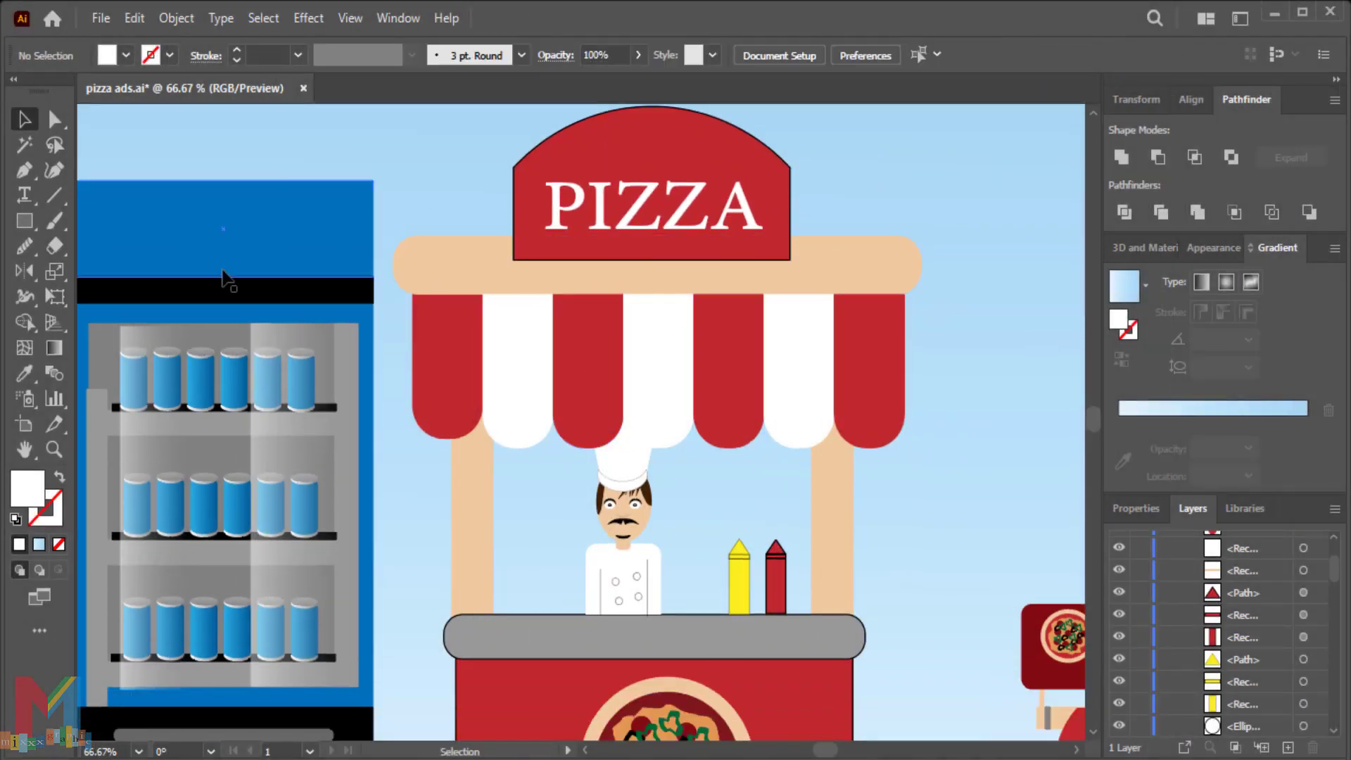
- Paint brown wood-grain brush strokes down the stall's wooden posts
left_click(47, 223)
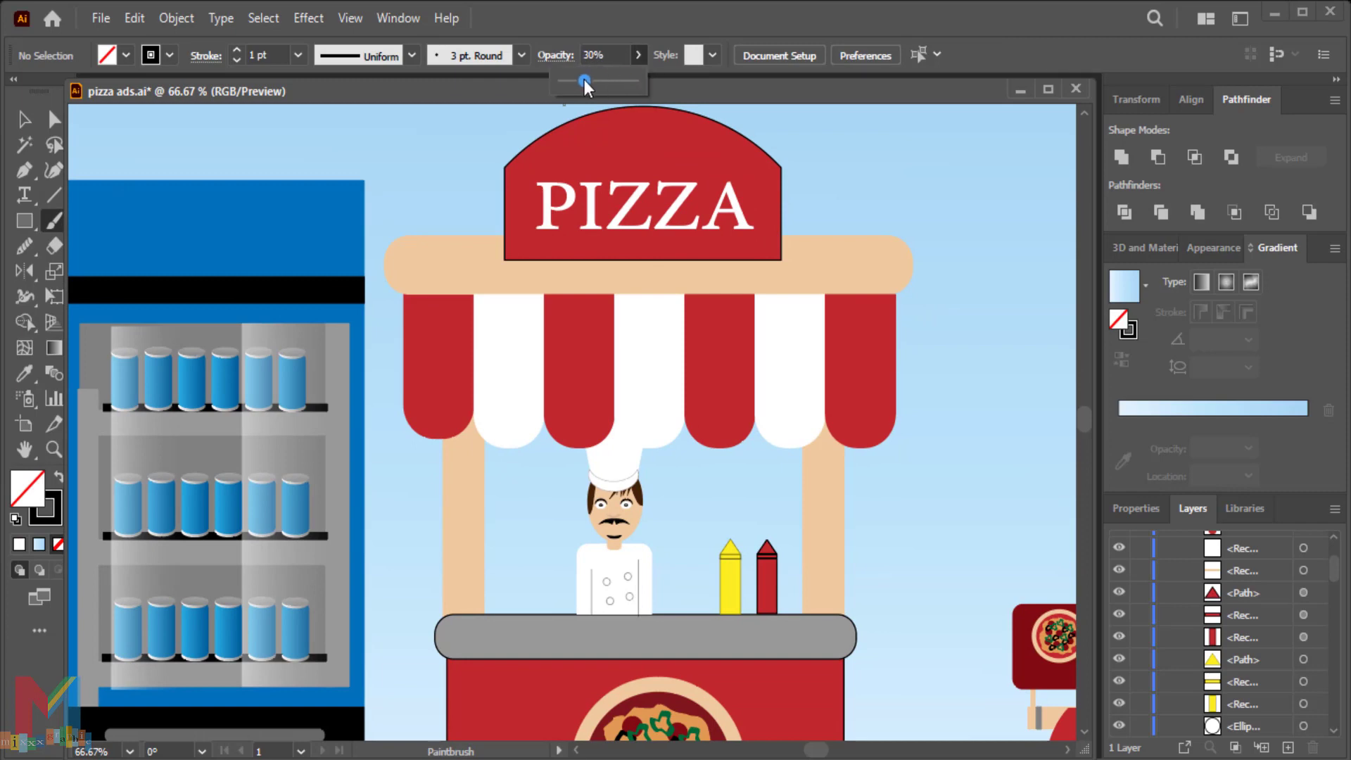
mouse_move(837, 454)
left_mouse_down()
mouse_move(837, 475)
mouse_move(820, 482)
mouse_move(833, 539)
left_mouse_up()
mouse_move(812, 528)
left_mouse_down()
mouse_move(811, 545)
mouse_move(824, 518)
left_mouse_up()
left_click_drag(824, 587, 824, 606)
left_click_drag(814, 559, 814, 577)
mouse_move(476, 451)
left_mouse_down()
mouse_move(457, 487)
mouse_move(477, 520)
left_mouse_up()
left_click_drag(477, 581, 477, 599)
left_click_drag(459, 527, 457, 595)
left_click_drag(459, 455, 458, 467)
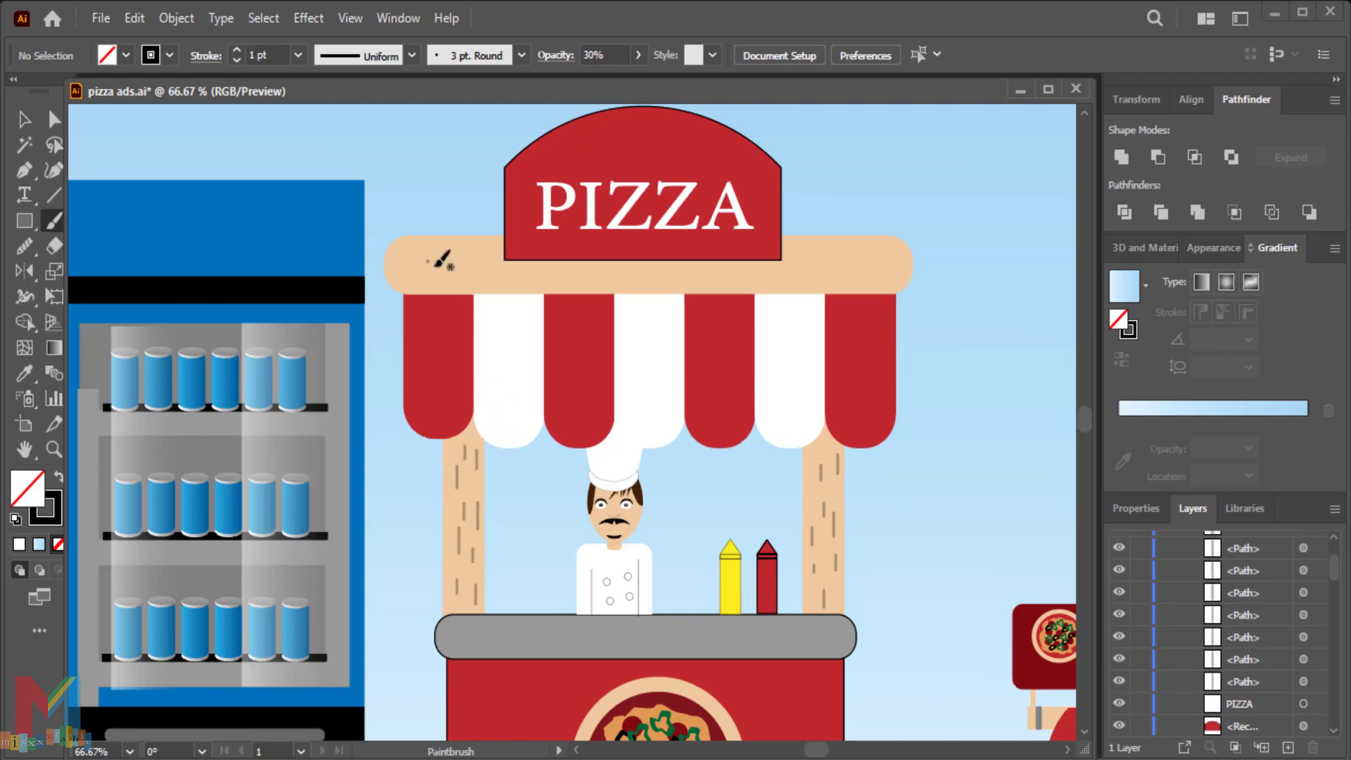
- Add short grain strokes across the awning beam and zoom out
left_click_drag(416, 253, 448, 253)
mouse_move(419, 275)
left_mouse_down()
mouse_move(516, 273)
mouse_move(473, 268)
left_mouse_up()
left_click_drag(542, 273, 572, 272)
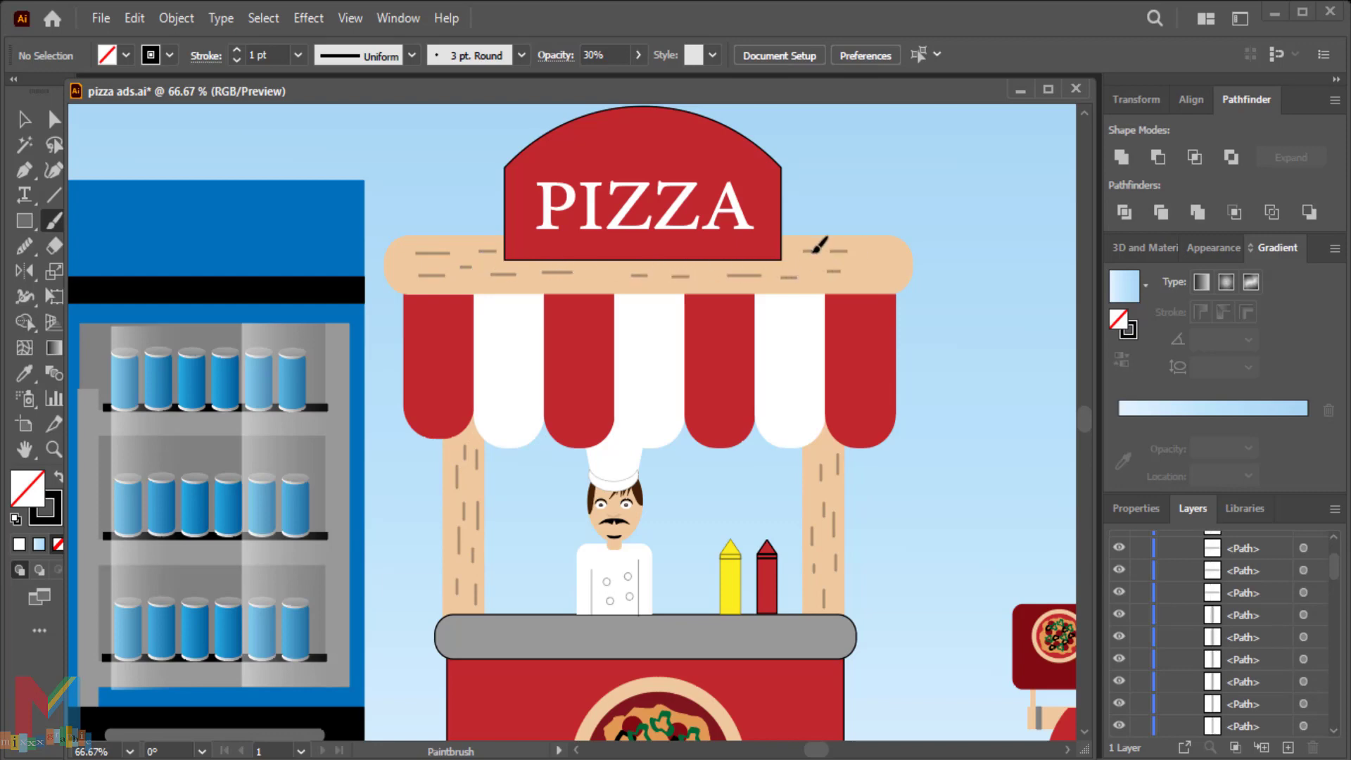
left_click_drag(479, 287, 500, 288)
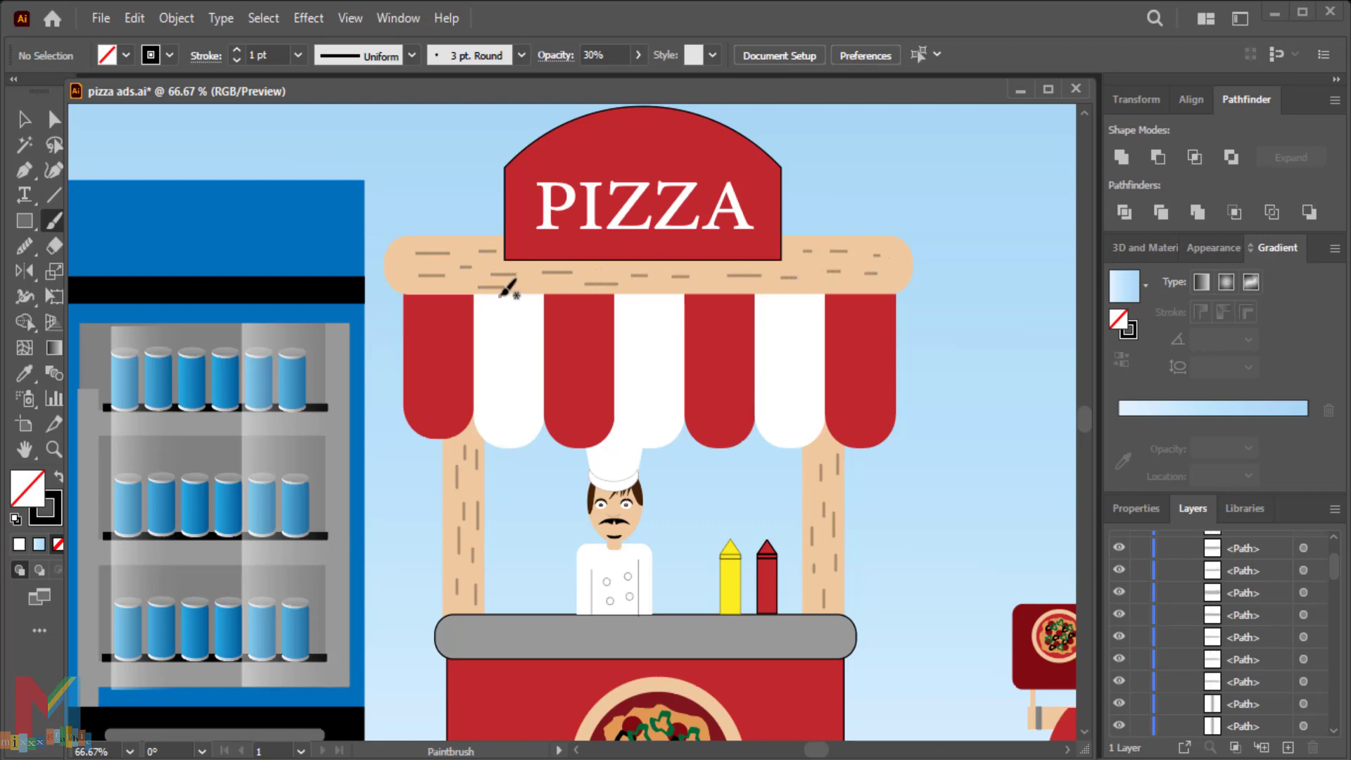
scroll(504, 416, "down", 3)
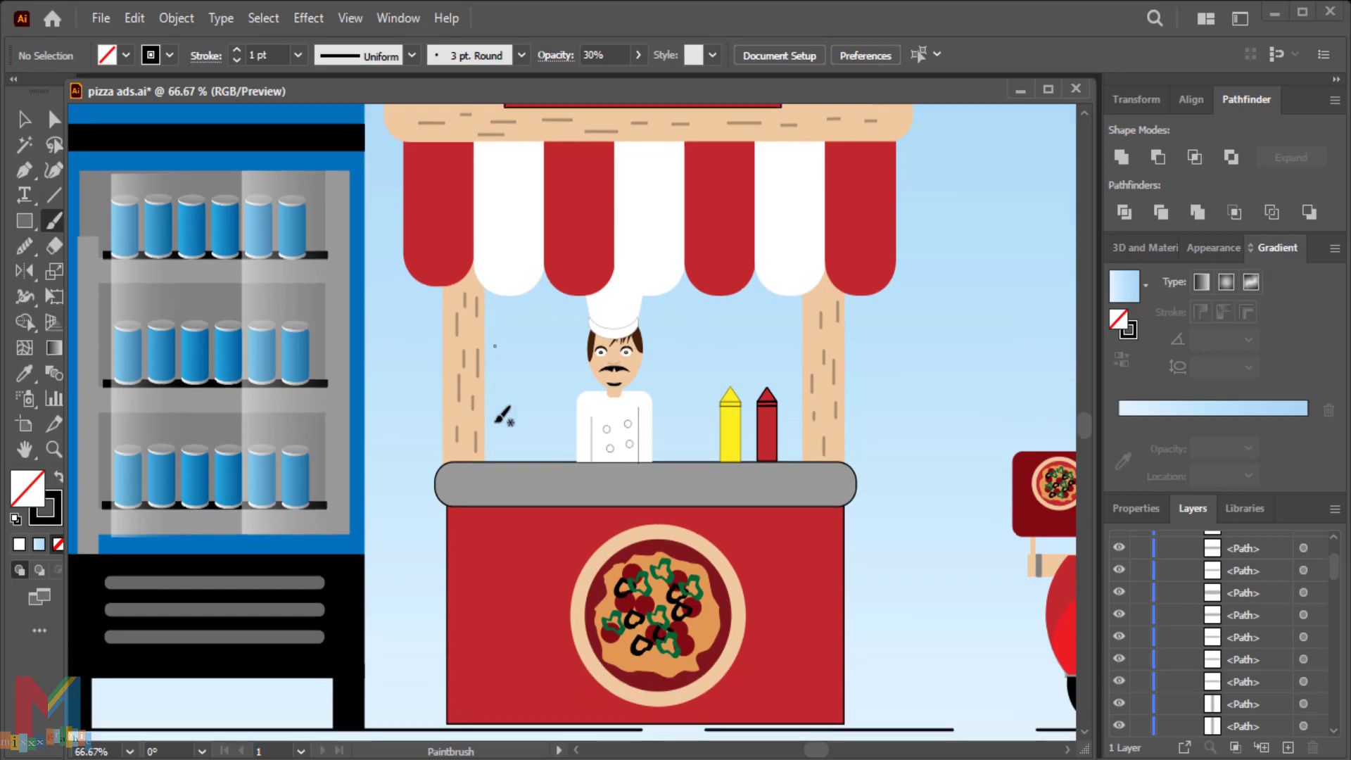
key("ctrl+minus")
key("ctrl+minus")
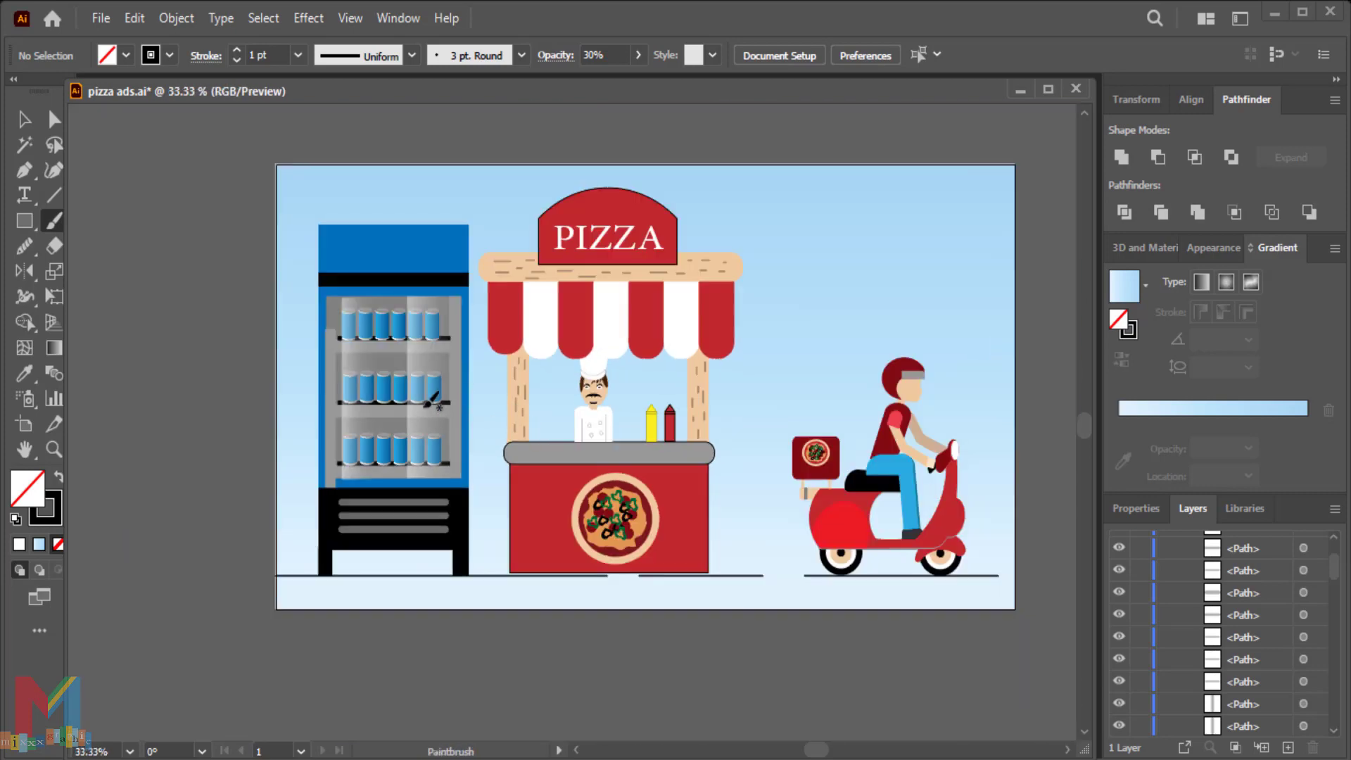
- Add the Pepsi text on the fridge top, enlarged and filled white
key("t")
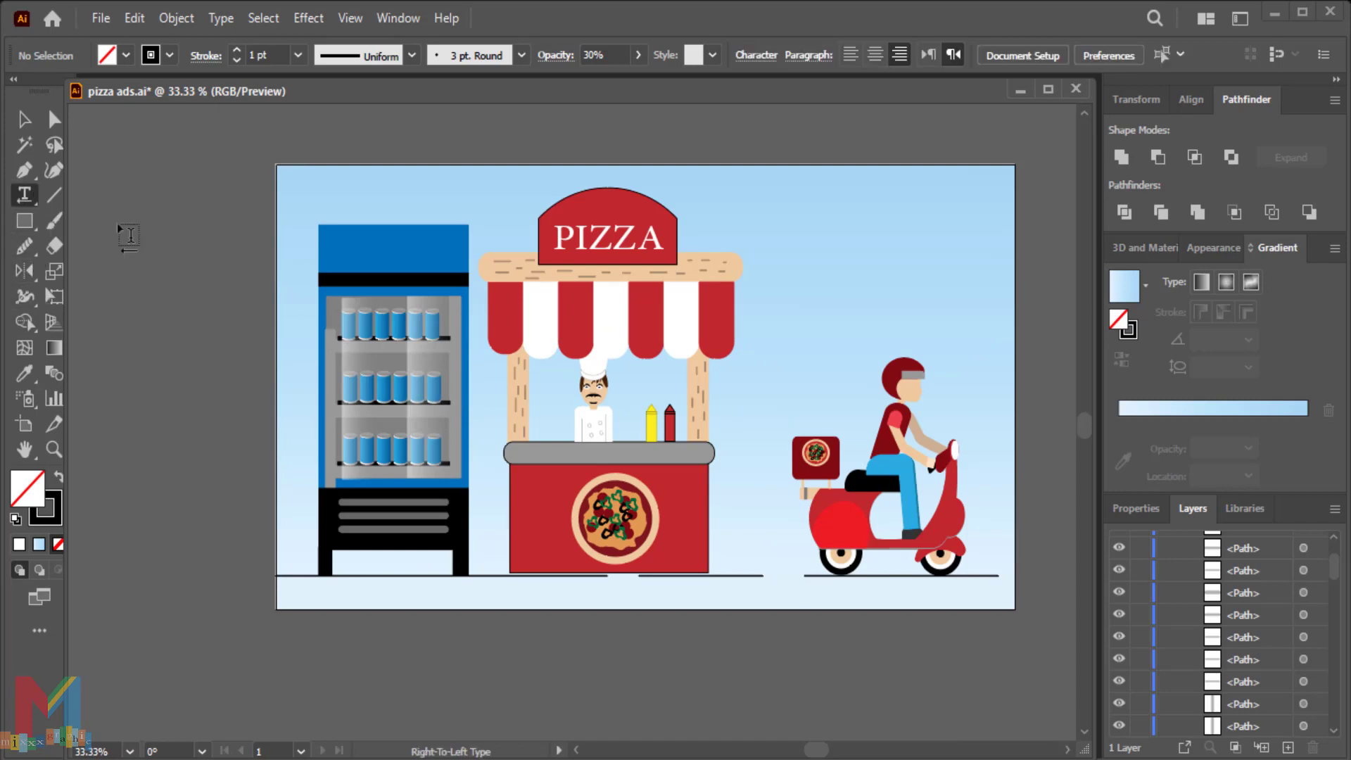
left_click(361, 246)
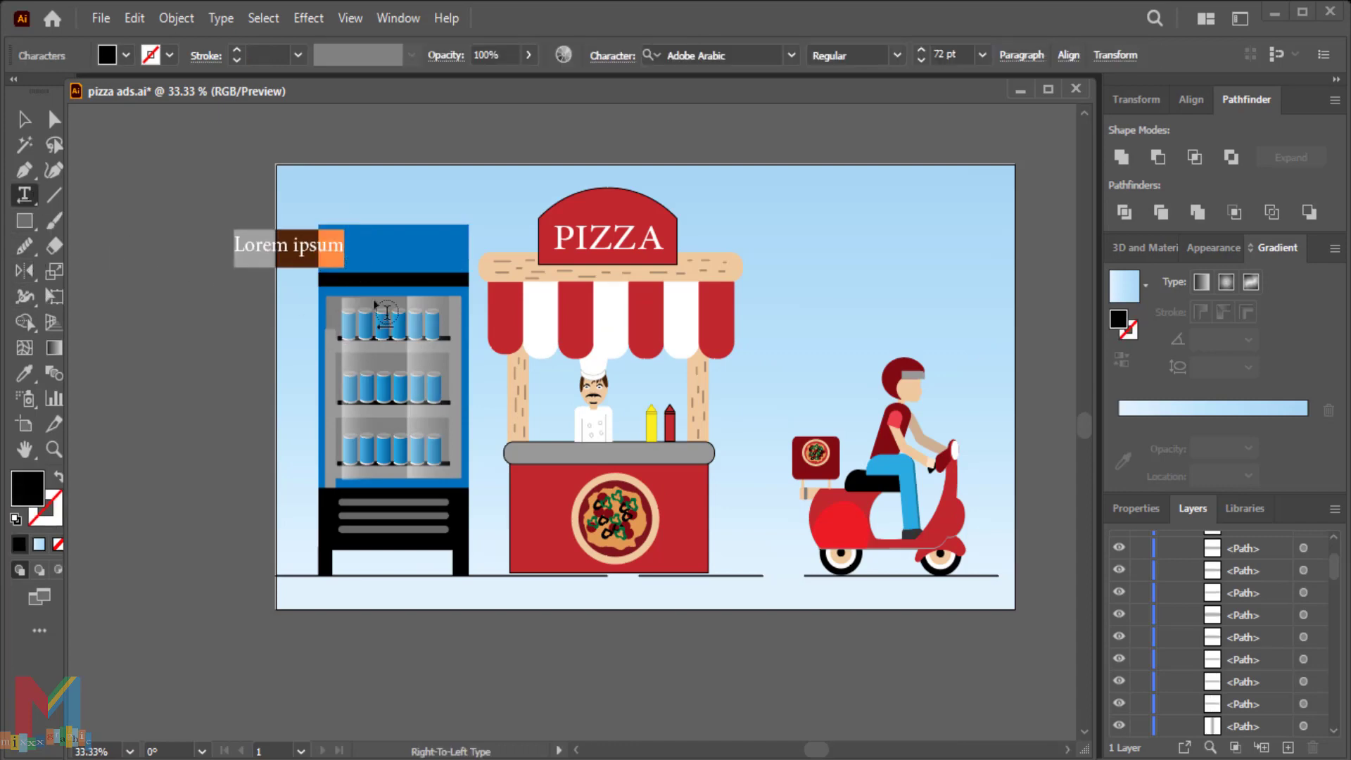
type("Pepsi")
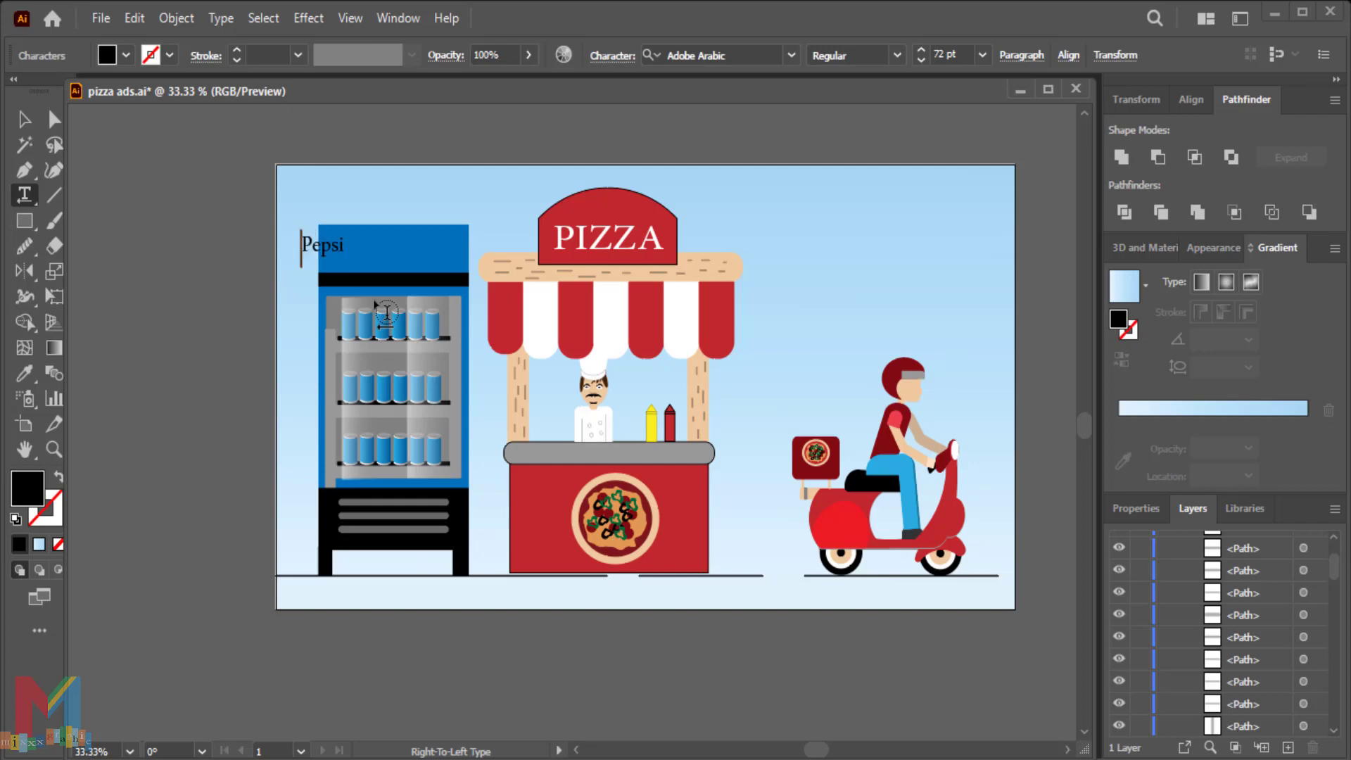
key("Escape")
left_click_drag(347, 262, 397, 265)
left_click(125, 55)
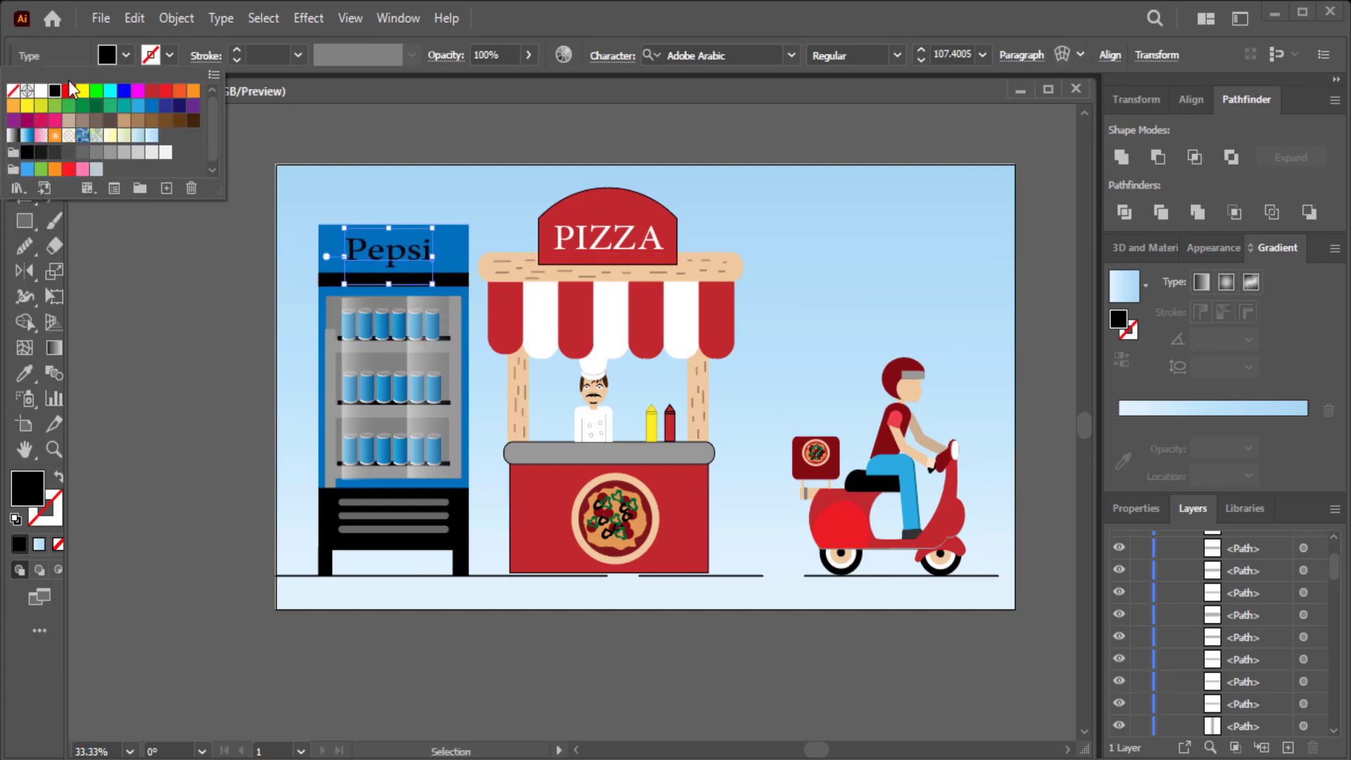
left_click(39, 86)
- Switch the Pepsi font to Aftershock Debris Italic and fit it to the fridge top
left_click(791, 55)
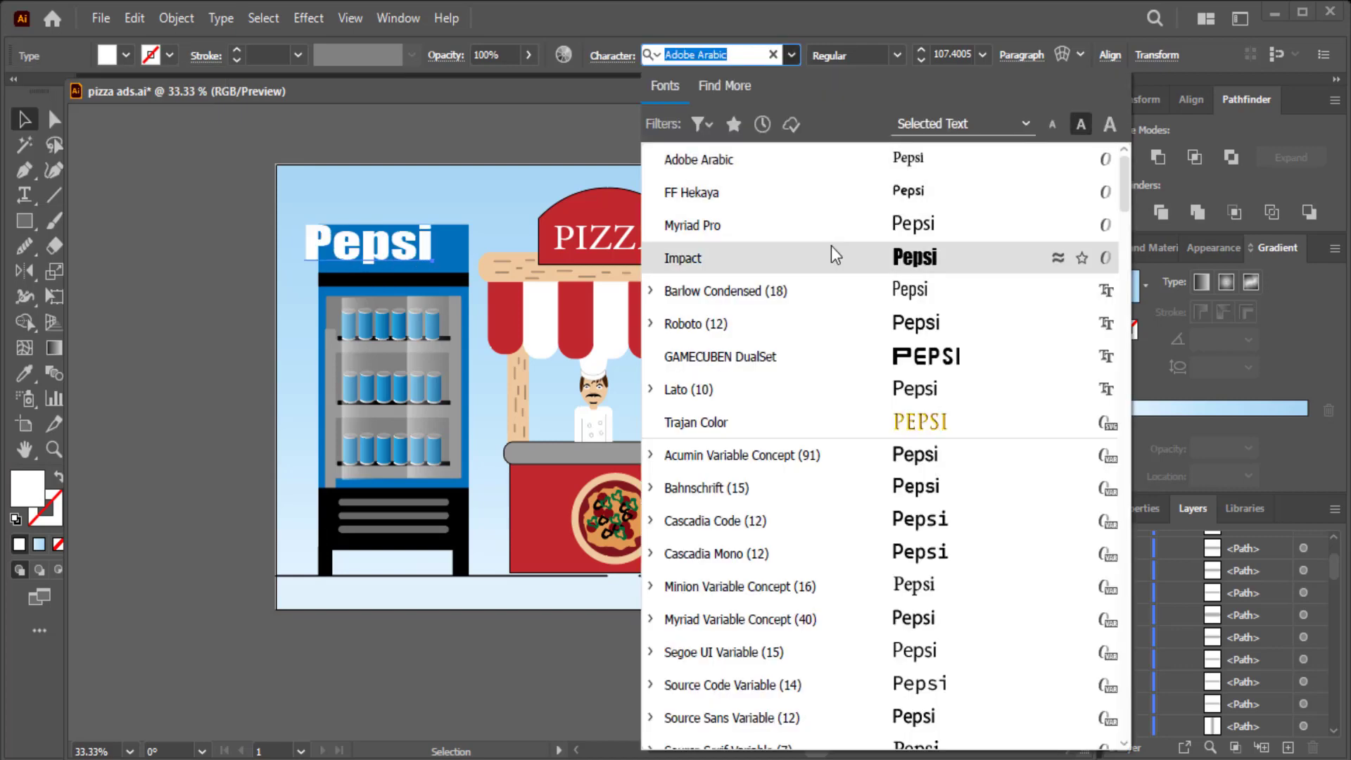
left_click(867, 352)
mouse_move(465, 227)
left_mouse_down()
mouse_move(361, 222)
mouse_move(458, 232)
left_mouse_up()
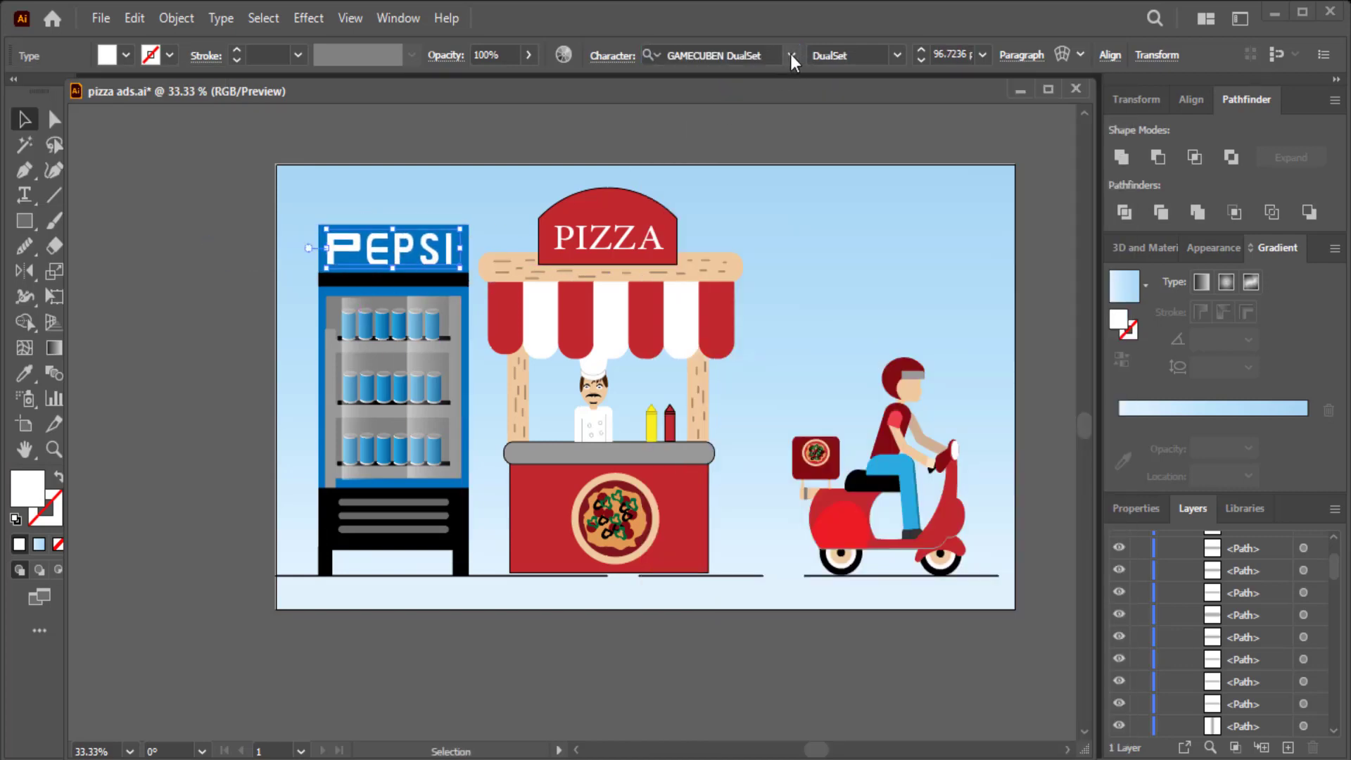
left_click(791, 55)
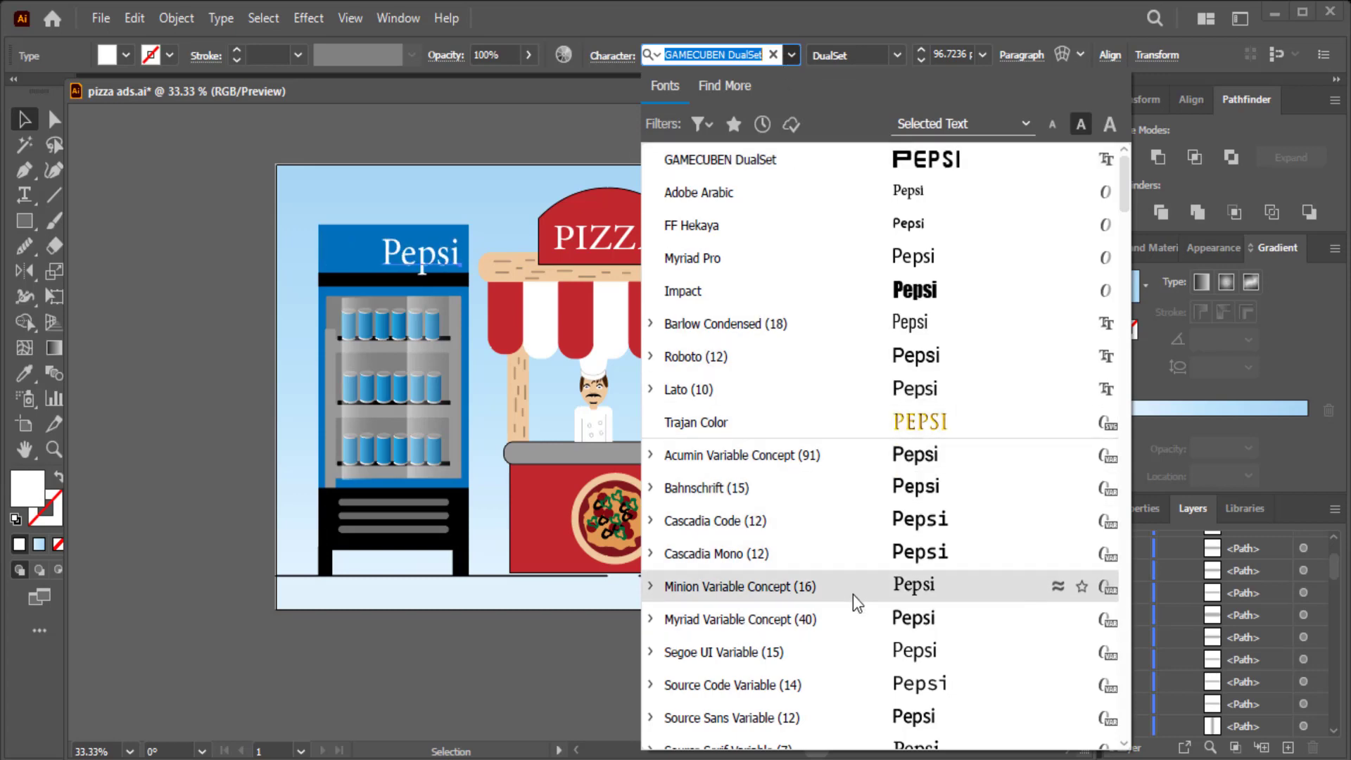
scroll(855, 594, "down", 3)
scroll(856, 527, "down", 2)
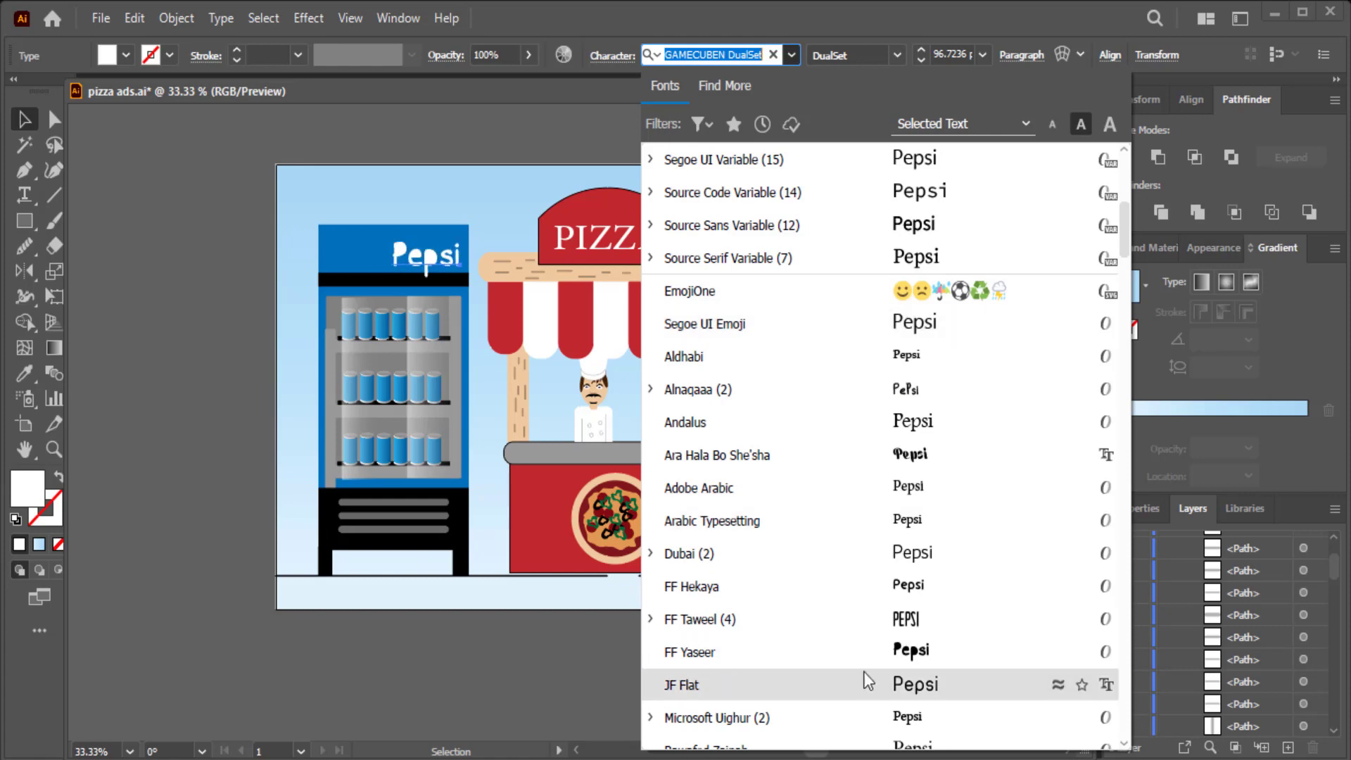
scroll(863, 671, "down", 5)
left_click(885, 677)
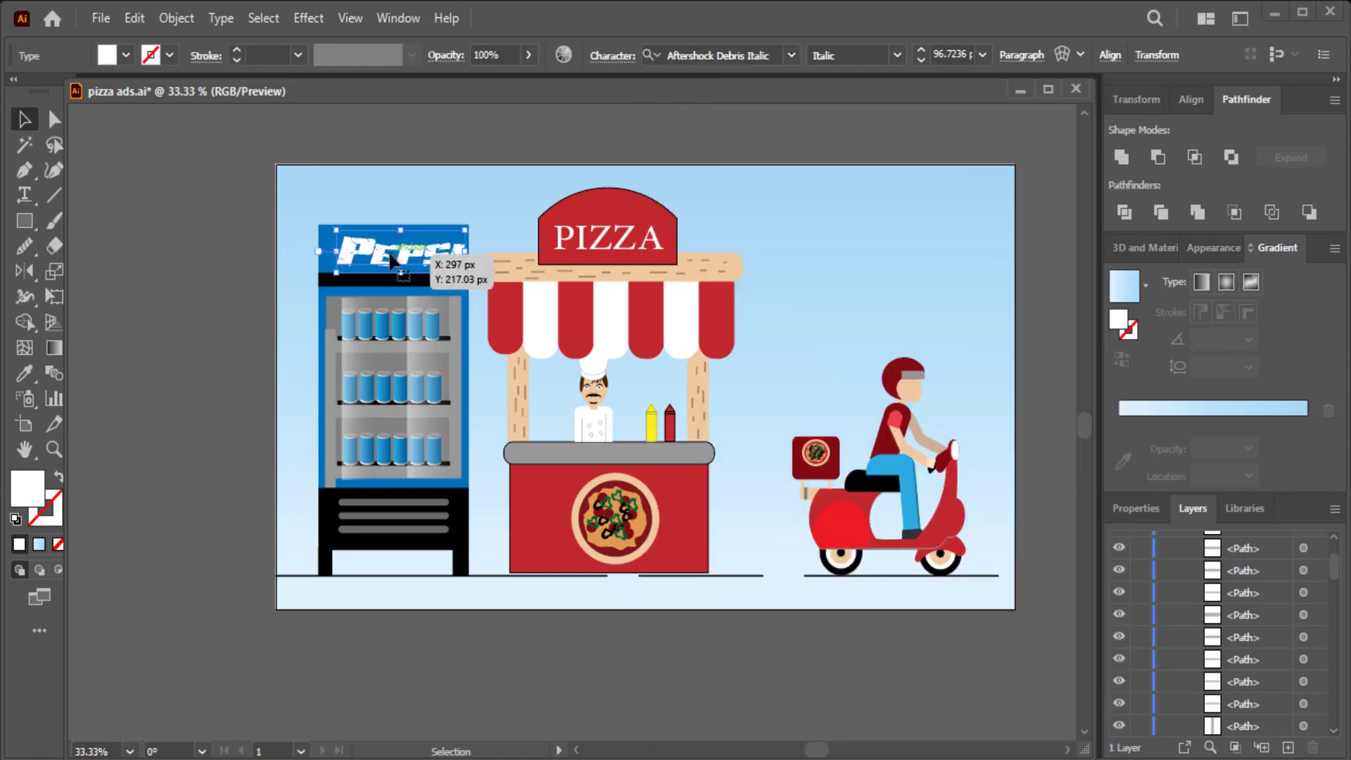
mouse_move(391, 260)
left_mouse_down()
mouse_move(451, 254)
mouse_move(421, 259)
left_mouse_up()
- Enlarge the pizza stall and scooter together
left_click_drag(816, 206, 507, 538)
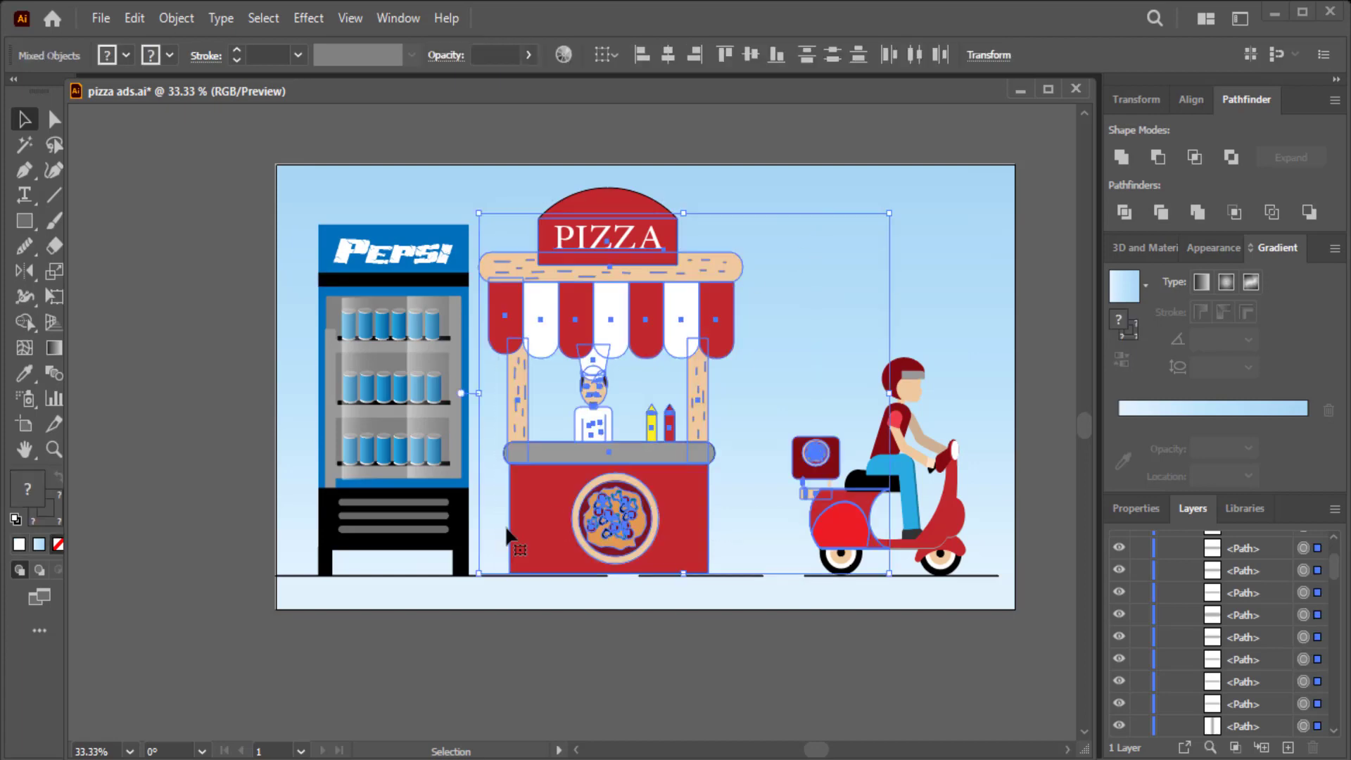
left_click_drag(888, 213, 910, 199)
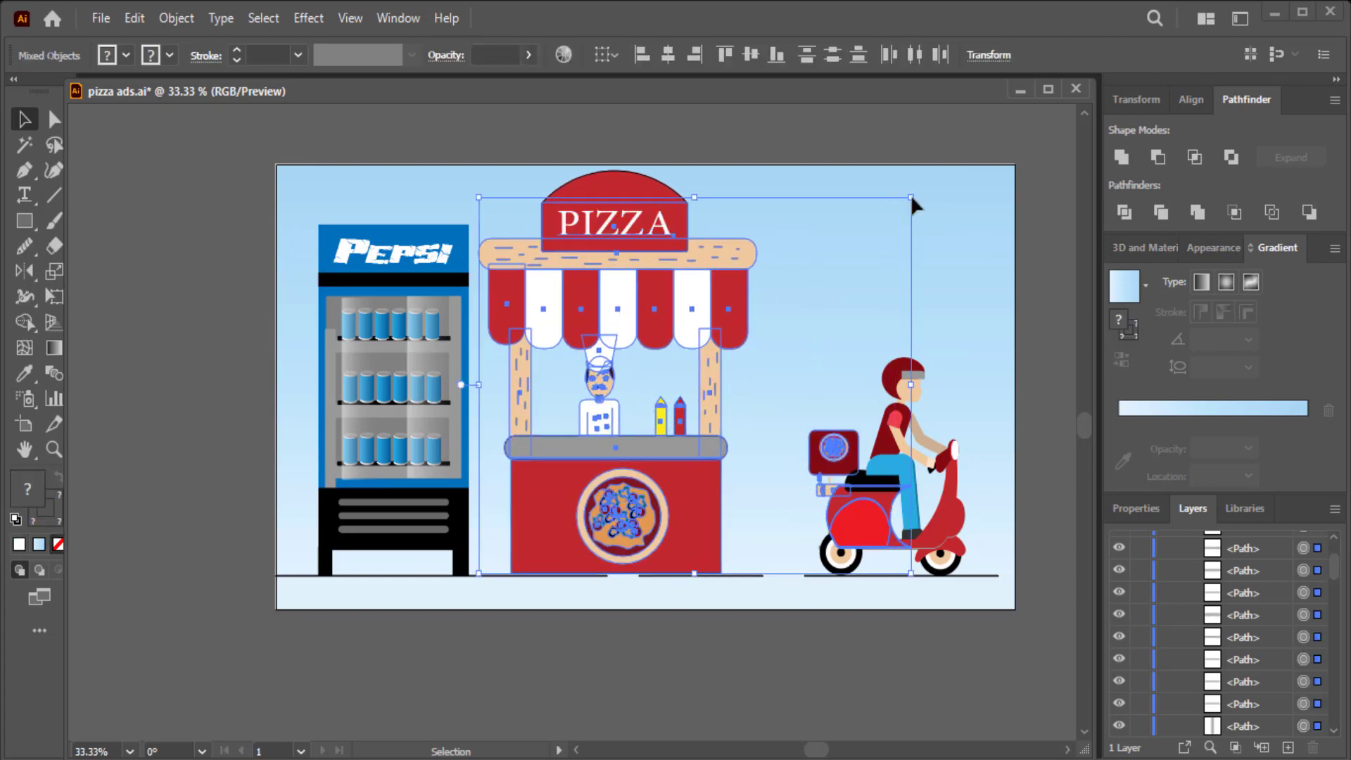
left_click(179, 280)
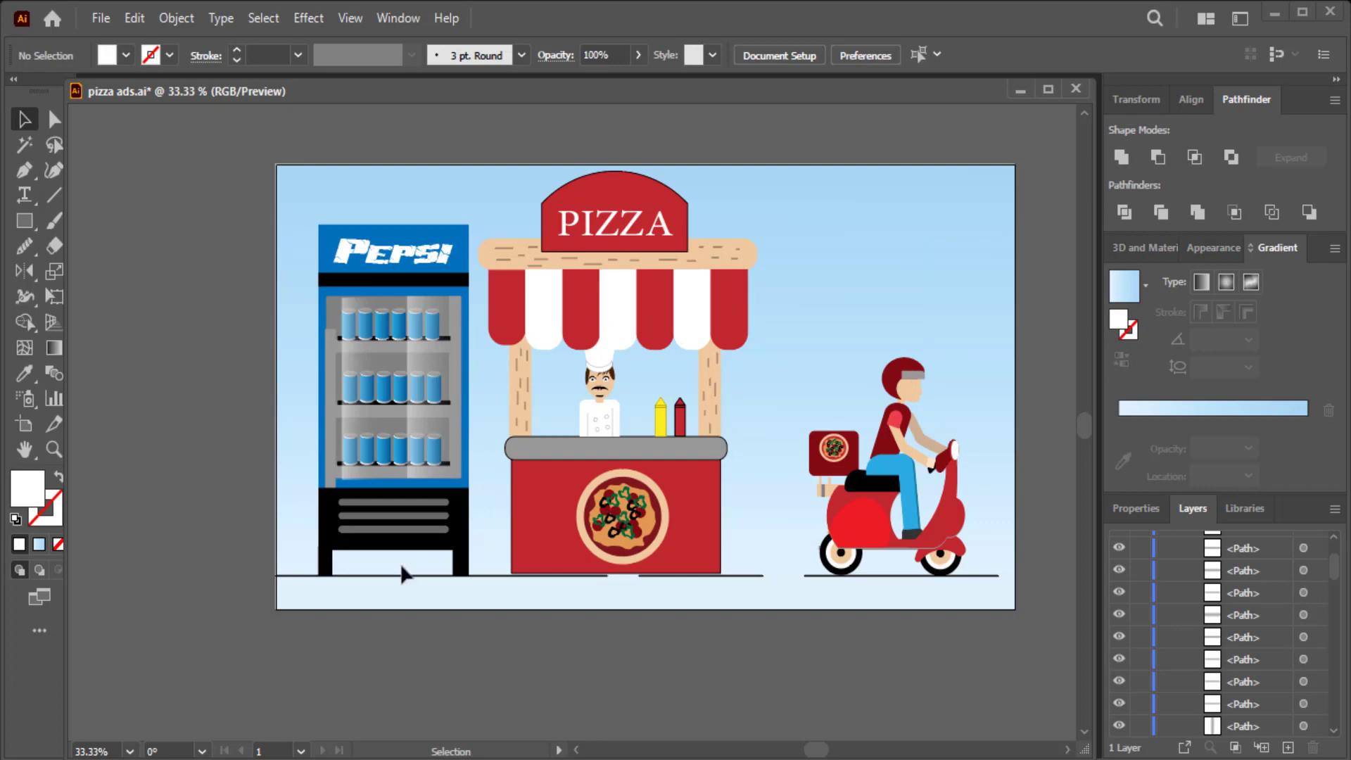
- Make a darker red, outline-free L-shaped strip with Minus Front and place it on the counter front
left_click(548, 540)
mouse_move(546, 534)
left_mouse_down()
mouse_move(122, 411)
mouse_move(169, 423)
mouse_move(161, 450)
left_mouse_up()
left_click(1158, 157)
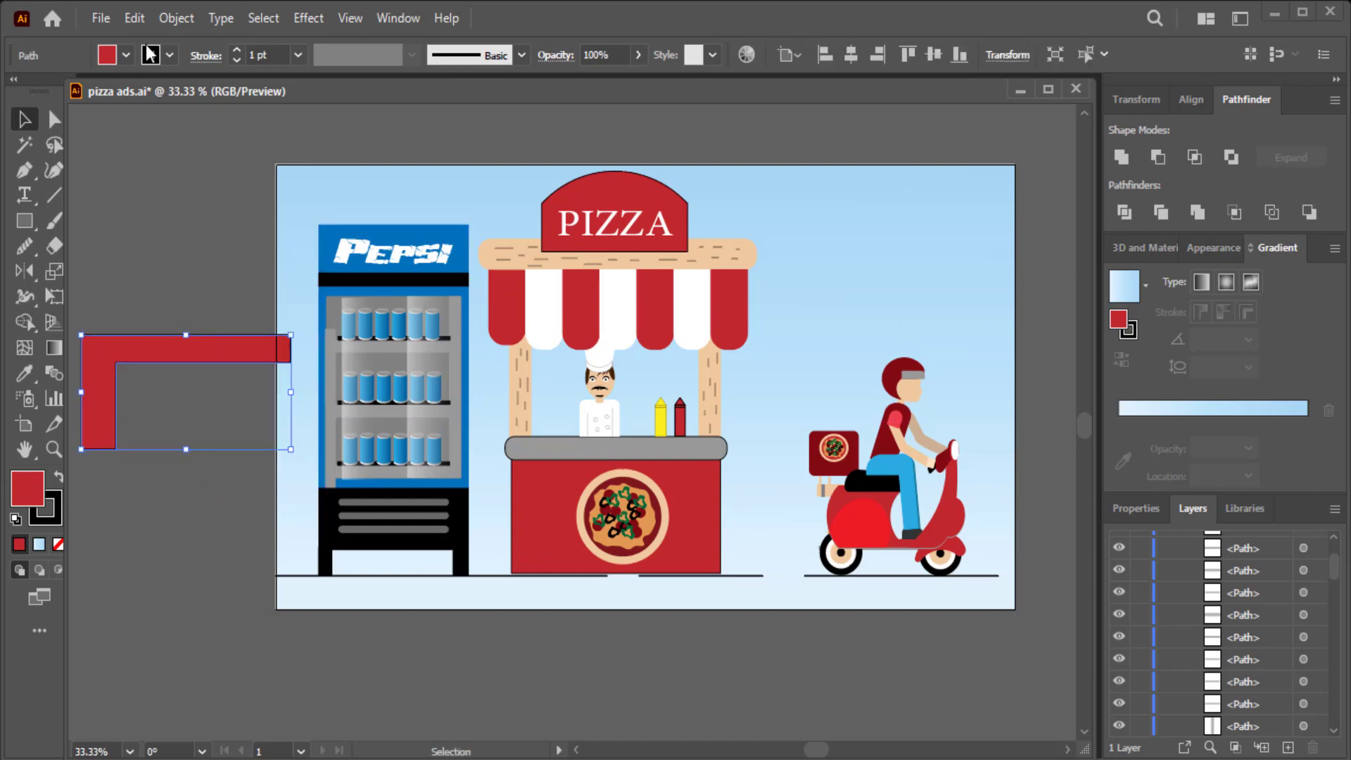
left_click(170, 55)
left_click(13, 90)
double_click(23, 493)
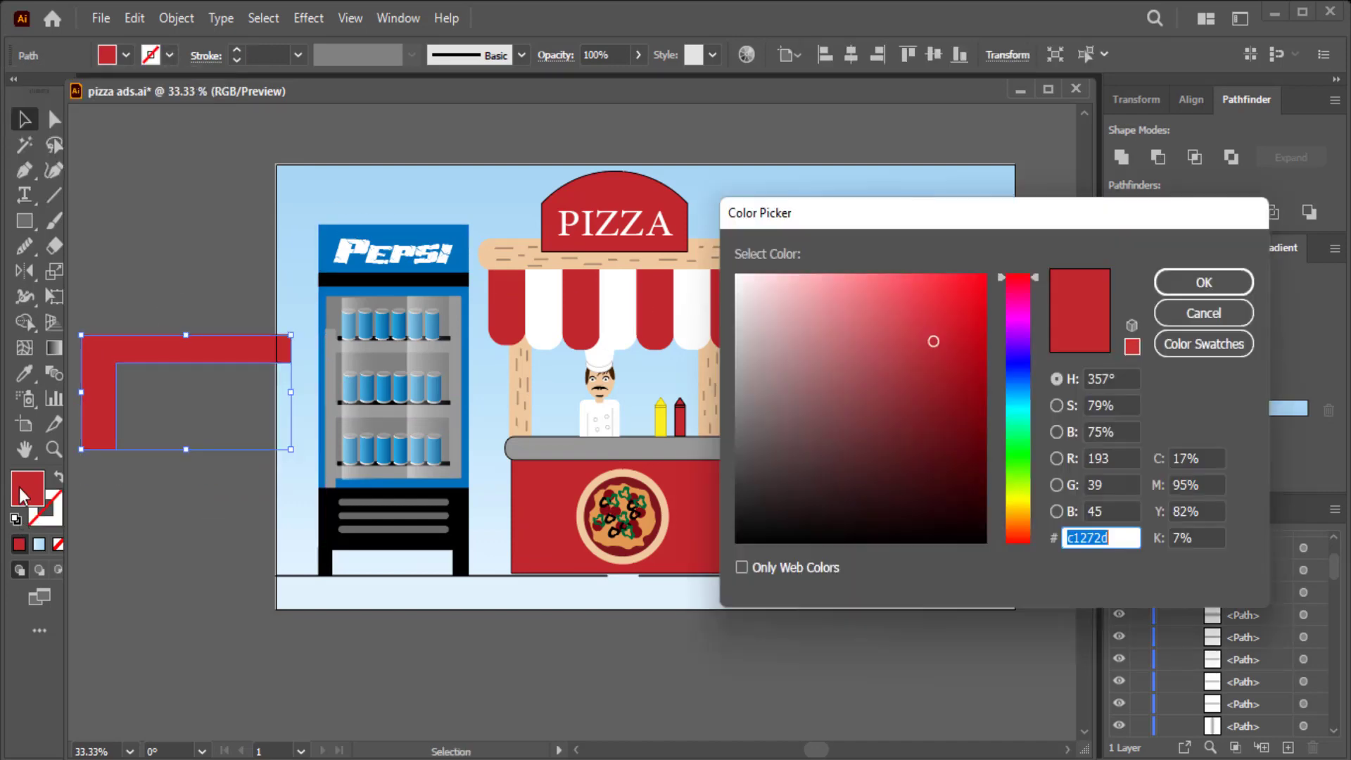
left_click(925, 358)
key("Return")
left_click_drag(99, 399, 525, 517)
left_click(537, 588)
- Make a darker grey, outline-free strip with Minus Front and place it on the counter top
mouse_move(588, 458)
left_mouse_down()
mouse_move(152, 248)
mouse_move(174, 257)
mouse_move(169, 246)
left_mouse_up()
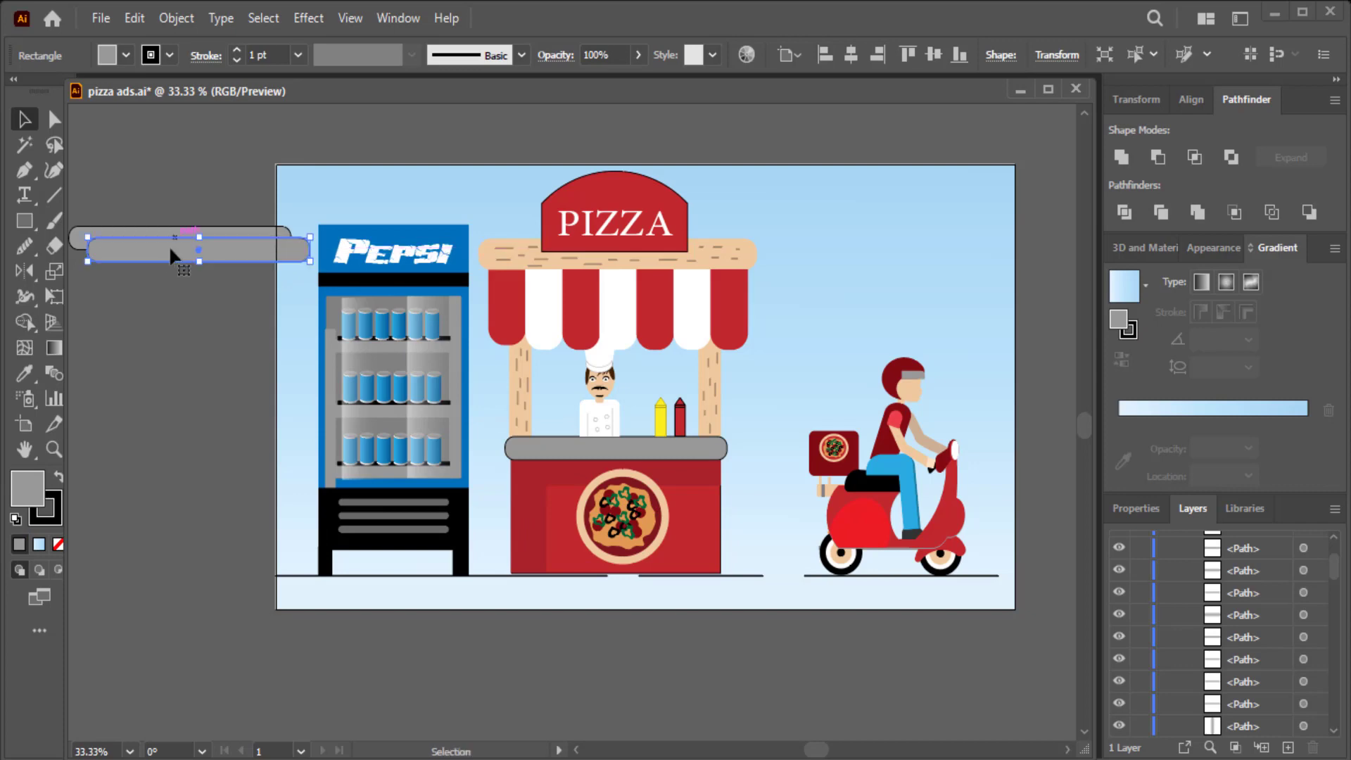
left_click(1157, 156)
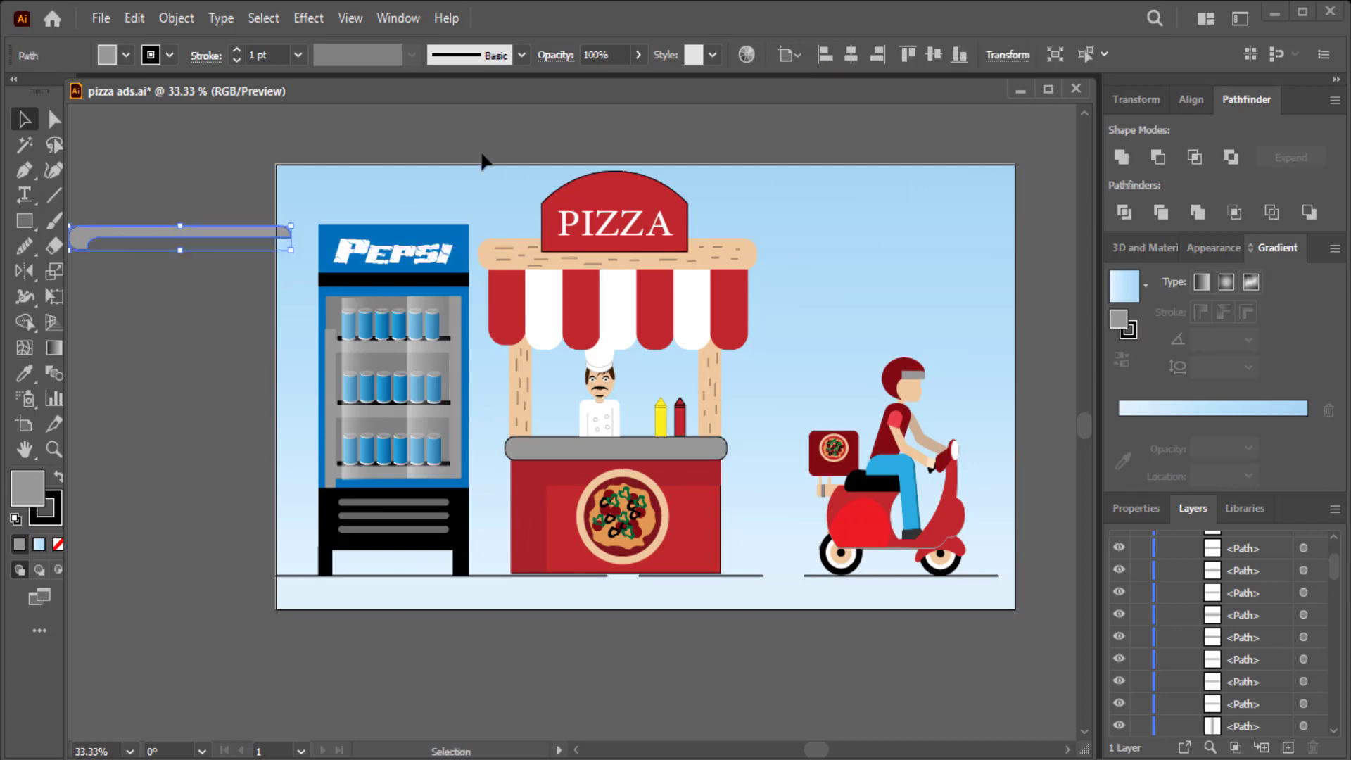
left_click(169, 55)
left_click(14, 92)
double_click(27, 493)
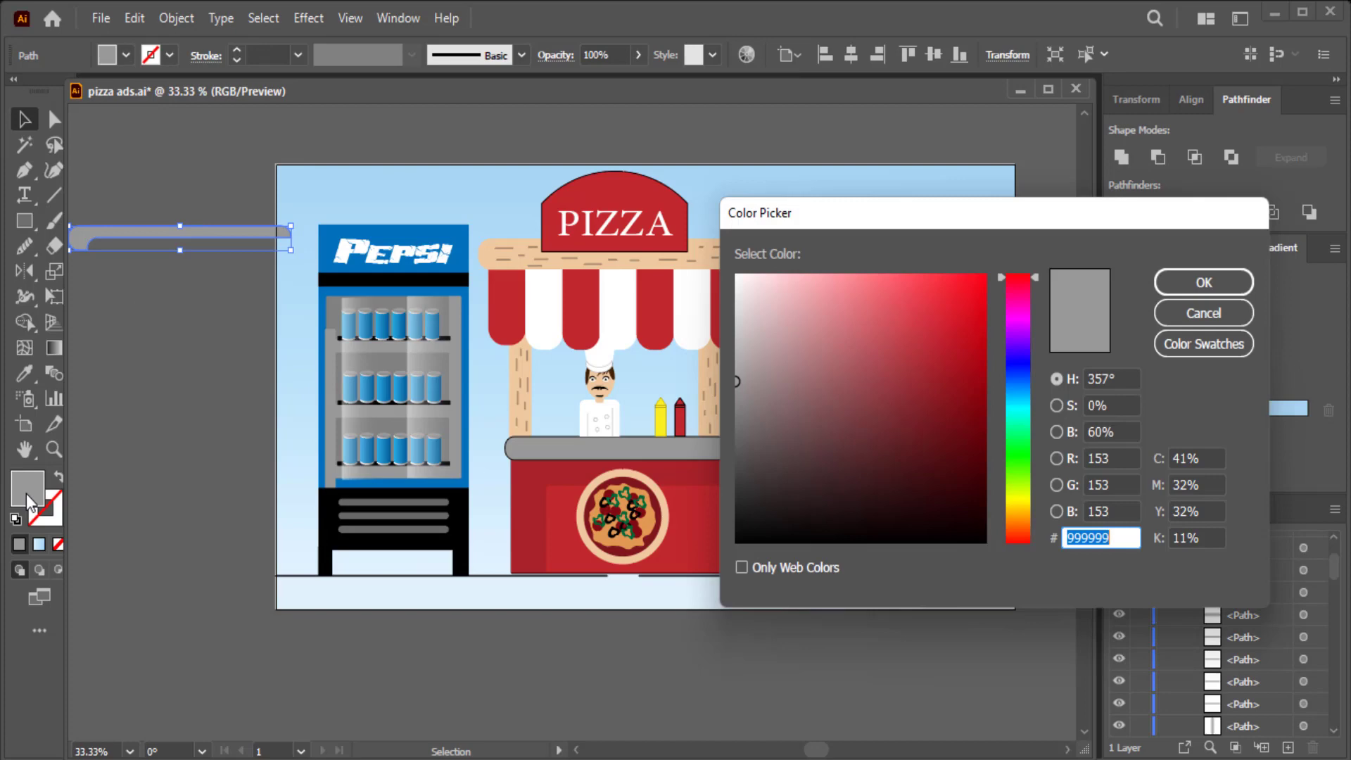
left_click(735, 394)
left_click(1203, 282)
mouse_move(176, 239)
left_mouse_down()
mouse_move(212, 234)
mouse_move(647, 432)
left_mouse_up()
left_click(158, 465)
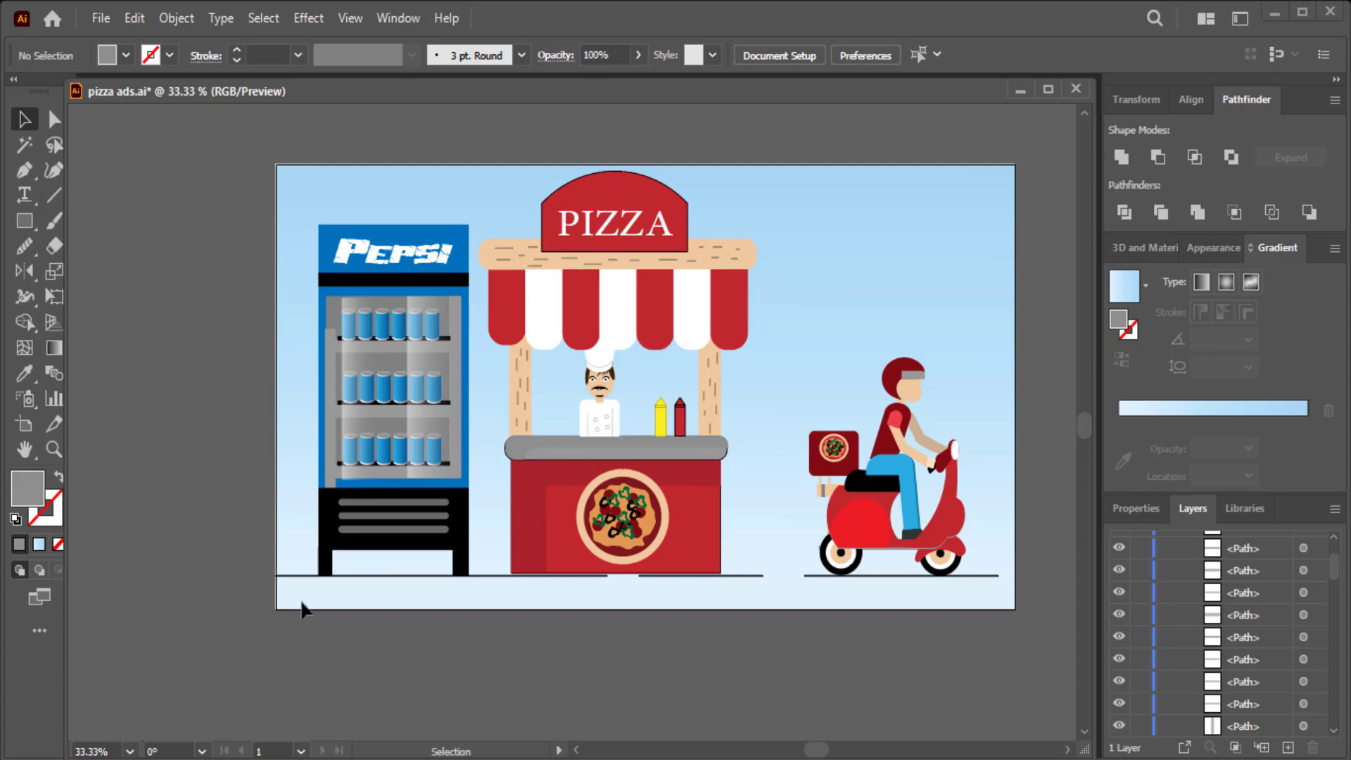
left_click(537, 451)
left_click(116, 524)
- Zoom in and type PIZZZZA beside the scooter's pizza box
key("ctrl+equal")
left_click(389, 235)
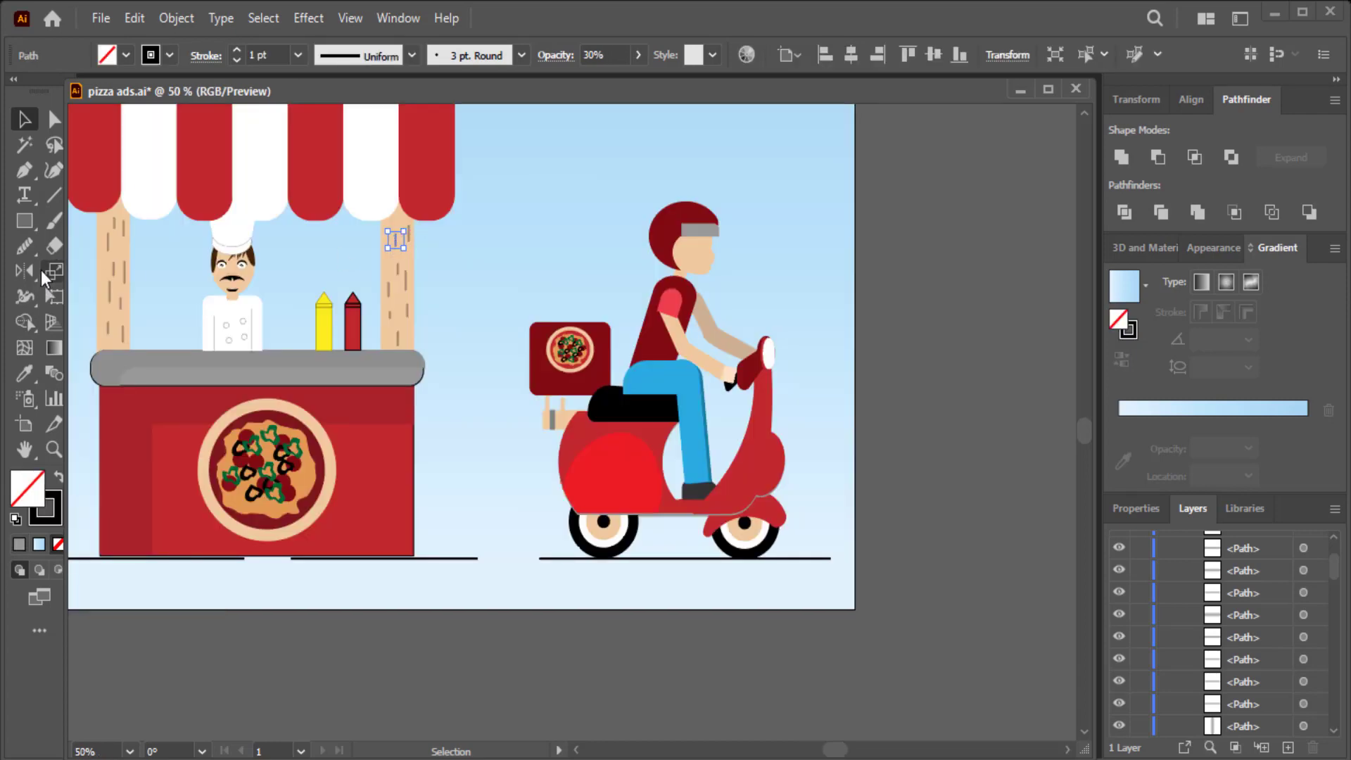
left_click(27, 187)
left_click(554, 388)
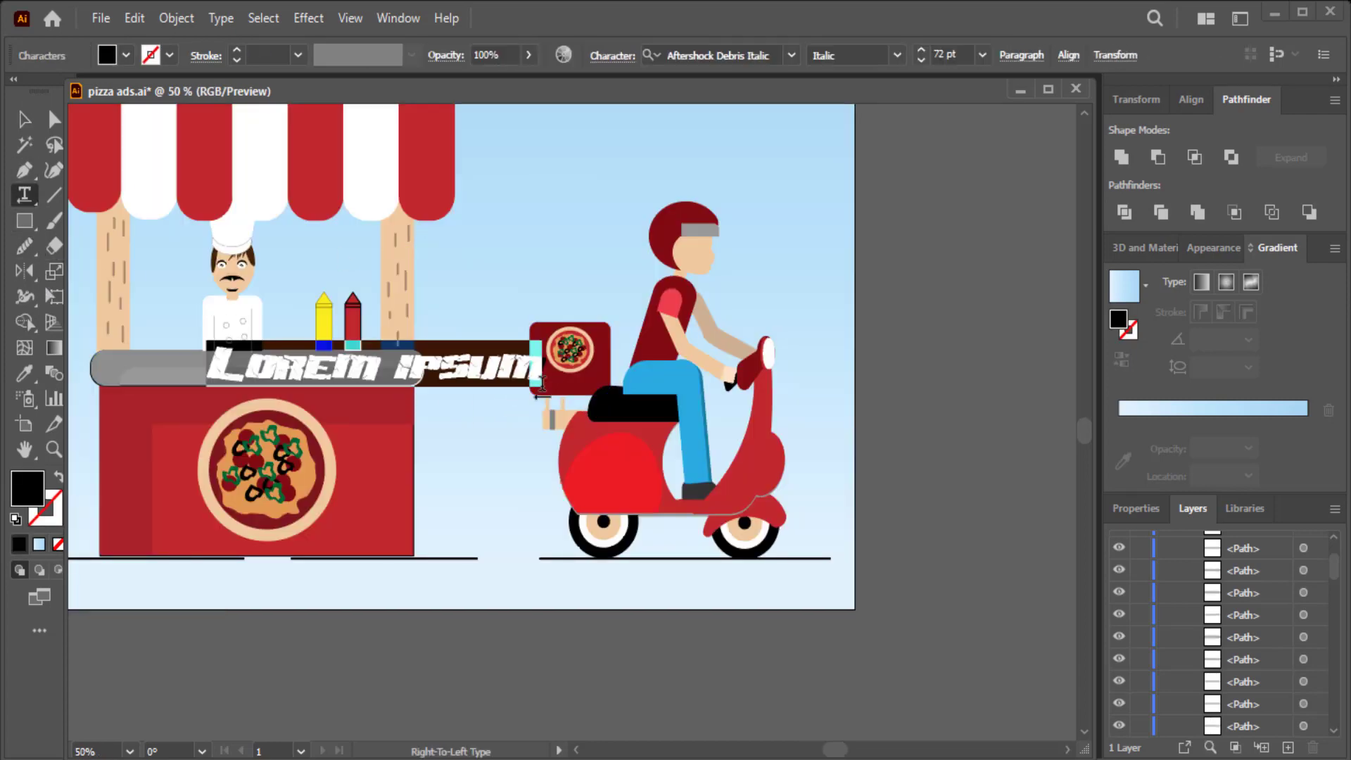
type("PIZZ")
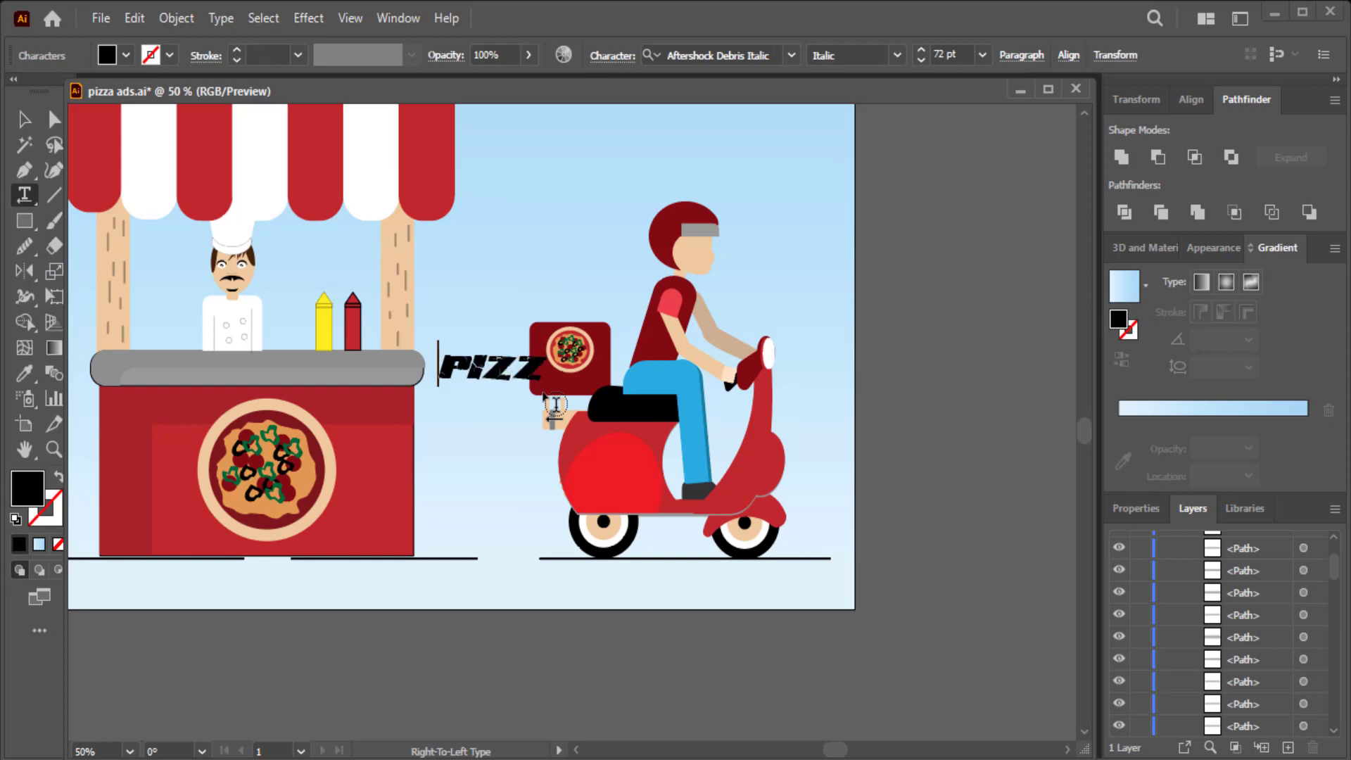
type("ZZA")
key("Escape")
- Make the box label white, shrink it onto the pizza box, and zoom out
left_click(126, 55)
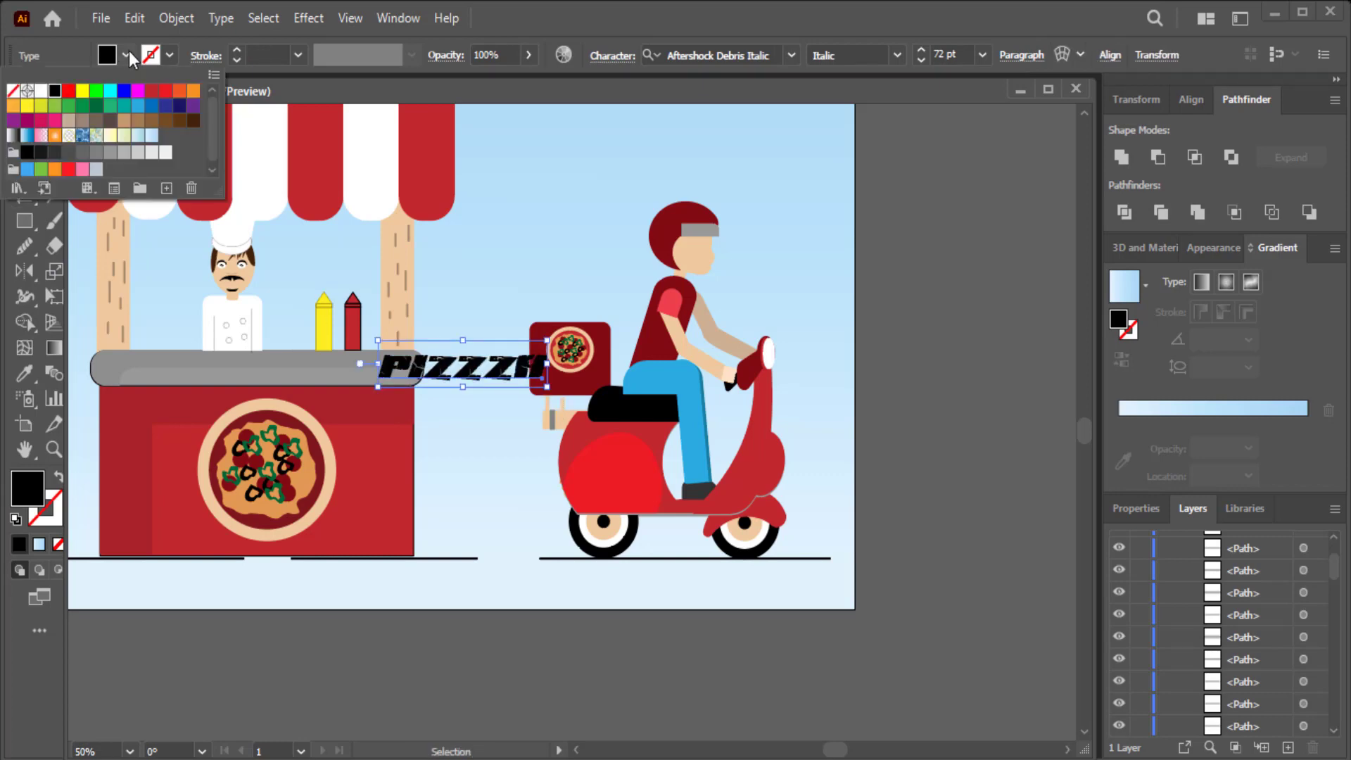
left_click(41, 90)
mouse_move(546, 340)
left_mouse_down()
mouse_move(452, 374)
mouse_move(590, 392)
left_mouse_up()
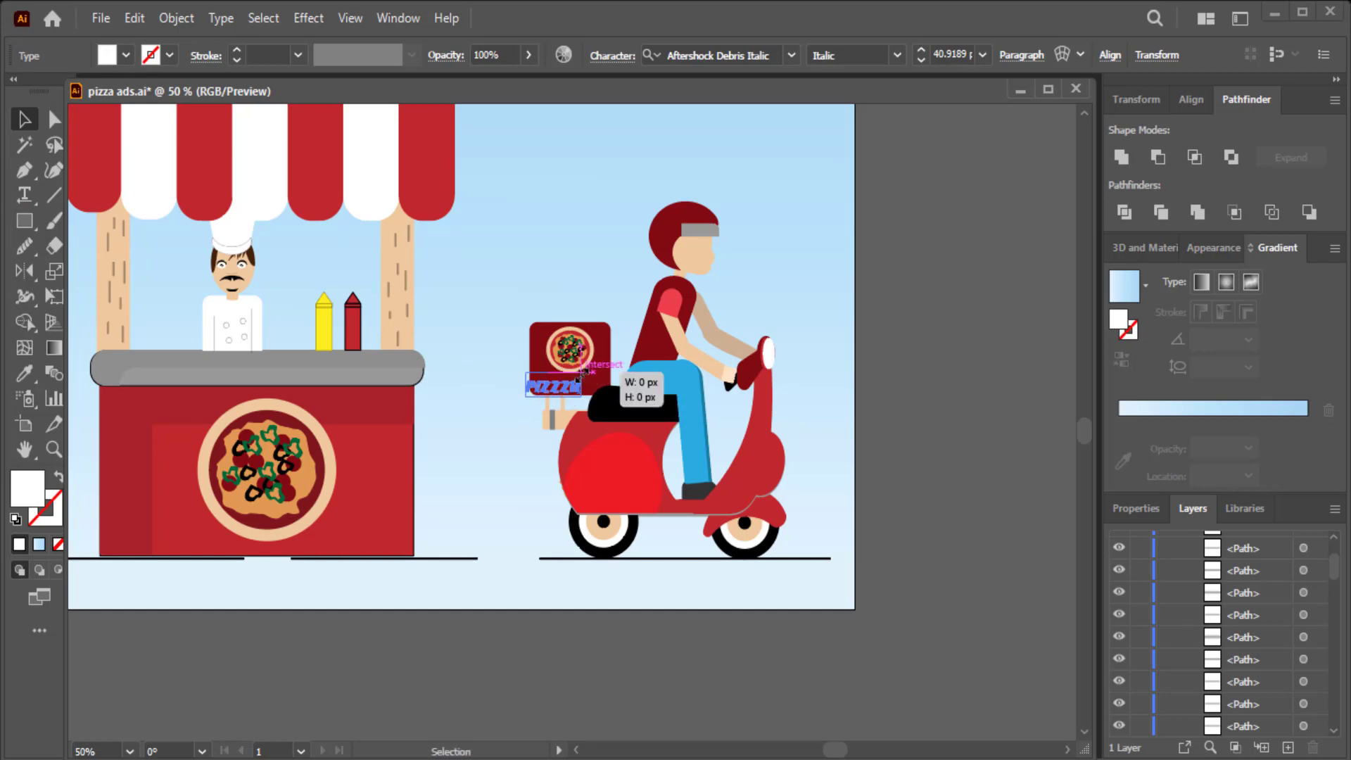
left_click(489, 420)
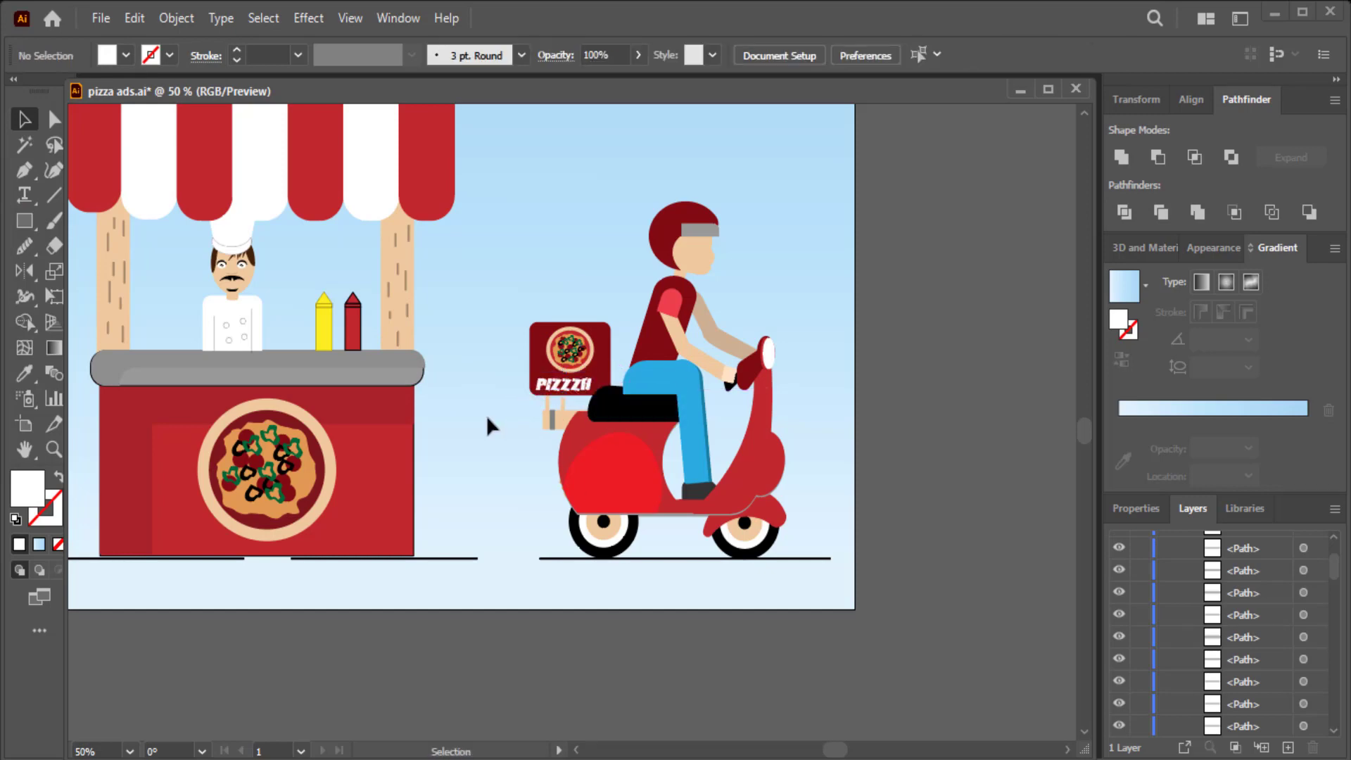
key("ctrl+minus")
key("ctrl+minus")
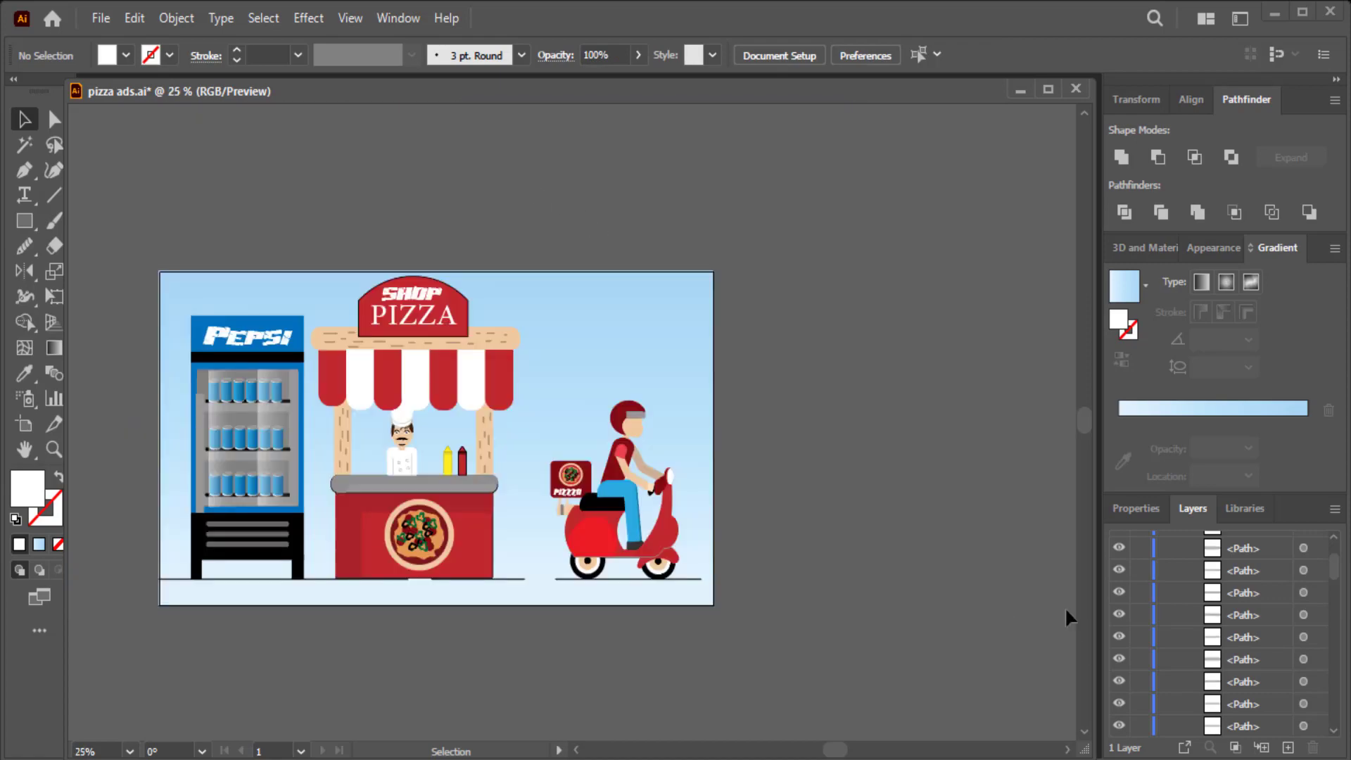